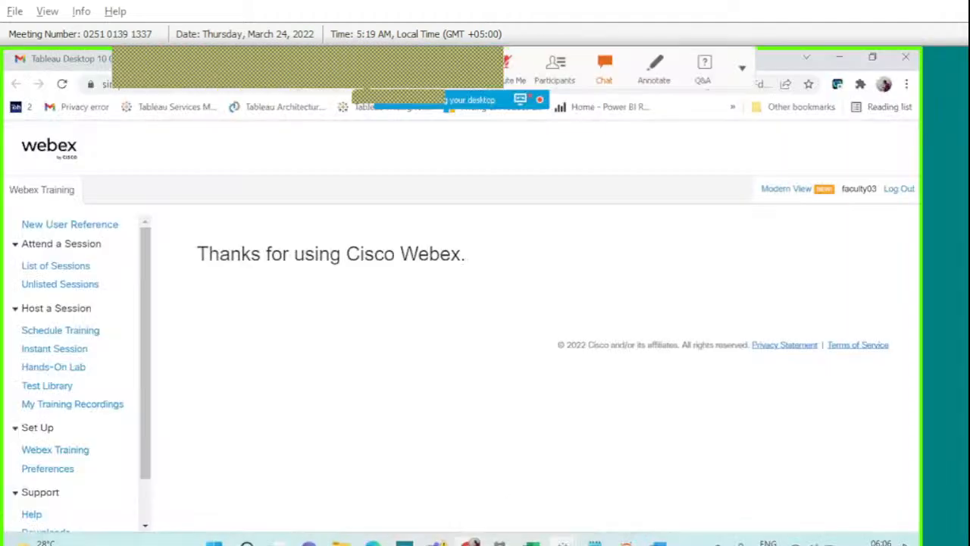
Switch from the Webex thank-you page to the Tableau workbook showing the Balance Analysis histogram.
click(641, 482)
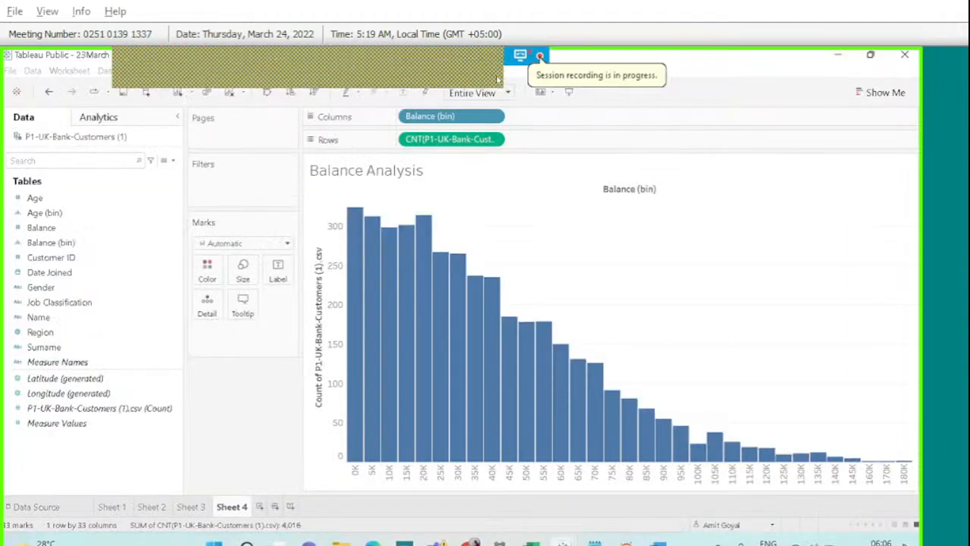
click(509, 69)
click(597, 76)
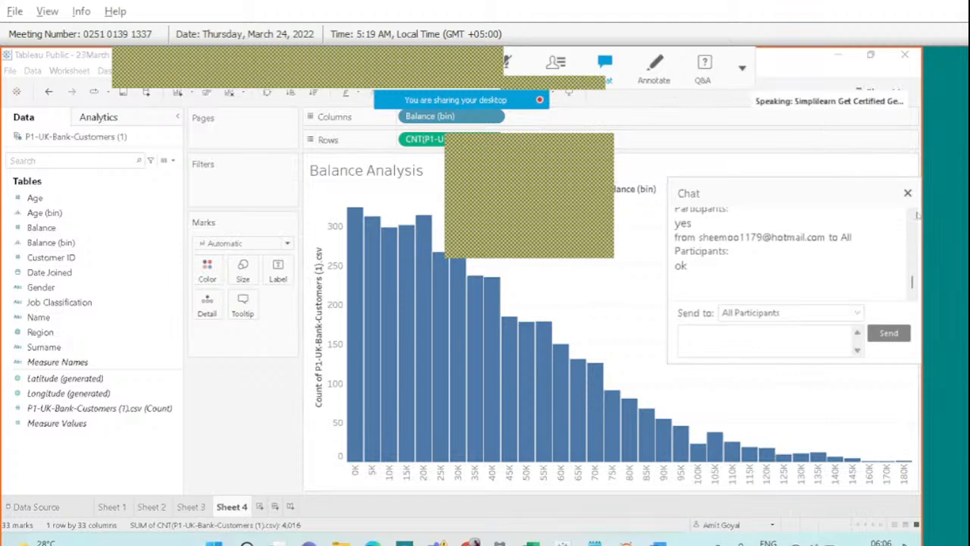
scroll(912, 217, up, 3)
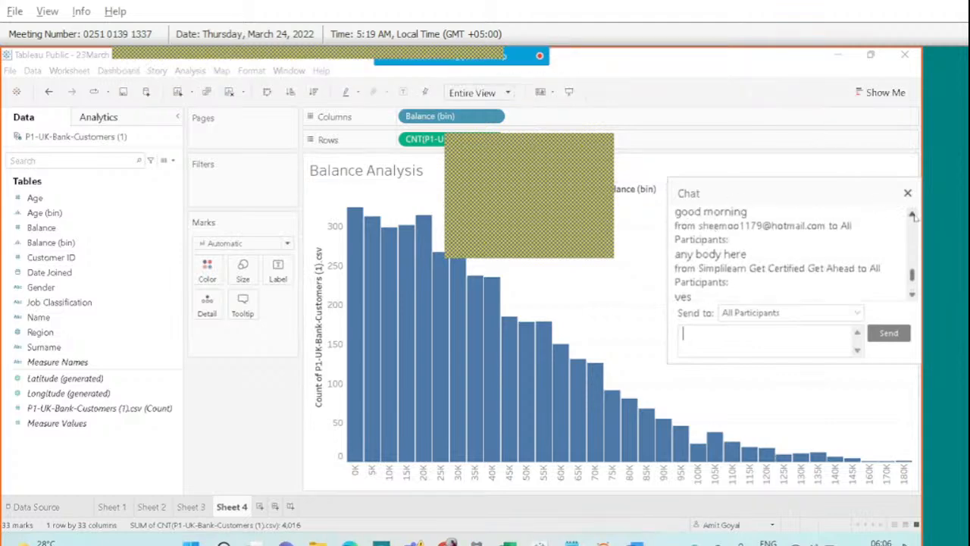
scroll(914, 218, up, 5)
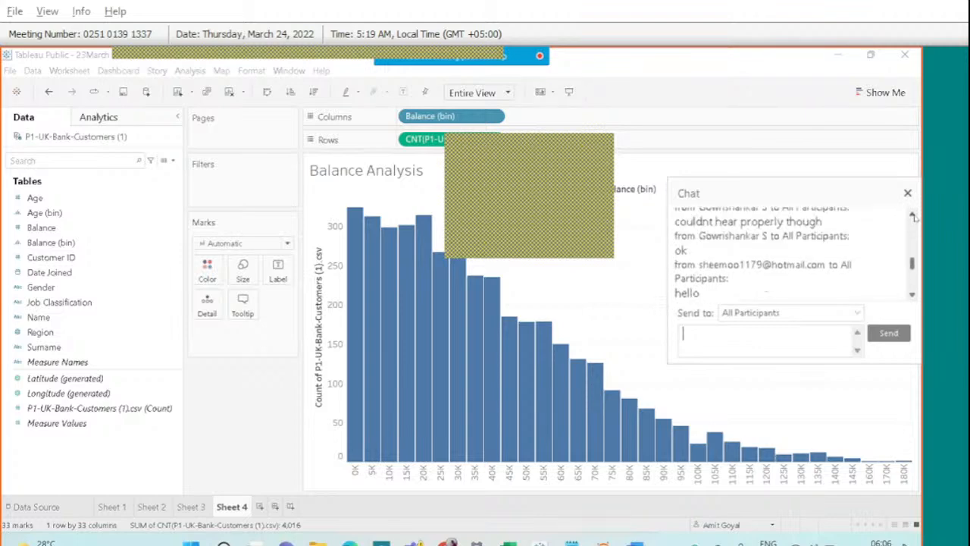
scroll(915, 217, up, 2)
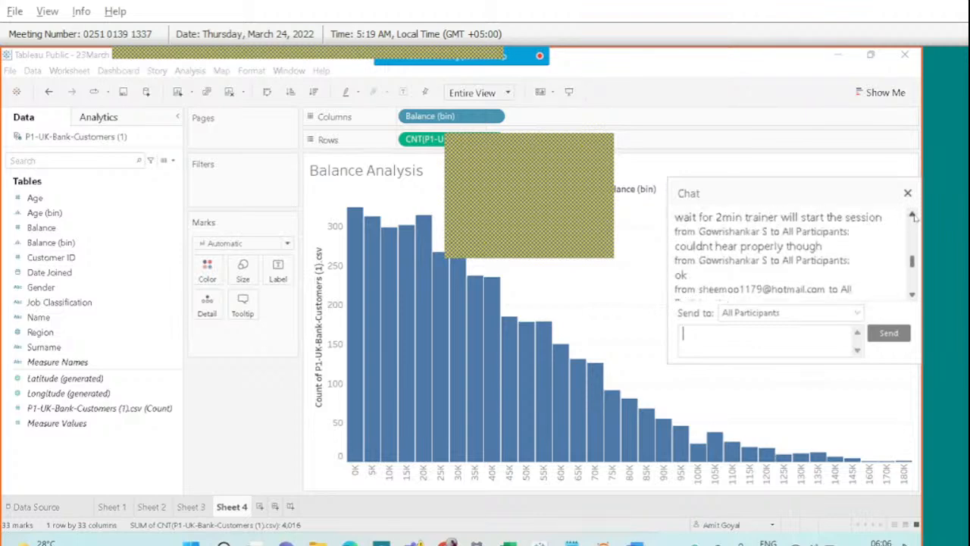
click(913, 216)
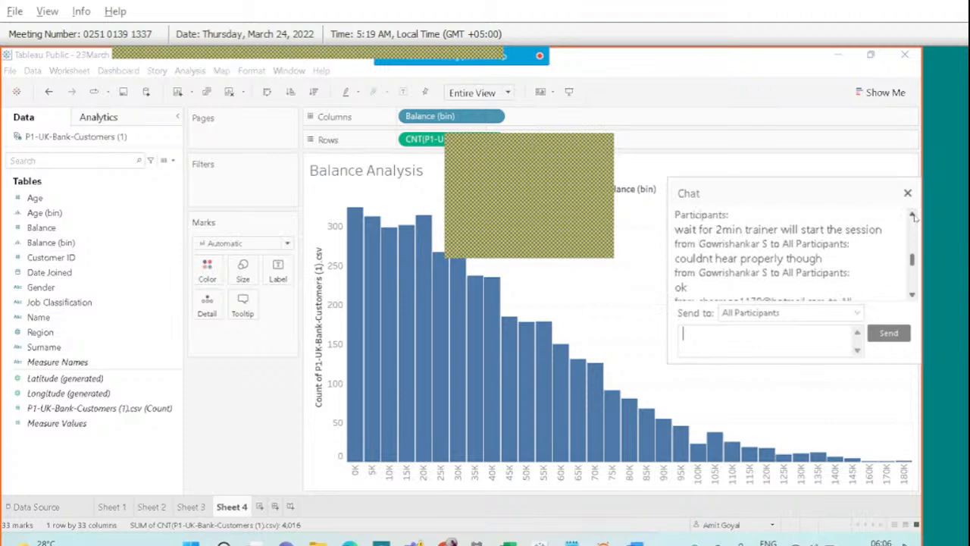
scroll(915, 217, up, 3)
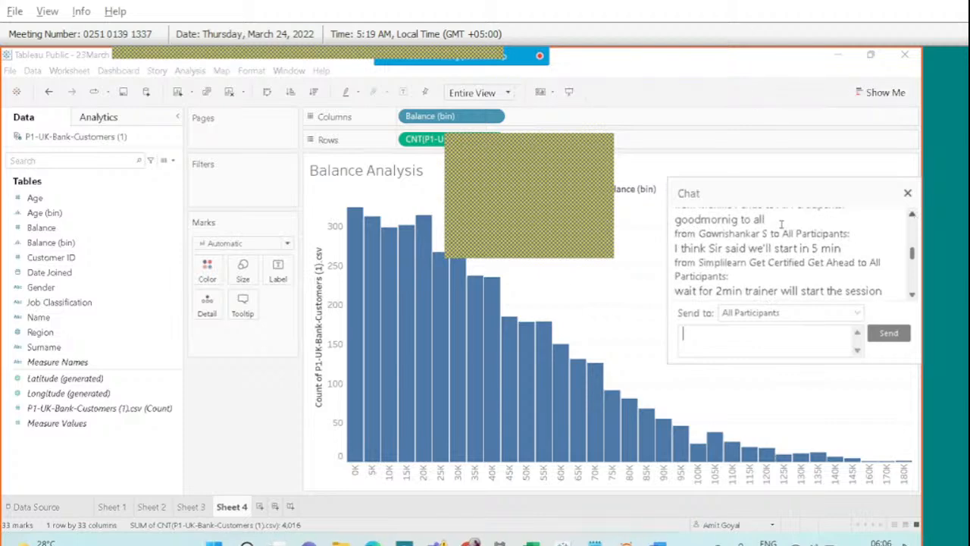
click(908, 195)
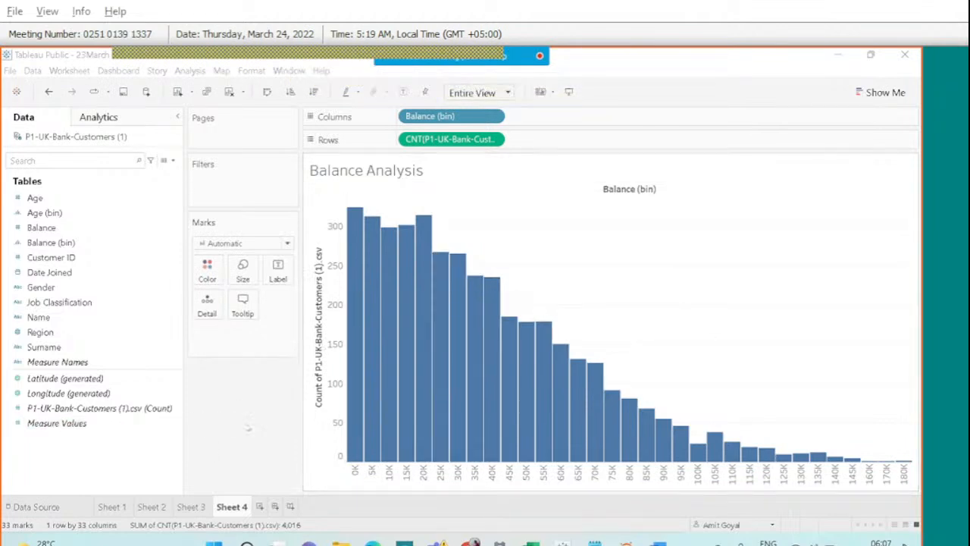
click(113, 506)
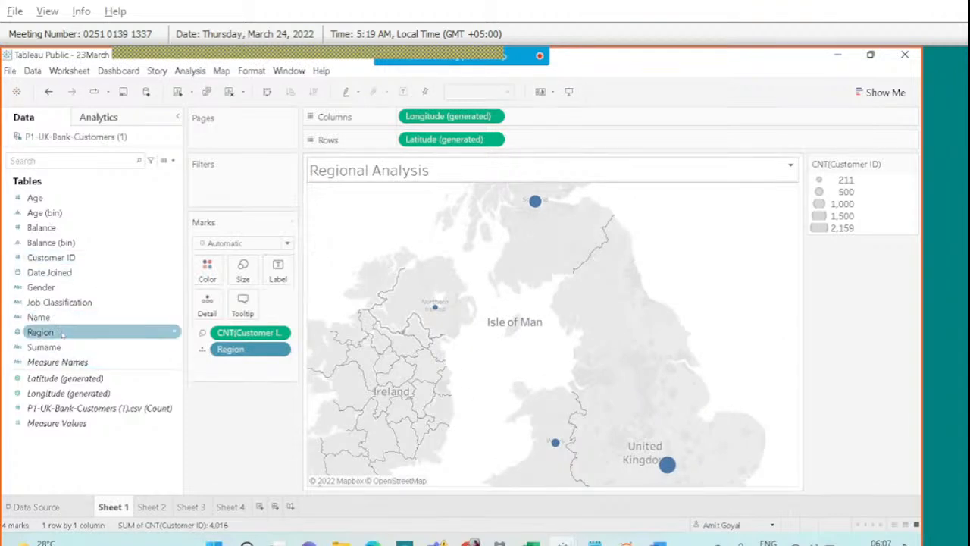
click(159, 515)
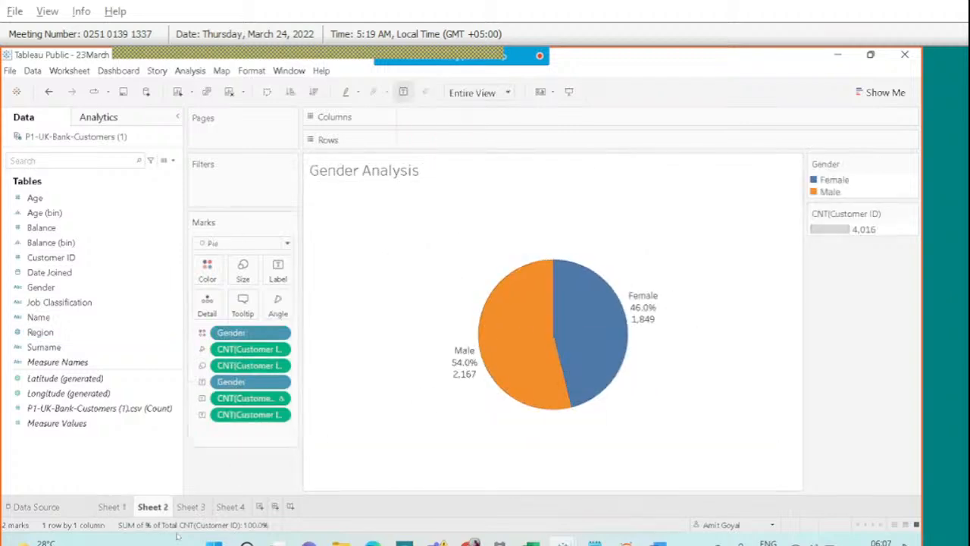
click(187, 507)
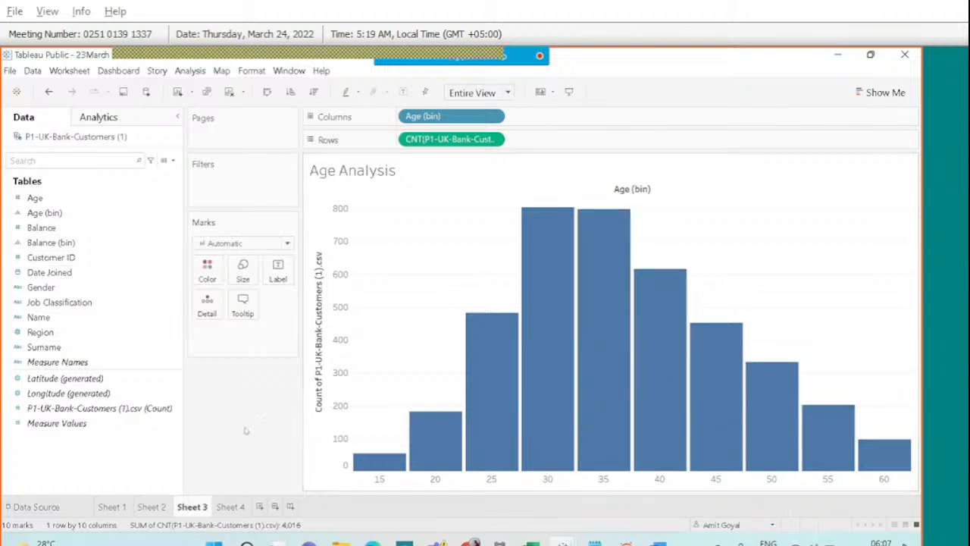
click(232, 506)
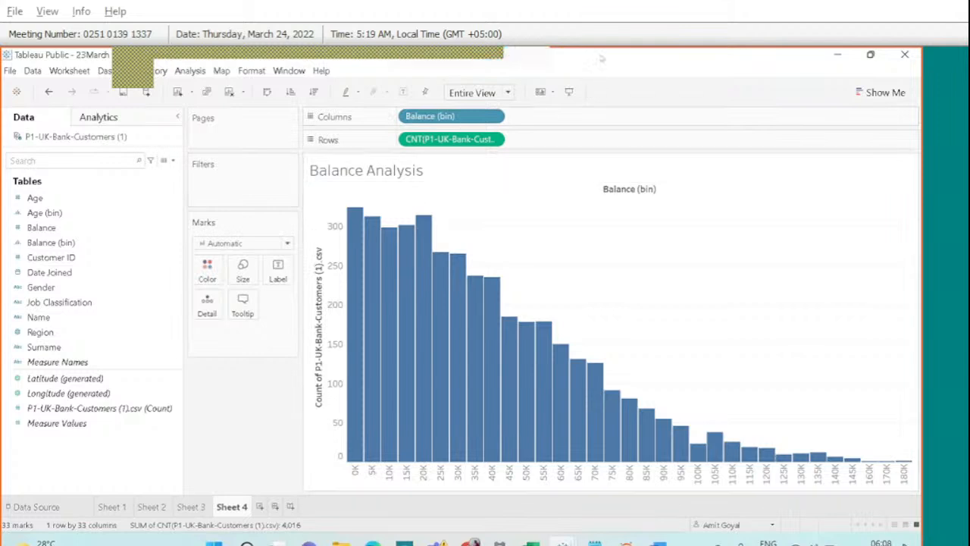
click(648, 67)
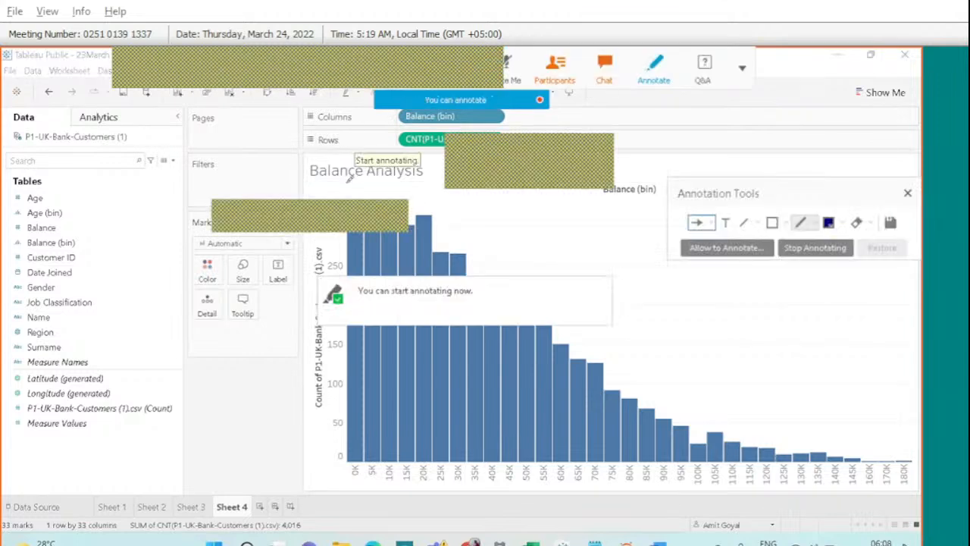
drag(346, 184, 372, 167)
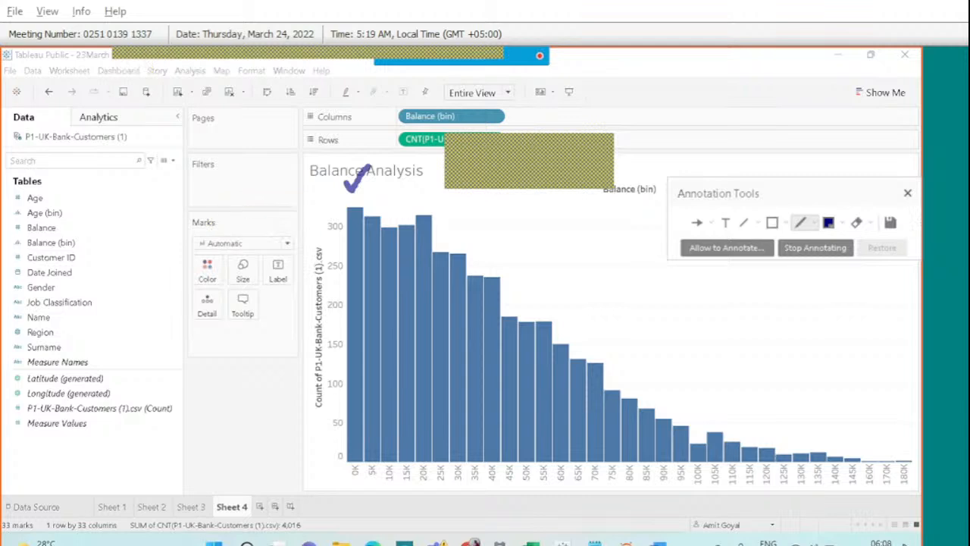
click(907, 194)
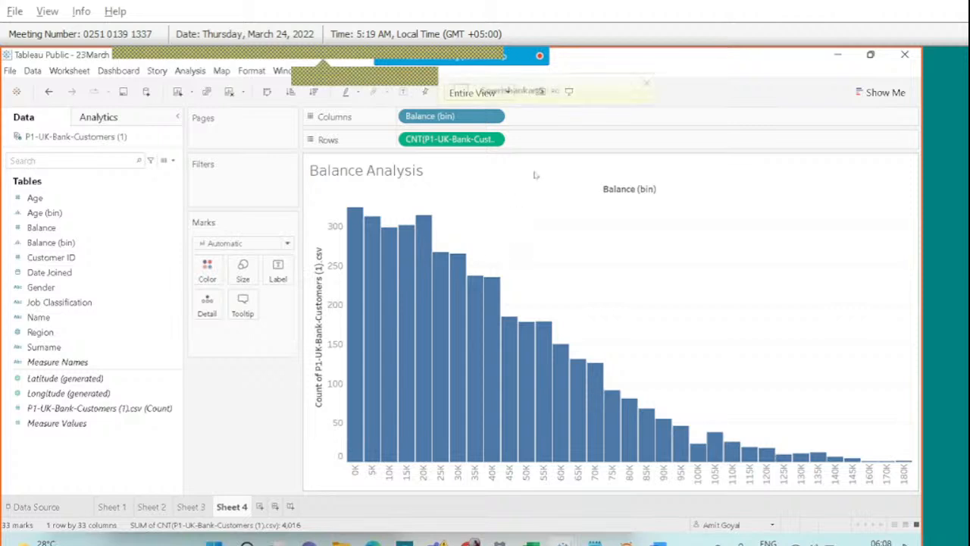
mouse_move(500, 59)
click(604, 67)
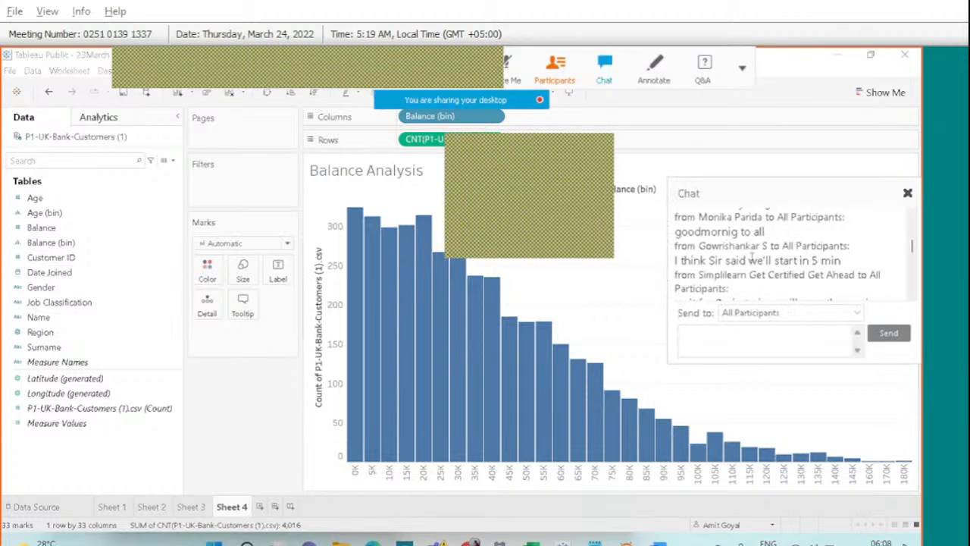
scroll(758, 257, down, 10)
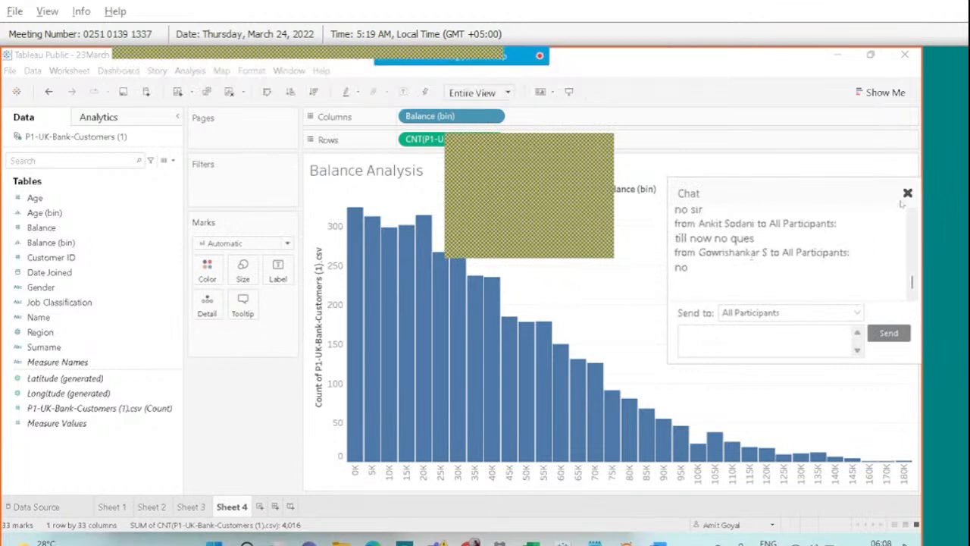
click(907, 195)
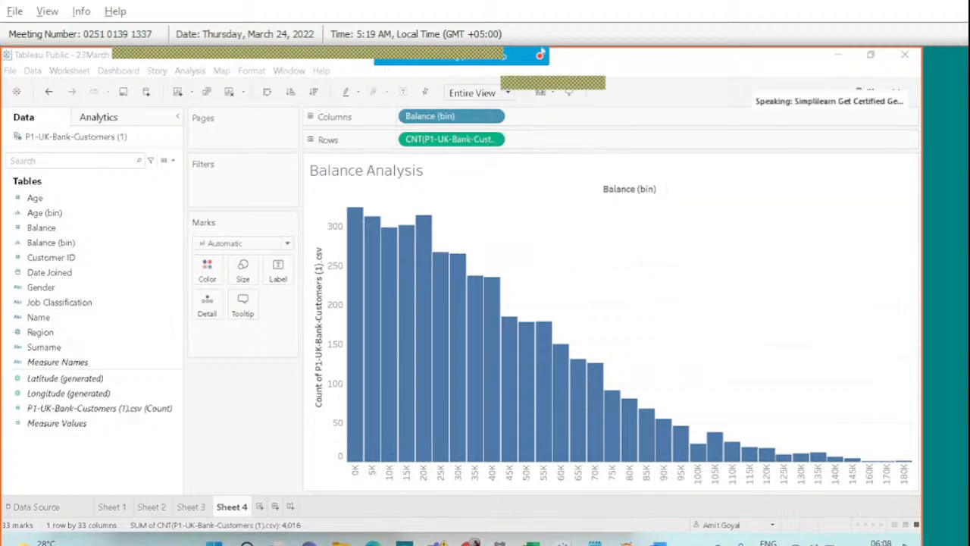
mouse_move(542, 52)
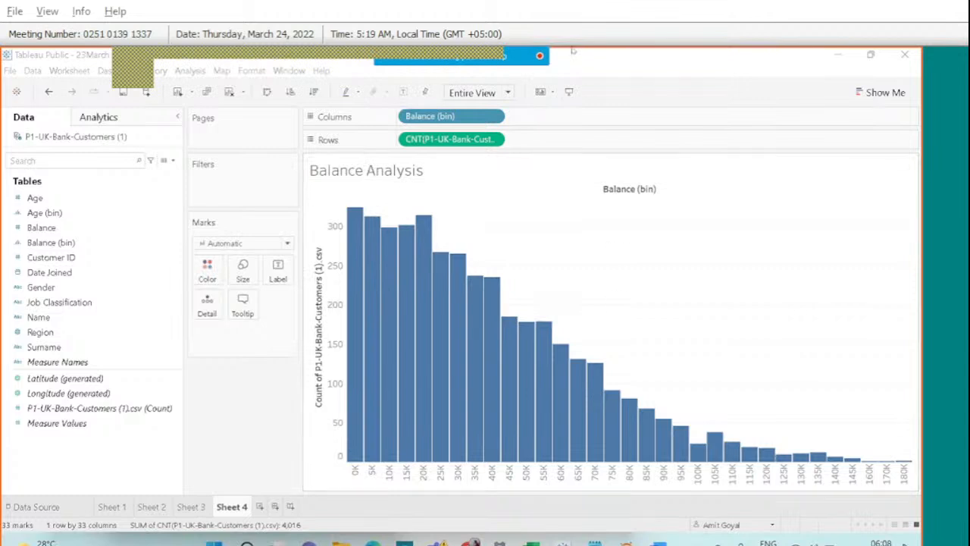
click(653, 67)
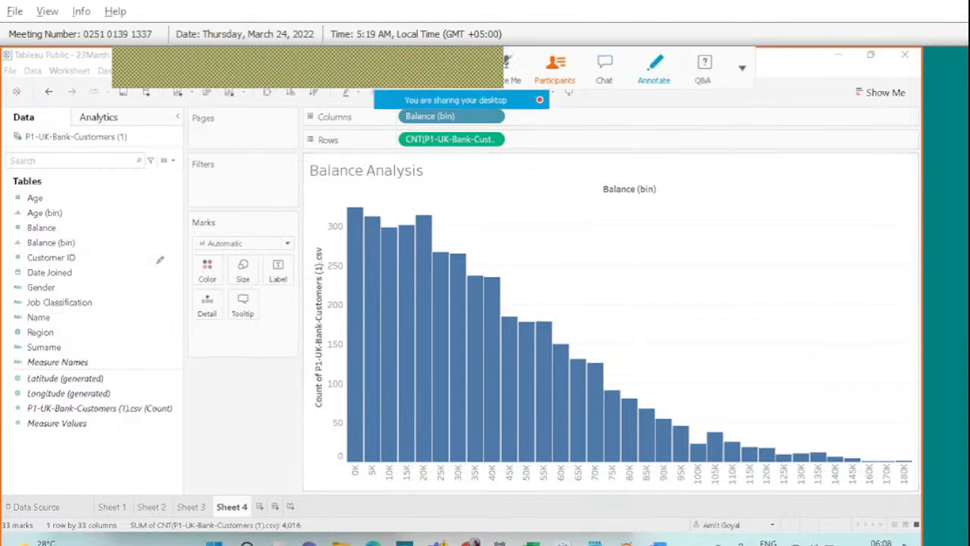
mouse_move(200, 204)
mouse_down()
mouse_move(309, 251)
mouse_move(304, 227)
mouse_up()
mouse_move(27, 235)
mouse_down()
mouse_move(30, 250)
mouse_move(46, 255)
mouse_move(51, 229)
mouse_move(23, 234)
mouse_up()
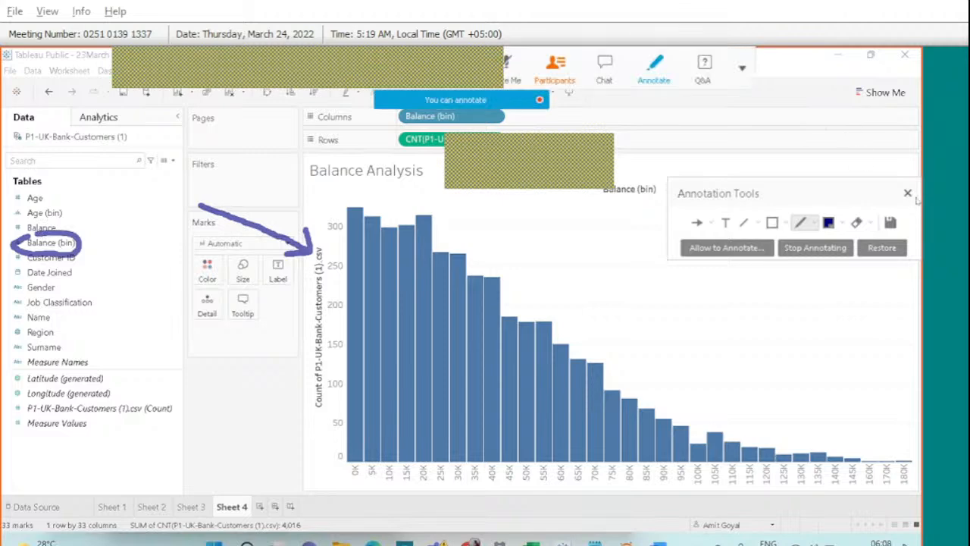
click(907, 193)
click(37, 242)
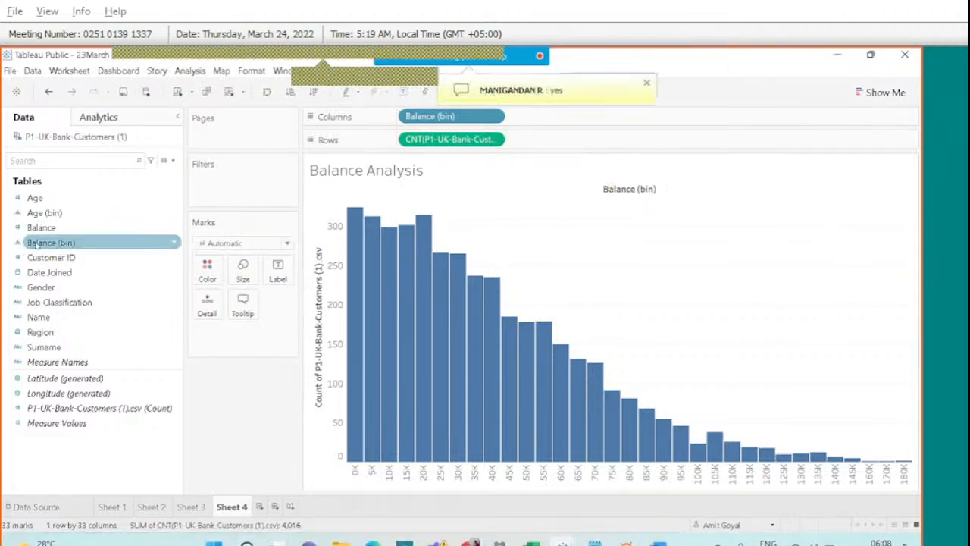
Change the Balance (bin) size of bins from 5000 to 10000.
right_click(44, 243)
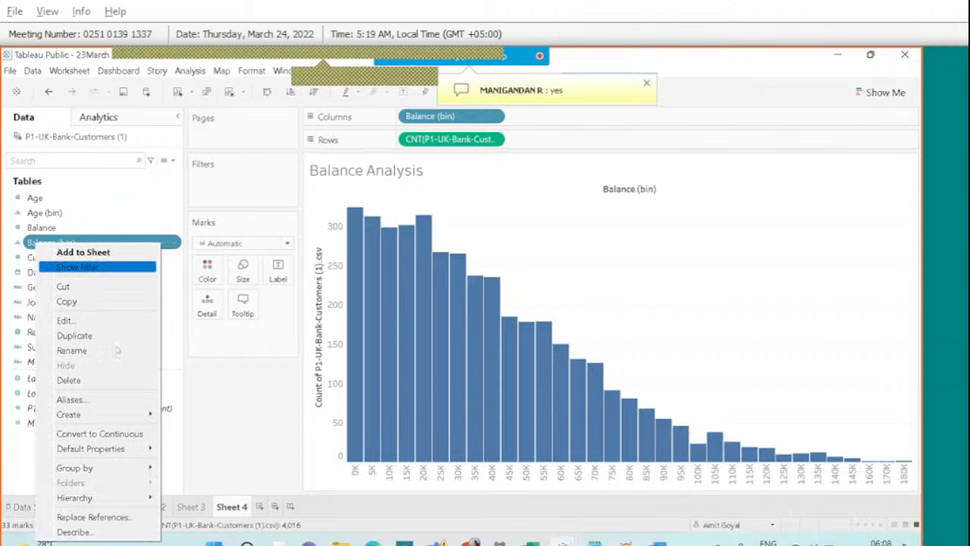
click(95, 322)
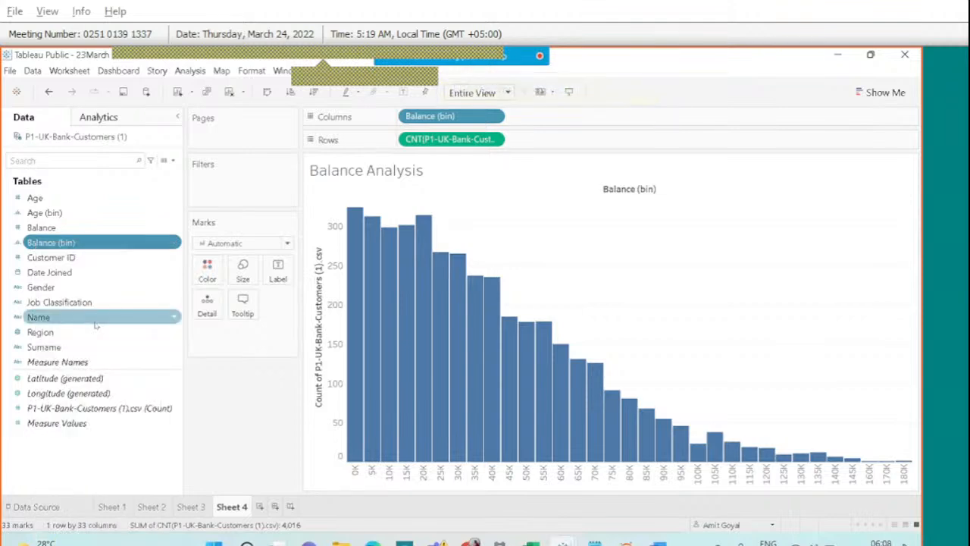
drag(444, 271, 353, 269)
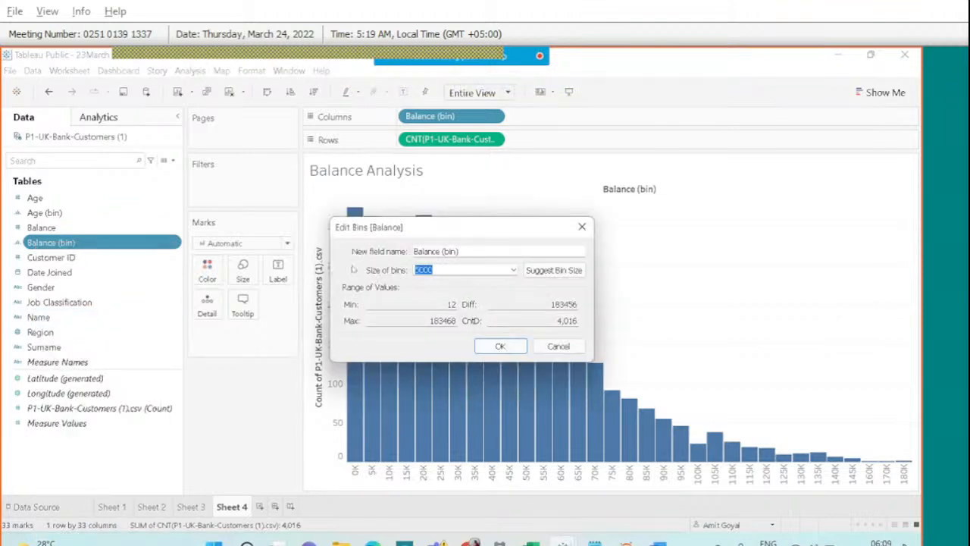
text(10000)
click(499, 350)
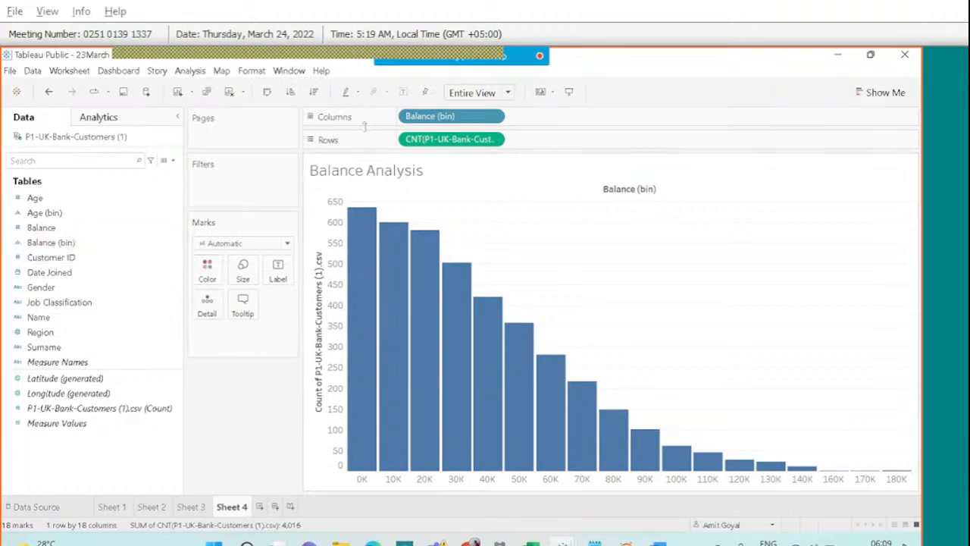
mouse_move(511, 50)
click(653, 70)
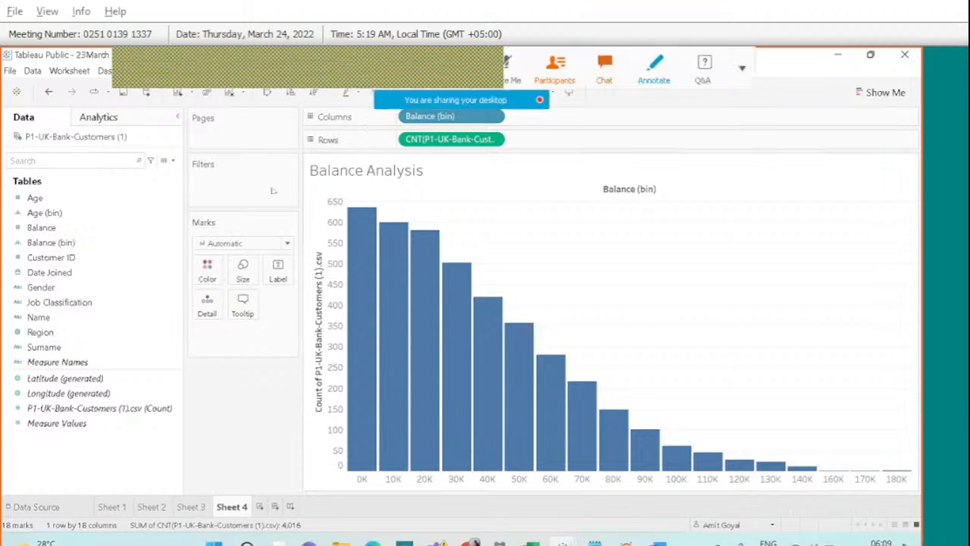
mouse_move(553, 189)
mouse_down()
mouse_move(538, 194)
mouse_move(558, 219)
mouse_move(580, 220)
mouse_move(580, 206)
mouse_move(602, 216)
mouse_up()
mouse_move(588, 279)
mouse_down()
mouse_move(576, 252)
mouse_move(620, 272)
mouse_move(618, 258)
mouse_move(641, 260)
mouse_up()
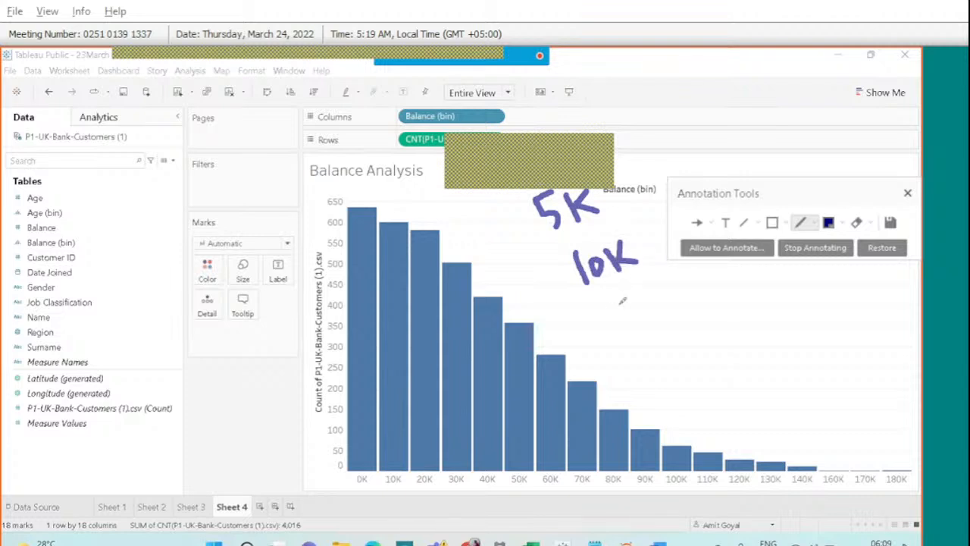
mouse_move(607, 301)
mouse_down()
mouse_move(611, 318)
mouse_move(640, 317)
mouse_move(653, 296)
mouse_up()
drag(655, 295, 671, 305)
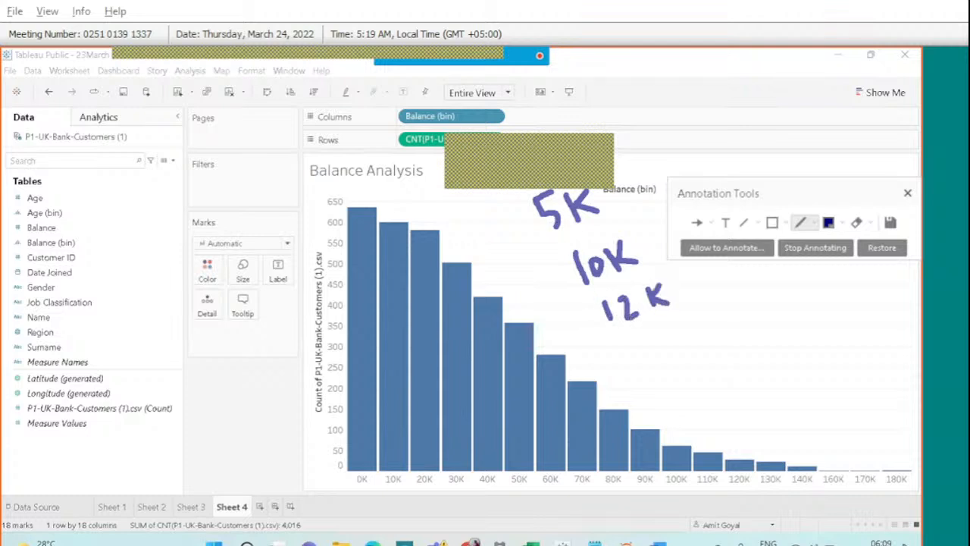
mouse_move(574, 232)
mouse_down()
mouse_move(582, 240)
mouse_move(597, 227)
mouse_move(609, 233)
mouse_up()
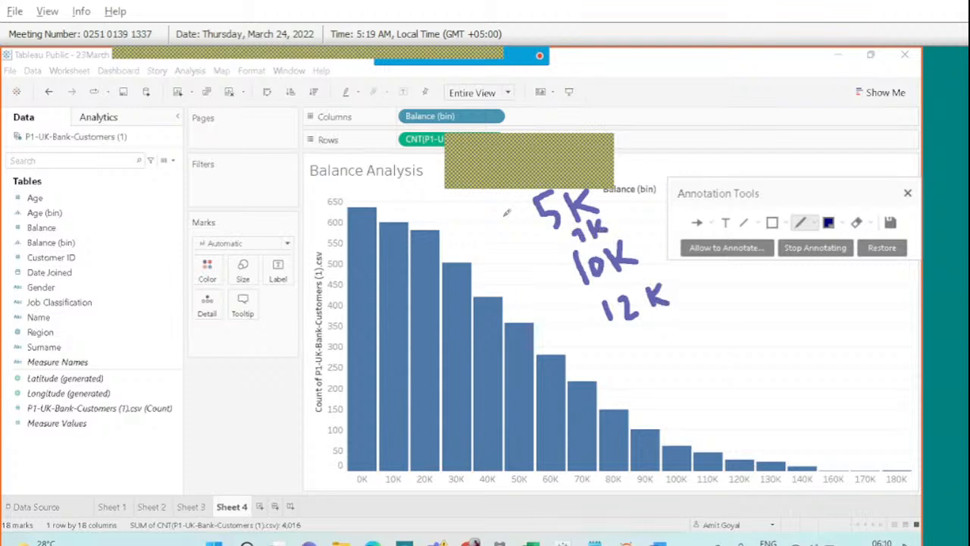
mouse_move(515, 215)
mouse_down()
mouse_move(558, 338)
mouse_move(576, 332)
mouse_up()
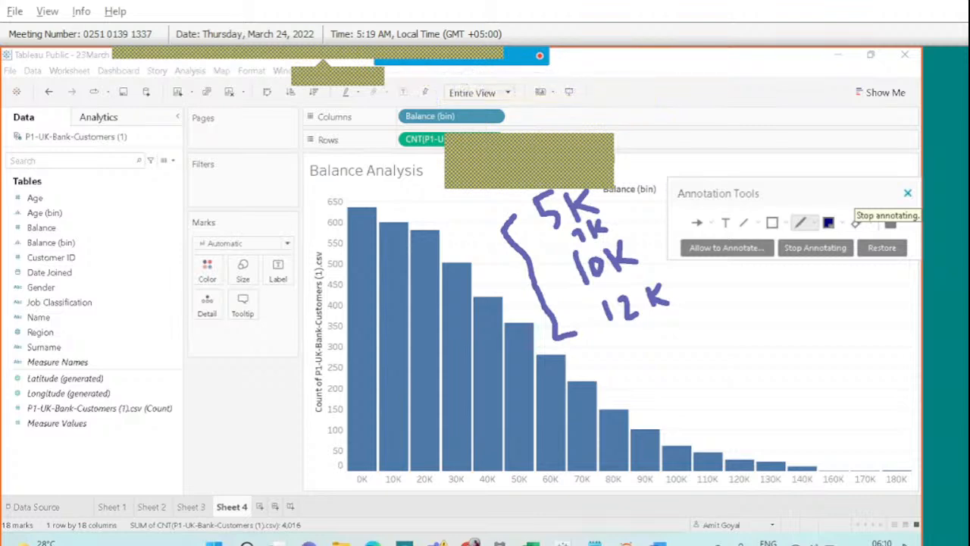
click(907, 192)
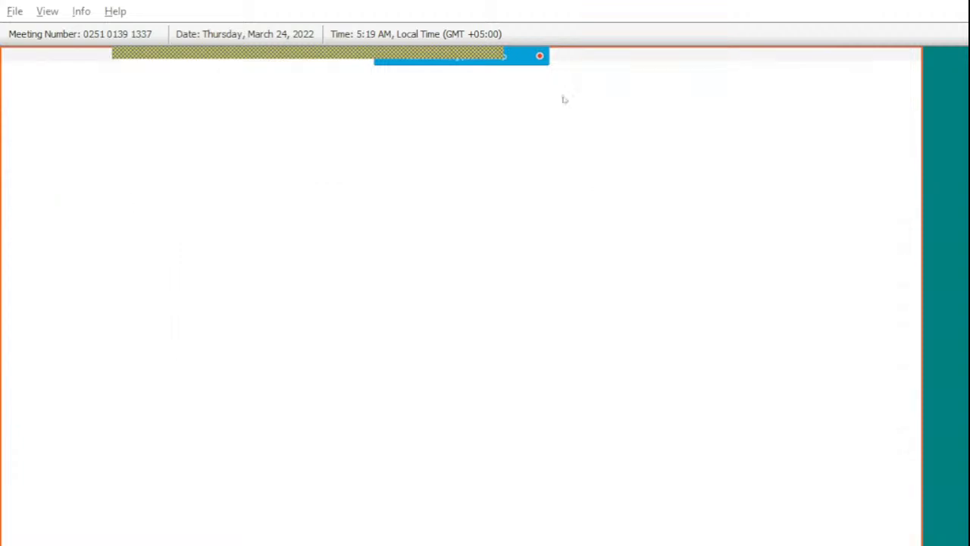
Preview the Balance Analysis histogram in Presentation Mode, then bring the untitled Notepad notes forward.
click(564, 97)
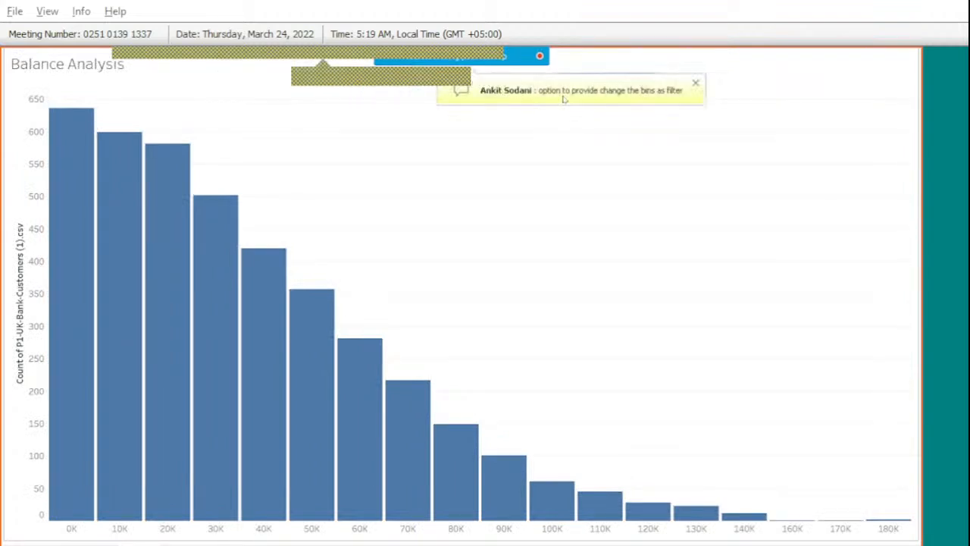
mouse_move(519, 60)
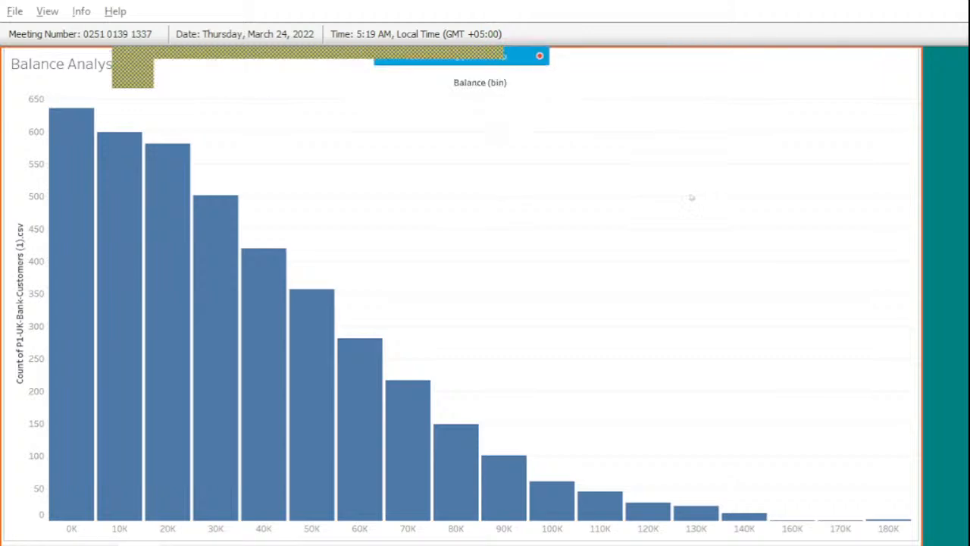
key(Escape)
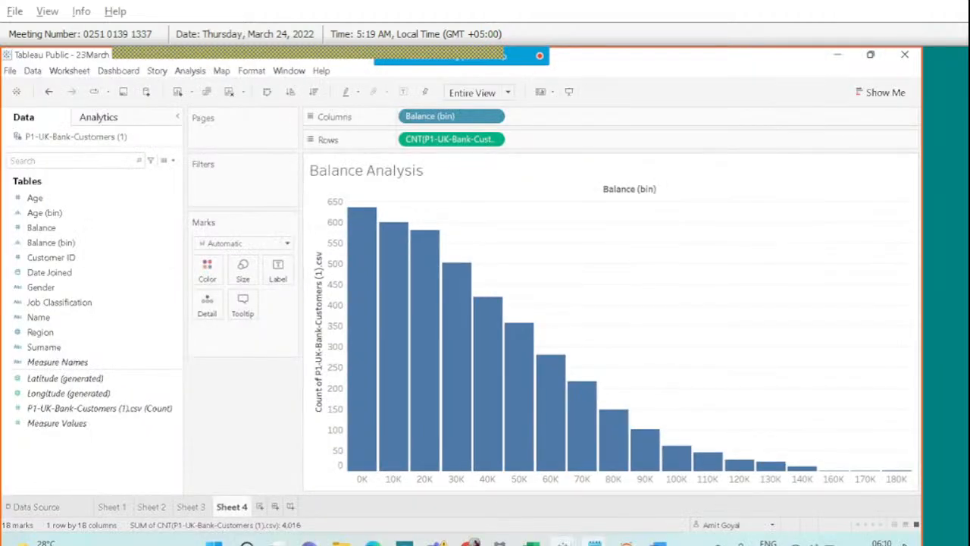
mouse_move(595, 542)
click(513, 493)
Below the bin sizes, write 'Parameter: This is a feature with which the end user can give some input...'.
click(258, 484)
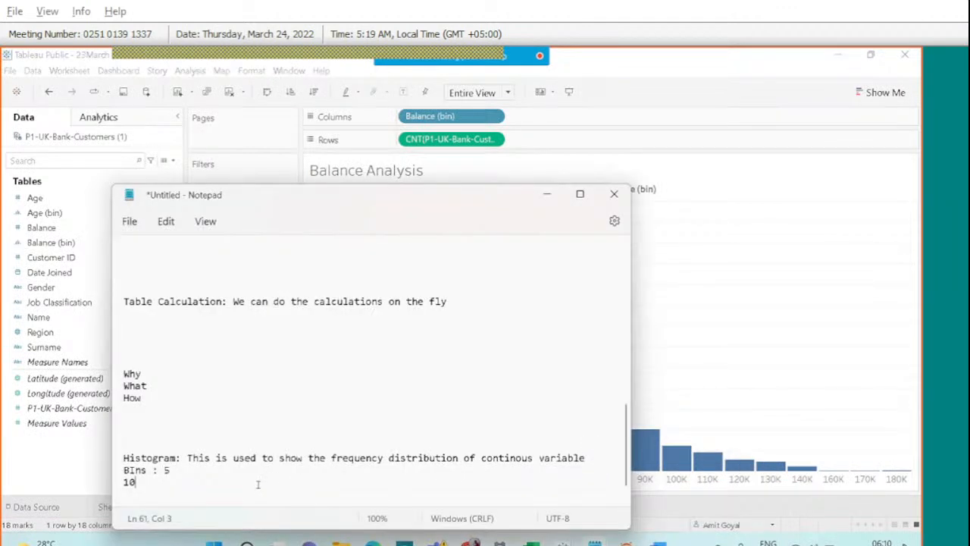
key(Return)
key(Return)
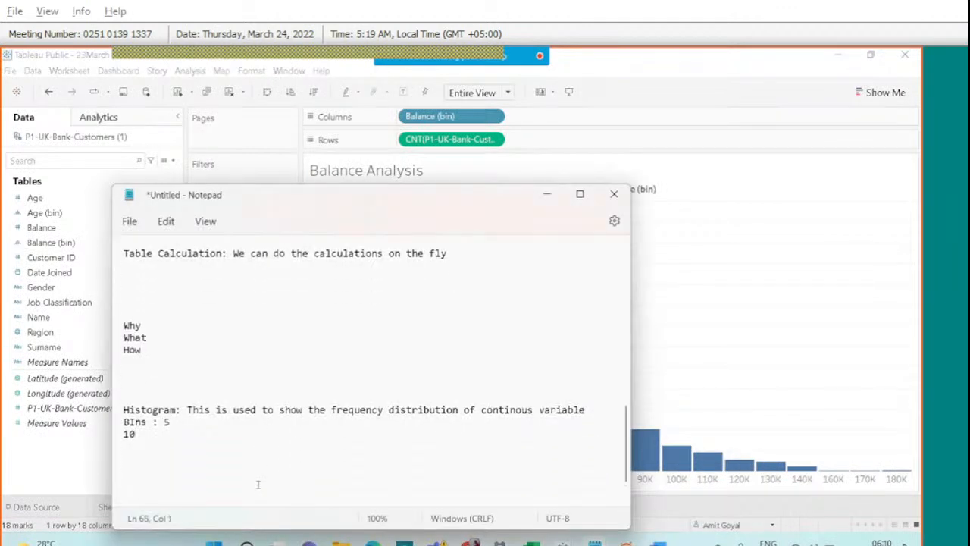
text(Parameter:  This is a featutr)
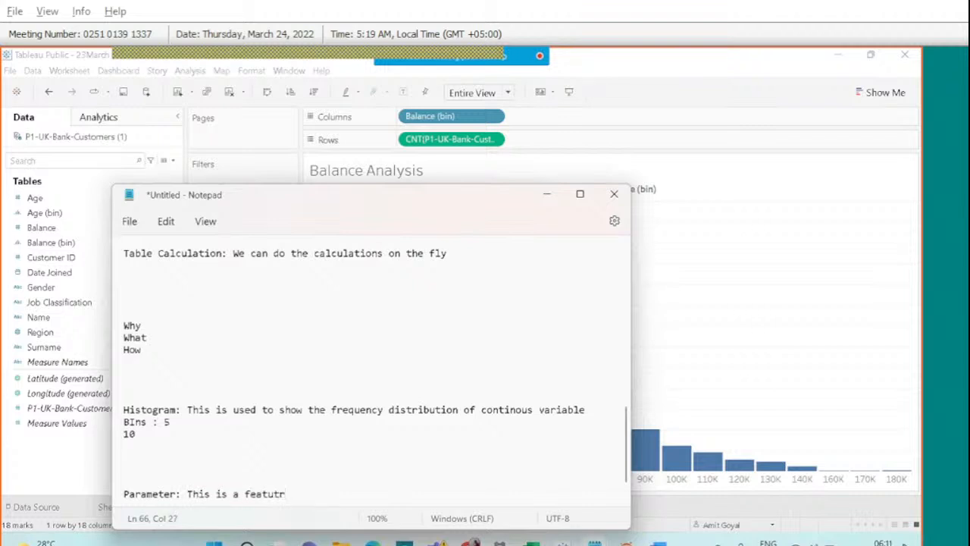
key(BackSpace)
text(re with which the end)
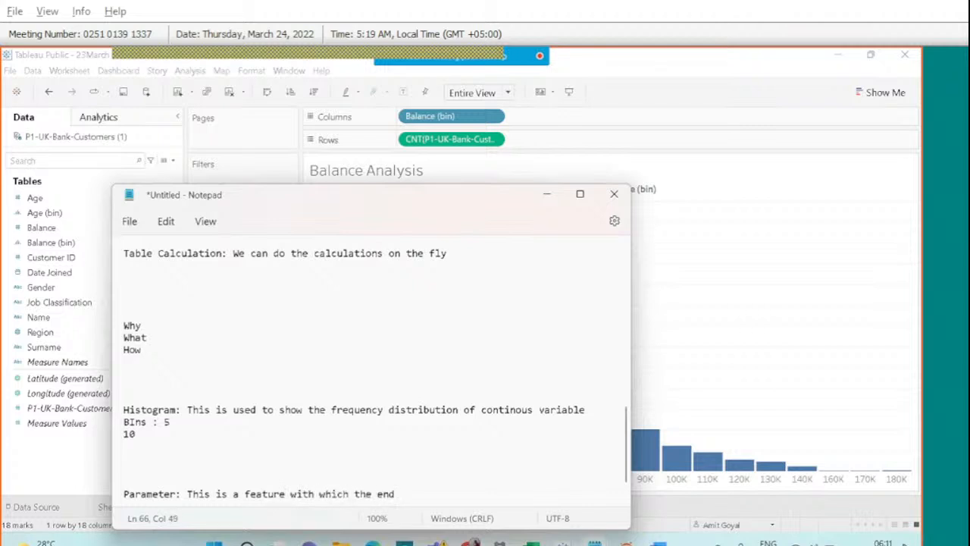
text( use )
text( can ch)
key(BackSpace)
text(give s)
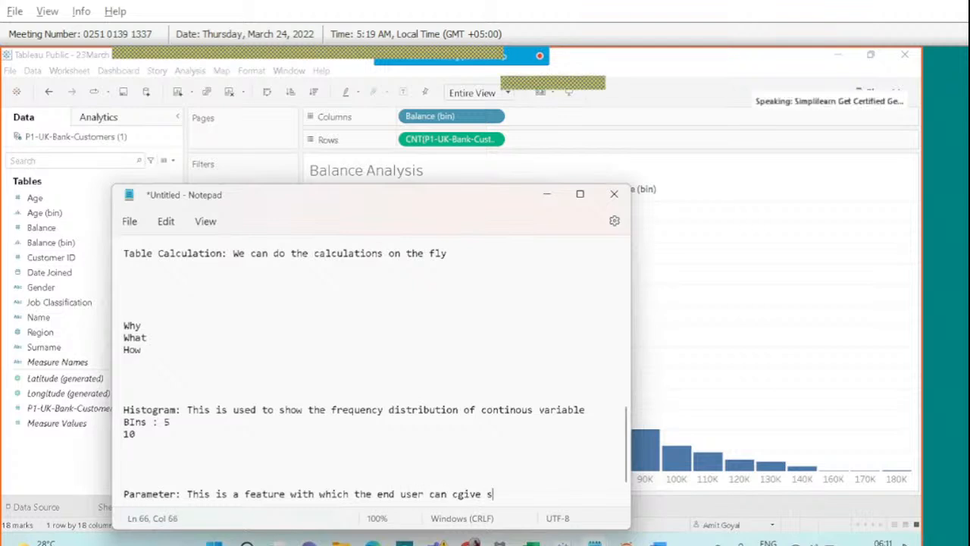
text(ome input based n)
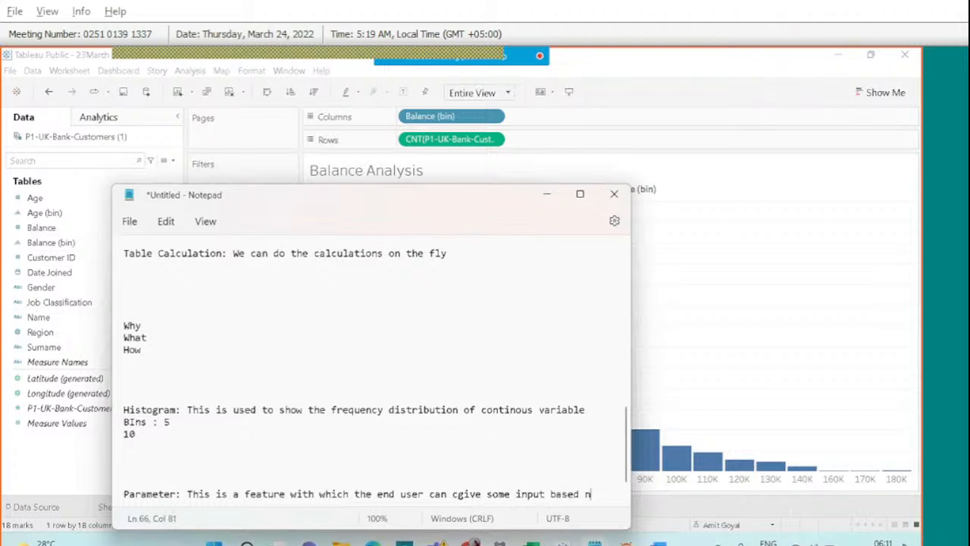
key(BackSpace)
key(BackSpace)
text(on wh)
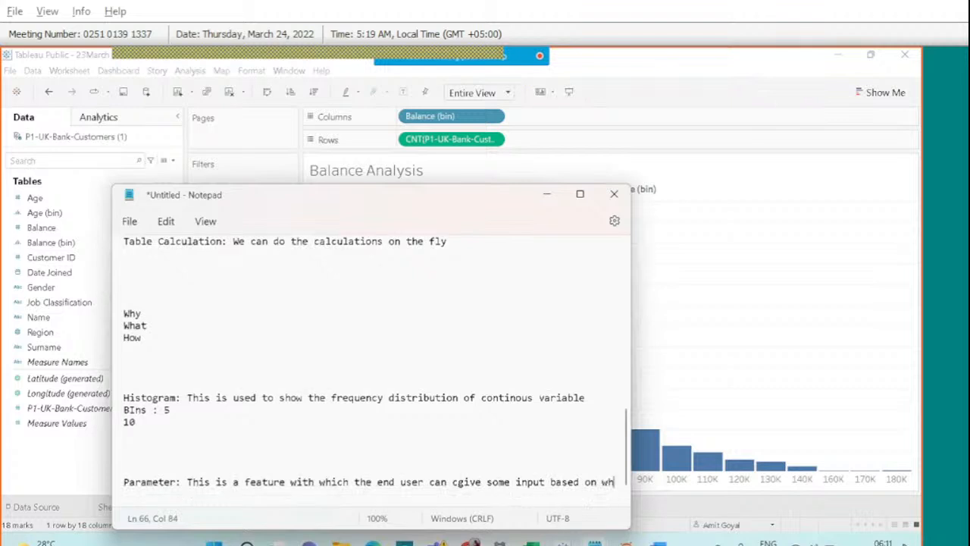
text(ich the char)
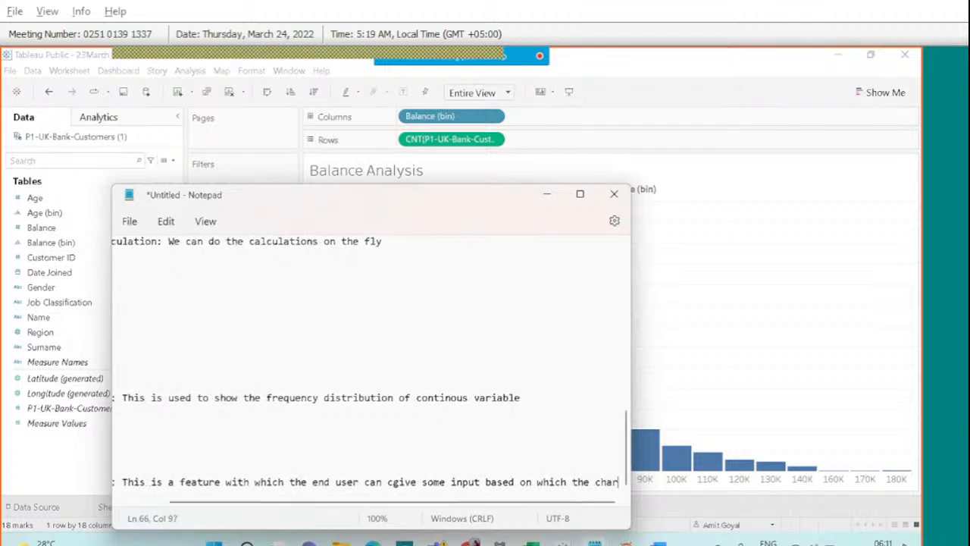
text(t will change)
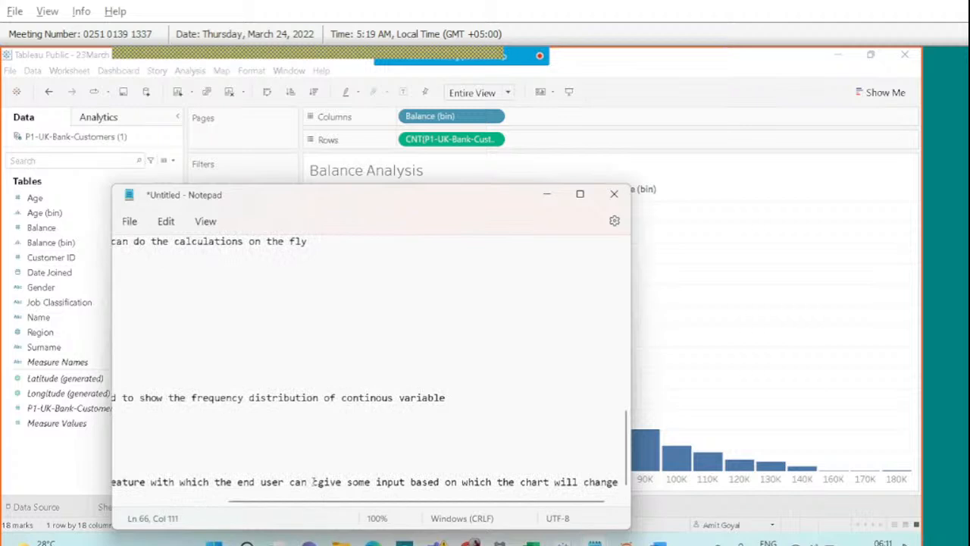
click(346, 481)
key(Return)
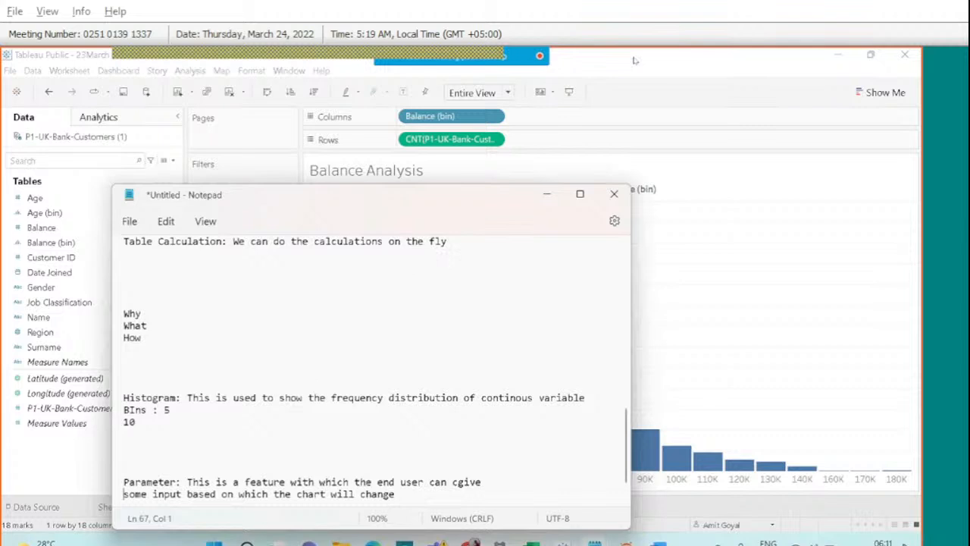
List 'Step1: Create the paramter', 'Step2: Show the parameter' and 'Step3: Assign the parameter'.
click(422, 502)
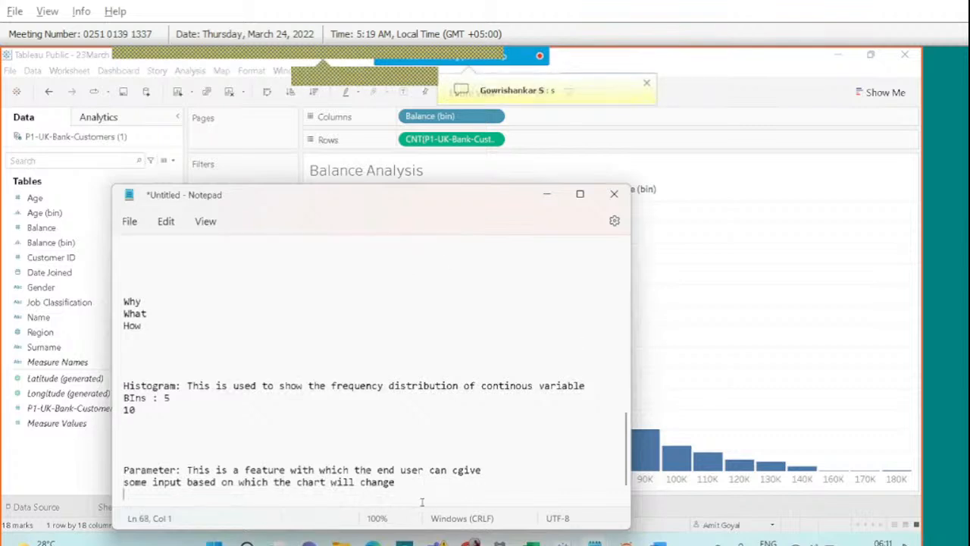
text(Step)
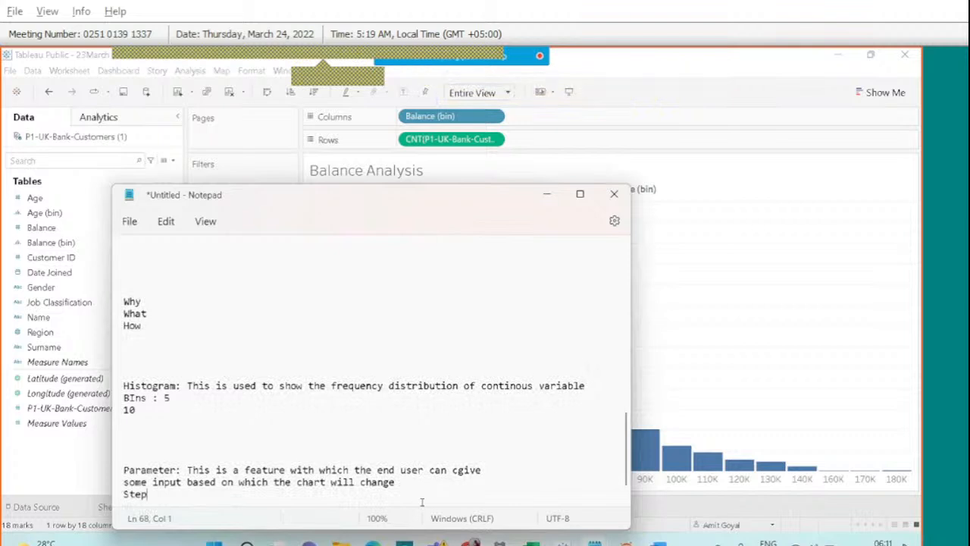
text(1: Create the )
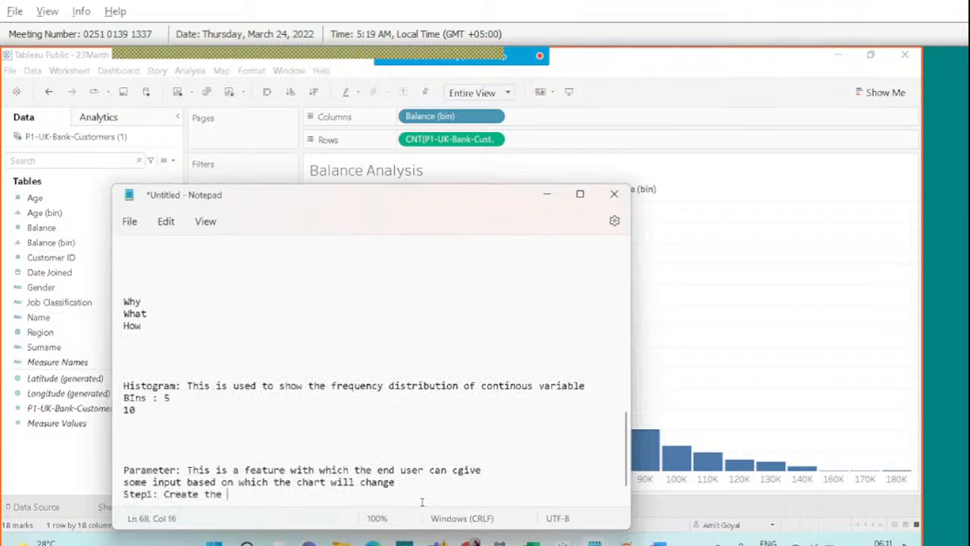
text(paramter)
key(Return)
text(Step)
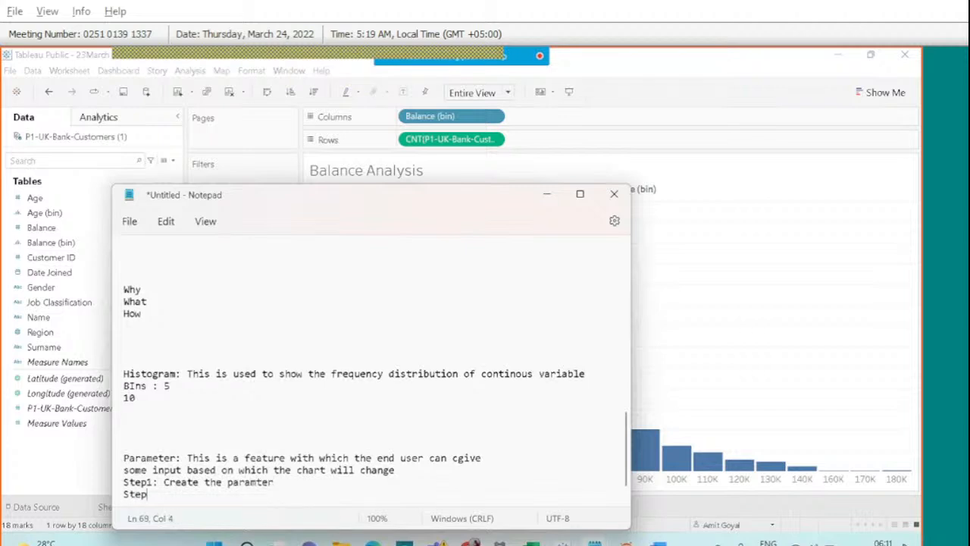
text(2: Show the pa)
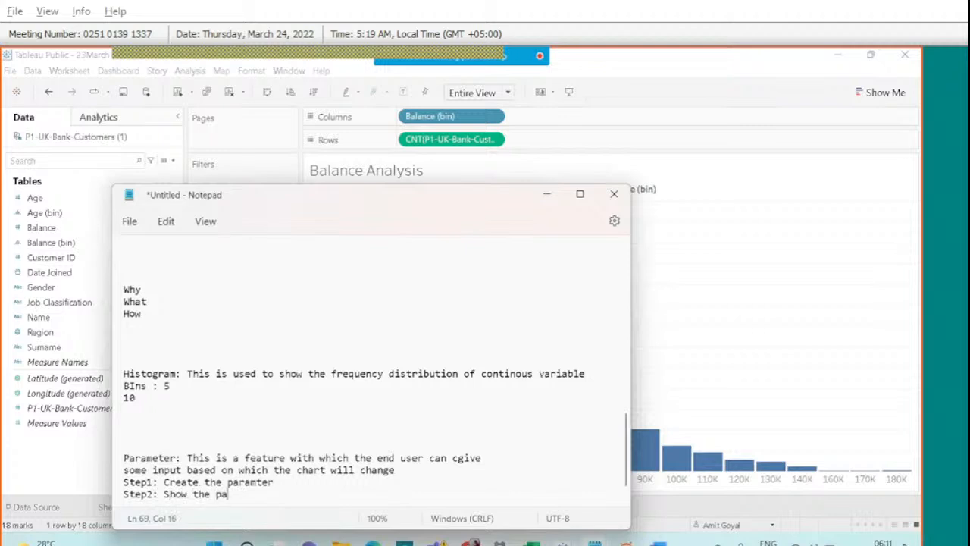
text(rameter)
key(Return)
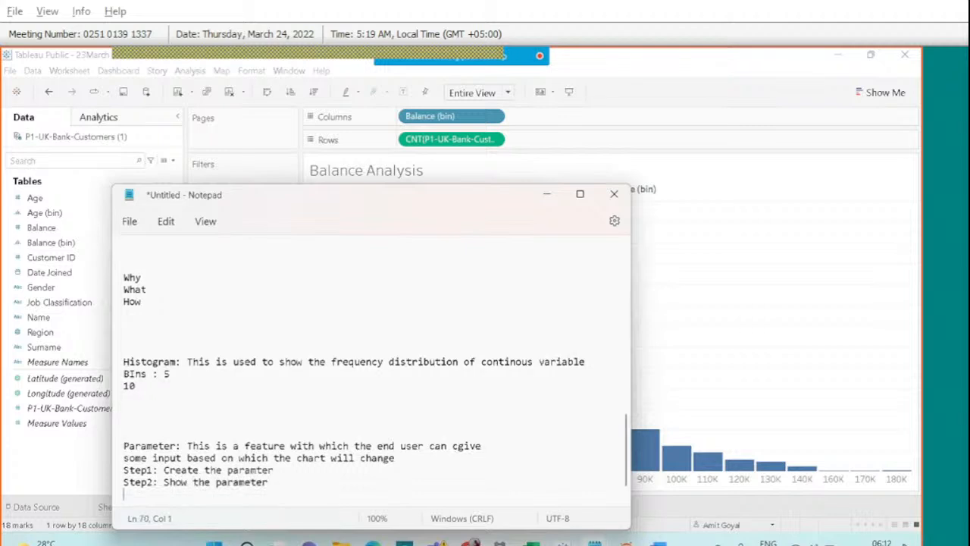
text(Step3:)
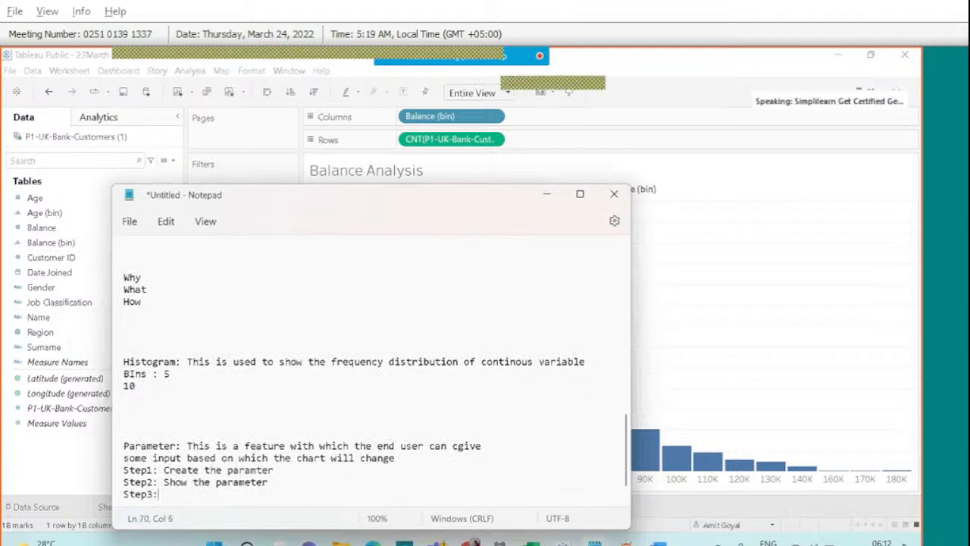
text( Assign the par)
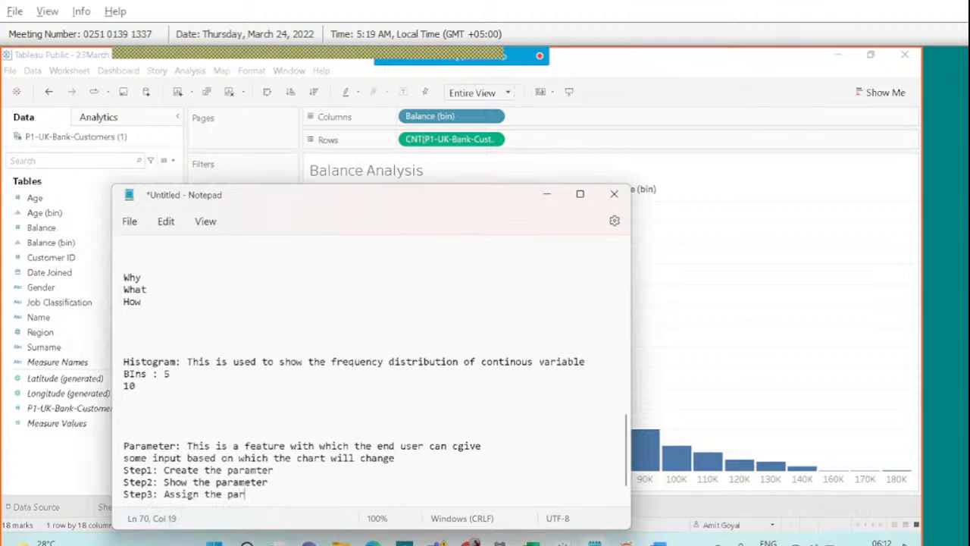
text(ameter)
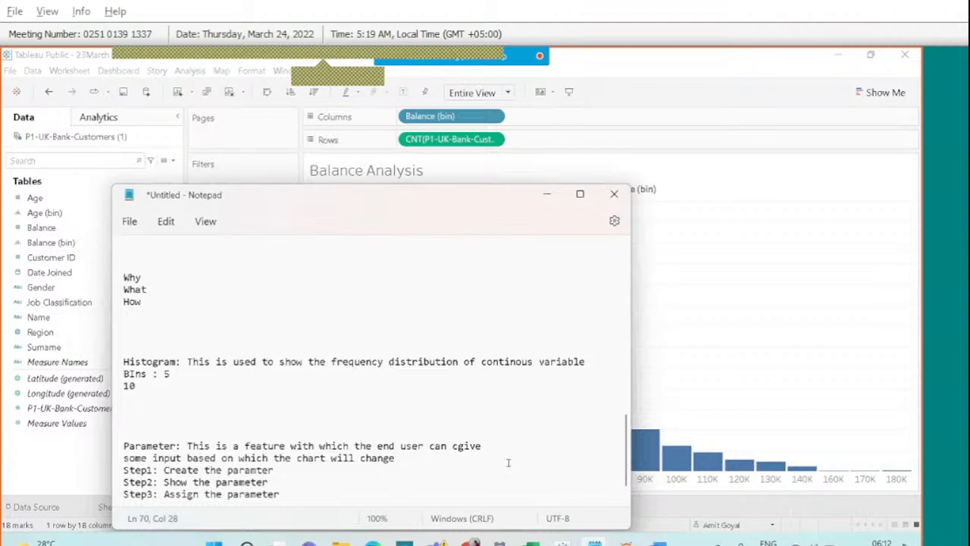
Start a new parameter from the Data pane menu and name it 'Balance Bin Parameter'.
click(726, 338)
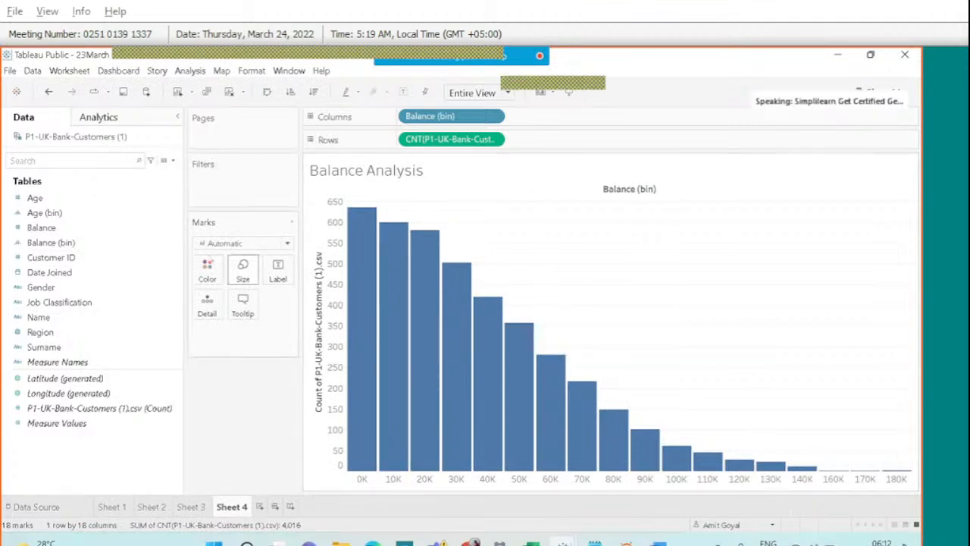
click(173, 161)
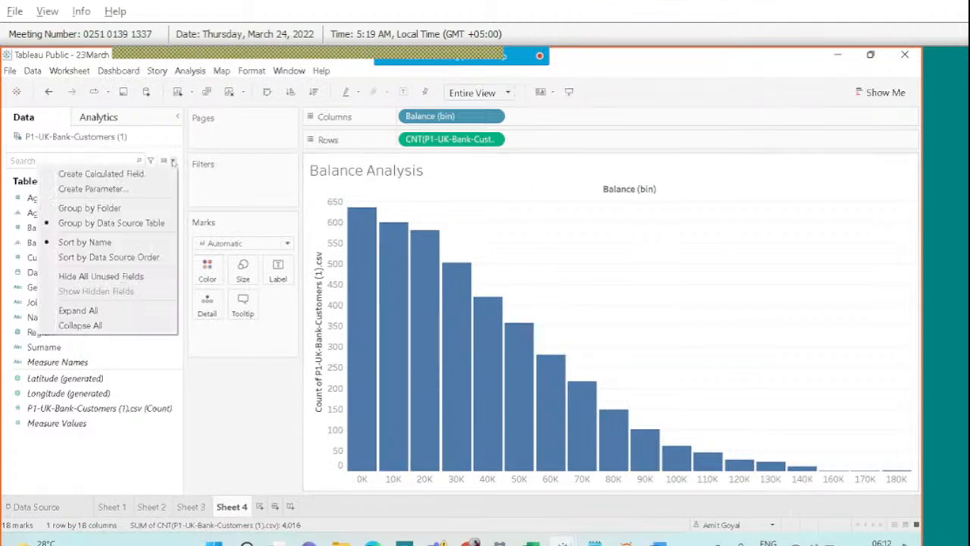
click(131, 188)
mouse_move(504, 59)
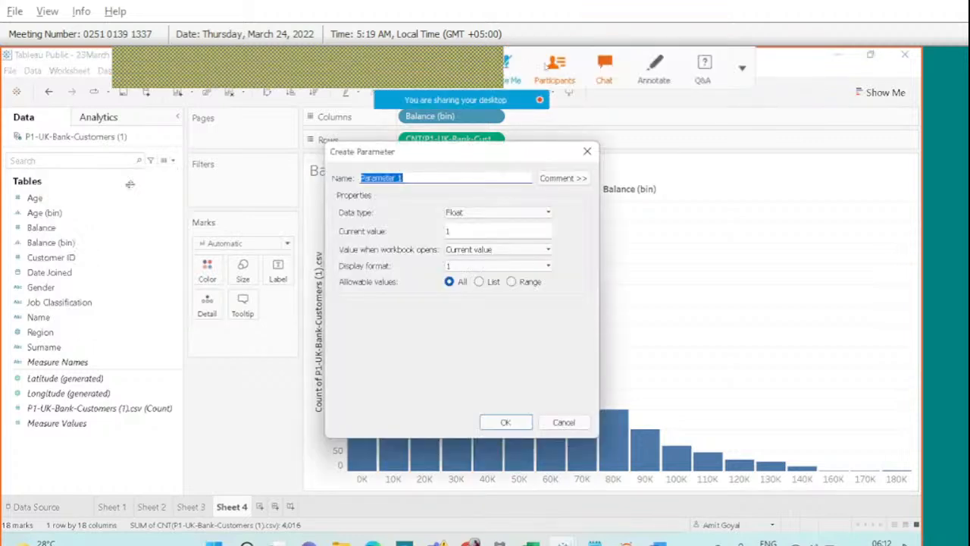
click(551, 69)
click(908, 194)
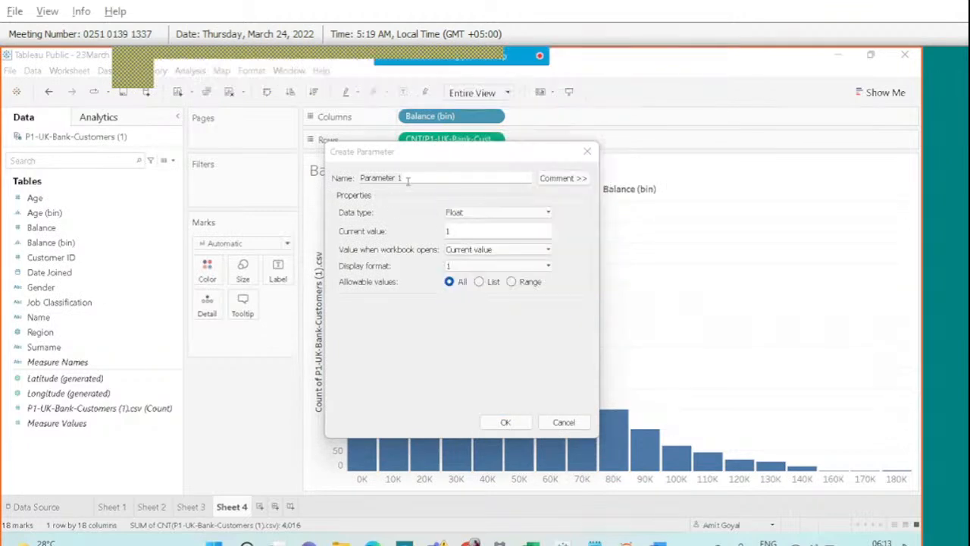
drag(407, 179, 344, 178)
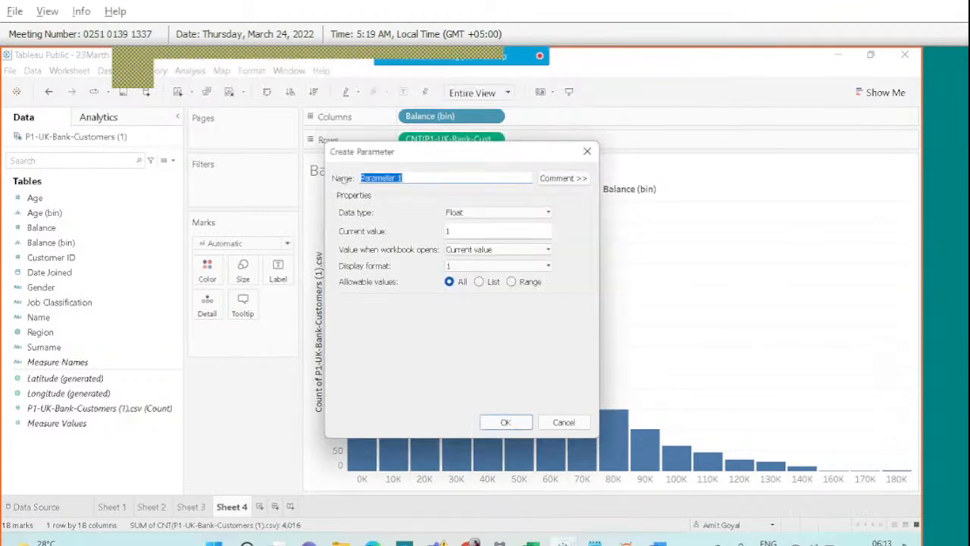
text(Balance Bi)
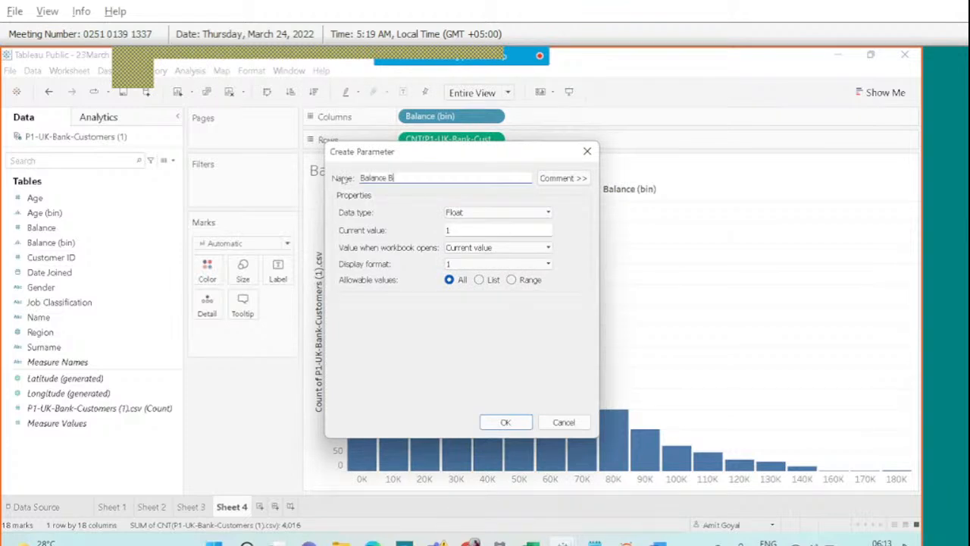
text(n Parameter)
click(494, 213)
Choose Integer as the Balance Bin Parameter data type, then dismiss the Webex annotation tools.
click(482, 232)
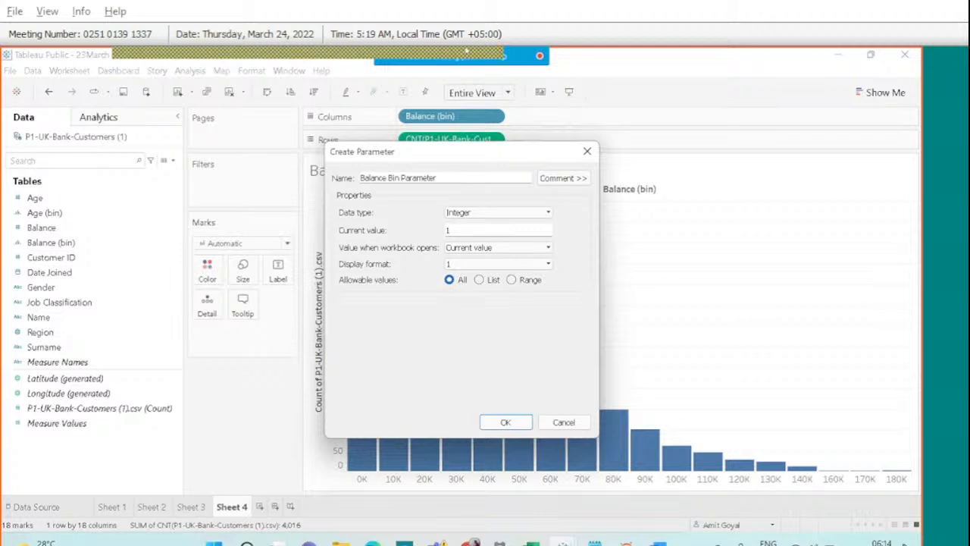
click(654, 67)
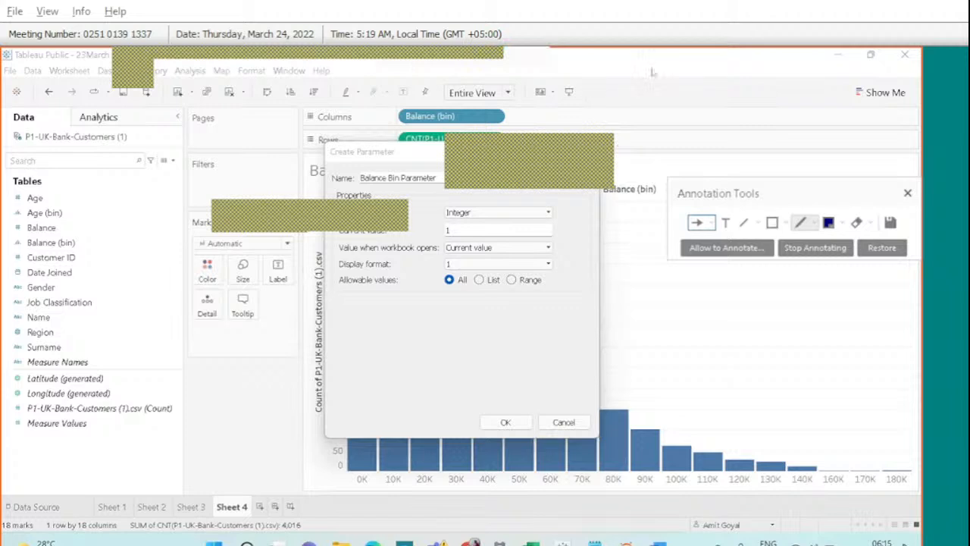
mouse_move(715, 69)
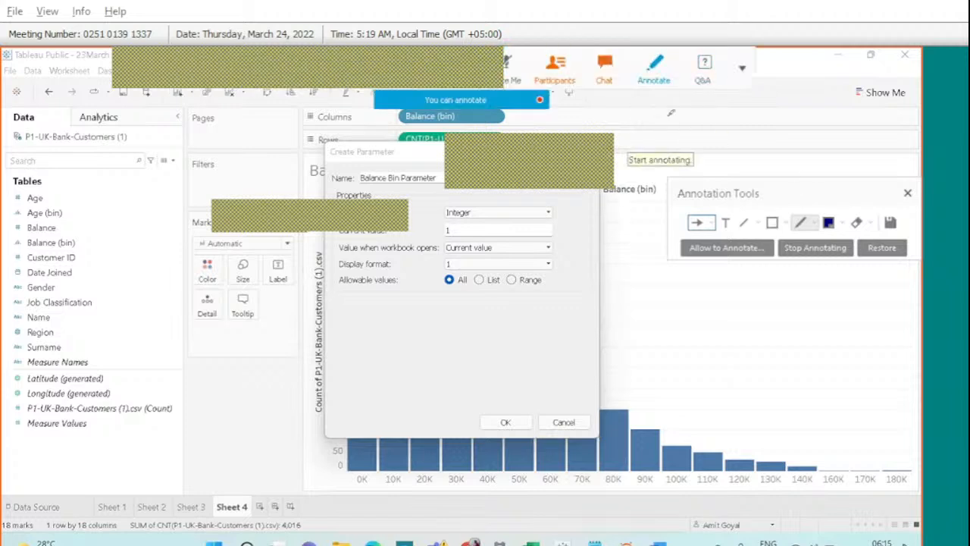
click(908, 194)
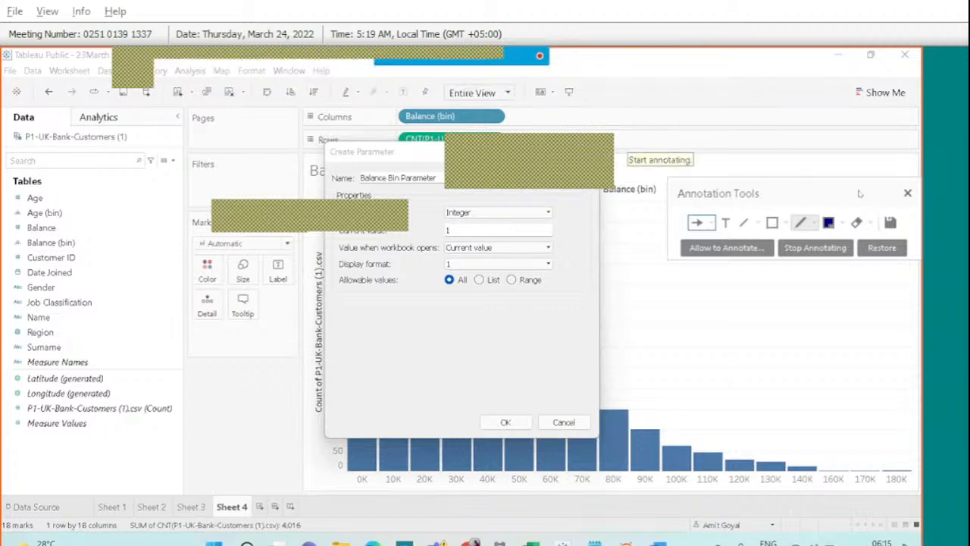
Confirm the Create Parameter dialog, then scroll through and close the meeting chat.
click(507, 423)
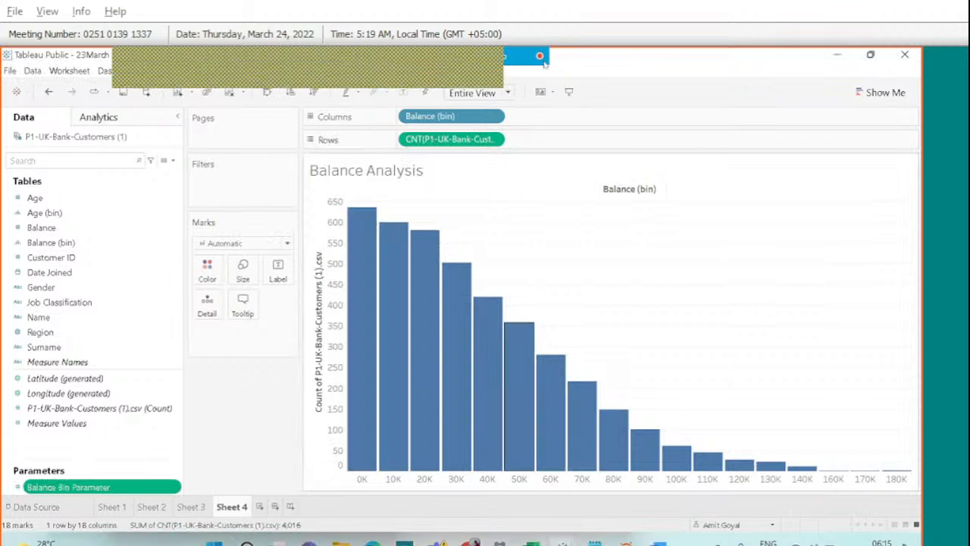
click(612, 68)
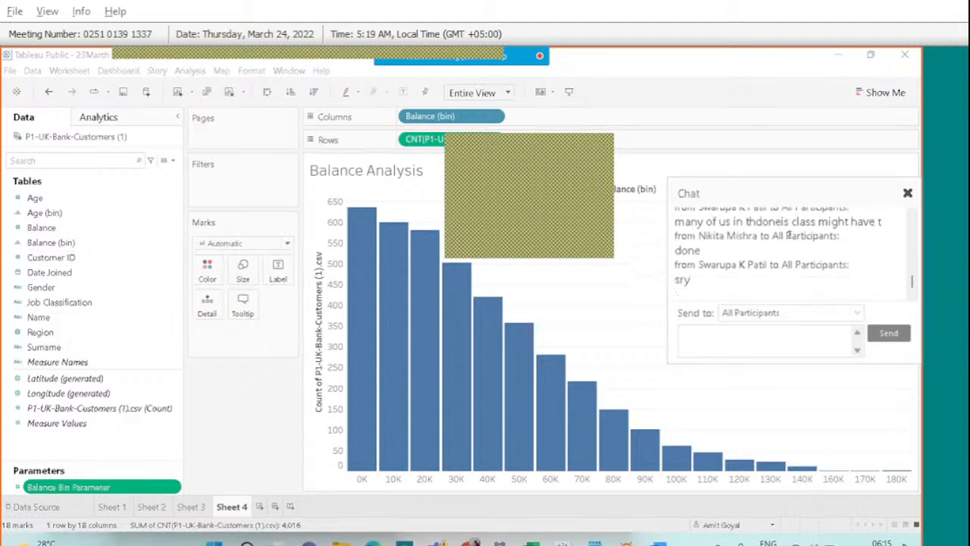
scroll(789, 235, up, 1)
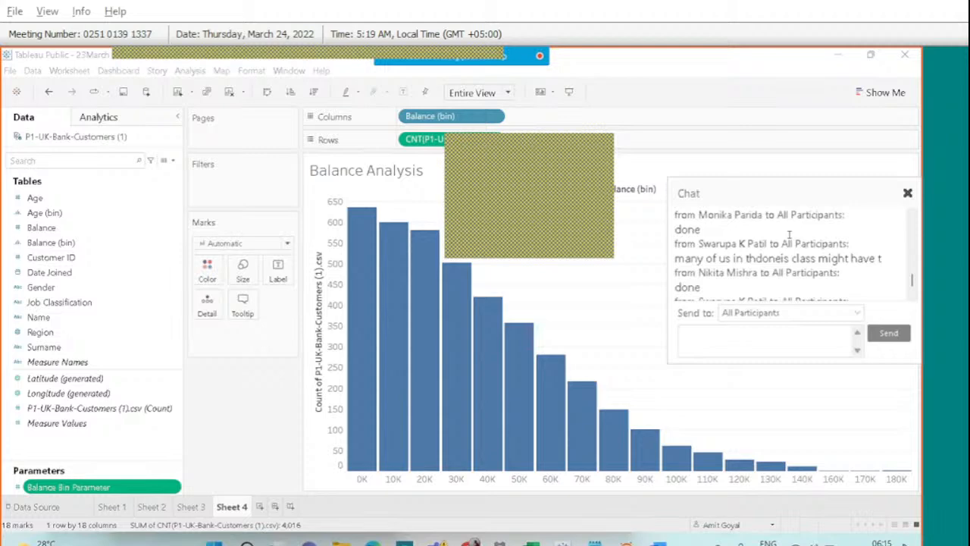
scroll(788, 236, up, 3)
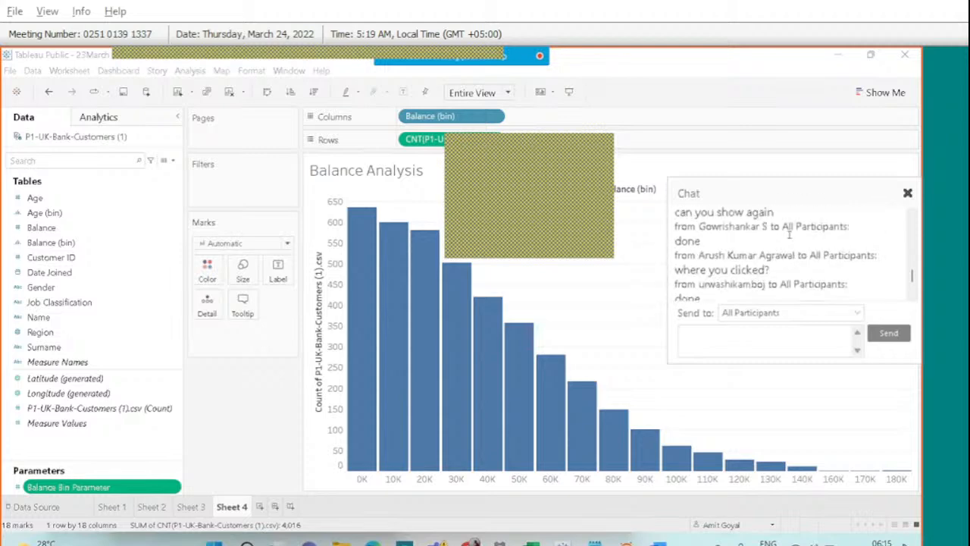
scroll(788, 235, down, 1)
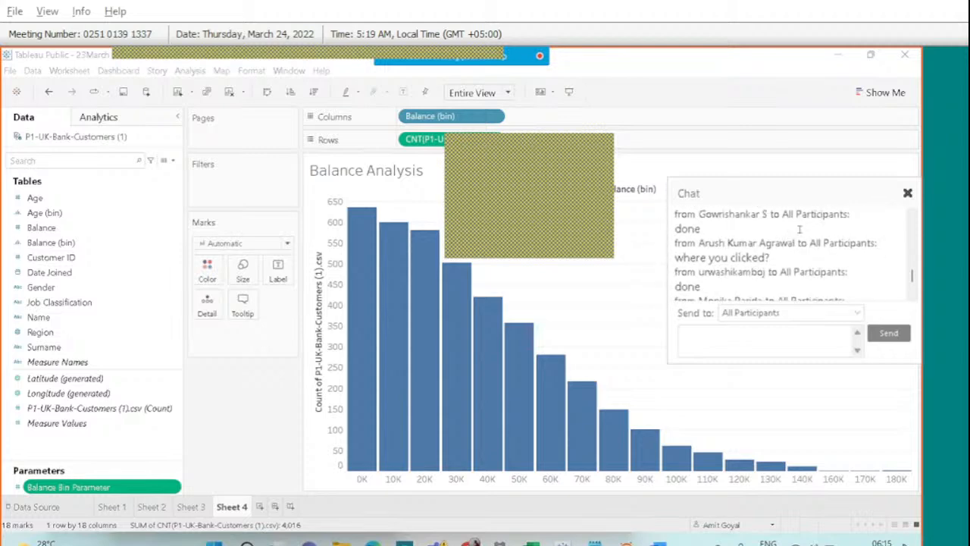
click(907, 192)
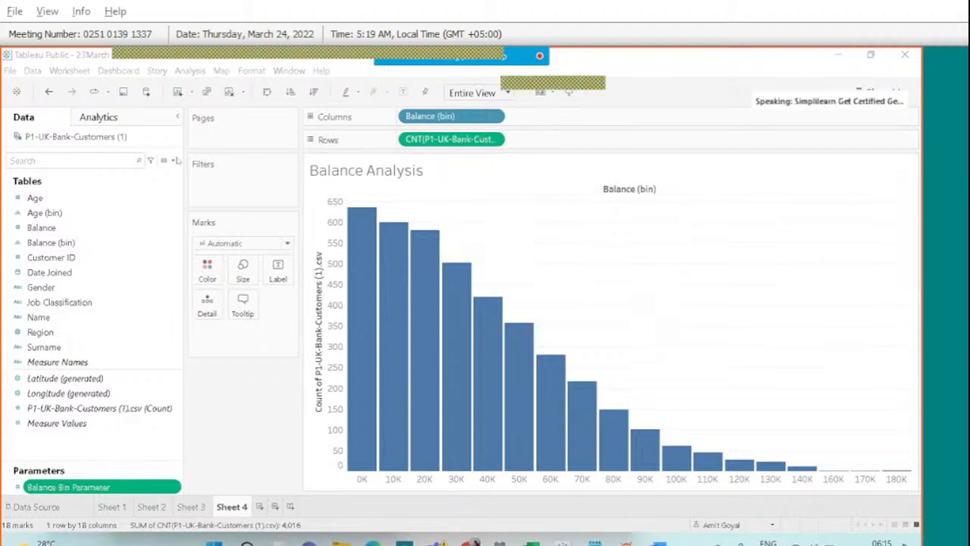
Browse the Data pane field options and scroll through the meeting chat.
click(173, 161)
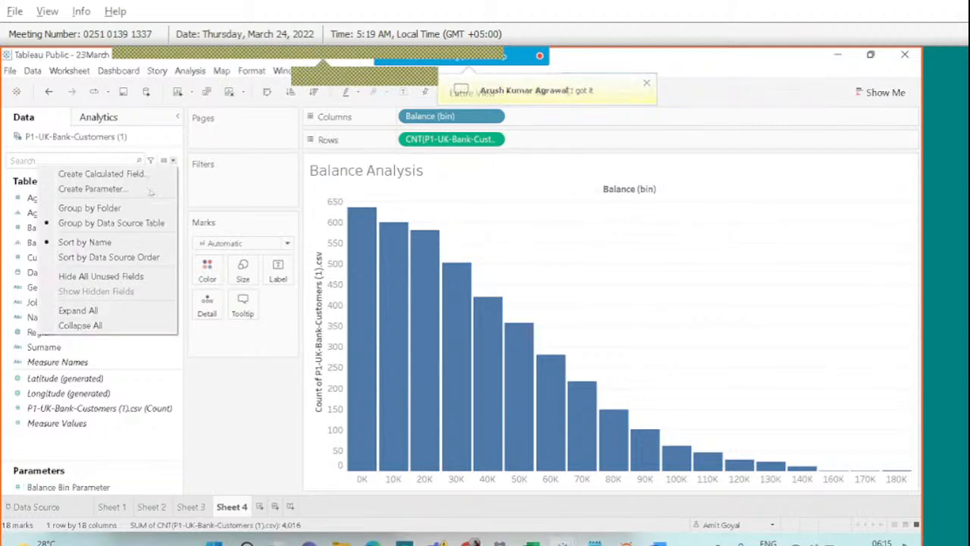
click(112, 455)
right_click(112, 456)
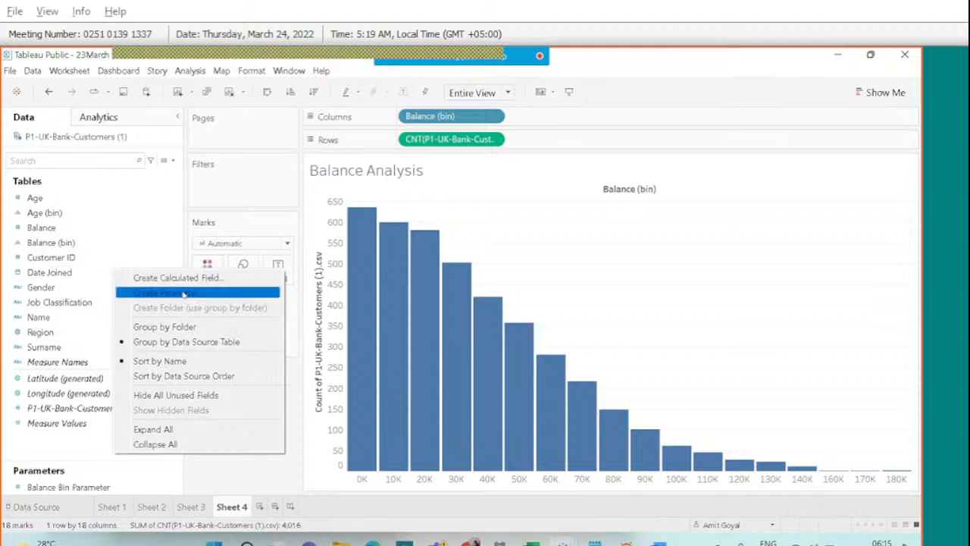
click(604, 68)
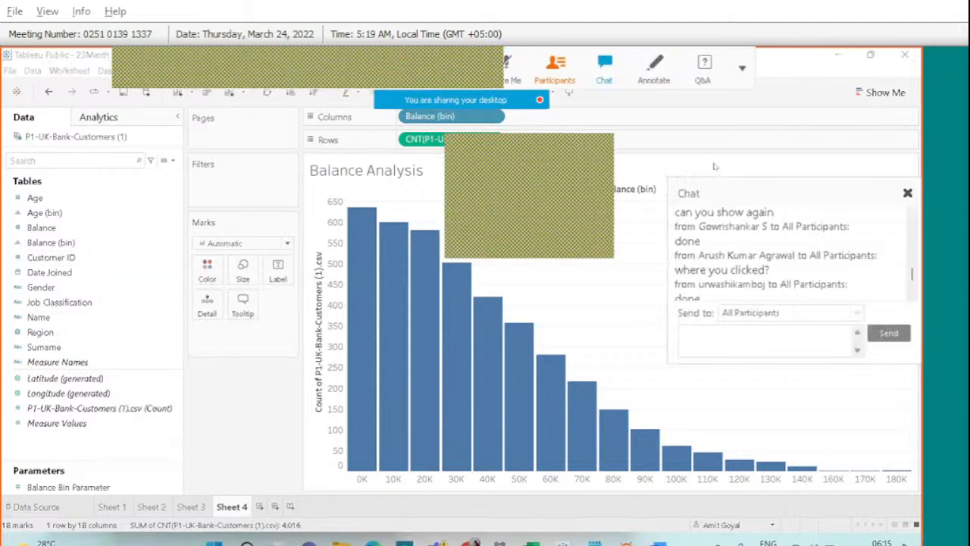
scroll(803, 231, down, 5)
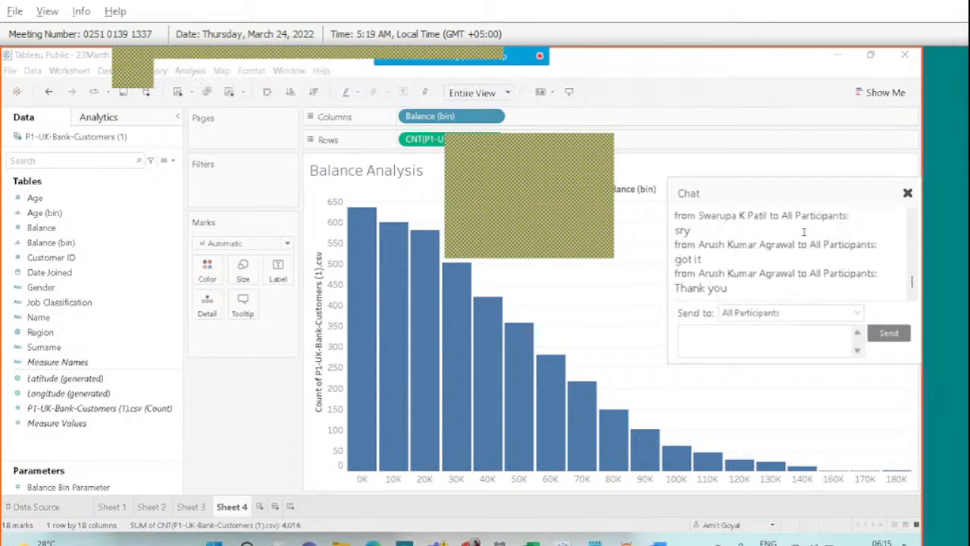
scroll(804, 231, up, 2)
scroll(804, 231, up, 3)
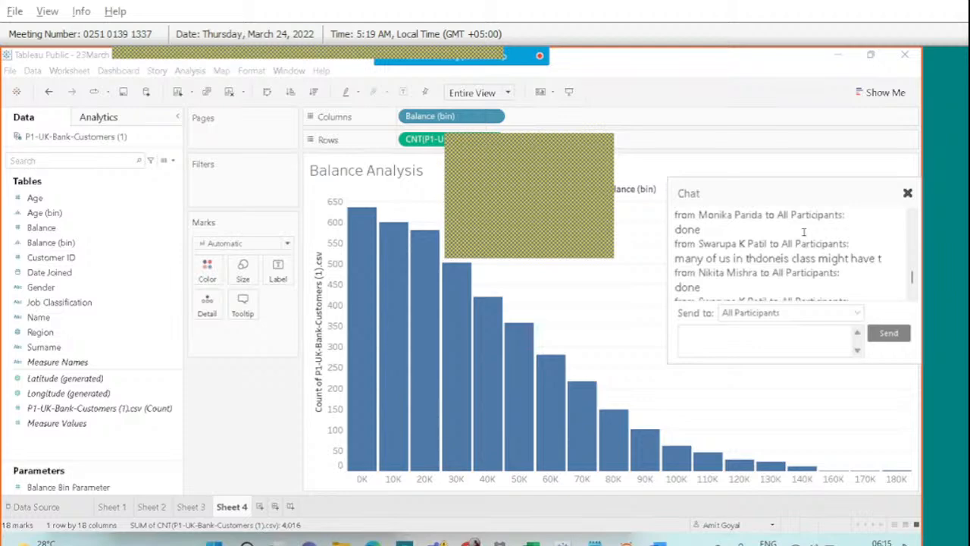
scroll(803, 231, down, 3)
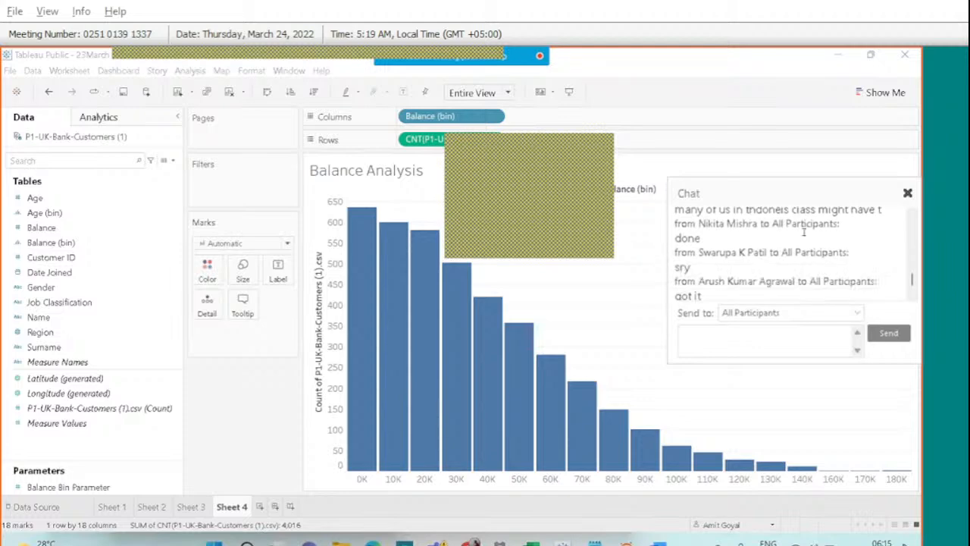
scroll(804, 231, up, 2)
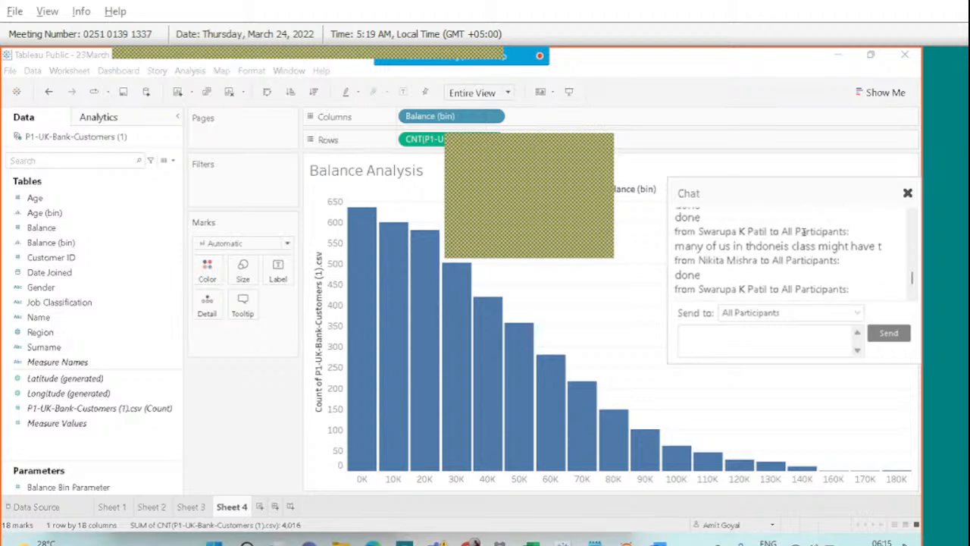
scroll(804, 231, down, 1)
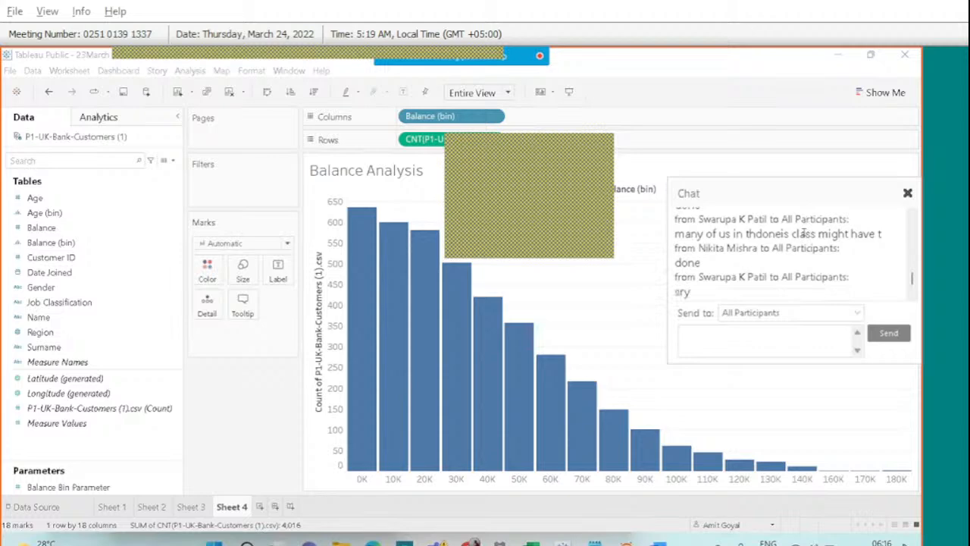
scroll(804, 234, down, 2)
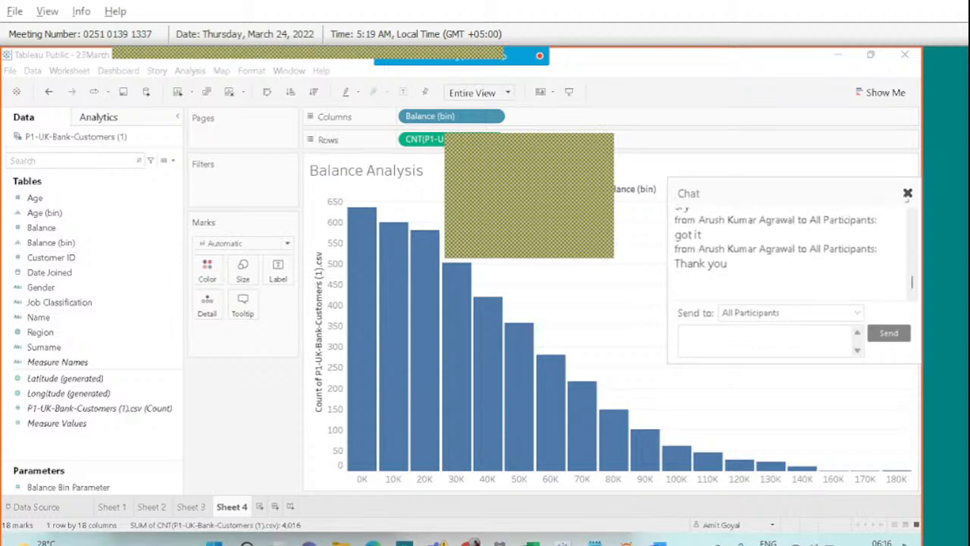
click(907, 193)
Display the Balance Bin Parameter input control on the Balance Analysis worksheet.
mouse_move(448, 279)
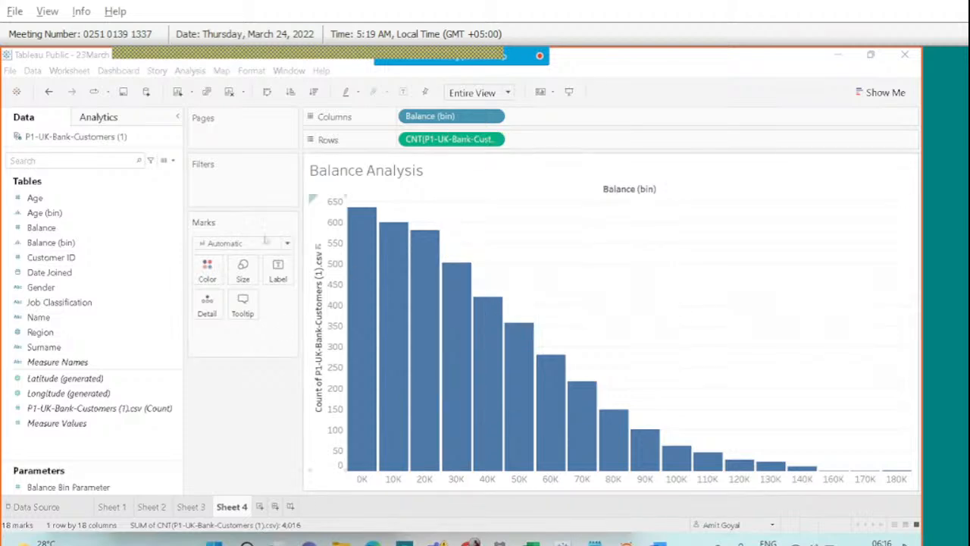
right_click(87, 486)
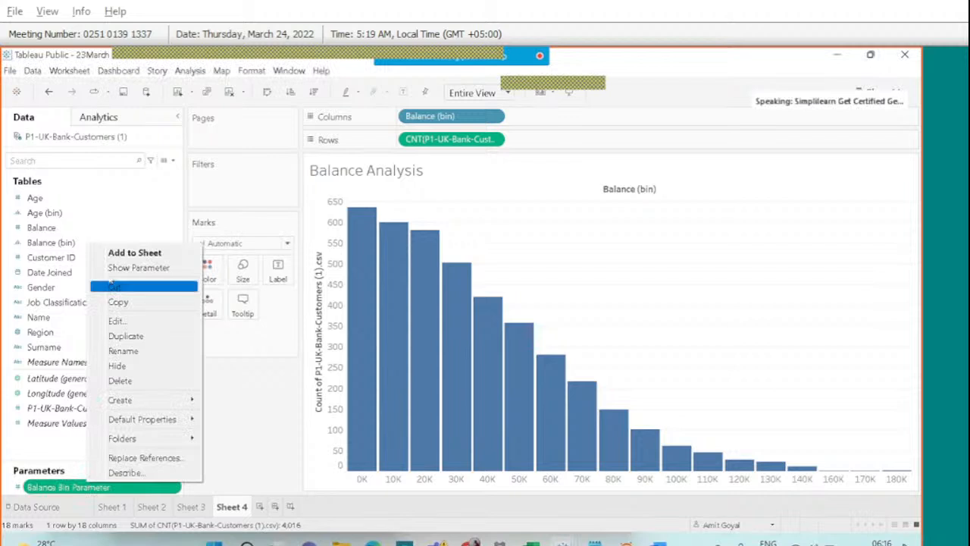
click(125, 267)
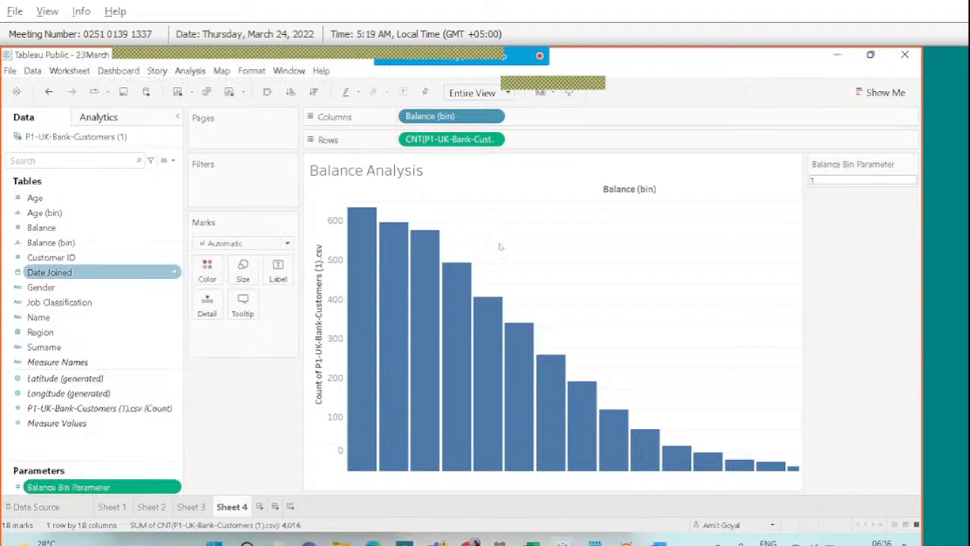
Try Balance Bin Parameter values 7,000 and 10,000, settling on 12,000.
click(824, 181)
text(10)
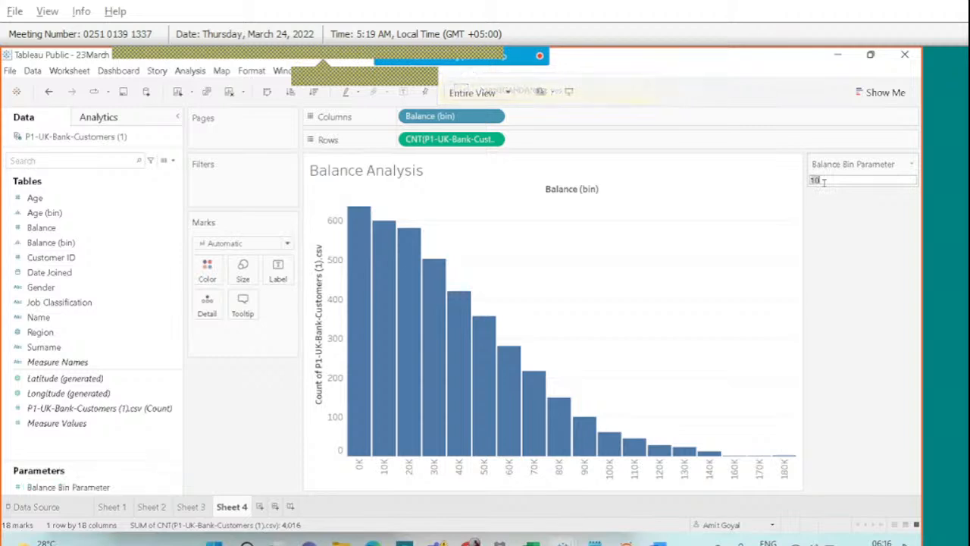
text(7000)
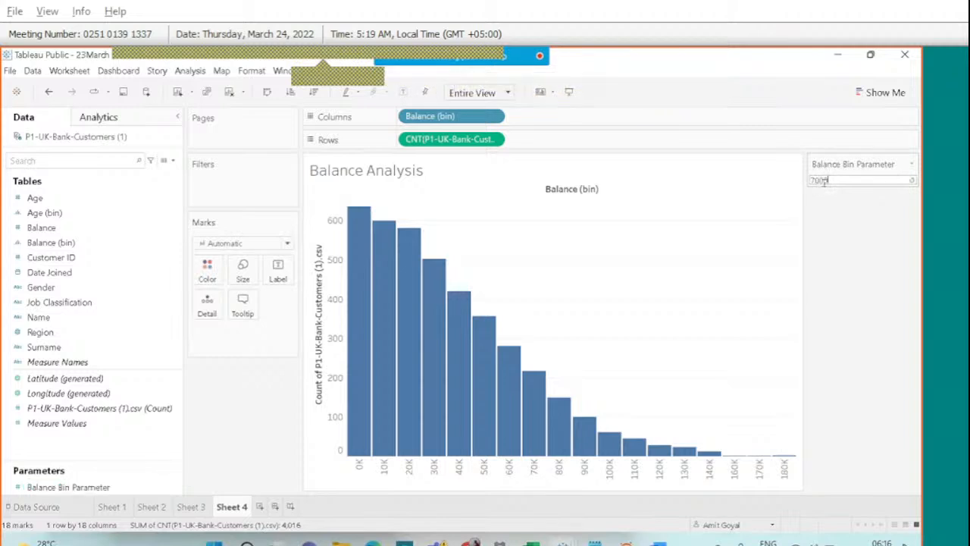
key(Return)
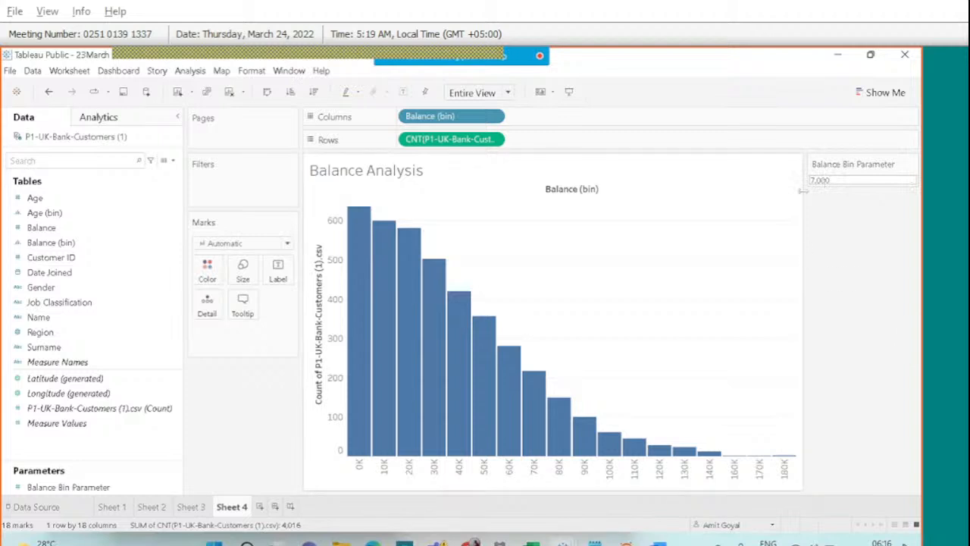
click(835, 181)
text(10000)
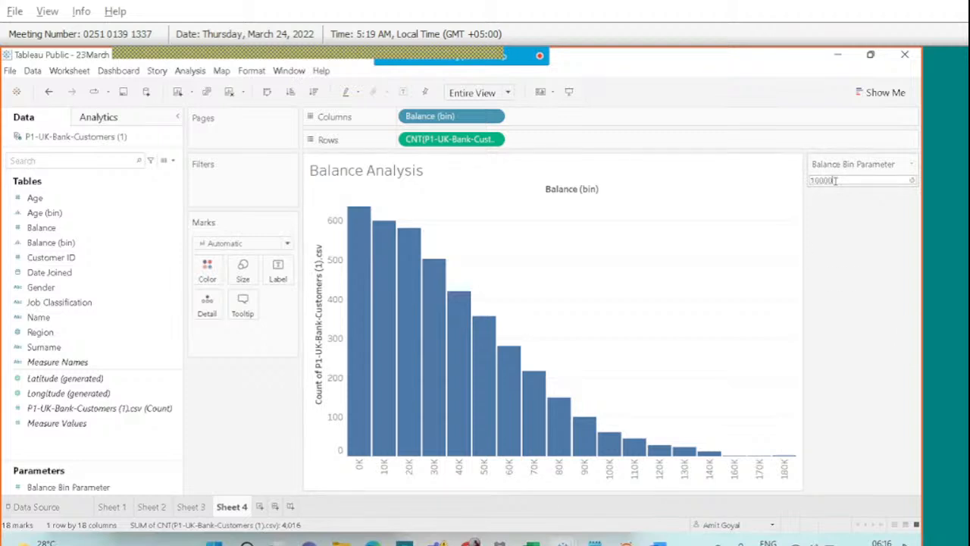
key(Return)
text(12000)
key(Return)
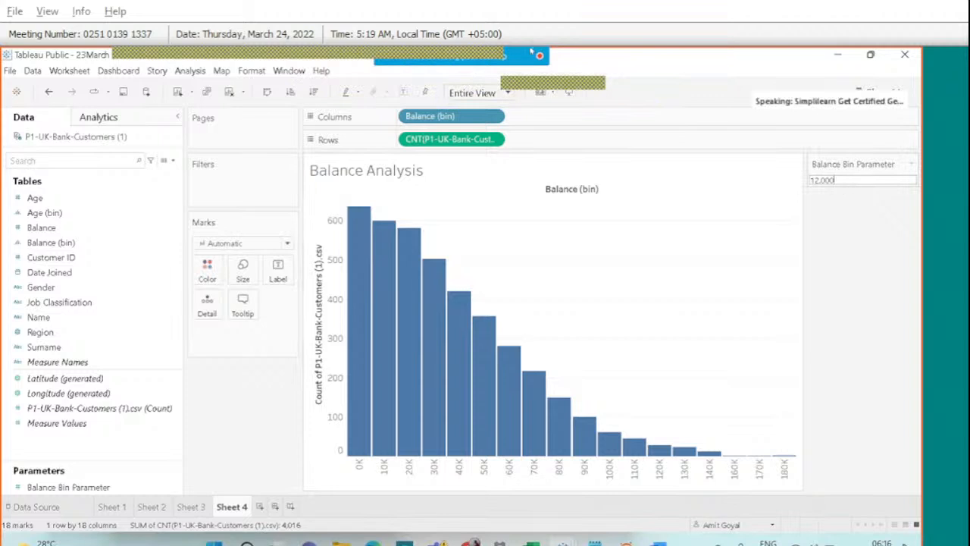
mouse_move(535, 54)
click(649, 79)
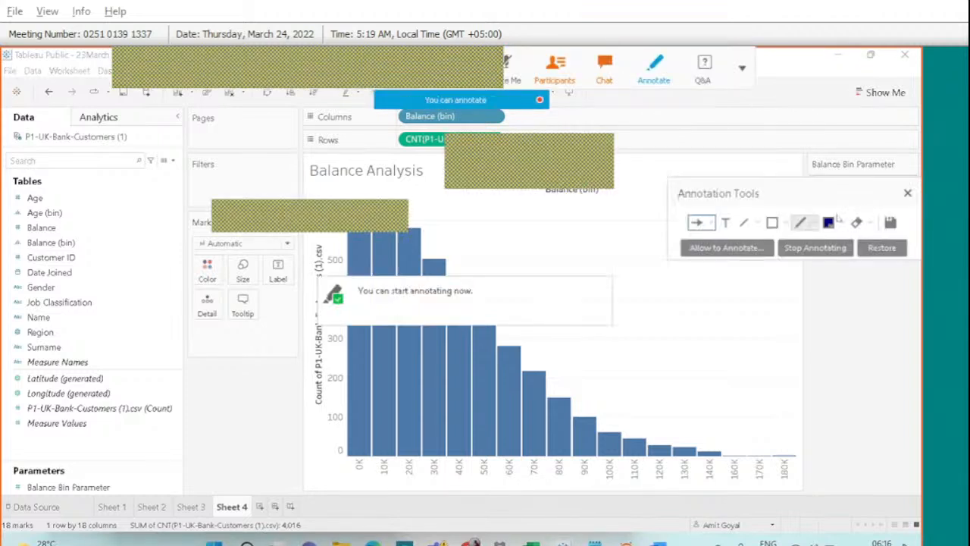
click(907, 194)
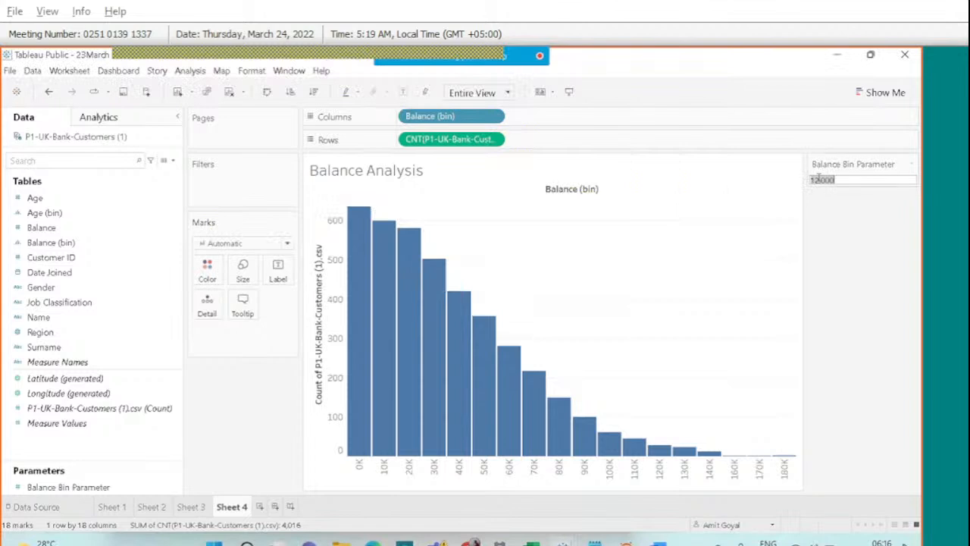
click(642, 79)
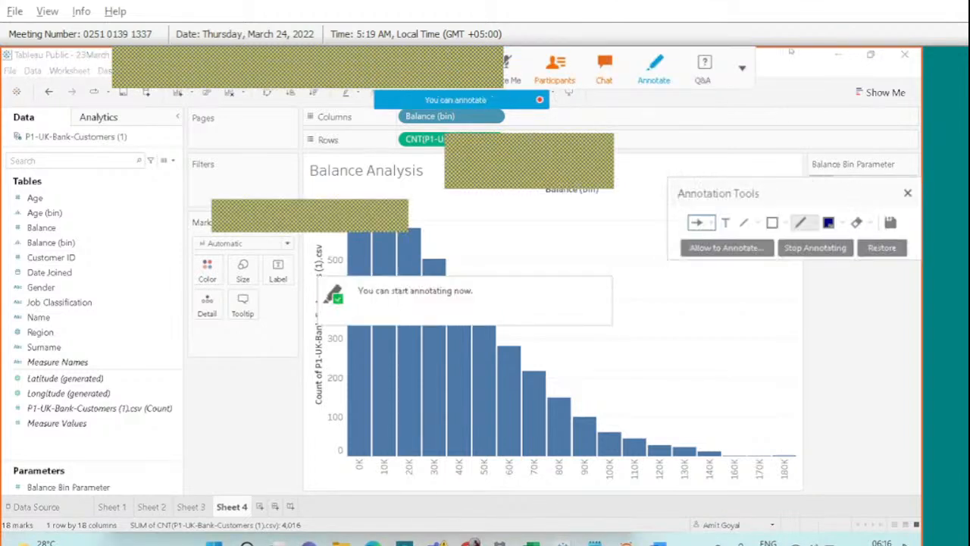
mouse_move(829, 155)
mouse_down()
mouse_move(811, 146)
mouse_move(800, 161)
mouse_up()
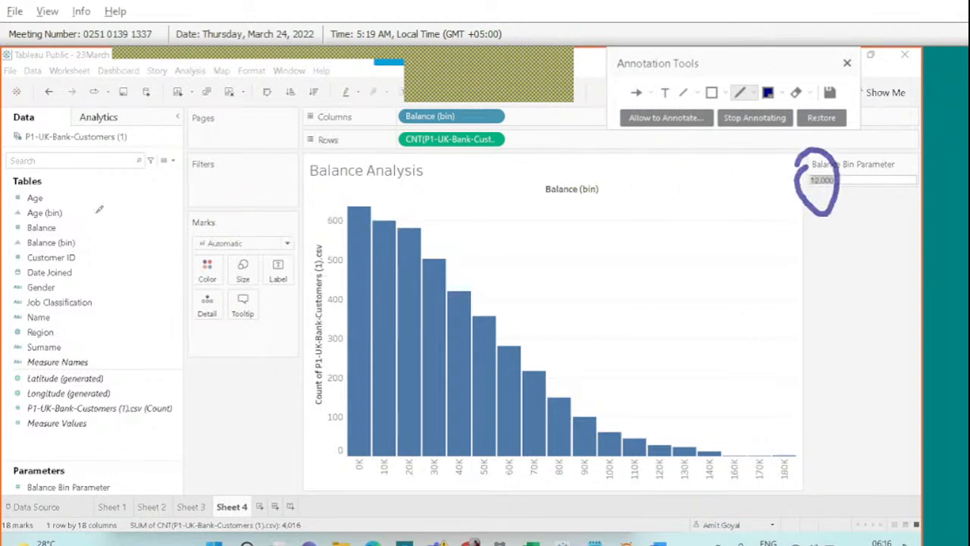
mouse_move(97, 210)
mouse_down()
mouse_move(81, 235)
mouse_move(74, 218)
mouse_move(91, 236)
mouse_up()
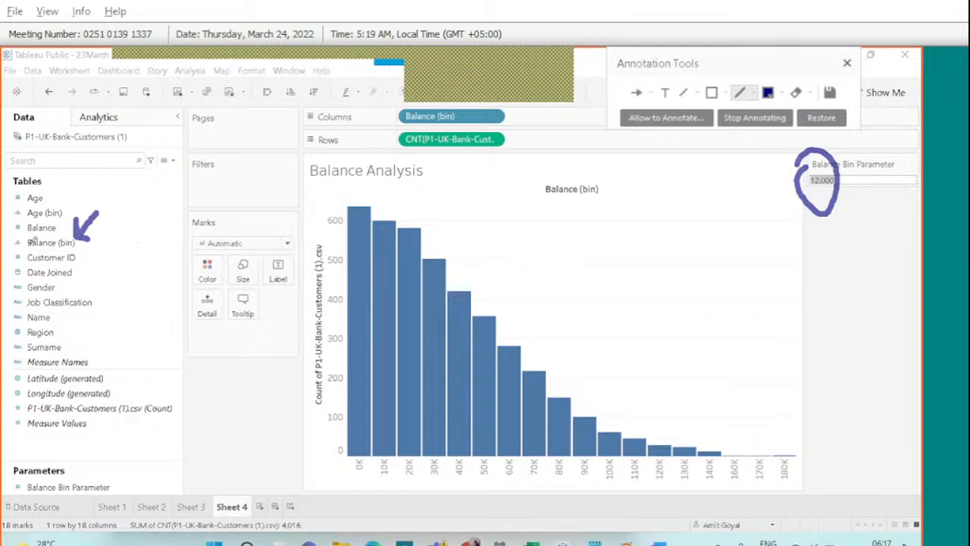
drag(26, 246, 90, 240)
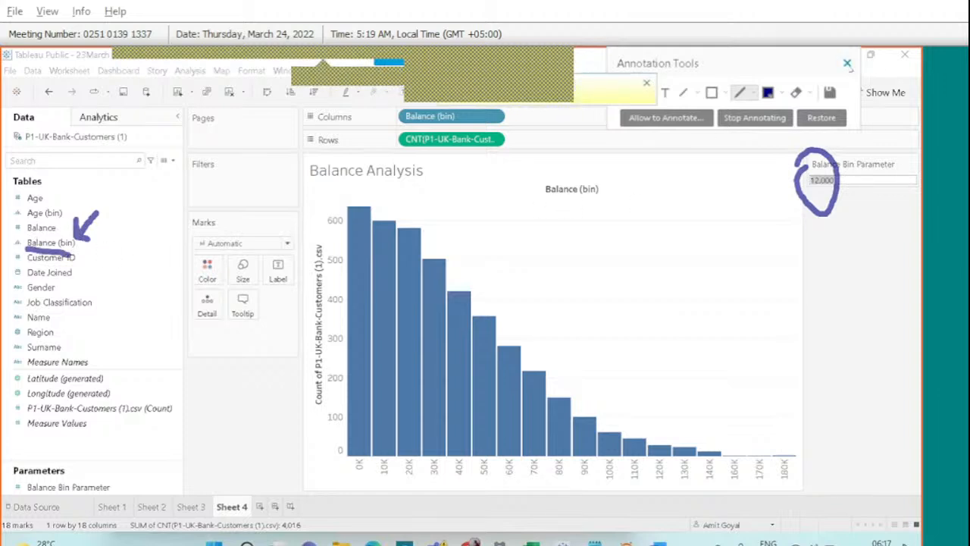
click(847, 64)
click(35, 246)
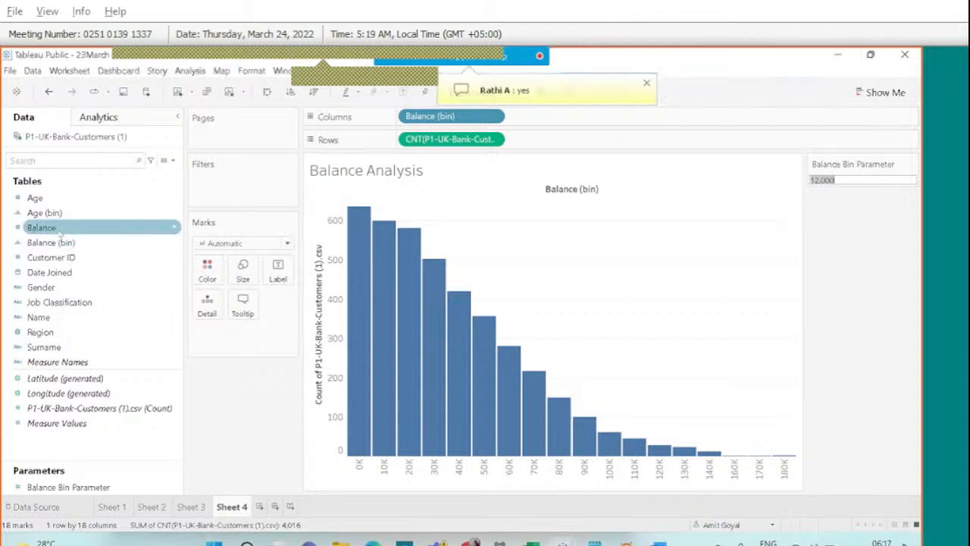
Edit Balance (bin) so its bin size comes from Balance Bin Parameter, producing 12K-wide bins.
right_click(67, 242)
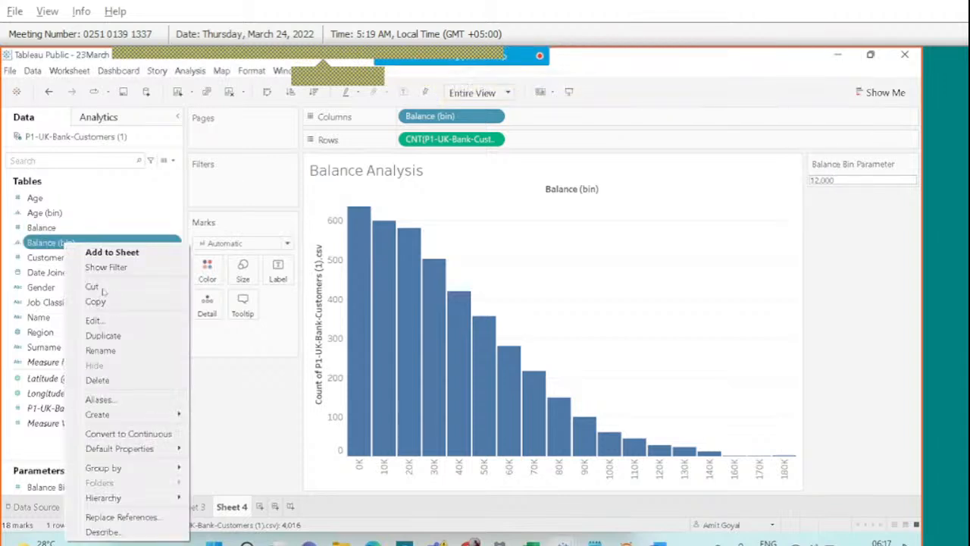
click(93, 320)
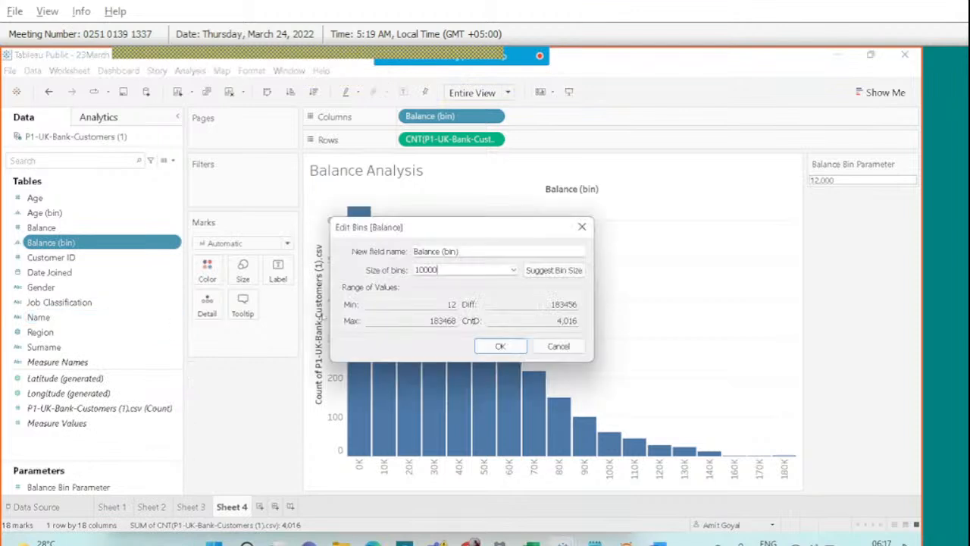
click(513, 269)
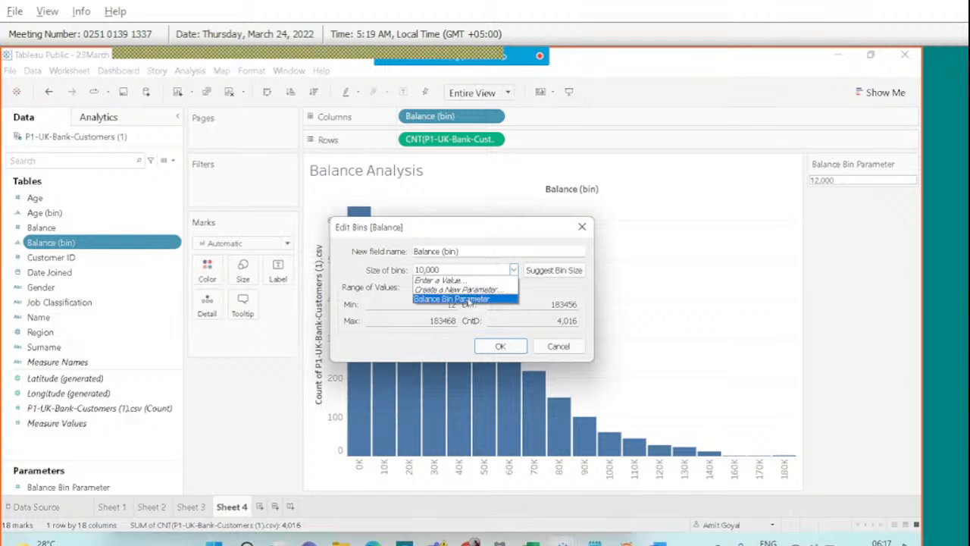
click(467, 300)
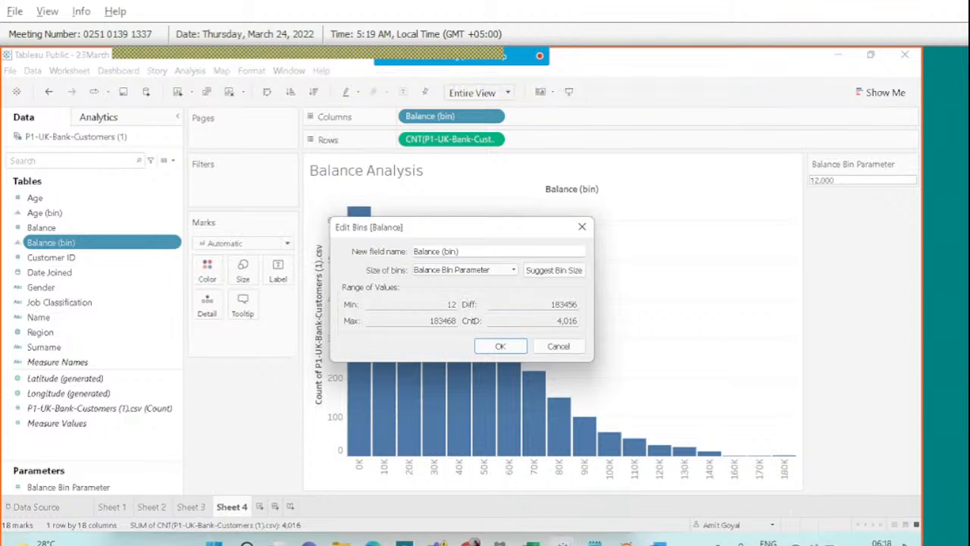
click(515, 345)
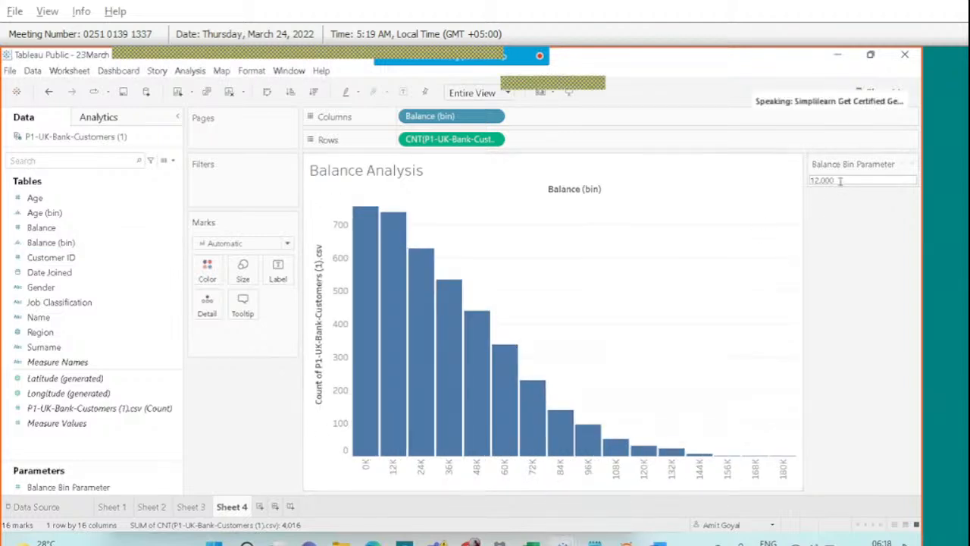
Enter 5,000, then 7,000 in the Balance Bin Parameter control so the histogram redraws with 7K bins.
click(839, 180)
text(5000)
key(Return)
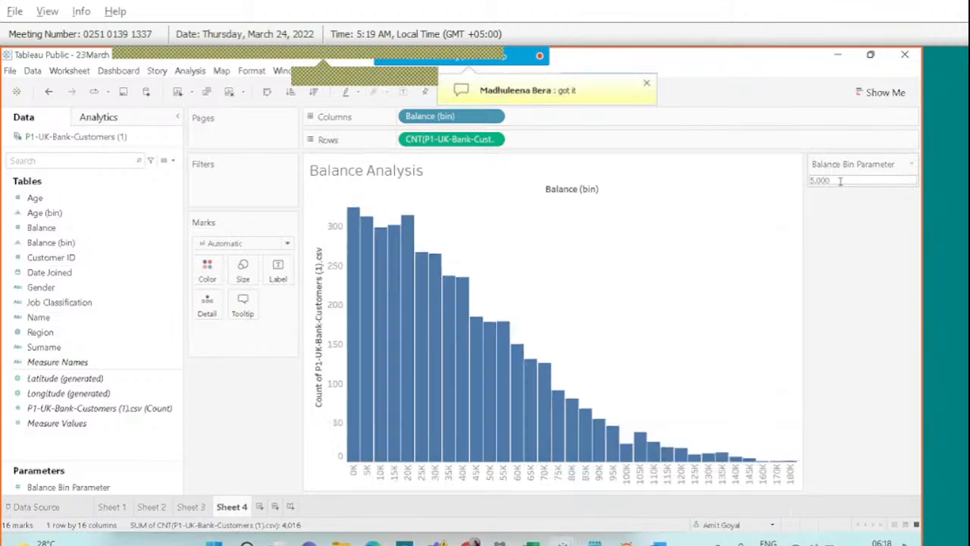
click(850, 178)
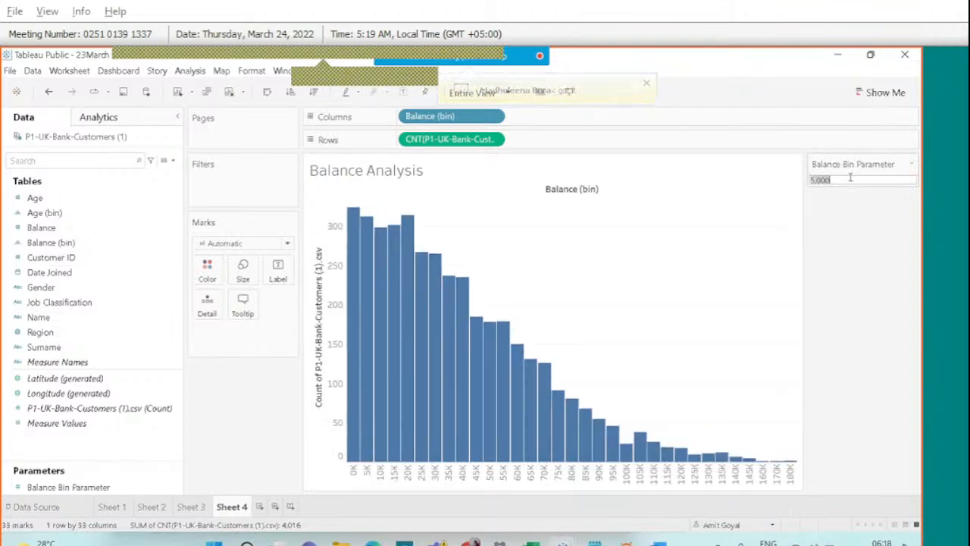
text(7000)
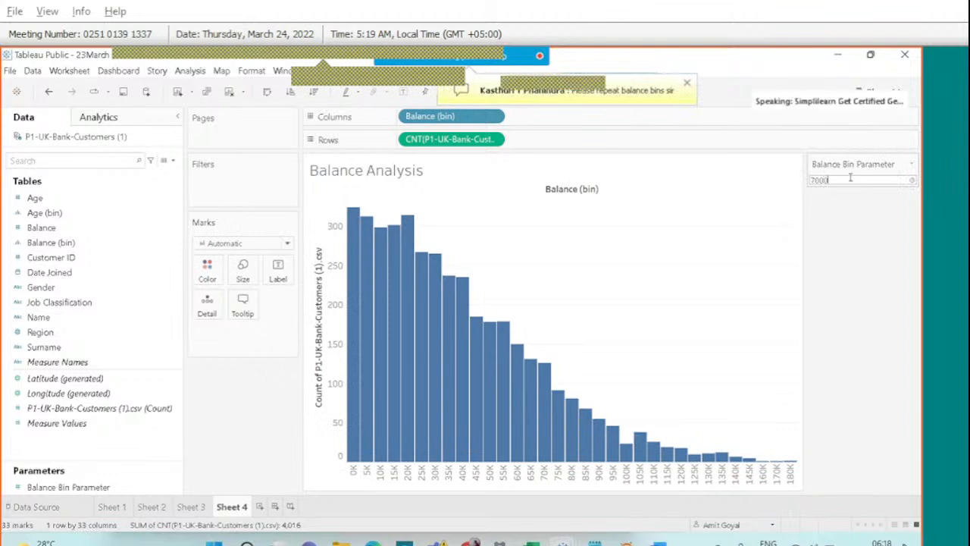
key(Return)
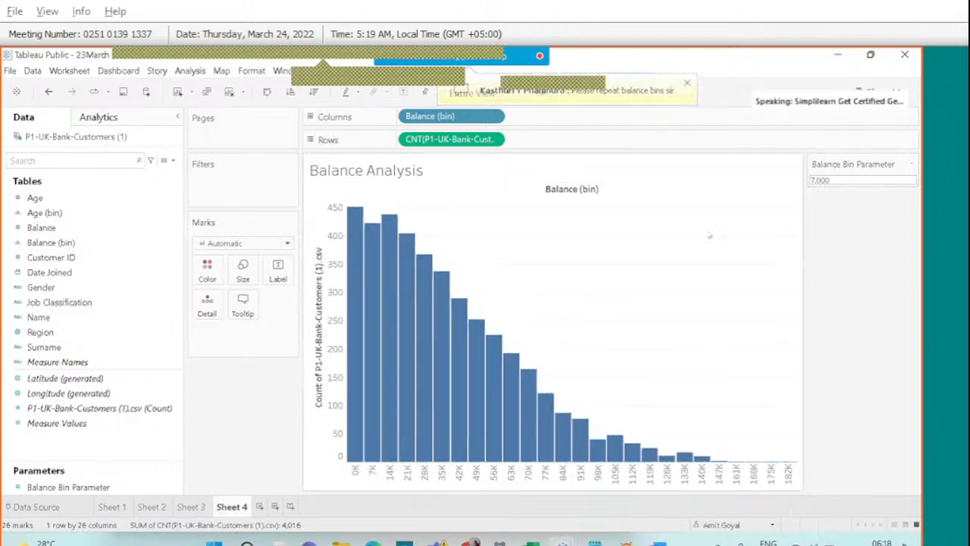
click(847, 182)
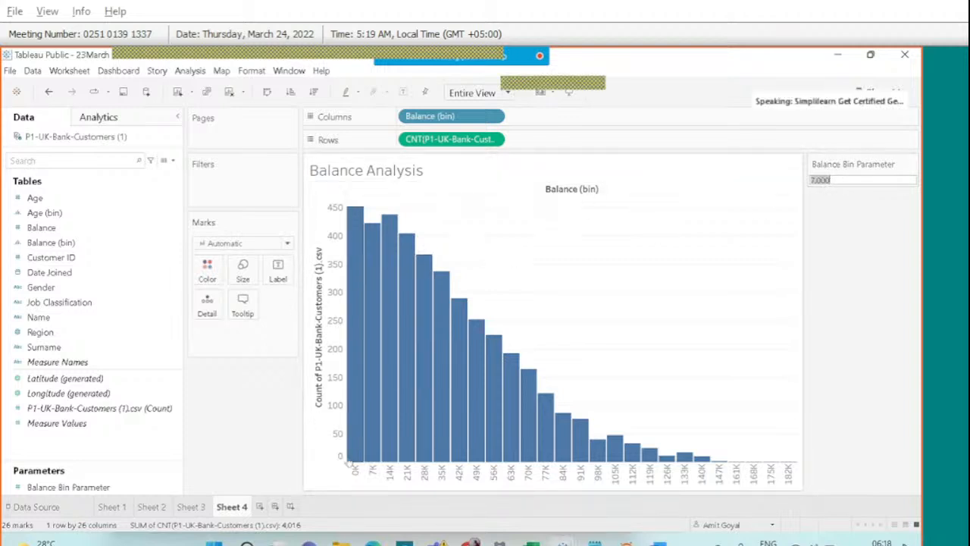
click(595, 543)
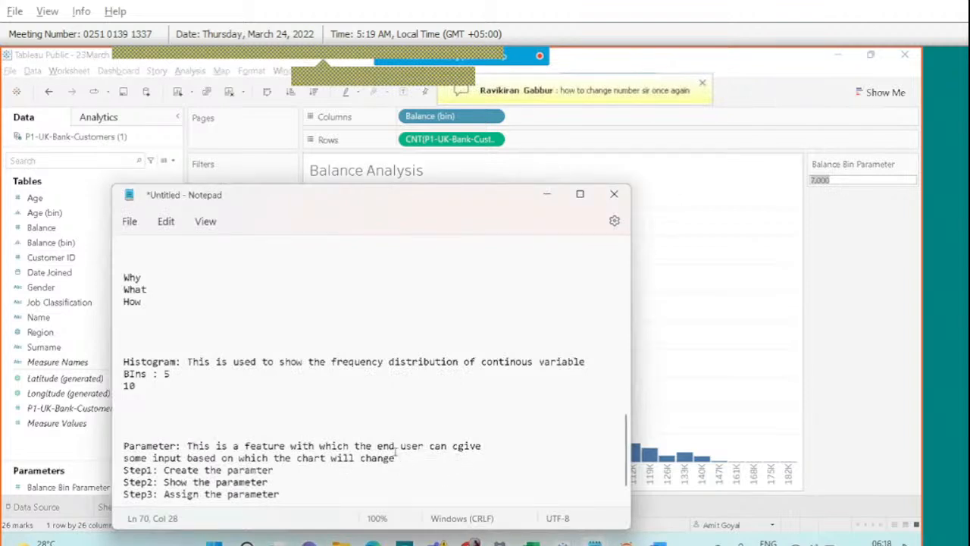
Select the two parameter-definition lines in the notes and check the meeting participants list.
drag(394, 458, 125, 434)
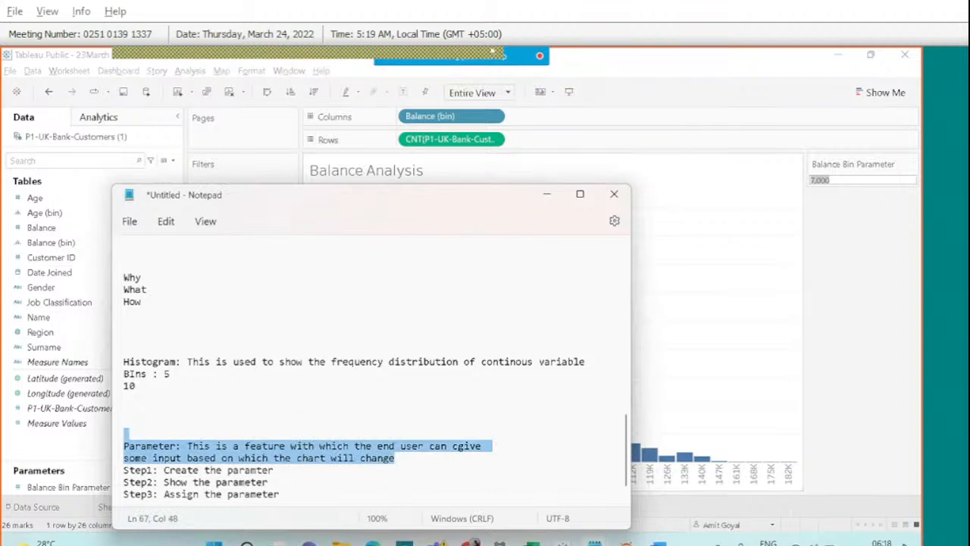
mouse_move(528, 59)
click(563, 67)
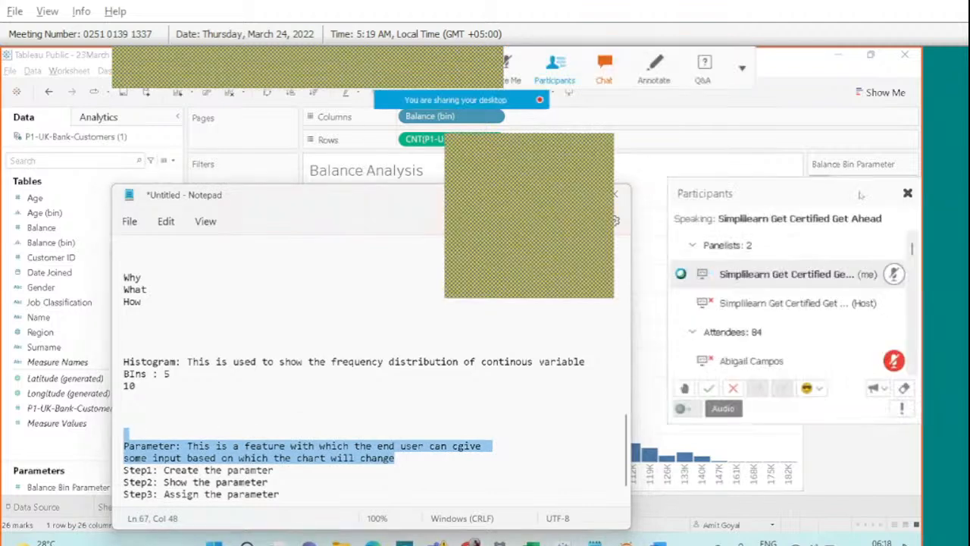
click(907, 194)
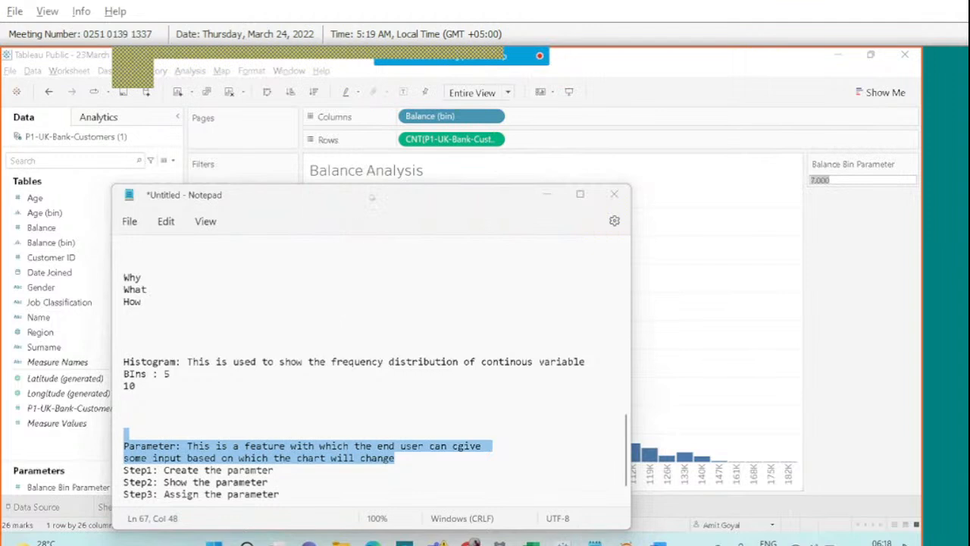
Move the notes window up and right, deselect its text, and return Tableau to the front.
drag(372, 197, 406, 162)
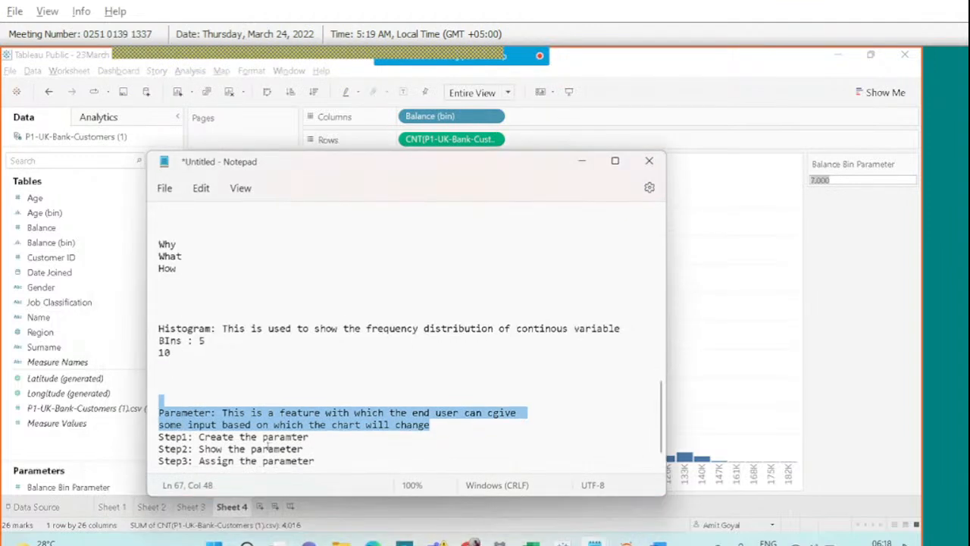
click(268, 447)
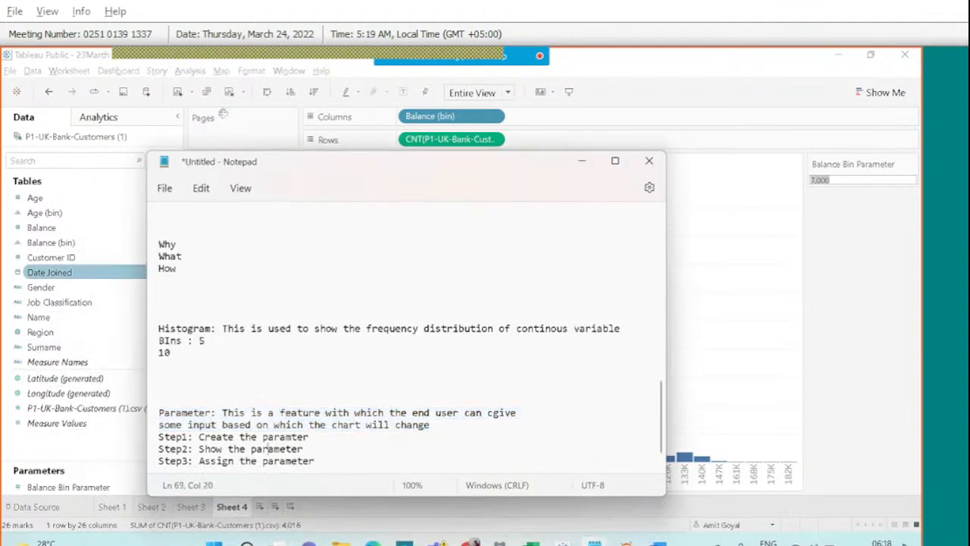
click(252, 71)
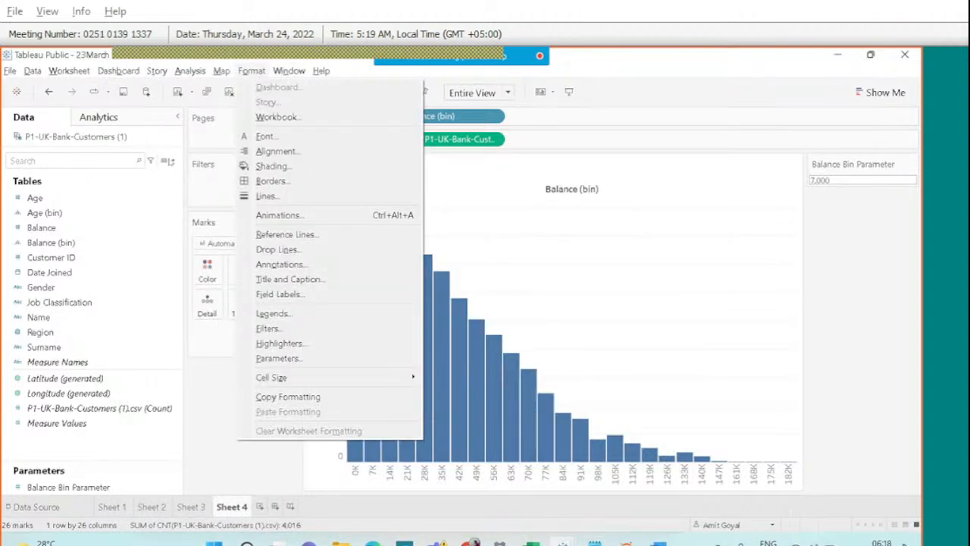
click(174, 162)
click(173, 162)
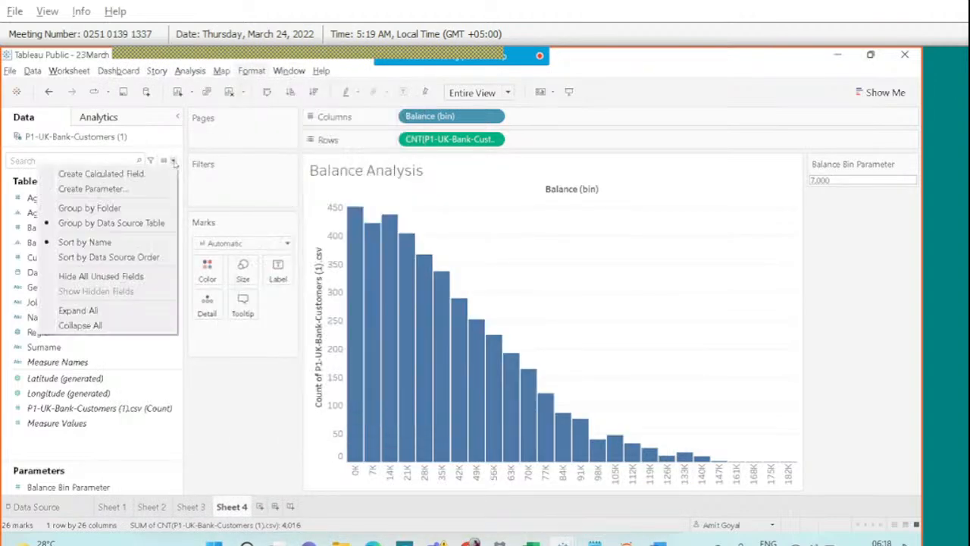
click(133, 189)
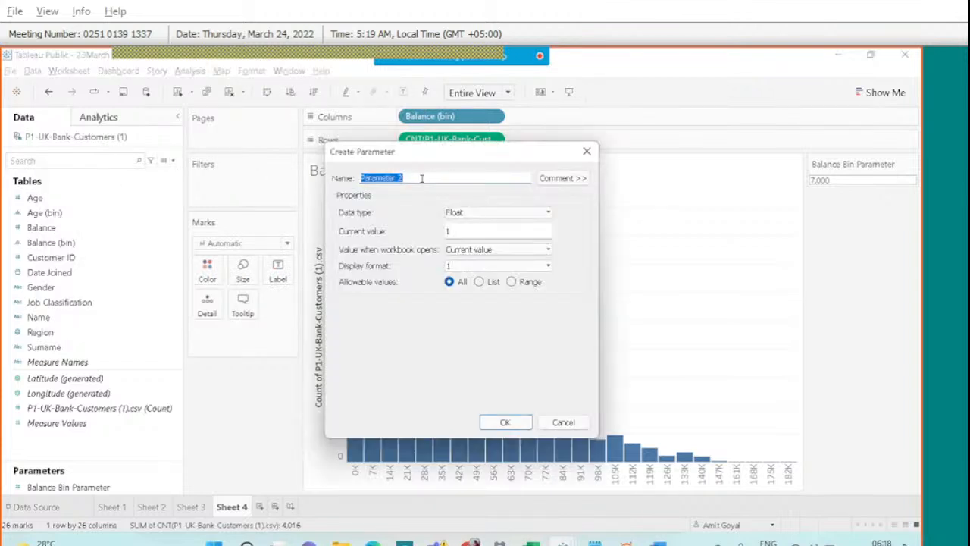
text(Balan)
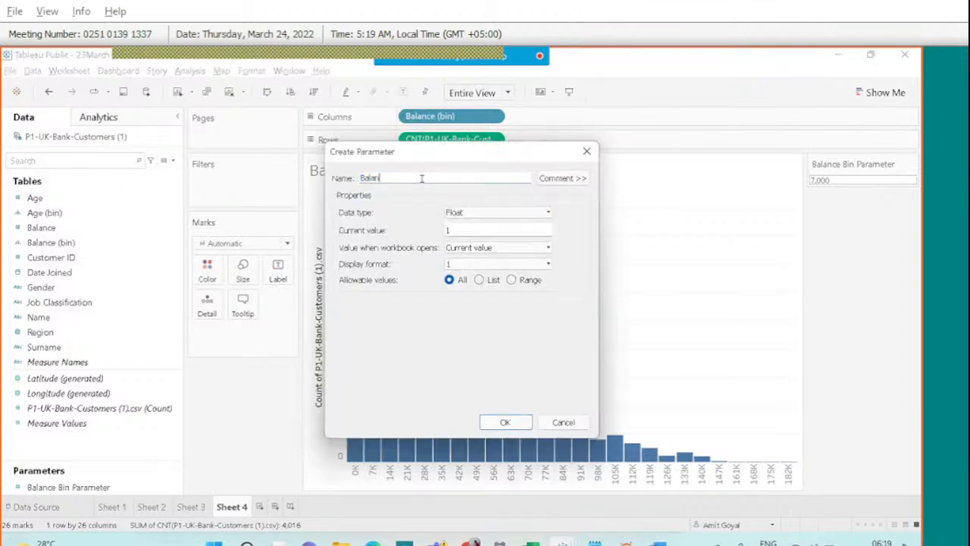
text(ce Bin Parameter)
click(492, 214)
key(Down)
key(Return)
mouse_move(467, 53)
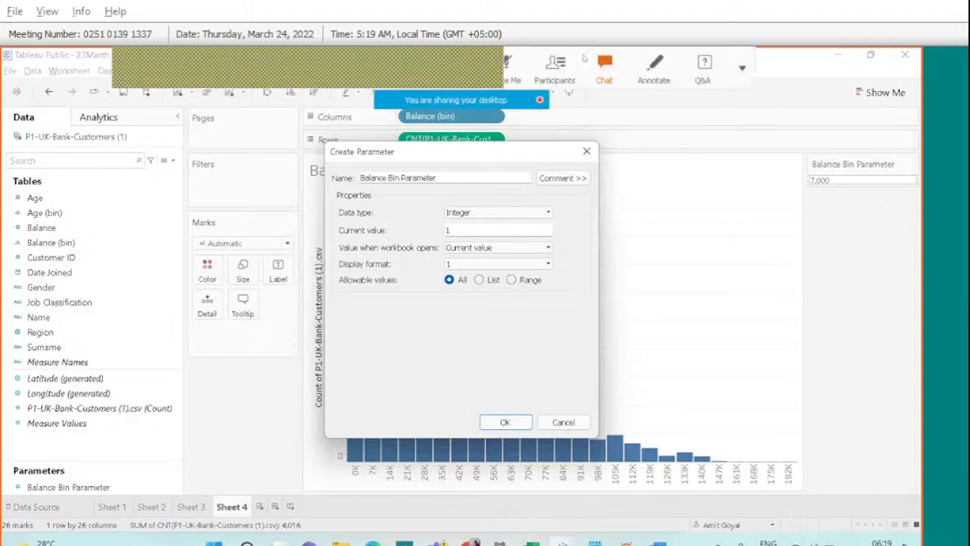
click(651, 72)
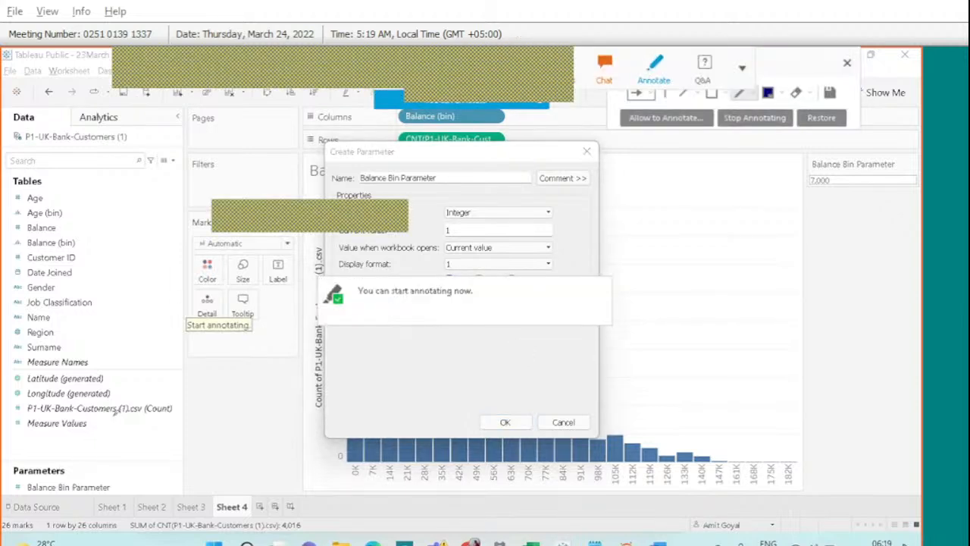
drag(115, 413, 96, 468)
drag(95, 470, 114, 454)
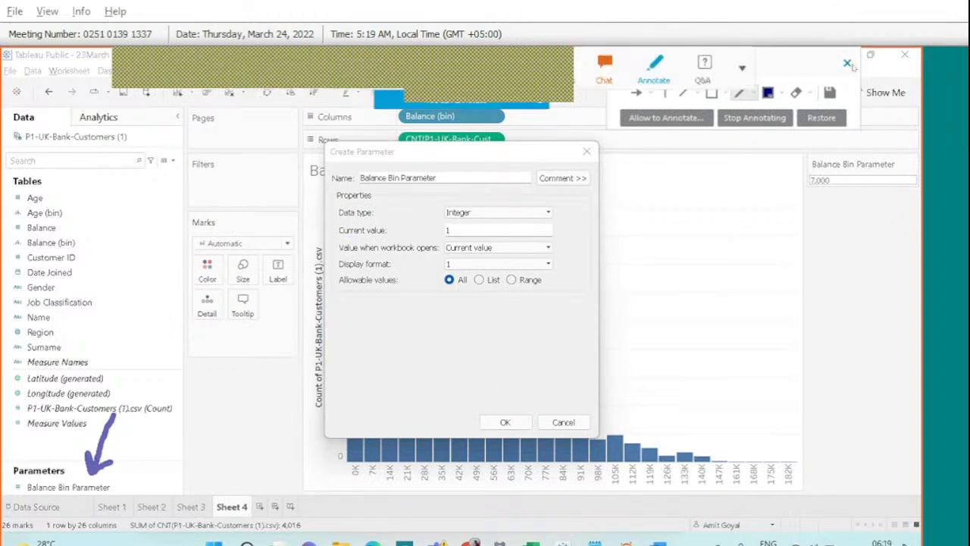
click(847, 62)
click(563, 422)
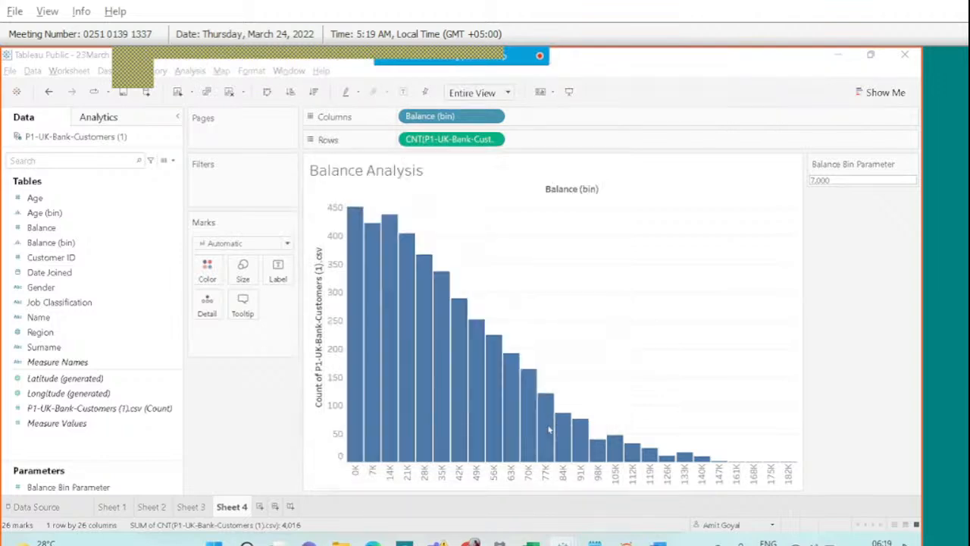
right_click(46, 490)
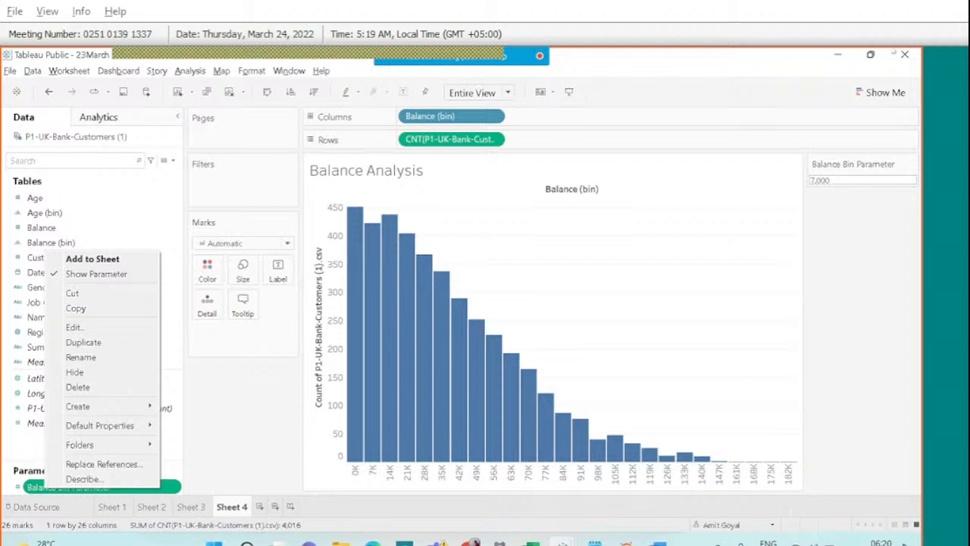
mouse_move(432, 63)
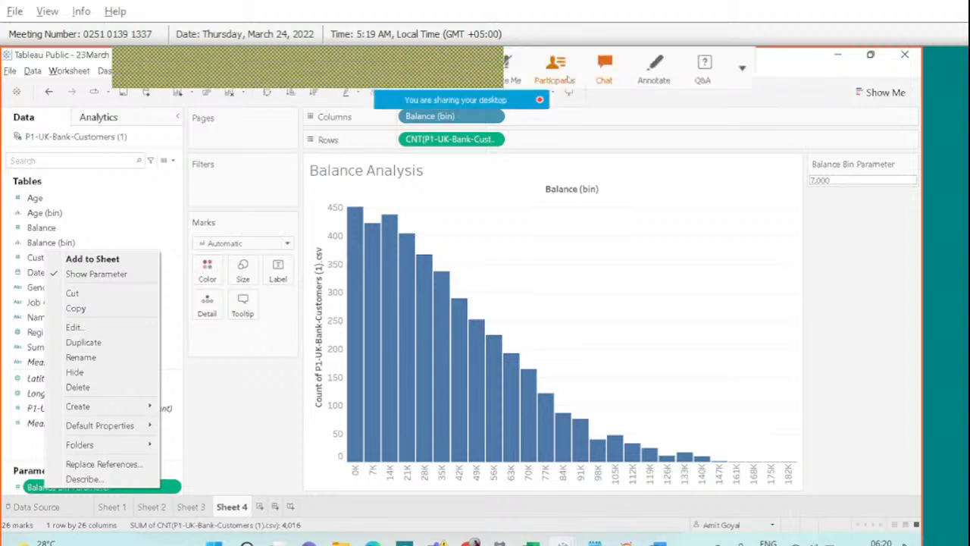
click(599, 70)
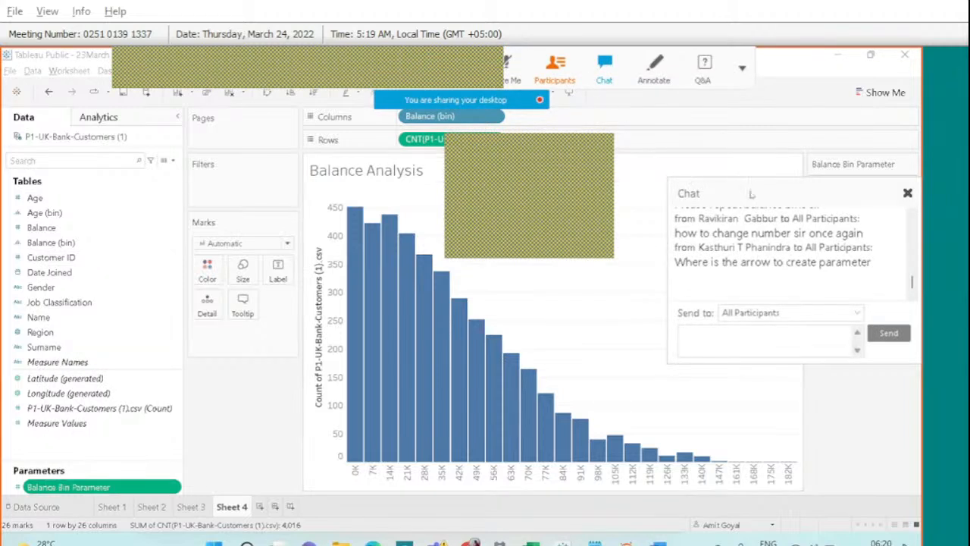
click(907, 193)
mouse_move(456, 53)
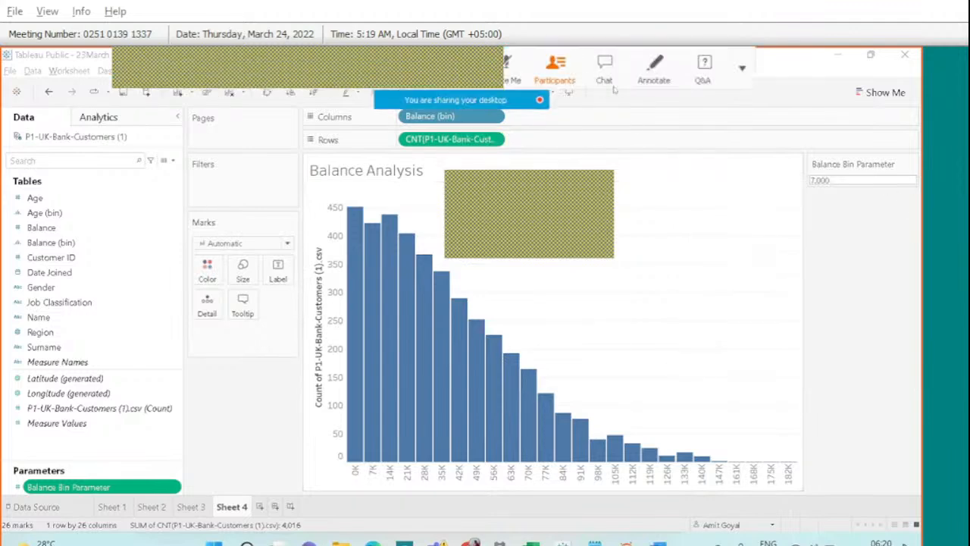
click(604, 69)
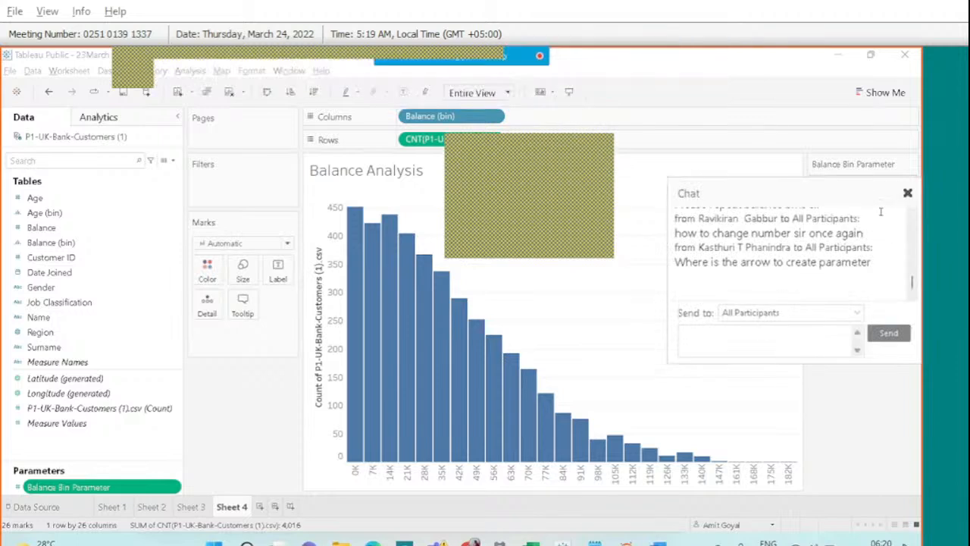
click(907, 193)
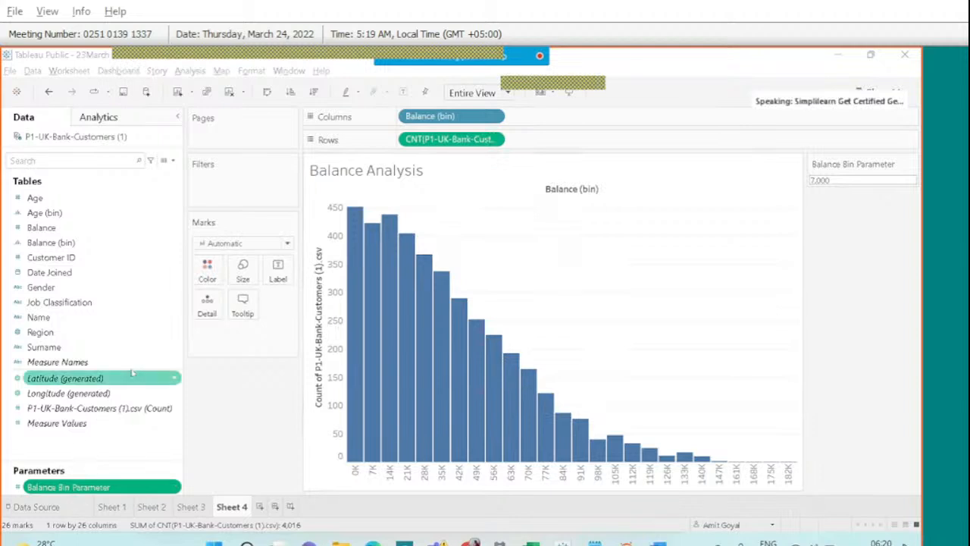
right_click(114, 485)
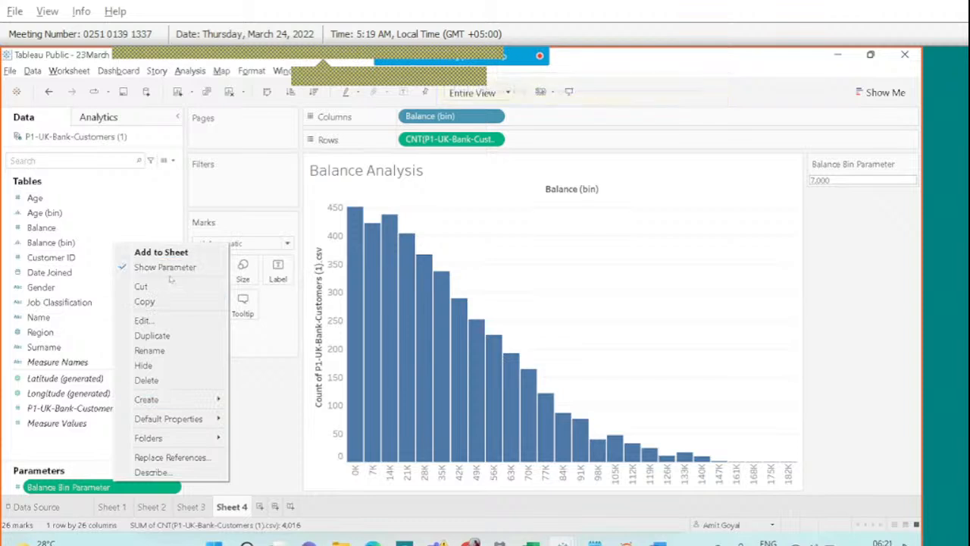
click(880, 234)
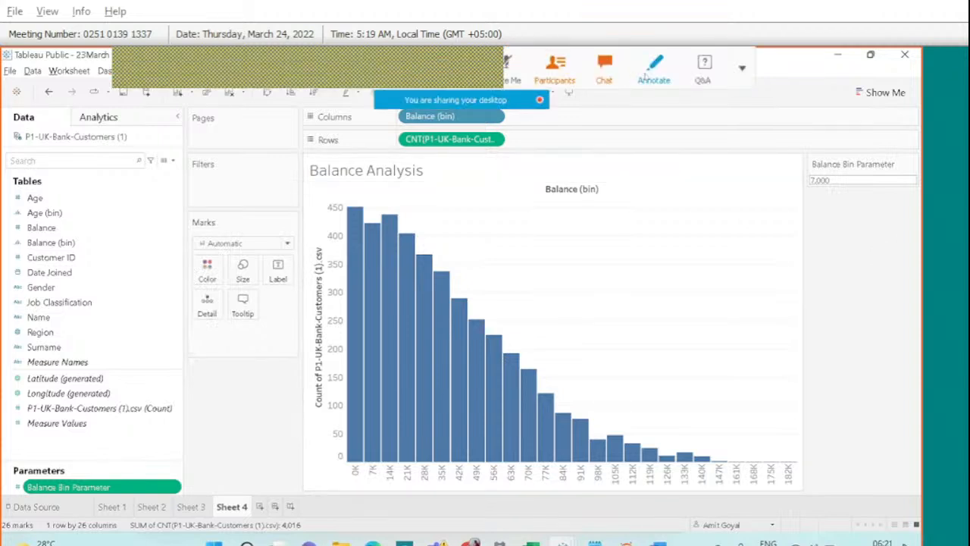
click(653, 69)
mouse_move(194, 154)
mouse_down()
mouse_move(165, 152)
mouse_move(176, 150)
mouse_up()
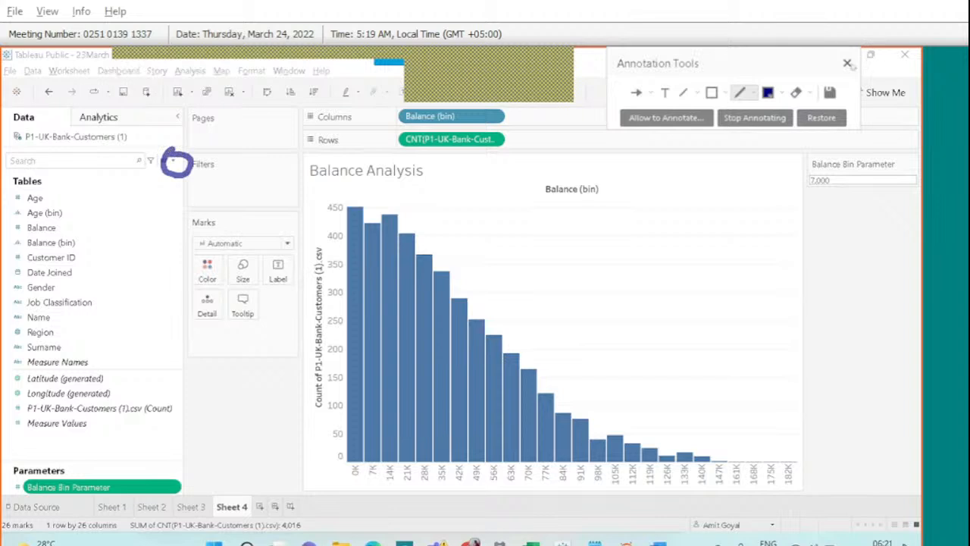
click(847, 63)
click(557, 68)
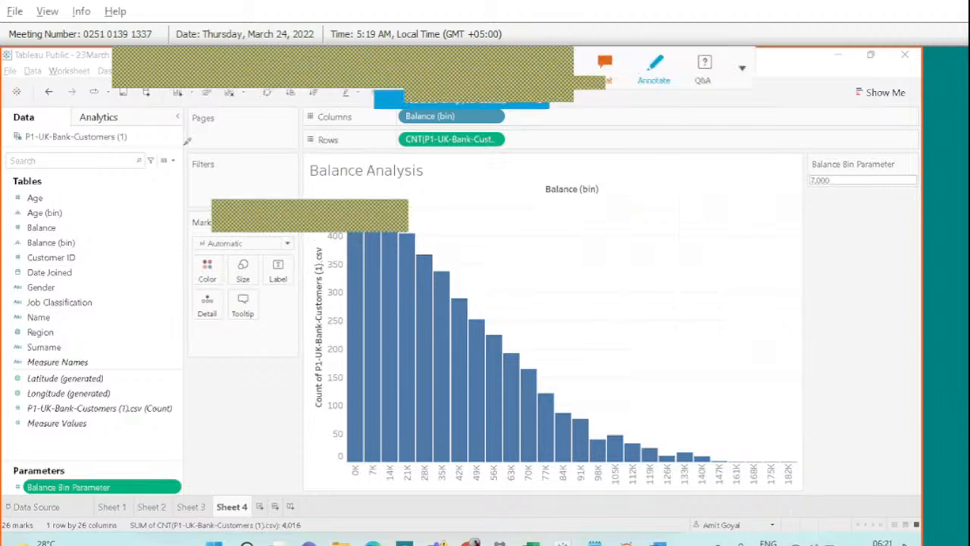
drag(162, 149, 161, 155)
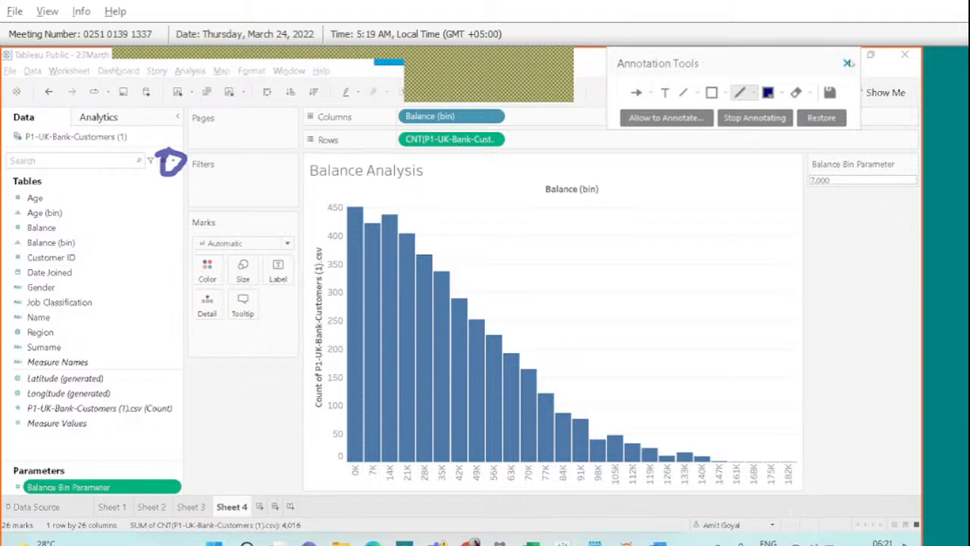
click(848, 63)
Start a new calculated field from the Data pane menu, then close the empty calculation editor.
right_click(104, 452)
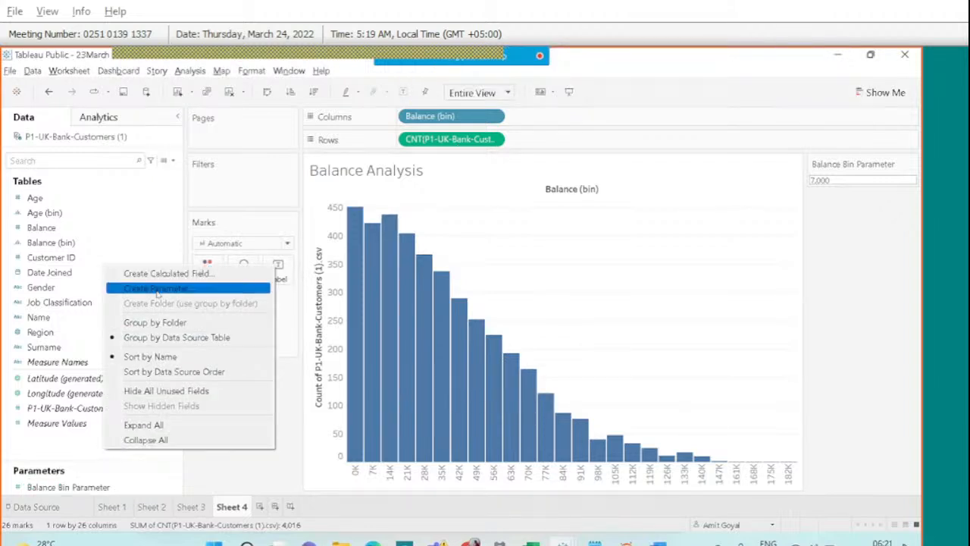
right_click(57, 448)
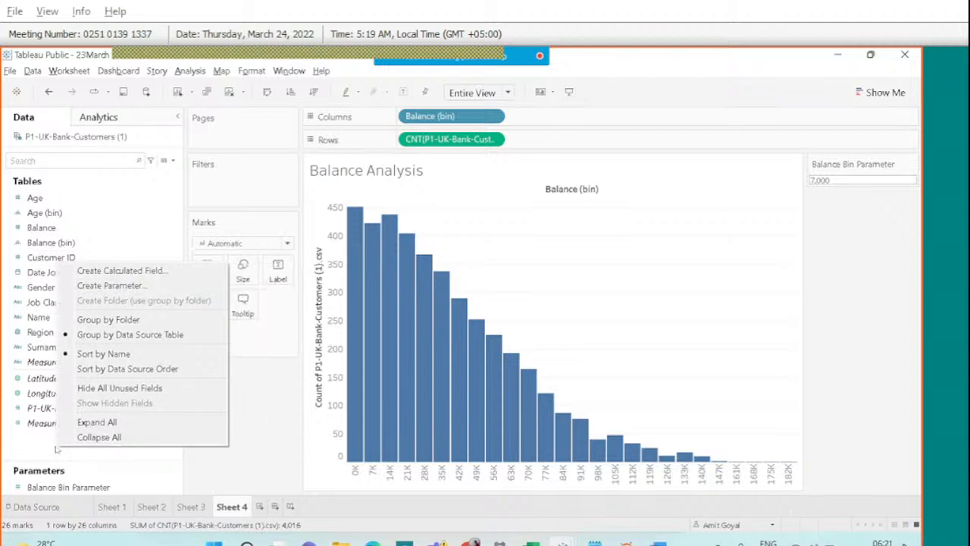
click(173, 162)
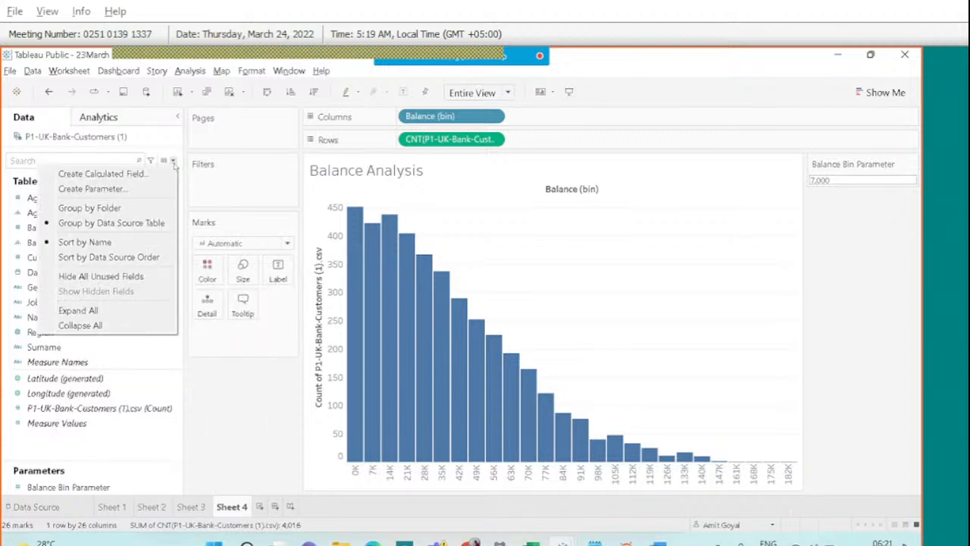
click(99, 173)
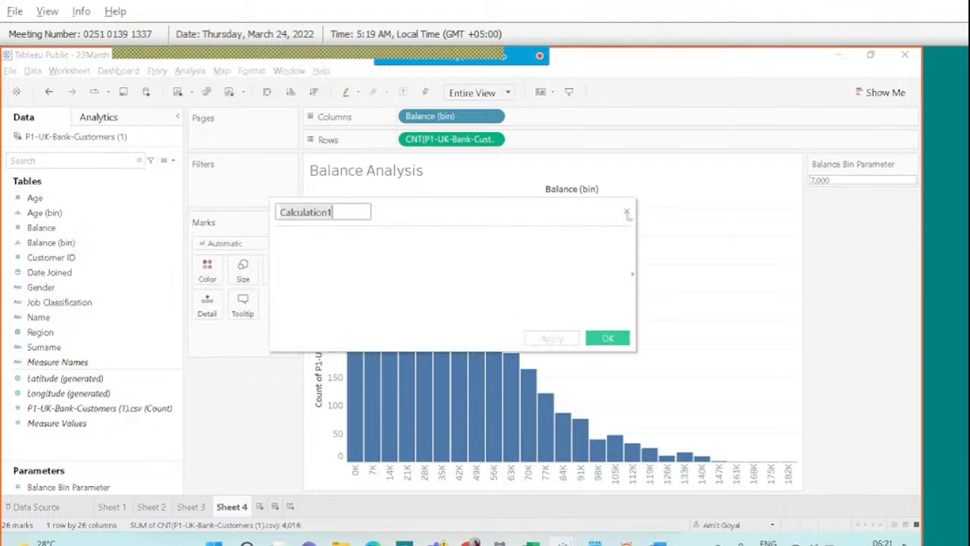
click(626, 213)
Begin a parameter named 'Balance Bin Paramter' with Integer data type, then cancel it.
click(173, 162)
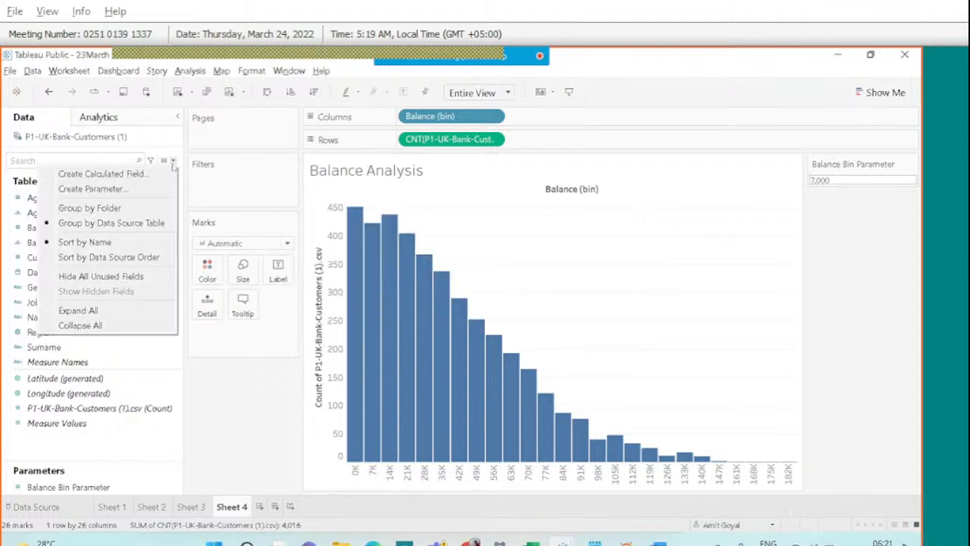
click(117, 193)
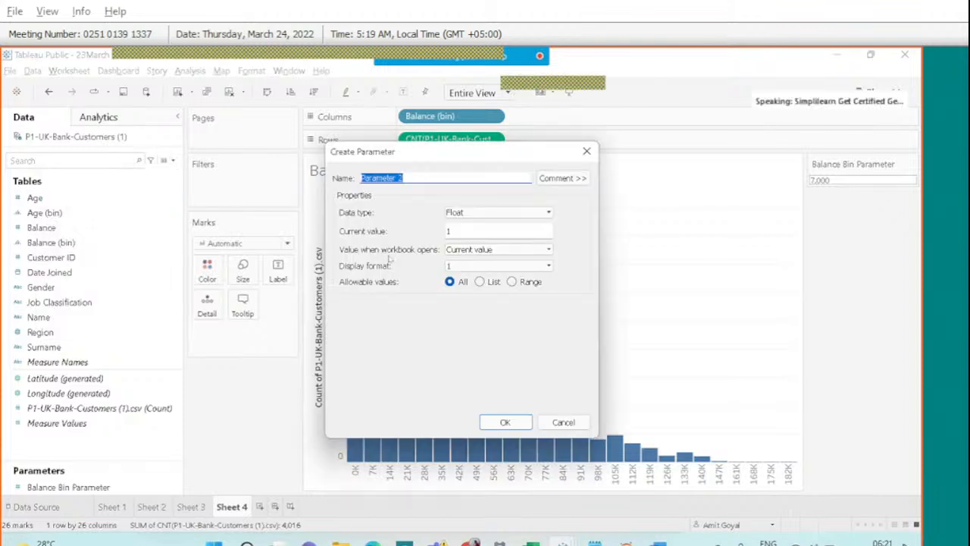
text(Balance )
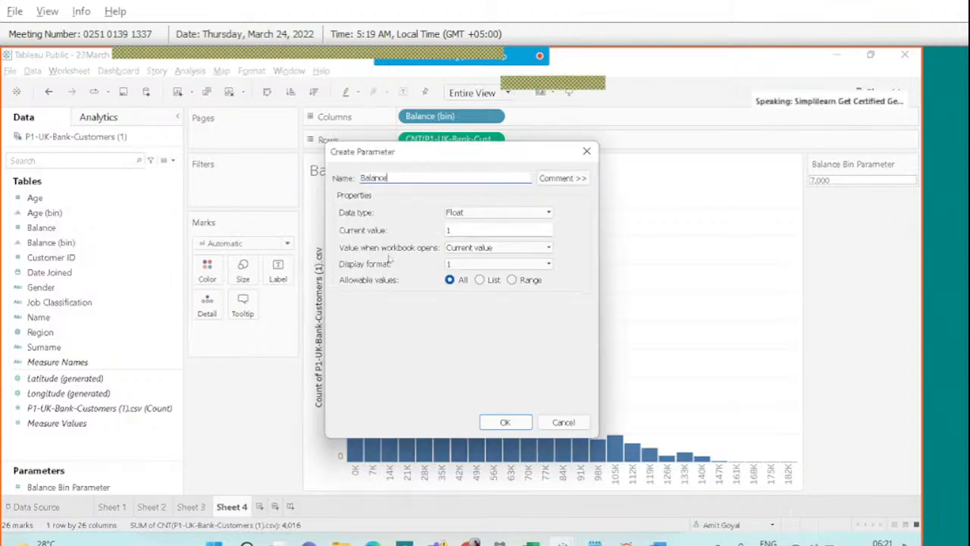
text(Bin )
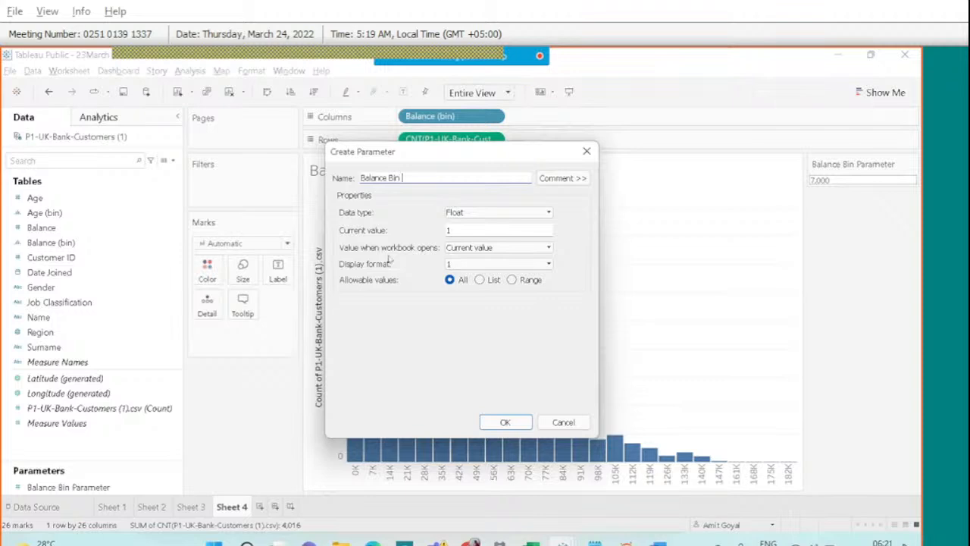
text(Paramter)
click(469, 216)
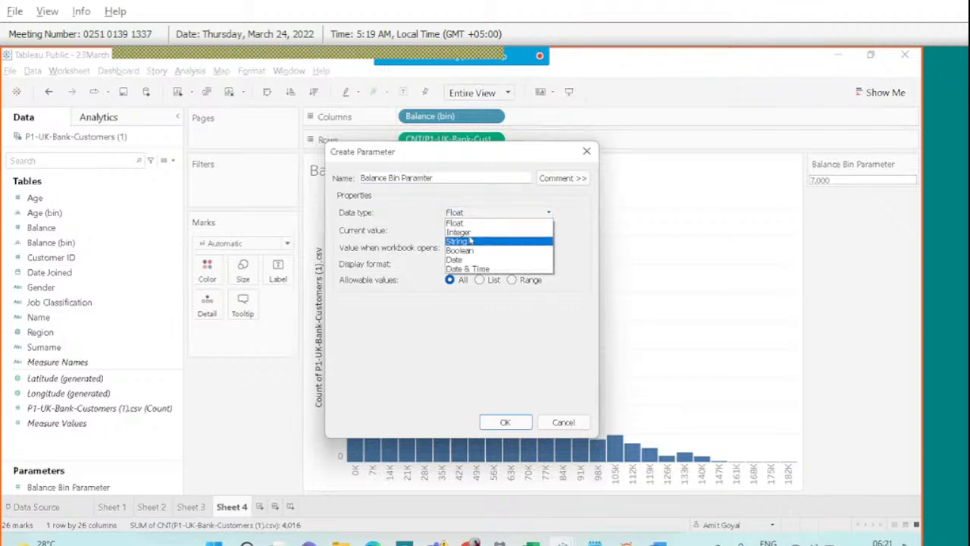
click(469, 229)
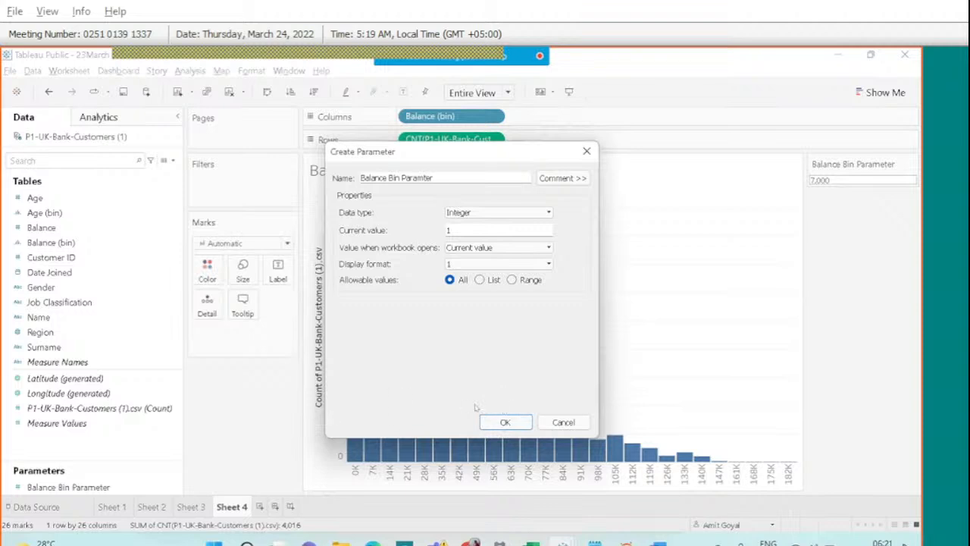
click(544, 420)
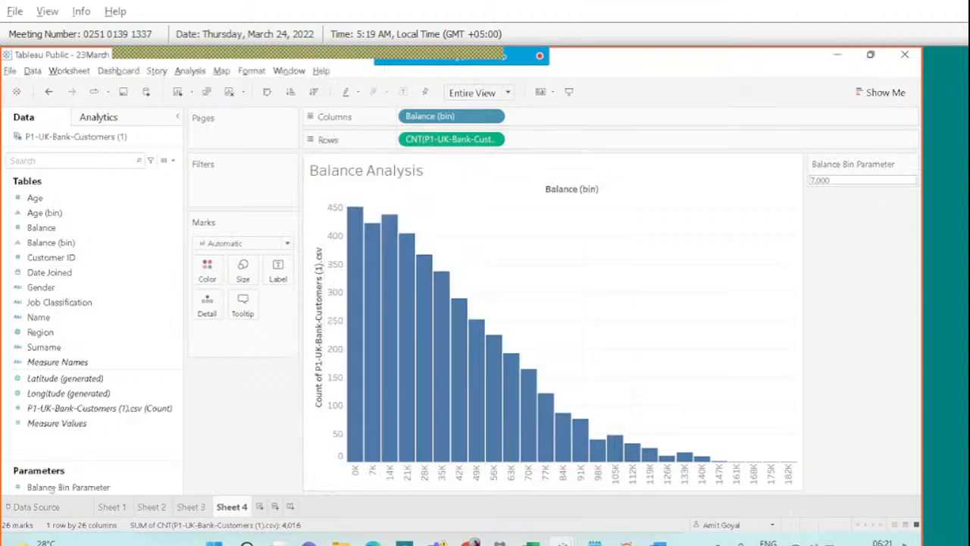
Dismiss the Balance Bin Parameter menu, widen the Data pane slightly, and select the Balance (bin) field.
right_click(46, 487)
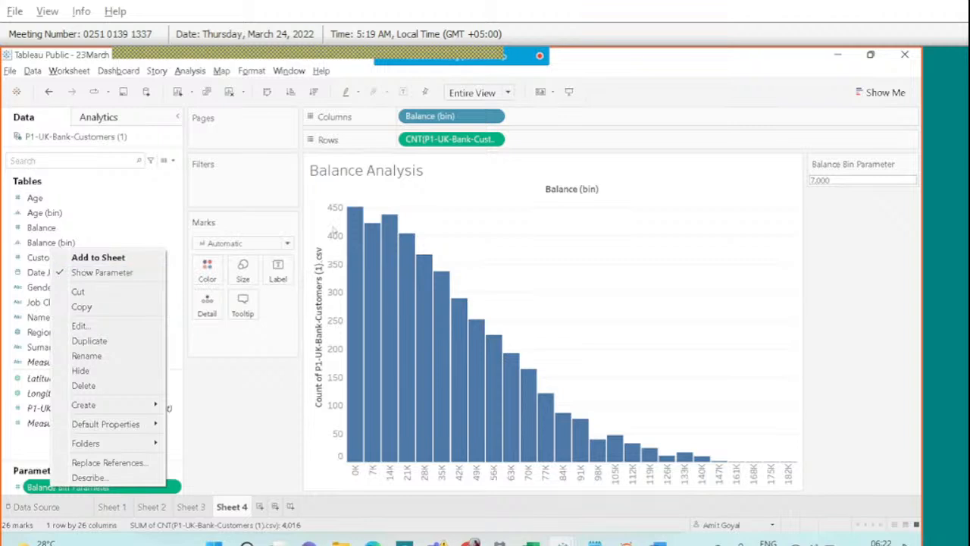
click(246, 395)
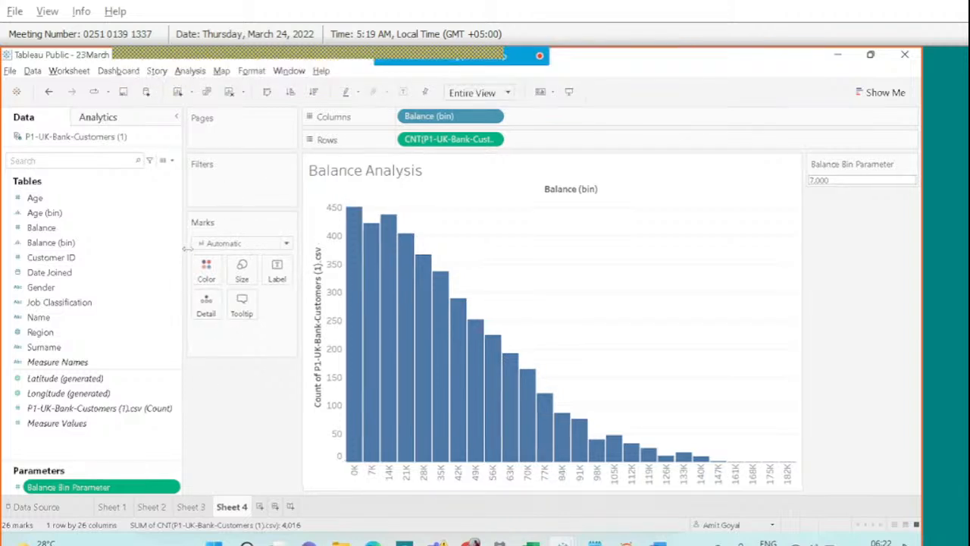
drag(181, 248, 187, 248)
click(50, 257)
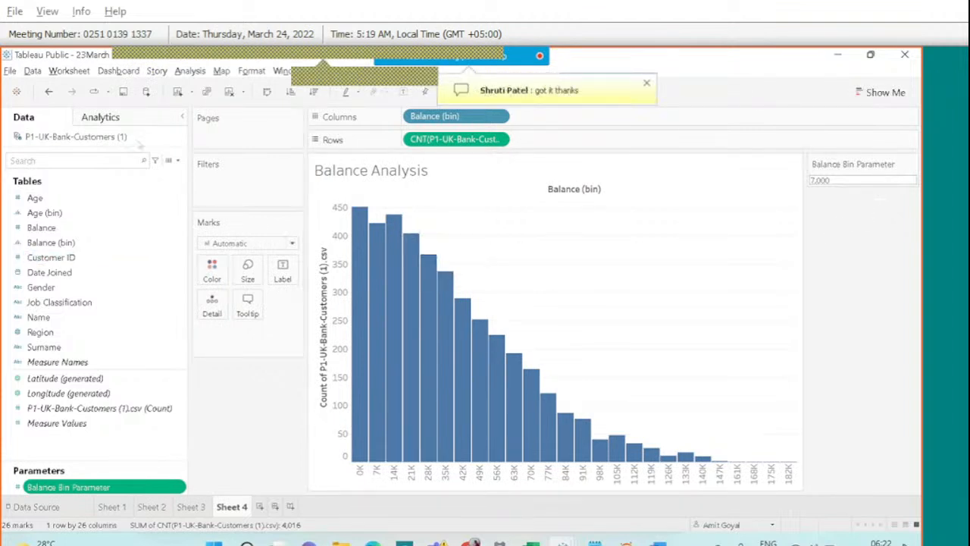
click(62, 243)
In Balance (bin)'s Edit Bins dialog, switch the bin size back to Balance Bin Parameter and apply it.
right_click(62, 243)
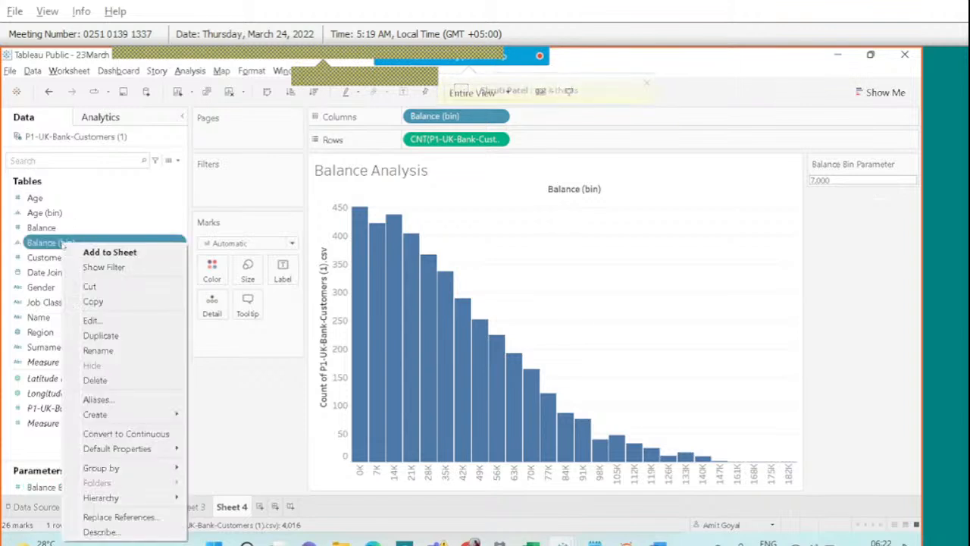
click(109, 322)
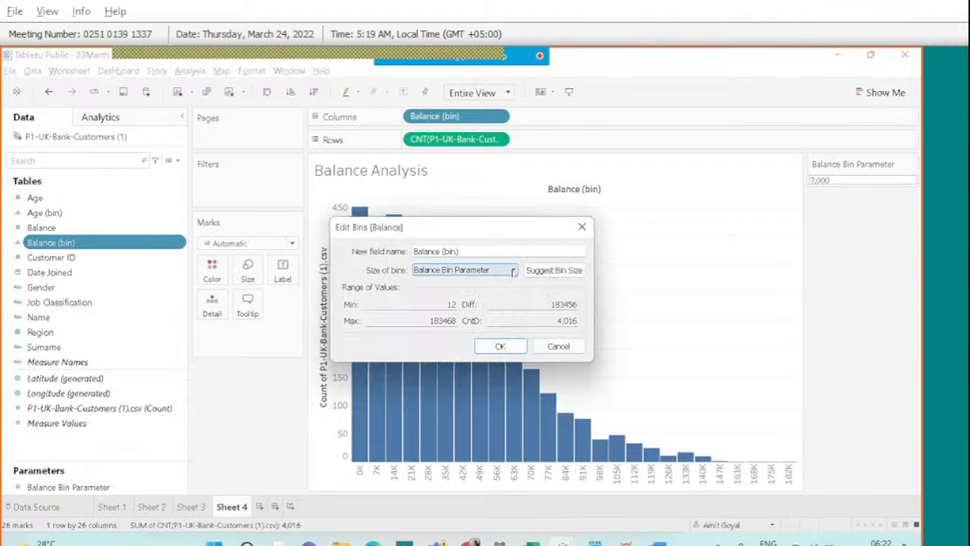
click(513, 272)
click(445, 291)
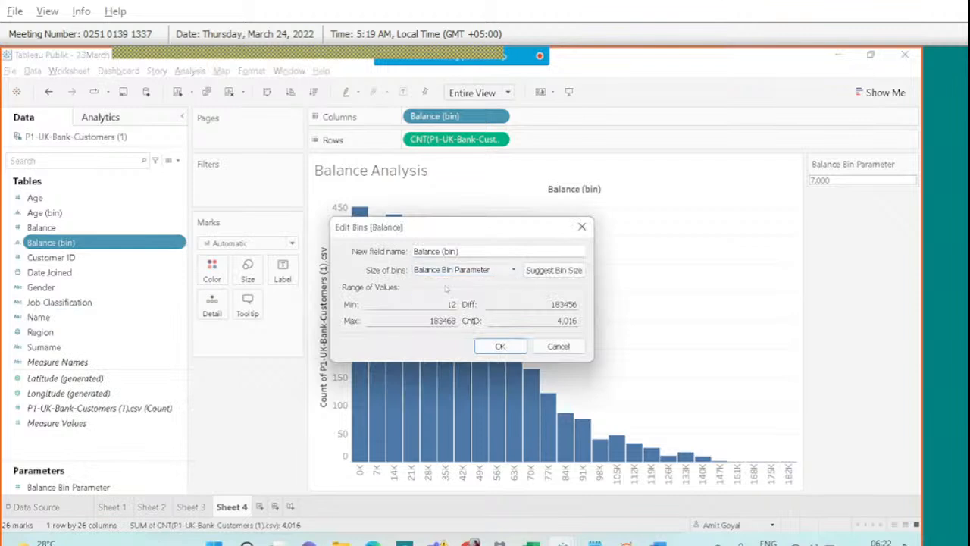
key(Escape)
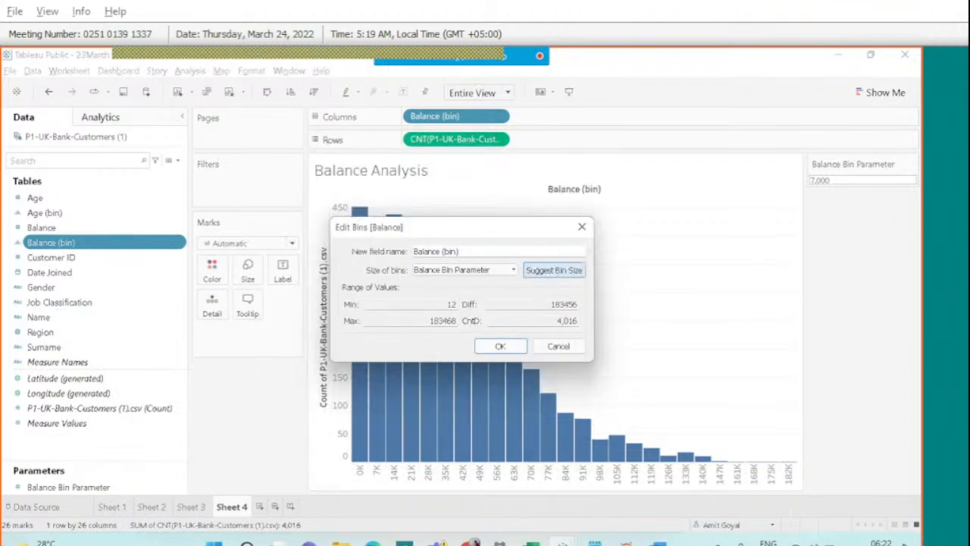
click(511, 271)
click(432, 282)
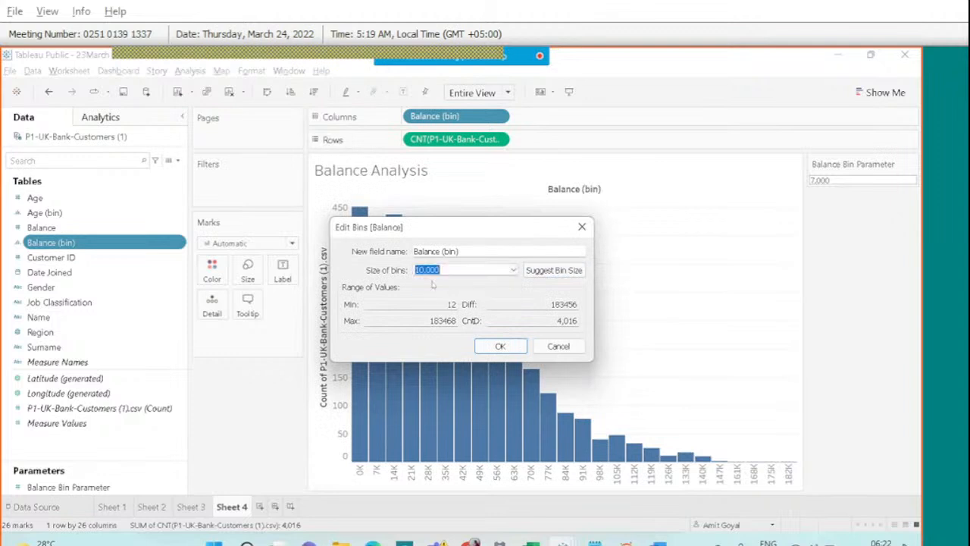
click(514, 271)
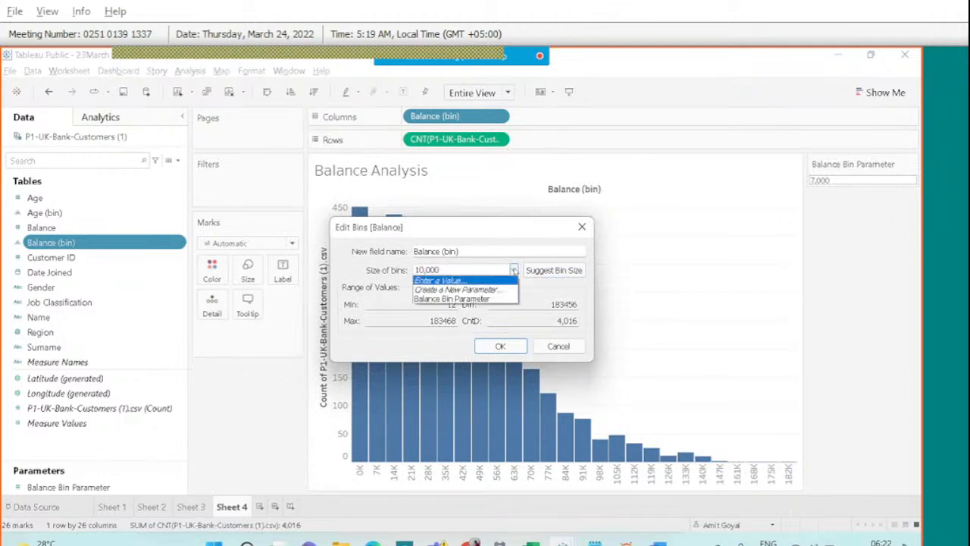
click(477, 299)
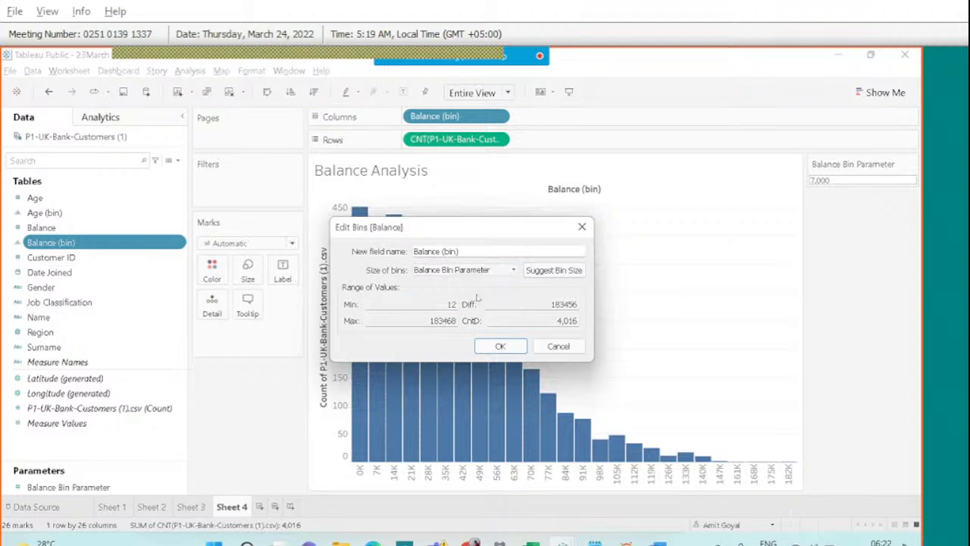
click(486, 348)
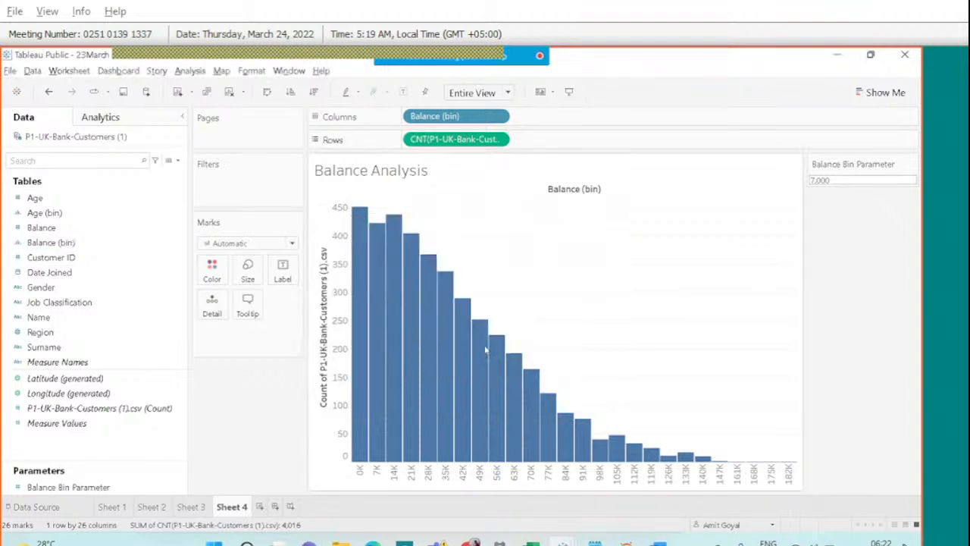
Replace 7,000 with 10000 in the Balance Bin Parameter control, giving 10K bins.
click(865, 175)
text(1000)
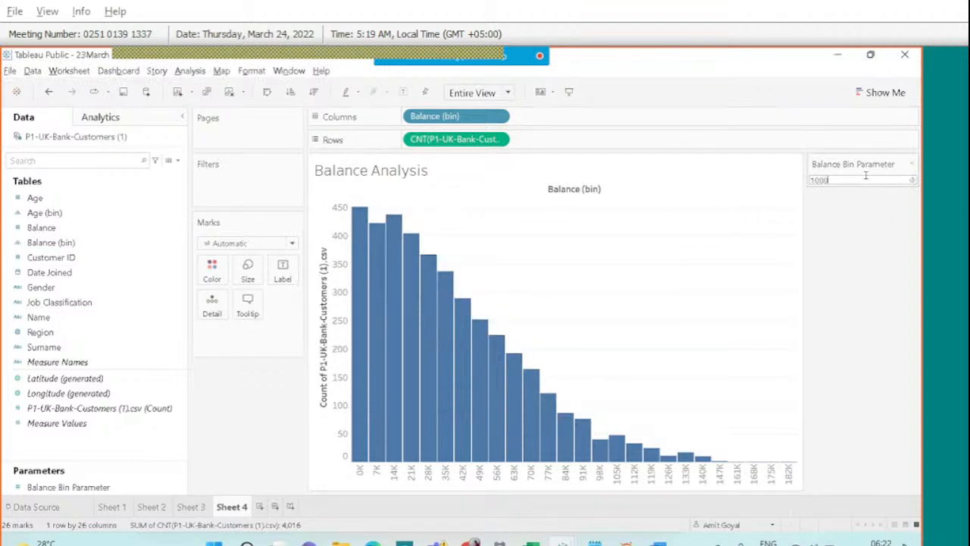
text(0)
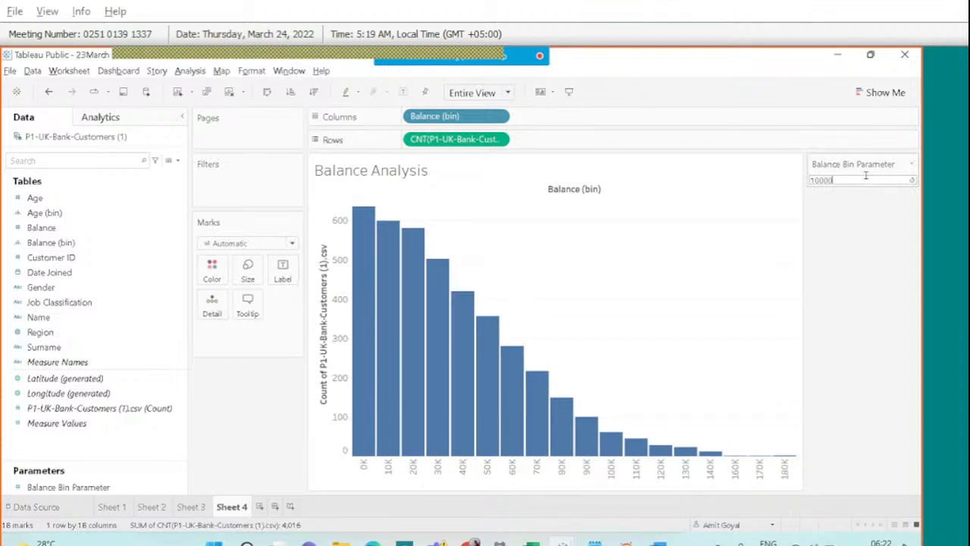
key(Return)
mouse_move(565, 539)
click(875, 377)
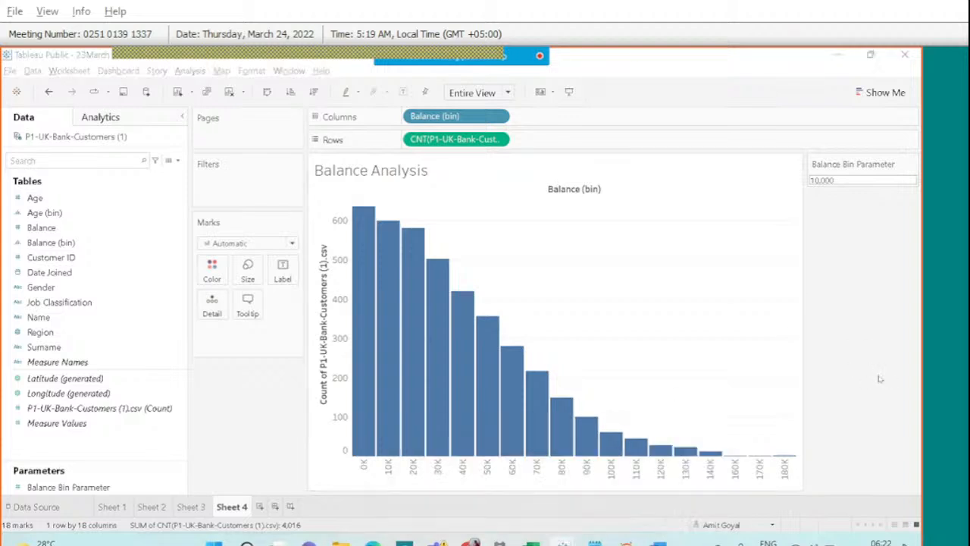
Switch to Sheet 3's Age Analysis histogram and open the Webex meeting chat.
click(190, 506)
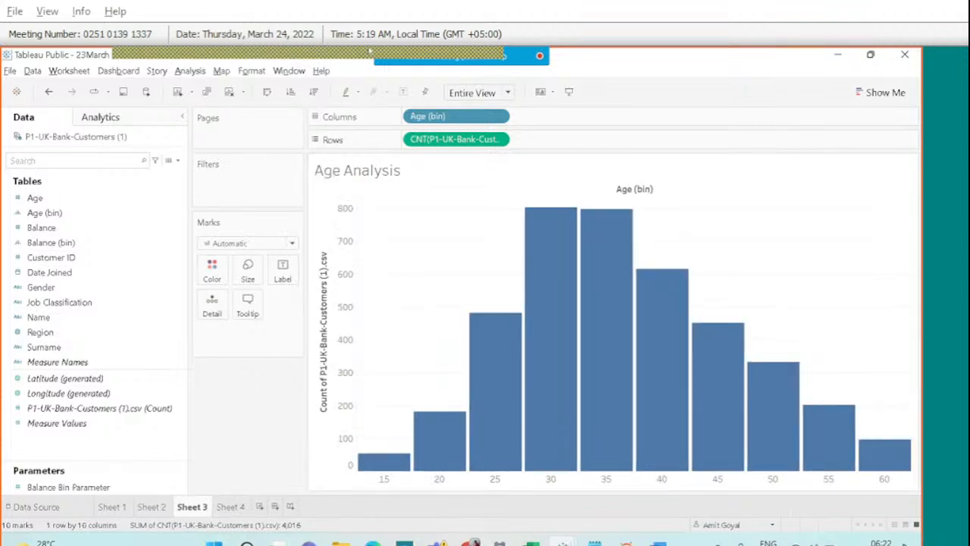
click(53, 243)
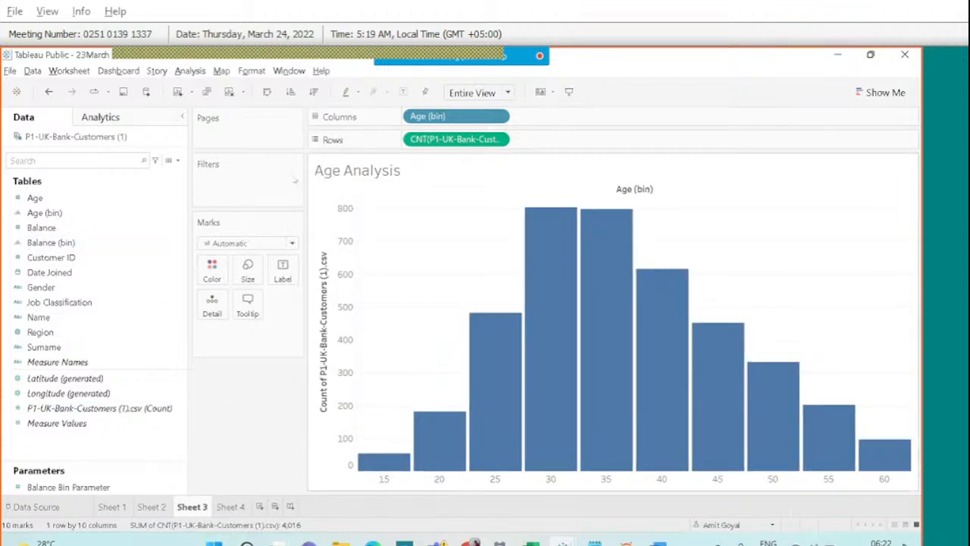
mouse_move(443, 53)
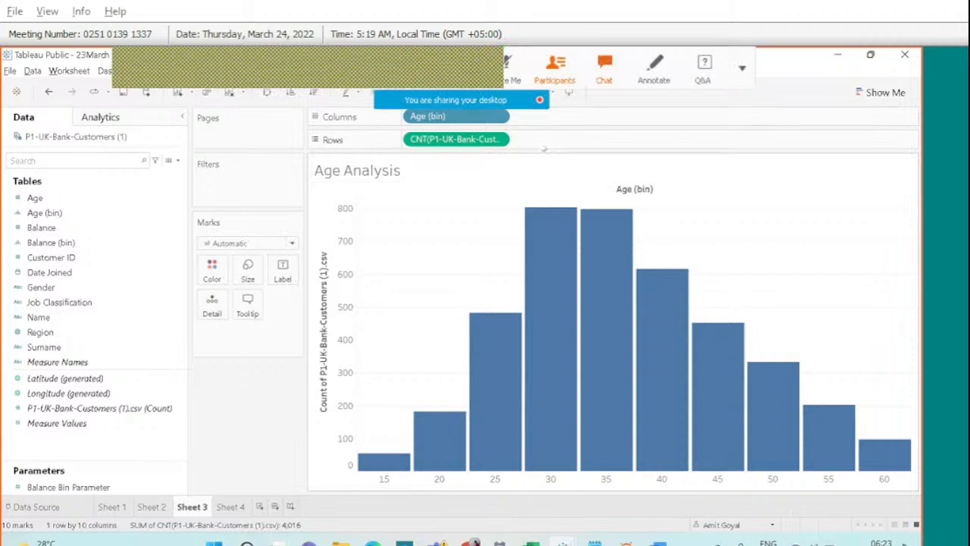
click(611, 74)
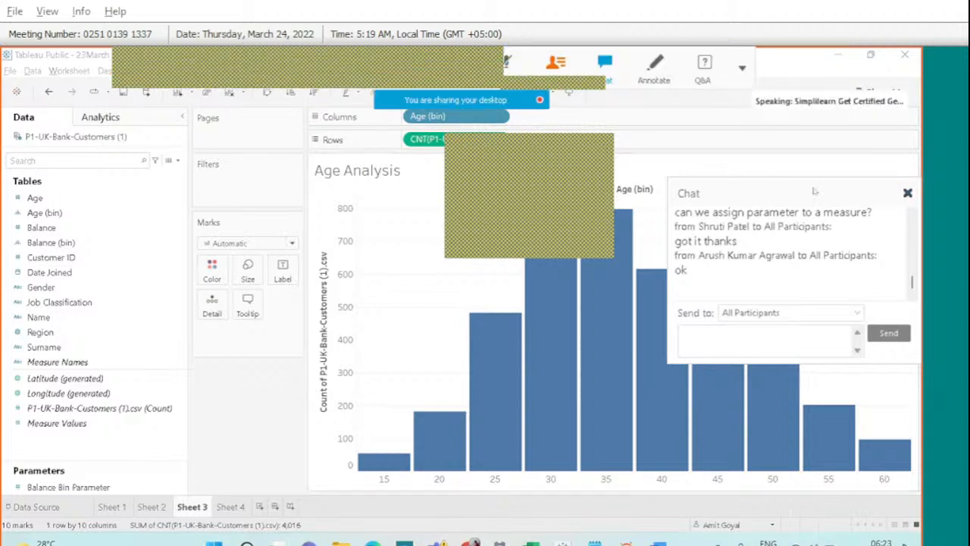
Close the Webex chat panel covering the Age Analysis histogram.
click(908, 196)
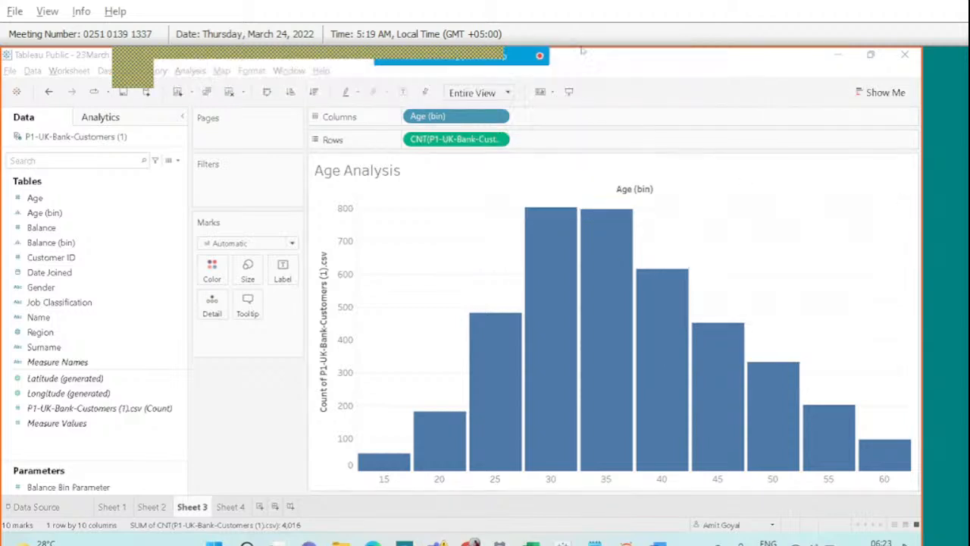
mouse_move(531, 58)
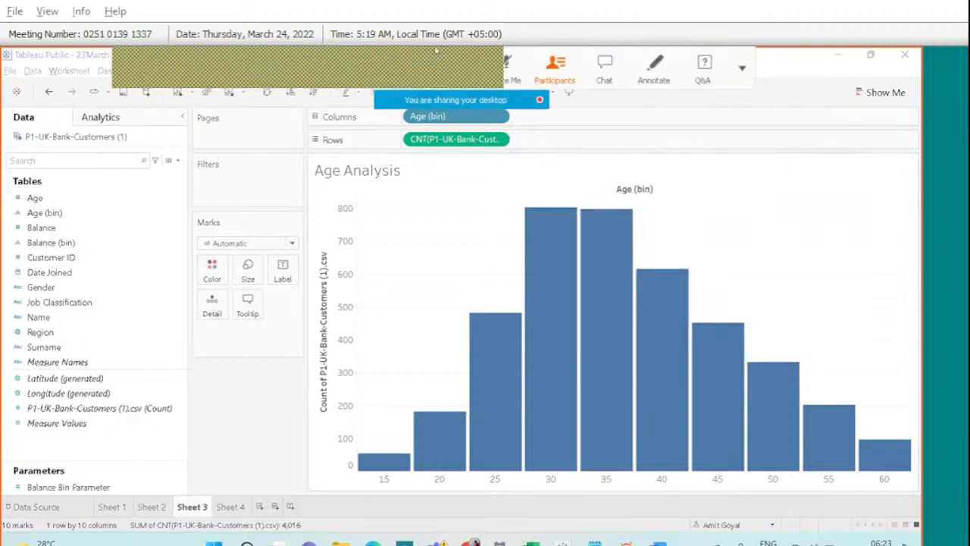
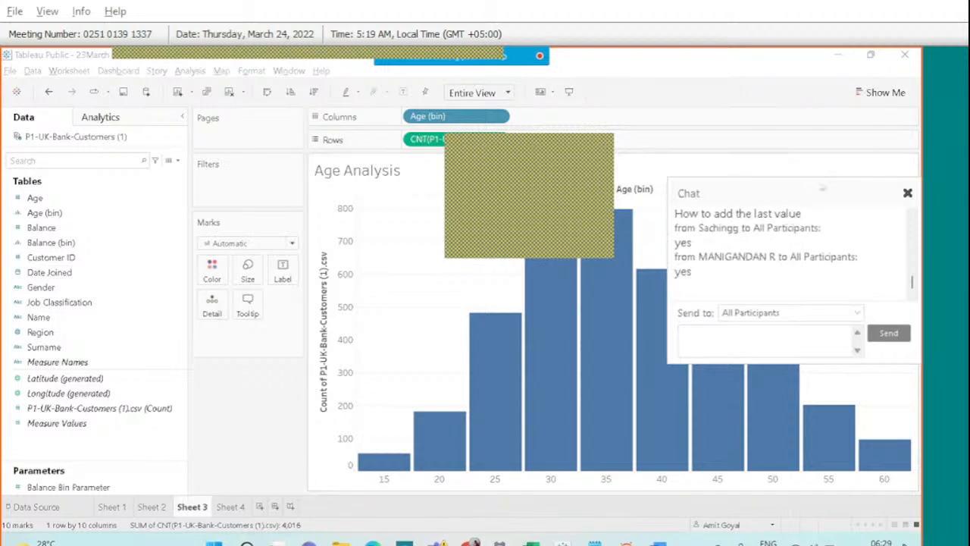
Close the meeting chat and open the Data pane's options menu.
click(907, 193)
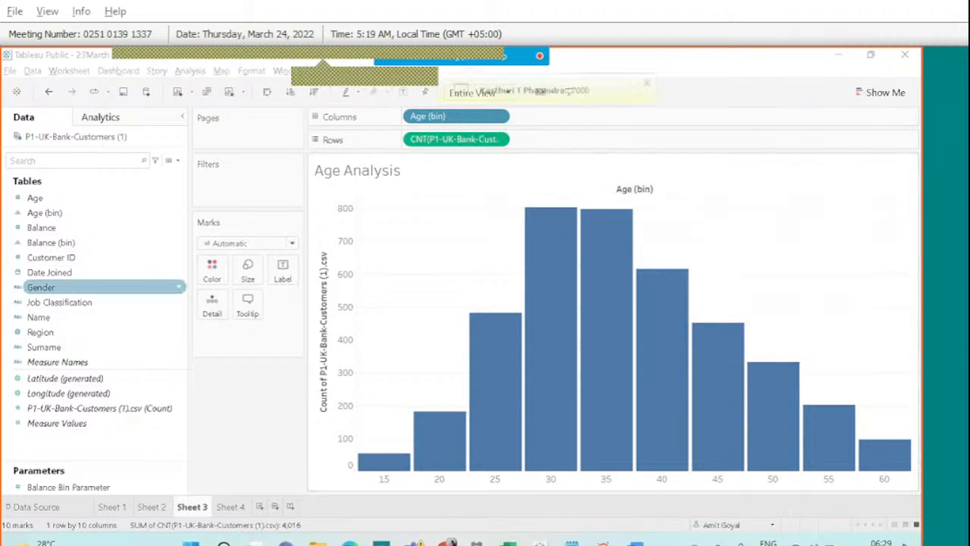
click(177, 160)
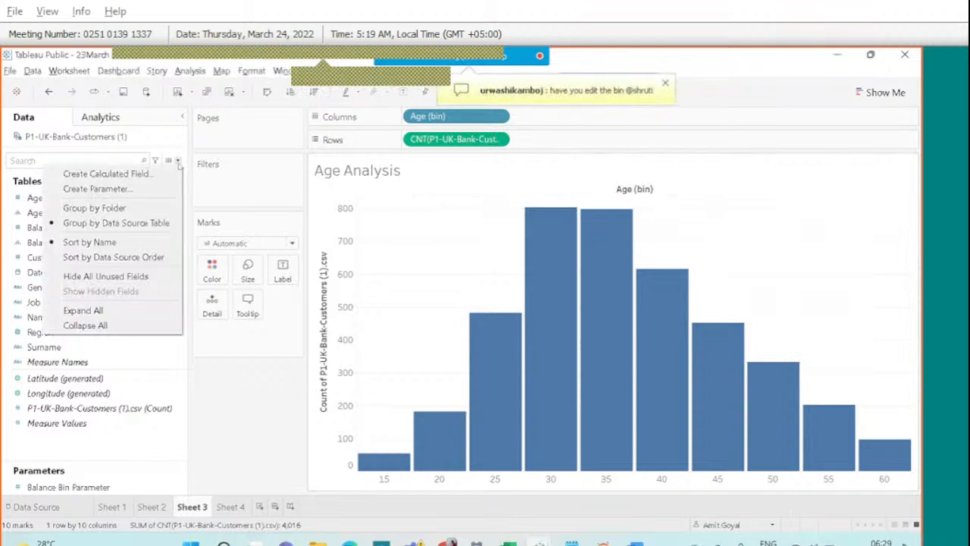
Create 'Agin Bin Parameter' with allowable values limited to the list 5, 10 and 12.
click(121, 194)
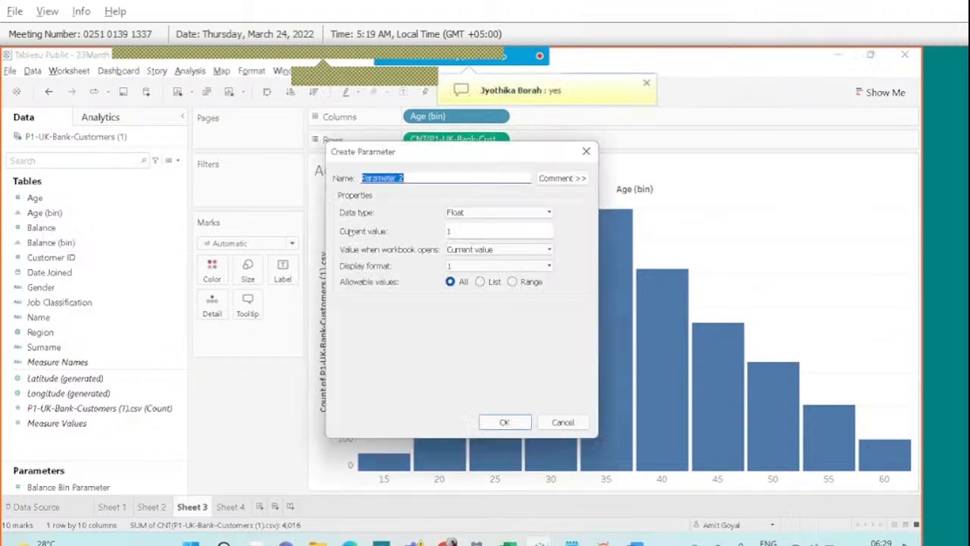
text(Ag)
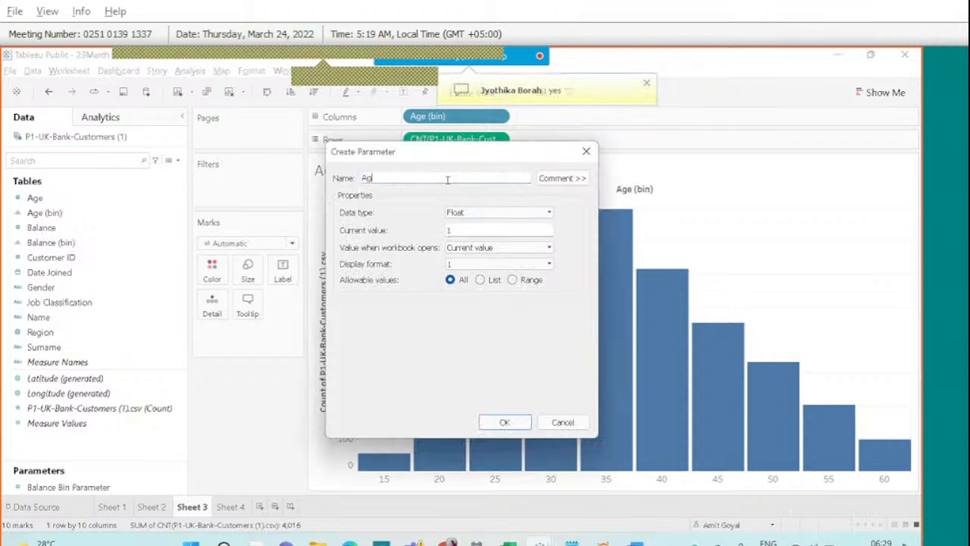
text(in Bin Parameter)
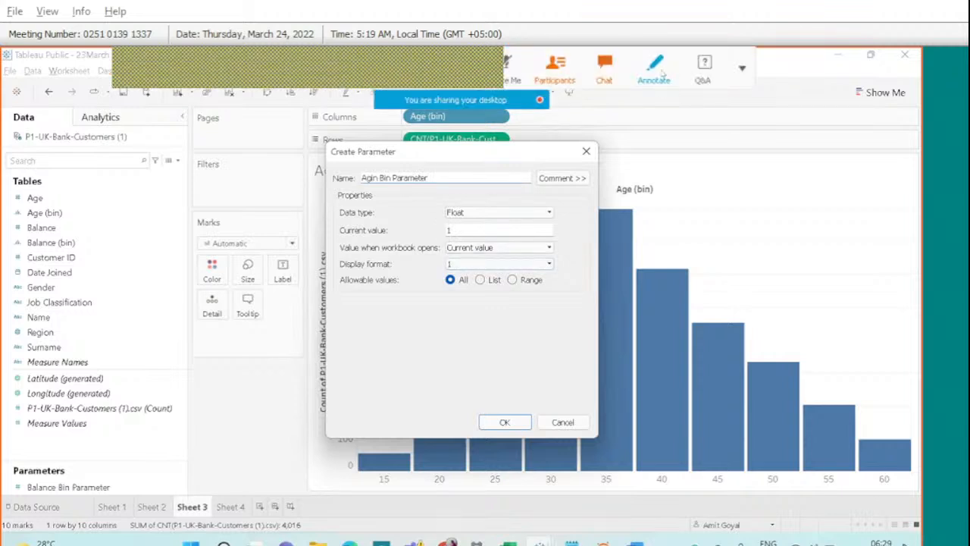
click(660, 71)
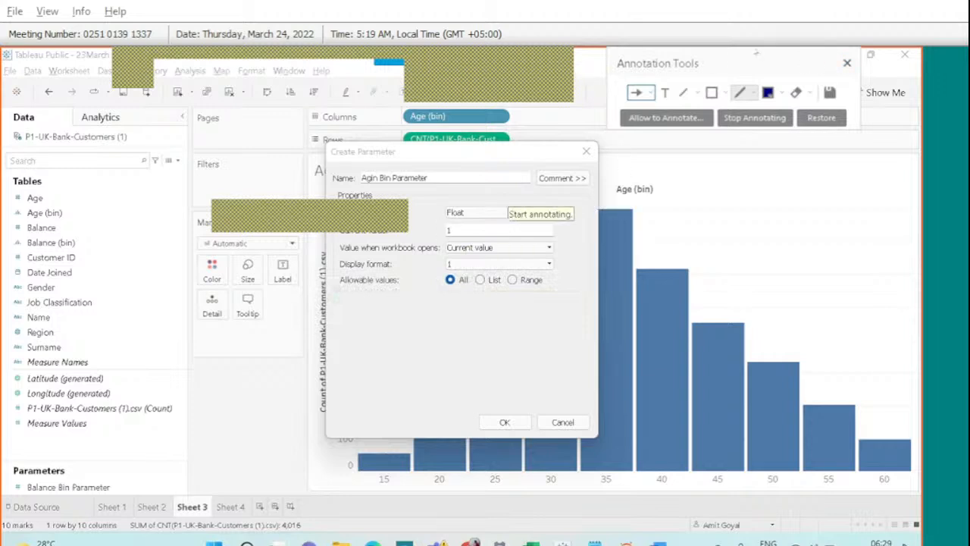
click(847, 64)
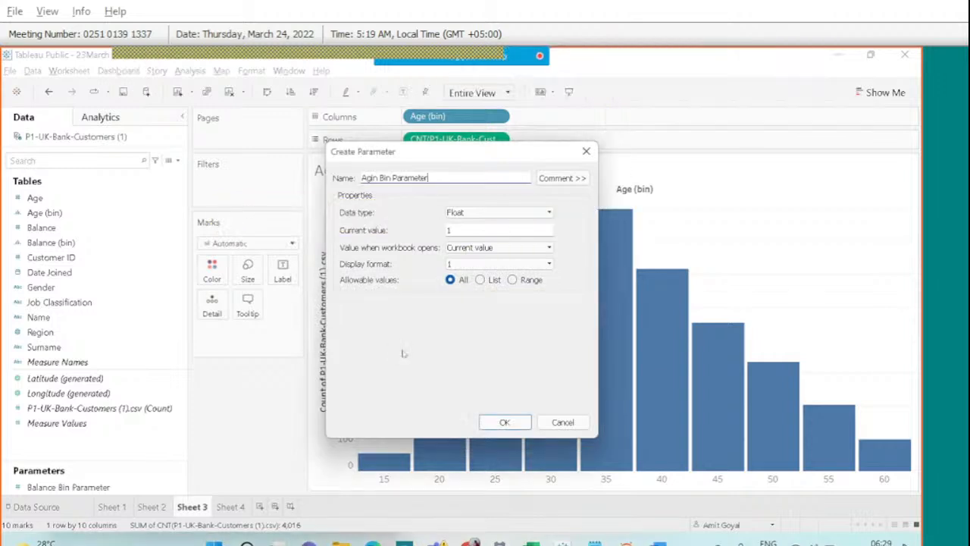
click(480, 280)
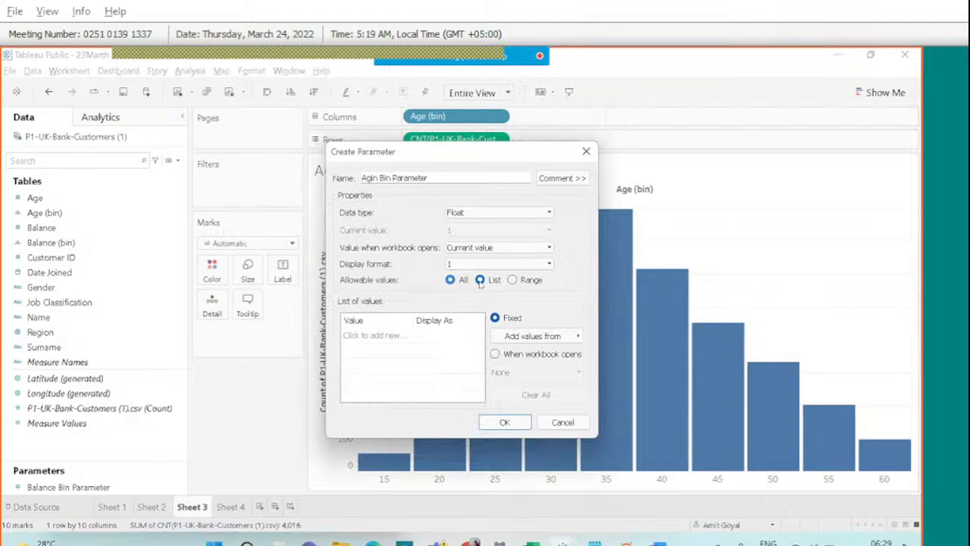
click(363, 336)
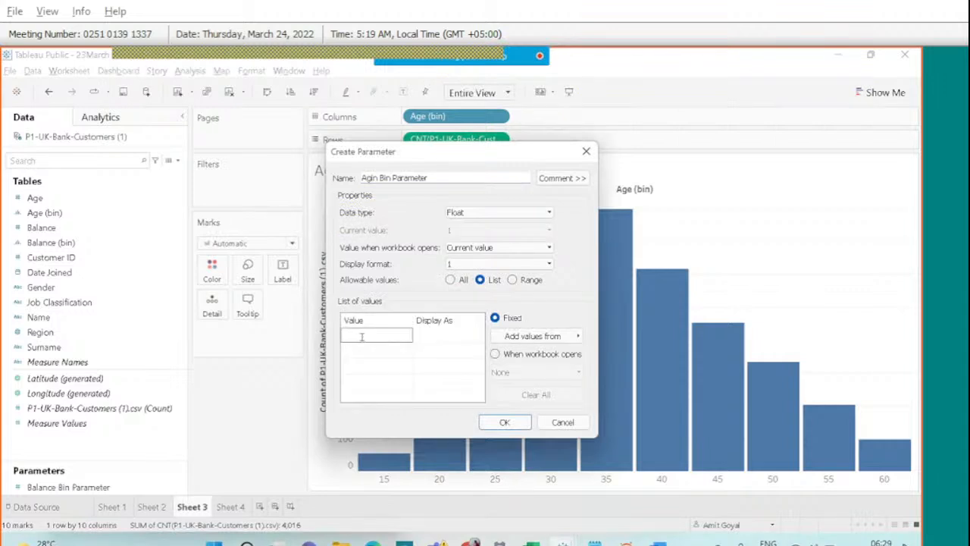
text(5)
key(Return)
text(1)
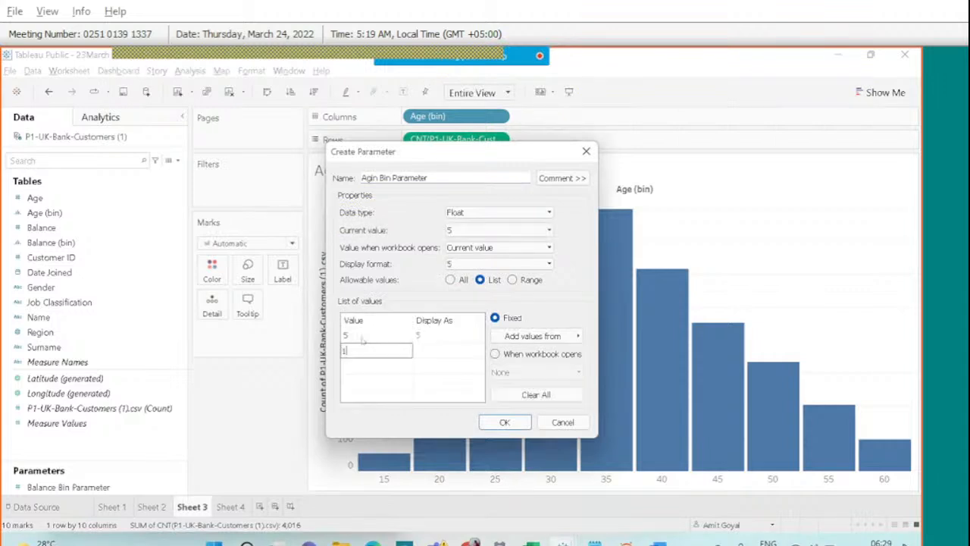
text(0)
key(Return)
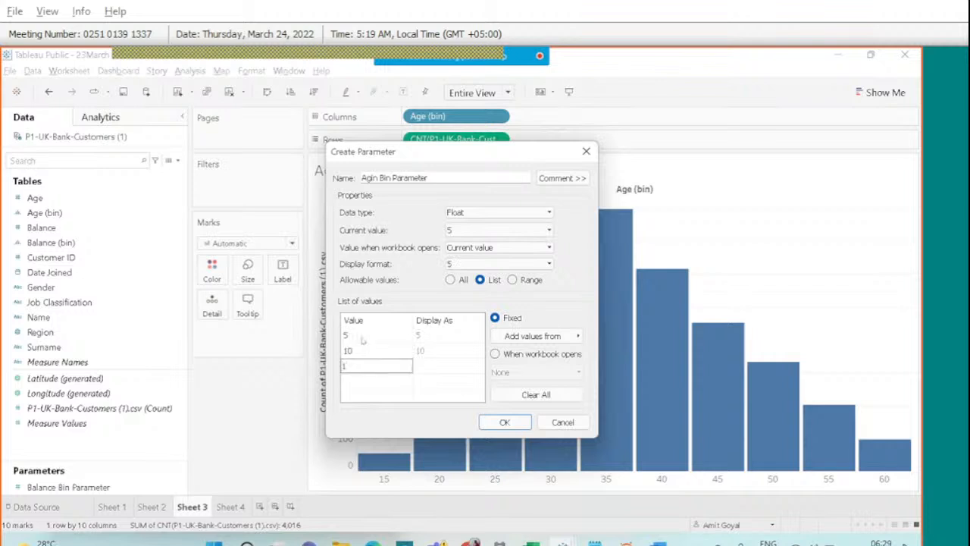
key(Return)
click(505, 423)
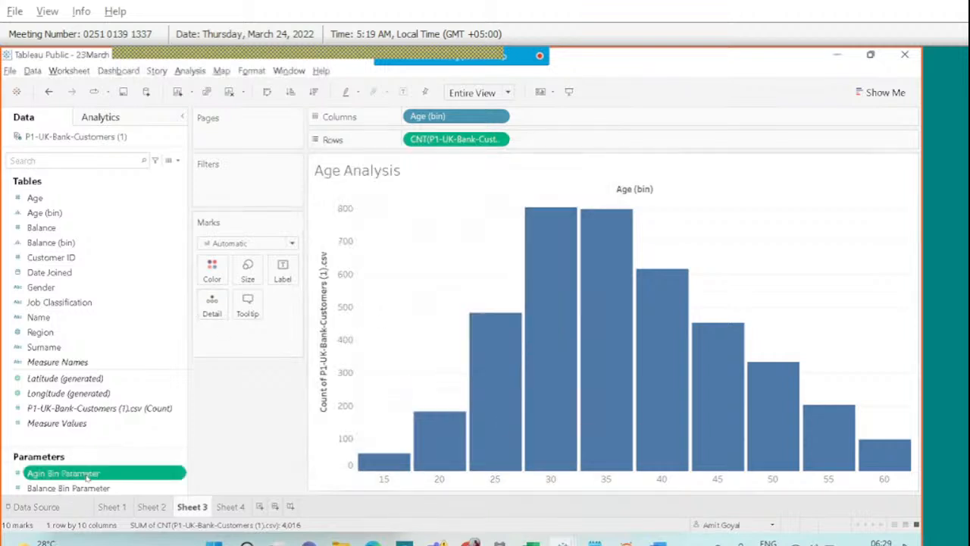
Show the Agin Bin Parameter control, set it to 12, and select the Age (bin) field.
right_click(90, 472)
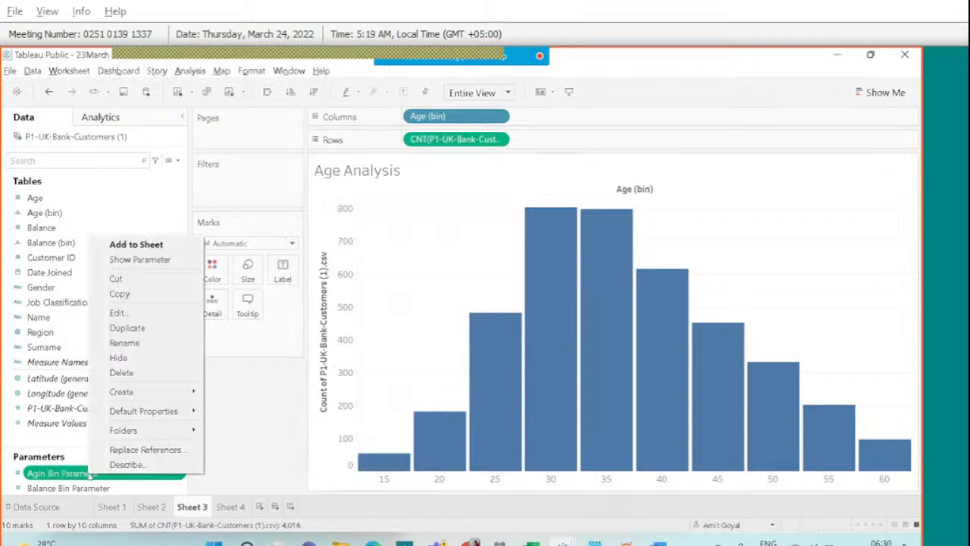
click(155, 262)
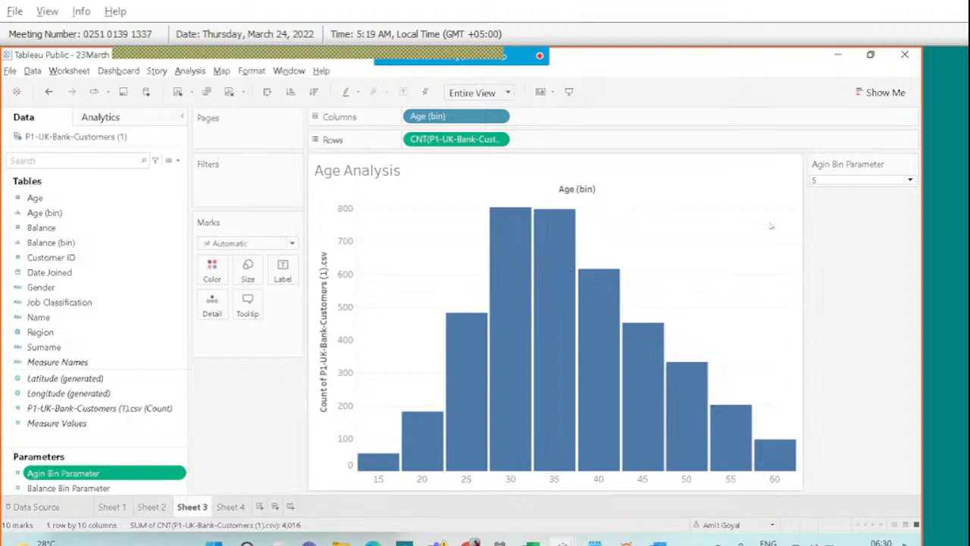
click(912, 181)
click(877, 204)
click(910, 180)
click(856, 216)
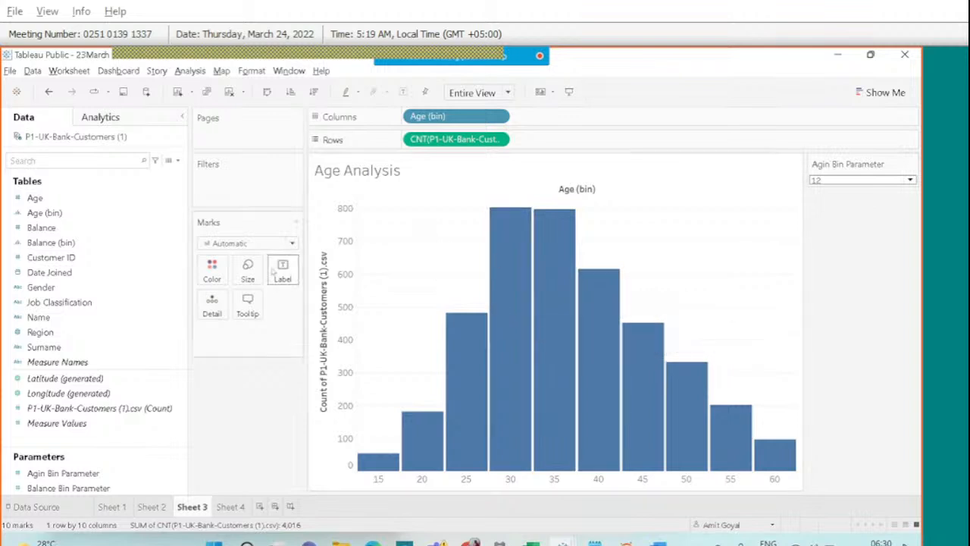
mouse_move(453, 323)
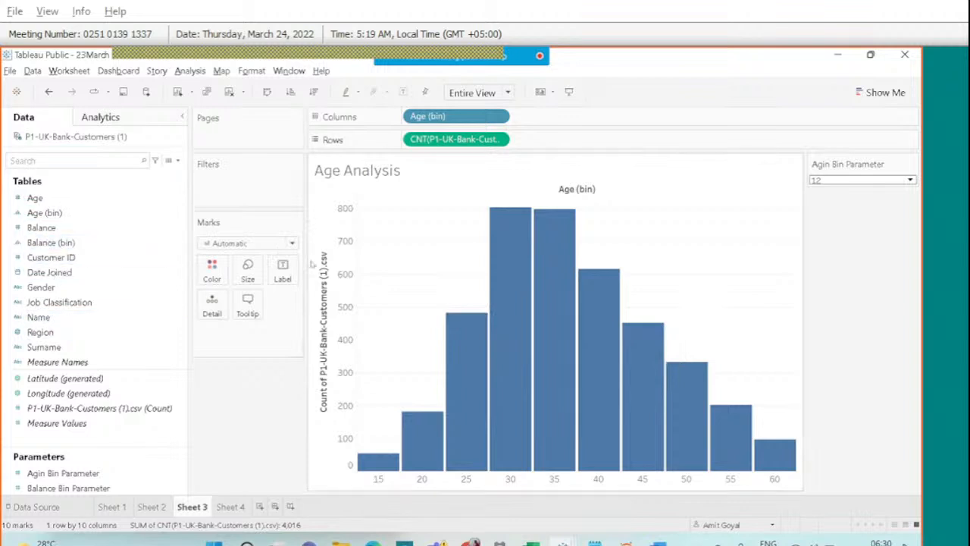
click(53, 197)
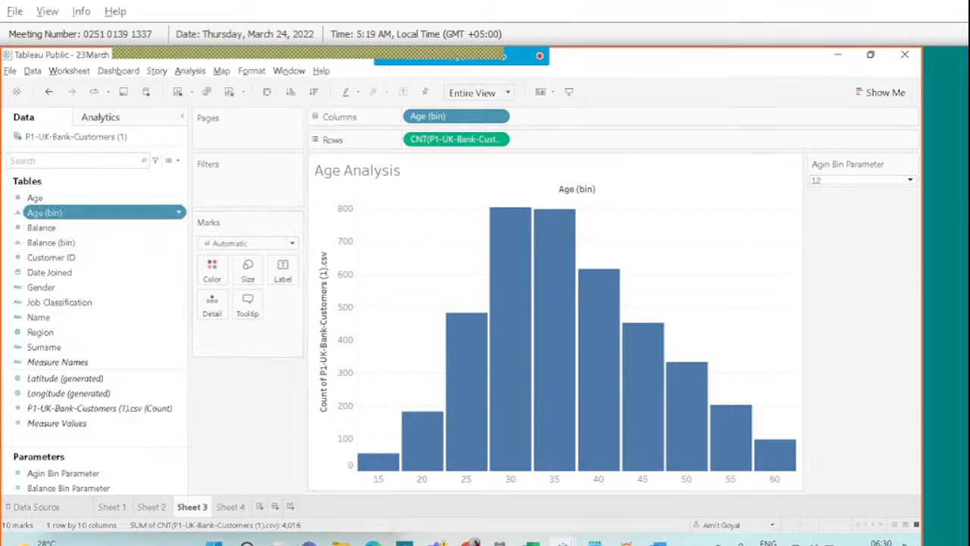
Edit Age (bin) so its bin size is driven by the Agin Bin Parameter.
right_click(56, 213)
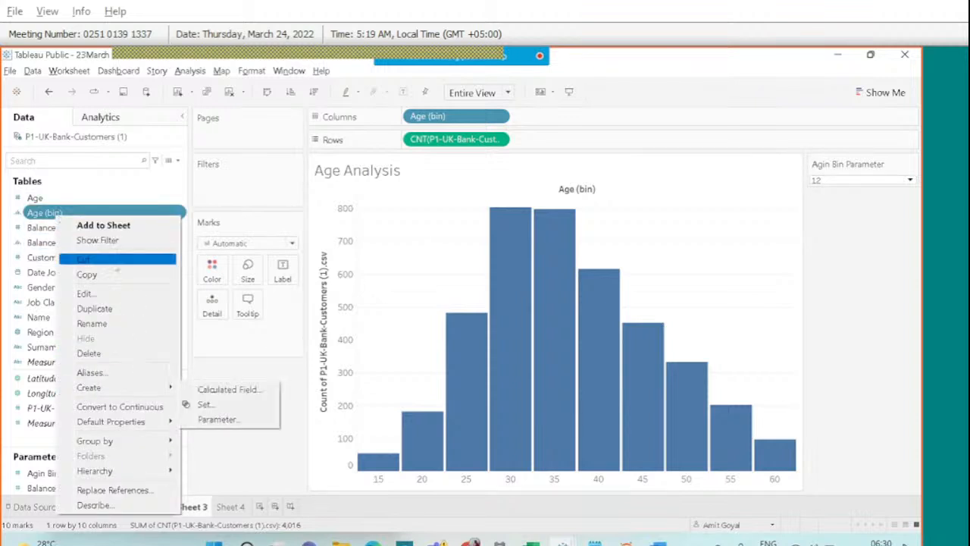
click(107, 294)
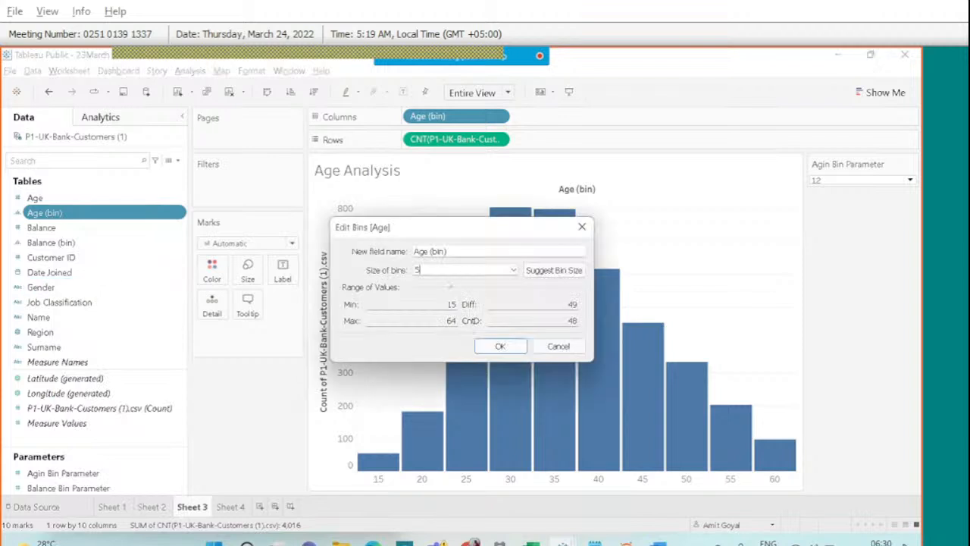
click(513, 271)
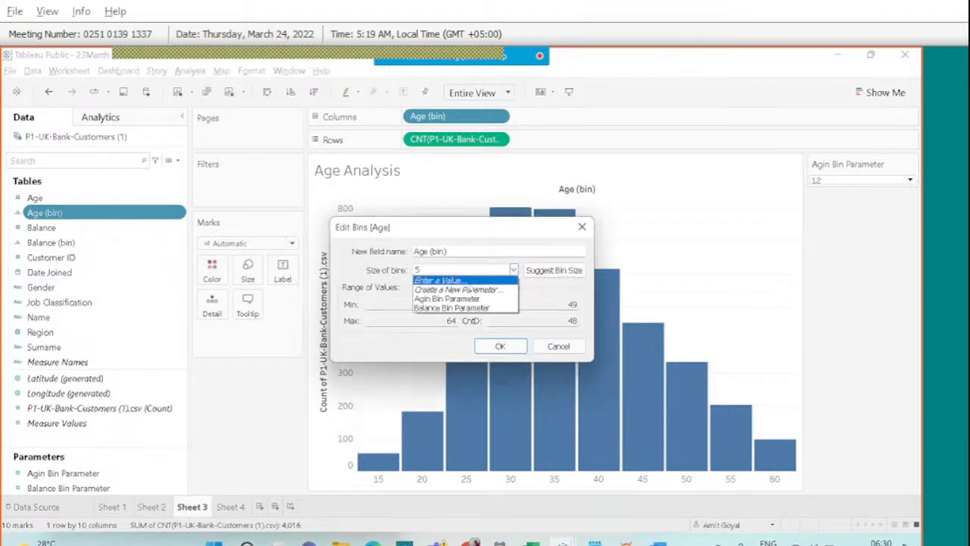
click(433, 308)
click(513, 272)
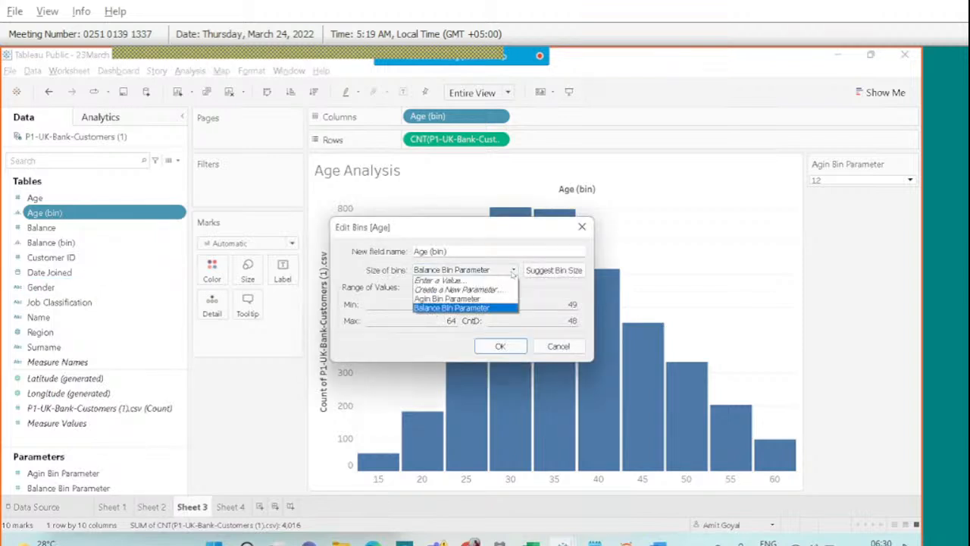
click(461, 300)
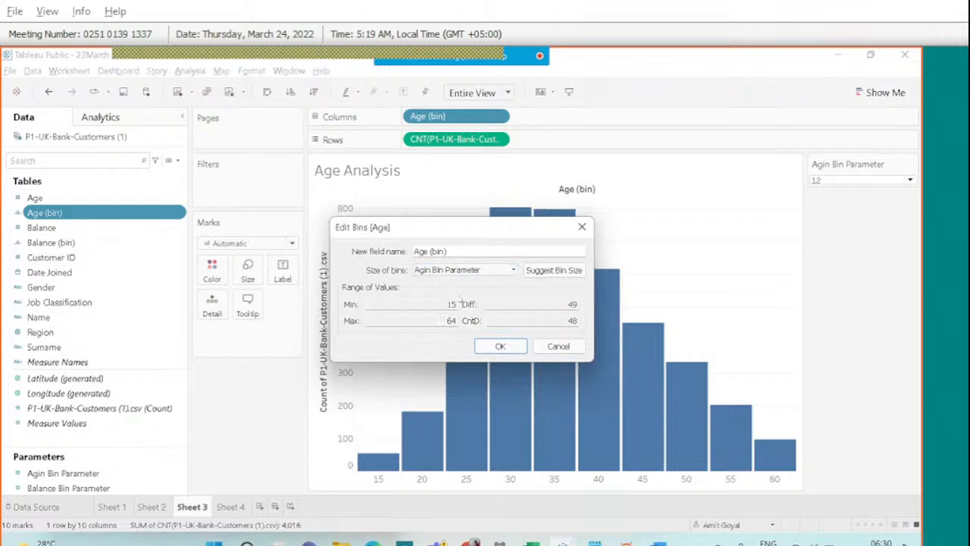
click(500, 347)
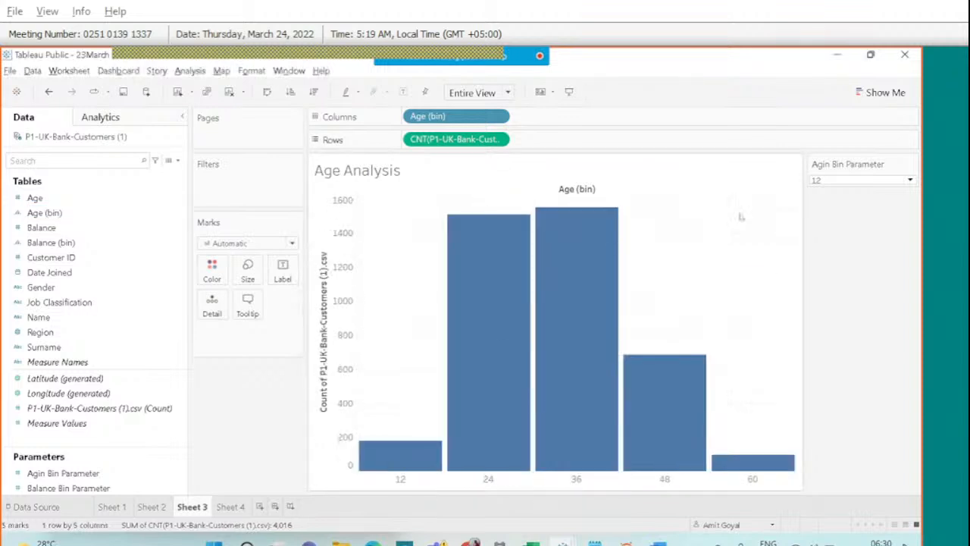
Test the Agin Bin Parameter at 5, then set it back to 10.
click(906, 183)
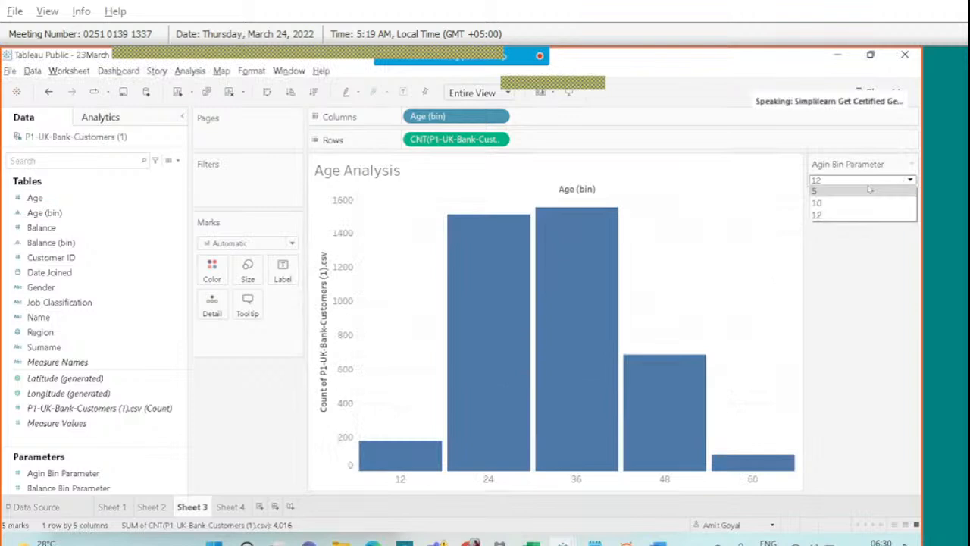
click(870, 190)
click(882, 181)
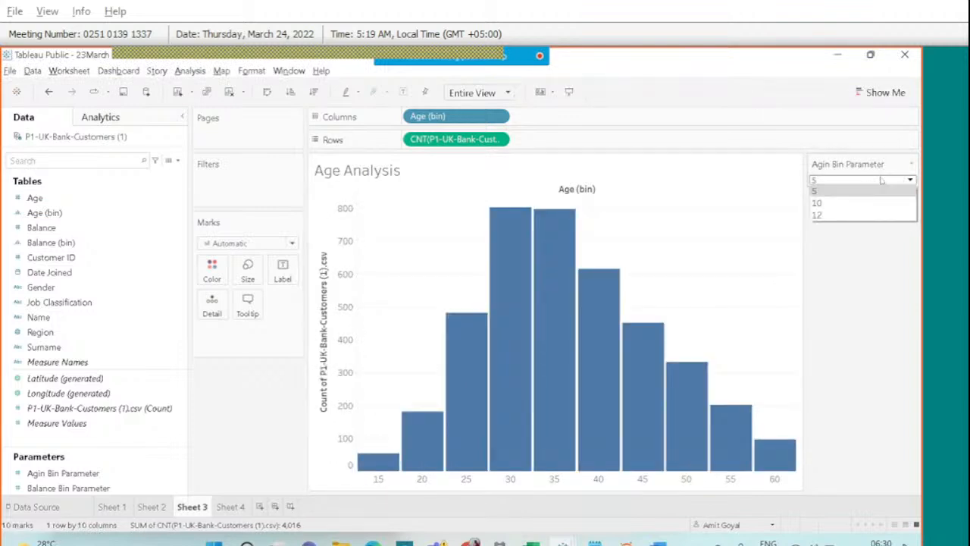
click(844, 203)
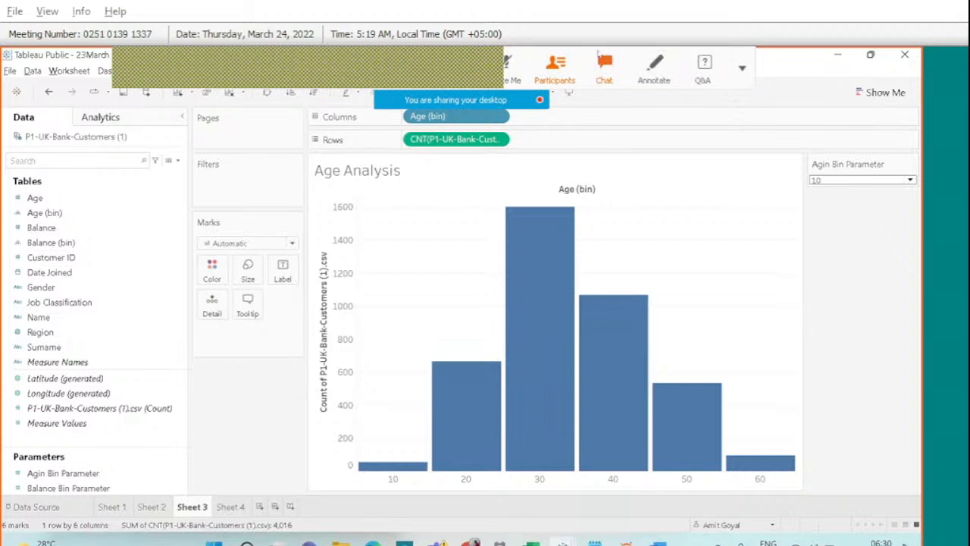
click(602, 65)
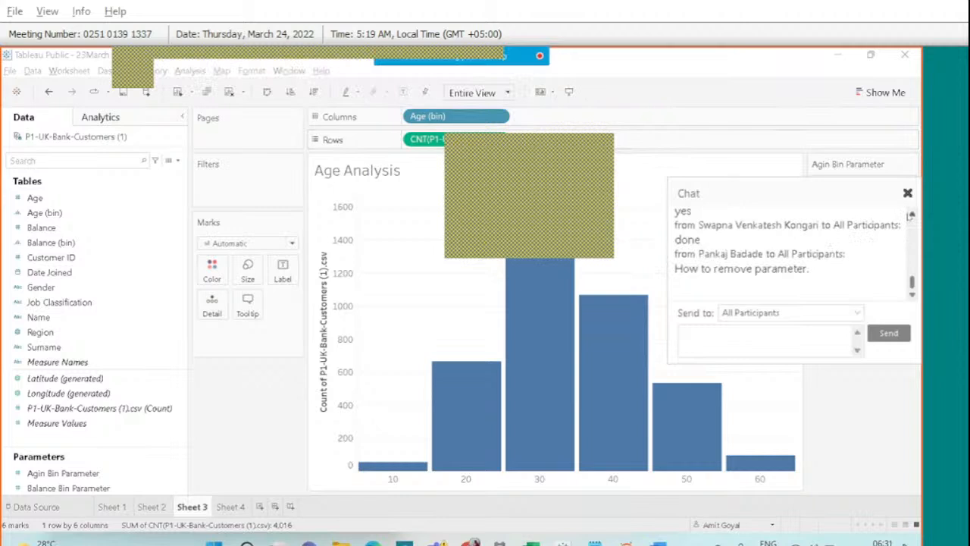
Circle the Agin Bin Parameter card for viewers, then open the card's options menu.
click(910, 216)
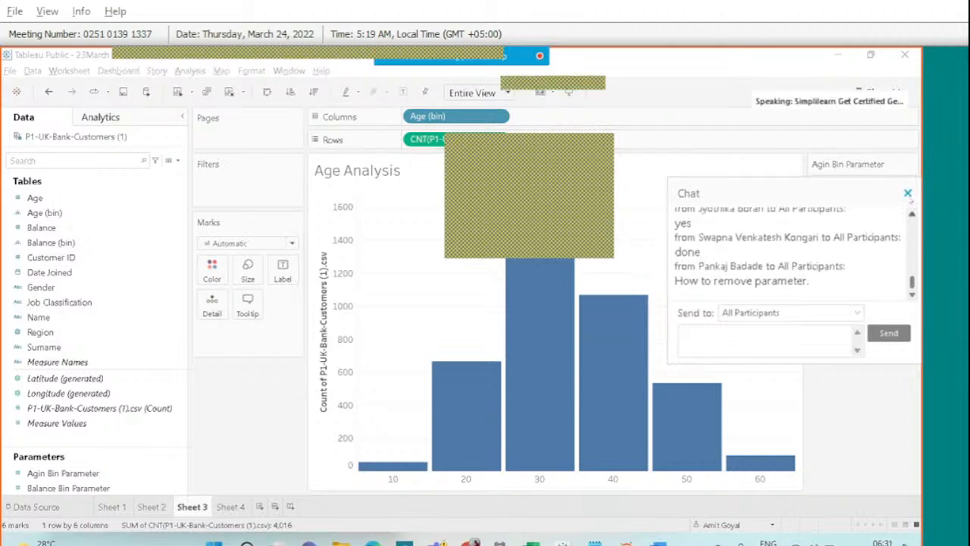
click(907, 193)
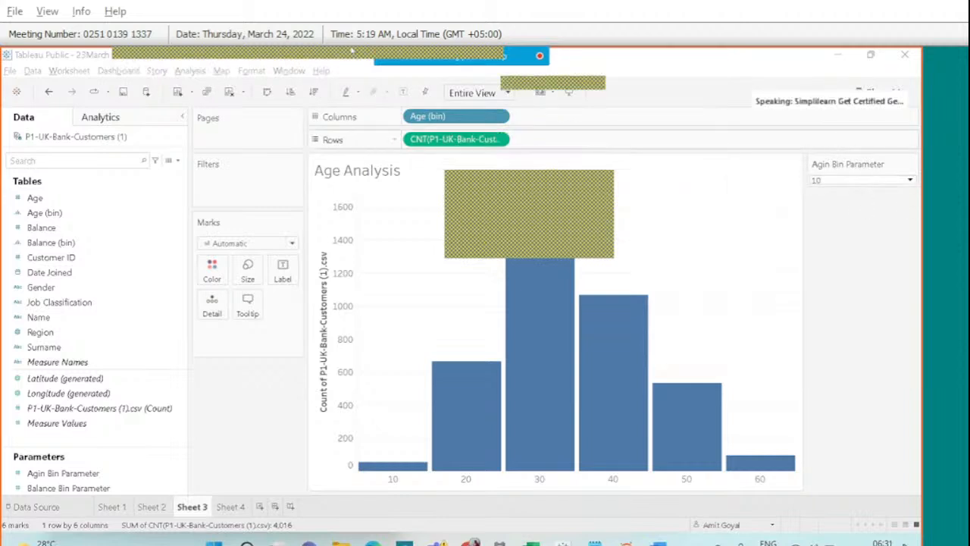
click(653, 68)
mouse_move(806, 143)
mouse_down()
mouse_move(803, 166)
mouse_move(859, 151)
mouse_move(815, 154)
mouse_up()
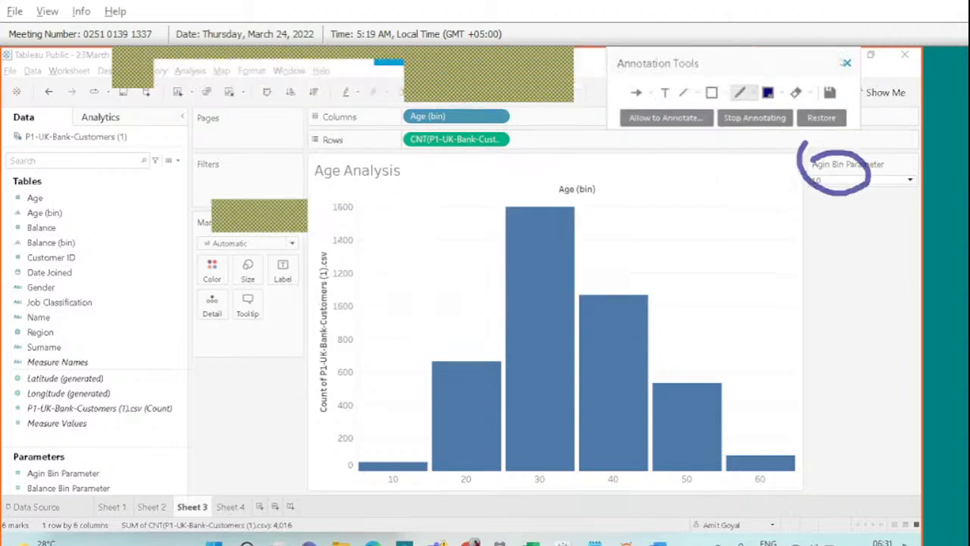
click(846, 63)
click(617, 67)
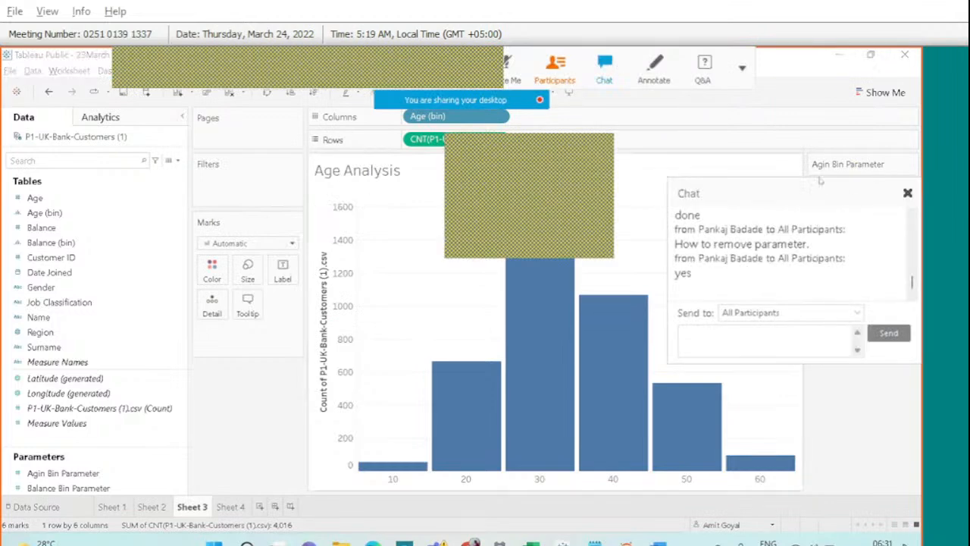
click(907, 194)
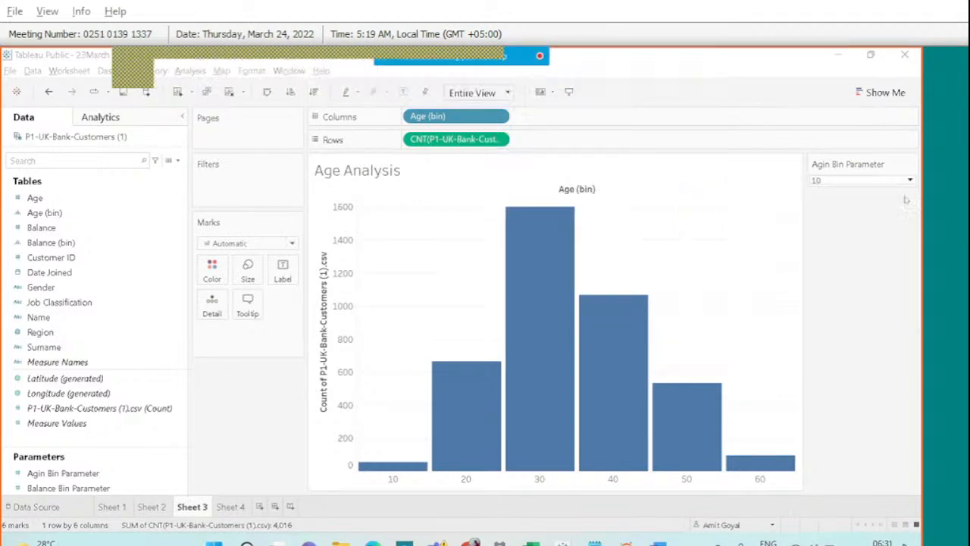
click(913, 165)
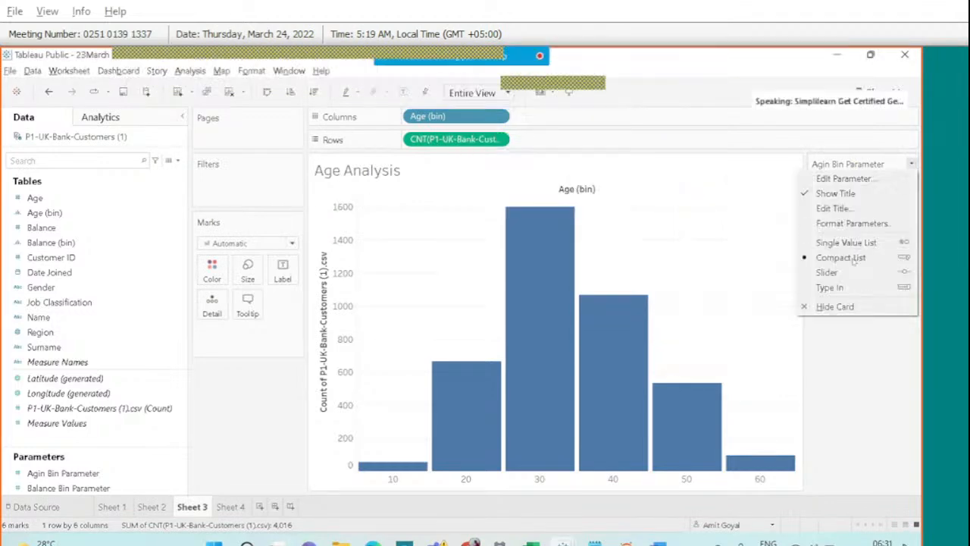
Hide the Agin Bin Parameter card, then show it again from the Parameters list.
click(848, 307)
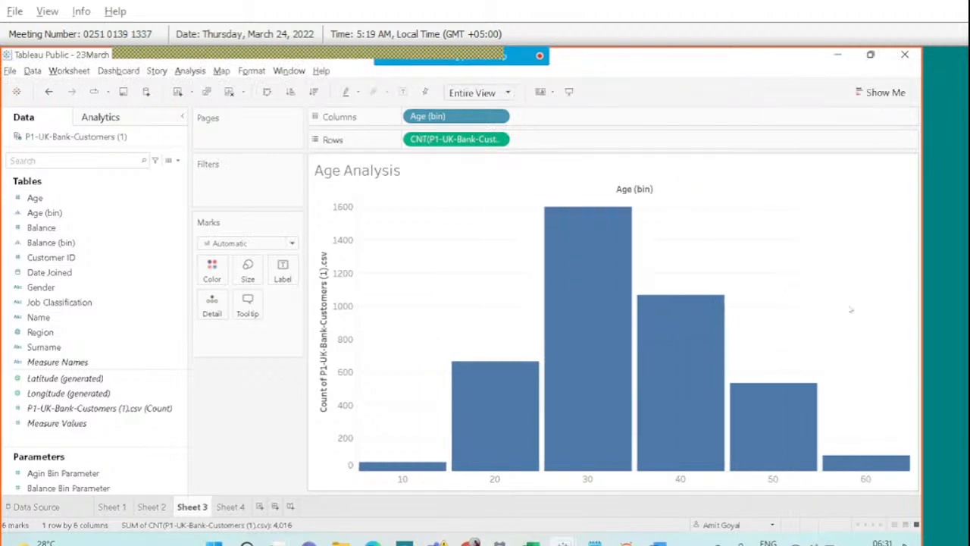
click(58, 473)
right_click(57, 474)
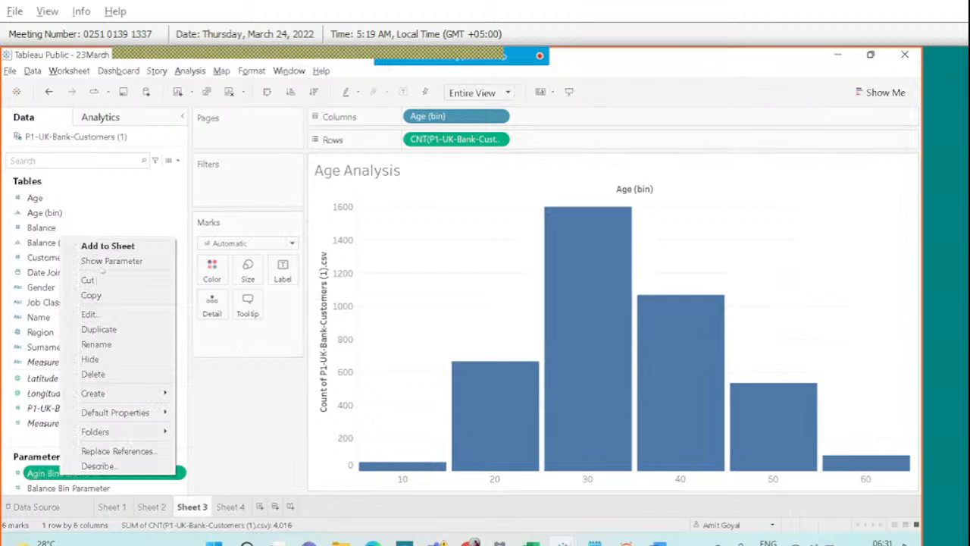
click(111, 261)
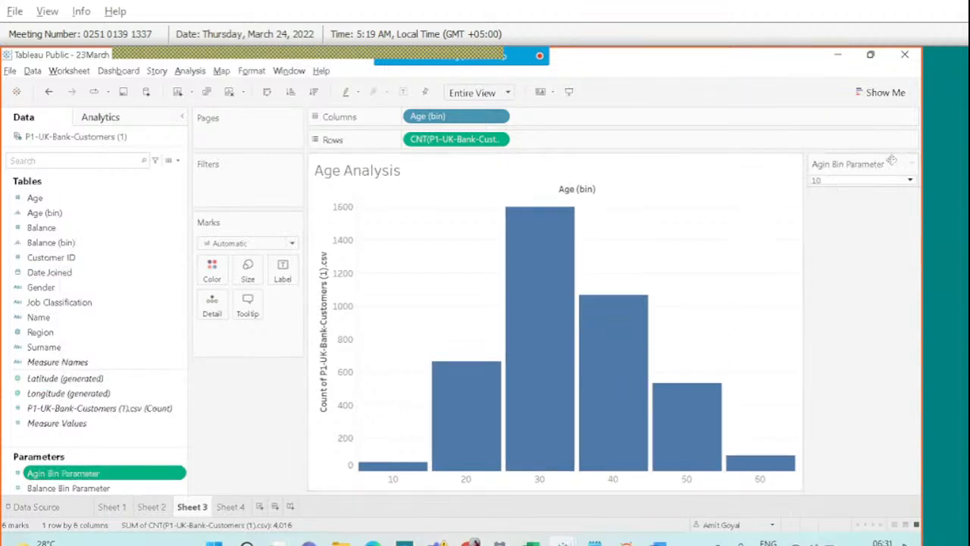
click(911, 164)
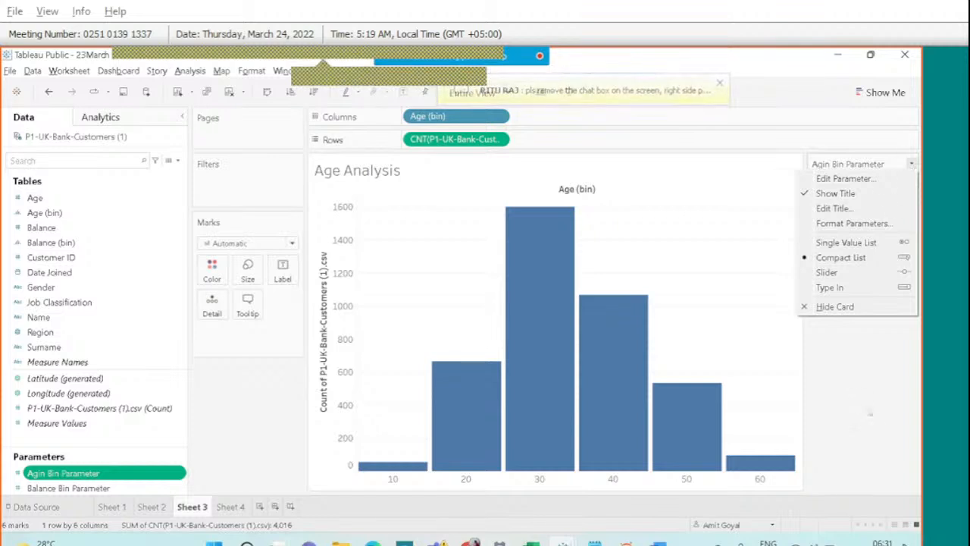
click(871, 413)
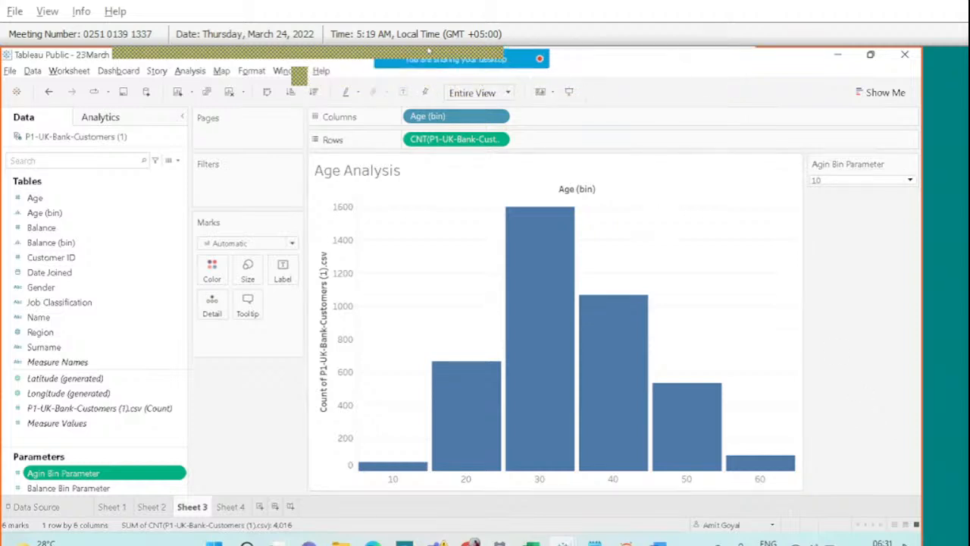
Read through the meeting chat messages, then close the chat panel.
mouse_move(540, 57)
click(603, 72)
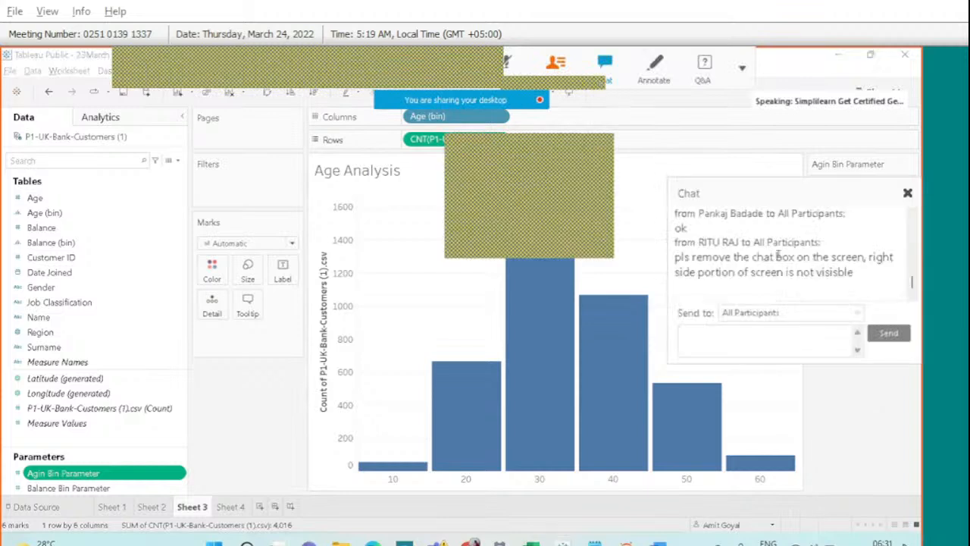
click(907, 194)
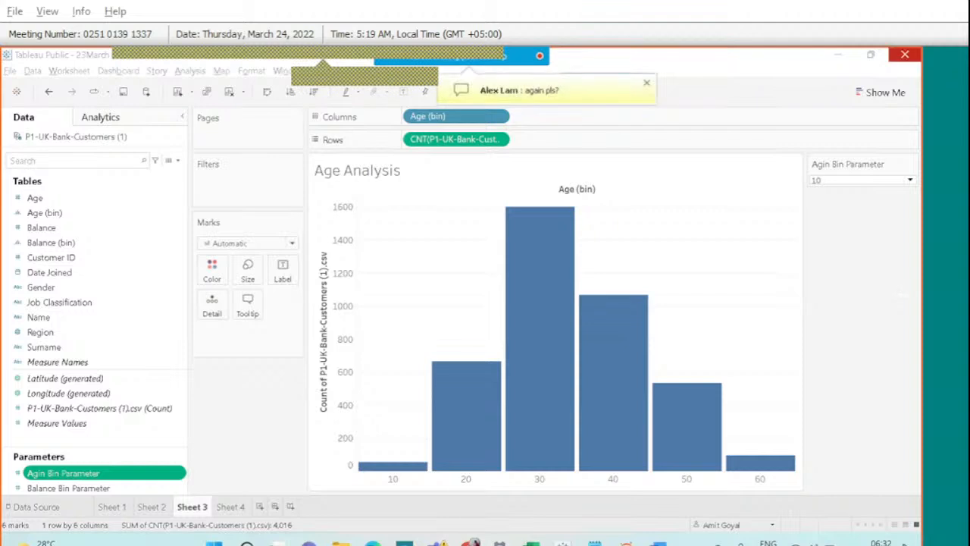
click(604, 72)
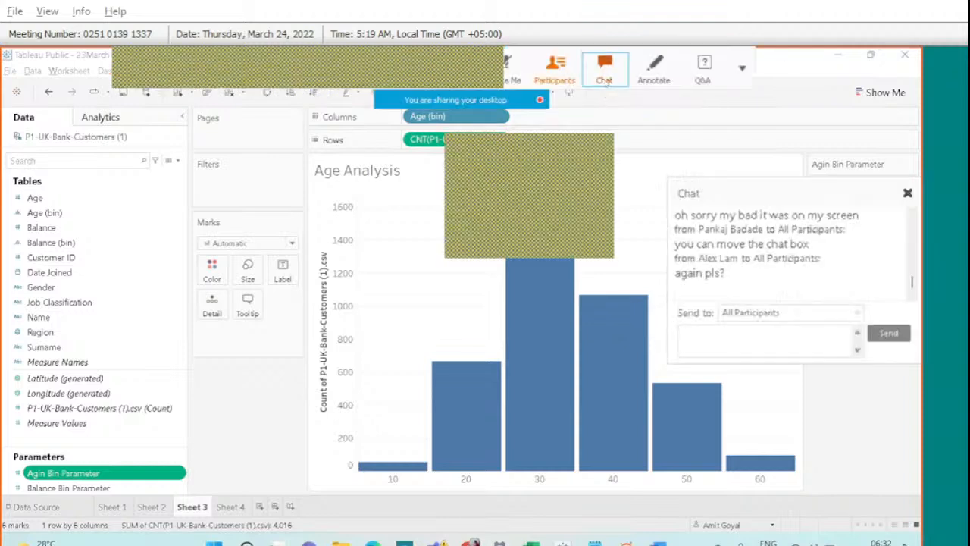
click(913, 215)
click(912, 215)
click(912, 215)
click(912, 216)
click(912, 215)
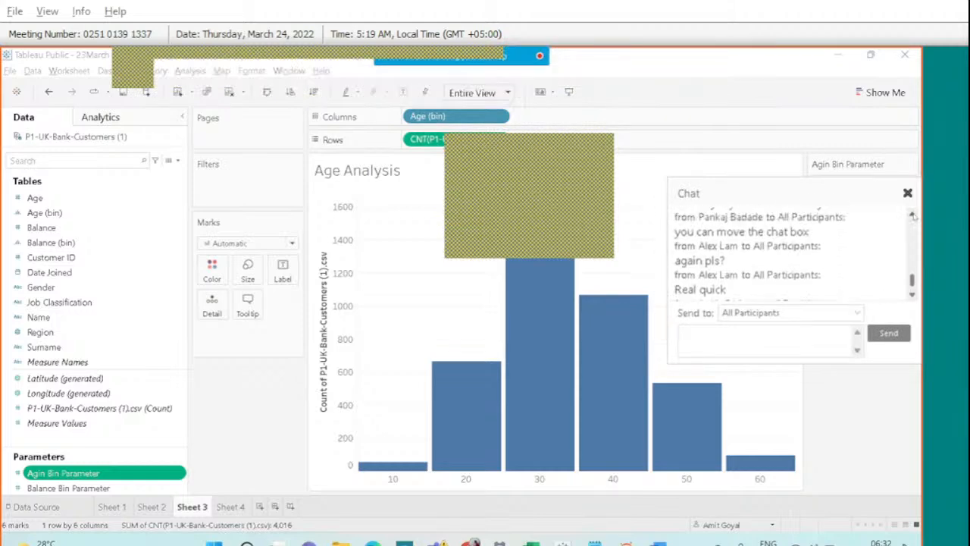
click(912, 215)
click(912, 215)
click(913, 215)
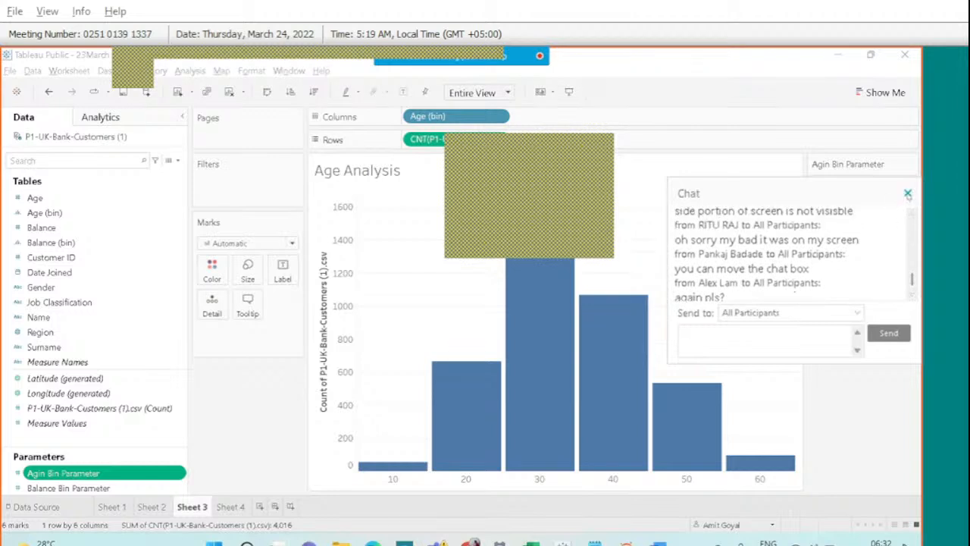
click(908, 194)
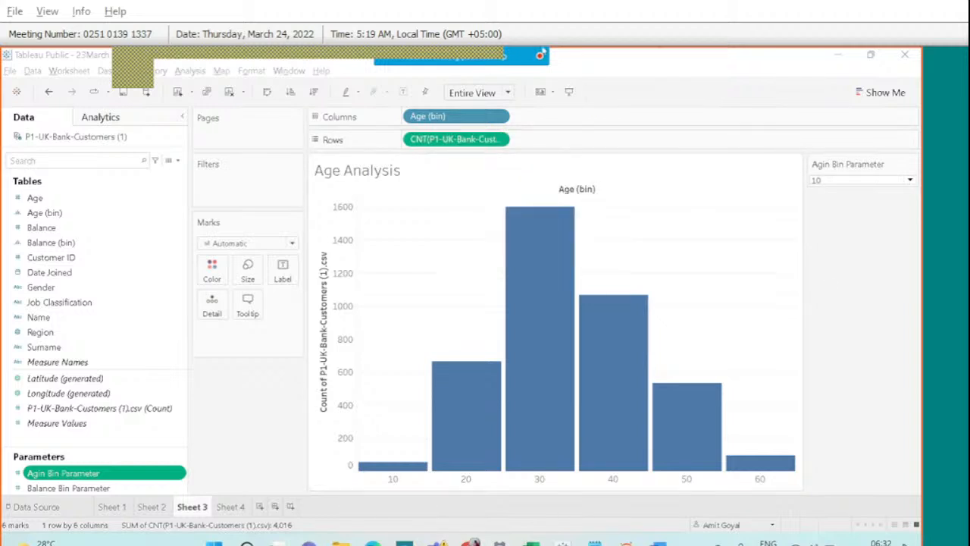
mouse_move(514, 50)
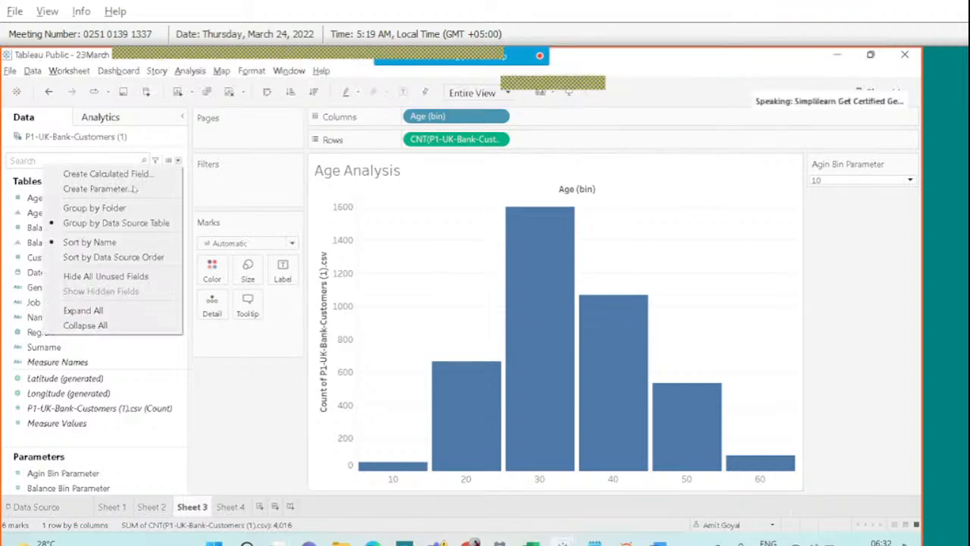
Start a new parameter named 'Age Bin Parameter' with Integer data type.
click(134, 188)
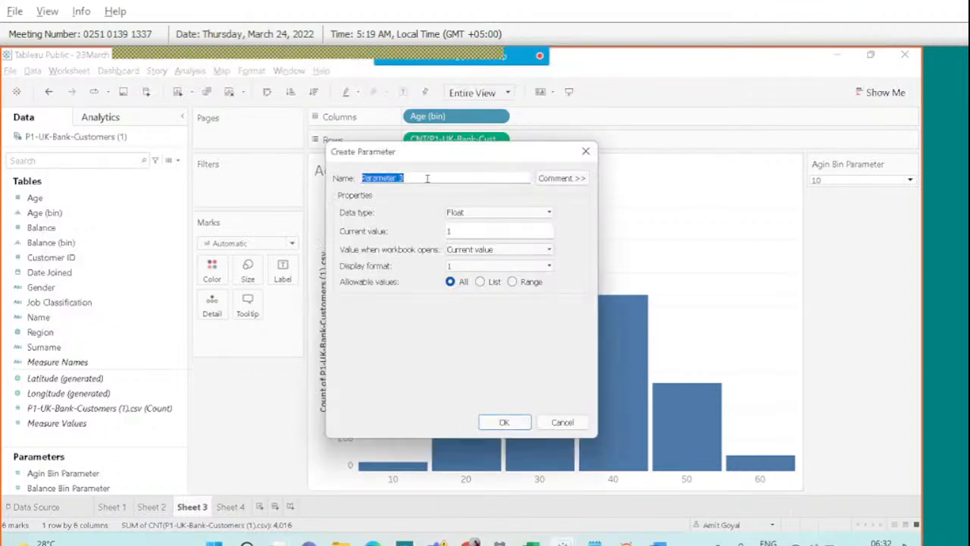
click(428, 180)
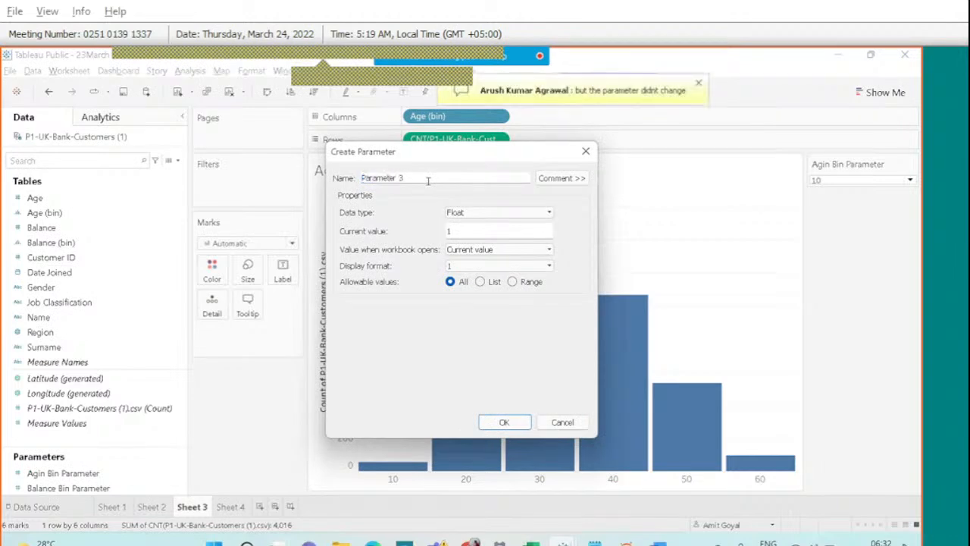
drag(428, 180, 348, 182)
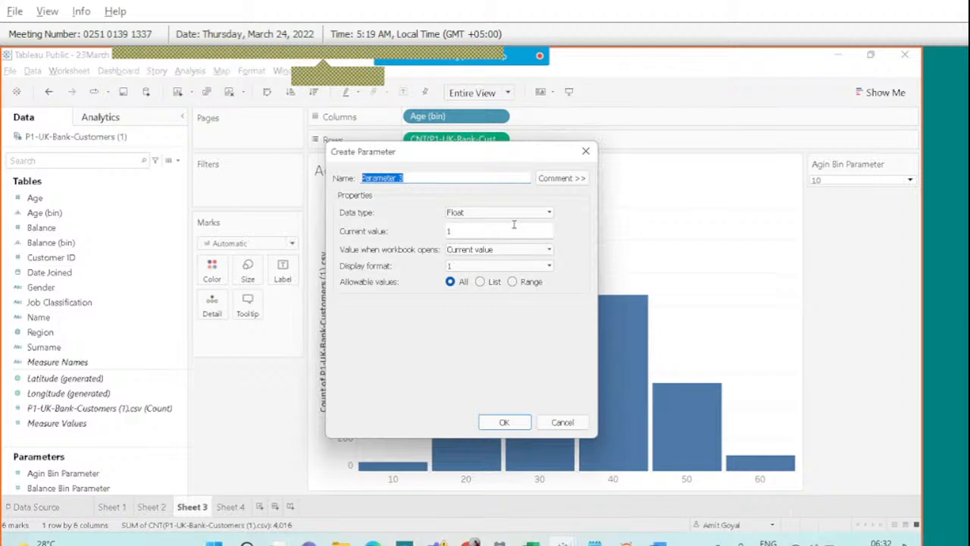
text(Age)
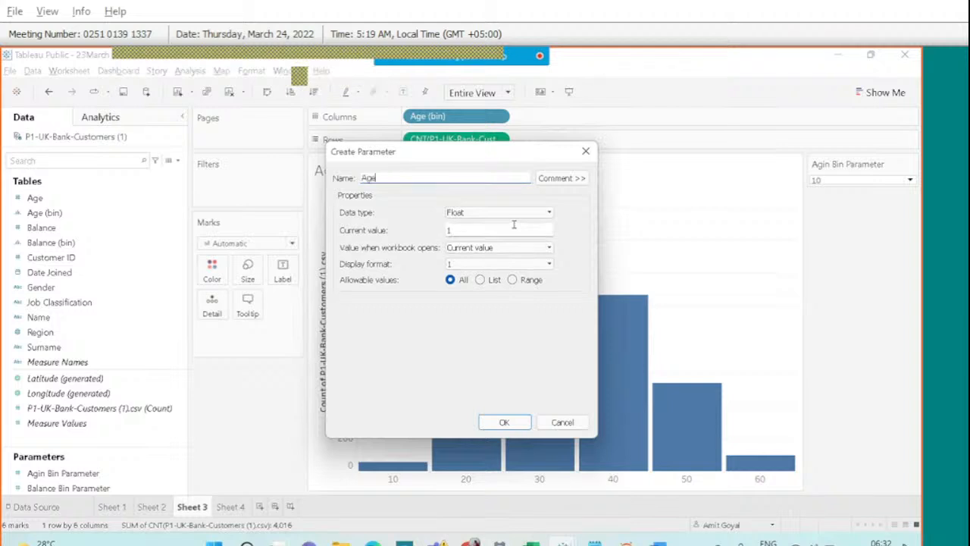
text( Bin Parameter)
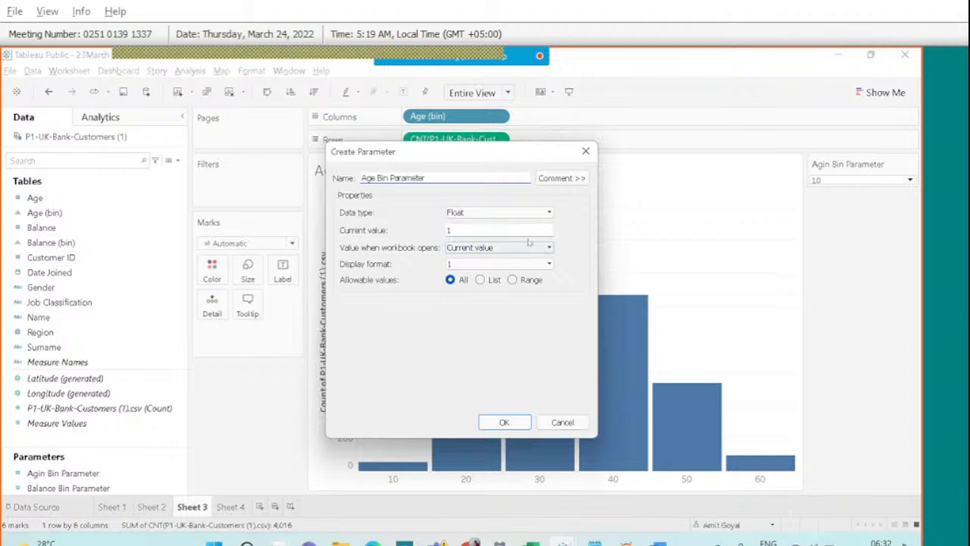
click(496, 212)
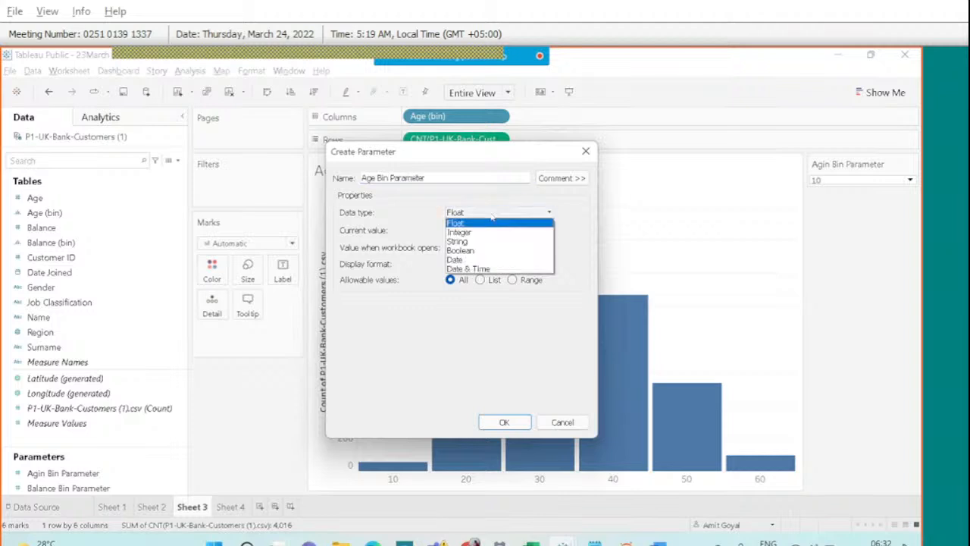
click(475, 232)
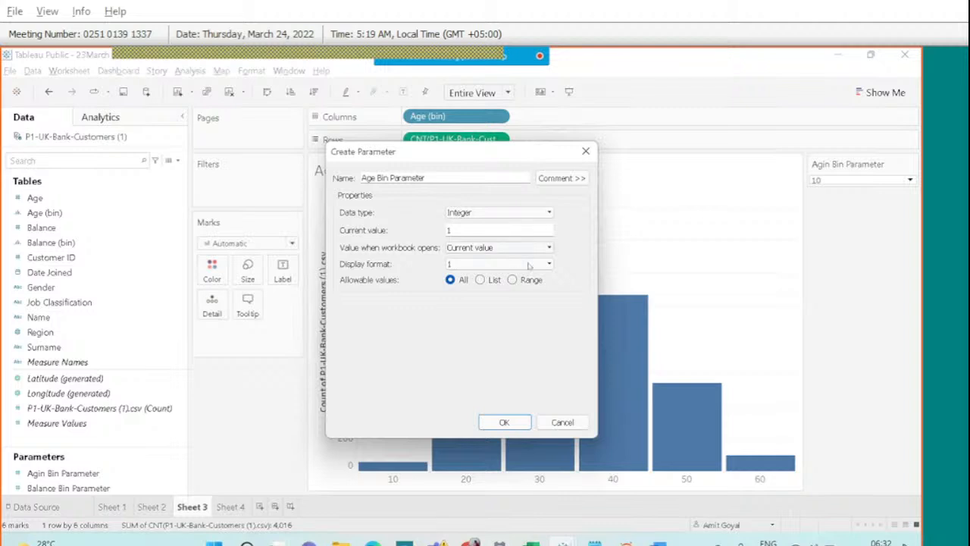
Restrict its allowable values to the list 5, 10 and 12.
click(479, 279)
click(384, 339)
text(5)
key(Return)
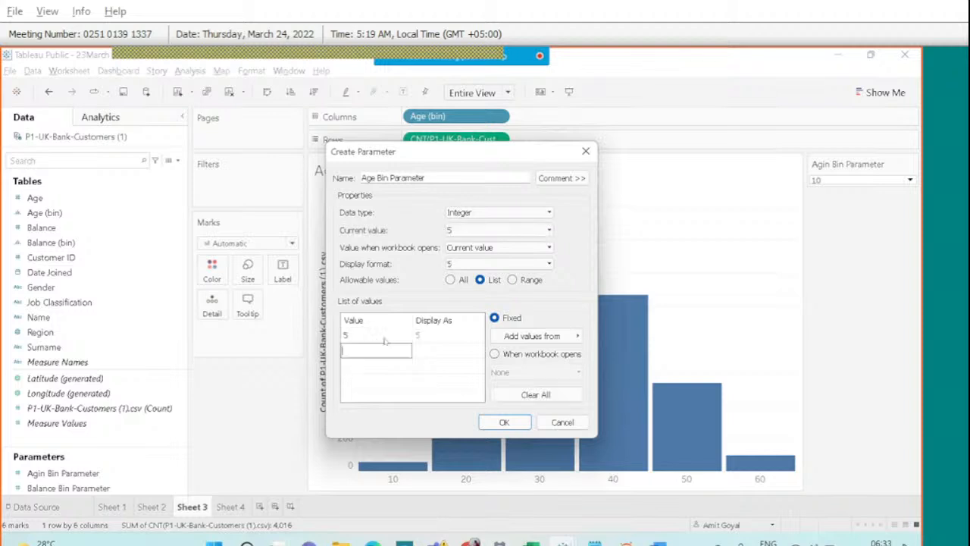
text(10)
key(Return)
text(12)
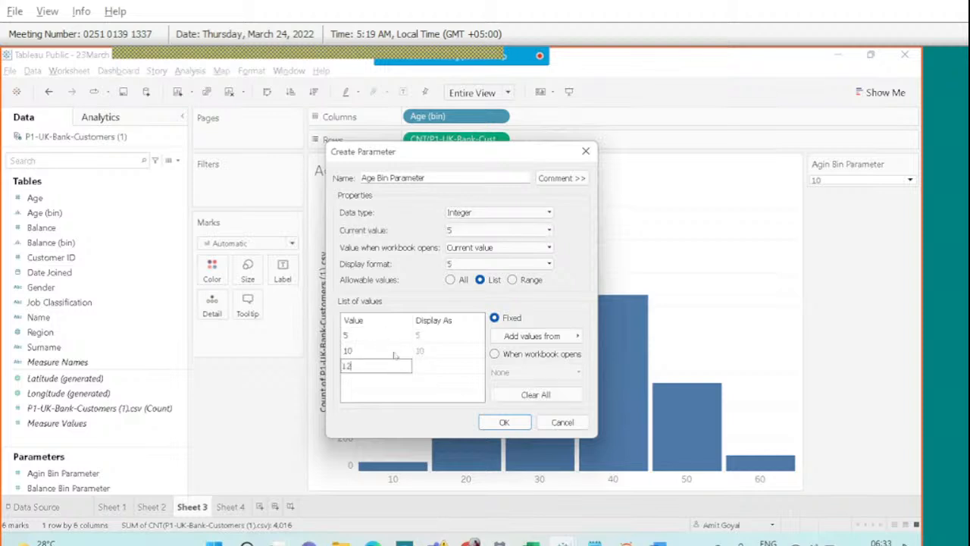
key(Return)
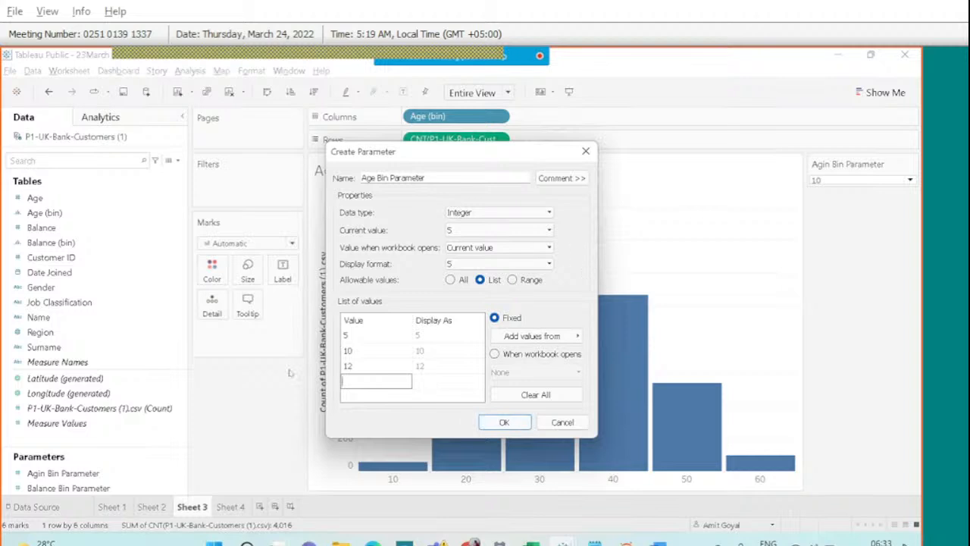
Confirm the Age Bin Parameter, then point out the bin parameters in the Parameters list.
click(559, 425)
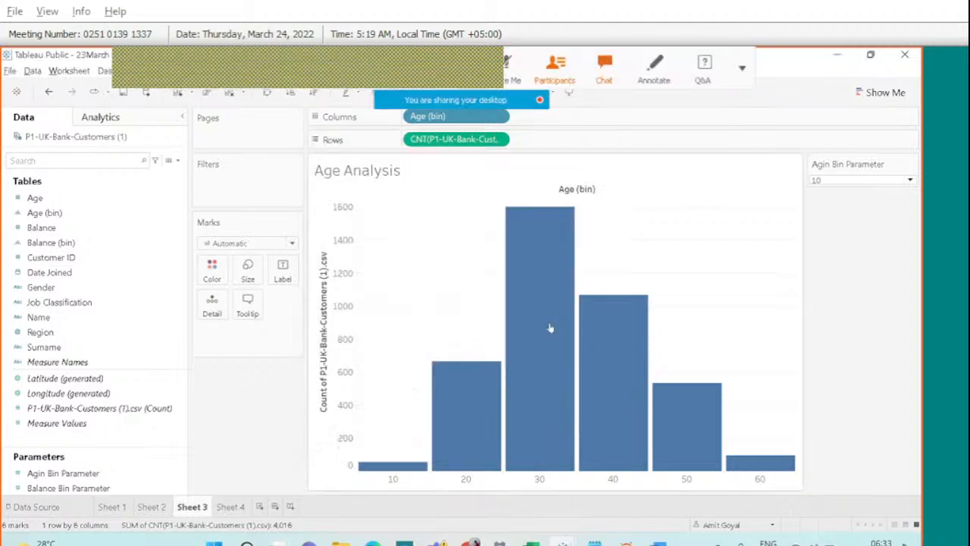
click(666, 76)
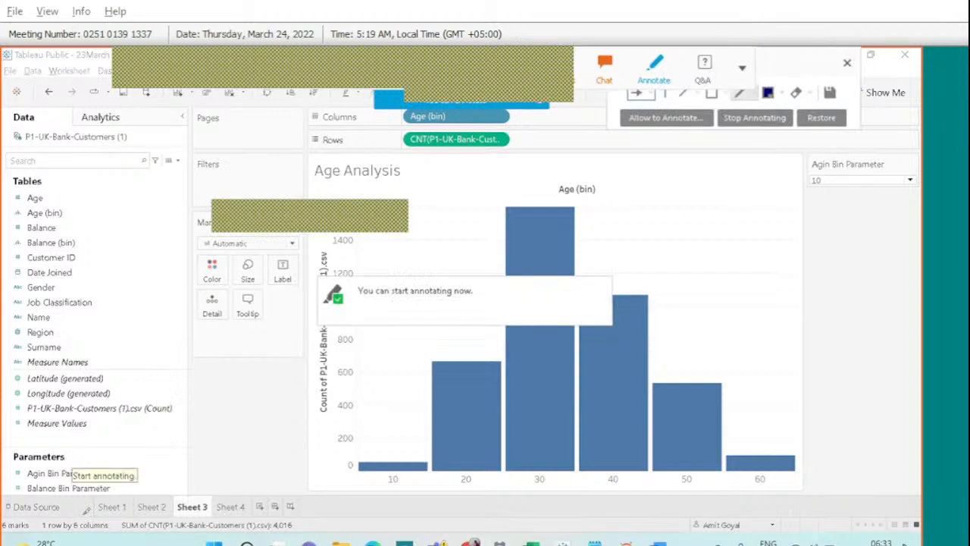
drag(67, 453, 59, 455)
mouse_move(151, 448)
mouse_down()
mouse_move(117, 479)
mouse_move(155, 465)
mouse_up()
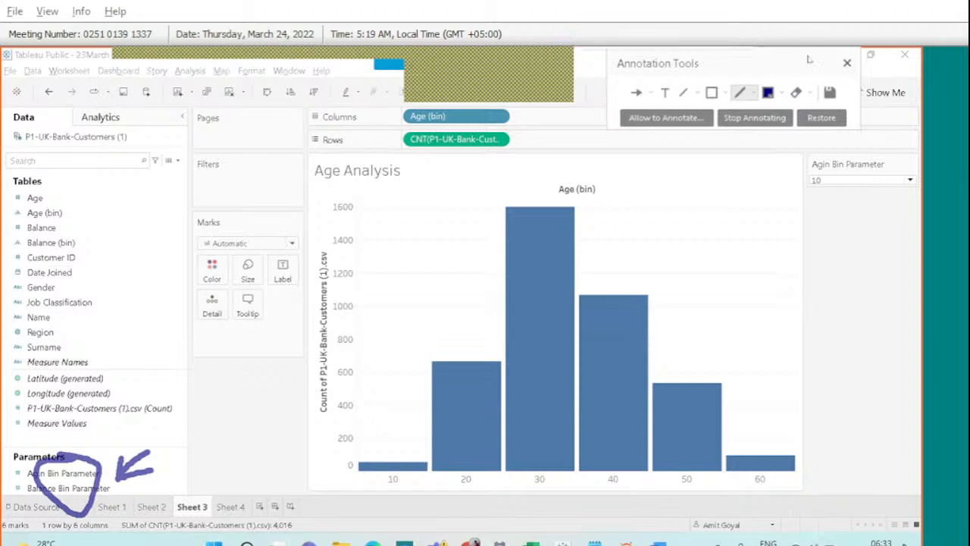
click(846, 63)
click(63, 473)
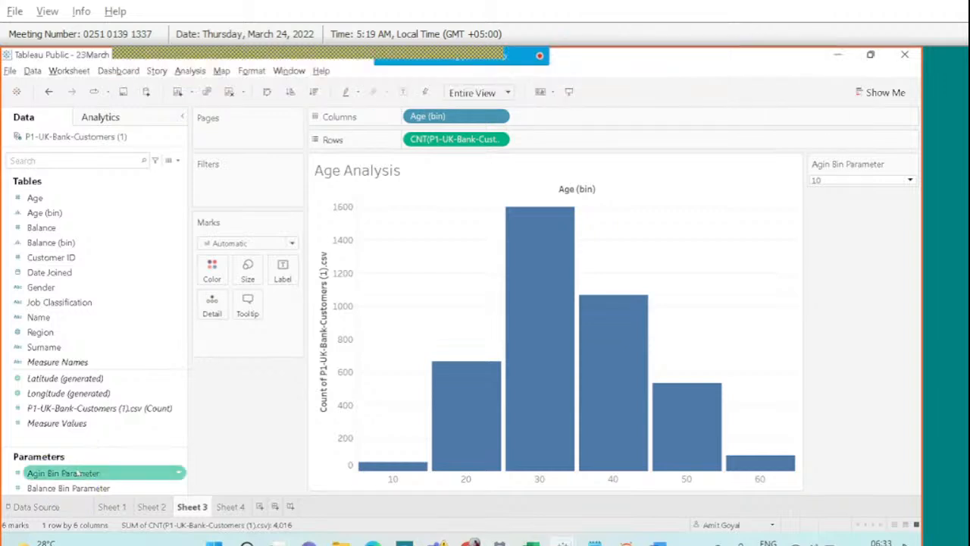
right_click(63, 473)
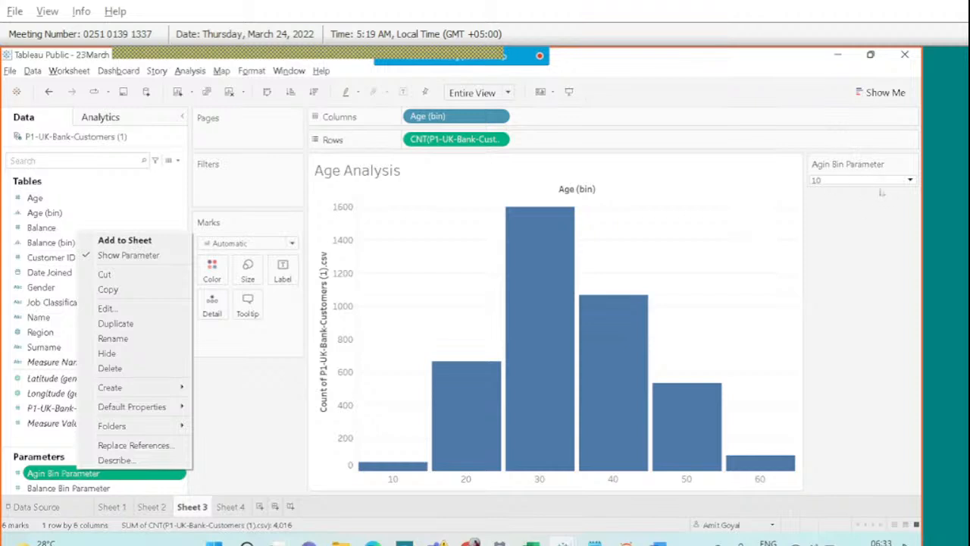
click(262, 432)
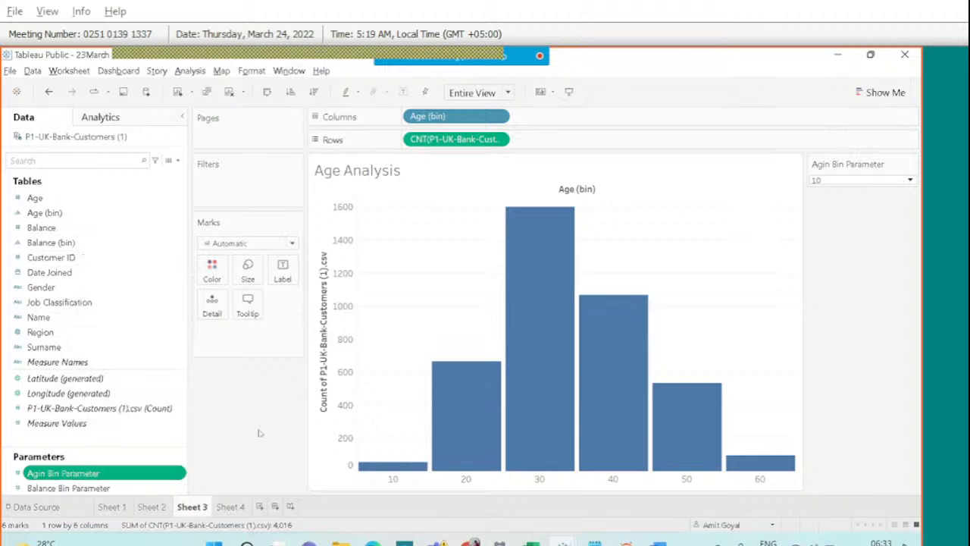
Review Age (bin)'s bin size settings and cancel without changes.
right_click(51, 213)
click(92, 293)
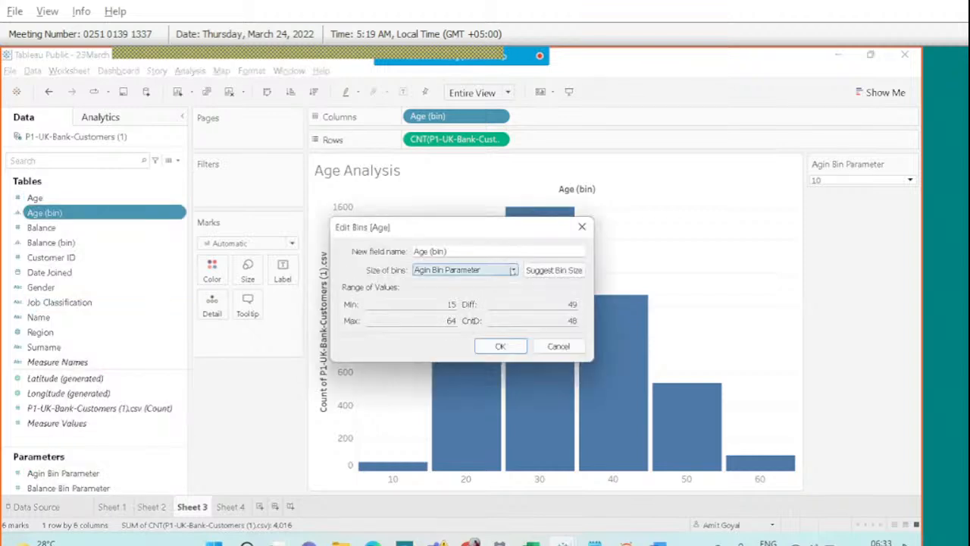
click(513, 270)
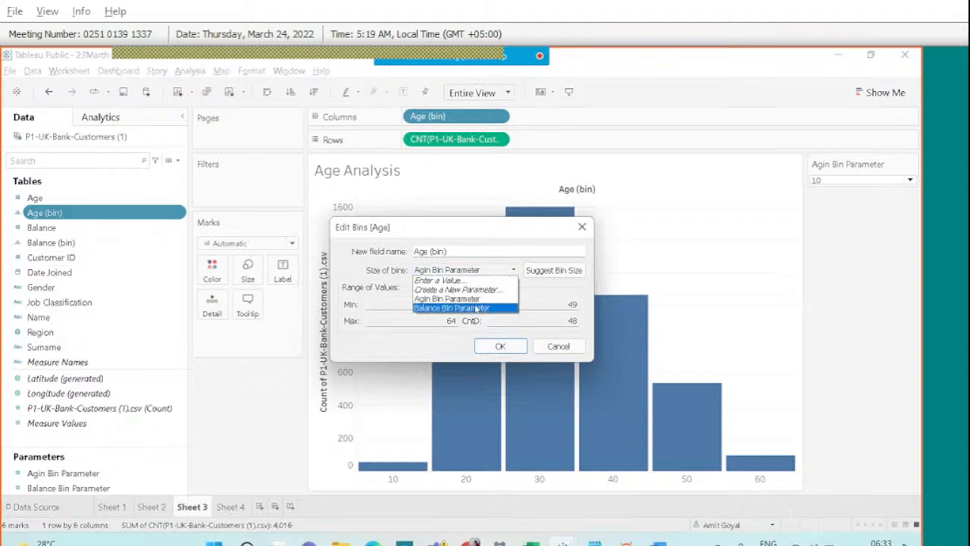
click(561, 350)
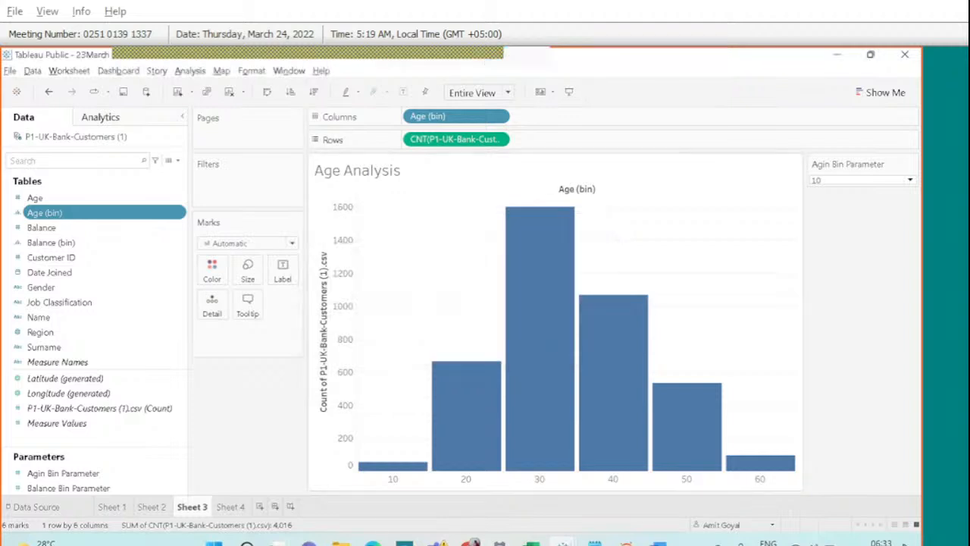
Check the meeting chat, then switch to Sheet 4's Balance Analysis histogram.
mouse_move(489, 52)
click(603, 69)
scroll(766, 282, down, 5)
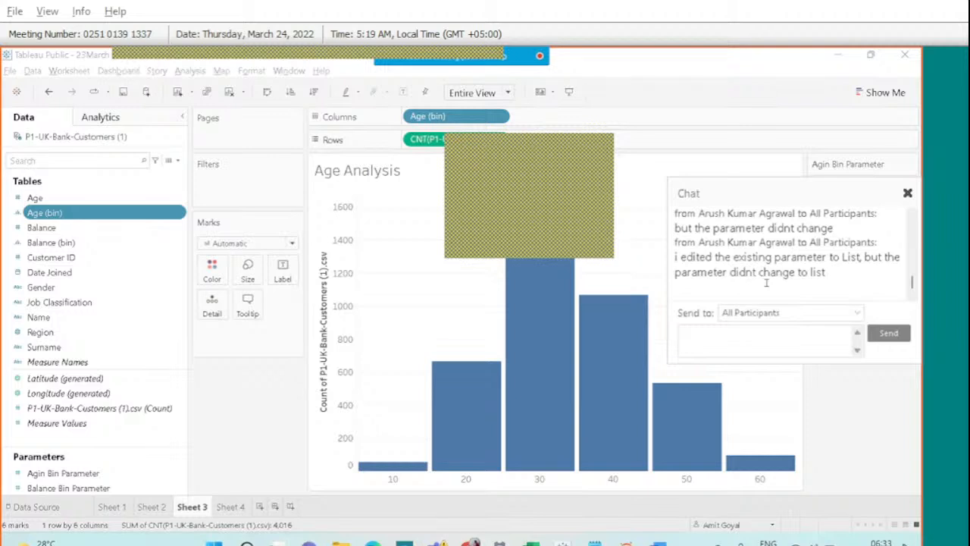
click(907, 192)
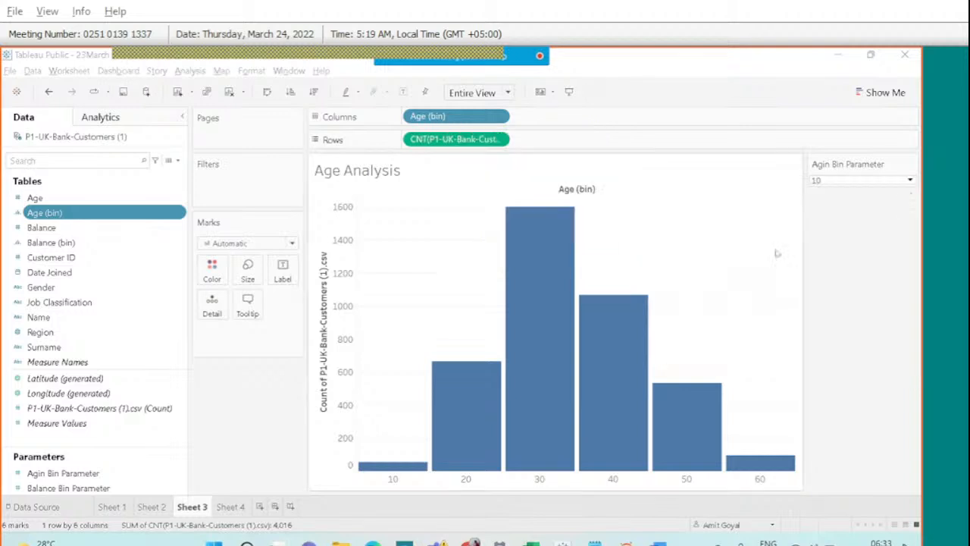
click(230, 507)
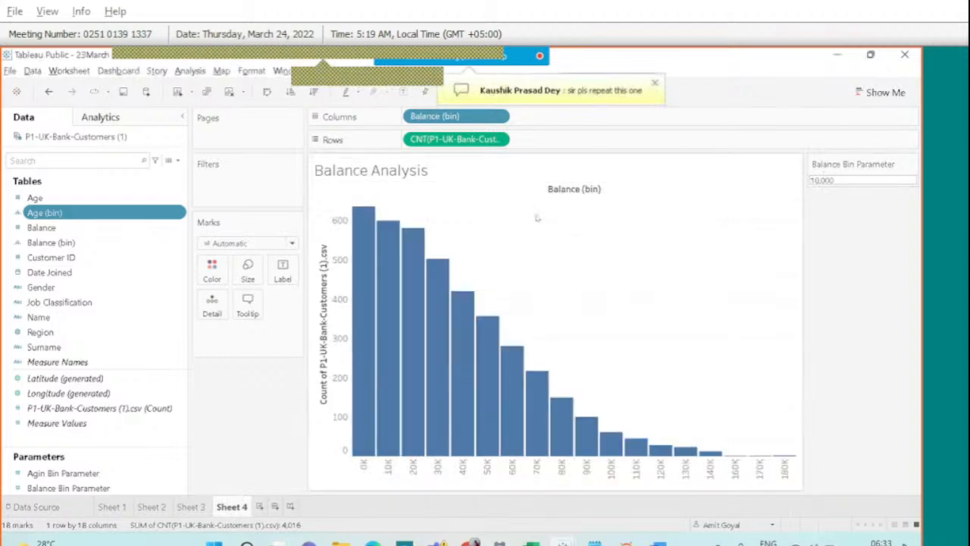
Open the Balance Bin Parameter's settings, try a List of values, and cancel.
click(110, 488)
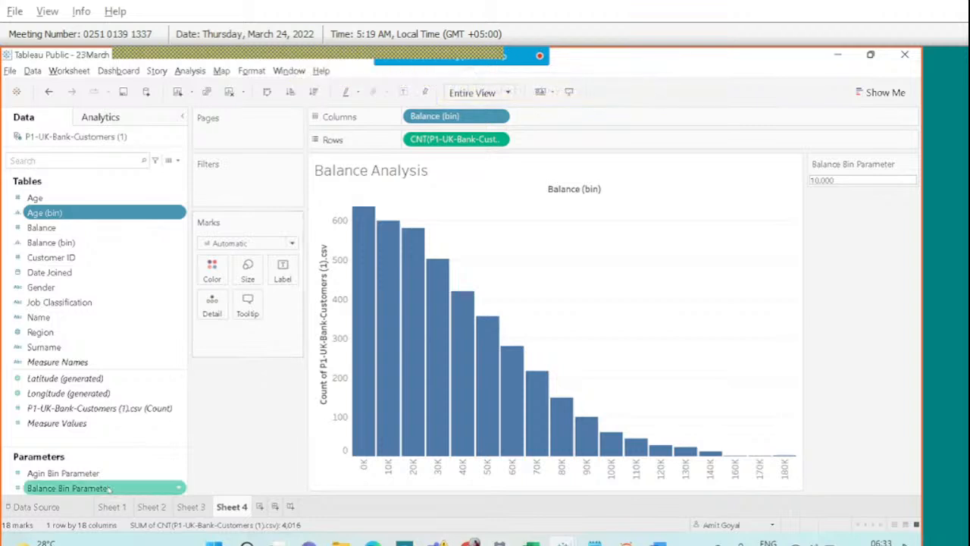
right_click(109, 488)
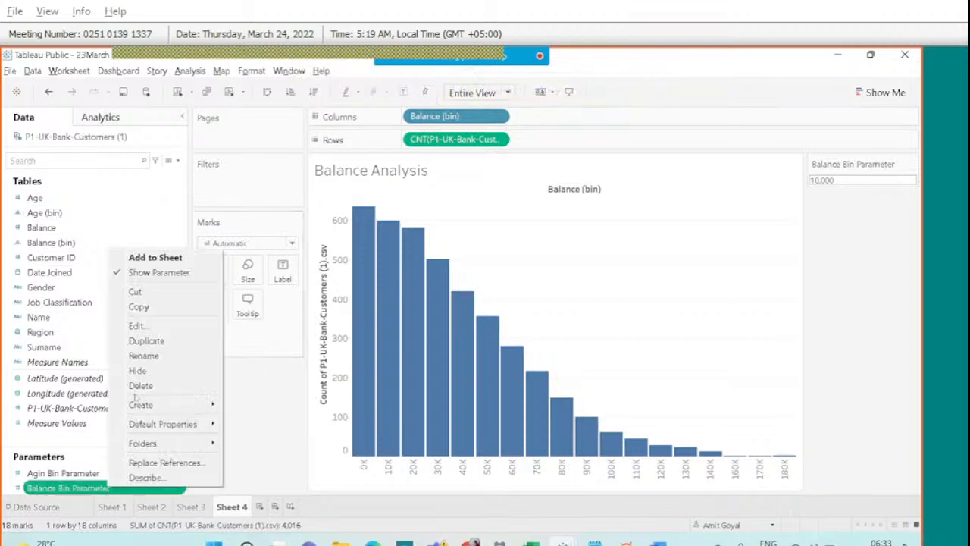
click(141, 327)
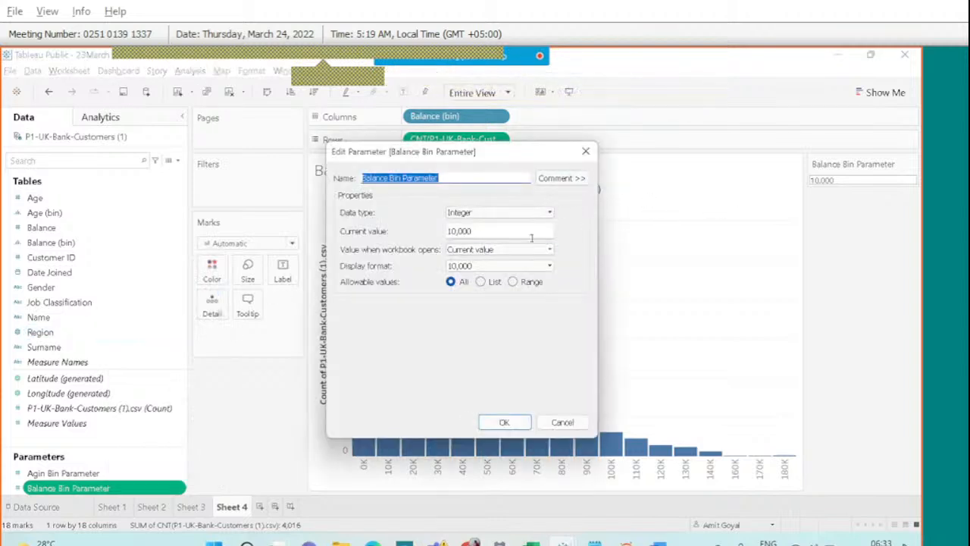
click(480, 281)
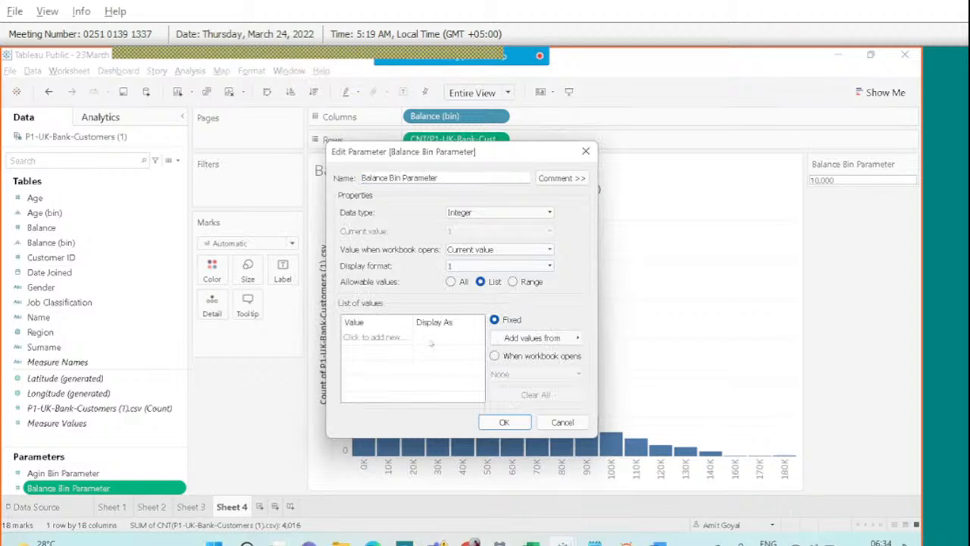
key(Escape)
Inspect the Balance Bin Parameter card at 10,000, then return to Sheet 3.
drag(852, 180, 812, 179)
click(813, 179)
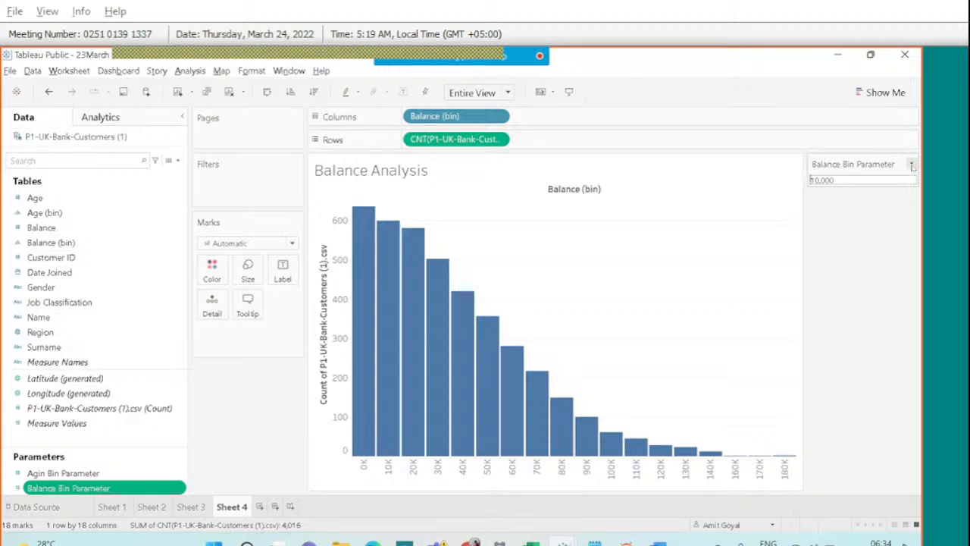
click(912, 165)
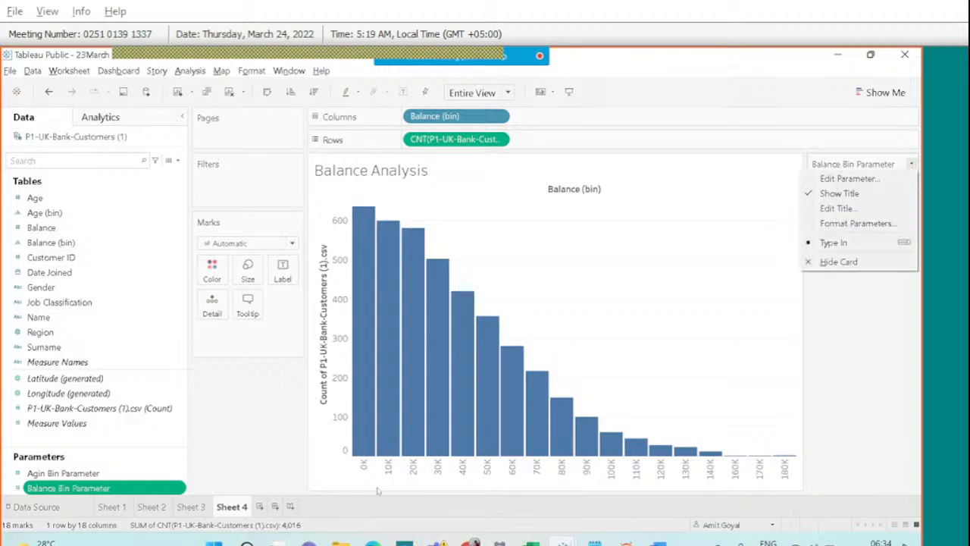
click(870, 331)
click(192, 506)
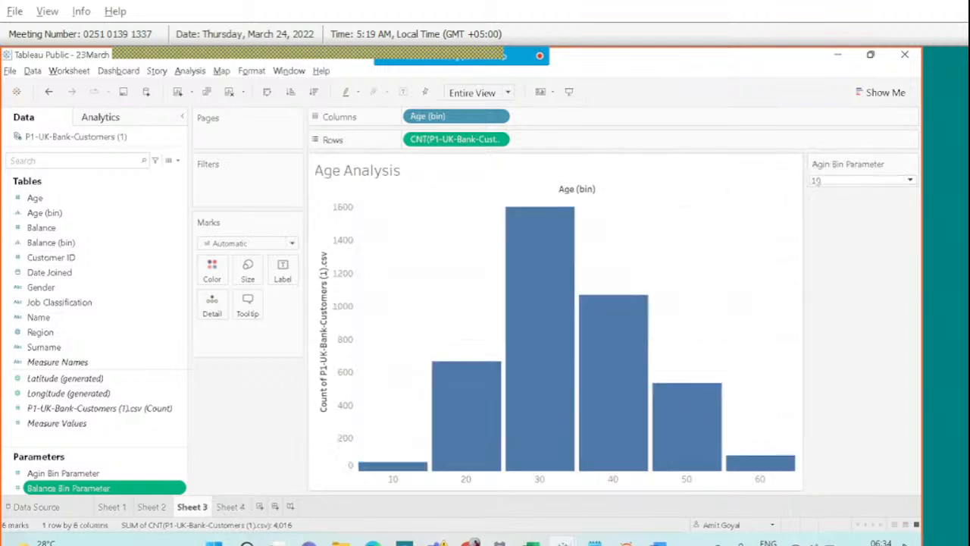
click(911, 165)
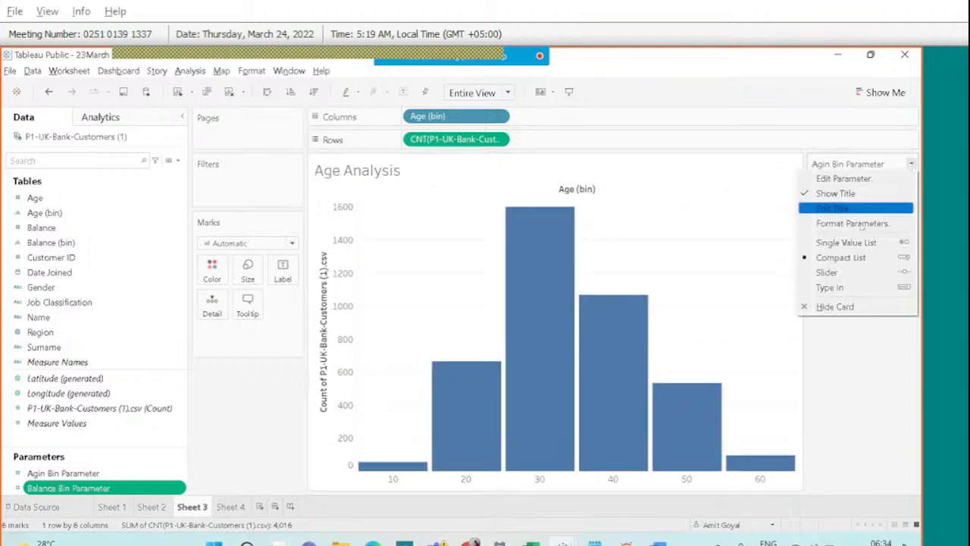
click(854, 244)
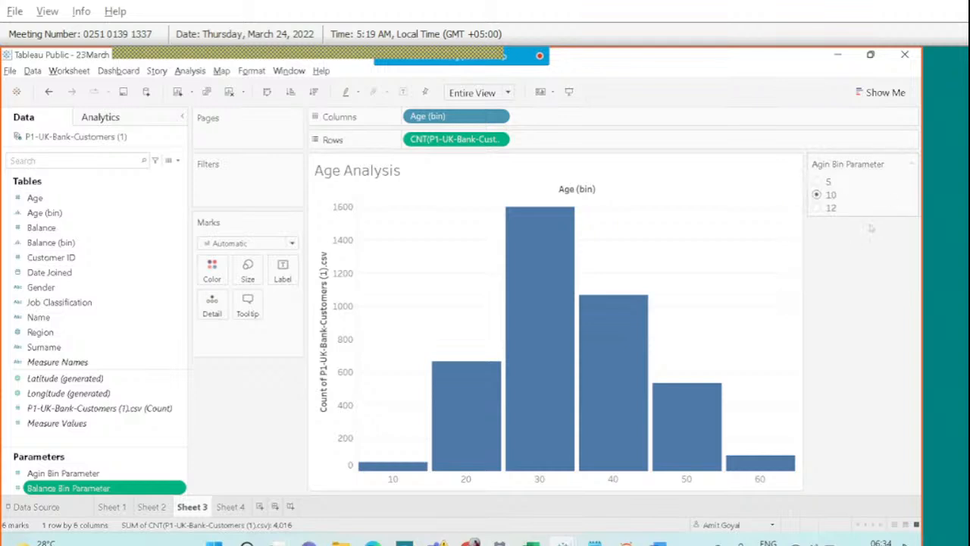
click(910, 164)
click(845, 288)
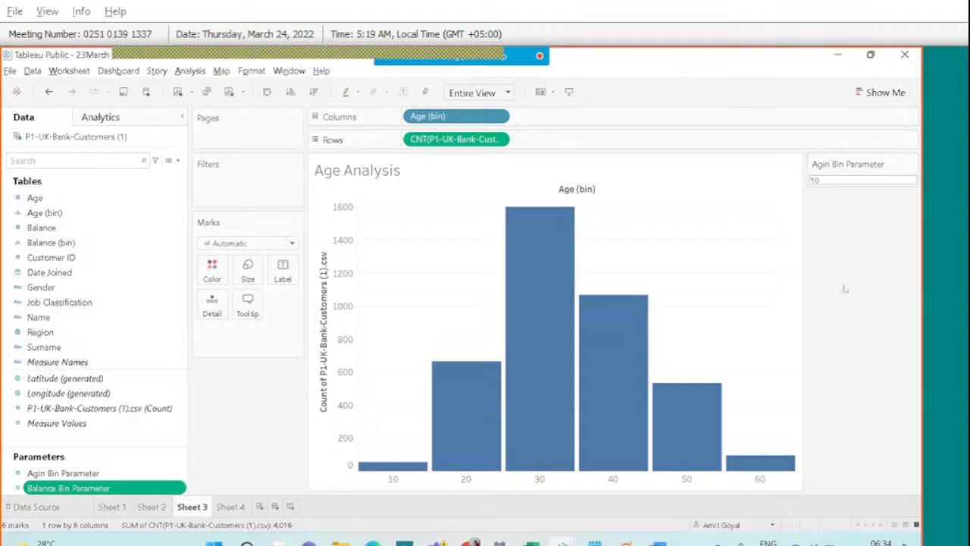
click(911, 163)
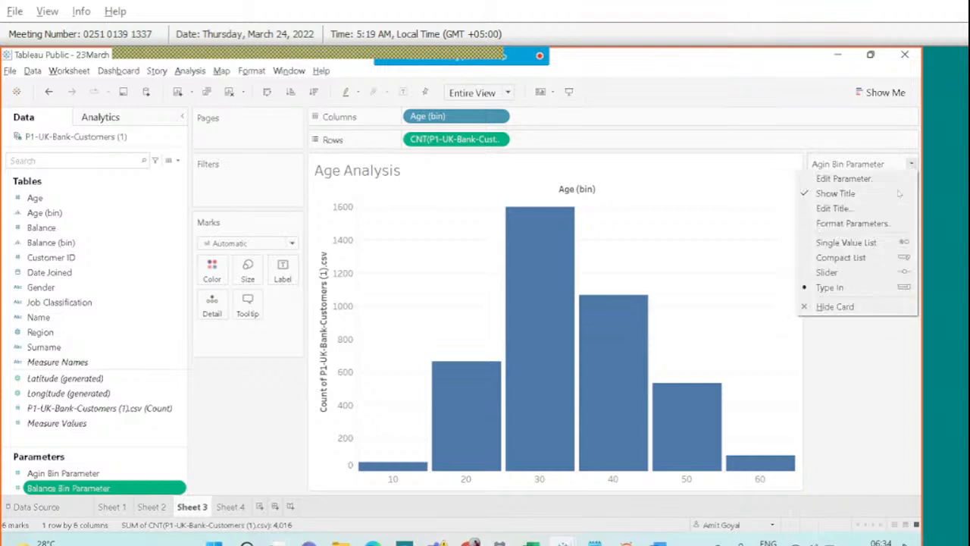
click(858, 258)
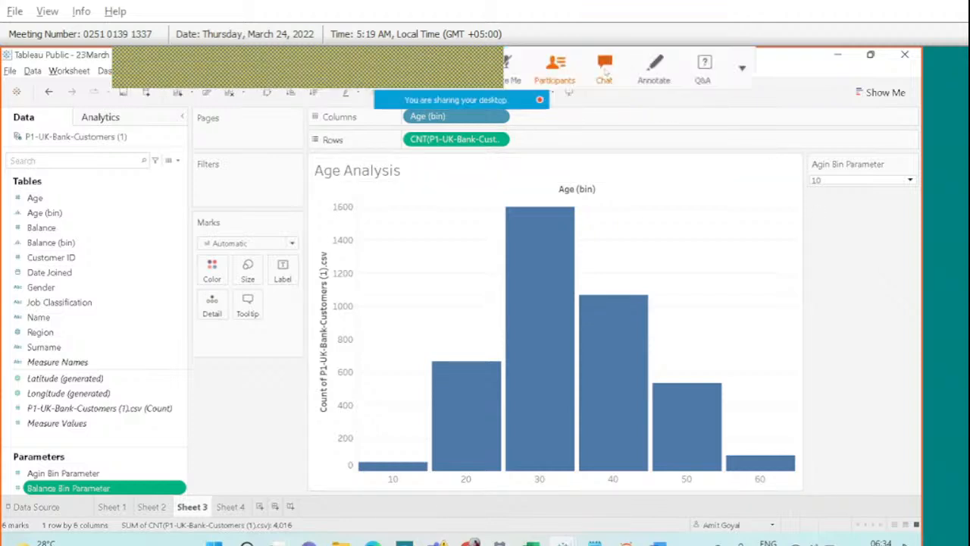
click(604, 70)
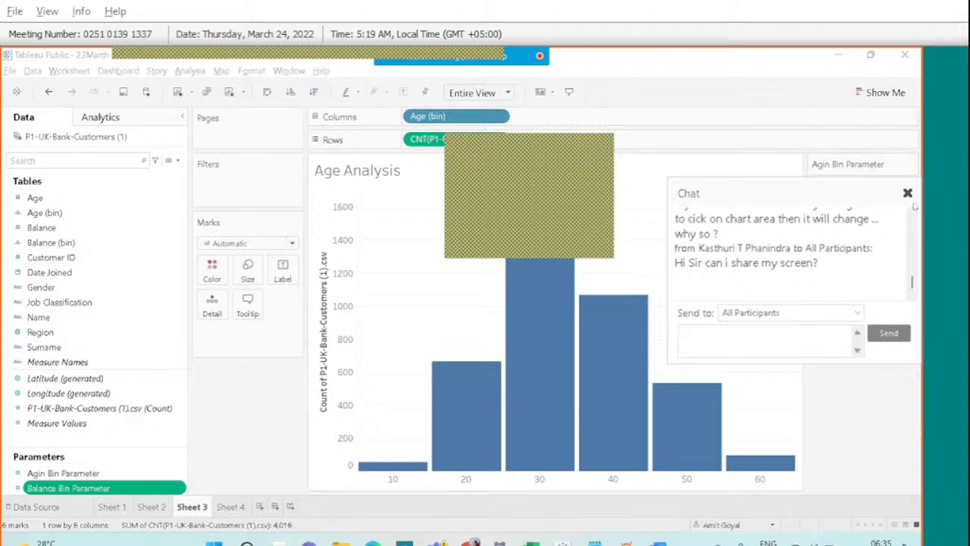
Close the Webex chat, narrow the Data pane to widen the histogram, and open the Worksheet menu.
click(907, 192)
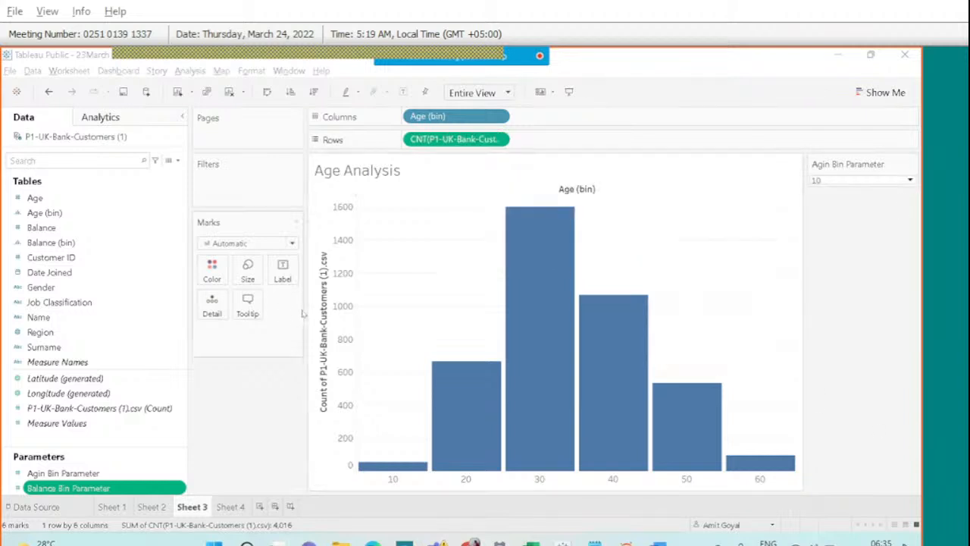
drag(192, 311, 178, 311)
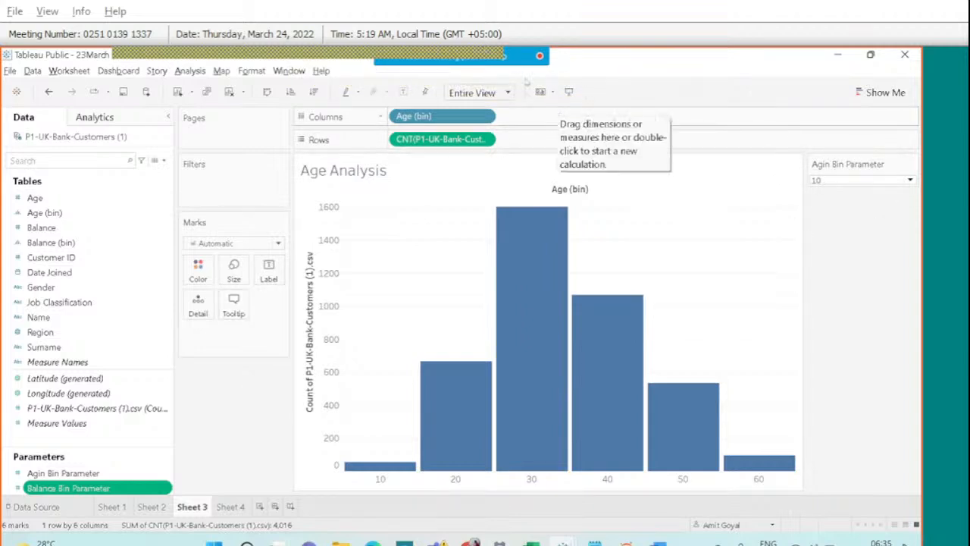
mouse_move(451, 59)
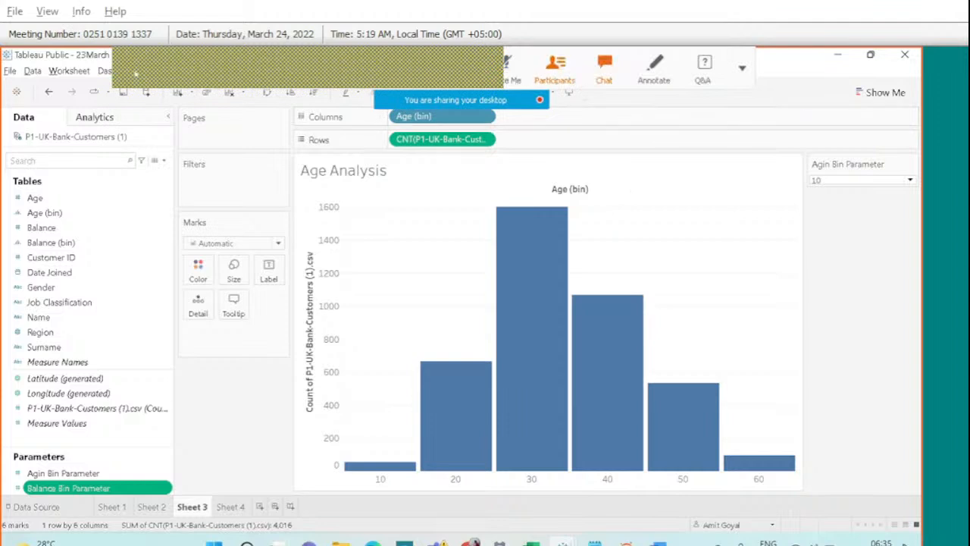
click(69, 71)
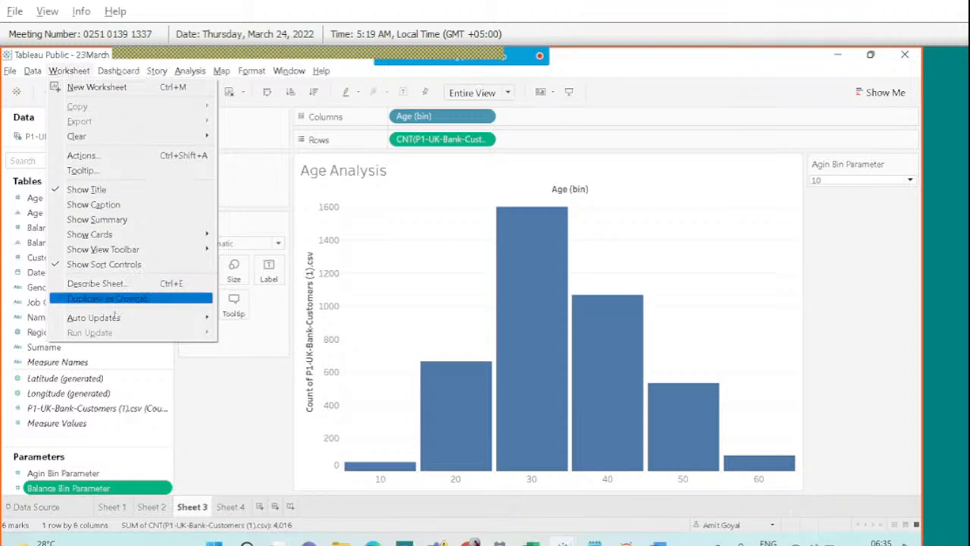
Check that worksheet and filter auto-updates are both ticked, then close the Worksheet menu.
mouse_move(117, 318)
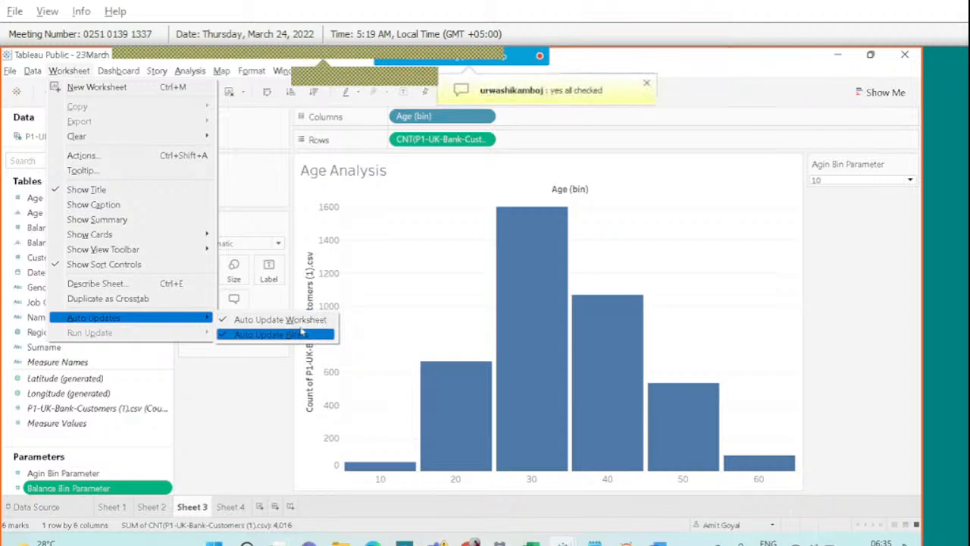
click(278, 380)
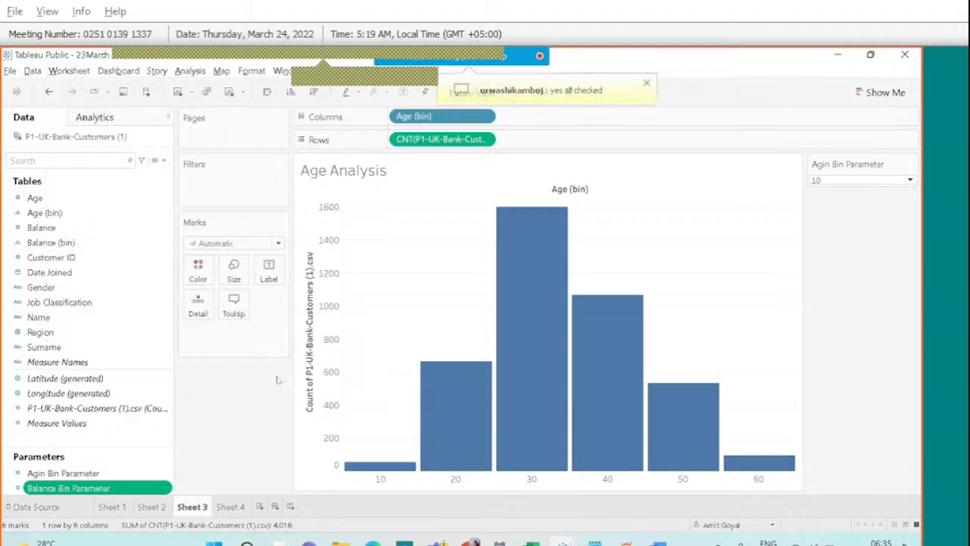
Open the Webex participants list and scroll through the attendees.
mouse_move(470, 59)
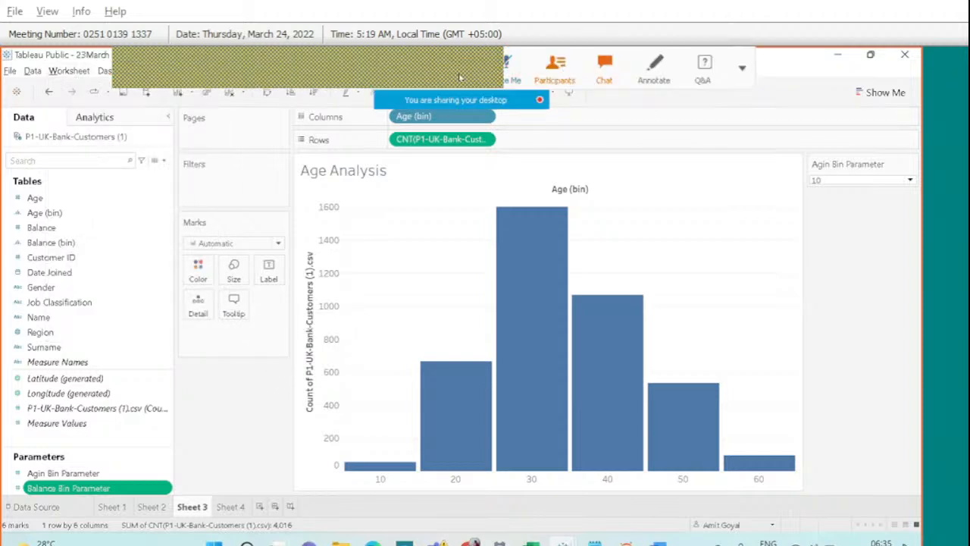
click(546, 70)
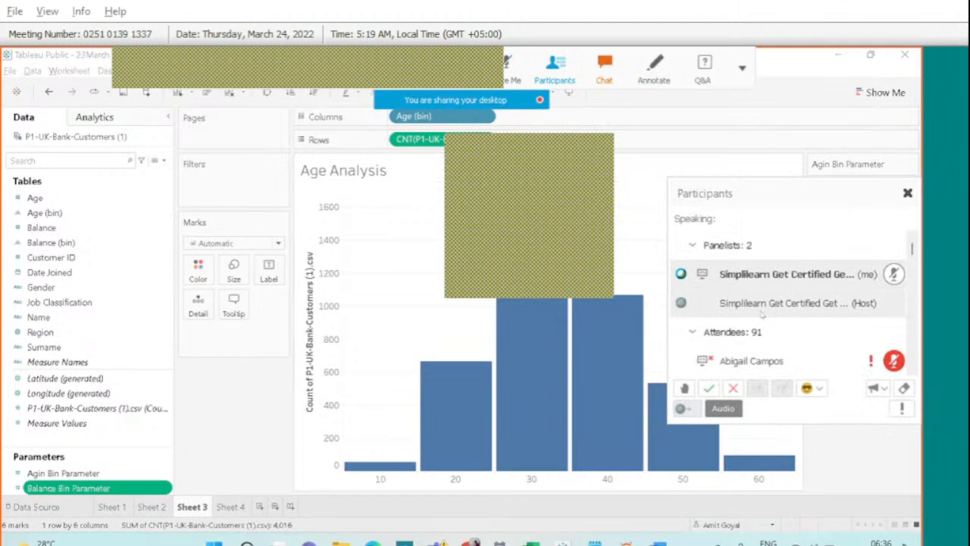
scroll(762, 317, down, 1)
scroll(761, 317, down, 10)
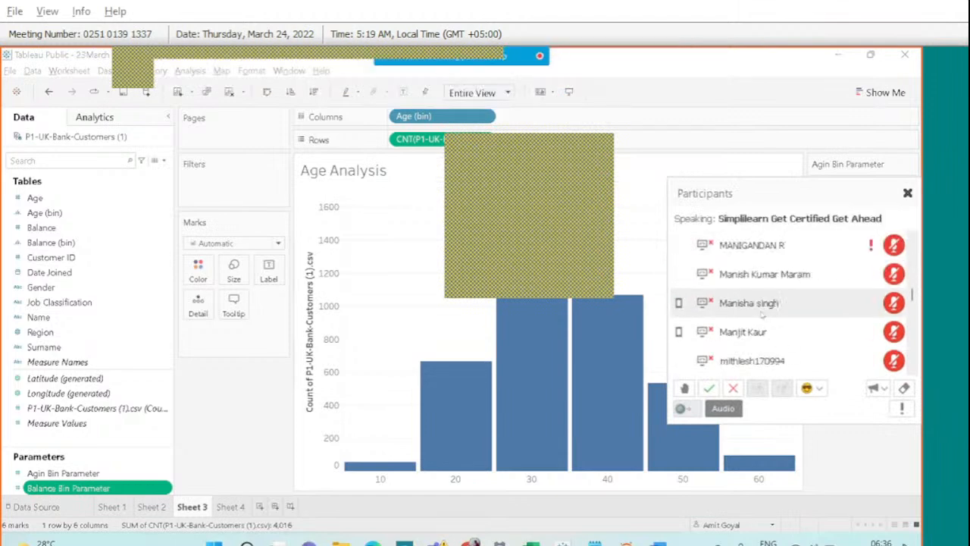
scroll(762, 313, down, 5)
scroll(761, 314, down, 4)
scroll(761, 313, down, 8)
scroll(761, 313, down, 5)
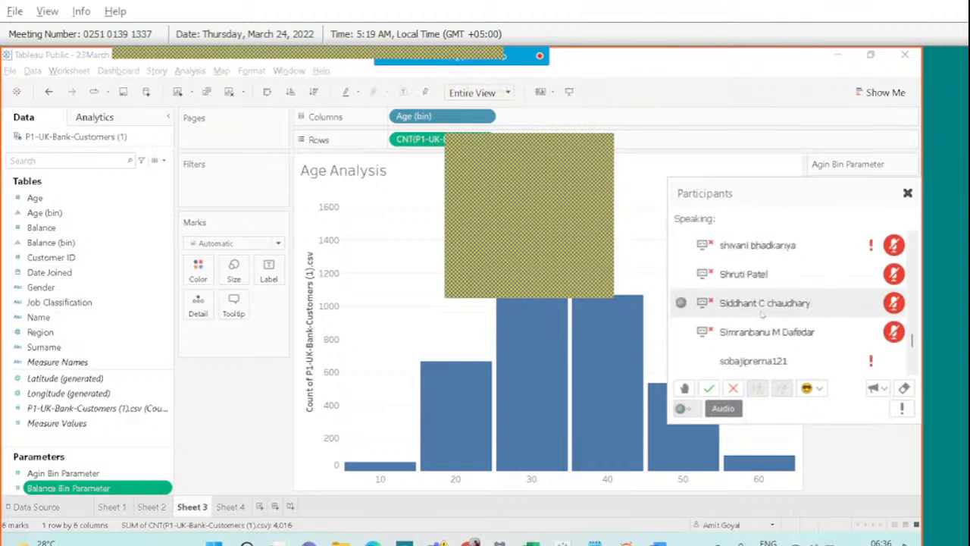
scroll(762, 314, down, 3)
scroll(822, 326, down, 1)
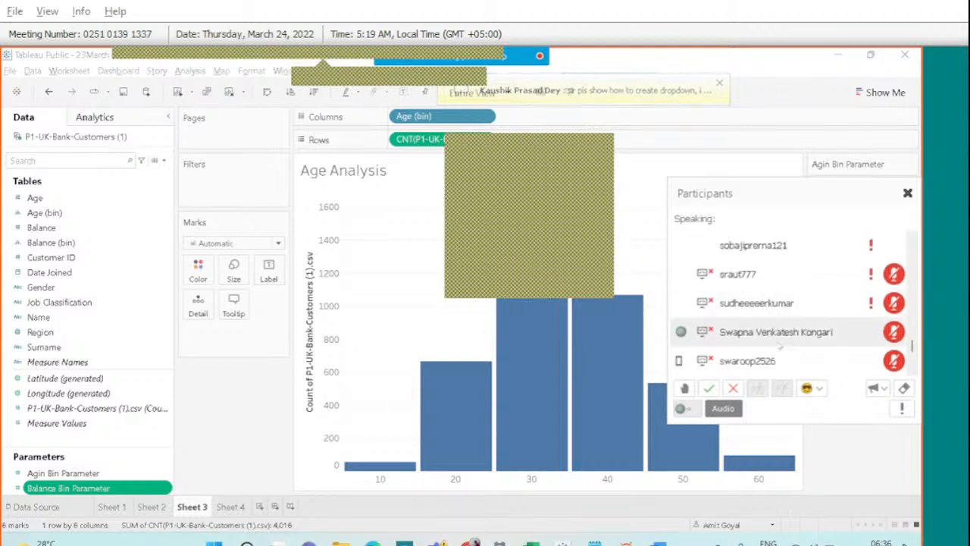
scroll(780, 346, down, 1)
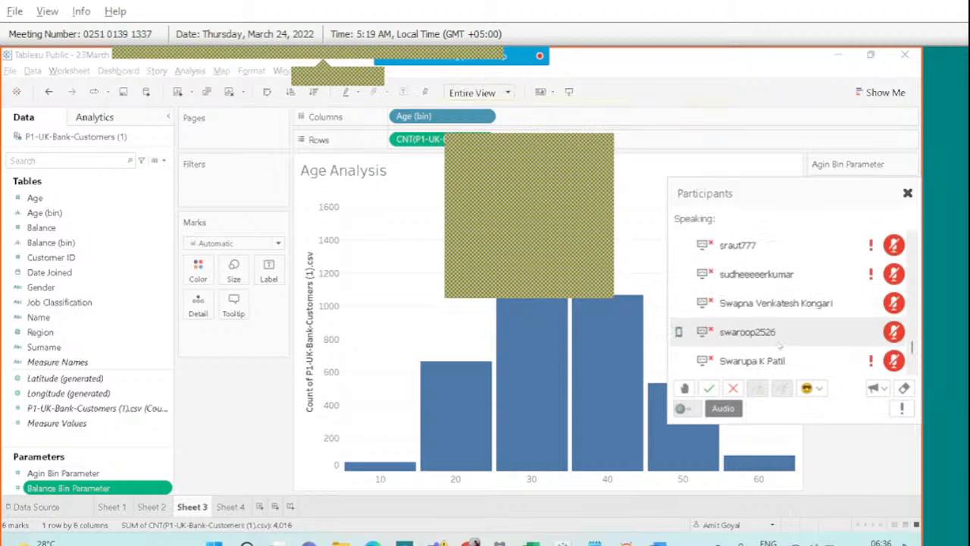
scroll(779, 344, up, 1)
scroll(779, 345, up, 3)
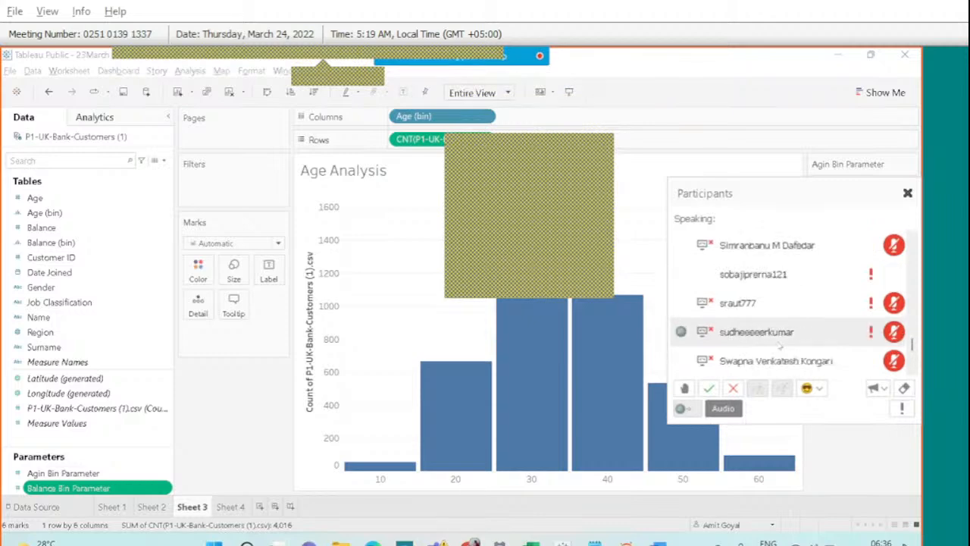
scroll(780, 345, down, 6)
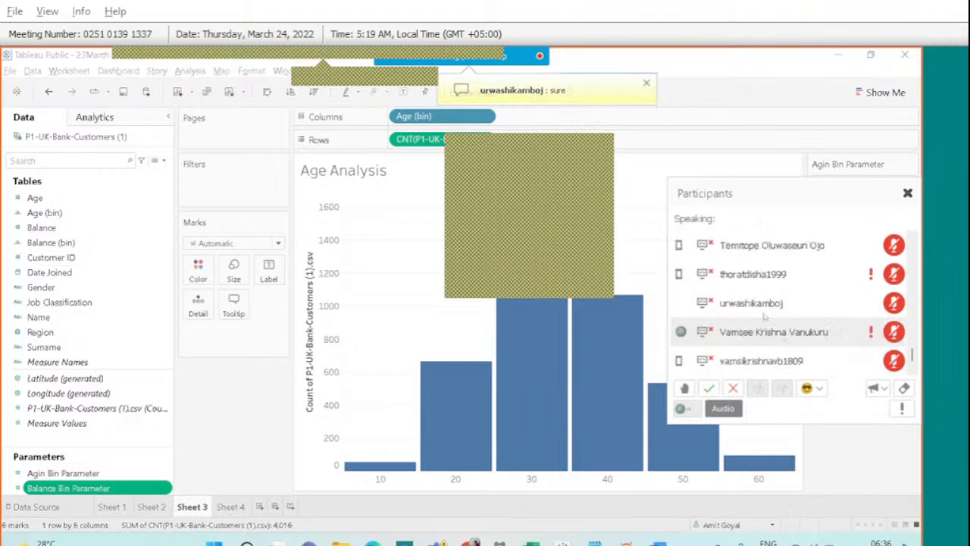
Change an attendee's role to Presenter and confirm the handover.
right_click(784, 303)
mouse_move(784, 321)
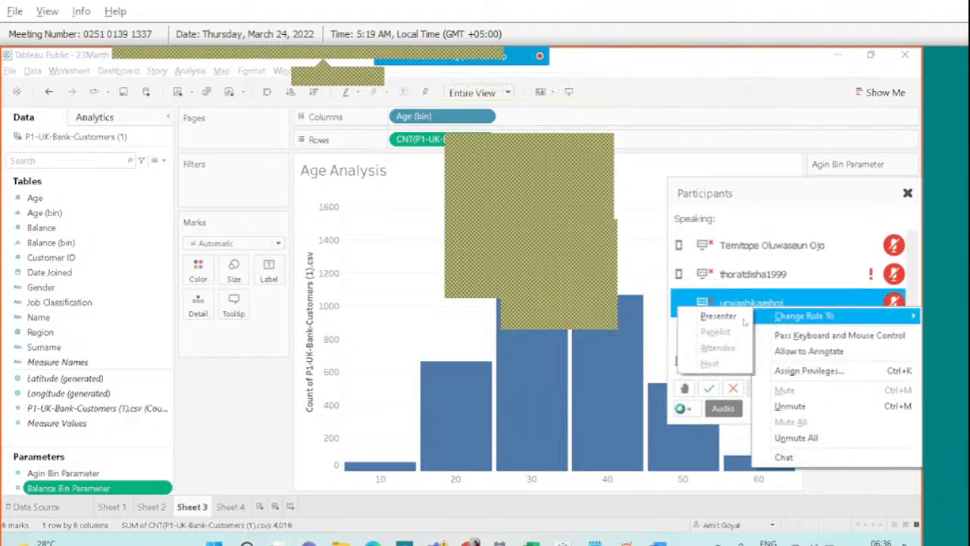
click(717, 316)
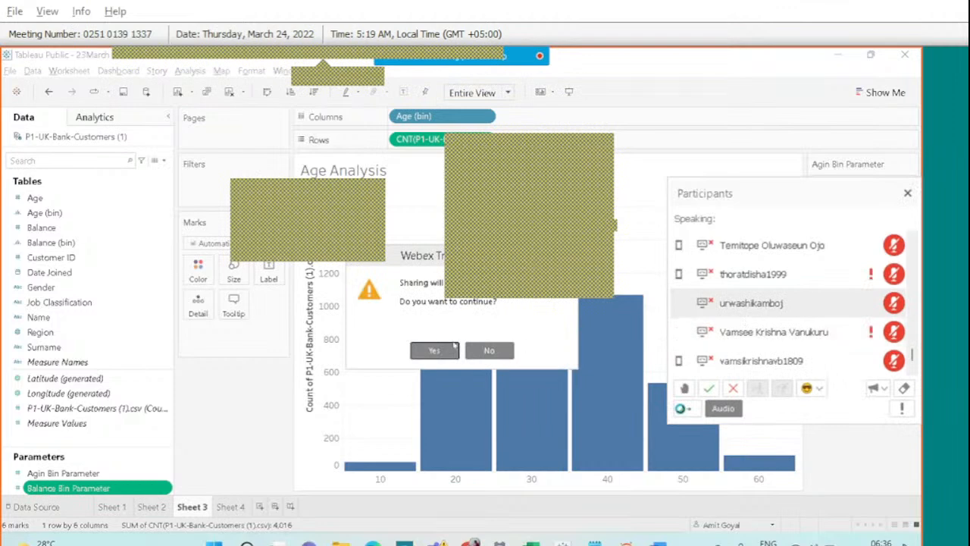
click(447, 348)
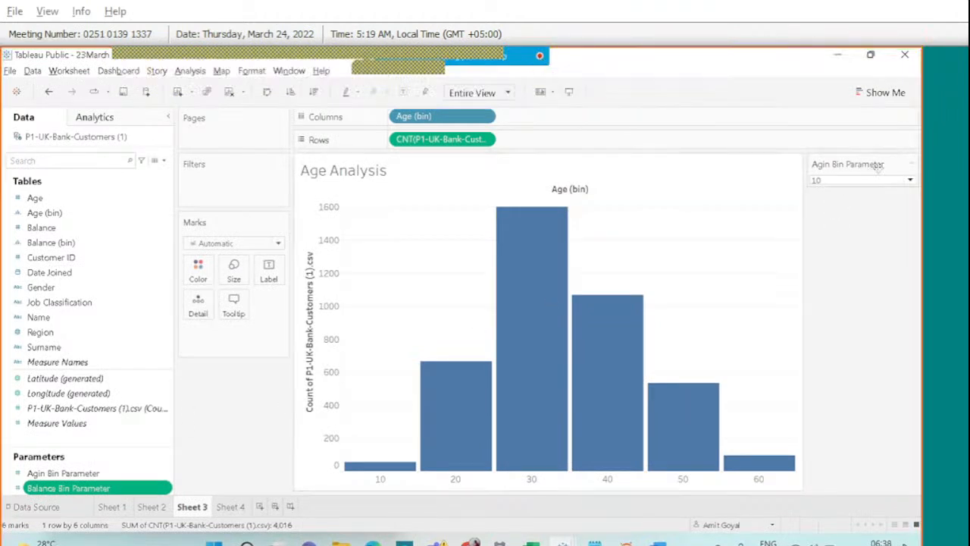
Look over the Agin Bin and Balance Bin parameter options, closing both unchanged.
click(911, 165)
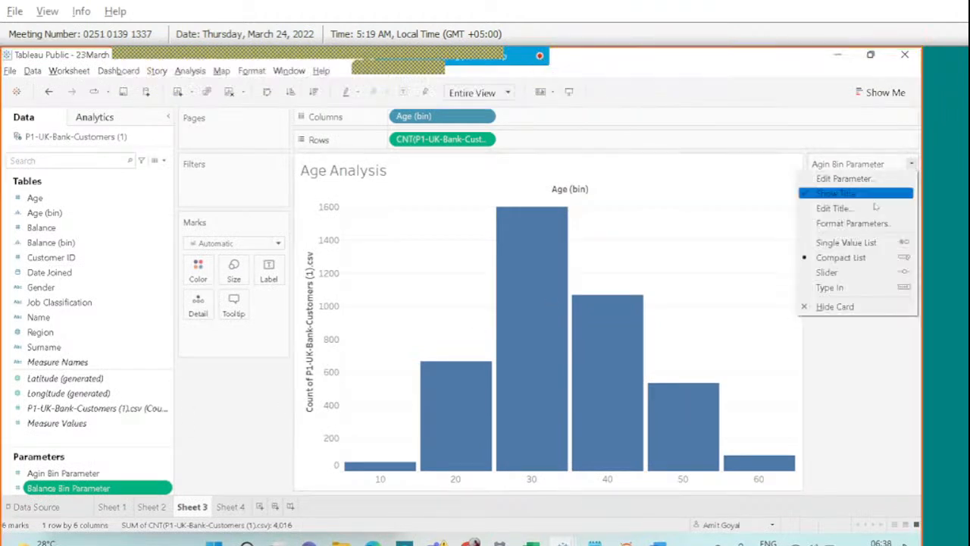
click(864, 335)
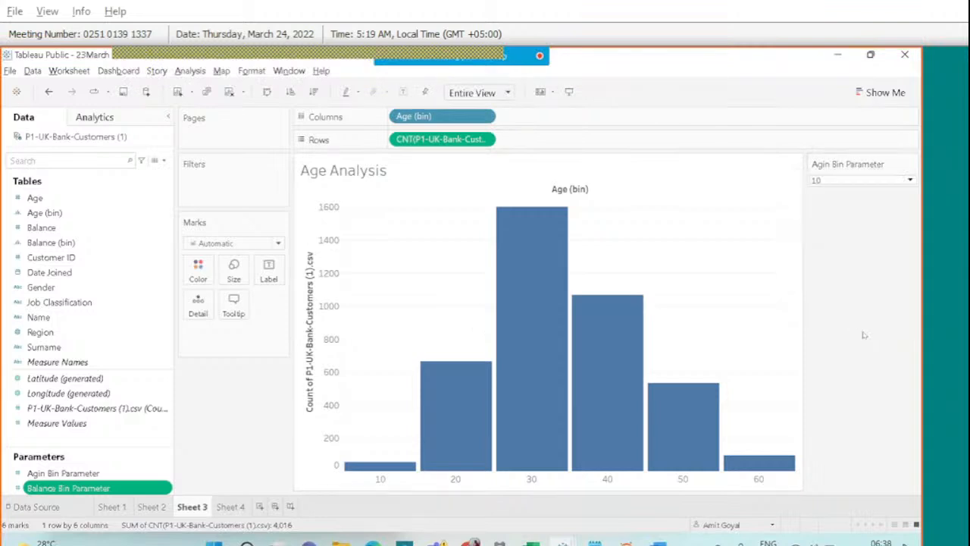
right_click(84, 490)
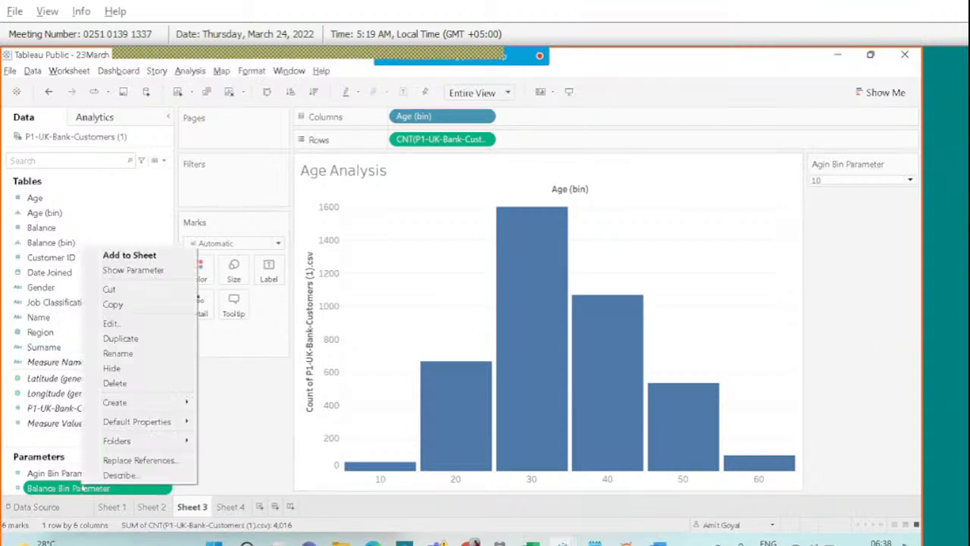
click(130, 325)
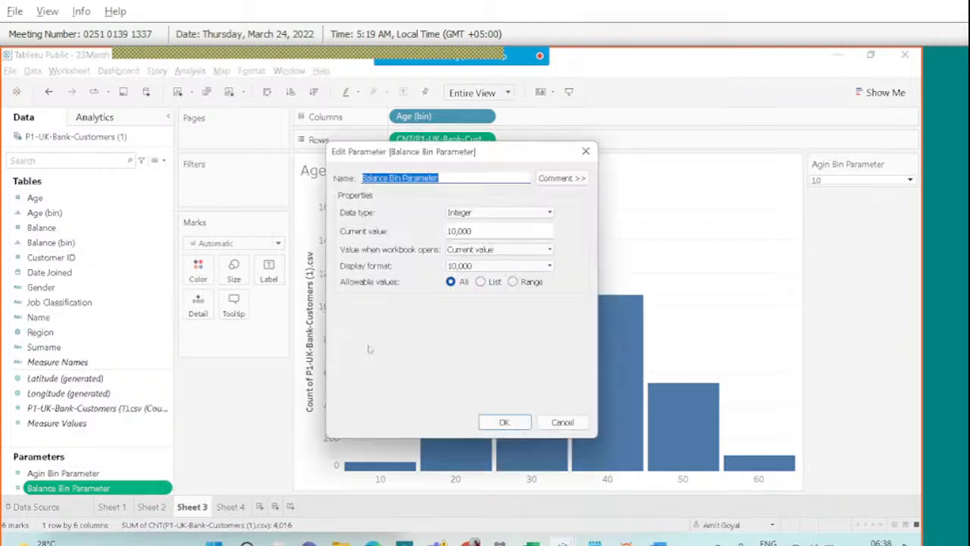
key(Escape)
Set Agin Bin Parameter's allowable values to a Range with minimum 1 and maximum 15.
right_click(68, 474)
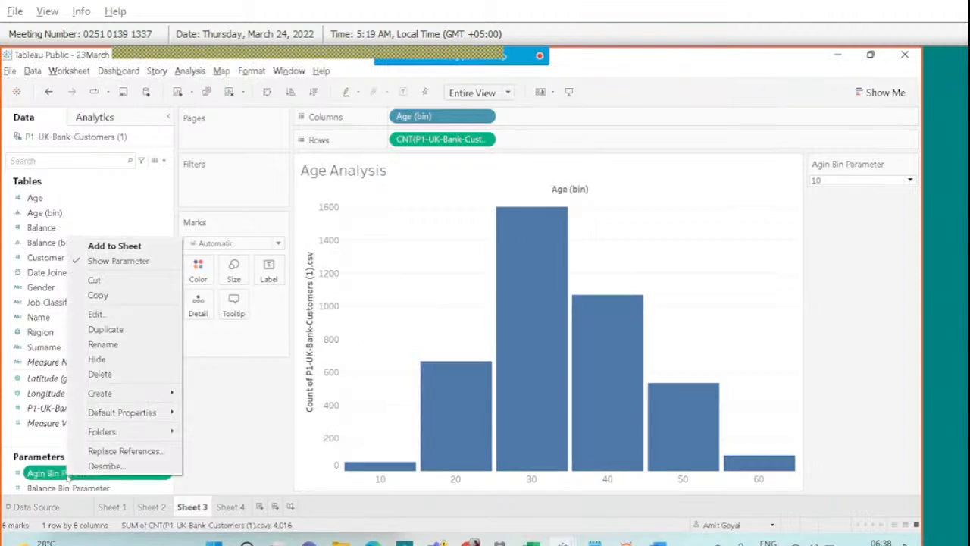
click(97, 314)
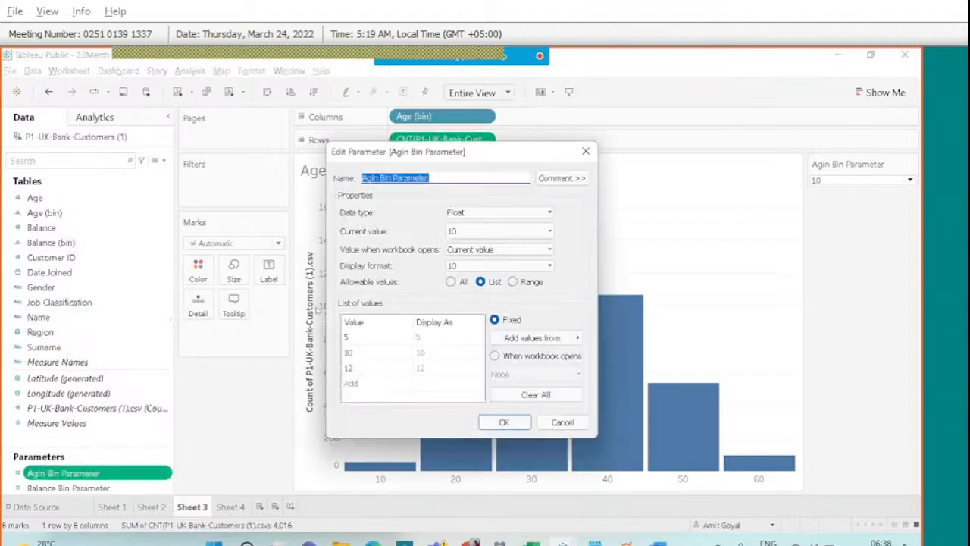
click(451, 282)
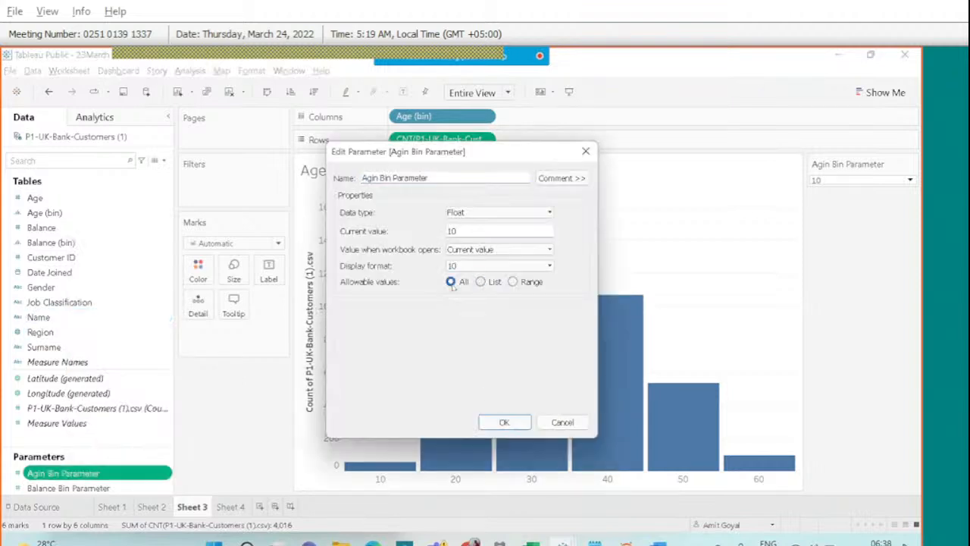
click(480, 281)
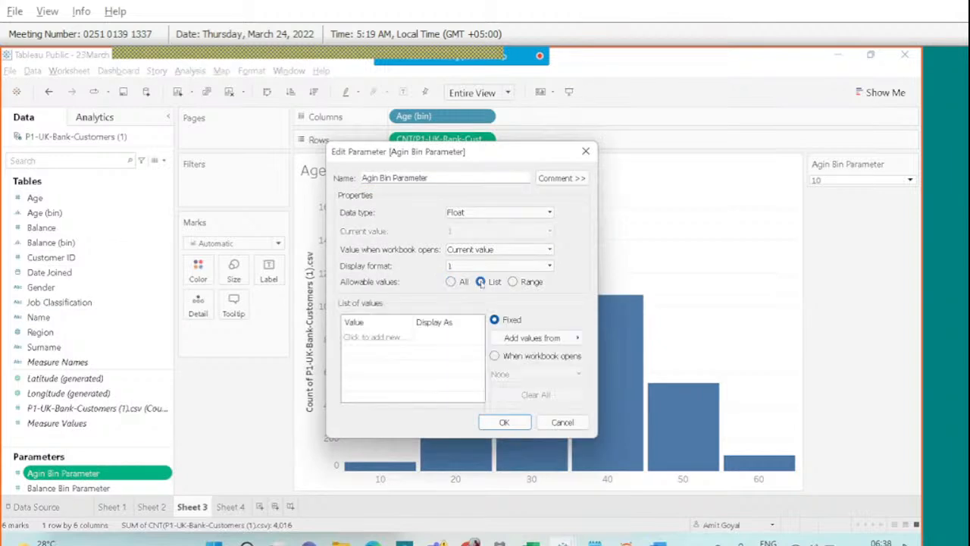
click(513, 282)
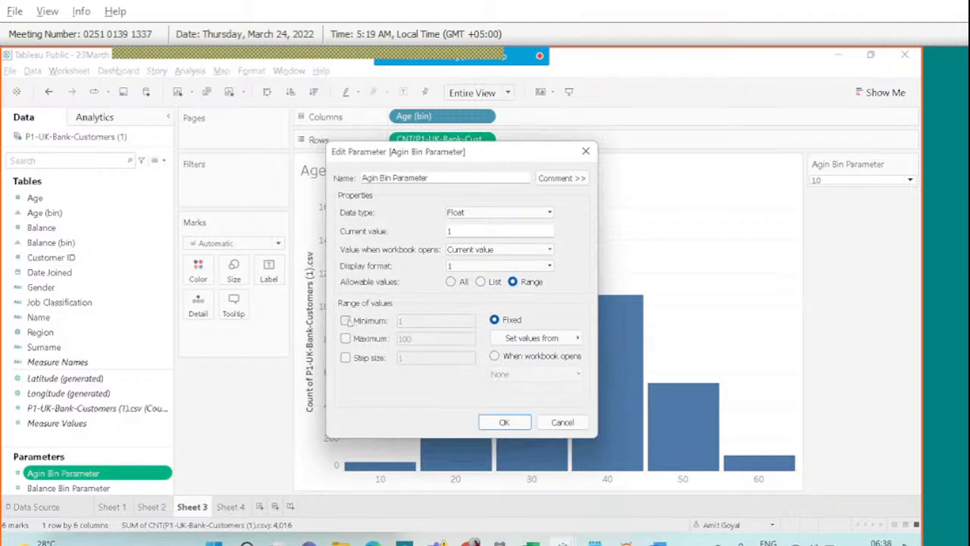
click(346, 320)
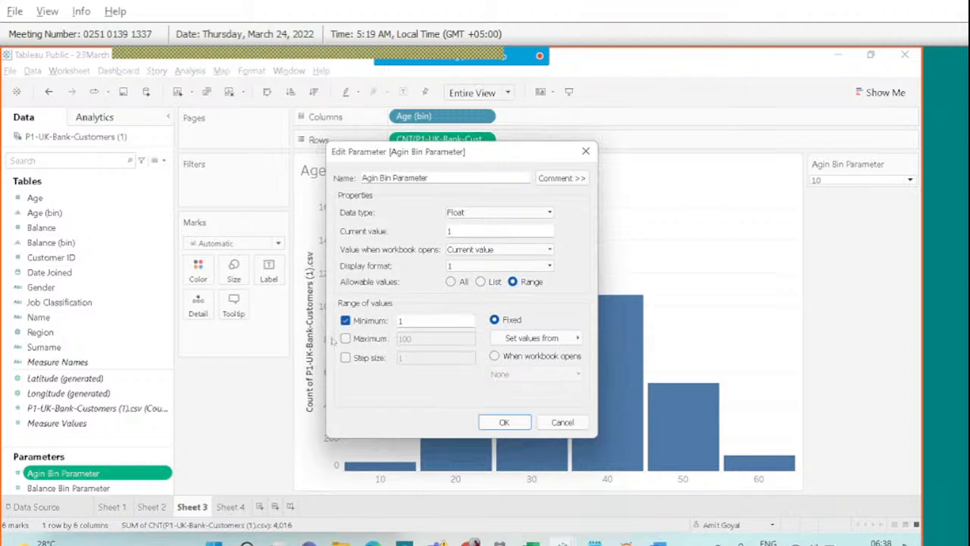
click(346, 339)
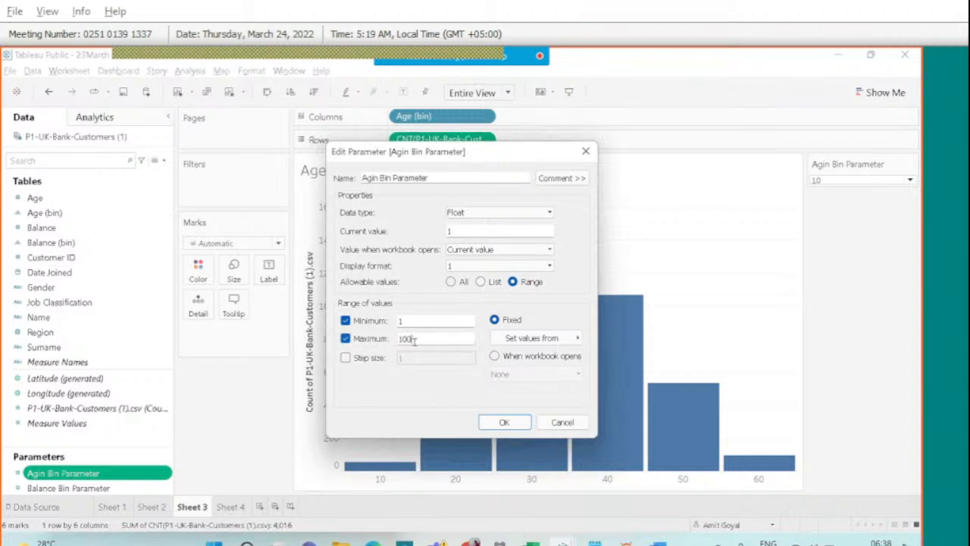
click(413, 341)
drag(414, 341, 386, 346)
text(15)
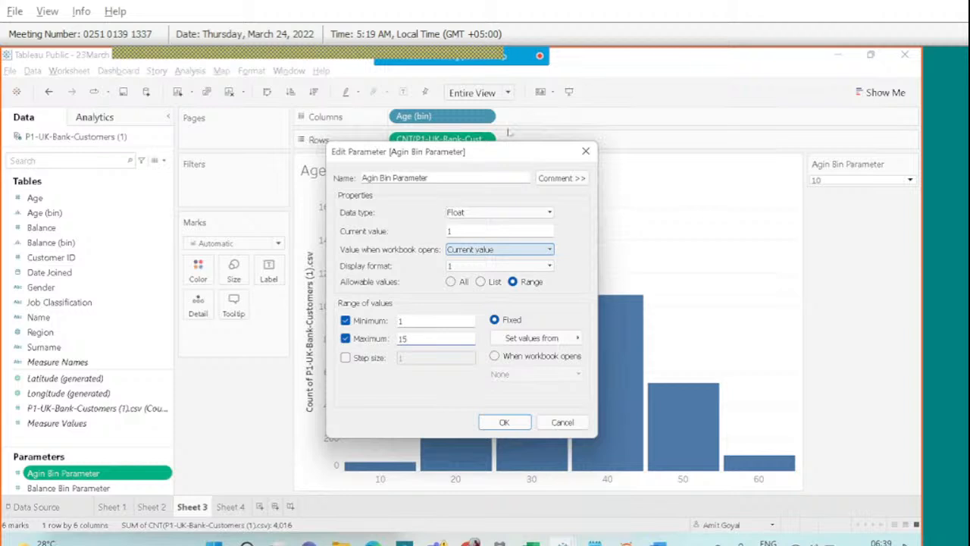
mouse_move(456, 50)
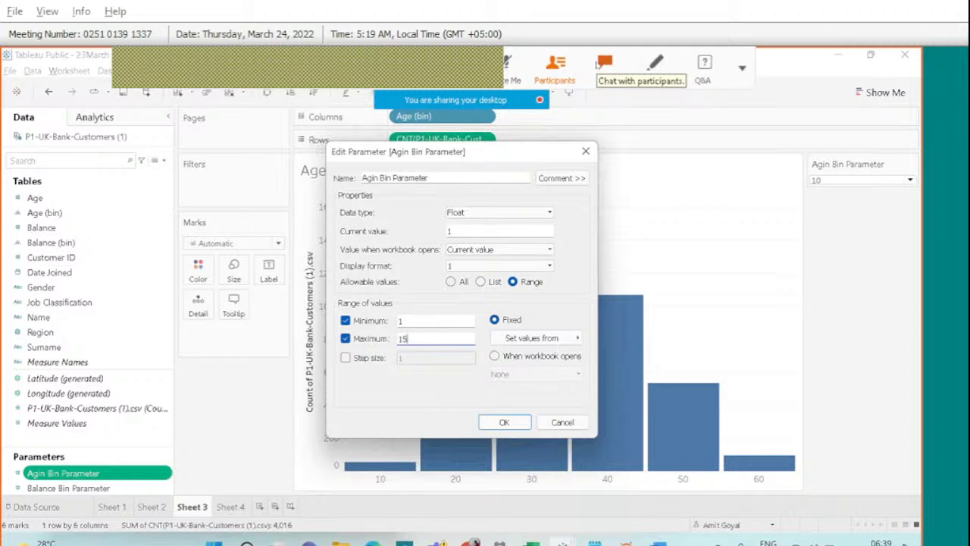
click(604, 64)
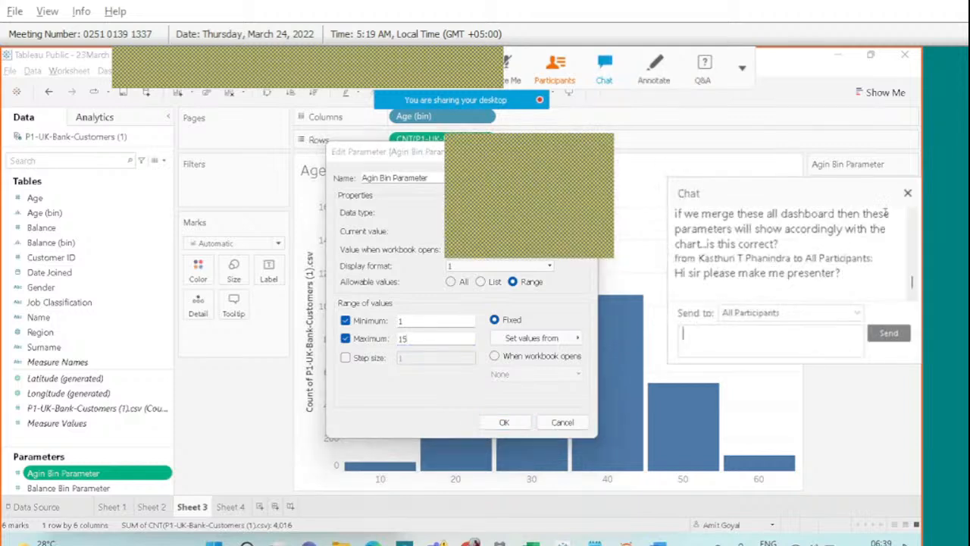
click(908, 193)
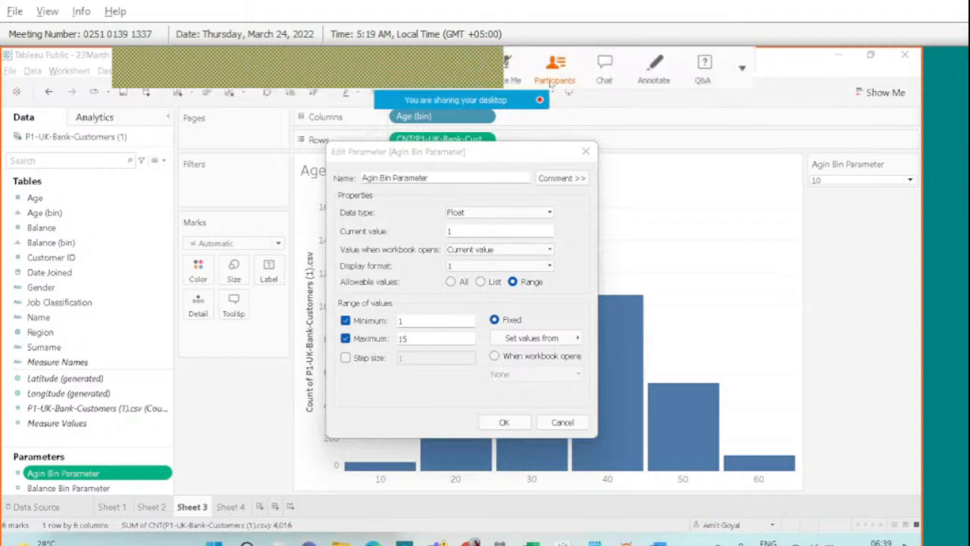
click(555, 75)
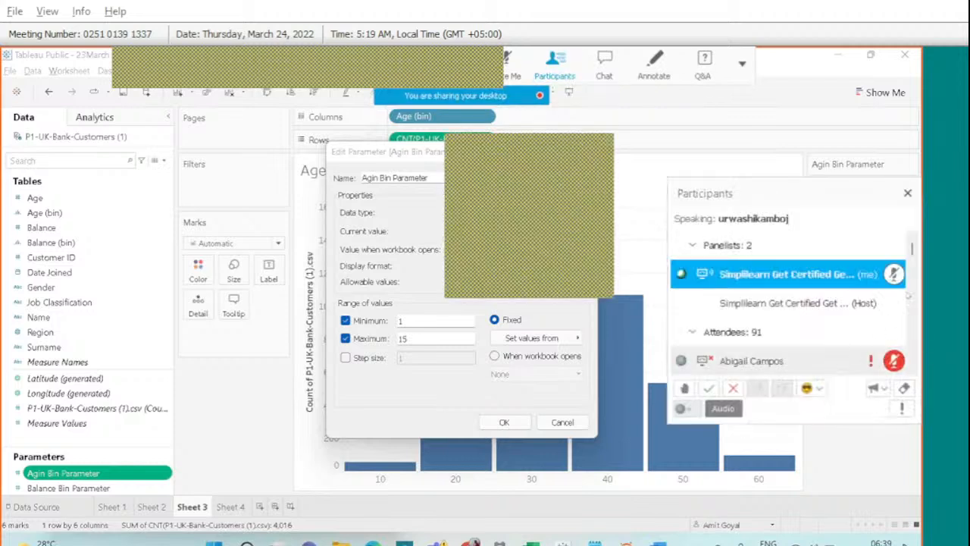
scroll(798, 317, down, 6)
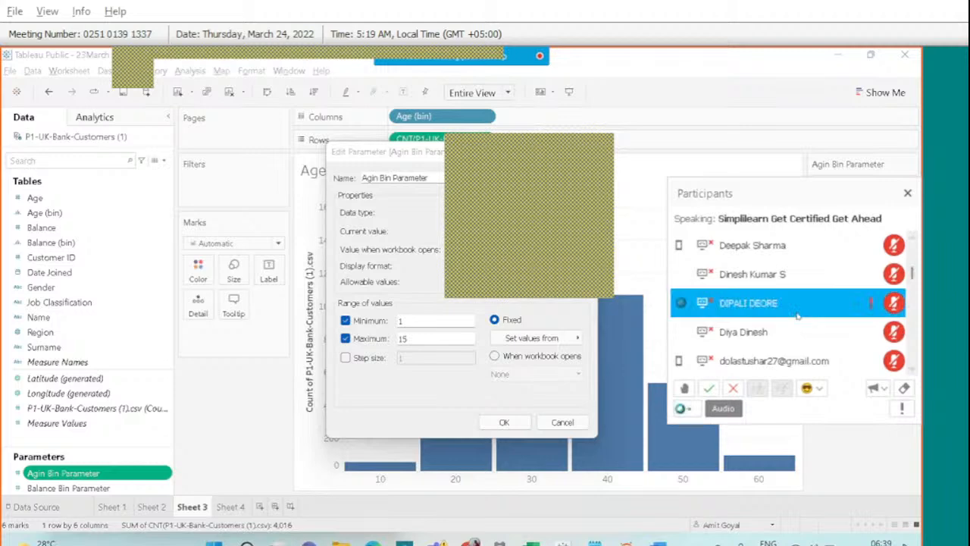
scroll(797, 317, down, 10)
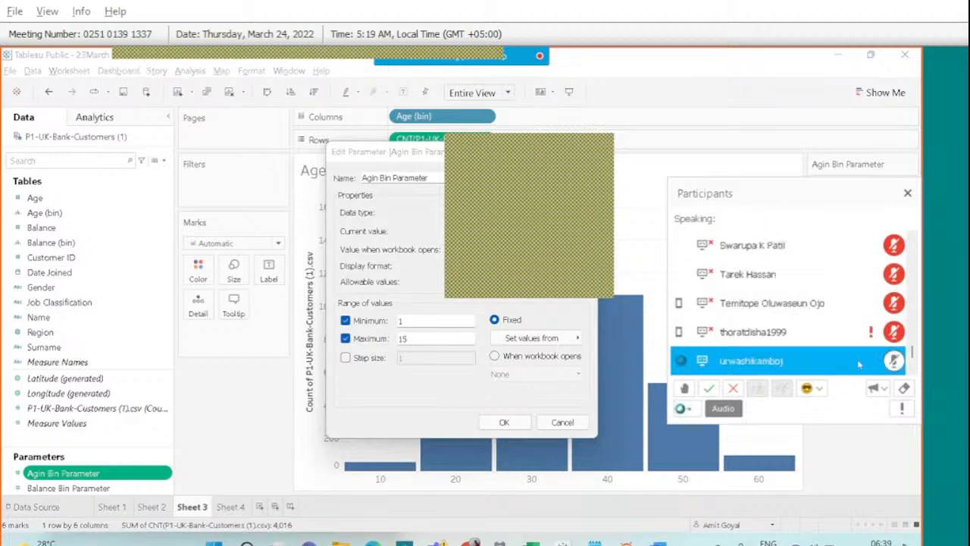
click(907, 196)
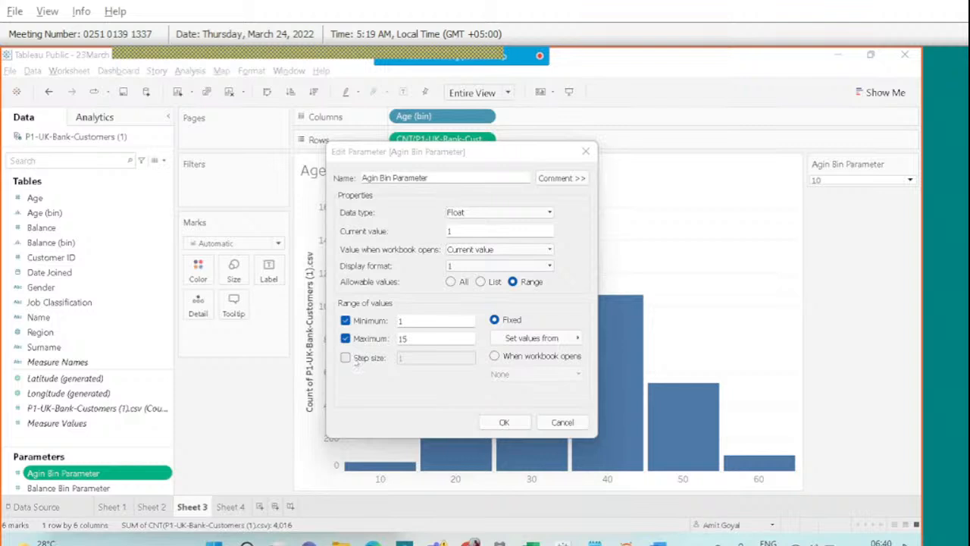
Give the Agin Bin Parameter's 1-to-15 range a step size of 1 and apply it.
click(346, 357)
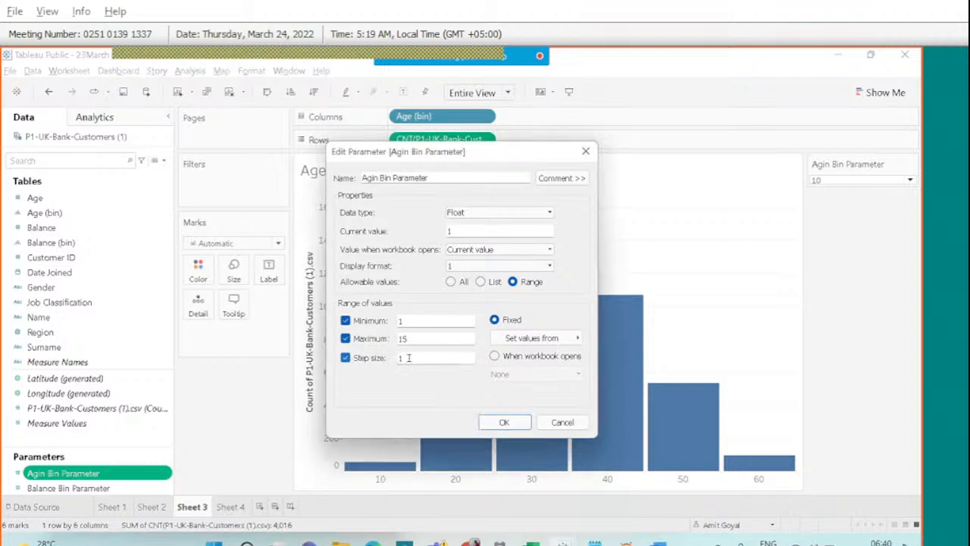
double_click(399, 357)
text(2)
key(BackSpace)
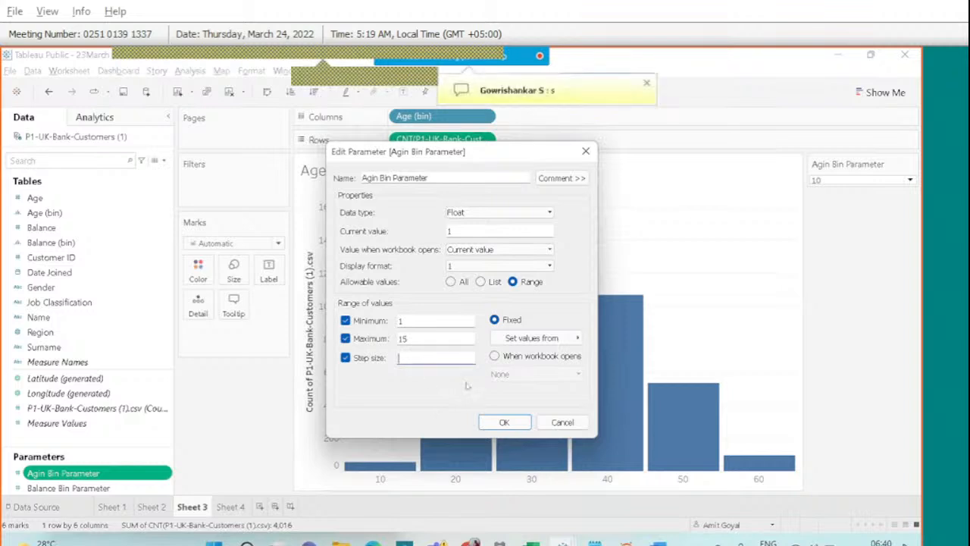
text(3)
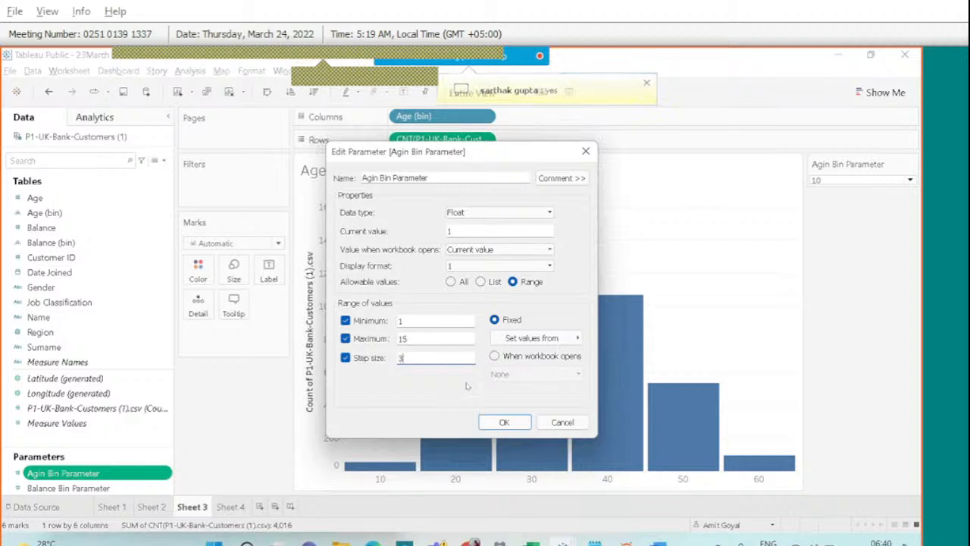
key(BackSpace)
text(1)
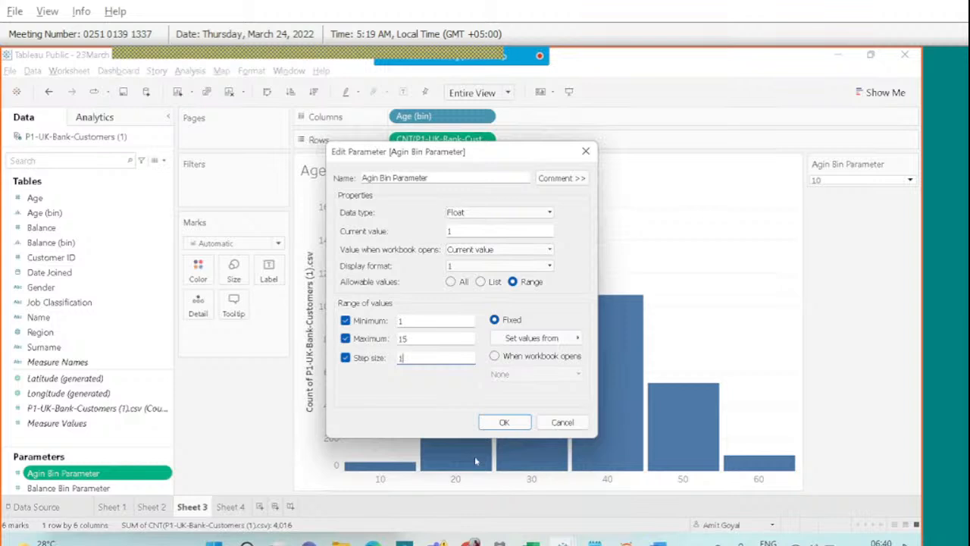
click(504, 422)
Step the Agin Bin Parameter slider up, drag it to 15, then back to 8.
right_click(83, 475)
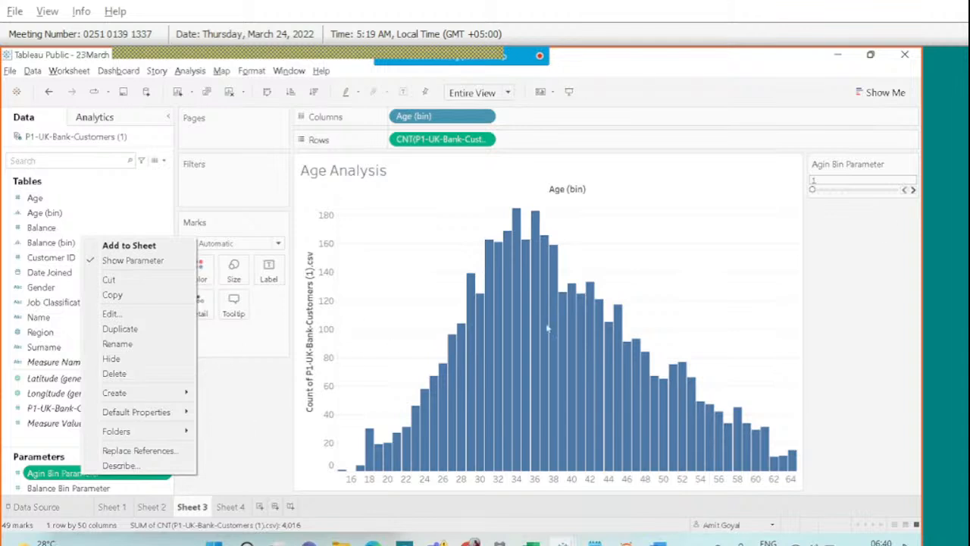
click(914, 193)
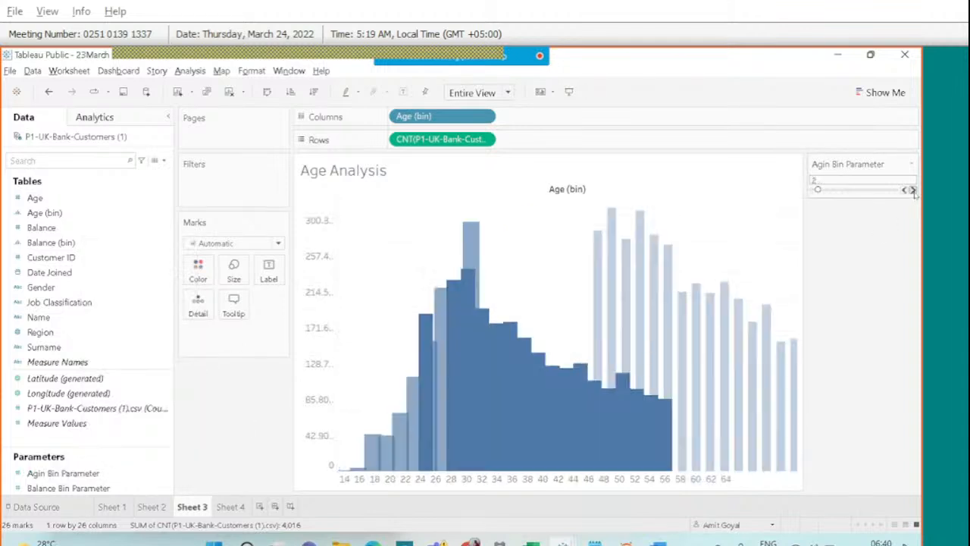
click(914, 191)
click(913, 191)
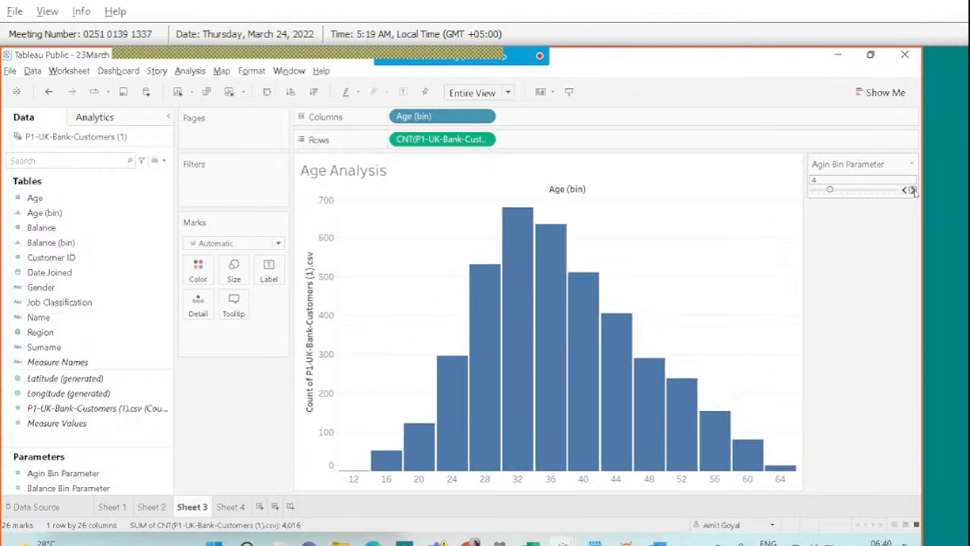
click(914, 191)
click(914, 191)
drag(841, 191, 896, 198)
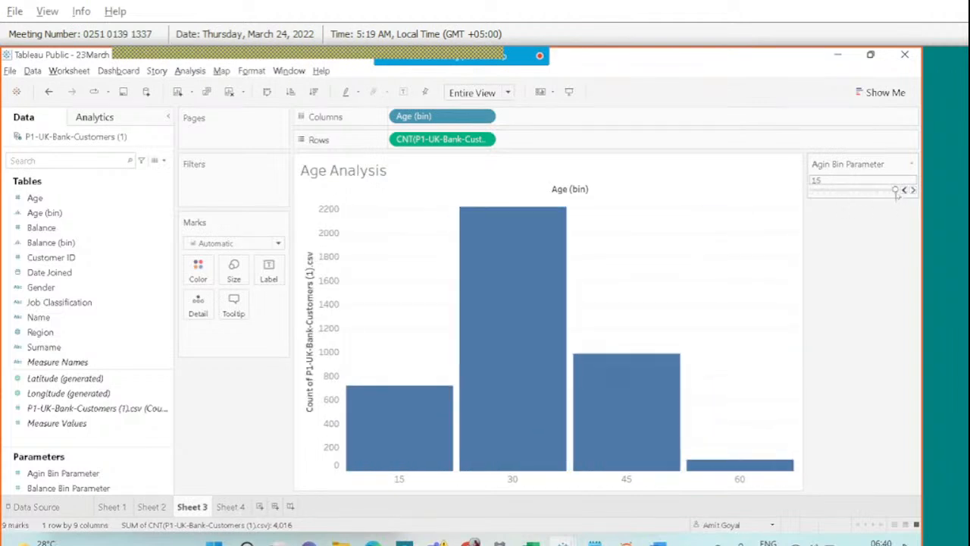
drag(869, 194, 855, 192)
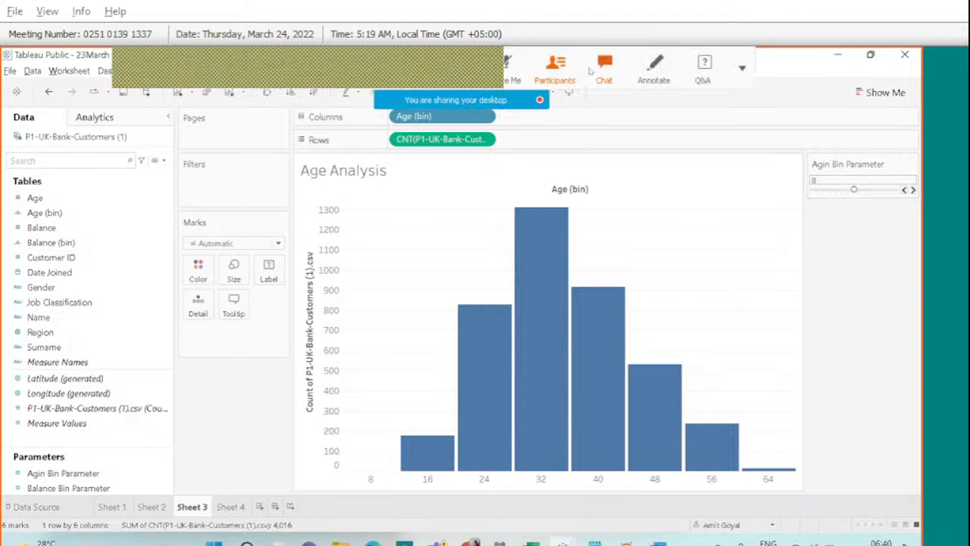
Check and close the Webex chat, then show the participants list.
click(603, 67)
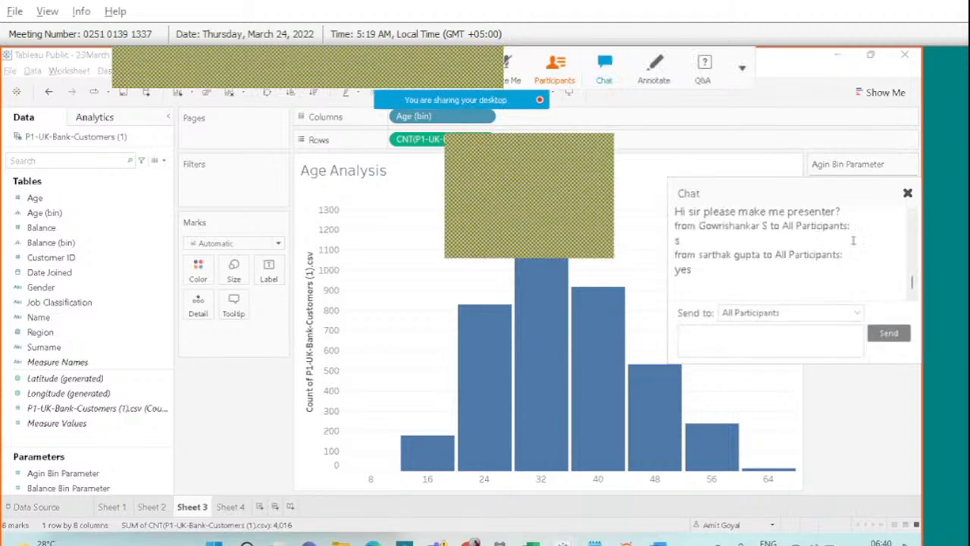
click(907, 193)
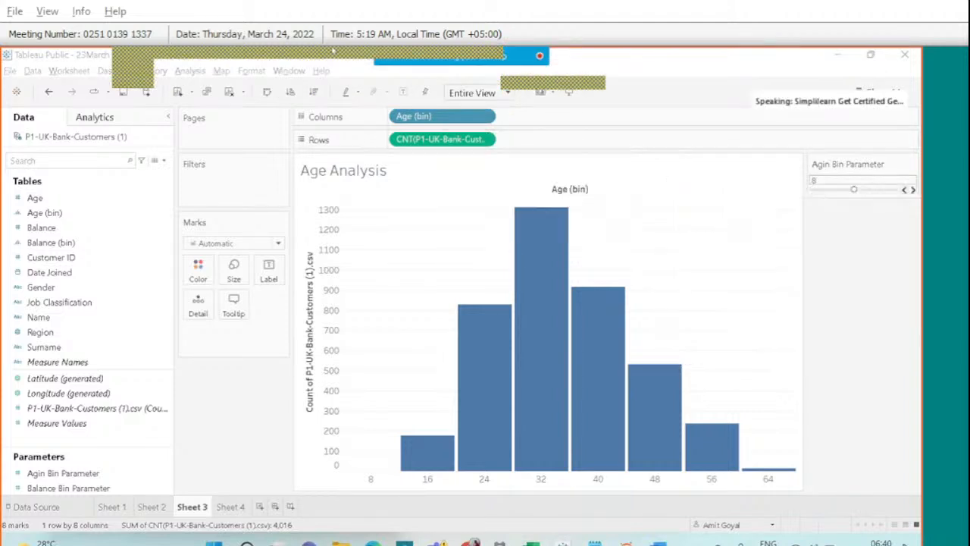
mouse_move(429, 52)
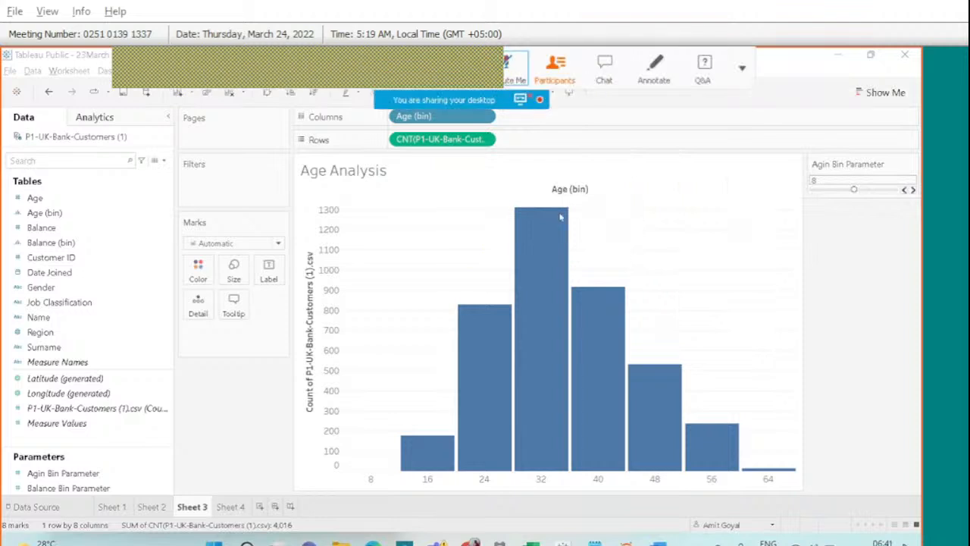
click(543, 81)
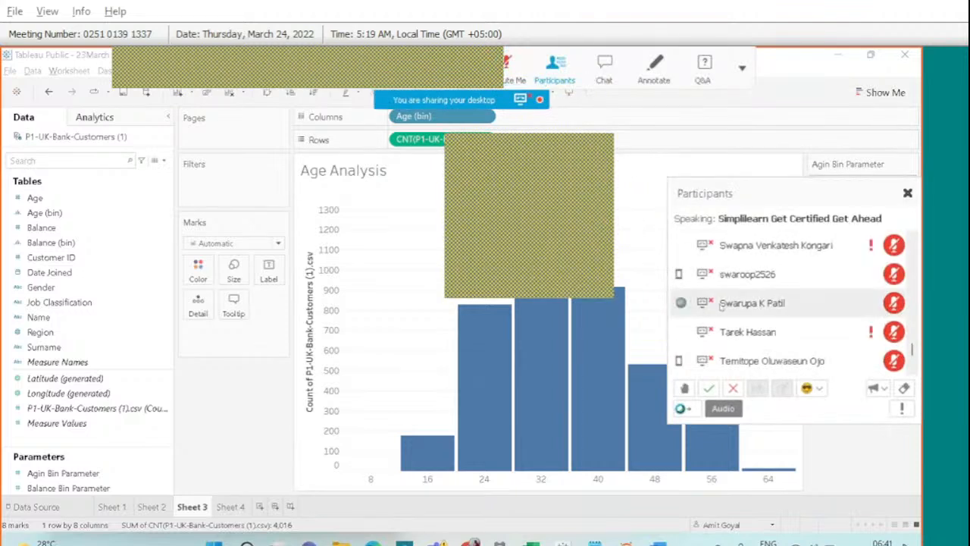
scroll(726, 302, up, 15)
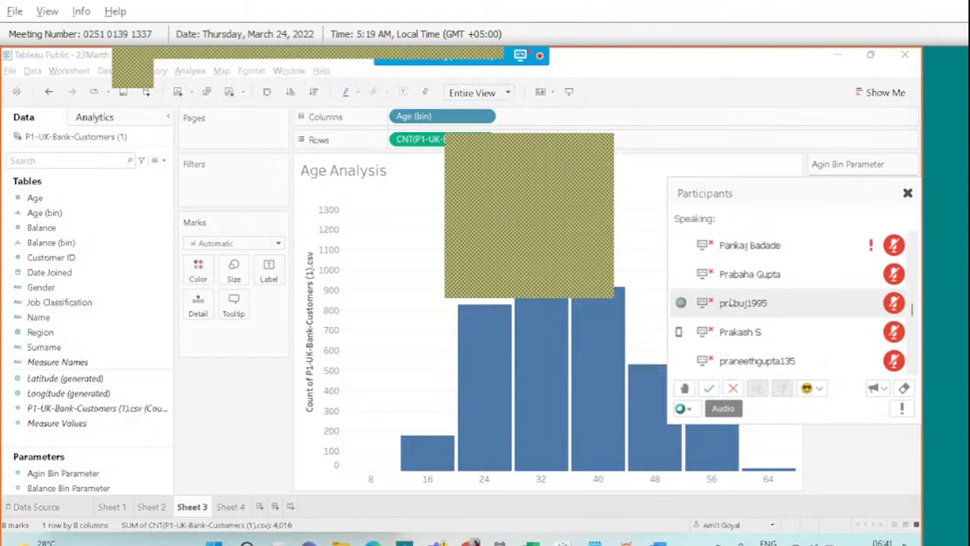
scroll(730, 302, down, 10)
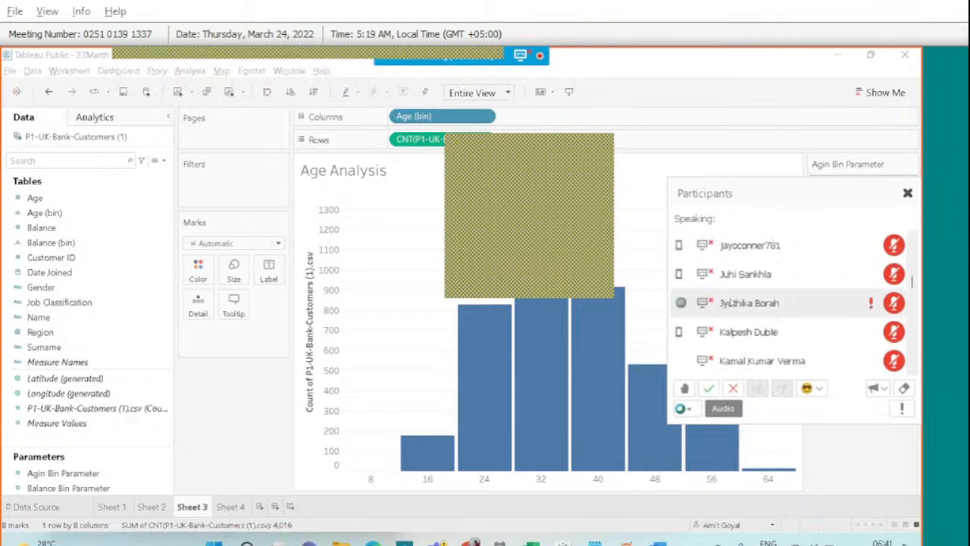
scroll(729, 302, down, 2)
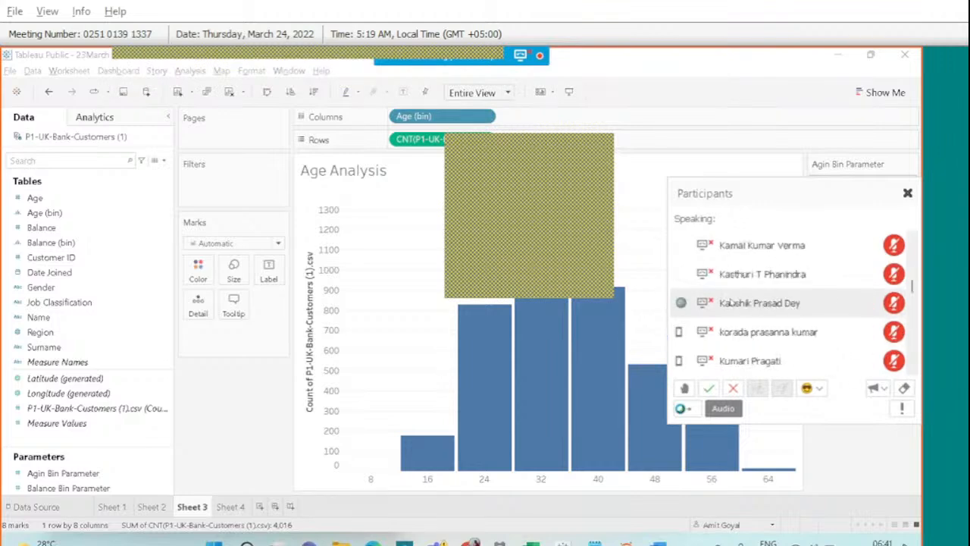
Find an attendee in the list by name initial and change their role to Presenter.
click(738, 304)
key(p)
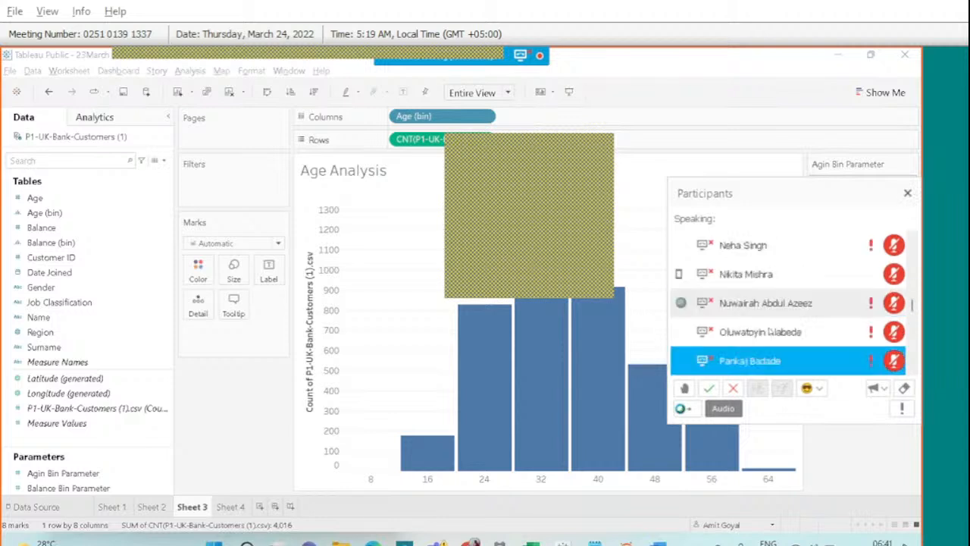
scroll(911, 353, down, 5)
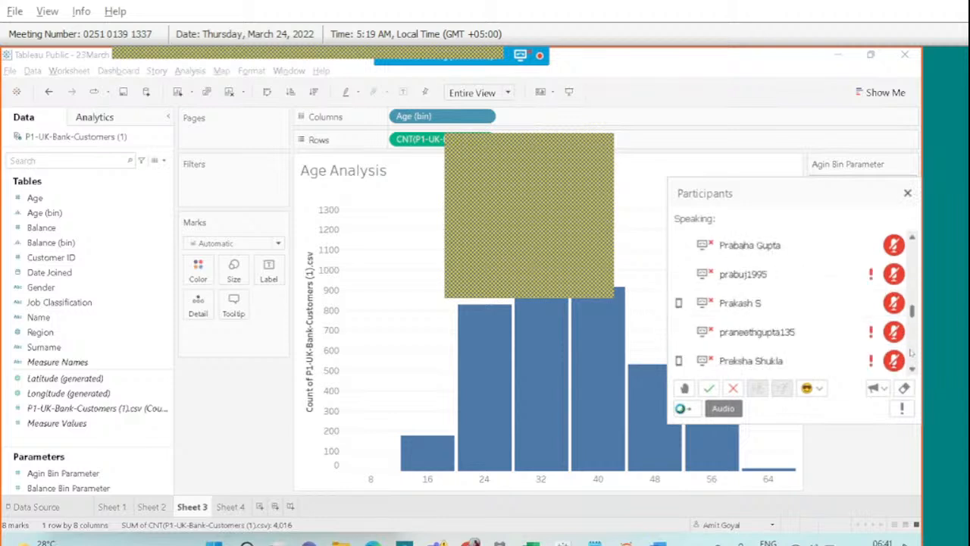
right_click(912, 352)
scroll(913, 341, down, 3)
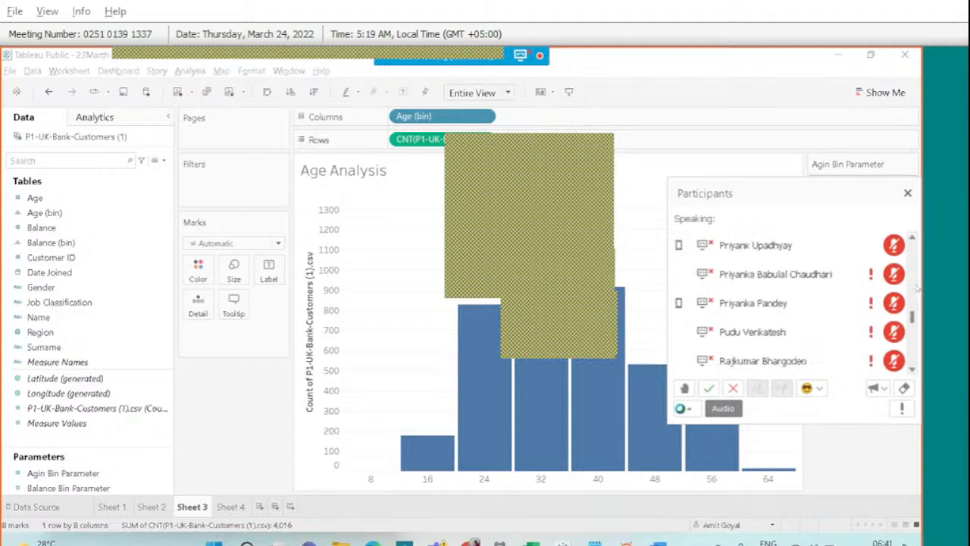
scroll(913, 286, up, 3)
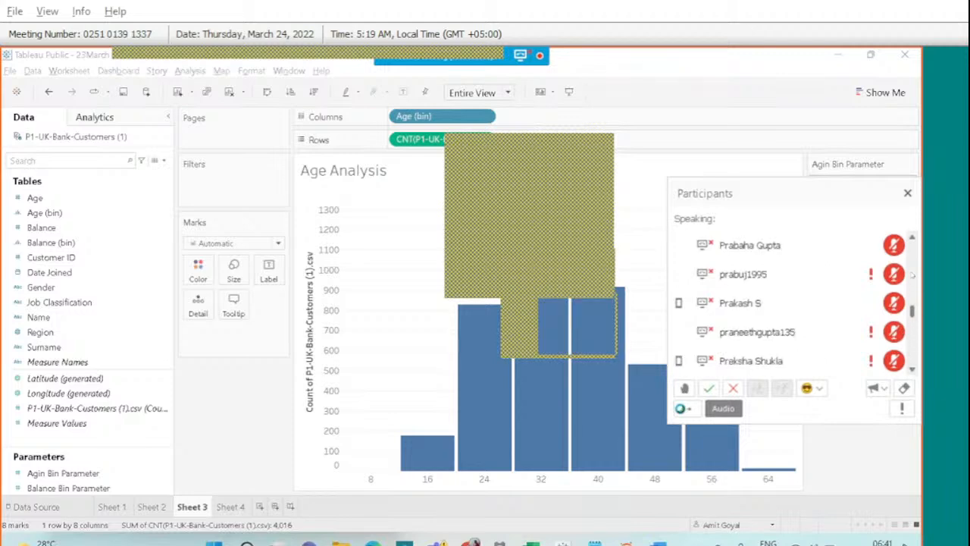
scroll(912, 275, up, 5)
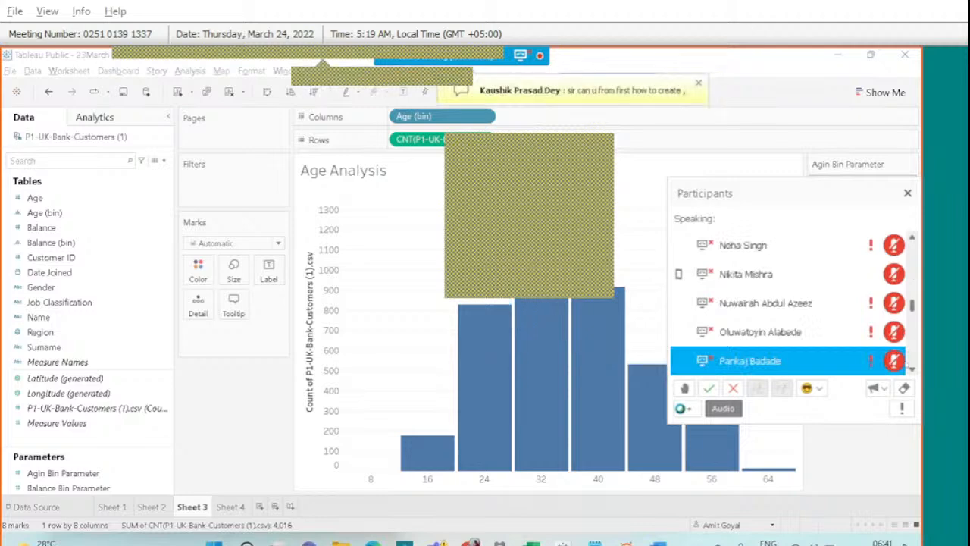
click(770, 307)
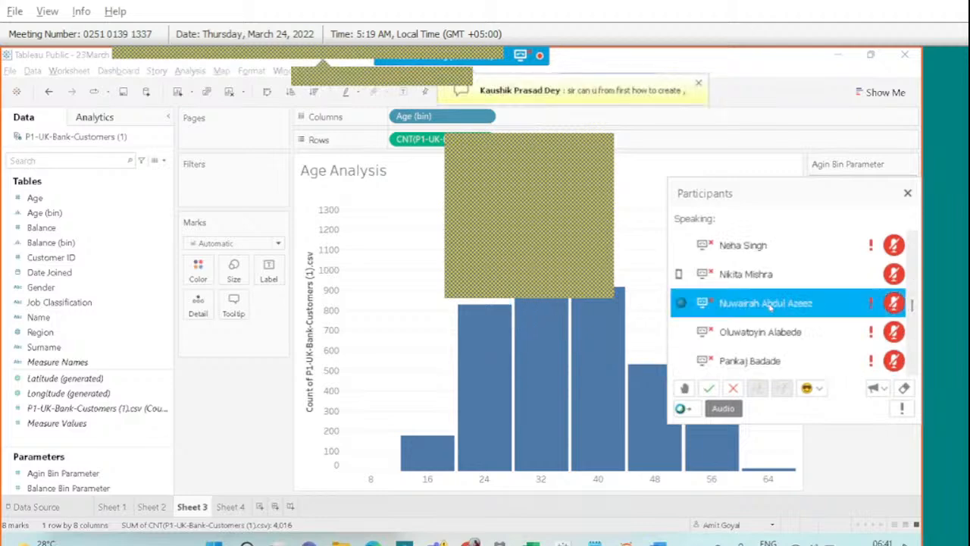
key(k)
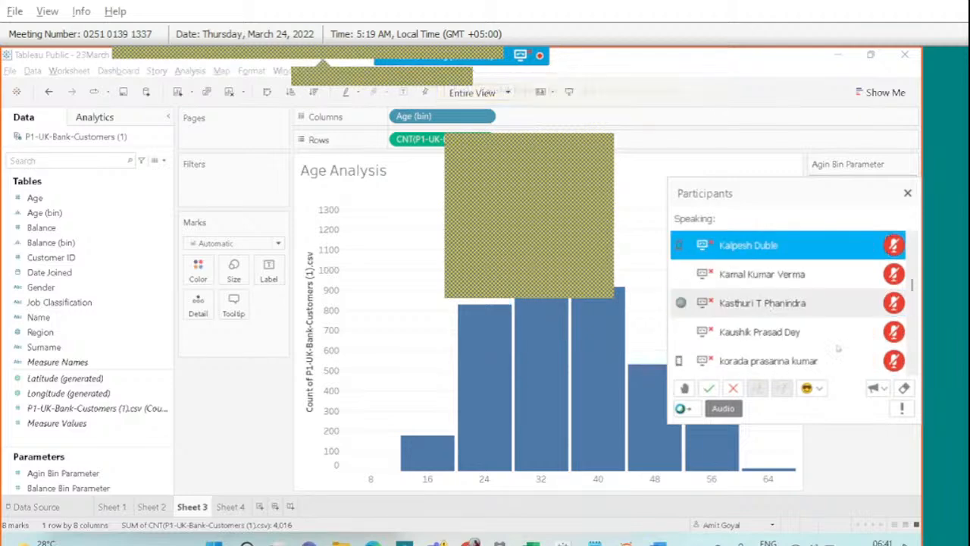
right_click(753, 306)
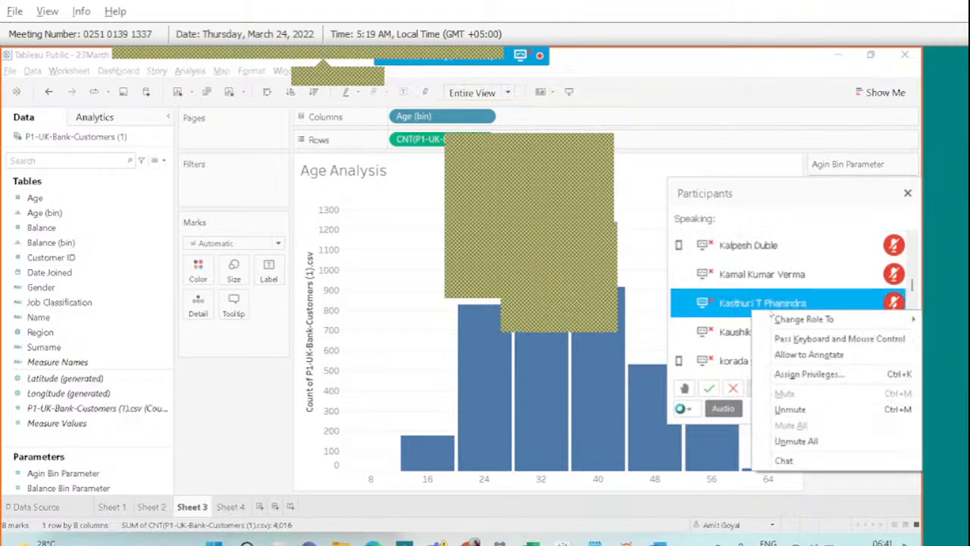
mouse_move(780, 320)
click(690, 321)
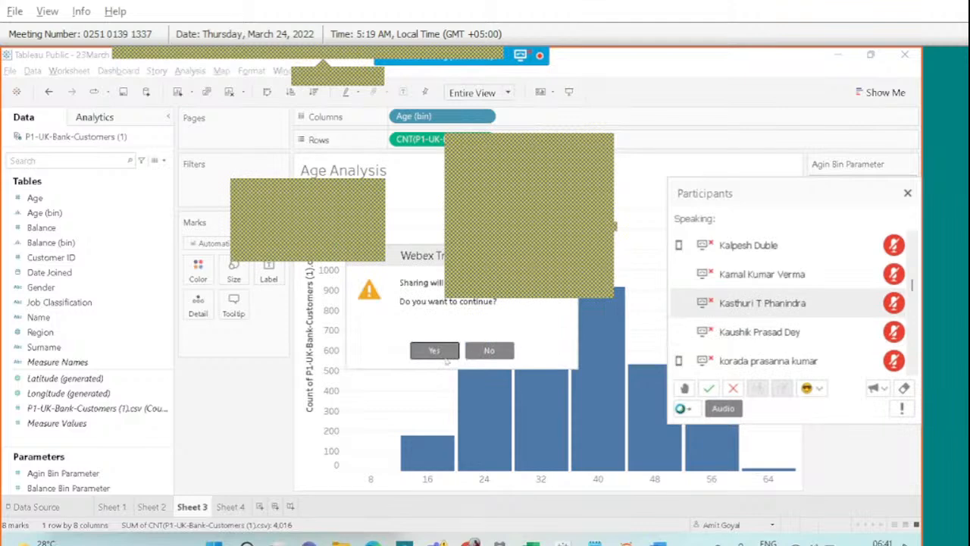
Accept the Webex confirmation, handing presenting to the selected participant.
click(434, 353)
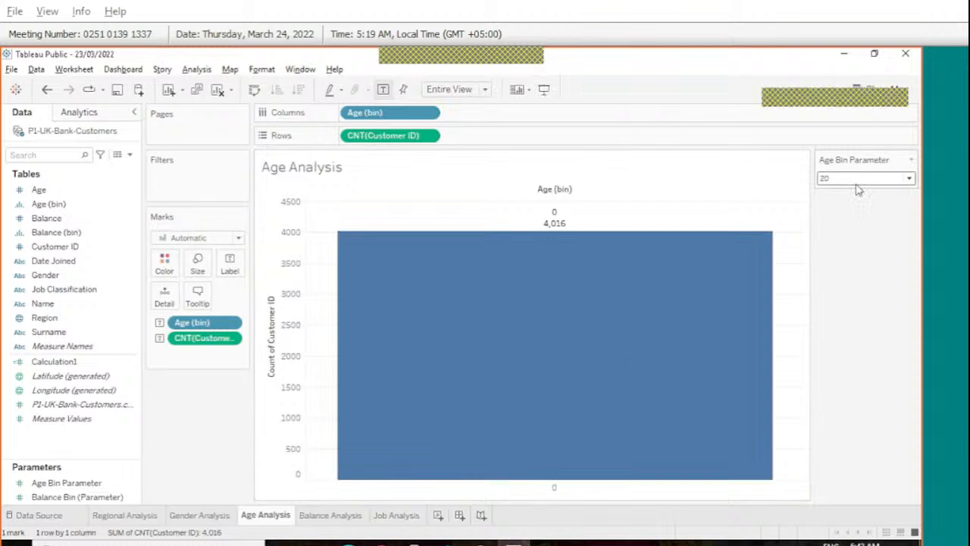
Set Age Bin Parameter to 5 and bring up its options in the Parameters pane.
click(885, 179)
click(883, 191)
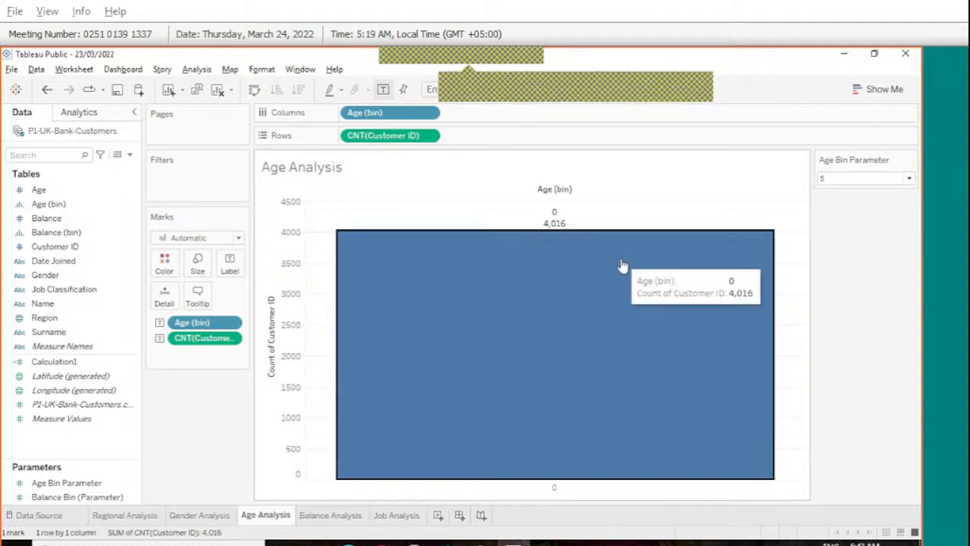
mouse_move(622, 266)
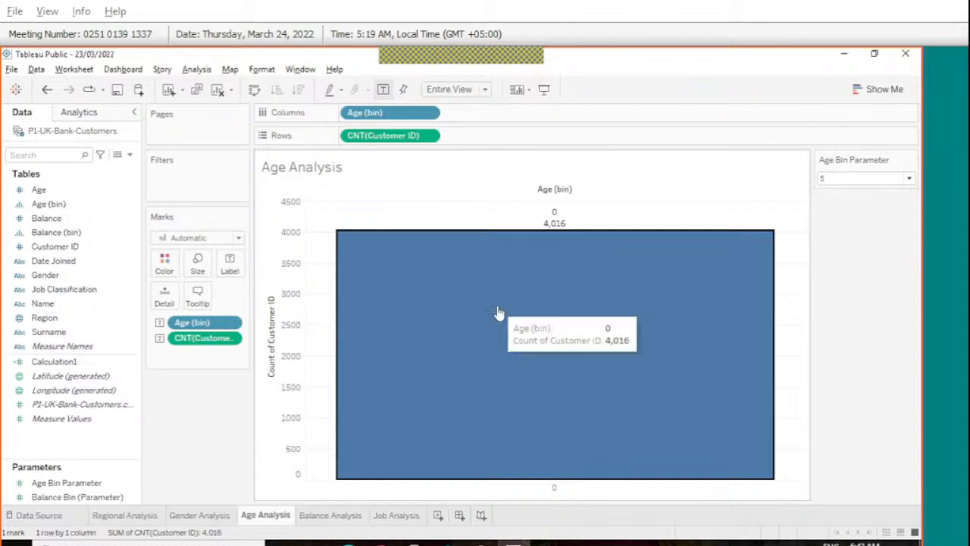
mouse_move(352, 352)
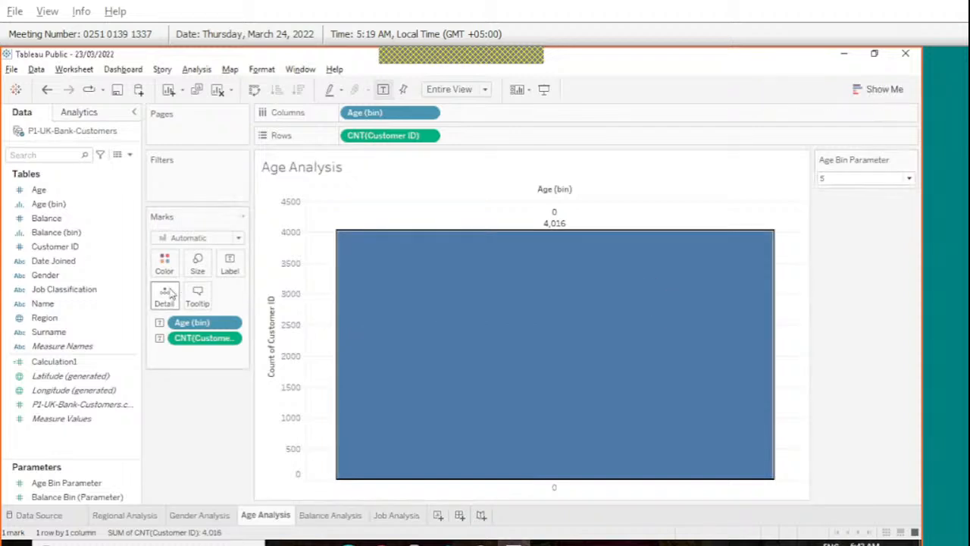
right_click(61, 483)
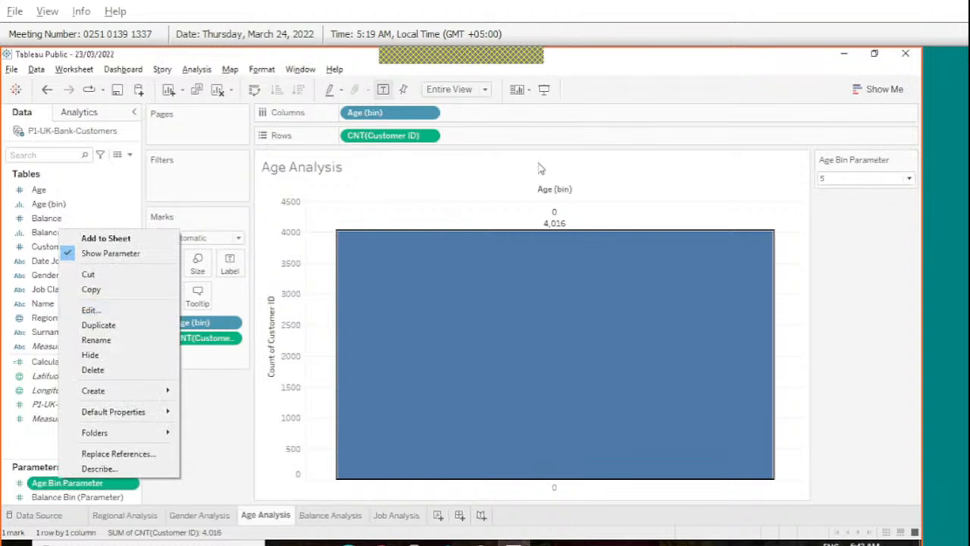
click(43, 208)
Edit Age (bin) to take its bin size from Age Bin Parameter, giving ten 5-year bars.
right_click(40, 208)
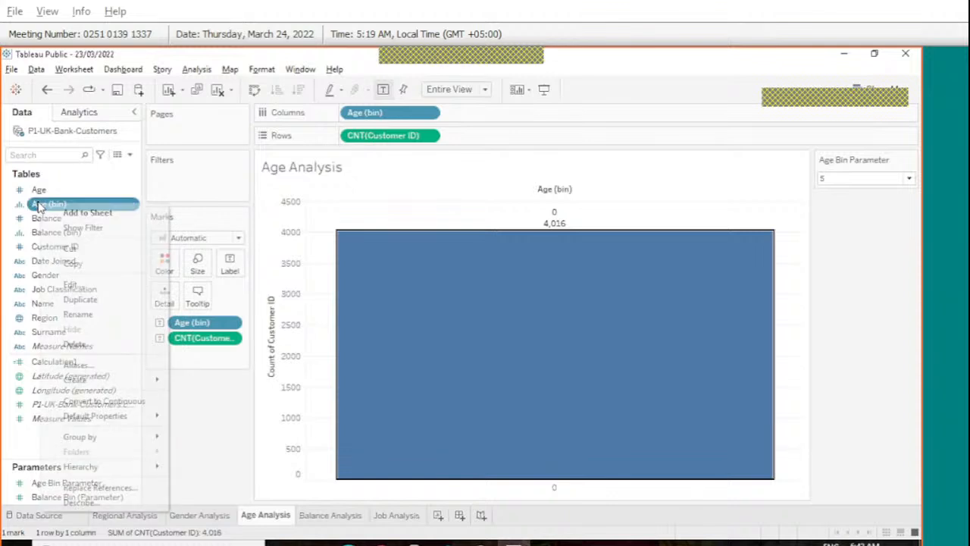
click(82, 287)
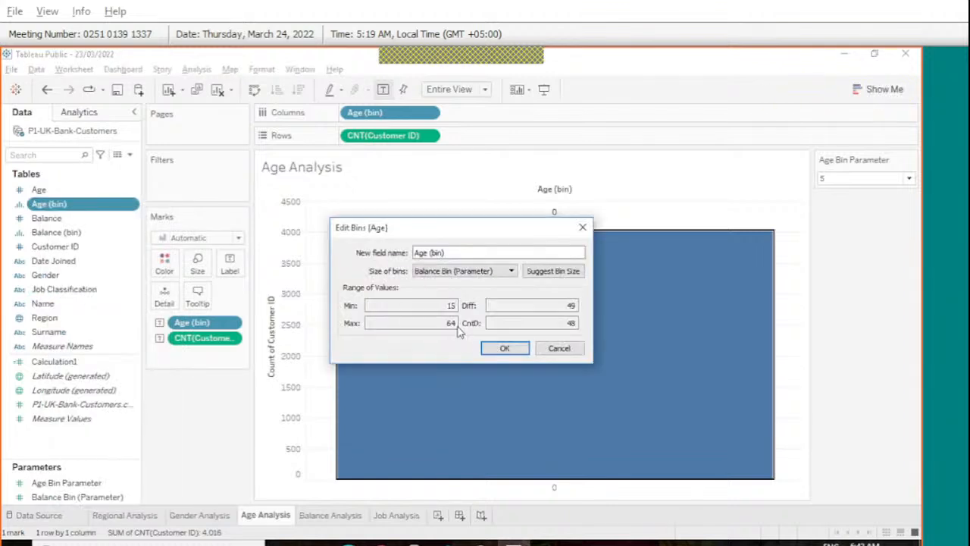
click(512, 271)
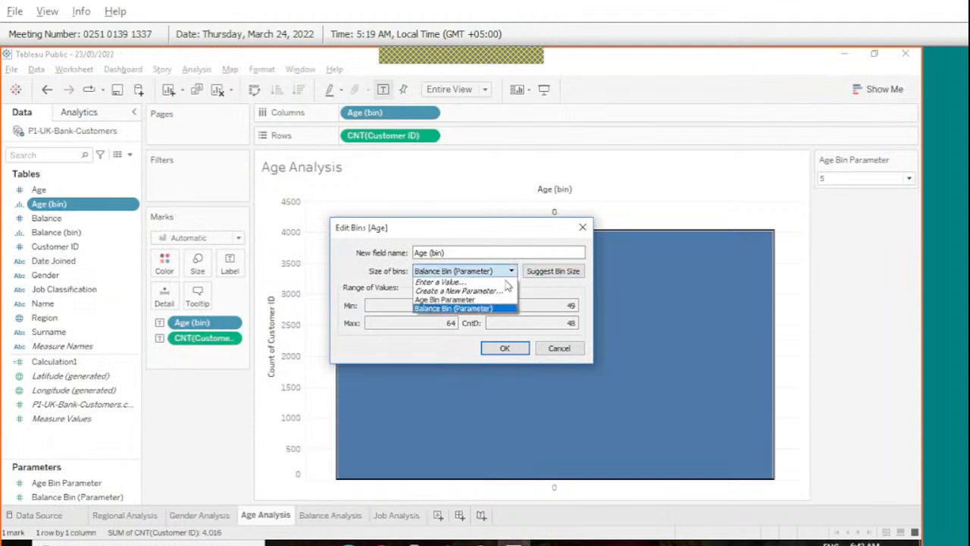
click(500, 299)
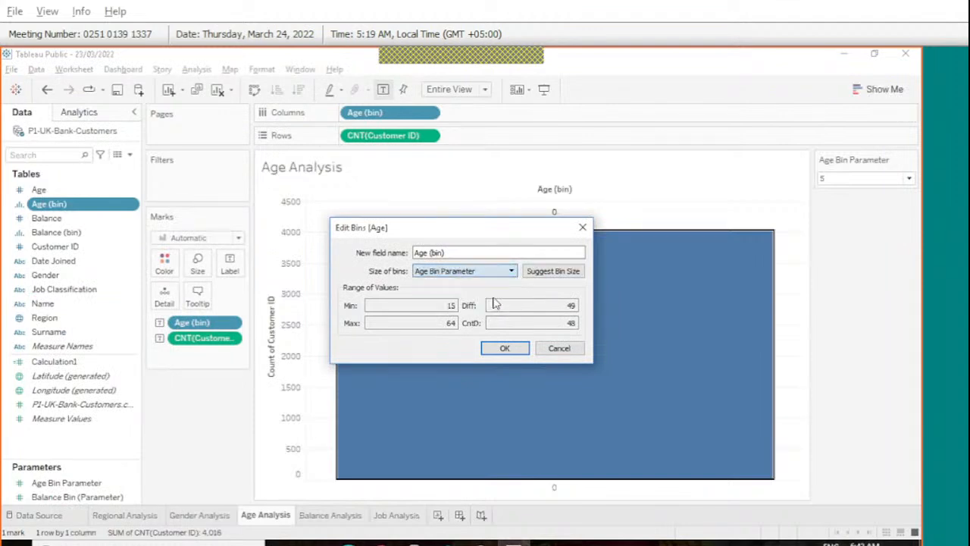
click(501, 348)
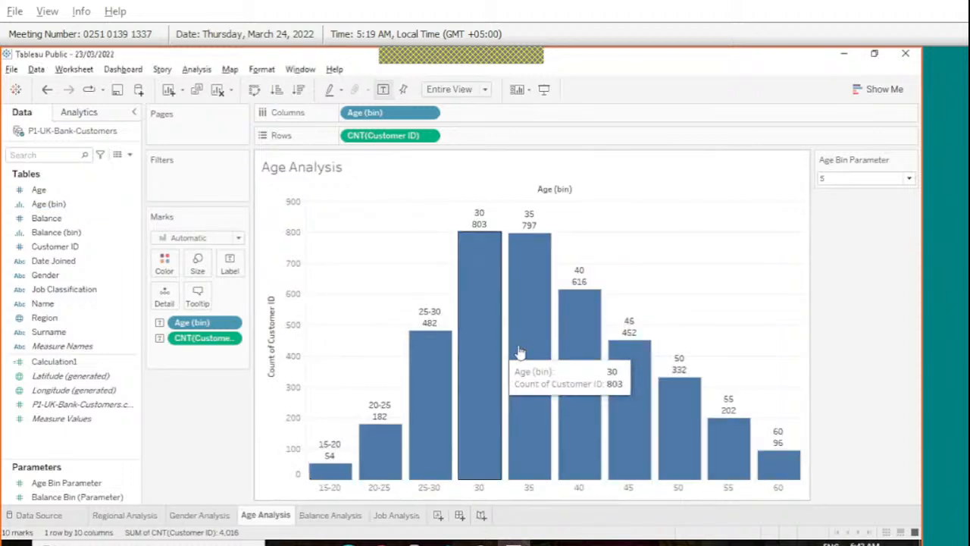
click(850, 180)
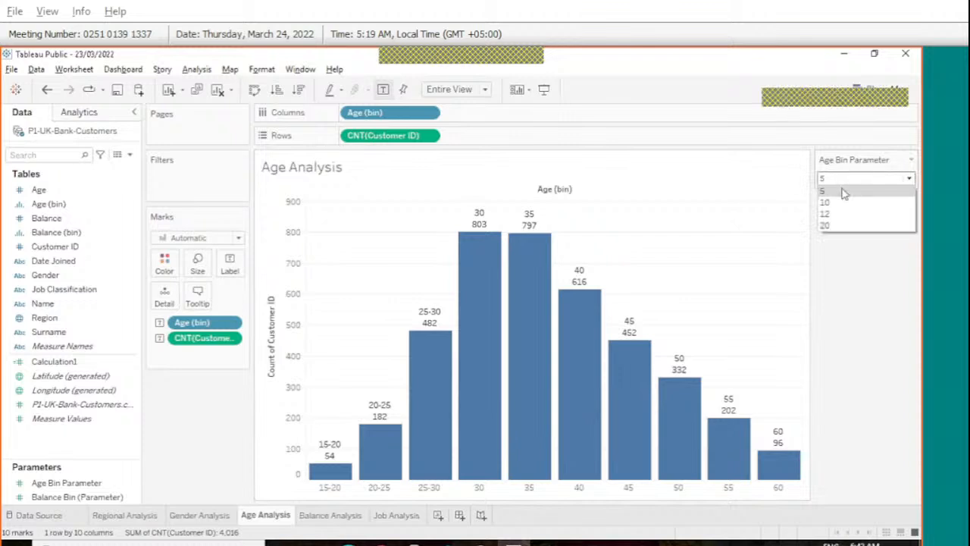
click(843, 193)
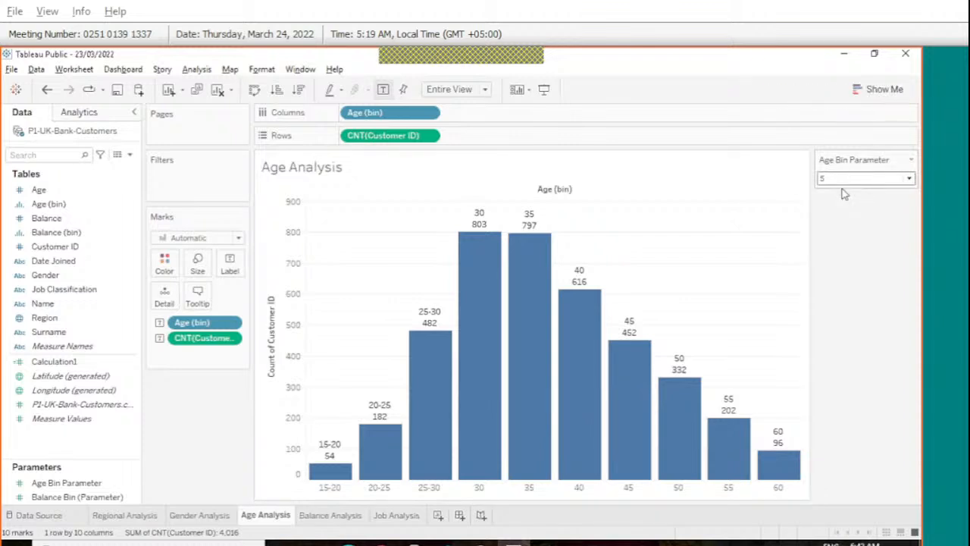
drag(371, 441, 453, 482)
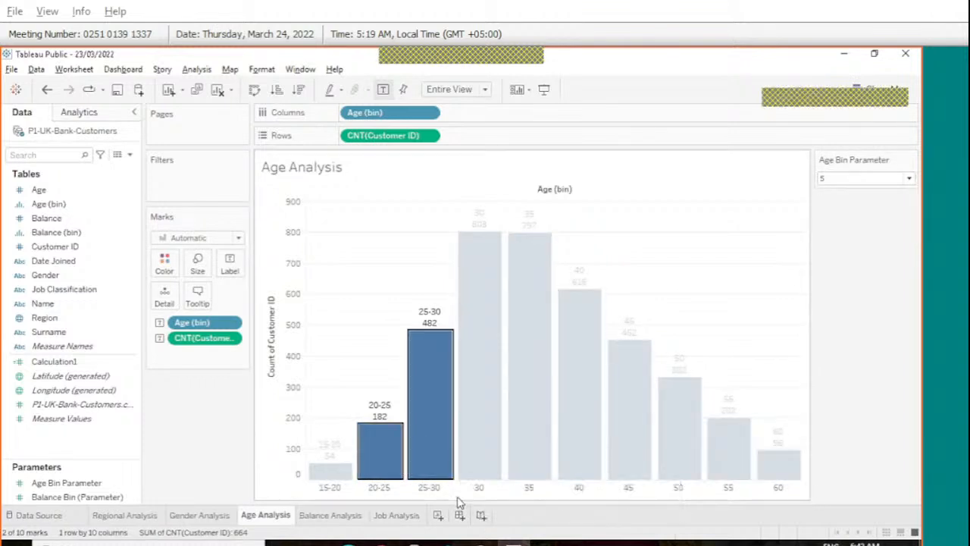
click(457, 502)
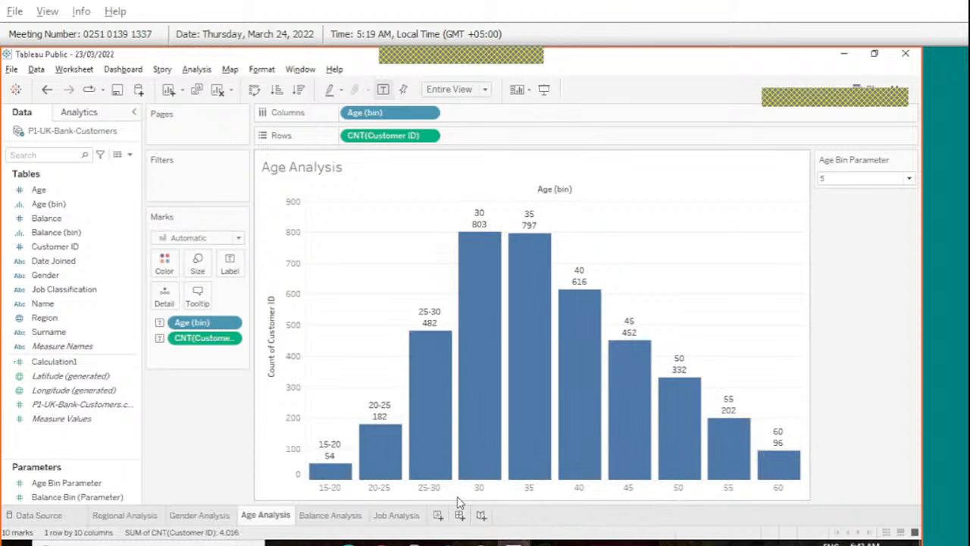
click(909, 182)
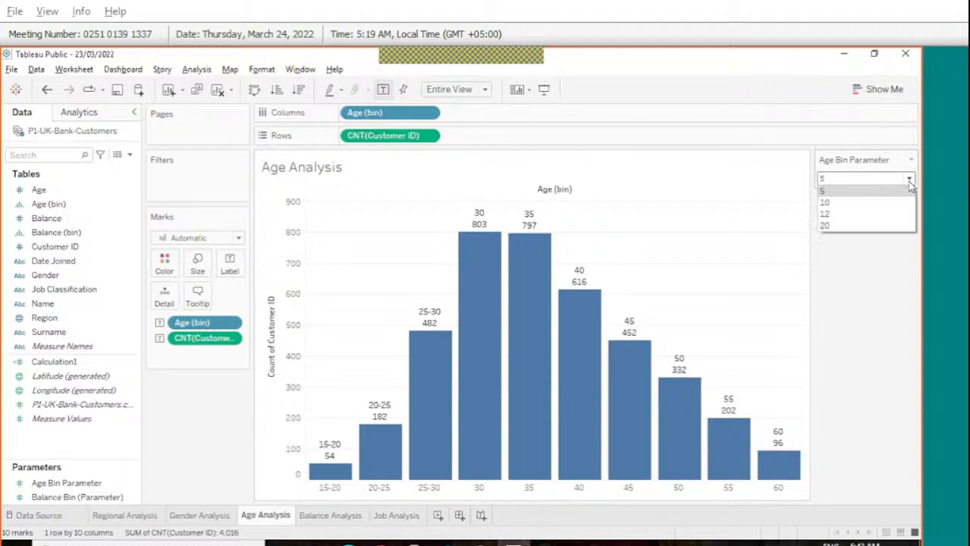
click(913, 293)
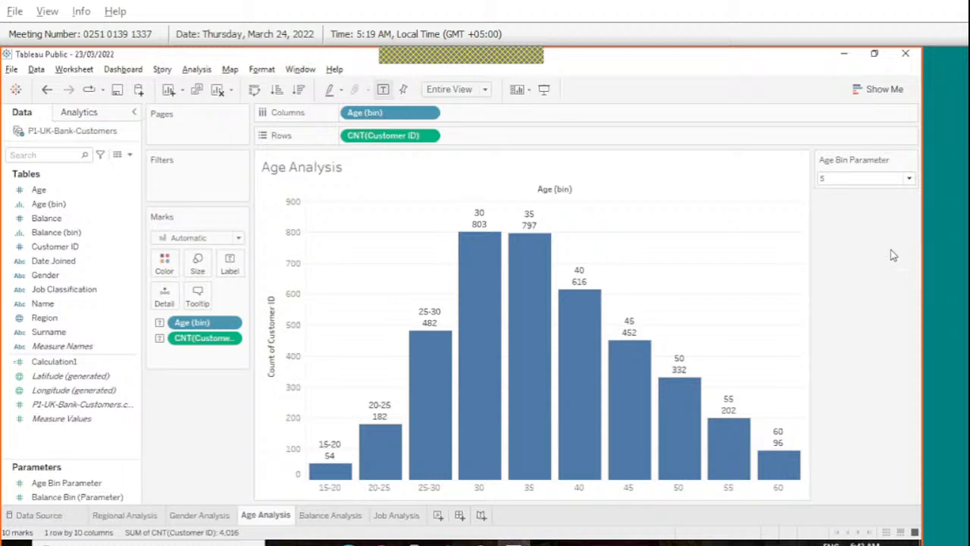
Set the Age Bin Parameter to 10, then start and cancel a rename of Age (bin).
click(910, 178)
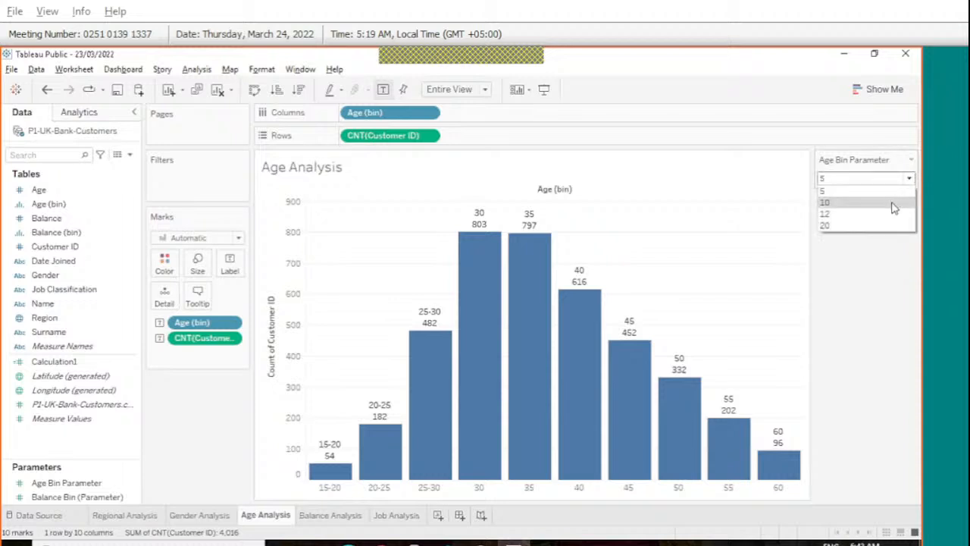
click(894, 201)
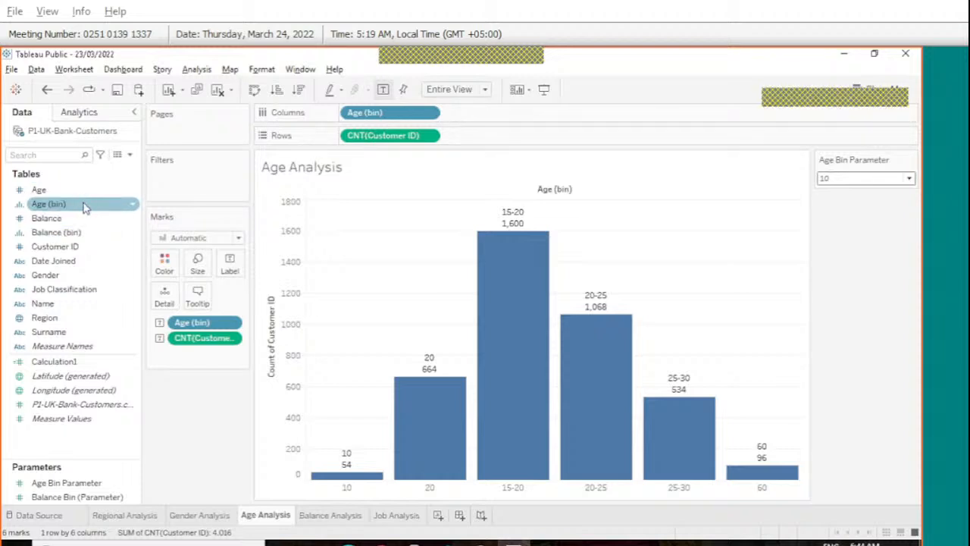
click(84, 208)
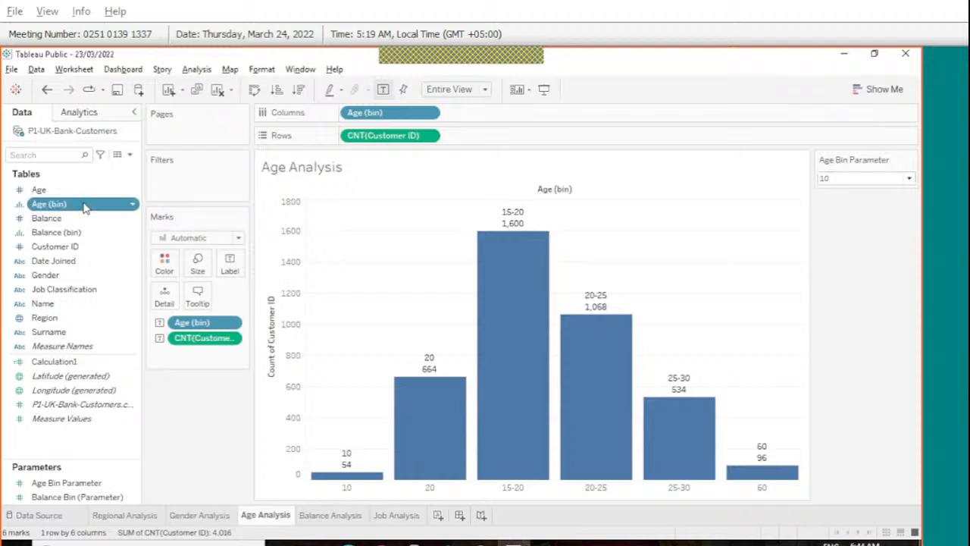
click(85, 208)
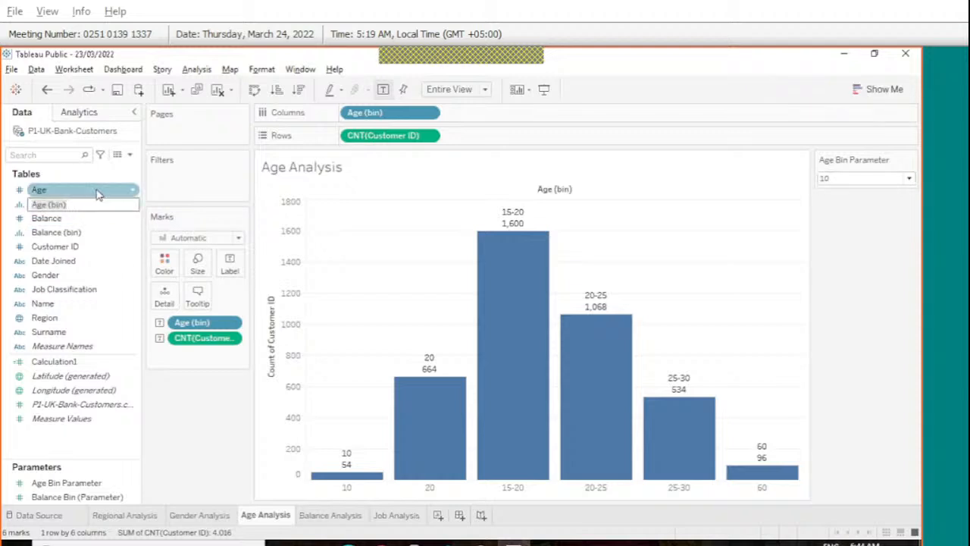
key(Return)
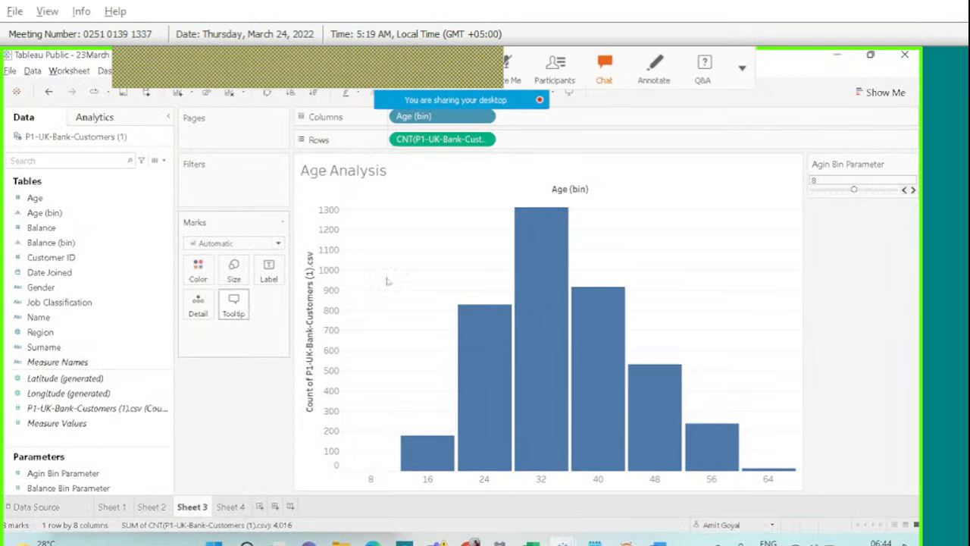
Compare the Age and Balance Analysis sheets, step the Agin Bin Parameter to 9, and add Sheet 5.
click(232, 506)
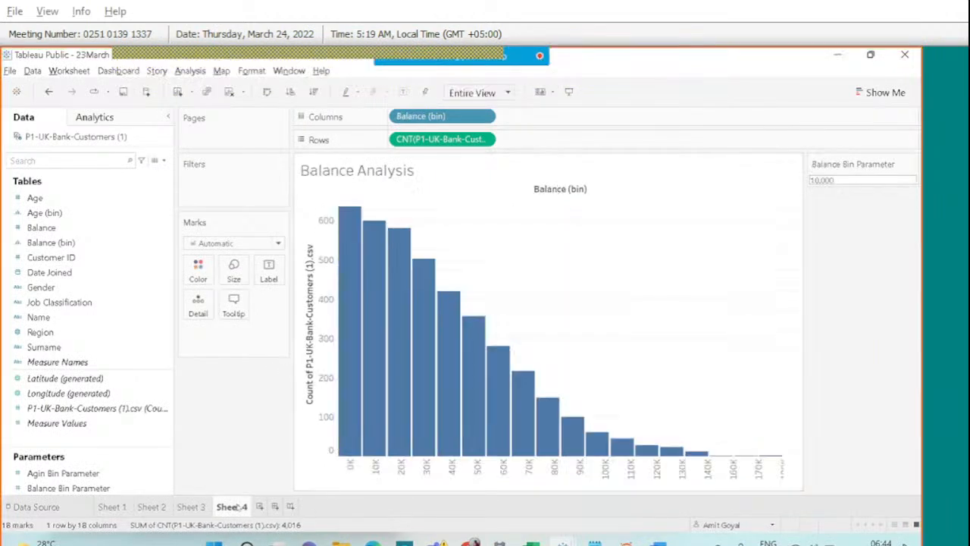
click(182, 510)
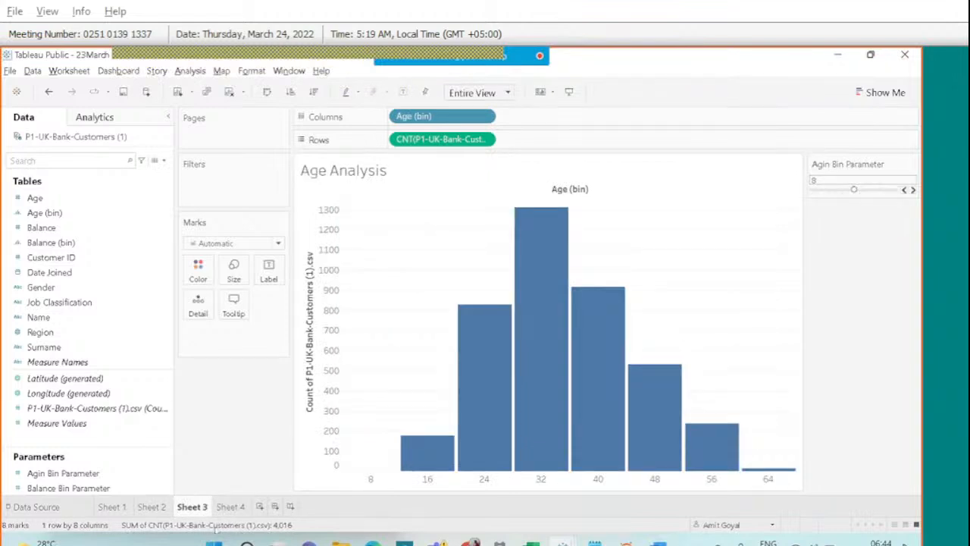
click(230, 508)
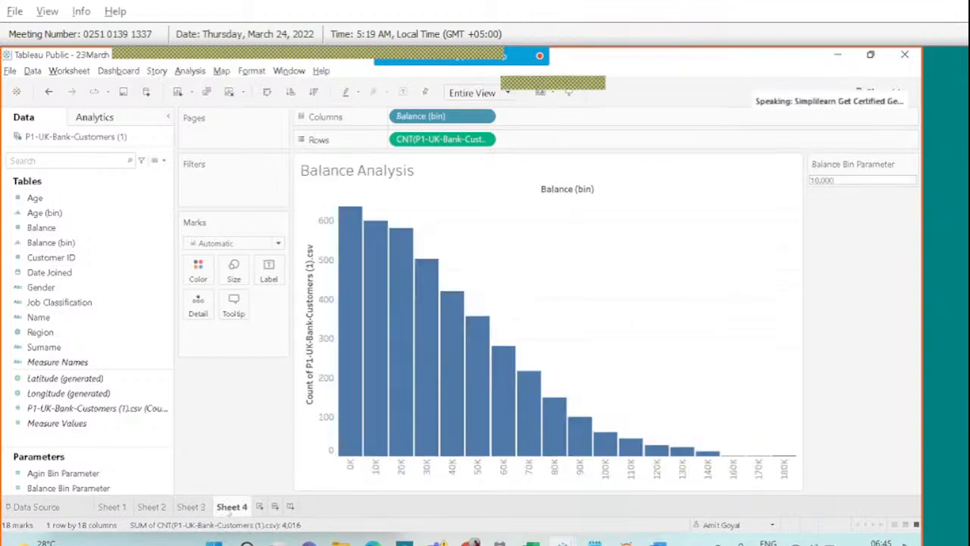
click(199, 507)
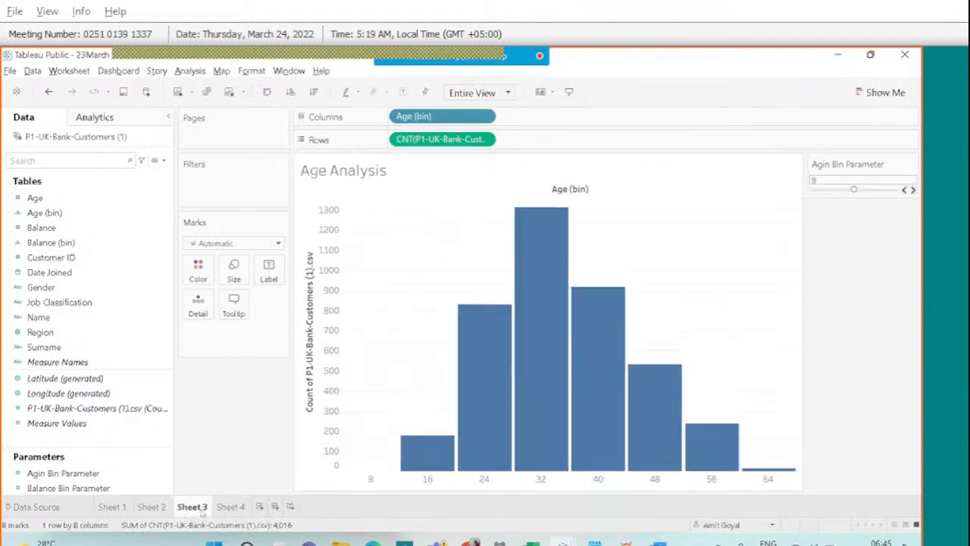
click(912, 189)
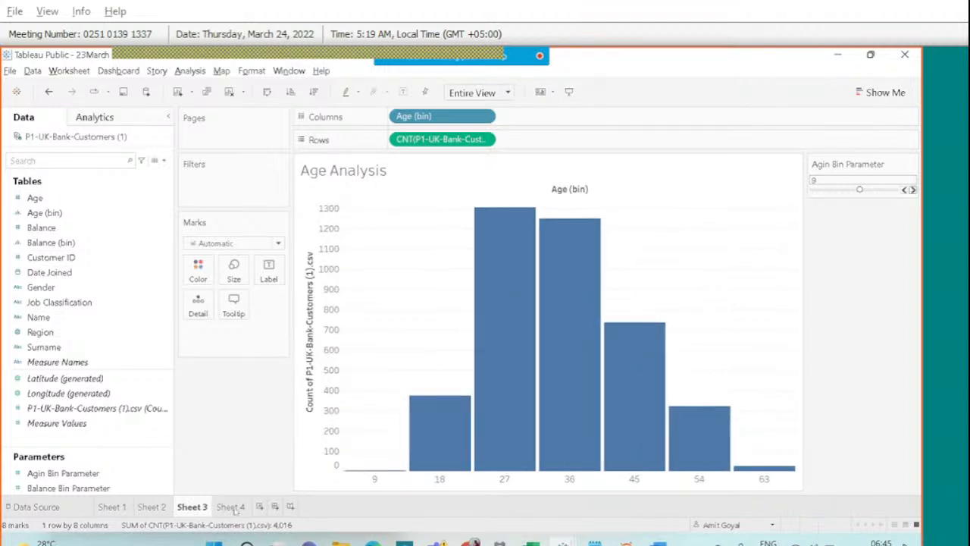
click(231, 507)
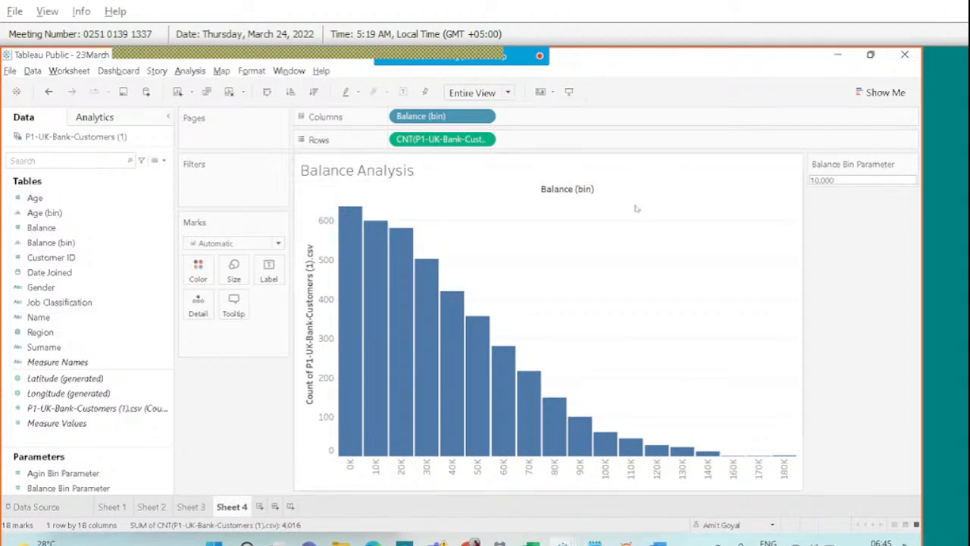
click(260, 506)
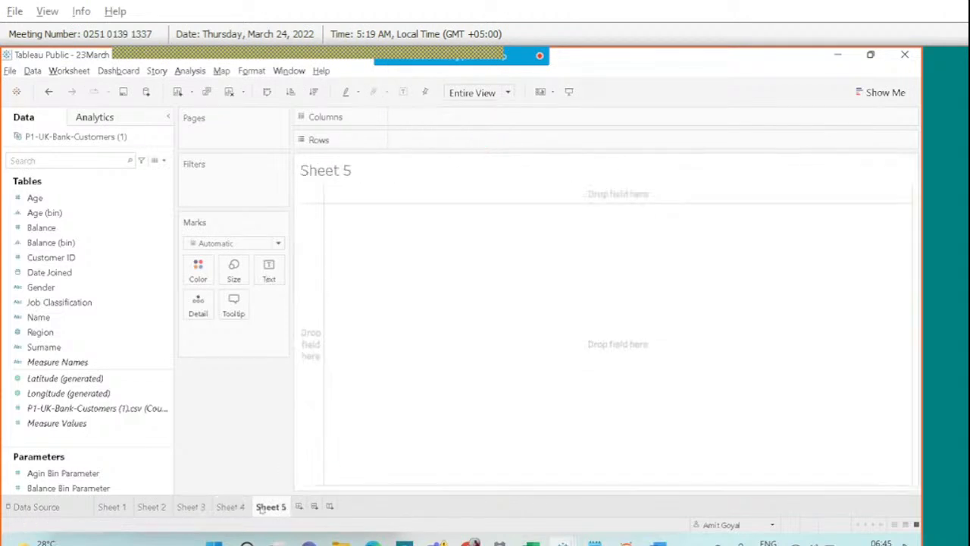
Replace the Sheet 5 title placeholder with 'Job Classification Analysis' and apply it.
double_click(357, 169)
drag(407, 262, 324, 258)
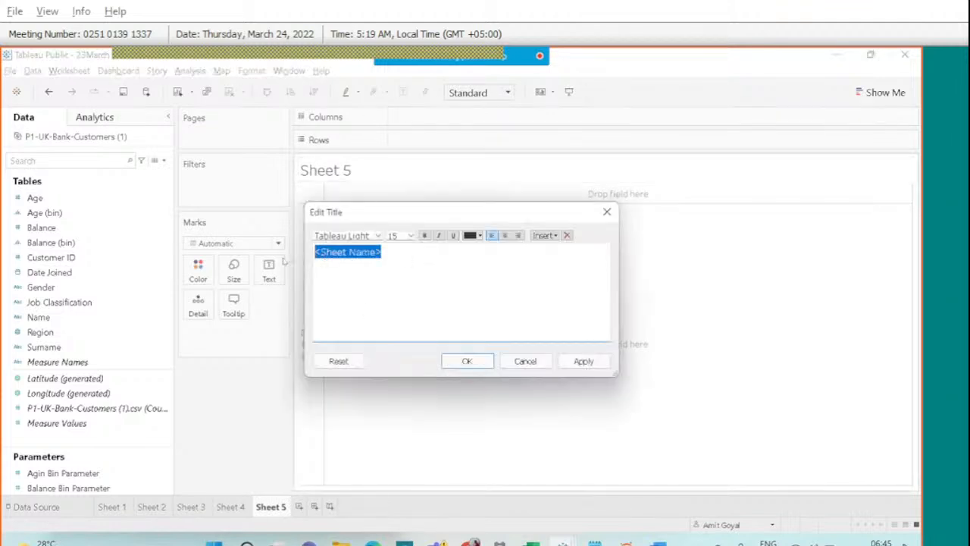
text(Job)
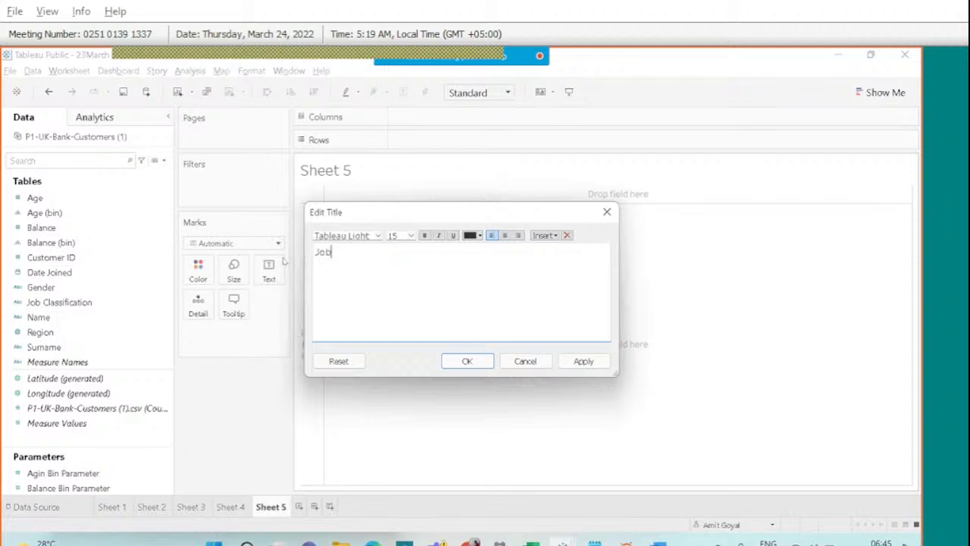
text( Classification Analysis)
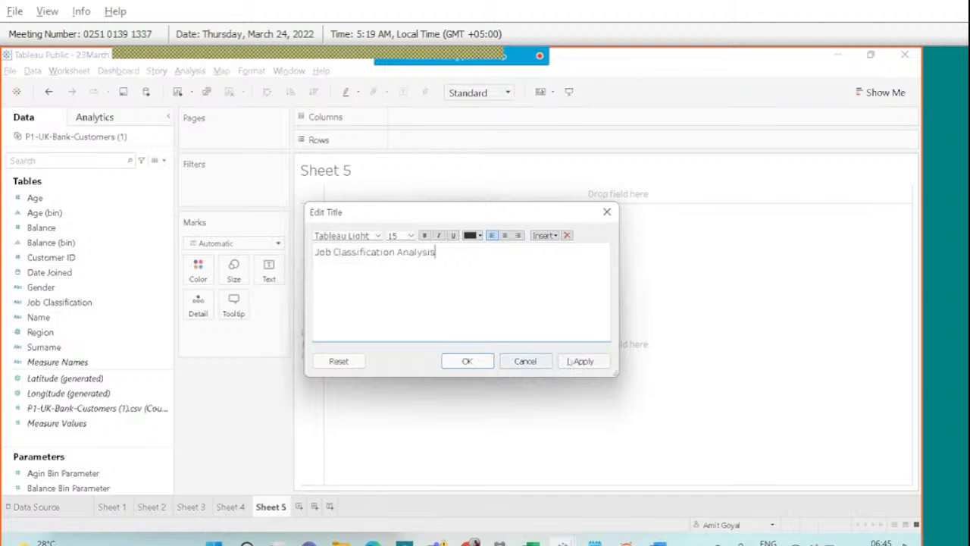
click(583, 361)
click(466, 361)
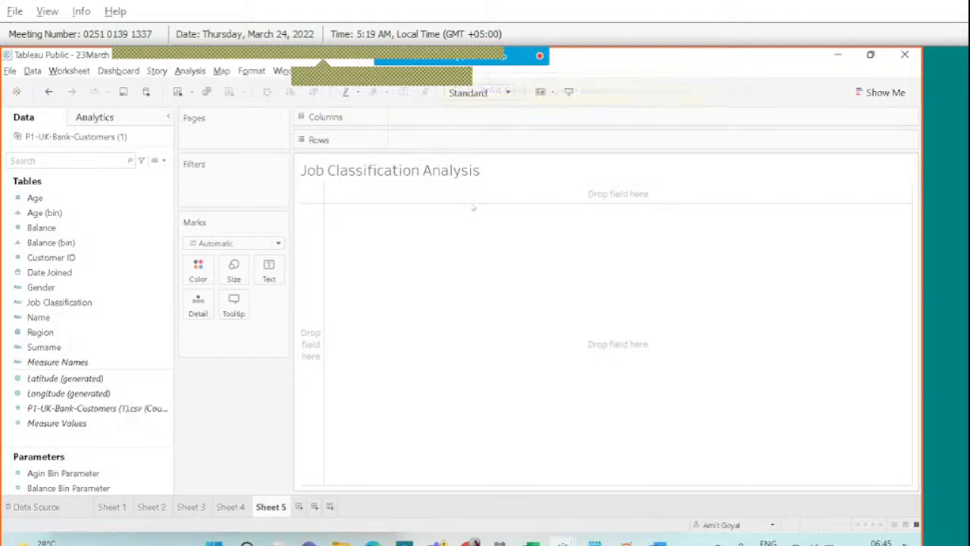
mouse_move(401, 97)
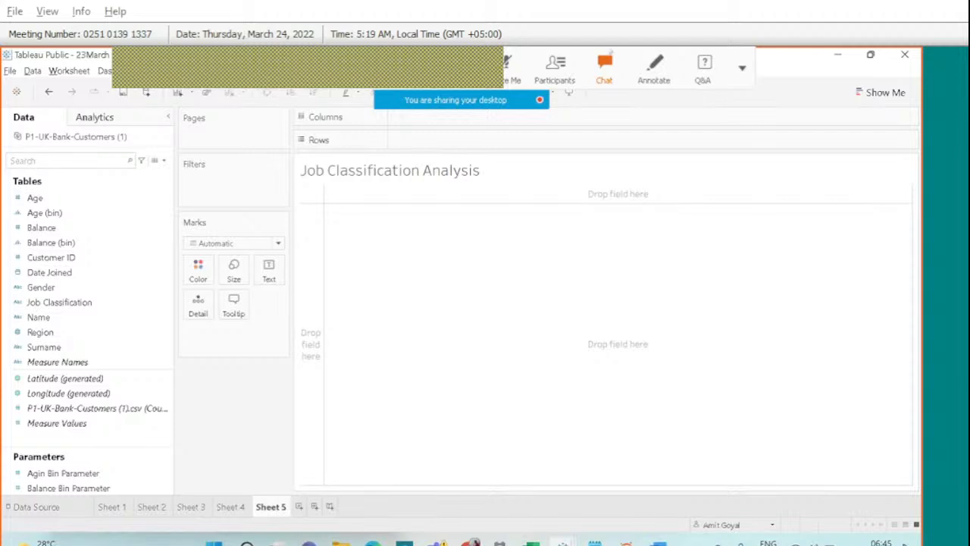
click(606, 65)
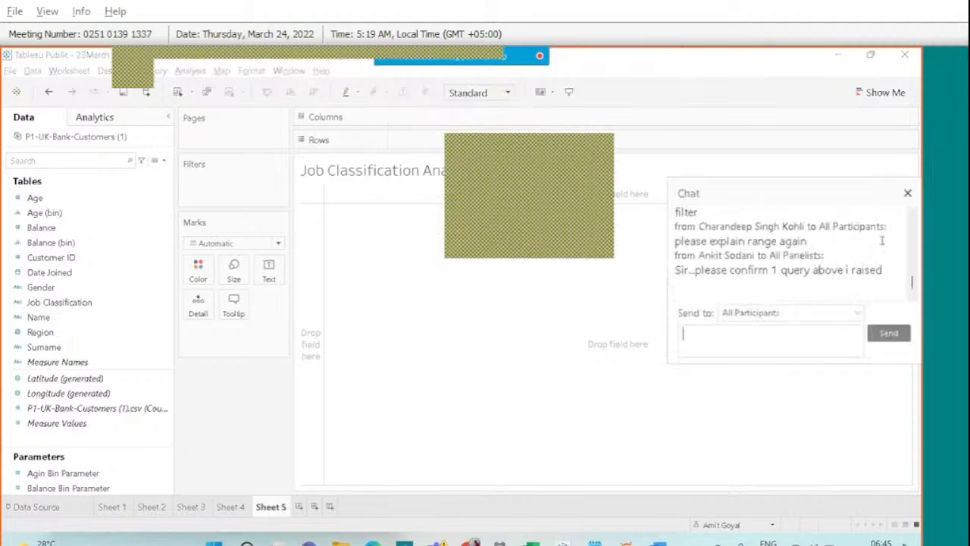
click(911, 216)
click(912, 215)
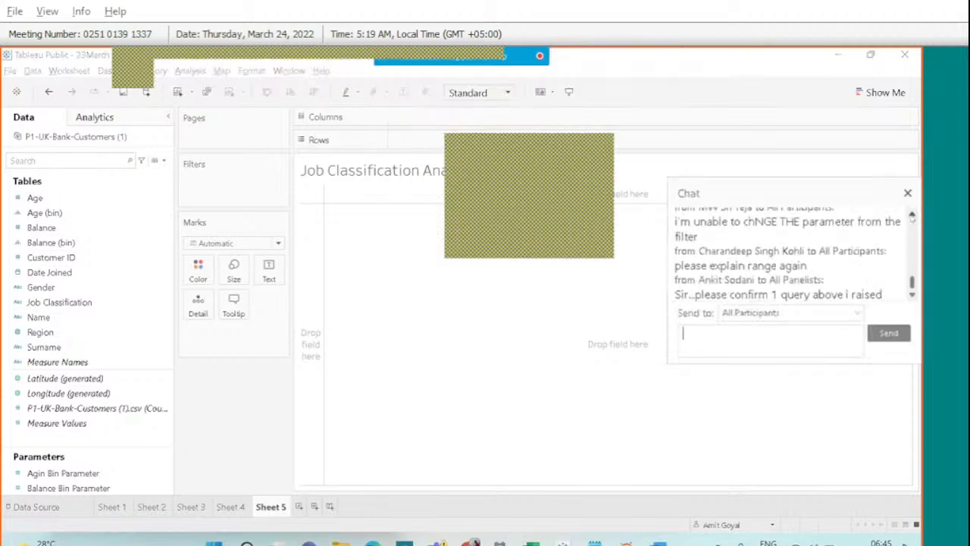
click(911, 216)
click(911, 216)
click(912, 216)
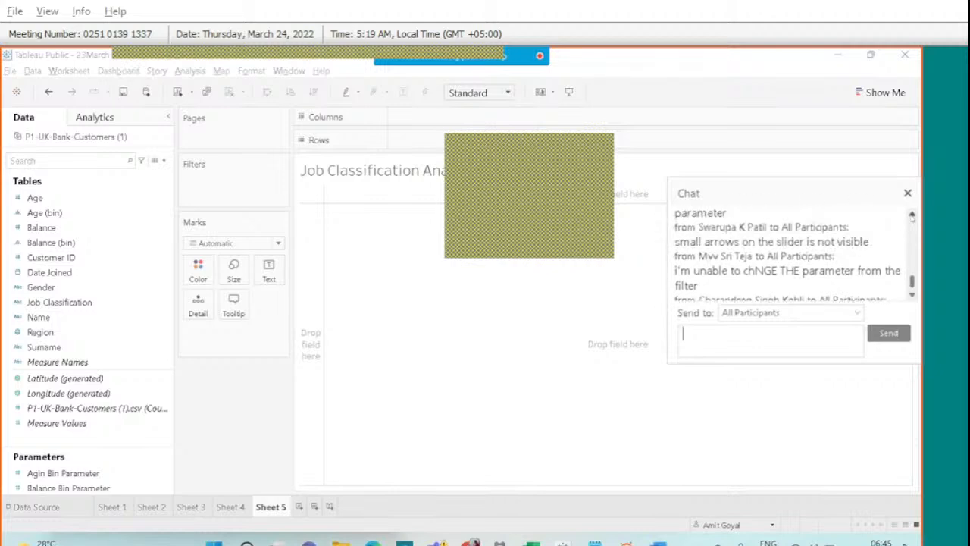
click(912, 216)
click(911, 216)
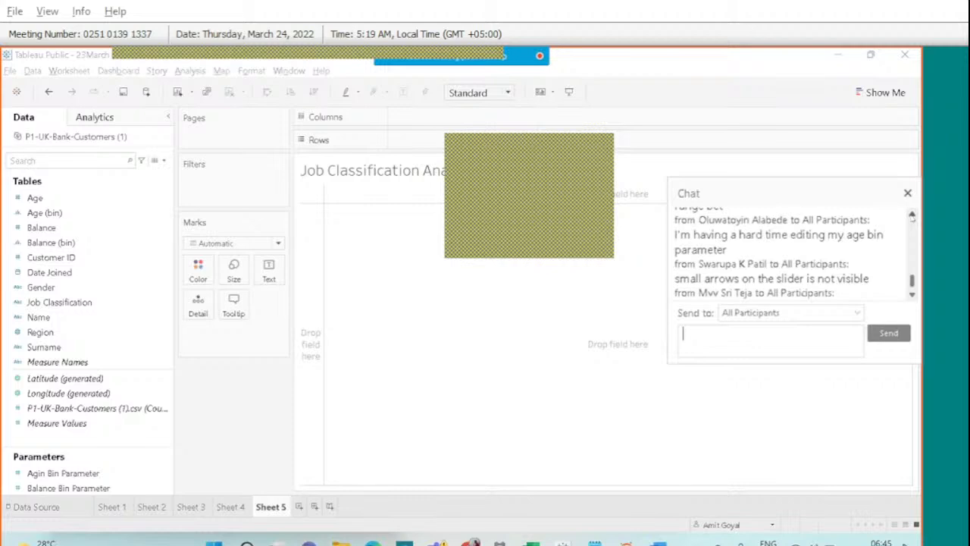
click(911, 216)
click(912, 216)
click(911, 216)
click(912, 216)
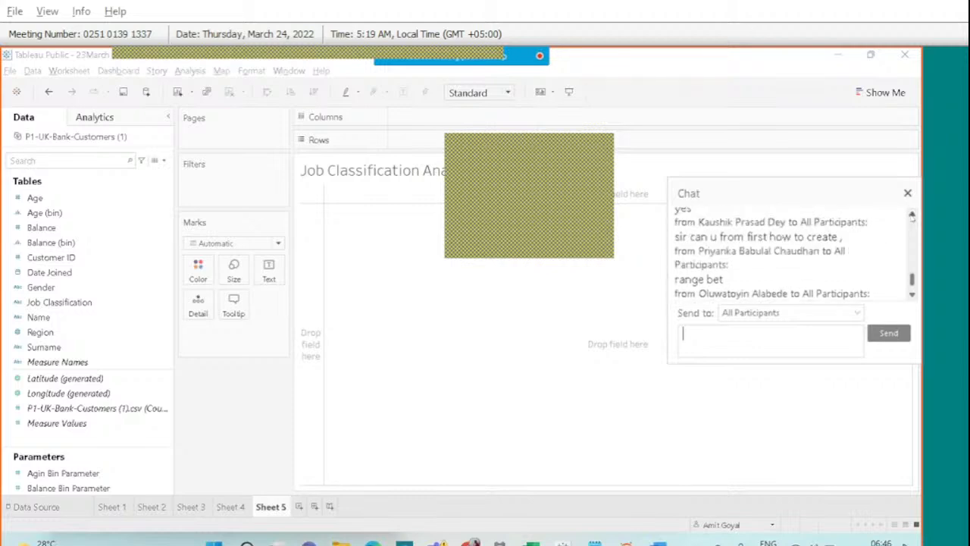
click(912, 216)
click(912, 216)
click(912, 216)
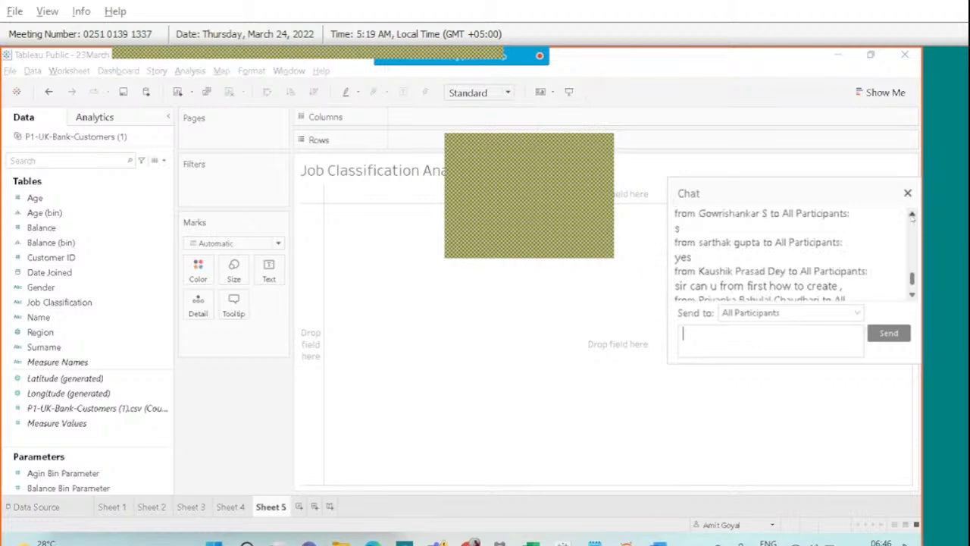
click(911, 216)
click(912, 215)
click(911, 216)
click(912, 216)
click(911, 216)
click(912, 216)
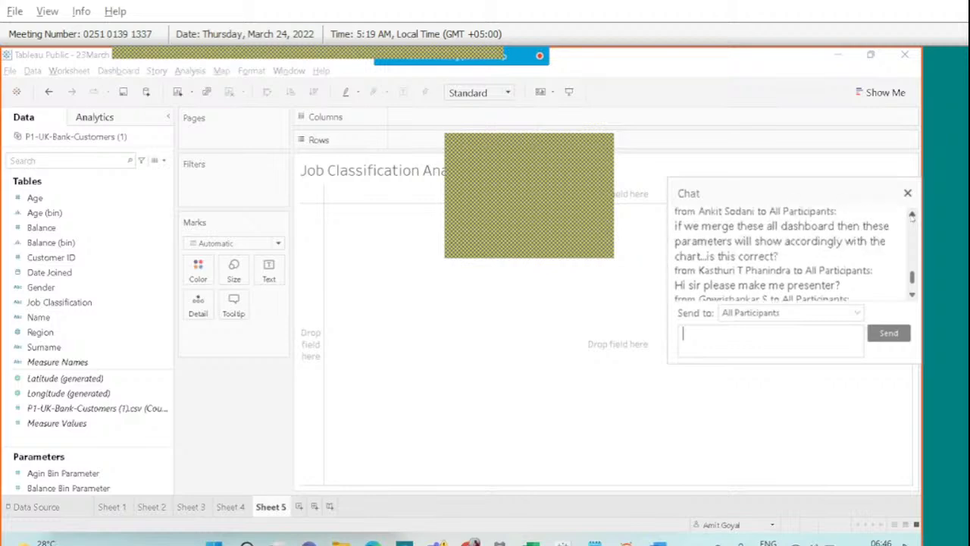
click(911, 216)
click(912, 216)
click(912, 216)
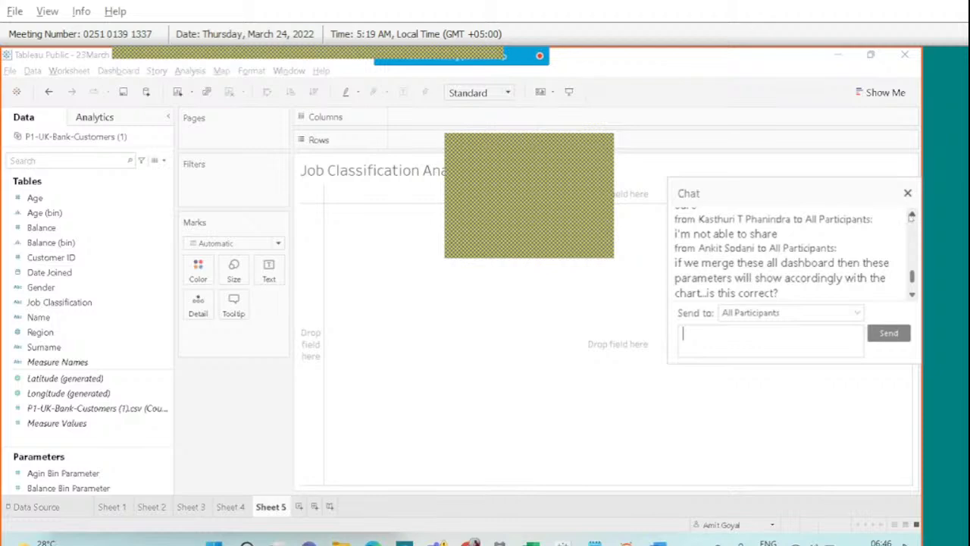
click(913, 217)
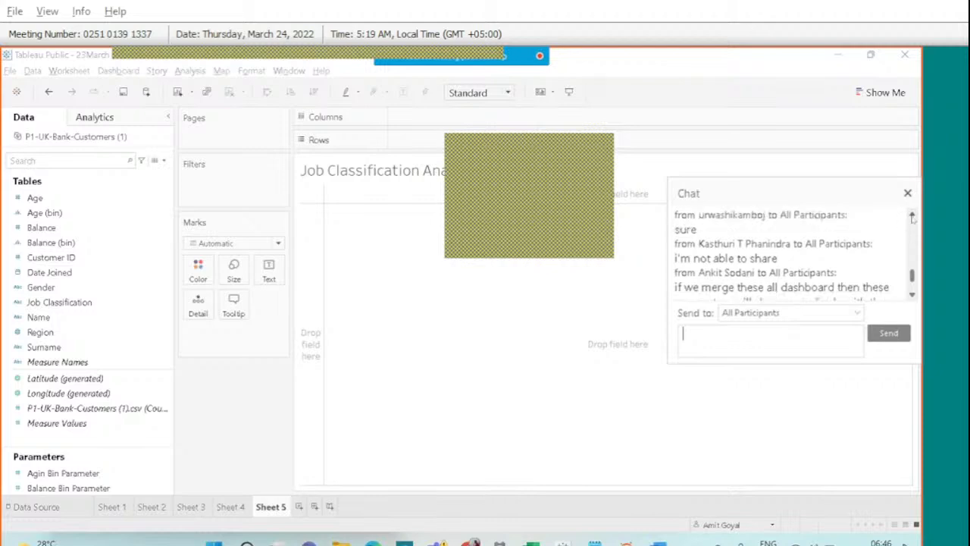
click(906, 192)
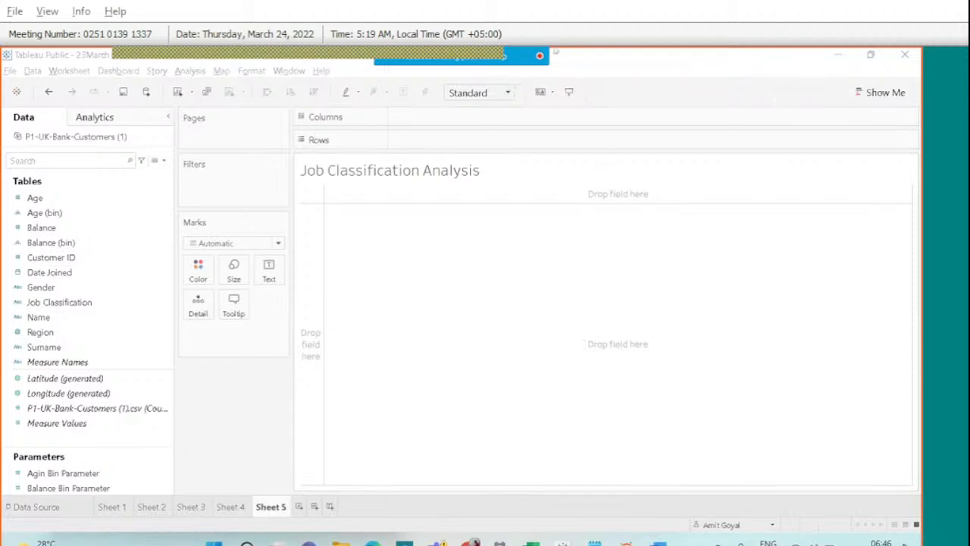
Check the latest meeting chat messages, then show the participants list.
mouse_move(428, 53)
click(604, 66)
scroll(788, 250, down, 10)
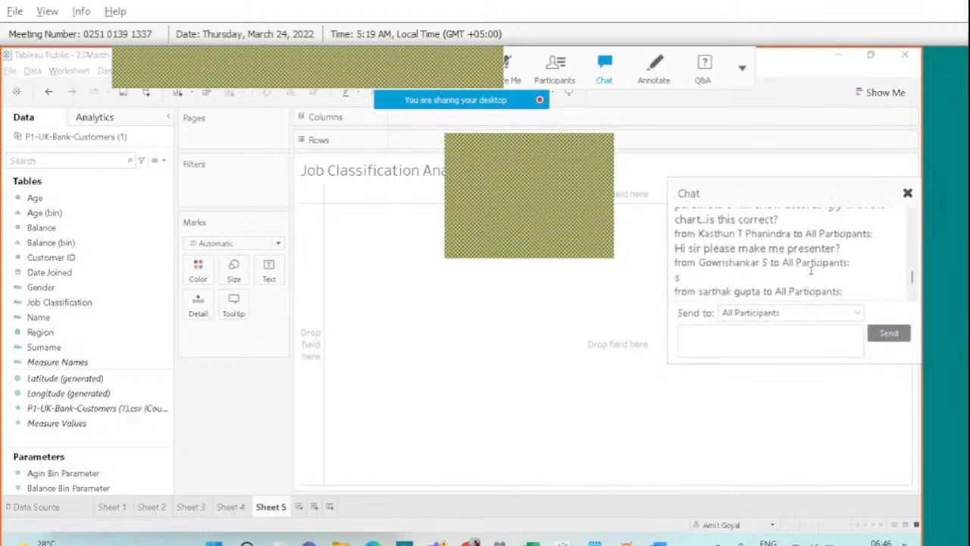
click(905, 191)
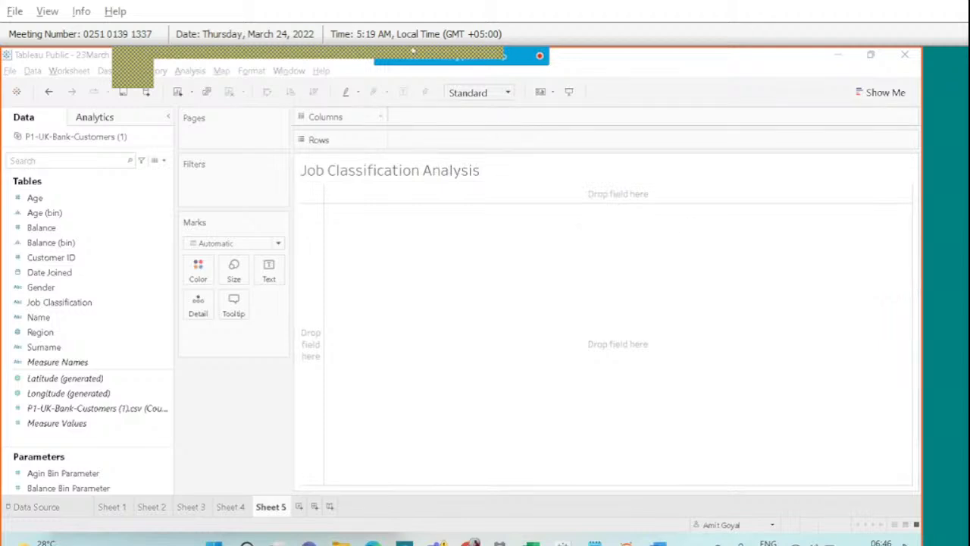
mouse_move(413, 51)
click(555, 66)
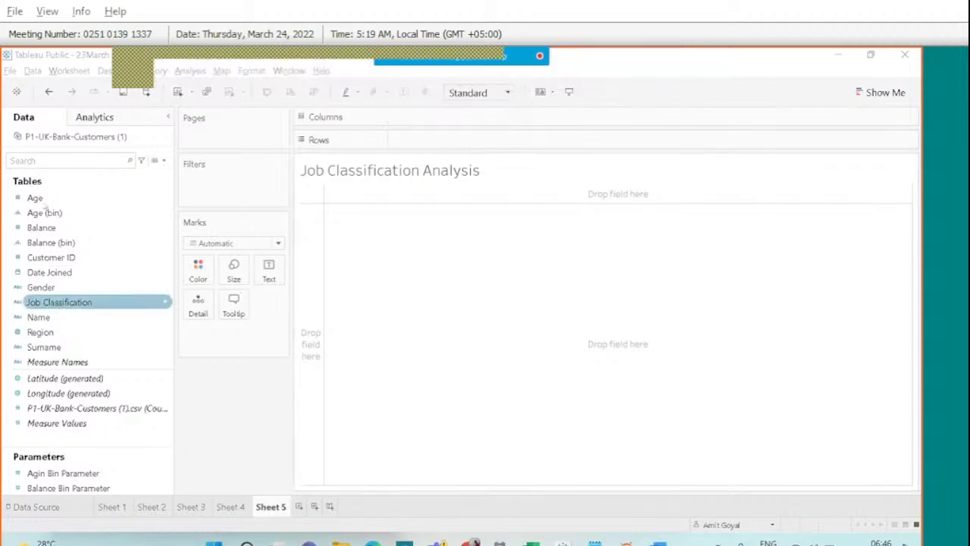
Chart customer count by Job Classification as bars, then annotate the screen for attendees.
drag(64, 303, 436, 118)
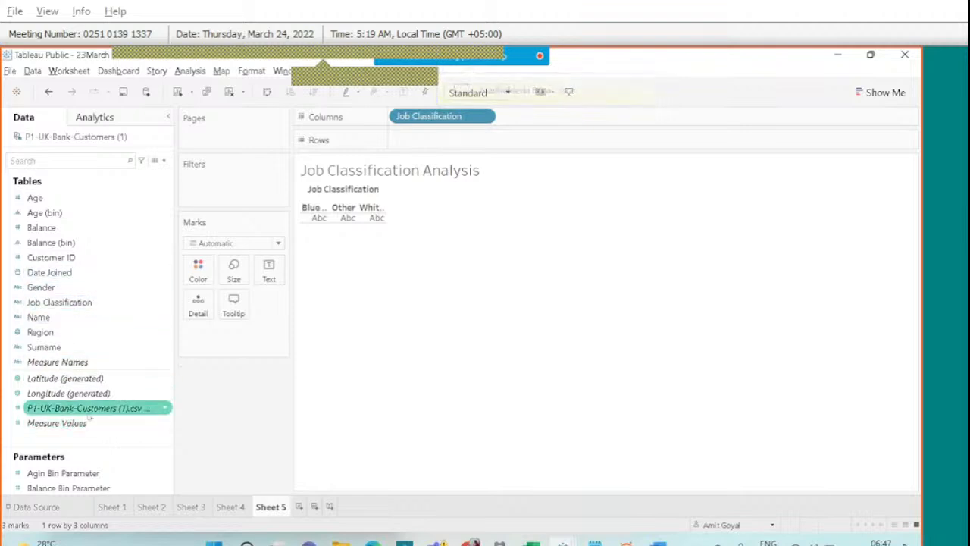
drag(89, 411, 482, 146)
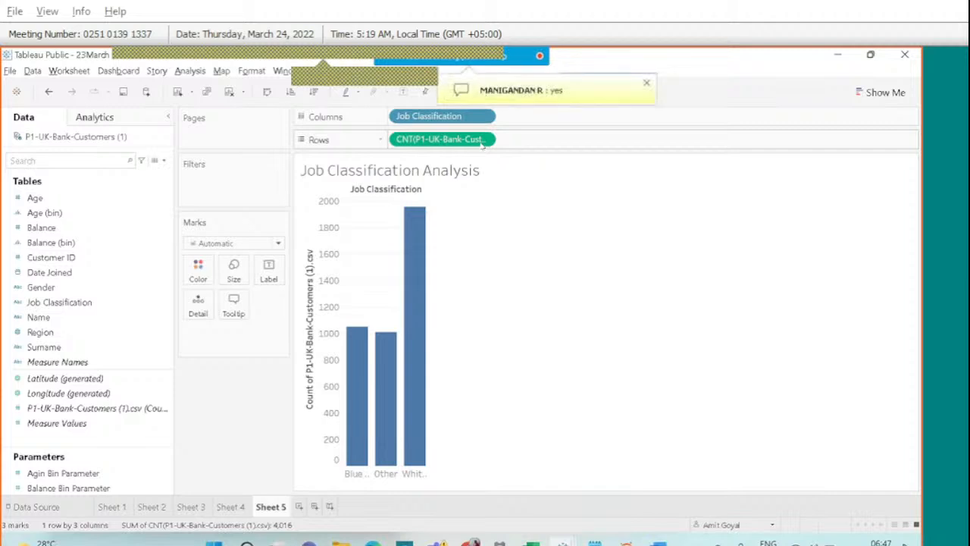
click(647, 84)
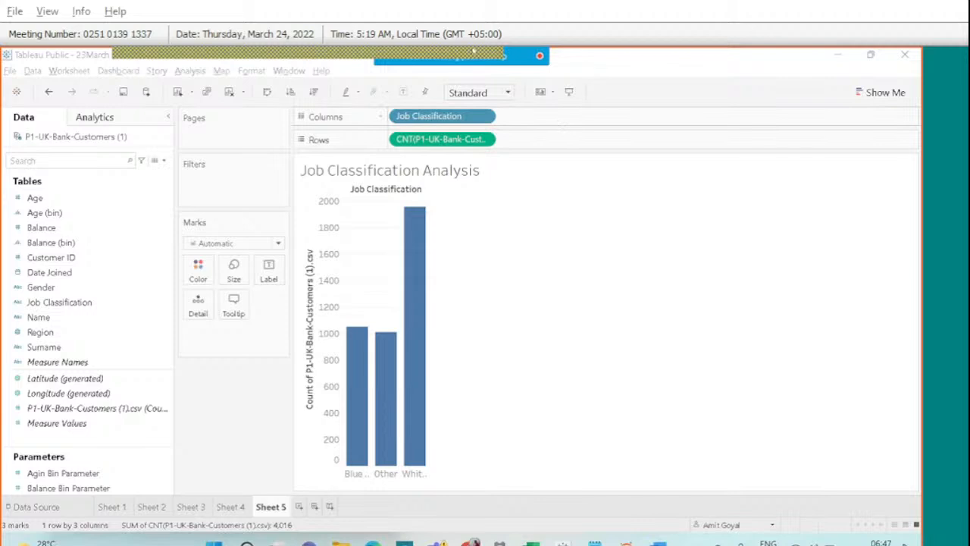
mouse_move(453, 54)
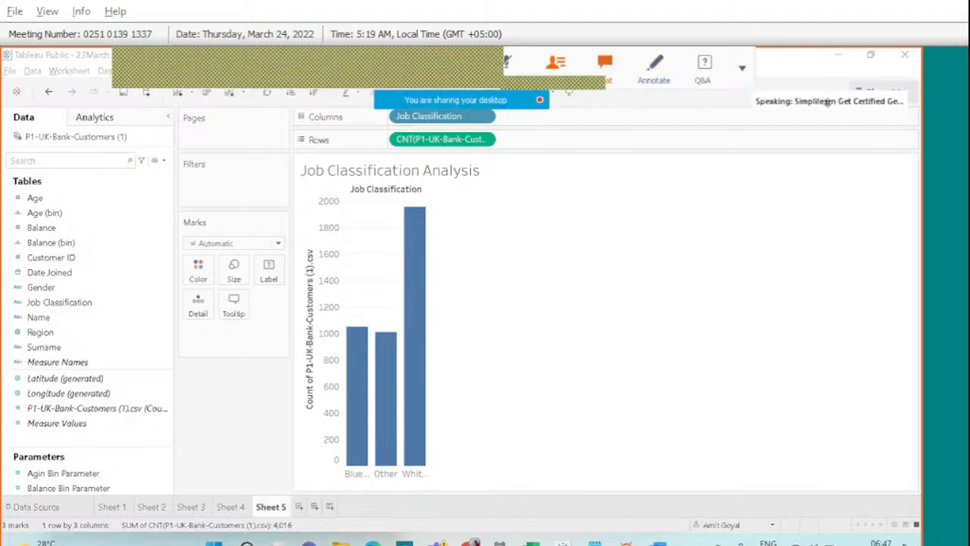
mouse_move(505, 53)
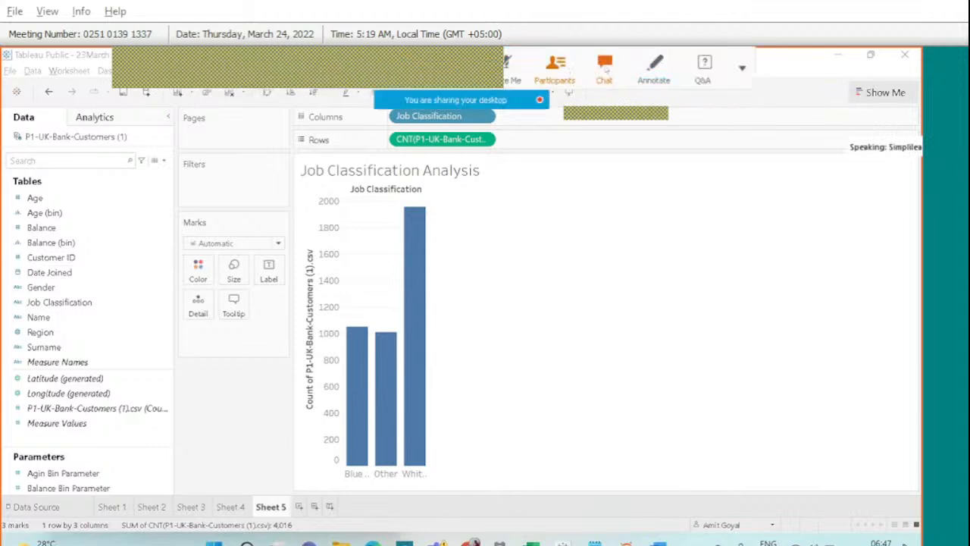
mouse_move(842, 65)
mouse_down()
mouse_move(853, 100)
mouse_move(905, 86)
mouse_move(852, 65)
mouse_up()
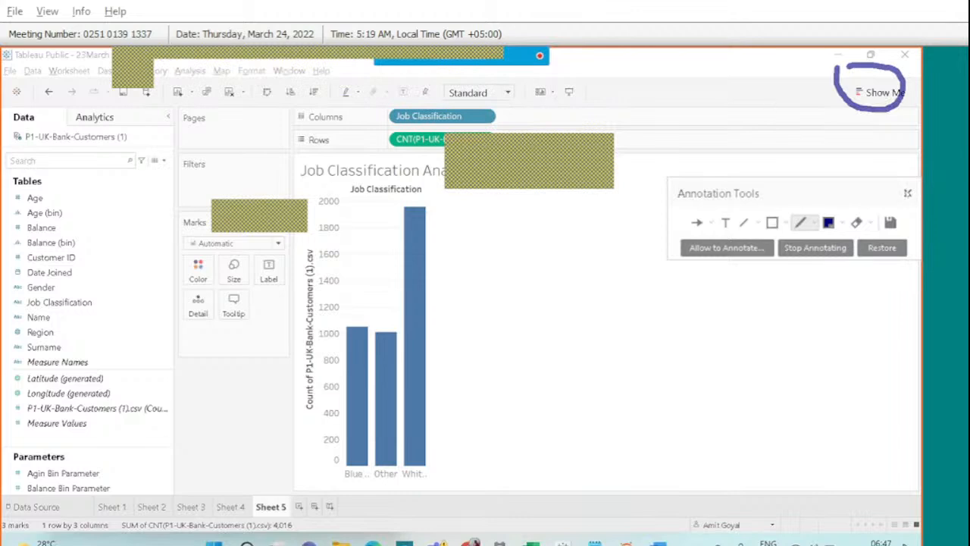
Clear the on-screen annotation and bring up the Show Me chart suggestions.
click(907, 193)
click(879, 93)
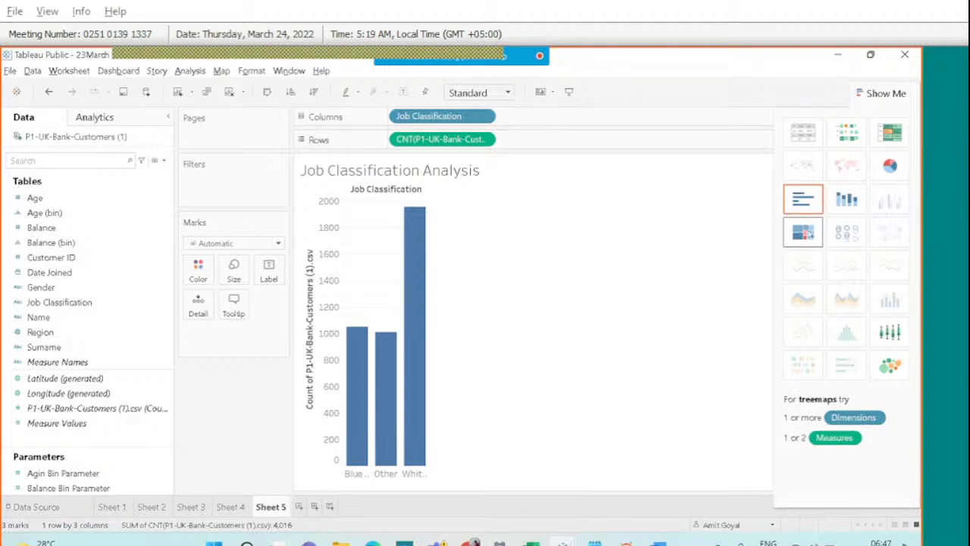
Turn the Job Classification bars into a treemap, close Show Me, and open the meeting chat.
click(803, 232)
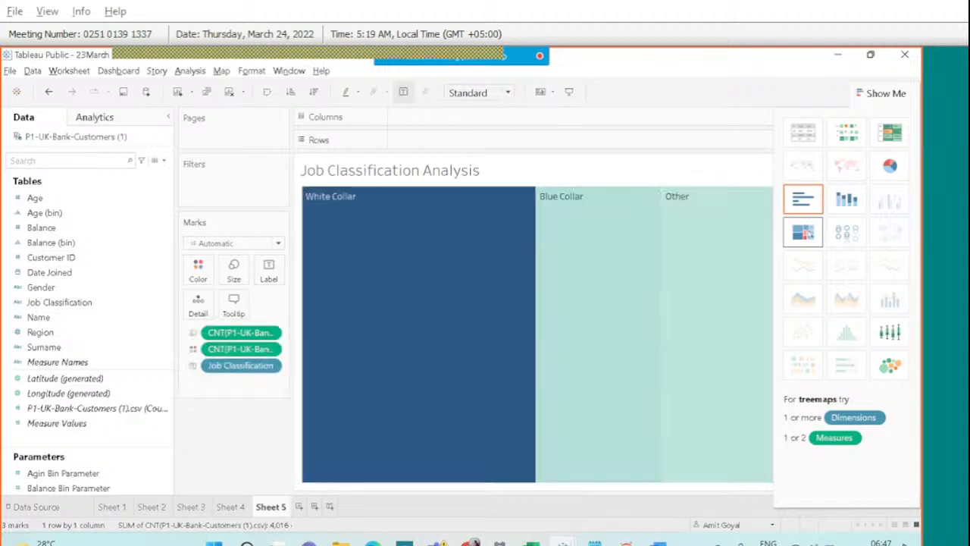
click(883, 90)
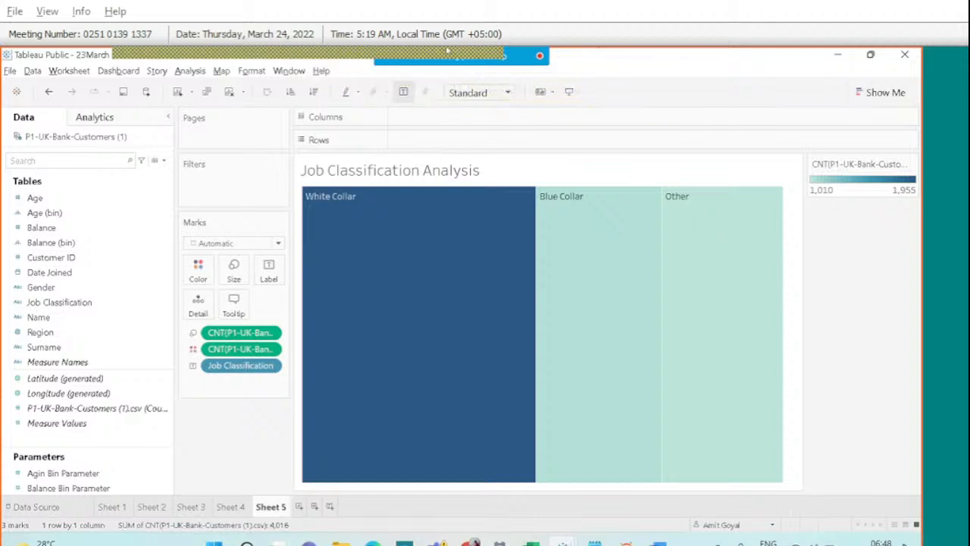
click(603, 72)
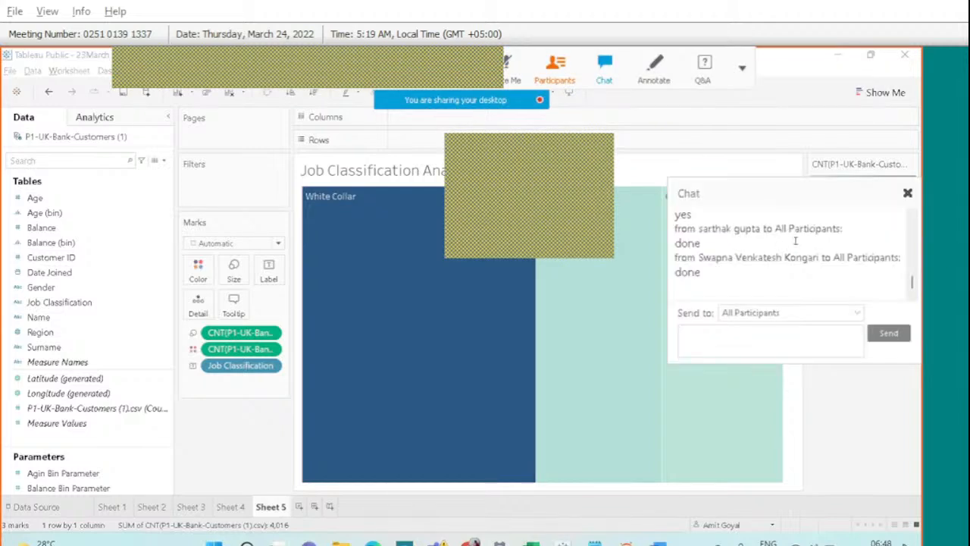
click(907, 193)
mouse_move(585, 247)
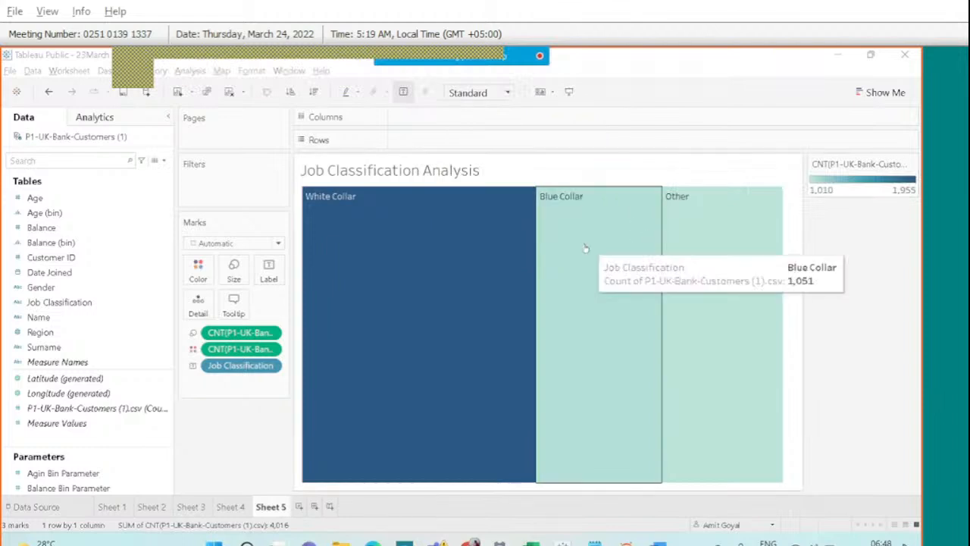
mouse_move(417, 240)
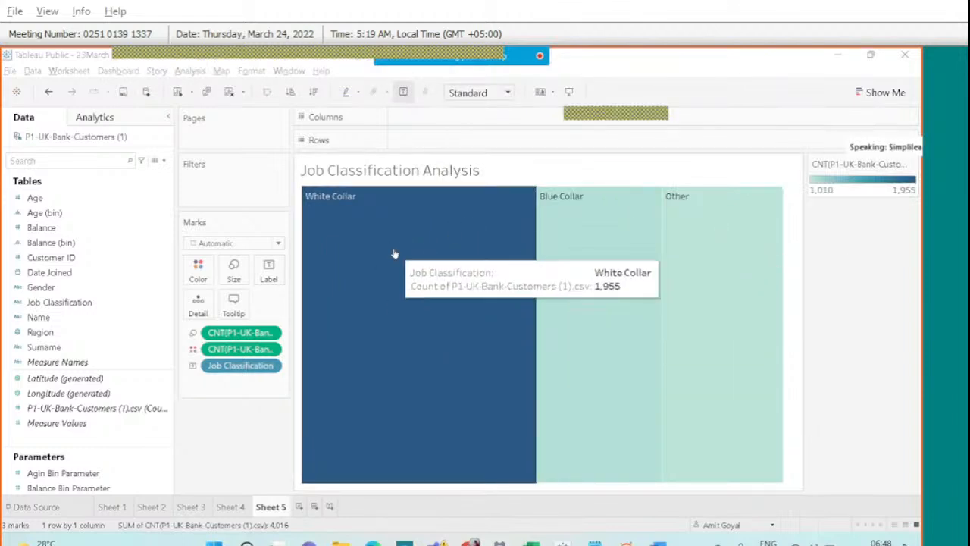
mouse_move(674, 302)
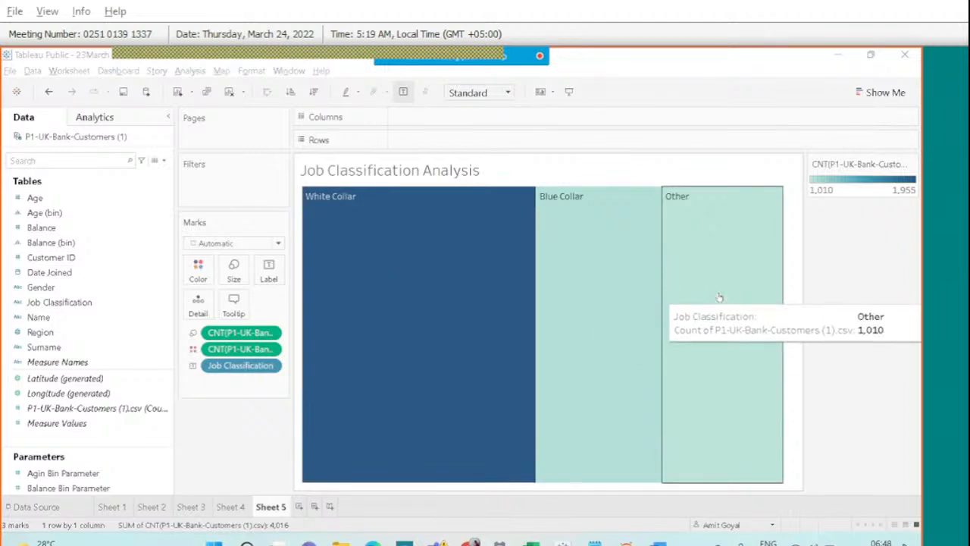
mouse_move(402, 293)
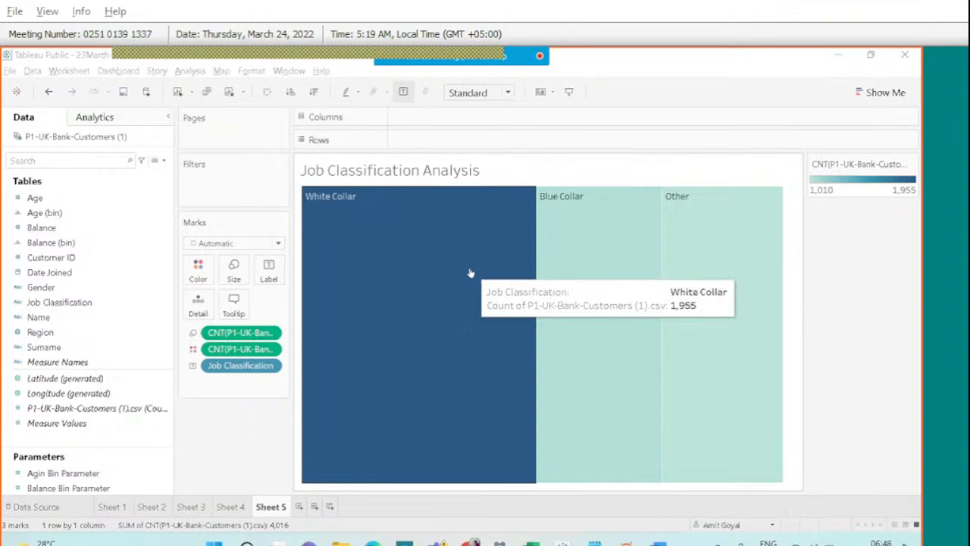
mouse_move(766, 288)
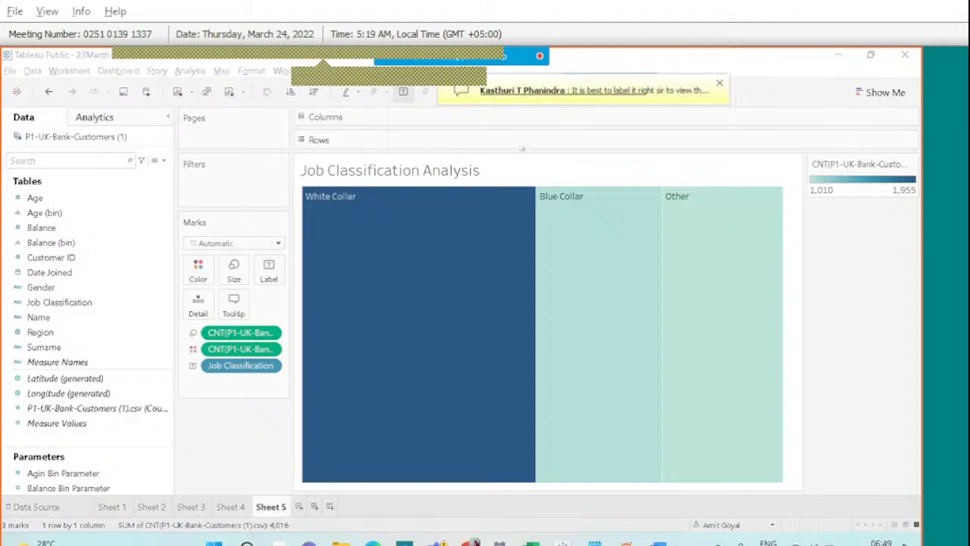
mouse_move(421, 276)
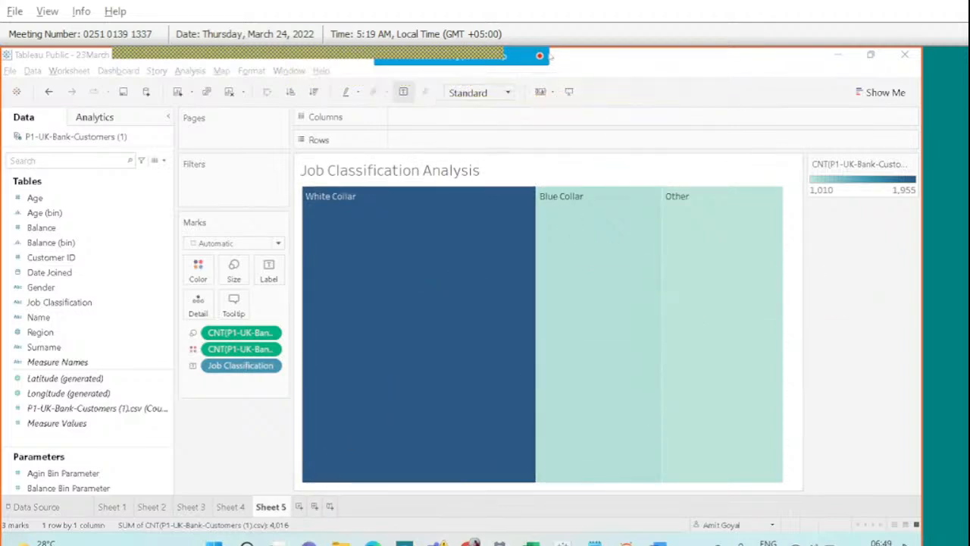
mouse_move(586, 71)
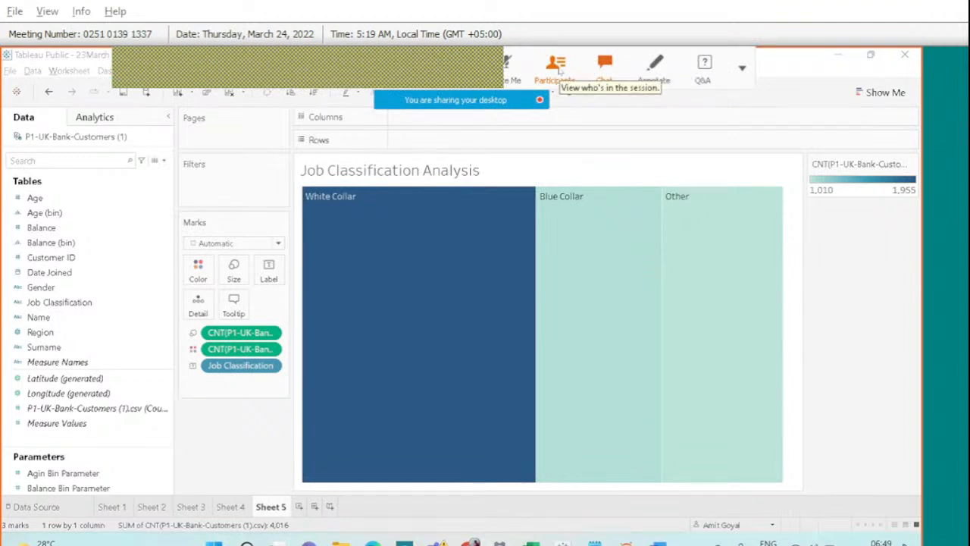
click(604, 64)
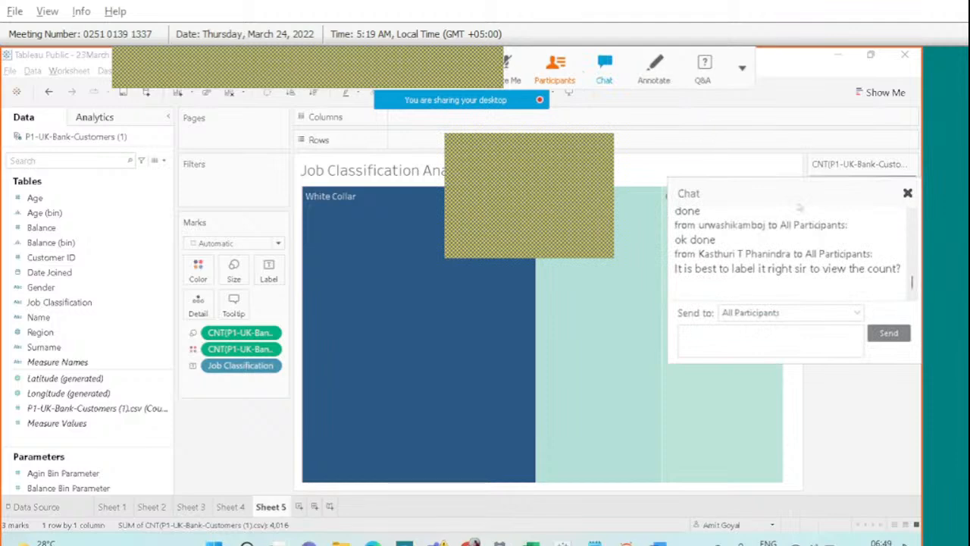
click(907, 194)
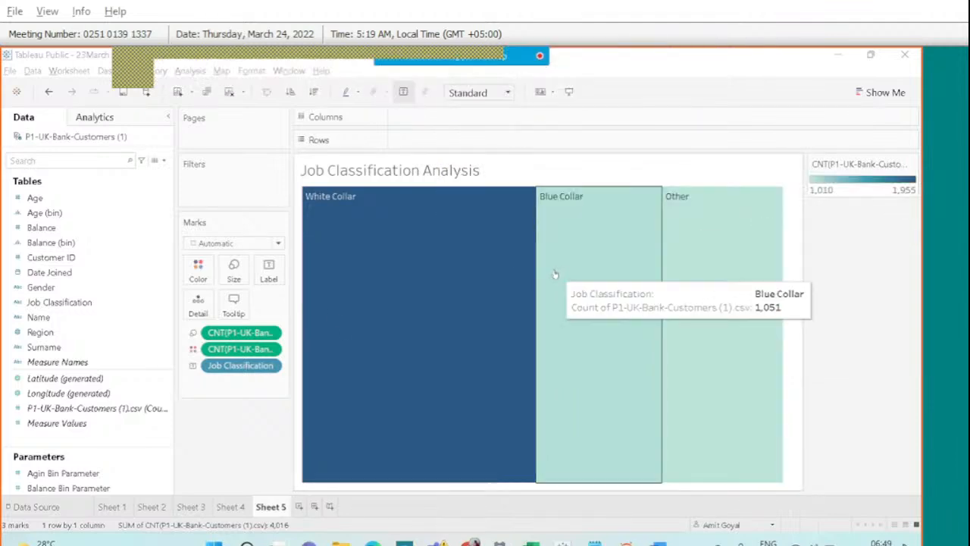
click(77, 375)
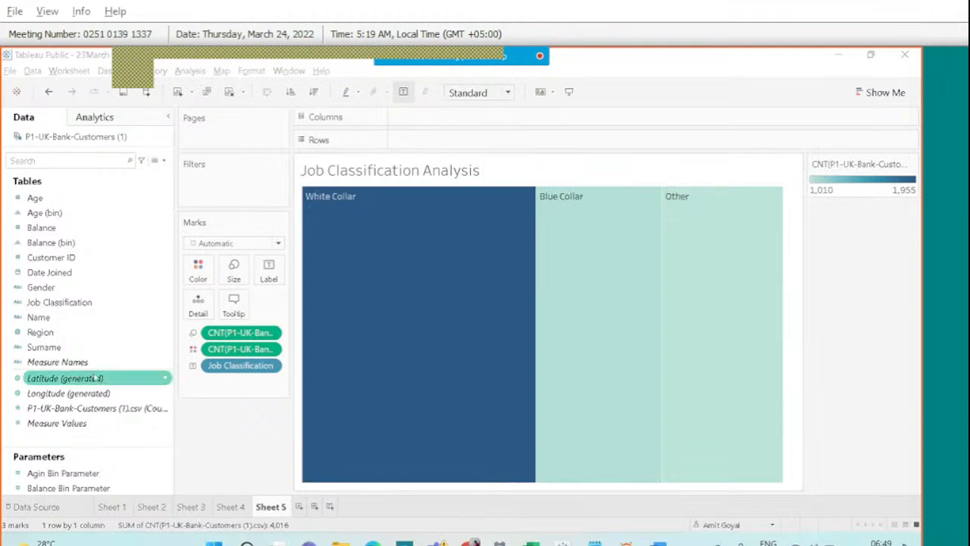
Label the treemap boxes with customer counts, then add and delete a blank Sheet 6.
drag(93, 409, 269, 273)
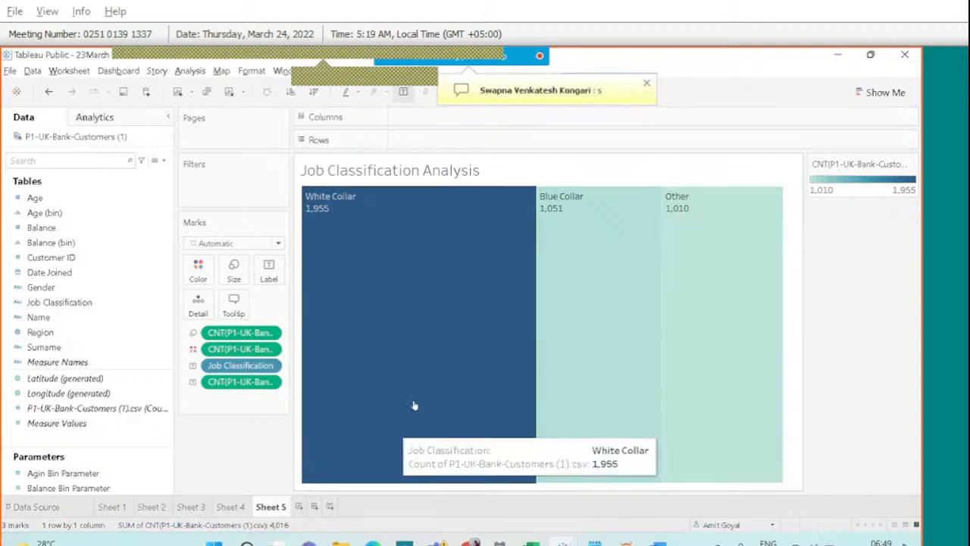
click(299, 505)
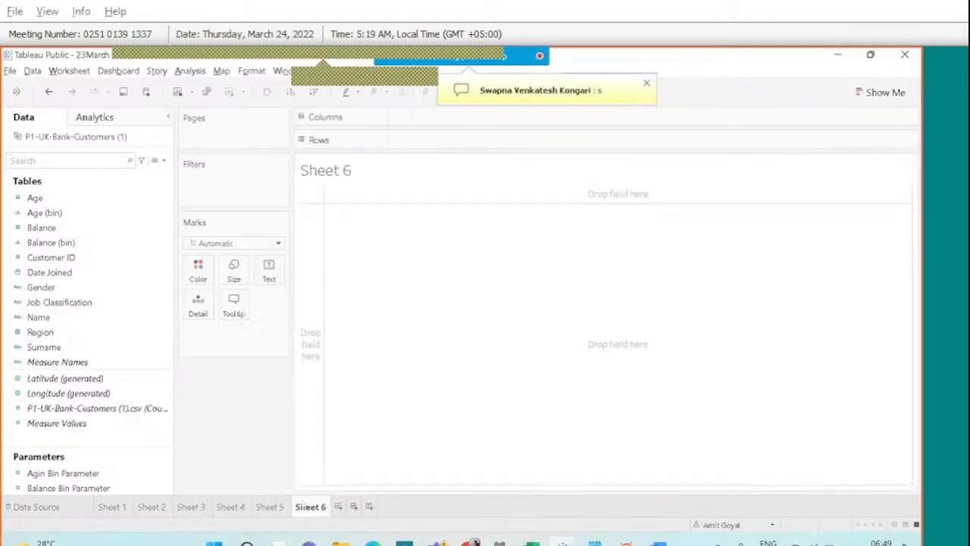
right_click(321, 505)
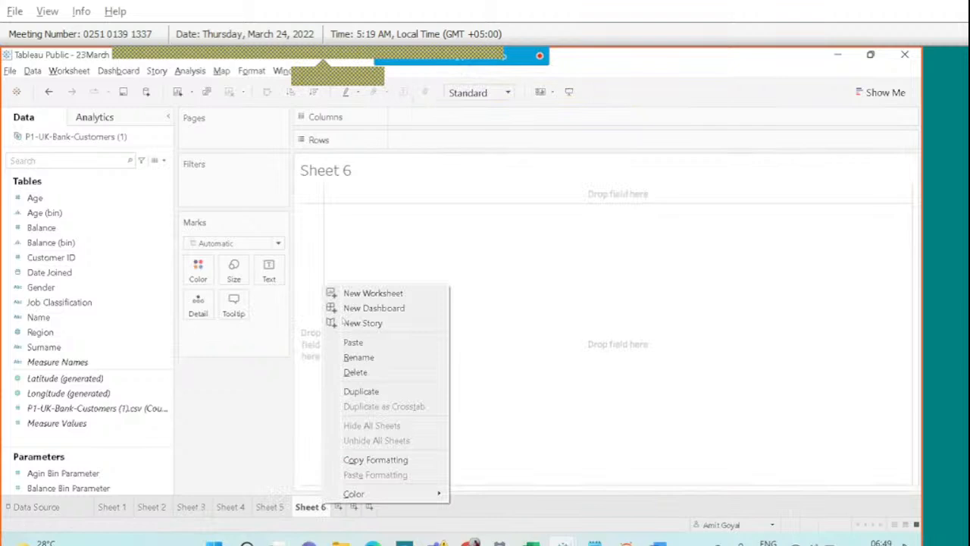
click(366, 374)
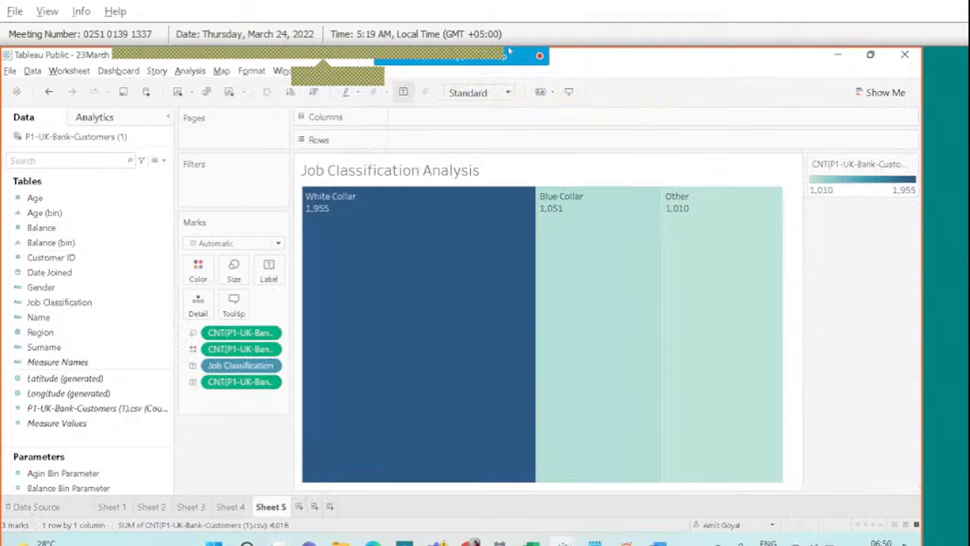
click(612, 72)
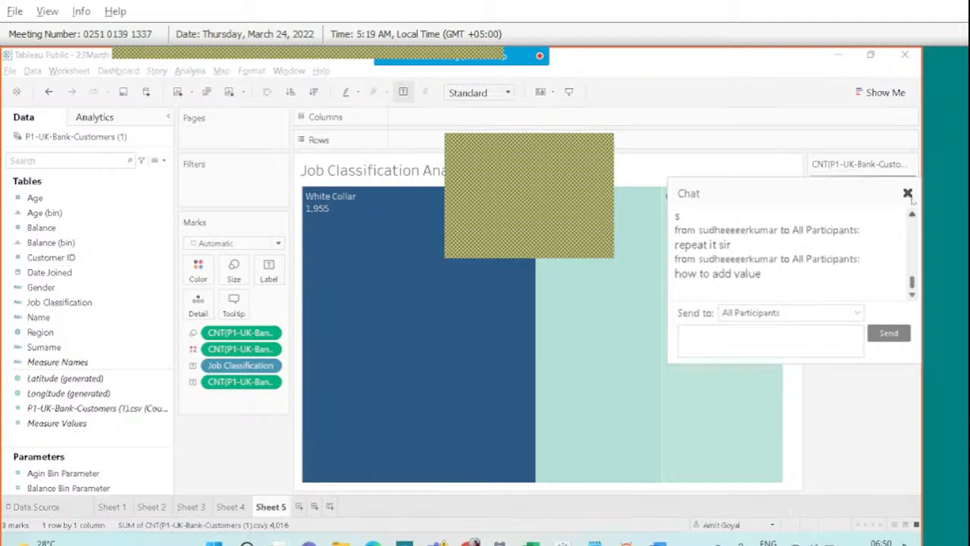
click(907, 194)
drag(258, 384, 270, 277)
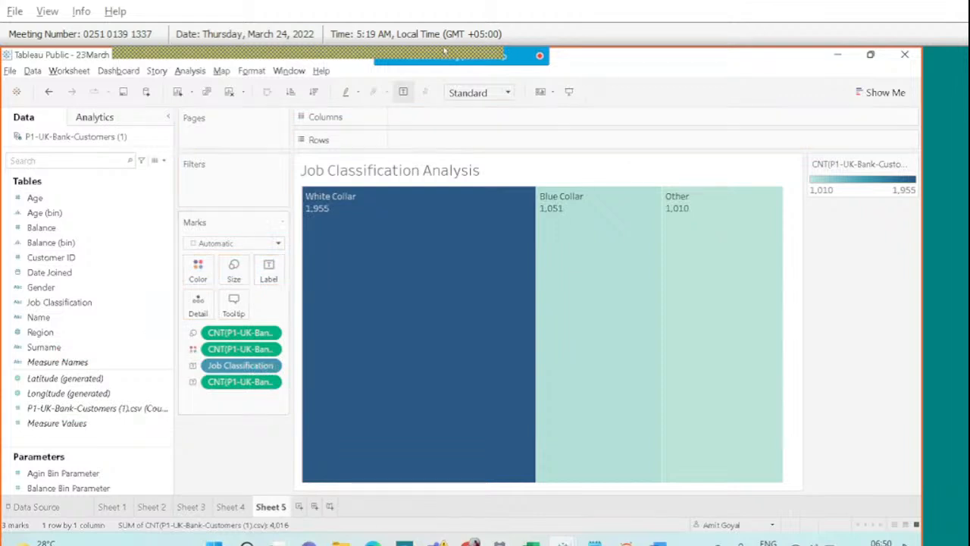
Show the treemap labels as Percent of Total (48.68%, 26.17%, 25.15%).
mouse_move(573, 64)
right_click(237, 383)
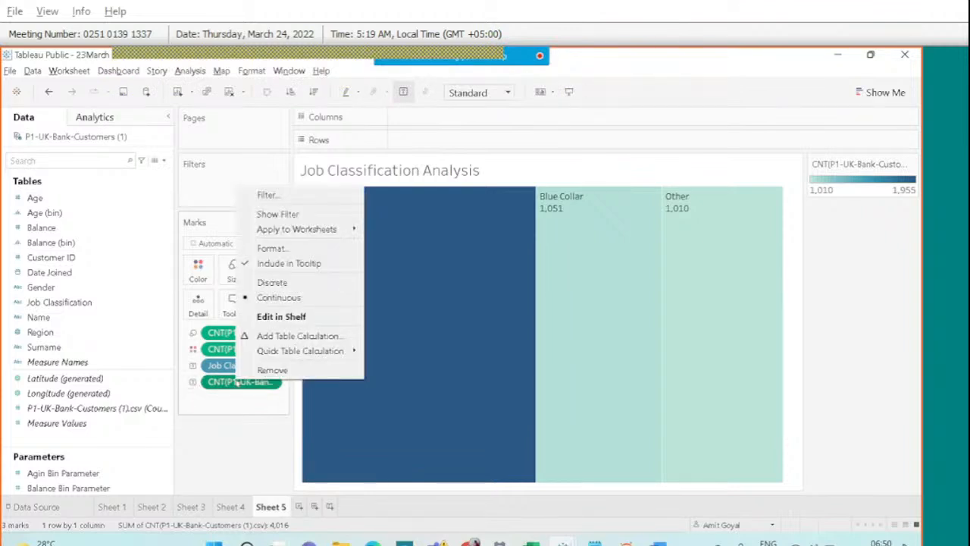
mouse_move(294, 357)
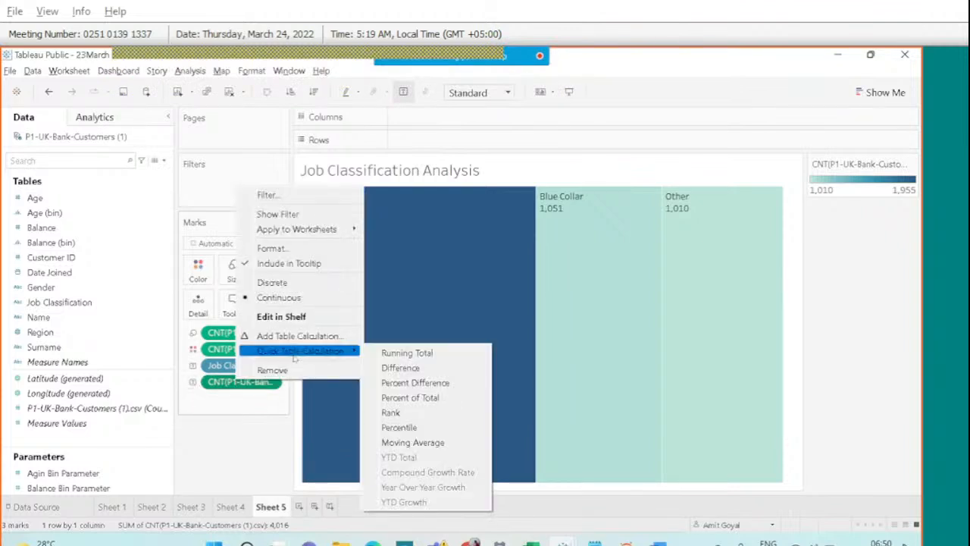
click(416, 397)
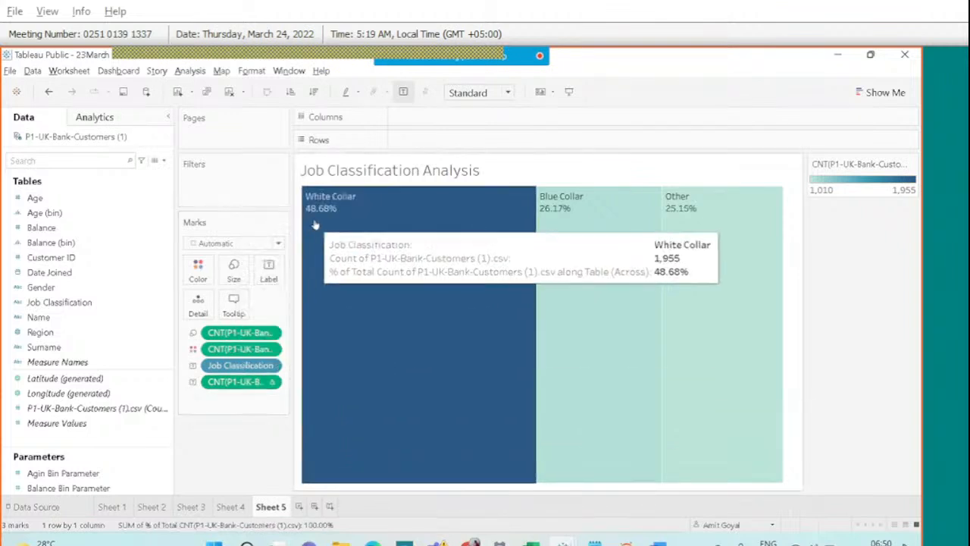
mouse_move(559, 224)
mouse_move(697, 224)
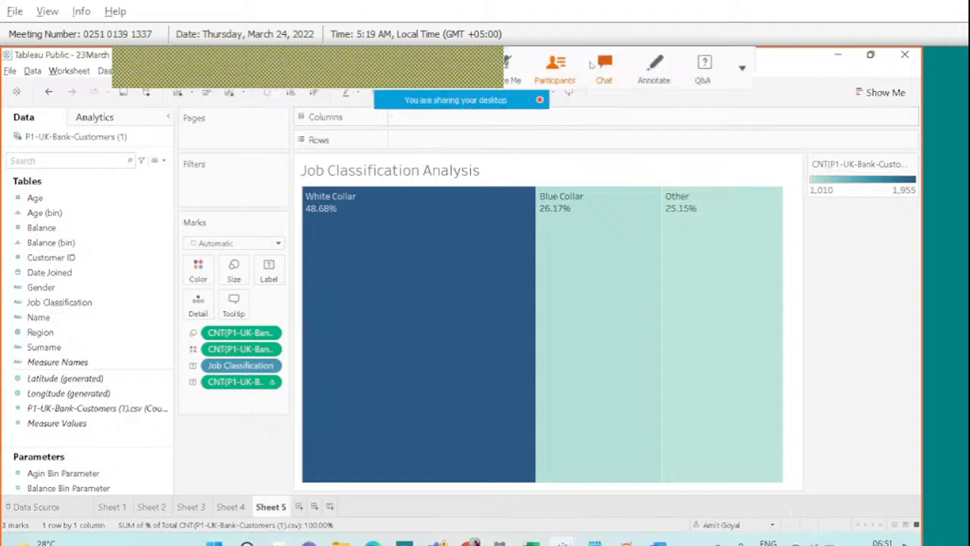
Find and open the shared dashboard link in the meeting chat.
click(603, 68)
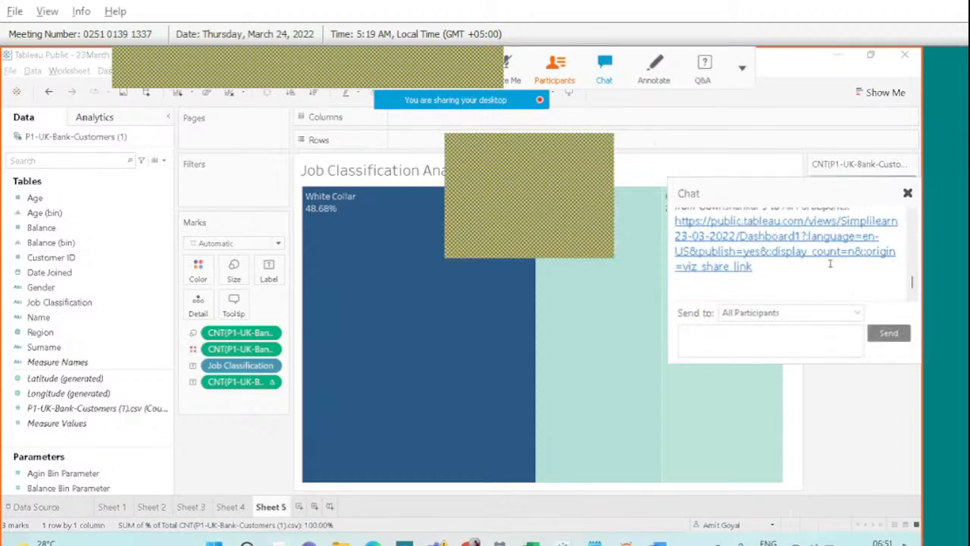
right_click(811, 271)
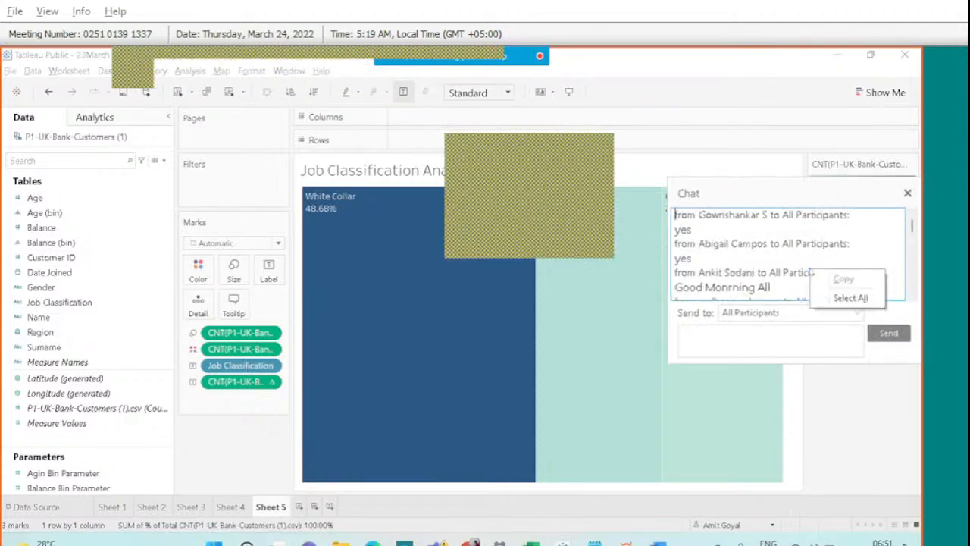
click(755, 267)
scroll(750, 257, down, 5)
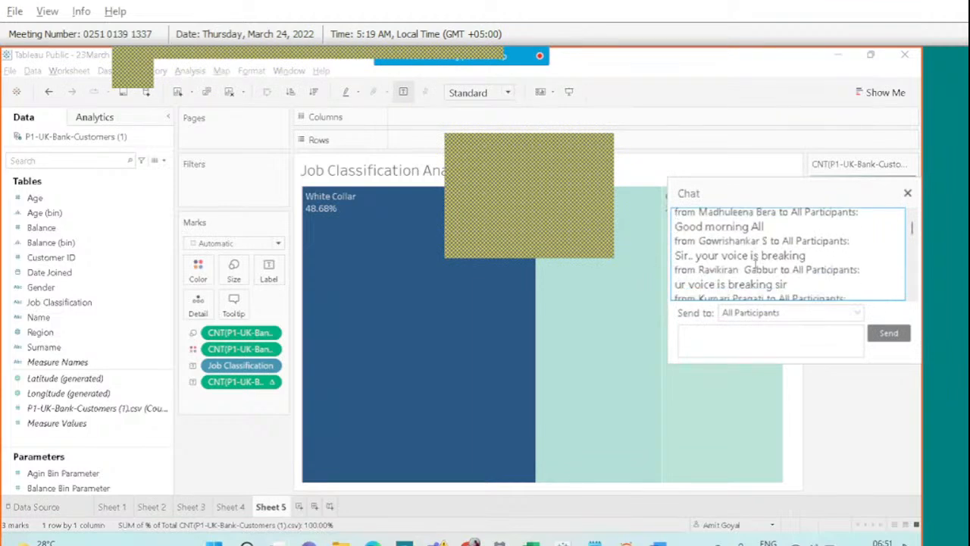
scroll(731, 234, down, 5)
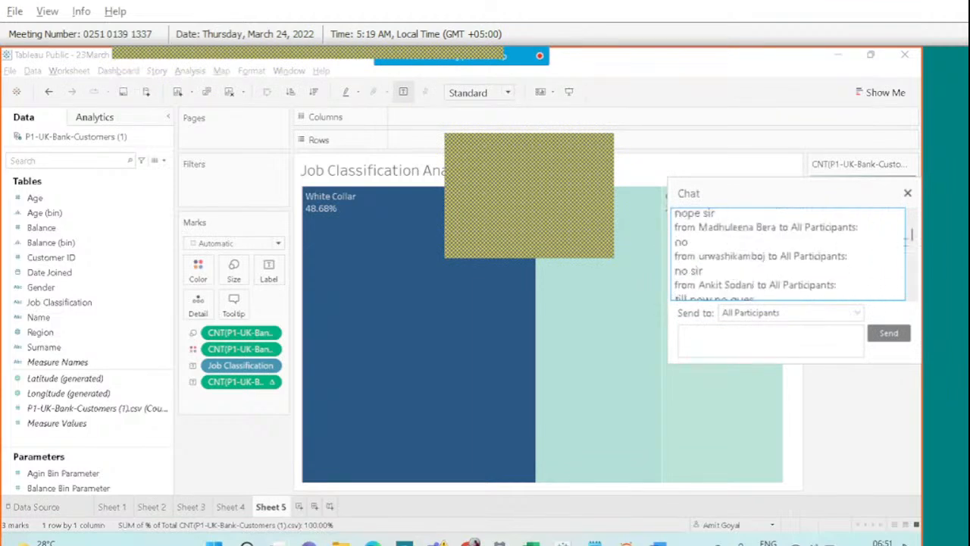
scroll(910, 274, down, 5)
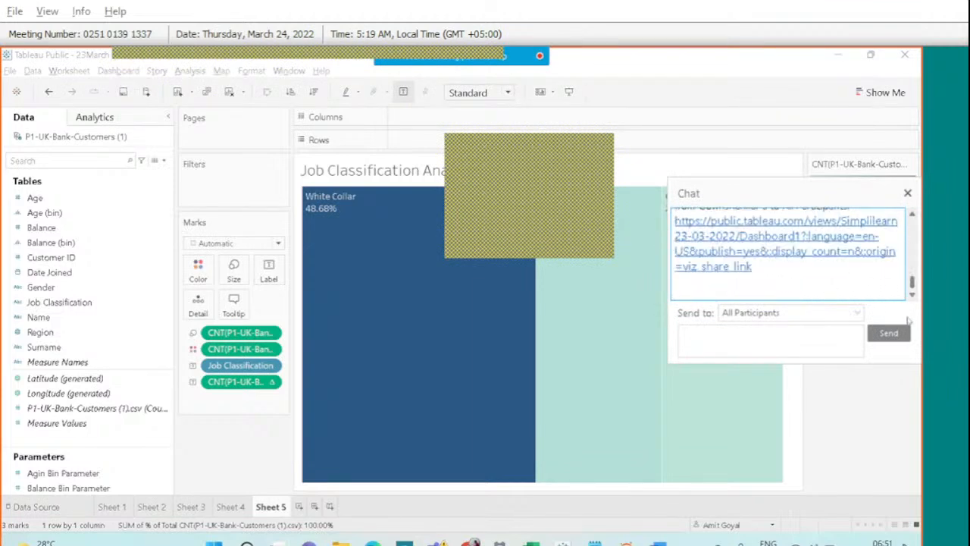
click(728, 266)
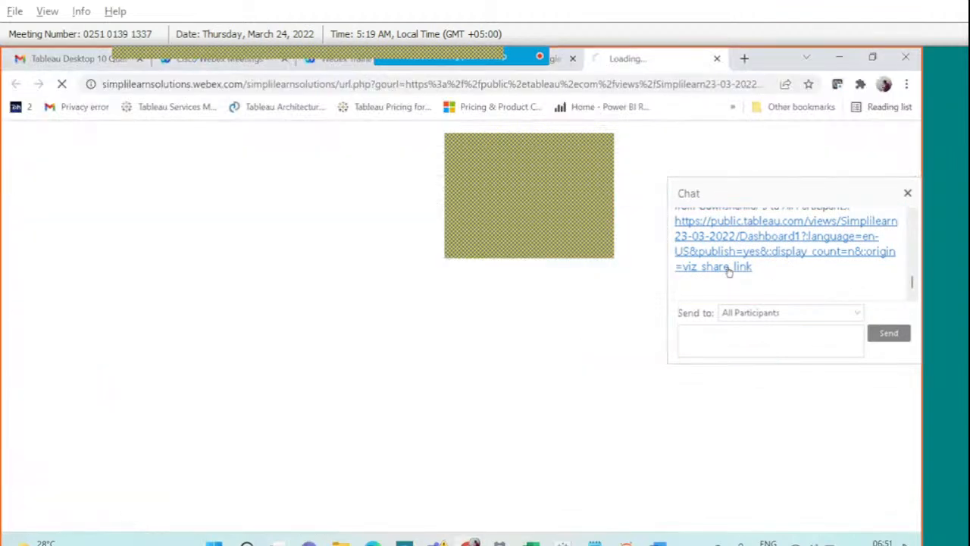
Continue to the shared Bank Customer Analysis dashboard, browse it, and return to the desktop workbook.
click(491, 475)
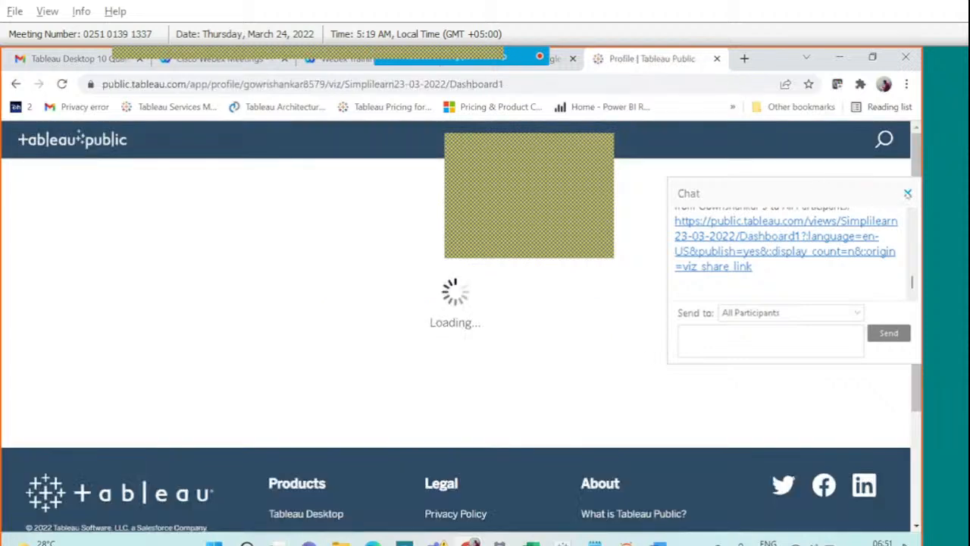
click(907, 194)
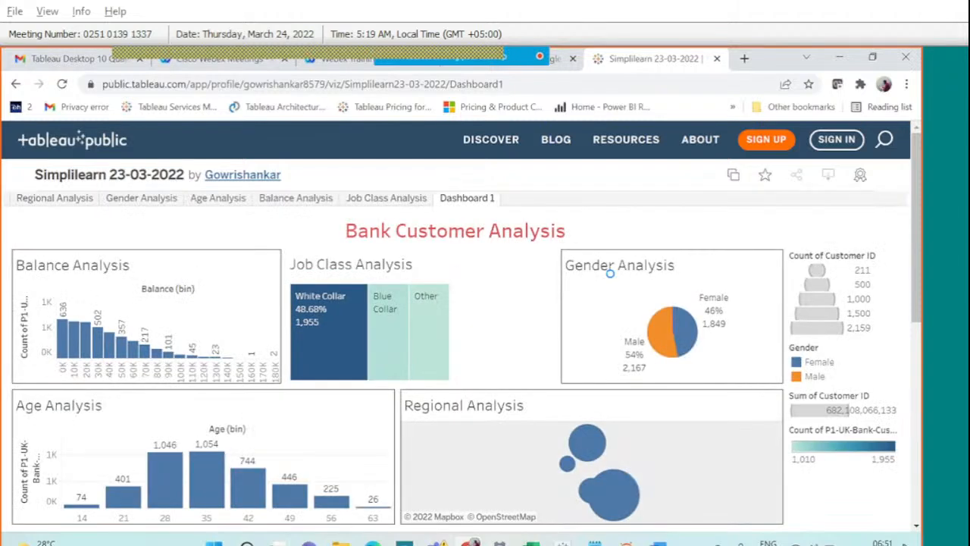
scroll(610, 274, down, 1)
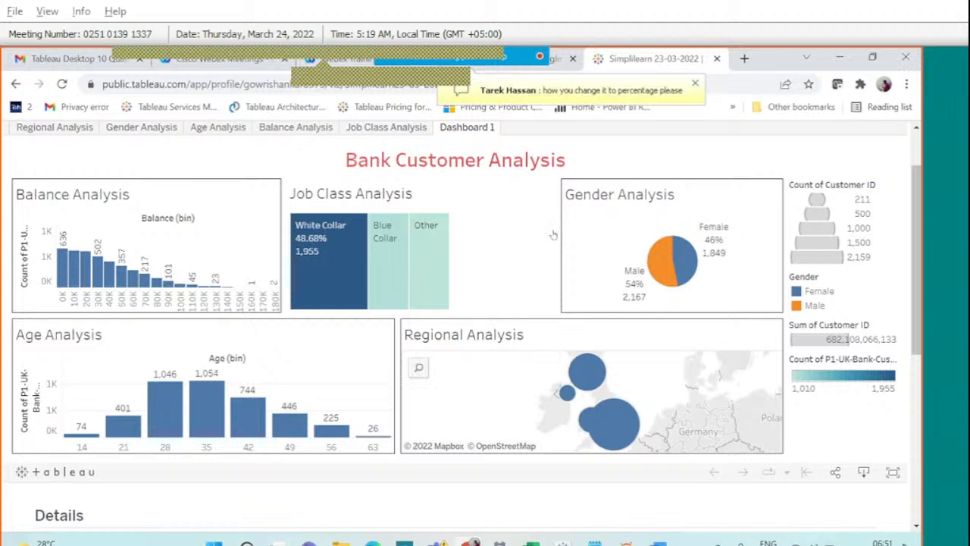
key(alt+Tab)
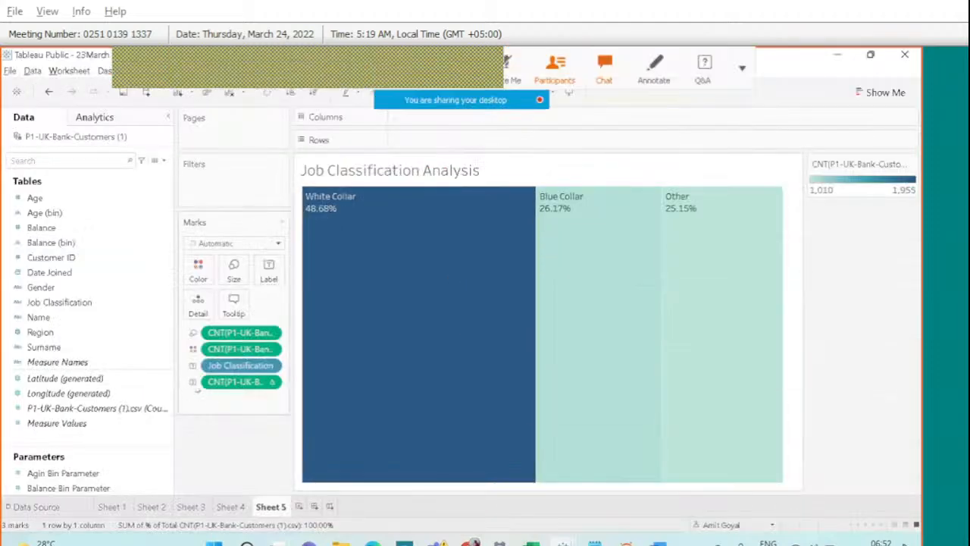
right_click(227, 383)
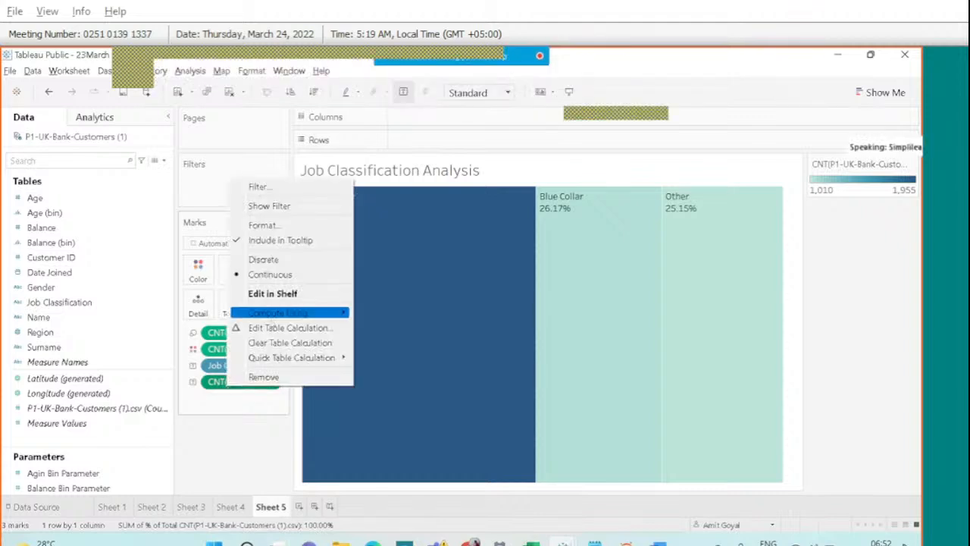
mouse_move(274, 356)
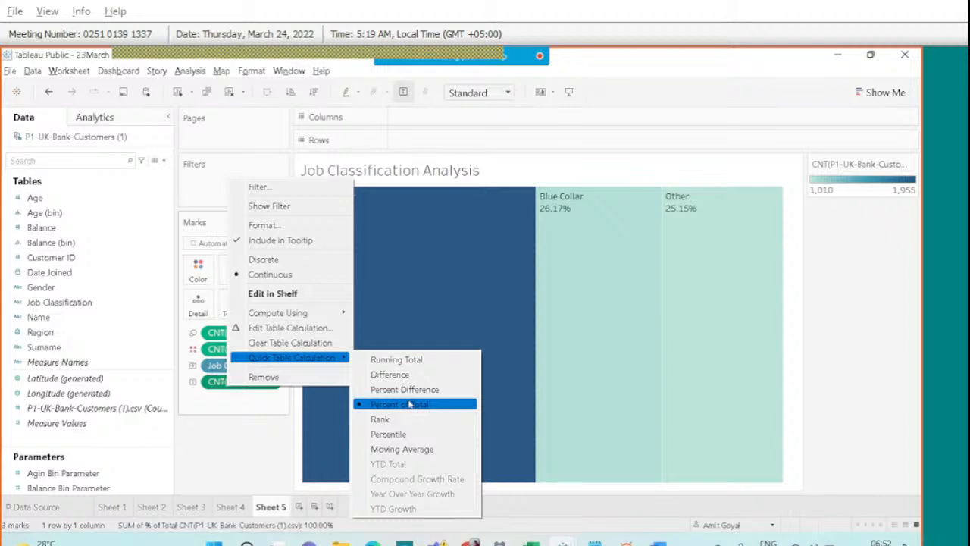
mouse_move(461, 65)
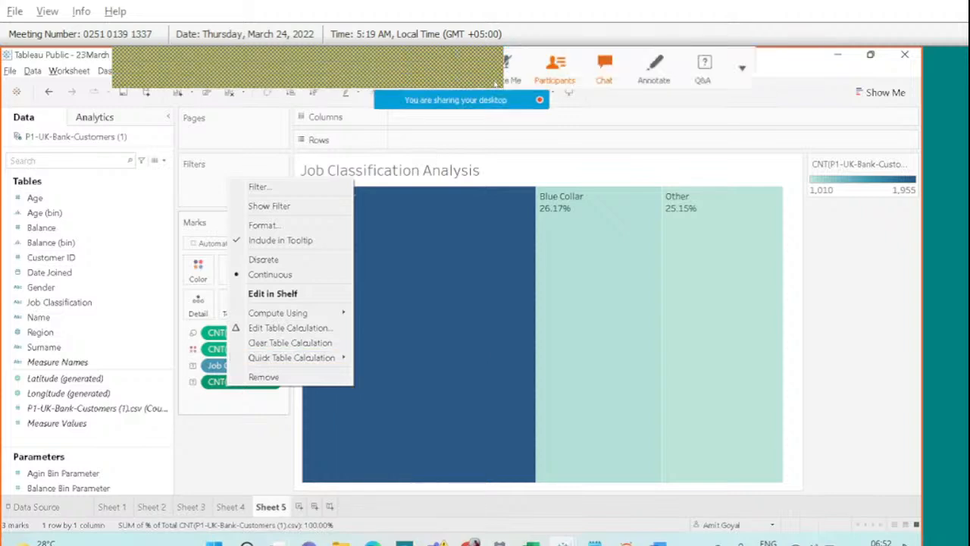
click(506, 63)
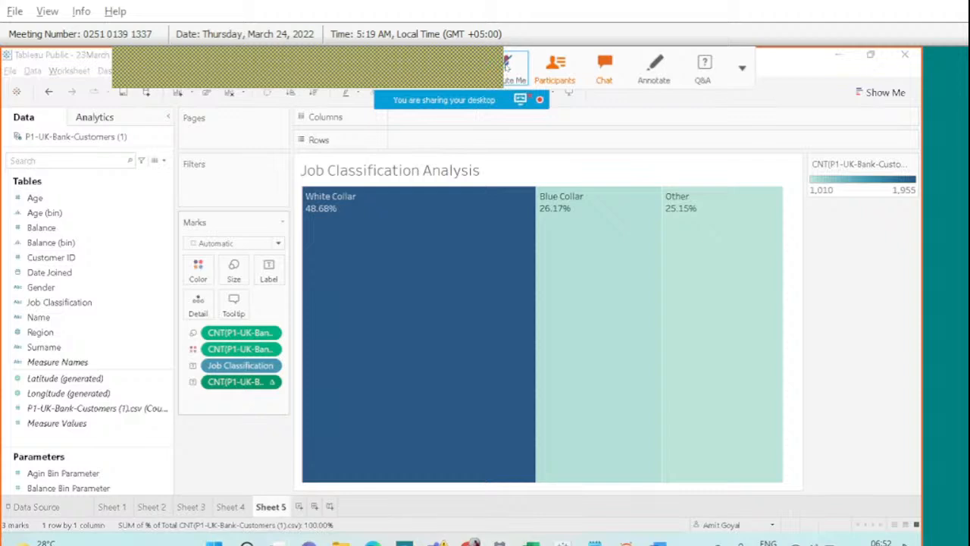
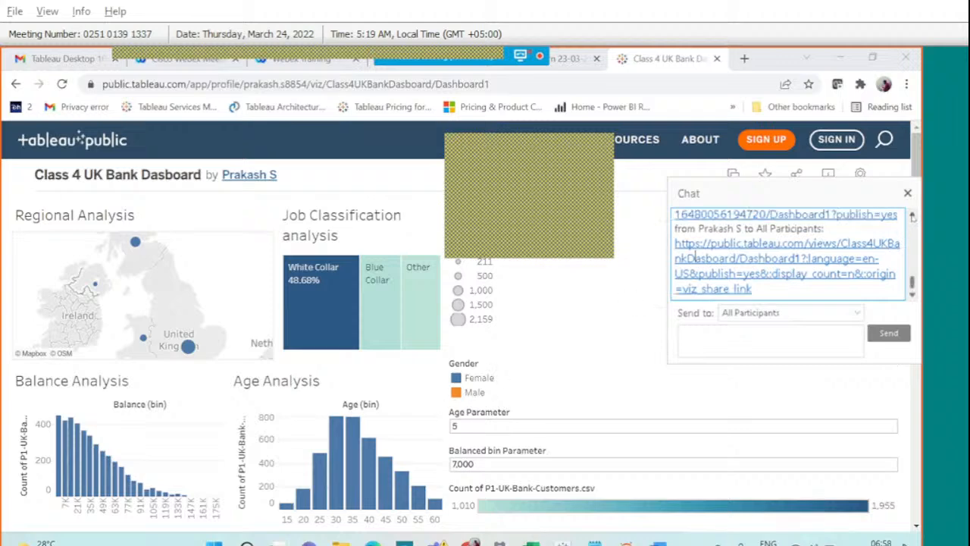
Close the Webex chat over the UK Bank dashboard and go to Tableau Public's Discover page.
click(912, 215)
click(913, 216)
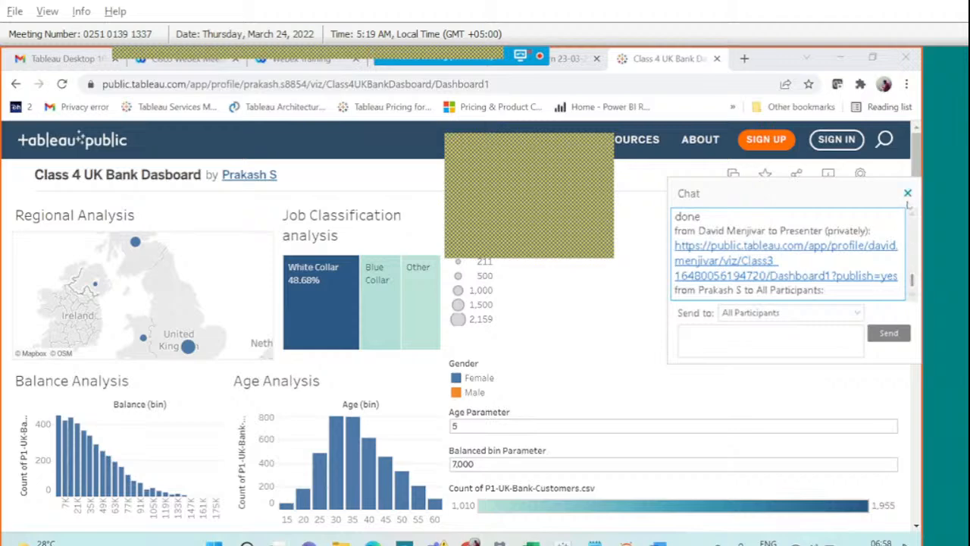
click(907, 194)
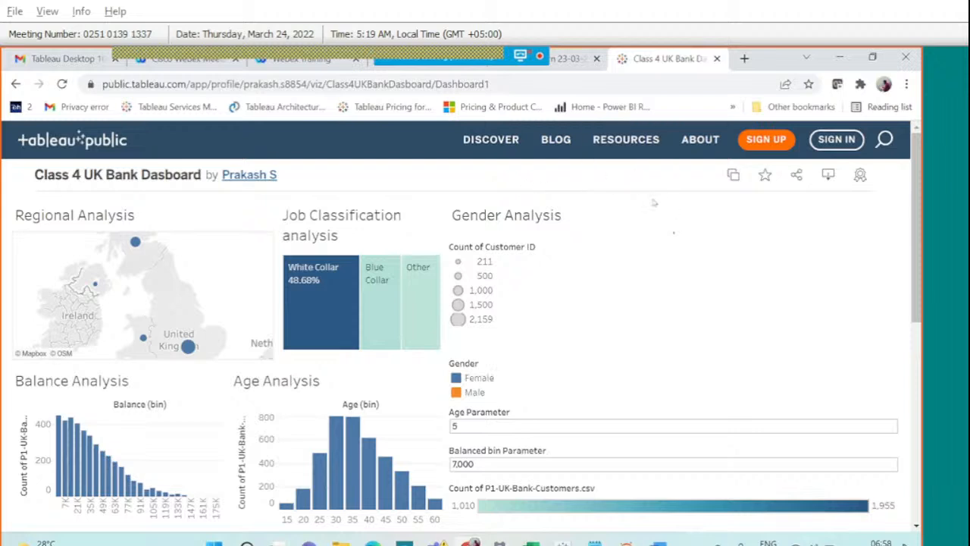
click(483, 145)
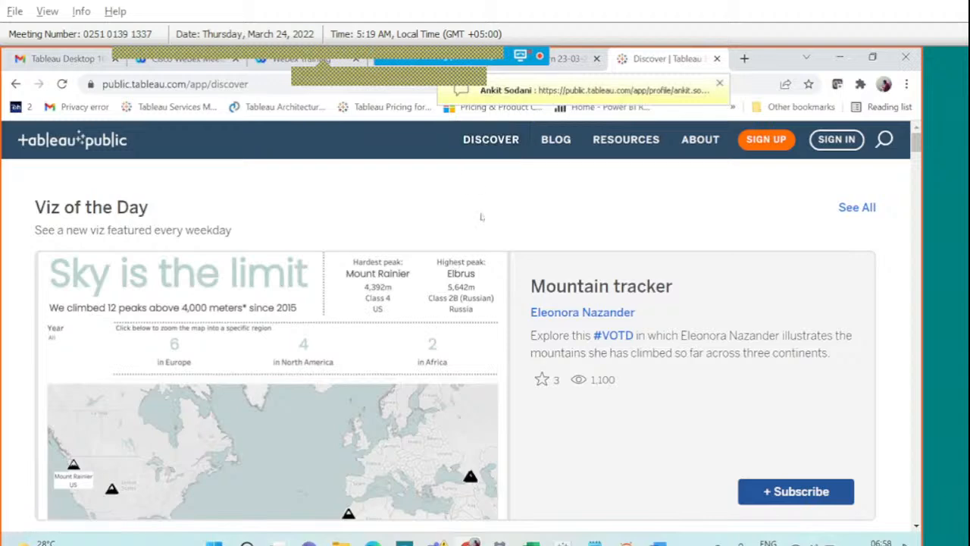
Scroll the Discover page past Viz of the Day to the Trending vizzes, including SUPERSTORE SALES DASHBOARD2.
scroll(481, 217, down, 4)
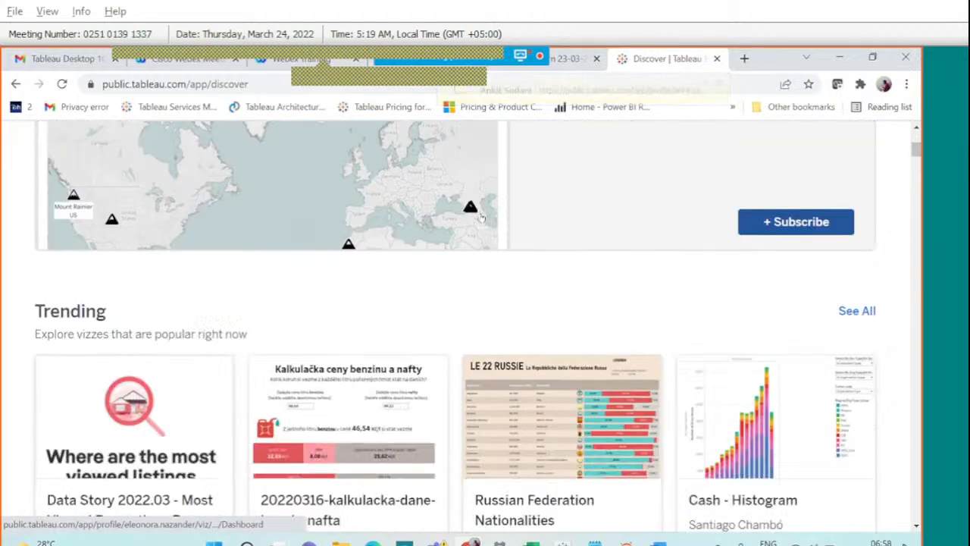
scroll(481, 217, down, 3)
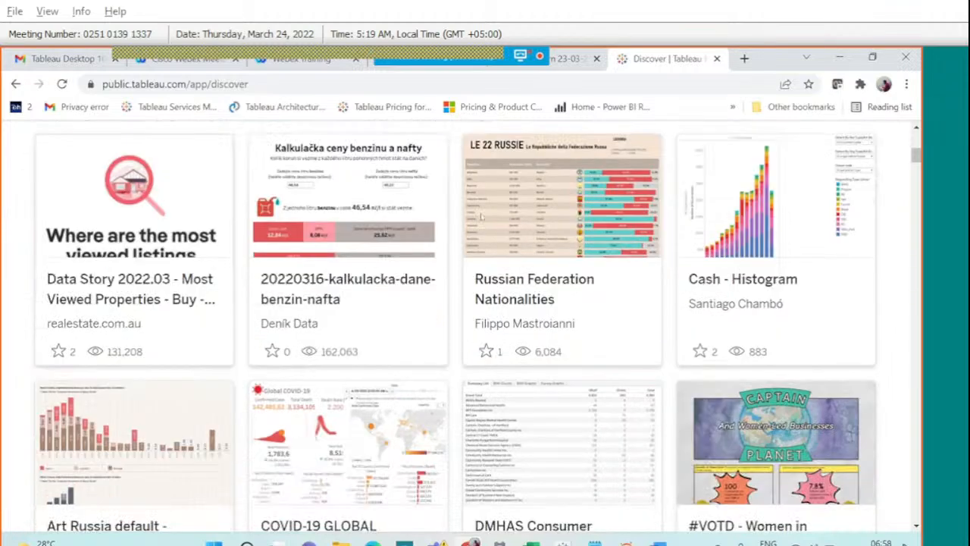
scroll(481, 218, down, 3)
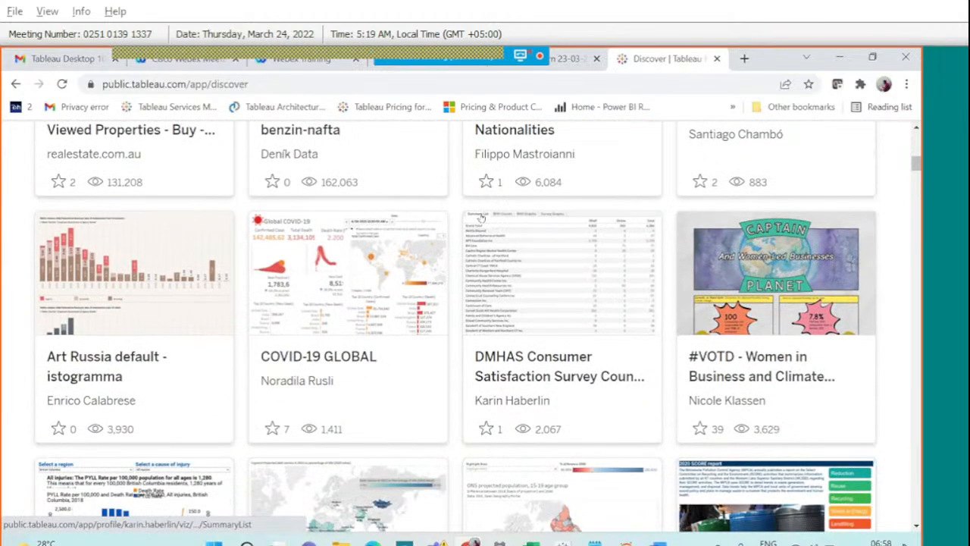
scroll(481, 218, down, 2)
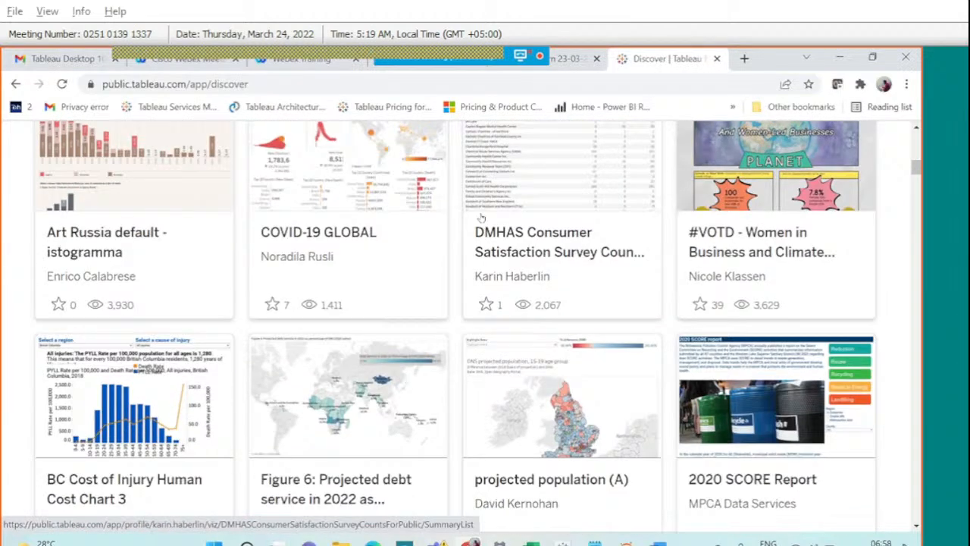
scroll(481, 218, down, 4)
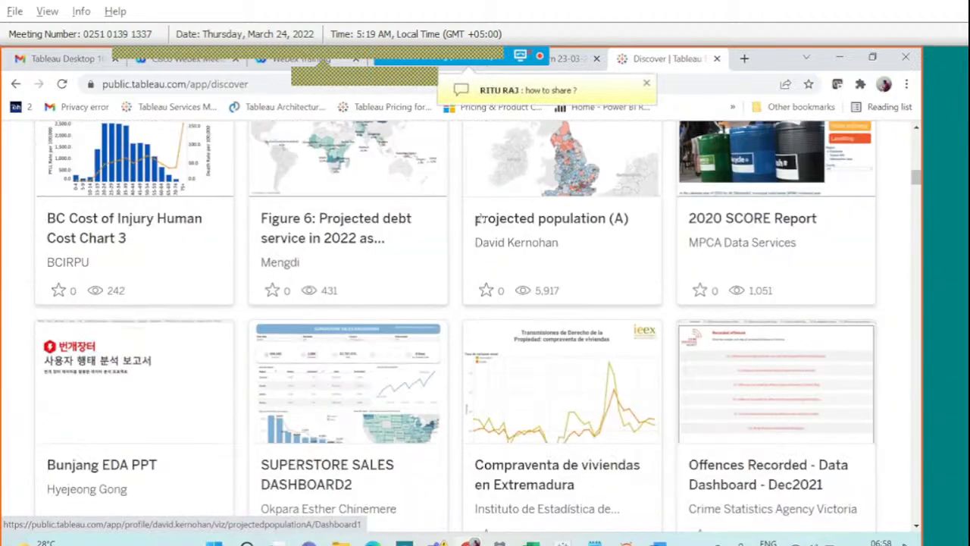
scroll(480, 217, down, 1)
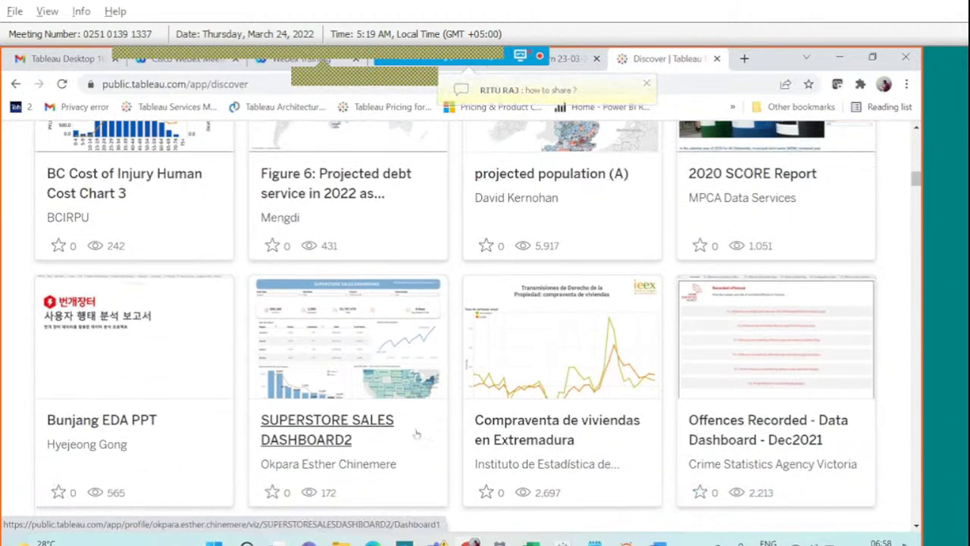
click(369, 422)
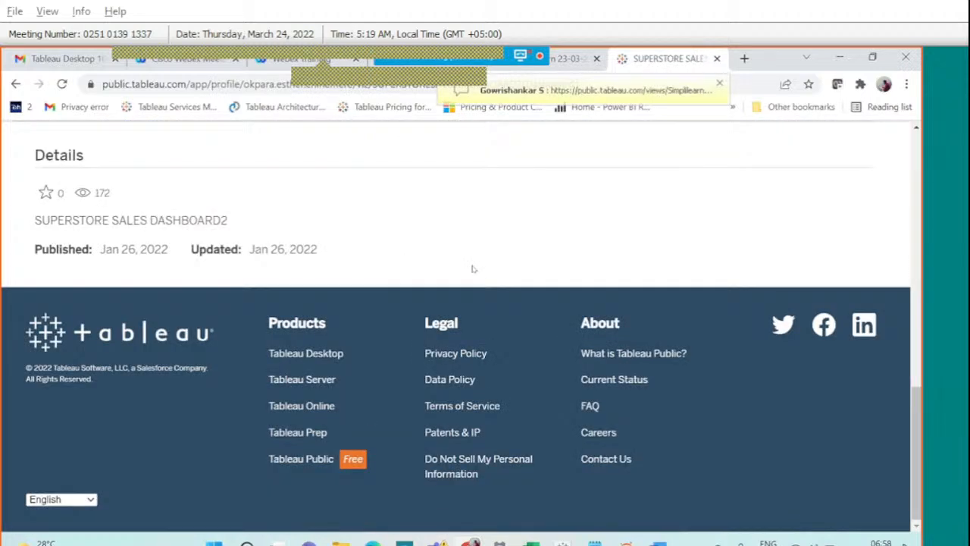
scroll(472, 269, up, 2)
scroll(473, 269, up, 2)
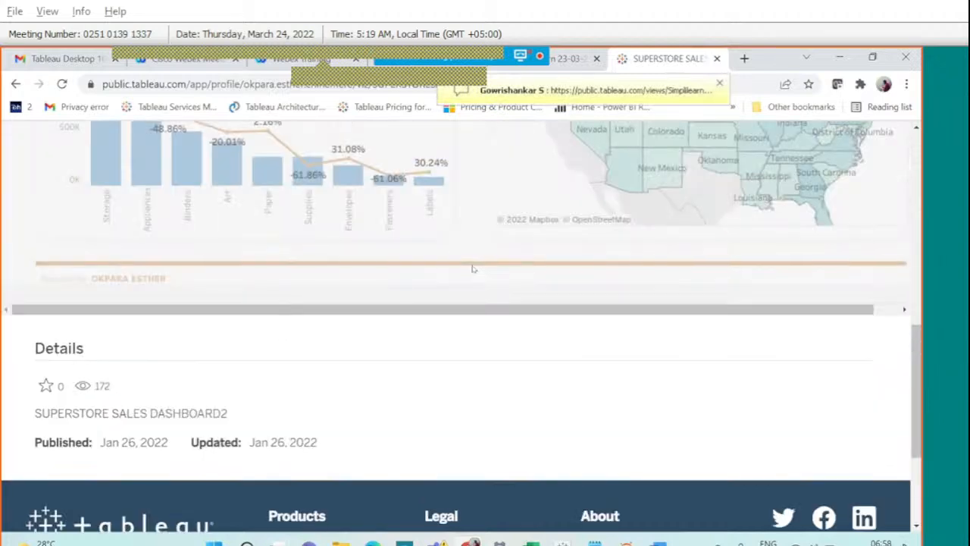
scroll(473, 269, up, 2)
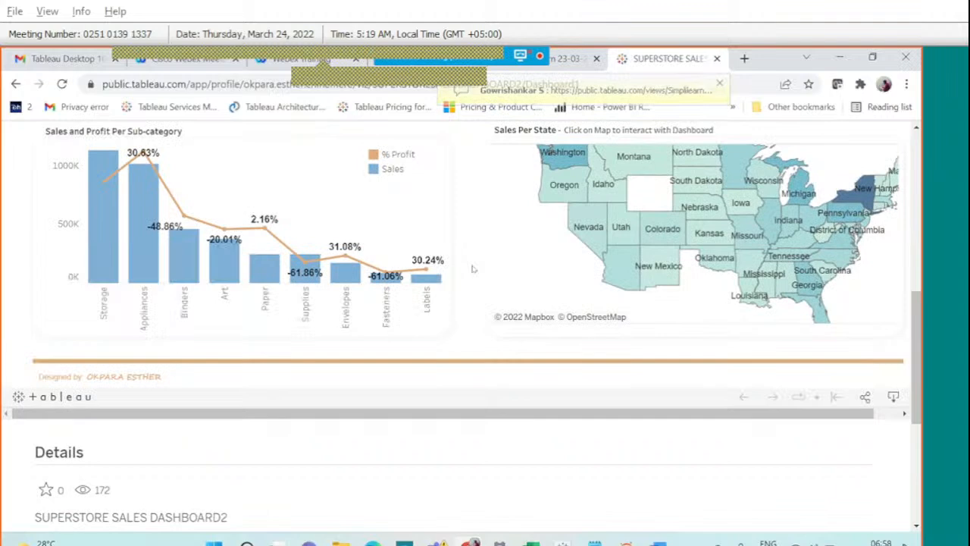
scroll(473, 269, up, 3)
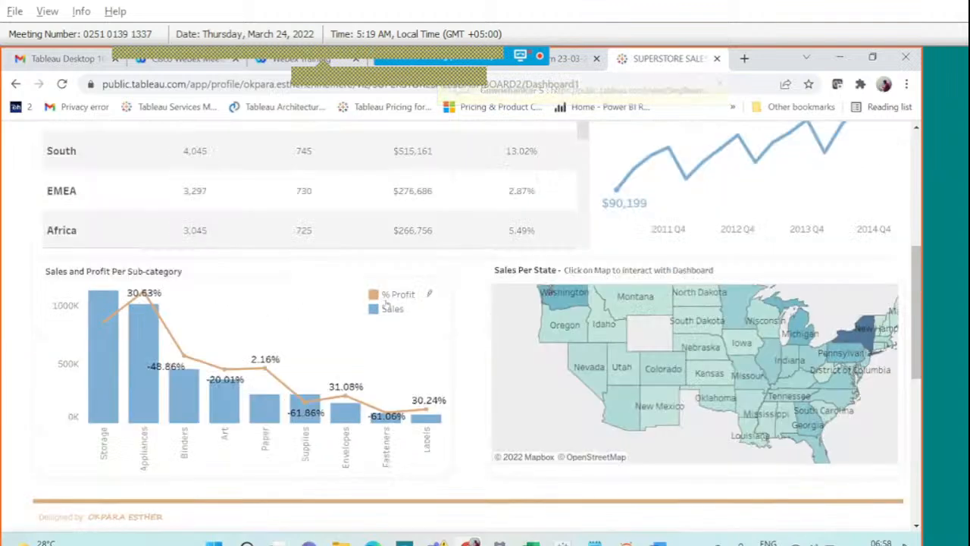
scroll(380, 323, up, 5)
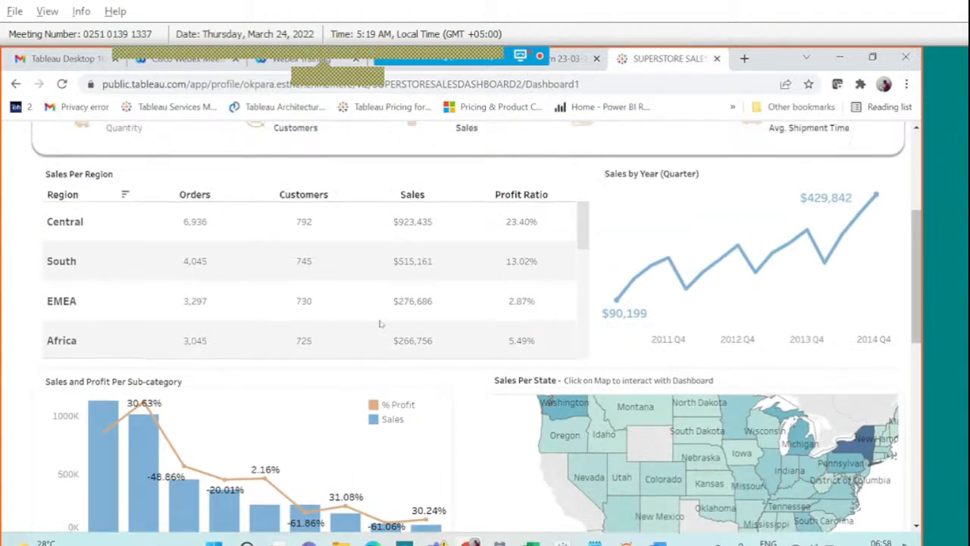
scroll(380, 323, up, 2)
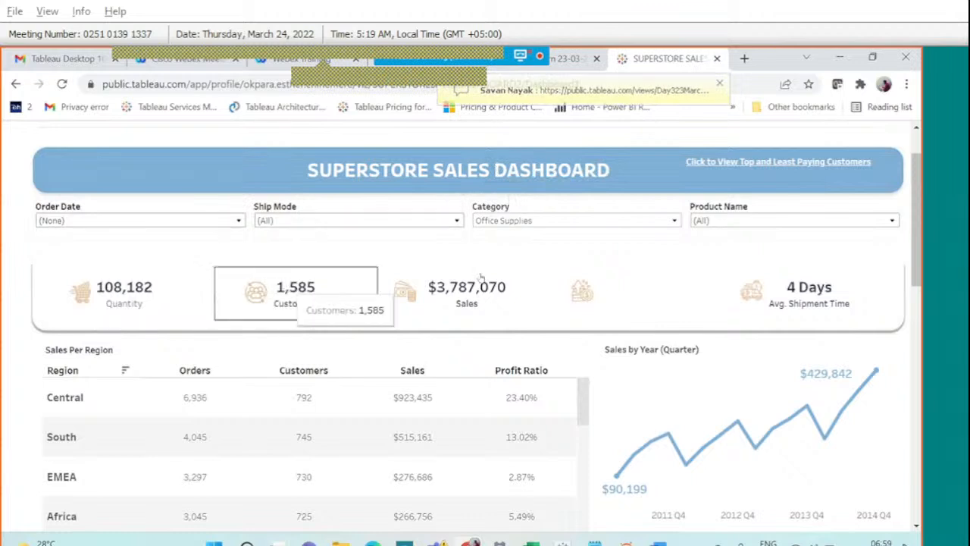
scroll(621, 356, down, 1)
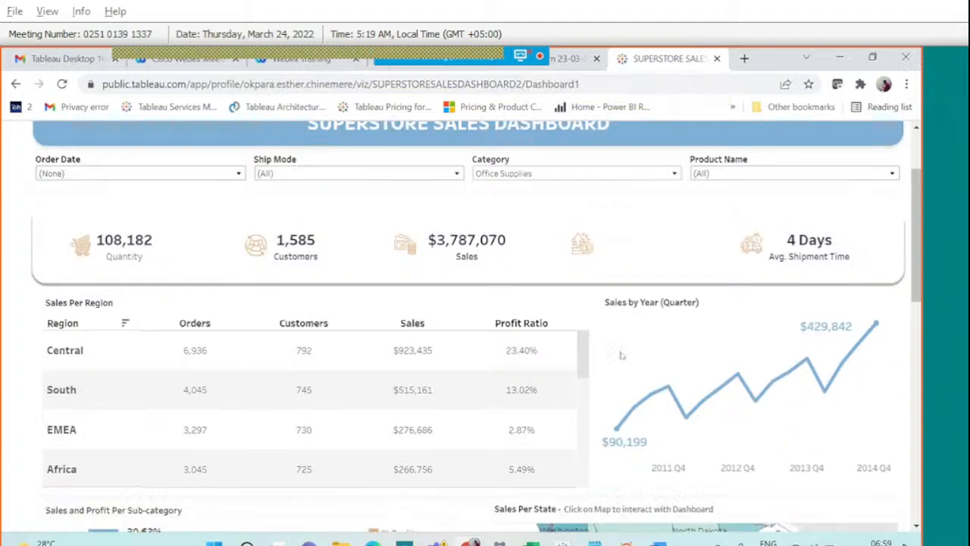
scroll(621, 356, down, 1)
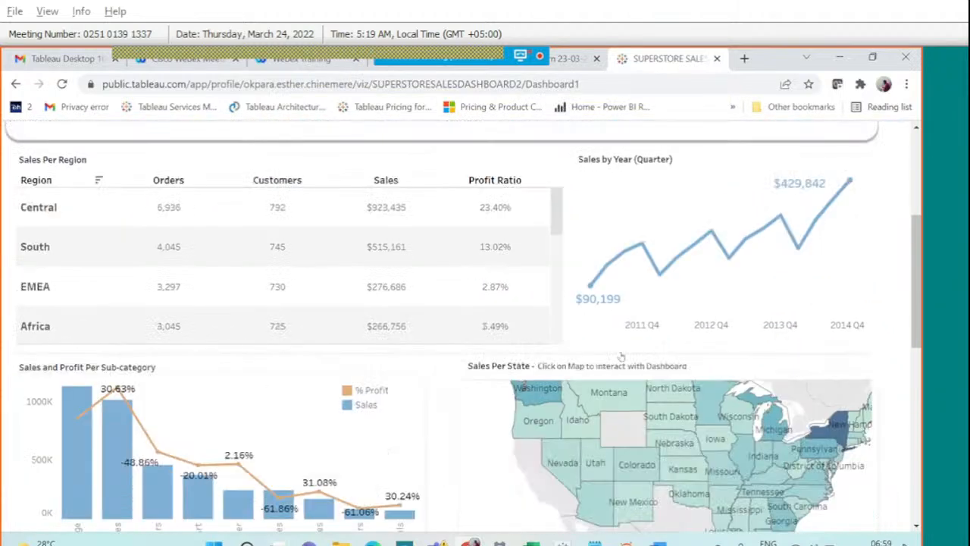
scroll(621, 356, down, 1)
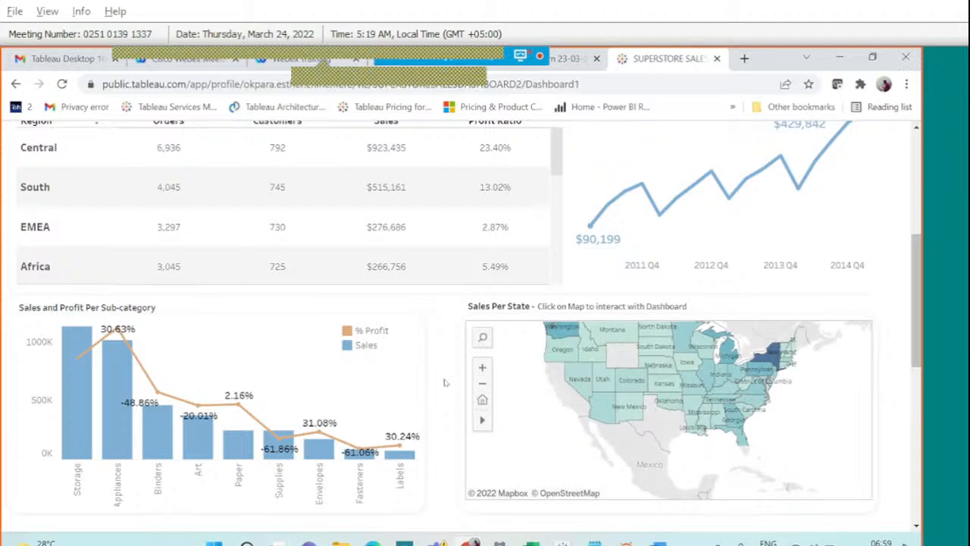
scroll(445, 382, down, 1)
scroll(446, 382, up, 1)
scroll(446, 382, left, 1)
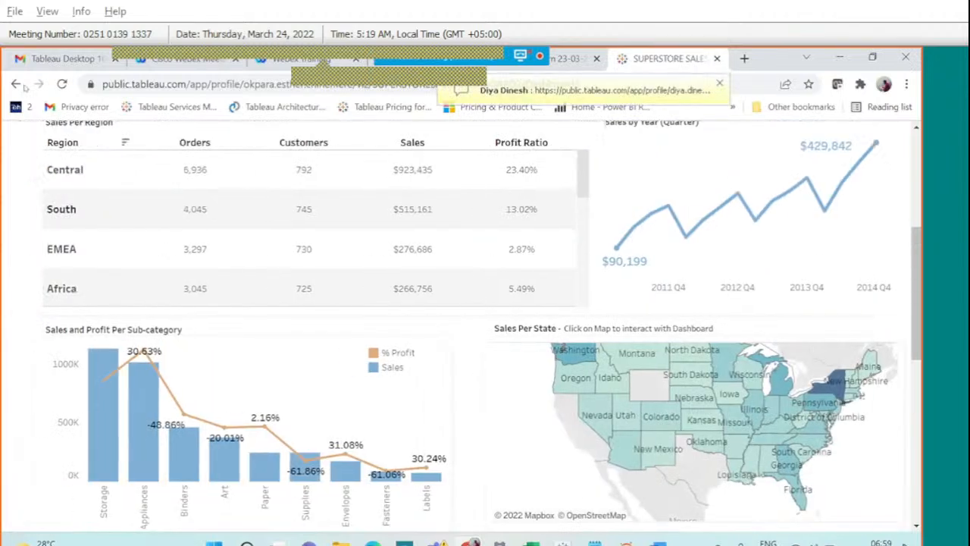
click(15, 84)
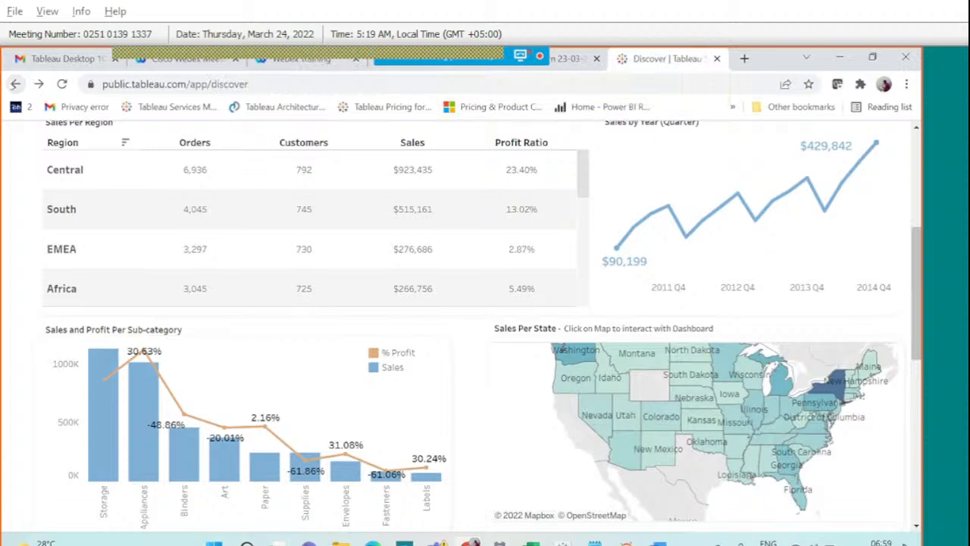
Scroll the Discover gallery down to the Maps section with Billionaires Around the World and Skyrim Census.
scroll(154, 280, down, 2)
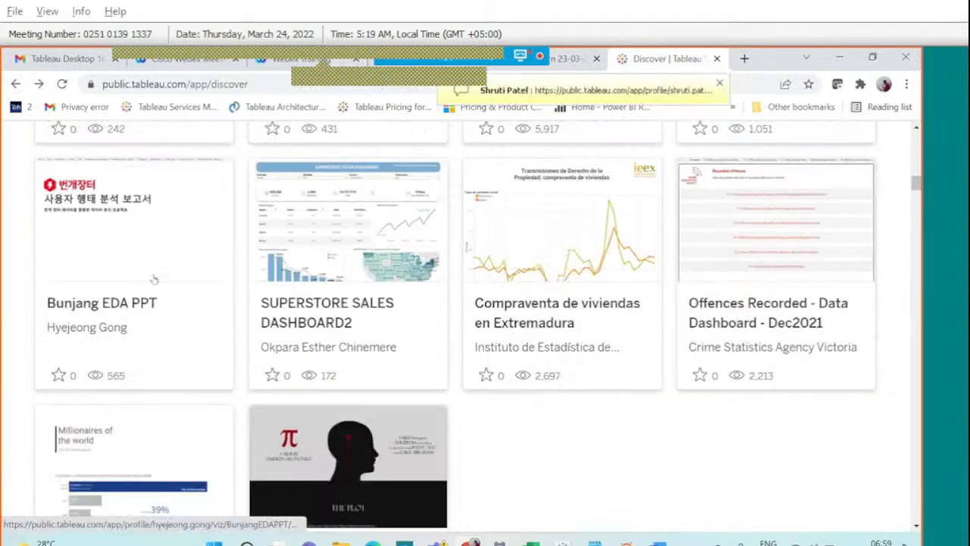
scroll(154, 280, down, 4)
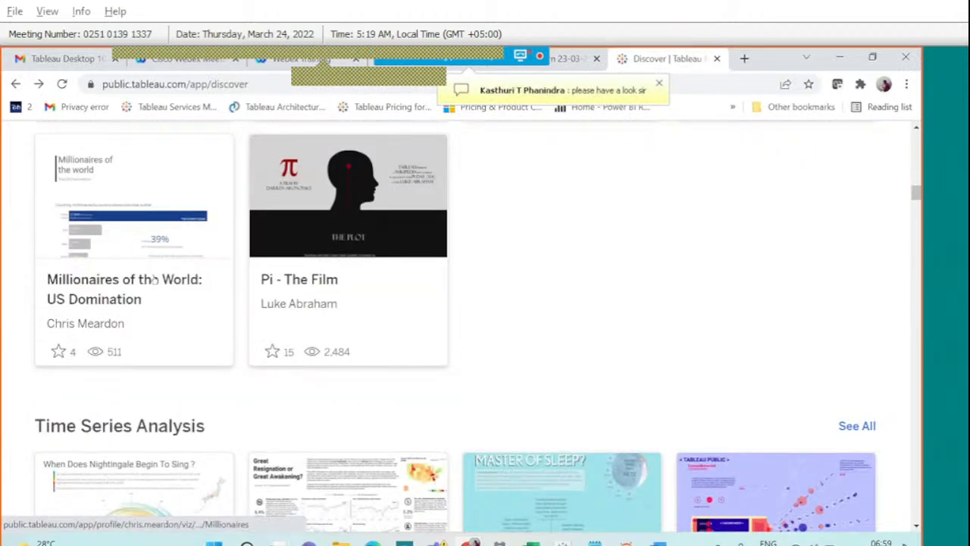
scroll(154, 281, down, 3)
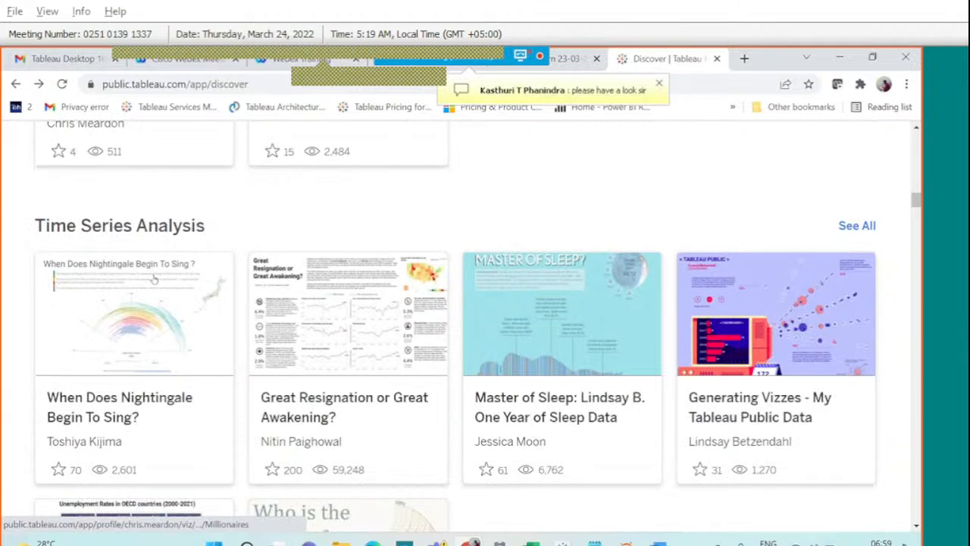
scroll(154, 280, down, 9)
scroll(154, 281, down, 3)
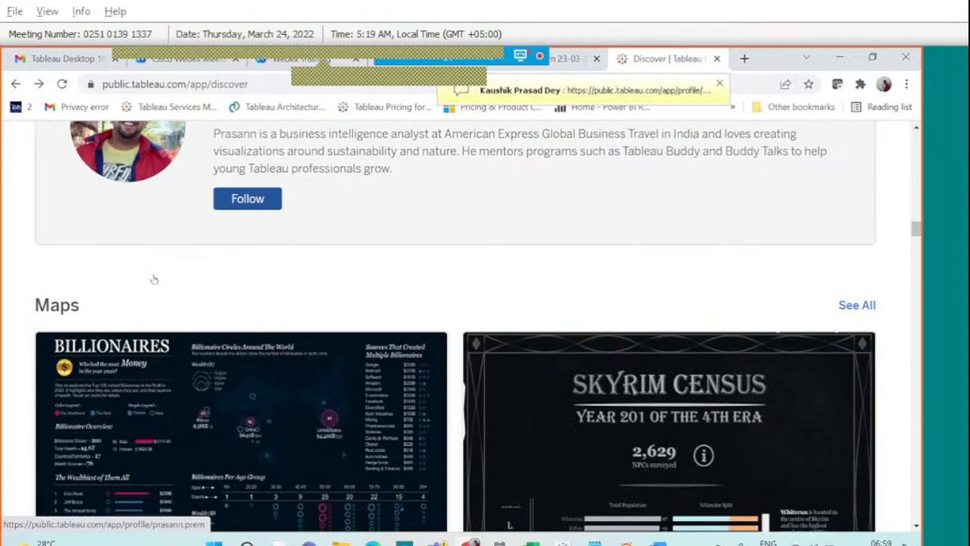
scroll(154, 279, down, 2)
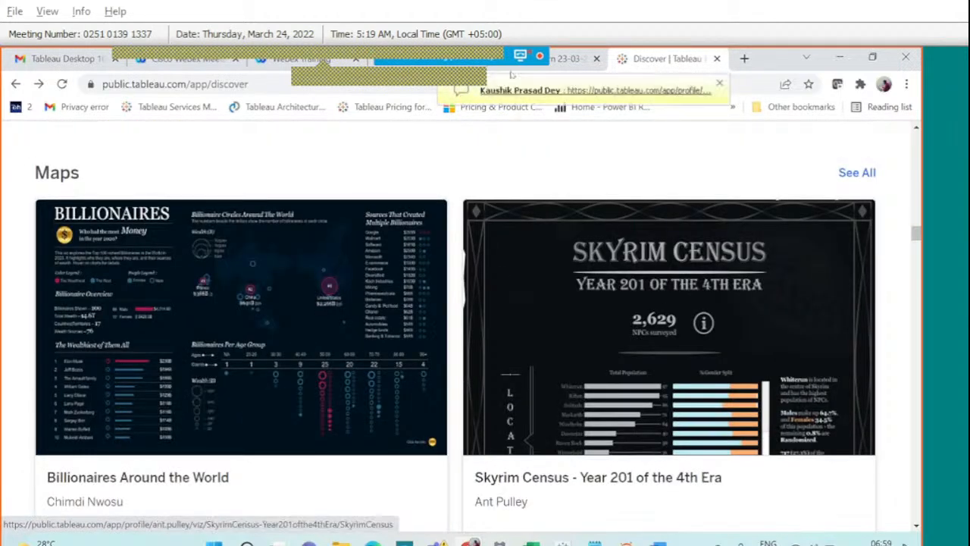
Reopen the meeting chat and scroll through the participants' shared links.
mouse_move(471, 53)
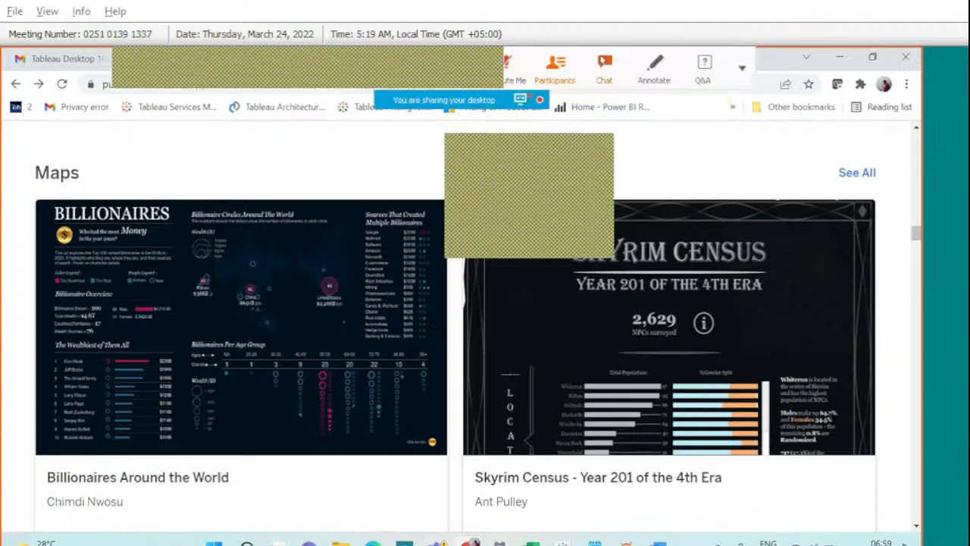
click(604, 67)
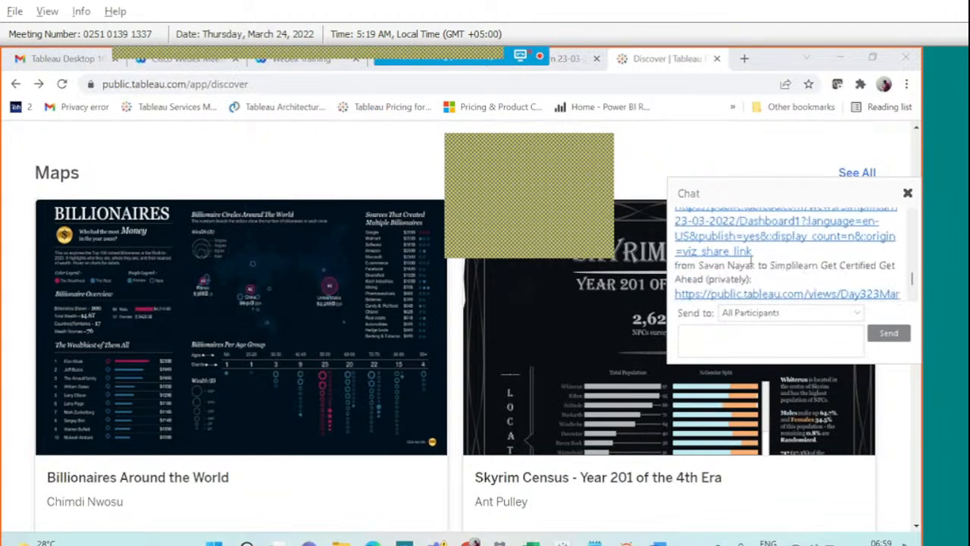
scroll(752, 262, down, 1)
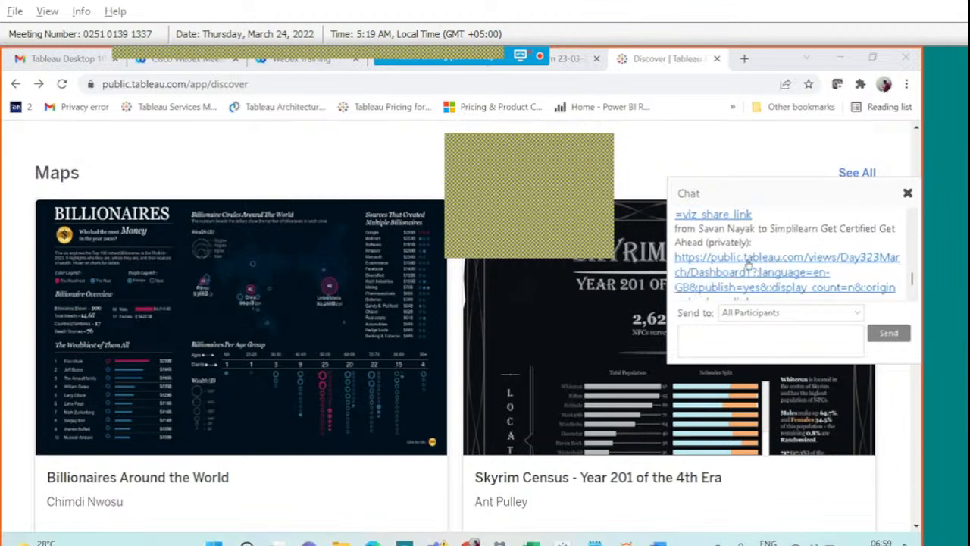
Open the shared Day3 23 March dashboard link, continue past the external-site notice, and close the chat.
click(748, 262)
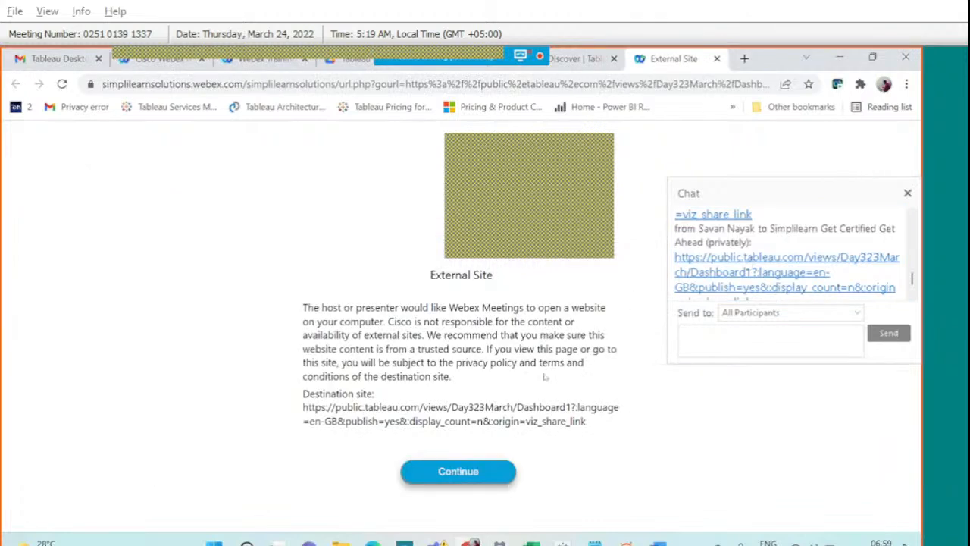
click(467, 468)
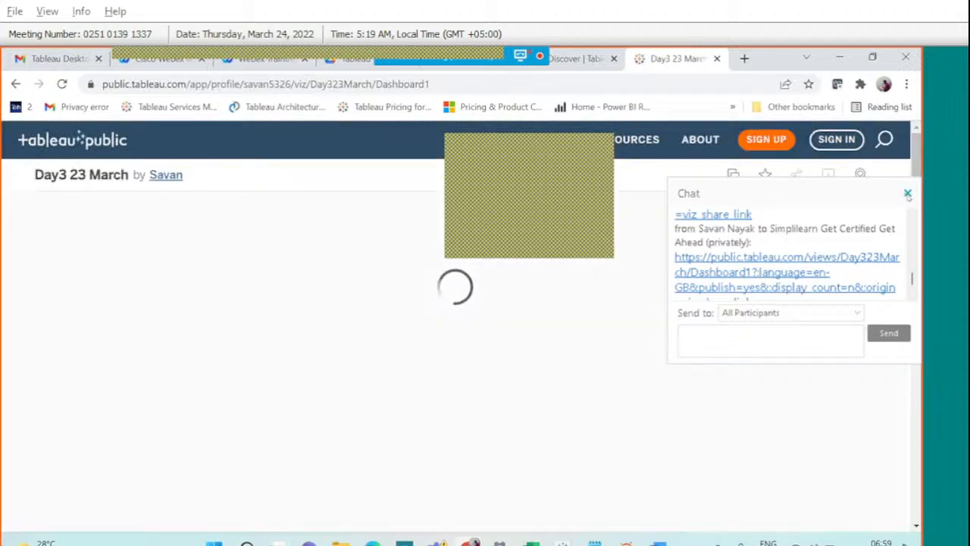
click(907, 194)
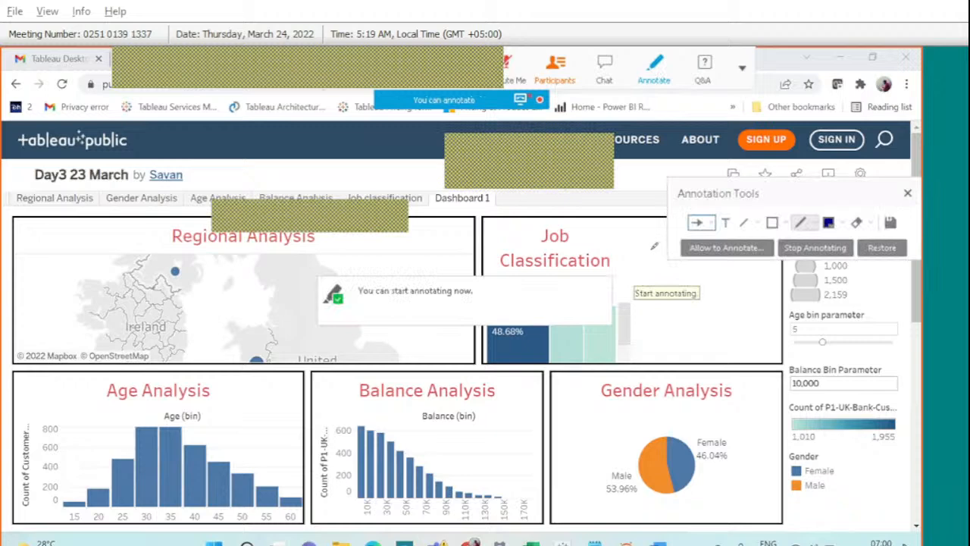
Draw a loop and arrow at Job Classification, circle Regional and Age Analysis titles, then clear annotations.
mouse_move(654, 246)
mouse_down()
mouse_move(652, 282)
mouse_move(720, 303)
mouse_move(664, 248)
mouse_up()
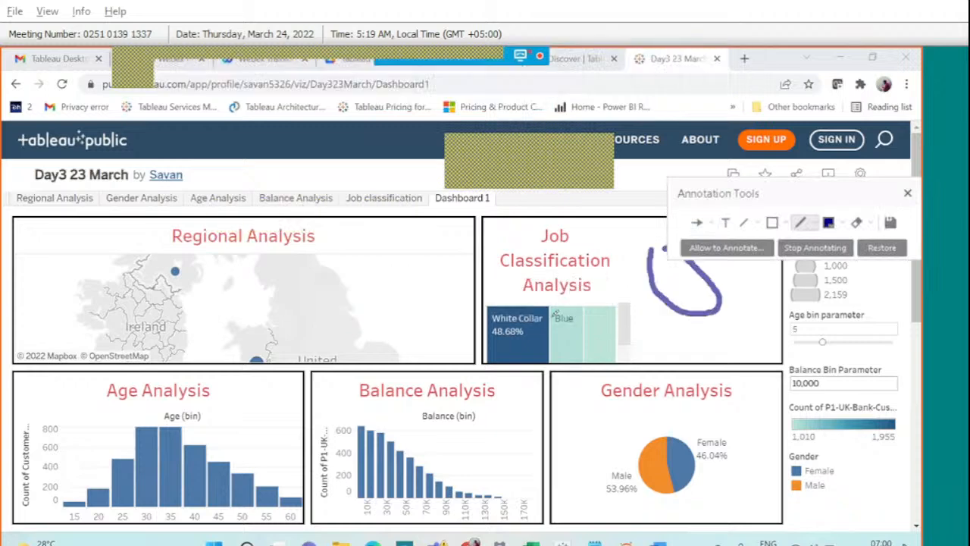
mouse_move(581, 307)
mouse_down()
mouse_move(638, 286)
mouse_move(656, 296)
mouse_up()
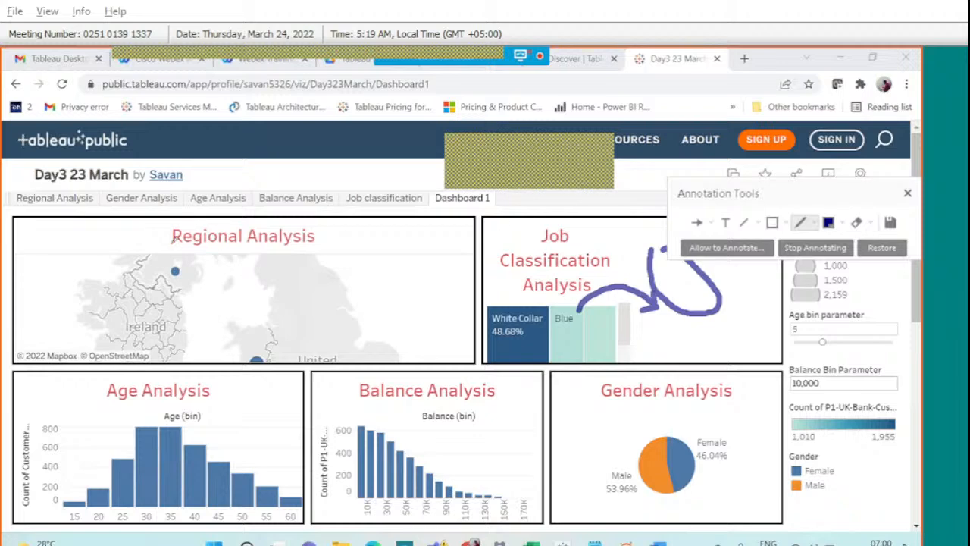
mouse_move(173, 238)
mouse_down()
mouse_move(298, 261)
mouse_move(279, 211)
mouse_move(190, 216)
mouse_up()
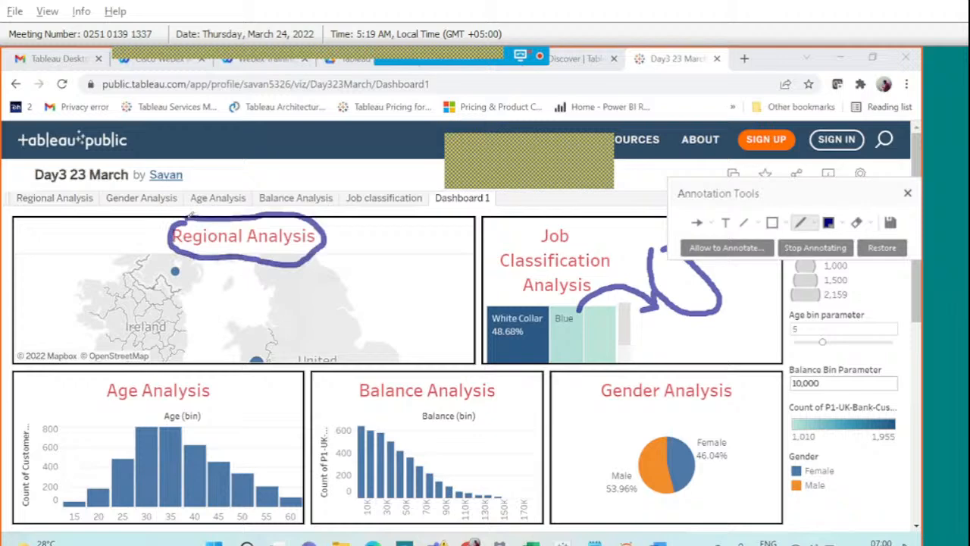
mouse_move(180, 382)
mouse_down()
mouse_move(134, 375)
mouse_move(139, 400)
mouse_move(158, 367)
mouse_up()
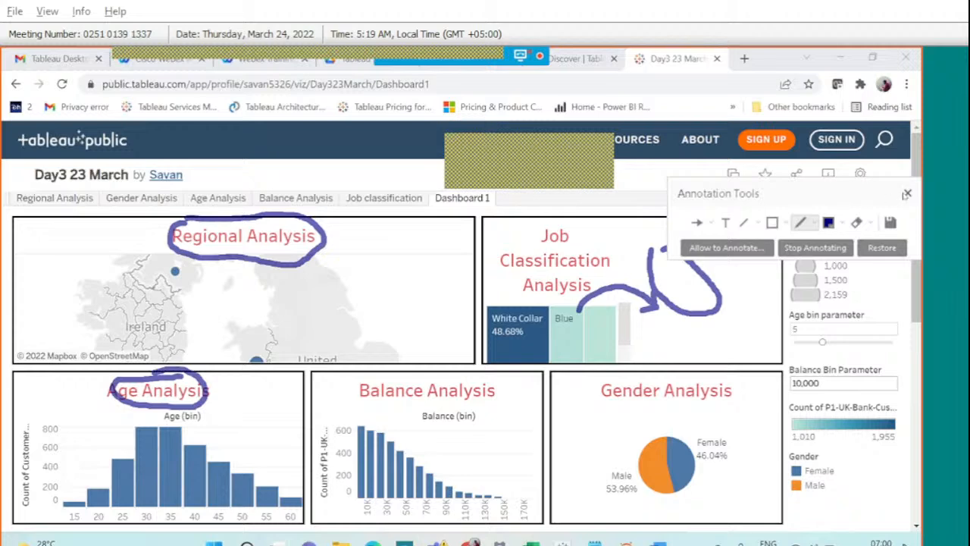
click(907, 192)
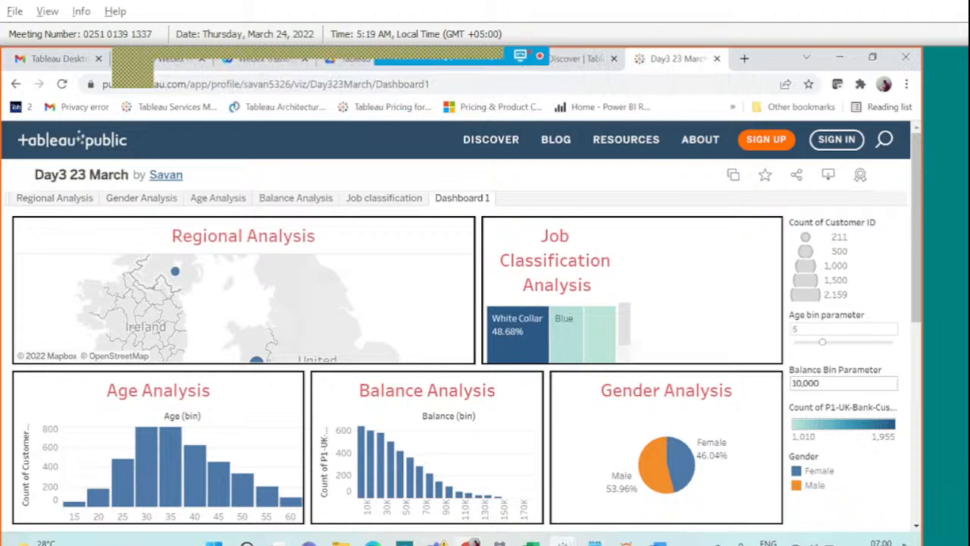
Add Dashboard 1 to the 23March workbook with its size set to Automatic, then reopen the chat.
mouse_move(563, 542)
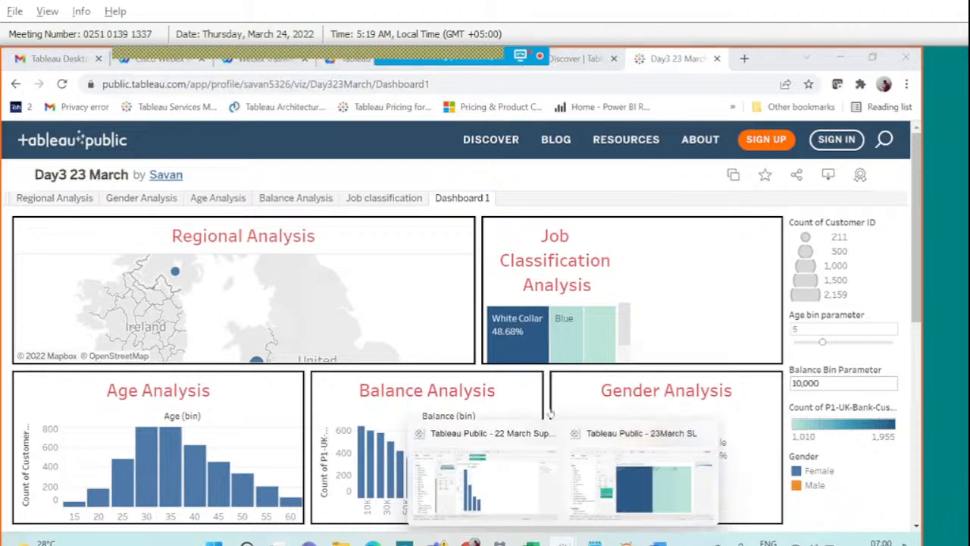
click(641, 474)
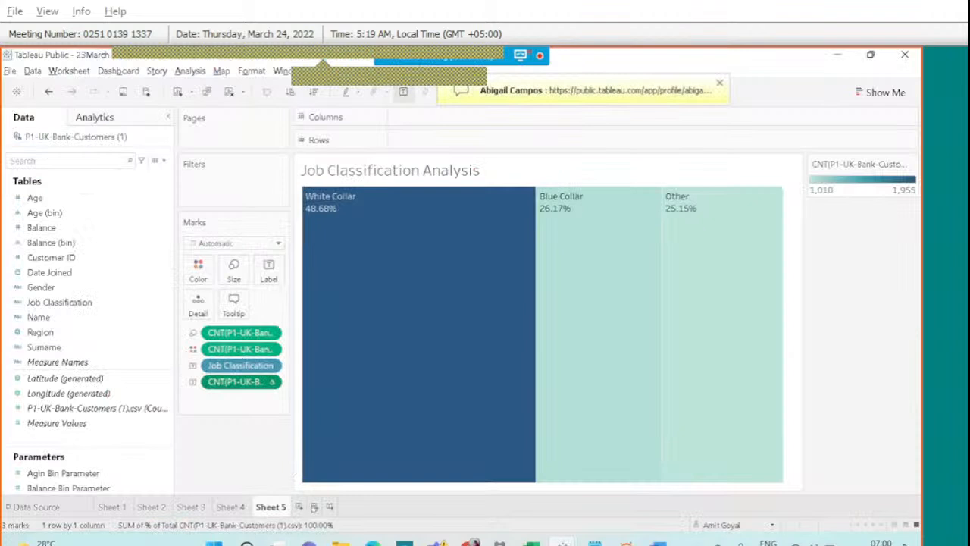
click(314, 506)
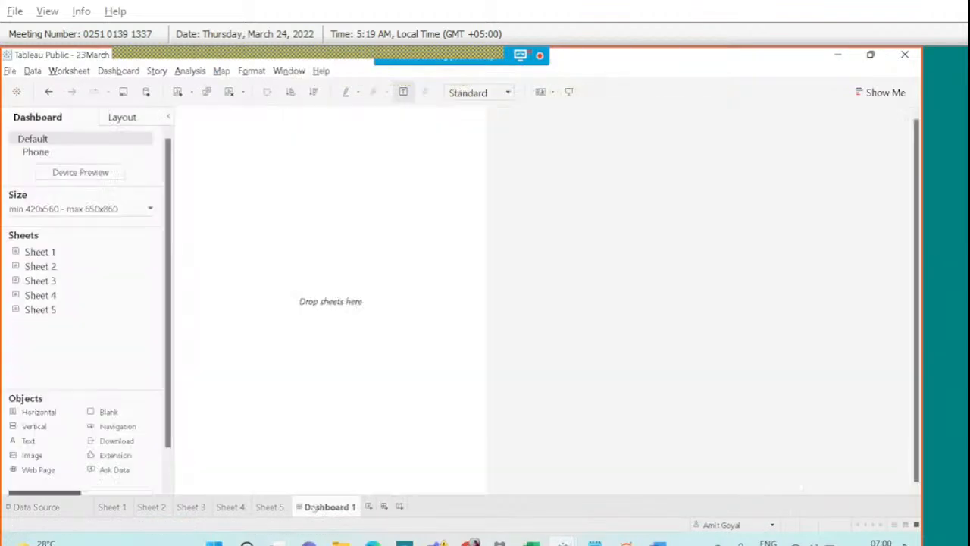
click(90, 207)
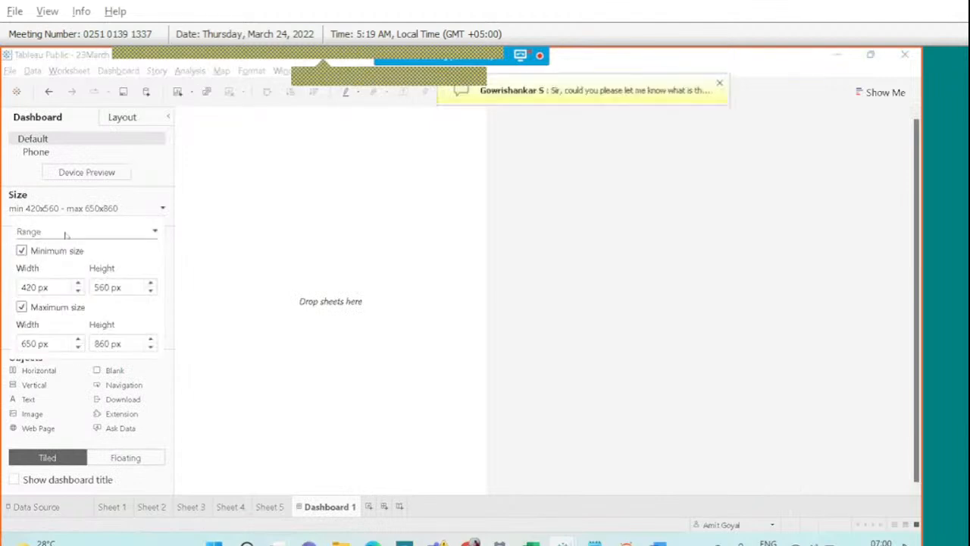
click(66, 233)
click(64, 256)
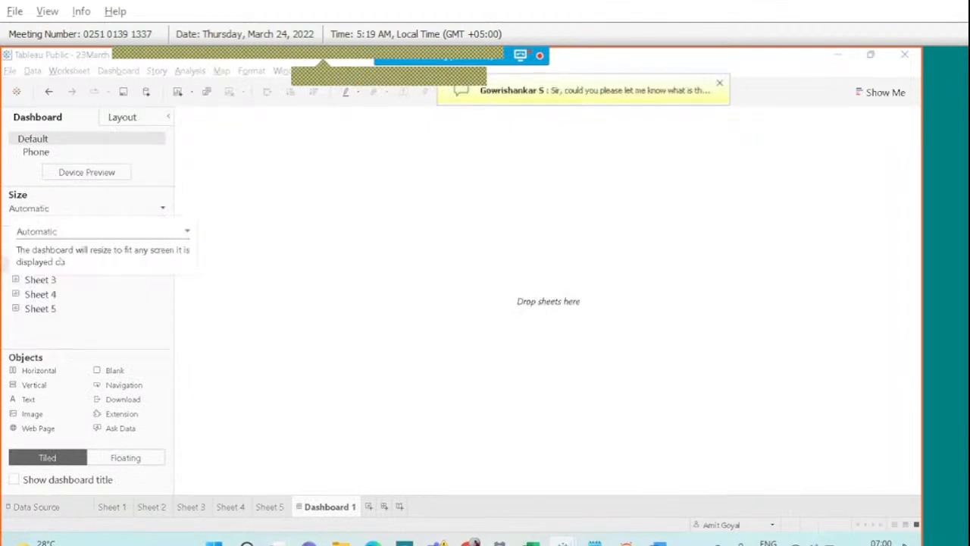
mouse_move(528, 60)
click(604, 68)
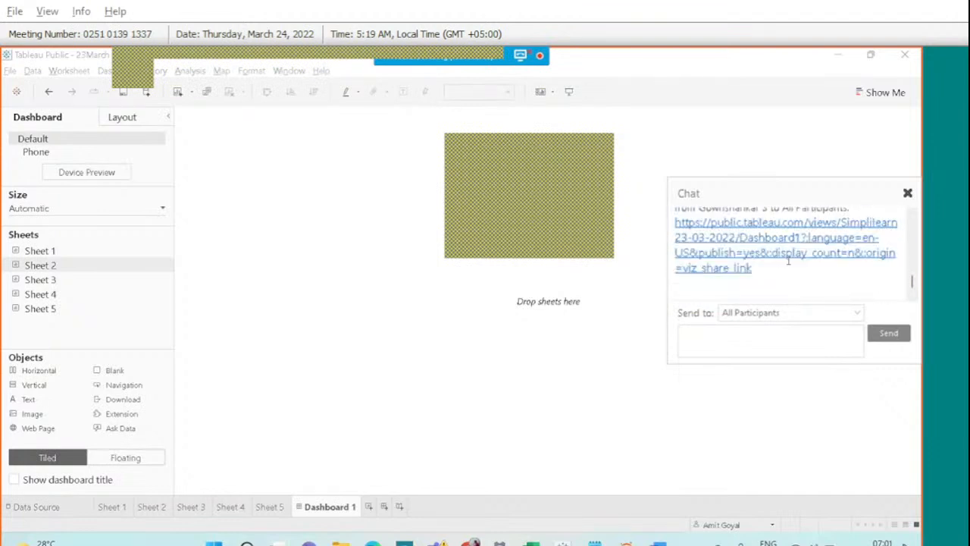
Open the shared Simplilearn 23-03-2022 dashboard, close the chat, and return to the Day3 23 March tab.
click(781, 261)
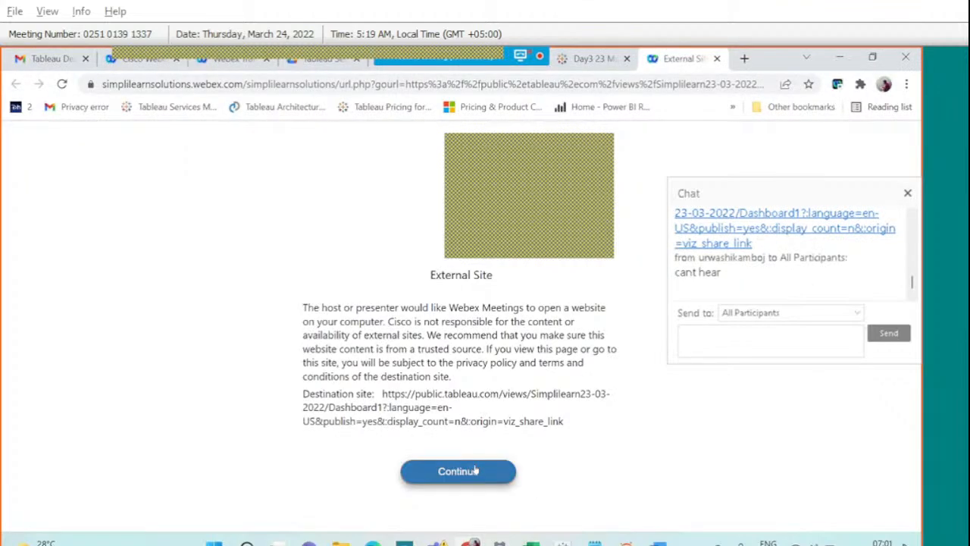
click(475, 471)
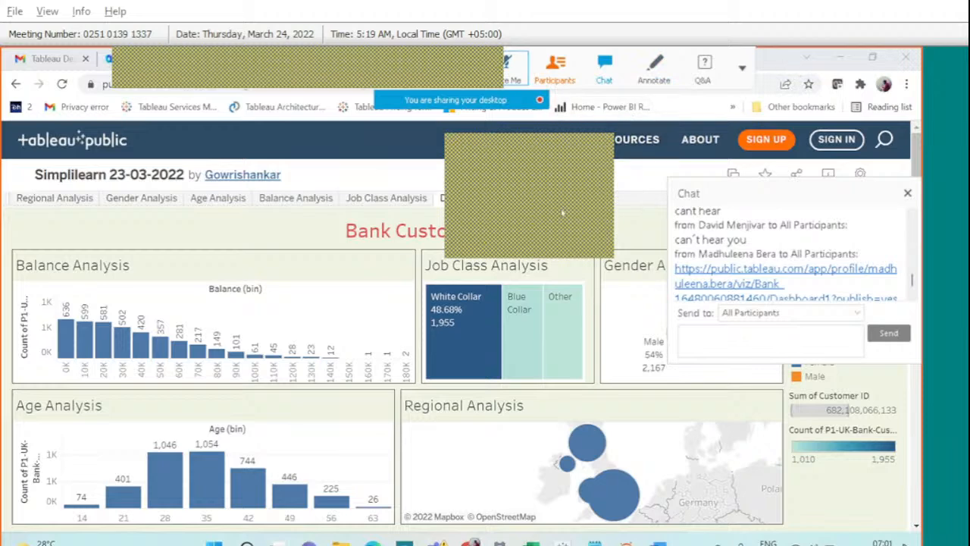
click(907, 194)
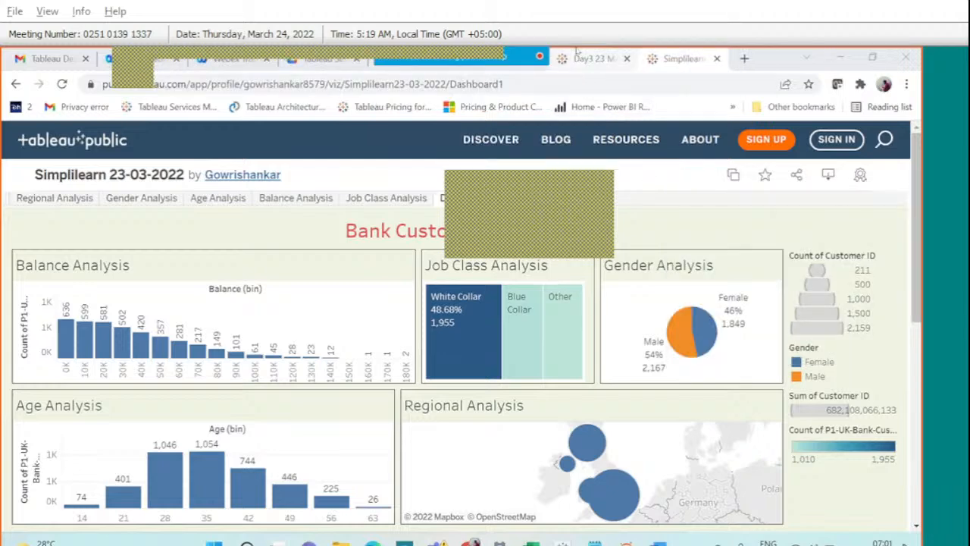
click(578, 52)
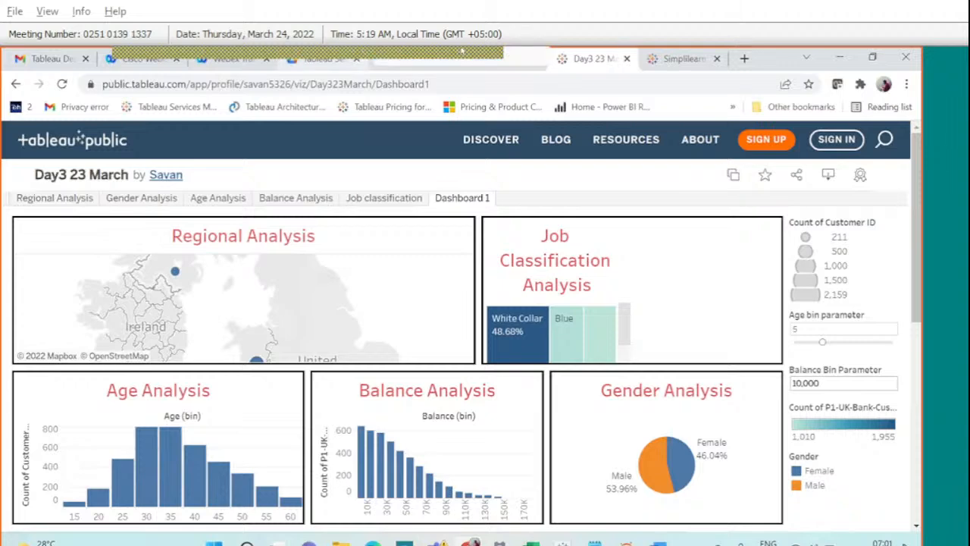
Return to the Discover gallery and scroll down to the Trending vizzes.
click(490, 141)
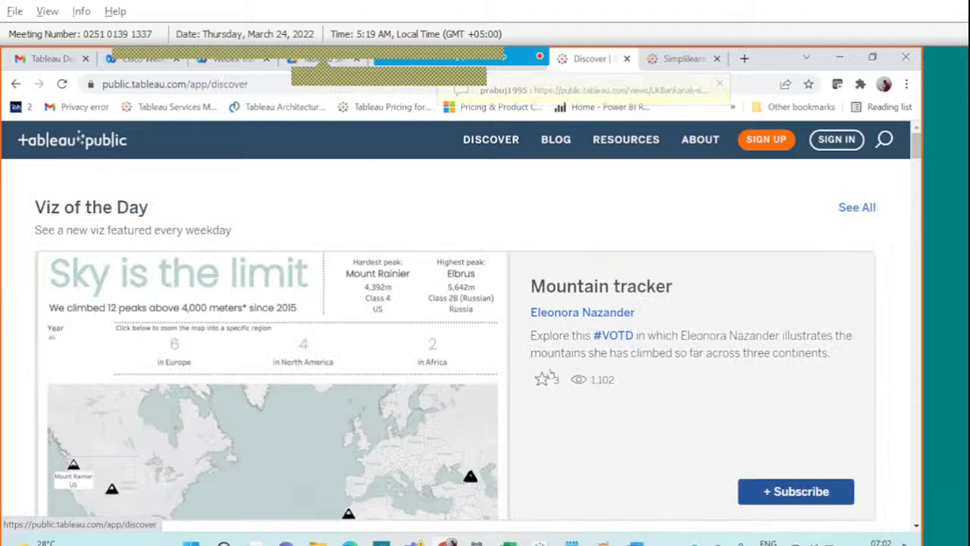
scroll(549, 375, down, 3)
scroll(550, 373, down, 3)
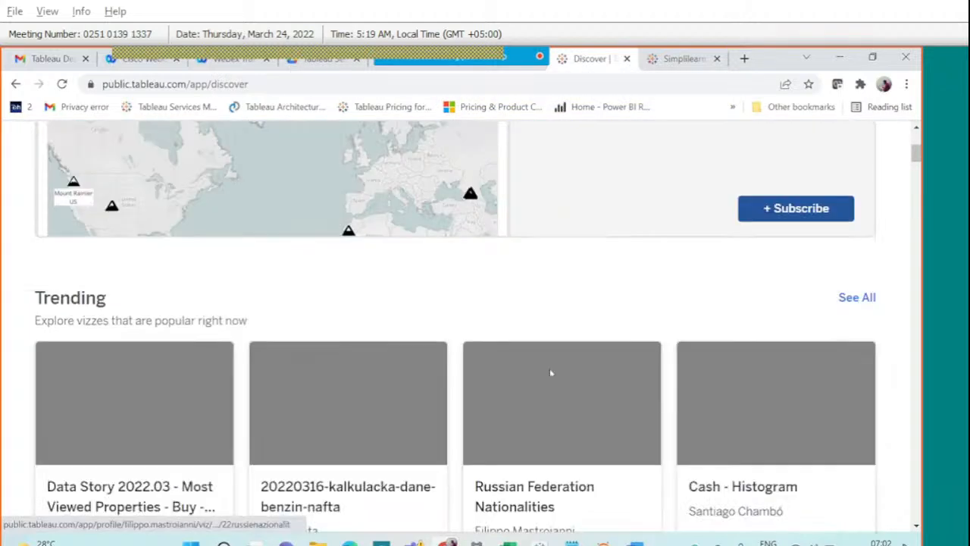
scroll(551, 372, down, 3)
scroll(550, 374, up, 4)
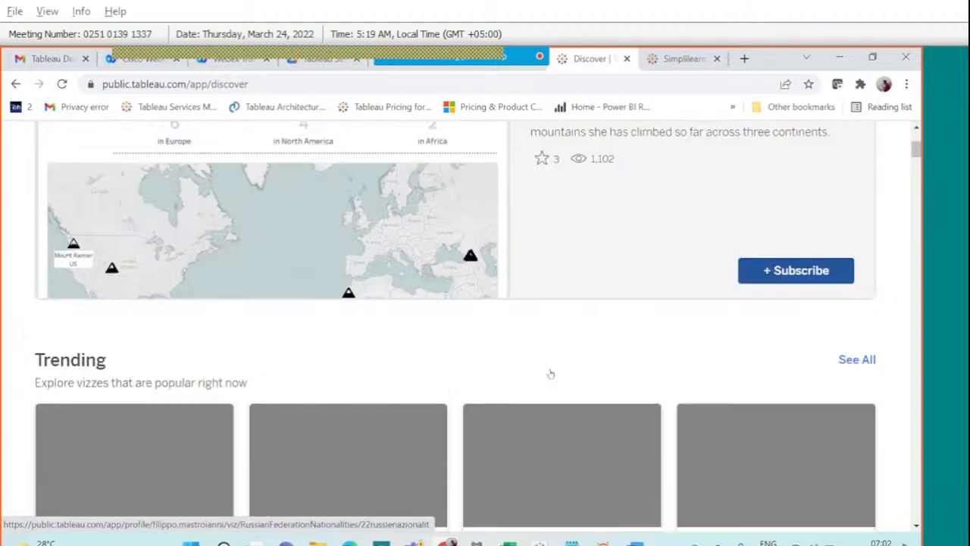
scroll(551, 373, down, 4)
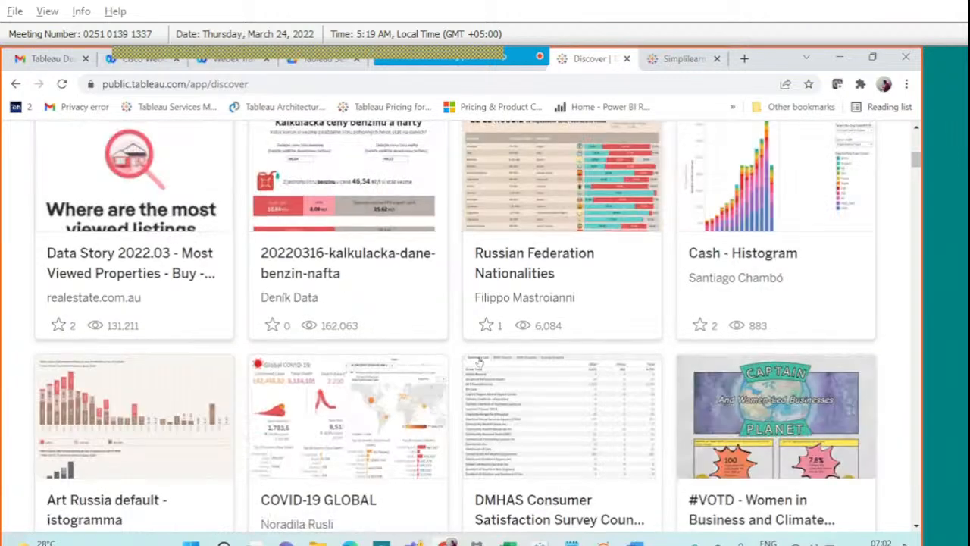
scroll(478, 363, down, 3)
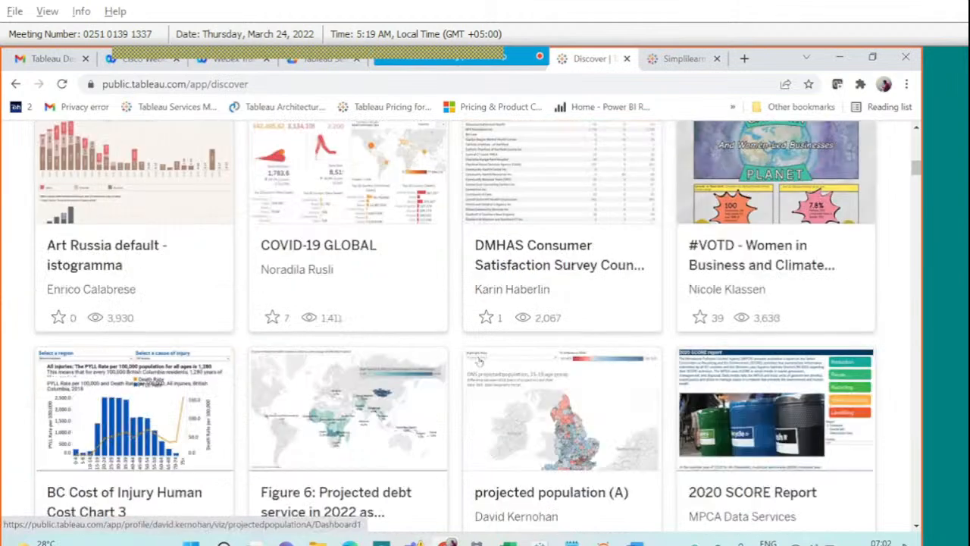
scroll(478, 361, down, 3)
scroll(479, 363, down, 2)
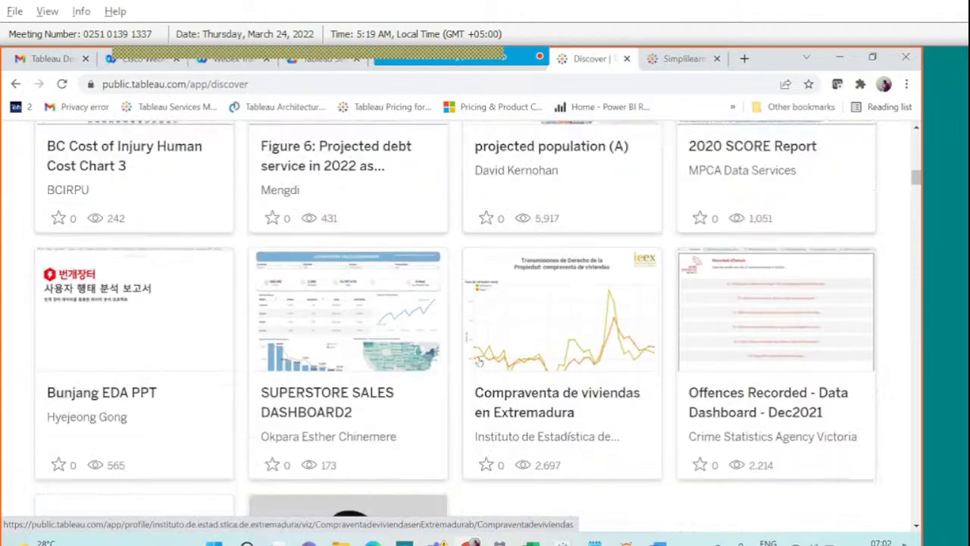
Open SUPERSTORE SALES DASHBOARD2 and scroll through its sales dashboard.
click(402, 410)
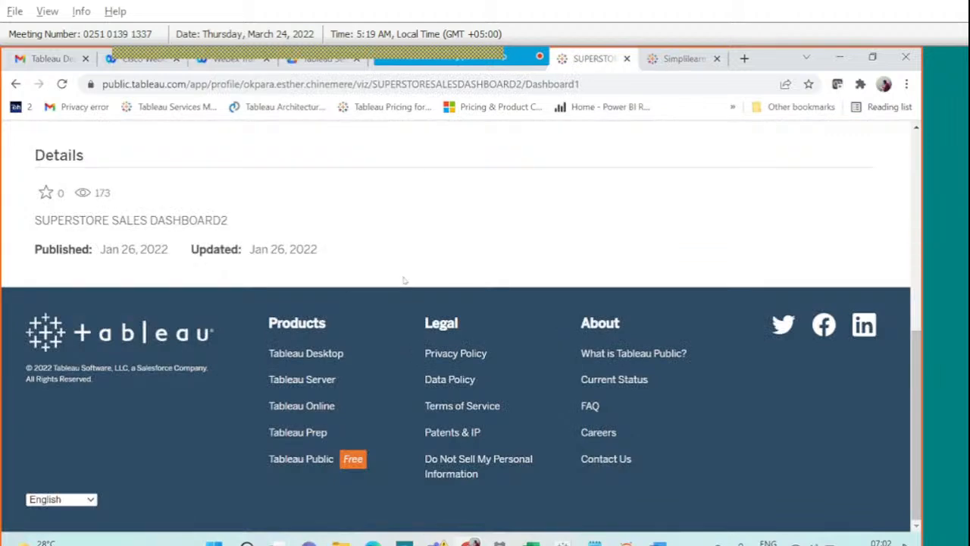
scroll(404, 281, up, 2)
scroll(404, 280, up, 3)
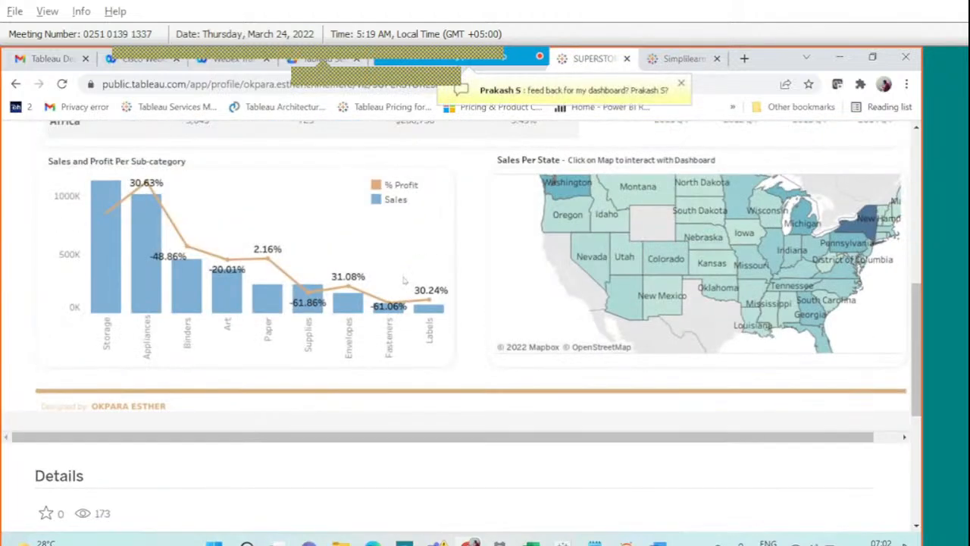
click(337, 232)
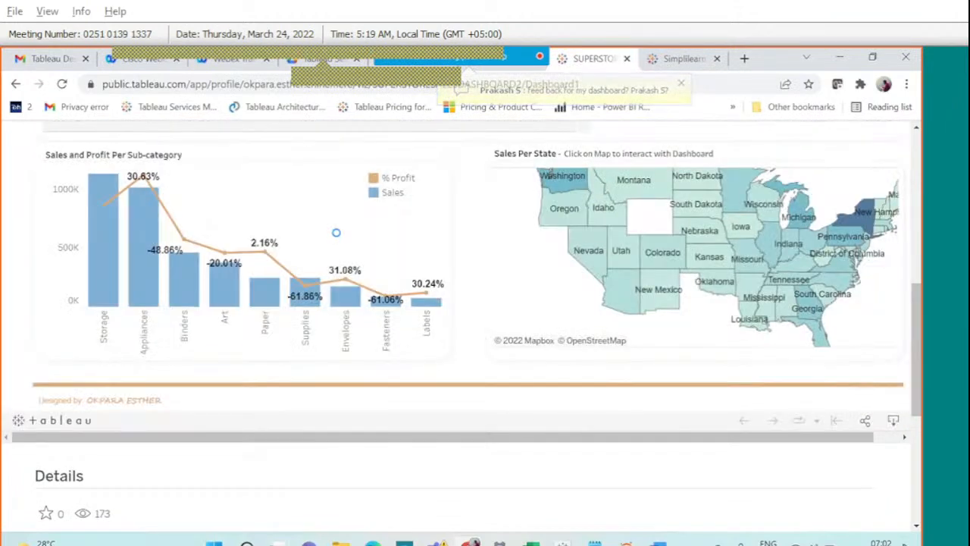
scroll(336, 232, up, 4)
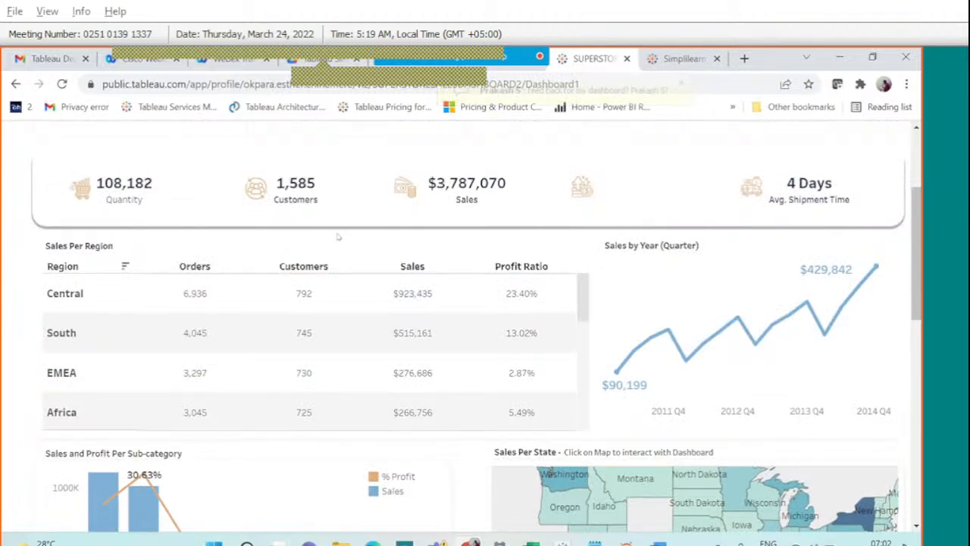
scroll(338, 237, up, 1)
scroll(337, 237, down, 1)
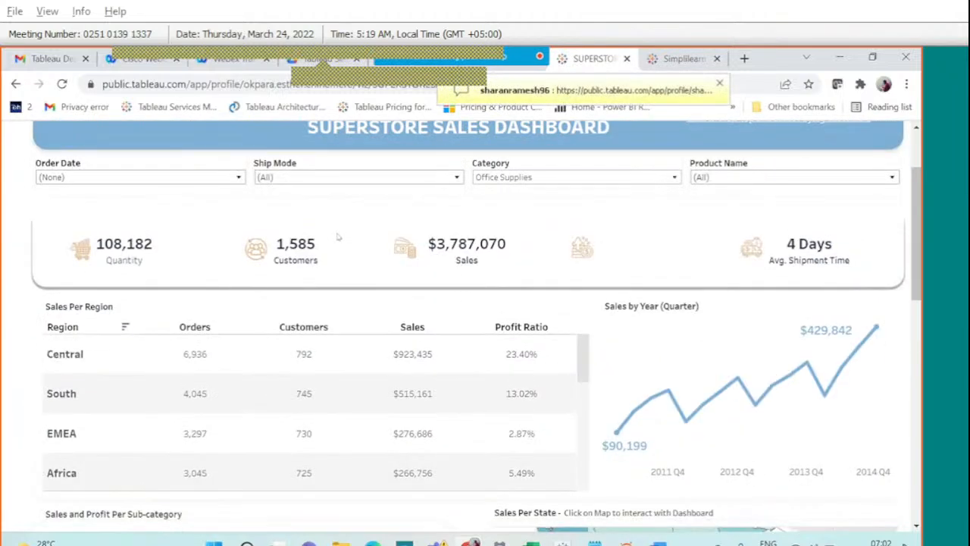
scroll(338, 237, down, 1)
scroll(338, 237, down, 1)
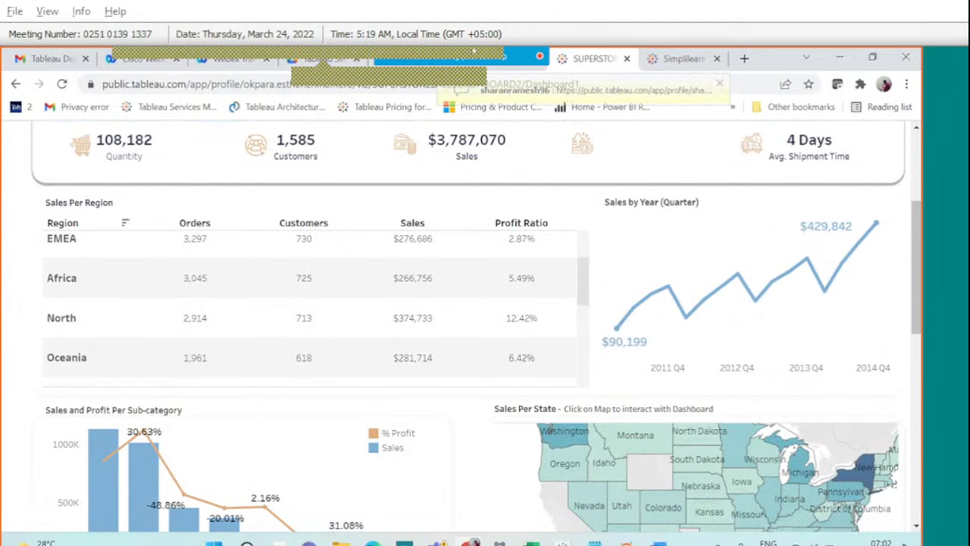
Open the meeting chat and scroll through its messages.
click(604, 66)
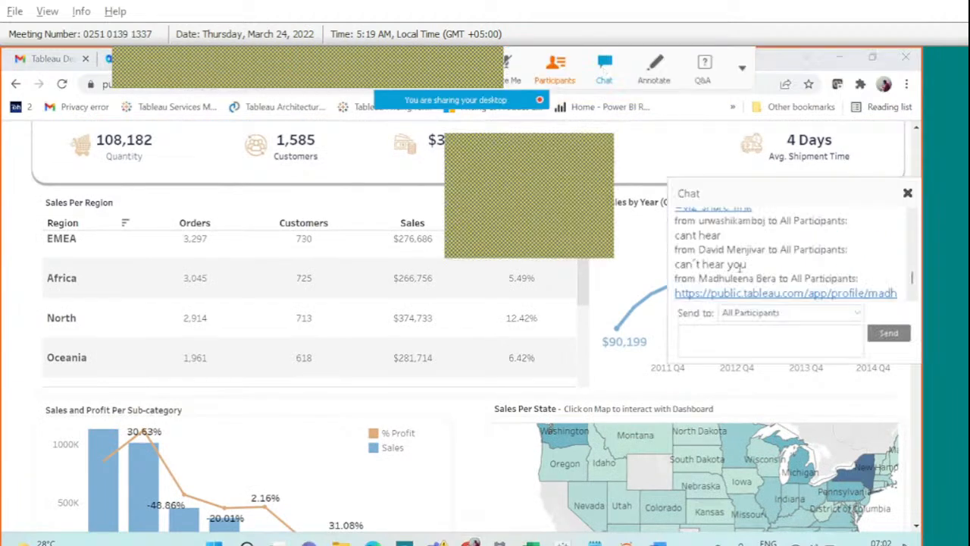
scroll(740, 268, down, 2)
scroll(741, 273, down, 2)
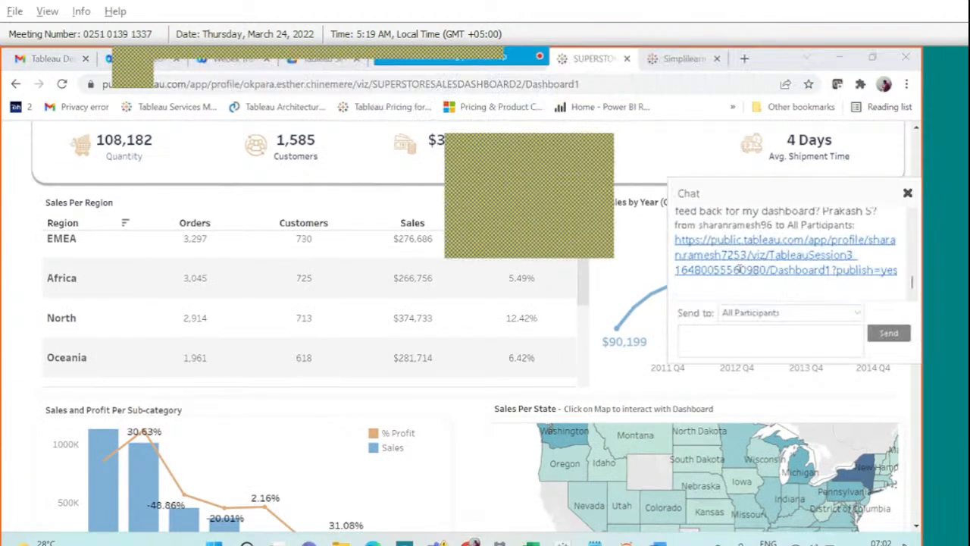
scroll(739, 269, down, 2)
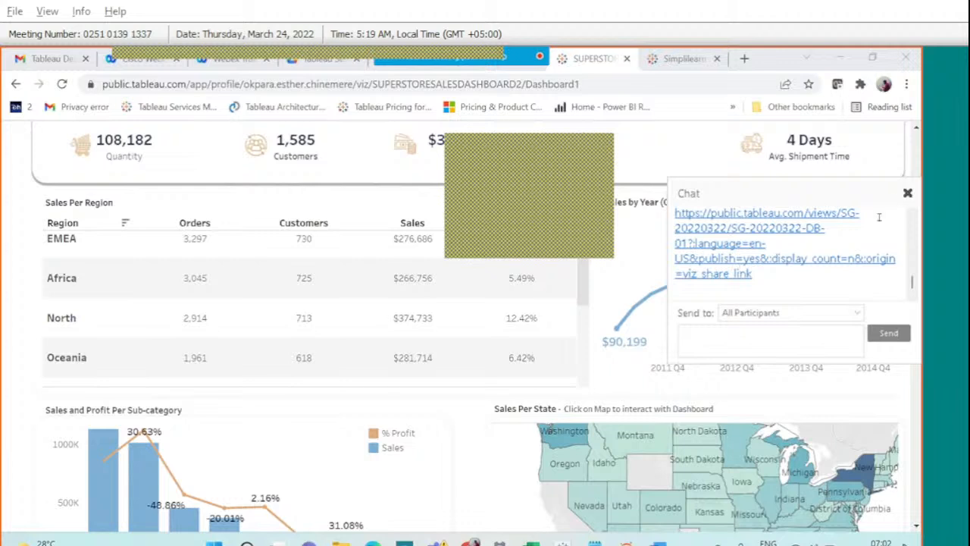
Close the chat and scroll the Superstore dashboard so its Order Date/Category filter row shows.
click(906, 194)
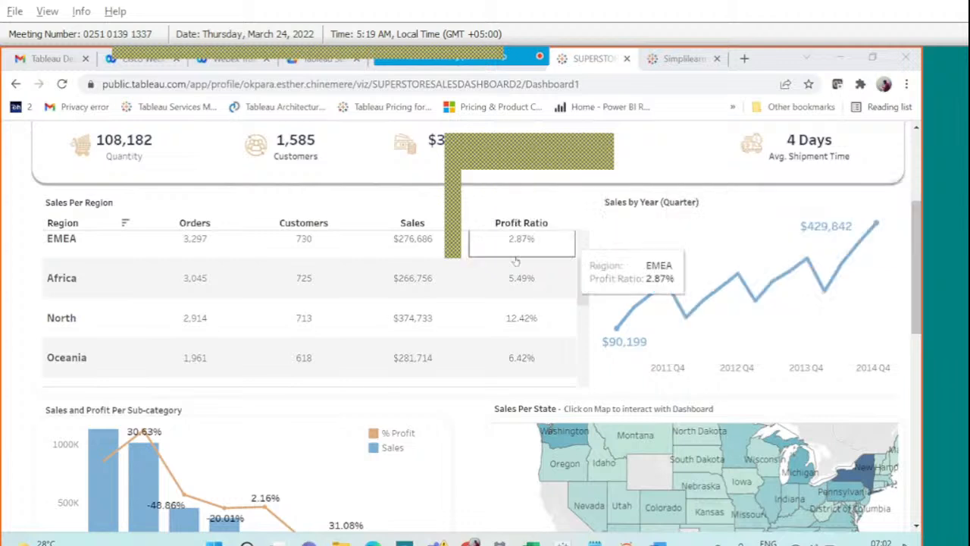
scroll(516, 254, up, 4)
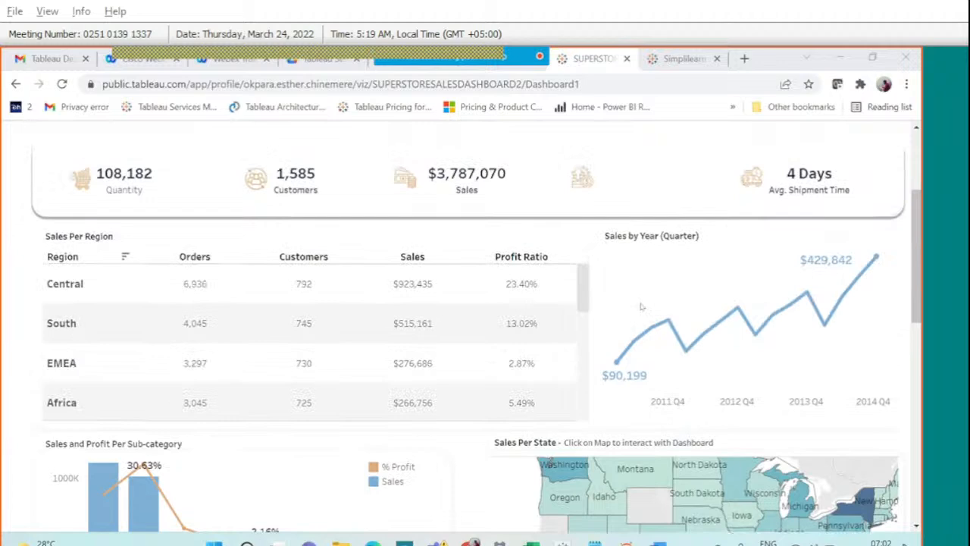
scroll(645, 301, up, 5)
scroll(641, 306, down, 3)
scroll(641, 306, right, 1)
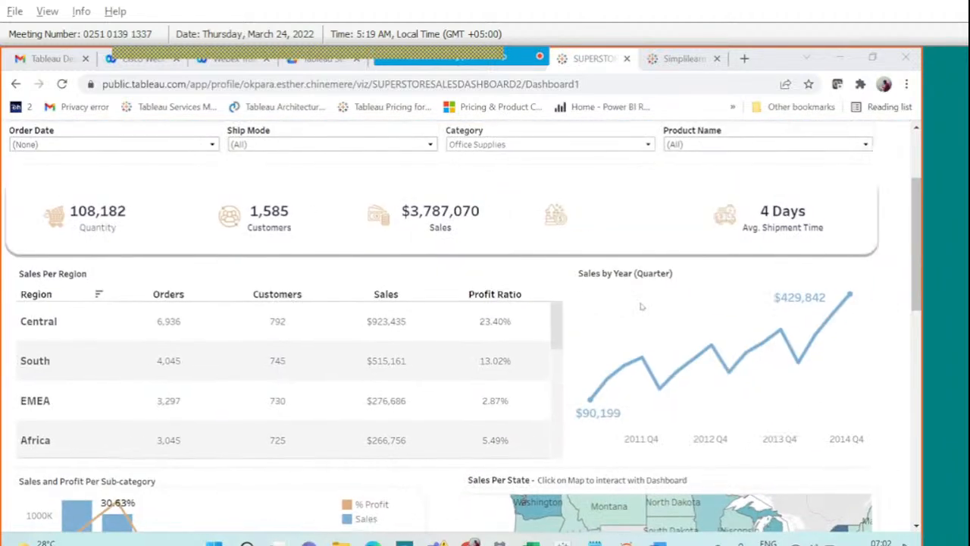
scroll(641, 306, left, 1)
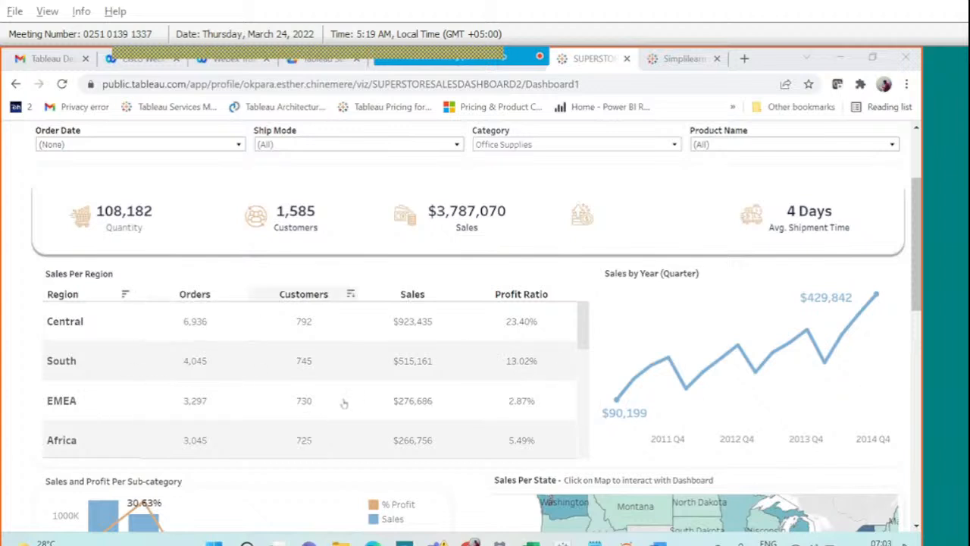
mouse_move(495, 50)
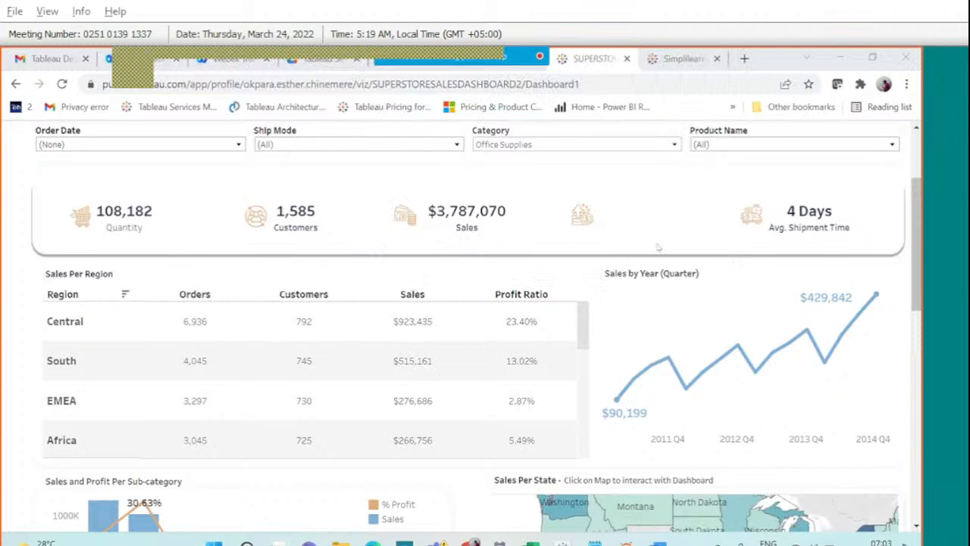
Switch the Category filter from Office Supplies to Furniture, then close the Superstore and Simplilearn tabs.
click(618, 147)
click(481, 187)
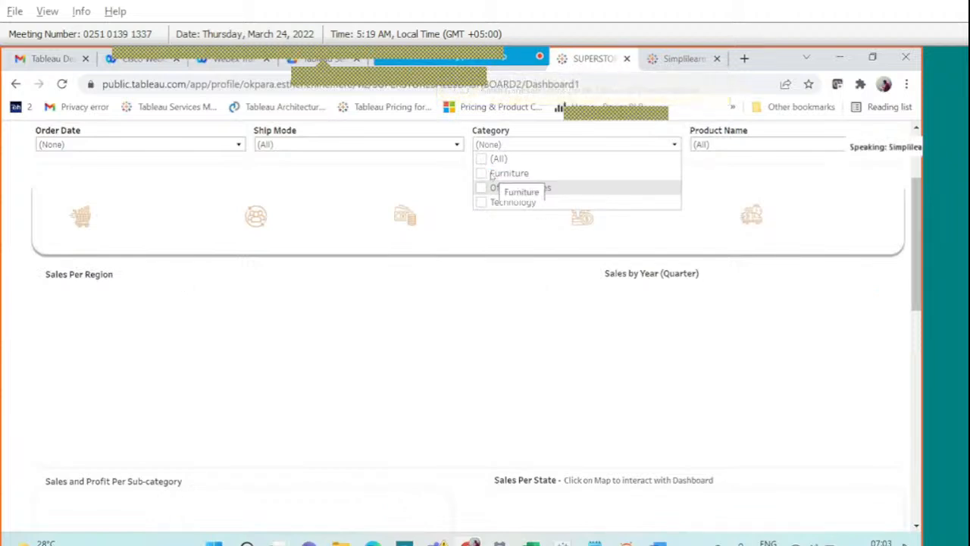
click(482, 173)
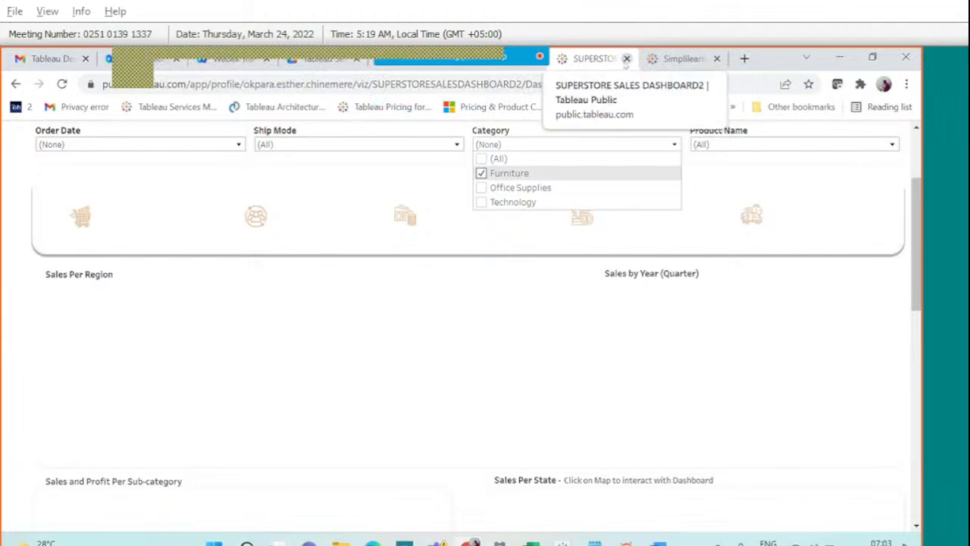
click(627, 58)
click(627, 59)
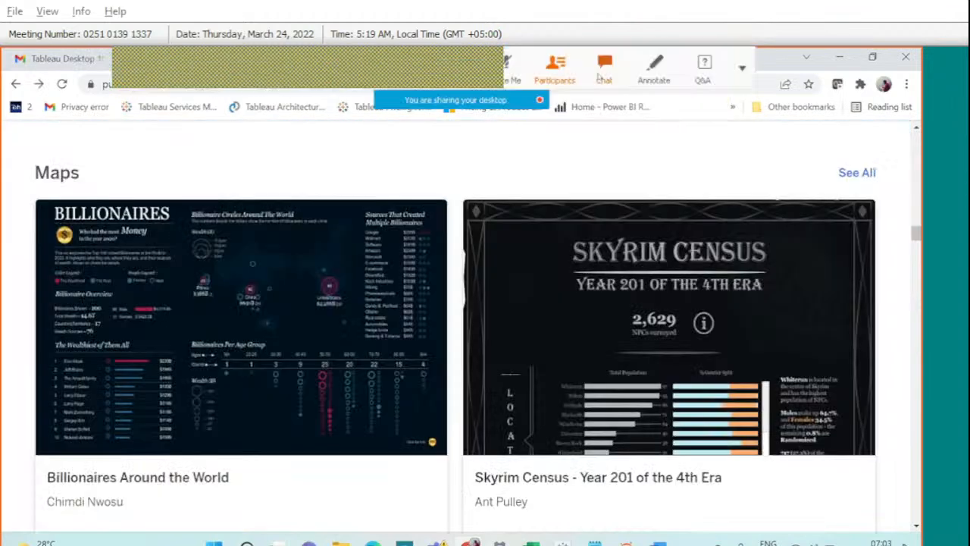
Open the participant's public.tableau.com link from the chat, continue to the site, and close the chat.
click(600, 68)
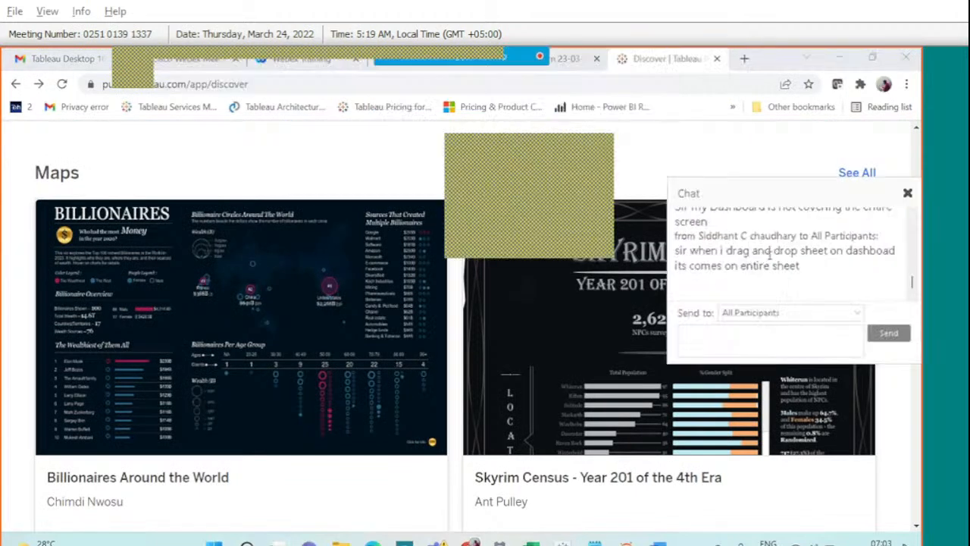
scroll(912, 215, up, 5)
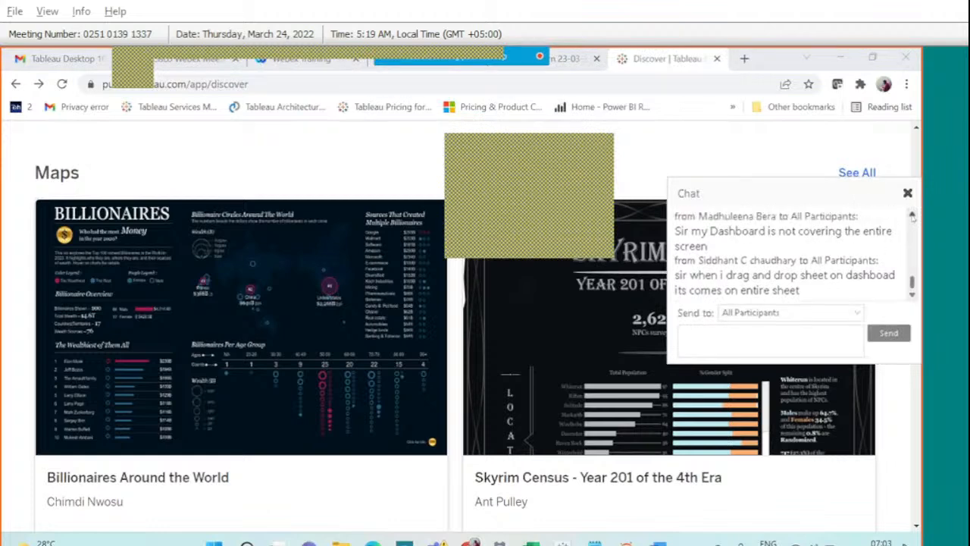
click(912, 216)
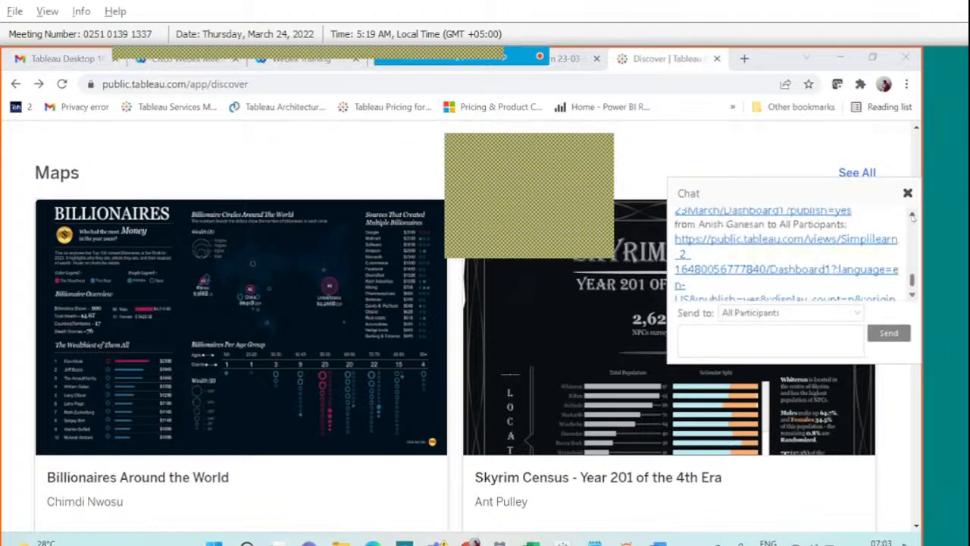
click(774, 240)
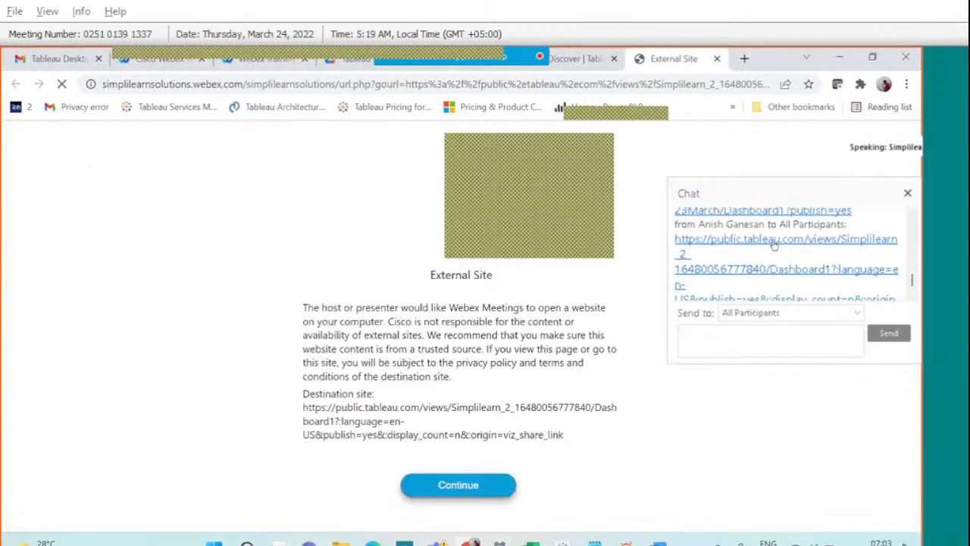
click(489, 488)
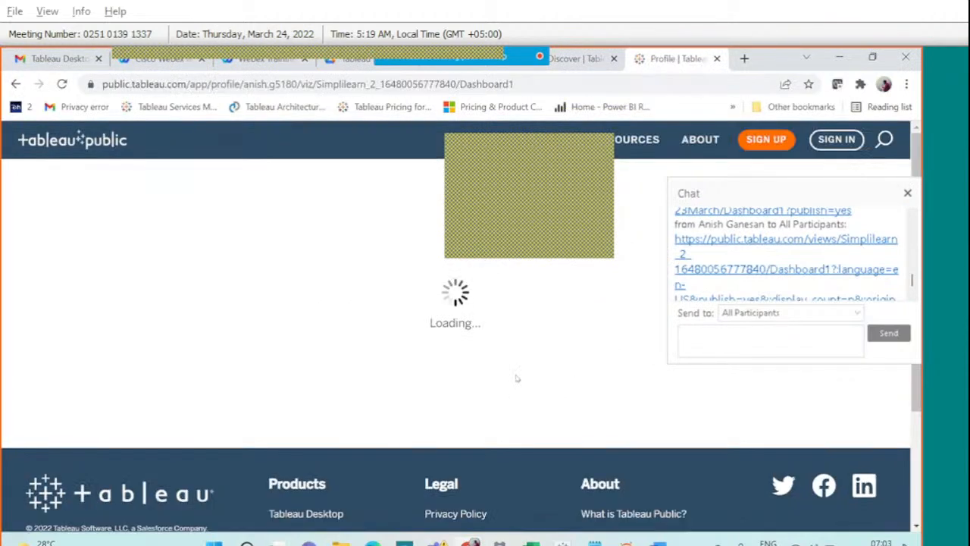
click(907, 193)
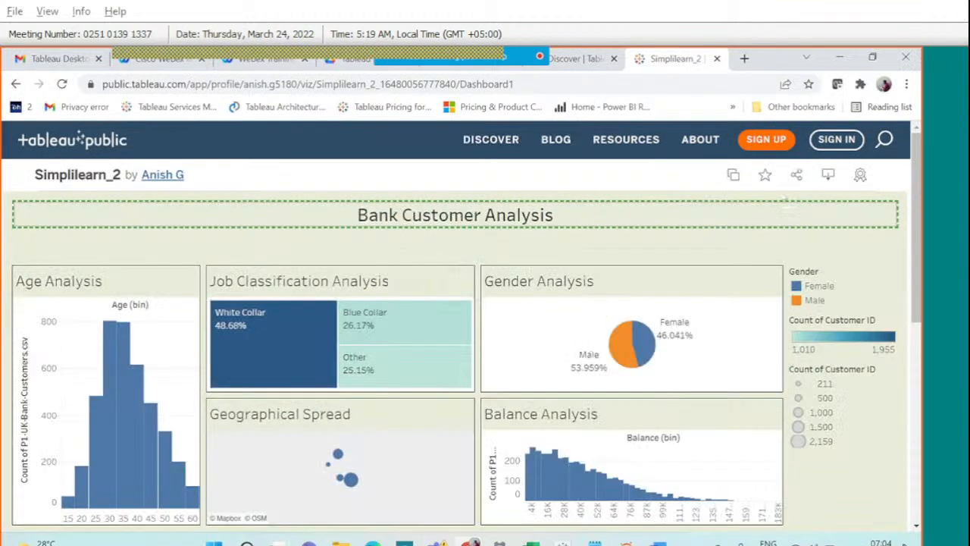
Scroll through the Simplilearn_2 age, job classification, gender, geographical and balance charts.
scroll(886, 440, down, 1)
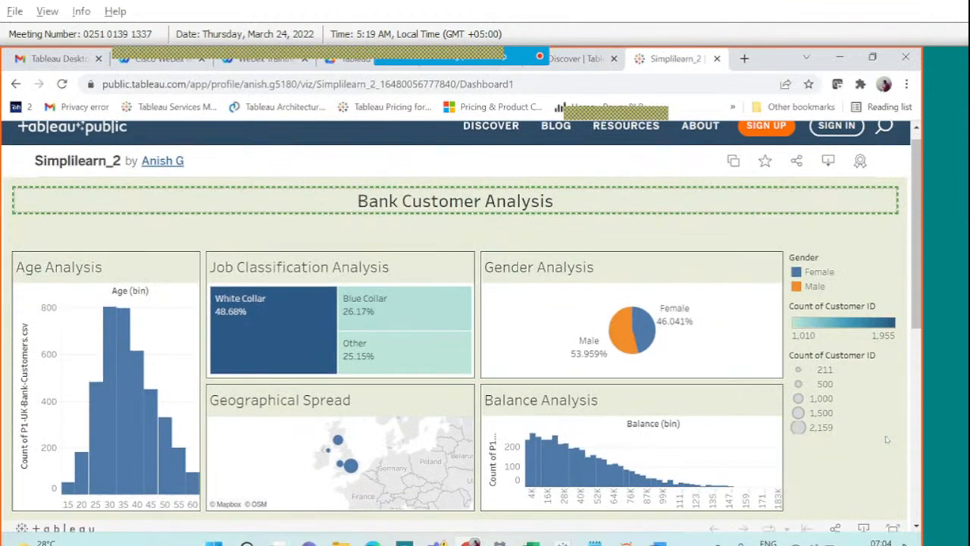
scroll(887, 439, down, 1)
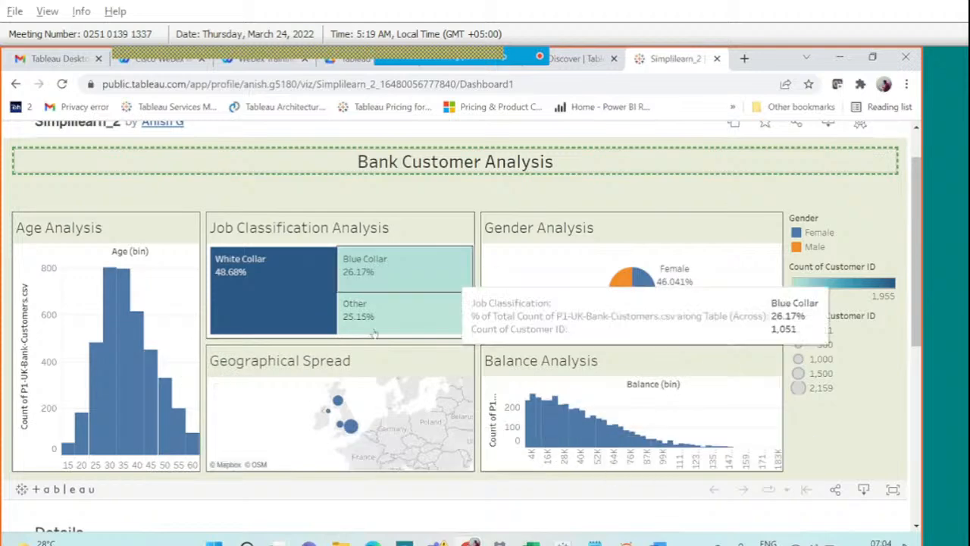
scroll(644, 383, up, 1)
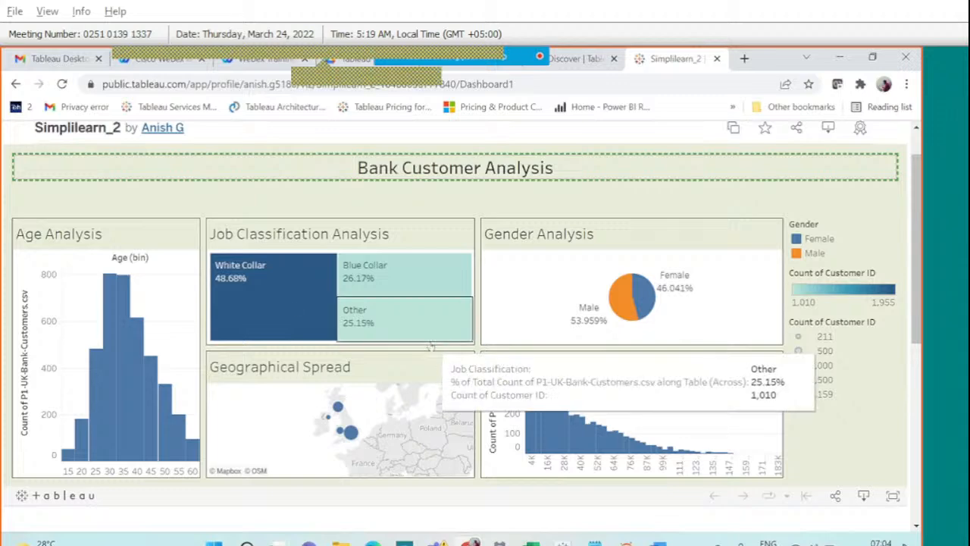
scroll(430, 345, up, 1)
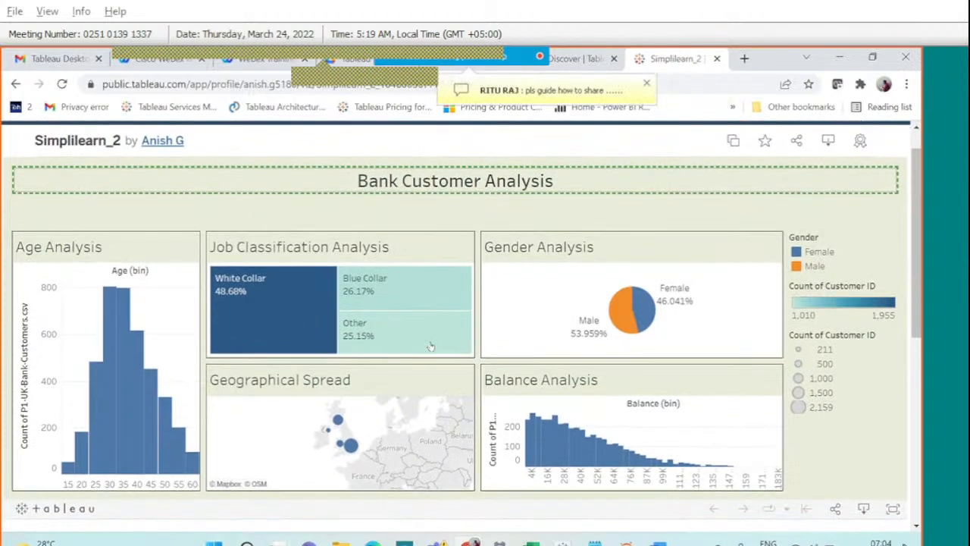
scroll(429, 338, down, 1)
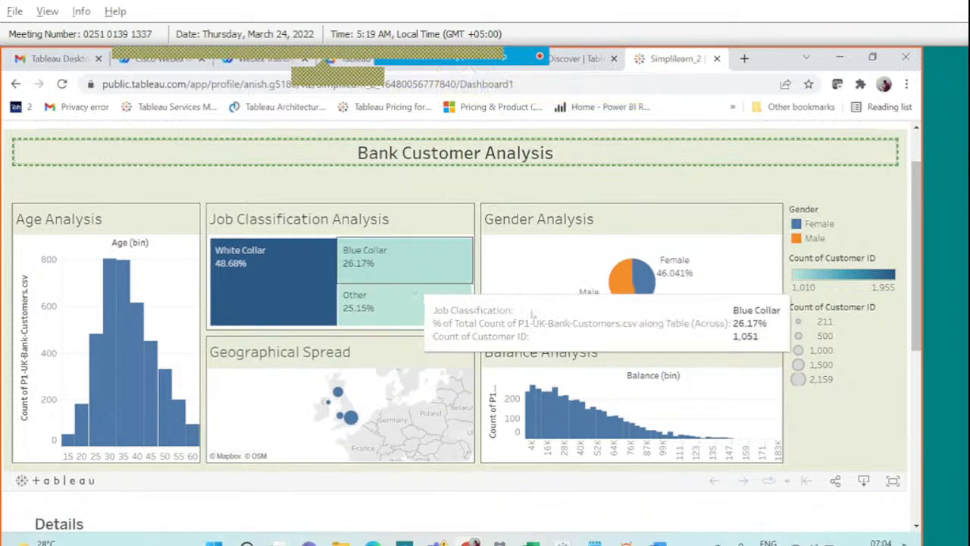
click(835, 480)
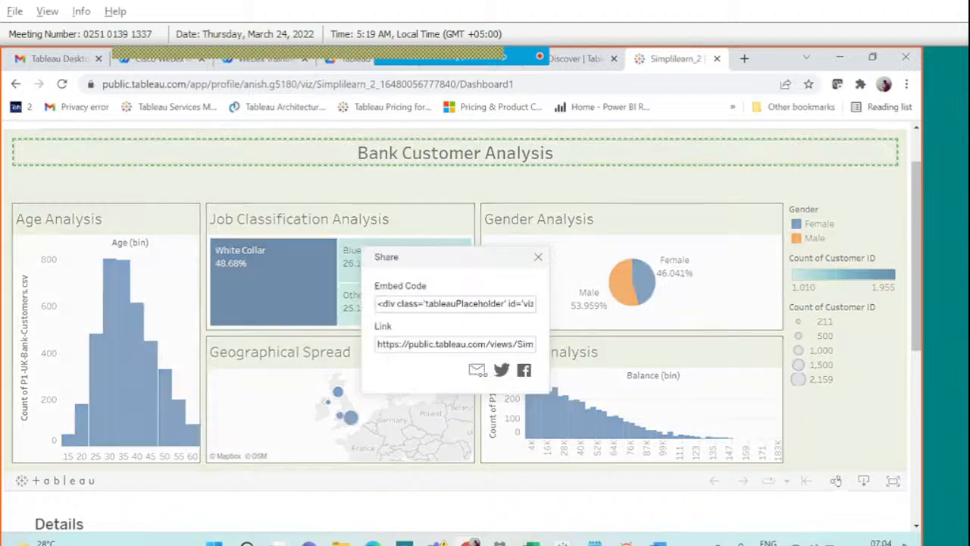
click(452, 340)
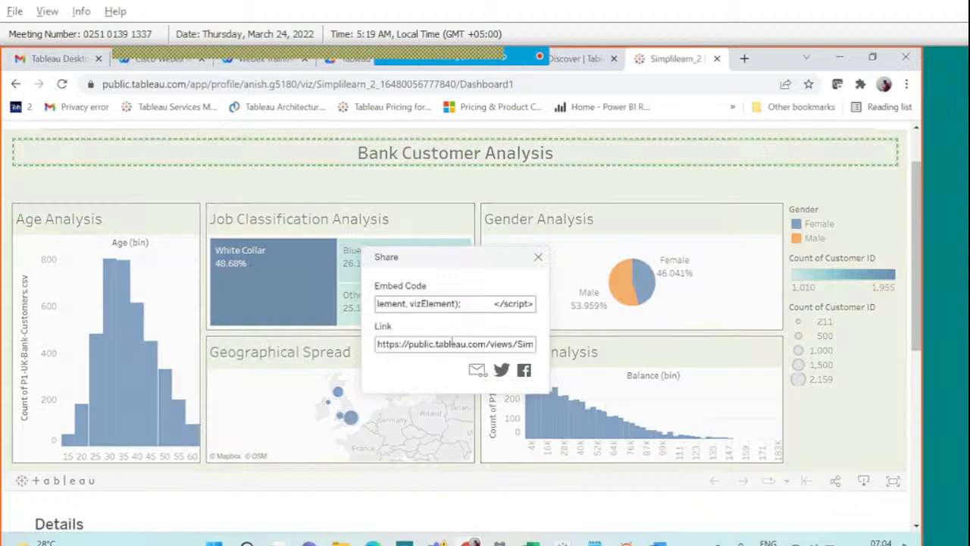
click(452, 342)
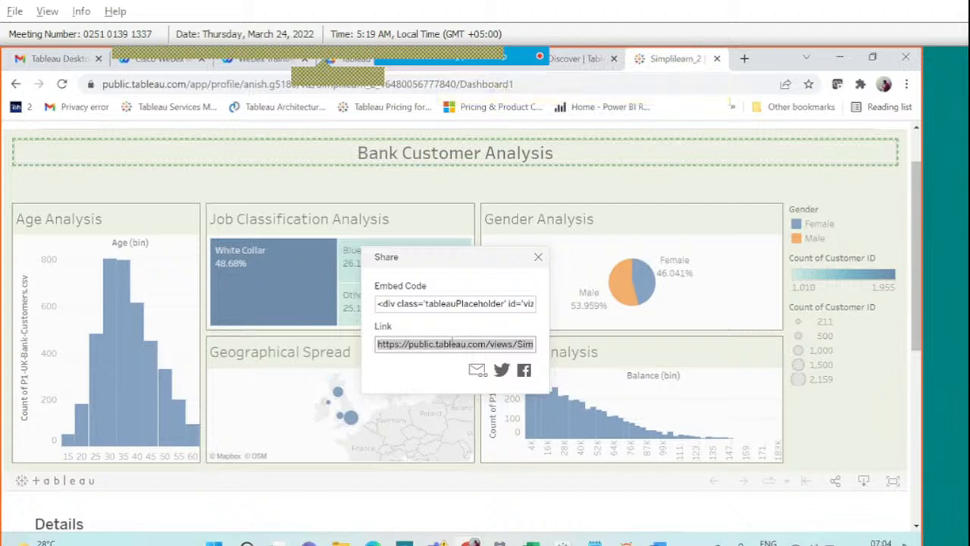
click(537, 257)
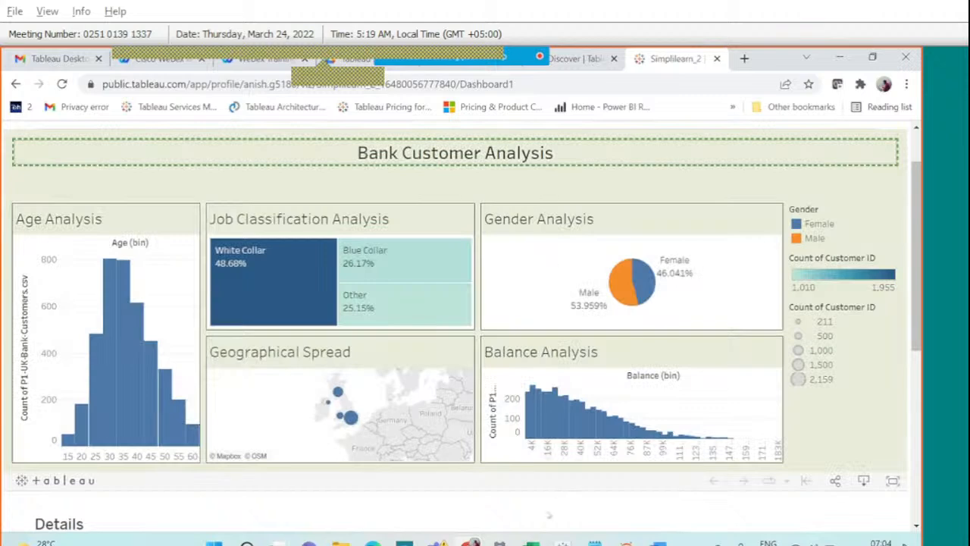
mouse_move(562, 542)
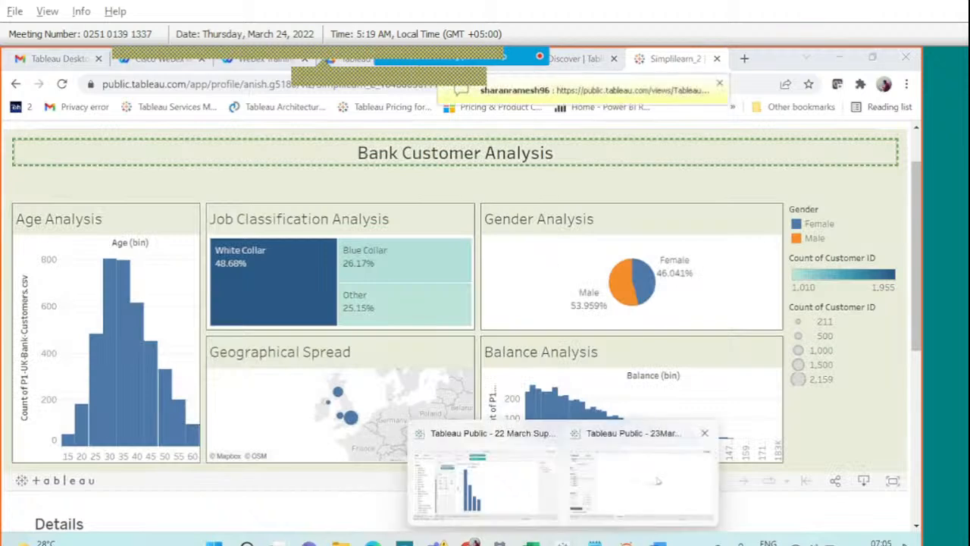
Bring the 23March workbook forward, skim the Webex chat, then close it.
click(659, 481)
mouse_move(402, 51)
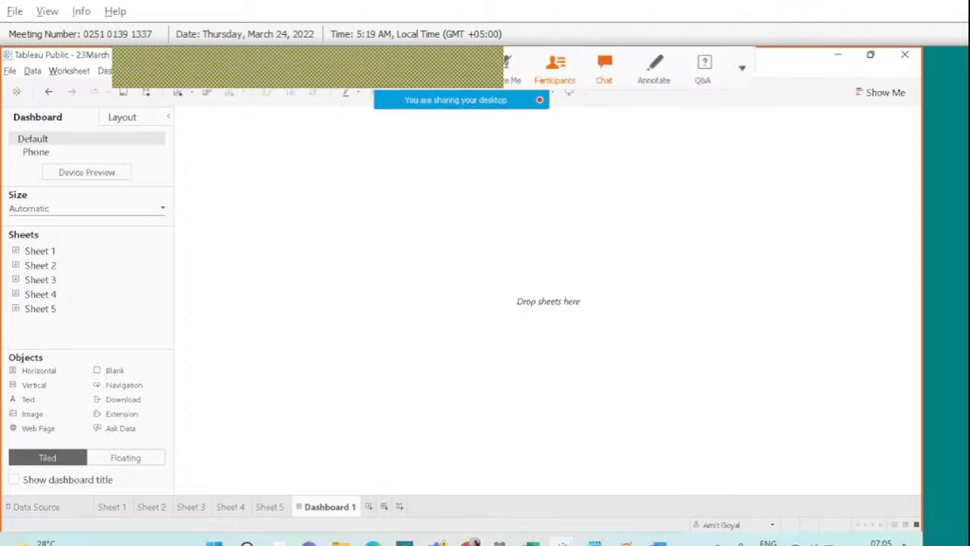
click(604, 66)
scroll(767, 262, down, 5)
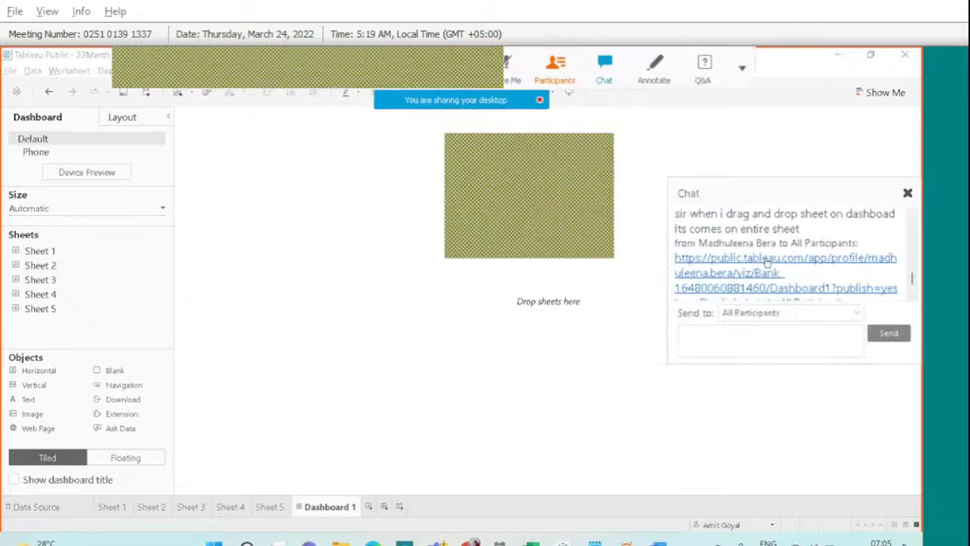
scroll(767, 259, up, 3)
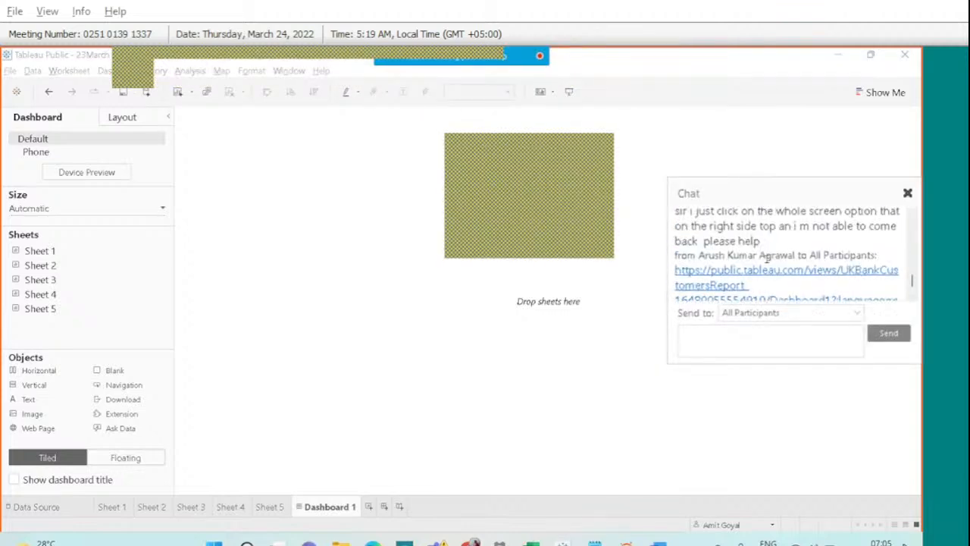
click(907, 193)
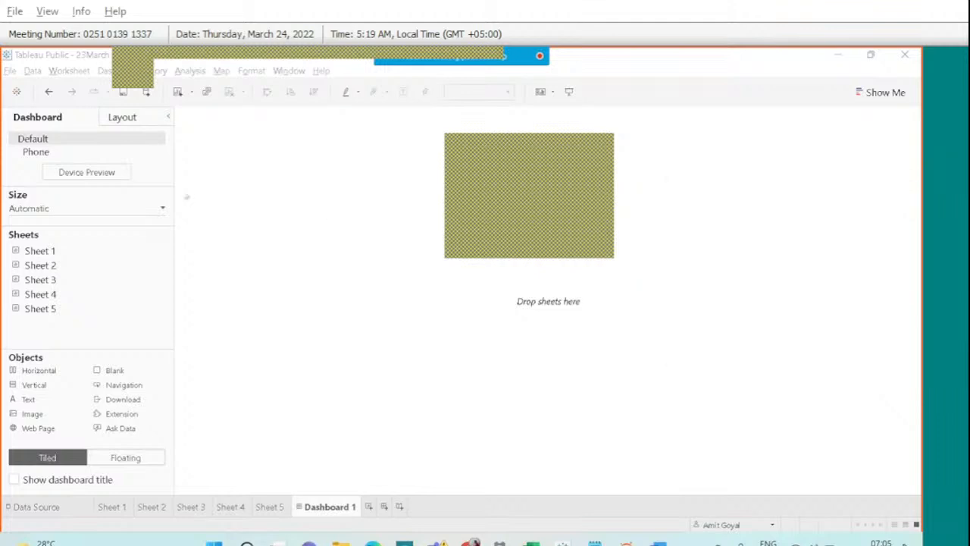
click(161, 207)
Try the Fixed size and Range sizing modes for the dashboard.
click(110, 232)
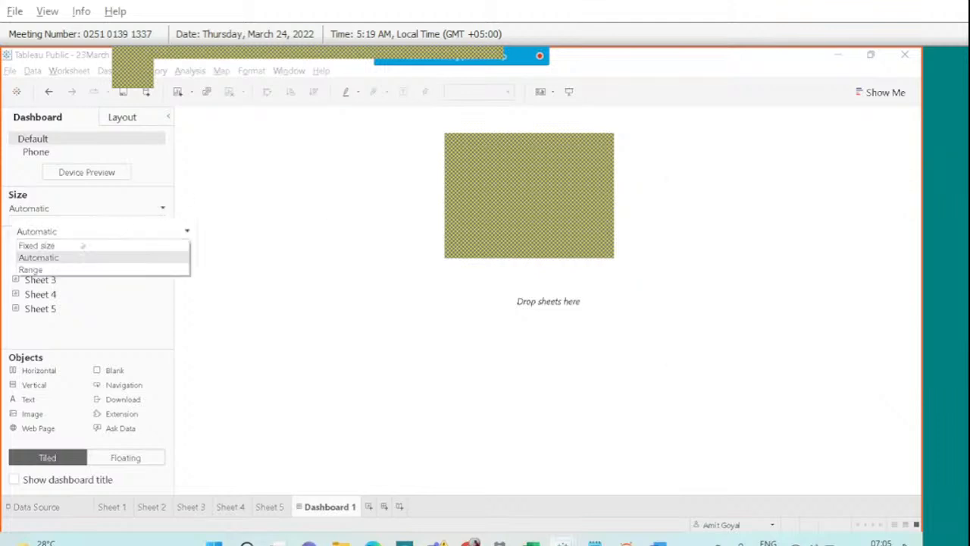
click(81, 244)
click(82, 240)
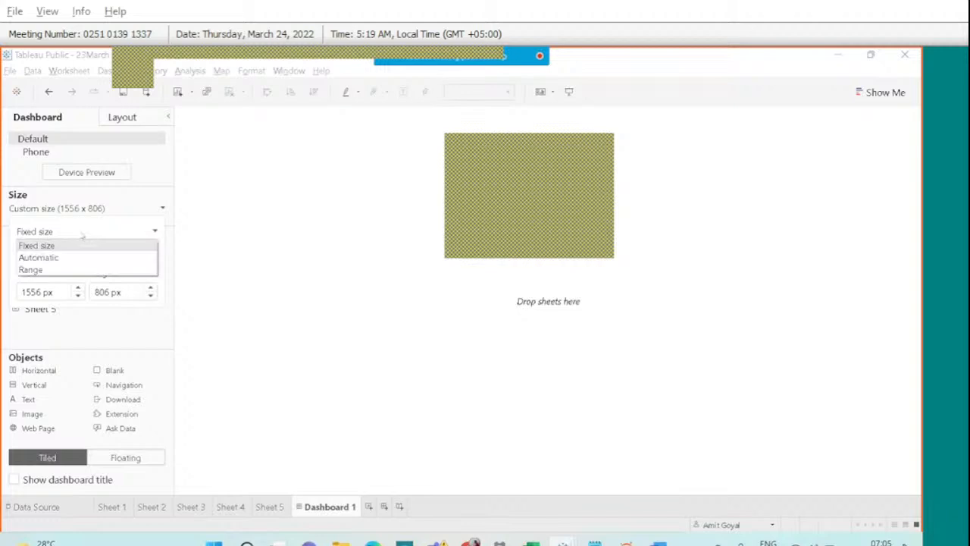
click(54, 269)
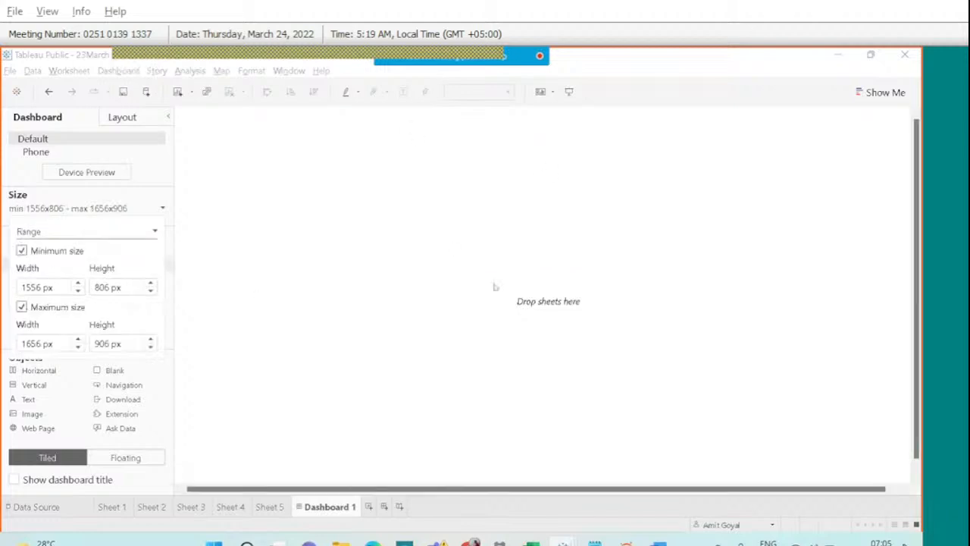
Delete Dashboard 1, create a new dashboard, and set its size to Automatic.
right_click(327, 506)
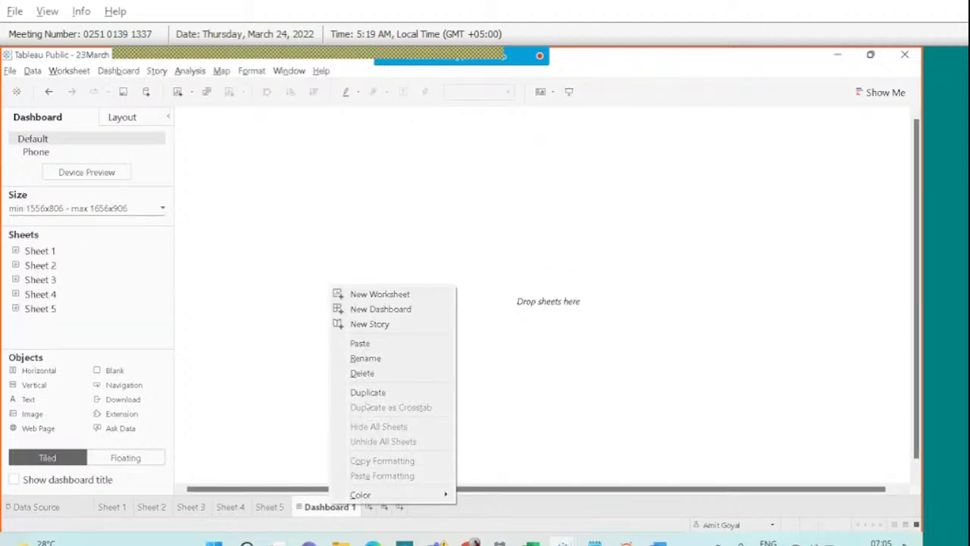
click(363, 372)
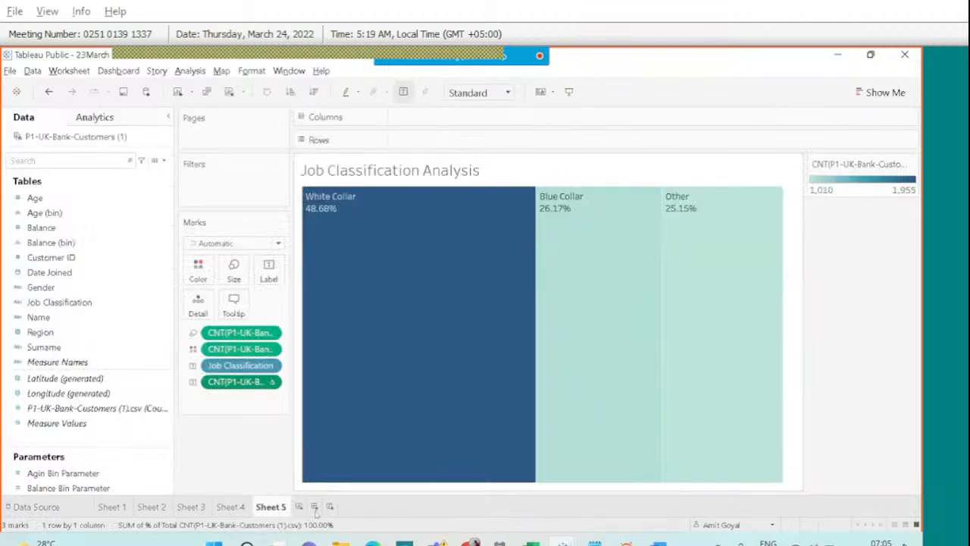
click(314, 507)
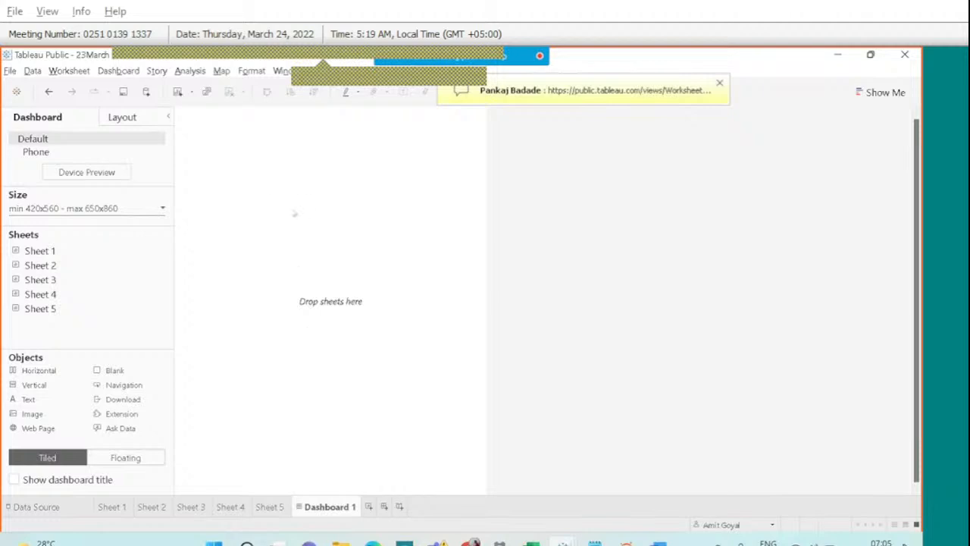
click(126, 209)
click(74, 232)
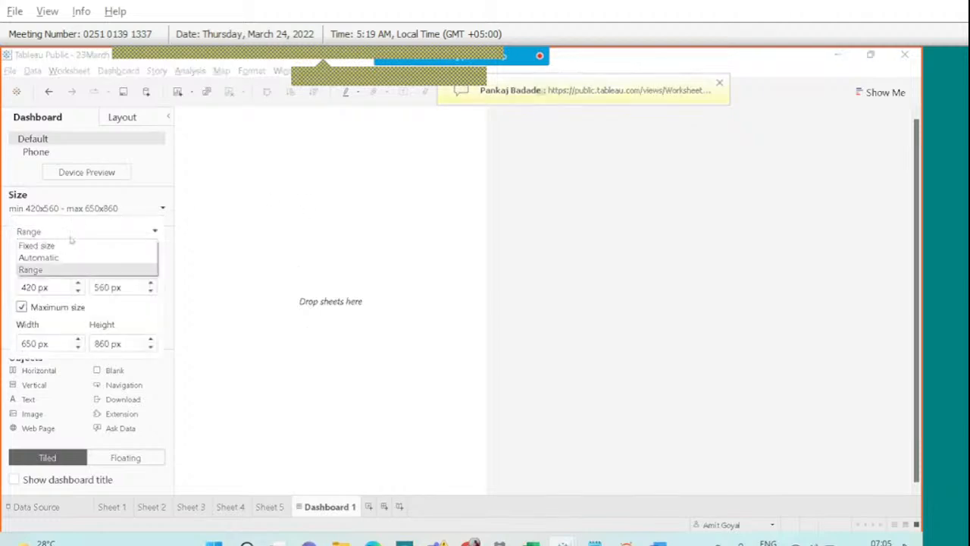
click(61, 255)
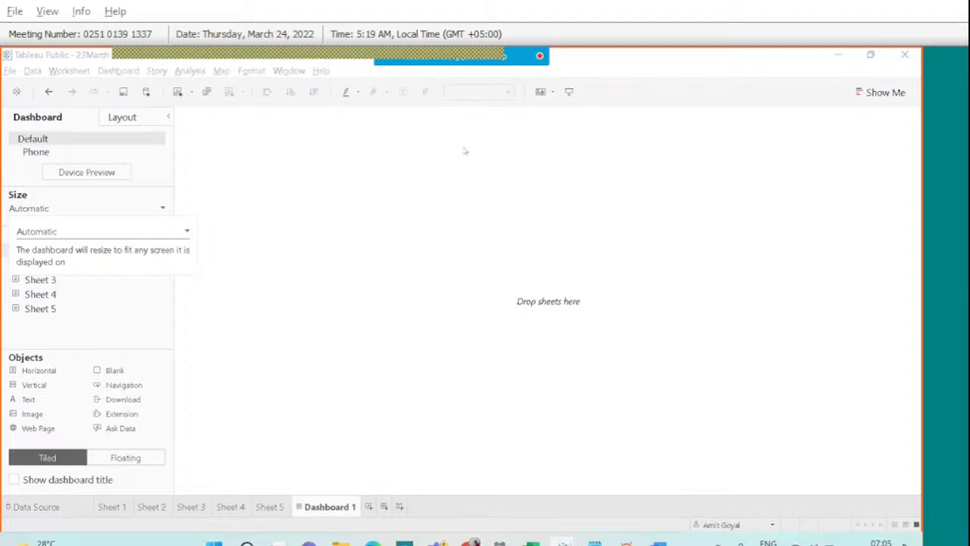
Glance at the Job Classification treemap on Sheet 5, then return to Dashboard 1.
key(XF86MonBrightnessDown)
key(XF86MonBrightnessDown)
key(XF86MonBrightnessDown)
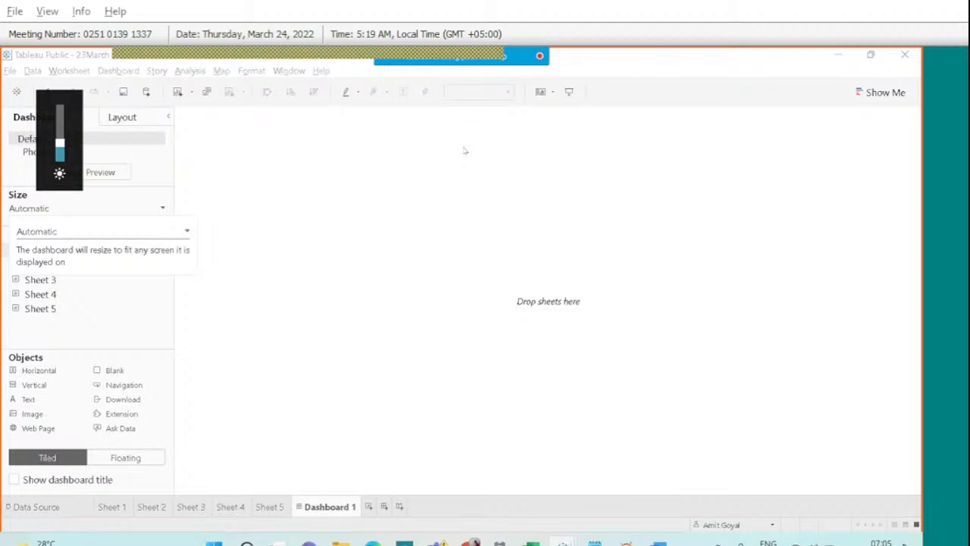
click(165, 304)
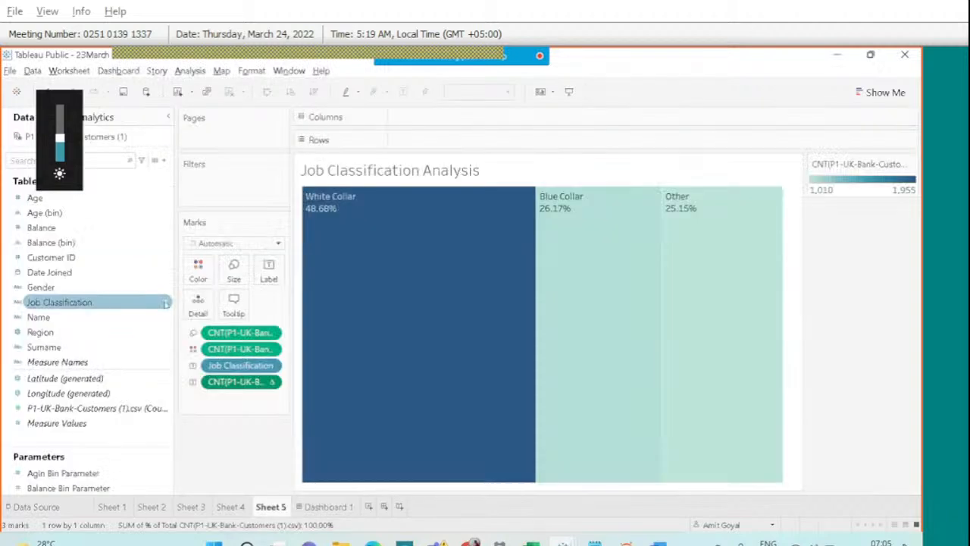
click(327, 506)
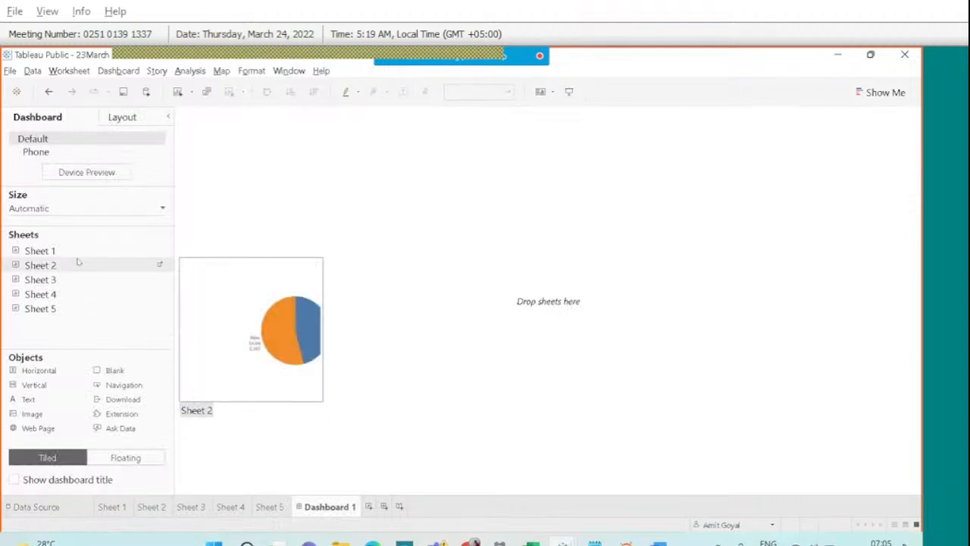
Place the Sheet 1 map, the Sheet 2 pie beside it and the Sheet 3 histogram below it.
drag(77, 254, 286, 295)
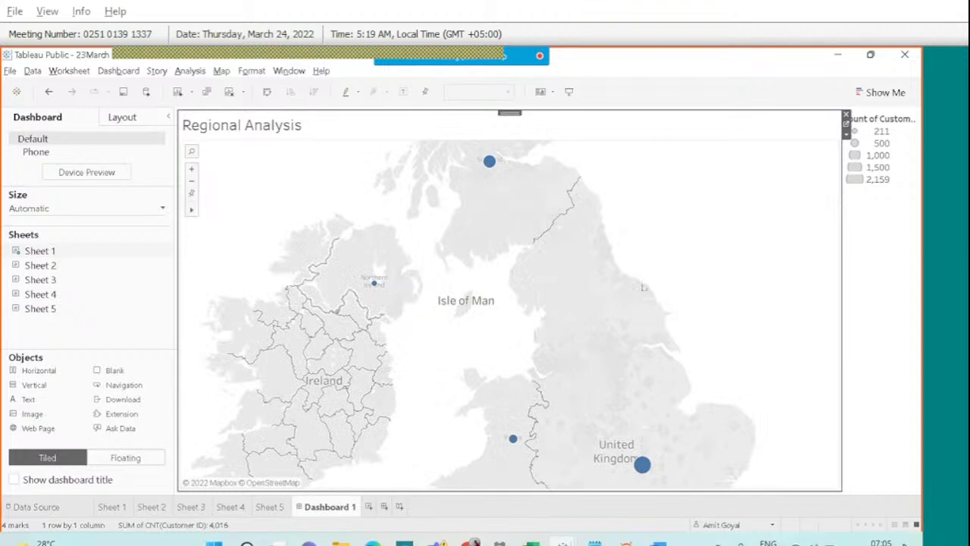
mouse_move(55, 274)
drag(55, 274, 648, 322)
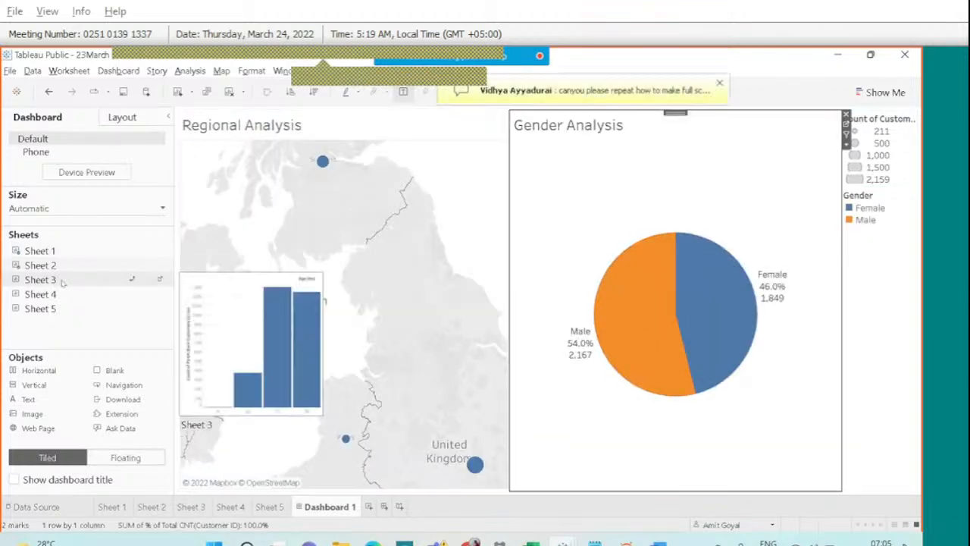
mouse_move(63, 282)
mouse_down()
mouse_move(216, 333)
mouse_move(310, 385)
mouse_up()
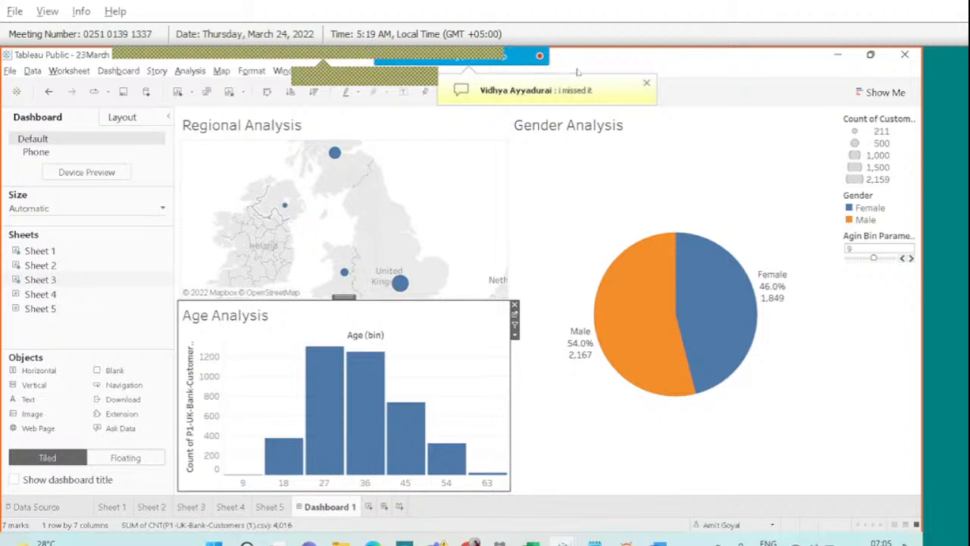
click(604, 67)
scroll(713, 236, down, 5)
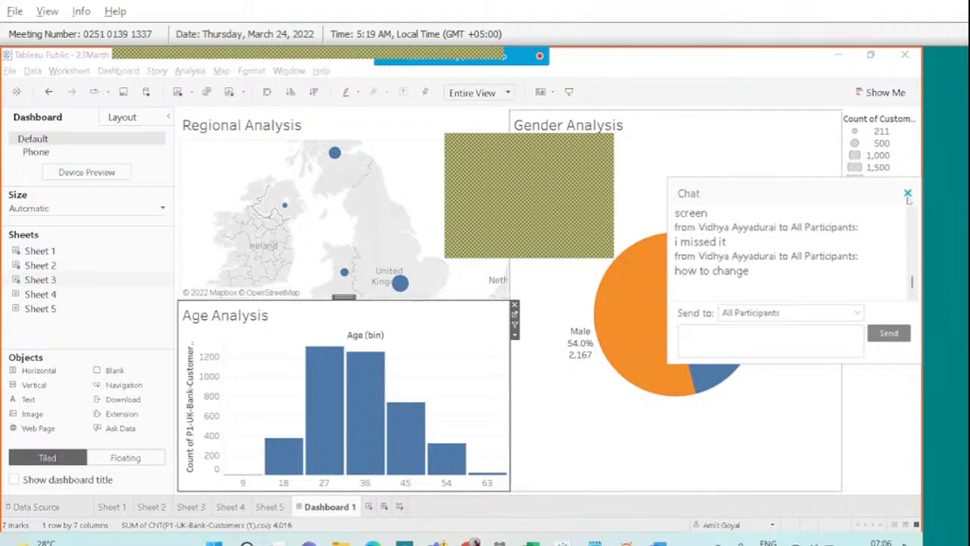
click(907, 194)
mouse_move(654, 79)
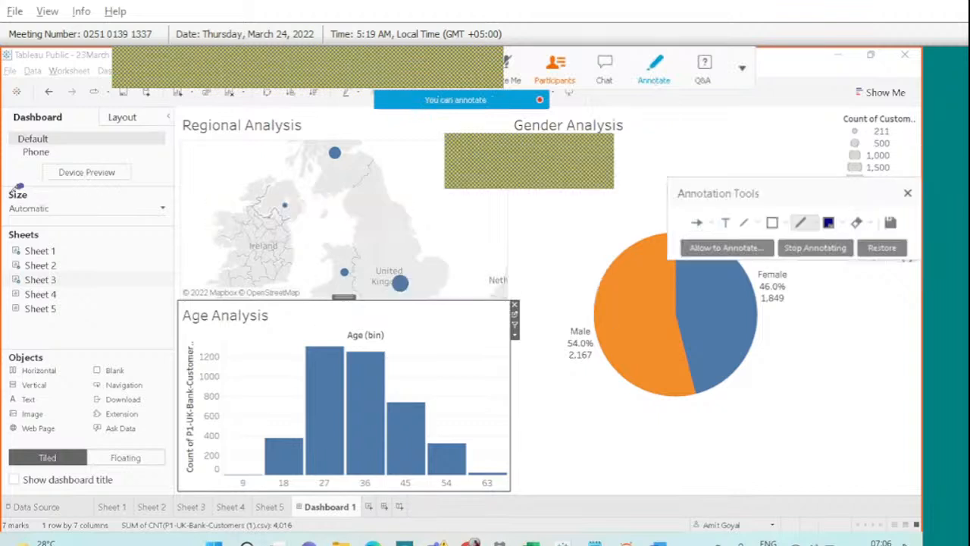
drag(31, 185, 9, 187)
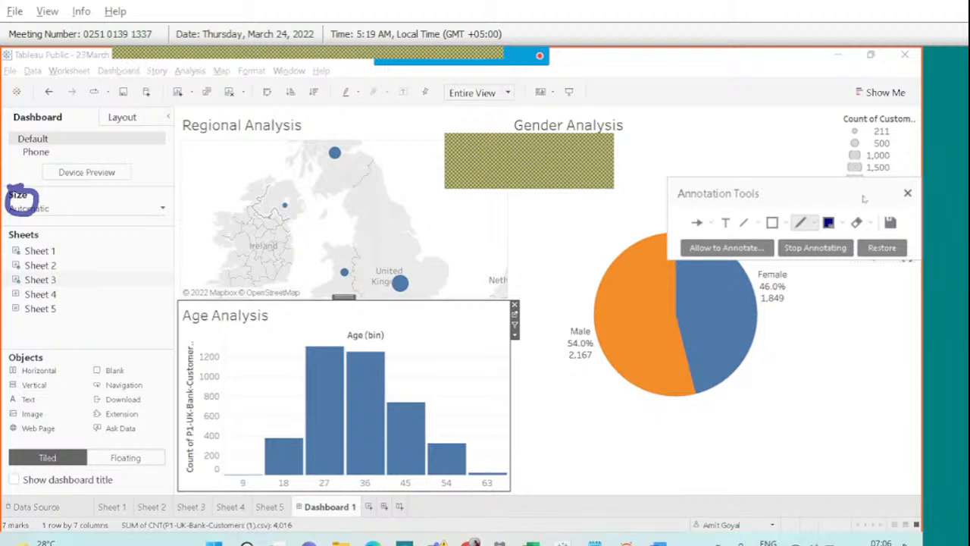
click(907, 193)
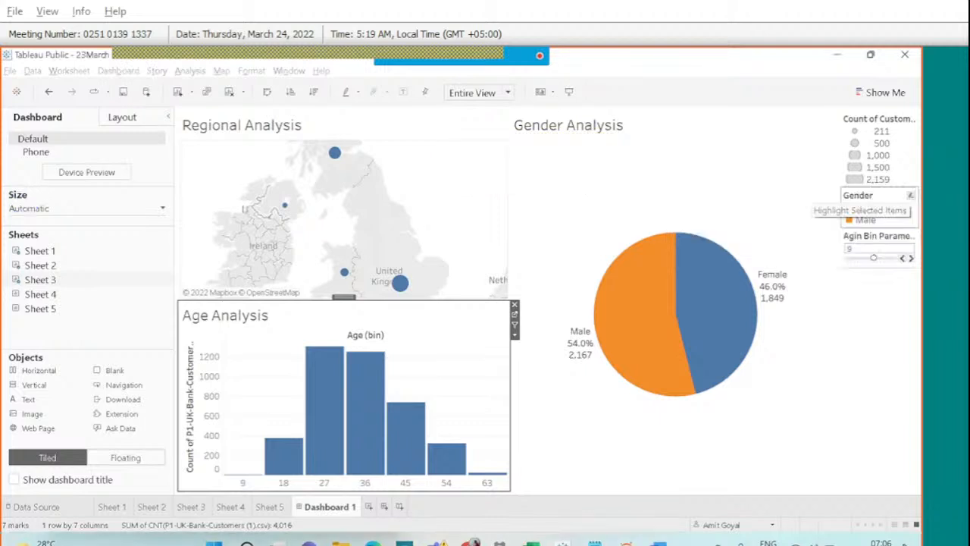
click(139, 211)
click(70, 236)
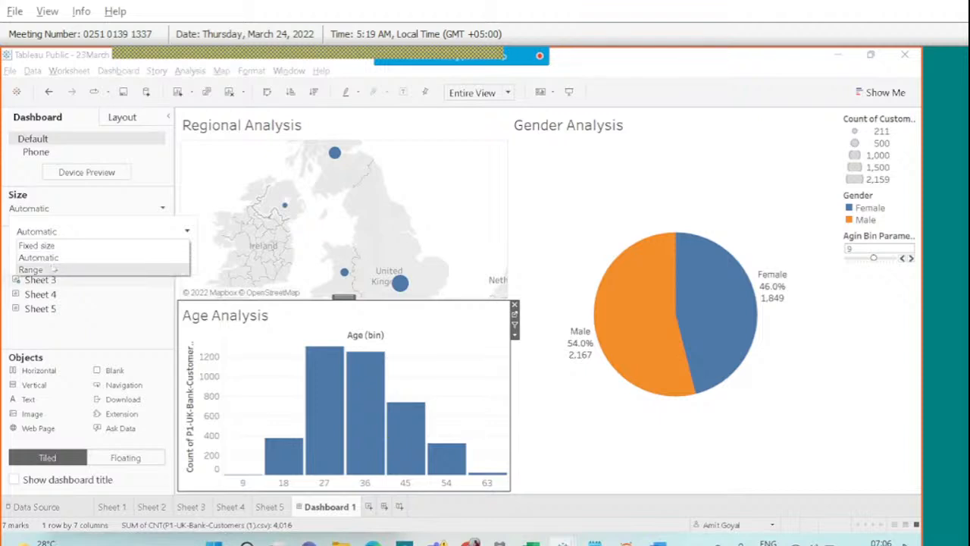
click(51, 270)
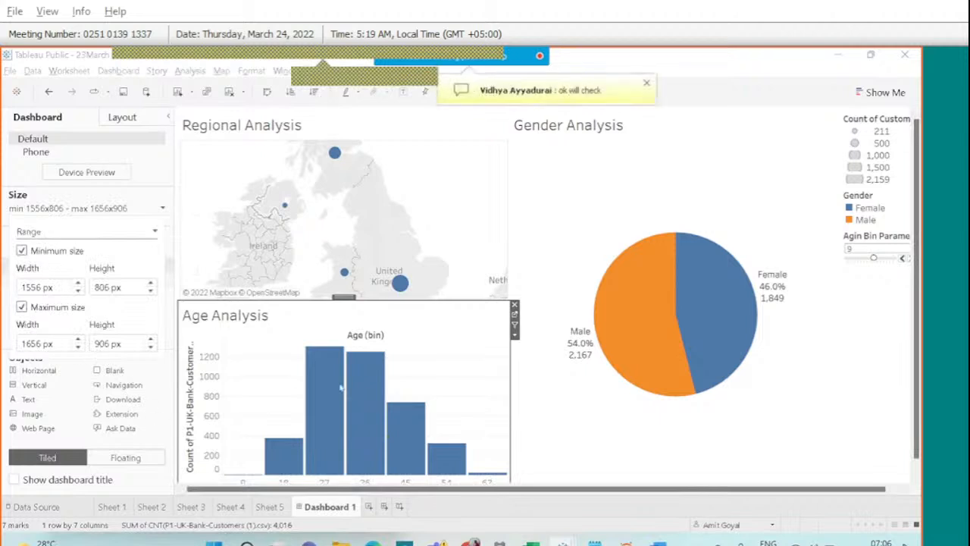
click(835, 393)
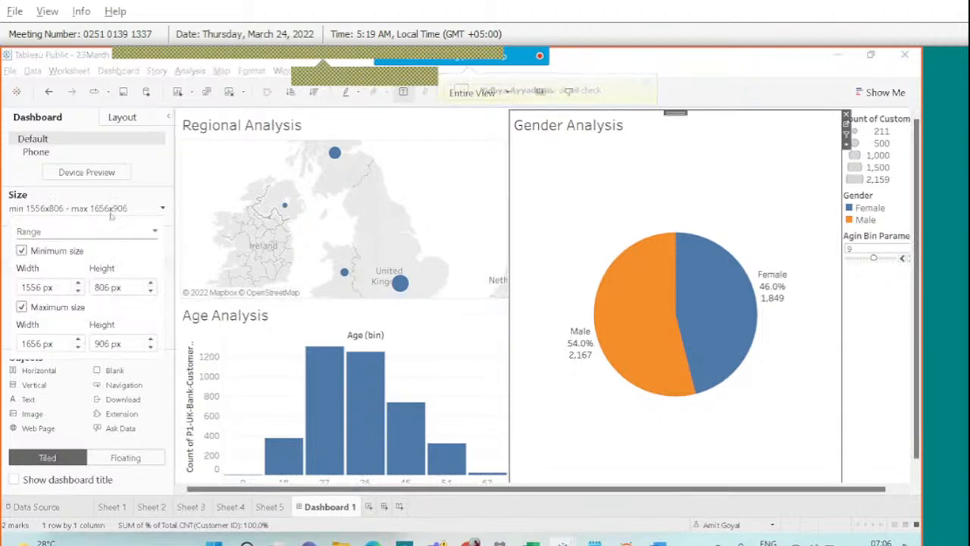
click(72, 232)
click(51, 252)
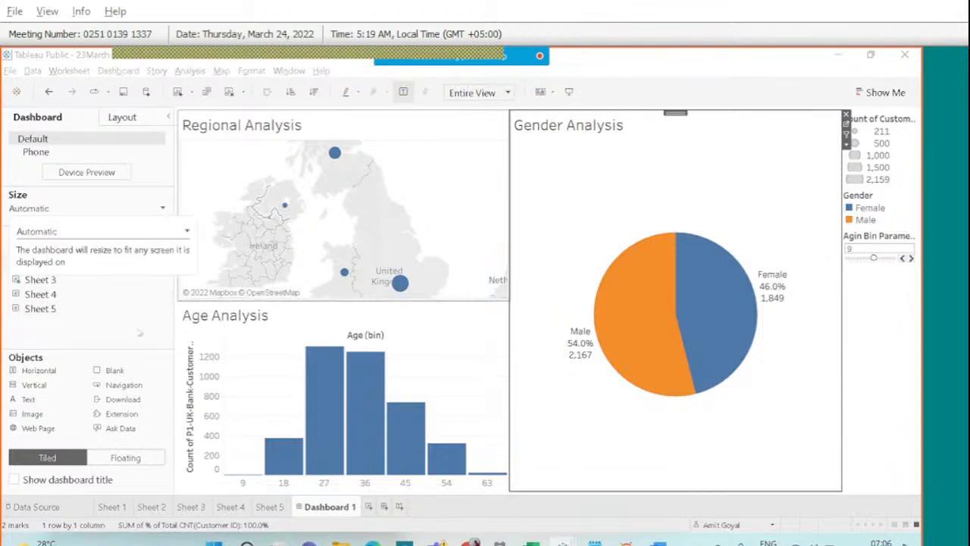
click(133, 330)
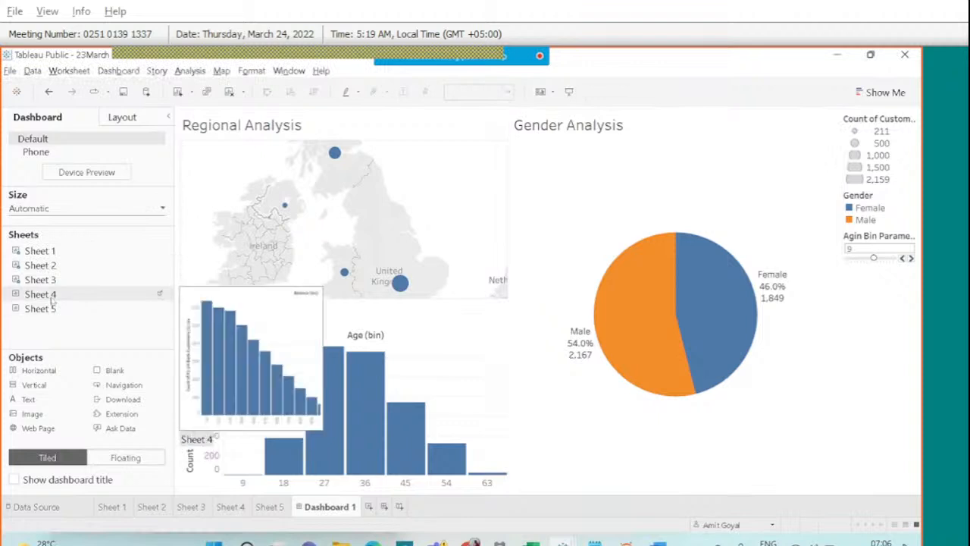
Add the Balance Analysis histogram and Job Classification treemap, adjusting the chart widths.
drag(52, 301, 619, 424)
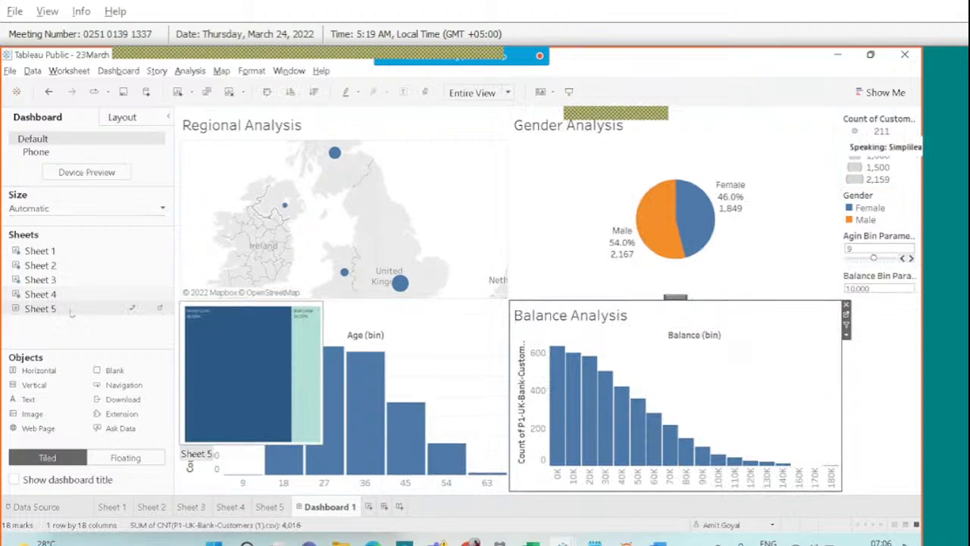
drag(273, 385, 708, 397)
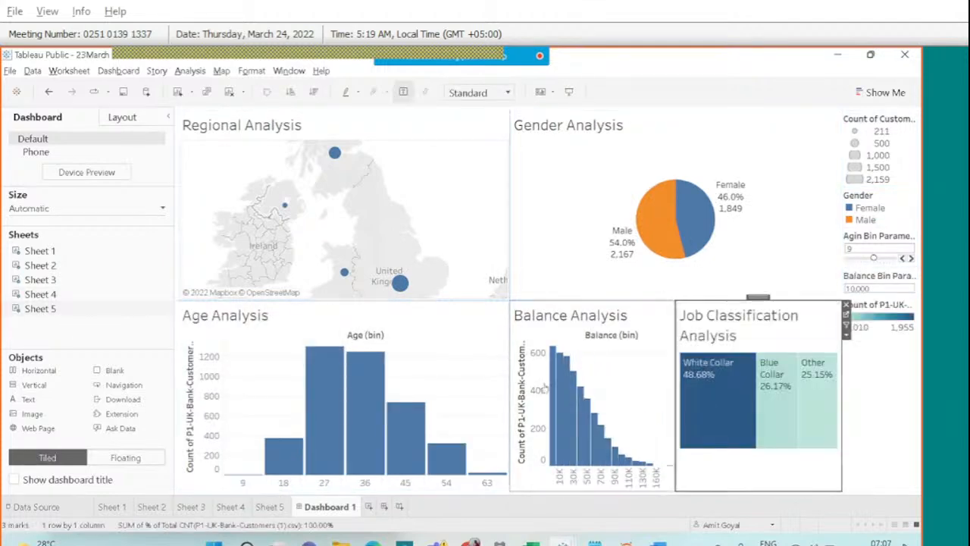
drag(510, 384, 438, 384)
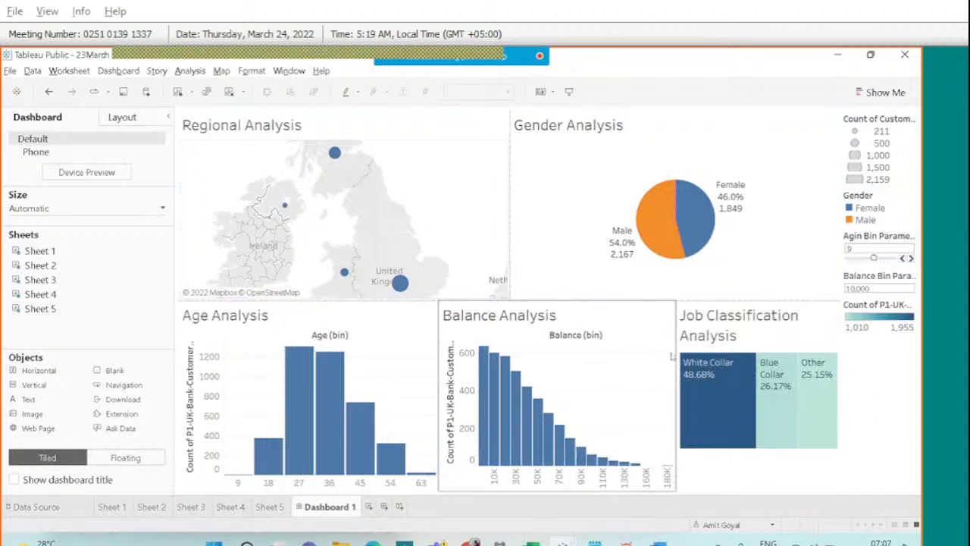
drag(675, 345, 653, 345)
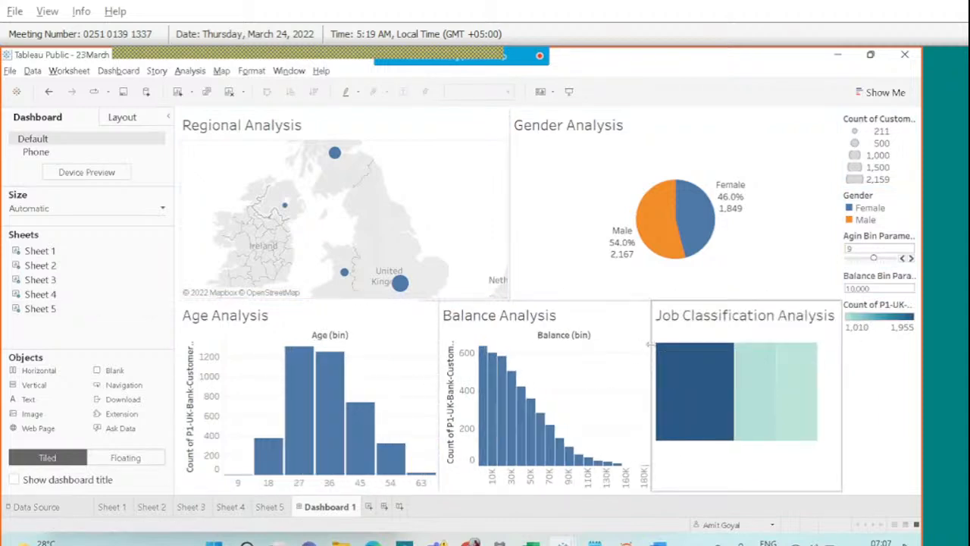
Preview the dashboard full screen, then set its fit to Entire View.
click(569, 91)
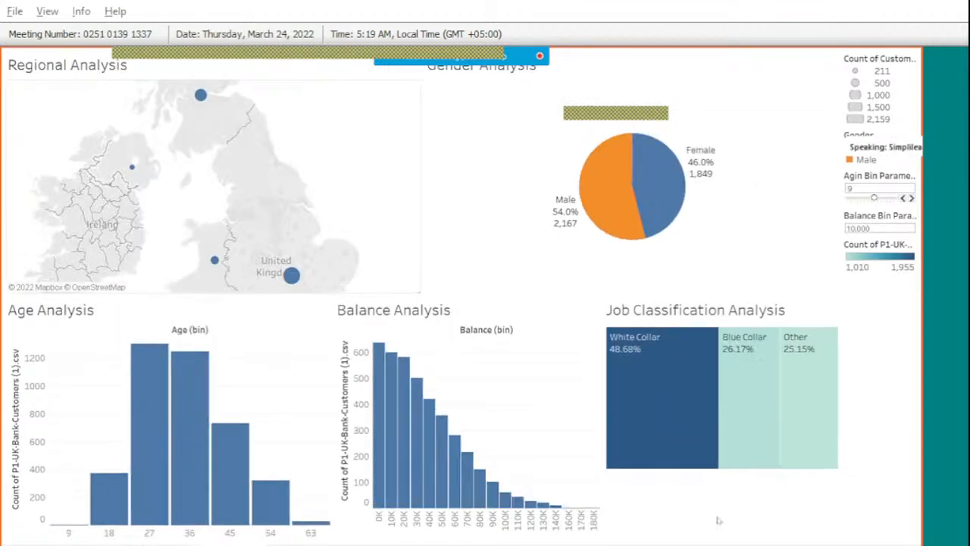
key(Escape)
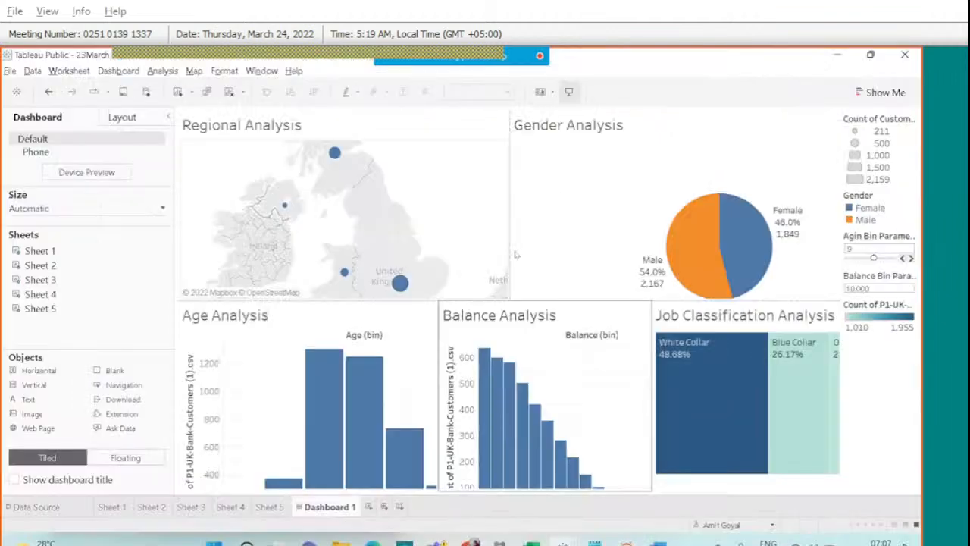
click(671, 319)
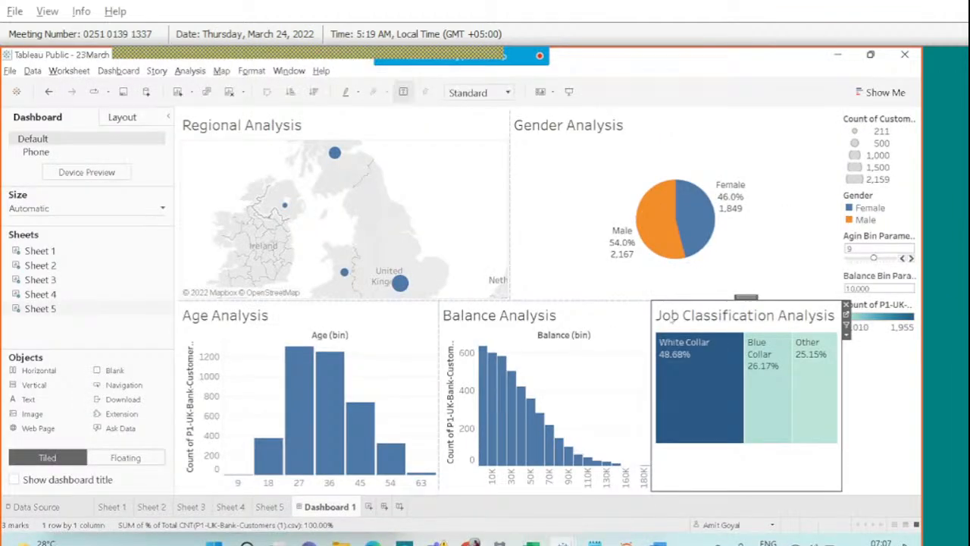
click(507, 96)
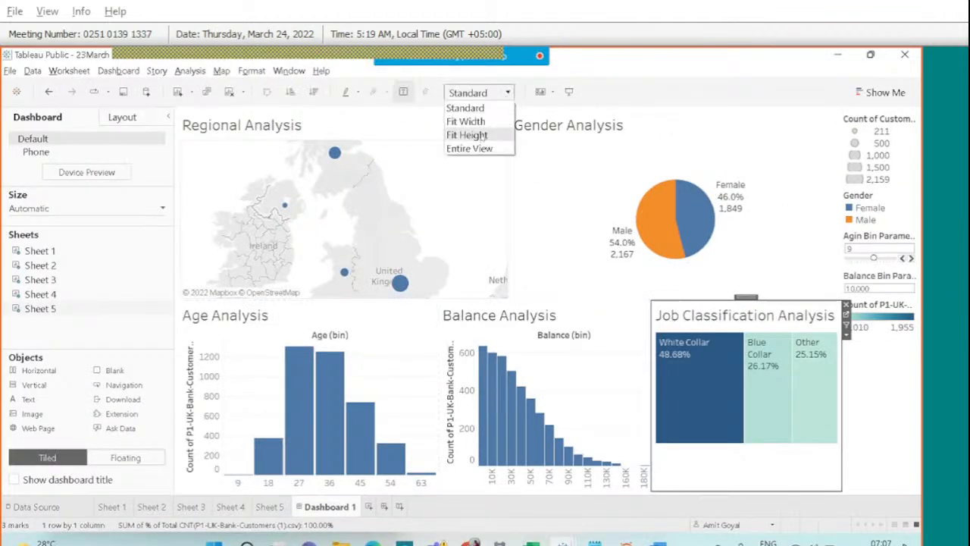
click(479, 146)
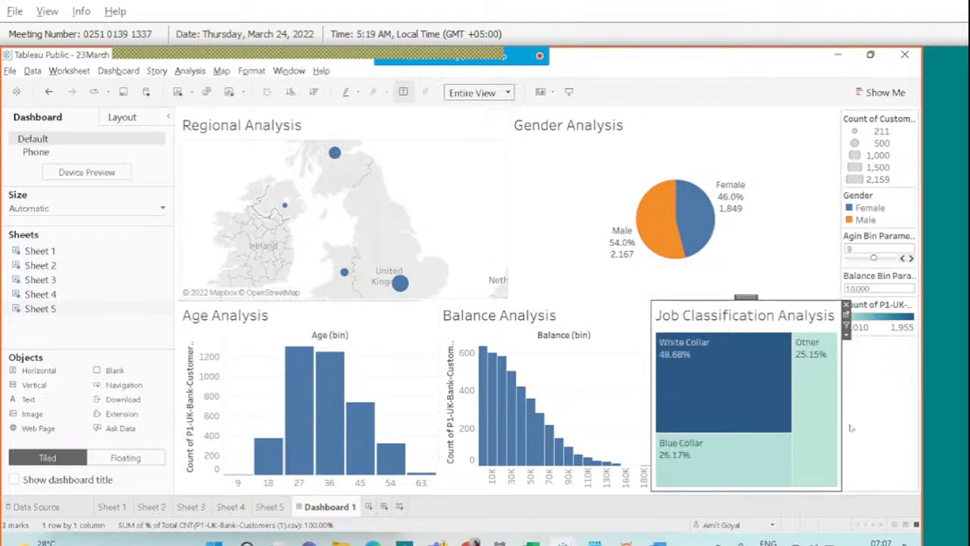
mouse_move(772, 402)
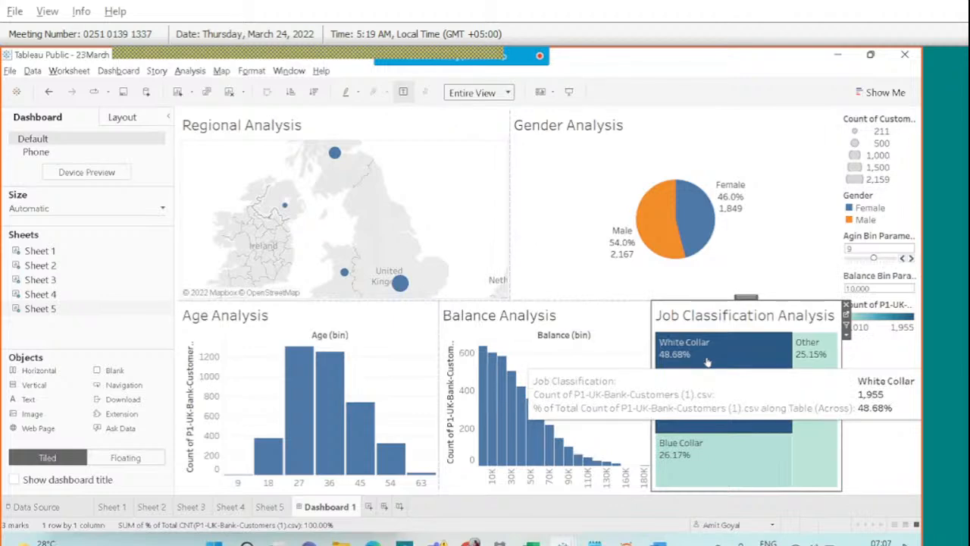
Show the dashboard title and change it to 'Customer Segmentation'.
click(13, 479)
click(279, 130)
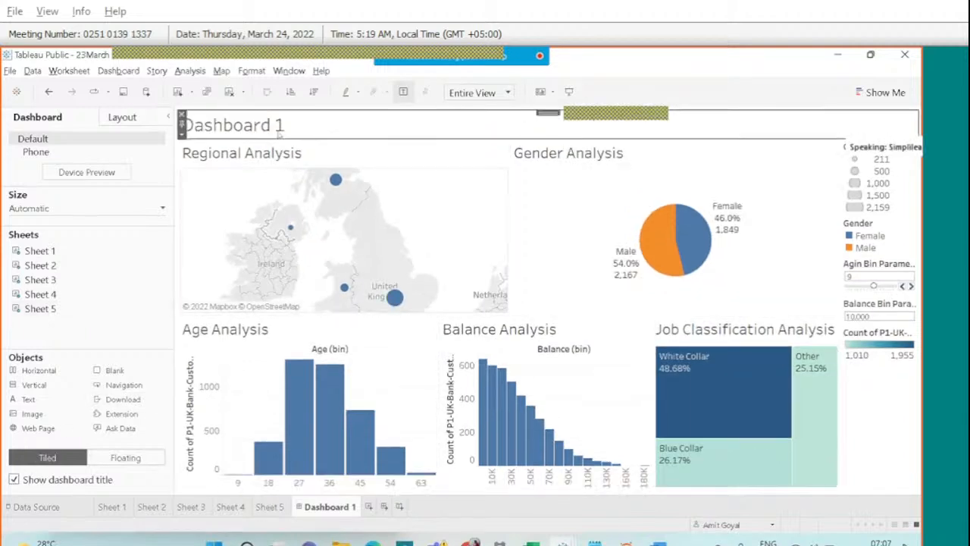
double_click(278, 130)
key(ctrl+a)
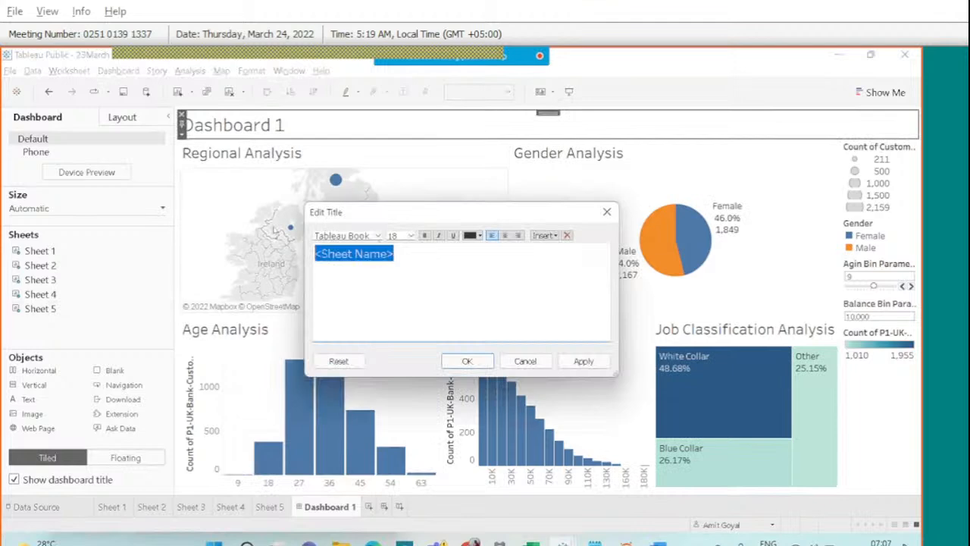
text(Customer)
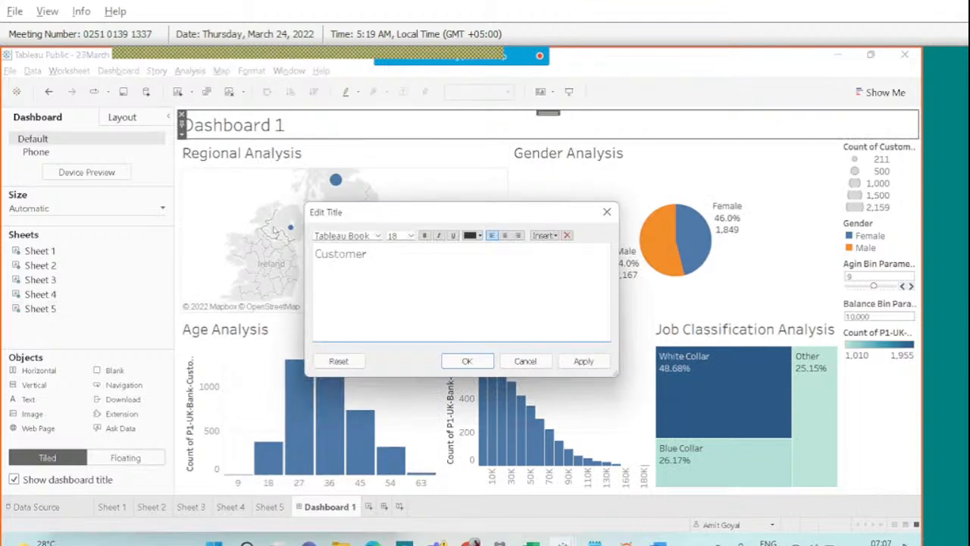
text(Segmentation)
Format the title in centred, blue Tahoma and apply it.
key(ctrl+a)
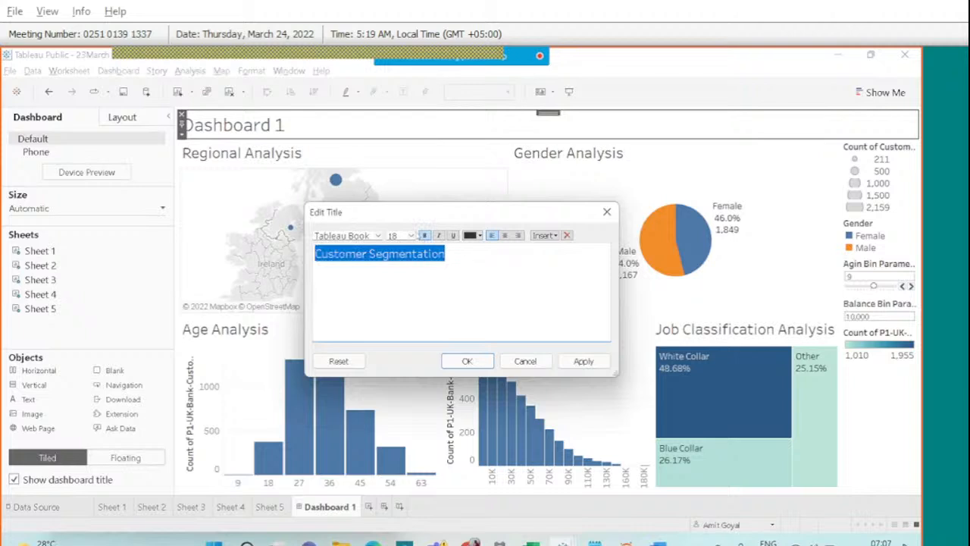
click(378, 235)
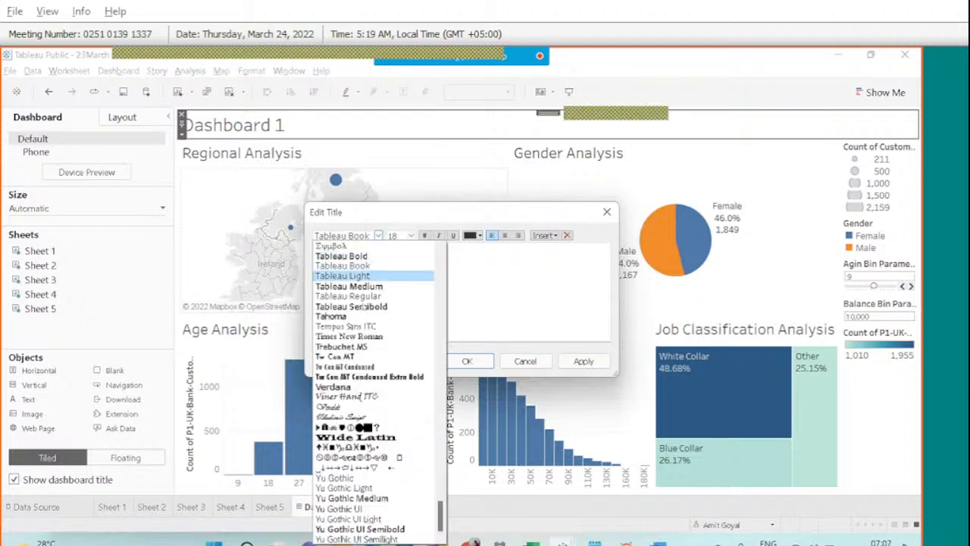
click(360, 315)
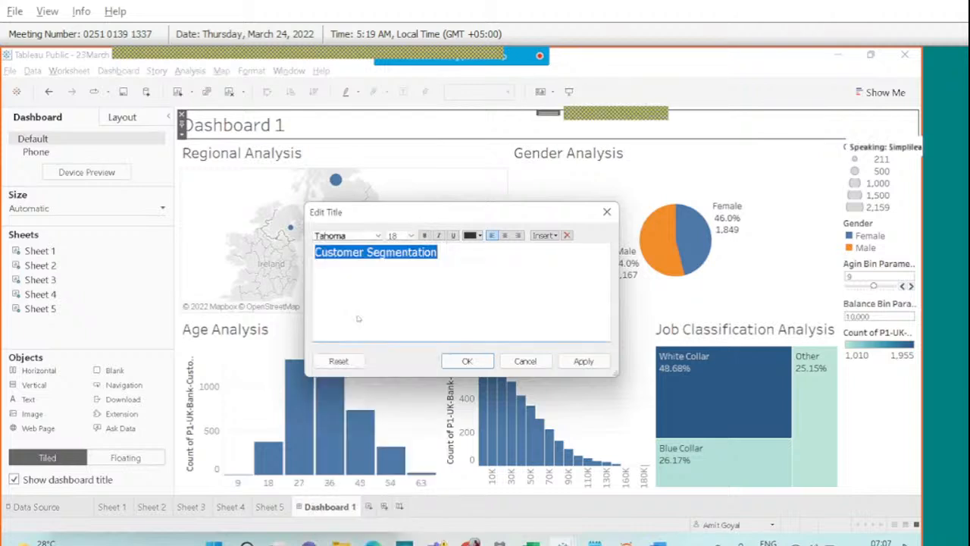
click(505, 236)
click(474, 235)
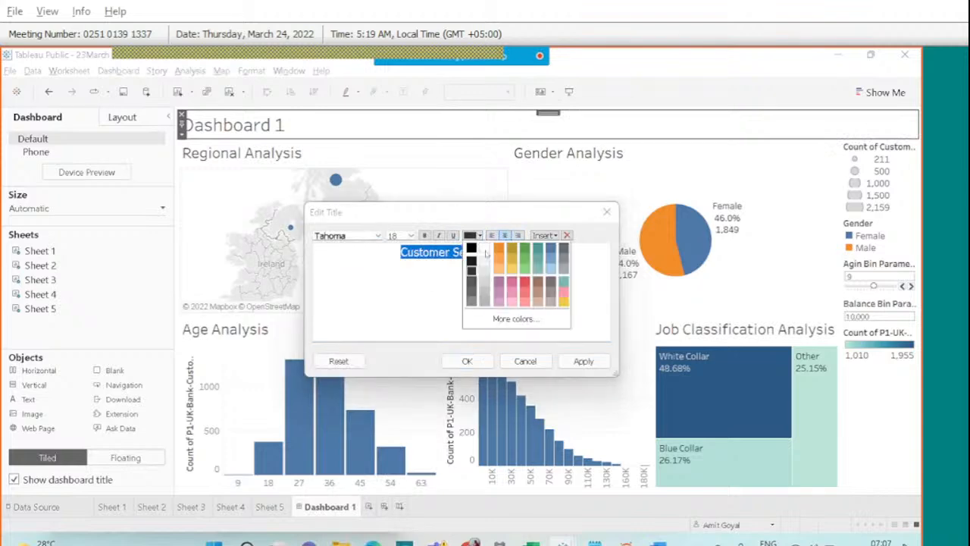
click(551, 252)
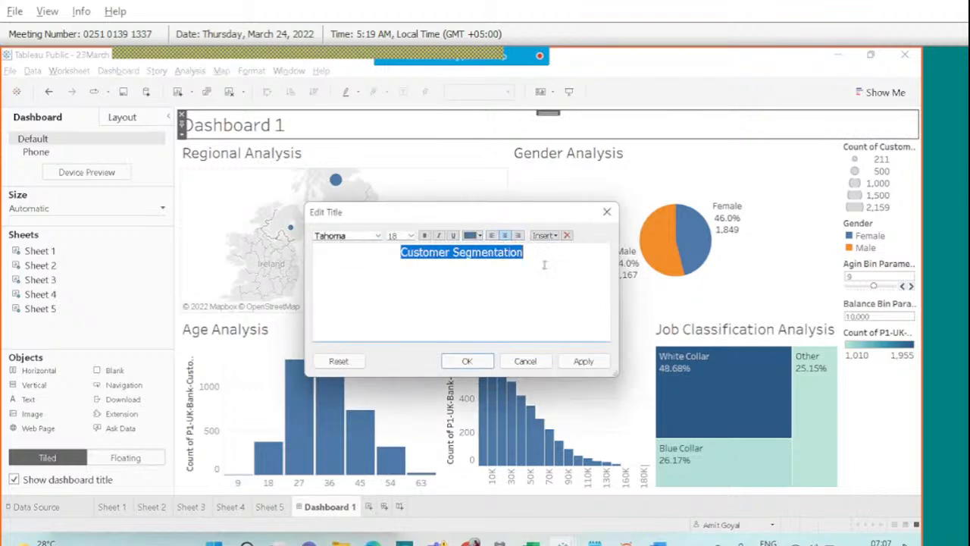
click(584, 361)
click(467, 361)
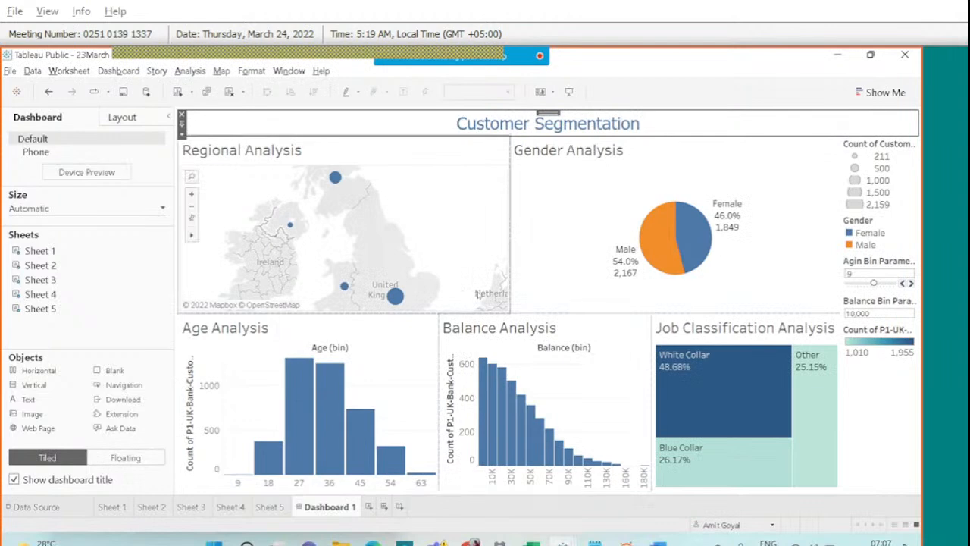
Make the Customer Segmentation title bold.
double_click(518, 130)
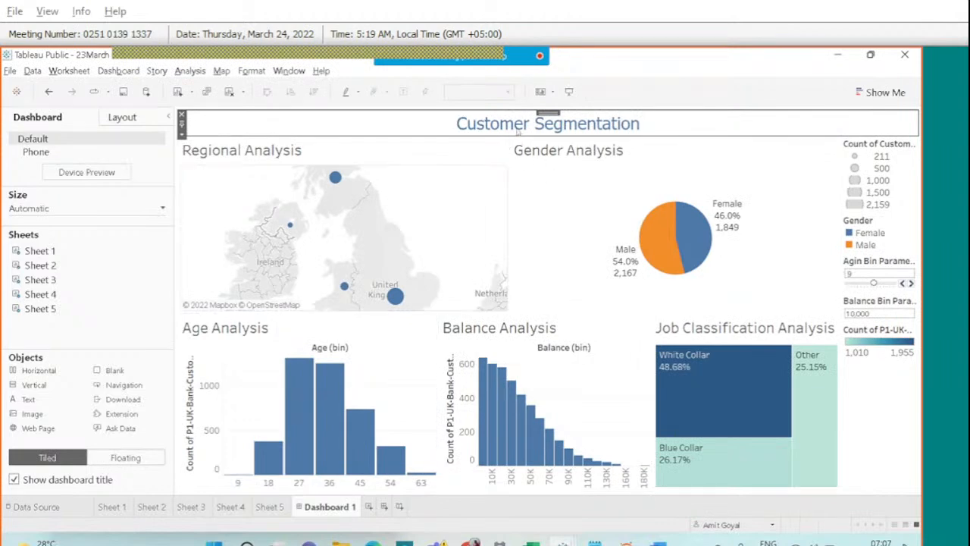
key(ctrl+a)
click(424, 235)
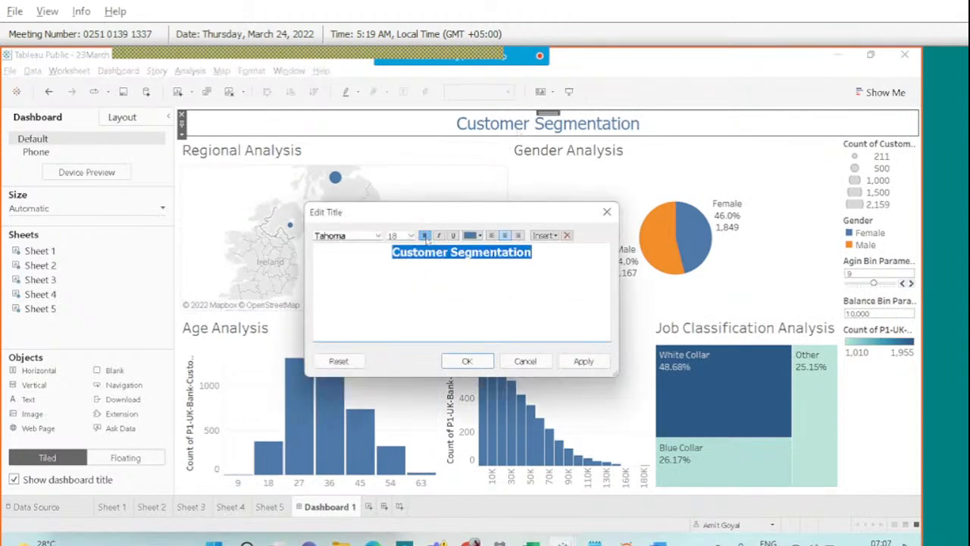
click(578, 362)
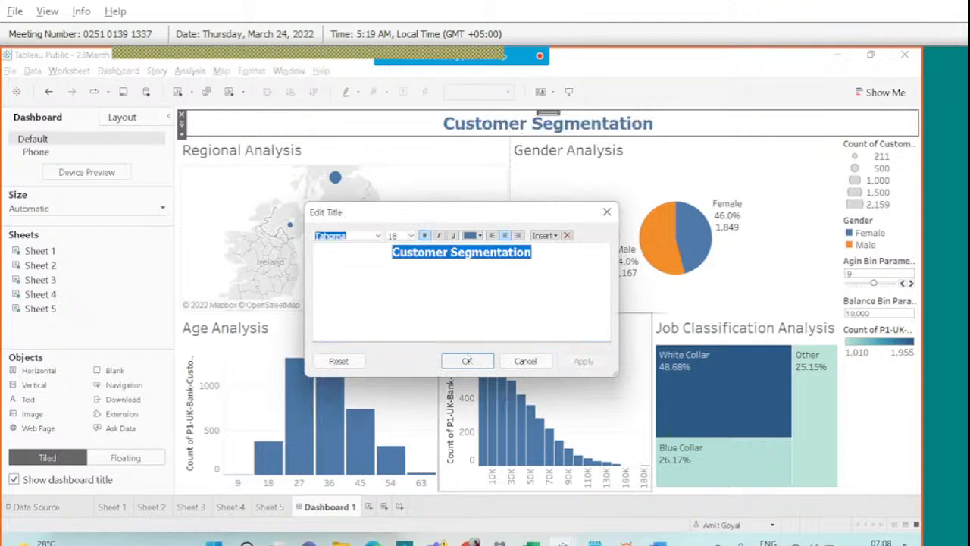
click(467, 361)
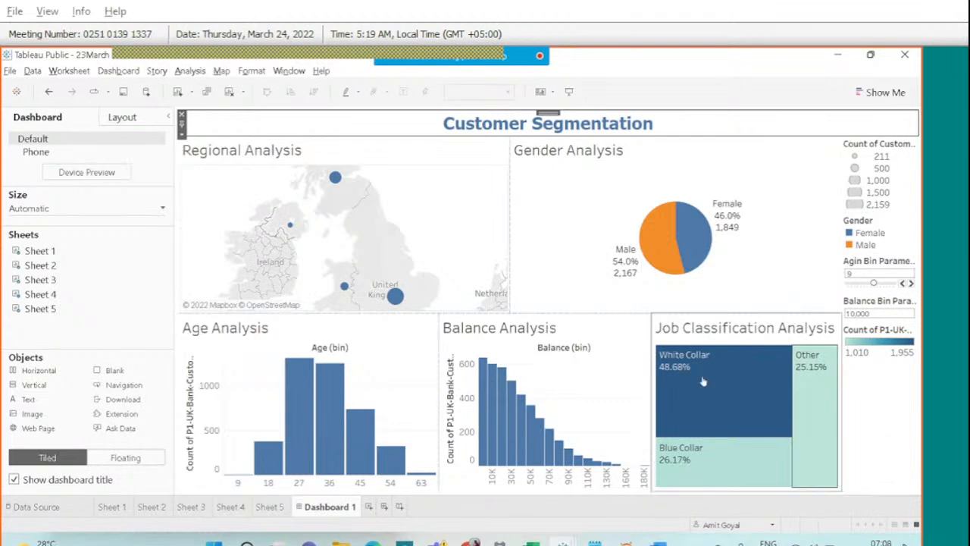
Give the Regional Analysis and Age Analysis panels thin solid borders.
click(239, 166)
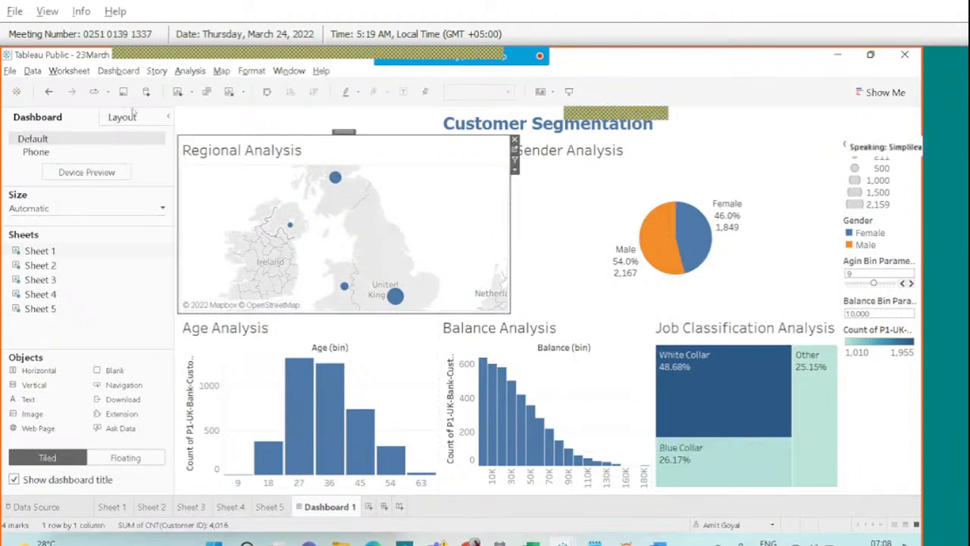
click(131, 115)
click(64, 308)
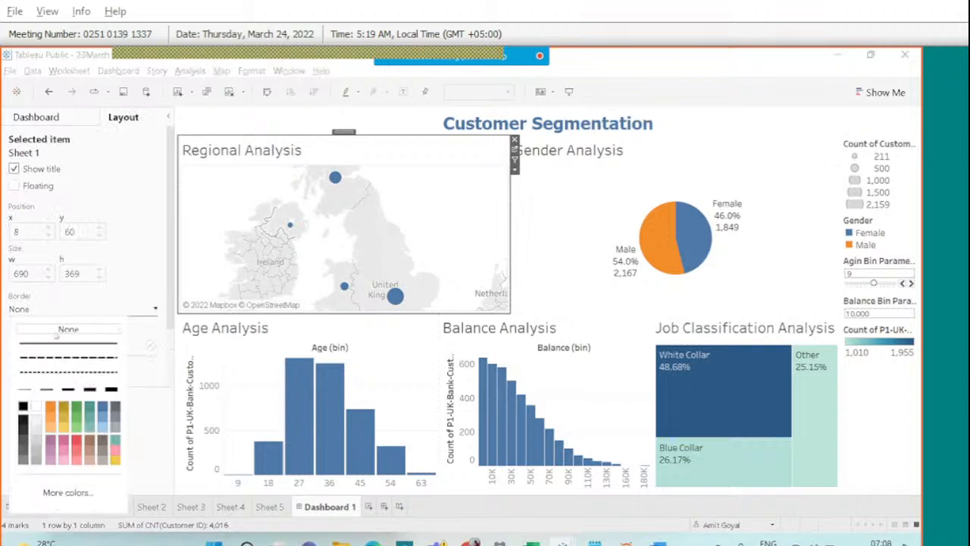
click(47, 391)
click(226, 337)
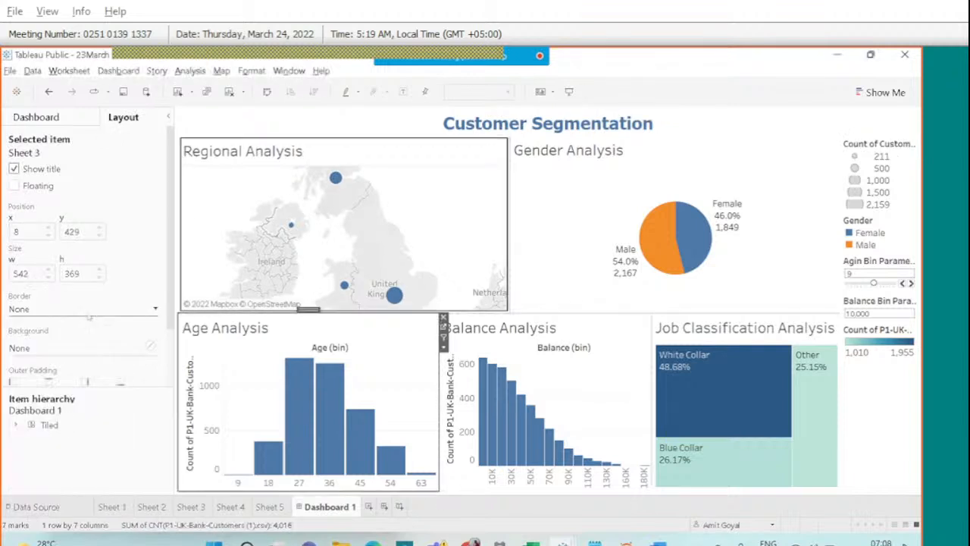
click(89, 315)
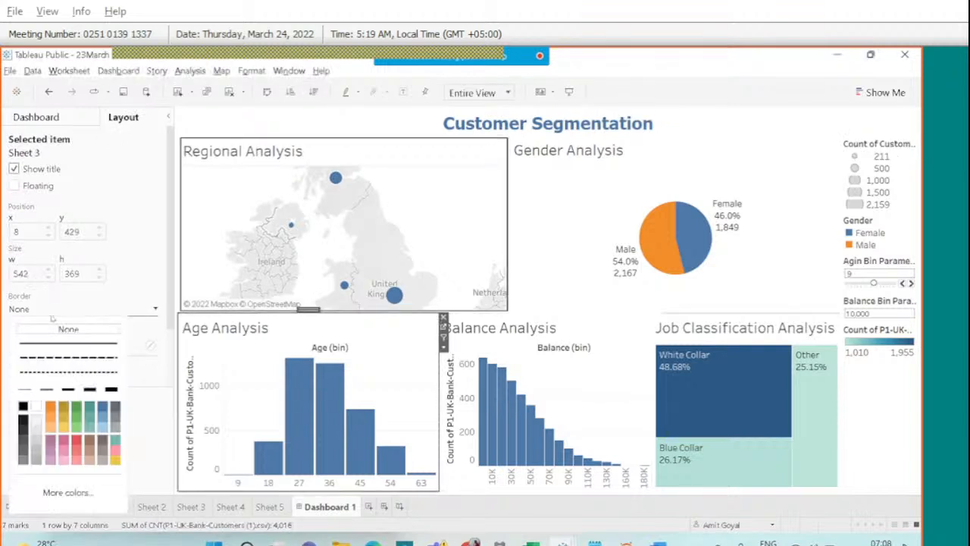
click(46, 389)
Add thin borders to Balance Analysis, Gender Analysis and Job Classification Analysis.
click(513, 337)
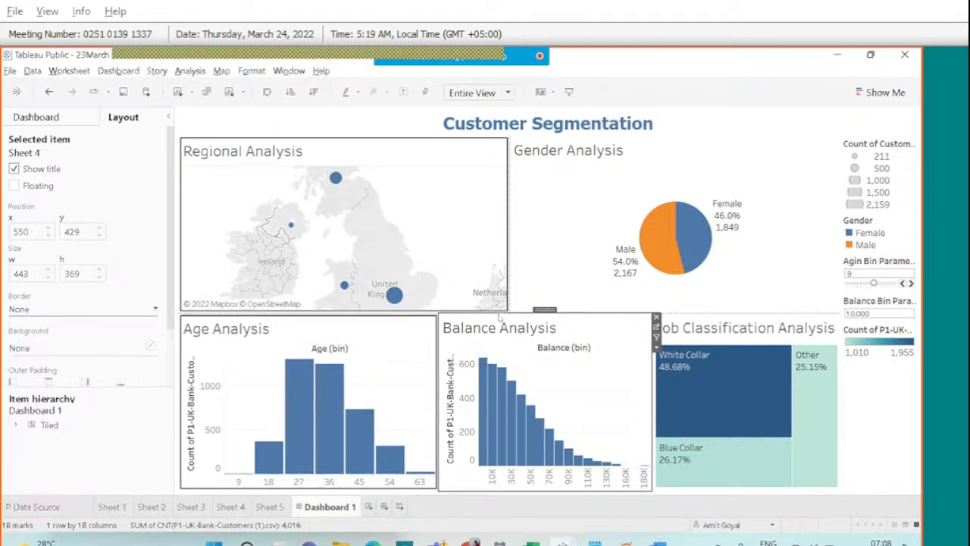
click(35, 309)
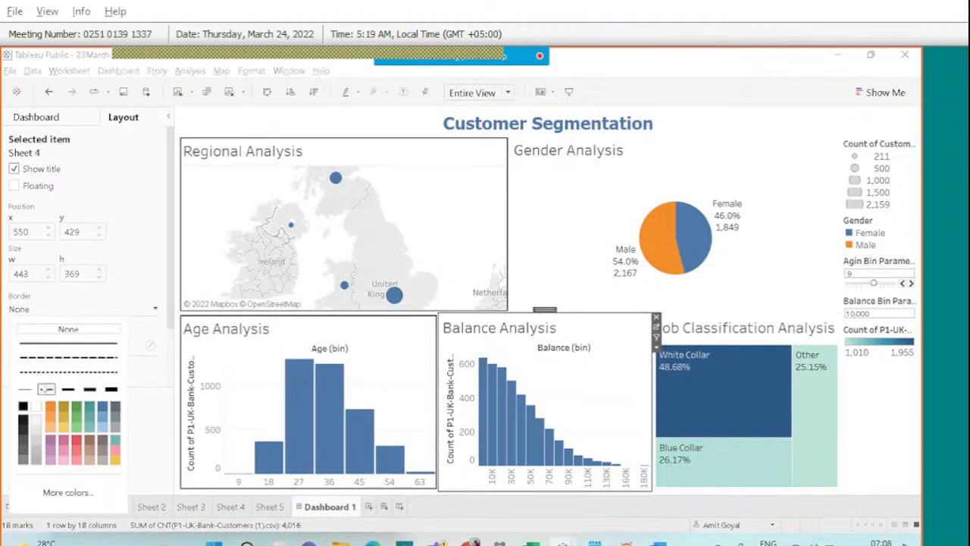
click(46, 389)
click(629, 233)
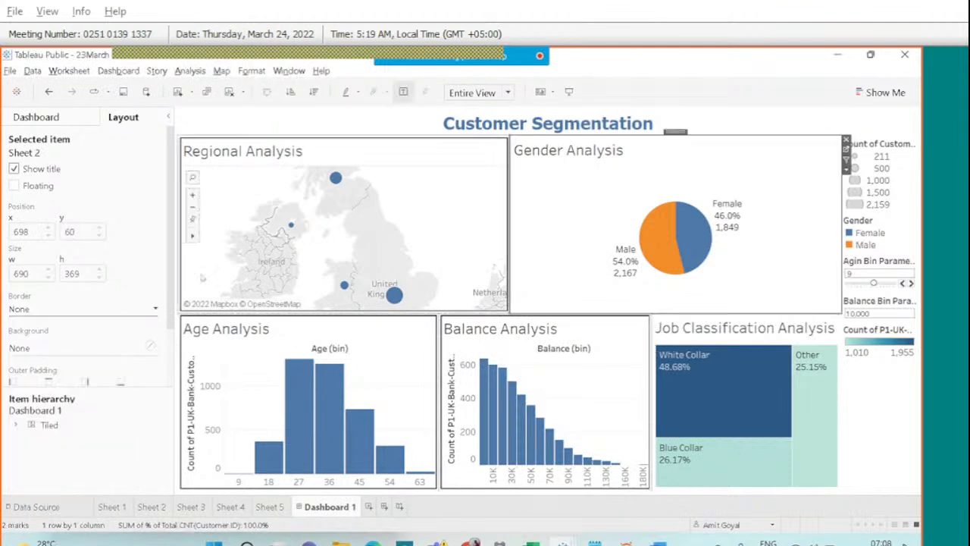
click(45, 309)
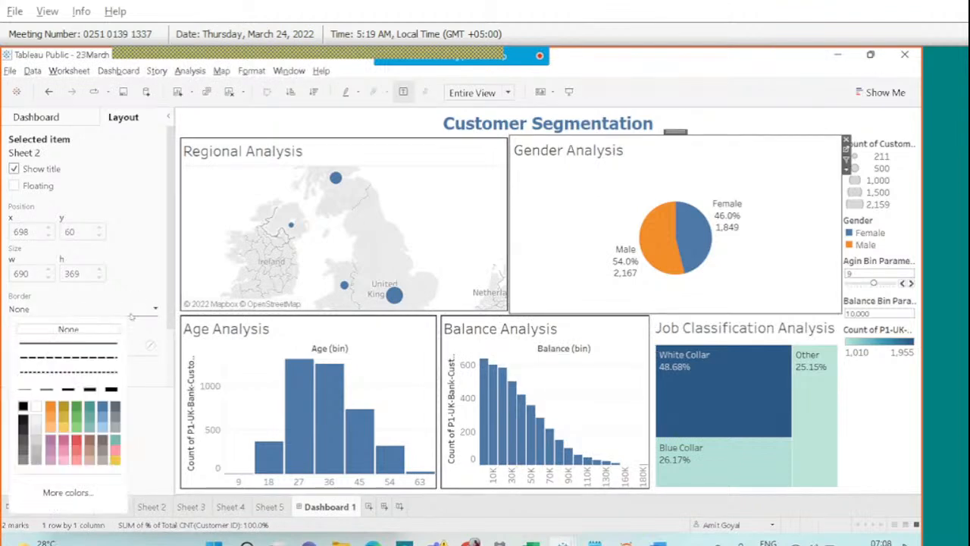
click(47, 389)
click(690, 328)
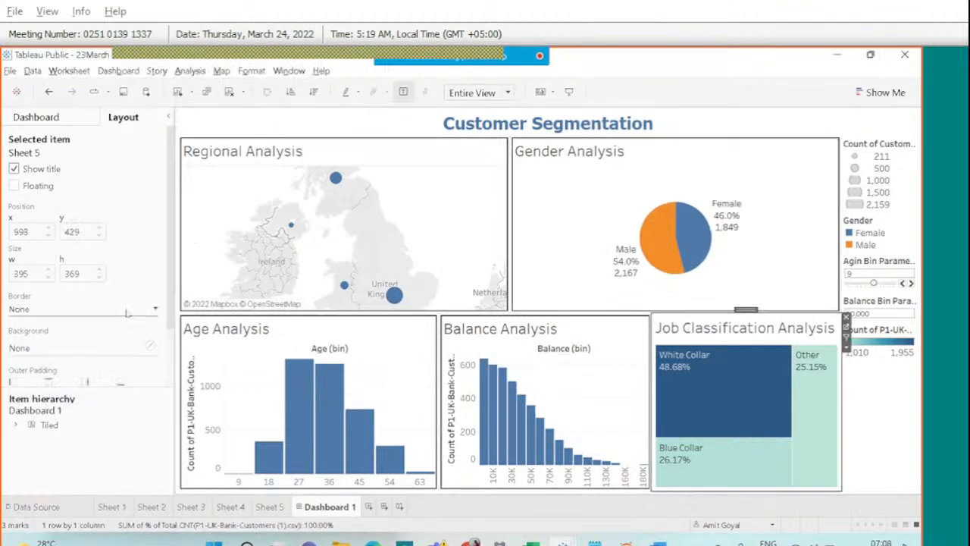
click(46, 309)
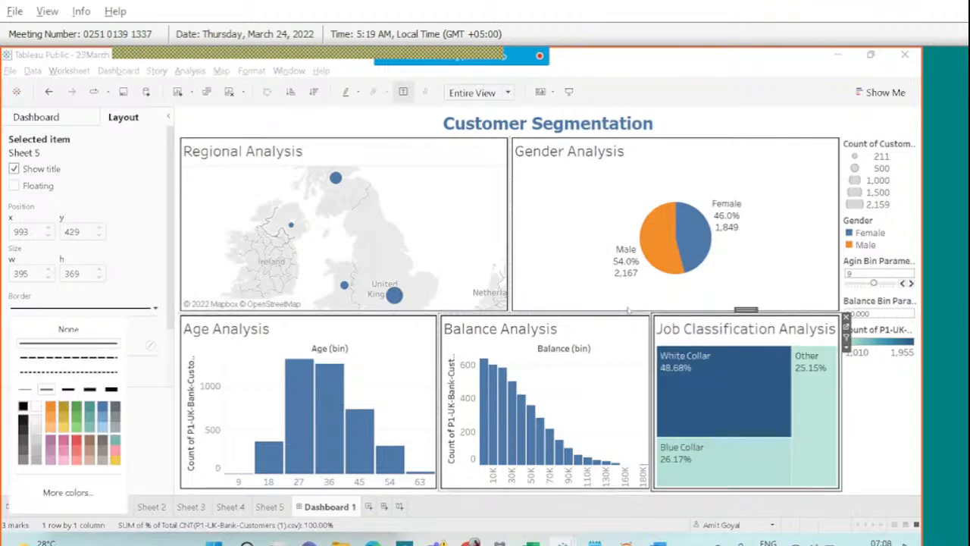
click(251, 71)
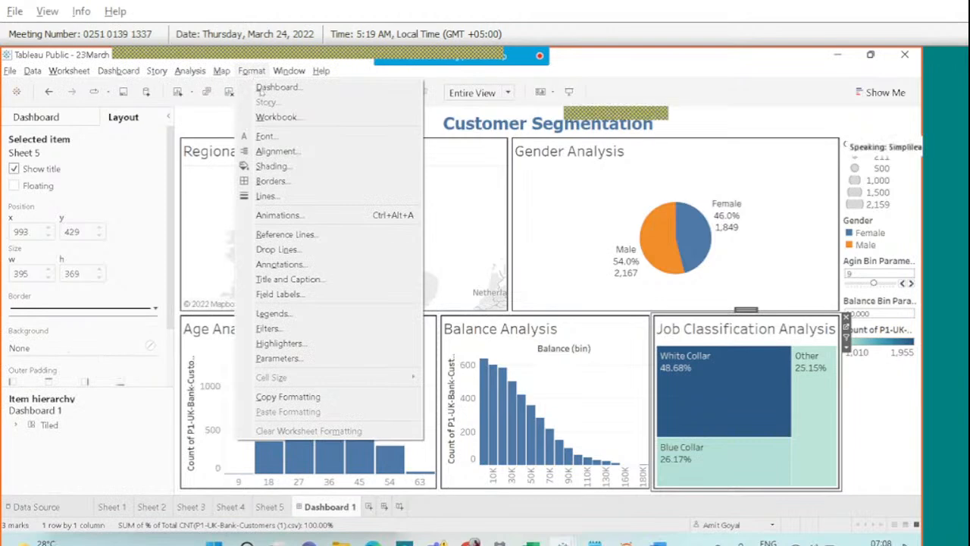
Shade the dashboard background light grey.
click(257, 88)
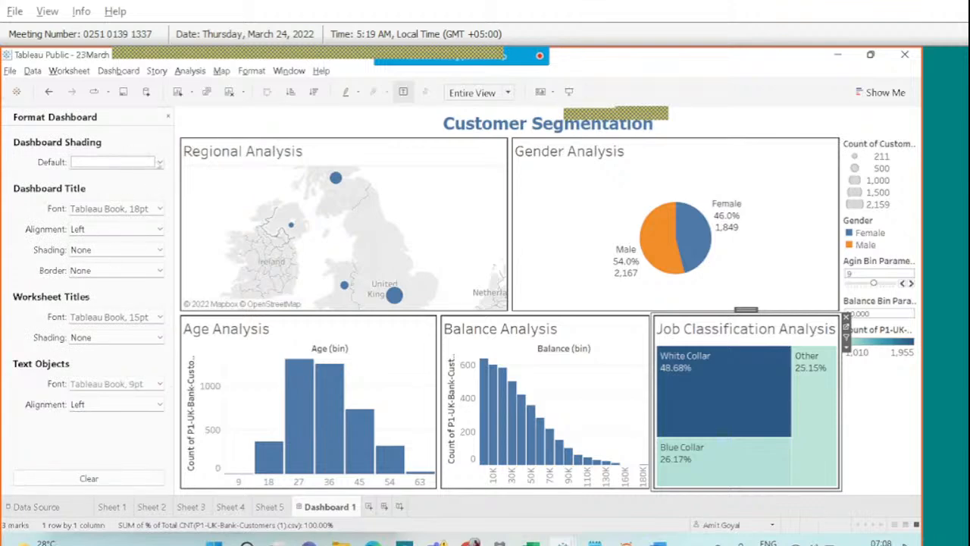
click(159, 162)
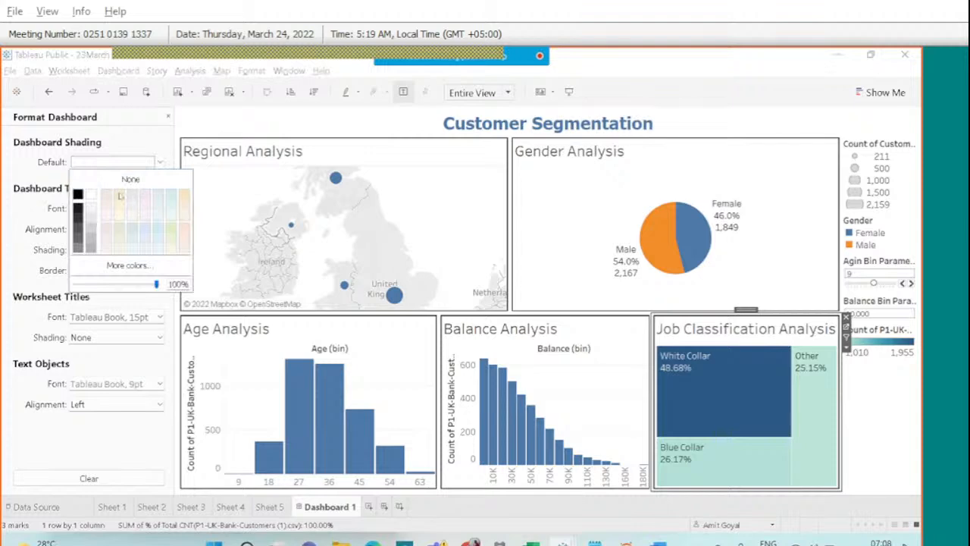
click(157, 201)
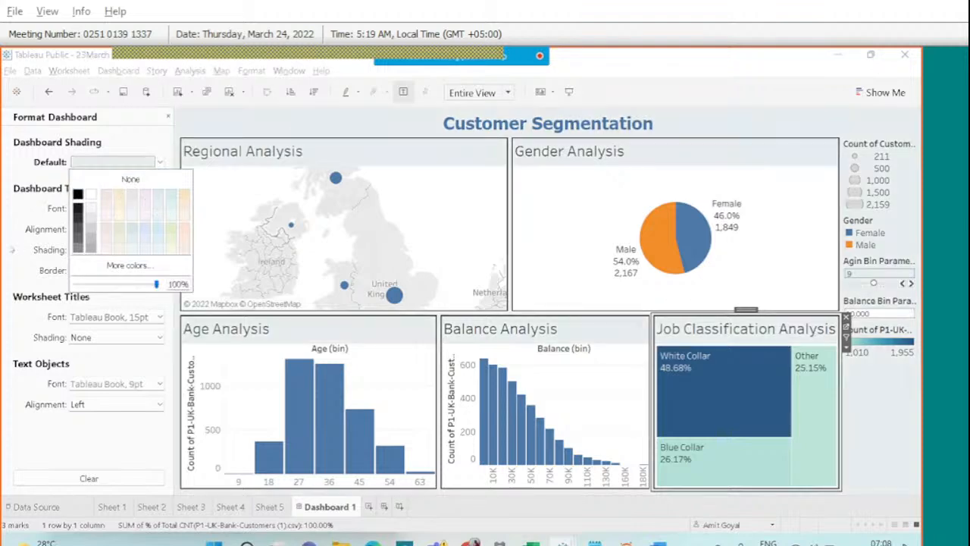
click(12, 250)
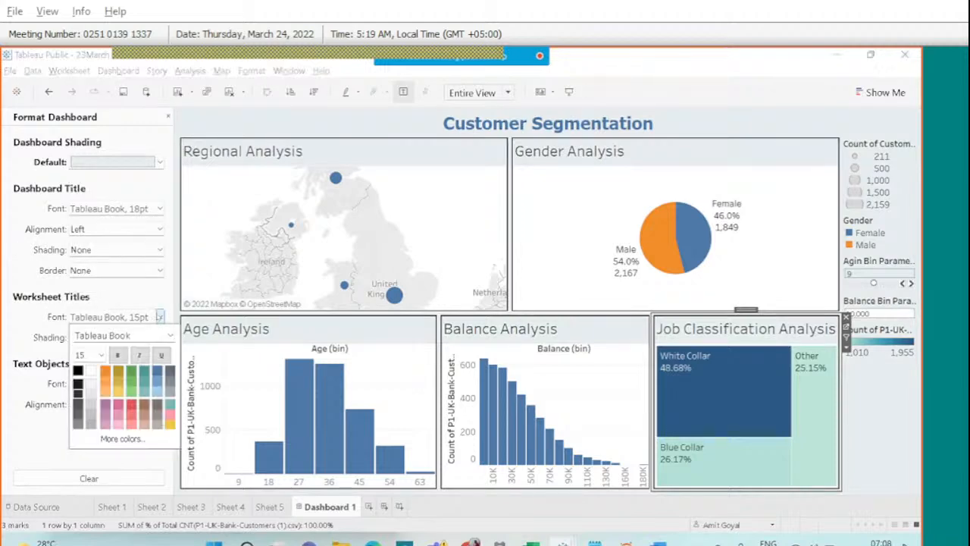
Set the worksheet title font size to 10.
click(159, 317)
click(100, 354)
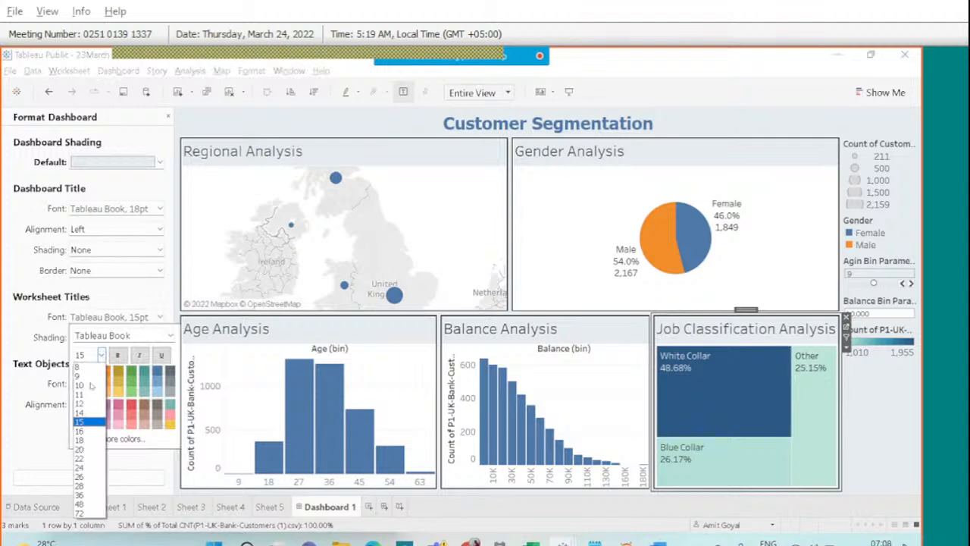
click(90, 386)
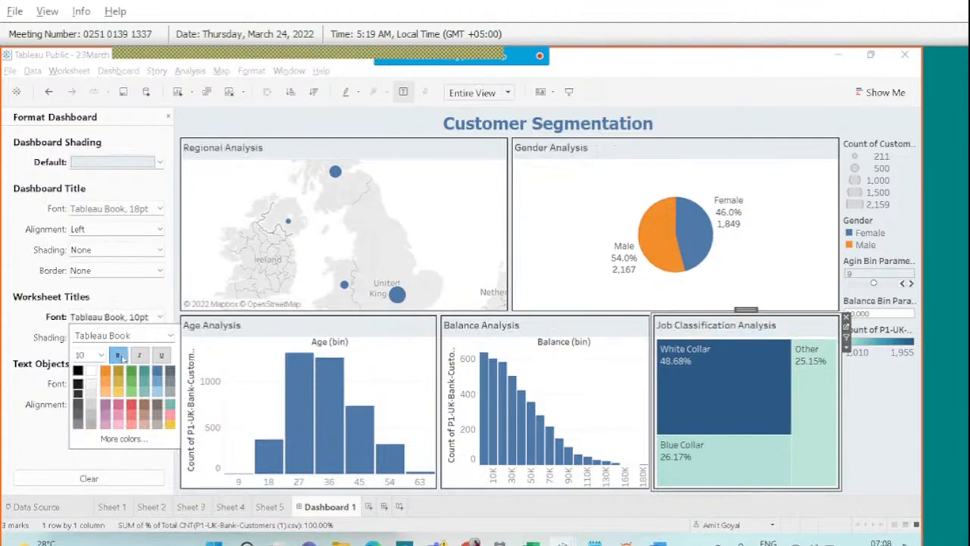
click(11, 341)
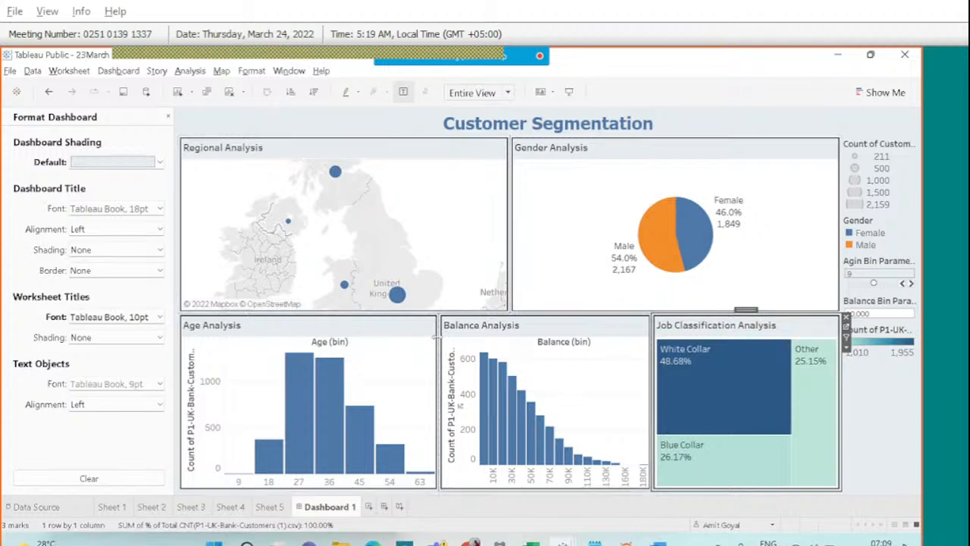
mouse_move(434, 51)
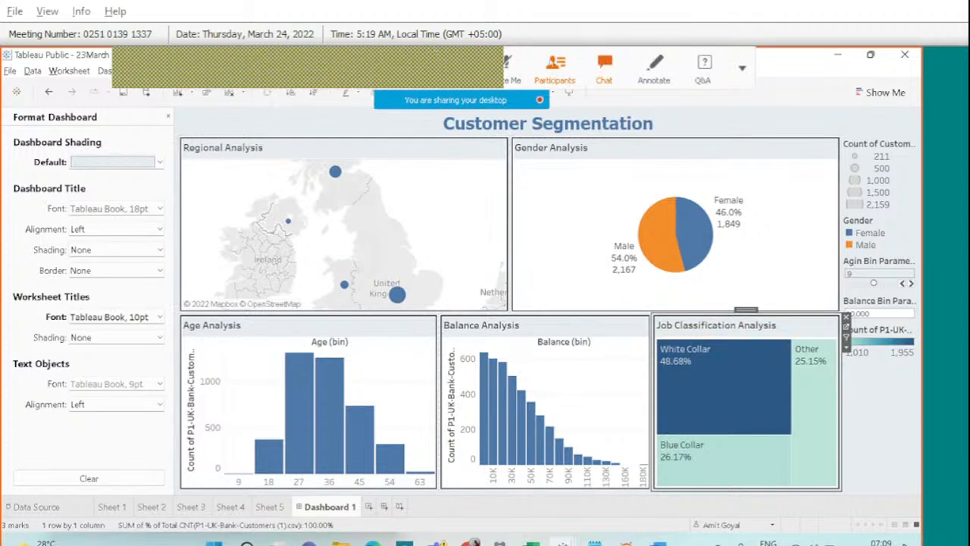
click(610, 72)
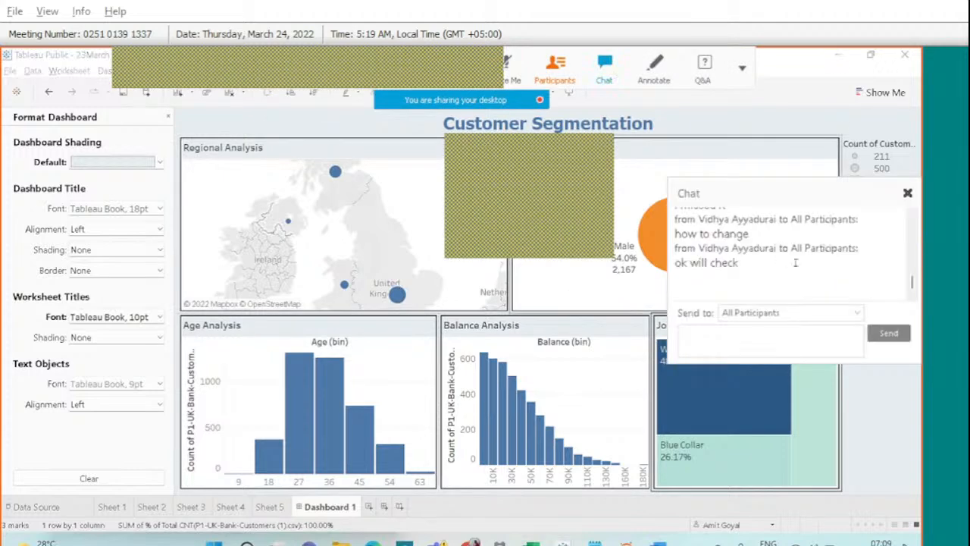
click(907, 193)
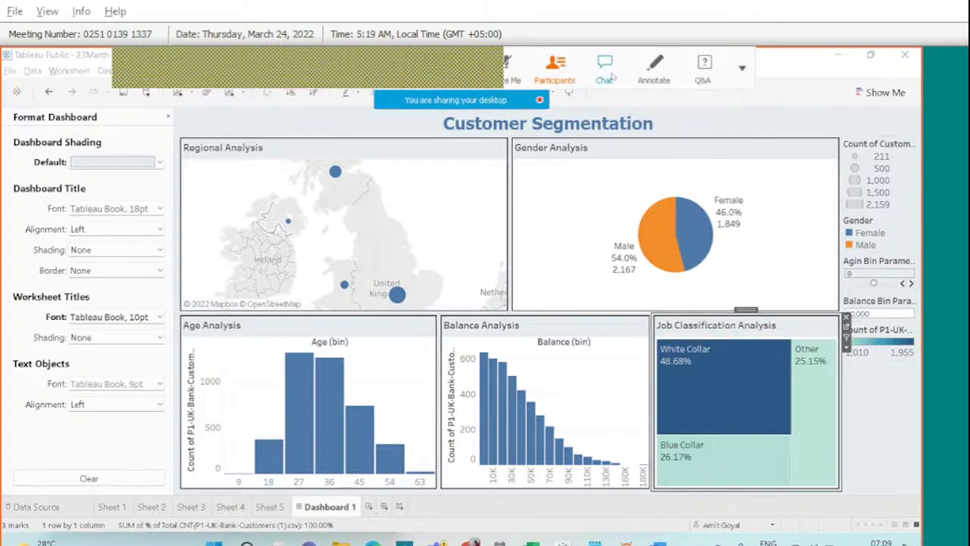
click(651, 68)
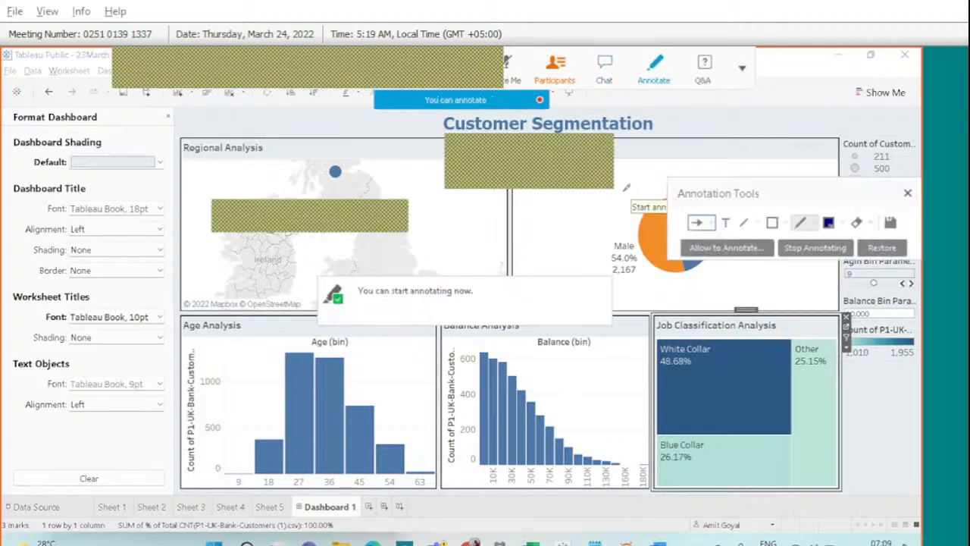
mouse_move(614, 237)
mouse_down()
mouse_move(682, 282)
mouse_move(741, 192)
mouse_move(636, 174)
mouse_move(623, 185)
mouse_up()
drag(789, 192, 762, 51)
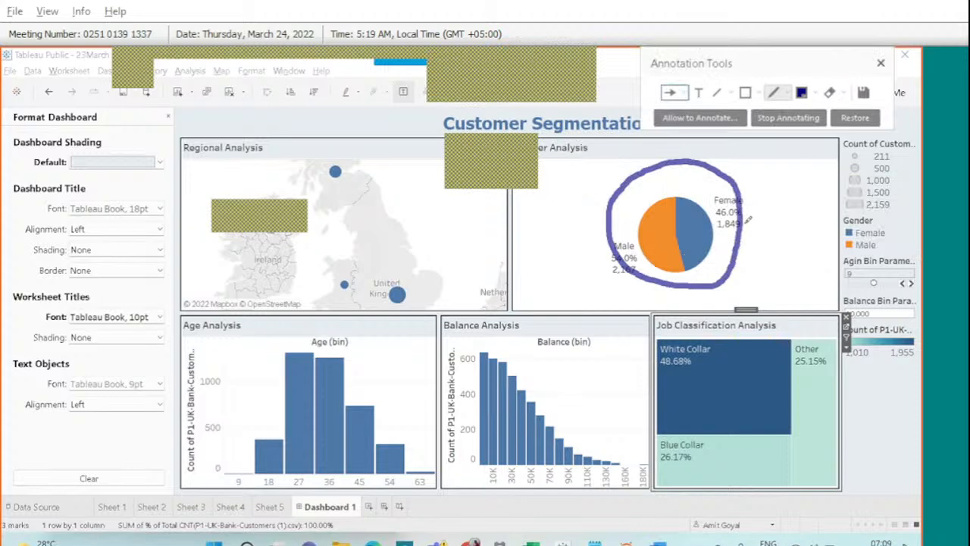
mouse_move(748, 220)
mouse_down()
mouse_move(808, 225)
mouse_move(810, 213)
mouse_move(824, 224)
mouse_move(815, 235)
mouse_up()
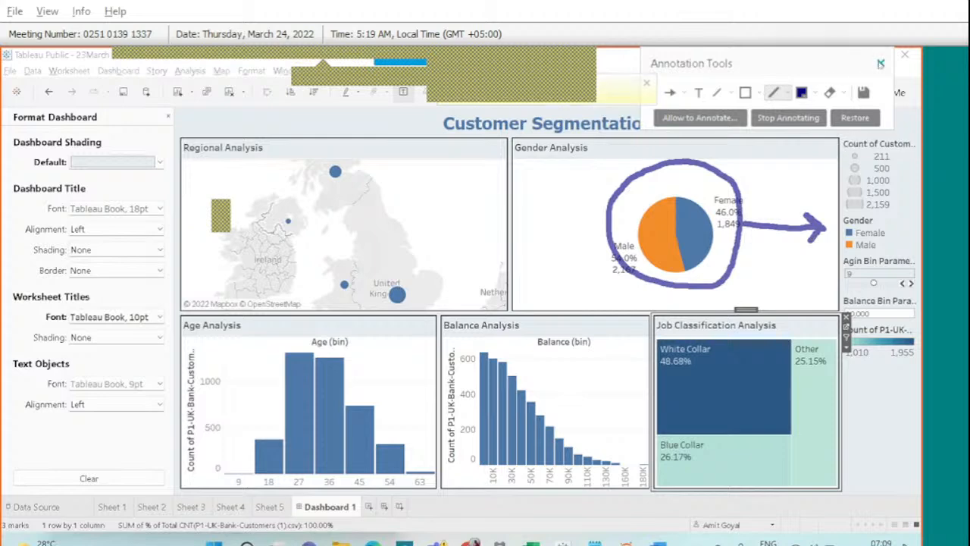
click(880, 64)
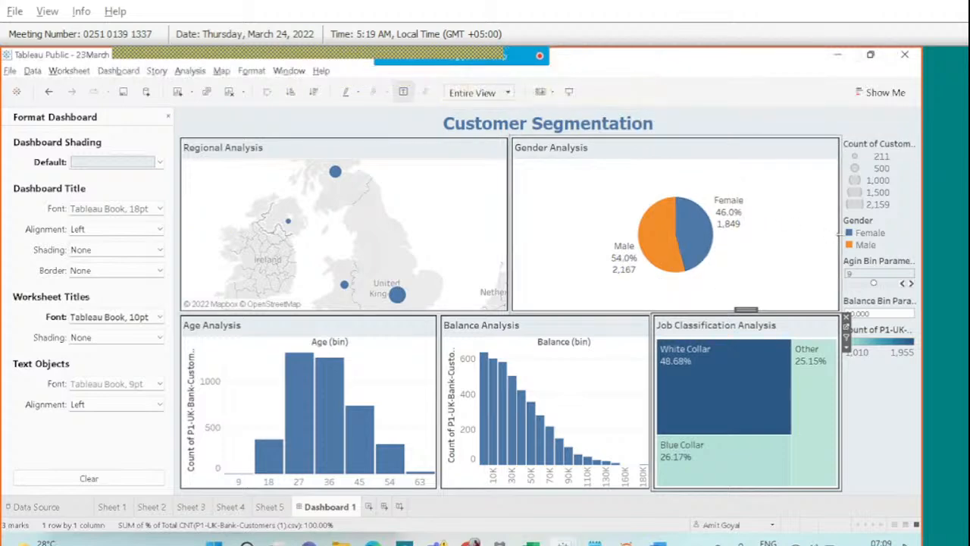
click(656, 66)
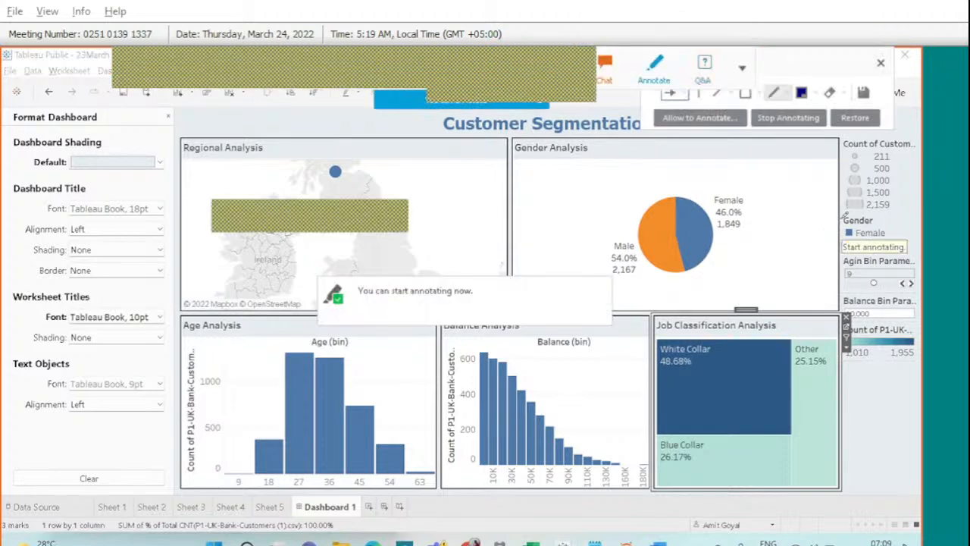
drag(841, 241, 871, 220)
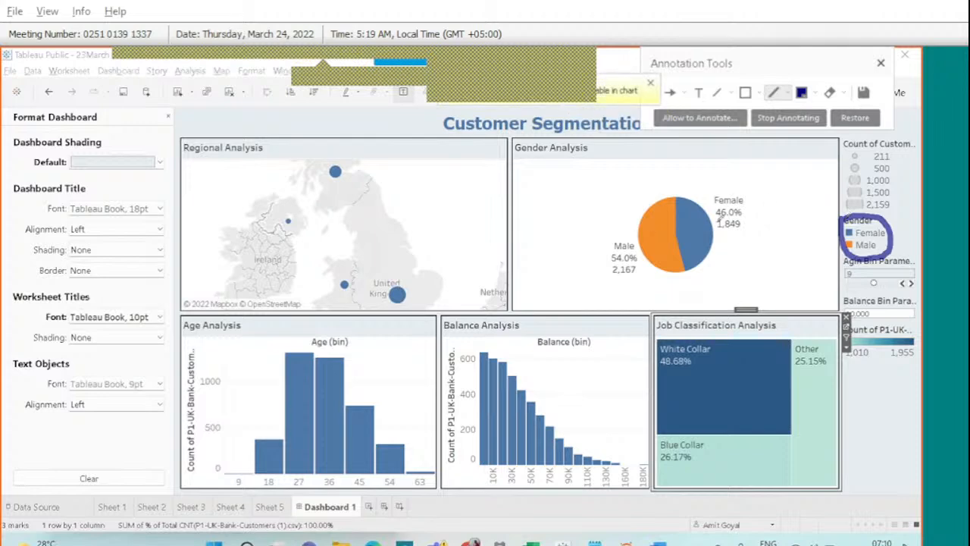
mouse_move(612, 223)
mouse_down()
mouse_move(613, 236)
mouse_move(620, 224)
mouse_up()
mouse_move(723, 172)
mouse_down()
mouse_move(723, 200)
mouse_move(734, 185)
mouse_up()
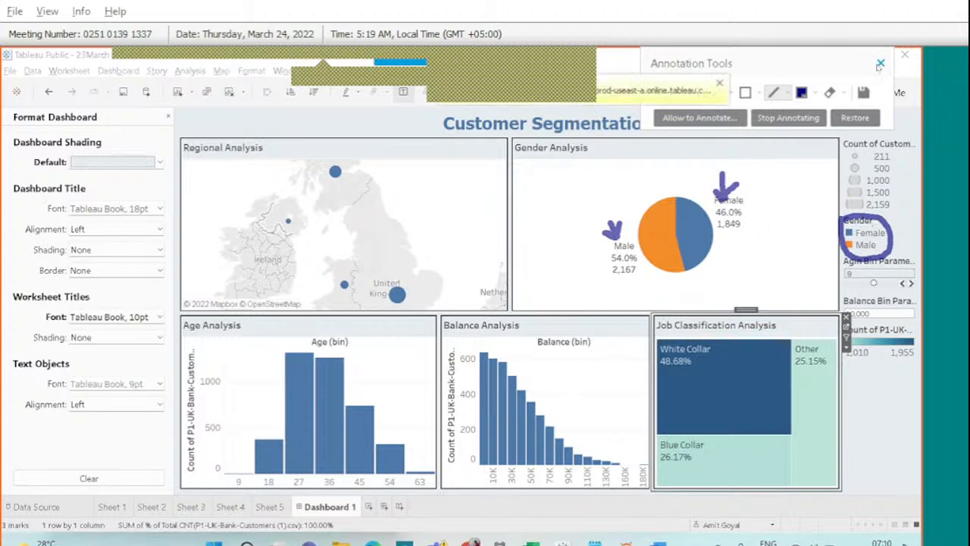
click(880, 64)
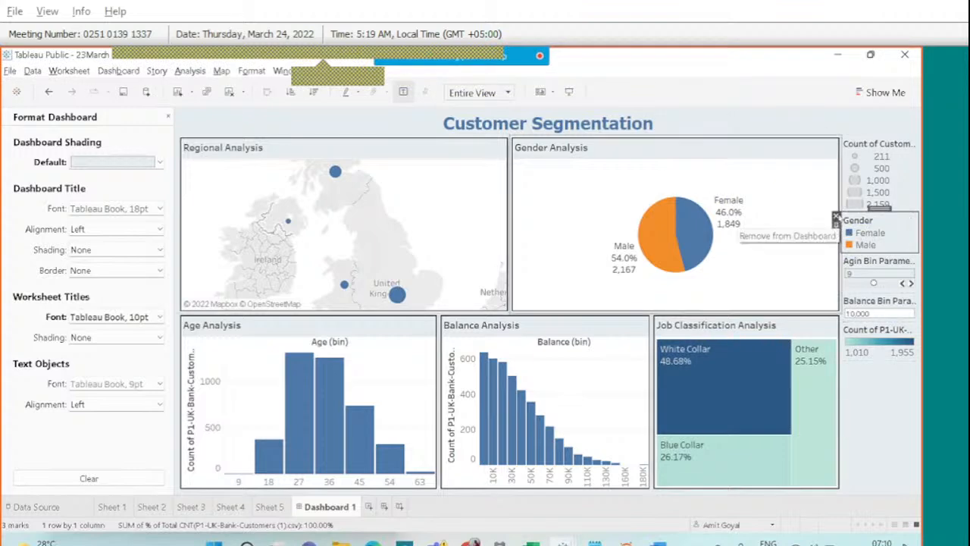
Remove the Gender legend, select the Count of Customer ID legend, and switch to Chrome.
click(835, 219)
mouse_move(716, 222)
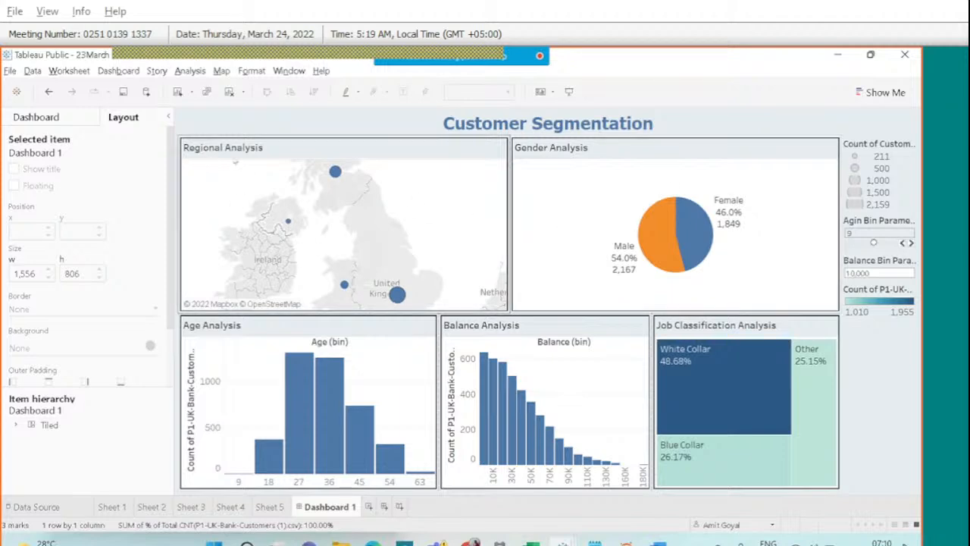
mouse_move(397, 296)
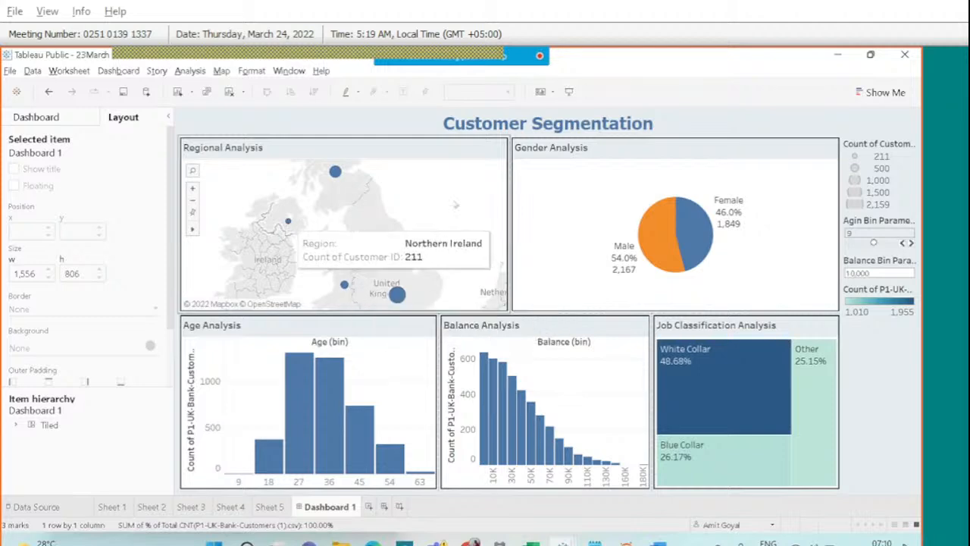
click(893, 144)
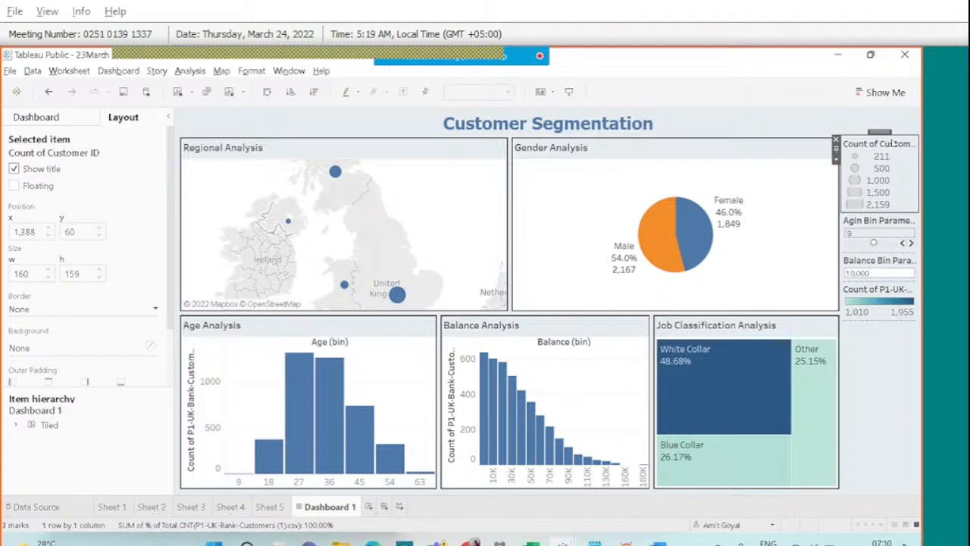
click(837, 55)
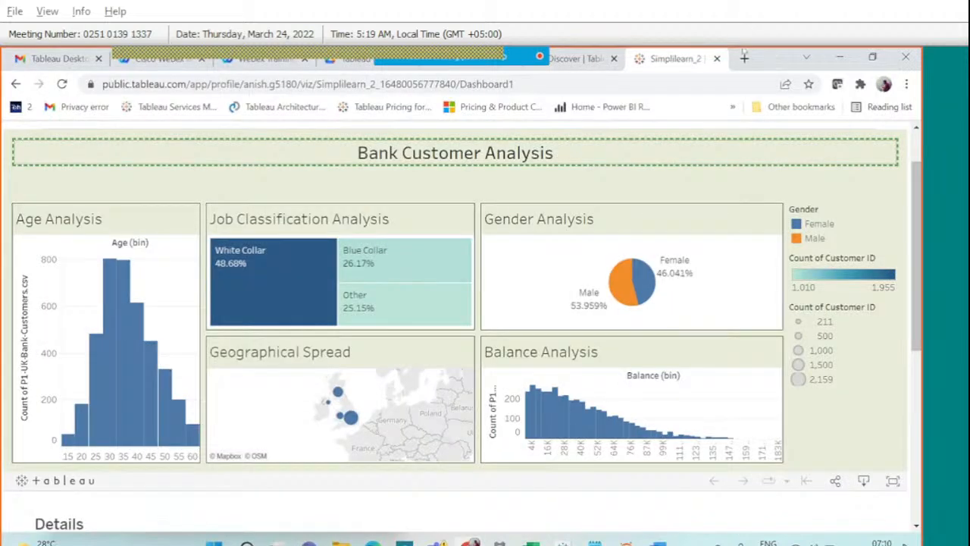
Open the SUPERSTORE SALES DASHBOARD2 viz from the Tableau Public Discover page.
click(579, 59)
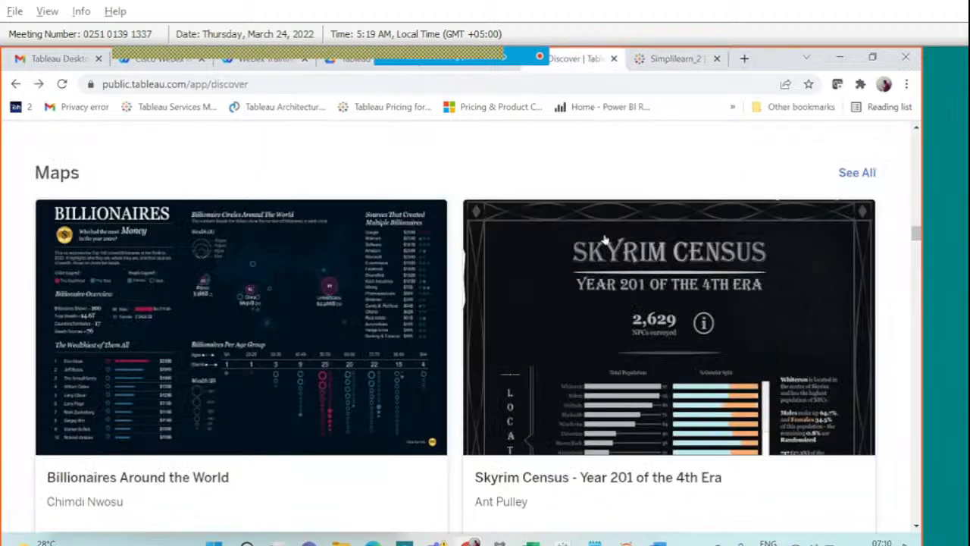
scroll(761, 336, down, 2)
scroll(761, 336, down, 5)
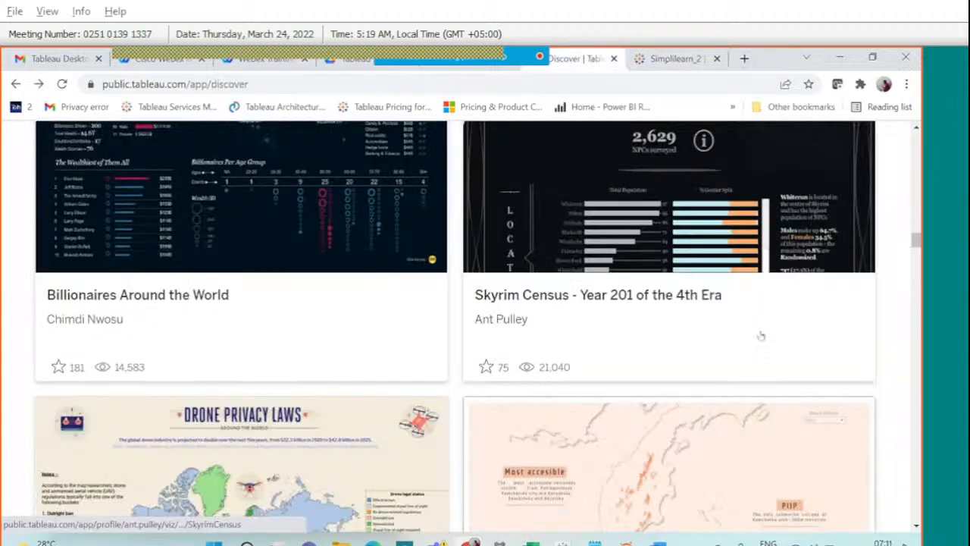
scroll(762, 335, up, 8)
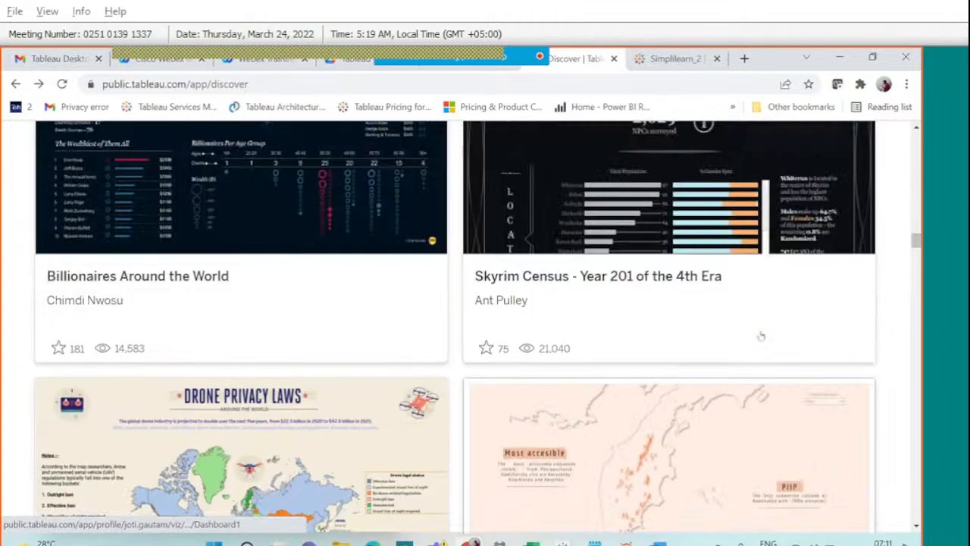
scroll(722, 341, up, 10)
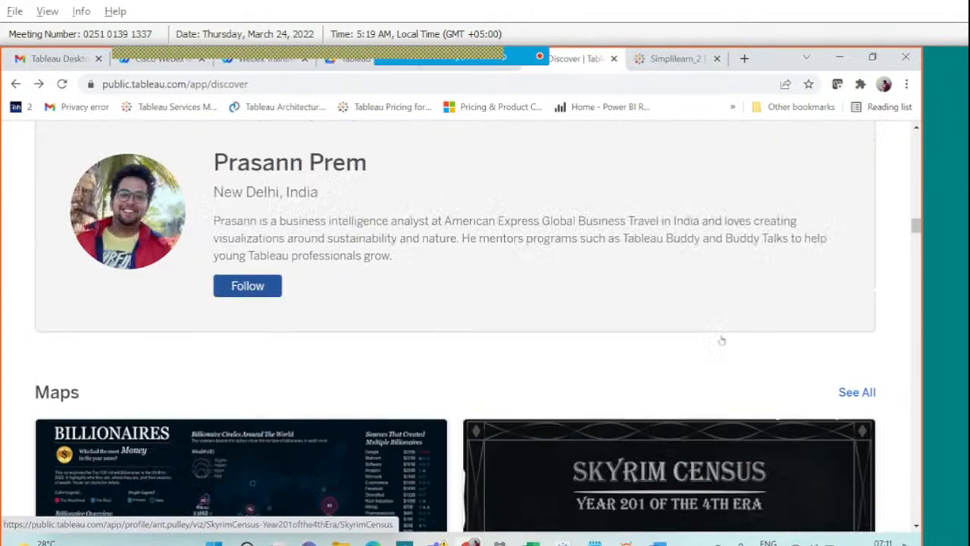
scroll(722, 341, up, 10)
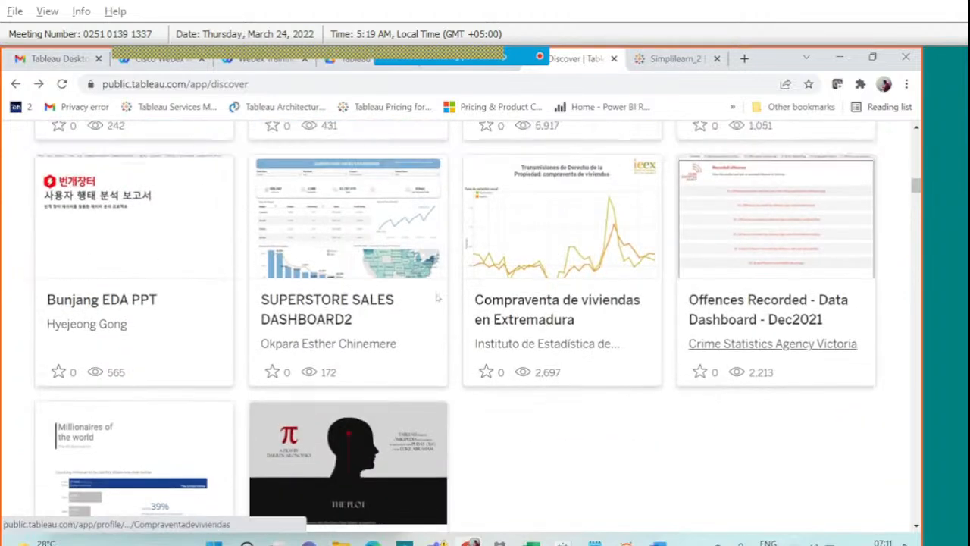
click(426, 303)
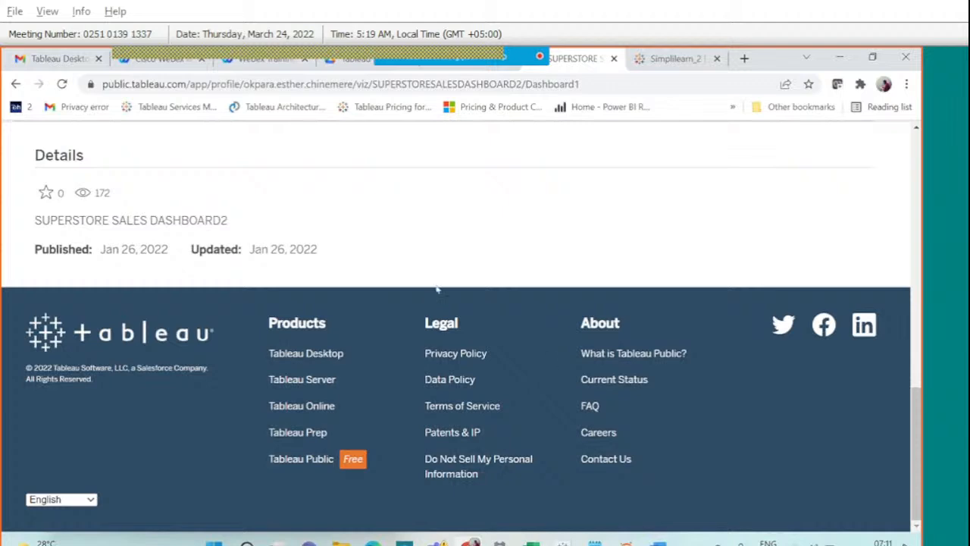
Annotate a check mark, circle Sales Per State and mark New York, then stop annotating.
scroll(389, 265, up, 3)
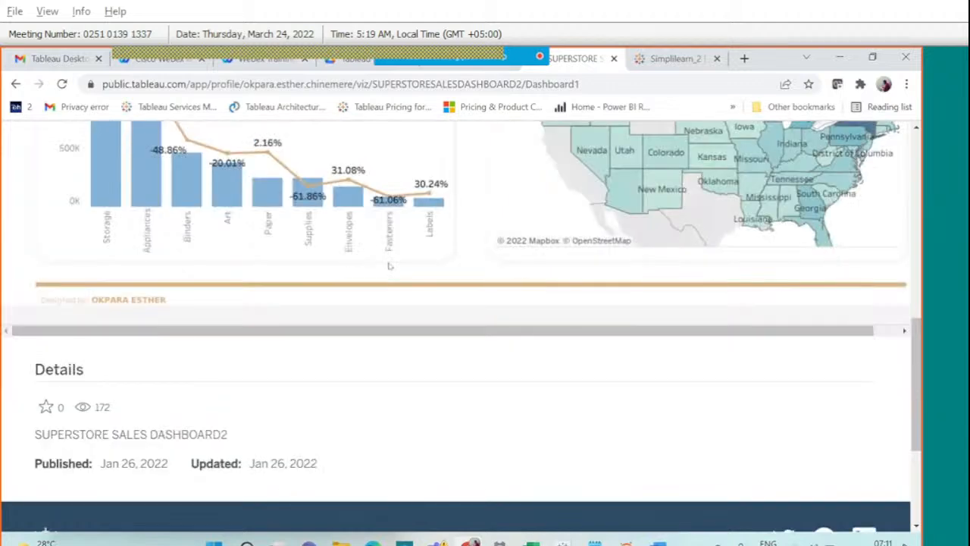
scroll(390, 265, up, 2)
scroll(389, 267, up, 5)
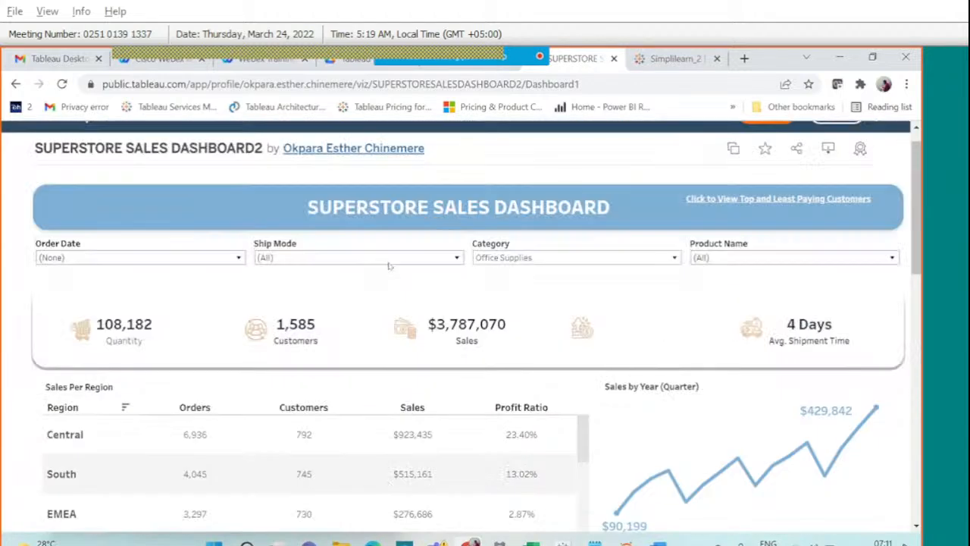
scroll(390, 269, down, 4)
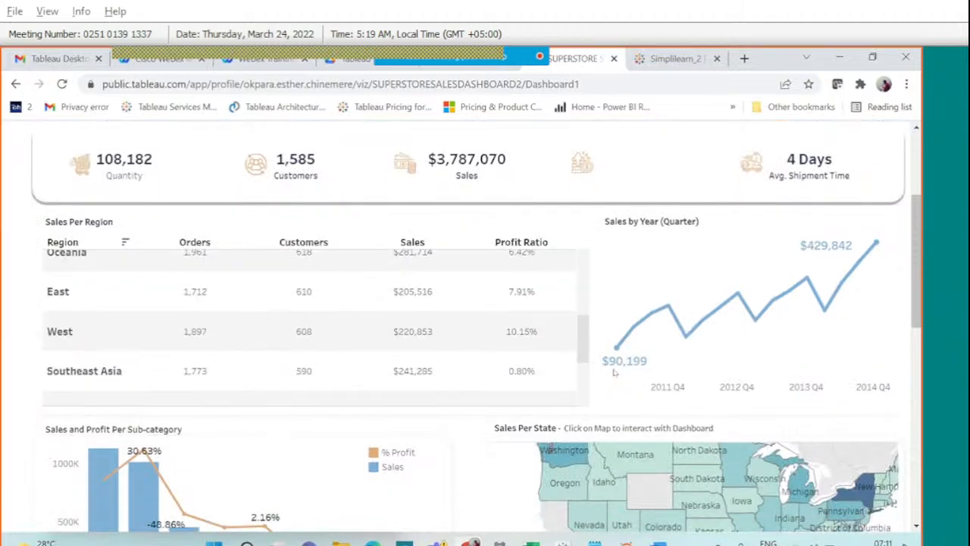
scroll(614, 371, down, 3)
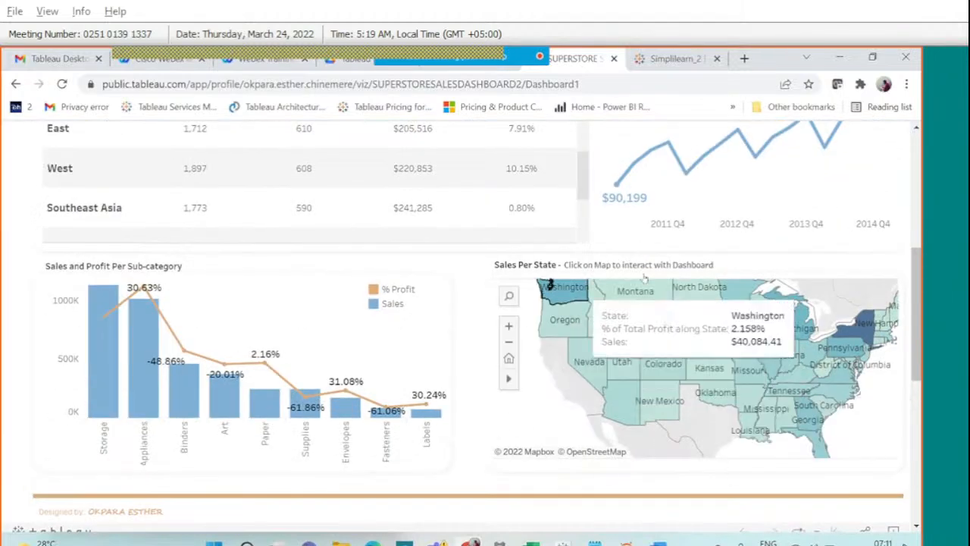
mouse_move(467, 52)
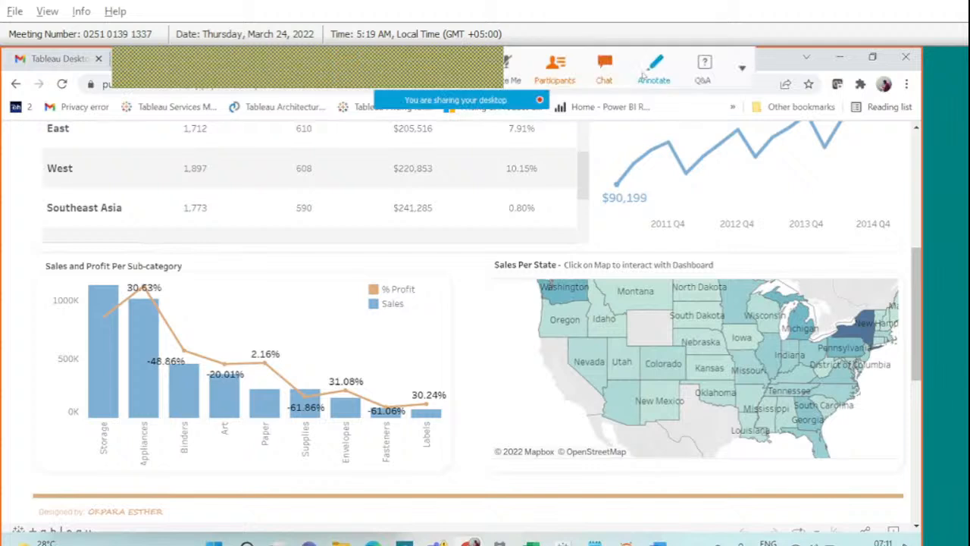
click(643, 73)
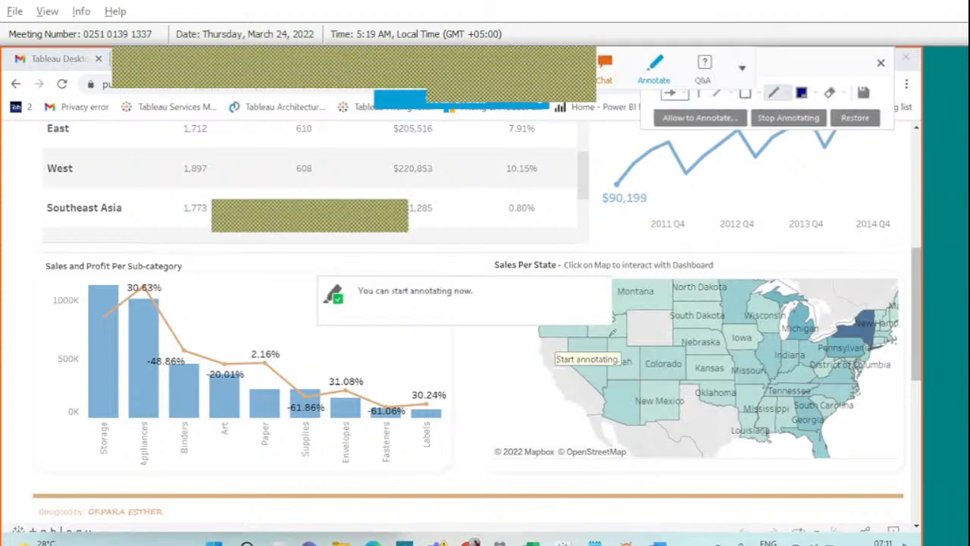
drag(552, 362, 614, 329)
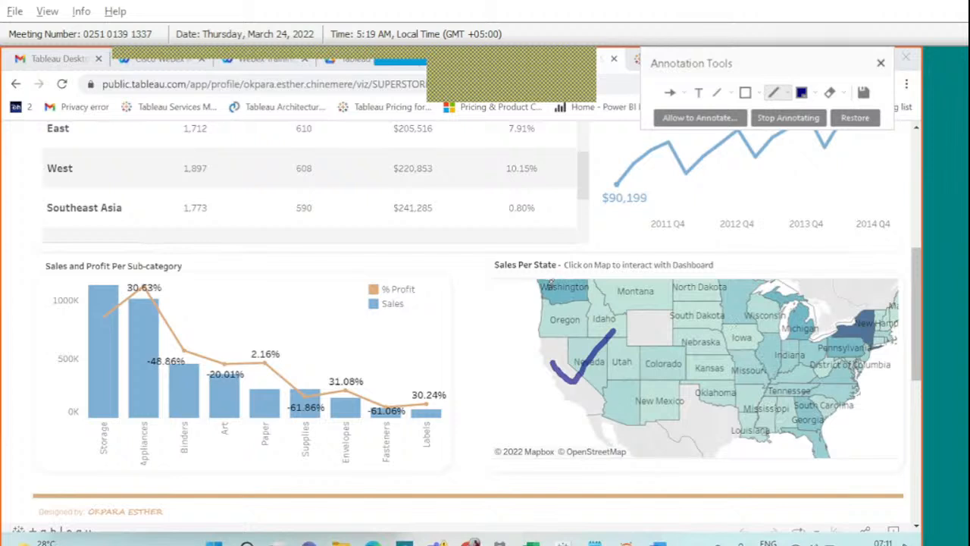
mouse_move(493, 254)
mouse_down()
mouse_move(517, 273)
mouse_move(560, 265)
mouse_move(534, 241)
mouse_move(494, 244)
mouse_up()
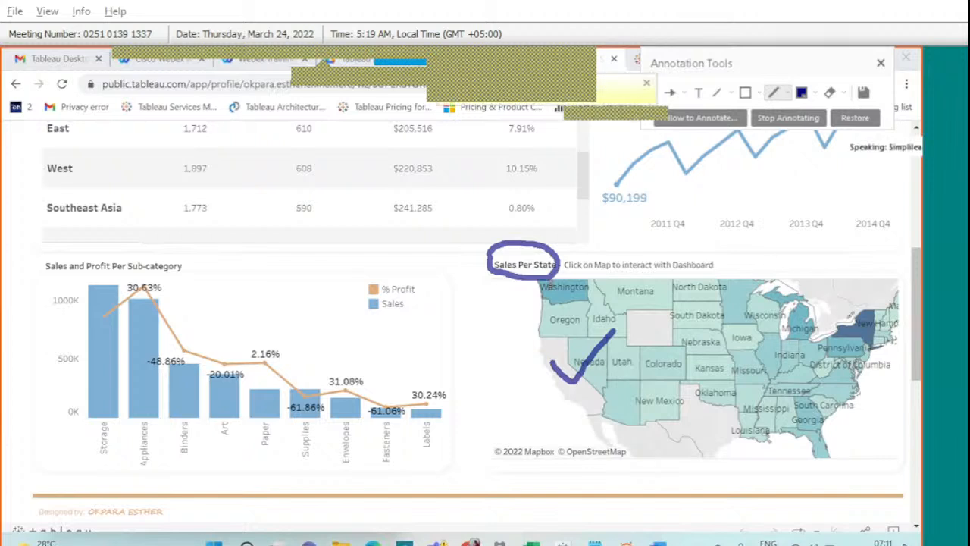
mouse_move(847, 317)
mouse_down()
mouse_move(855, 324)
mouse_move(838, 328)
mouse_move(865, 299)
mouse_up()
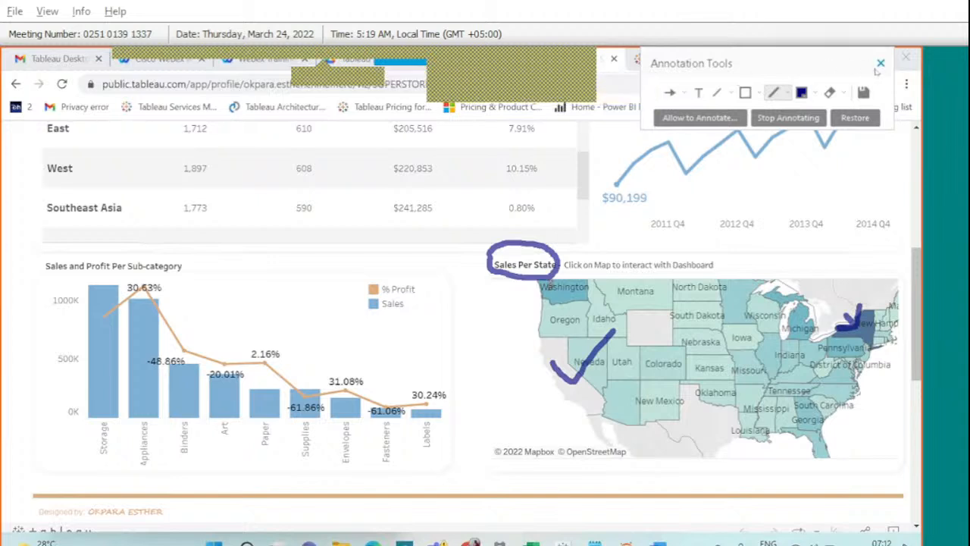
click(880, 64)
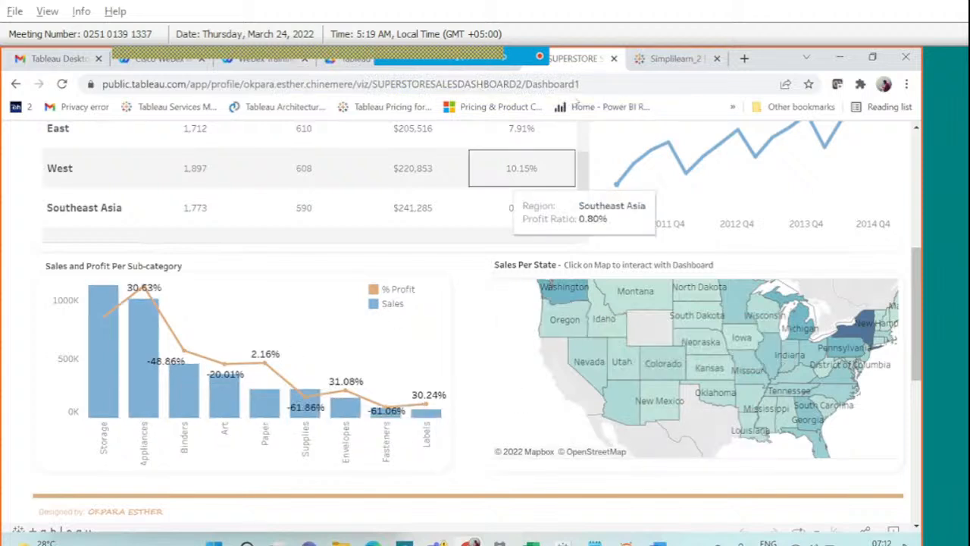
Back in Tableau, remove the colour legend and the Count of Customer ID size legend.
key(alt+Tab)
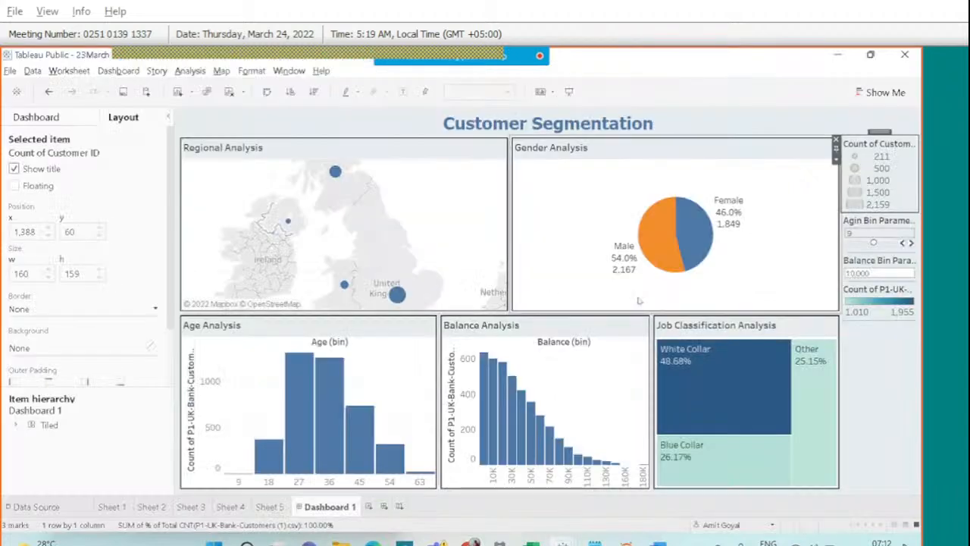
click(879, 297)
click(836, 286)
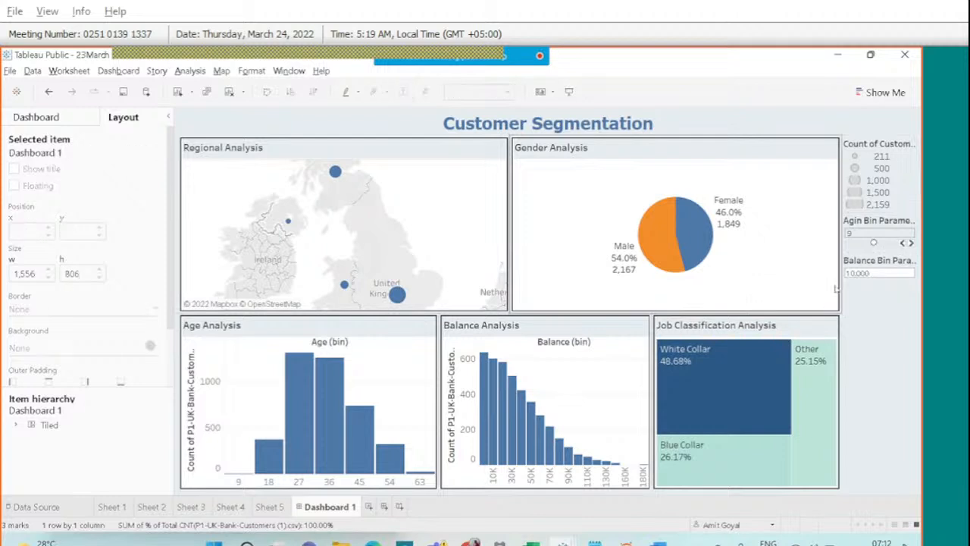
click(862, 154)
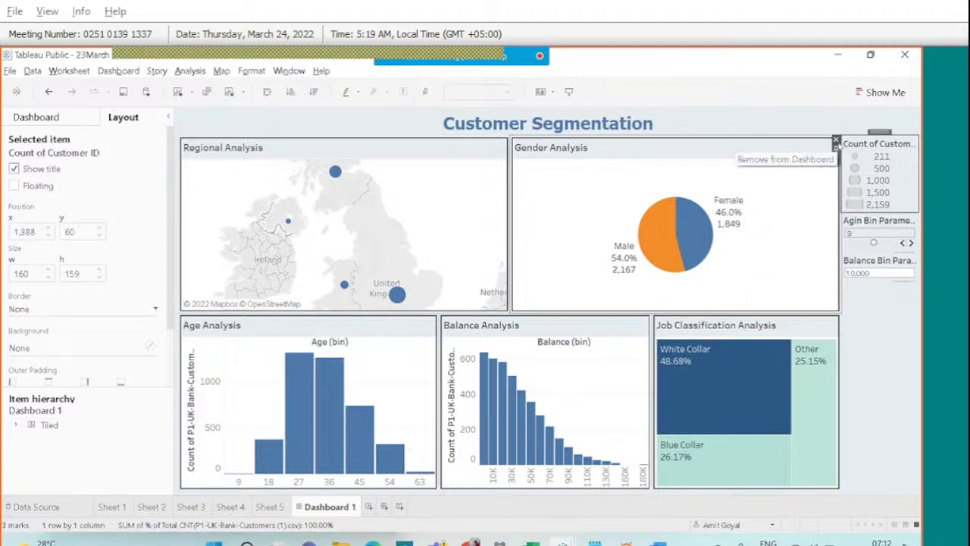
click(836, 141)
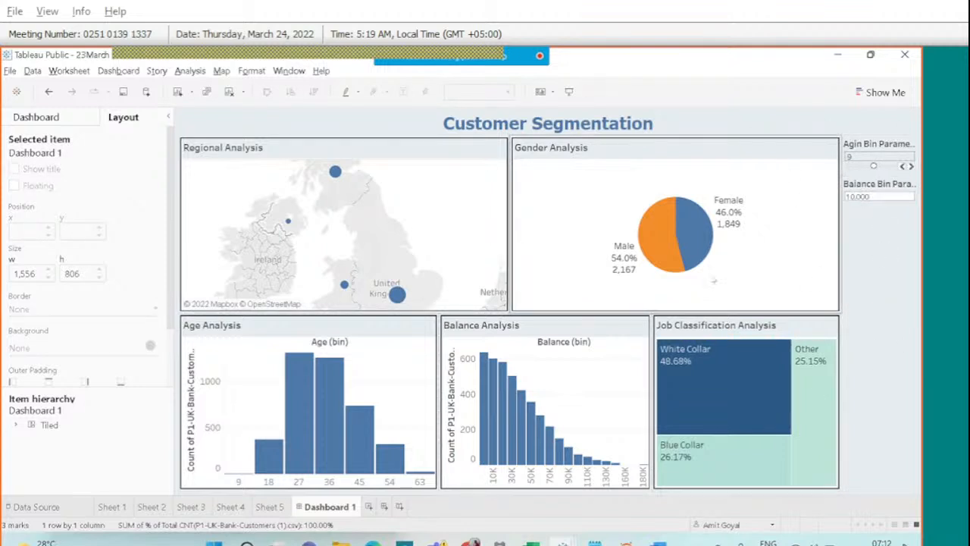
Place the balance and age bin controls above their histograms, setting balance bin to 5000.
click(867, 191)
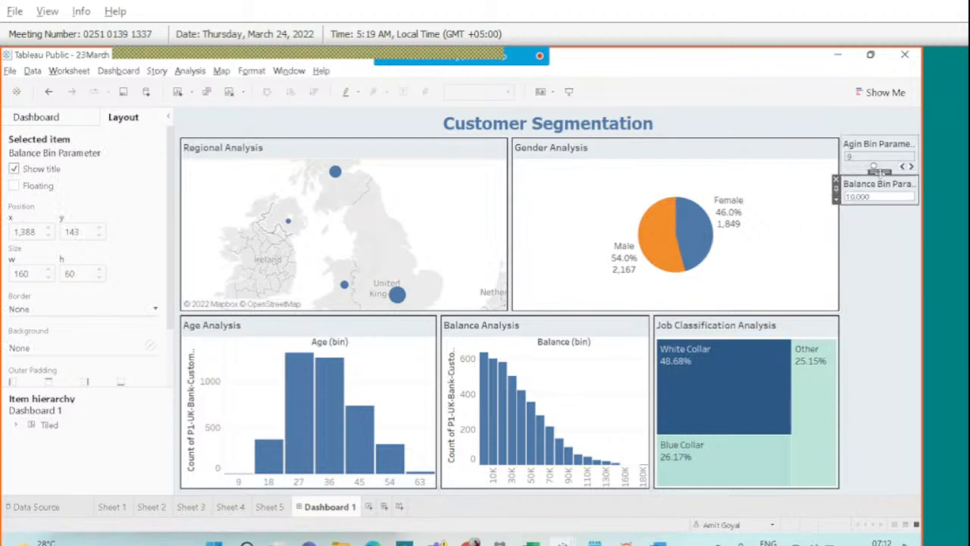
drag(876, 173, 824, 245)
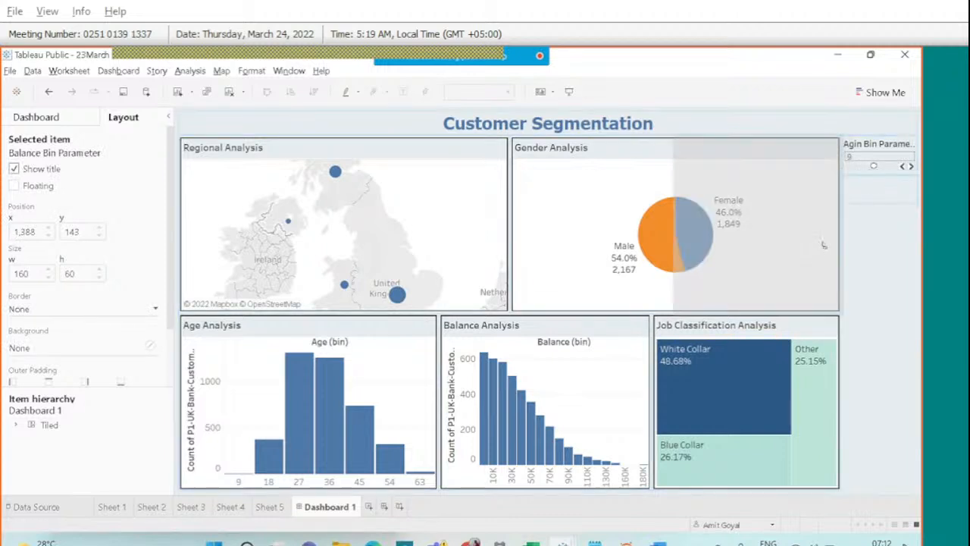
mouse_move(778, 289)
mouse_down()
mouse_move(340, 318)
mouse_move(758, 356)
mouse_move(598, 333)
mouse_up()
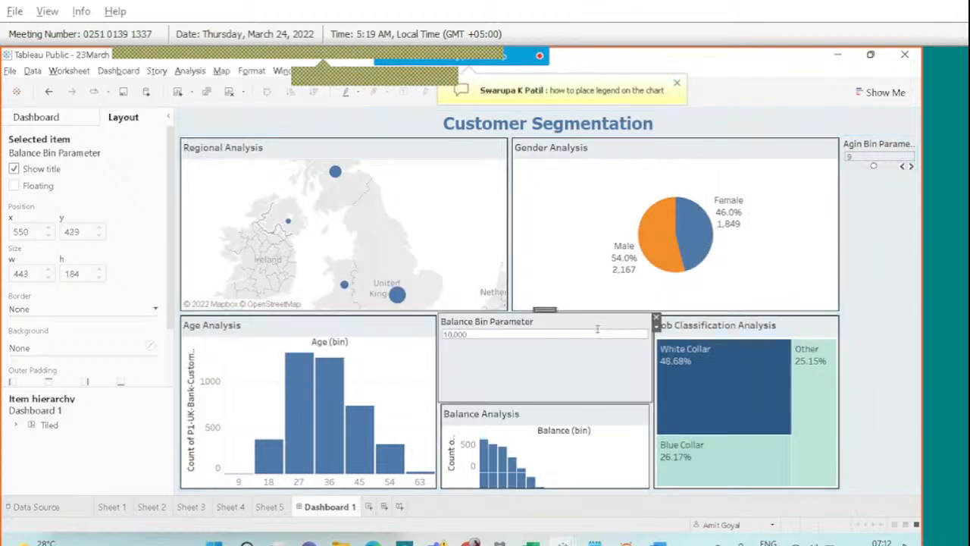
drag(592, 400, 580, 332)
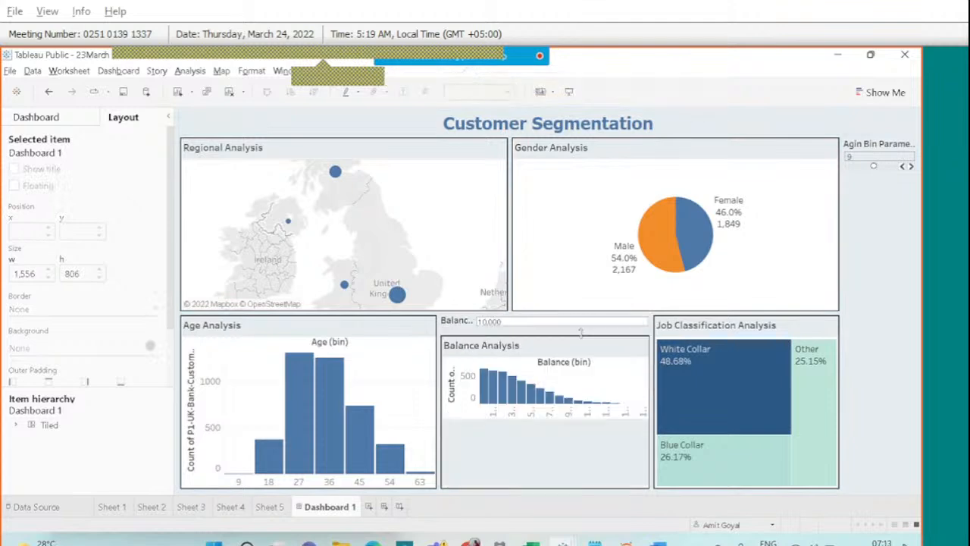
click(504, 322)
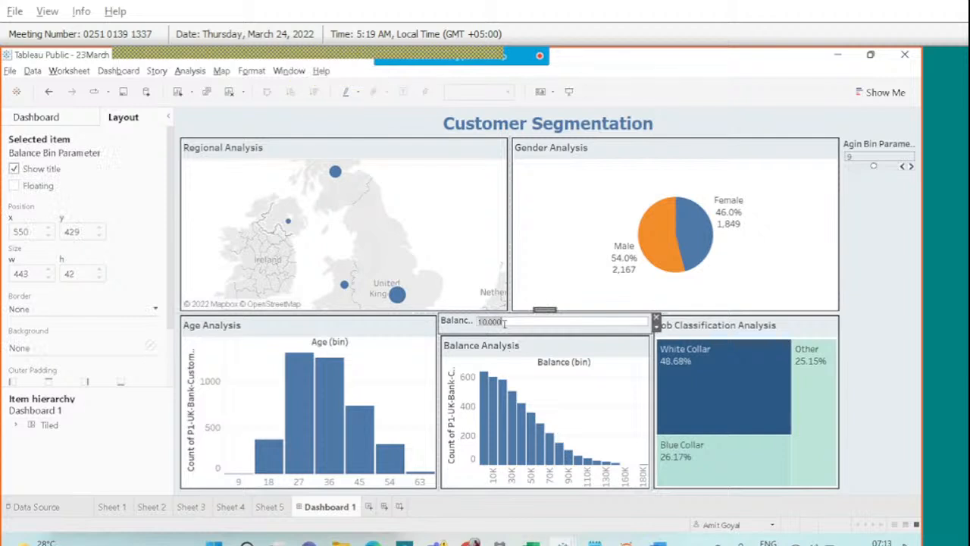
text(5000)
key(Return)
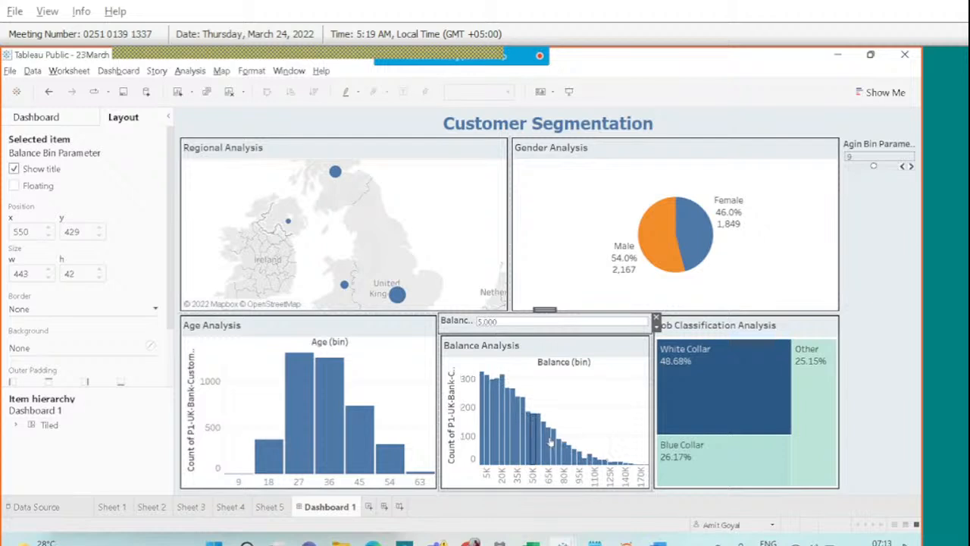
click(867, 144)
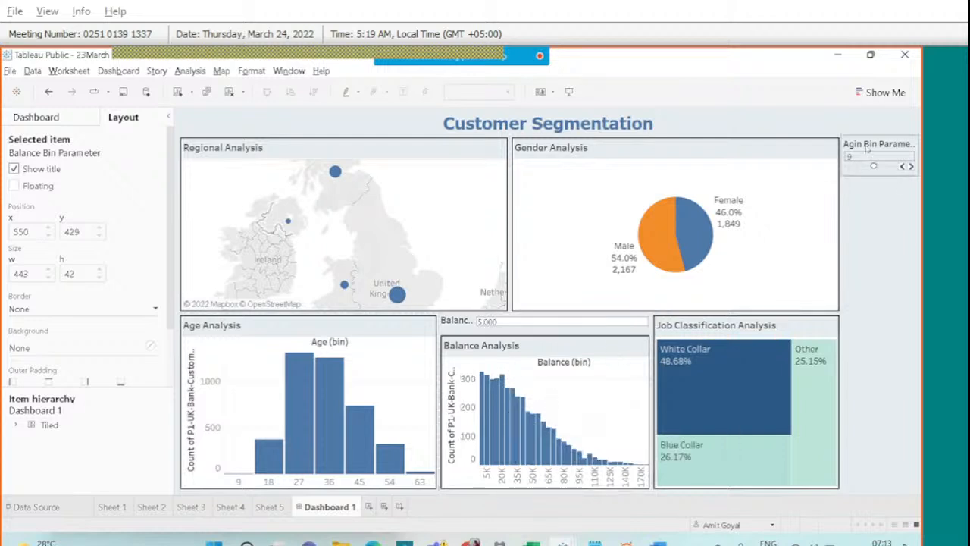
drag(814, 176, 368, 341)
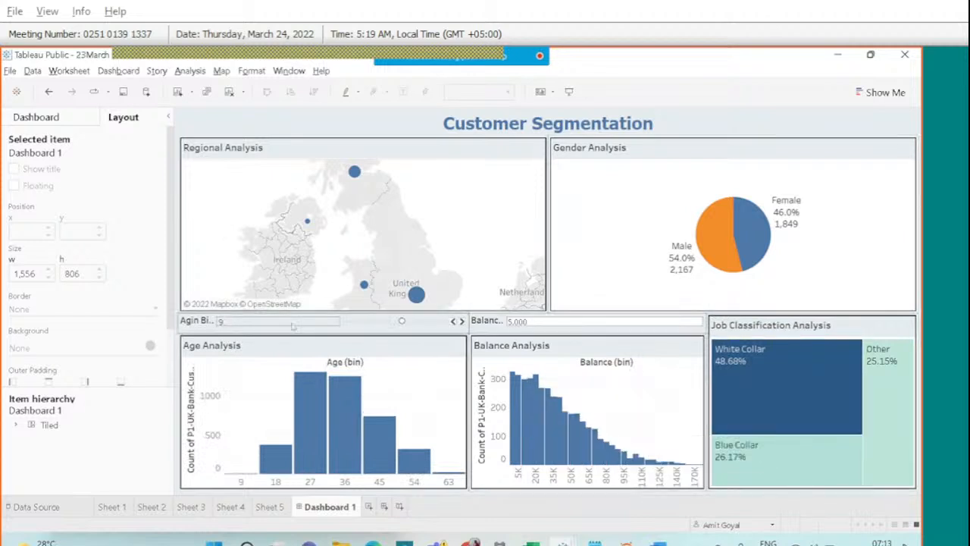
Raise the Agin Bin parameter from its current value to 11.
click(265, 321)
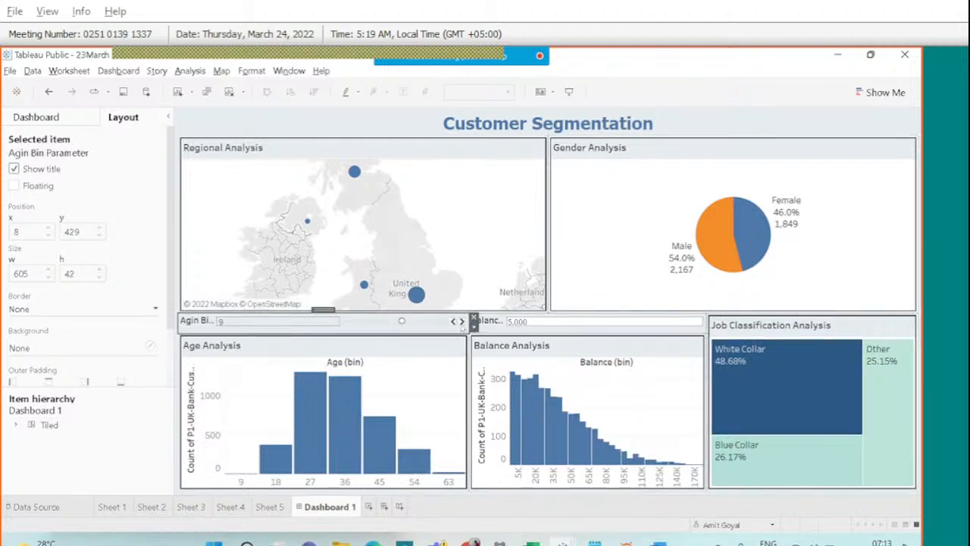
click(461, 321)
click(461, 322)
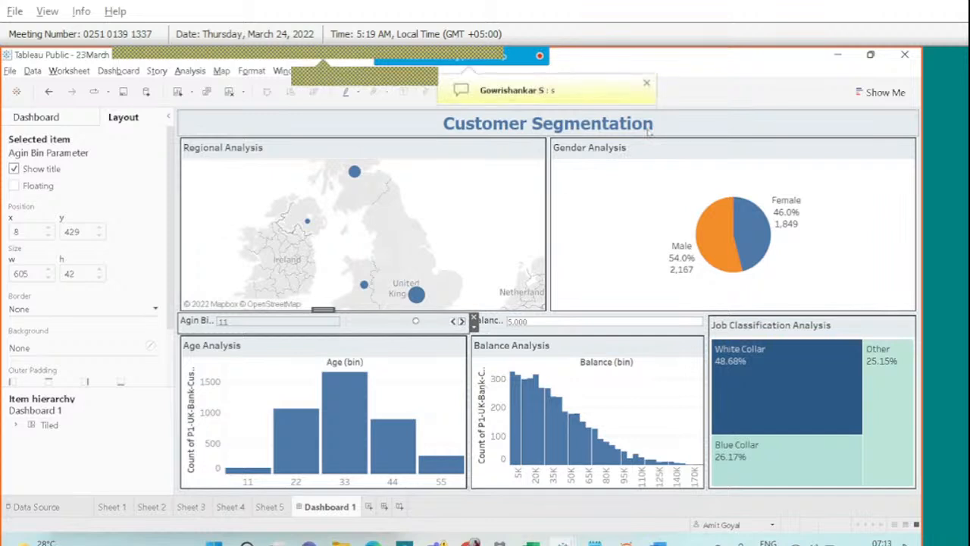
Shrink the map and narrow Age Analysis so the Balance bin control lines up with its histogram.
click(645, 85)
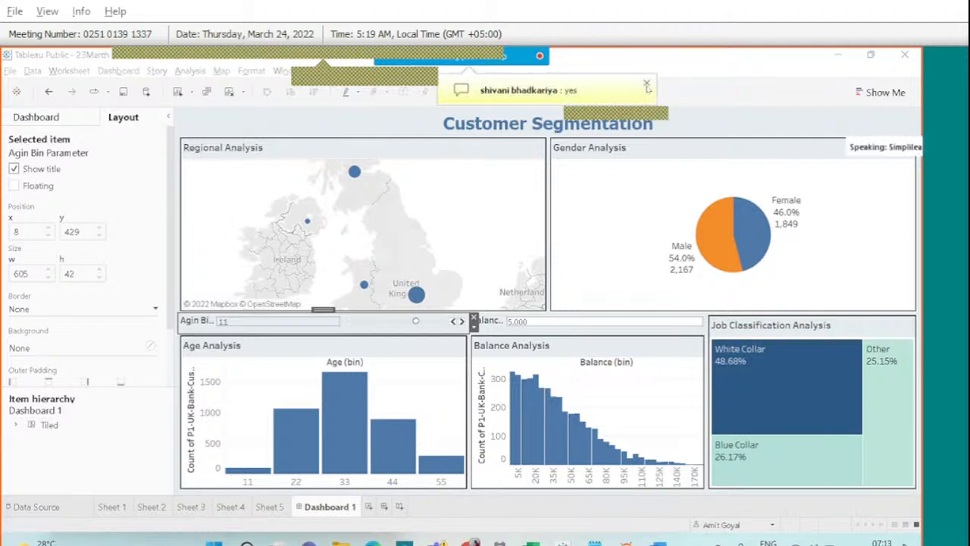
click(478, 241)
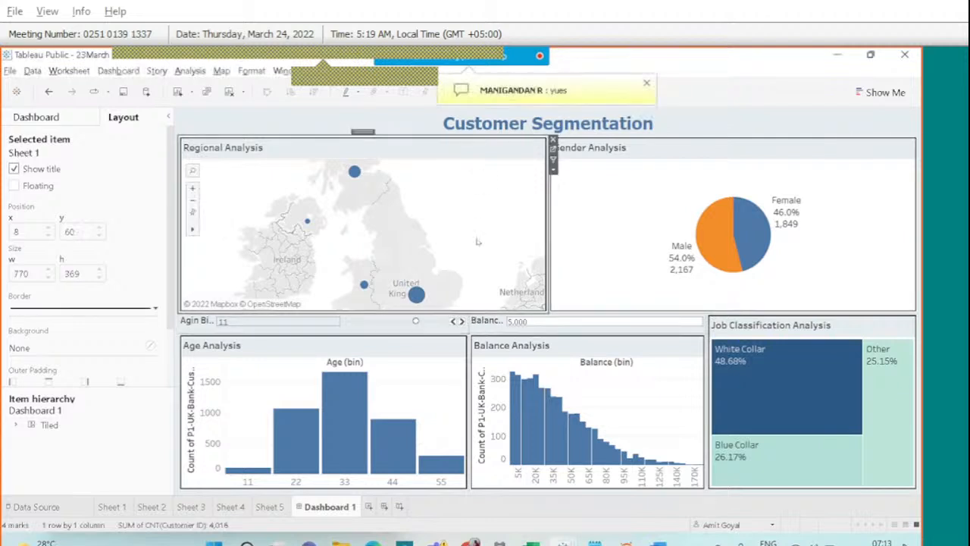
click(492, 312)
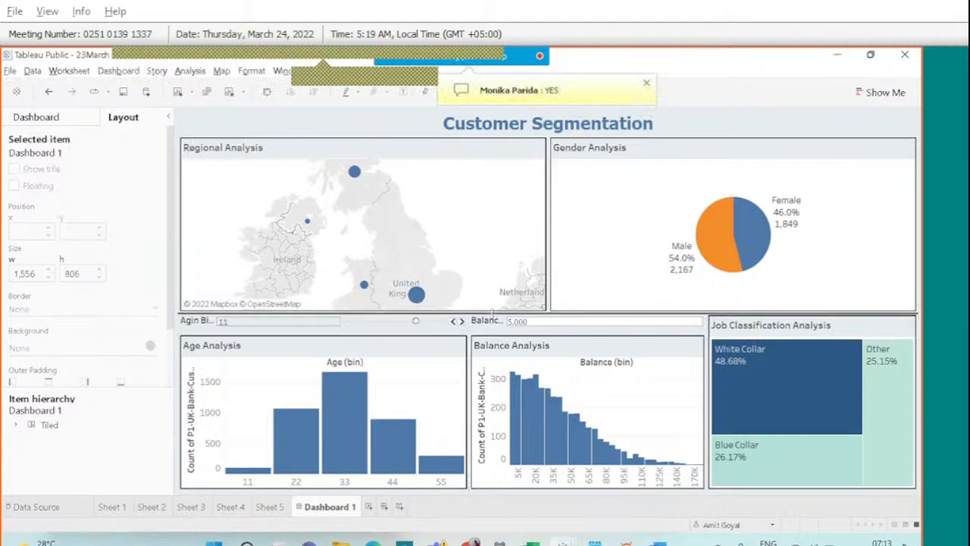
drag(493, 312, 487, 280)
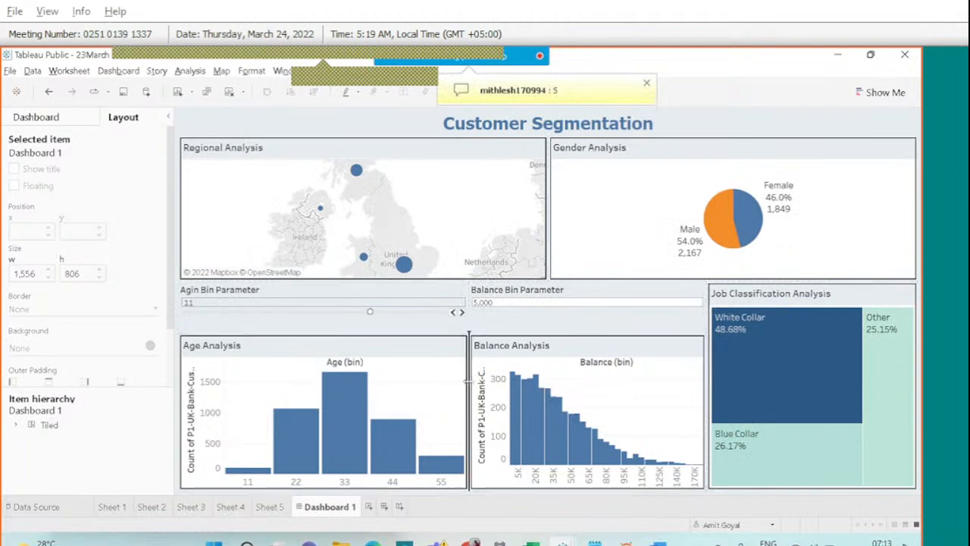
drag(471, 385, 445, 379)
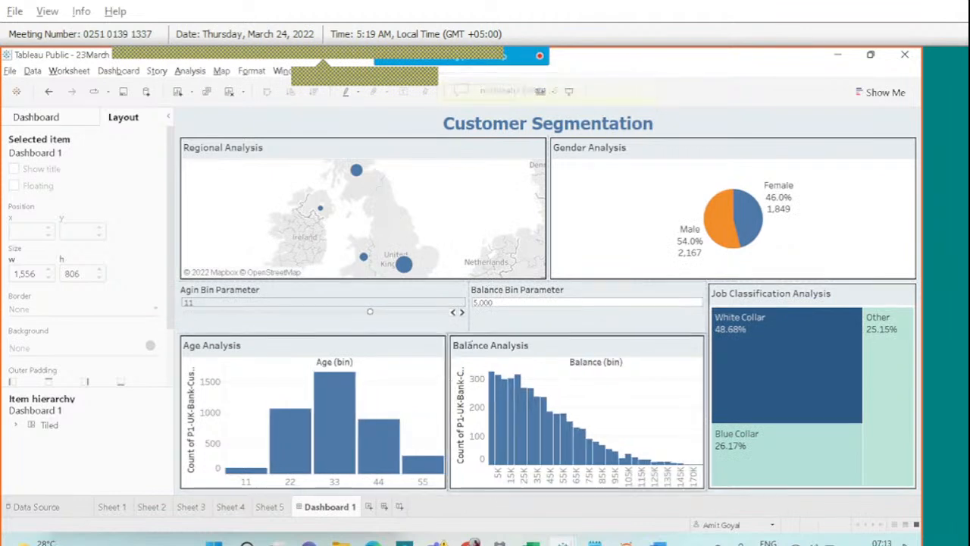
drag(468, 319, 449, 319)
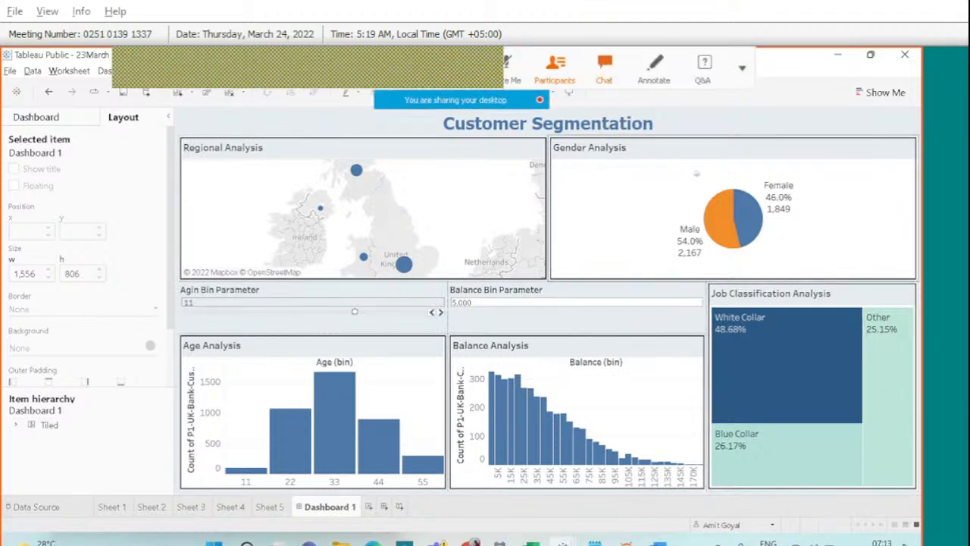
Open the Shading format settings for the Gender Analysis worksheet and review background options.
right_click(623, 204)
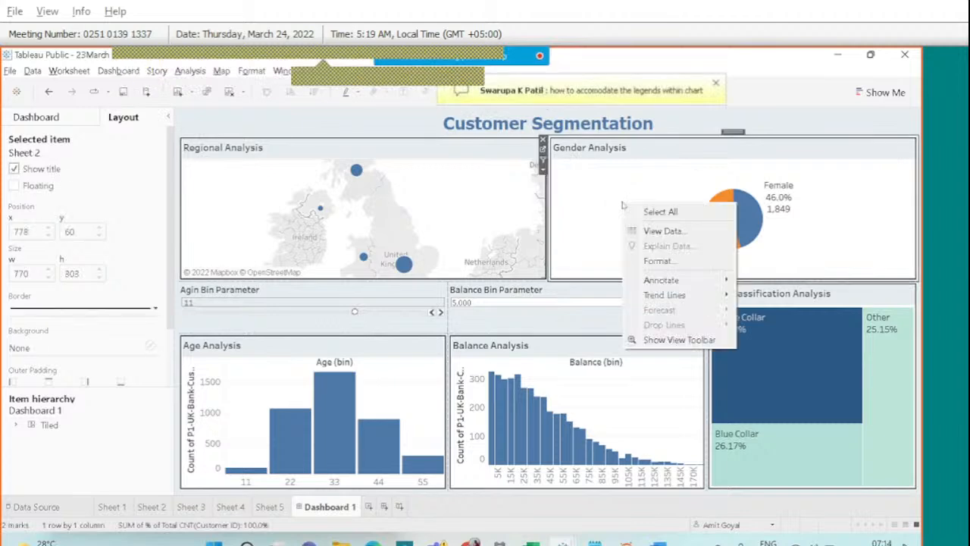
right_click(606, 201)
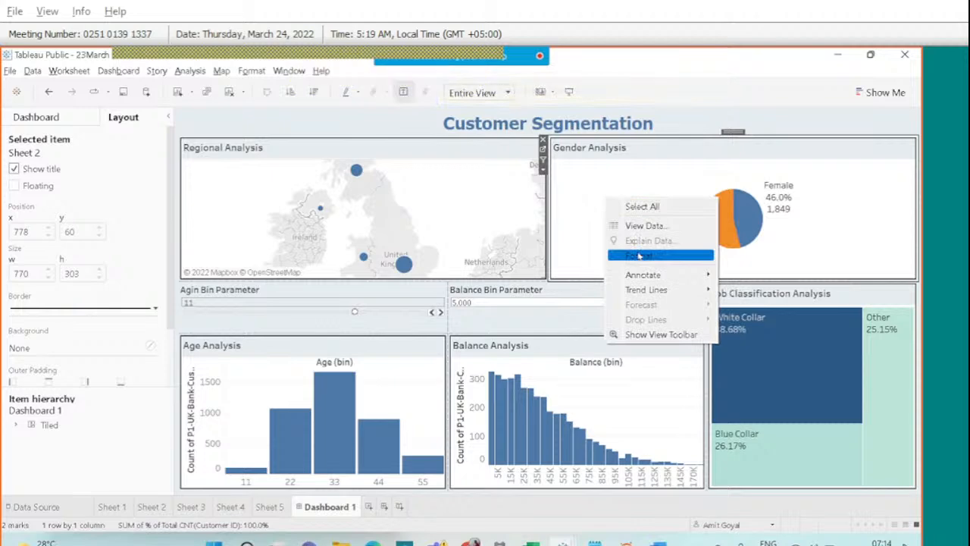
click(639, 256)
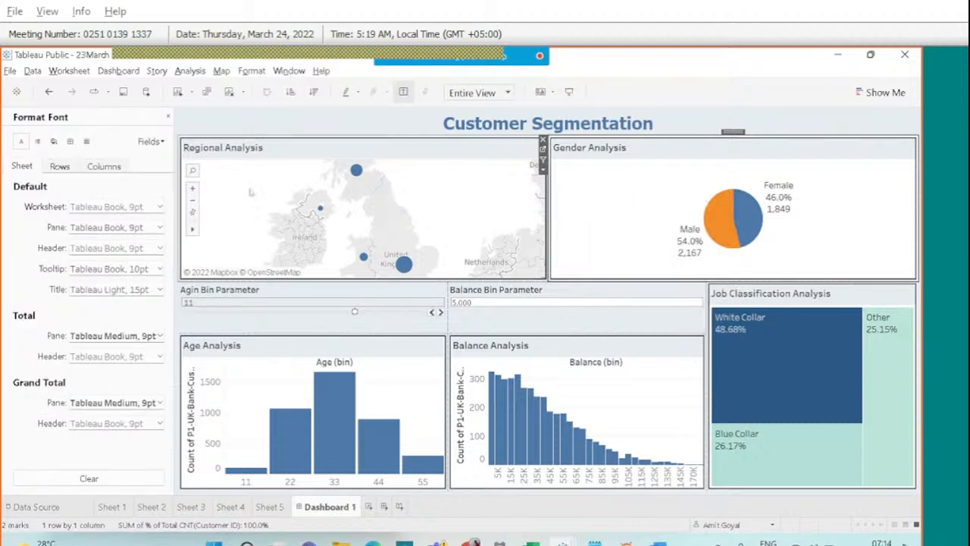
click(54, 142)
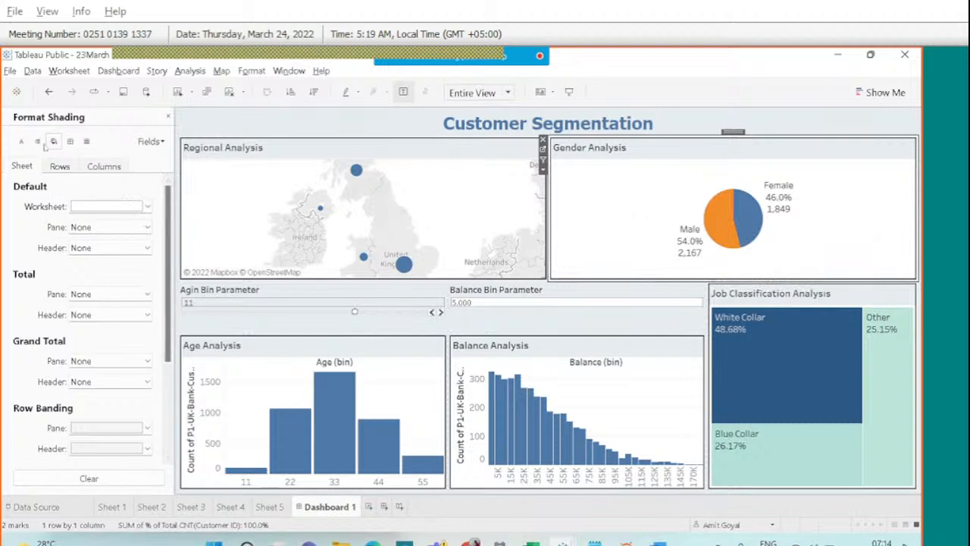
click(104, 206)
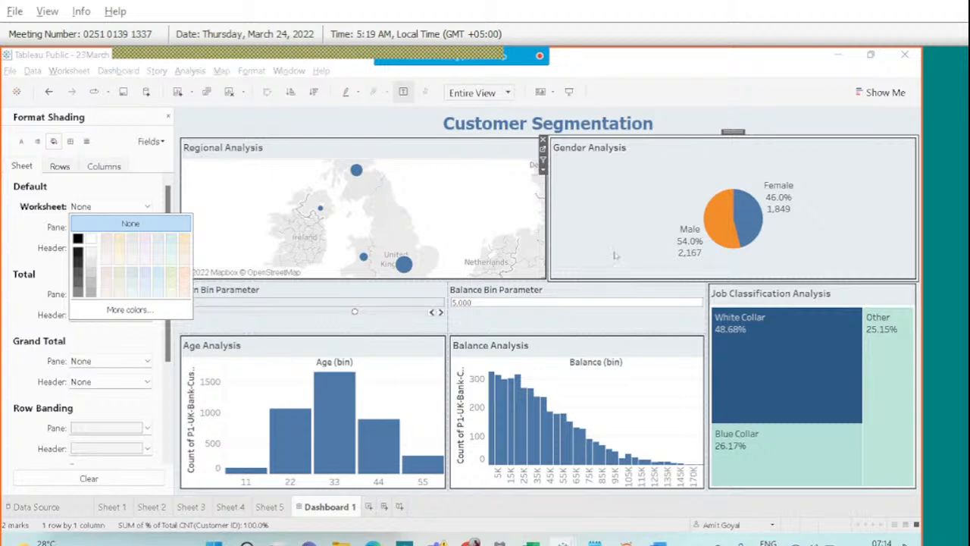
right_click(637, 379)
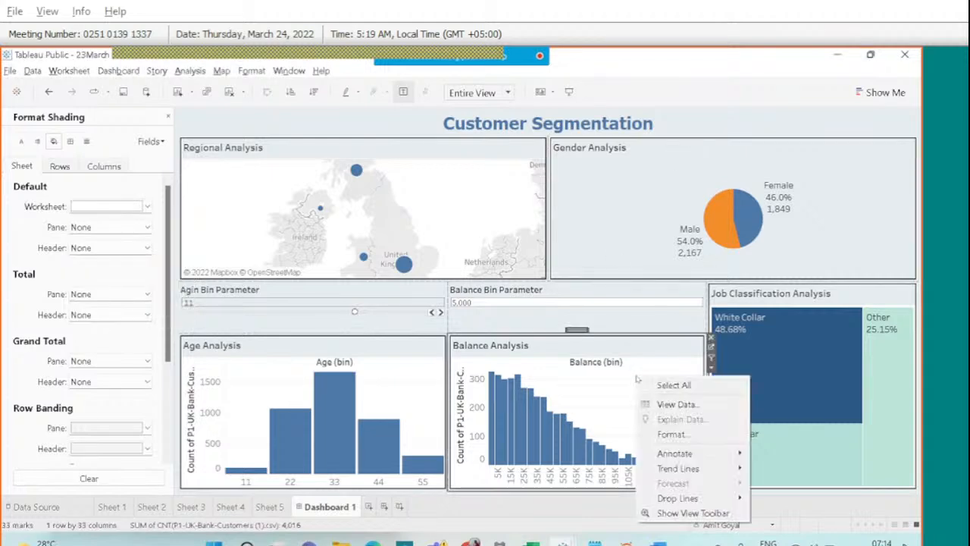
click(133, 212)
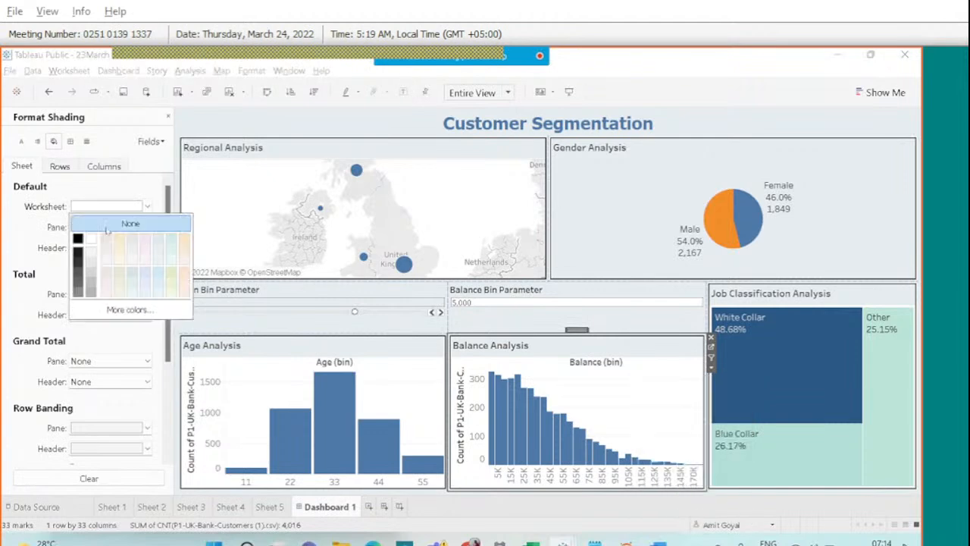
Leave worksheet shading at None on Age and Job Classification sheets, then present the dashboard full-window.
click(388, 383)
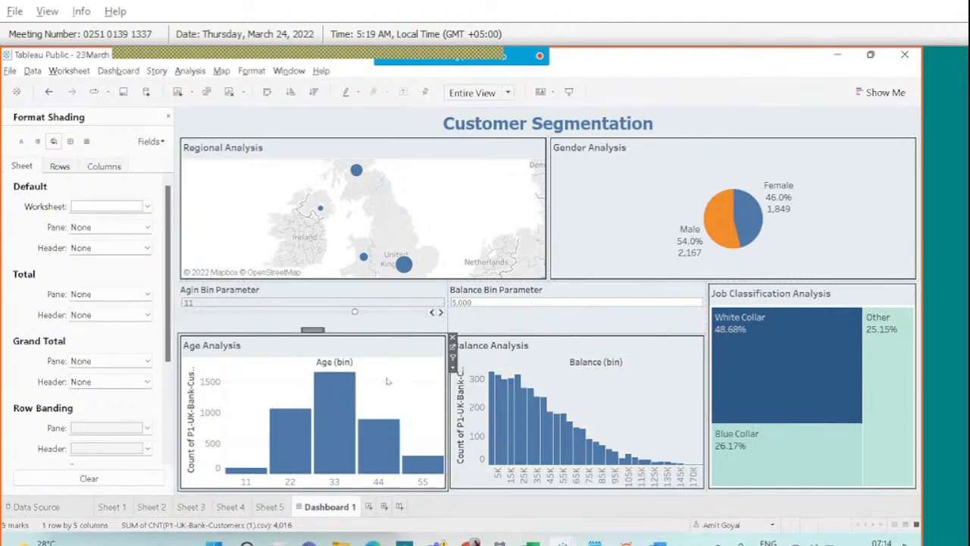
click(112, 212)
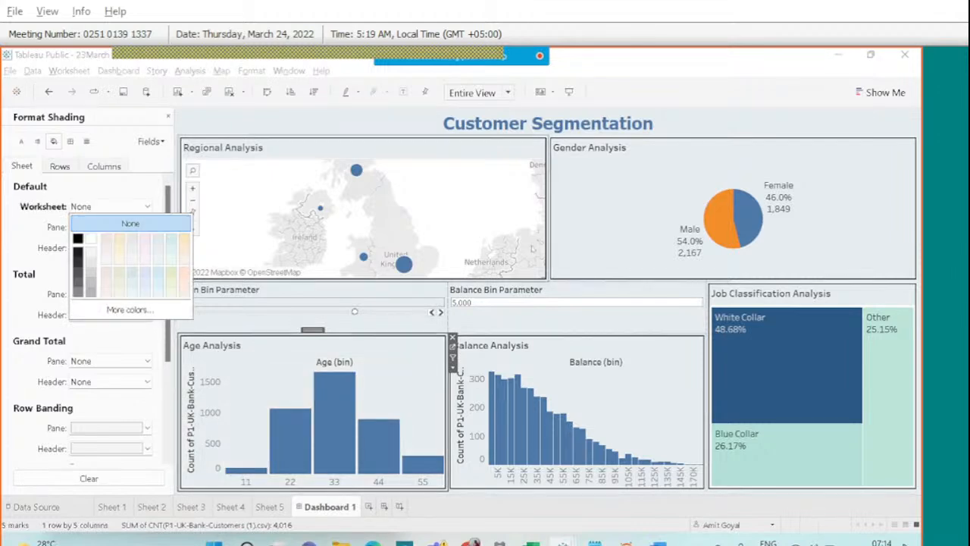
click(870, 298)
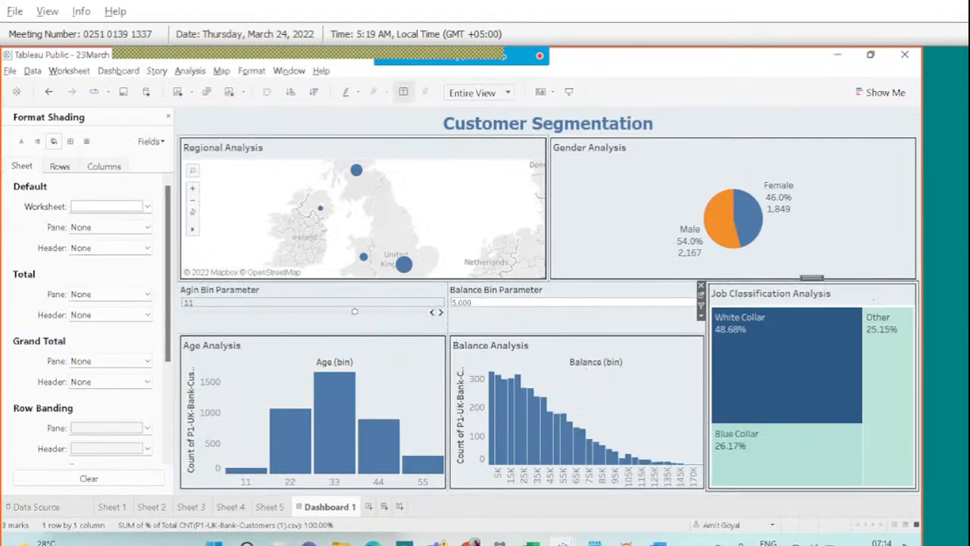
click(86, 207)
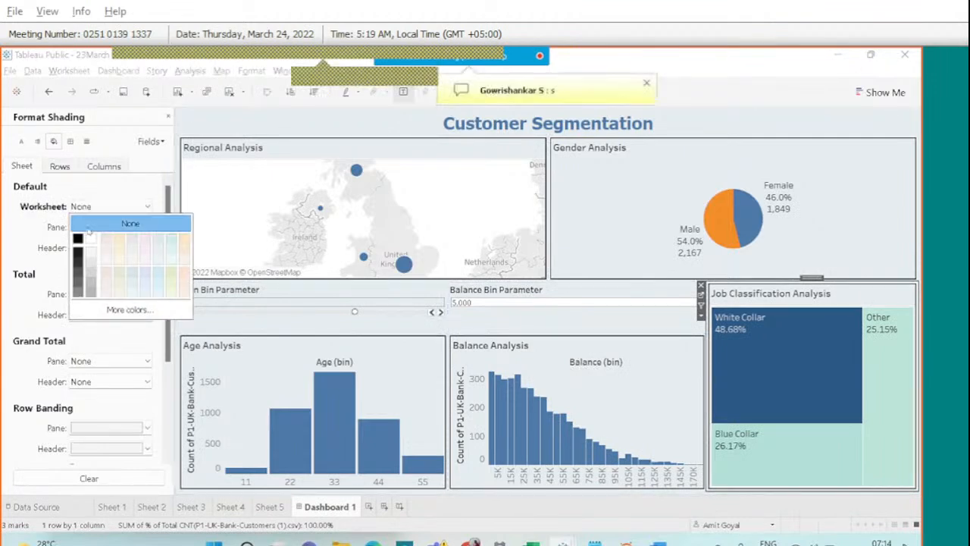
click(131, 223)
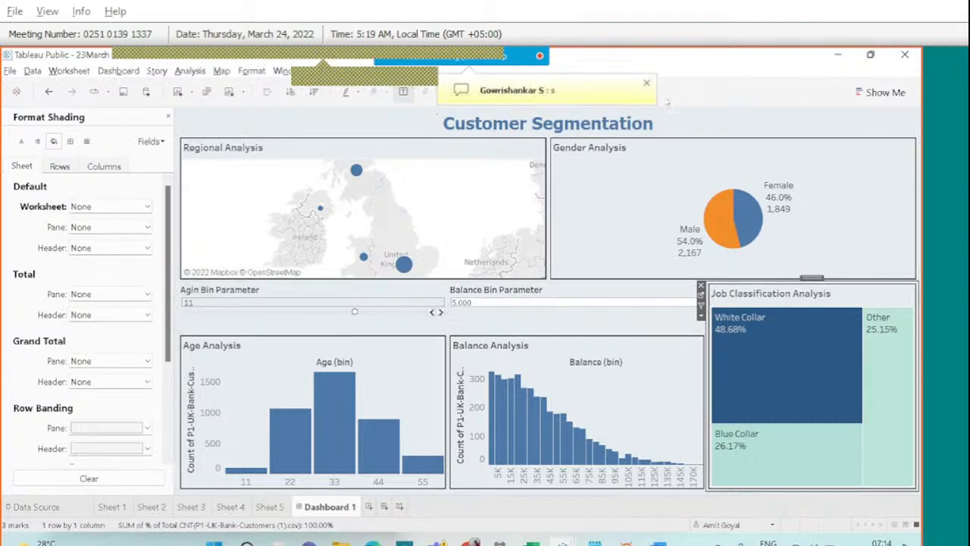
click(646, 84)
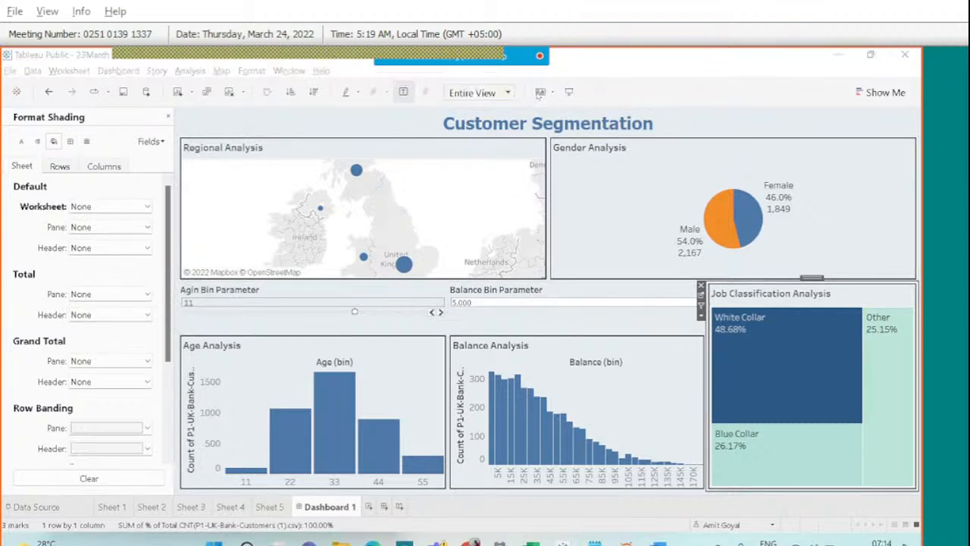
click(568, 92)
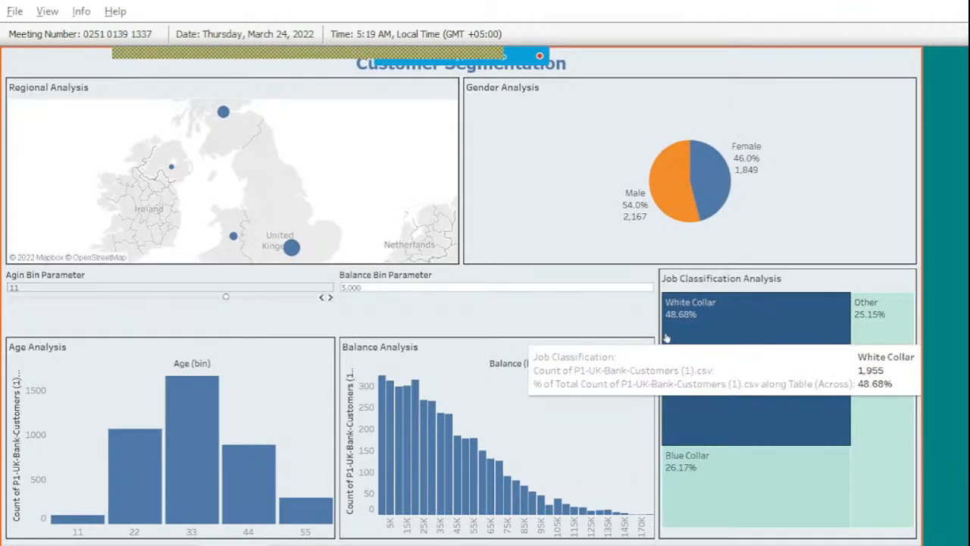
Leave presentation mode and shrink both bin parameter areas so the Age and Balance histograms grow.
key(Escape)
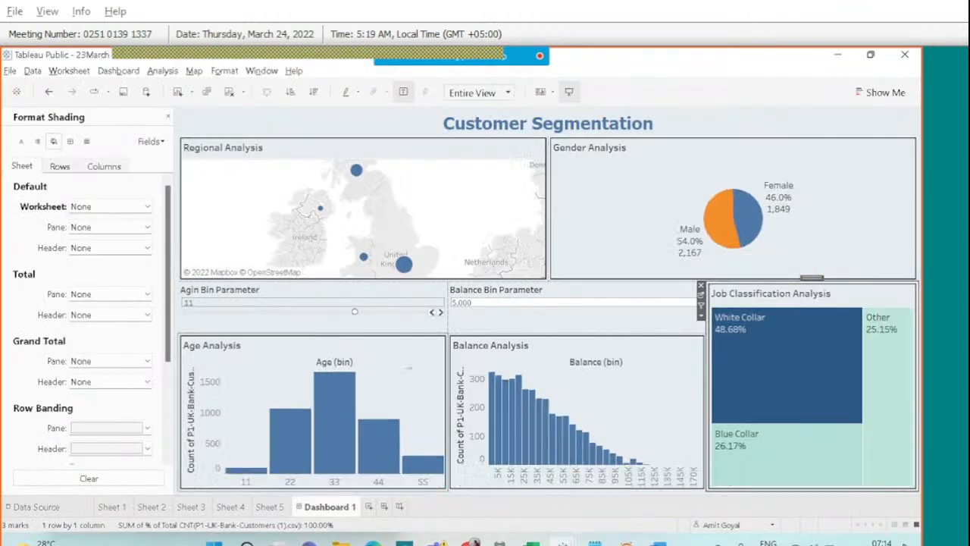
click(492, 321)
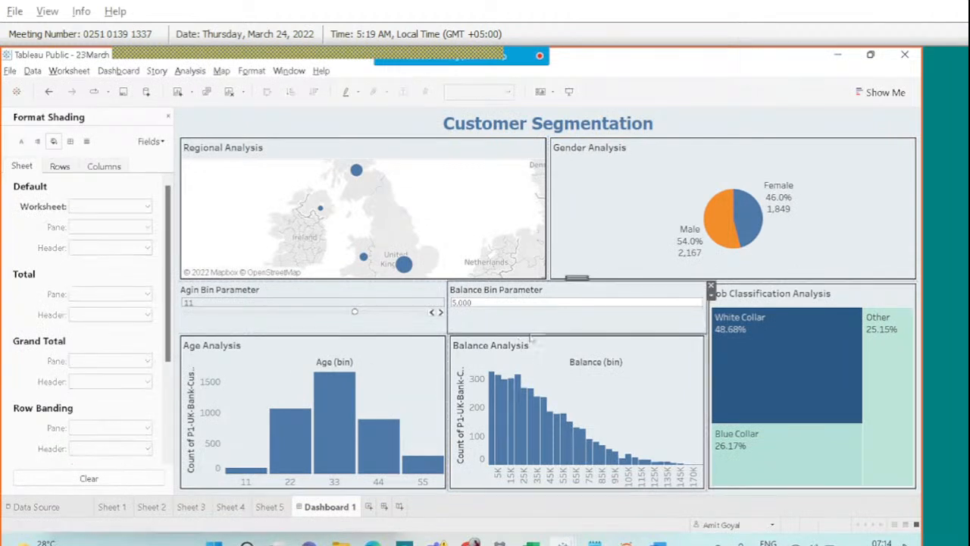
drag(529, 331, 528, 313)
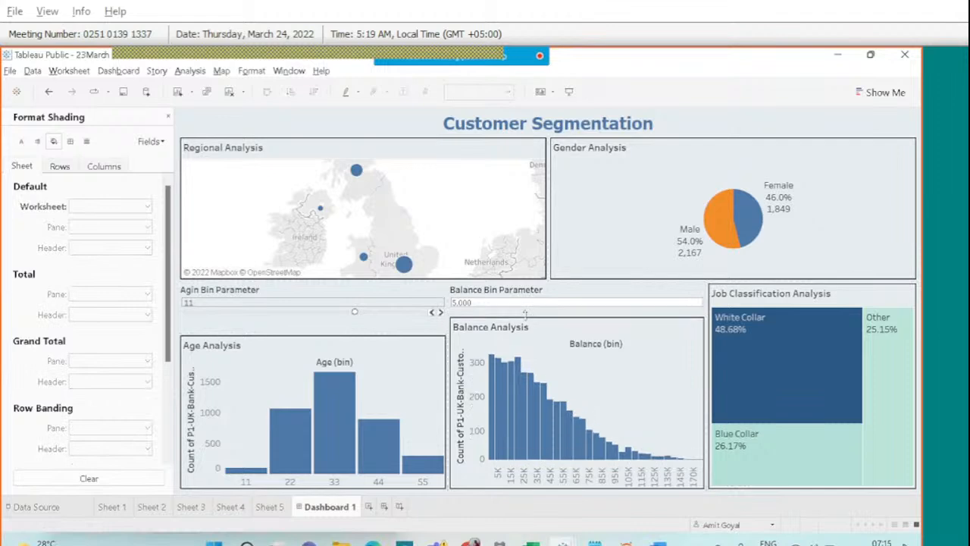
click(408, 331)
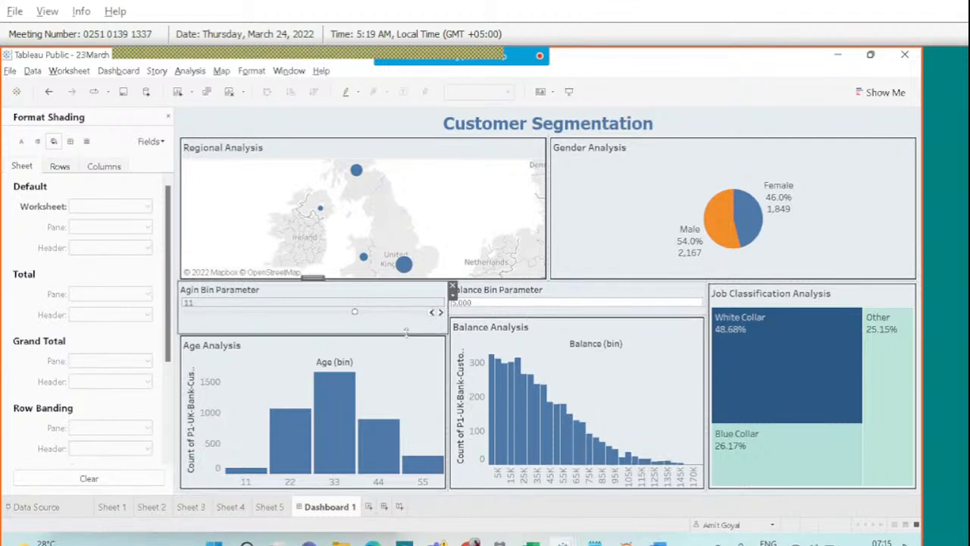
drag(406, 331, 404, 313)
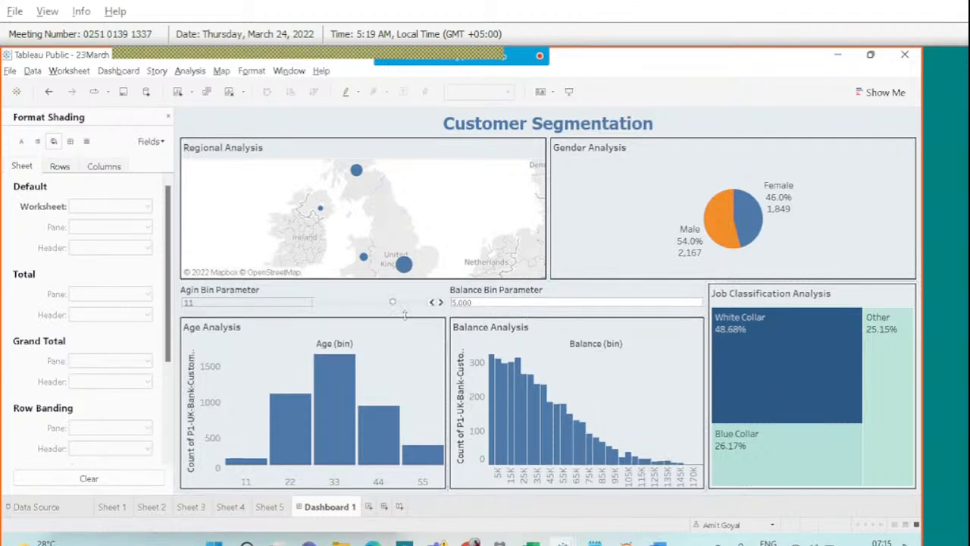
mouse_move(569, 436)
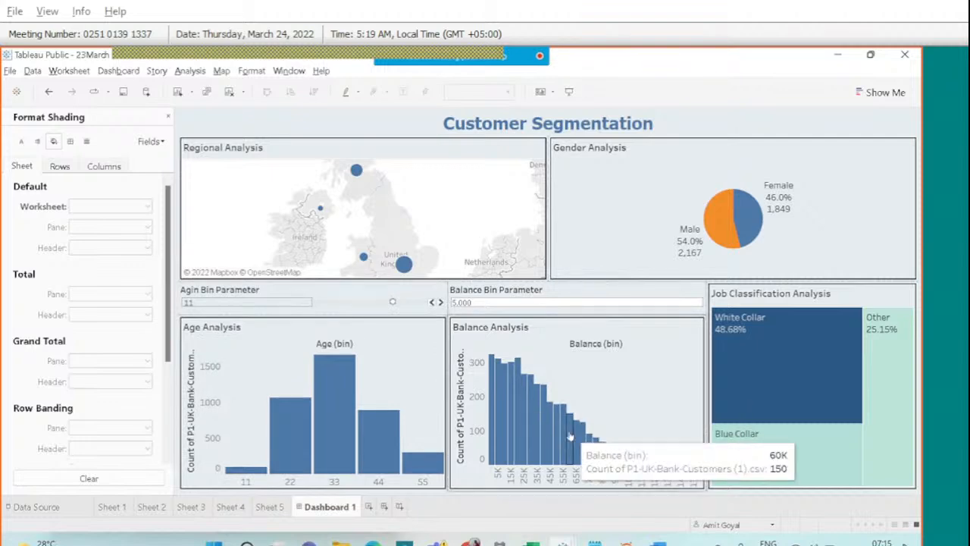
Move the Balance Bin and Agin Bin controls beneath their respective histograms.
click(489, 293)
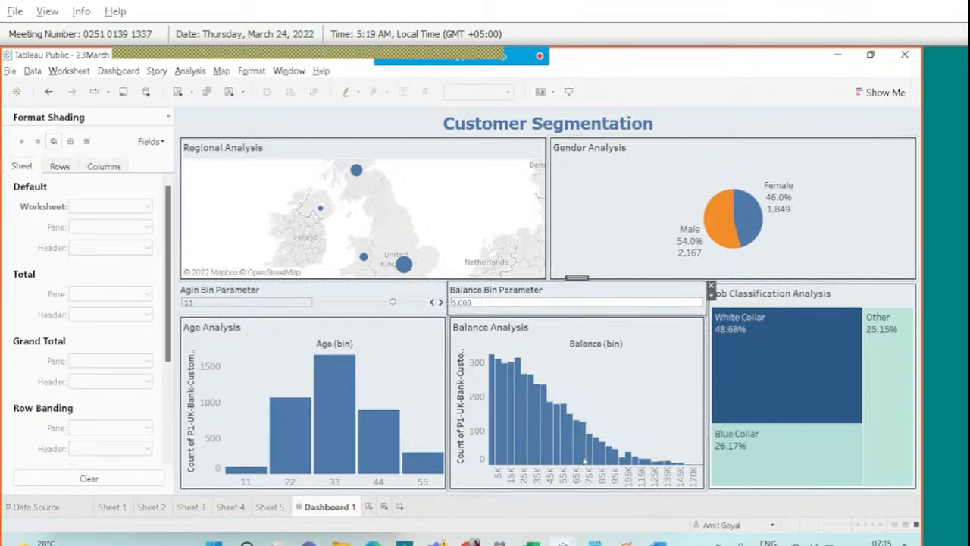
right_click(579, 406)
click(547, 287)
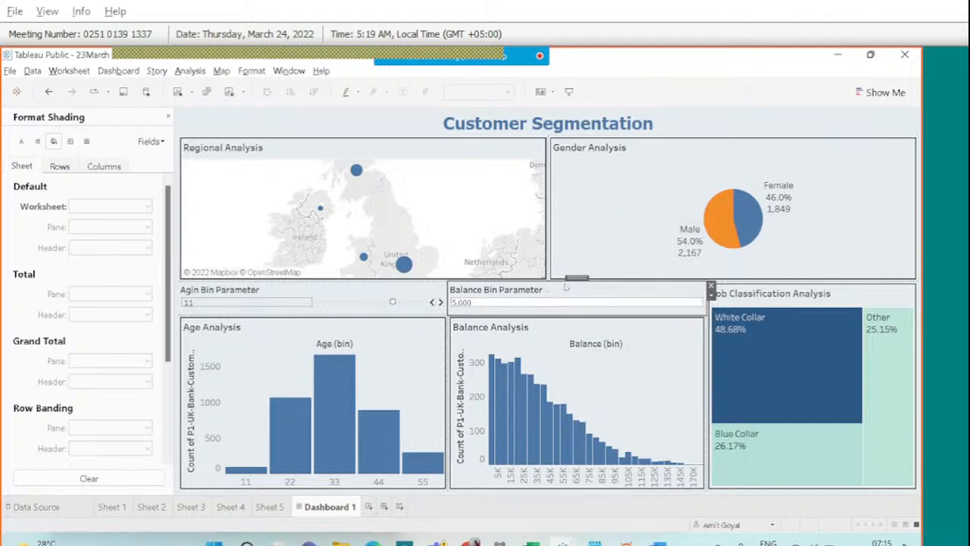
drag(564, 287, 569, 369)
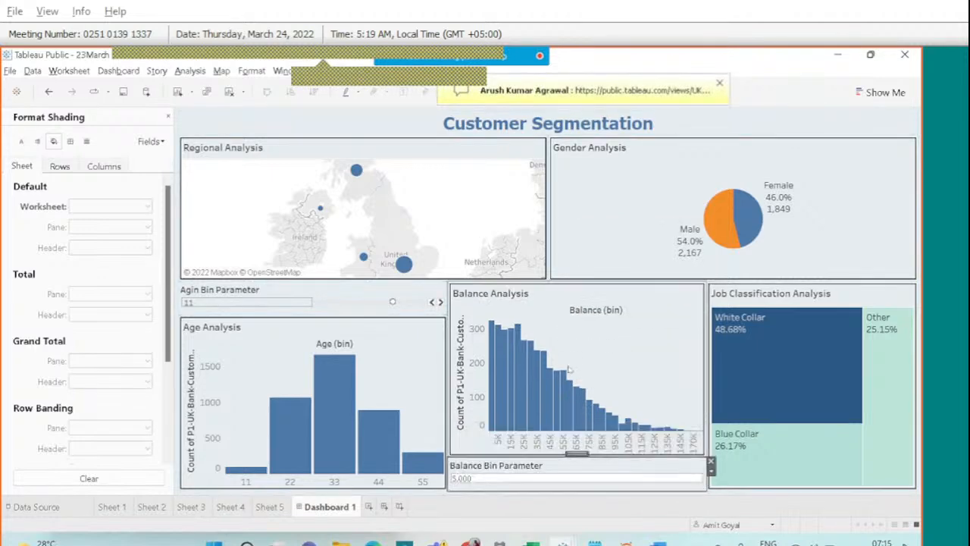
click(345, 299)
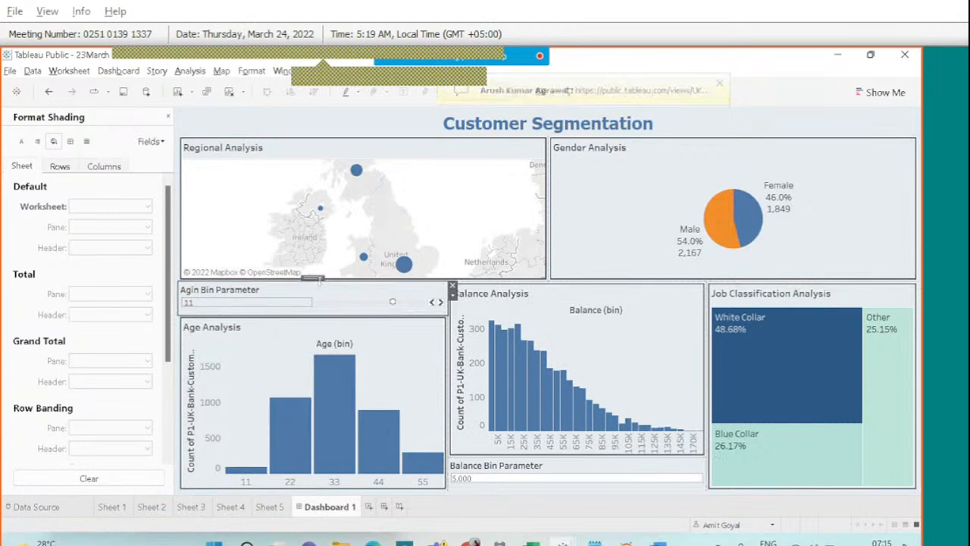
drag(318, 279, 328, 409)
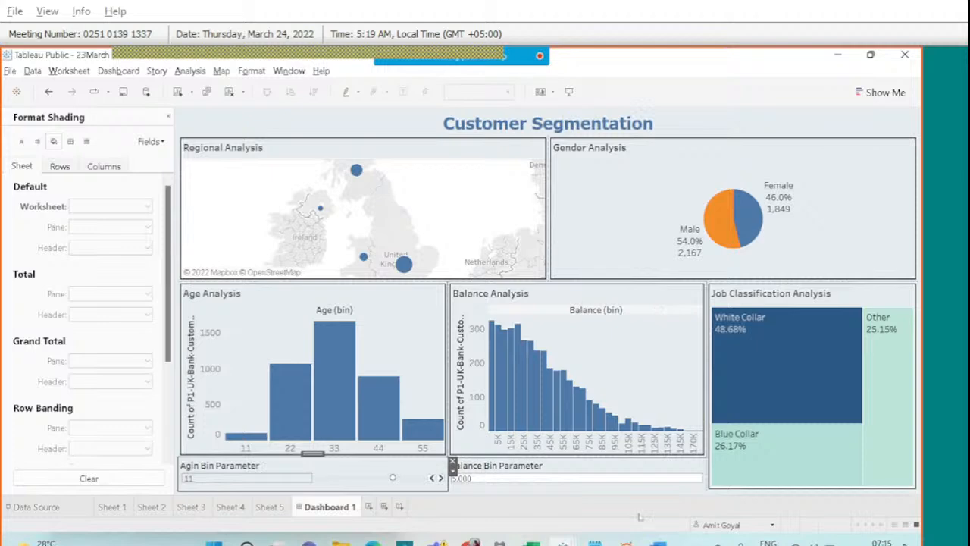
Open the Webex meeting chat, click within its panel, then close it.
click(604, 67)
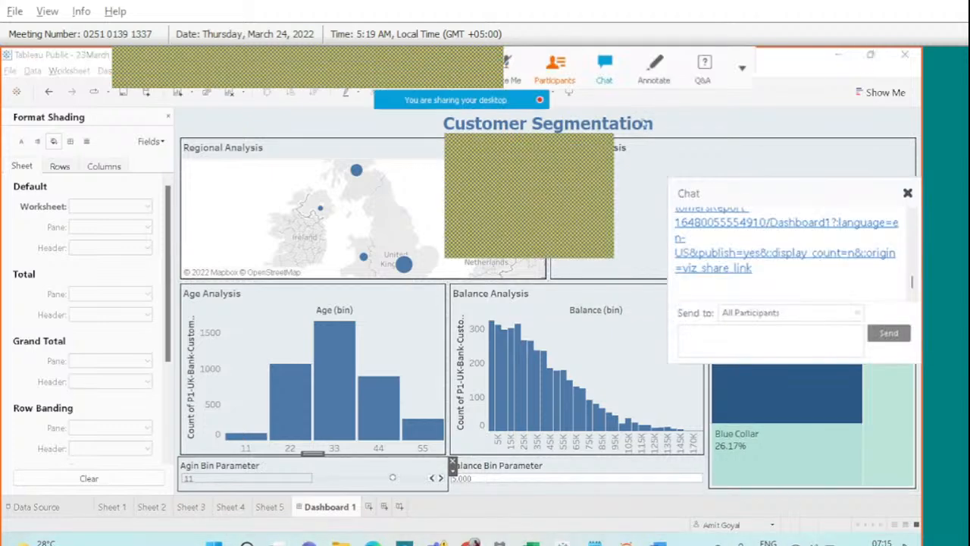
click(913, 214)
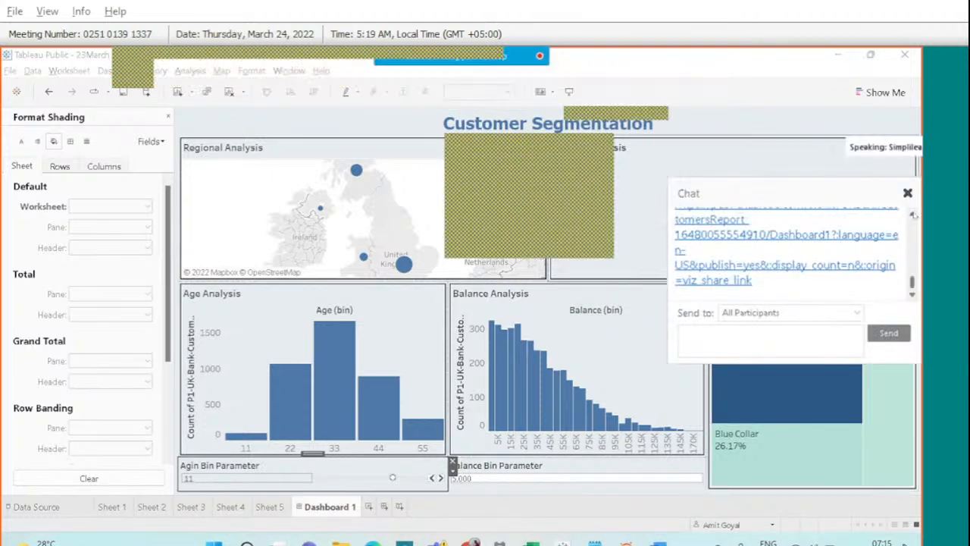
click(913, 214)
click(913, 214)
click(913, 214)
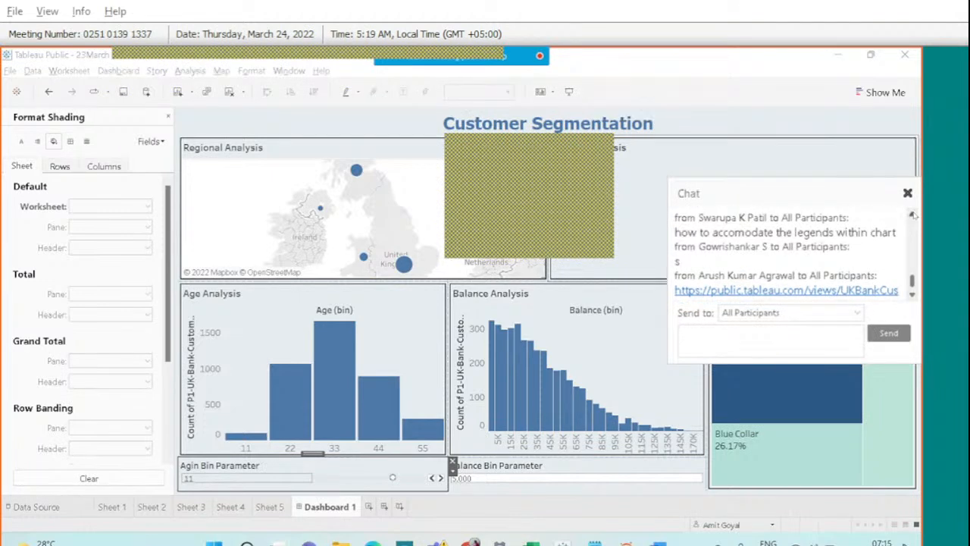
click(909, 195)
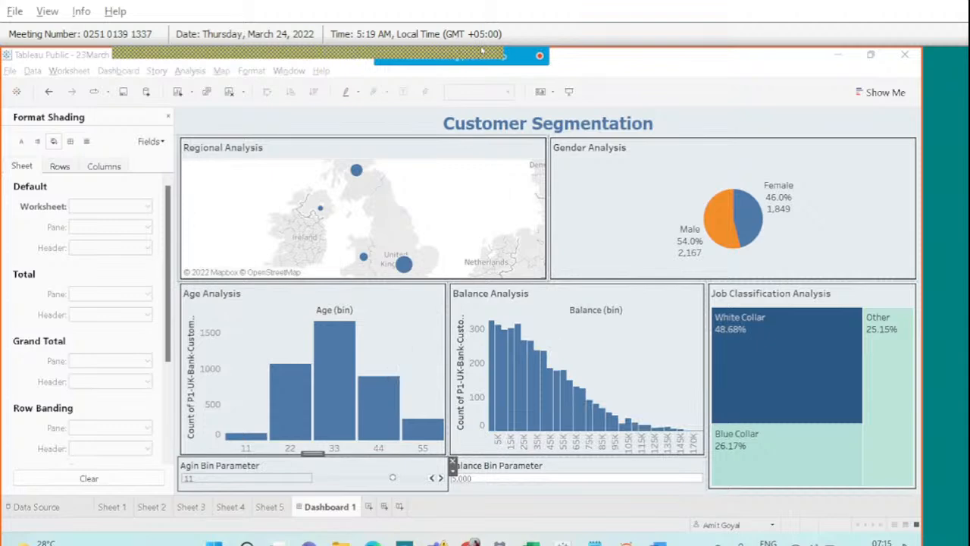
mouse_move(482, 50)
Reopen the chat and follow the participant's shared public.tableau.com dashboard link.
click(604, 66)
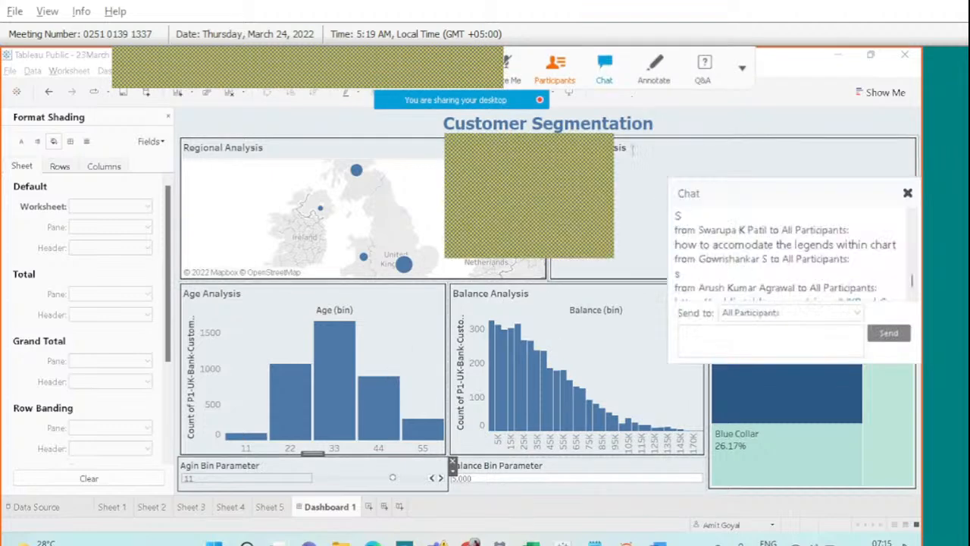
scroll(762, 284, down, 3)
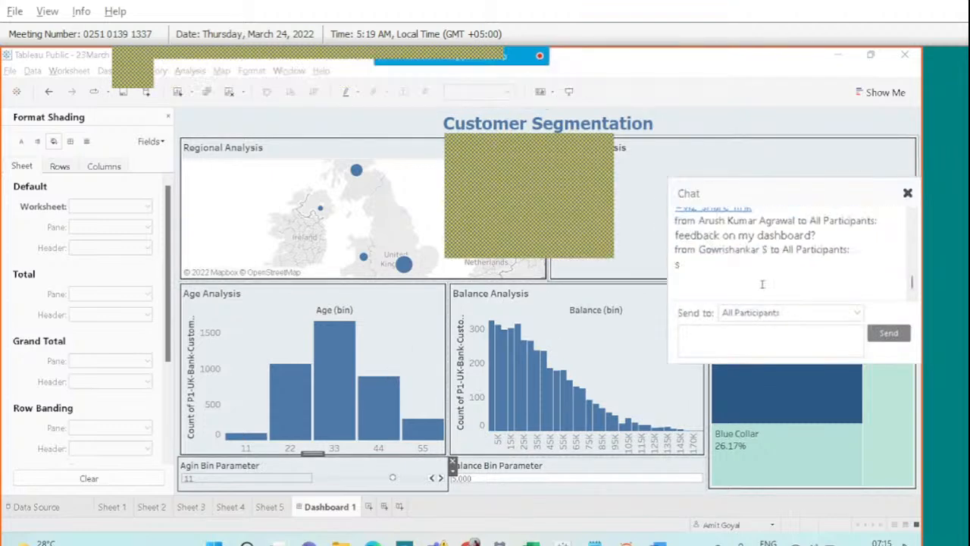
scroll(762, 284, up, 2)
scroll(732, 269, up, 3)
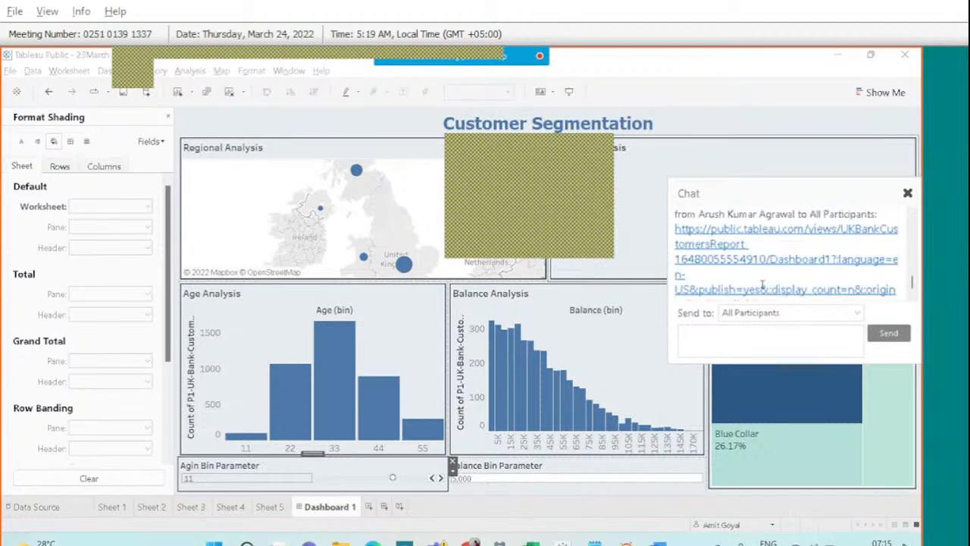
scroll(732, 270, down, 1)
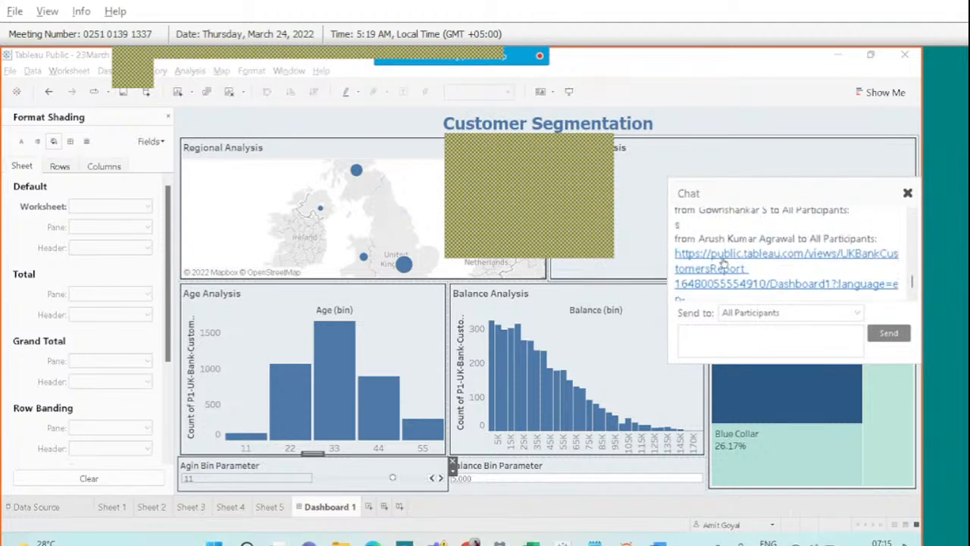
click(723, 264)
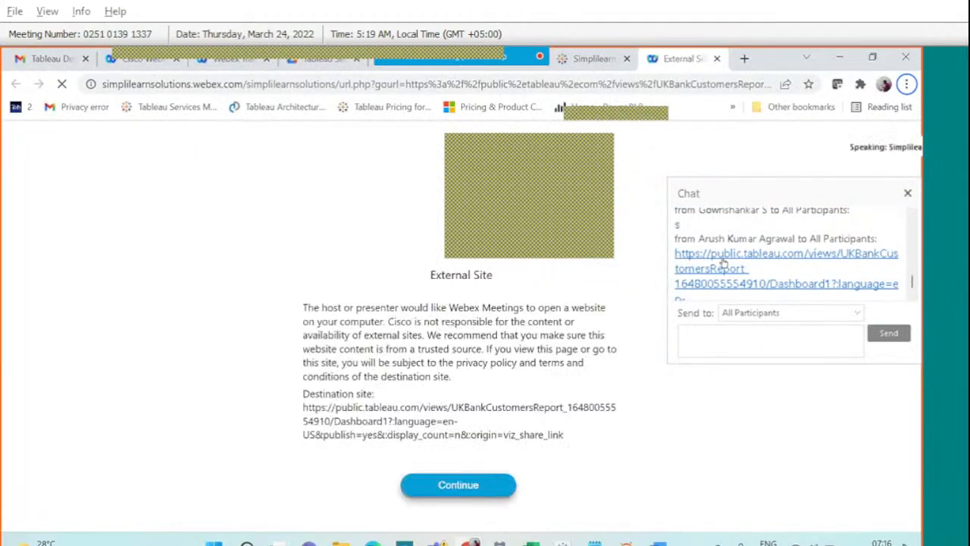
Continue to the UK Bank Customers Analysis viz, close the chat, and view it full screen.
click(470, 489)
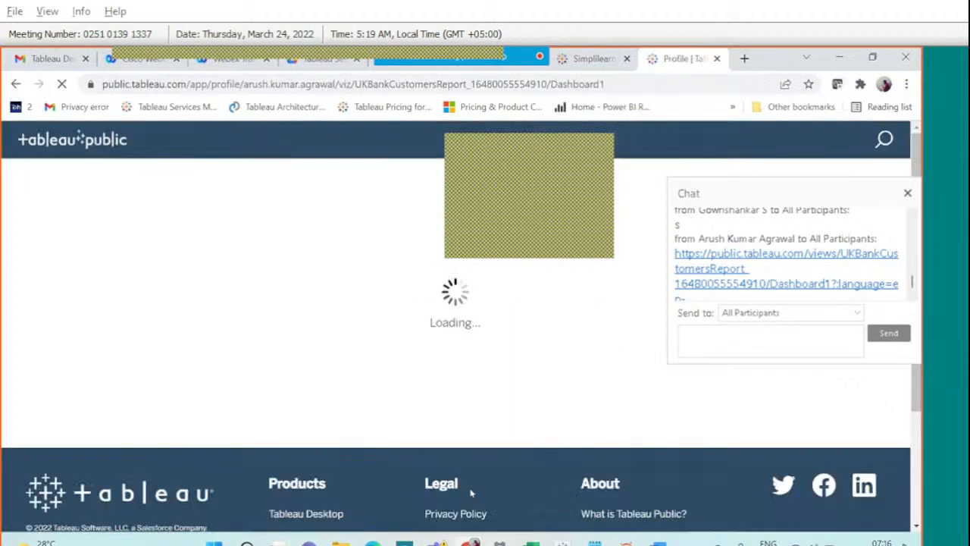
click(907, 194)
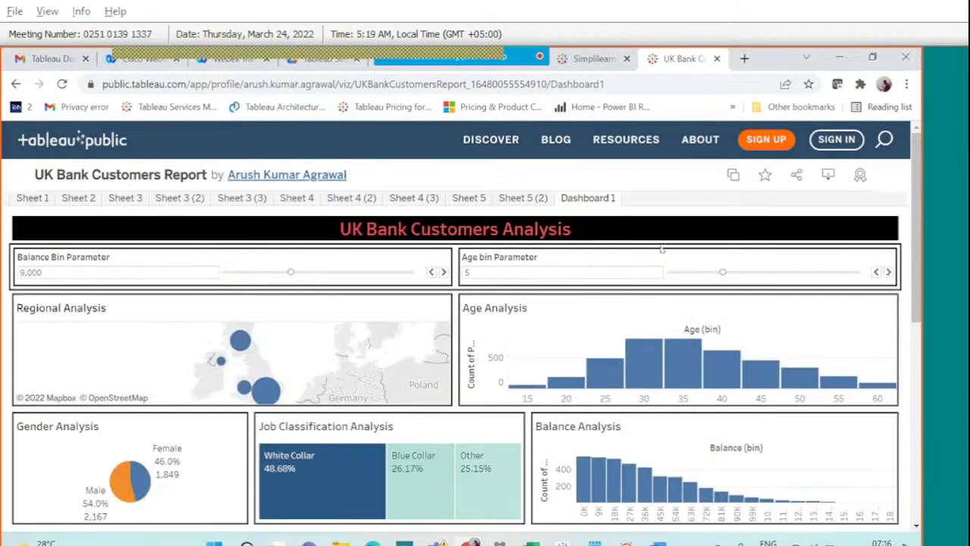
scroll(662, 248, down, 2)
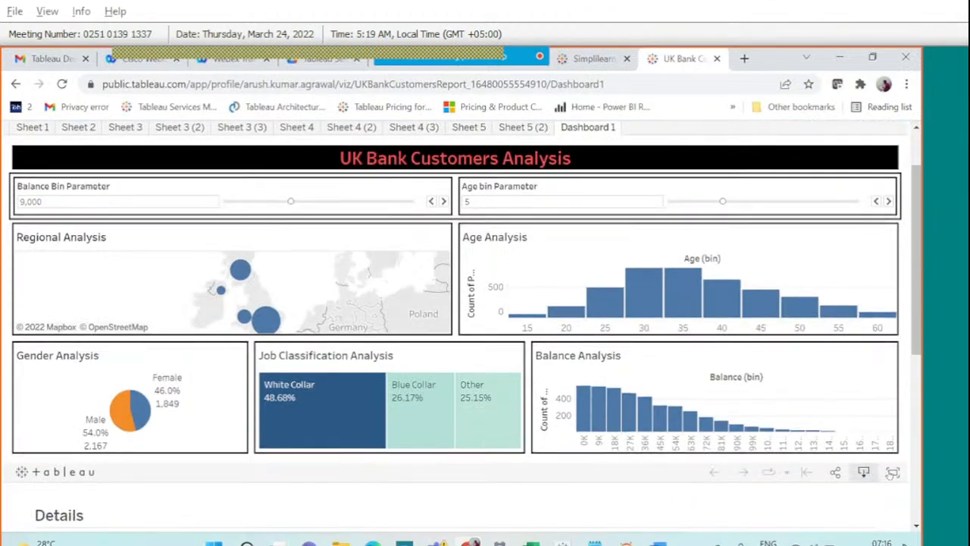
click(891, 472)
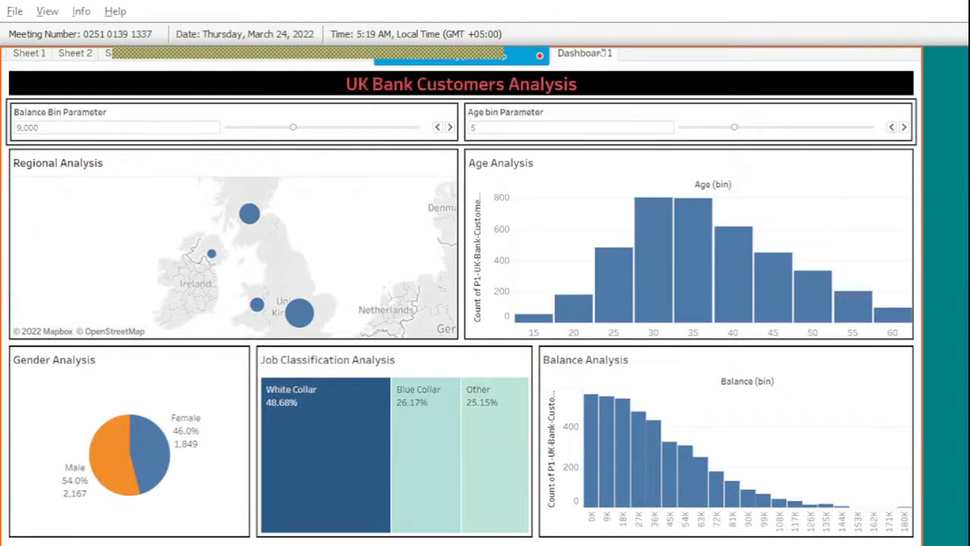
mouse_move(589, 103)
mouse_move(451, 50)
click(656, 70)
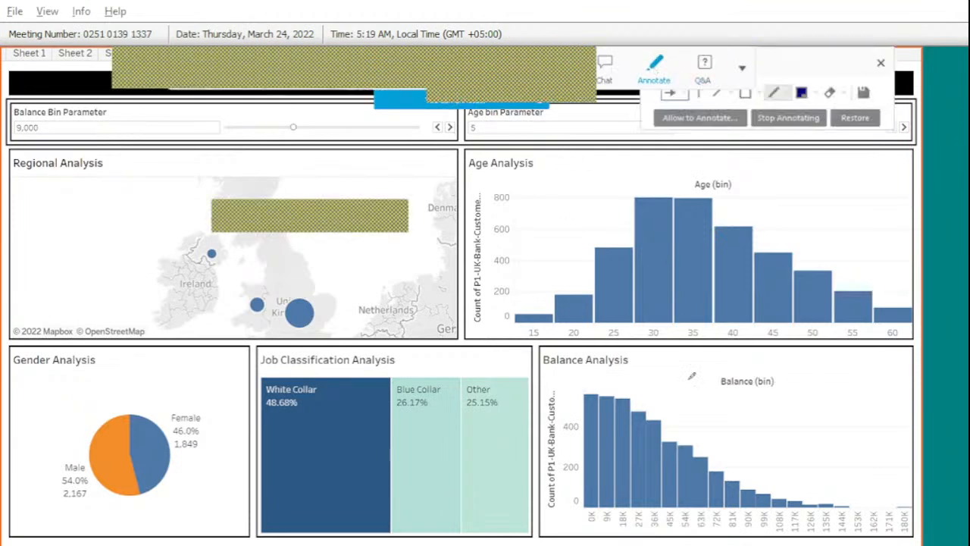
mouse_move(686, 381)
mouse_down()
mouse_move(628, 374)
mouse_move(385, 296)
mouse_up()
mouse_move(350, 119)
mouse_down()
mouse_move(328, 200)
mouse_move(342, 174)
mouse_up()
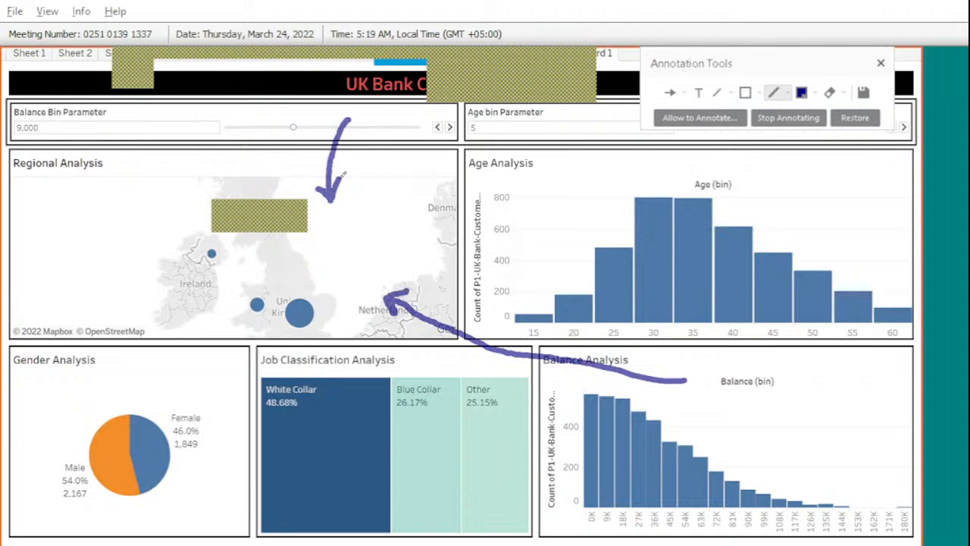
drag(196, 116, 208, 109)
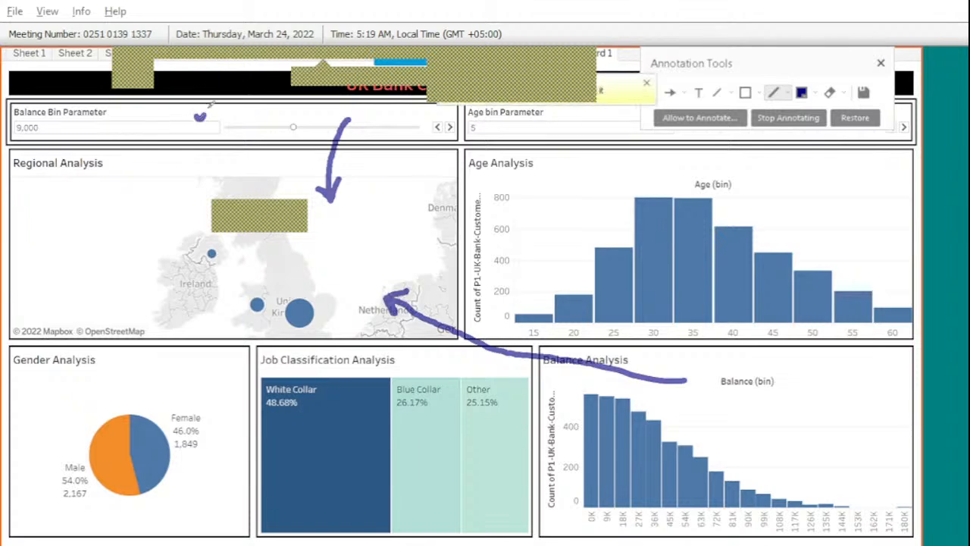
mouse_move(769, 397)
mouse_down()
mouse_move(781, 406)
mouse_move(798, 352)
mouse_up()
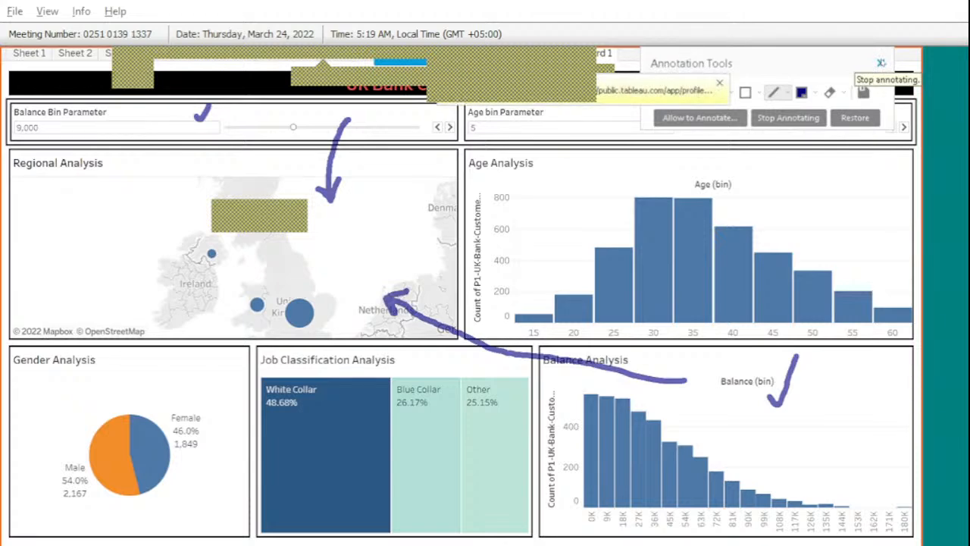
click(881, 64)
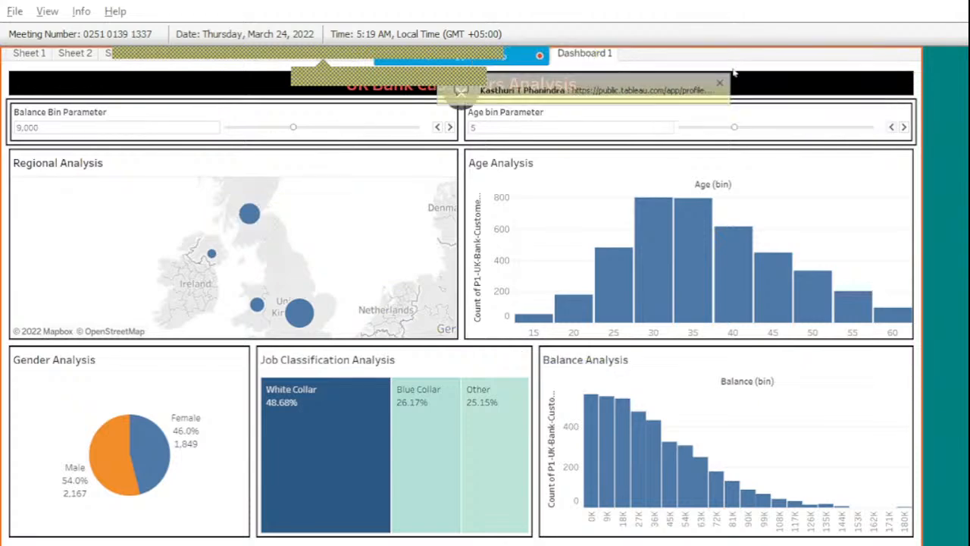
Follow a participant's dashboard link from chat, continue past the notice, and reload the blank viz page.
click(669, 98)
scroll(833, 257, down, 5)
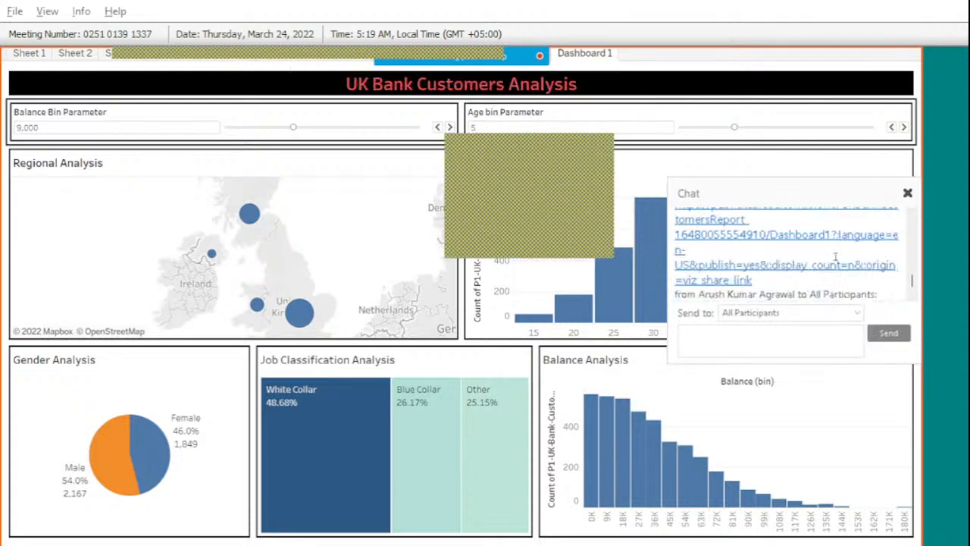
click(781, 255)
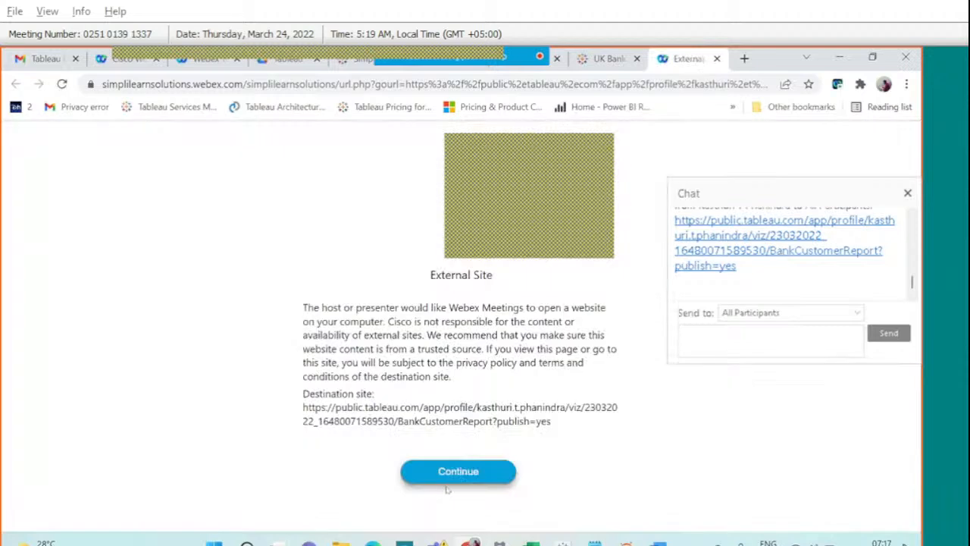
click(447, 480)
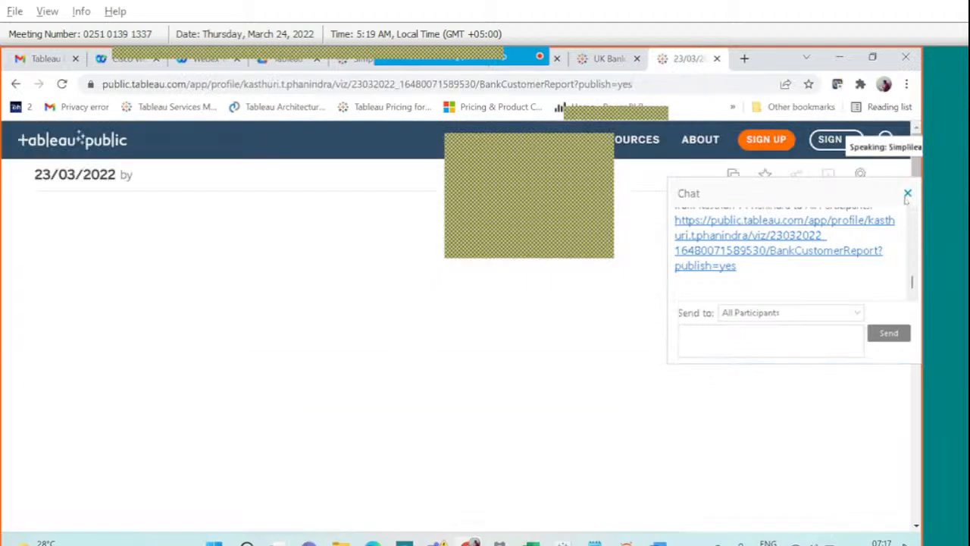
click(907, 194)
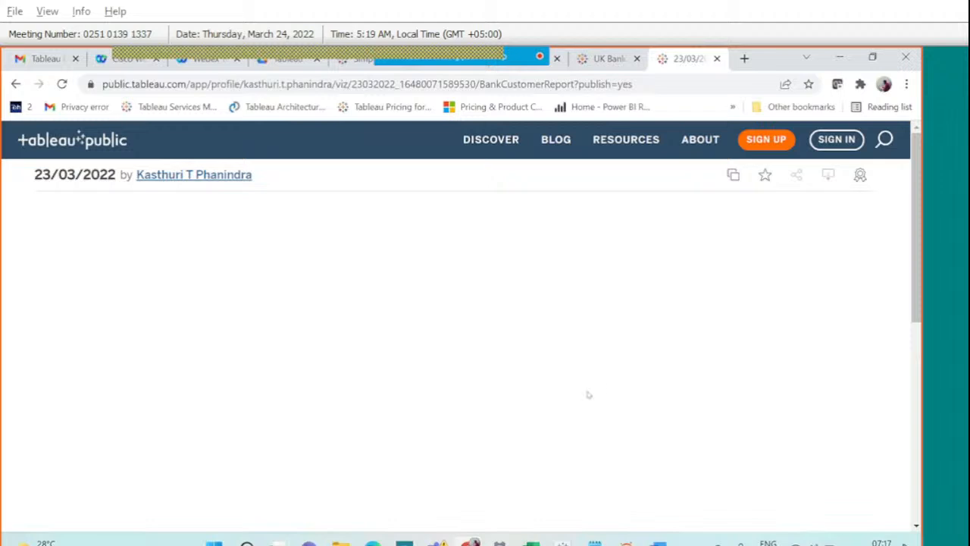
scroll(588, 394, down, 5)
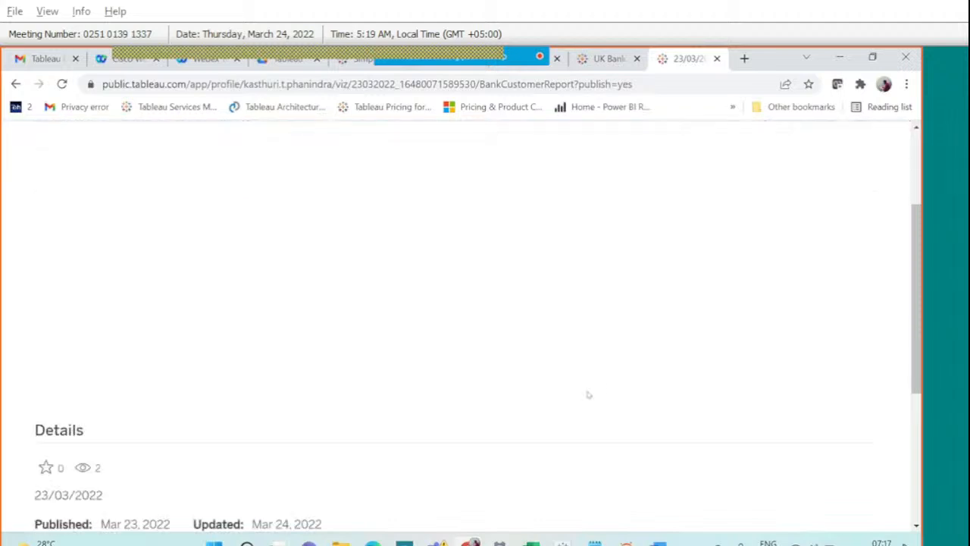
scroll(588, 394, up, 5)
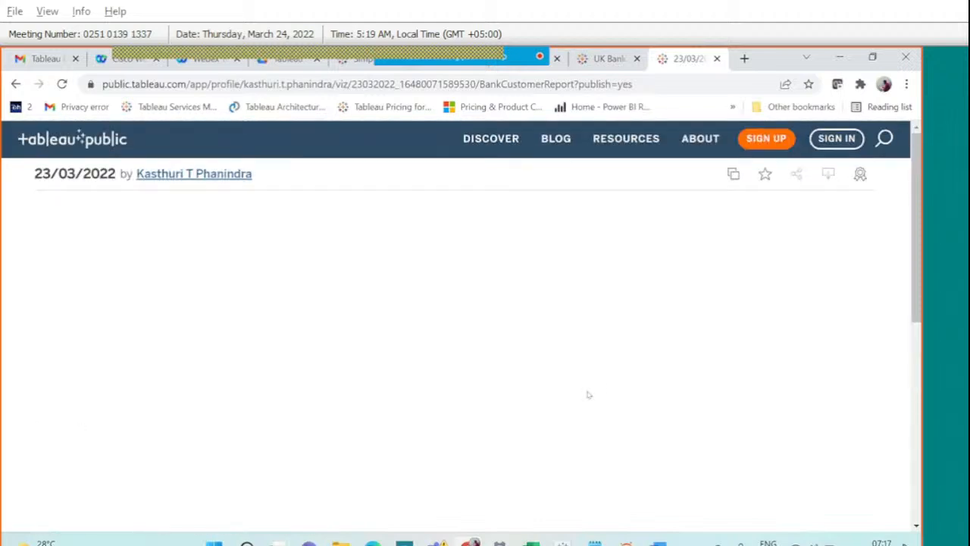
scroll(588, 394, down, 1)
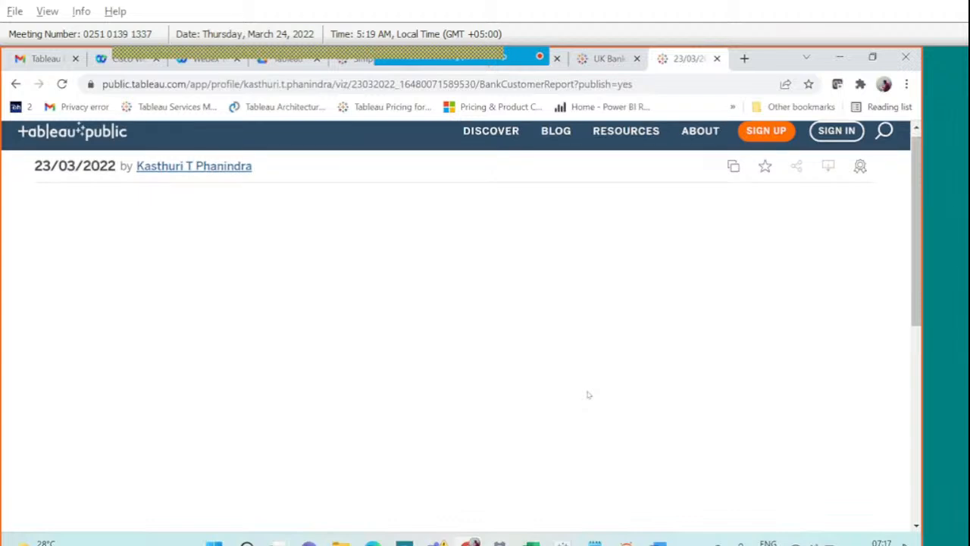
click(63, 85)
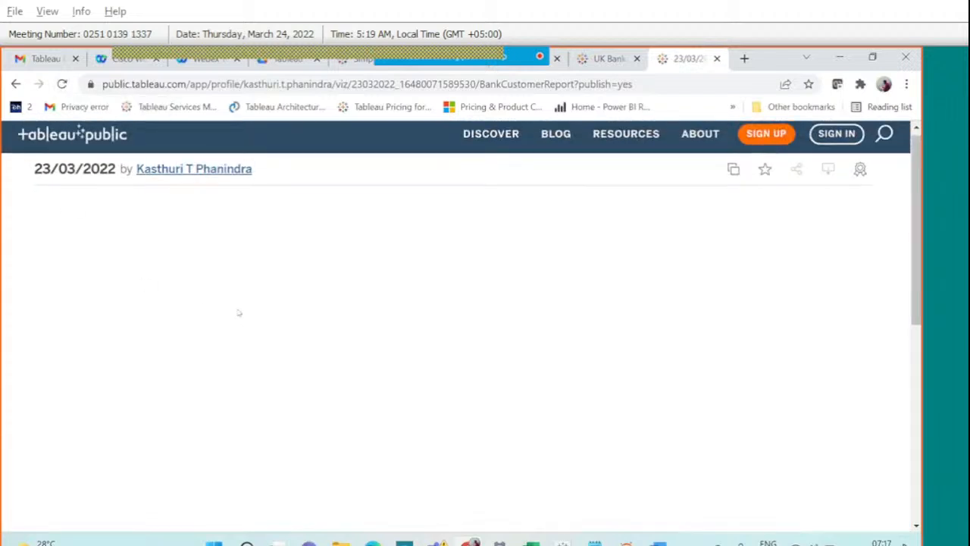
Reopen the chat and follow the next participant's shared dashboard link.
scroll(237, 312, down, 5)
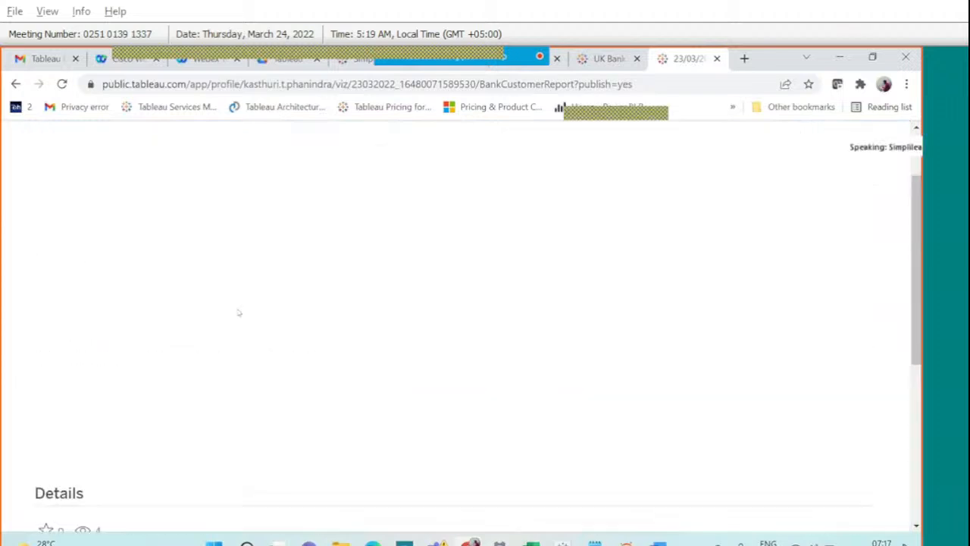
scroll(238, 312, up, 5)
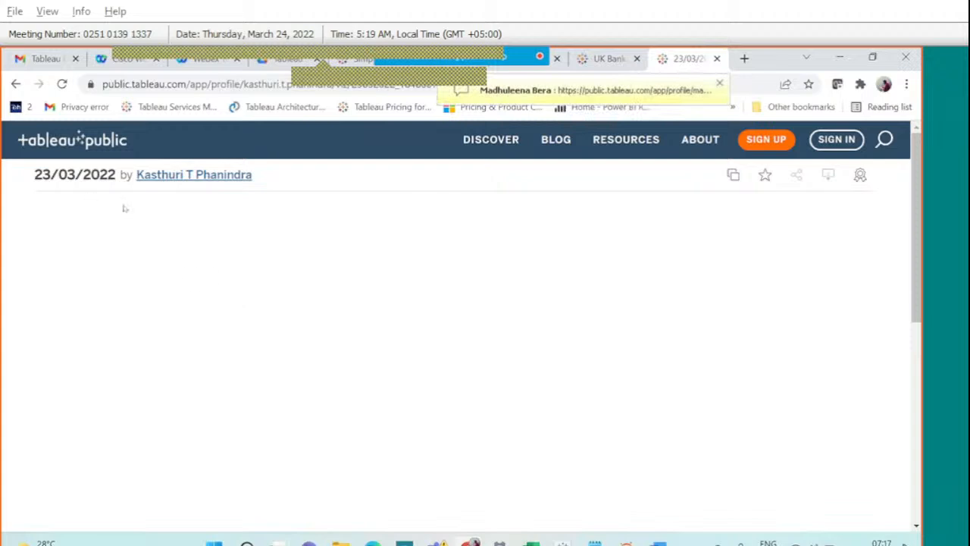
click(496, 89)
click(735, 264)
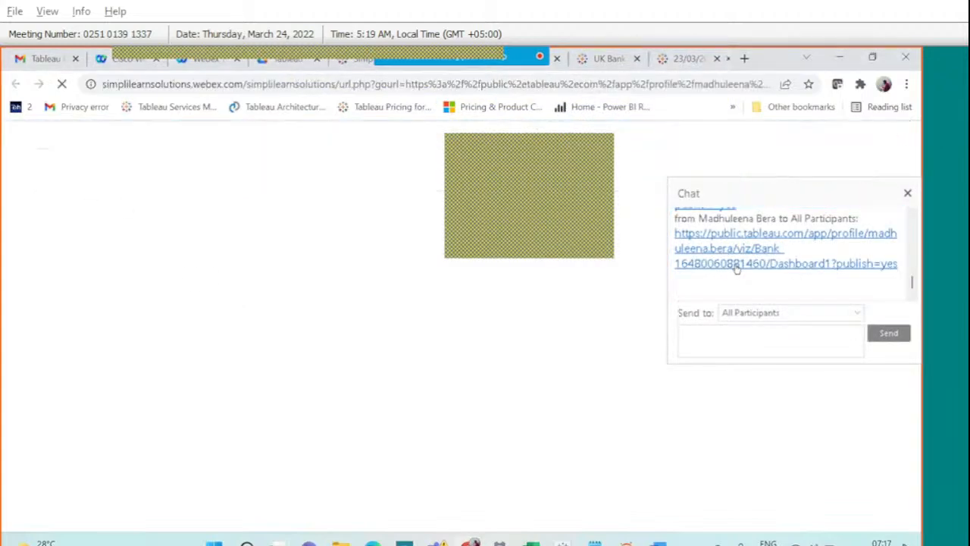
View the participant's Bank Report dashboard full screen, then exit and return to the 23March workbook.
click(469, 482)
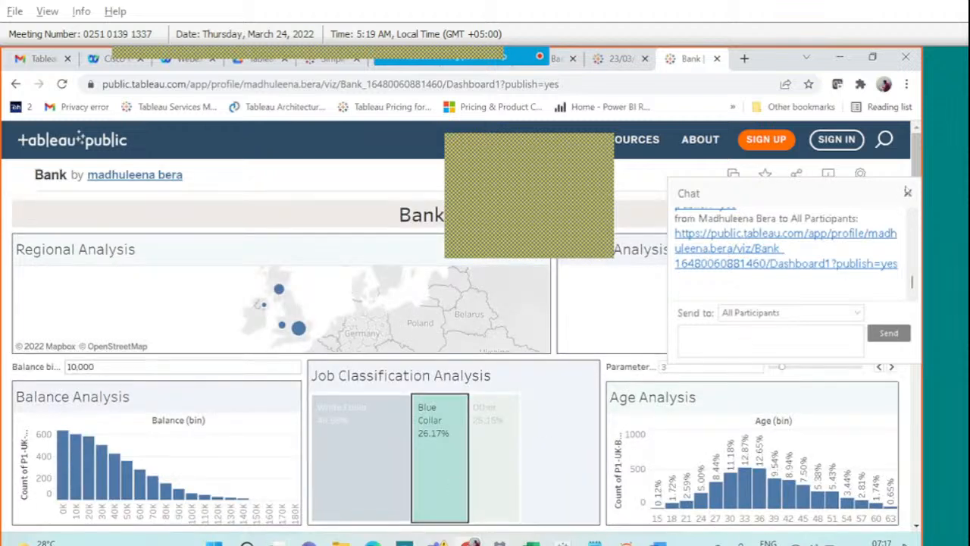
click(907, 193)
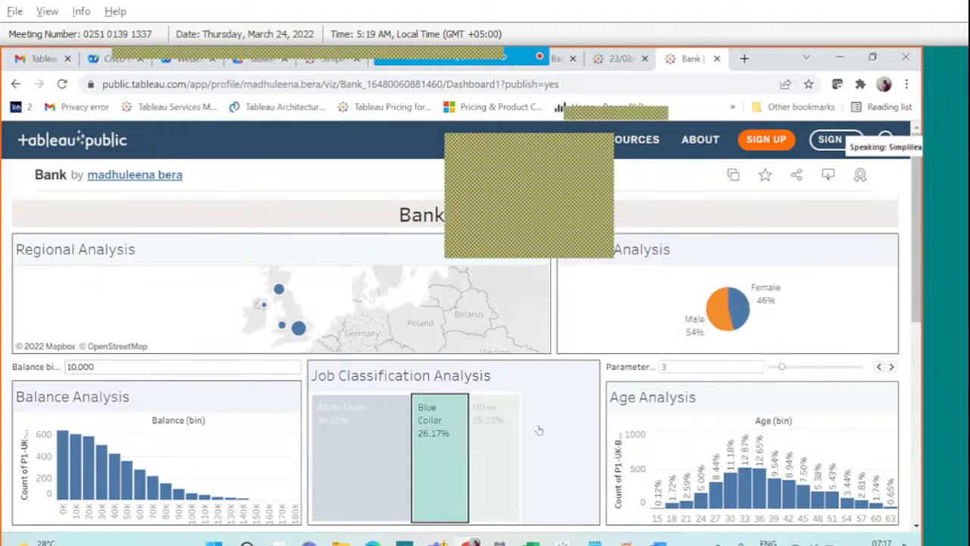
mouse_move(510, 469)
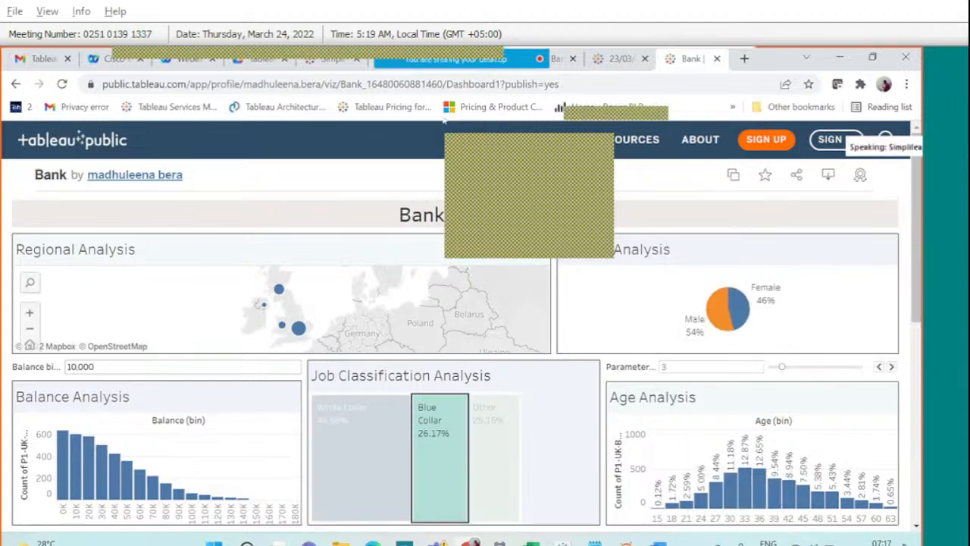
mouse_move(417, 452)
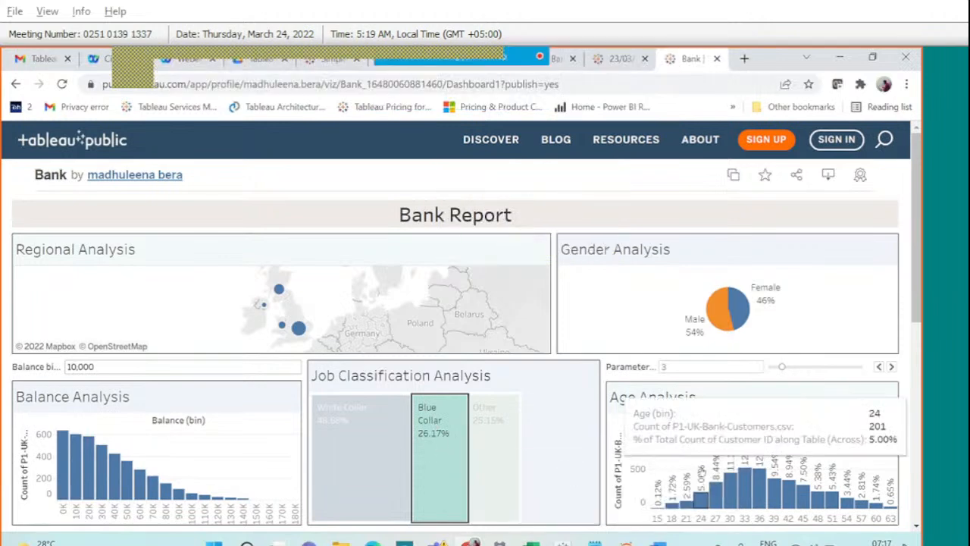
scroll(623, 441, down, 1)
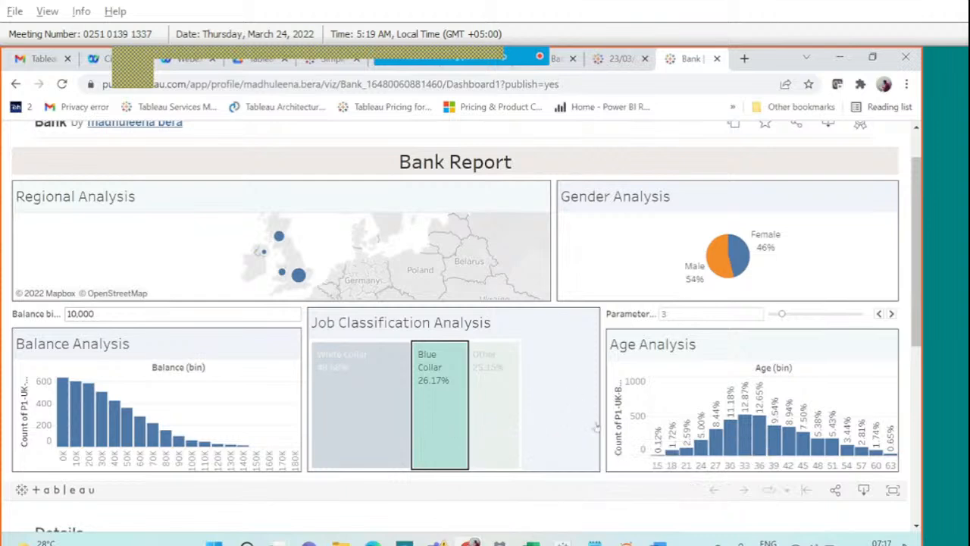
click(892, 489)
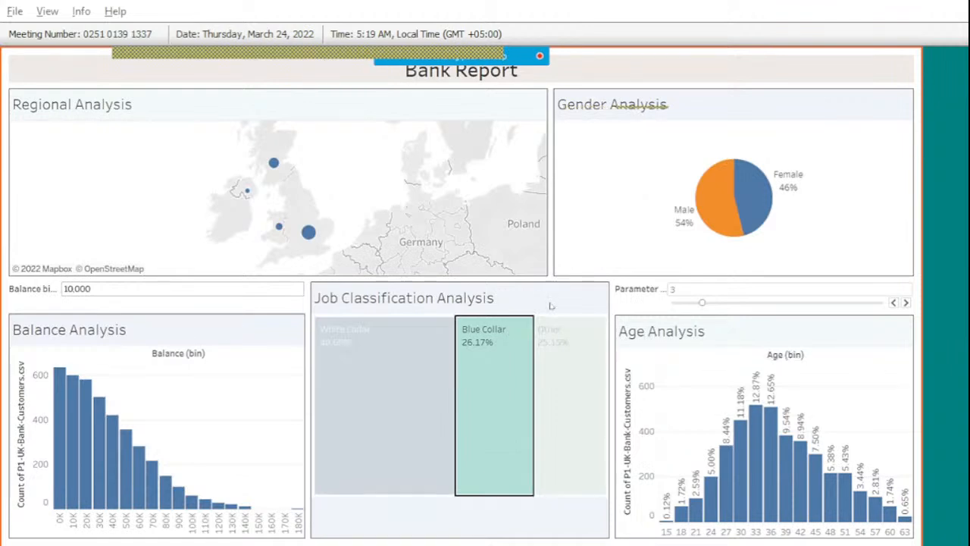
key(Escape)
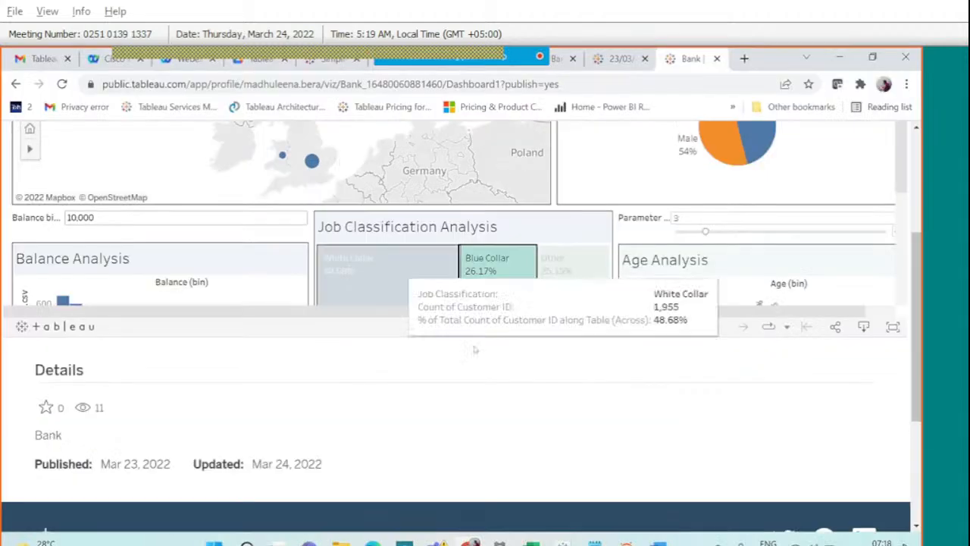
key(alt+Tab)
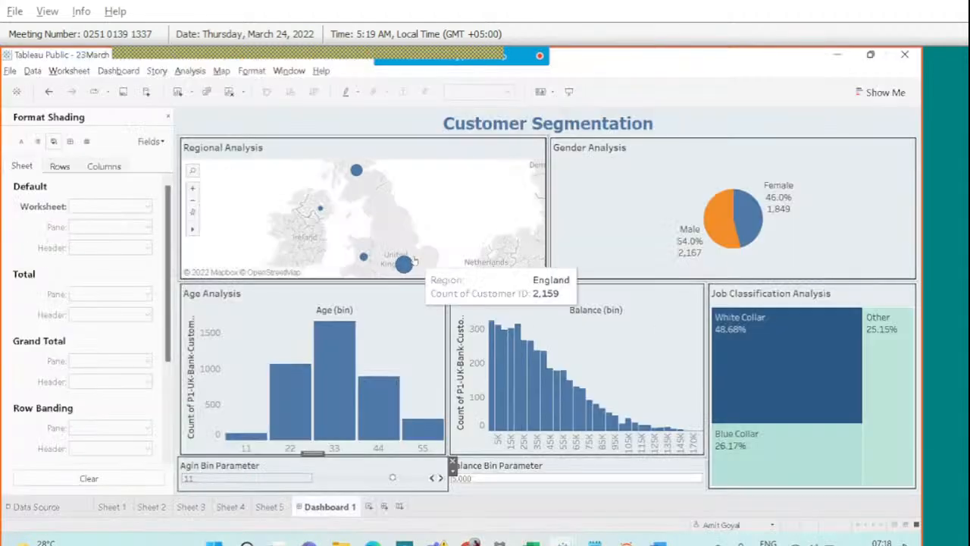
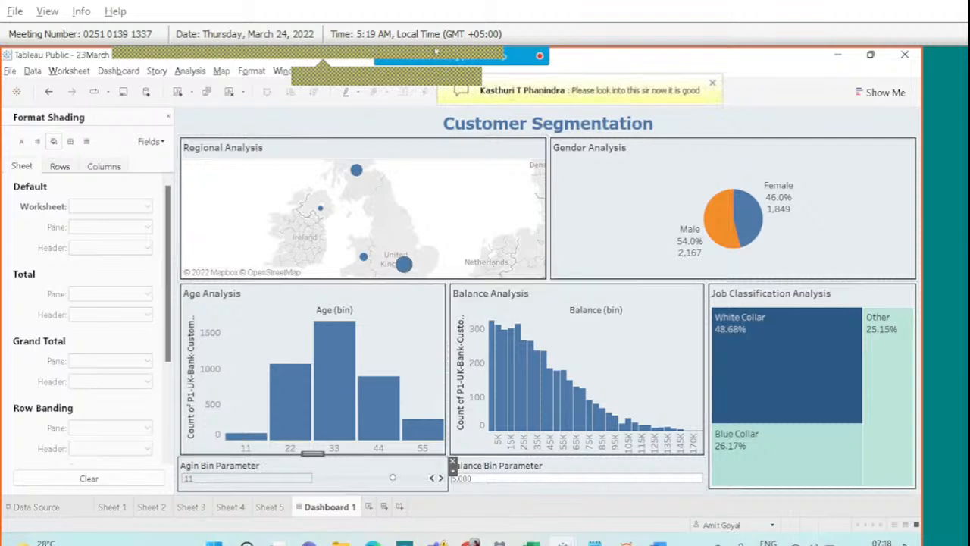
Follow the next participant's shared dashboard link from the chat through to Tableau Public.
mouse_move(435, 52)
click(604, 67)
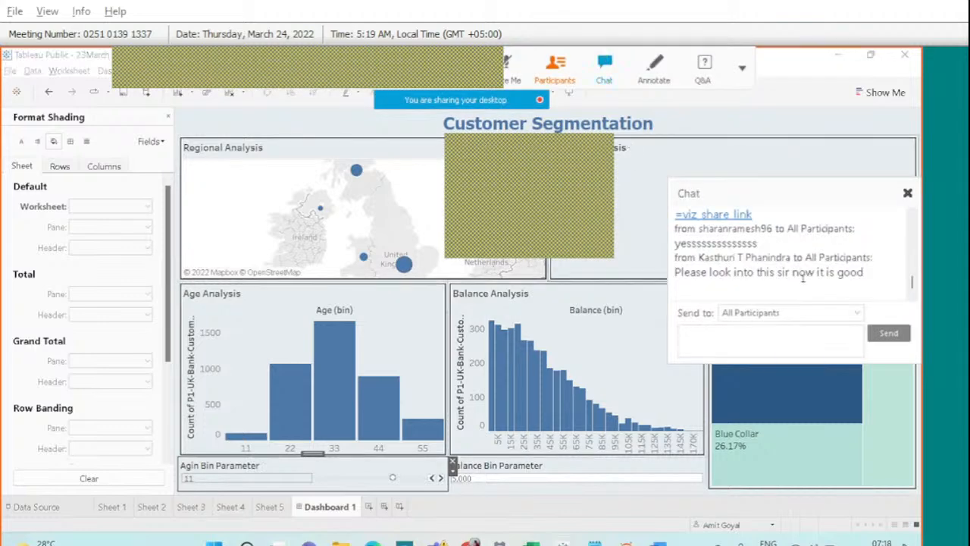
scroll(833, 263, up, 2)
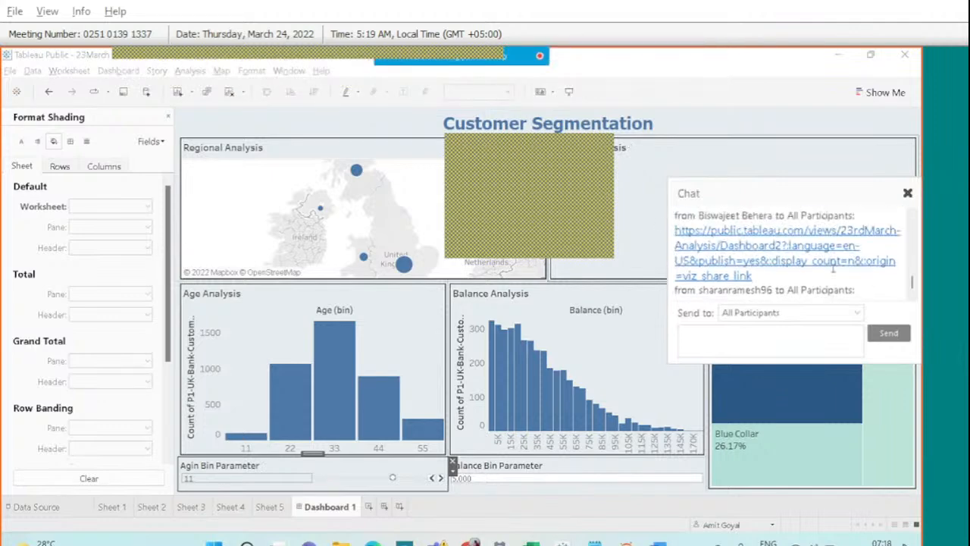
scroll(833, 267, up, 5)
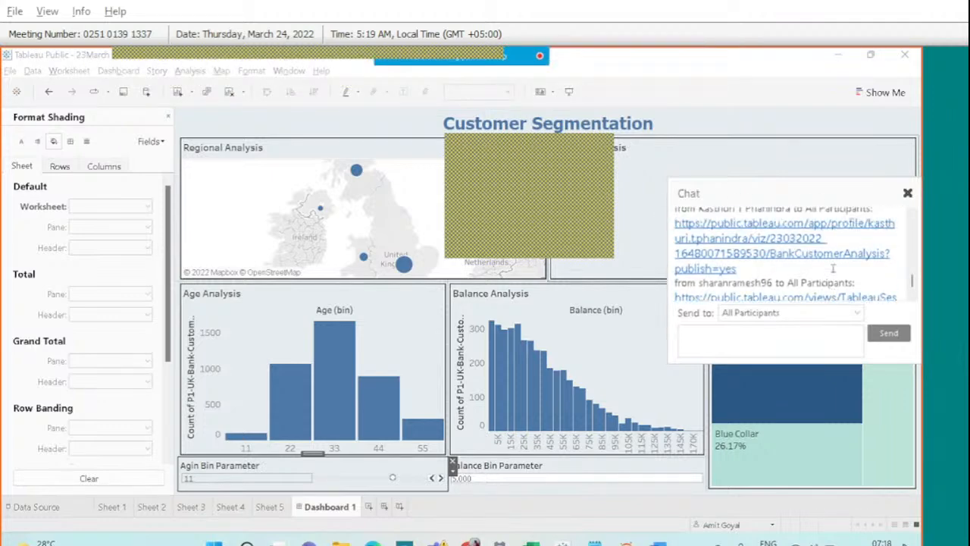
scroll(832, 268, up, 2)
right_click(803, 263)
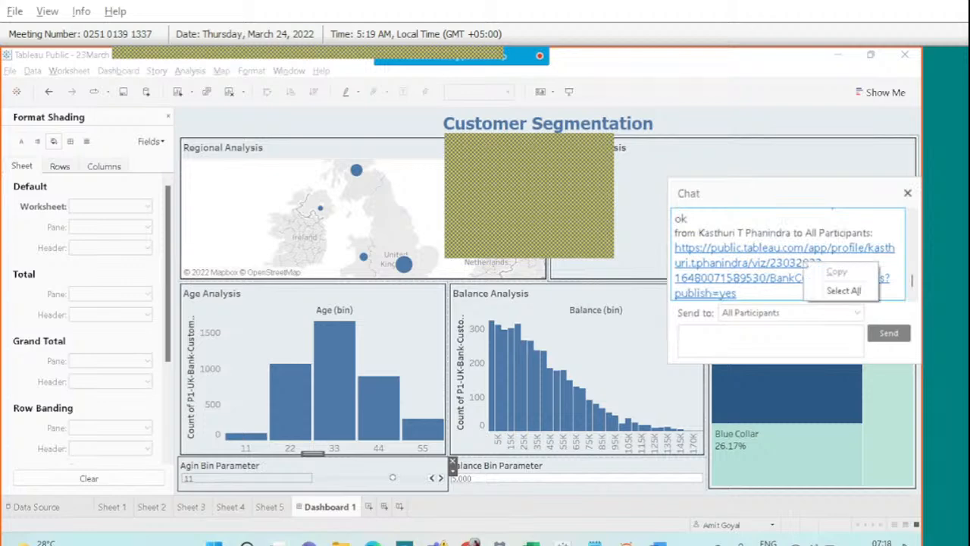
click(754, 264)
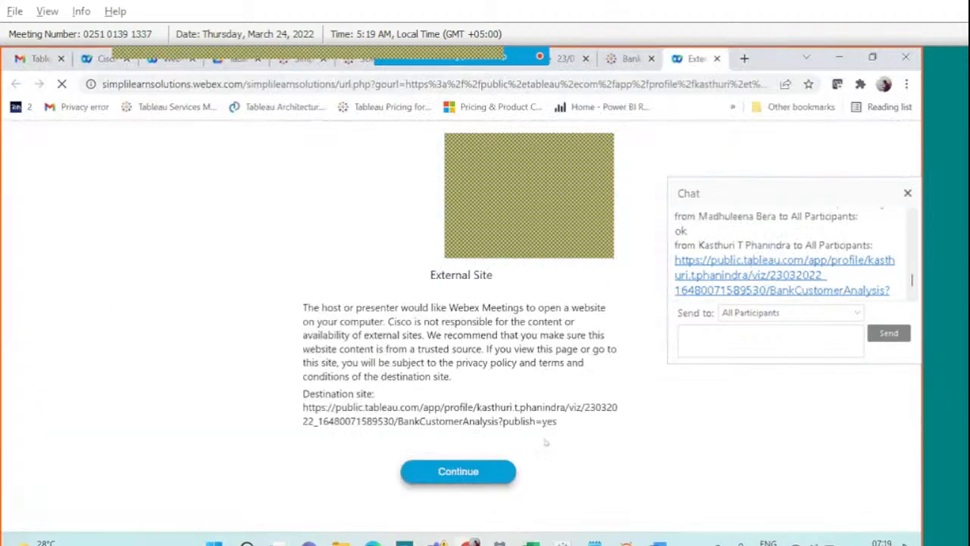
click(482, 472)
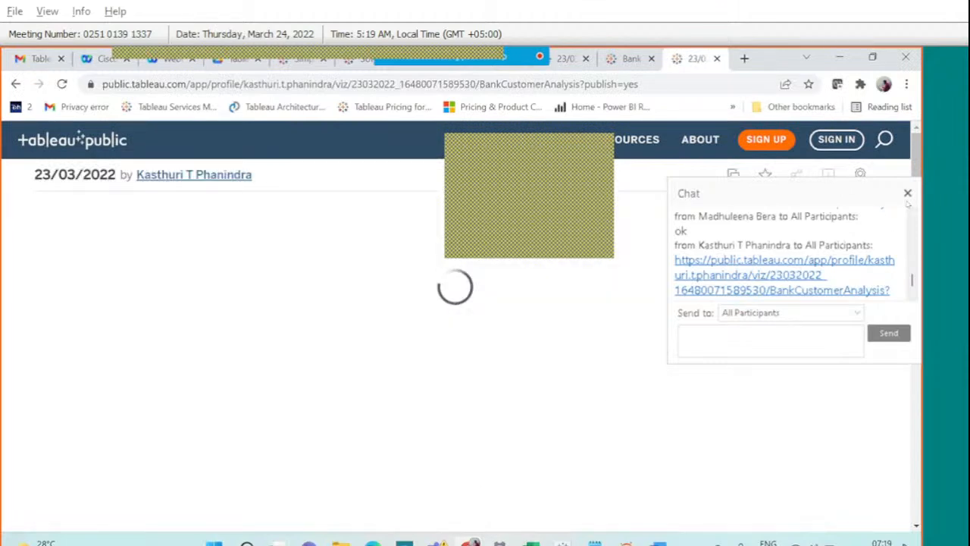
View the participant's dashboard full screen, marking its map with a check mark and arrow.
scroll(564, 375, down, 1)
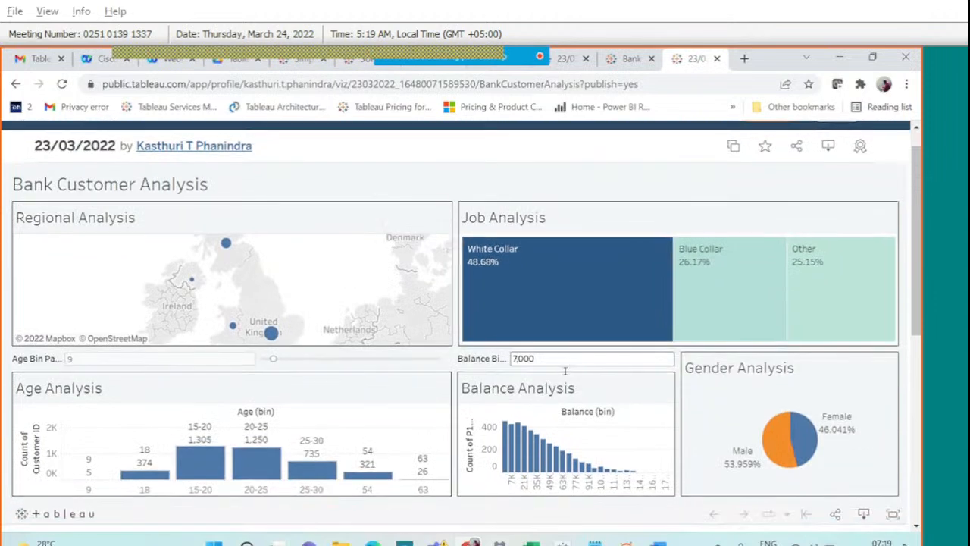
scroll(723, 409, down, 1)
scroll(724, 409, down, 2)
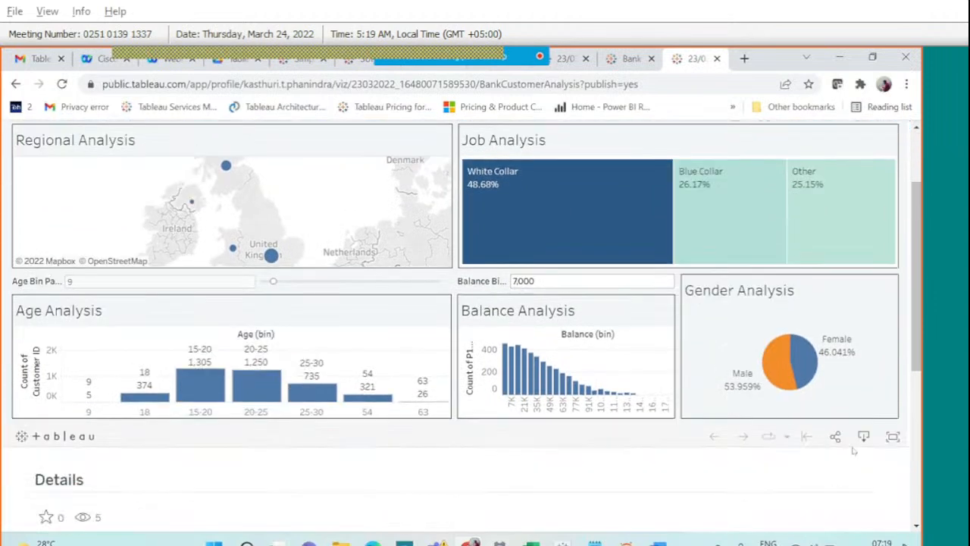
click(892, 437)
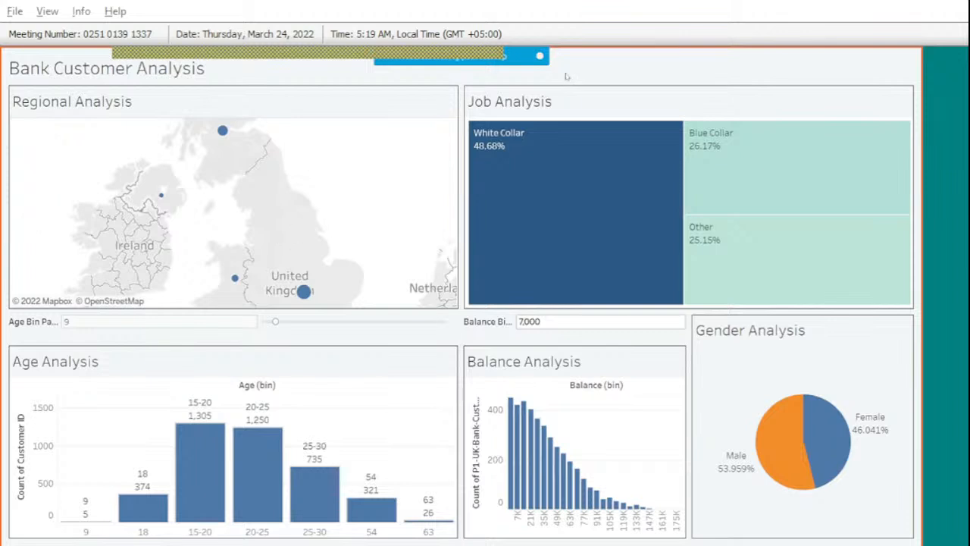
click(644, 77)
mouse_move(206, 248)
mouse_down()
mouse_move(213, 258)
mouse_move(247, 230)
mouse_up()
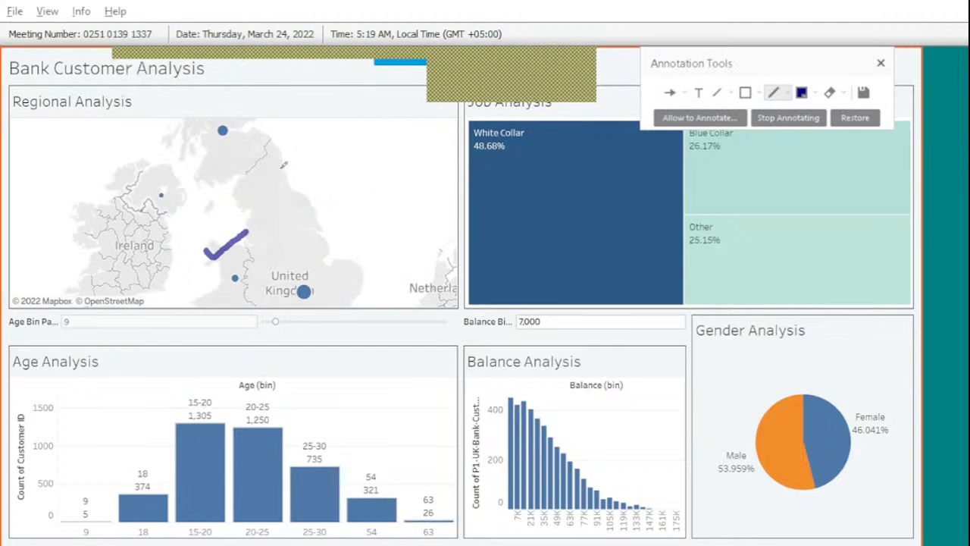
mouse_move(327, 134)
mouse_down()
mouse_move(298, 169)
mouse_move(337, 145)
mouse_up()
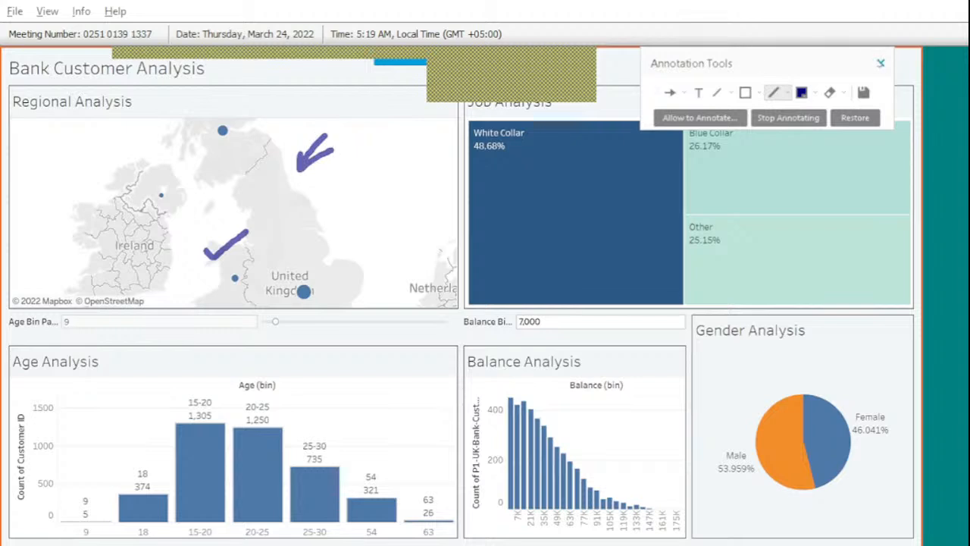
click(881, 63)
Exit full screen and return to the Customer Segmentation workbook.
key(Escape)
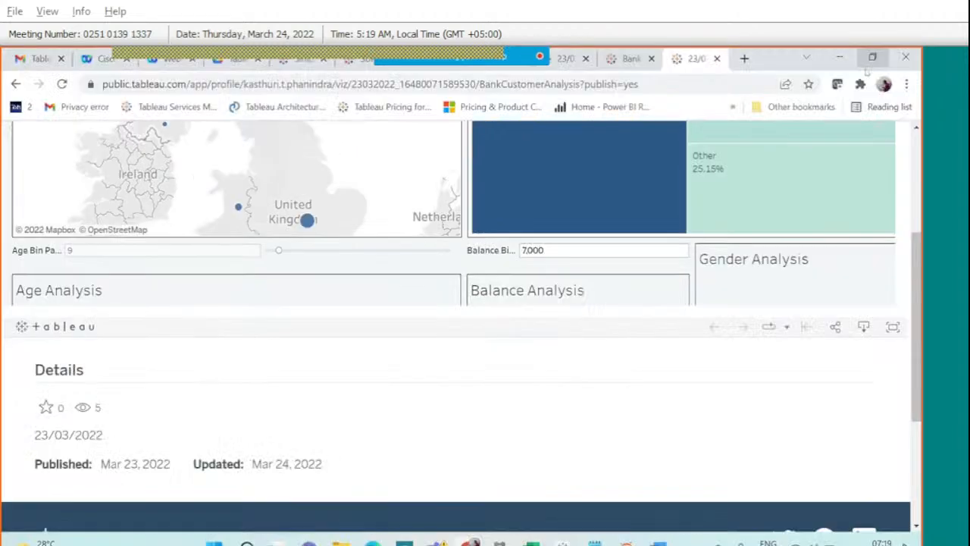
scroll(680, 363, up, 4)
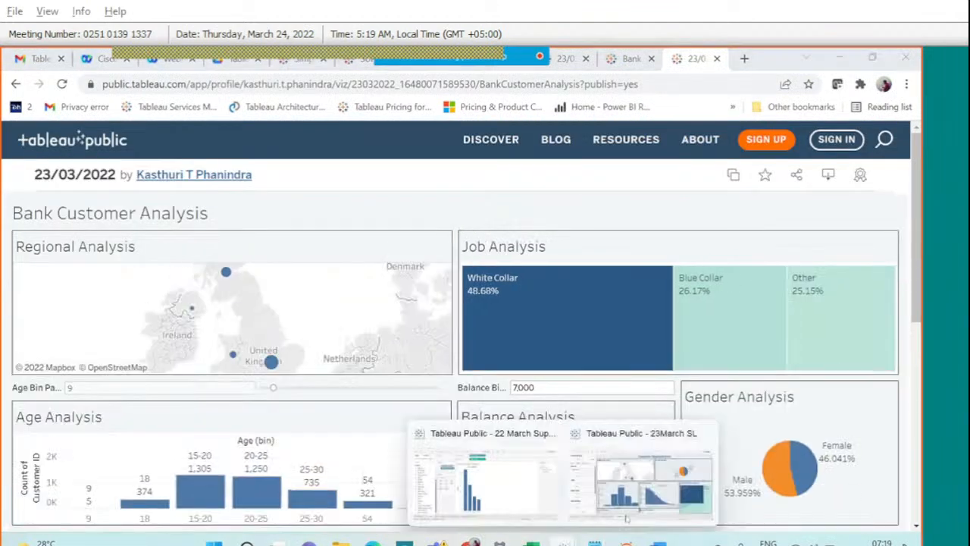
click(639, 506)
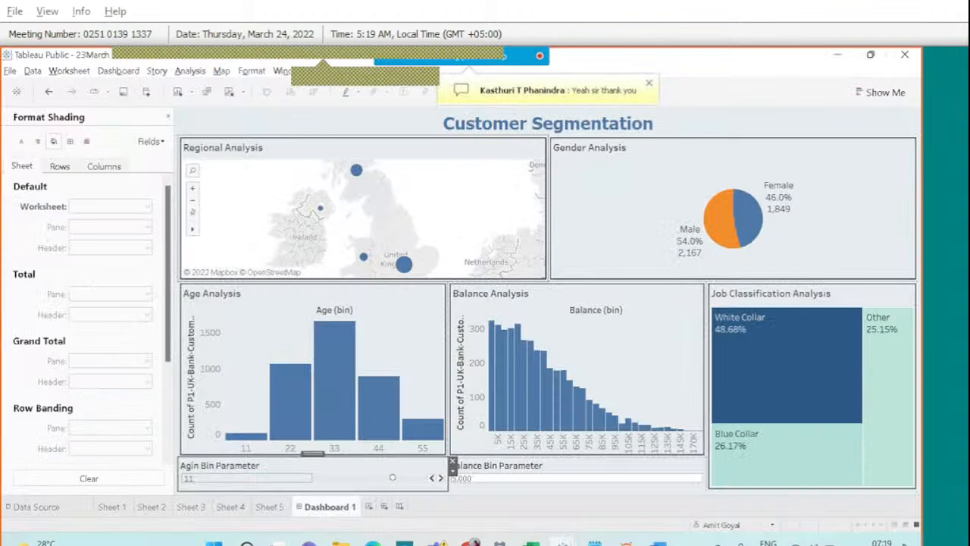
Switch the Regional Analysis map's background map to Dark, then return to Dashboard 1's layout.
click(534, 163)
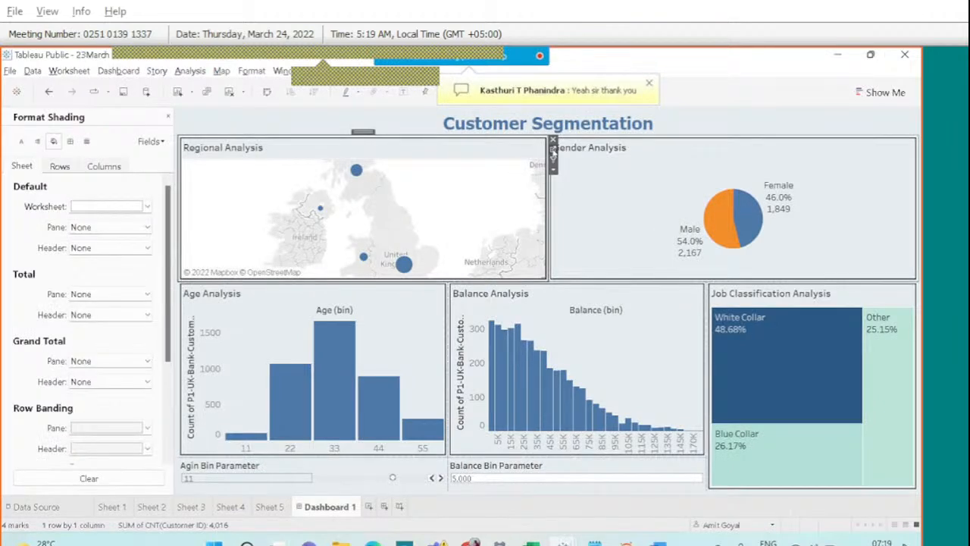
click(554, 151)
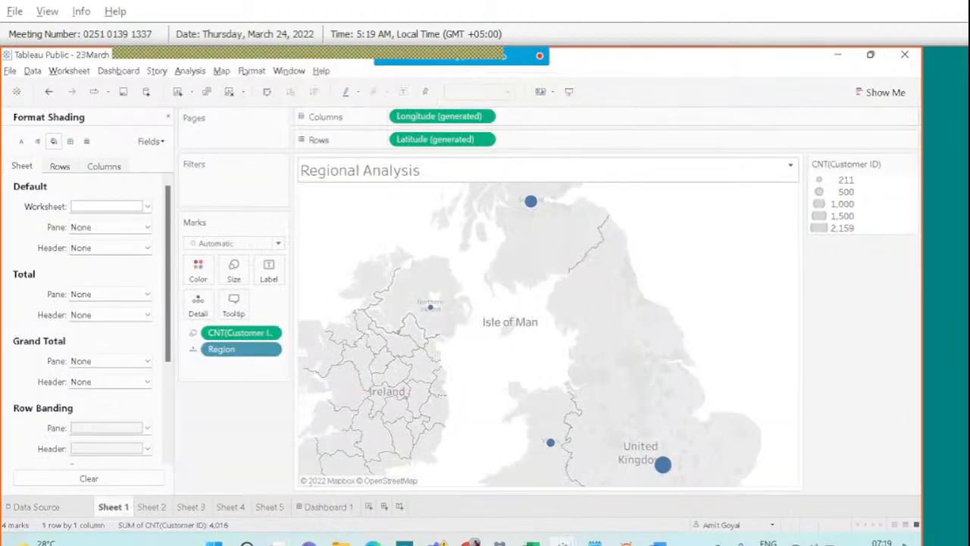
click(221, 70)
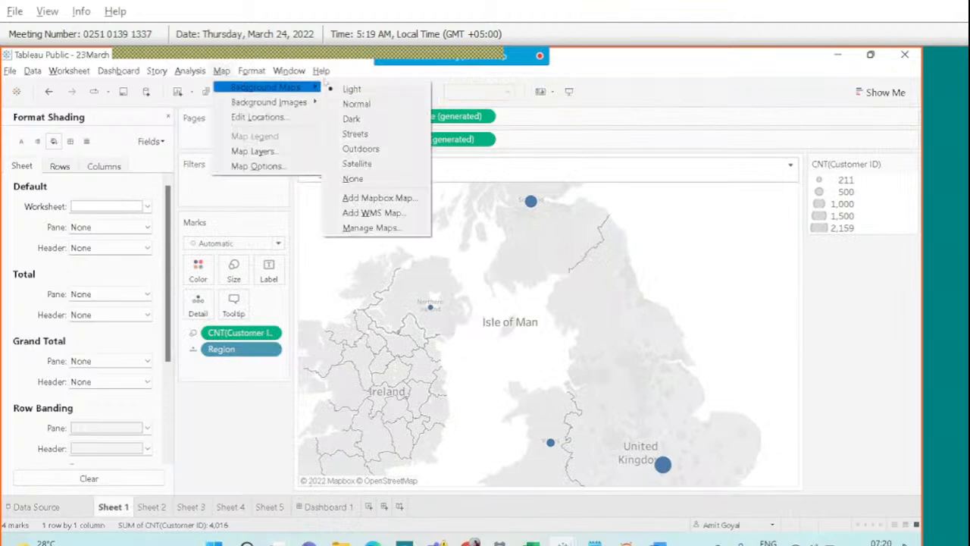
mouse_move(251, 78)
mouse_move(222, 73)
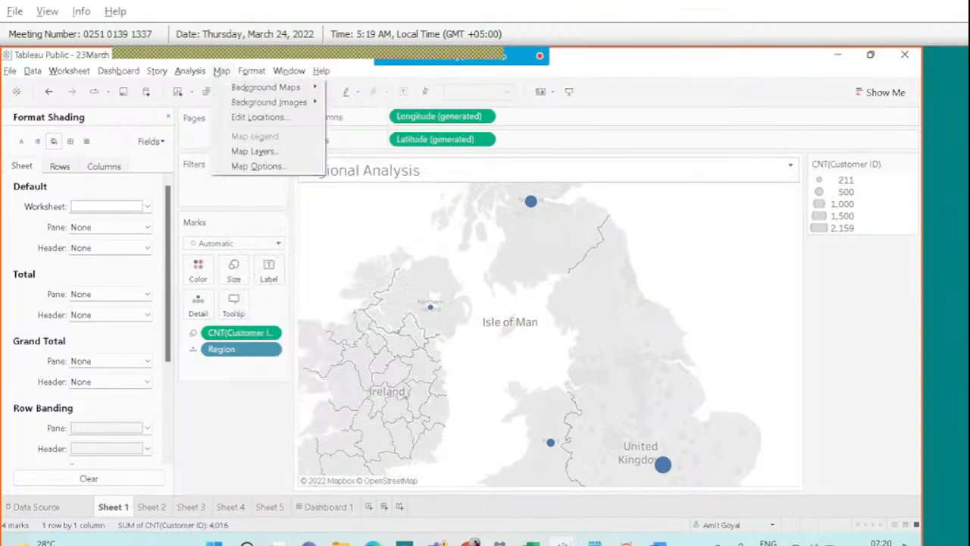
click(345, 117)
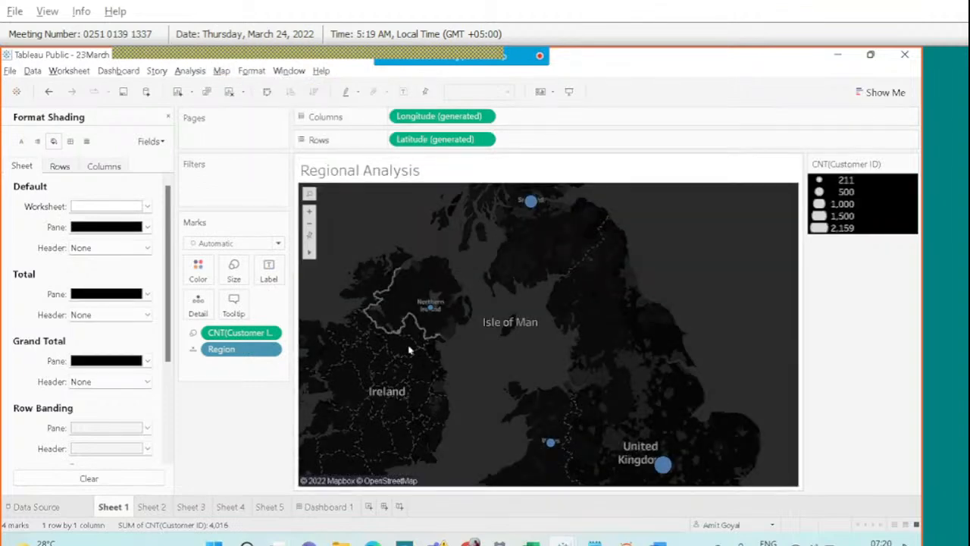
click(325, 506)
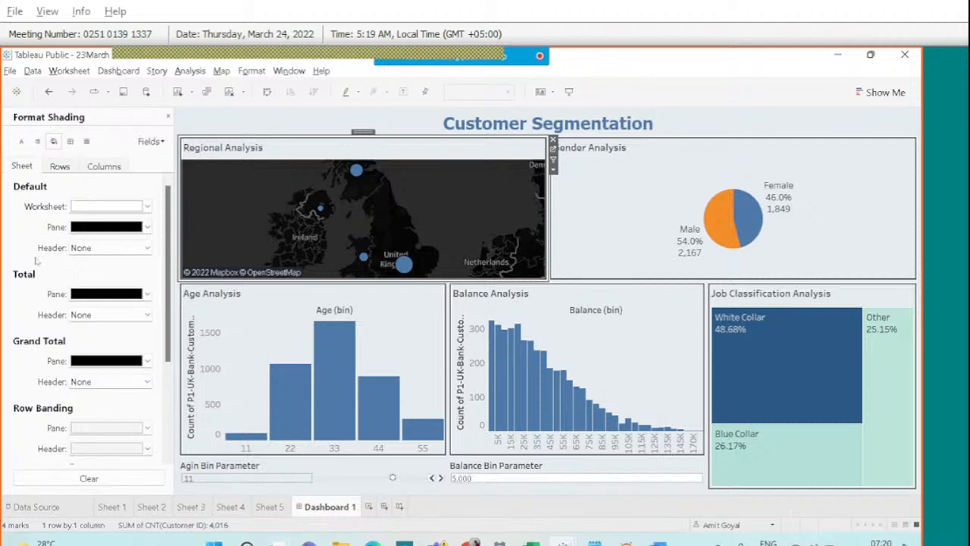
click(169, 116)
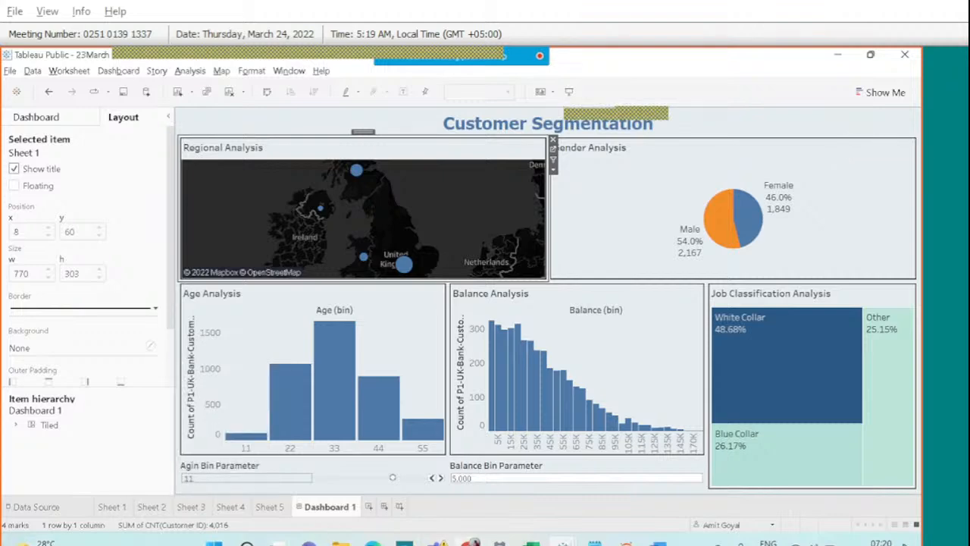
Search Google Images for 'bank logo' in an Incognito window.
click(469, 542)
key(ctrl+shift+n)
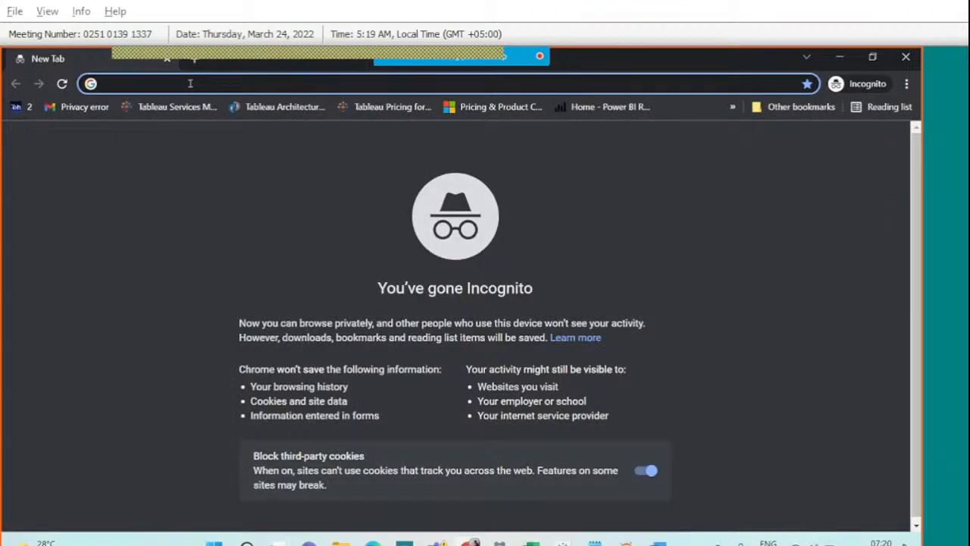
text(bank logo)
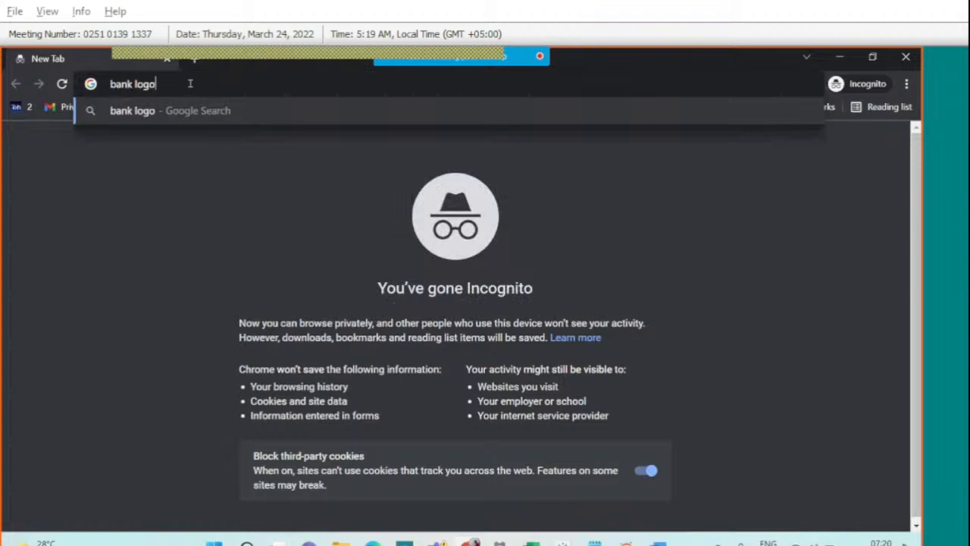
key(Return)
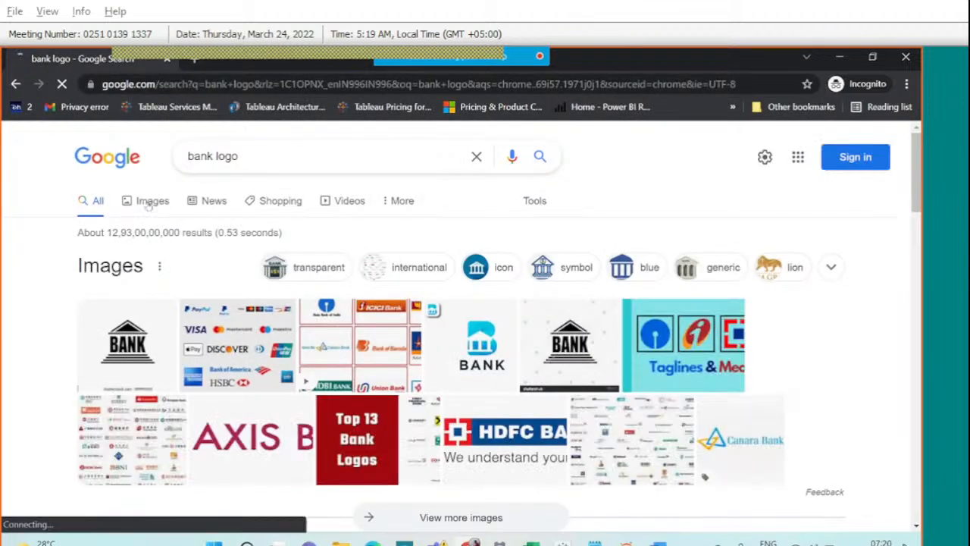
click(150, 202)
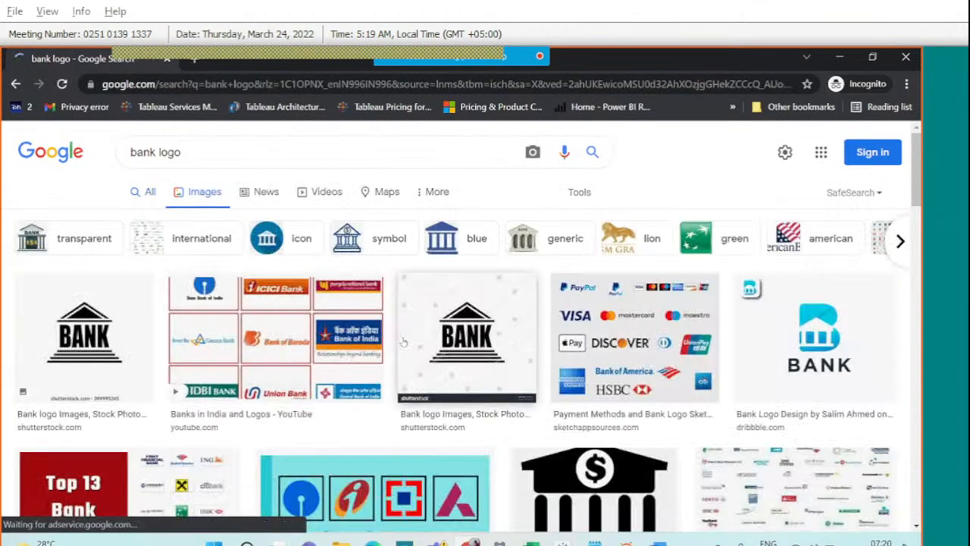
scroll(409, 349, down, 4)
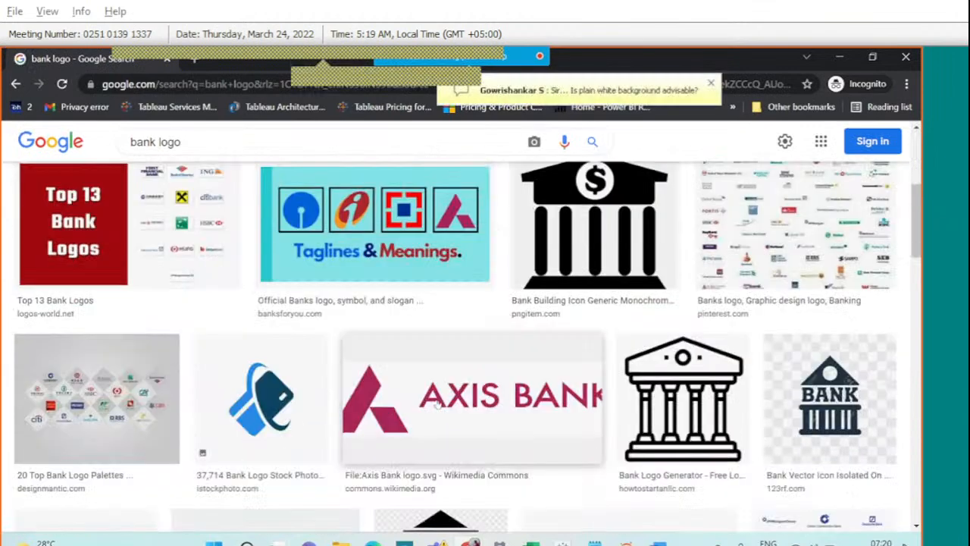
scroll(437, 405, down, 1)
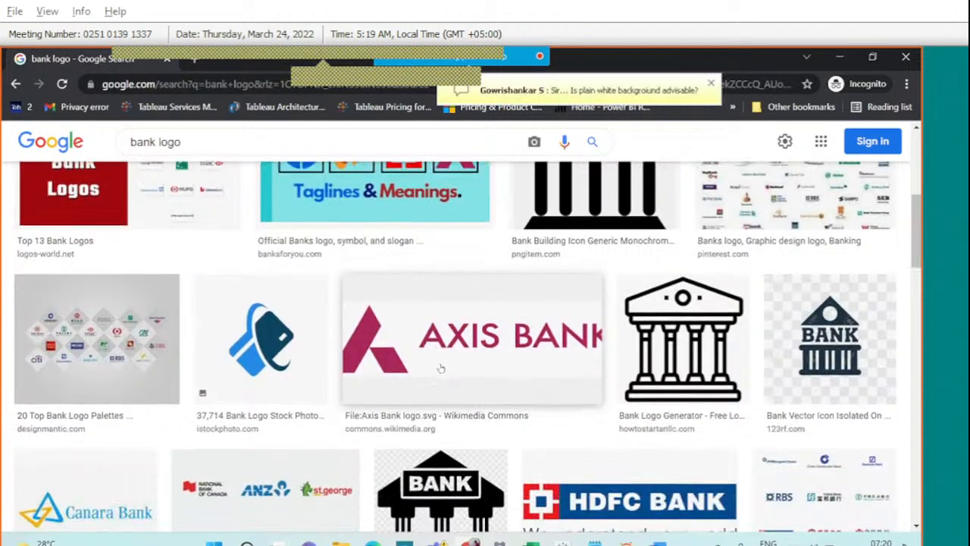
Save the Axis Bank logo to the Desktop as download.png.
right_click(444, 362)
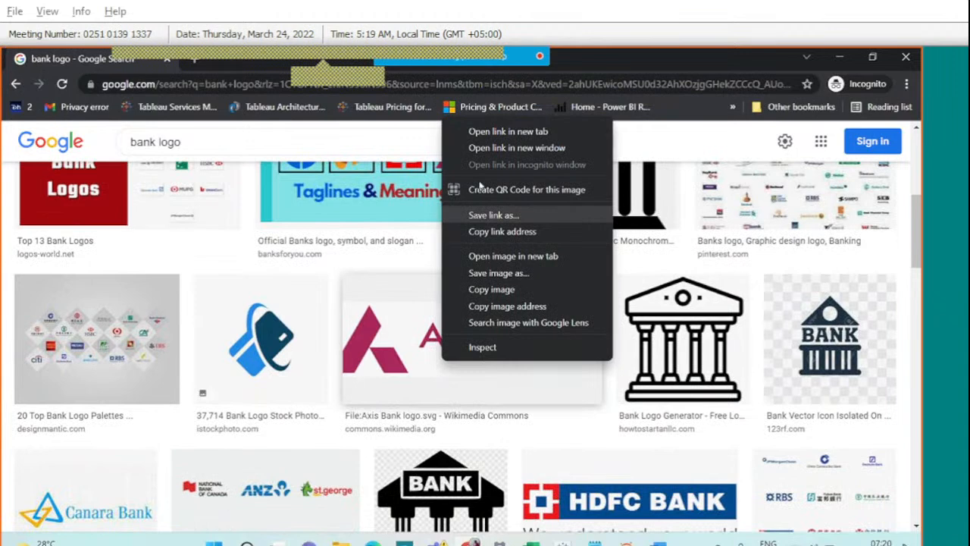
click(492, 274)
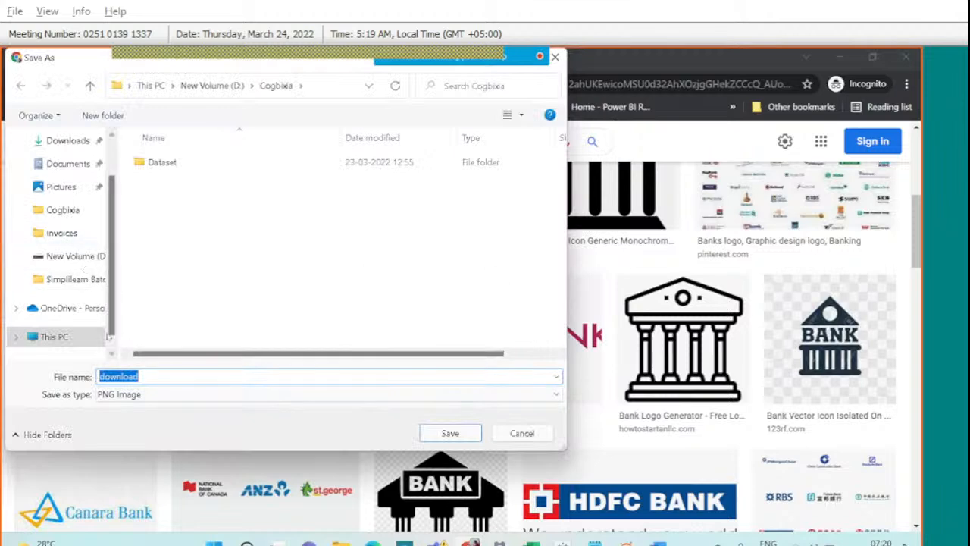
scroll(67, 228, up, 1)
click(62, 169)
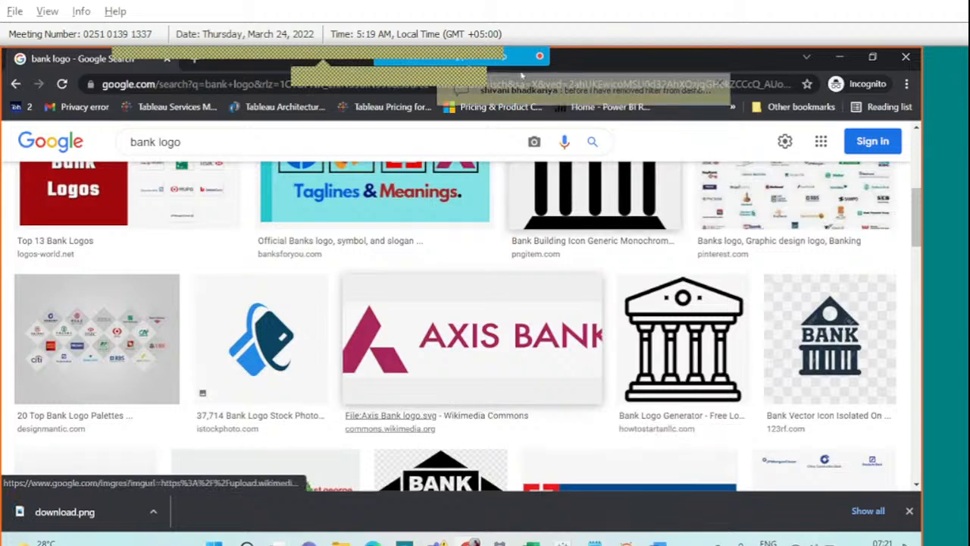
Read the questions in the meeting chat, then close it.
mouse_move(523, 76)
click(604, 63)
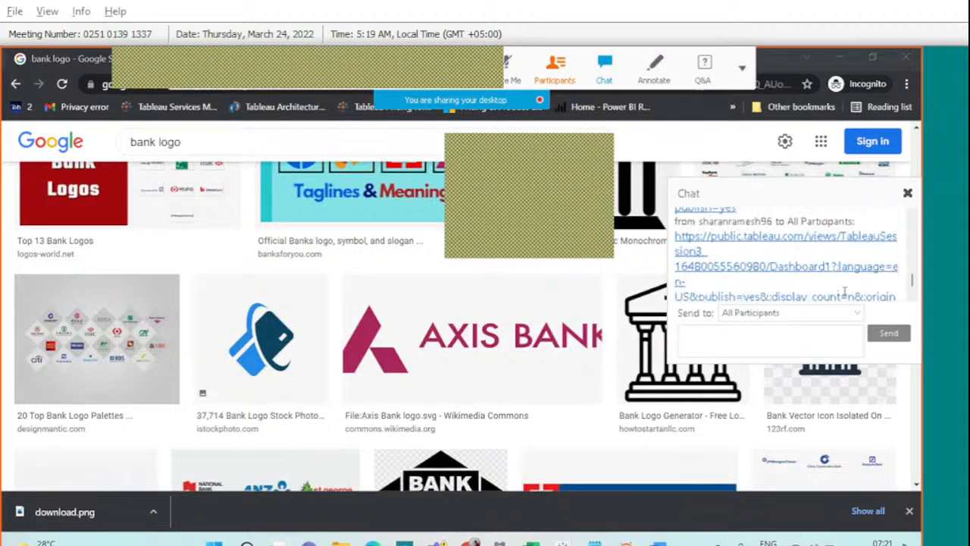
scroll(845, 292, up, 2)
scroll(844, 292, down, 3)
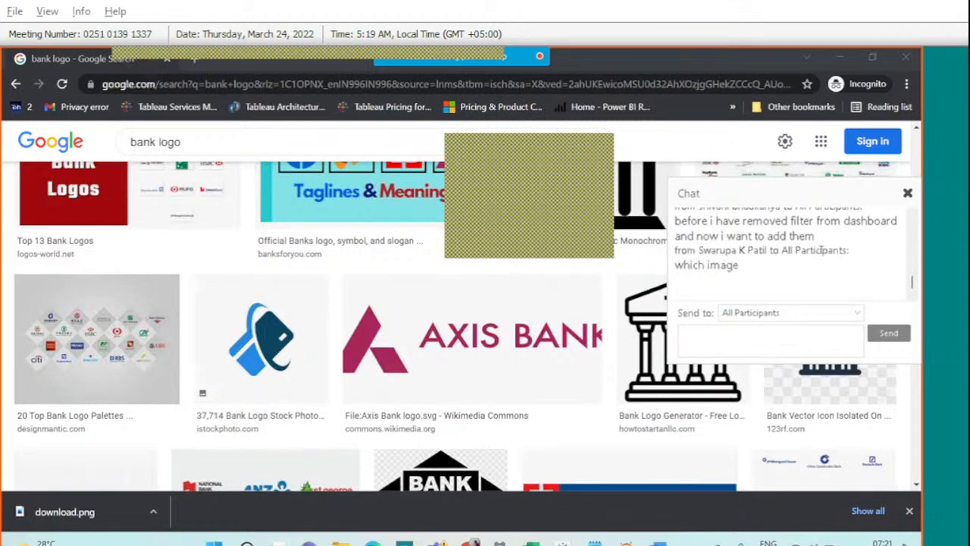
click(907, 194)
Look over the bank logo image results, then switch back to Tableau Public.
scroll(520, 341, up, 2)
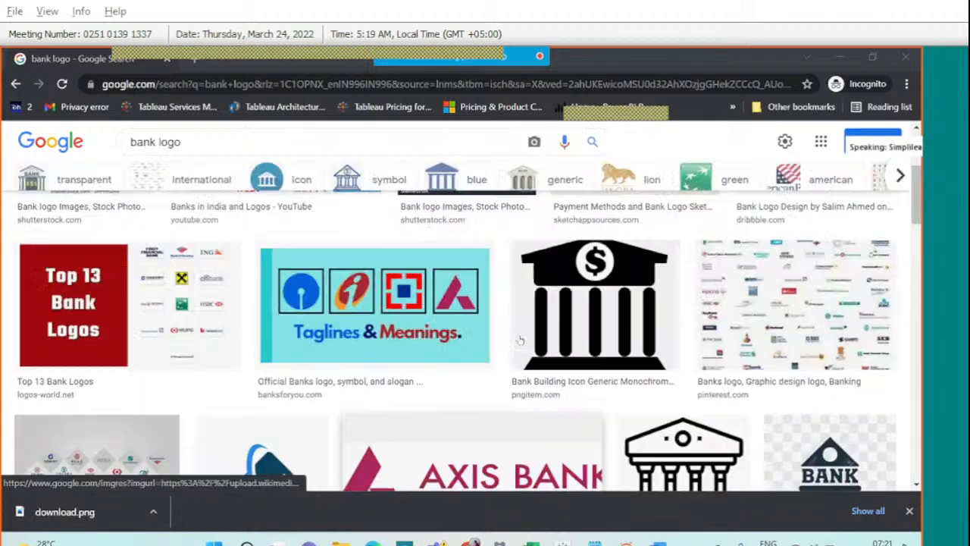
scroll(520, 341, up, 3)
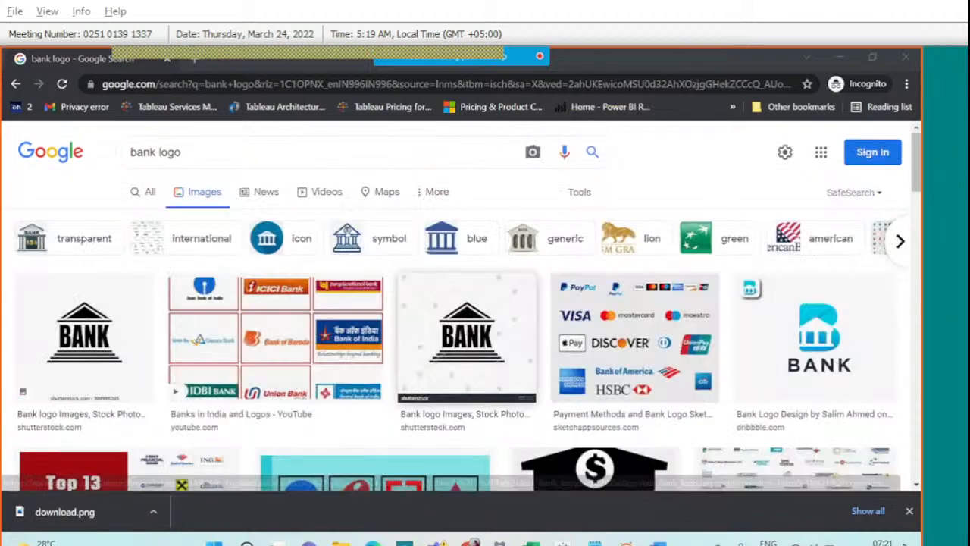
scroll(336, 364, down, 3)
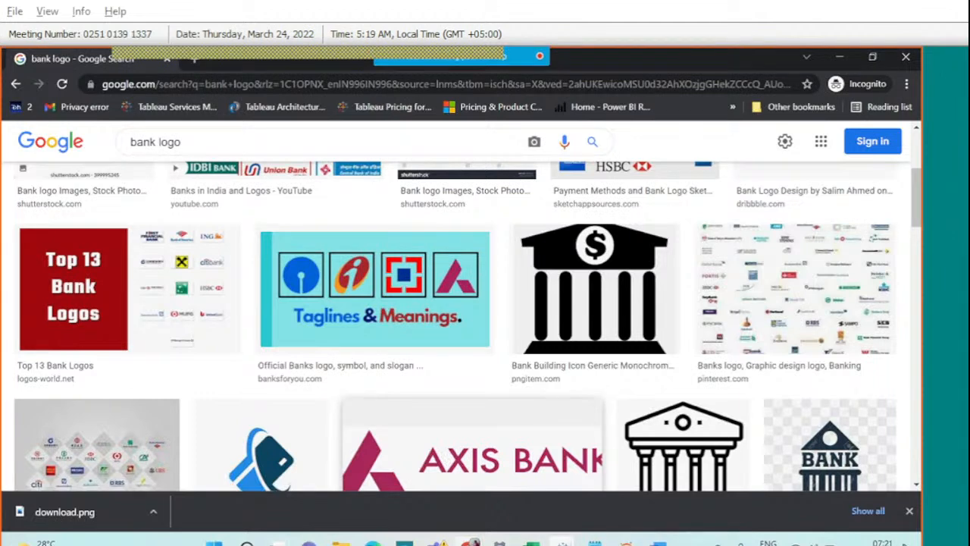
mouse_move(564, 541)
click(640, 477)
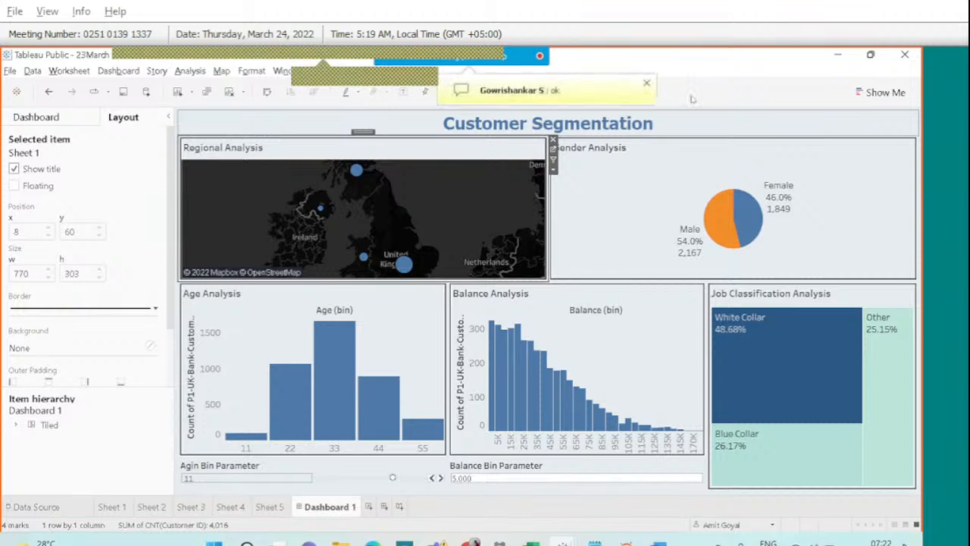
Show the dashboard's objects list and circle the Image object for viewers.
click(70, 119)
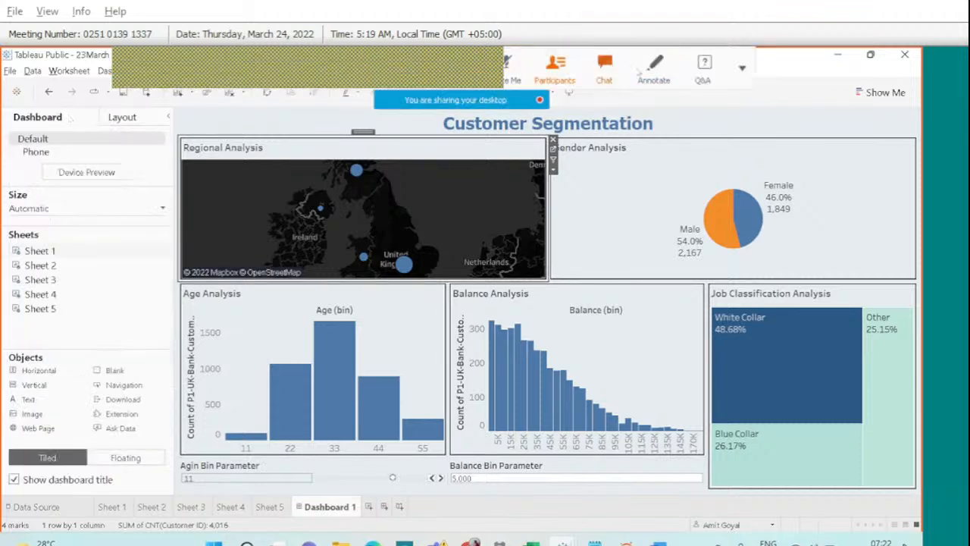
click(653, 68)
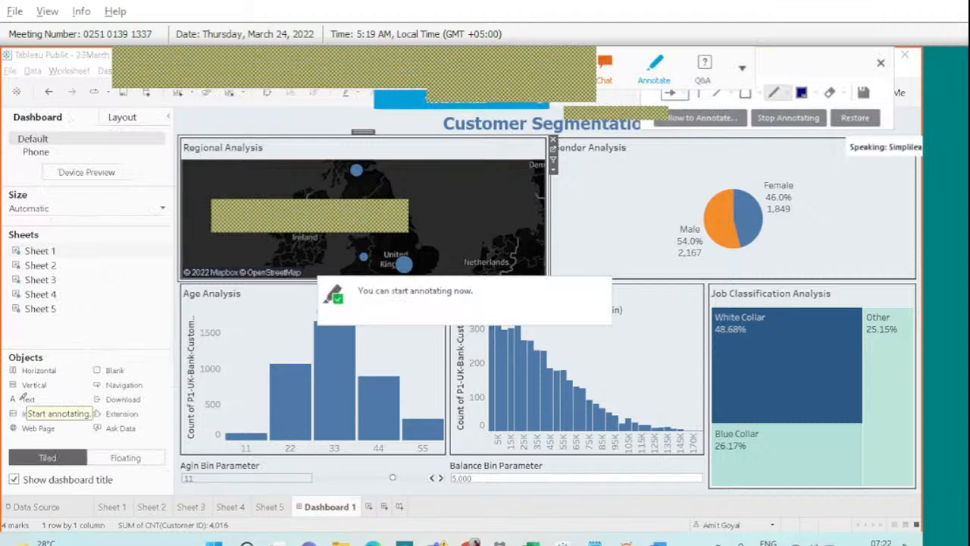
mouse_move(22, 395)
mouse_down()
mouse_move(6, 409)
mouse_move(24, 428)
mouse_move(51, 421)
mouse_move(47, 392)
mouse_move(23, 395)
mouse_up()
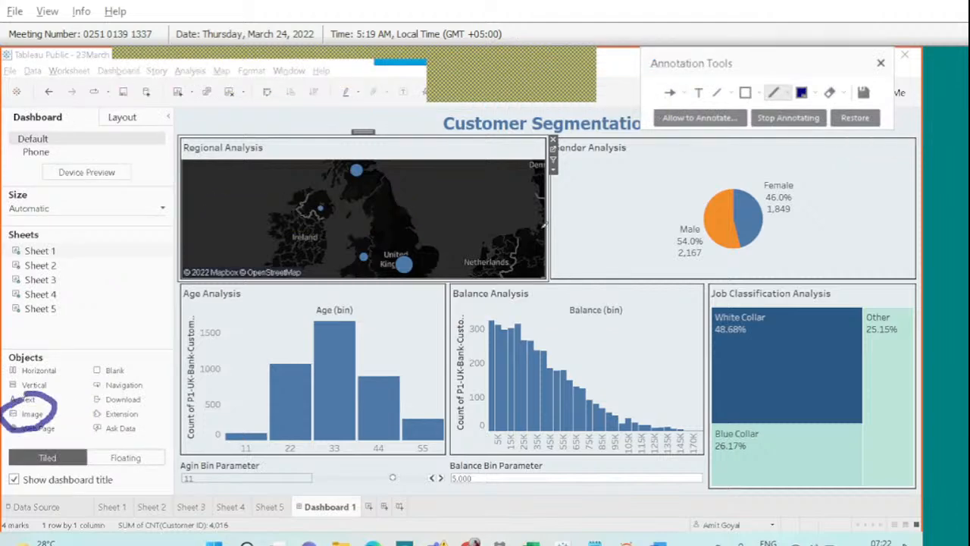
click(880, 63)
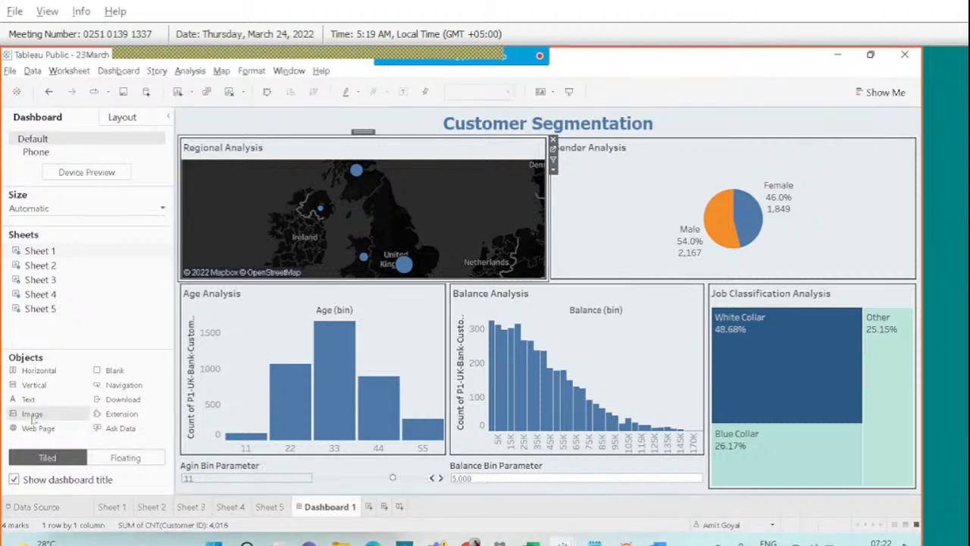
Add an Image object to the dashboard using download.png from the Desktop.
double_click(32, 413)
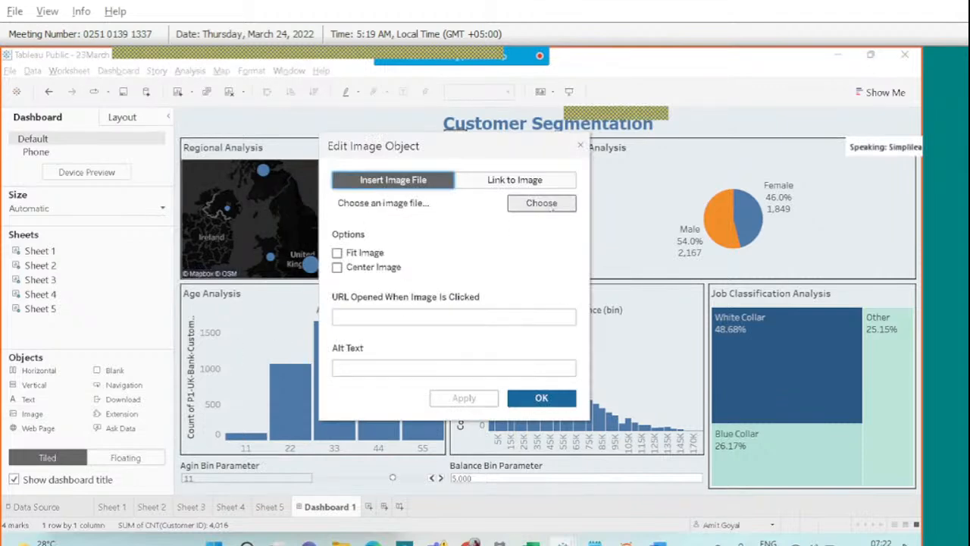
click(548, 204)
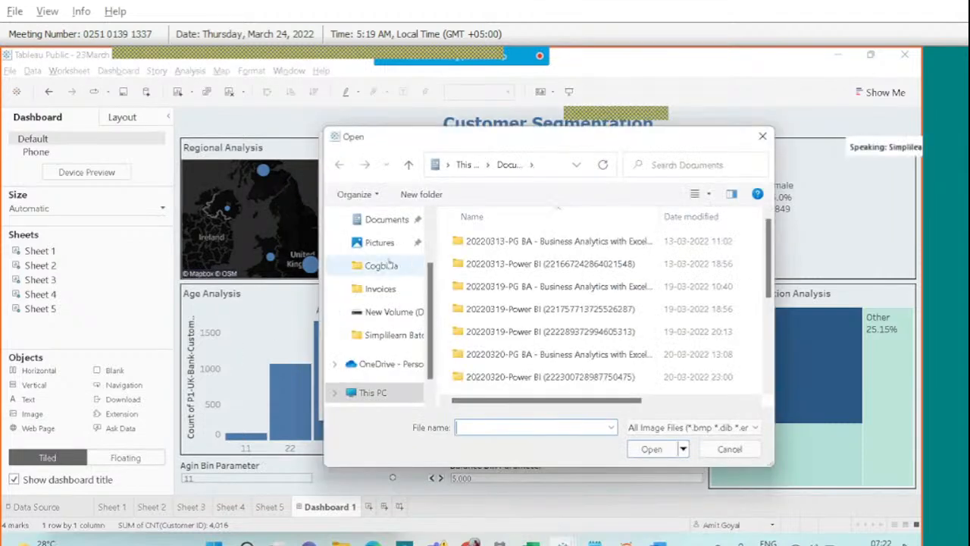
scroll(387, 261, up, 2)
click(378, 226)
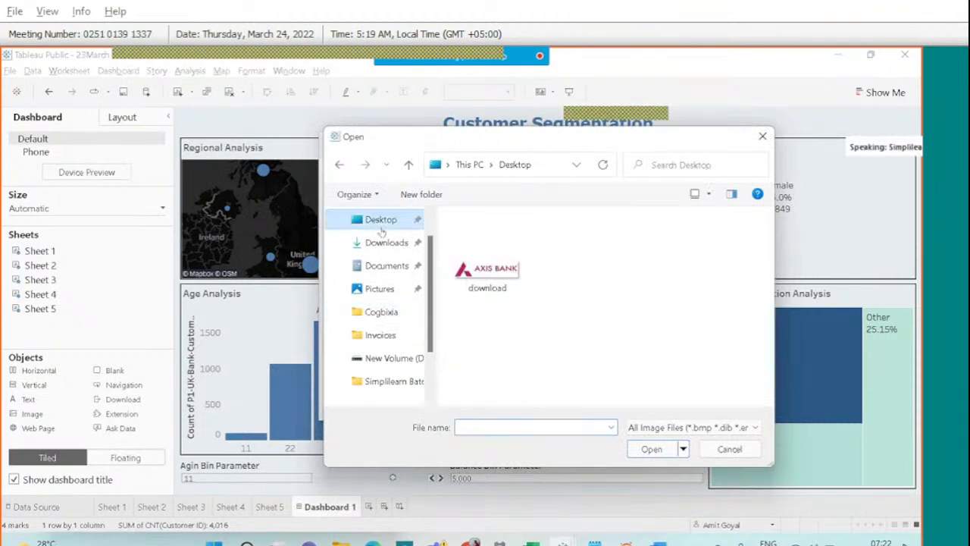
click(500, 284)
click(657, 451)
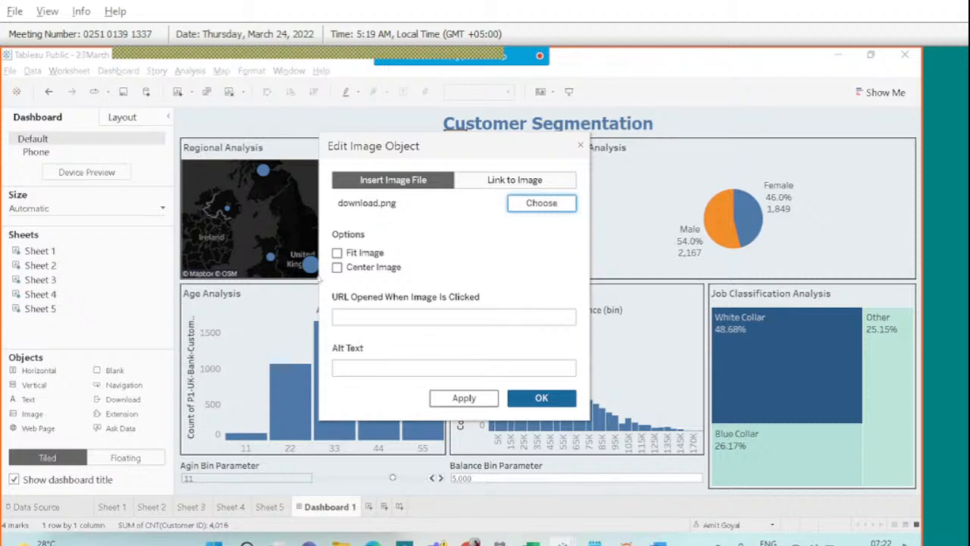
Fit and centre the logo image, then apply and confirm.
click(338, 253)
click(337, 267)
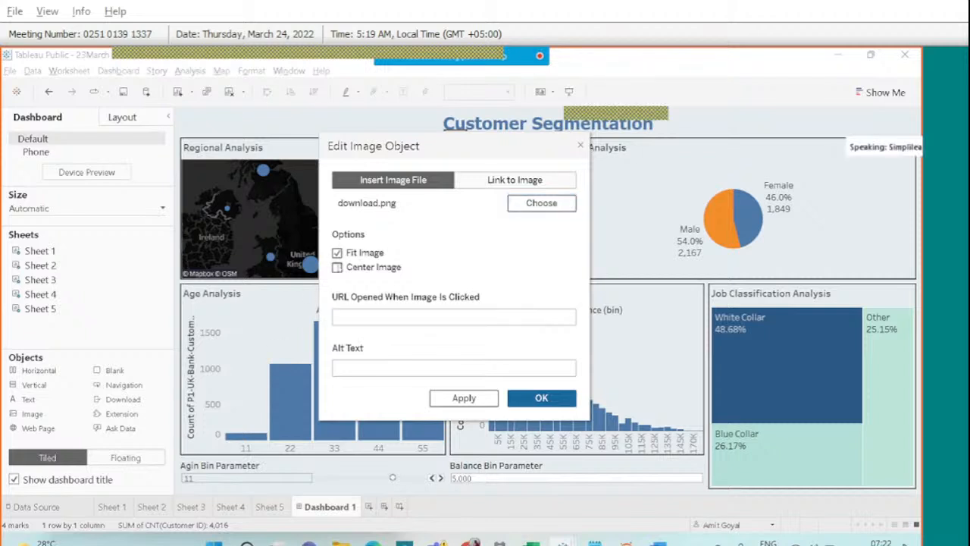
click(391, 316)
click(485, 399)
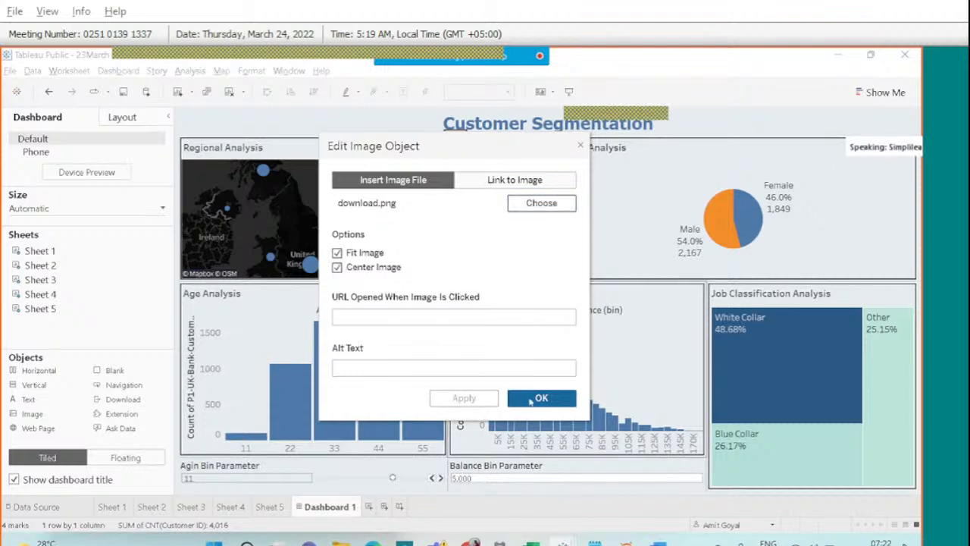
click(530, 399)
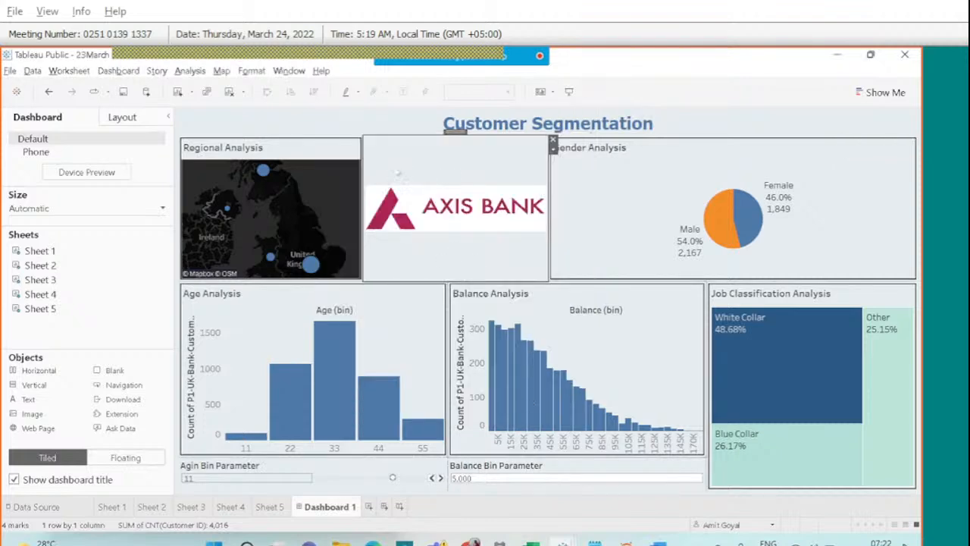
Resize and move the logo tile, then set it to Floating from its options menu.
drag(362, 182, 390, 193)
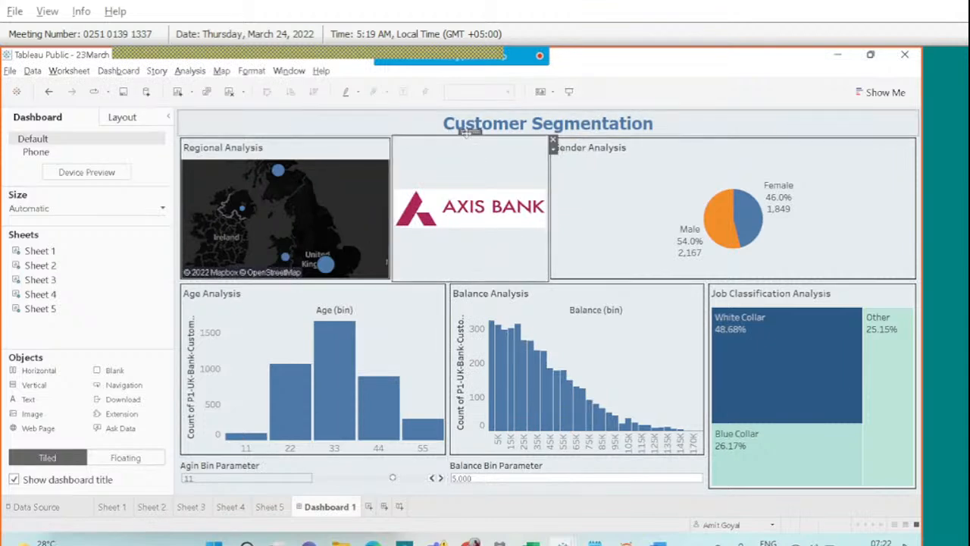
mouse_move(466, 133)
mouse_down()
mouse_move(784, 130)
mouse_move(903, 115)
mouse_move(573, 217)
mouse_move(485, 210)
mouse_up()
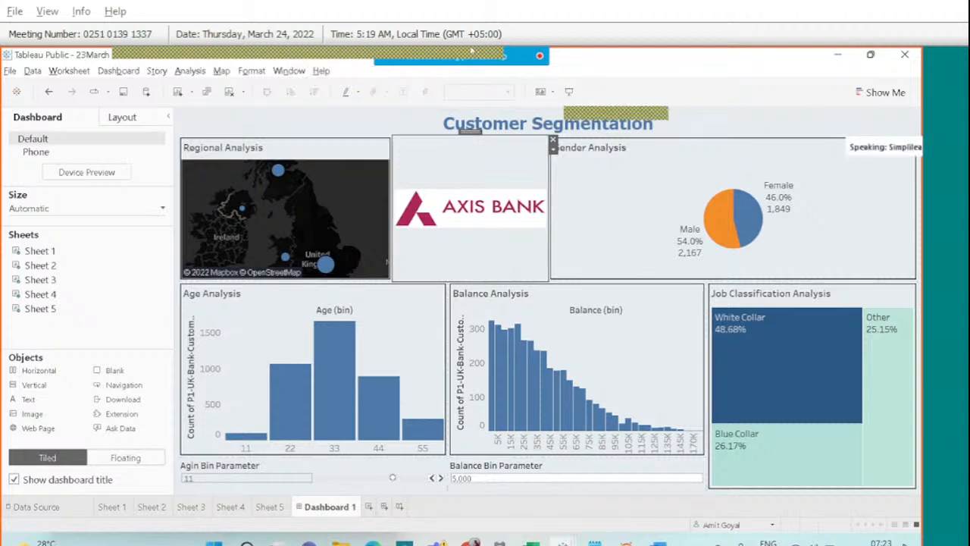
mouse_move(470, 53)
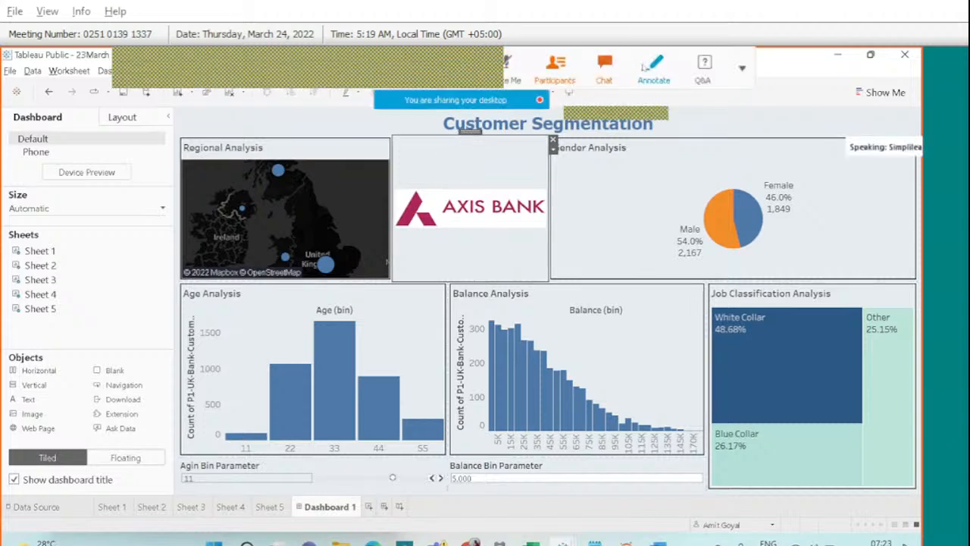
click(644, 68)
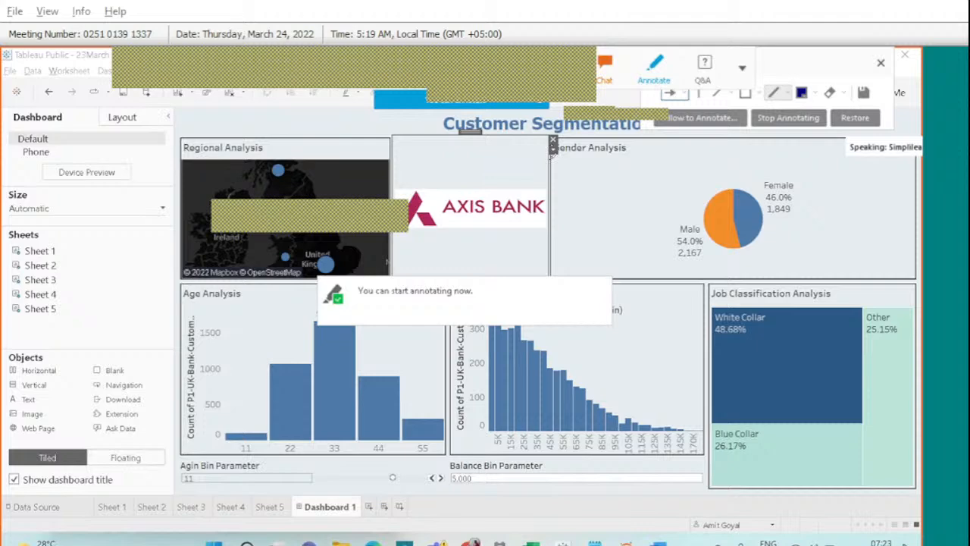
drag(552, 146, 553, 150)
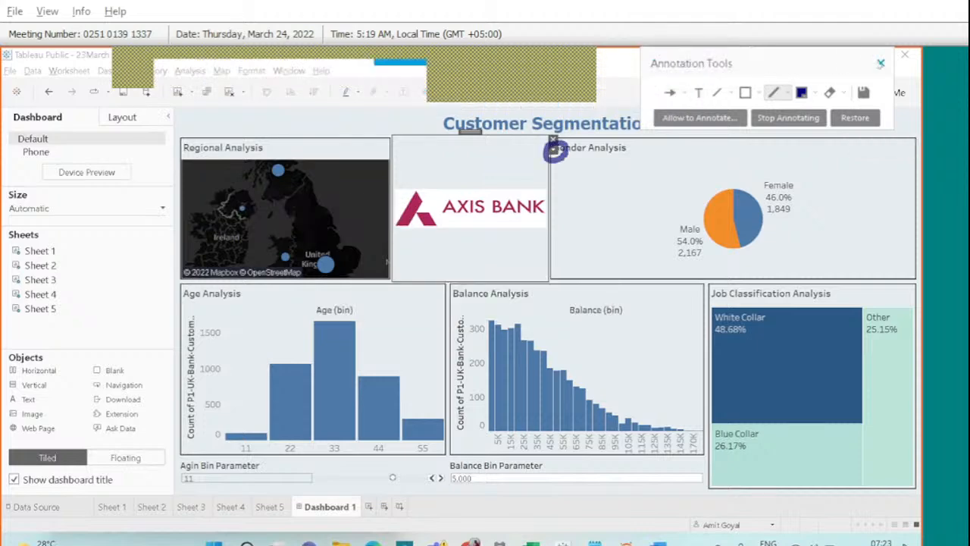
click(553, 145)
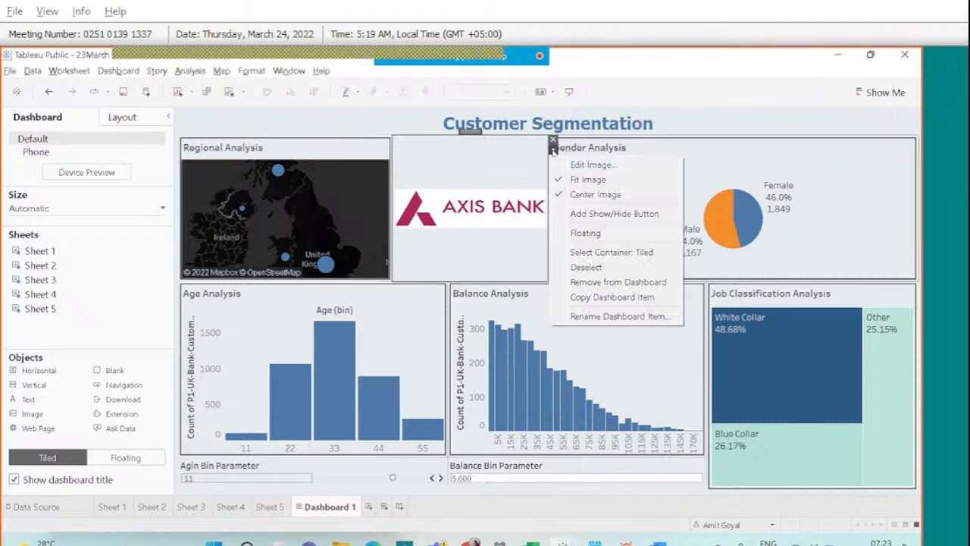
click(569, 235)
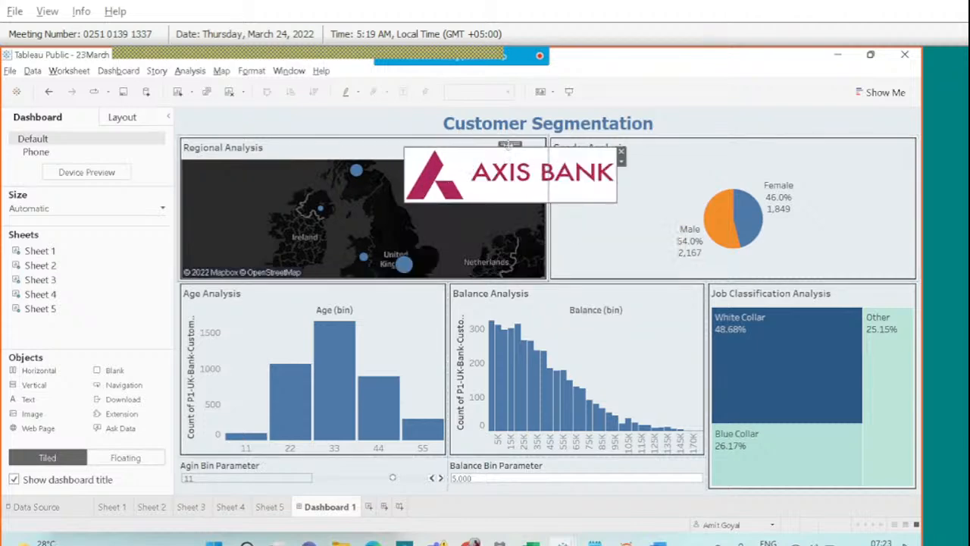
drag(507, 155, 644, 117)
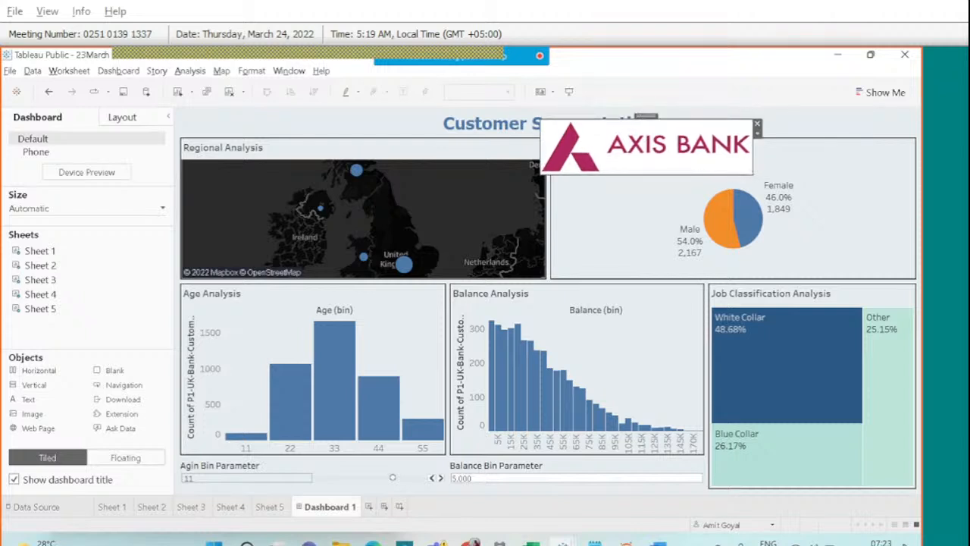
drag(752, 174, 630, 158)
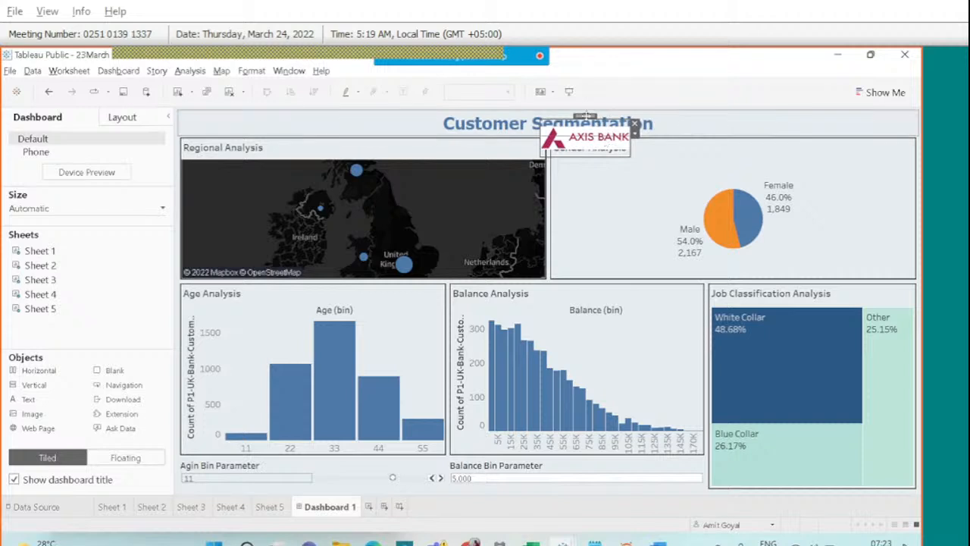
drag(585, 115, 767, 109)
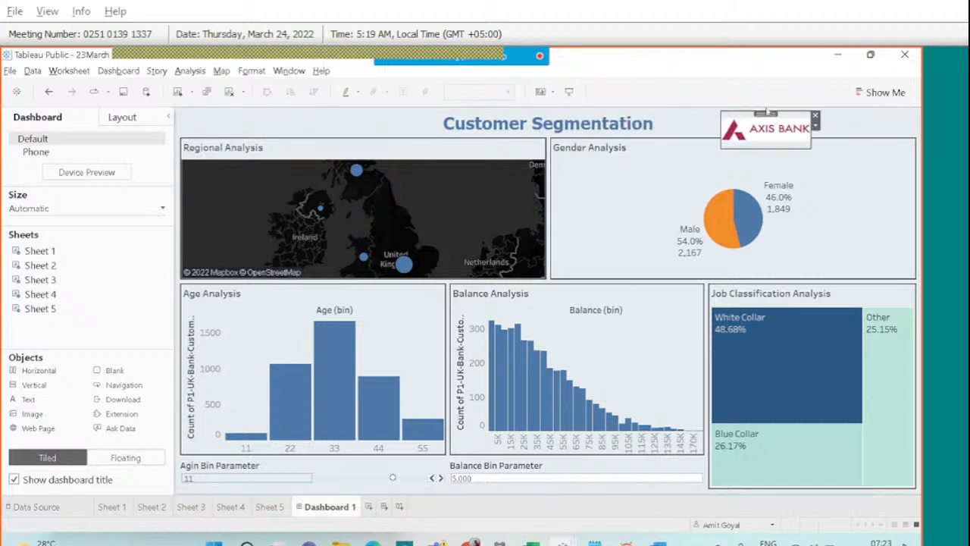
drag(722, 149, 736, 135)
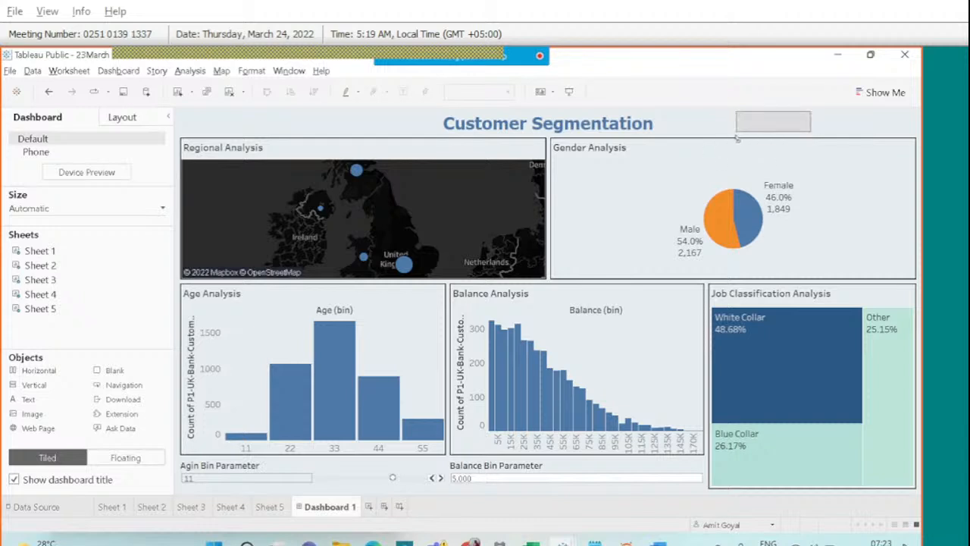
drag(792, 114, 875, 115)
click(804, 151)
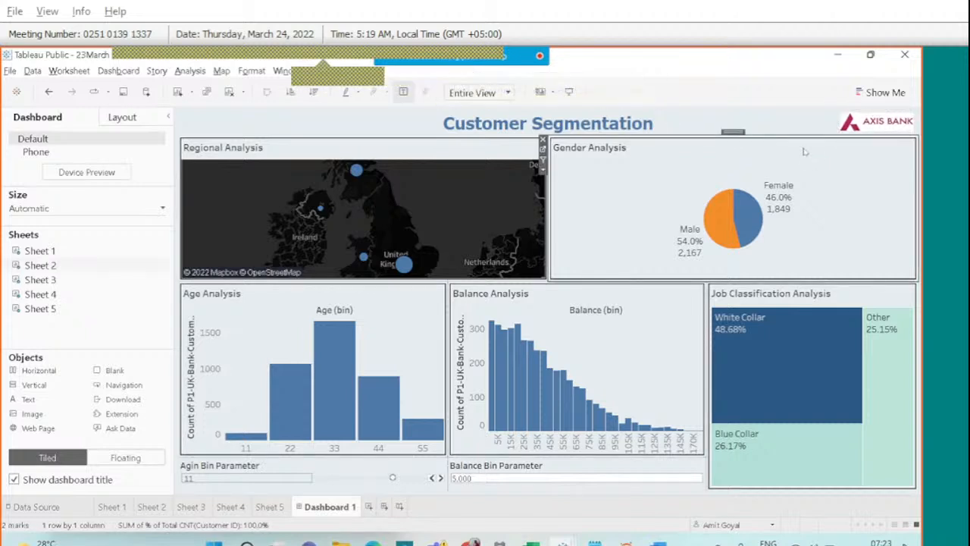
click(569, 93)
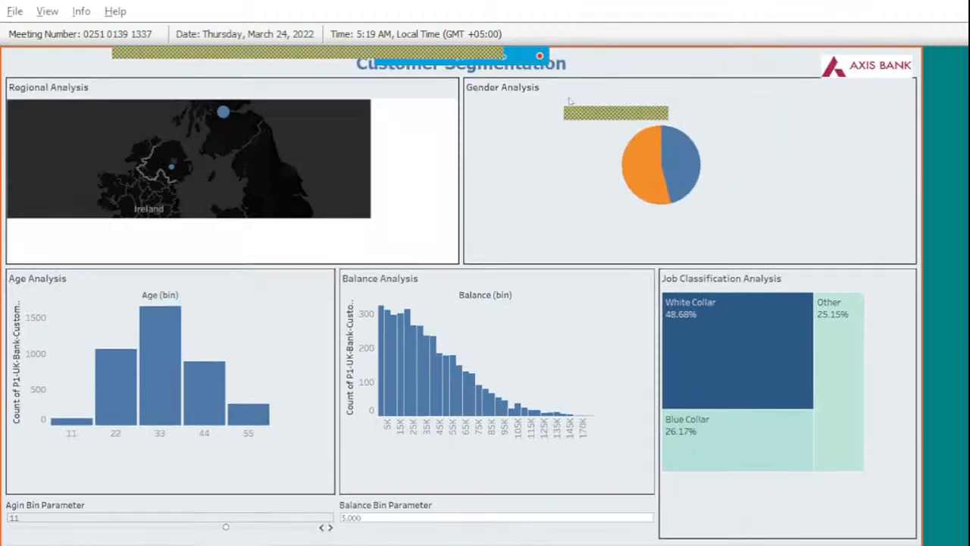
key(Escape)
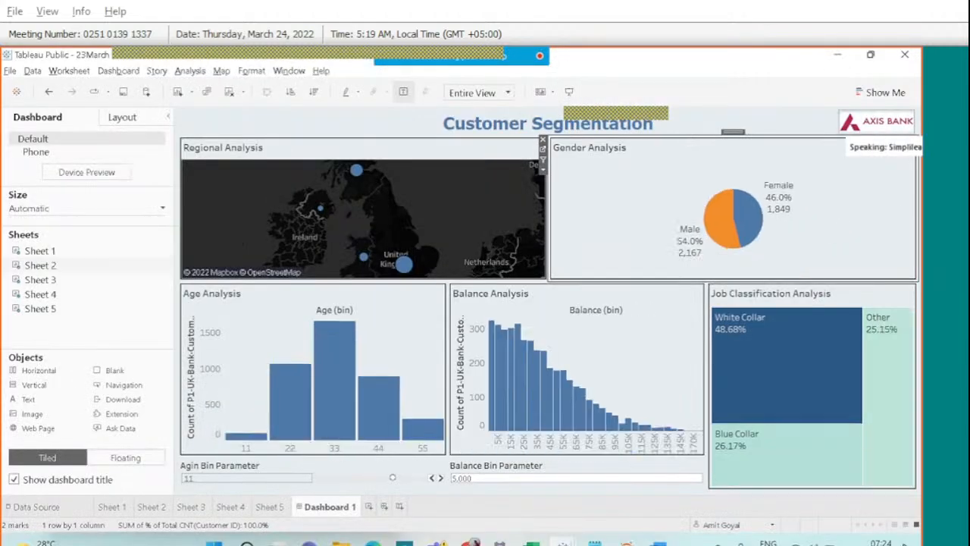
click(861, 127)
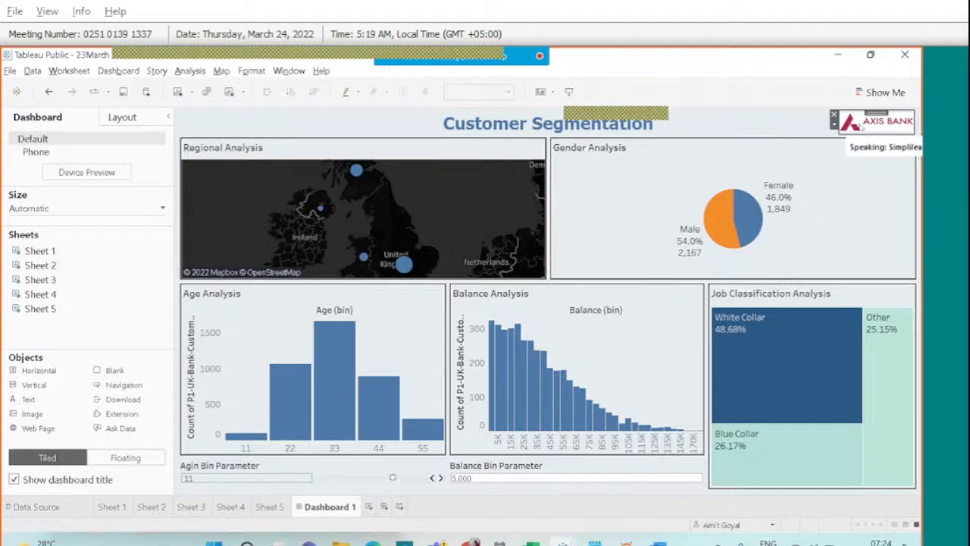
click(860, 127)
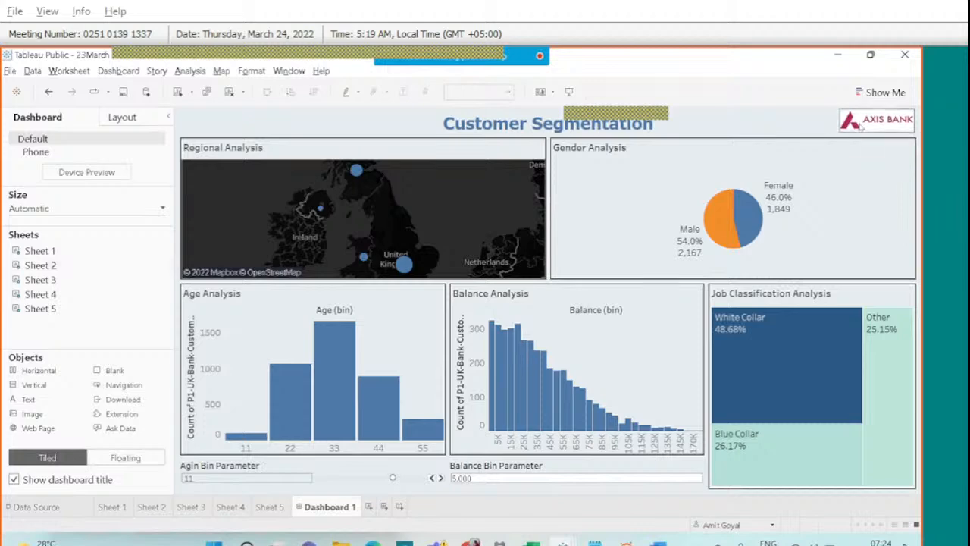
click(861, 128)
click(568, 92)
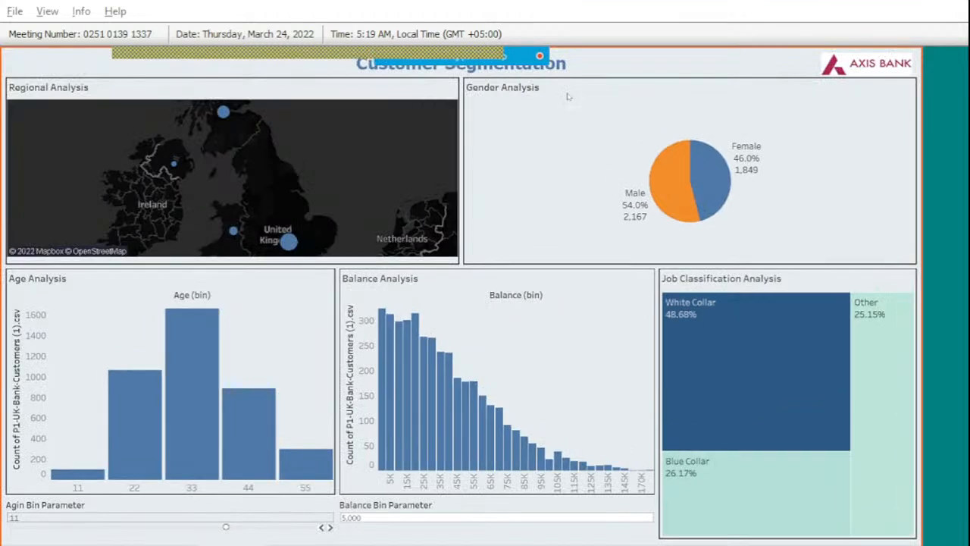
key(Escape)
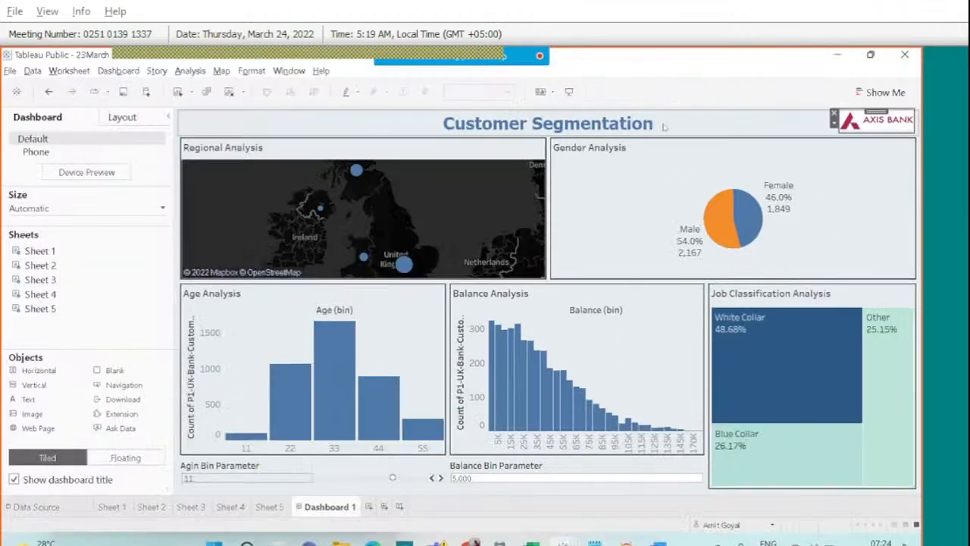
click(664, 126)
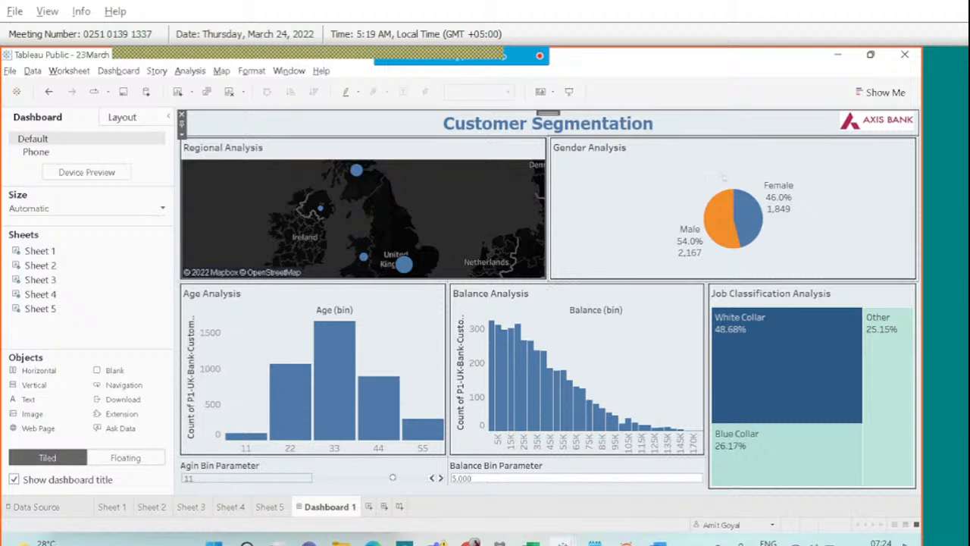
click(860, 128)
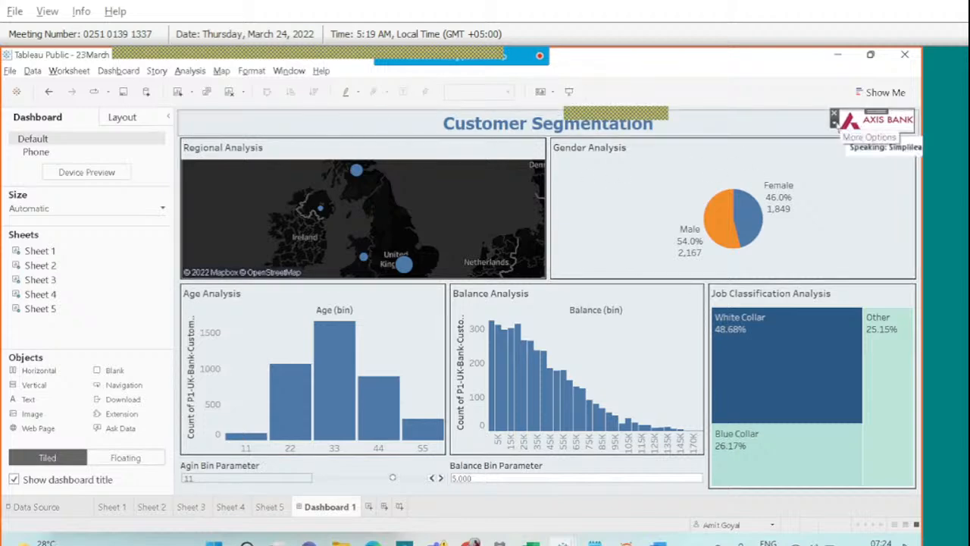
click(835, 123)
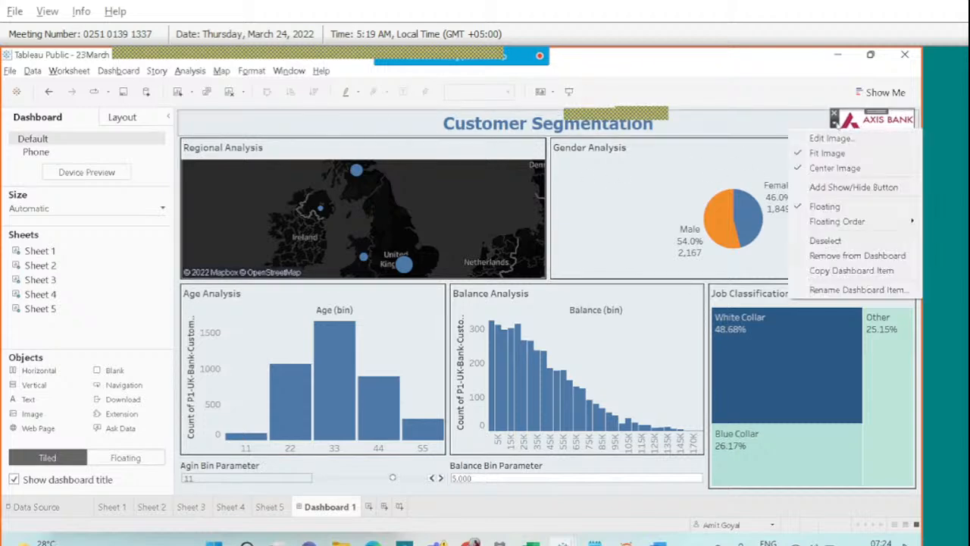
click(725, 86)
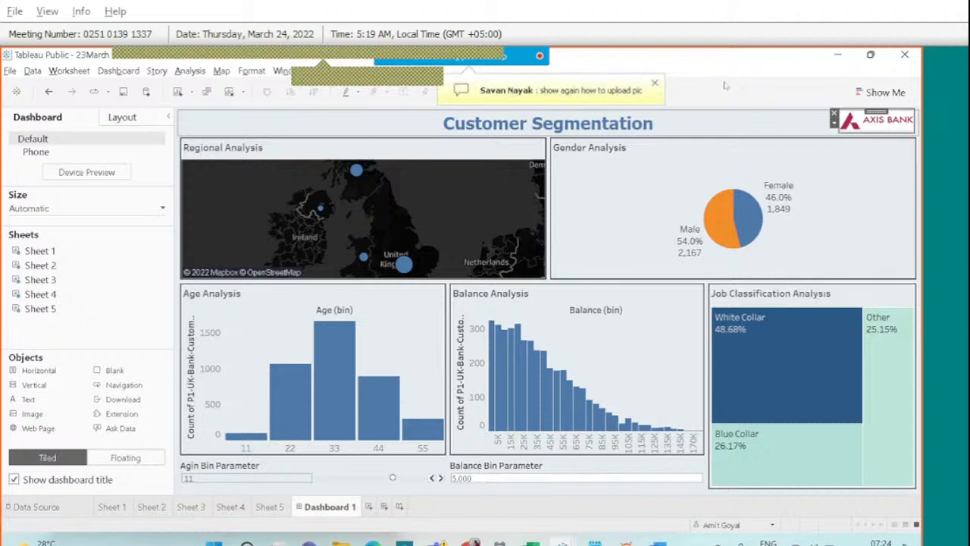
mouse_move(534, 58)
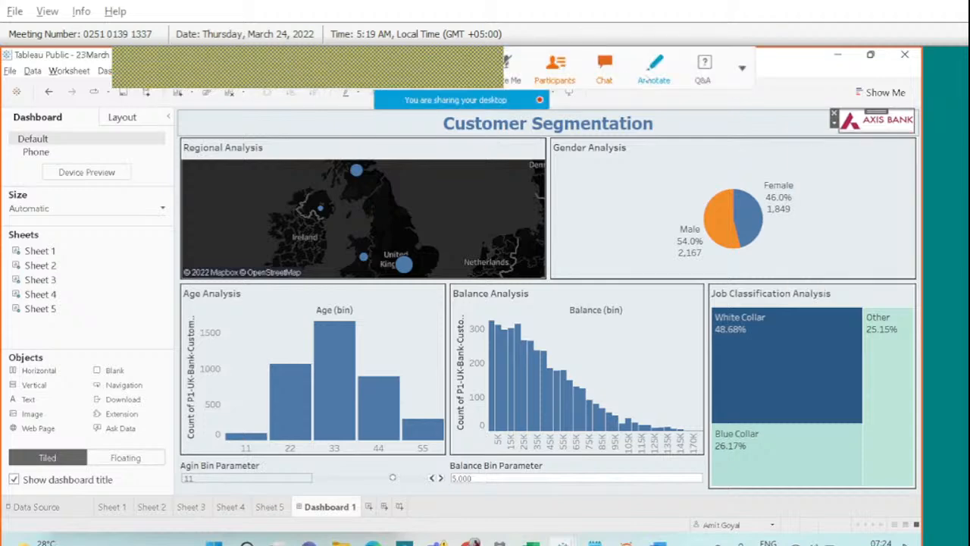
Mark the Image object on the shared screen with a pen stroke.
click(647, 76)
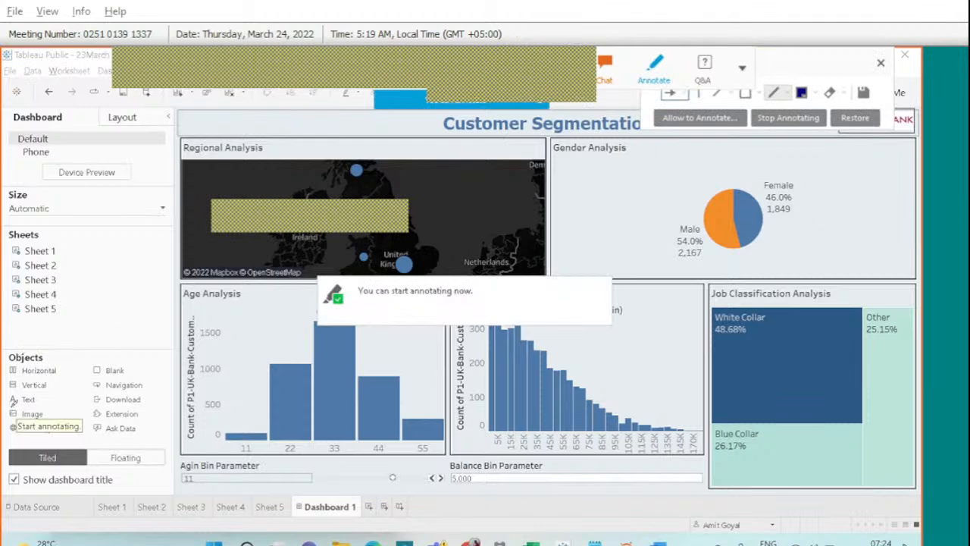
mouse_move(20, 406)
mouse_down()
mouse_move(15, 417)
mouse_move(41, 425)
mouse_move(50, 413)
mouse_move(19, 402)
mouse_up()
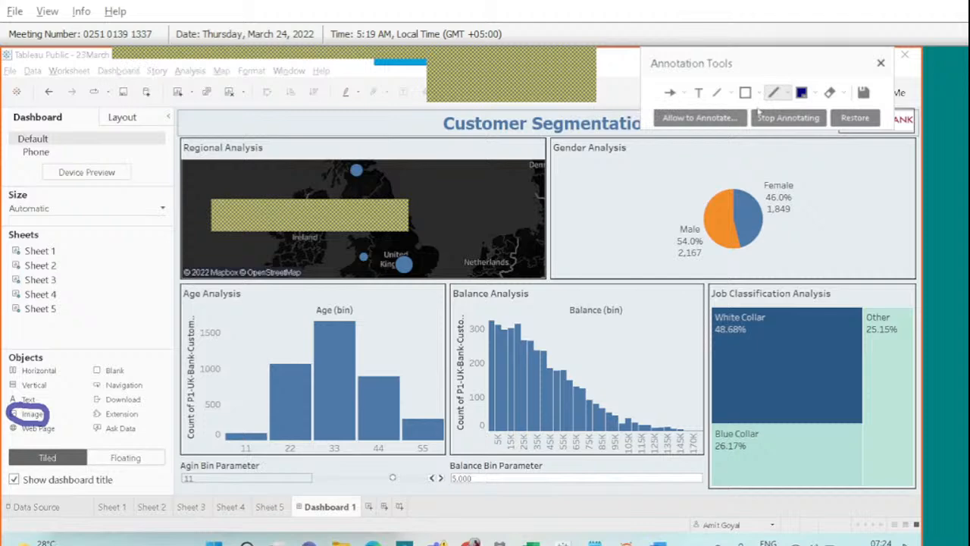
click(882, 62)
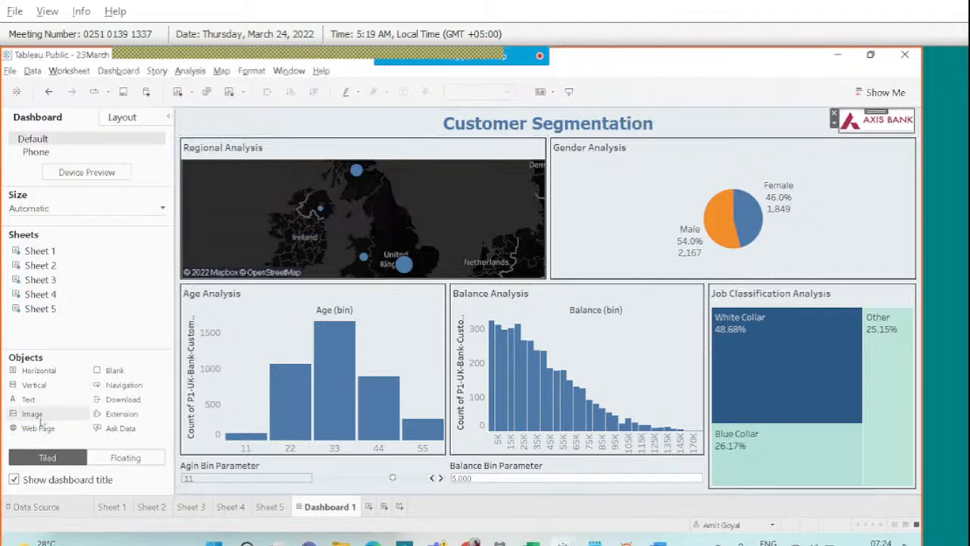
Drag a new Image tile beside Regional Analysis and load download.png, fitted and centred.
drag(33, 416, 424, 208)
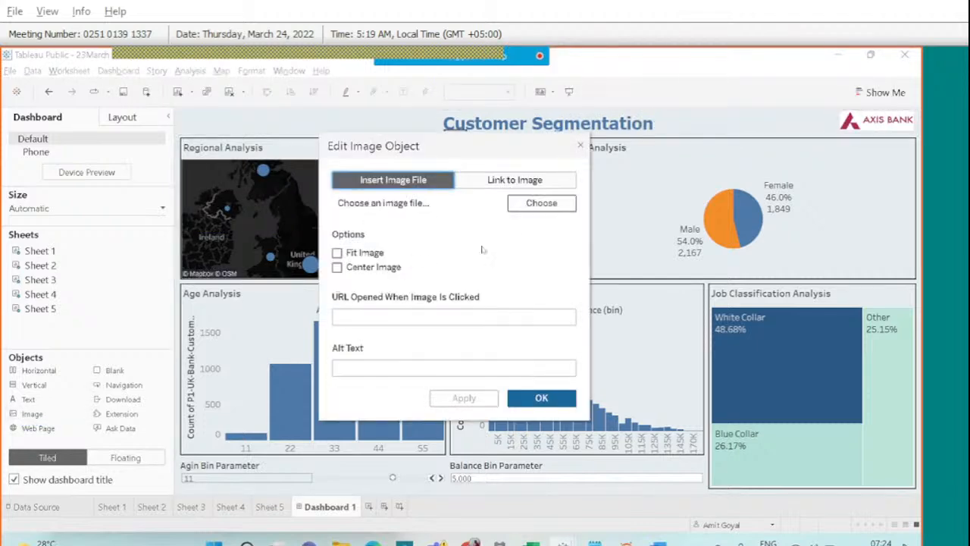
click(544, 205)
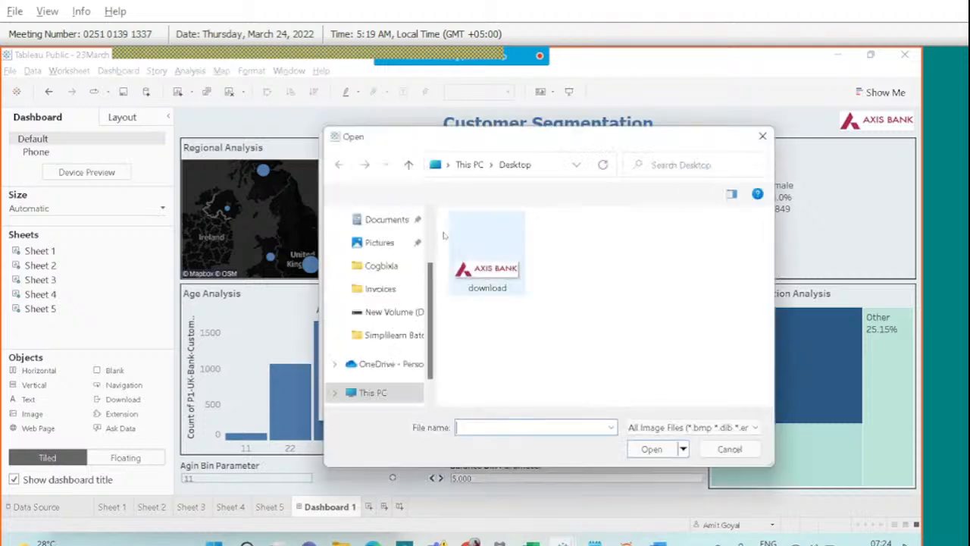
click(475, 250)
click(655, 451)
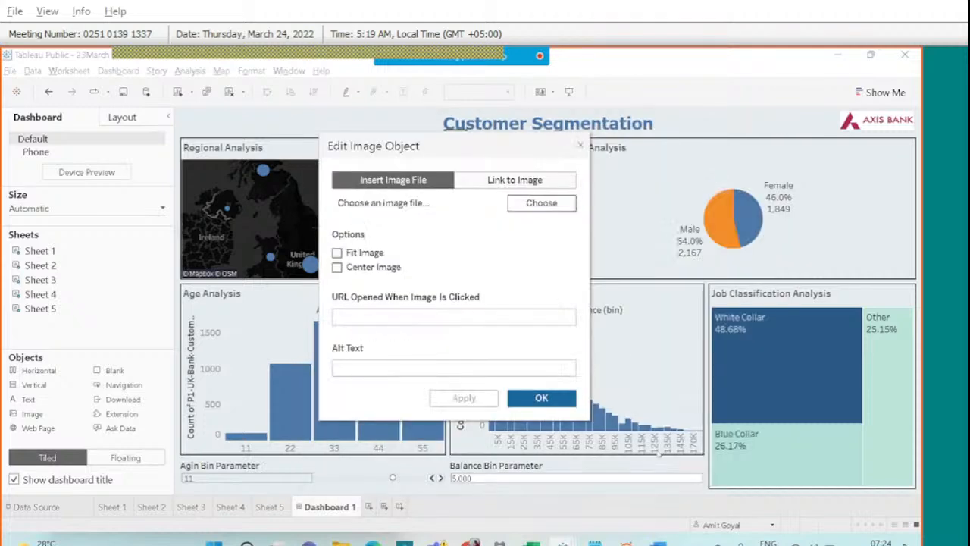
click(337, 253)
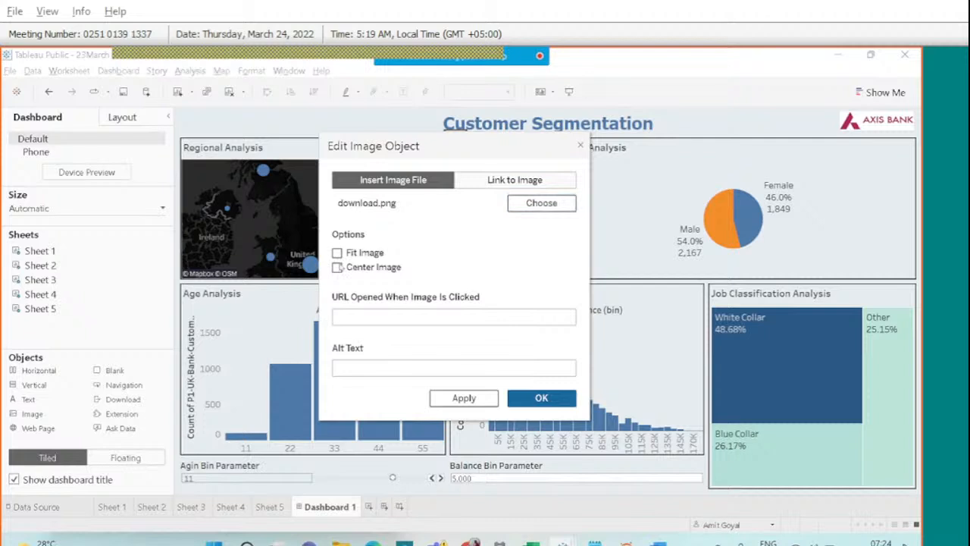
click(337, 267)
click(463, 398)
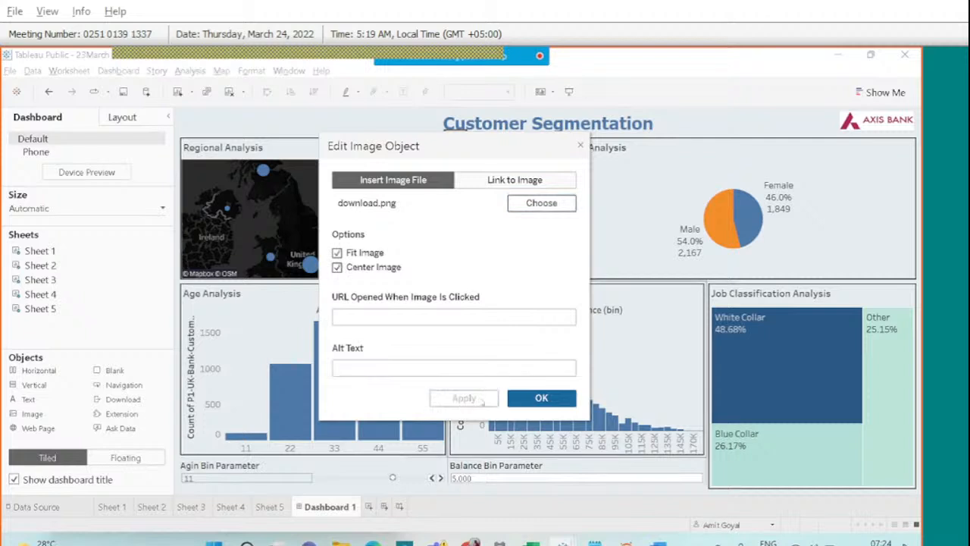
click(540, 398)
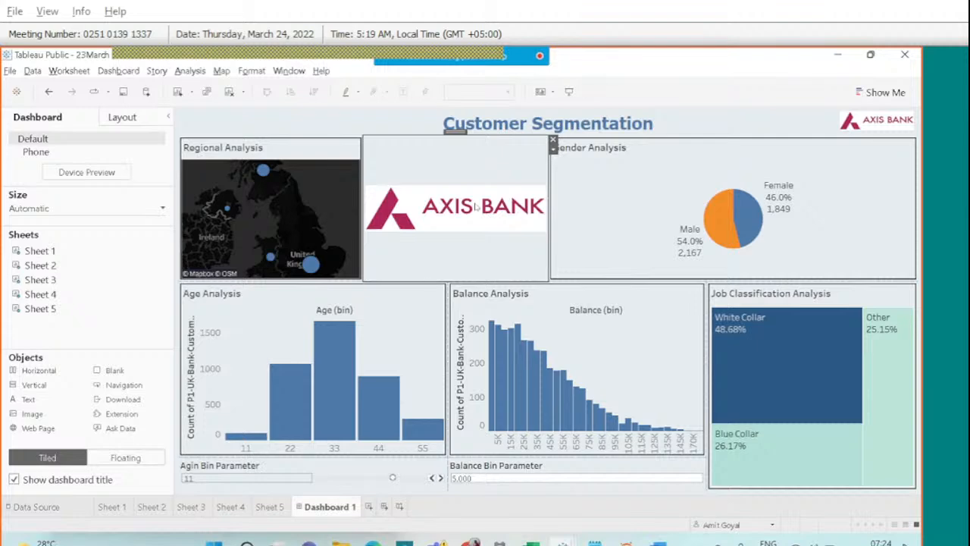
Make the new logo tile floating, then move it near the title and shrink it.
mouse_move(504, 57)
click(604, 81)
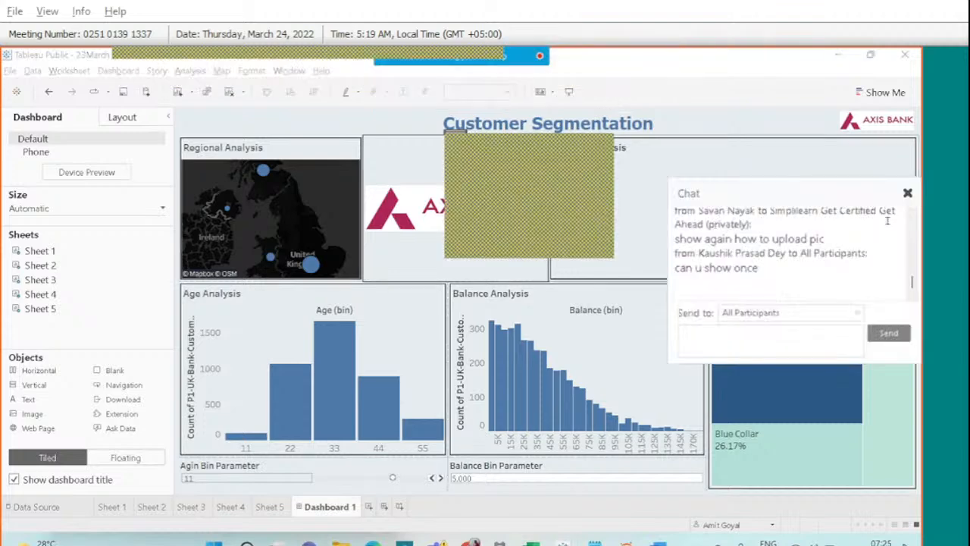
click(906, 193)
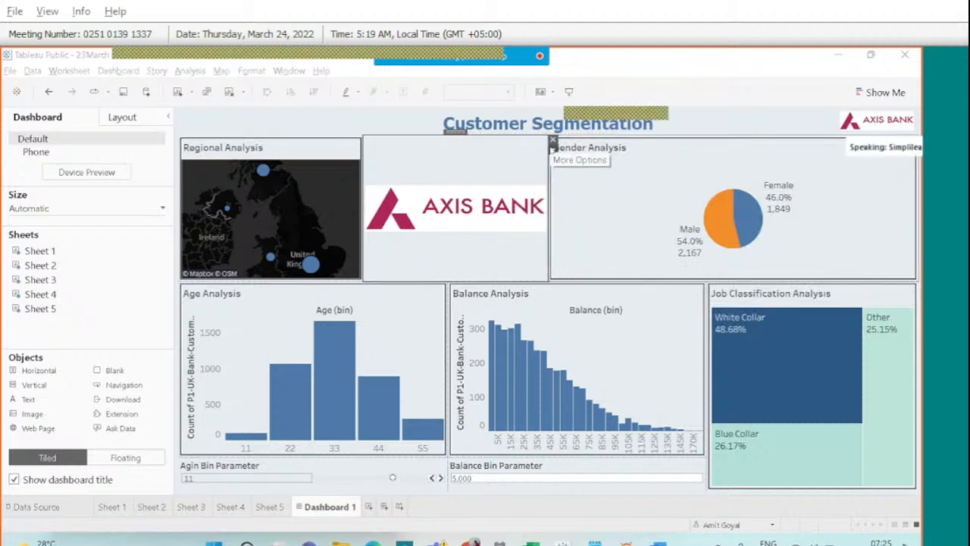
click(553, 142)
click(573, 230)
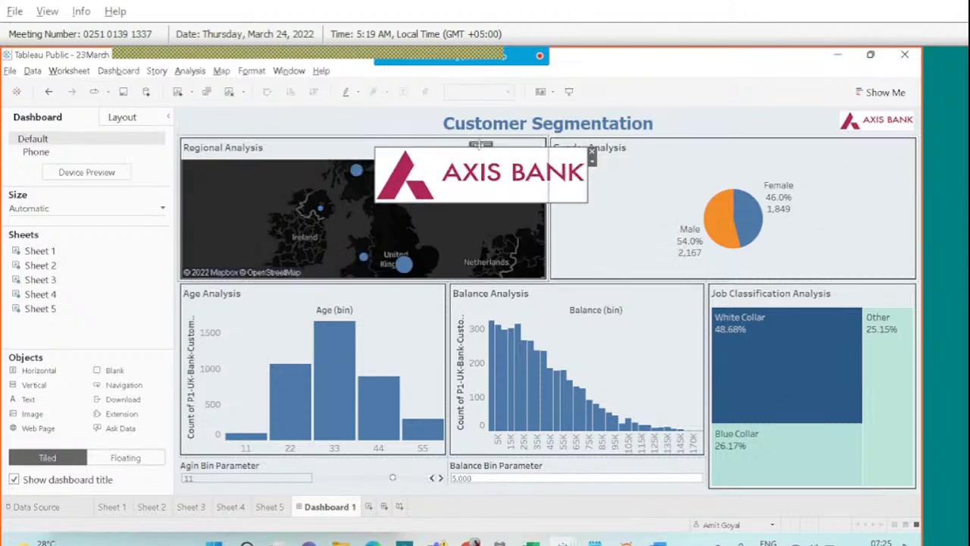
drag(481, 145, 564, 121)
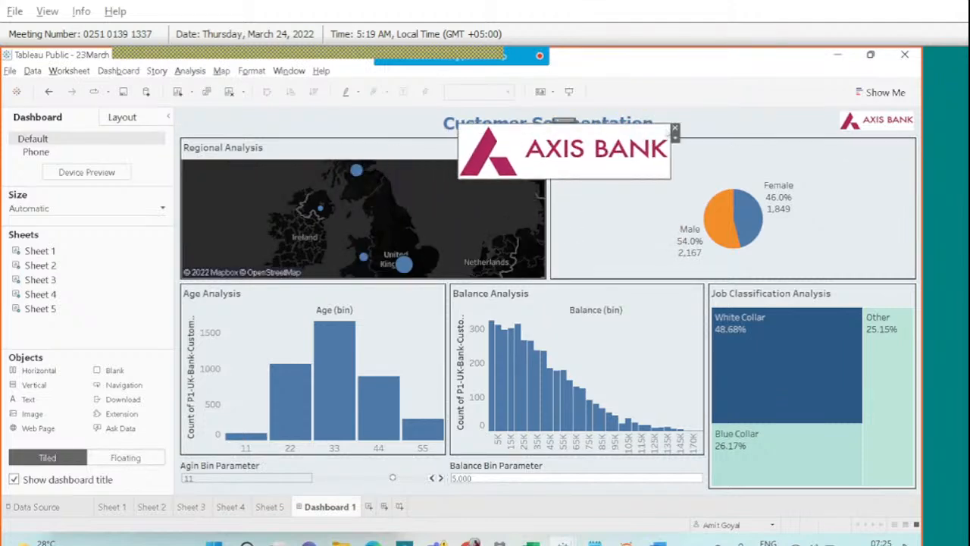
drag(670, 122, 552, 141)
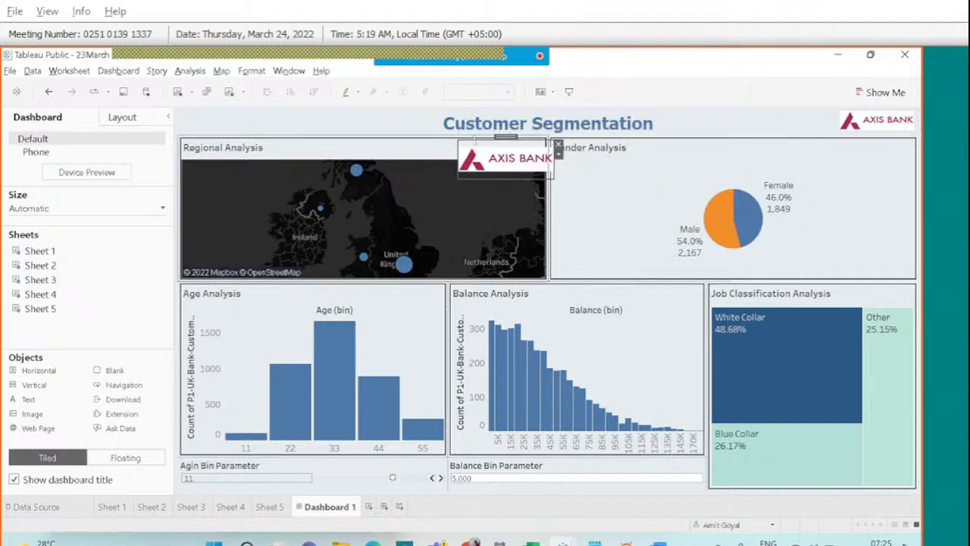
Remove the floating logo tile from the dashboard.
right_click(356, 137)
click(504, 139)
right_click(423, 120)
click(641, 127)
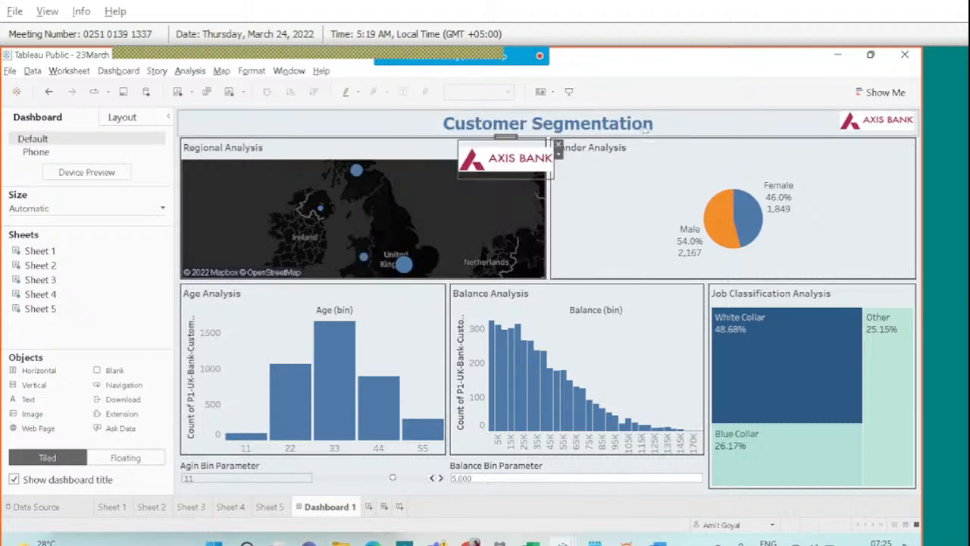
click(558, 145)
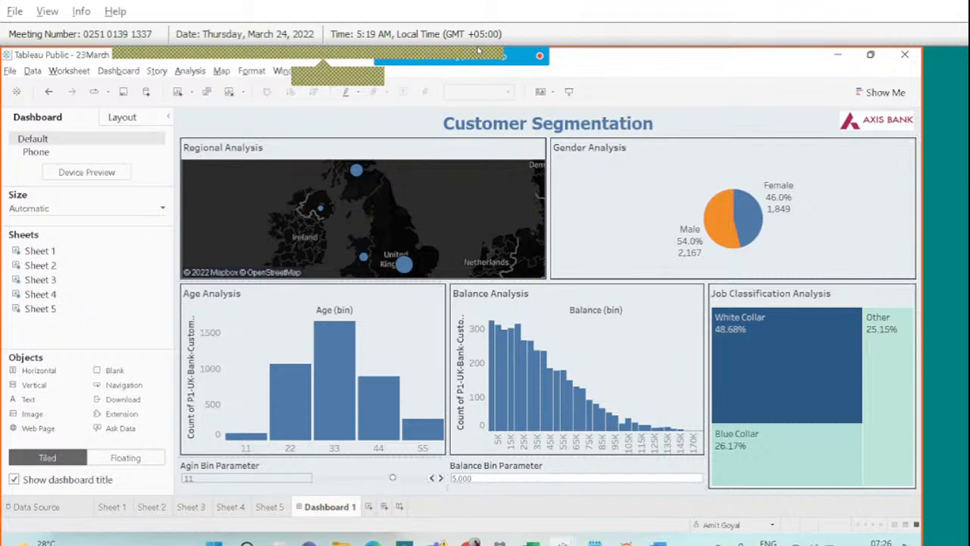
mouse_move(478, 52)
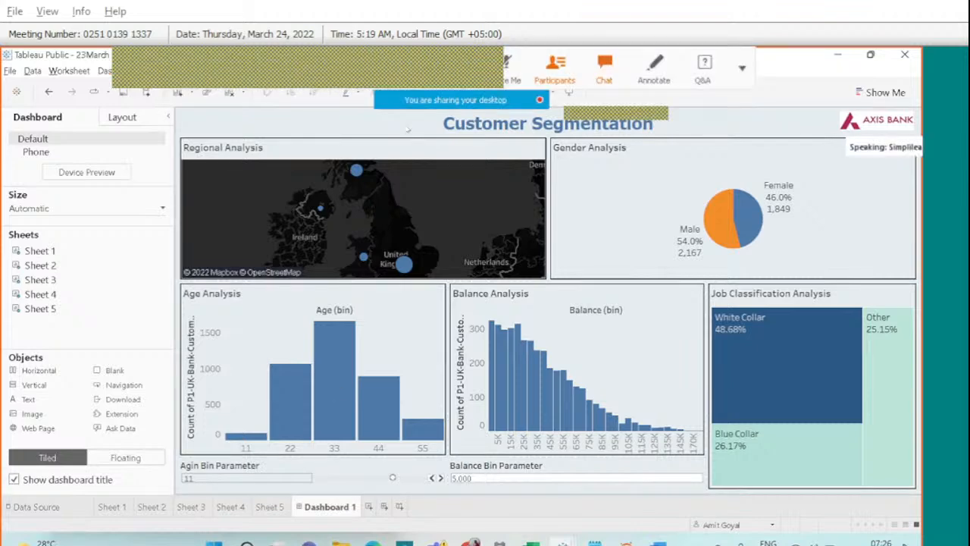
click(604, 65)
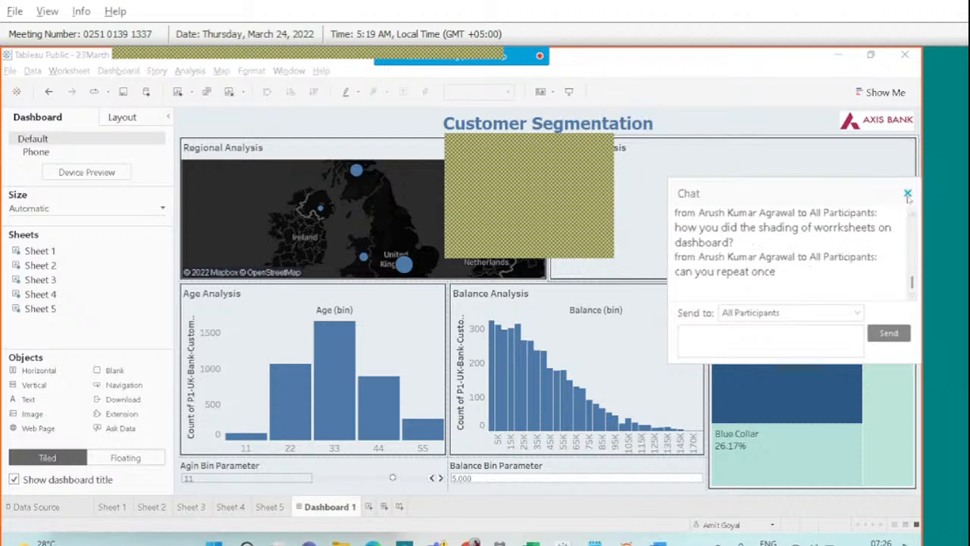
click(907, 194)
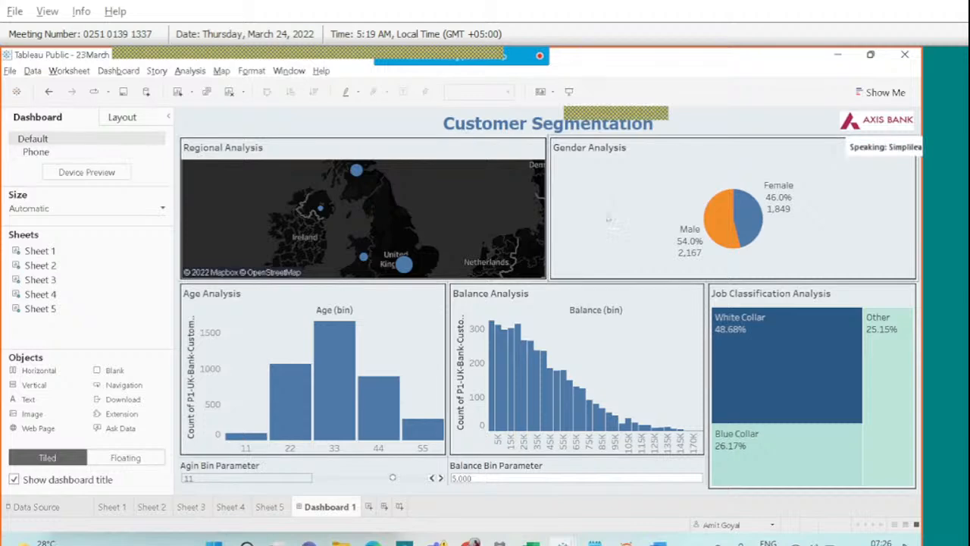
Try beige, then pale pink worksheet shading on Gender Analysis before setting it back to None.
right_click(607, 220)
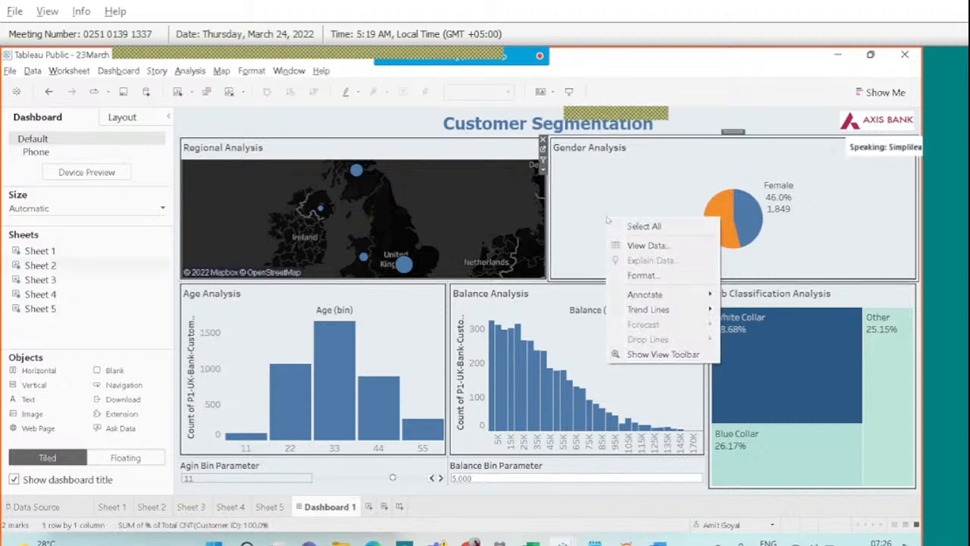
click(641, 276)
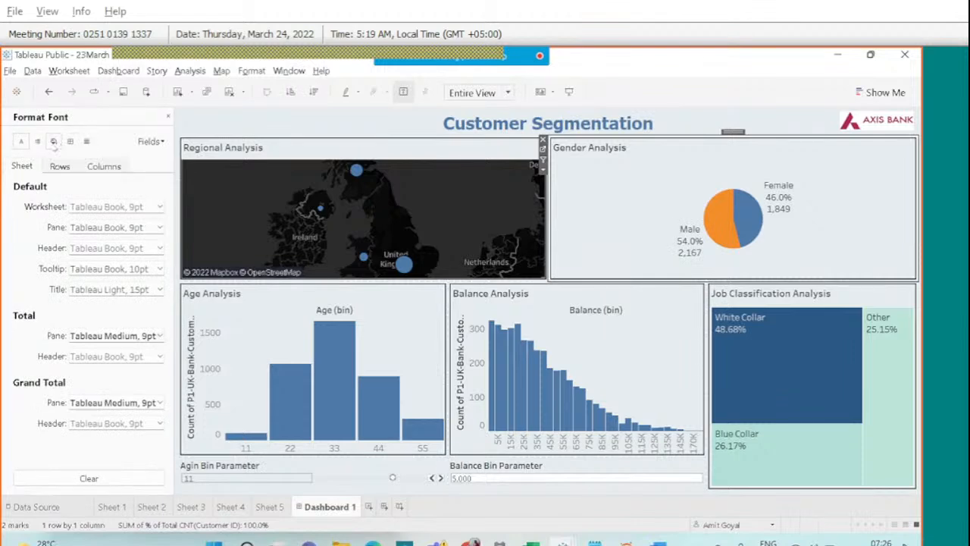
click(53, 141)
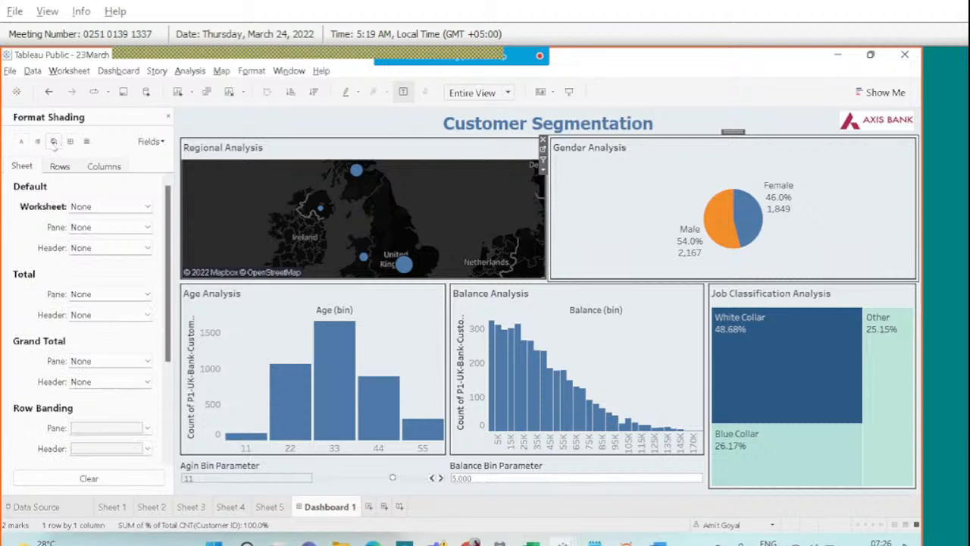
click(110, 211)
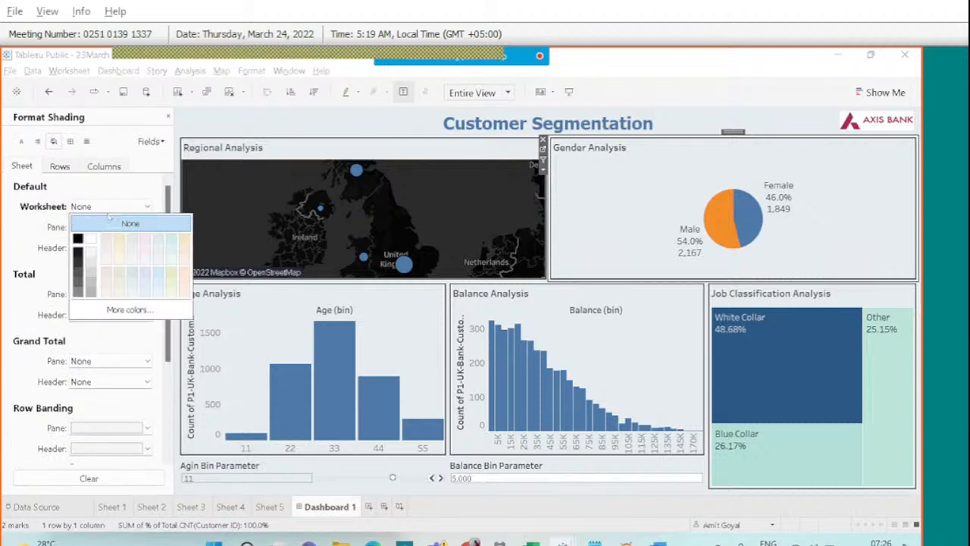
click(117, 241)
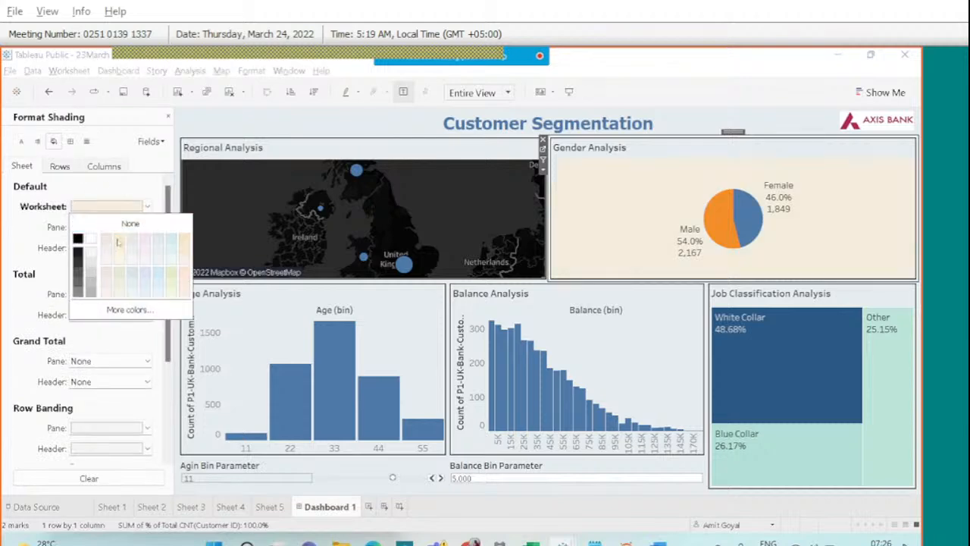
click(144, 248)
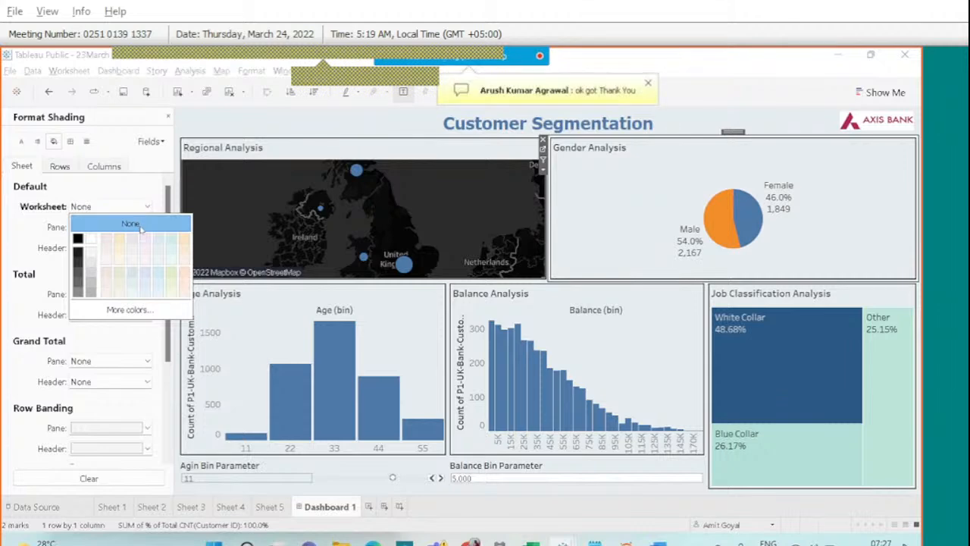
click(131, 224)
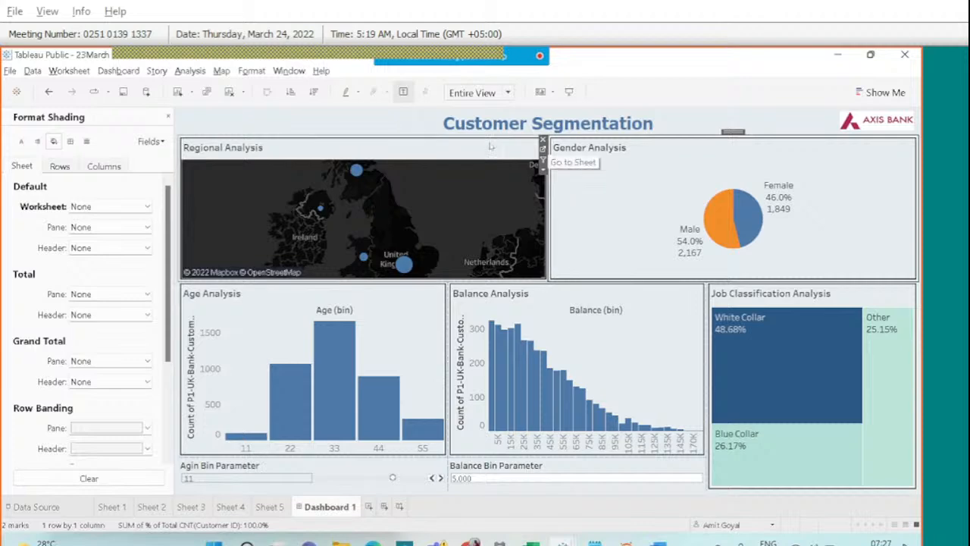
click(517, 153)
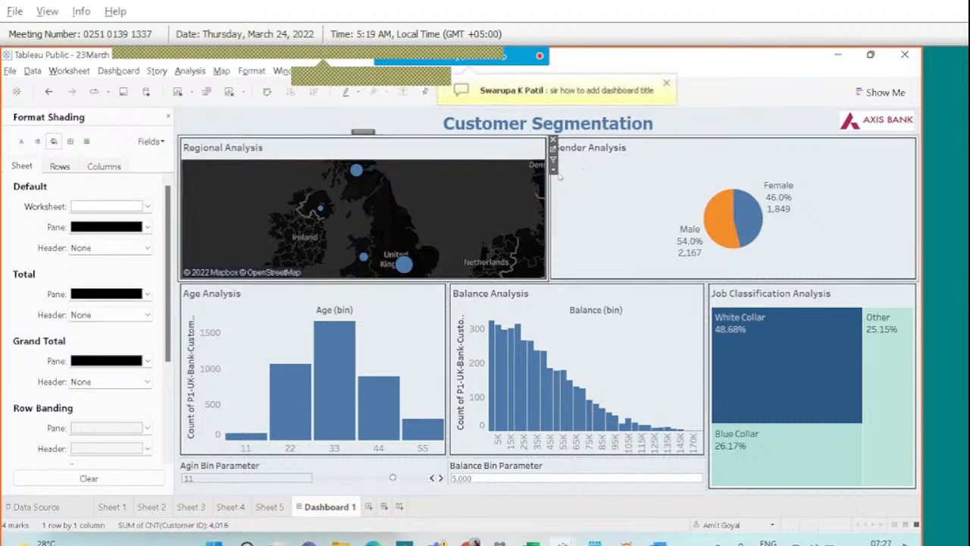
Open and dismiss the map's More Options menu, then close the Format Shading pane.
click(553, 170)
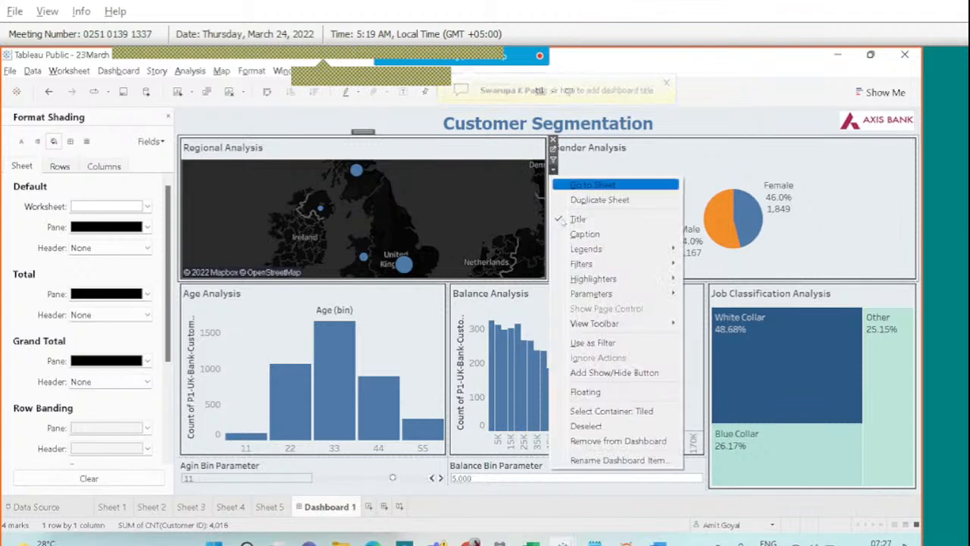
click(595, 392)
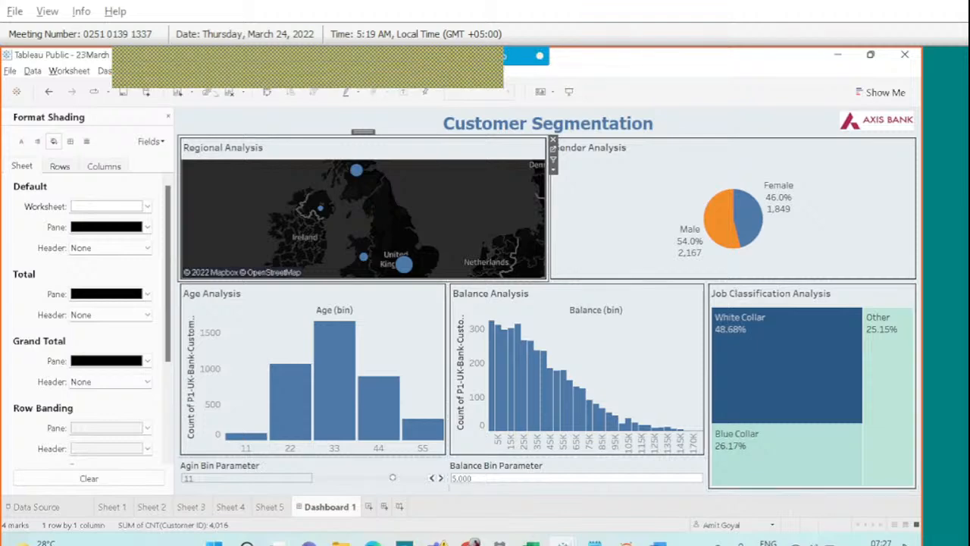
click(168, 117)
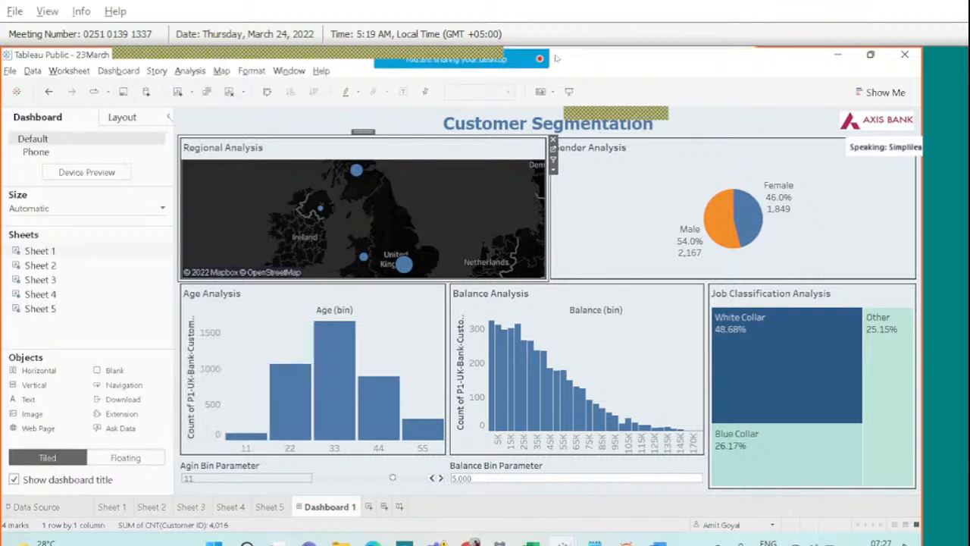
click(645, 72)
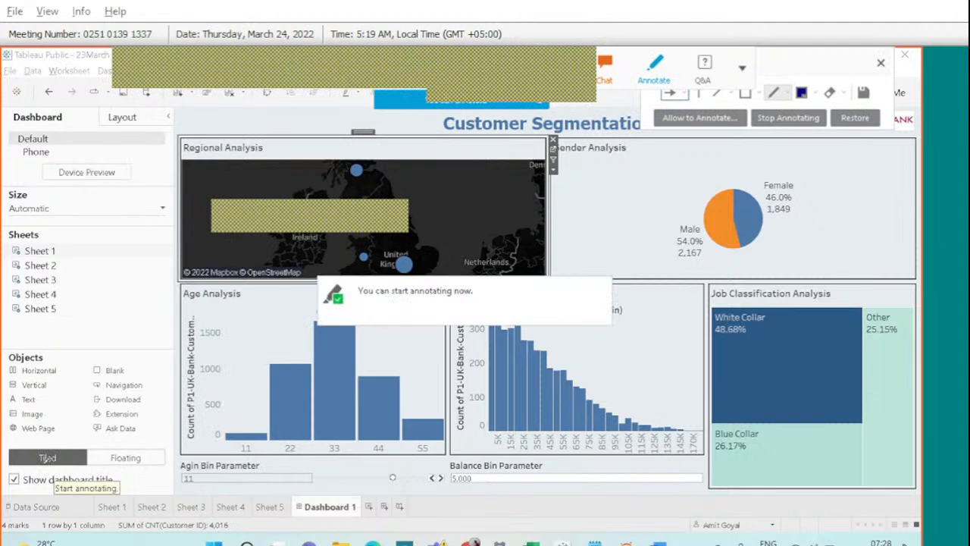
mouse_move(16, 461)
mouse_down()
mouse_move(21, 497)
mouse_move(51, 482)
mouse_move(37, 464)
mouse_up()
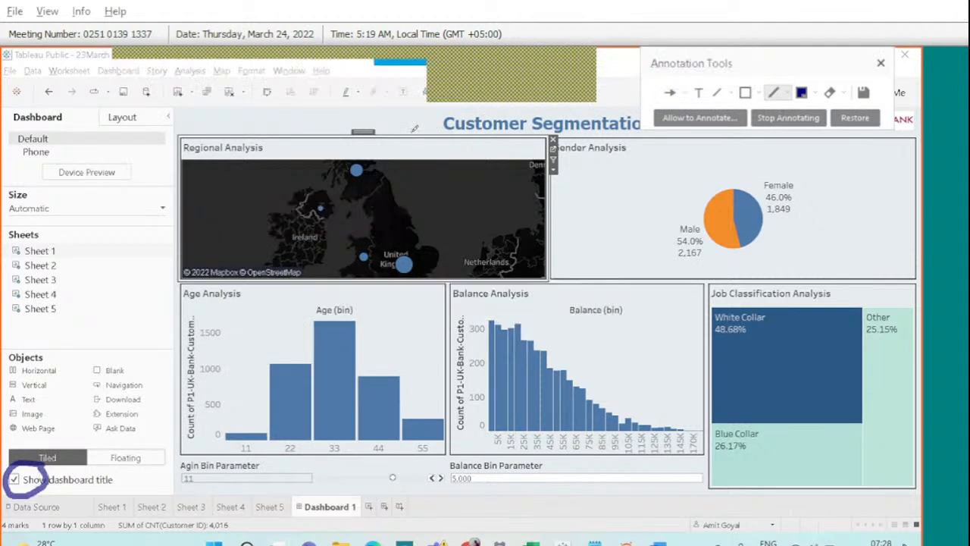
drag(415, 129, 443, 115)
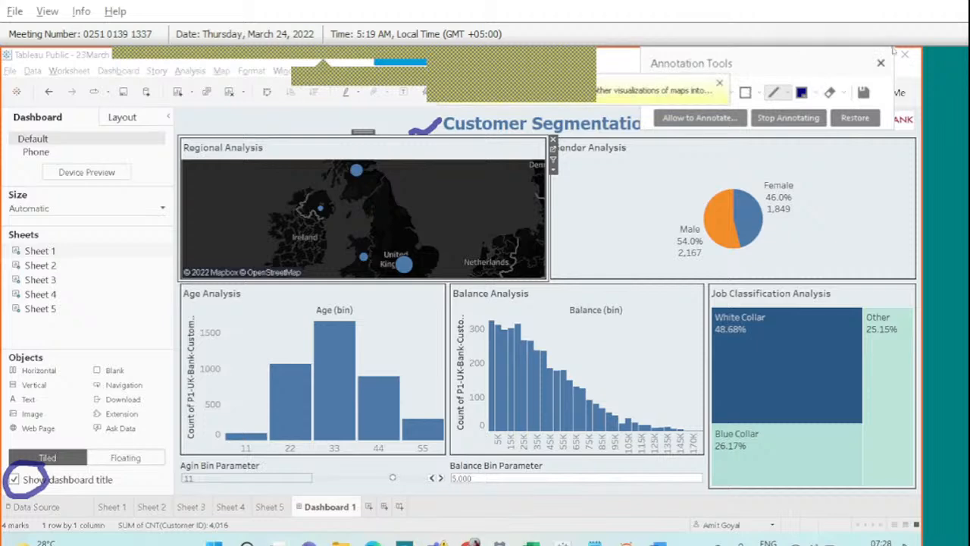
click(881, 63)
click(616, 78)
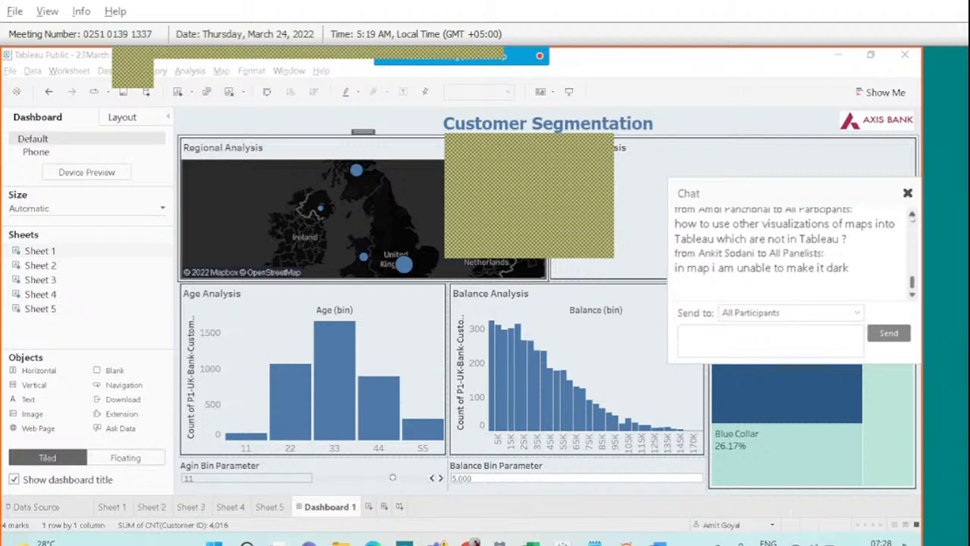
click(912, 218)
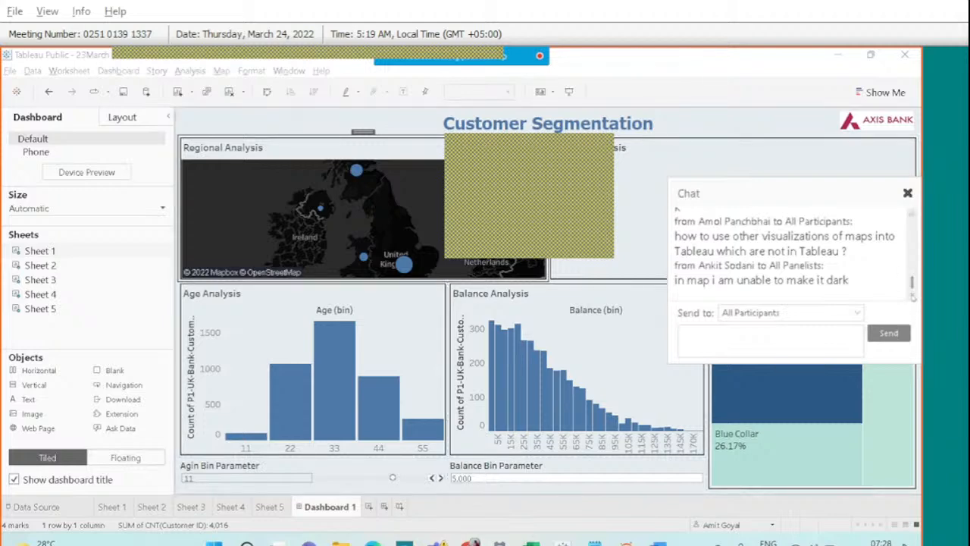
click(912, 295)
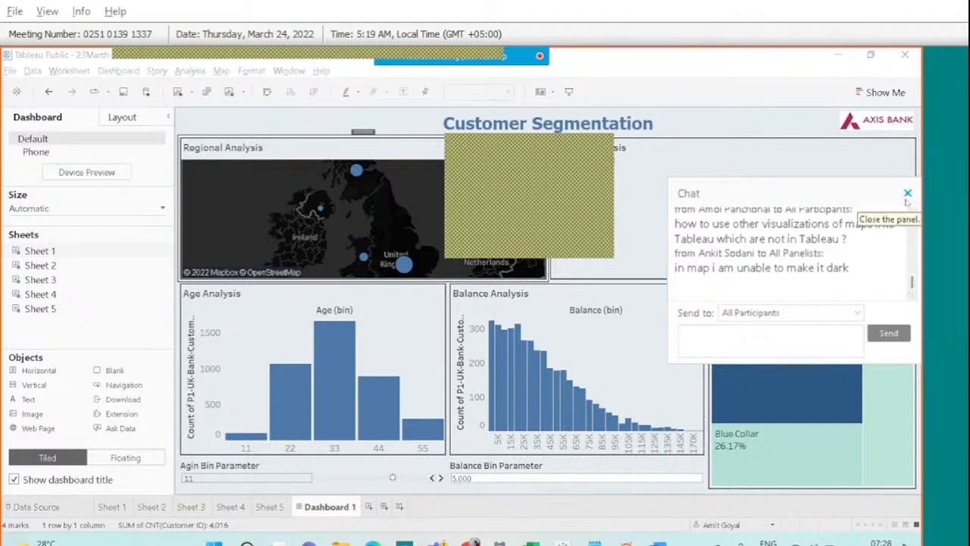
click(907, 193)
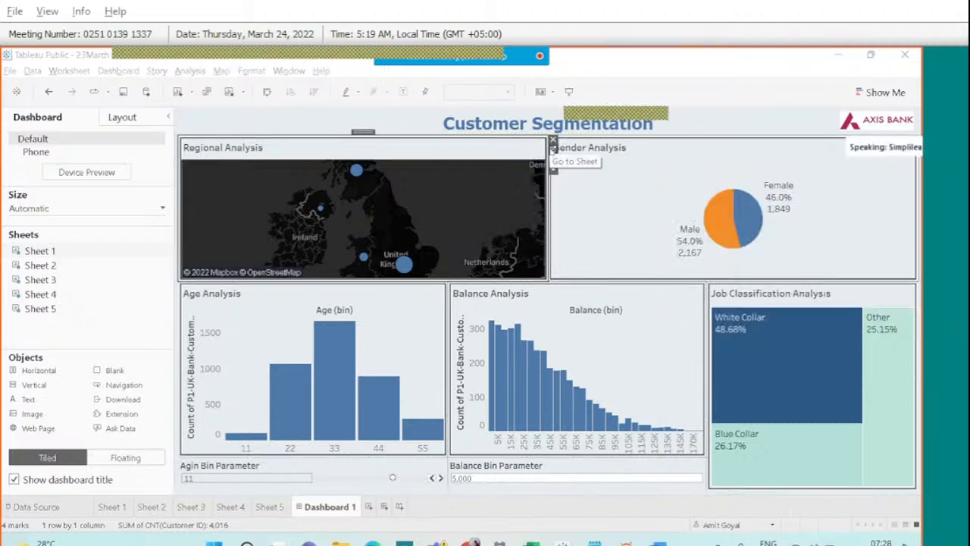
click(551, 150)
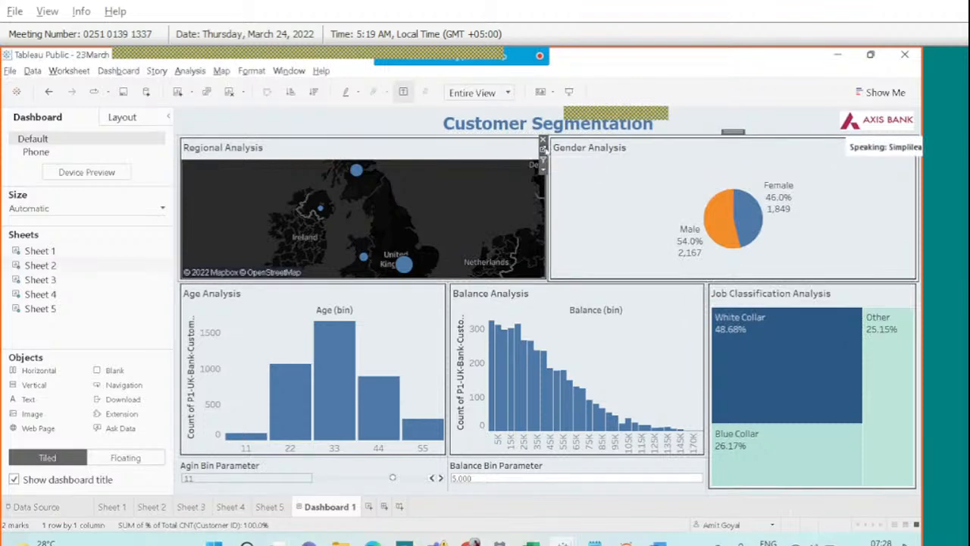
click(542, 150)
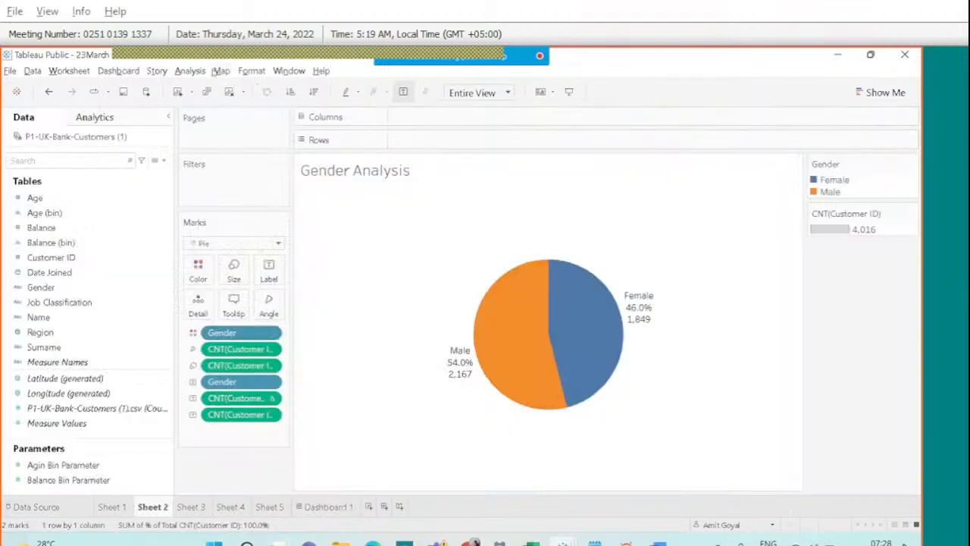
click(220, 72)
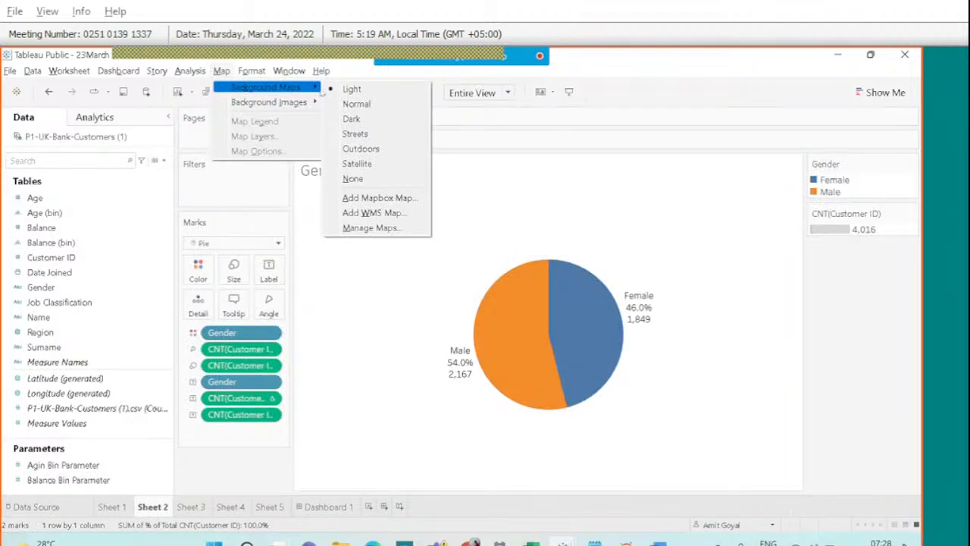
click(191, 506)
click(112, 507)
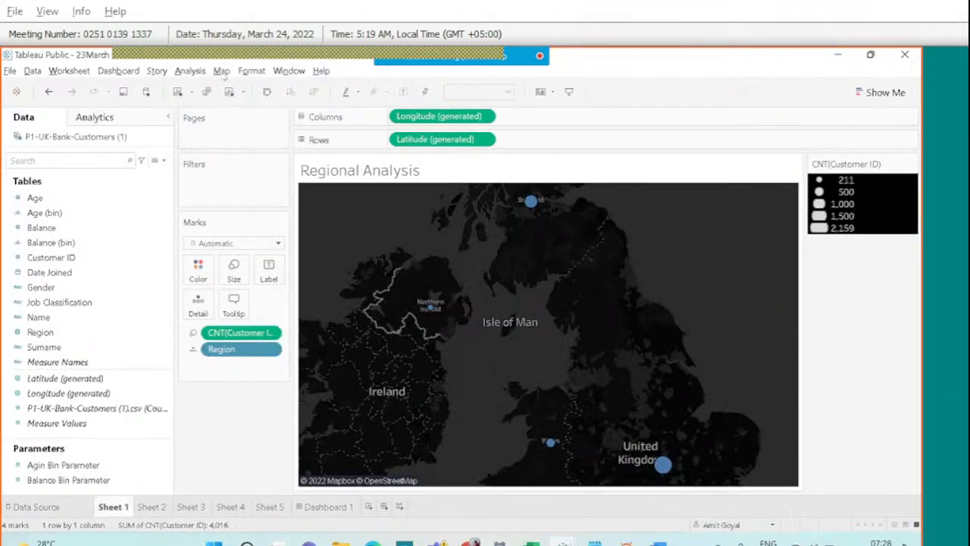
click(222, 72)
mouse_move(254, 87)
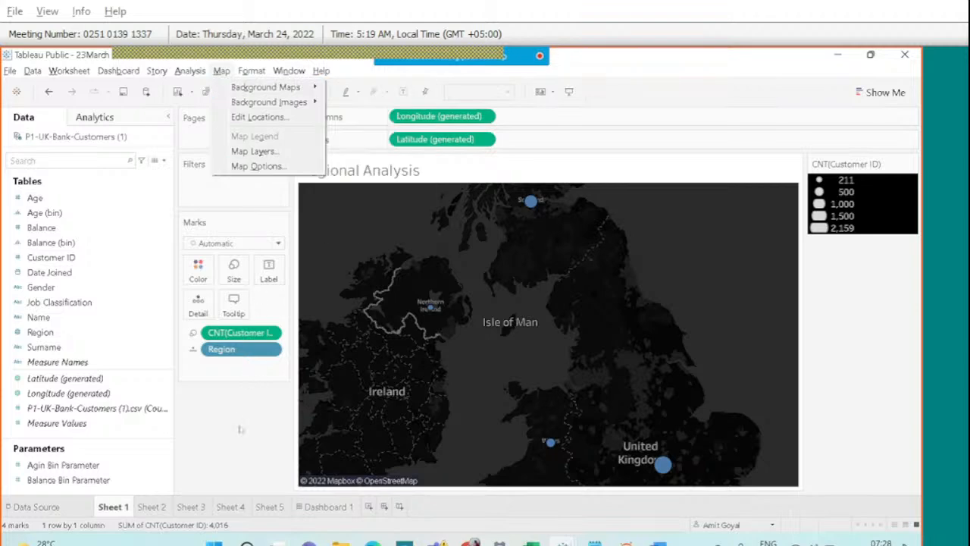
click(240, 428)
click(328, 506)
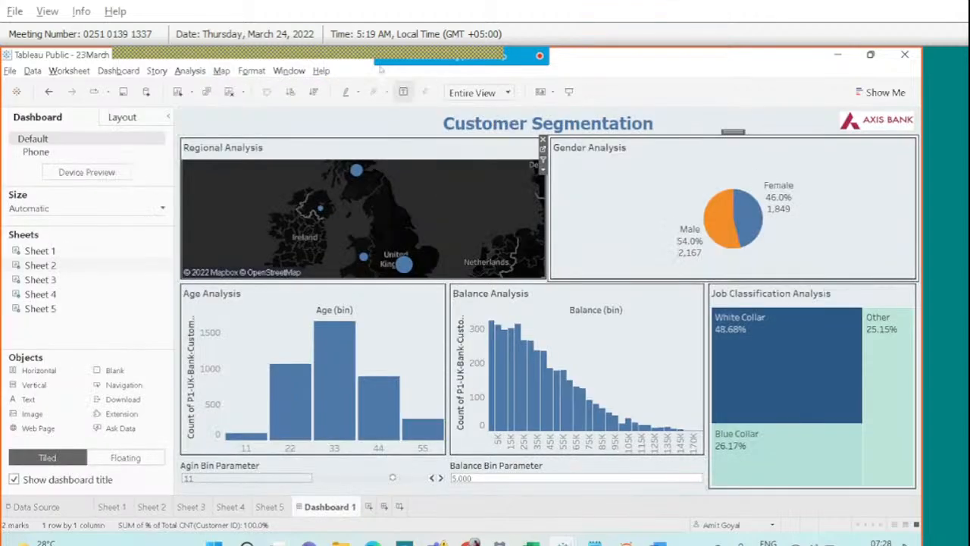
mouse_move(487, 53)
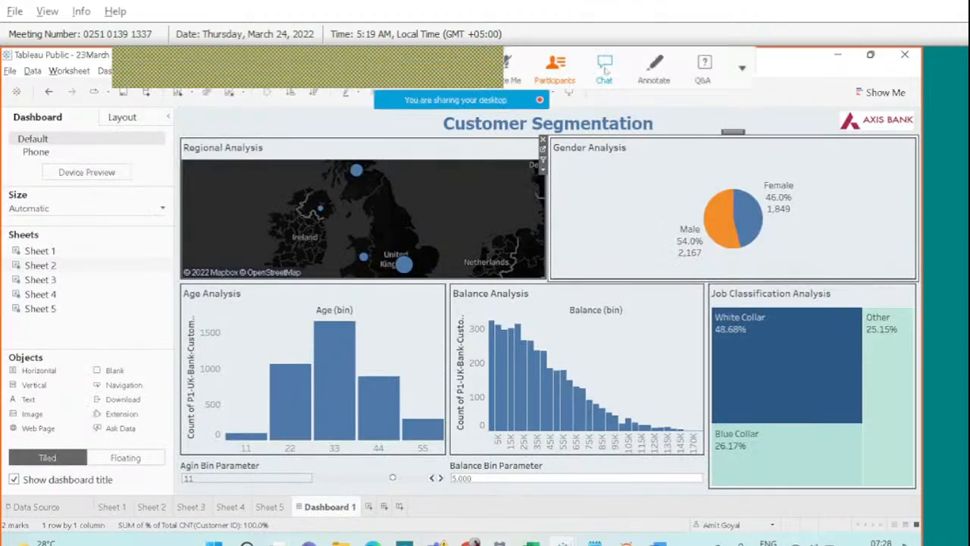
click(605, 68)
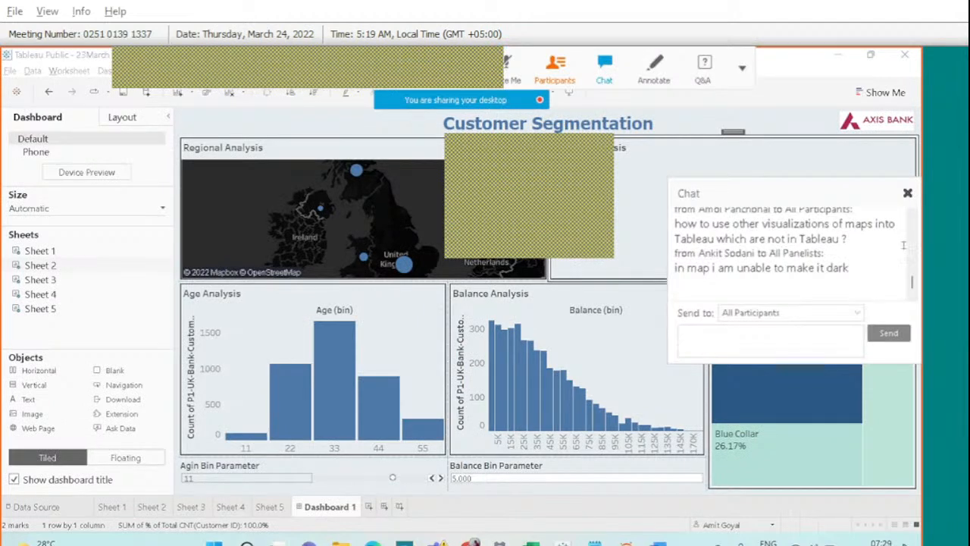
click(907, 192)
click(445, 152)
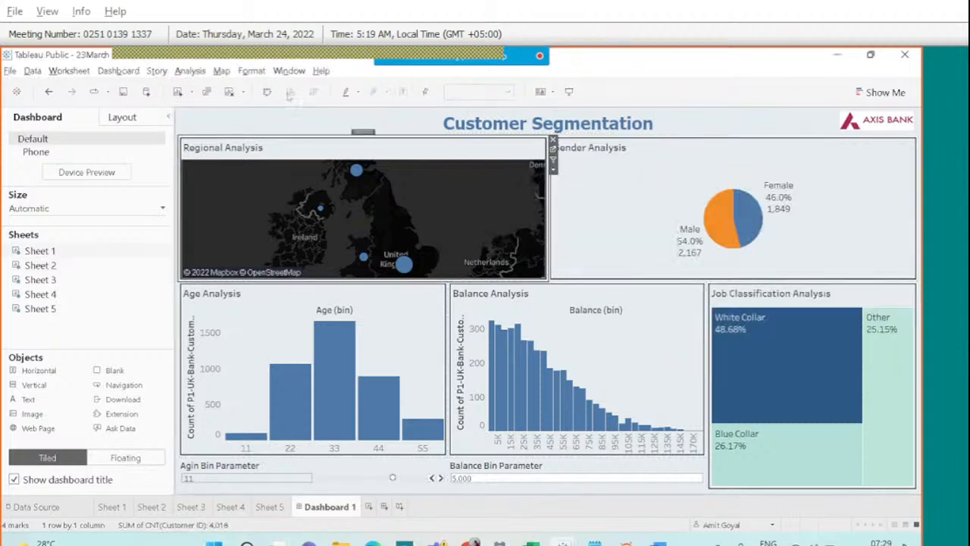
click(221, 70)
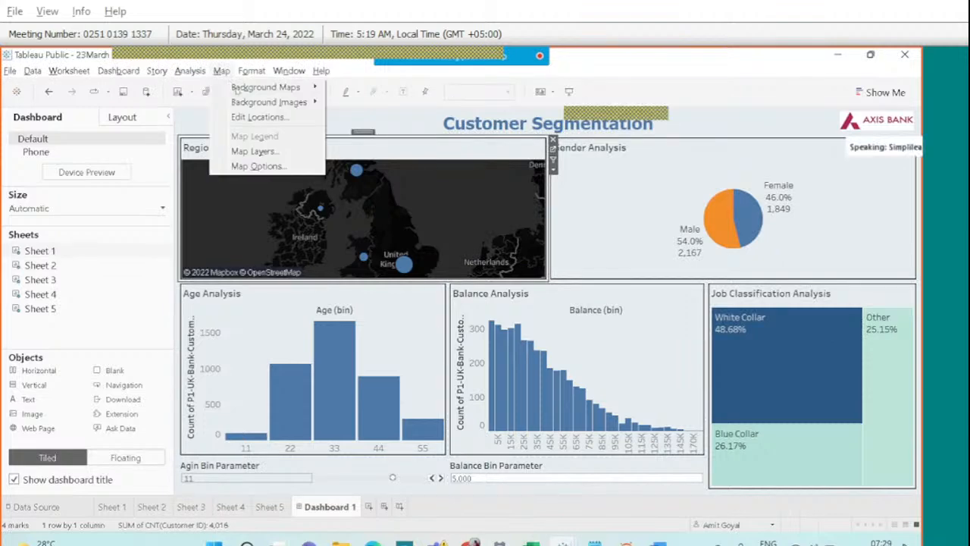
mouse_move(265, 88)
click(354, 134)
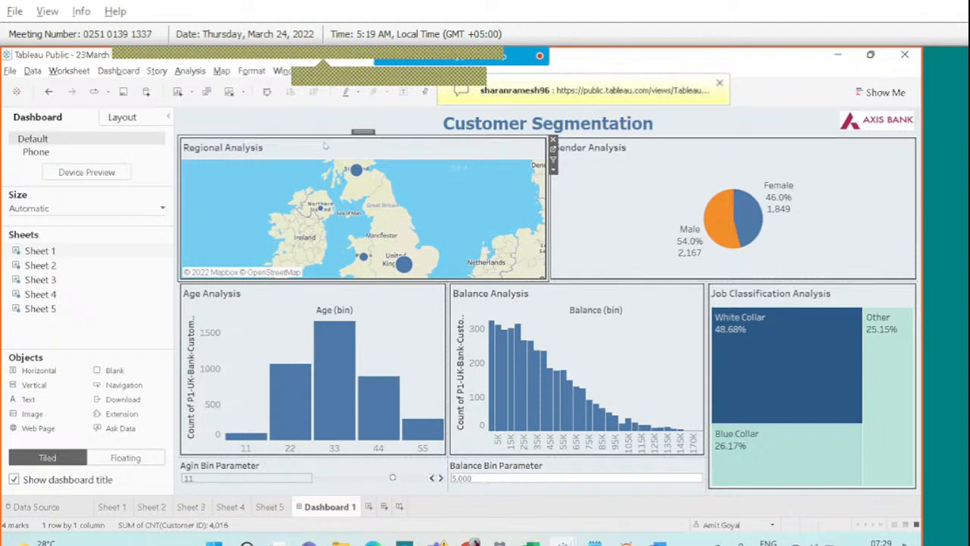
click(222, 70)
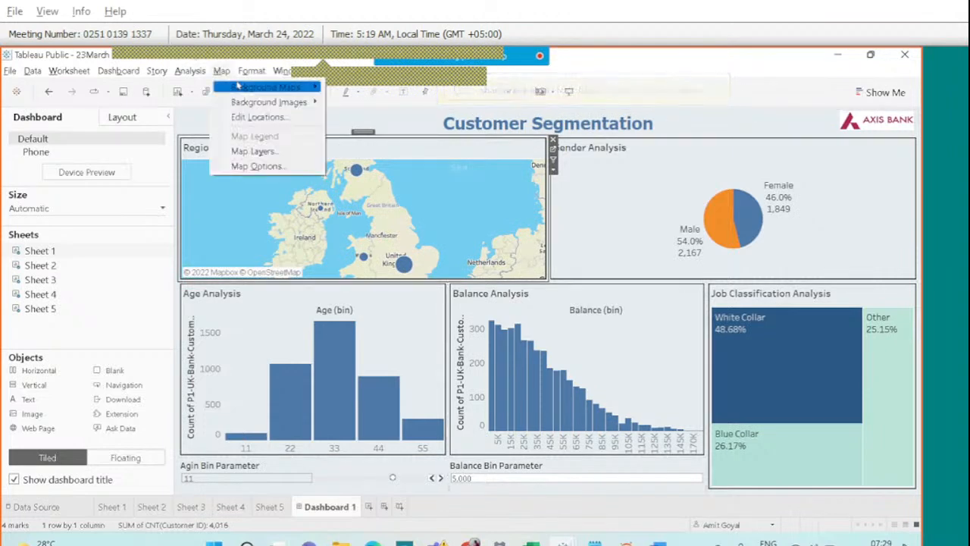
mouse_move(288, 88)
click(364, 119)
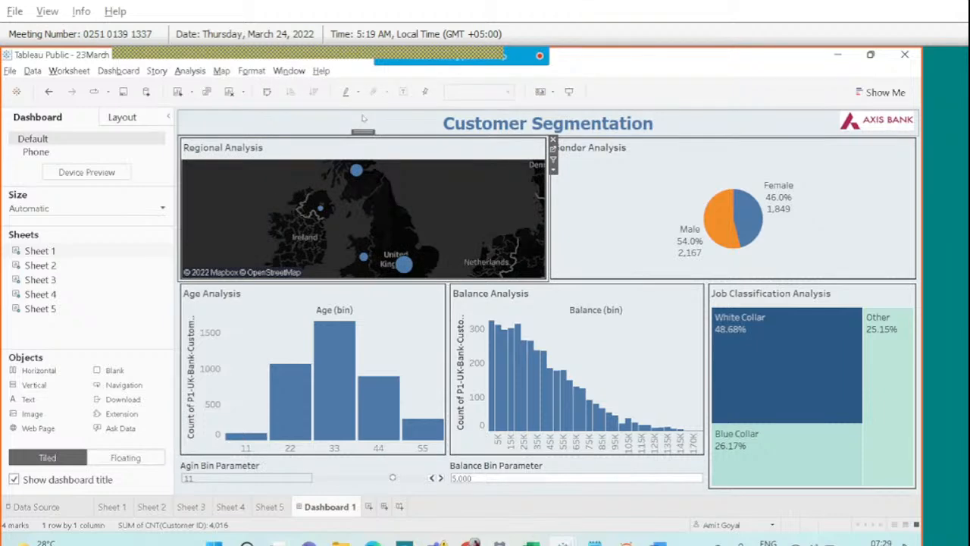
mouse_move(510, 55)
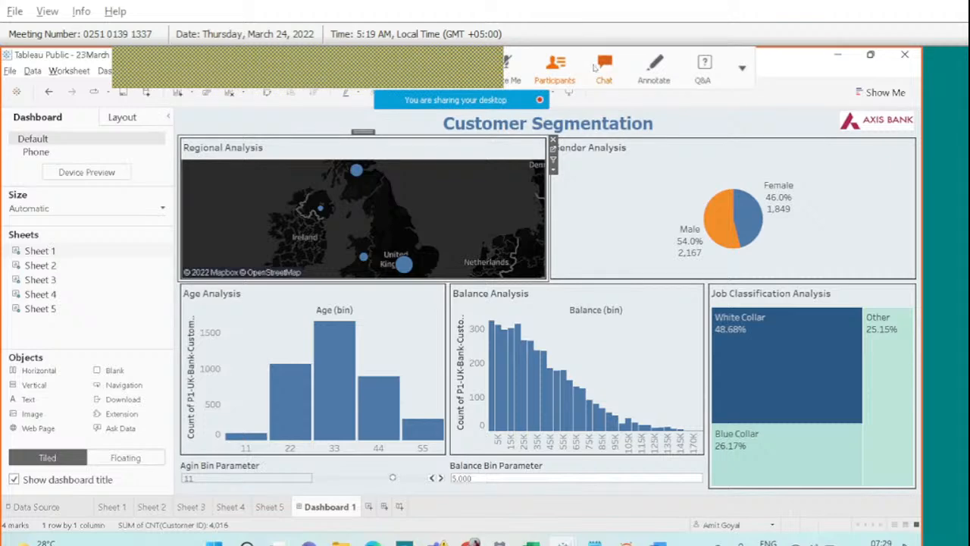
click(595, 69)
Open the shared Tableau Public dashboard link and close the meeting chat.
click(753, 259)
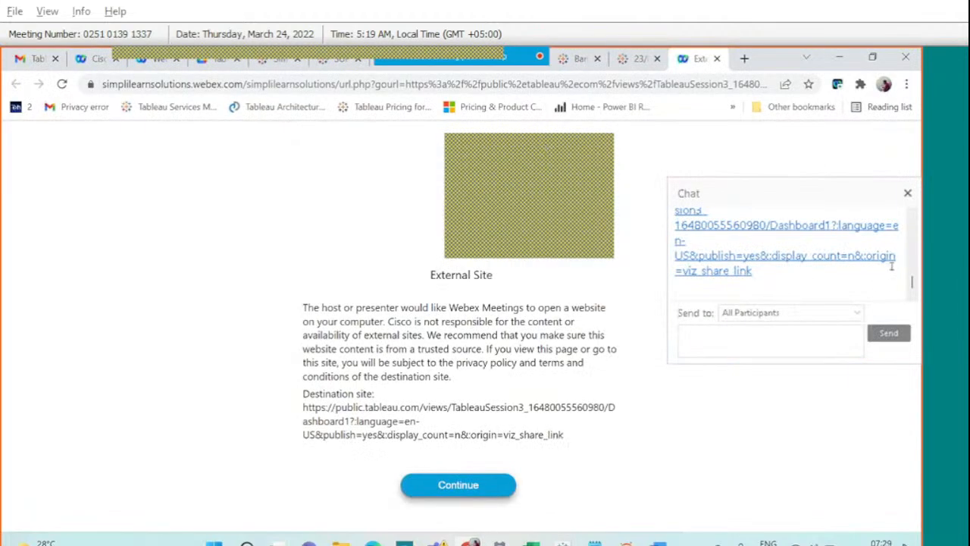
scroll(837, 231, up, 3)
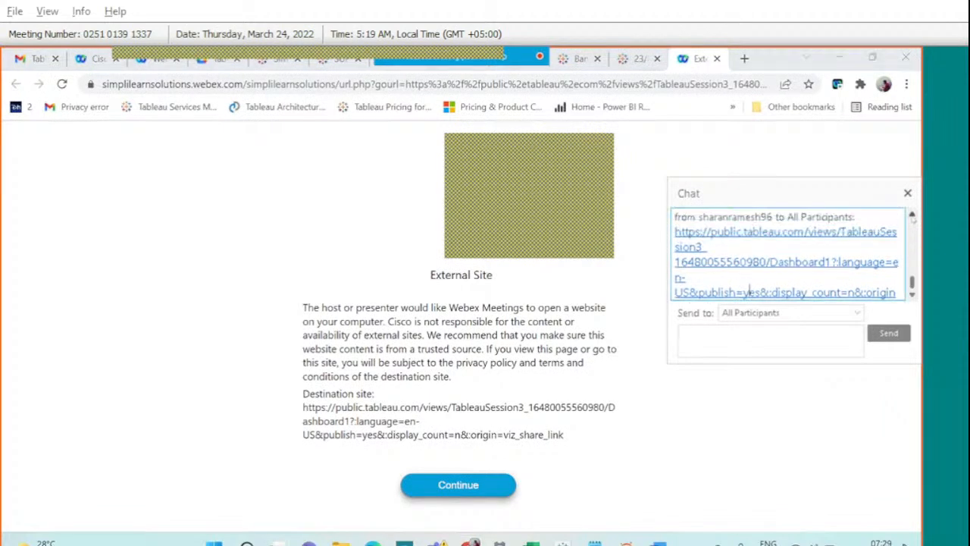
click(451, 492)
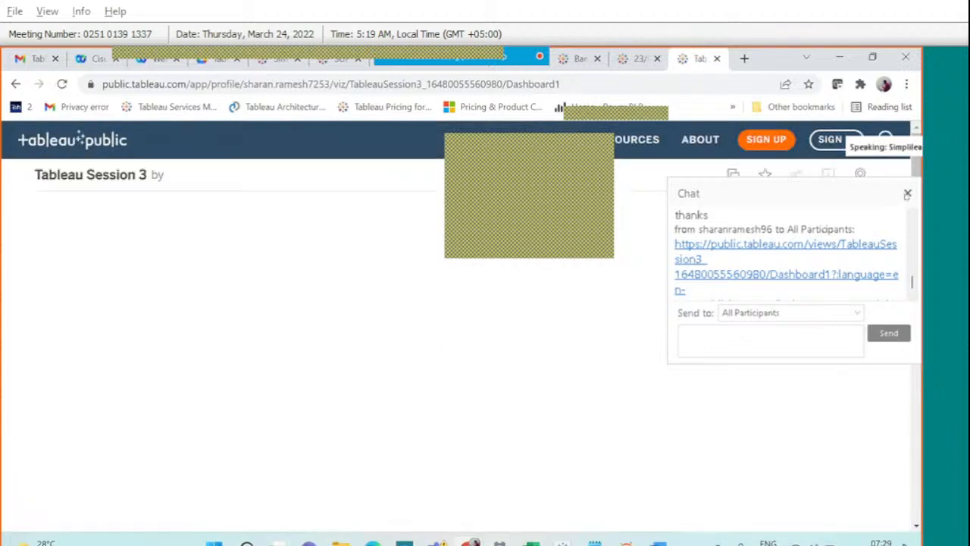
click(906, 194)
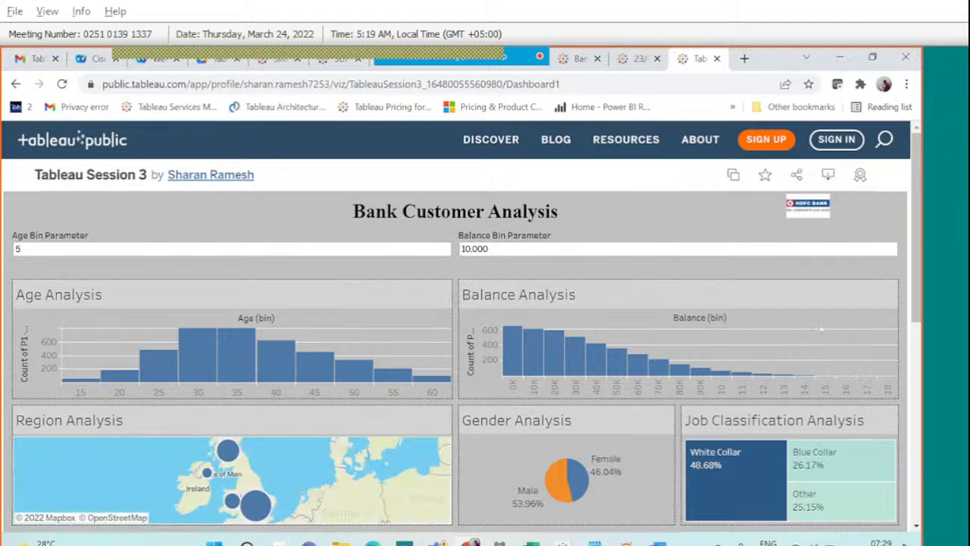
View the Bank Customer Analysis dashboard full screen, then exit and scroll up to its title.
scroll(768, 399, down, 1)
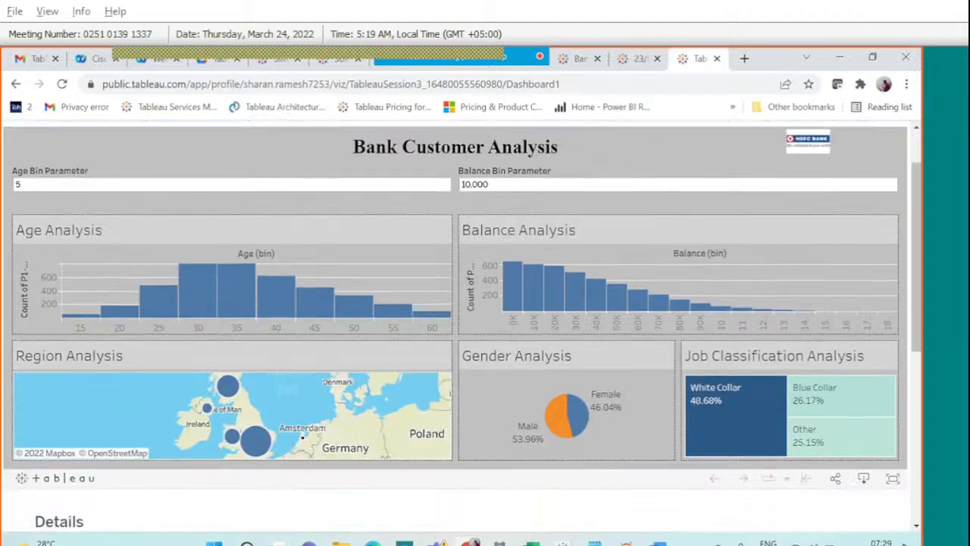
click(892, 478)
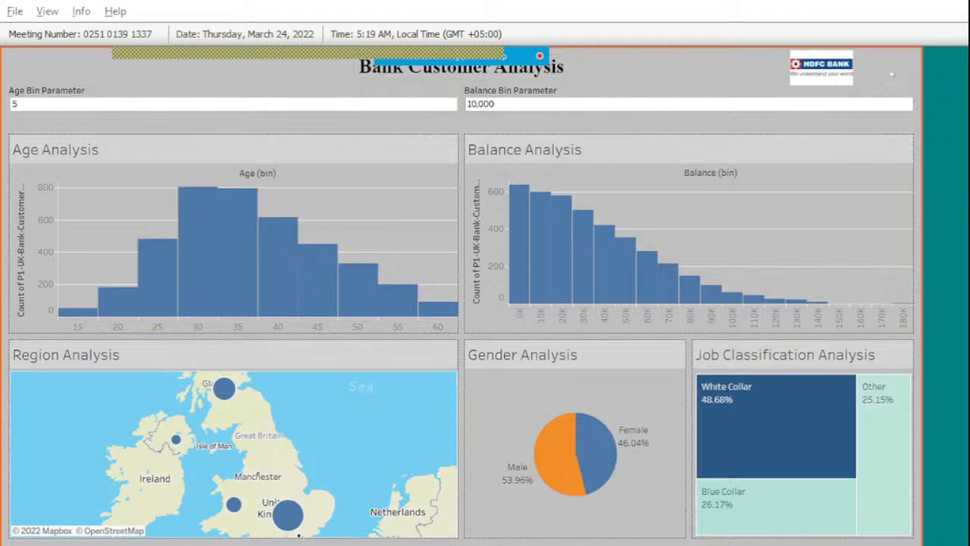
key(Escape)
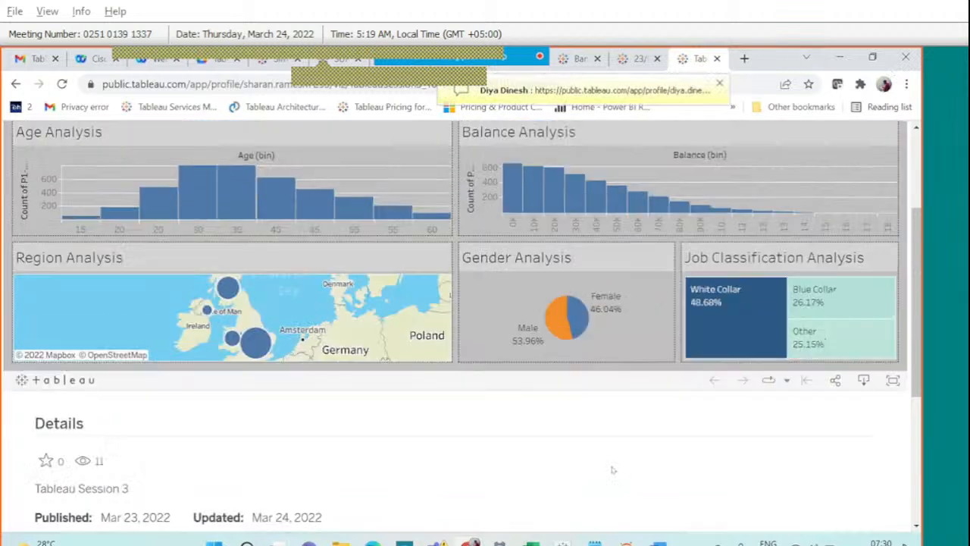
scroll(613, 470, up, 2)
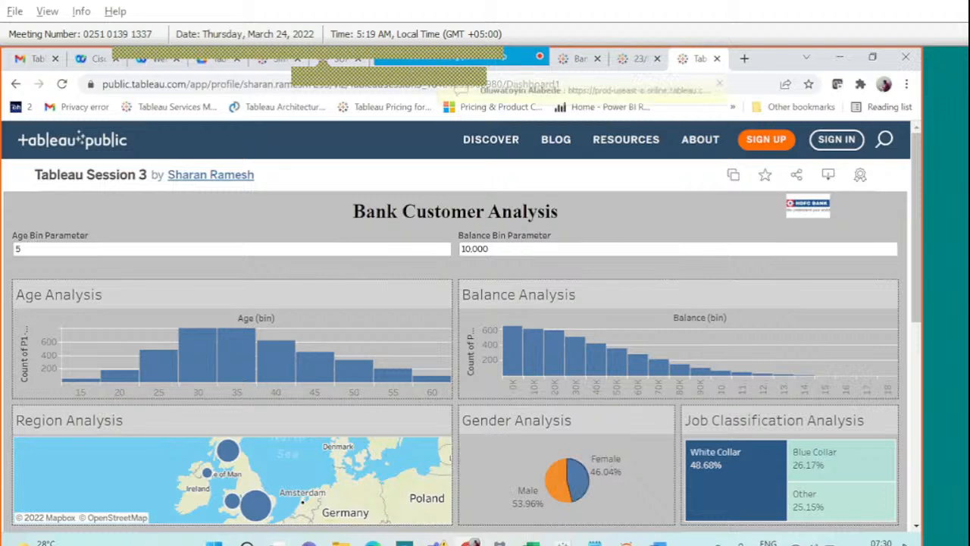
click(658, 543)
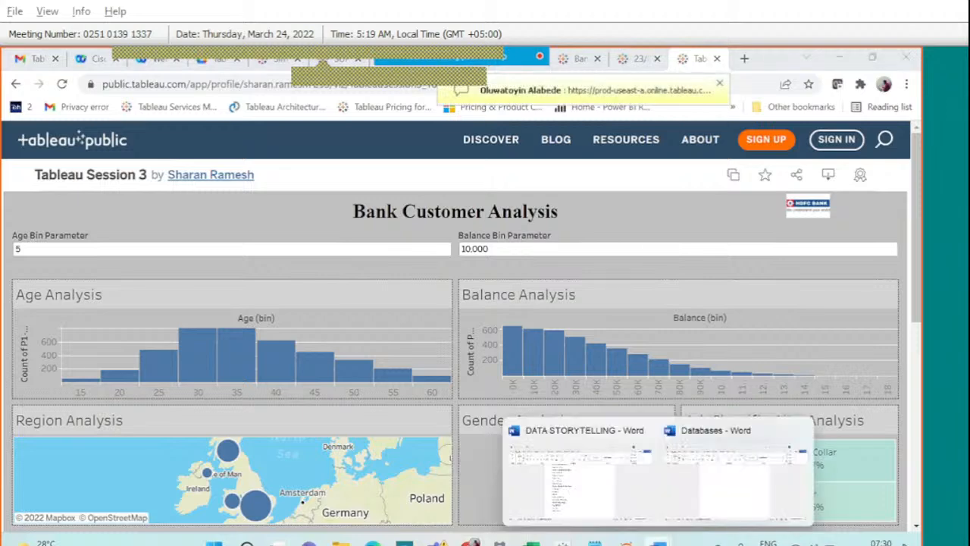
click(771, 68)
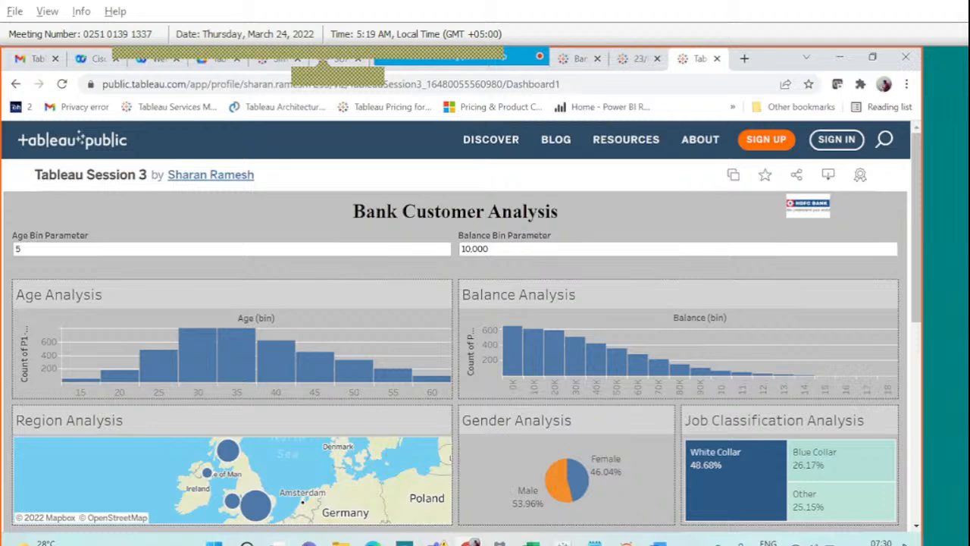
Bring back the 23March workbook and open Gender Analysis's shading format settings.
mouse_move(487, 540)
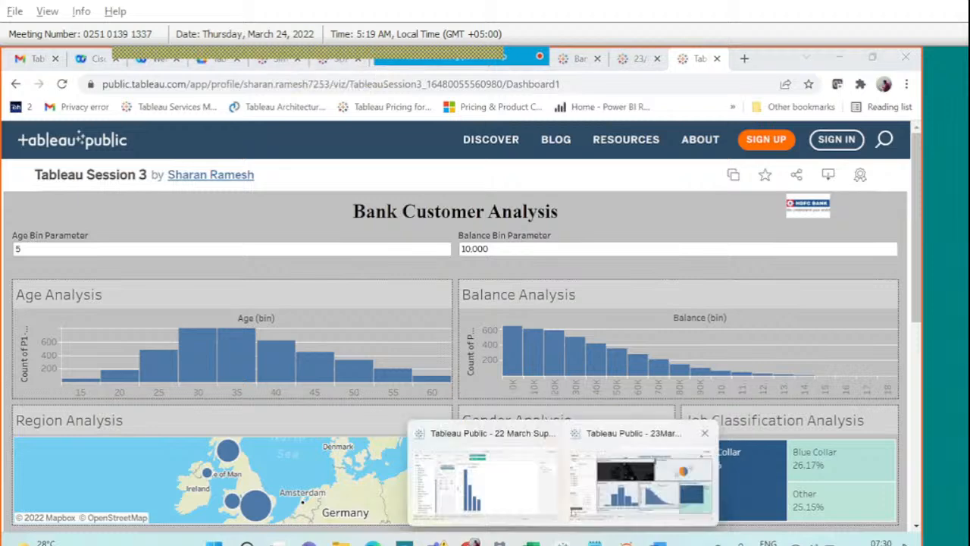
click(626, 445)
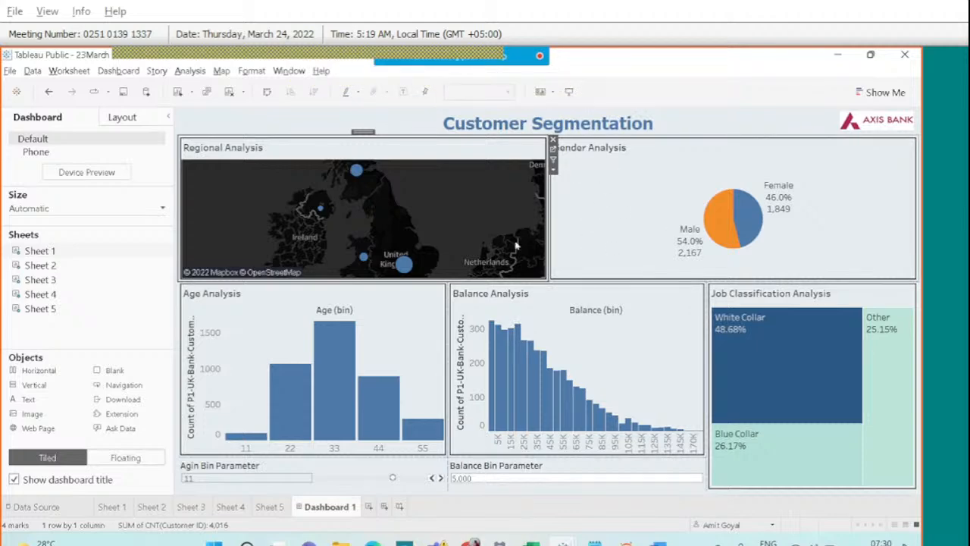
right_click(593, 194)
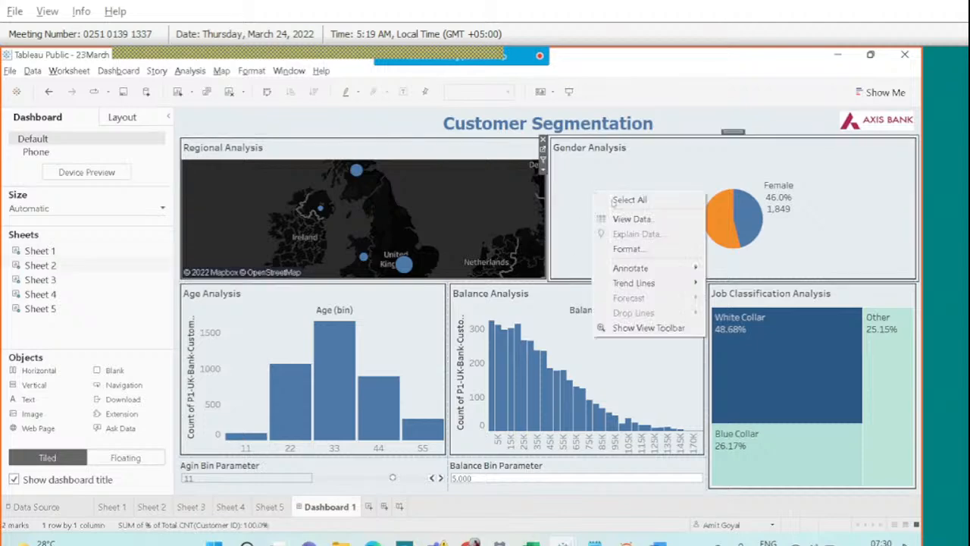
click(622, 247)
click(54, 142)
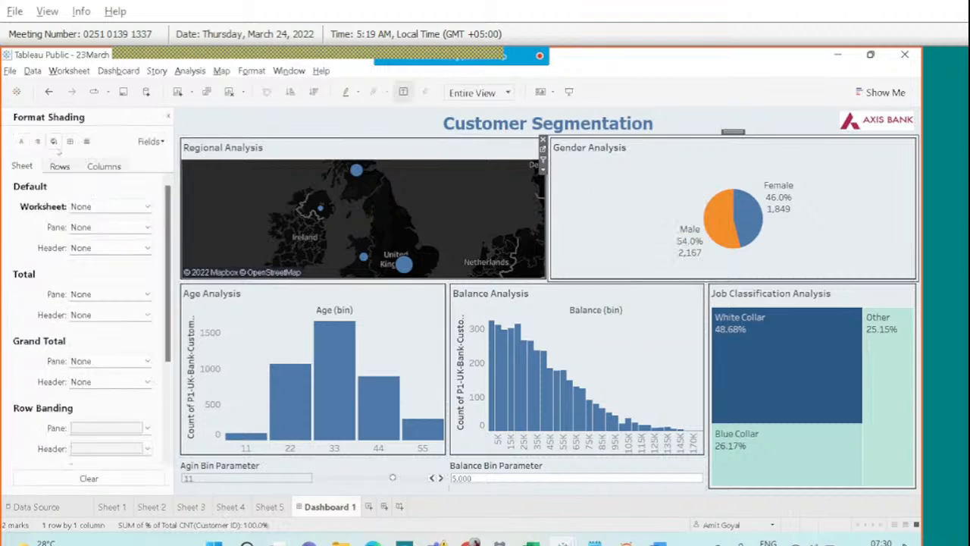
Check worksheet shading for Gender, Age, Balance and Job Classification sheets, leaving it None.
click(94, 207)
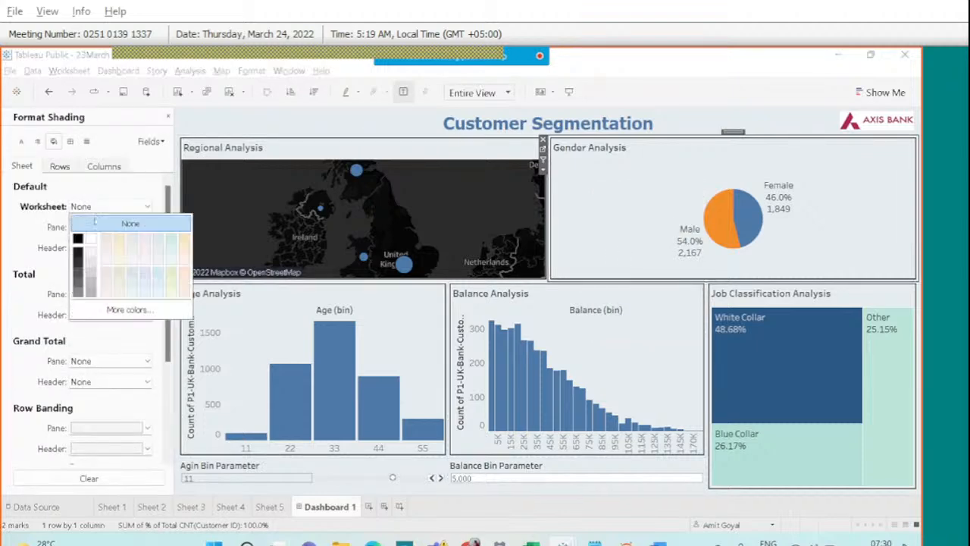
click(283, 300)
click(123, 210)
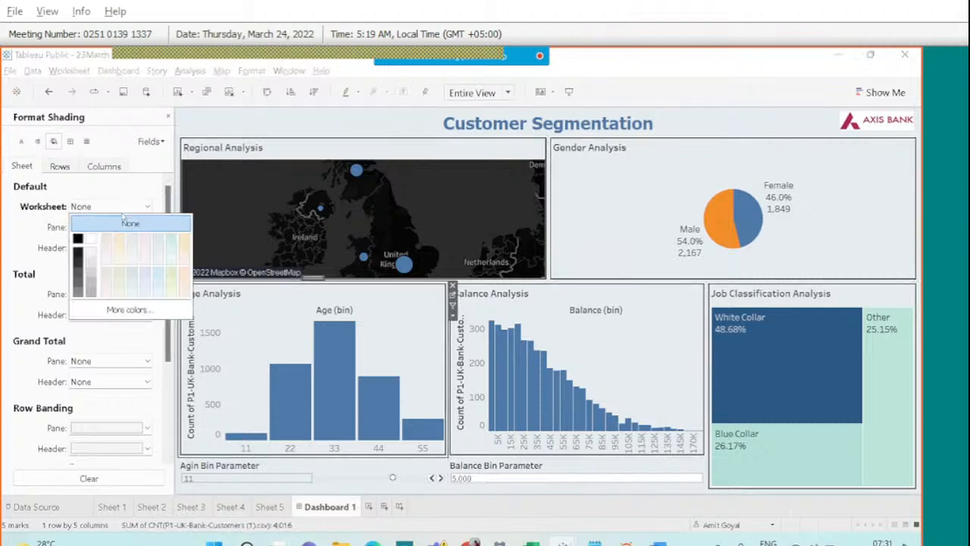
click(533, 300)
click(120, 209)
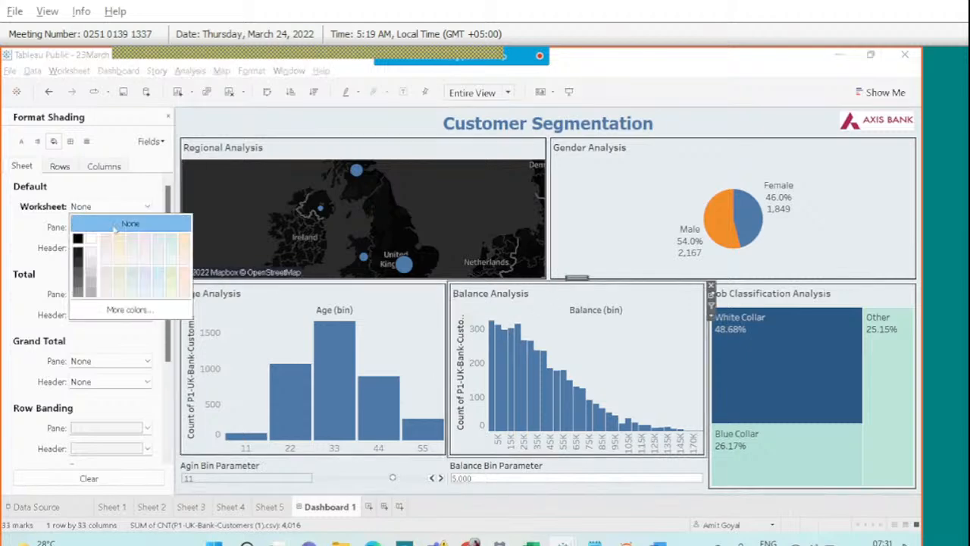
click(817, 301)
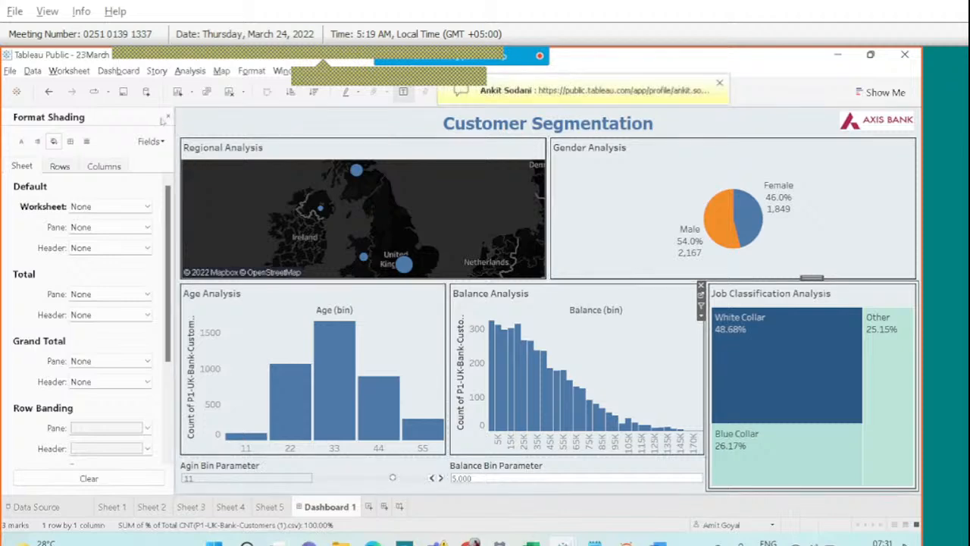
click(168, 118)
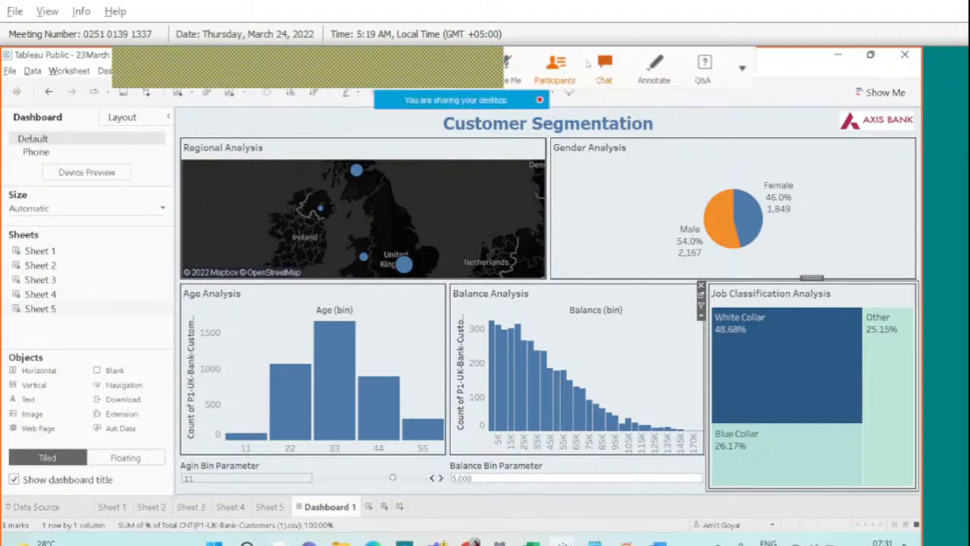
click(603, 65)
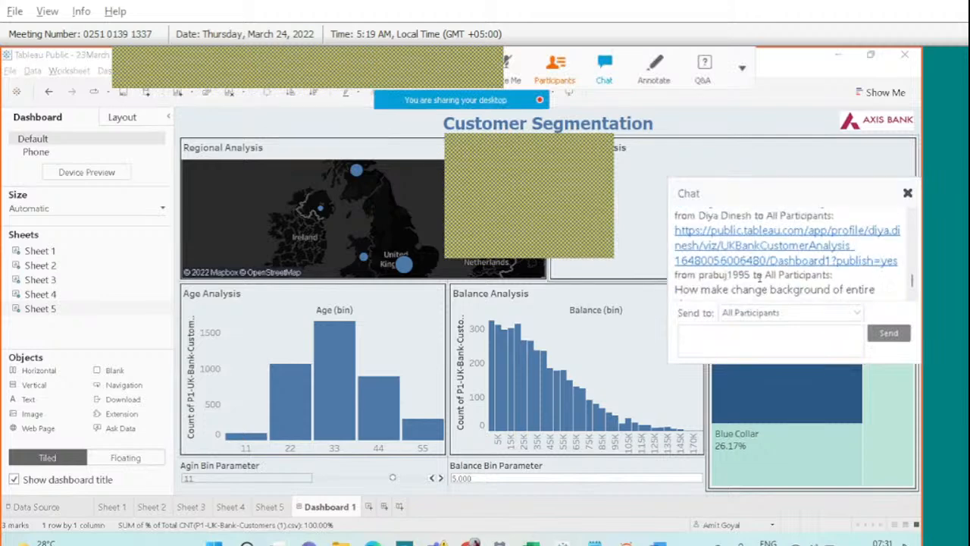
Open the Tableau Public dashboard link shared in the meeting chat.
scroll(760, 282, up, 2)
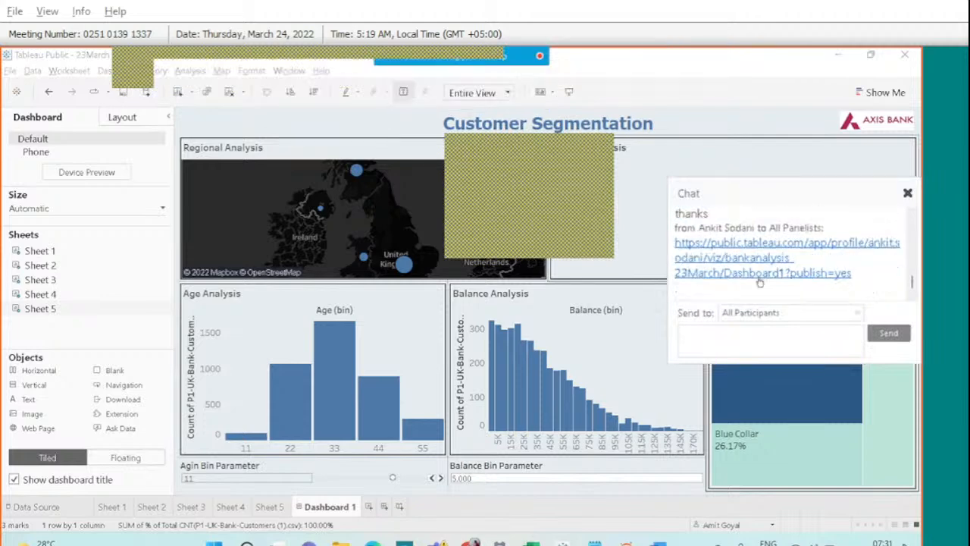
click(737, 248)
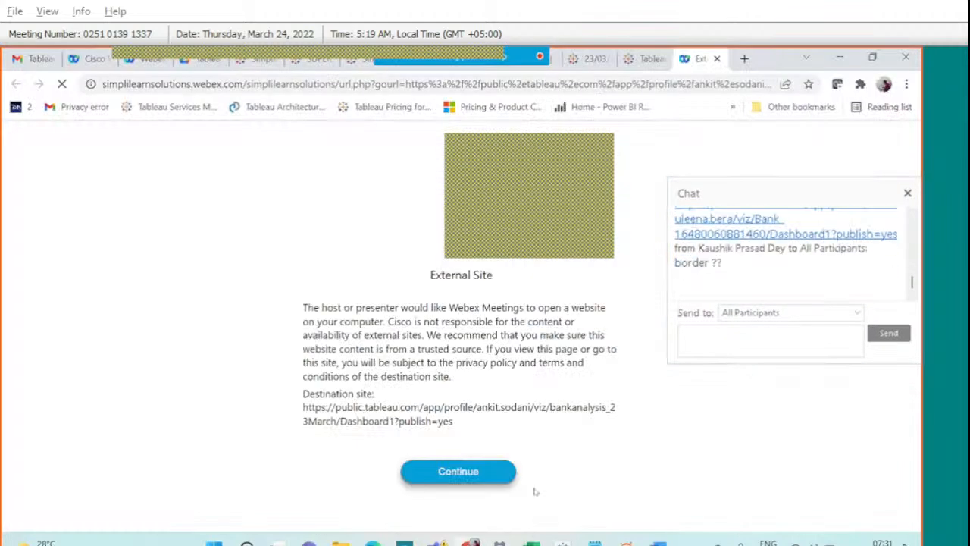
click(458, 471)
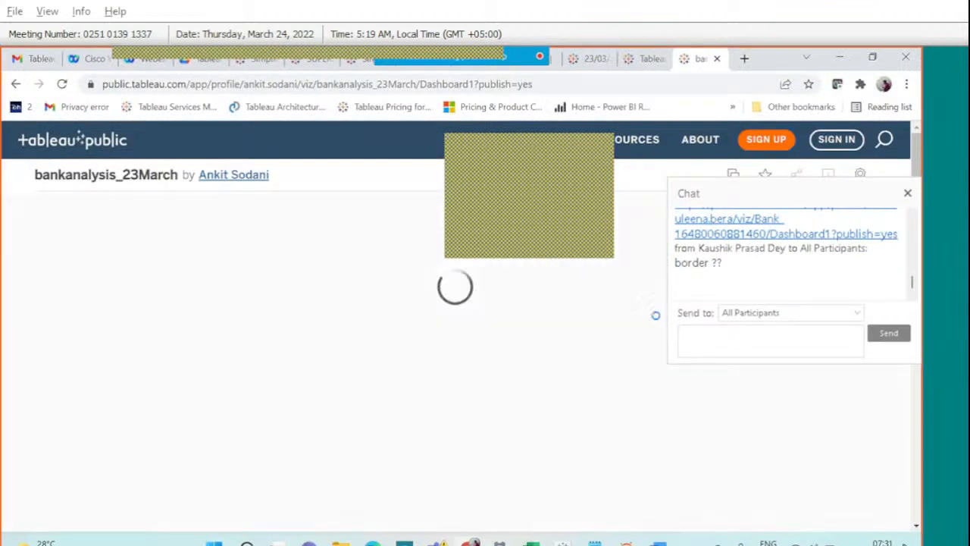
click(912, 215)
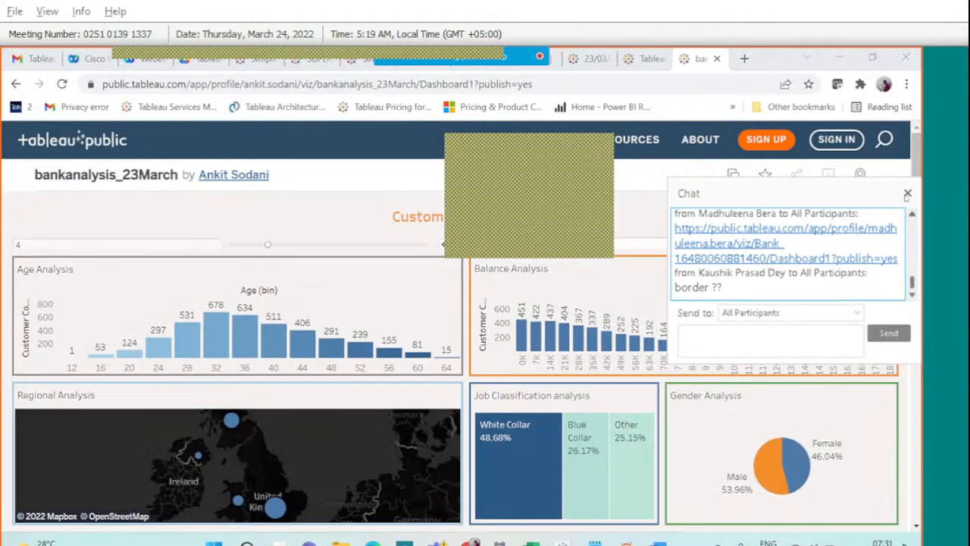
click(638, 361)
Browse the published bankanalysis_23March dashboard and view its shareable link.
scroll(638, 361, down, 3)
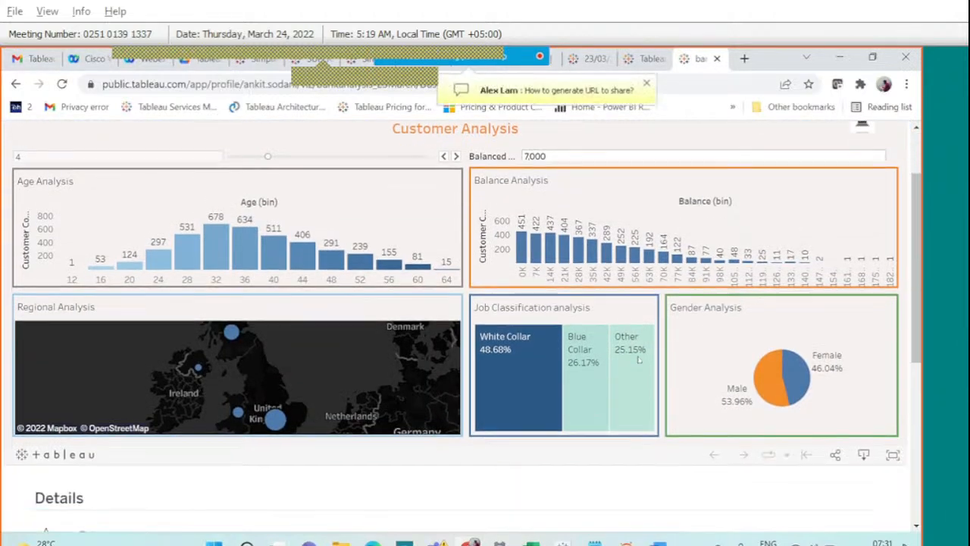
scroll(682, 284, up, 2)
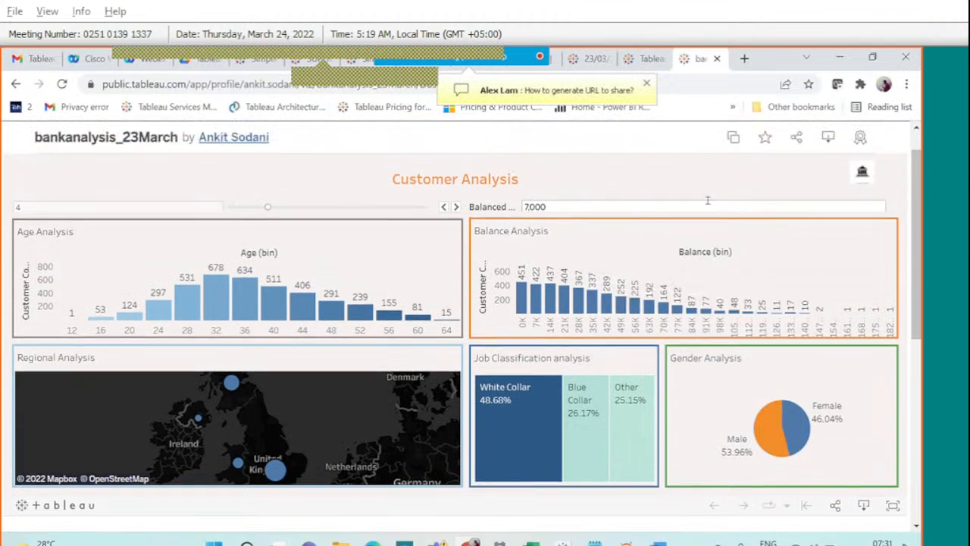
scroll(686, 256, down, 1)
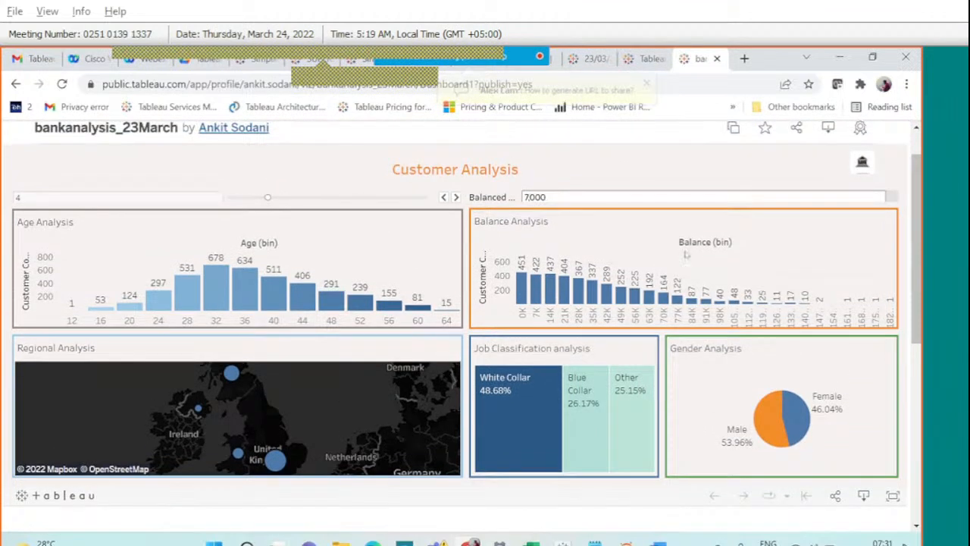
scroll(685, 255, down, 3)
scroll(685, 255, down, 3)
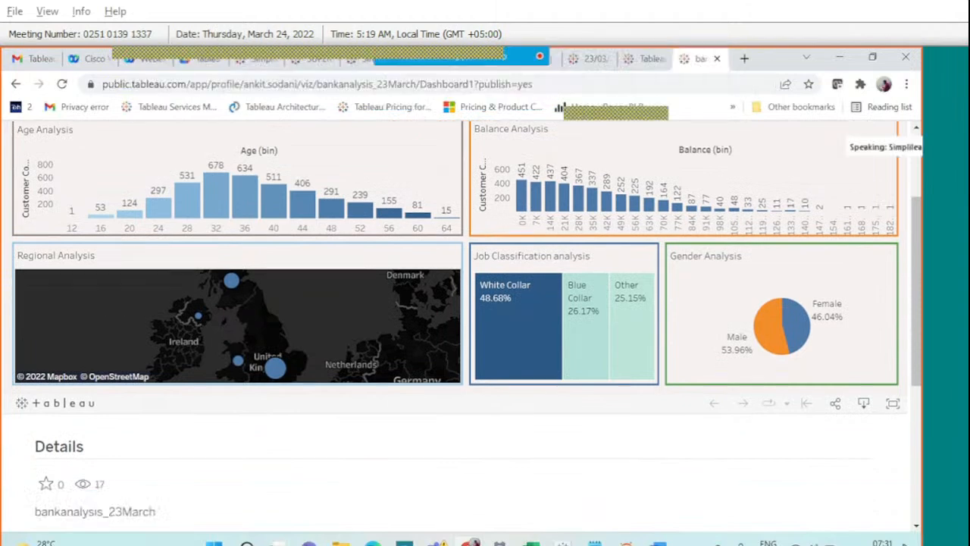
scroll(682, 303, up, 2)
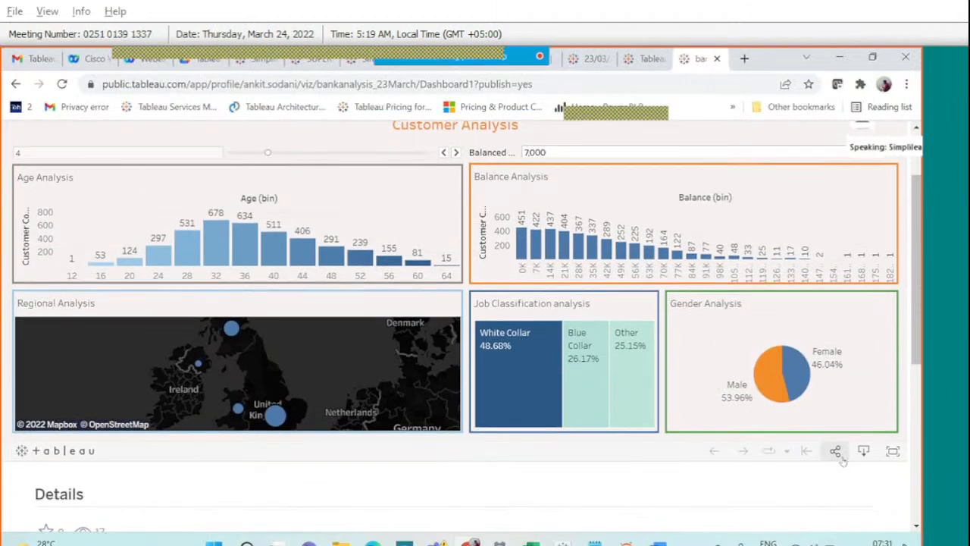
click(836, 453)
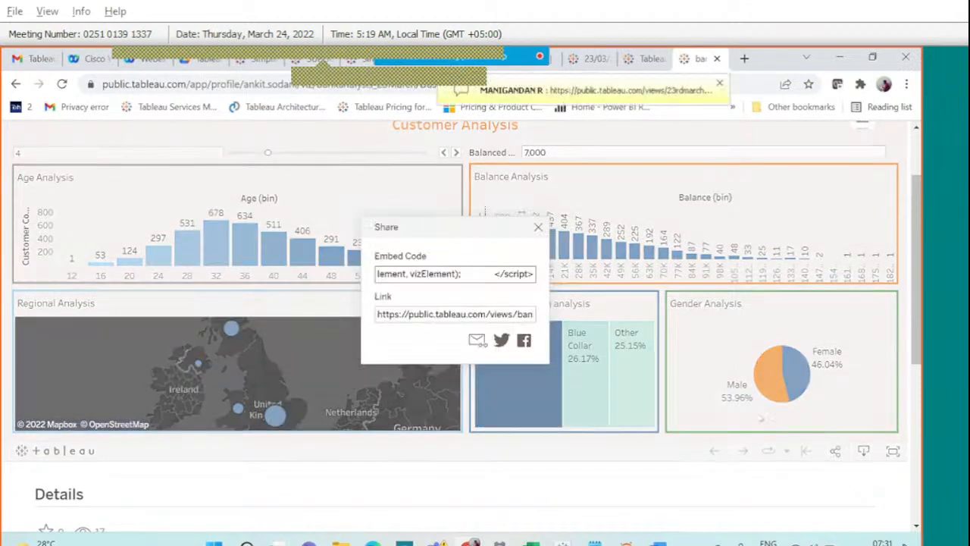
click(480, 316)
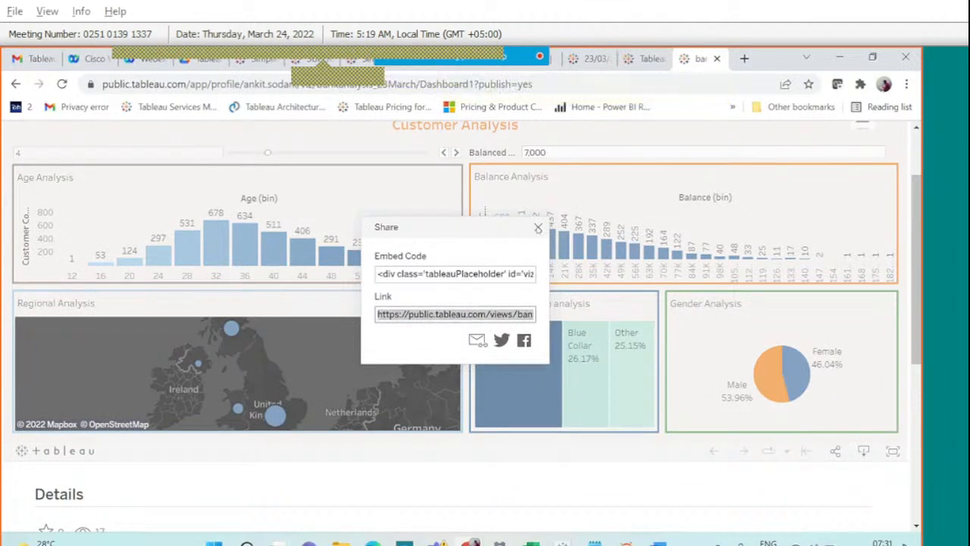
click(538, 228)
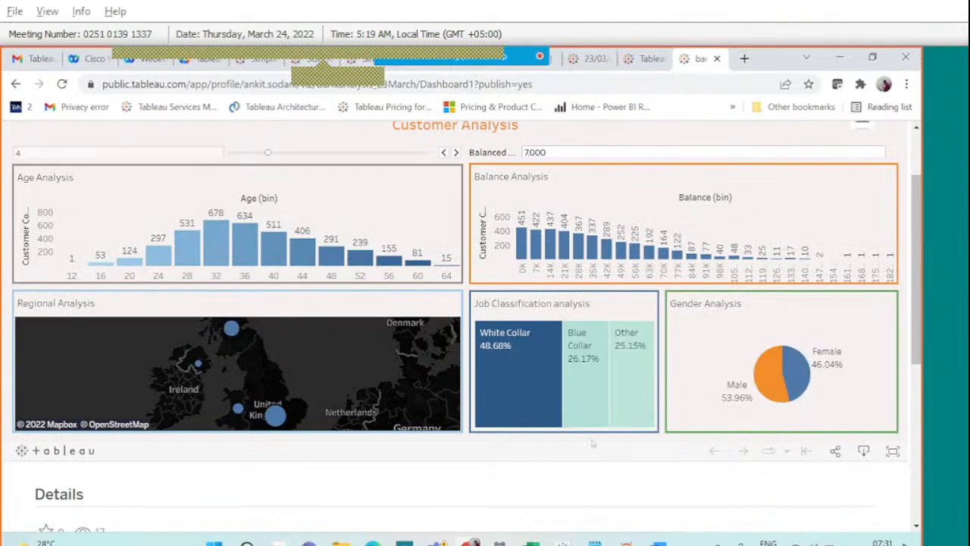
scroll(615, 471, up, 2)
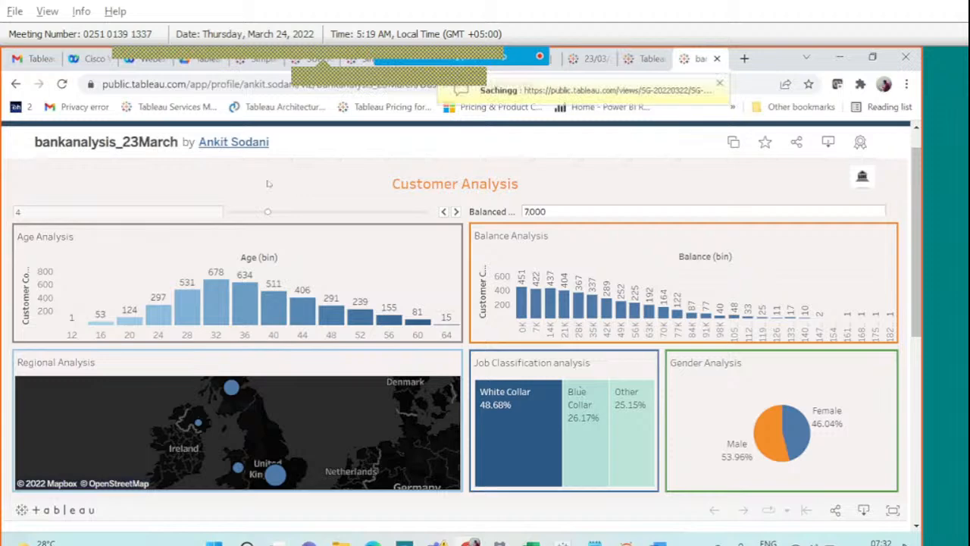
scroll(519, 370, down, 1)
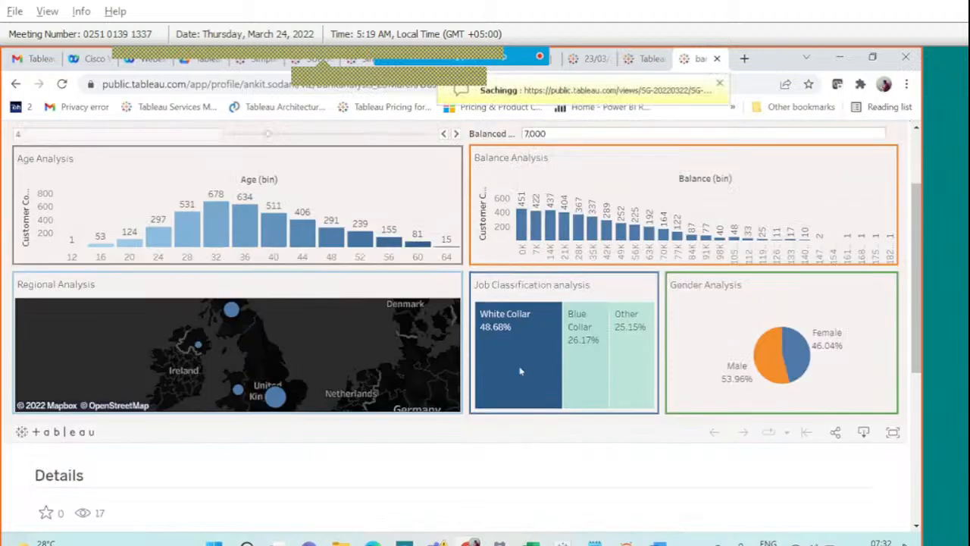
scroll(520, 370, up, 2)
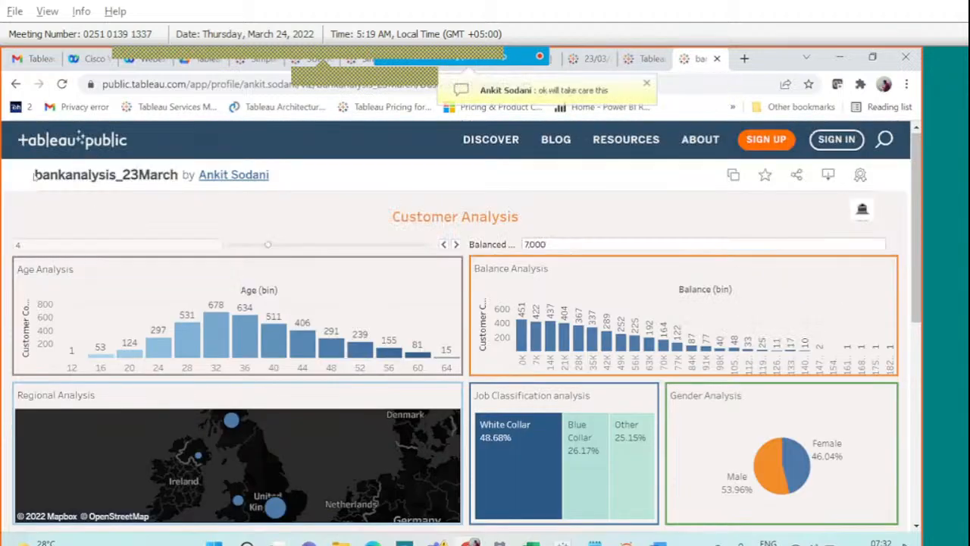
Leave for the Tableau Public home page and return to the desktop 23March workbook.
click(51, 135)
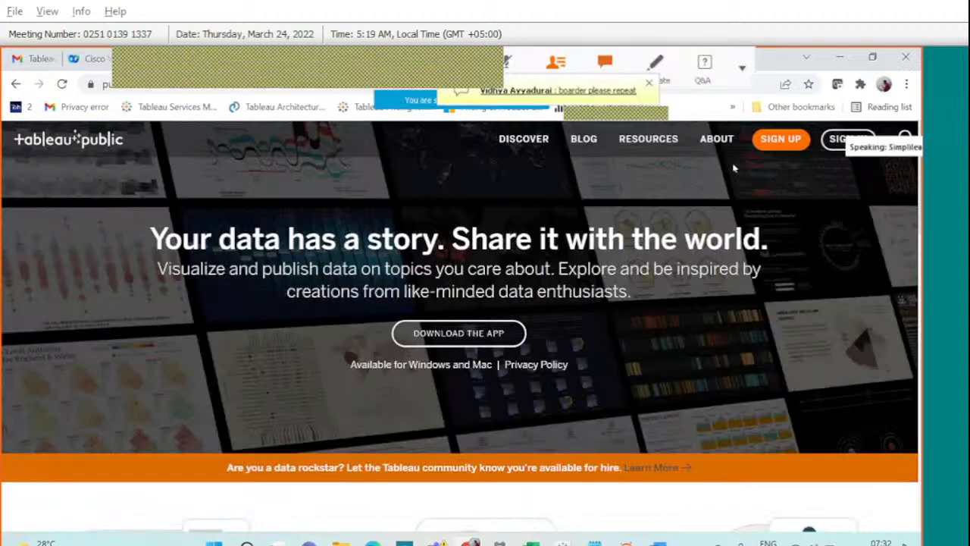
click(649, 85)
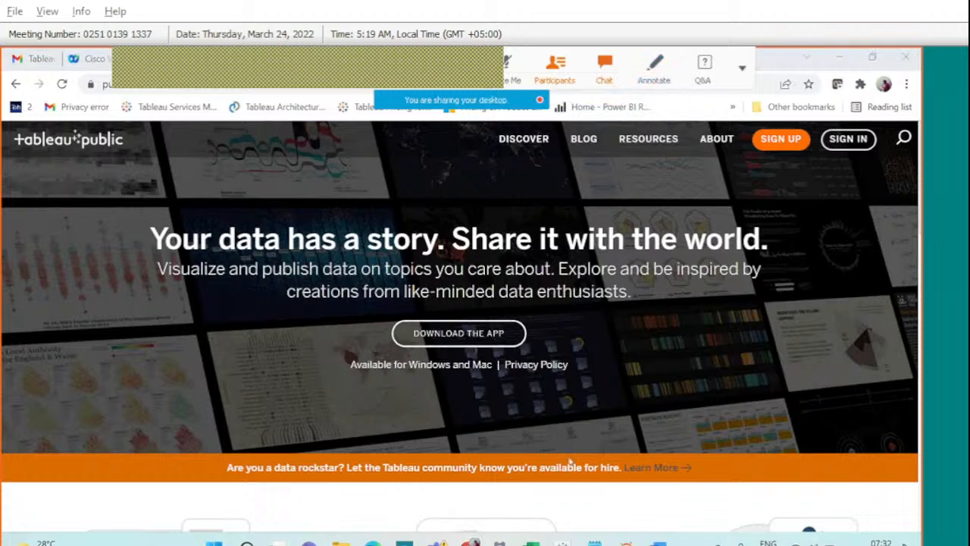
mouse_move(562, 539)
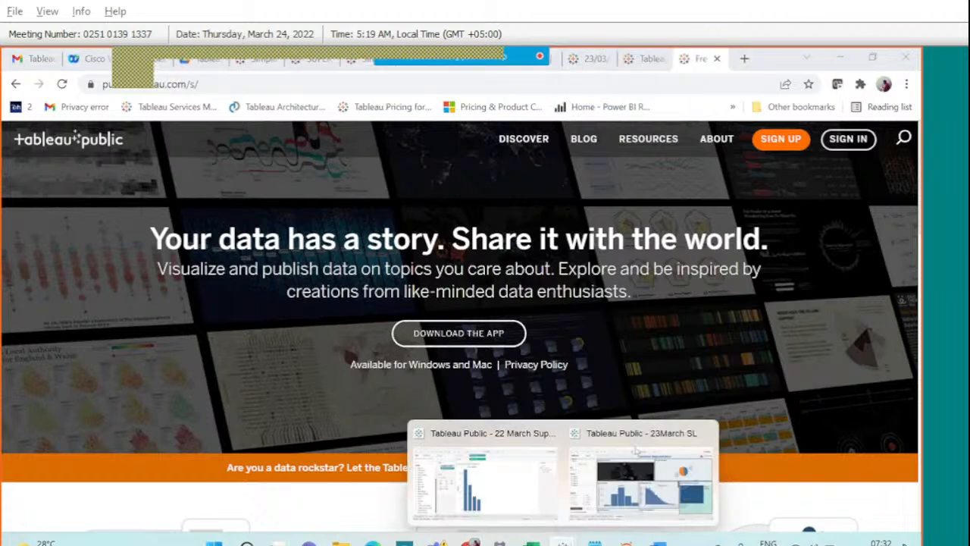
click(636, 455)
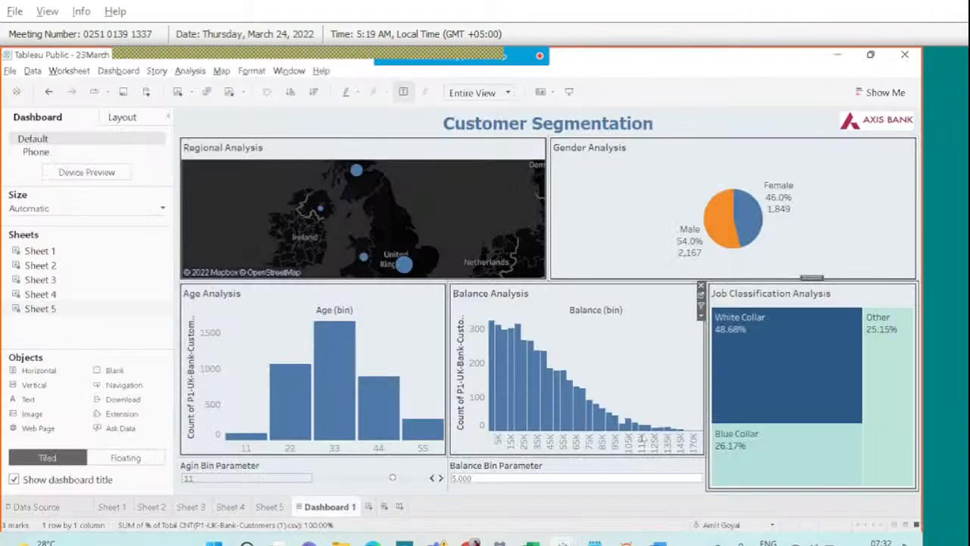
Inspect layout and border options for the Regional Analysis map and Age Analysis zones, unchanged.
click(456, 161)
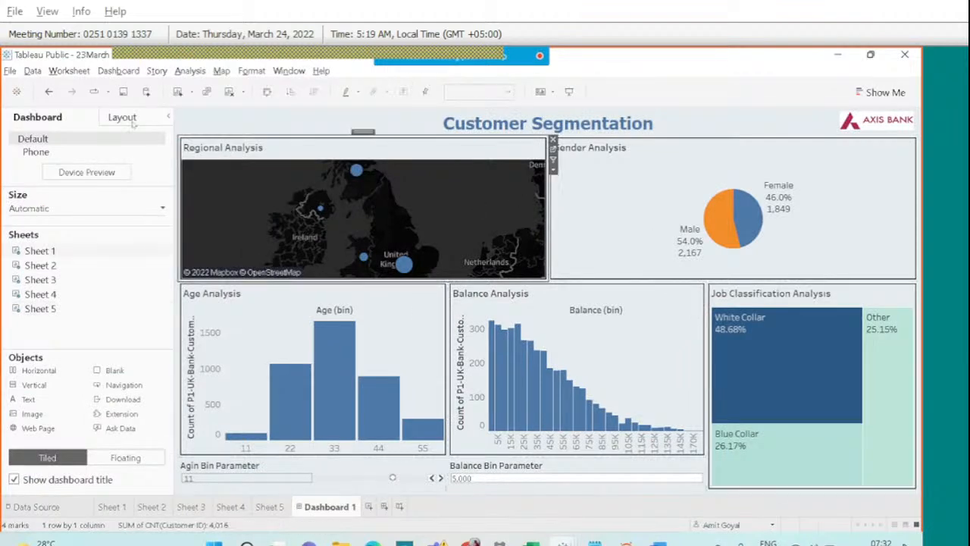
click(126, 118)
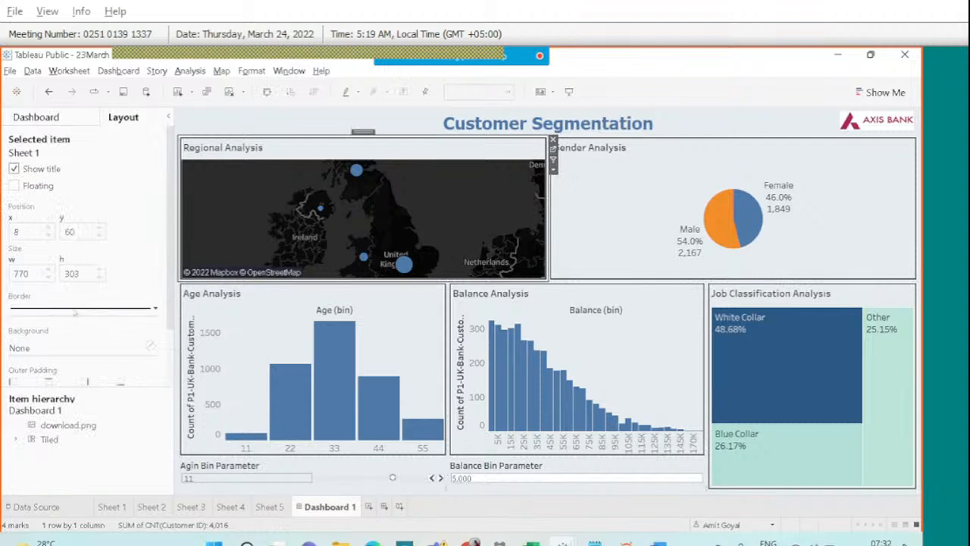
click(75, 309)
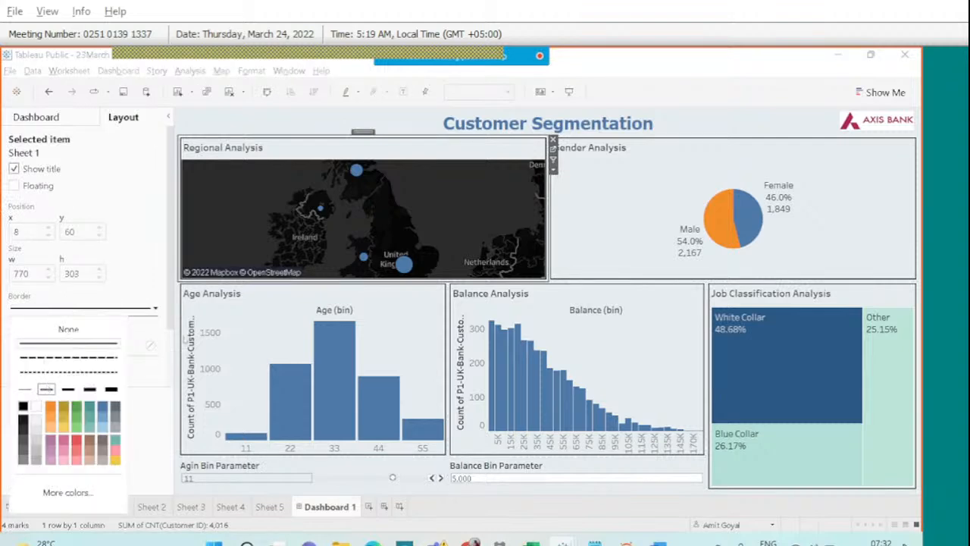
click(258, 295)
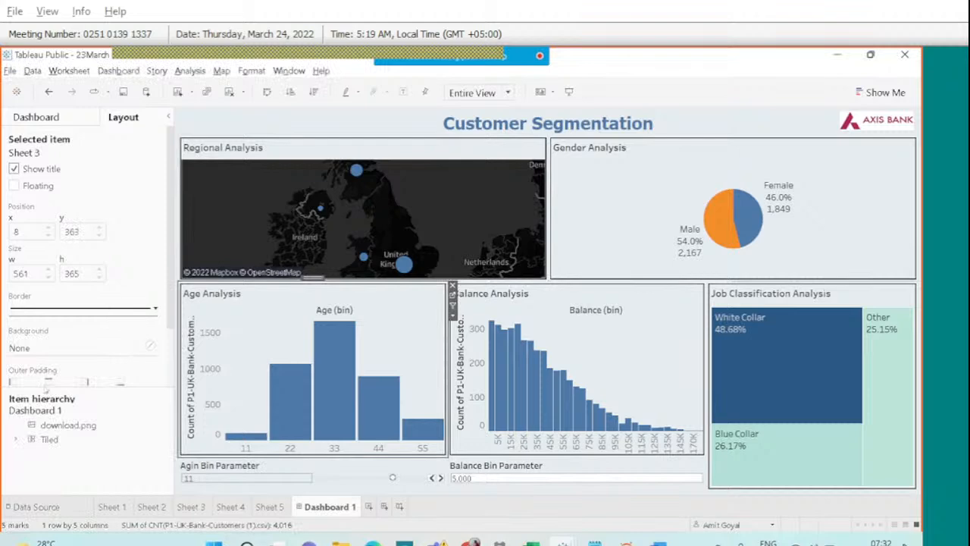
click(83, 308)
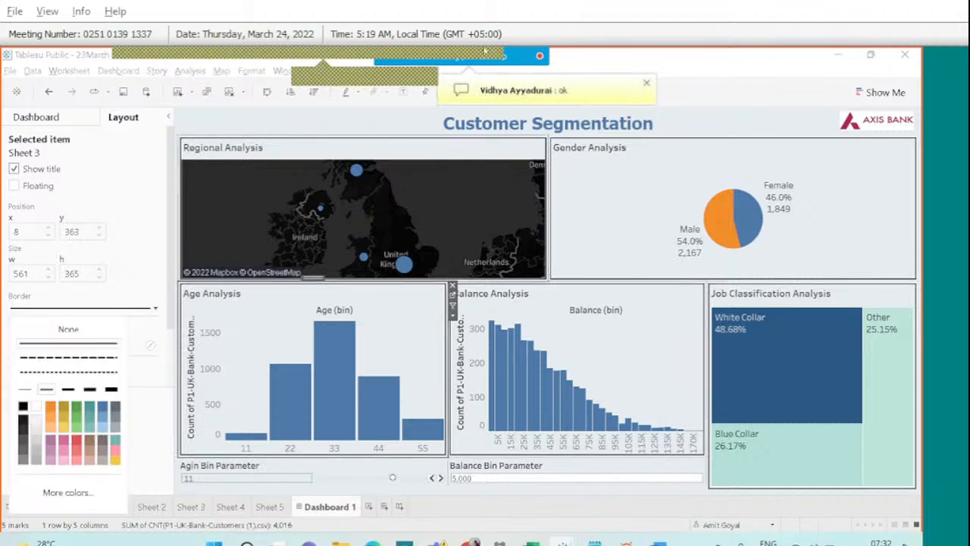
click(650, 205)
Check the Webex meeting chat, close it, and toggle the microphone mute.
click(604, 68)
scroll(774, 251, up, 3)
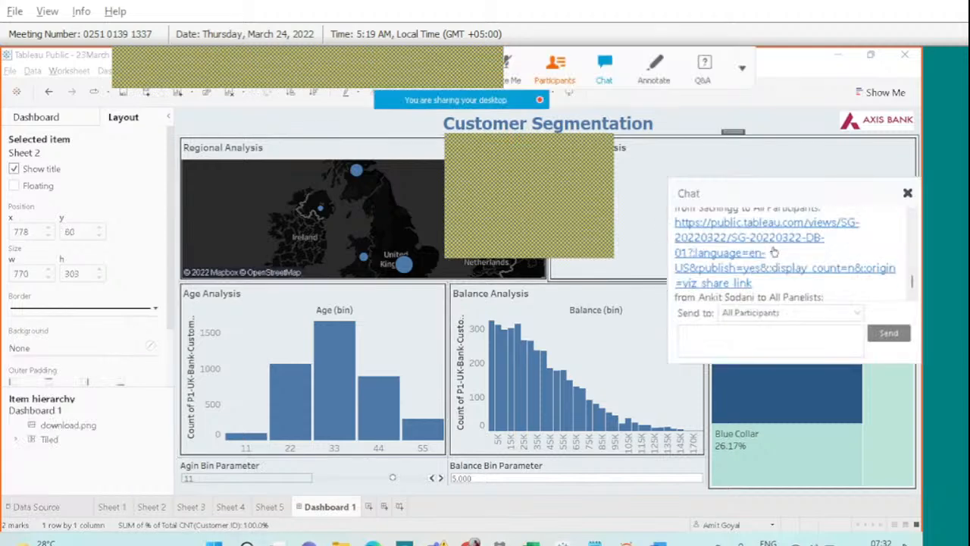
scroll(773, 251, down, 3)
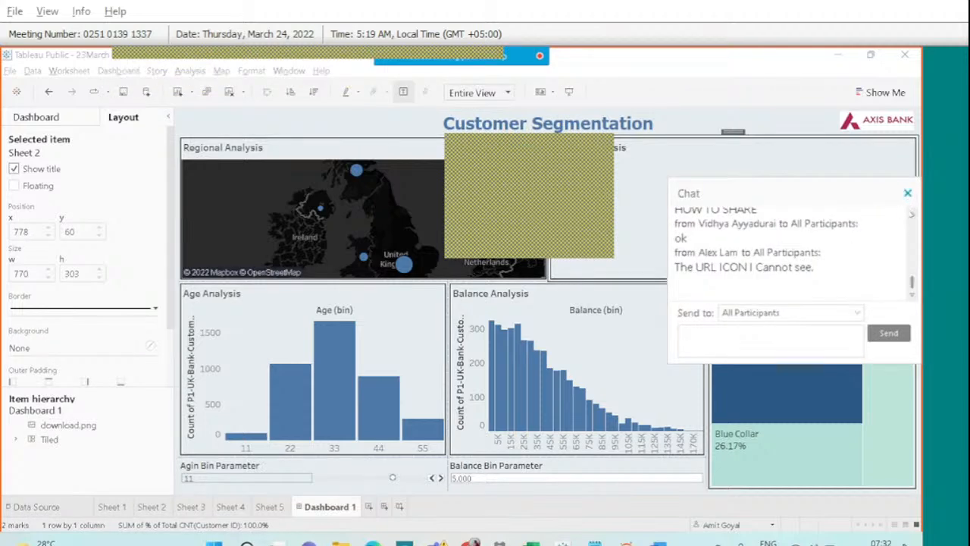
click(911, 214)
click(911, 215)
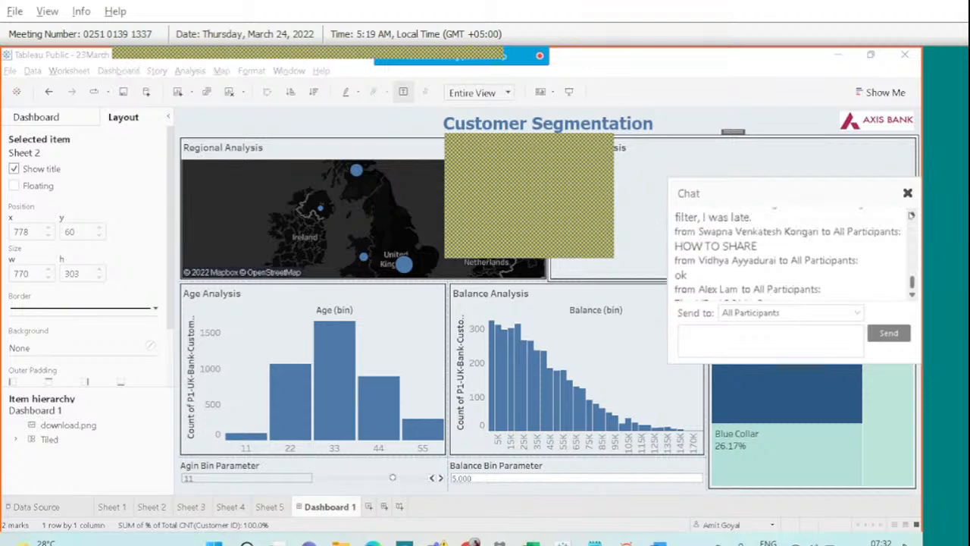
click(912, 214)
click(907, 193)
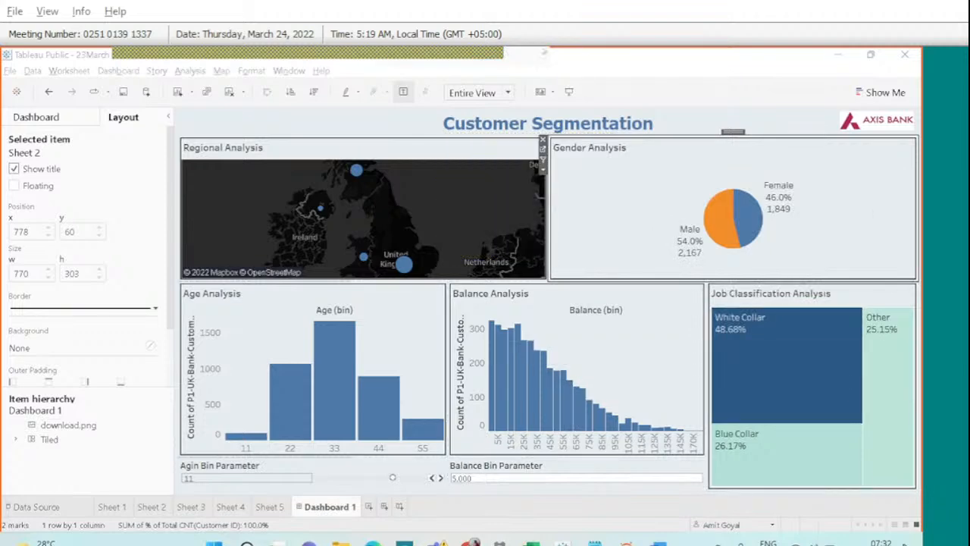
click(522, 68)
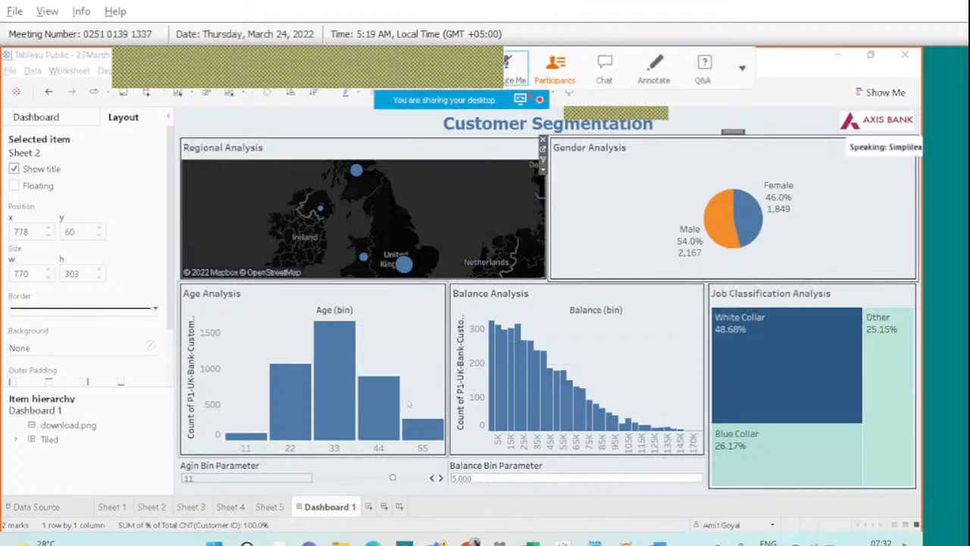
Search 'timer' in Chrome and start a 15-minute countdown by entering 1500.
mouse_move(470, 539)
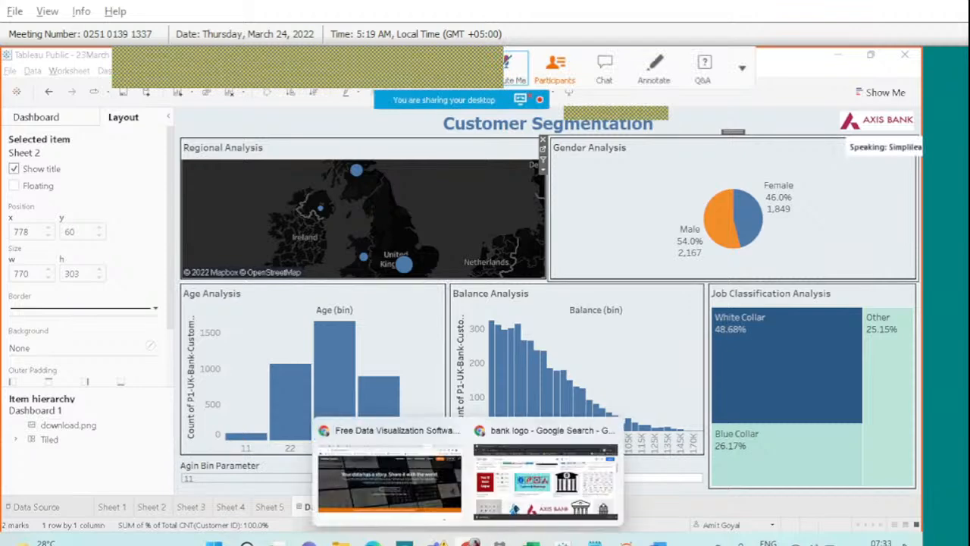
click(408, 489)
click(214, 86)
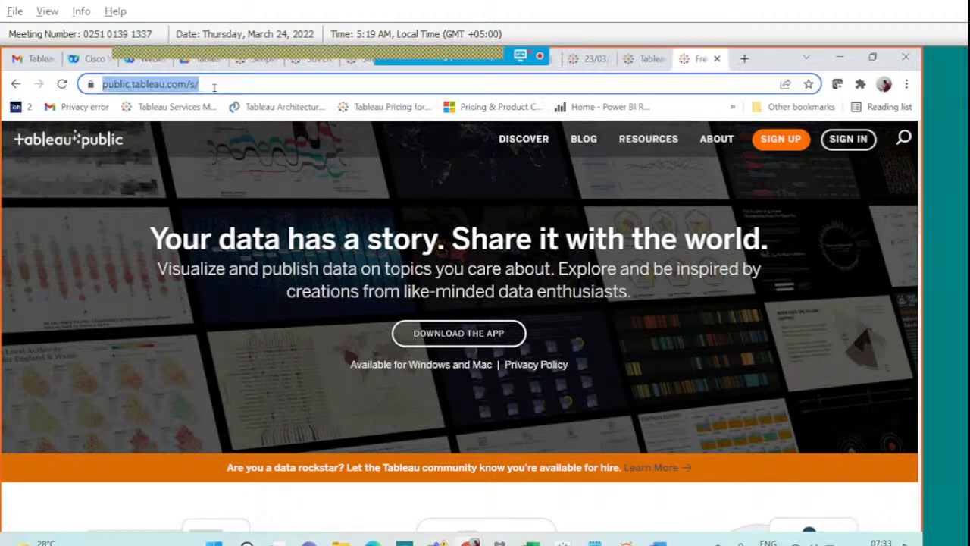
text(timer)
key(Return)
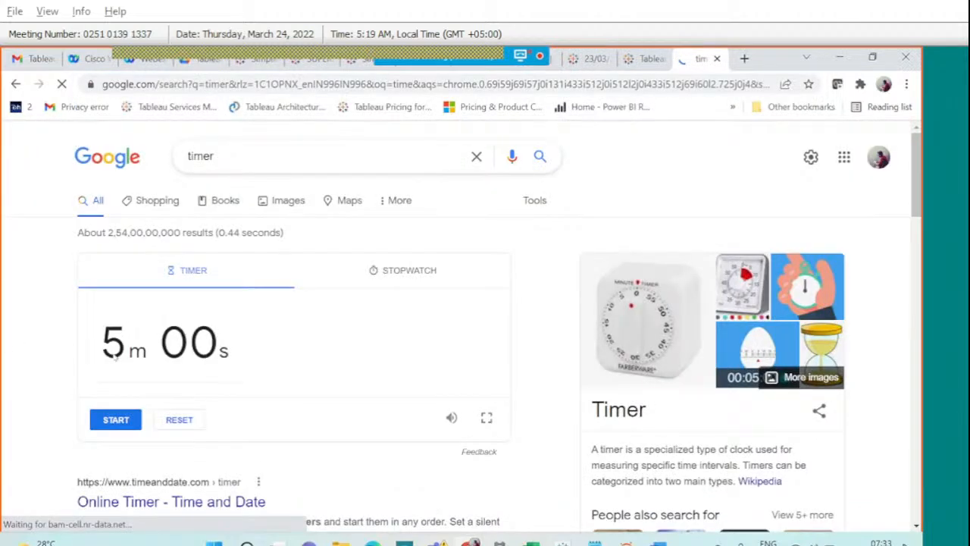
click(114, 357)
text(1500)
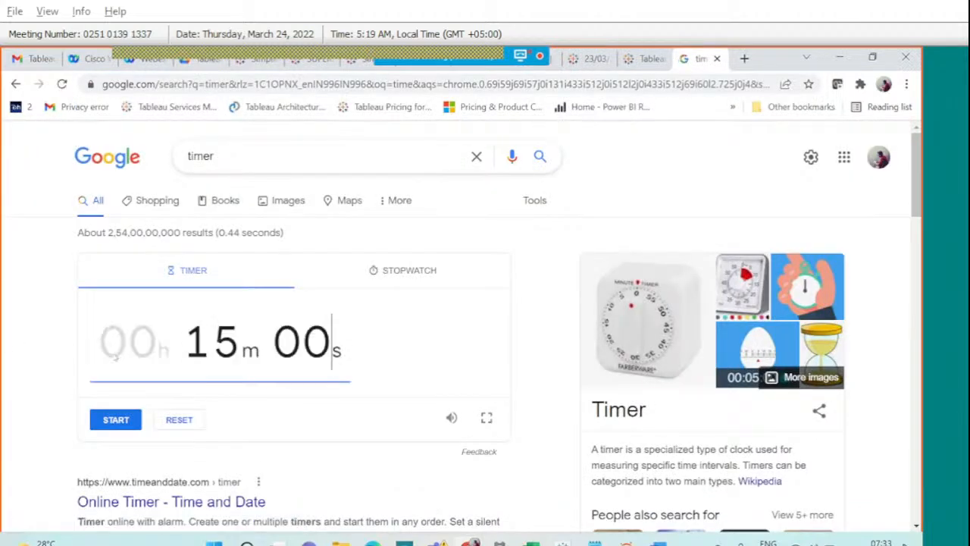
click(116, 421)
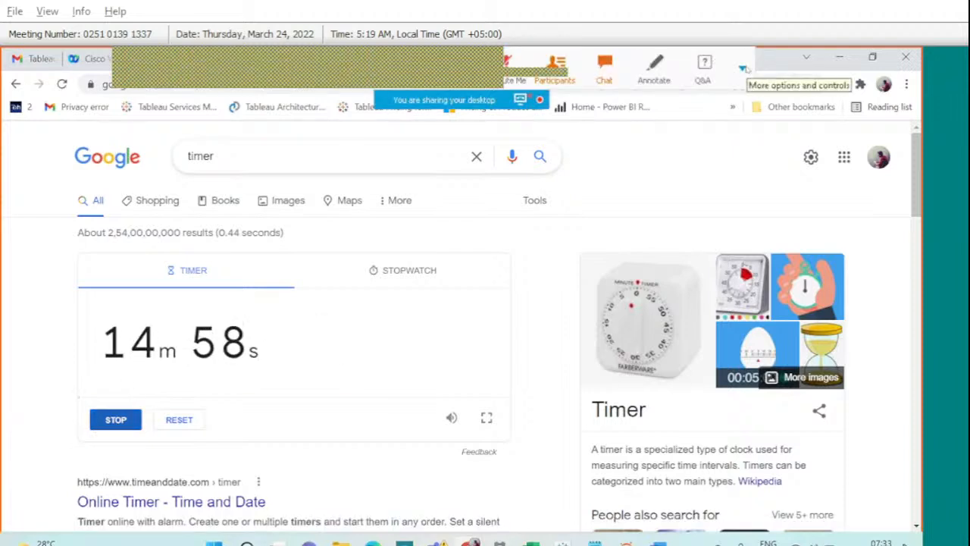
click(744, 68)
Load 'How are we Doing.atp' from Downloads into Webex polling and open the poll.
click(771, 92)
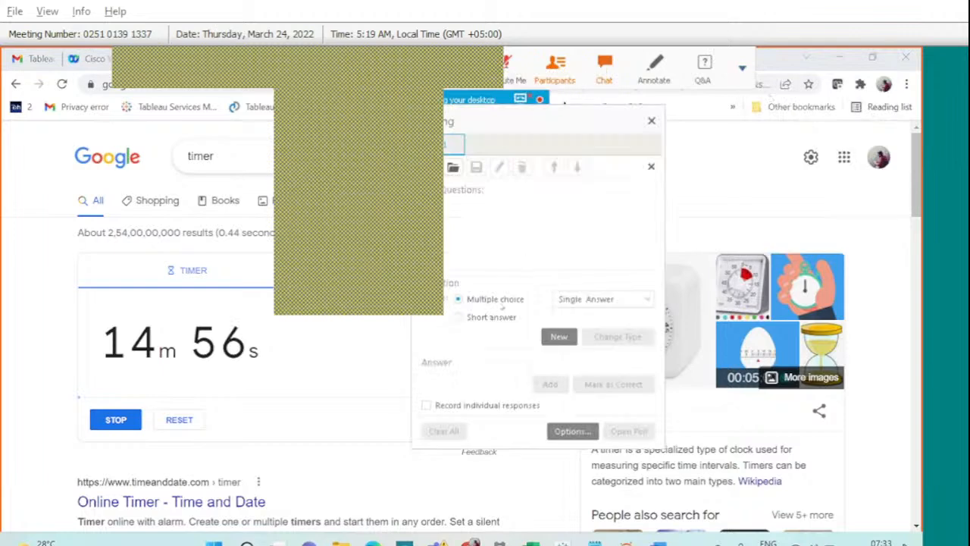
click(453, 169)
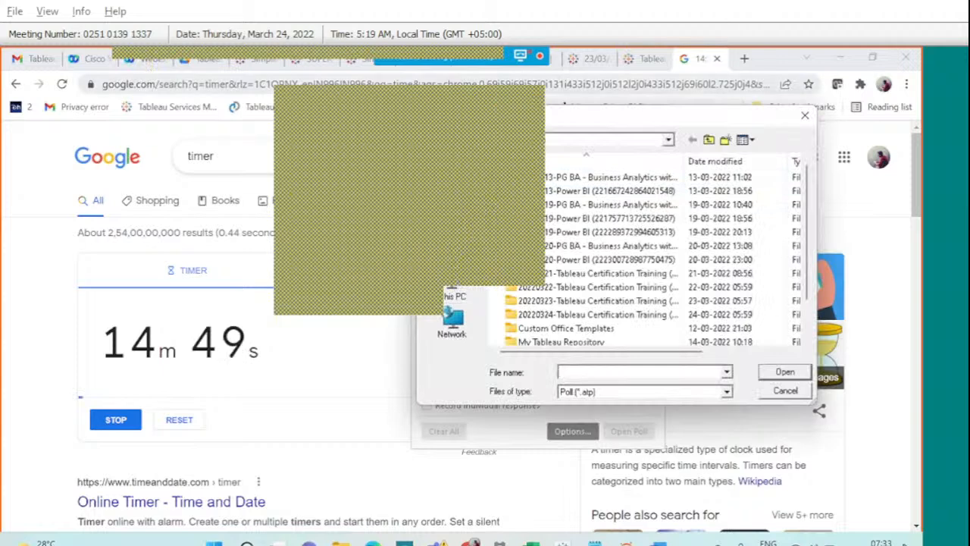
click(708, 140)
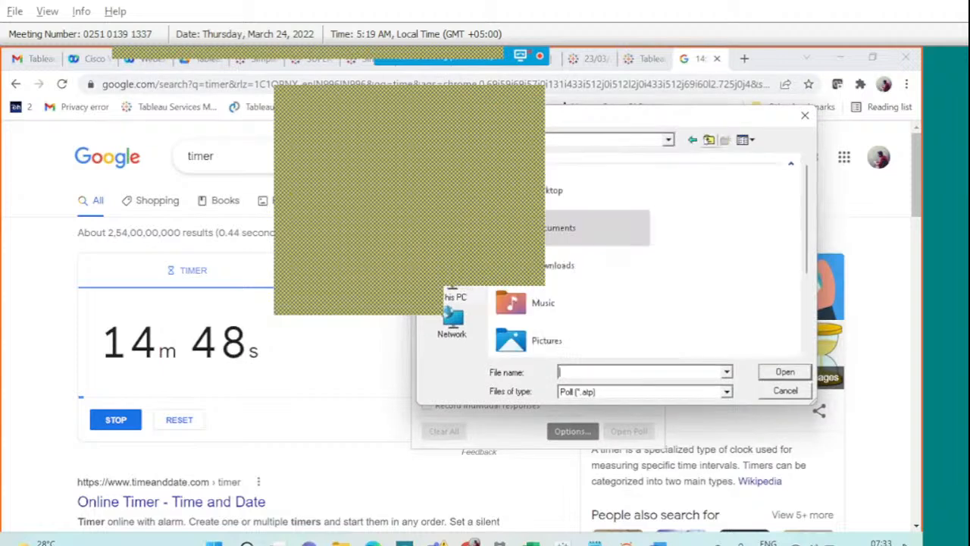
double_click(558, 271)
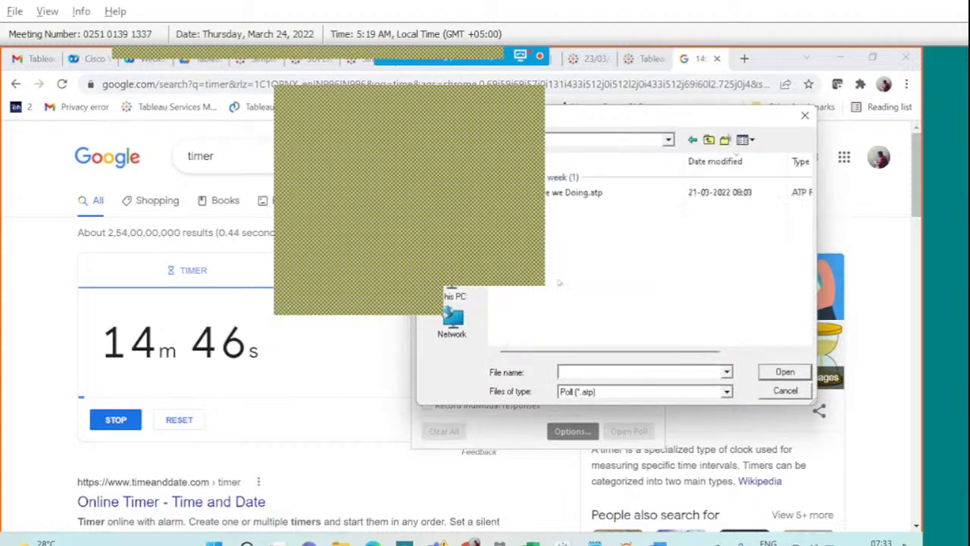
click(547, 194)
click(766, 370)
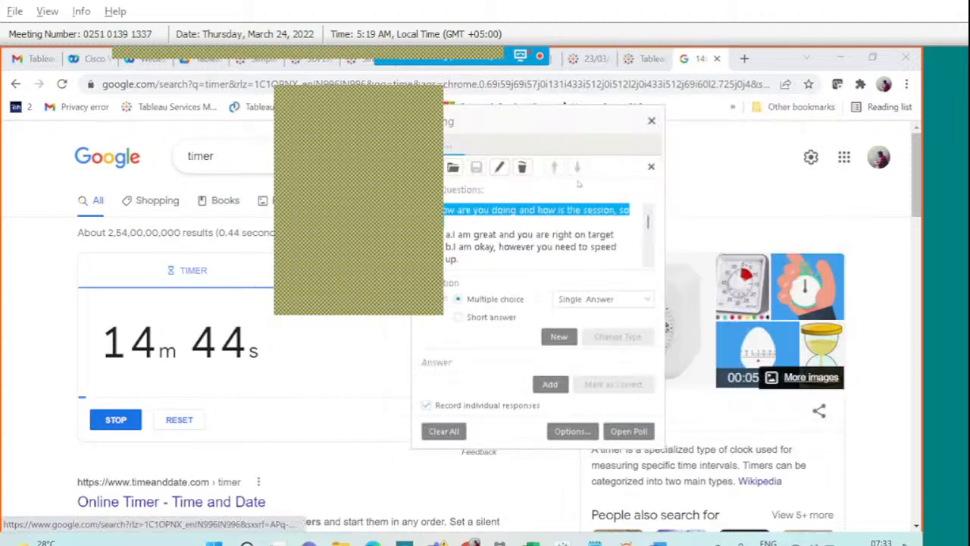
click(622, 432)
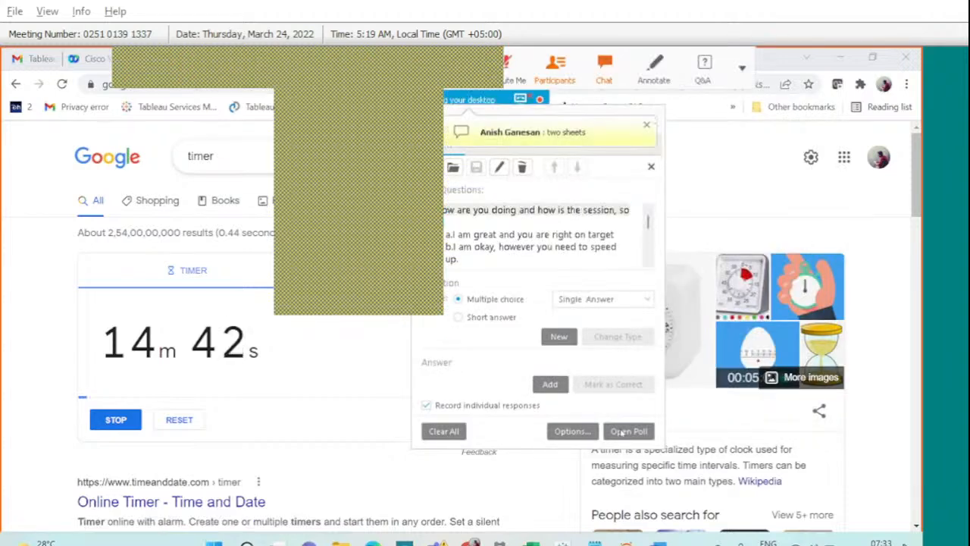
click(648, 124)
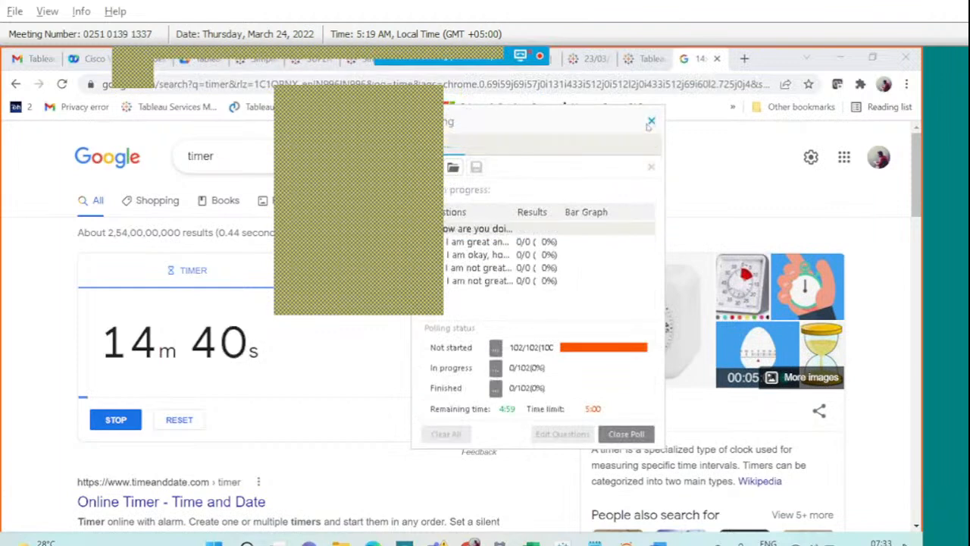
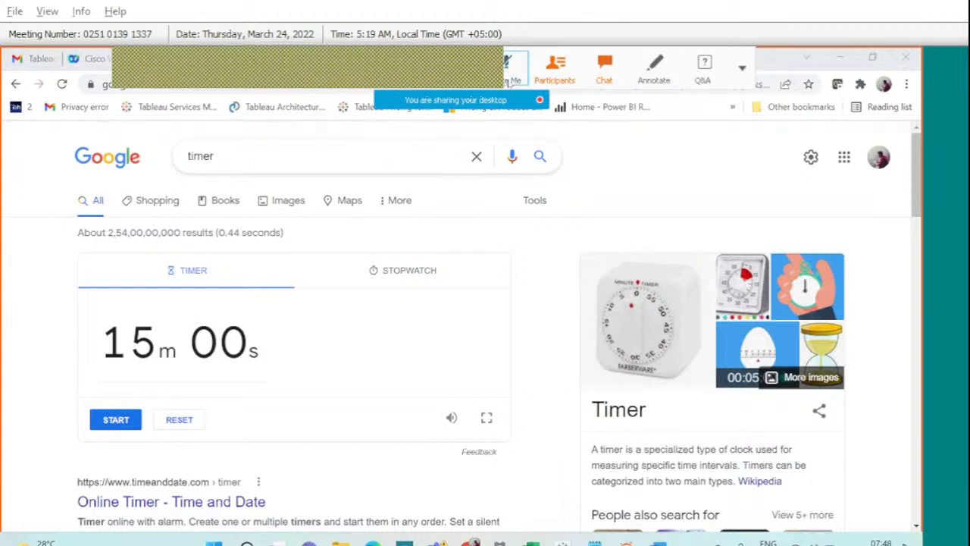
Read through the attendees' questions in the meeting chat, then close it.
click(604, 66)
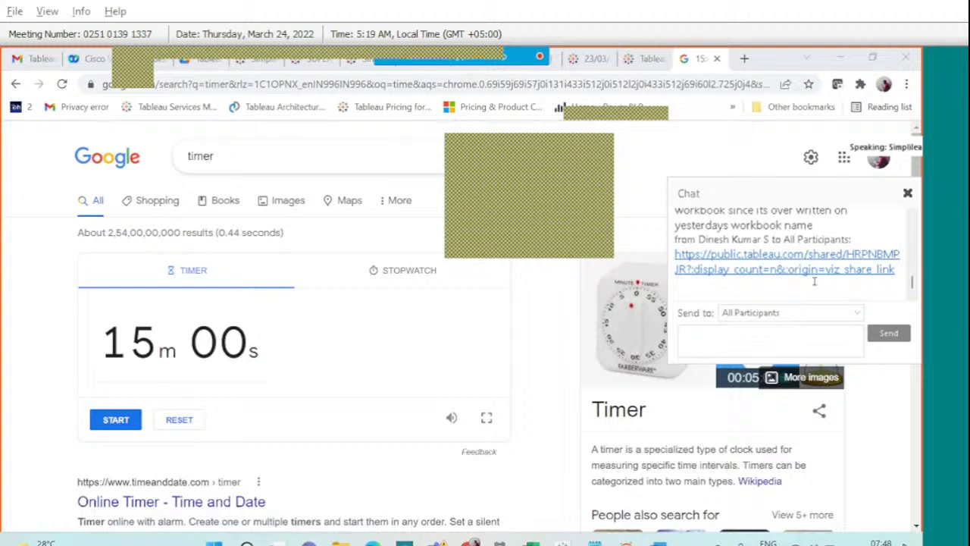
scroll(814, 281, up, 2)
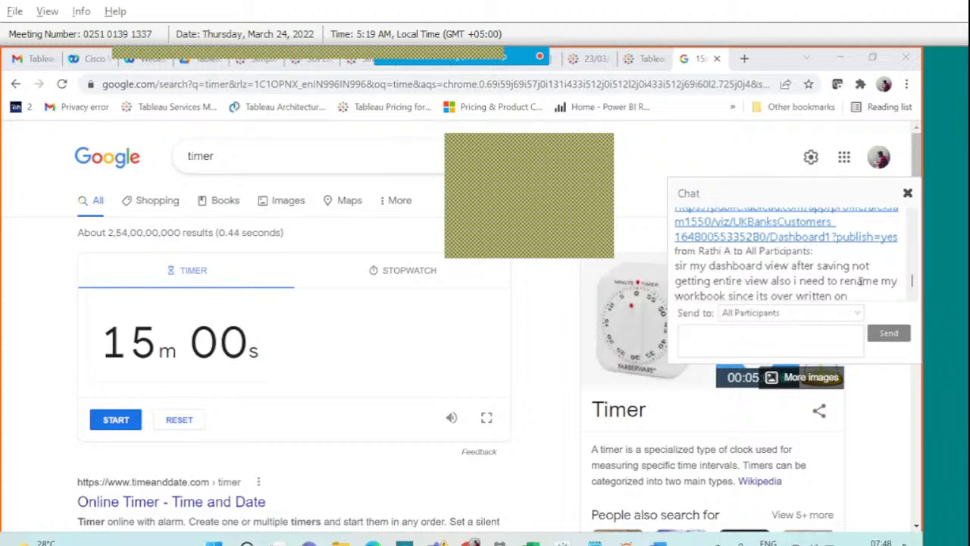
scroll(860, 280, down, 2)
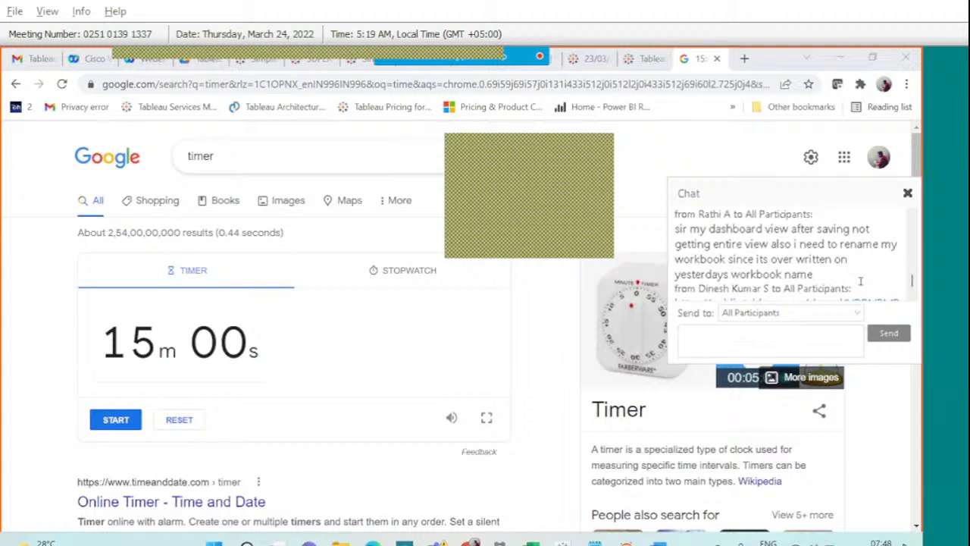
scroll(860, 281, down, 2)
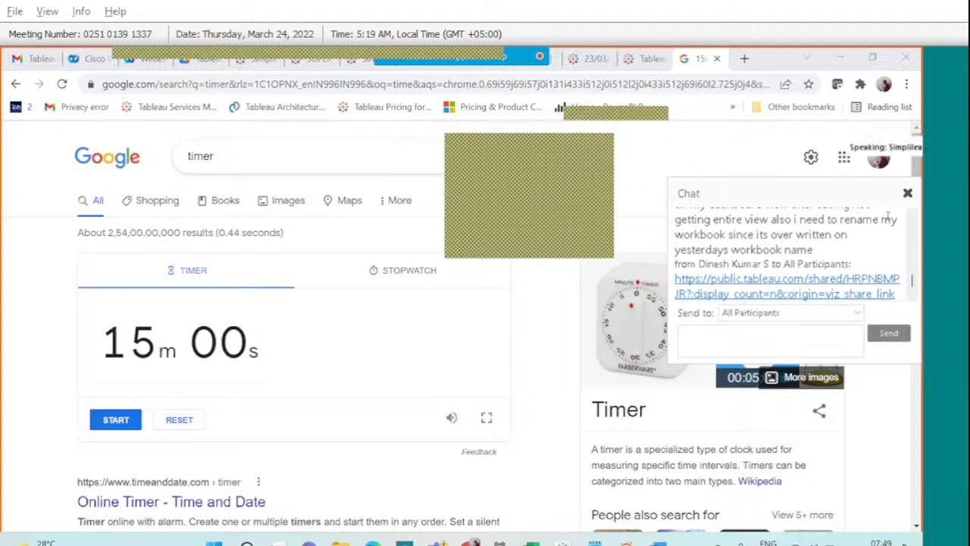
scroll(860, 281, up, 2)
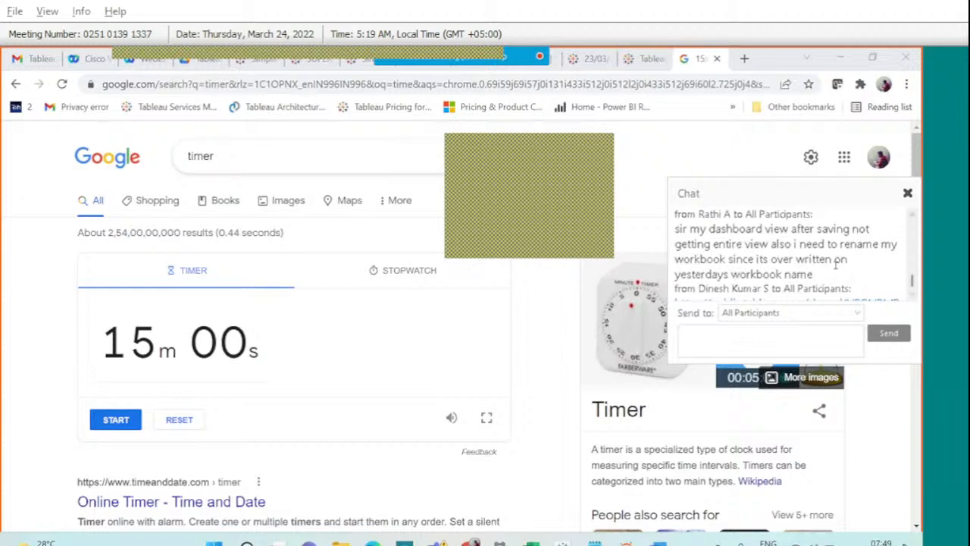
scroll(836, 265, down, 3)
scroll(837, 265, down, 3)
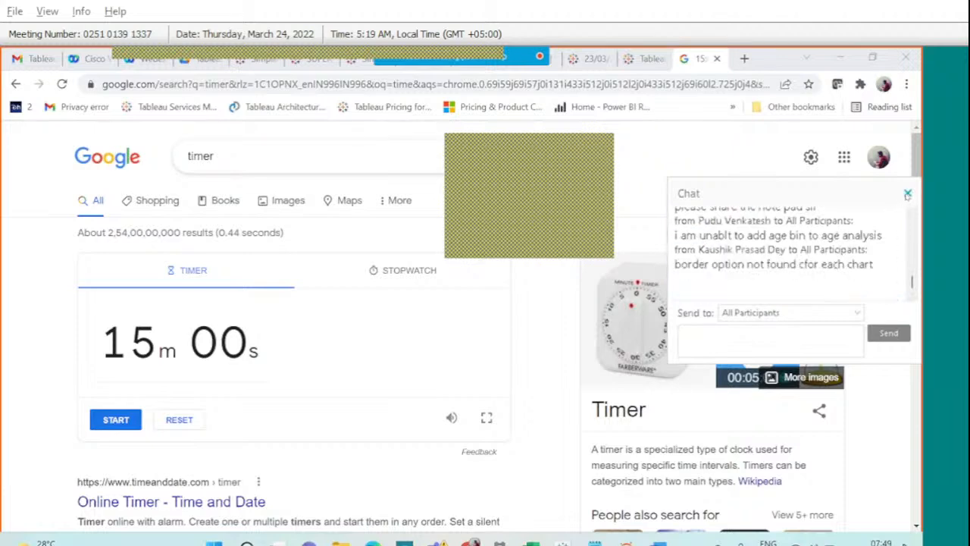
click(907, 194)
Give the Regional Analysis map a thin border, then bring up the Gender Analysis pie's border options.
mouse_move(562, 542)
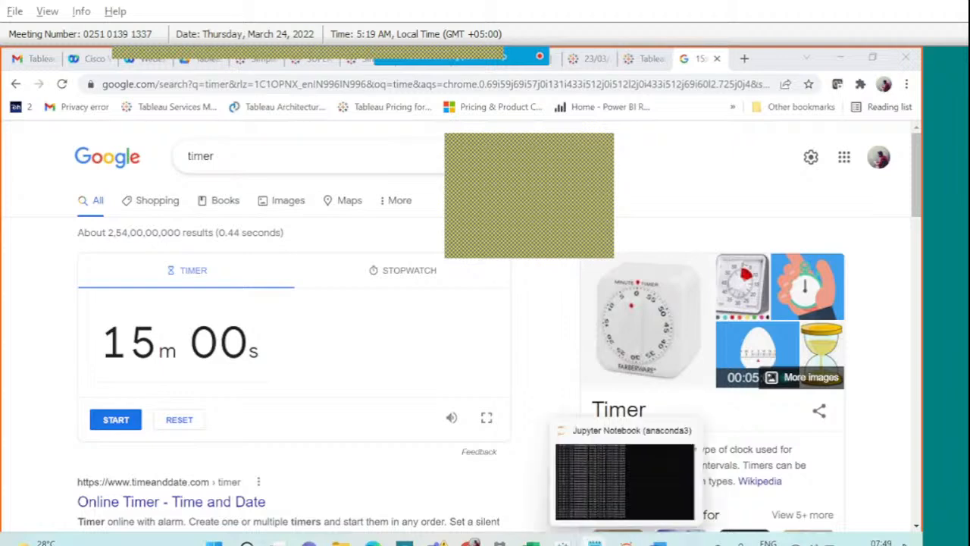
click(629, 469)
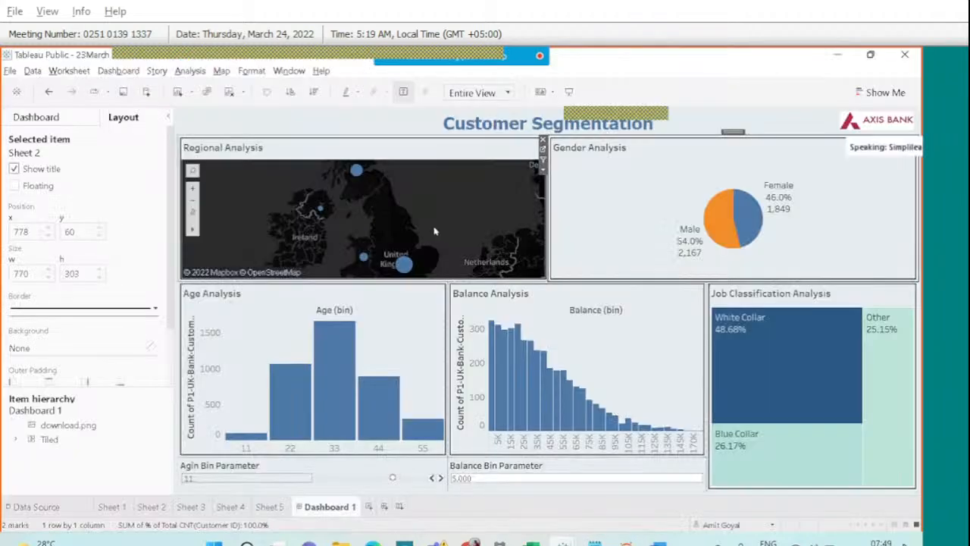
click(369, 165)
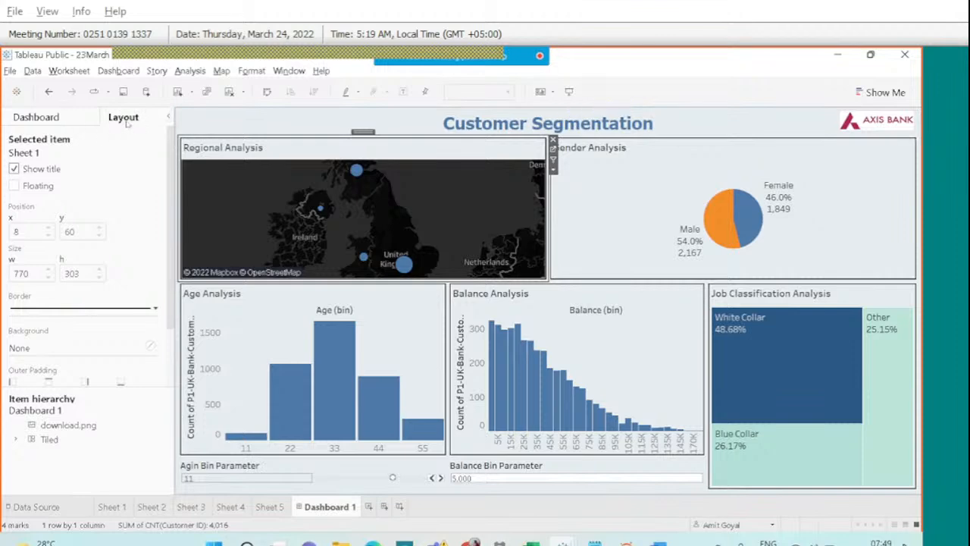
click(73, 309)
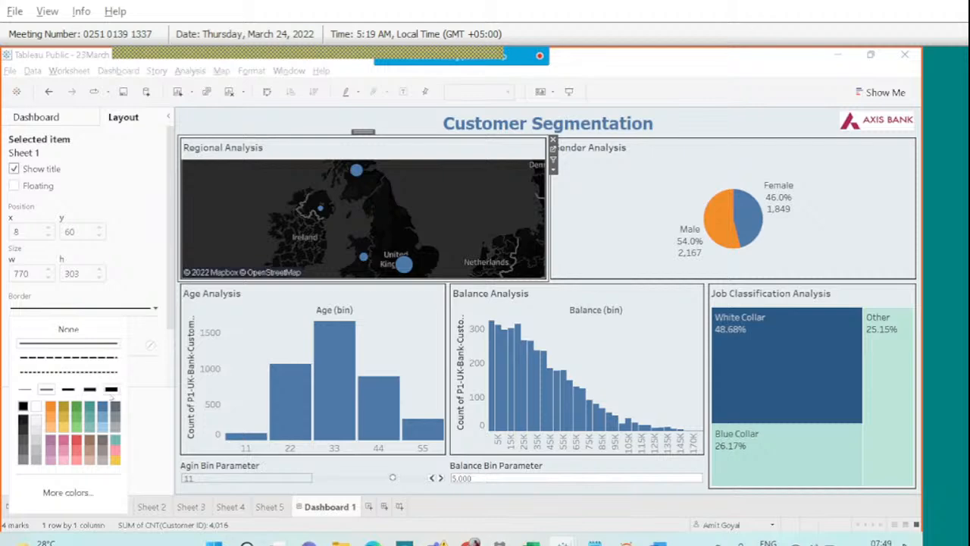
click(111, 389)
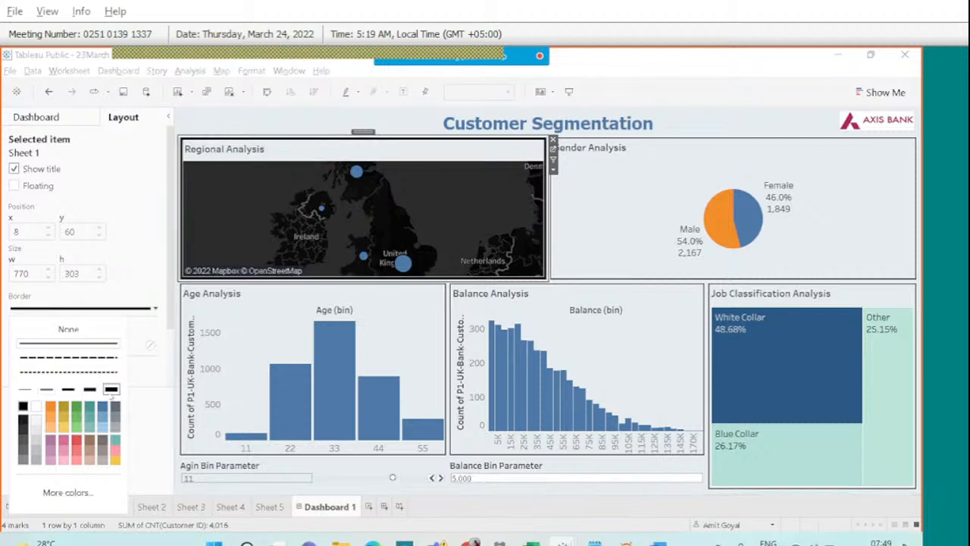
click(46, 390)
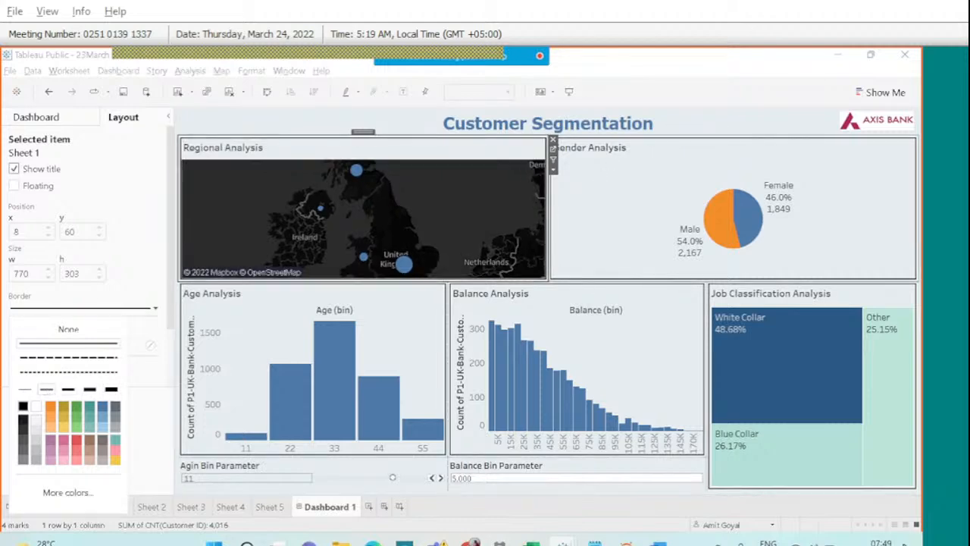
click(606, 167)
click(79, 307)
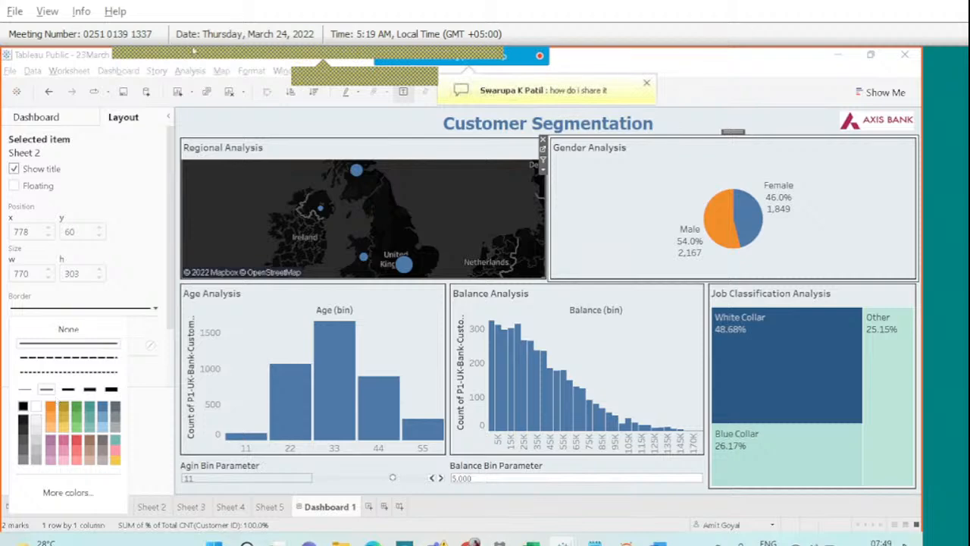
click(604, 69)
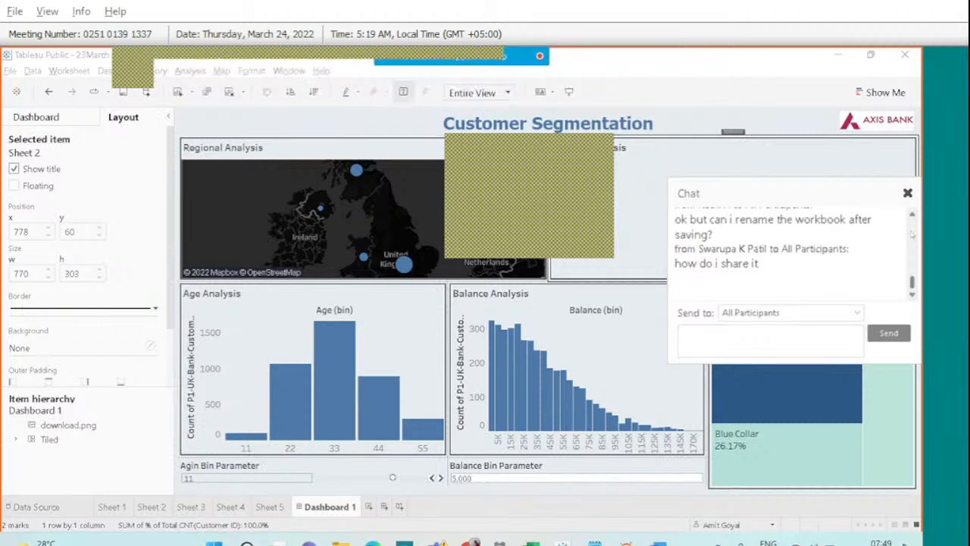
click(911, 215)
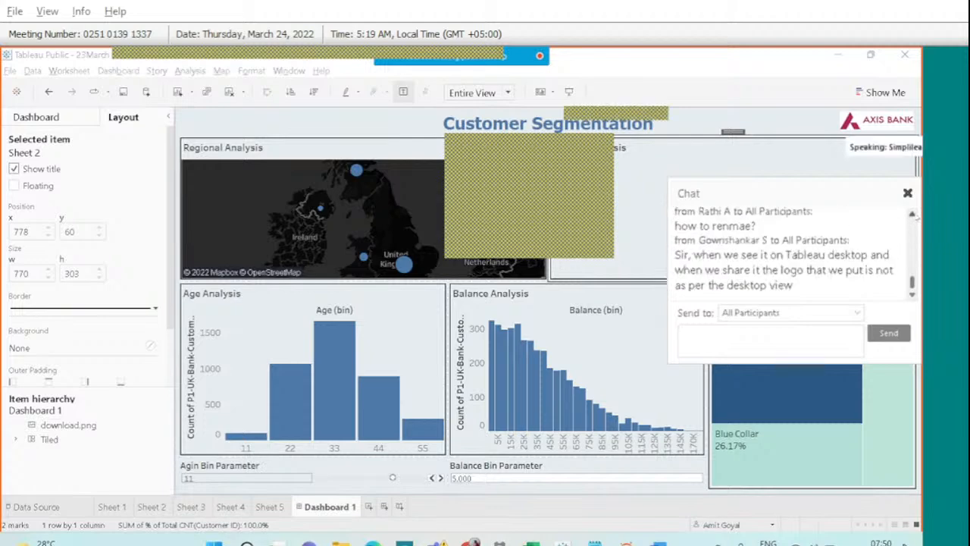
scroll(913, 284, up, 2)
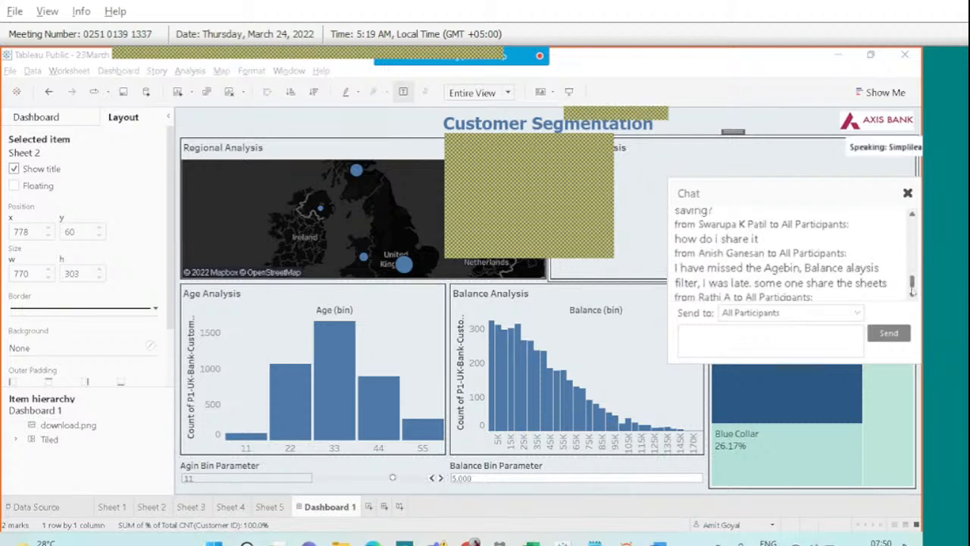
scroll(913, 292, down, 3)
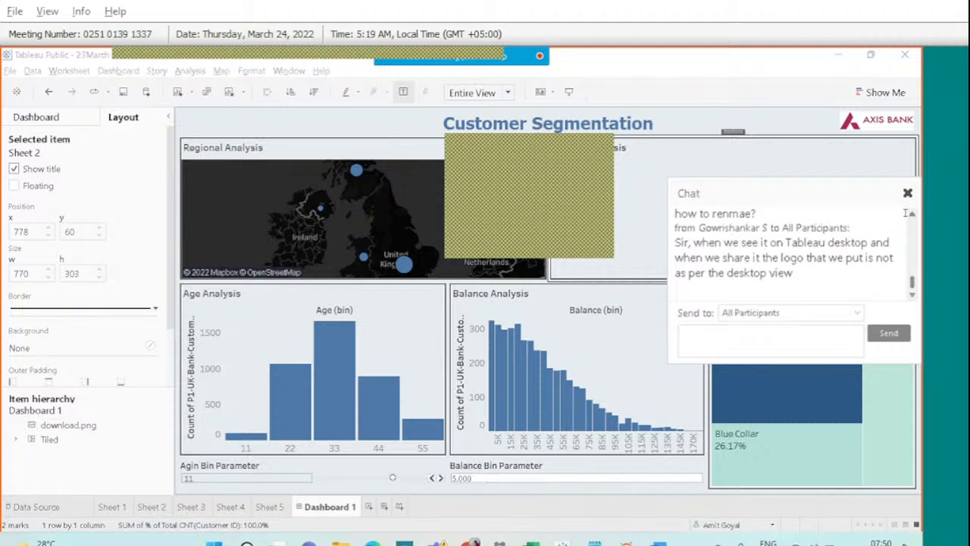
click(911, 215)
click(910, 216)
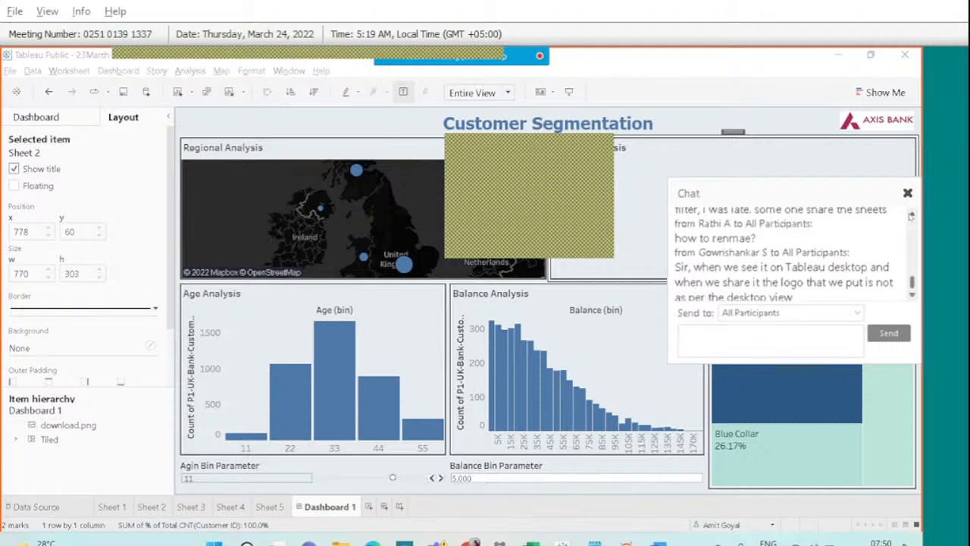
click(911, 215)
click(910, 215)
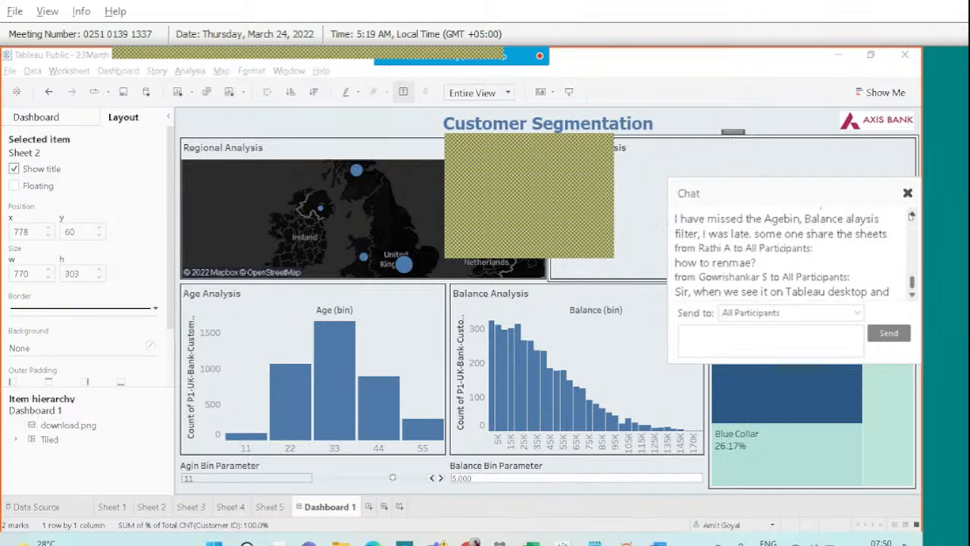
click(907, 193)
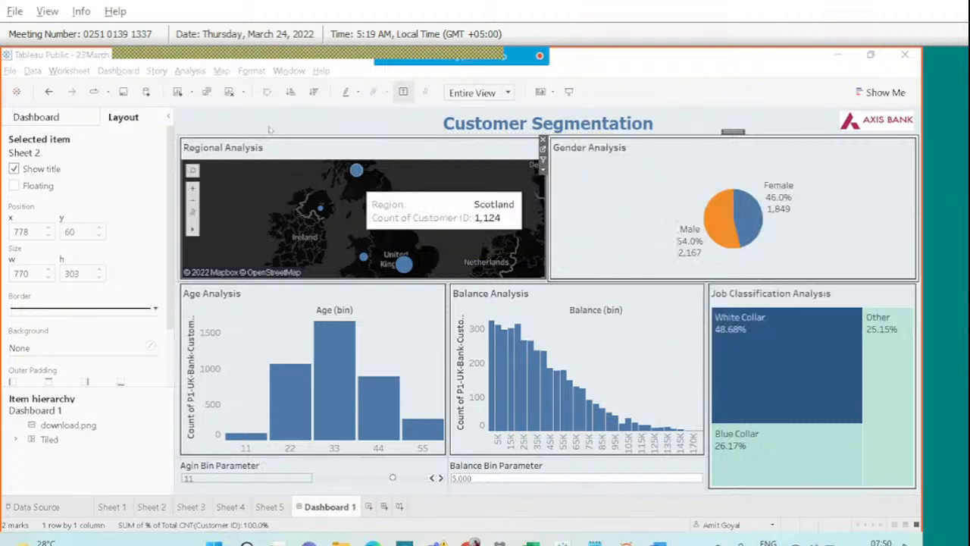
click(154, 60)
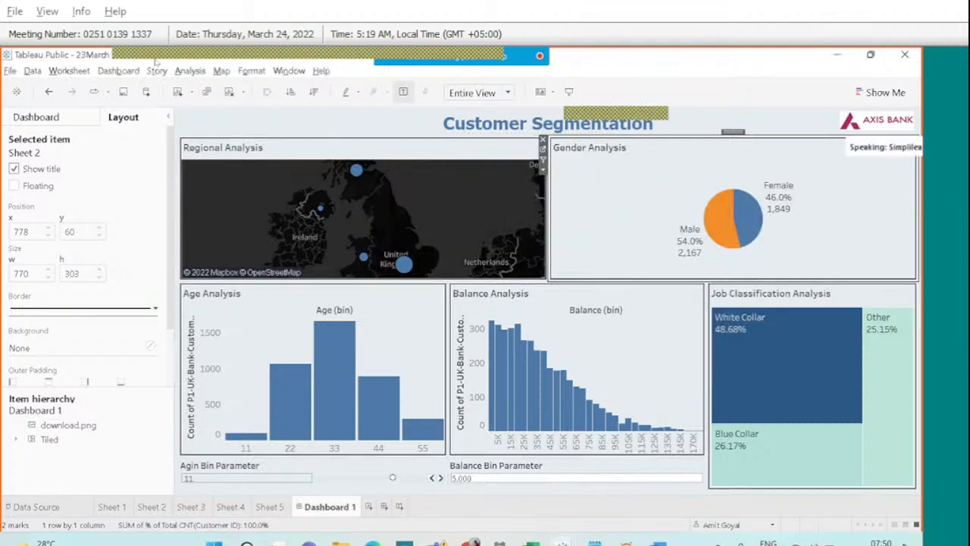
click(10, 71)
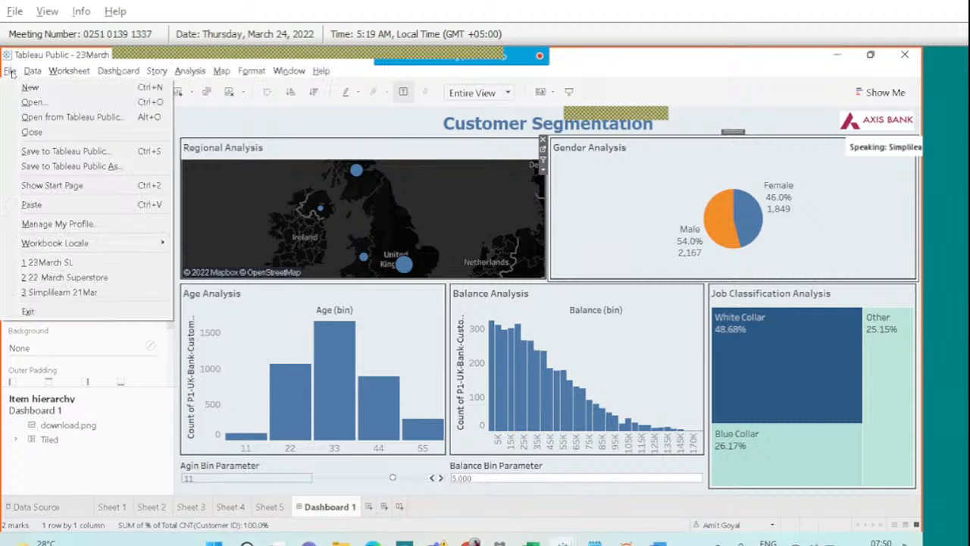
click(60, 170)
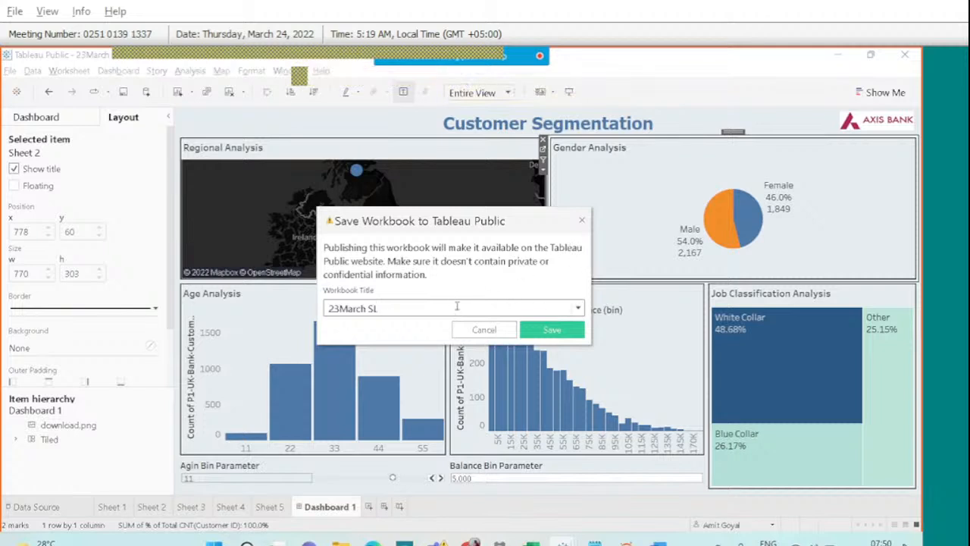
key(ctrl+a)
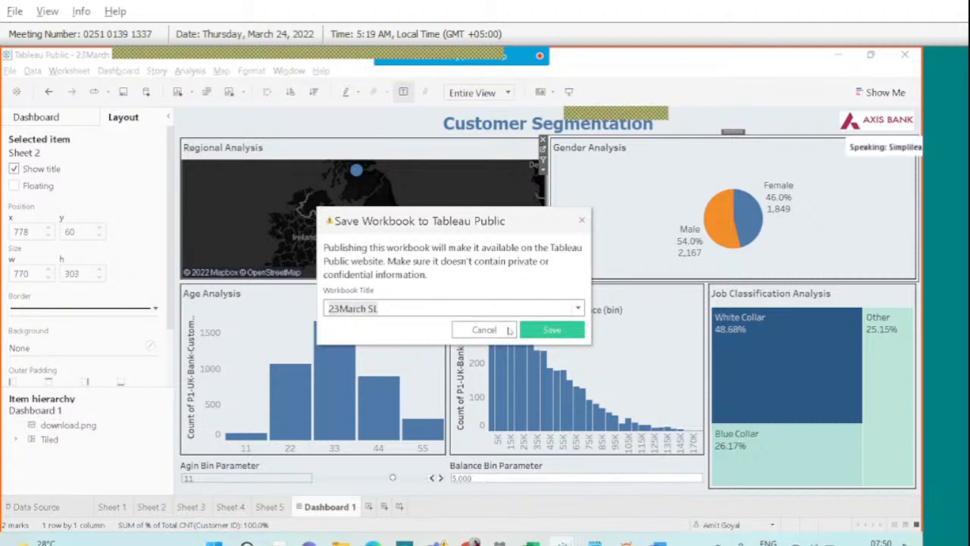
click(581, 220)
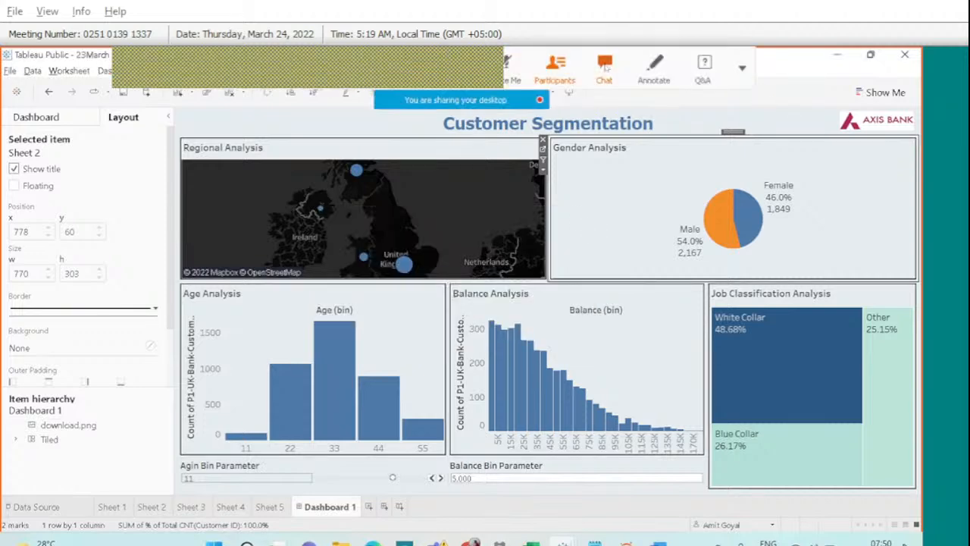
click(605, 66)
scroll(829, 257, down, 5)
scroll(828, 257, down, 2)
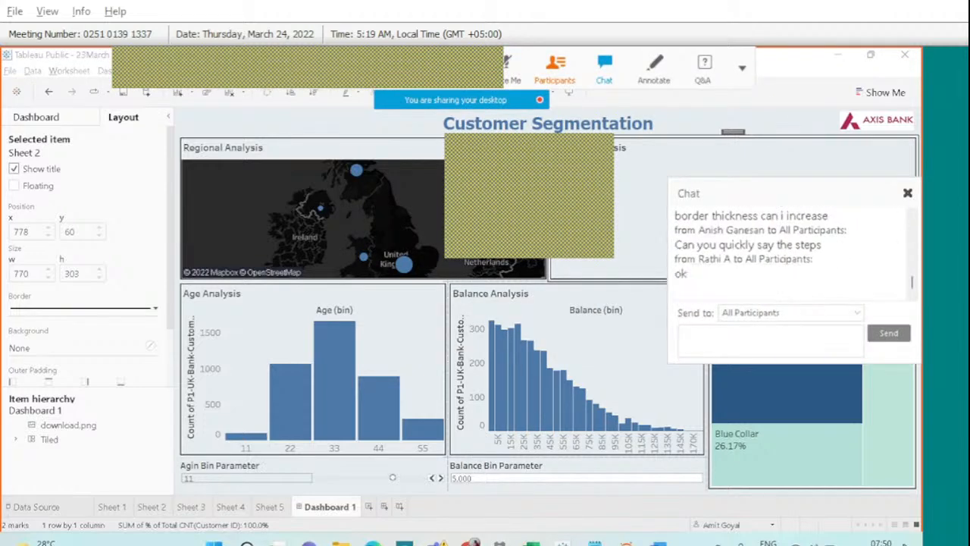
click(908, 194)
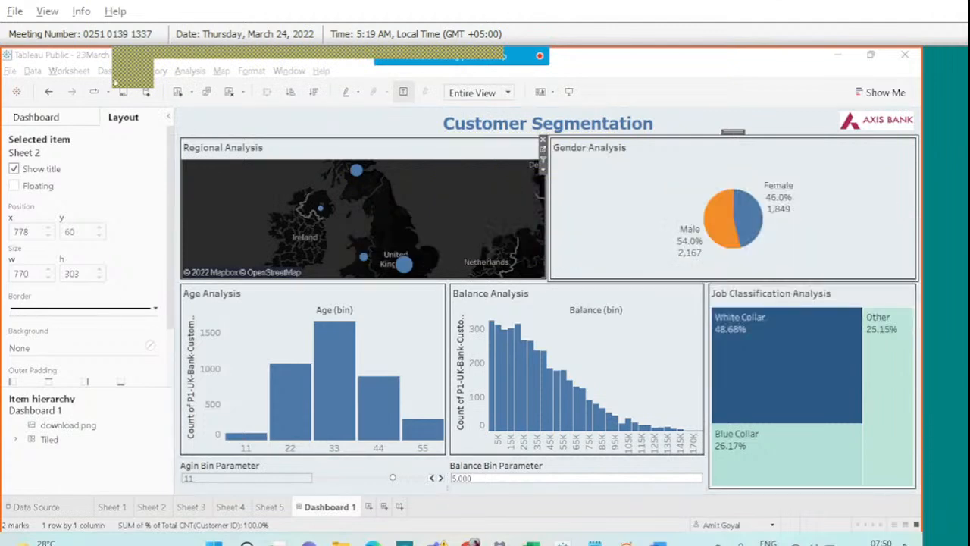
Briefly create a new dashboard, return to Dashboard 1, and open the meeting chat.
click(38, 118)
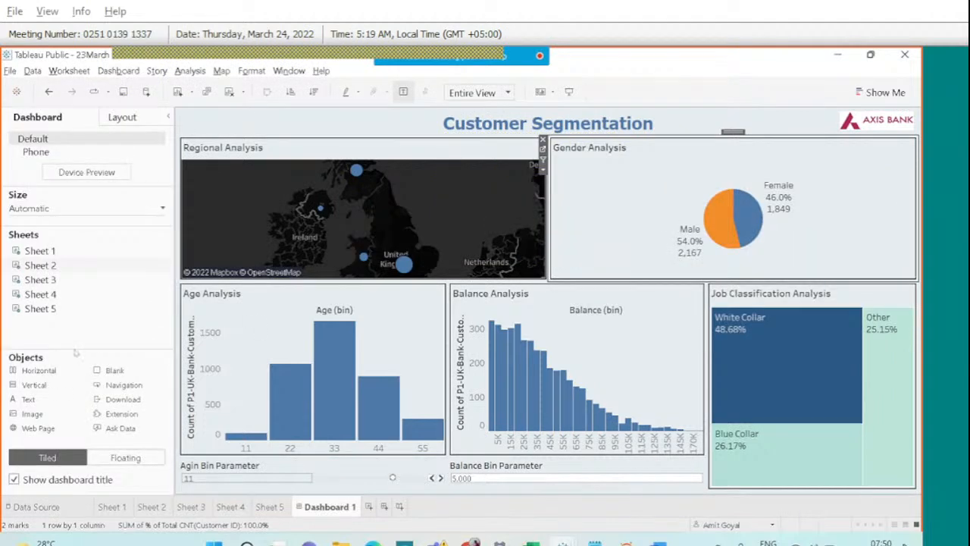
mouse_move(128, 313)
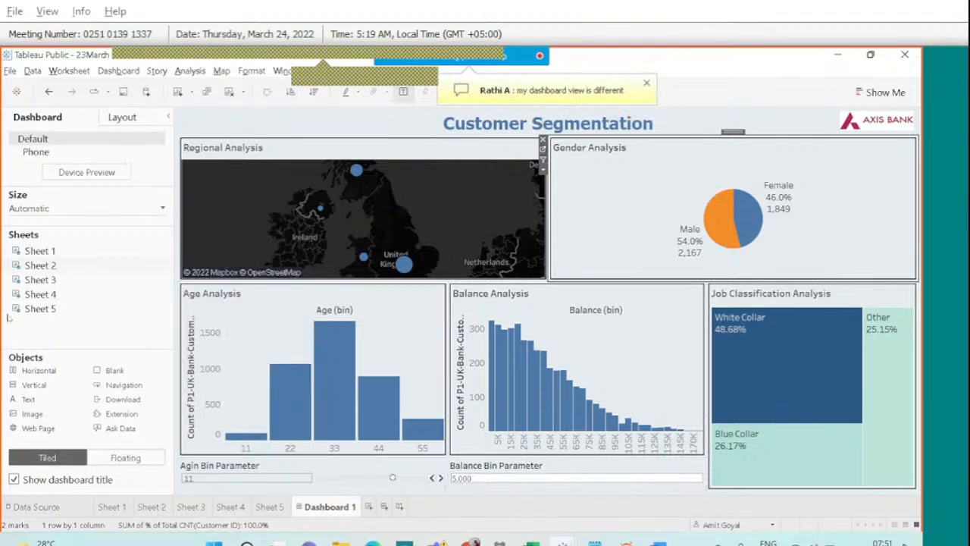
click(385, 506)
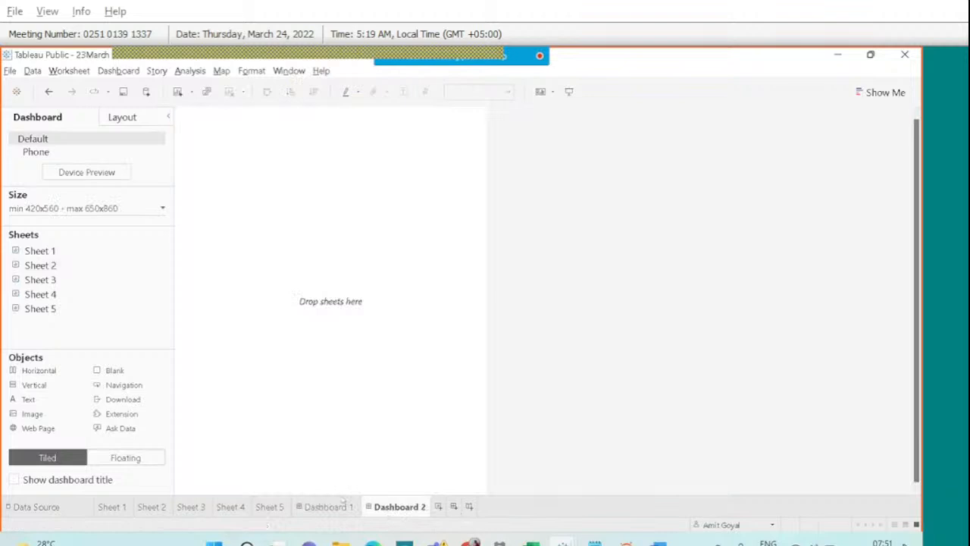
click(345, 504)
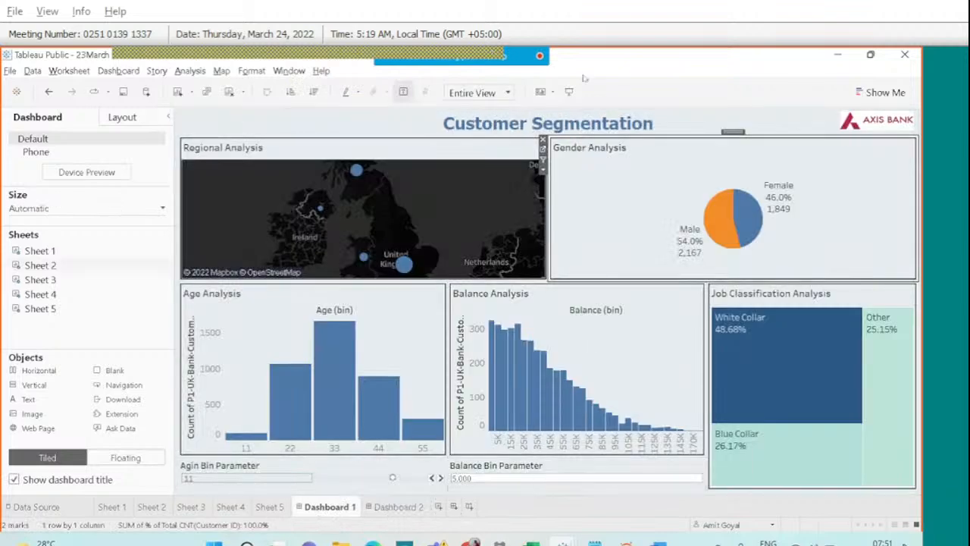
click(609, 80)
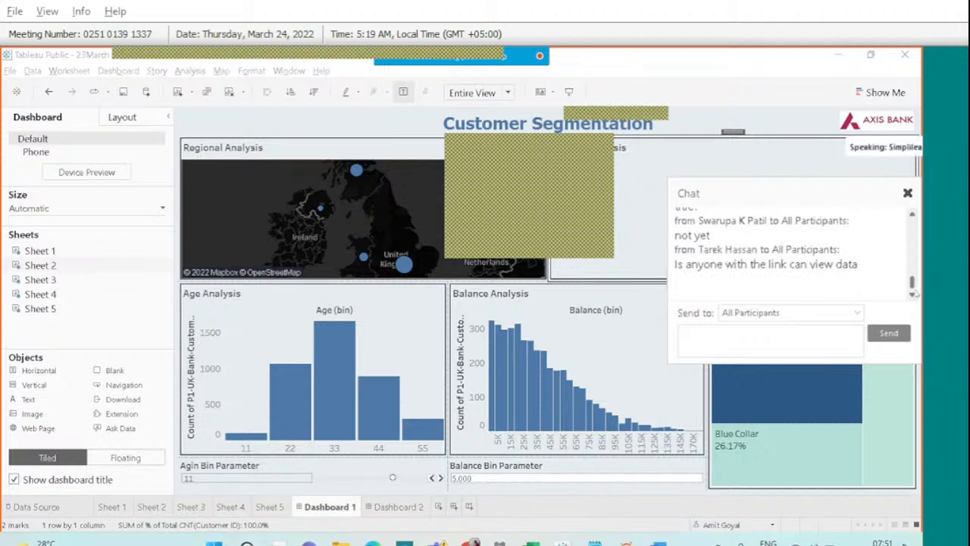
Scroll through the newer chat messages, including an attendee's unmute request.
click(912, 215)
click(912, 216)
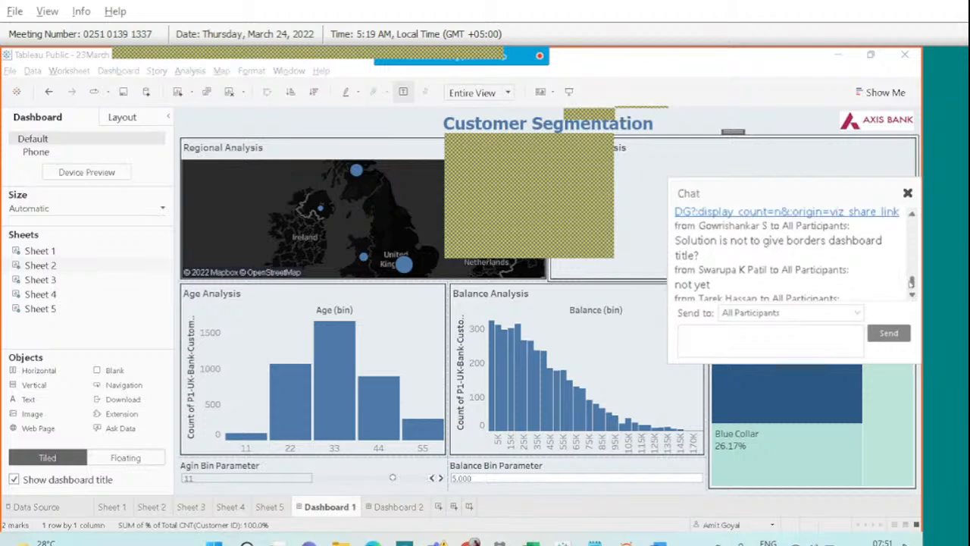
drag(911, 282, 913, 296)
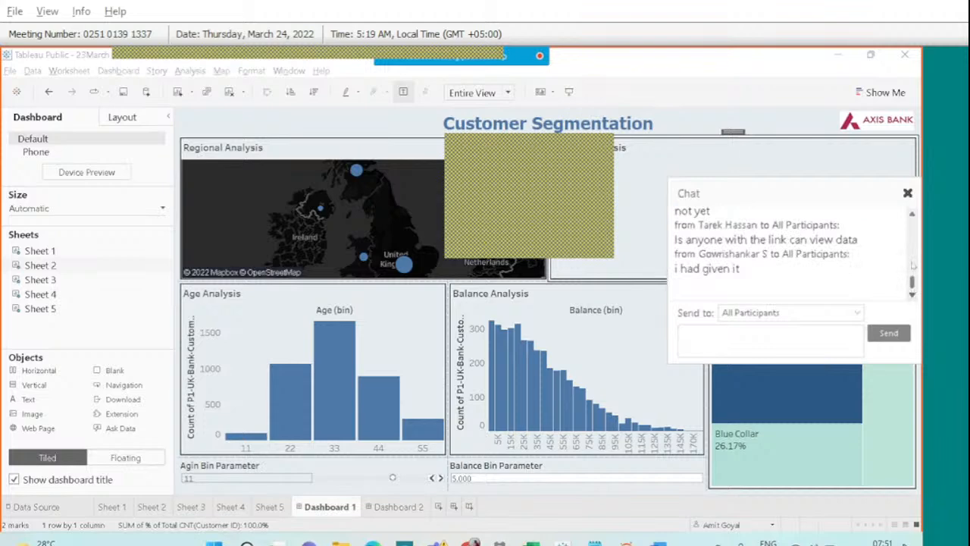
click(912, 216)
click(912, 216)
click(912, 217)
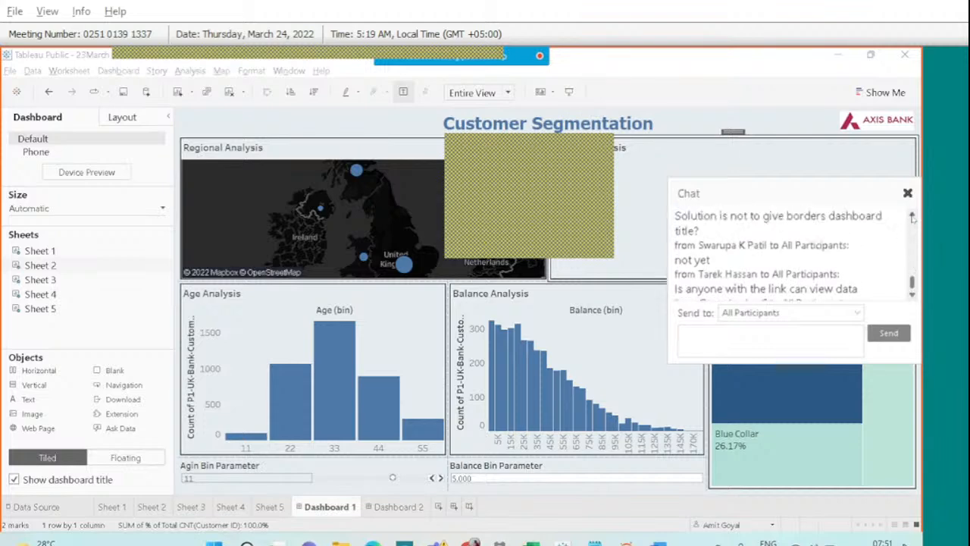
click(913, 217)
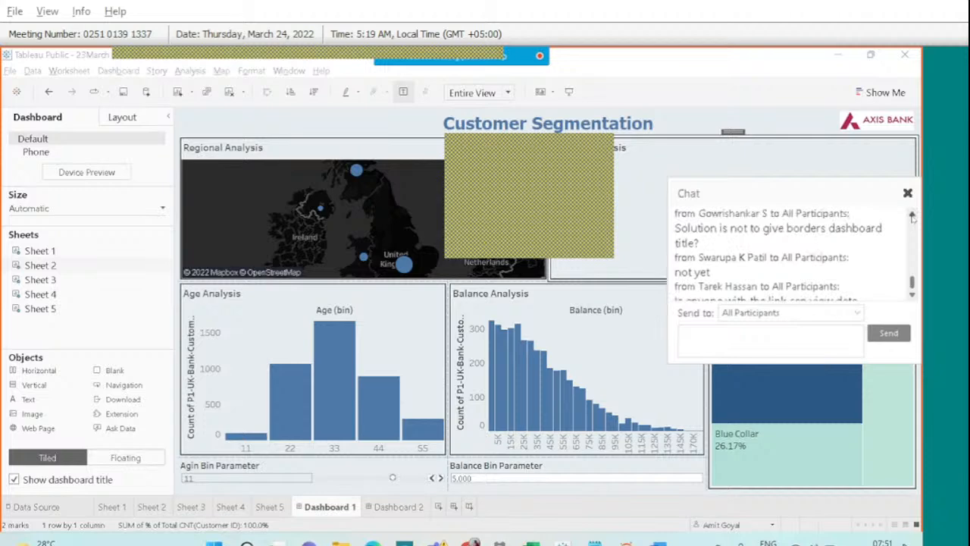
click(912, 217)
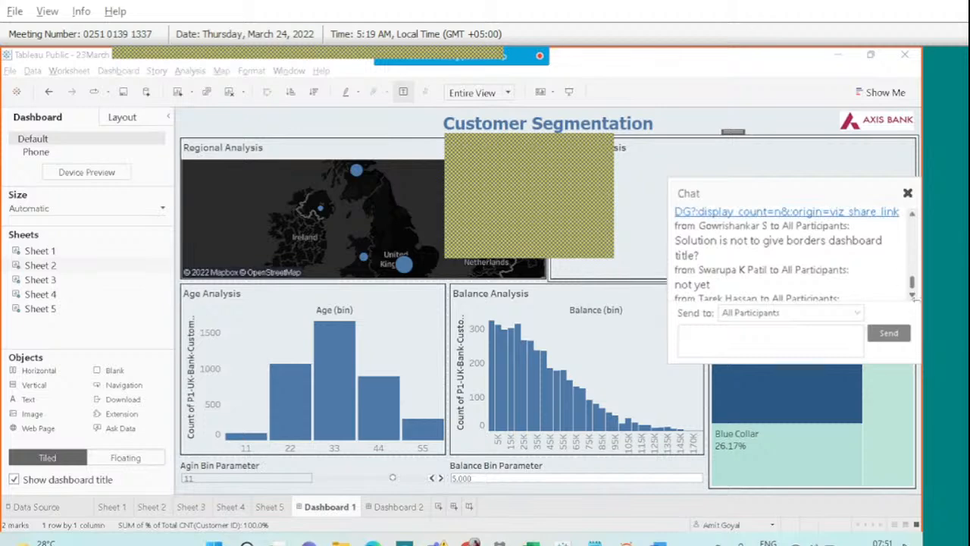
click(913, 296)
click(912, 296)
click(912, 296)
click(913, 296)
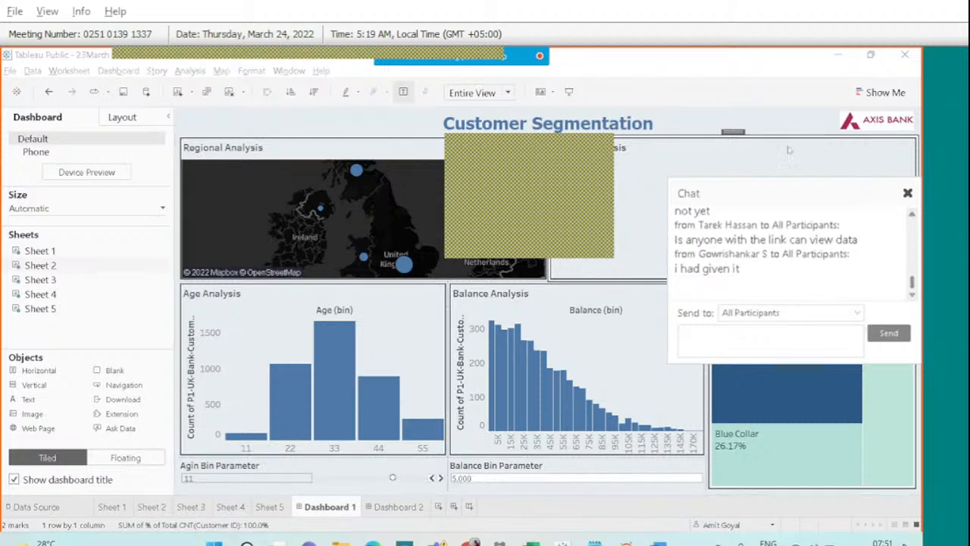
Unmute the requesting attendee from the Participants list, then close the list.
click(704, 123)
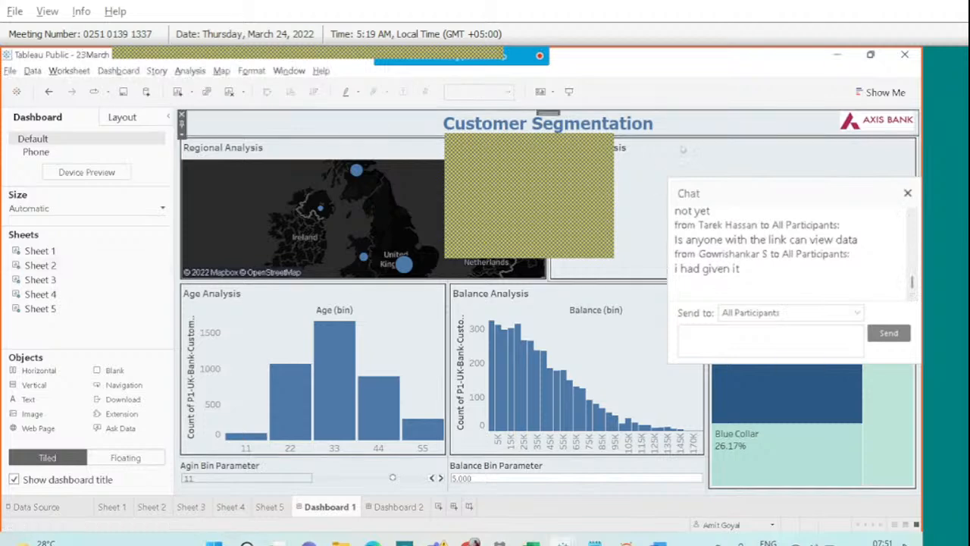
mouse_move(531, 56)
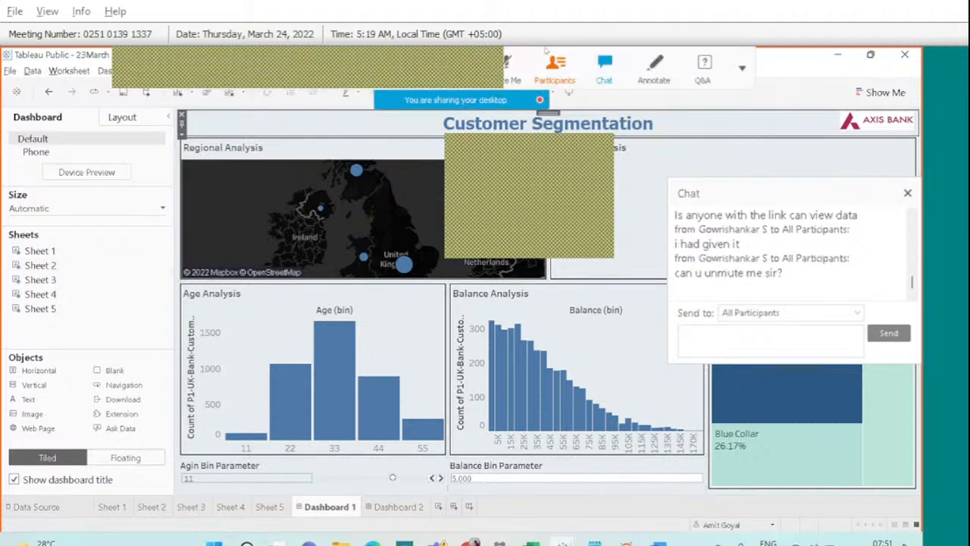
click(553, 68)
click(534, 260)
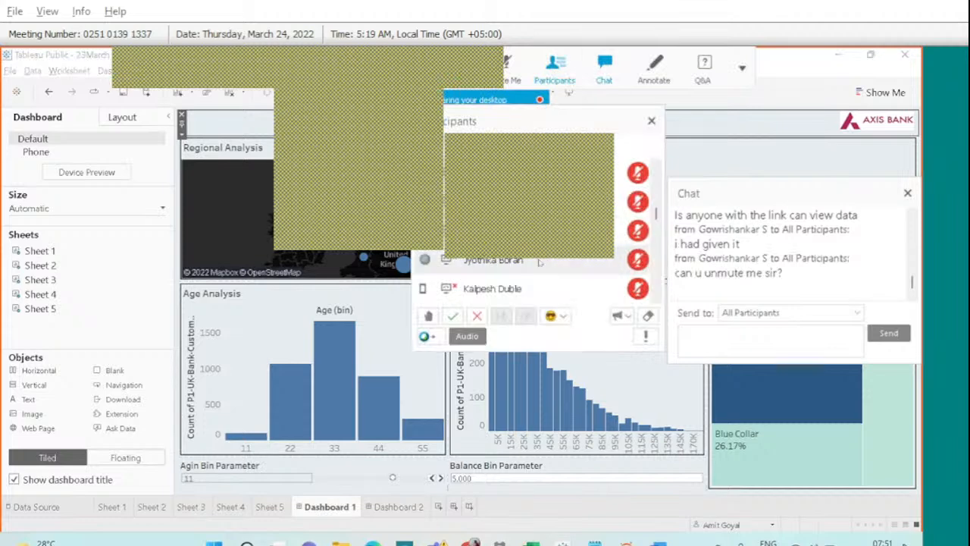
key(g)
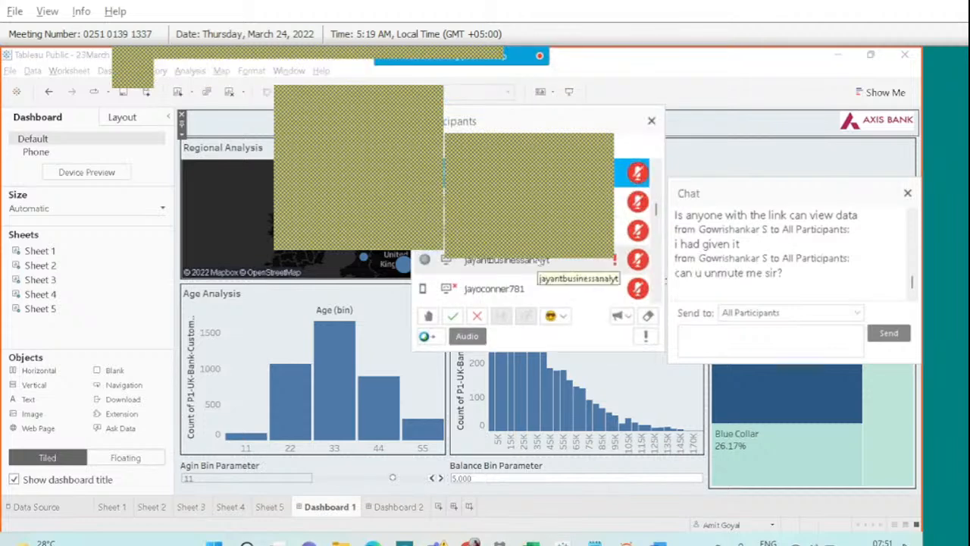
click(638, 174)
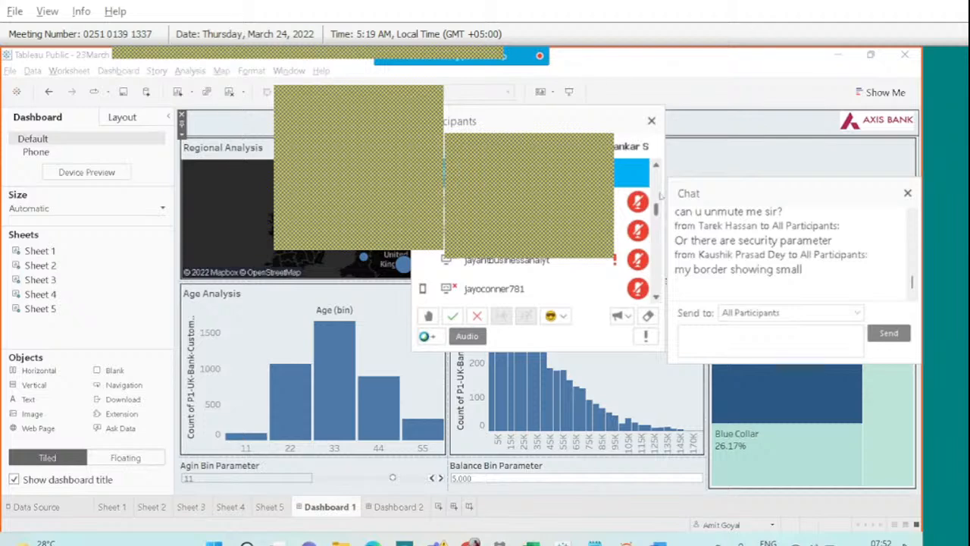
click(651, 121)
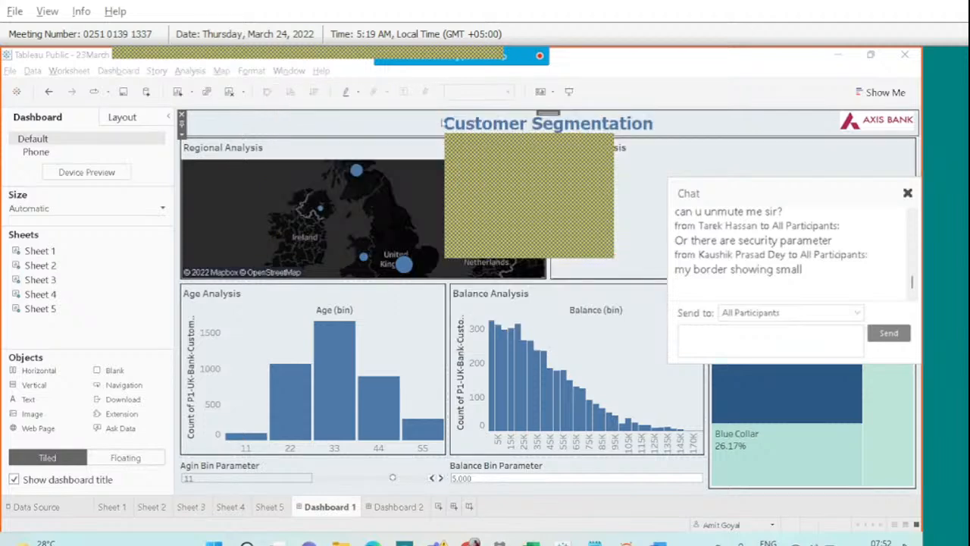
Give the Customer Segmentation title a thin solid border and close the meeting chat.
click(392, 126)
click(252, 70)
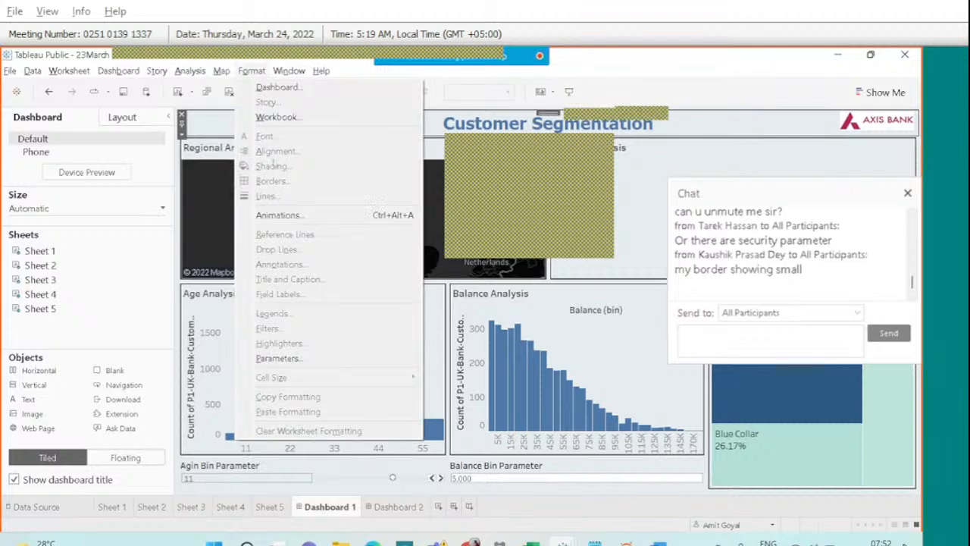
click(278, 90)
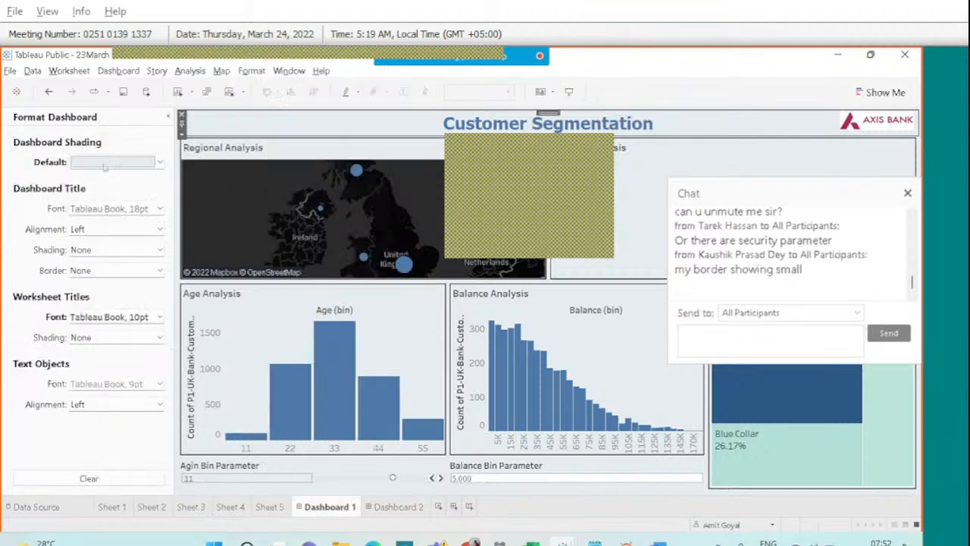
click(168, 117)
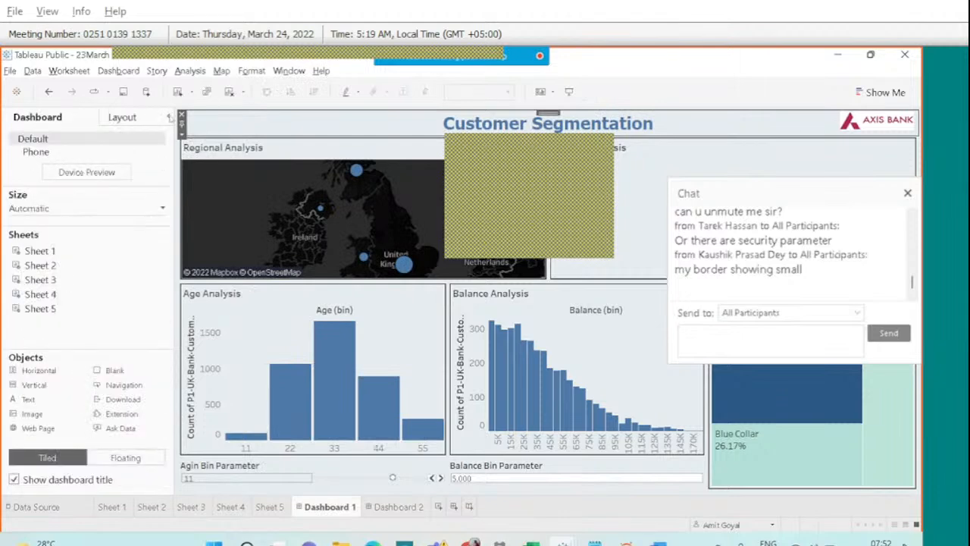
click(123, 117)
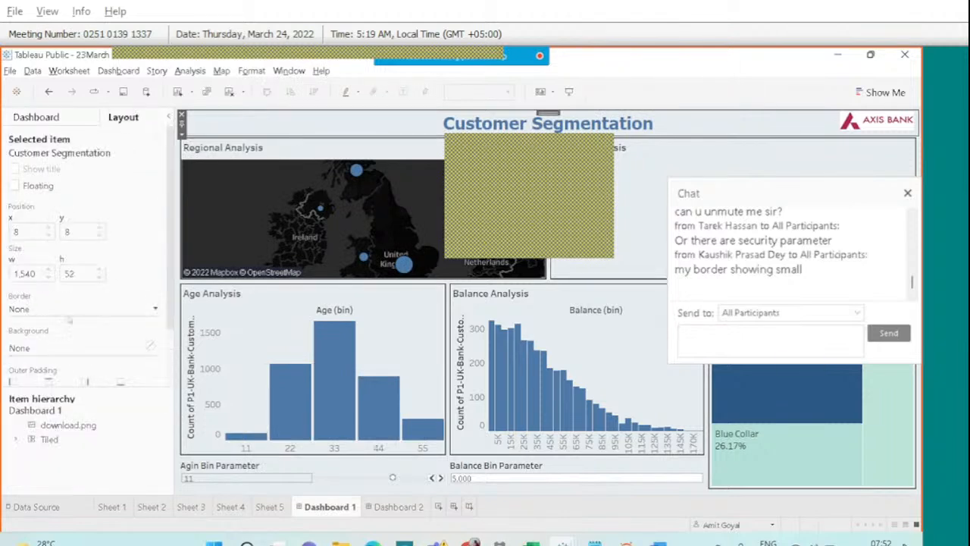
click(68, 310)
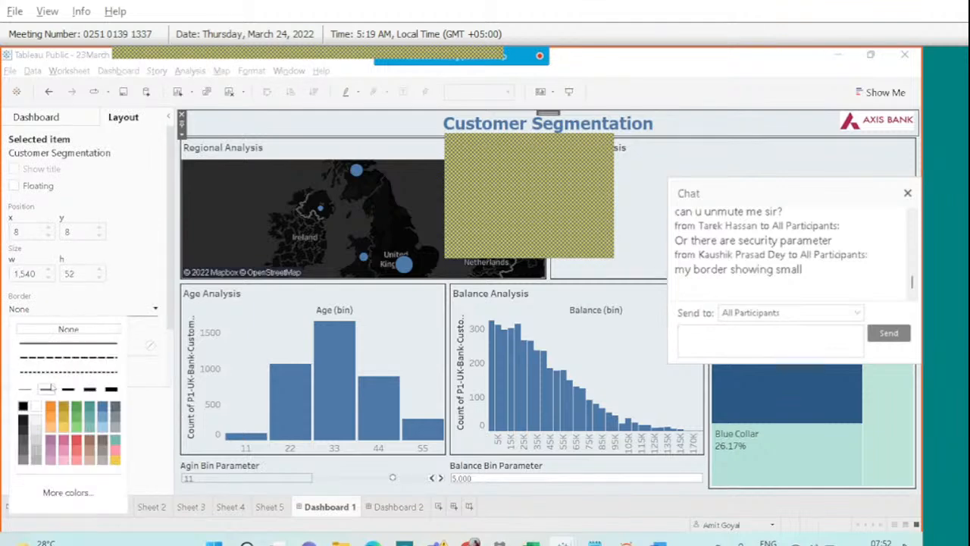
click(47, 388)
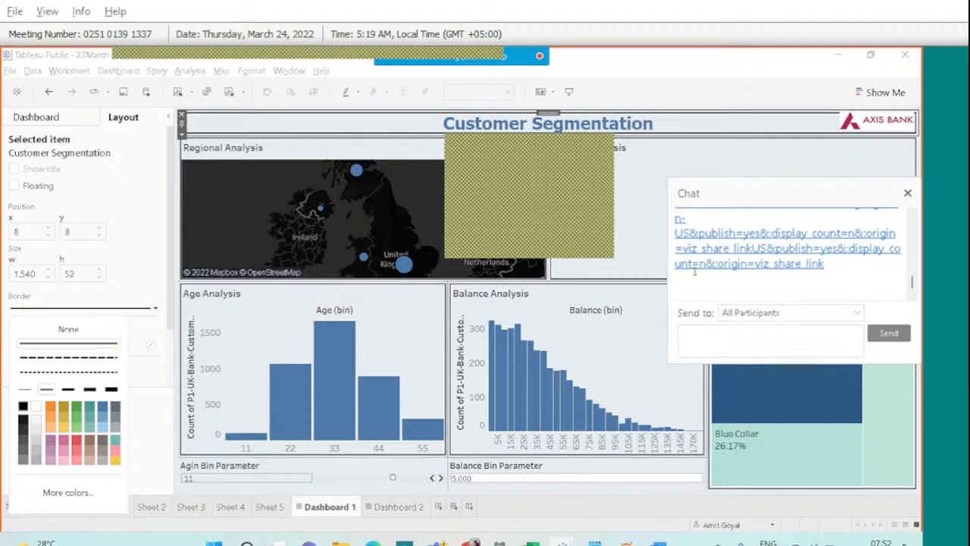
click(908, 194)
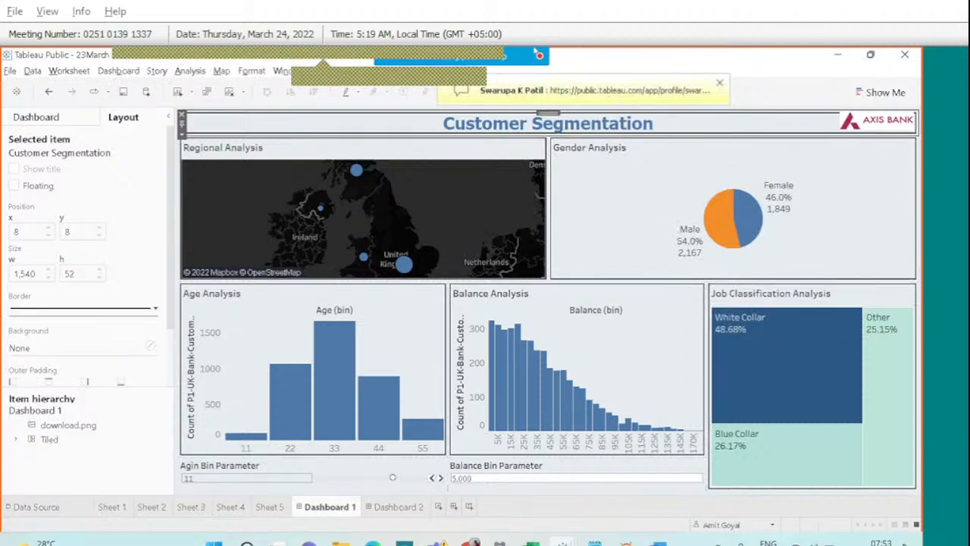
Nudge the AXIS BANK logo to x 1,376, y 9 and check it in Presentation Mode.
click(856, 127)
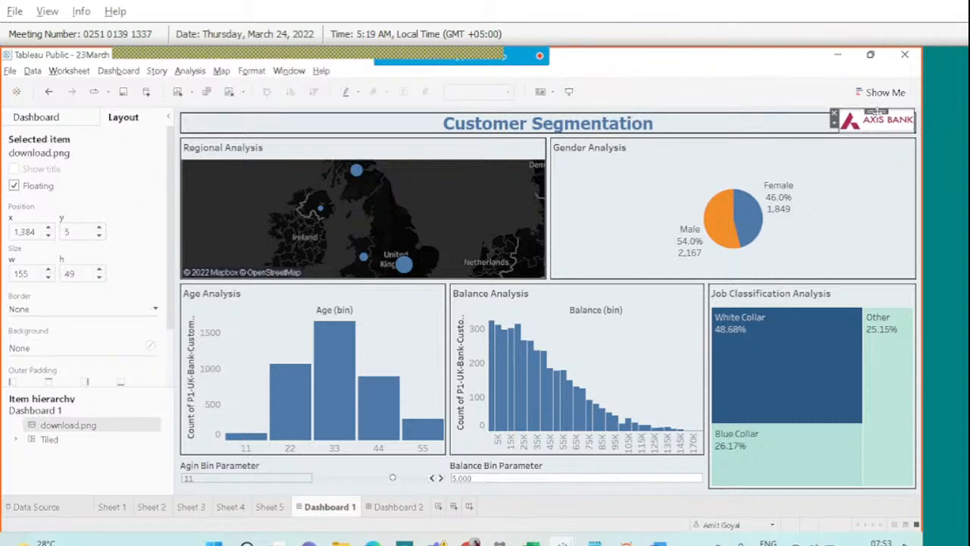
drag(877, 112, 874, 119)
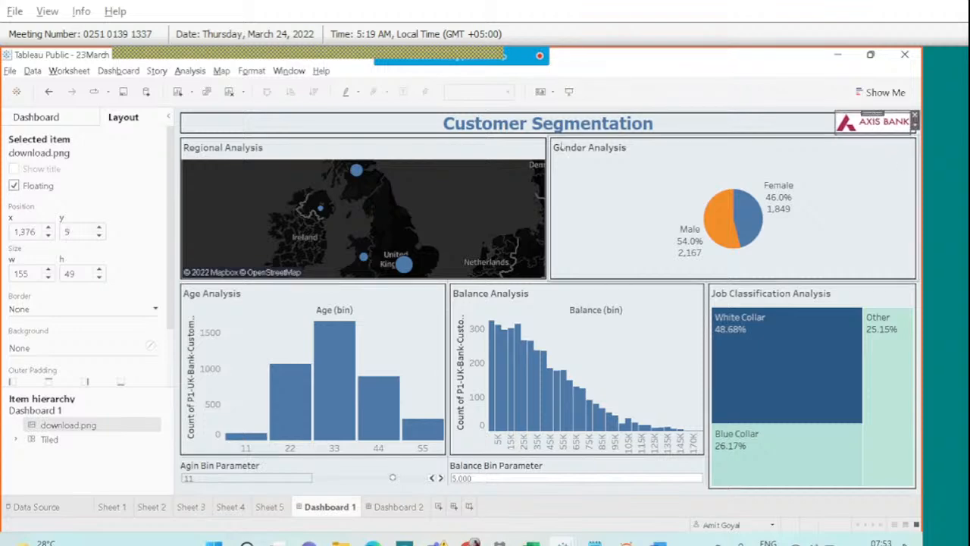
click(569, 91)
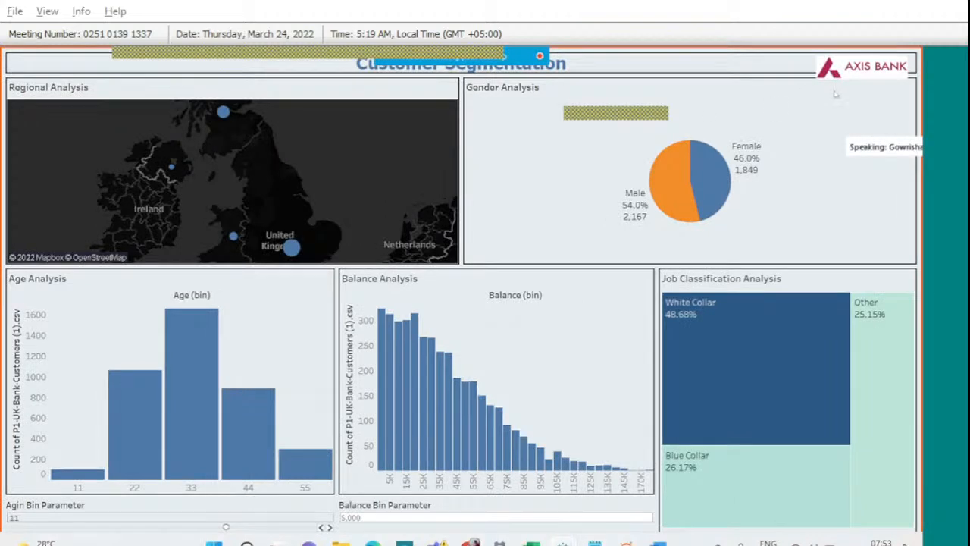
key(Escape)
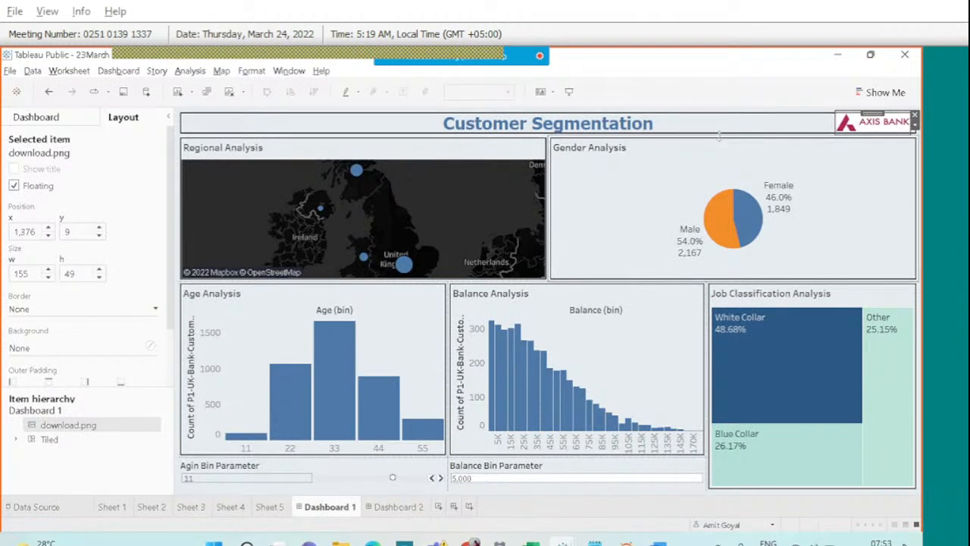
click(36, 120)
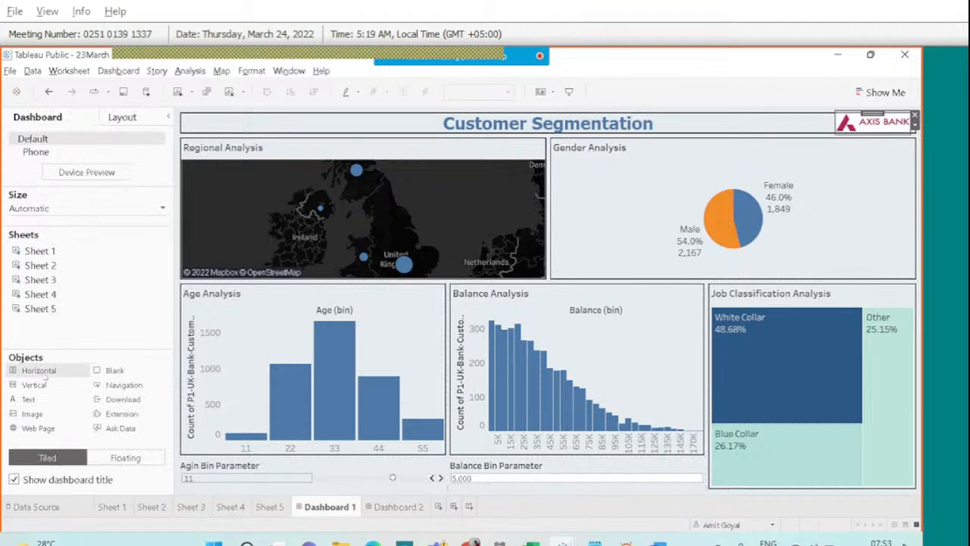
Add a horizontal container at the top holding the title and the tiled AXIS BANK logo.
drag(45, 380, 347, 112)
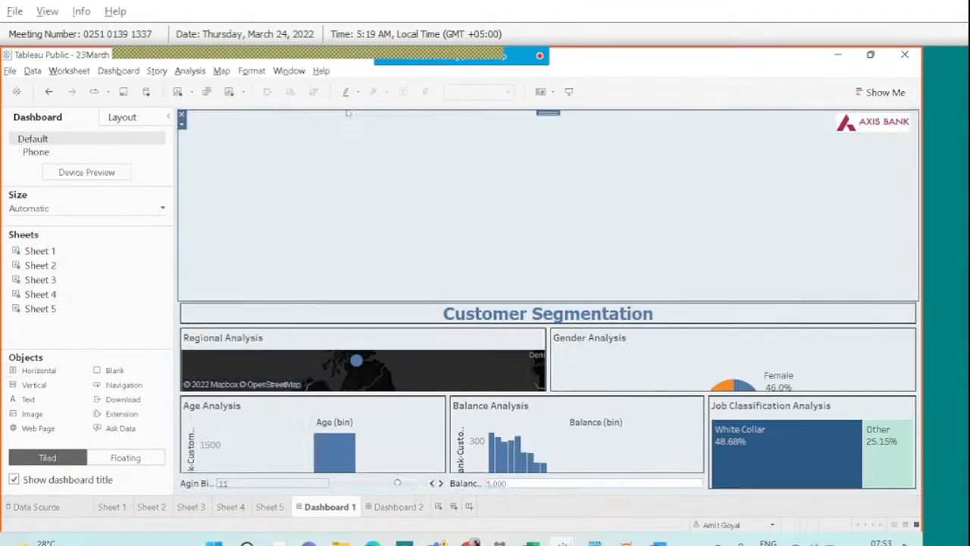
click(489, 314)
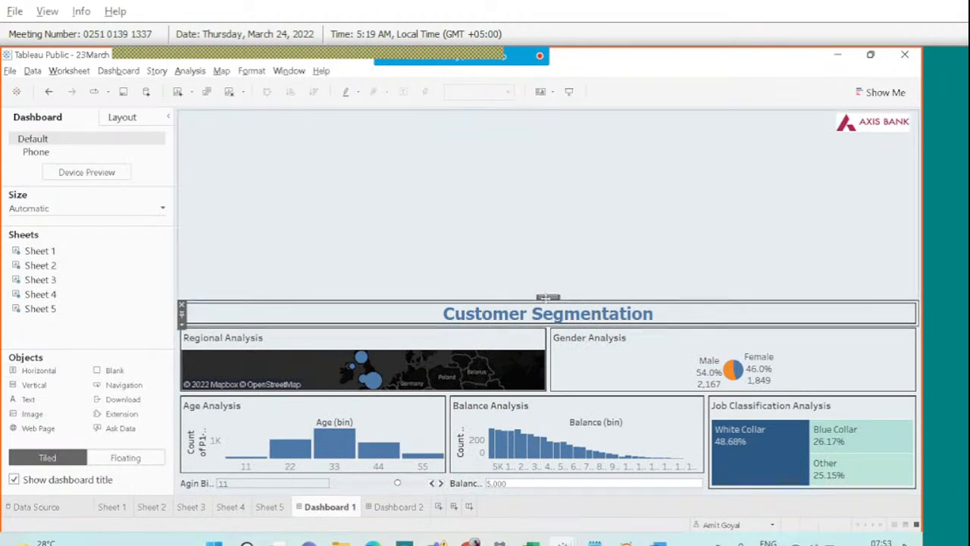
drag(547, 296, 525, 260)
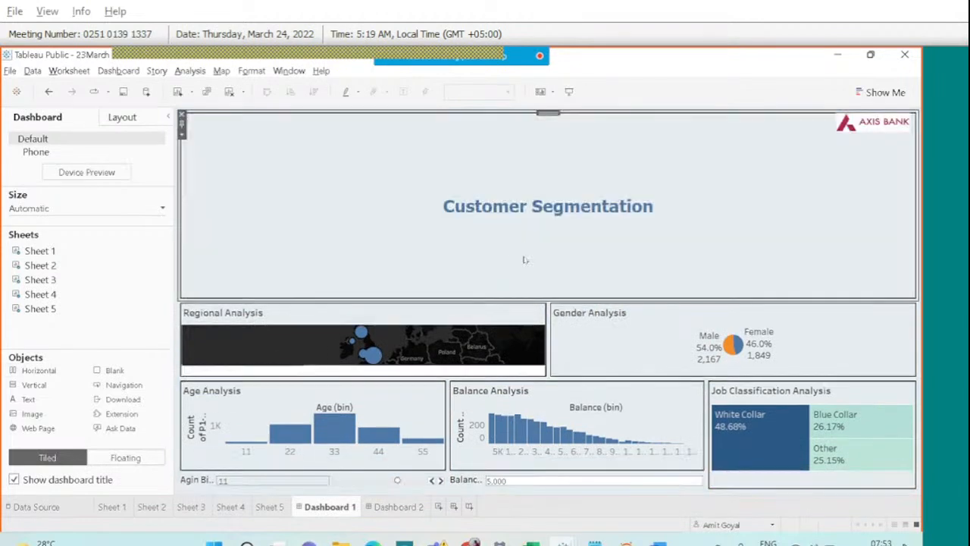
click(890, 126)
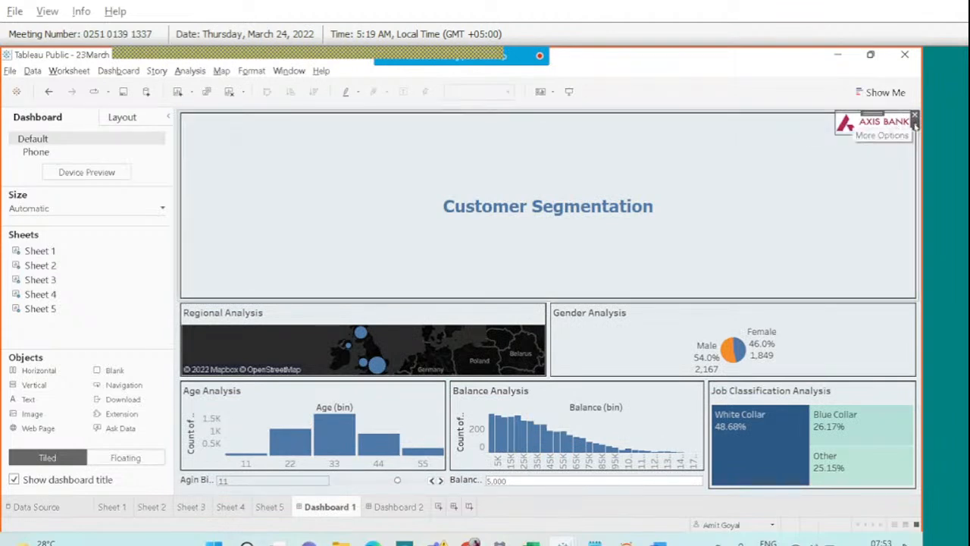
click(915, 124)
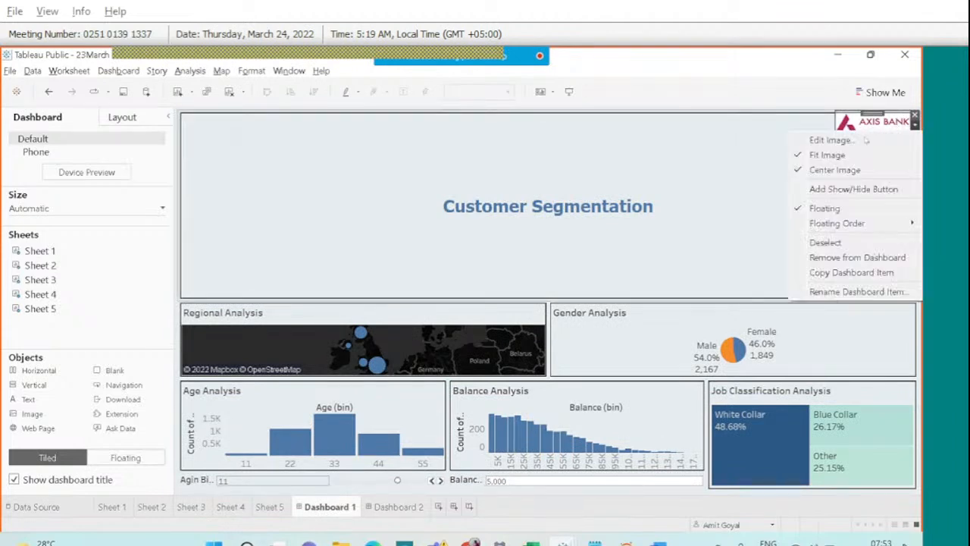
click(827, 209)
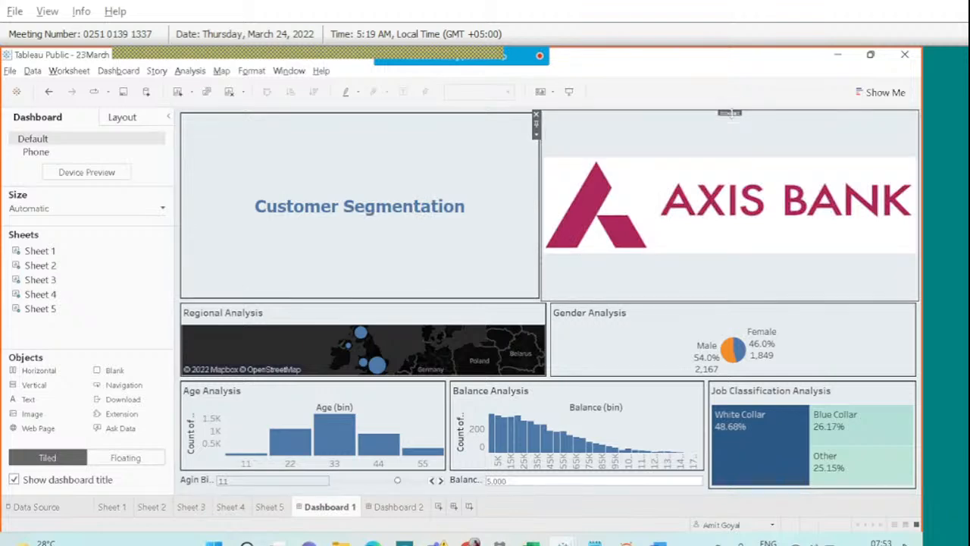
Widen the title box toward the logo and shorten the title row.
click(536, 134)
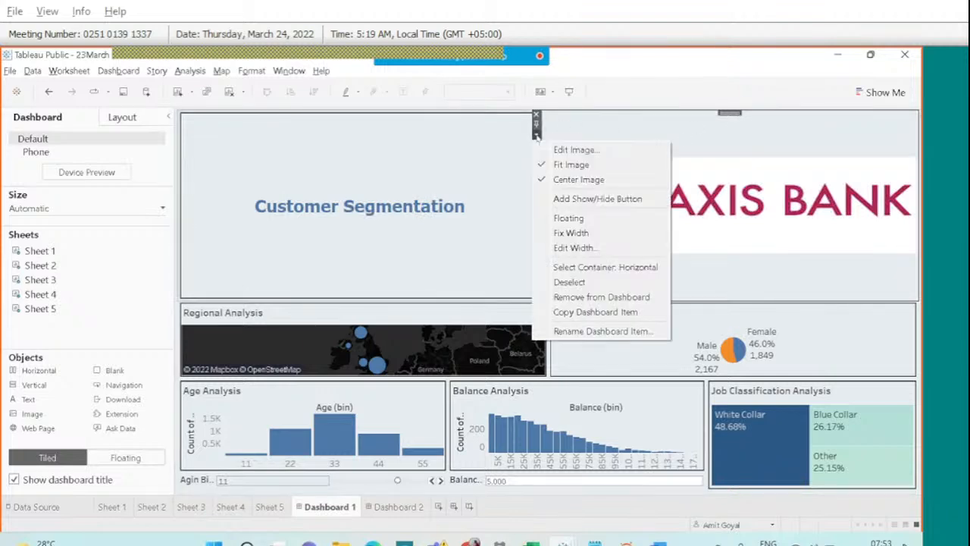
click(577, 268)
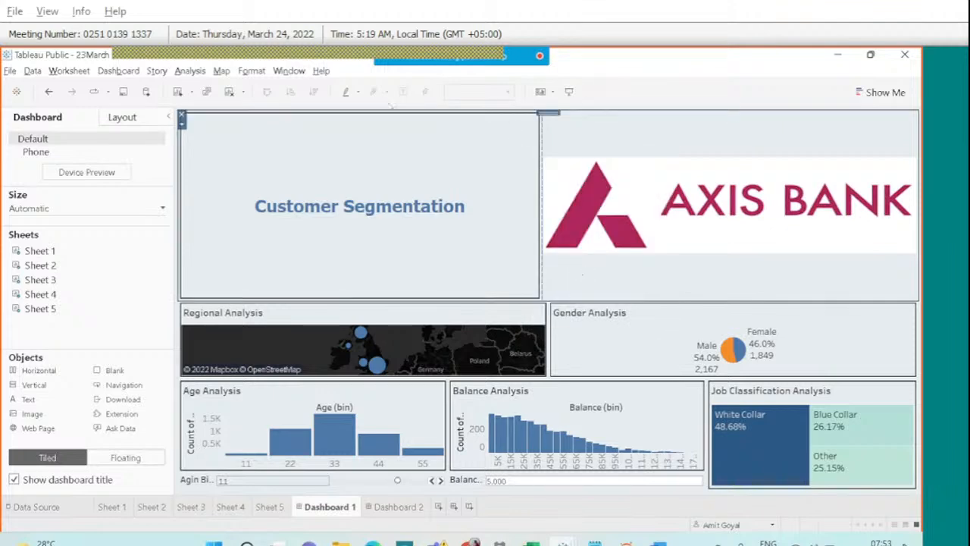
click(523, 186)
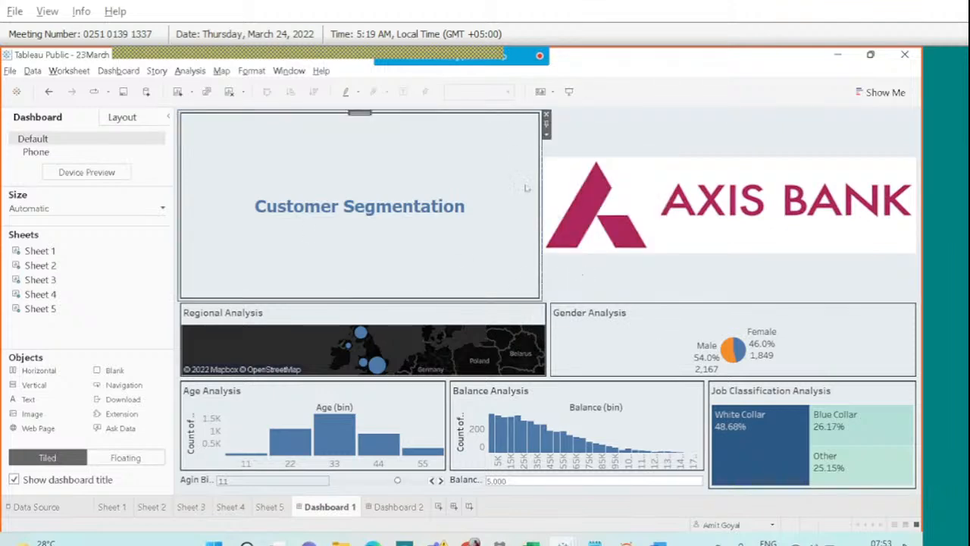
drag(538, 191, 781, 176)
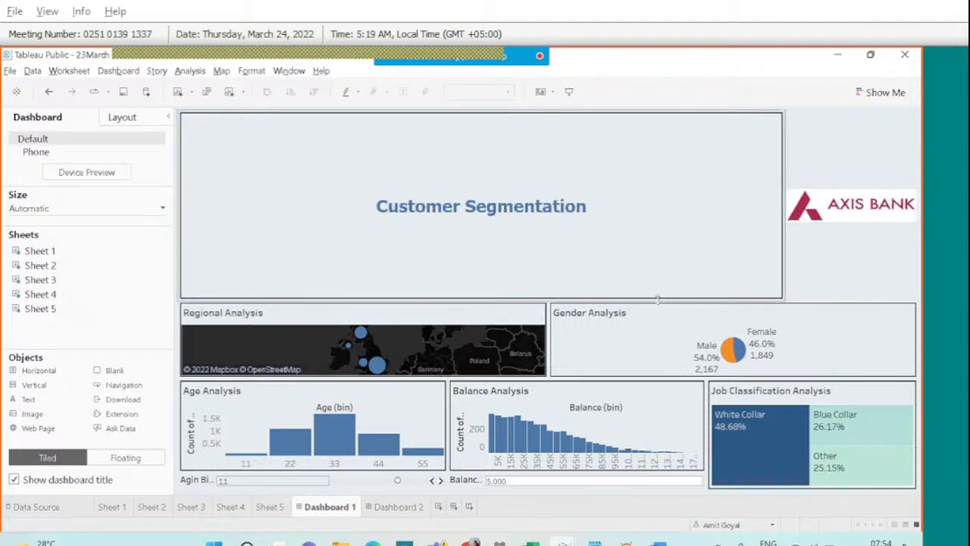
drag(658, 299, 569, 143)
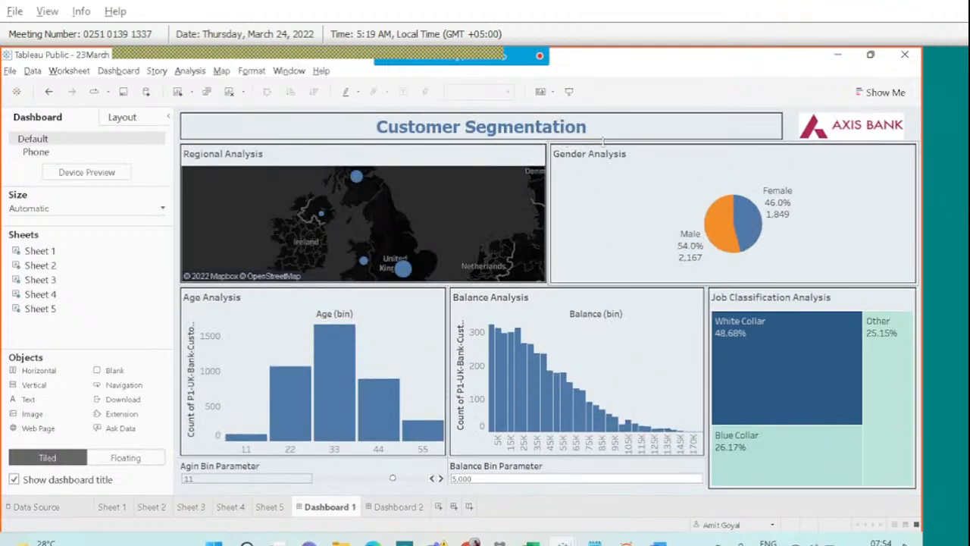
Shorten the title row slightly and widen the title further toward the logo.
drag(603, 140, 603, 134)
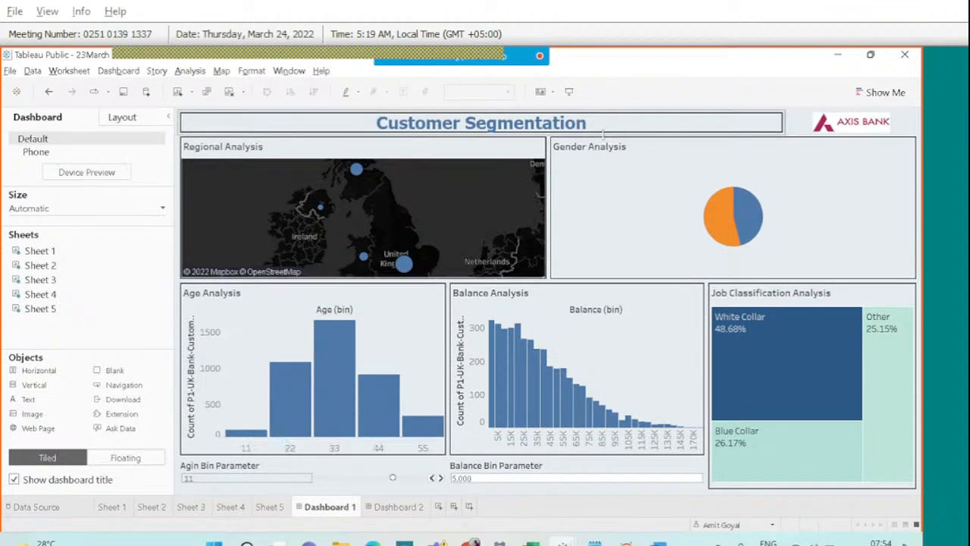
click(771, 128)
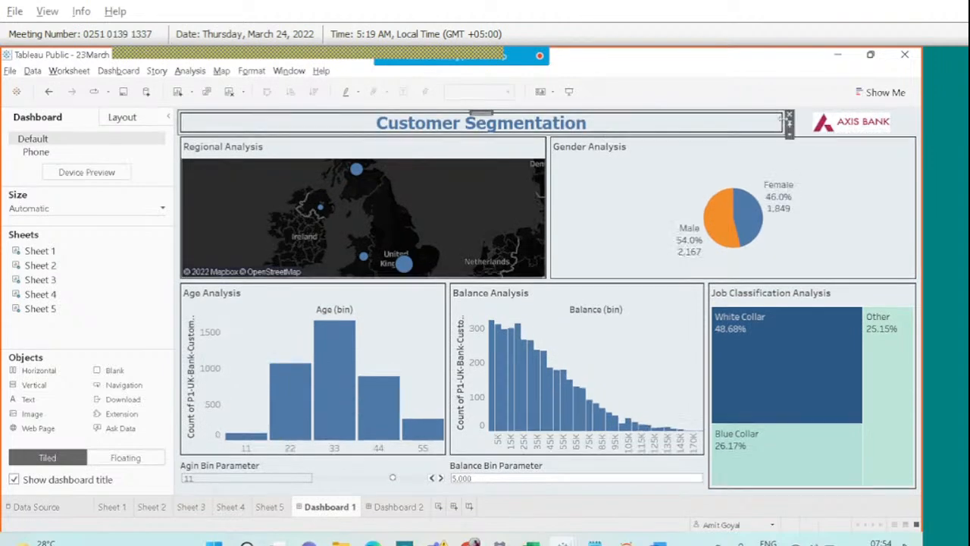
drag(787, 125, 842, 120)
click(824, 124)
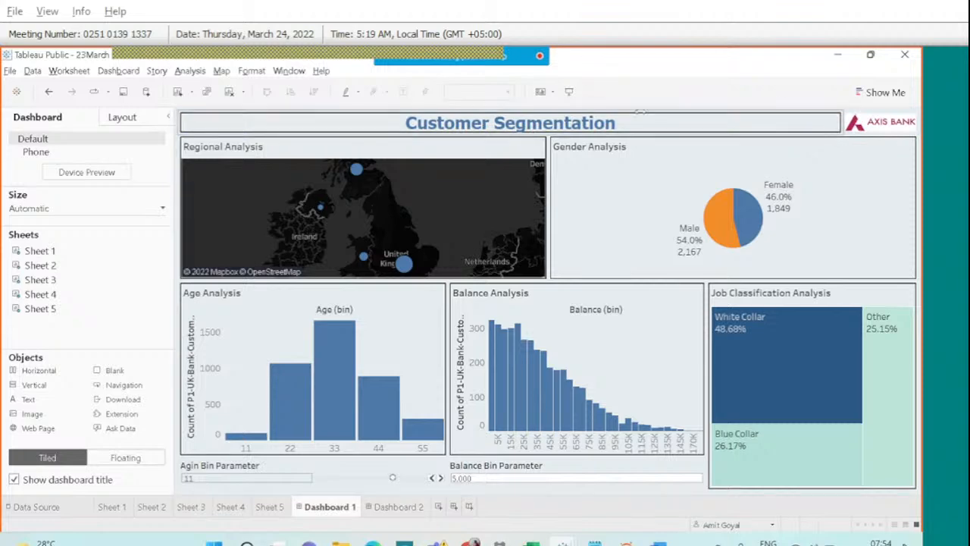
Preview the dashboard in Presentation Mode, then open the meeting chat.
click(568, 91)
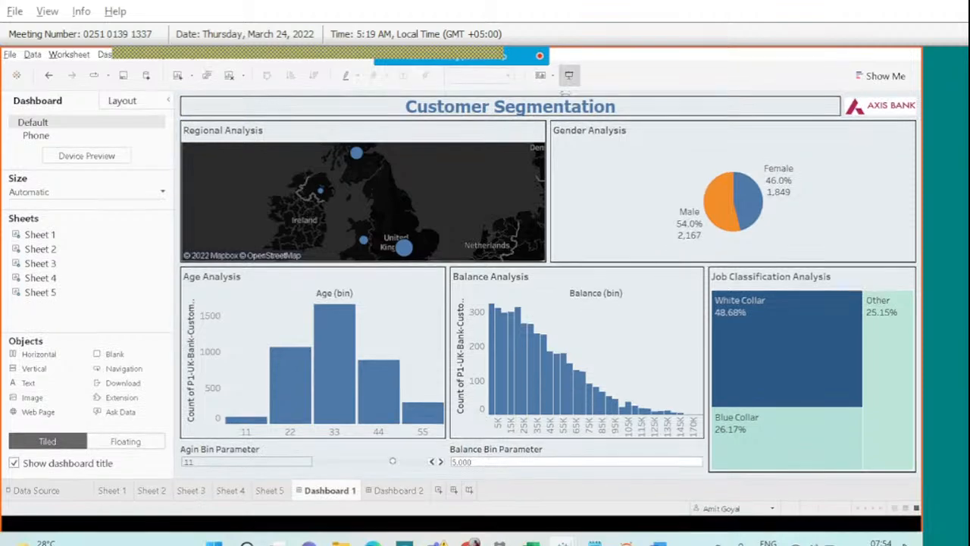
mouse_move(742, 163)
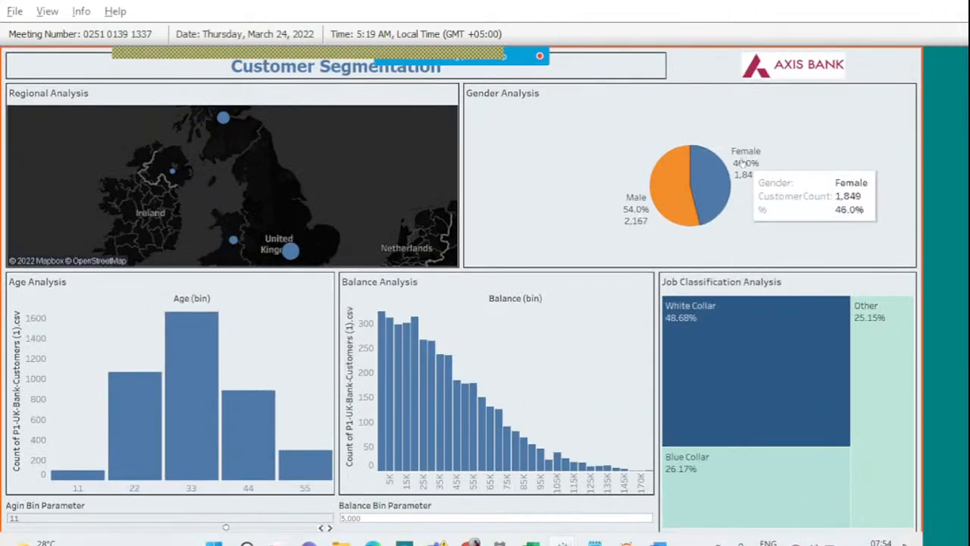
key(Escape)
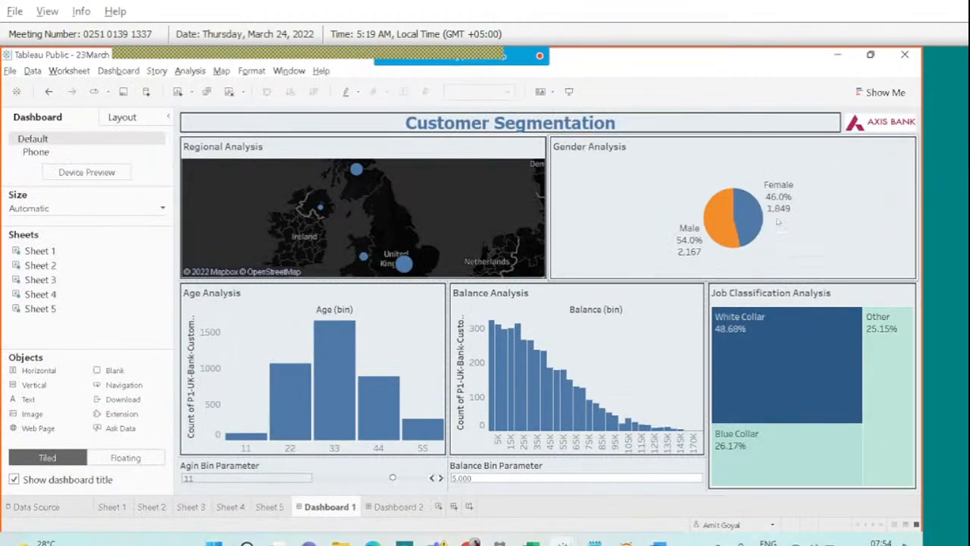
mouse_move(494, 54)
click(603, 78)
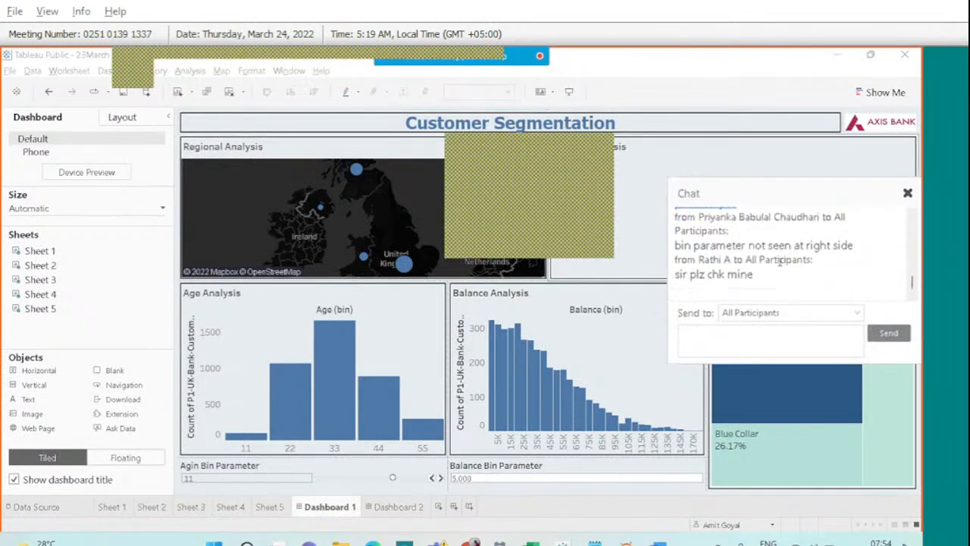
Scroll through the newer chat messages, then close the chat.
scroll(779, 262, up, 2)
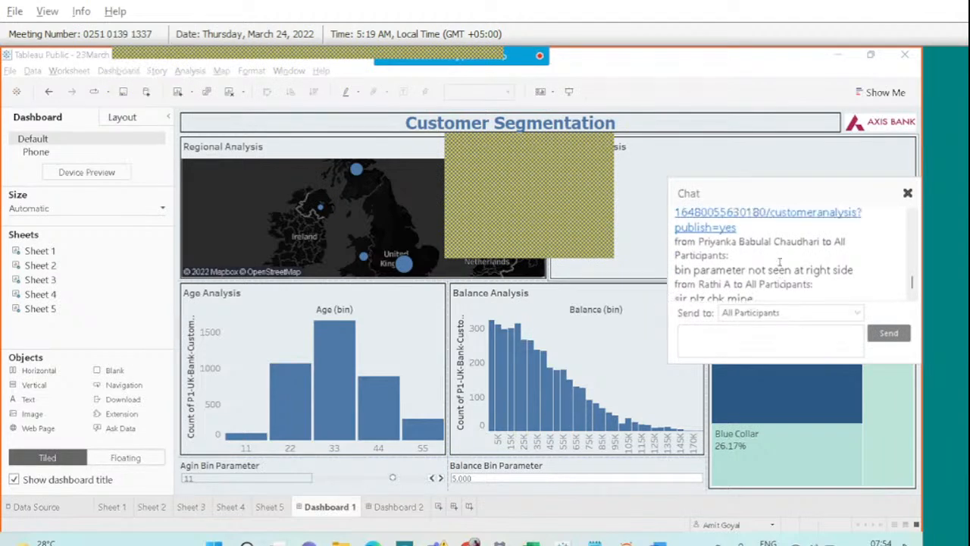
scroll(779, 261, down, 1)
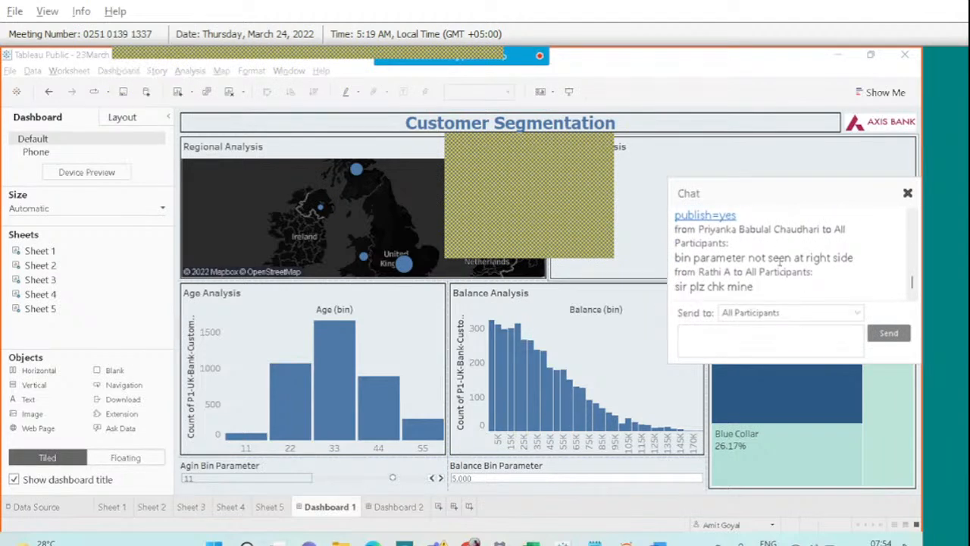
scroll(779, 260, down, 1)
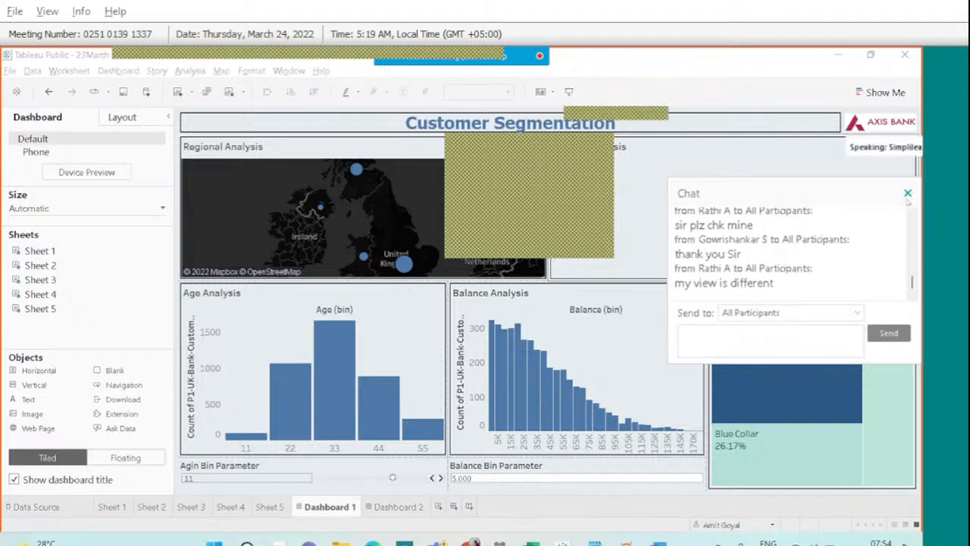
click(907, 192)
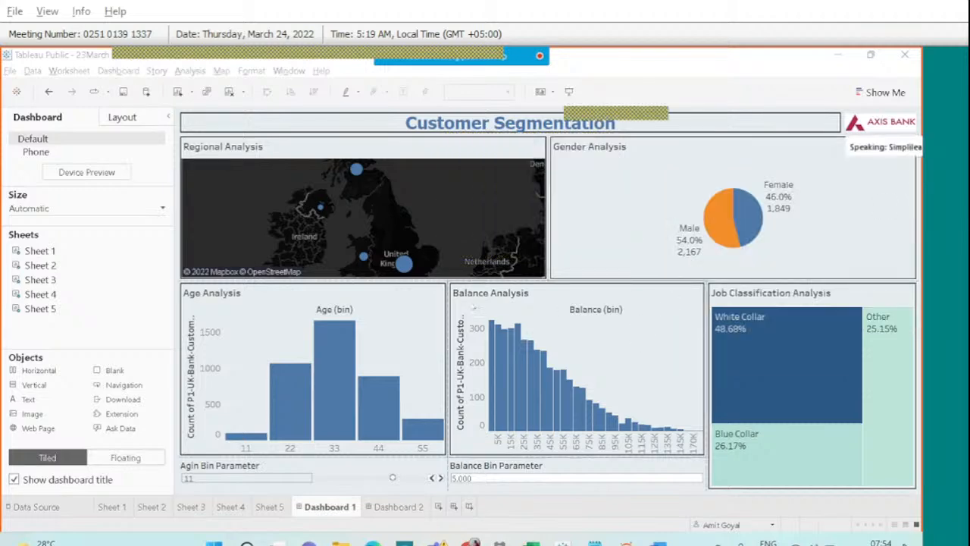
Show Parameters from the Age Analysis chart's More Options menu, then open the participants list.
click(391, 304)
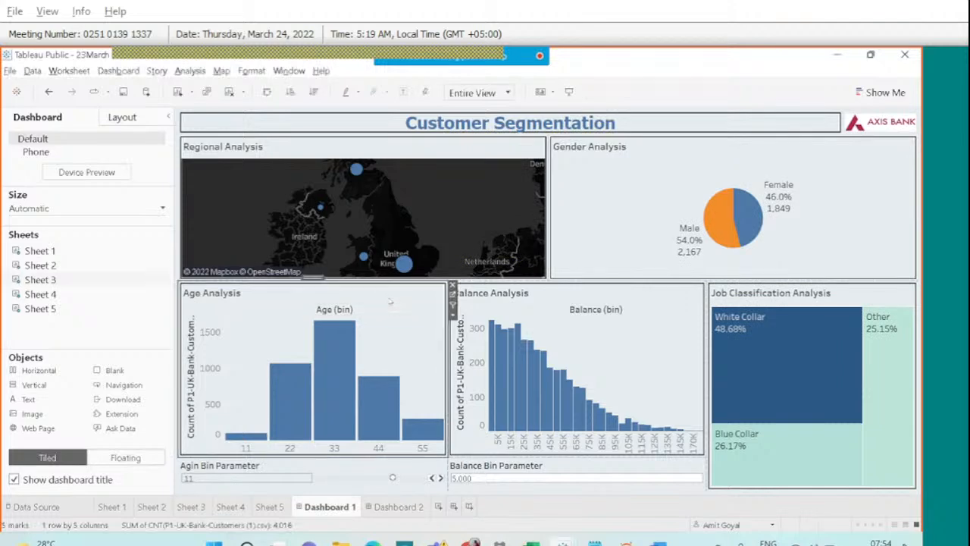
click(453, 314)
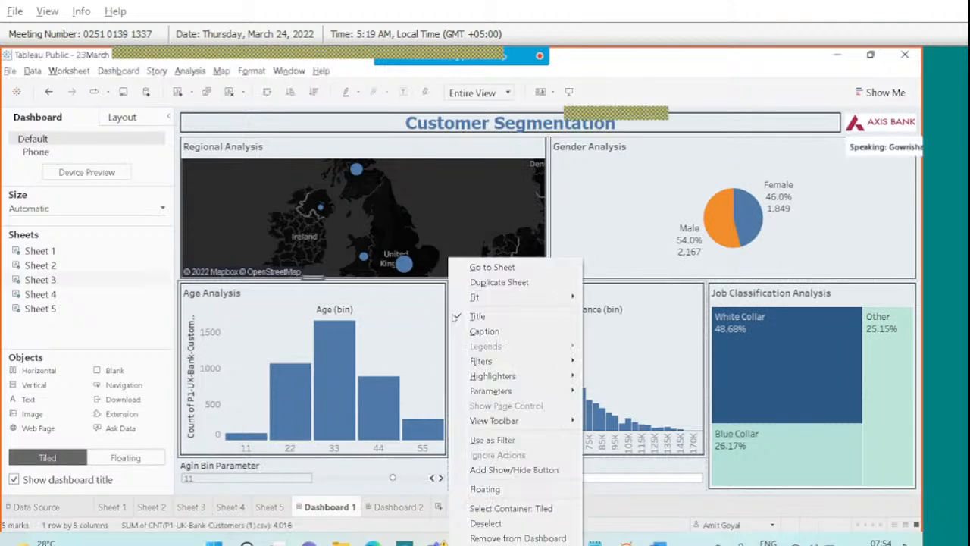
mouse_move(505, 390)
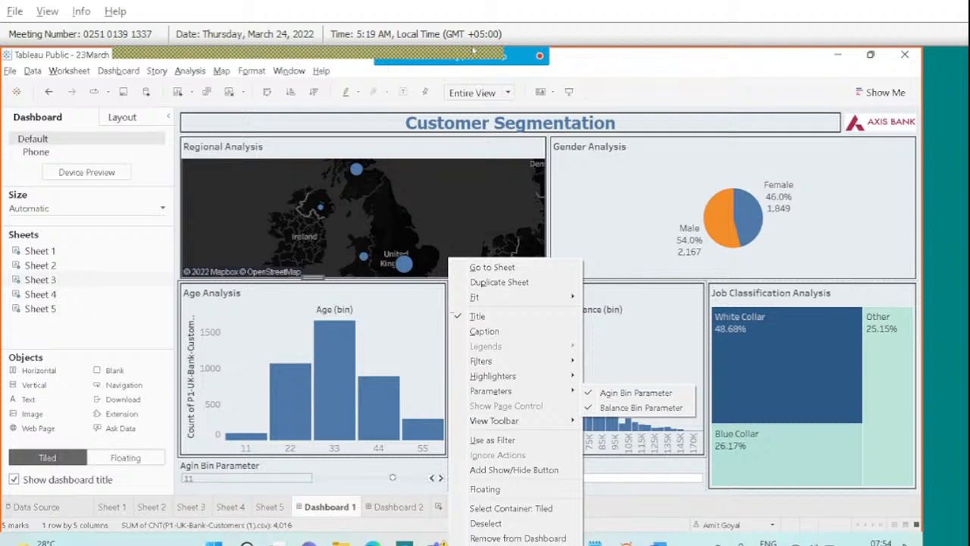
mouse_move(516, 63)
click(543, 69)
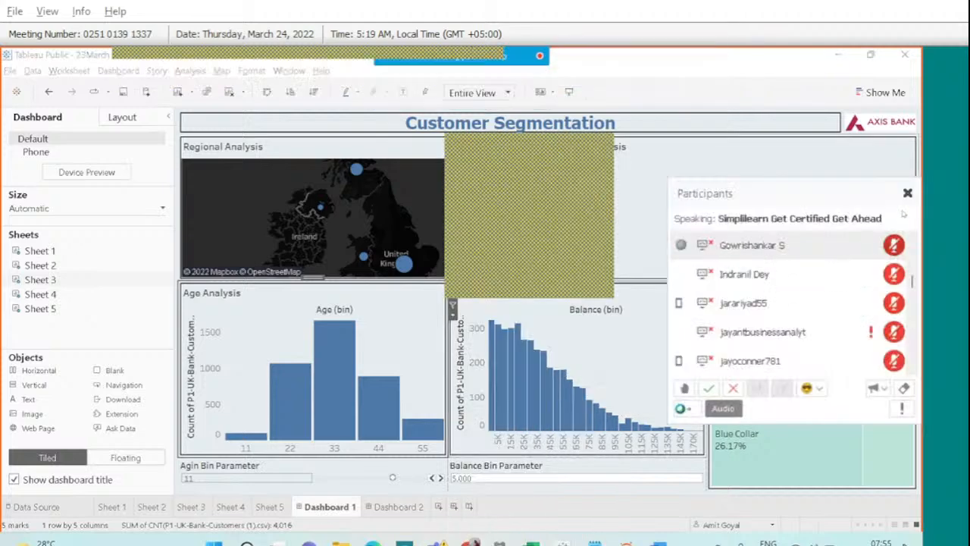
Switch to the meeting chat, scroll the messages, and open an attendee's shared public.tableau.com link.
mouse_move(532, 57)
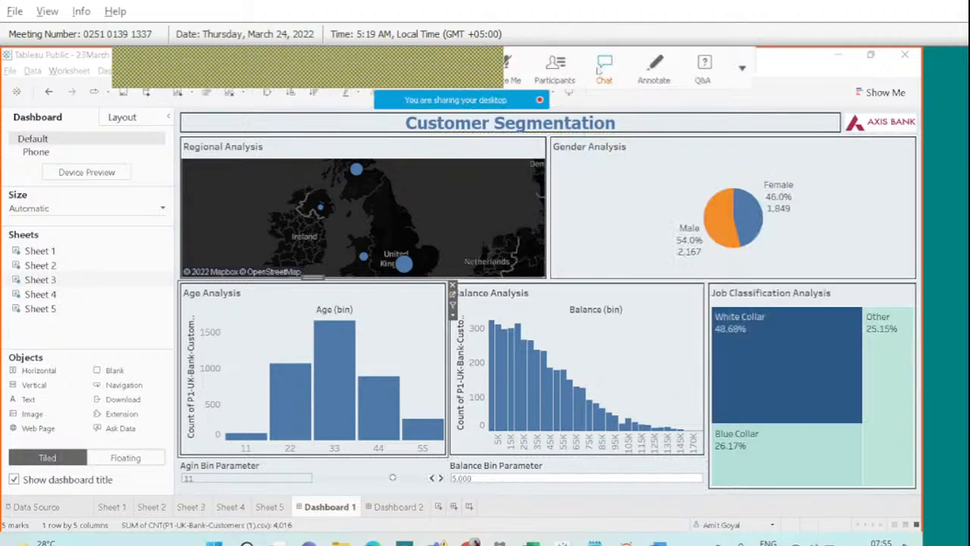
click(605, 69)
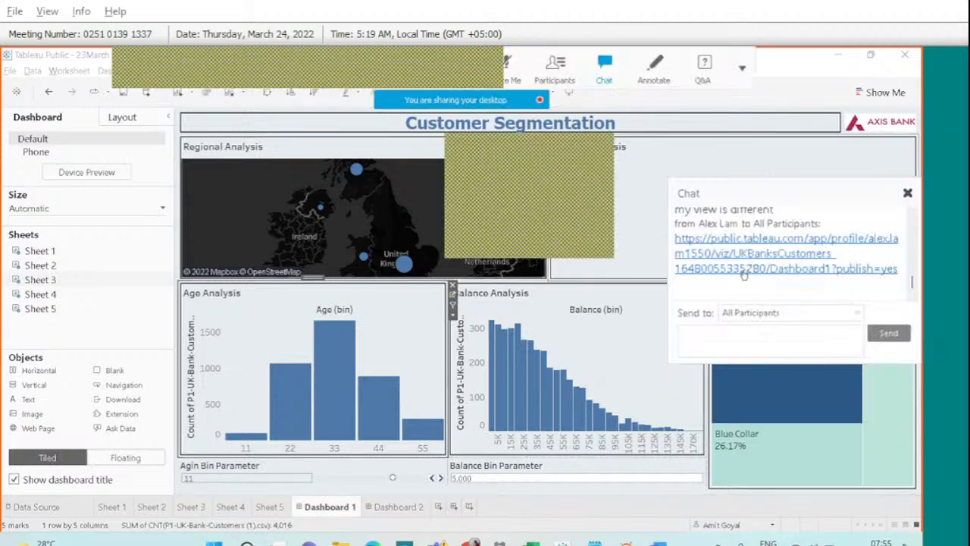
click(912, 217)
scroll(911, 217, up, 4)
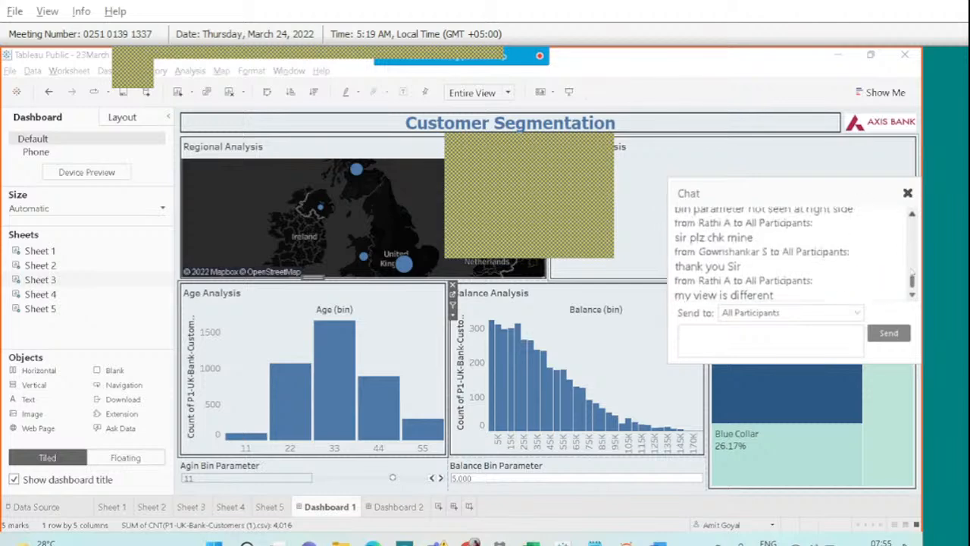
click(911, 216)
scroll(911, 218, up, 5)
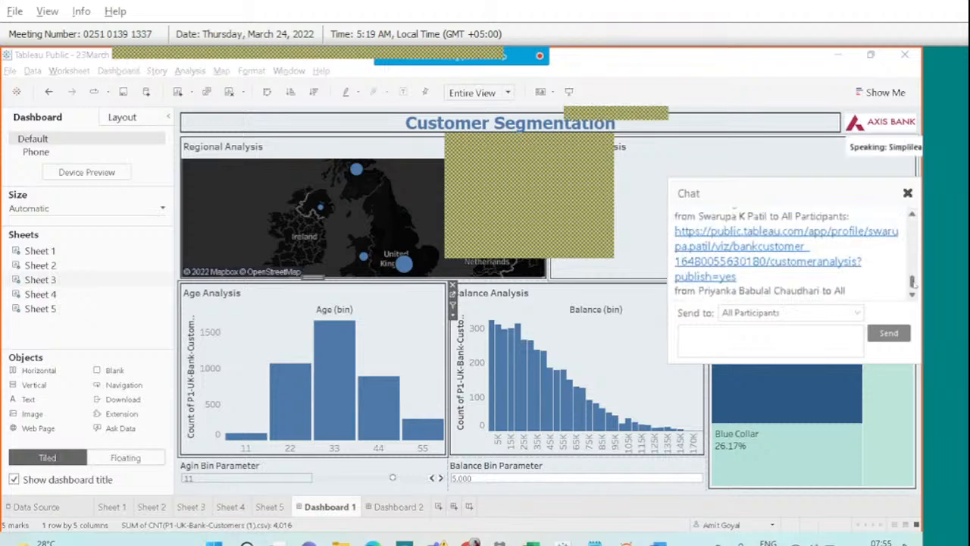
scroll(783, 253, down, 5)
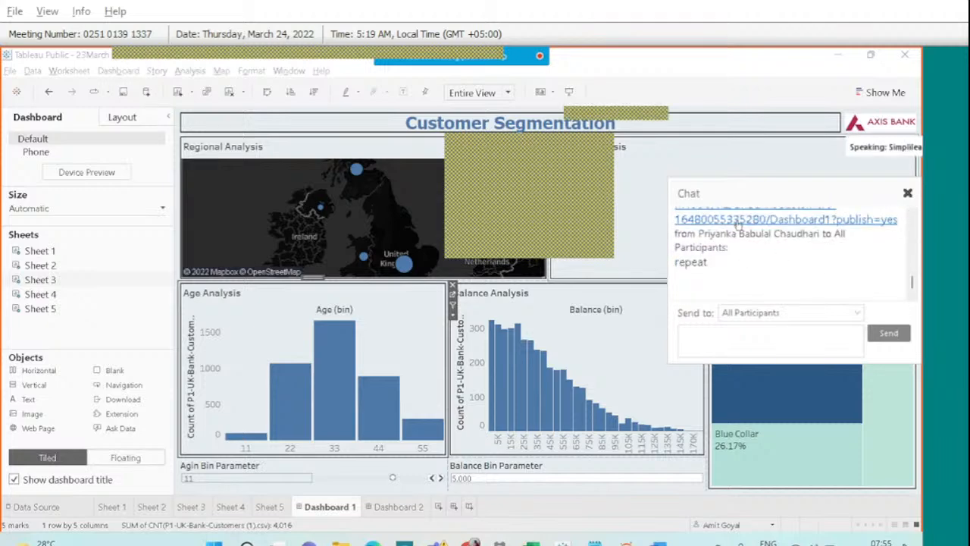
click(737, 219)
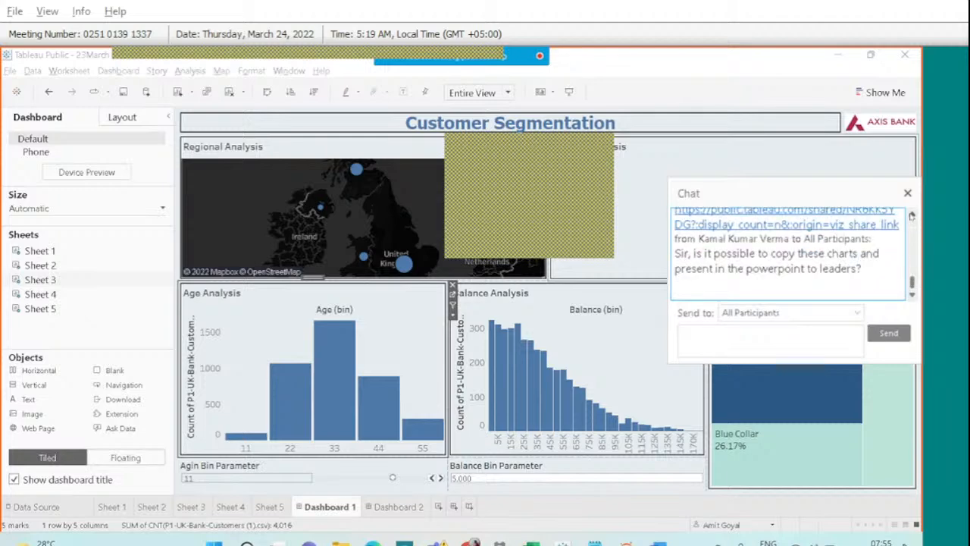
click(911, 216)
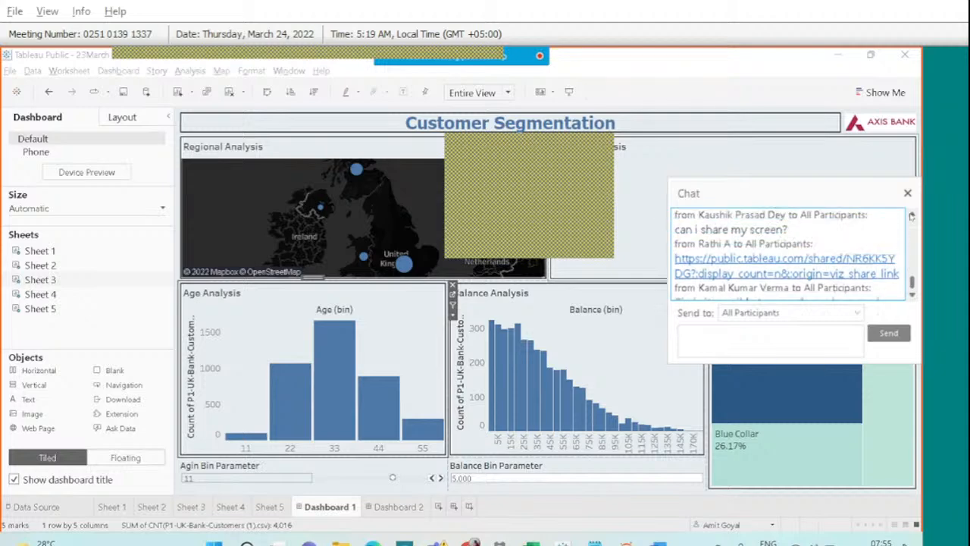
click(848, 264)
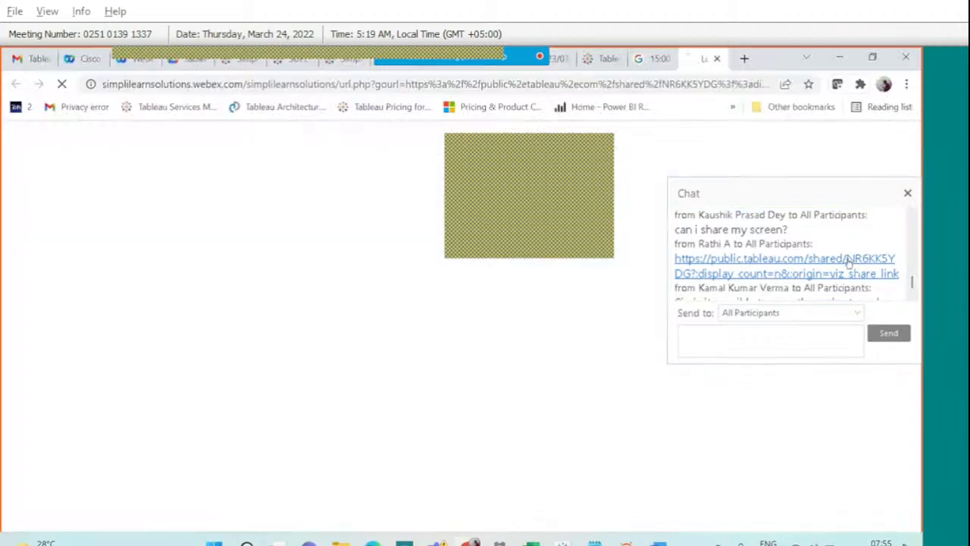
Continue to the published Customer Segmentation viz on Tableau Public and close the chat.
click(481, 473)
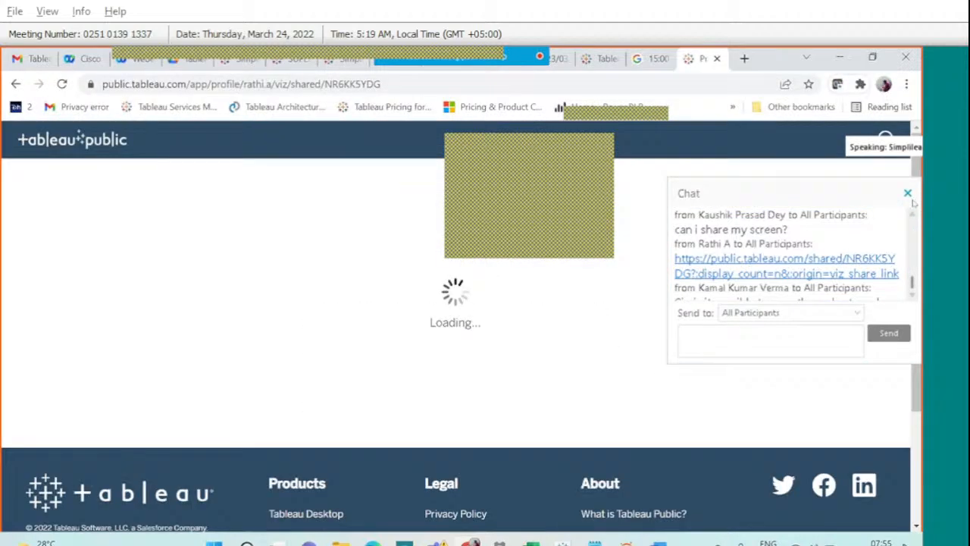
click(911, 286)
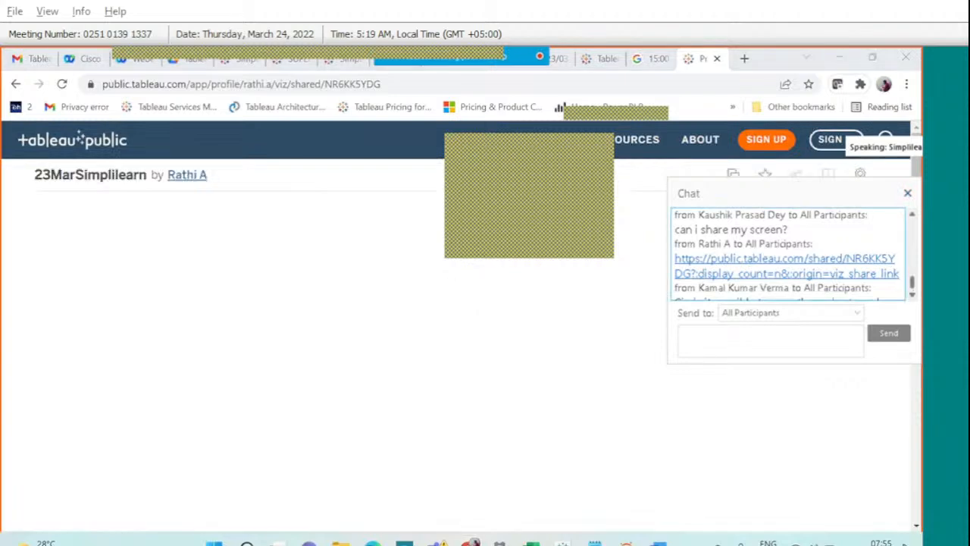
click(907, 195)
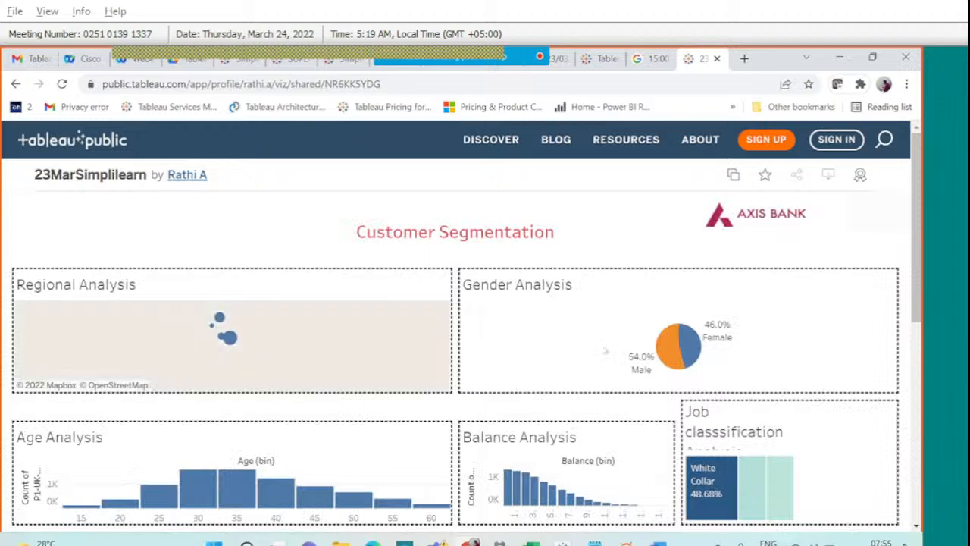
scroll(764, 354, down, 2)
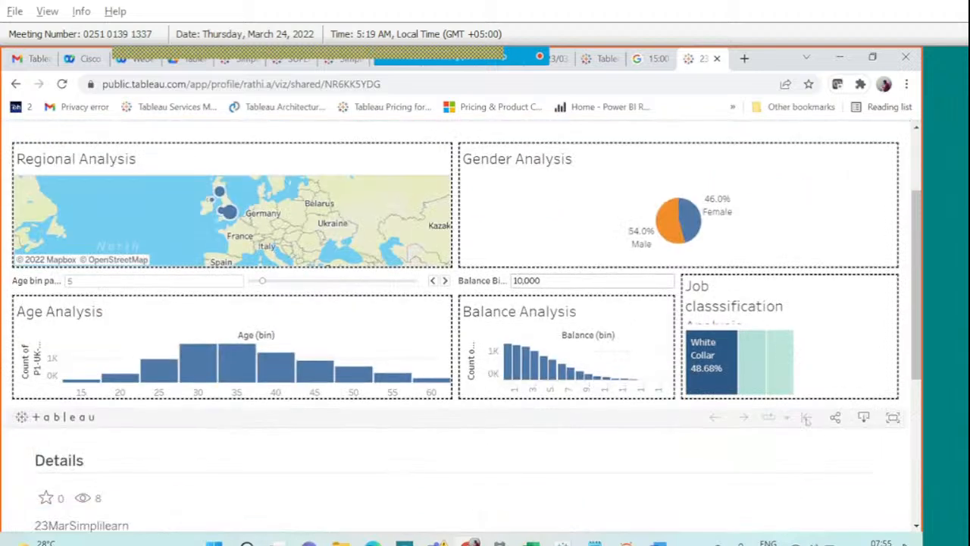
Check the viz's Download options, dismiss them, and show the viz full screen.
click(863, 418)
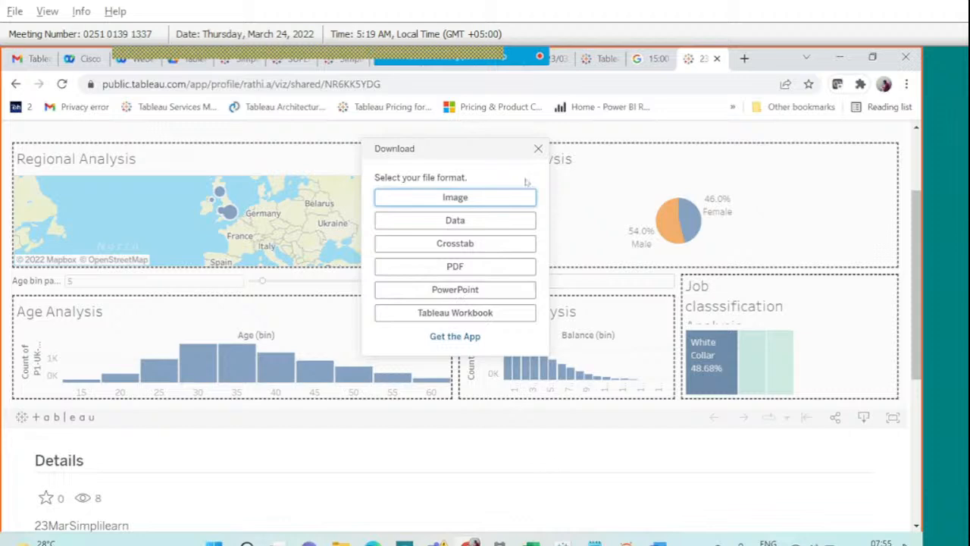
click(535, 156)
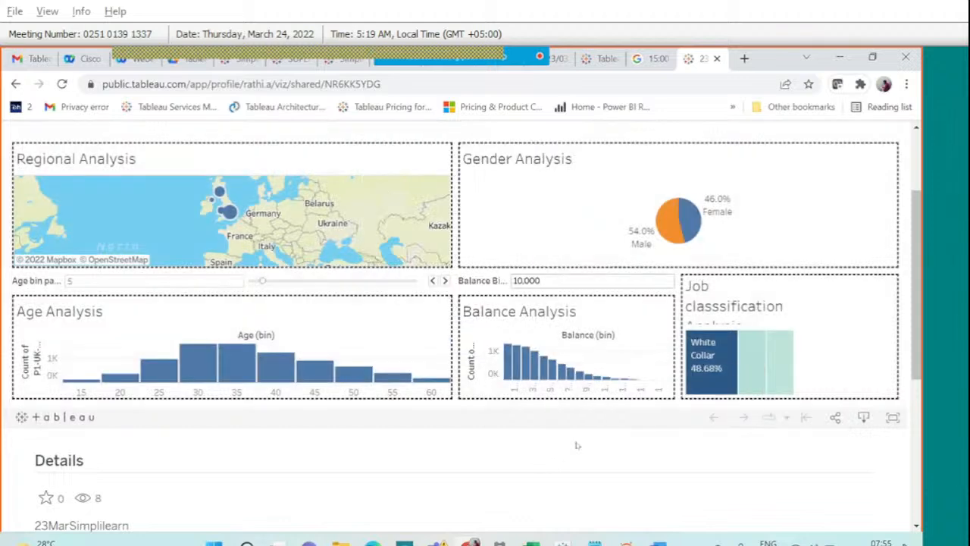
click(892, 416)
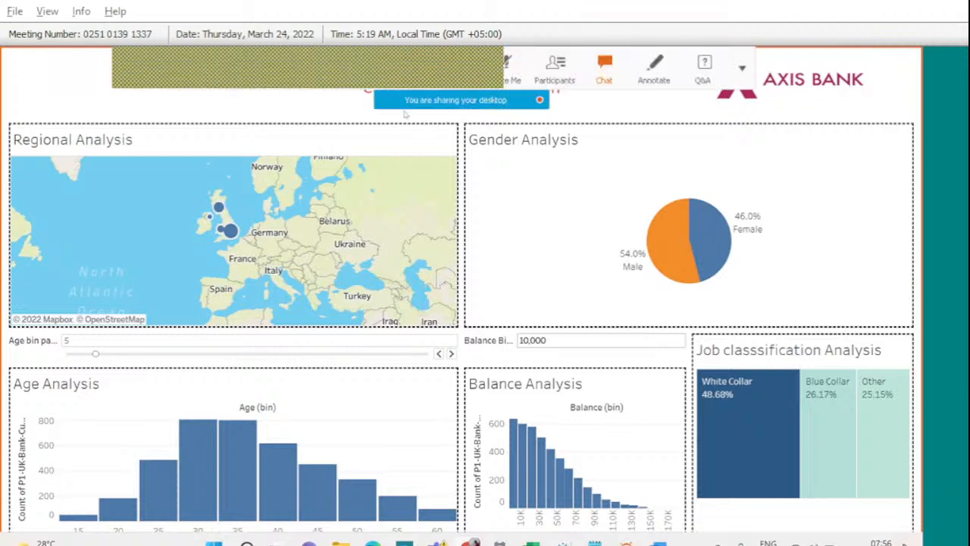
Read through the earlier messages in the meeting chat.
click(604, 66)
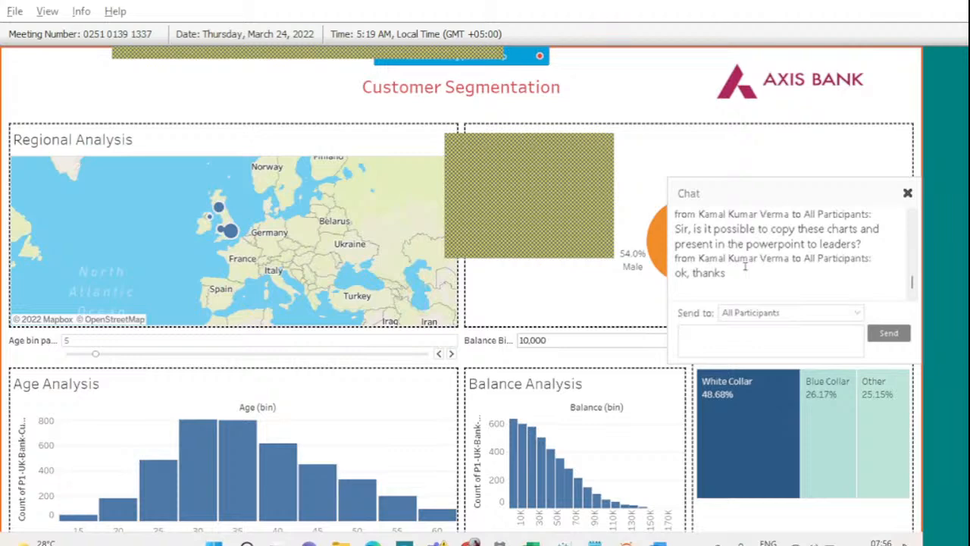
scroll(745, 265, up, 3)
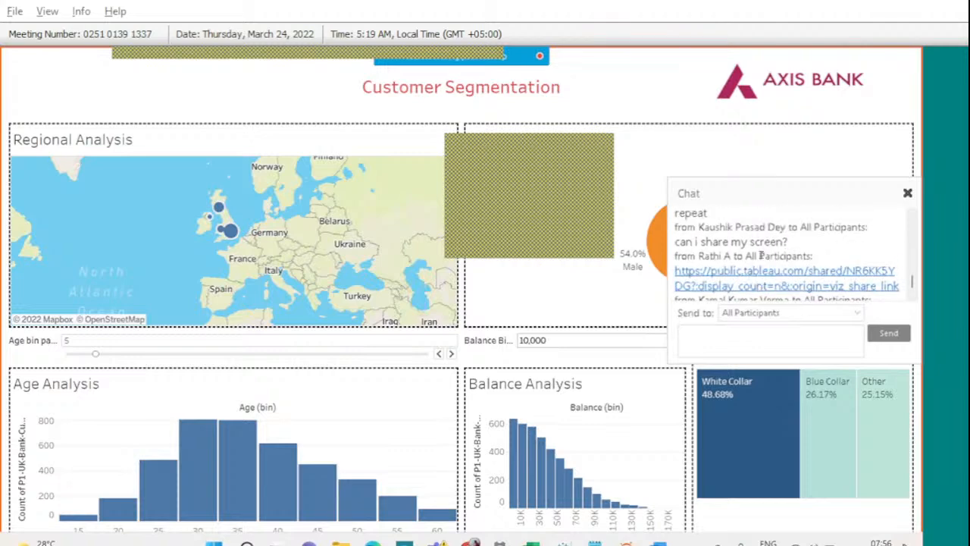
scroll(751, 262, up, 4)
scroll(758, 256, up, 1)
scroll(751, 258, down, 1)
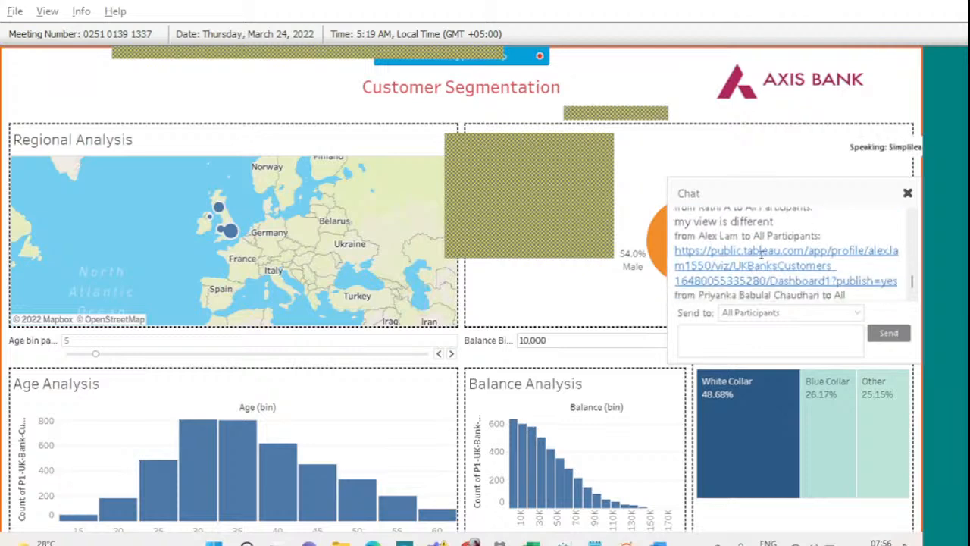
View the participant's shared UK Banks Customers dashboard on Tableau Public, then close the chat.
click(748, 256)
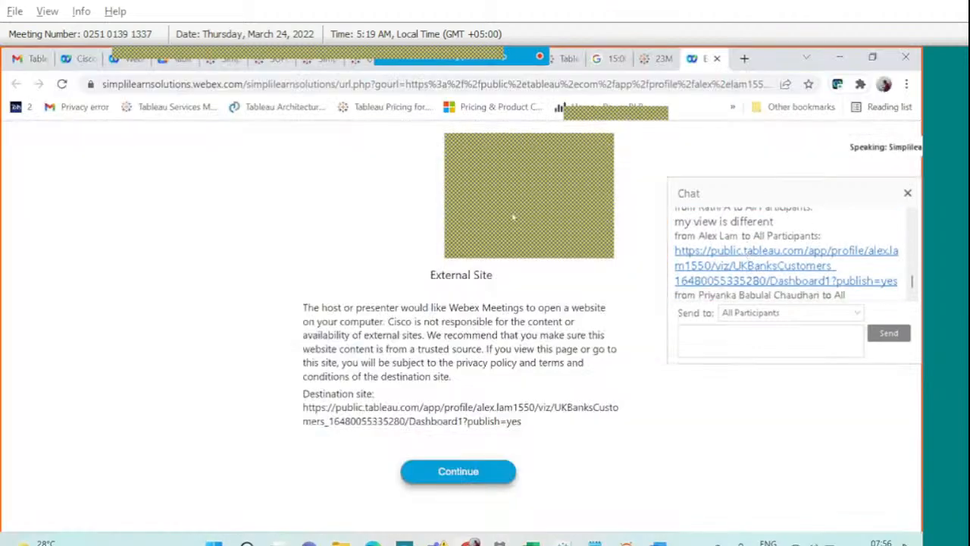
click(458, 470)
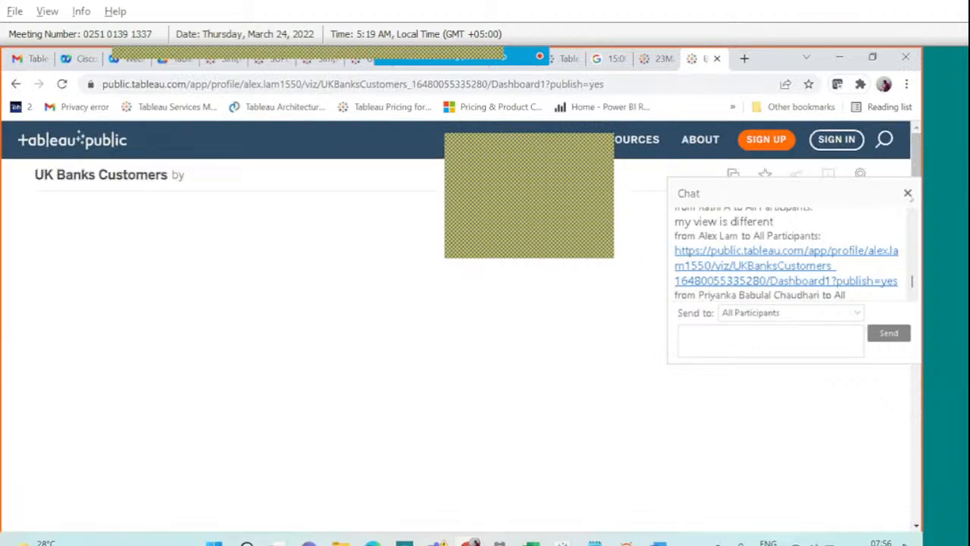
click(907, 194)
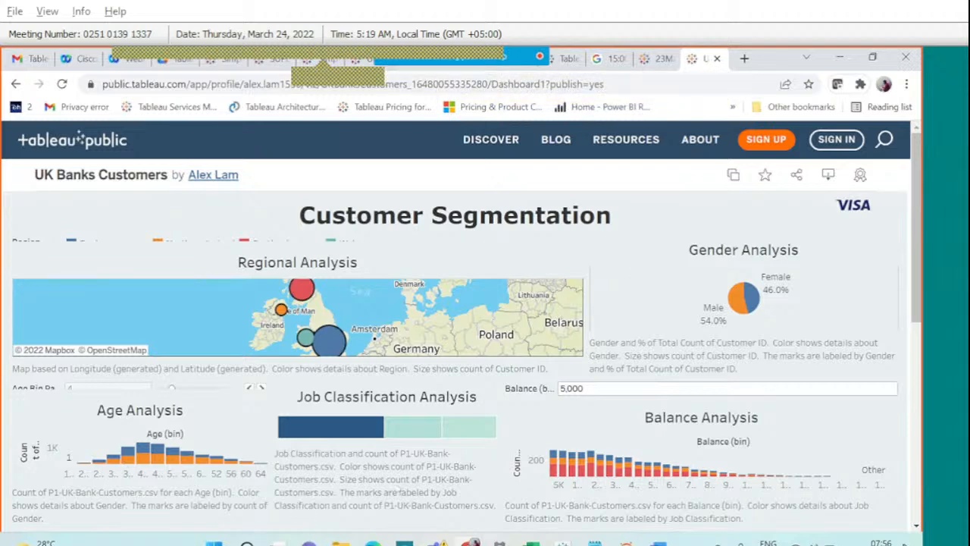
Bring the local 23March workbook window back to the front.
mouse_move(595, 543)
click(562, 543)
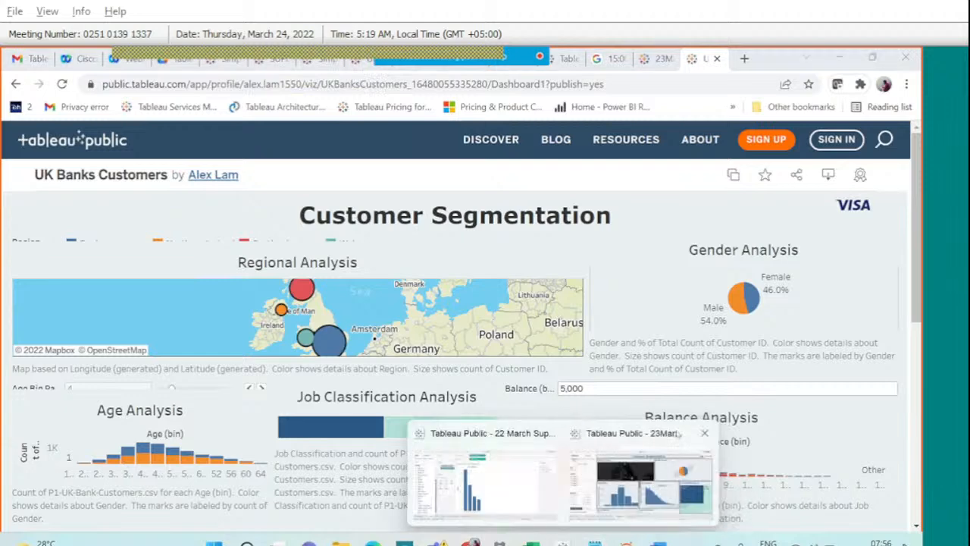
click(678, 434)
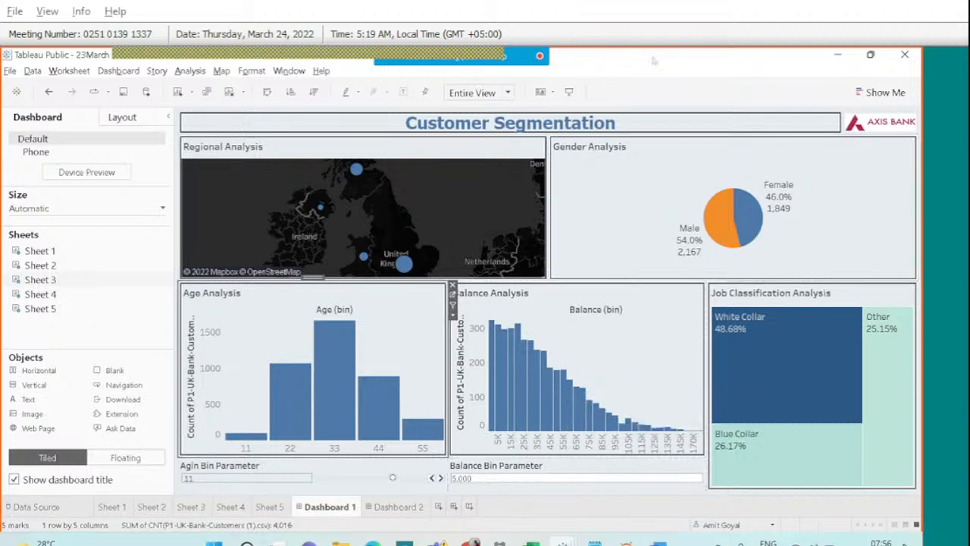
Circle the New Story tab with a Webex annotation, then create the empty Story 1.
click(659, 70)
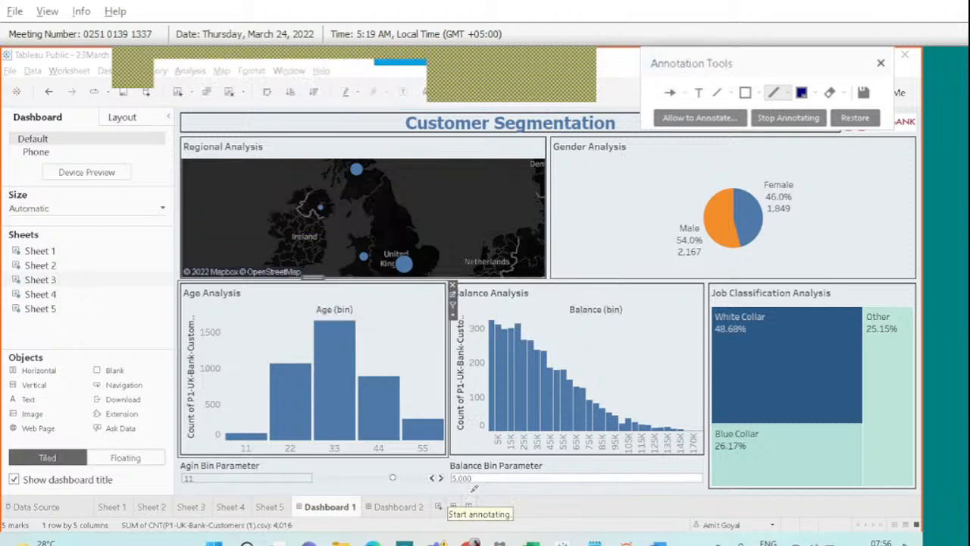
mouse_move(473, 489)
mouse_down()
mouse_move(462, 506)
mouse_move(486, 512)
mouse_move(469, 486)
mouse_up()
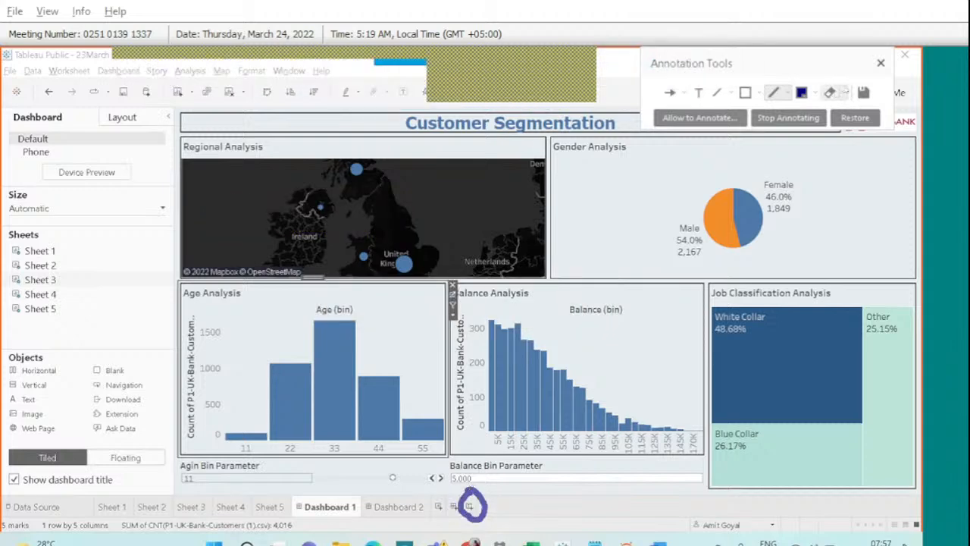
click(880, 63)
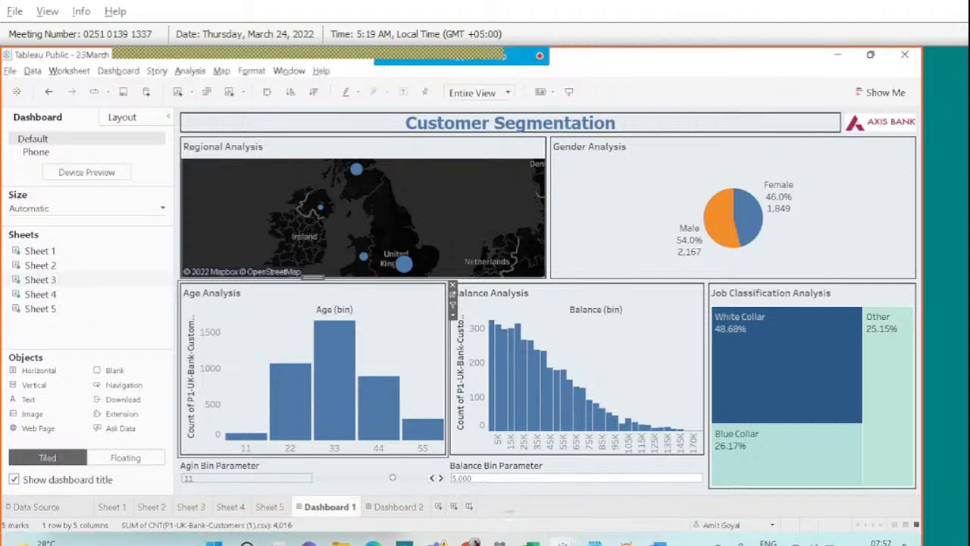
click(469, 507)
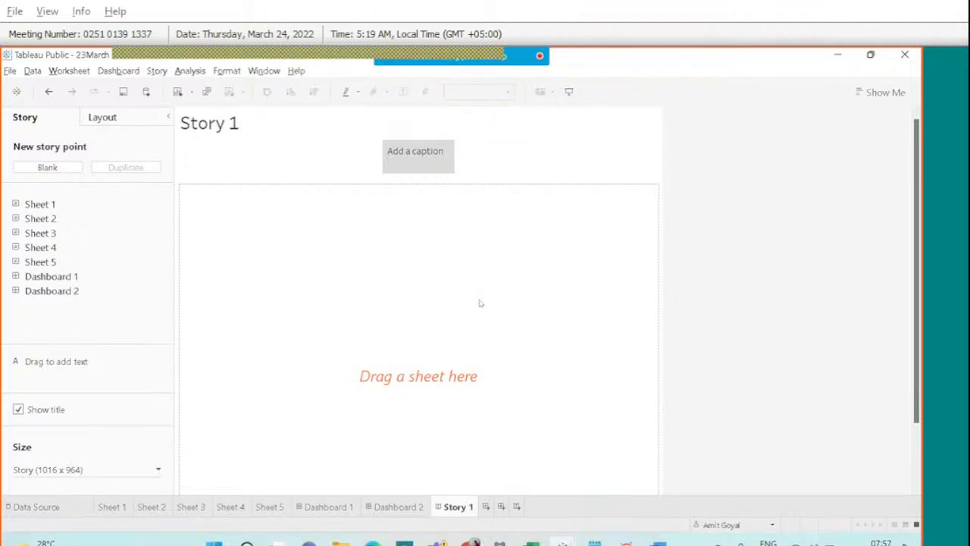
mouse_move(480, 50)
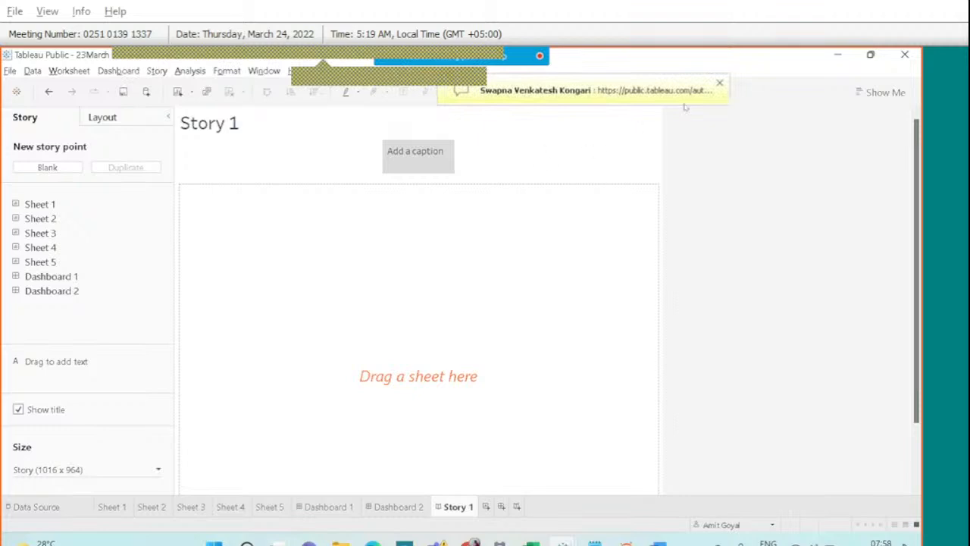
click(719, 85)
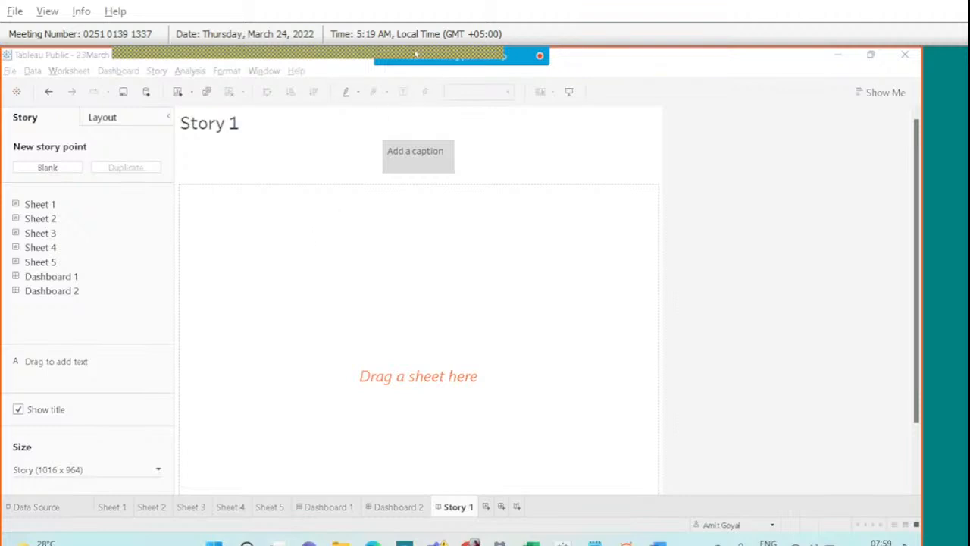
mouse_move(453, 51)
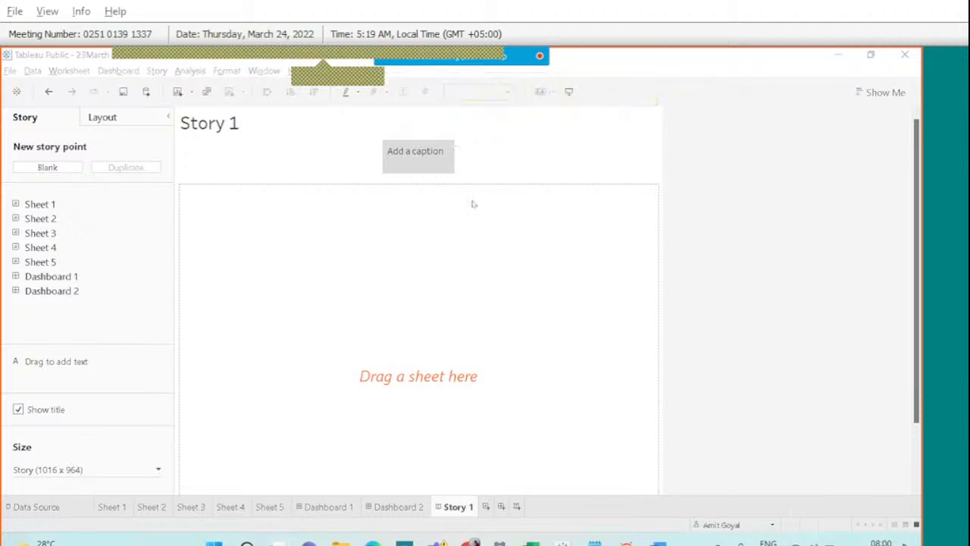
click(603, 66)
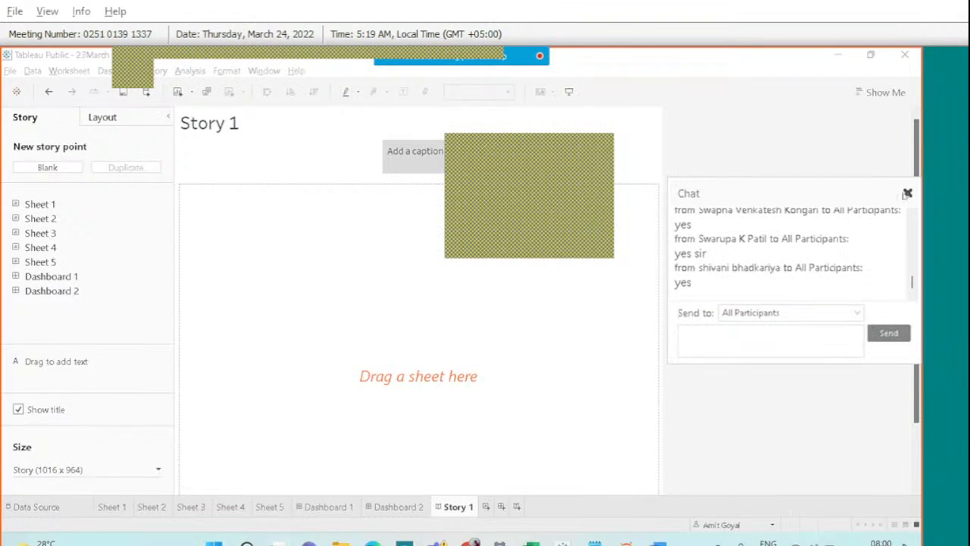
click(907, 193)
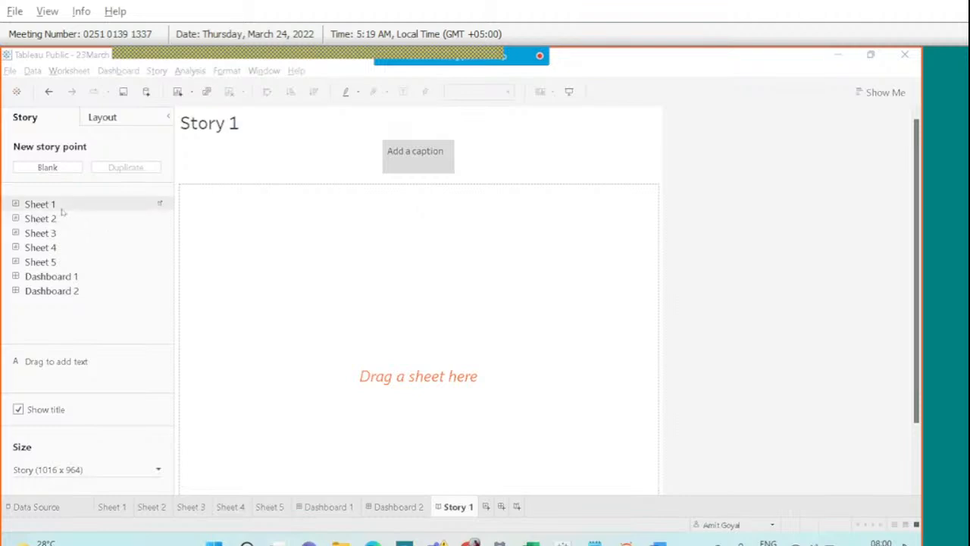
Fill the first story point with Sheet 1's UK customer-count map, after briefly trying the Sheet 2 pie.
drag(63, 211, 314, 291)
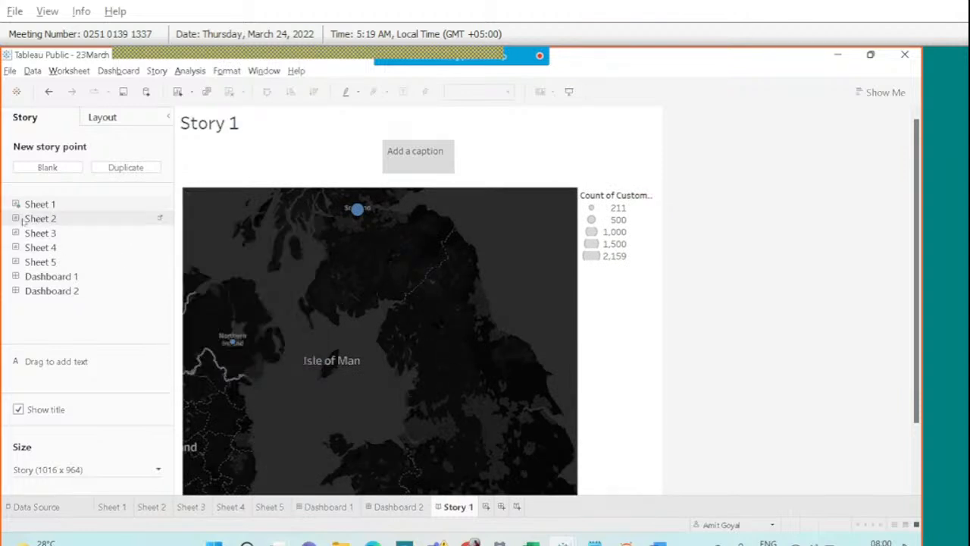
drag(191, 241, 256, 263)
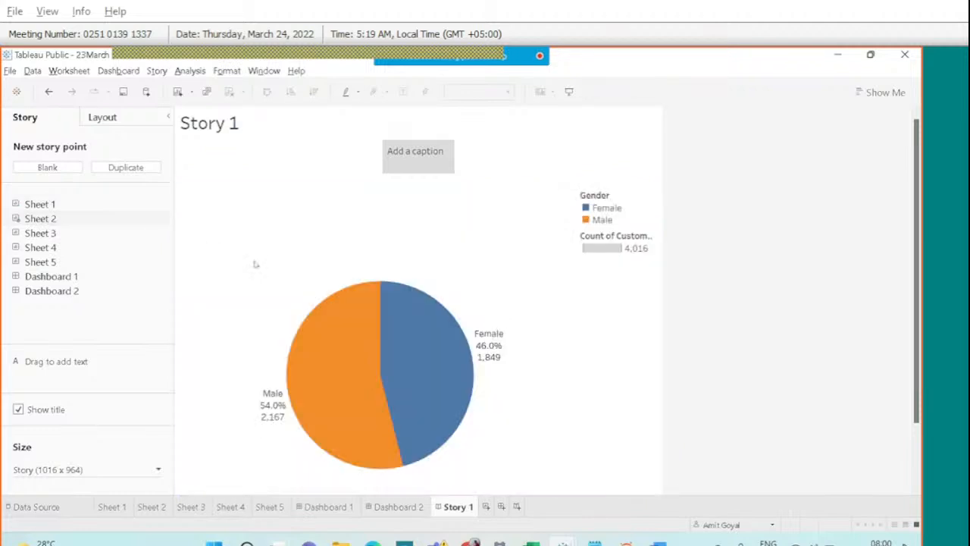
drag(55, 204, 292, 284)
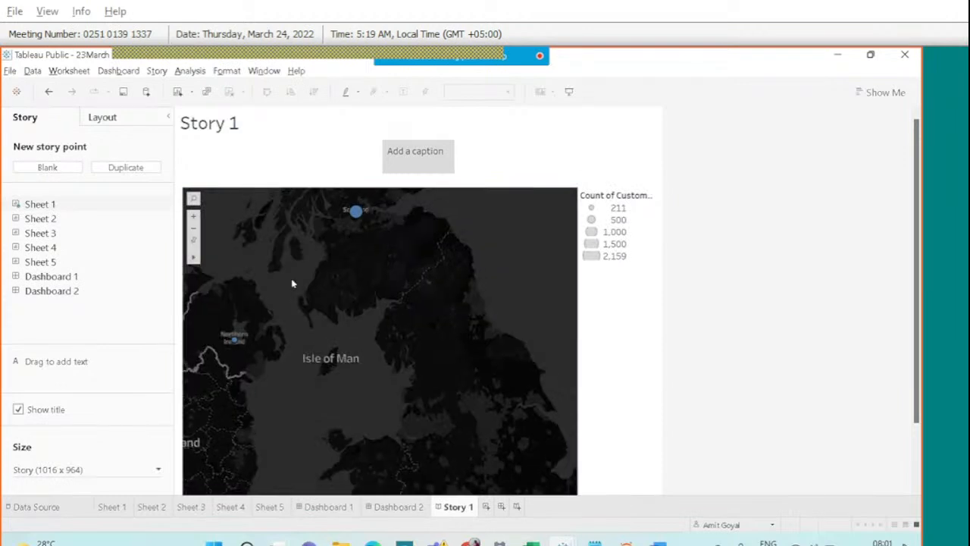
scroll(293, 282, down, 1)
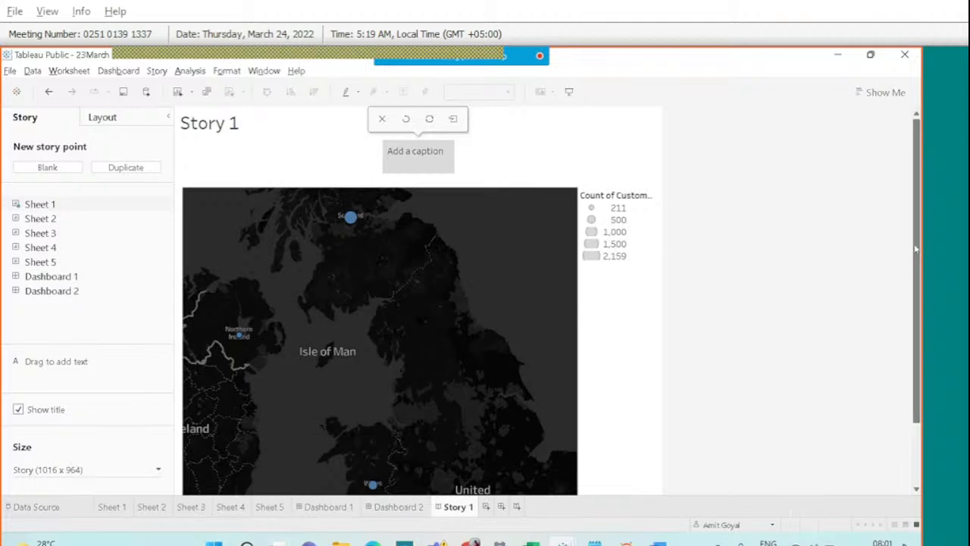
drag(913, 247, 917, 266)
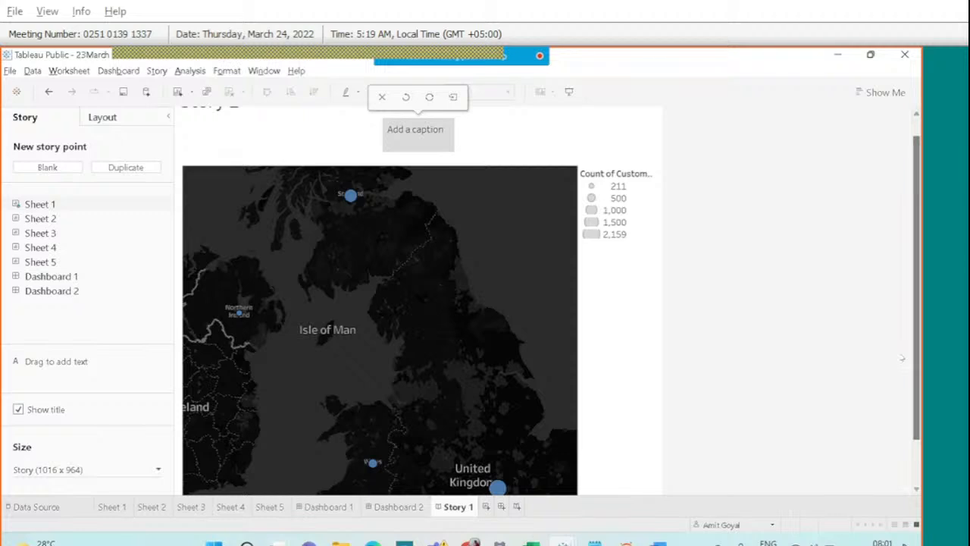
scroll(917, 358, up, 2)
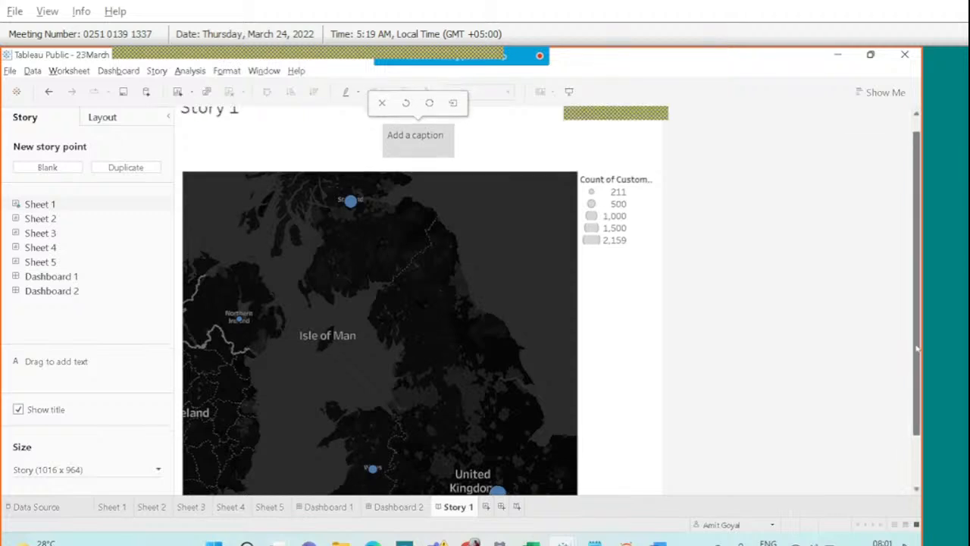
double_click(422, 156)
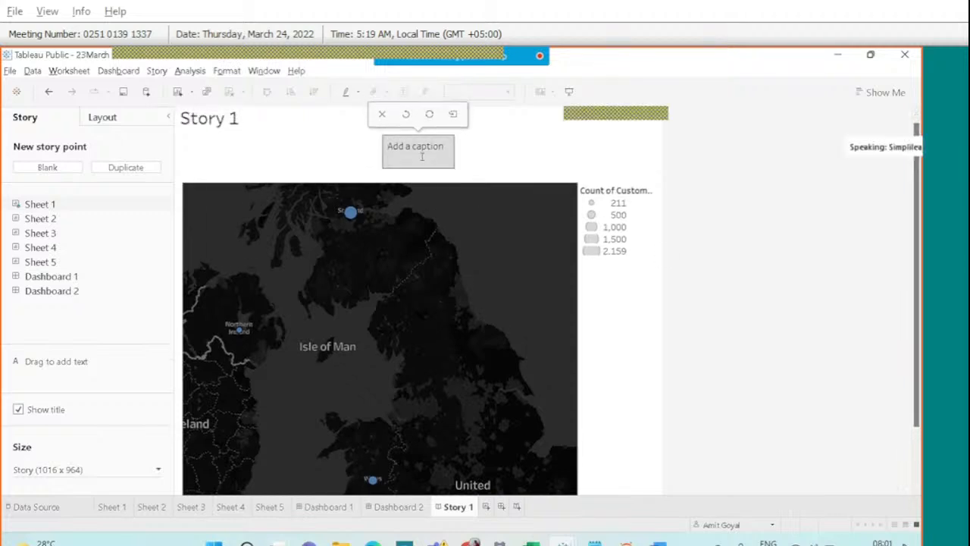
click(714, 266)
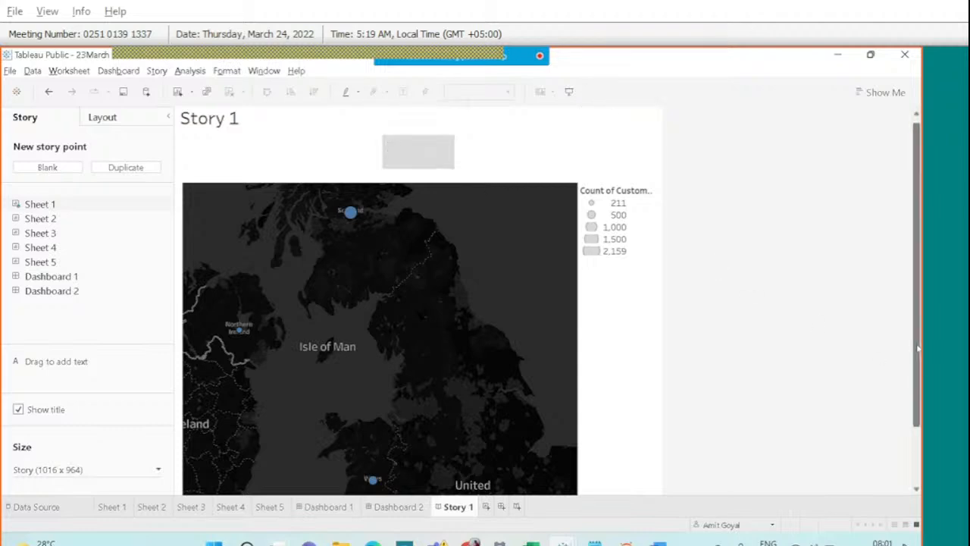
scroll(919, 376, down, 2)
drag(919, 388, 918, 394)
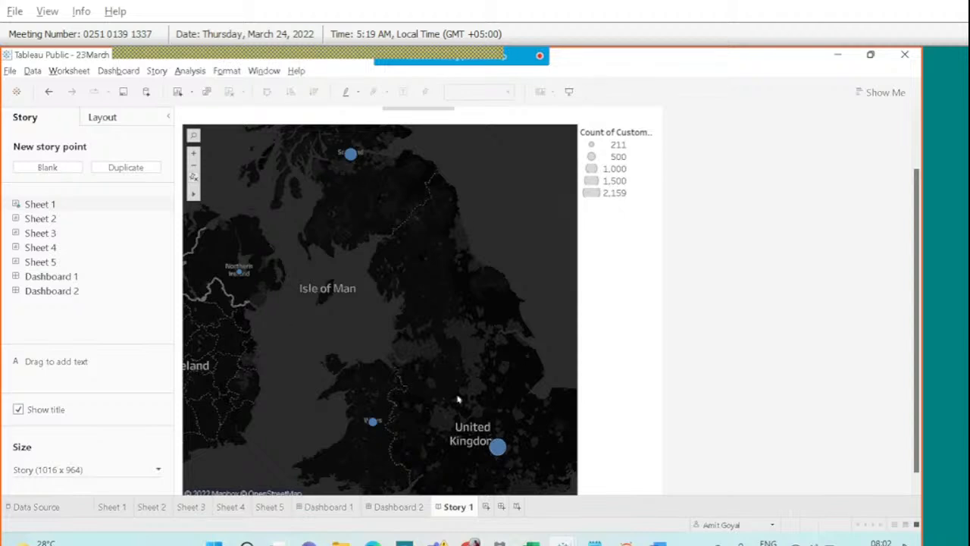
Inspect the map's customer bubbles, glance at the chat, and zoom in around the Isle of Man.
mouse_move(497, 446)
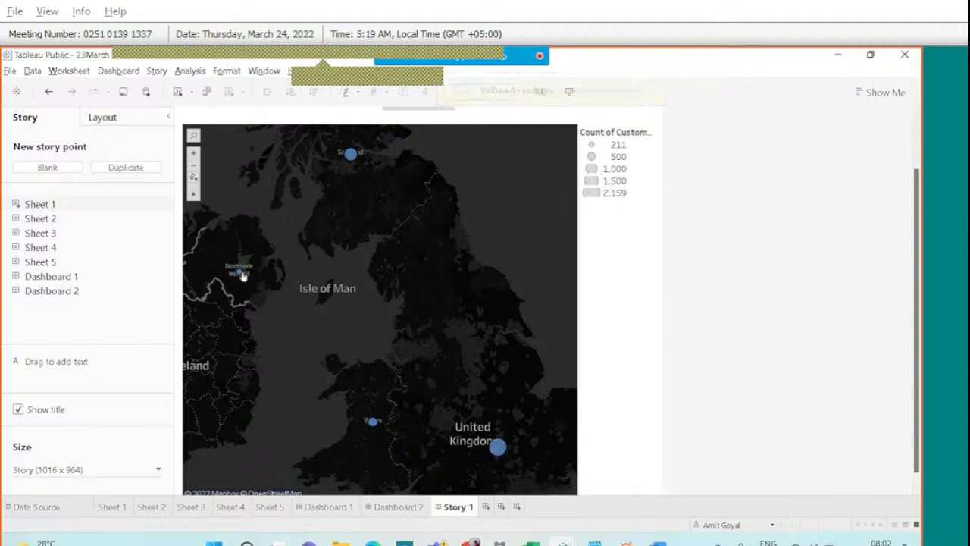
mouse_move(240, 275)
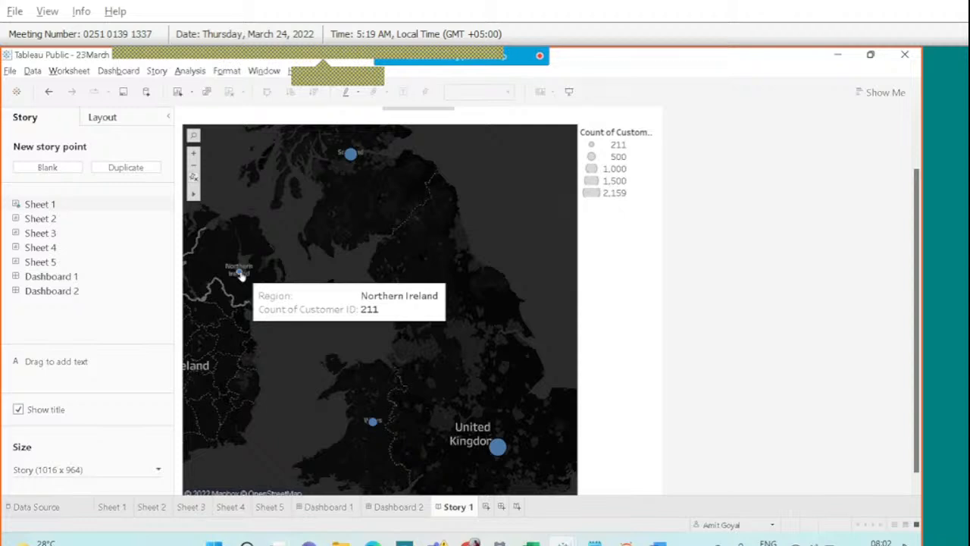
click(603, 67)
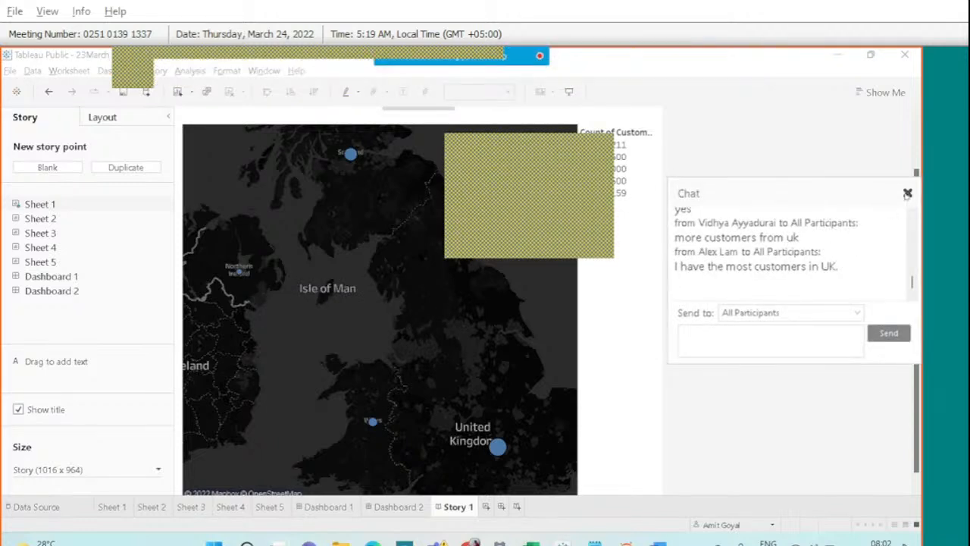
click(907, 193)
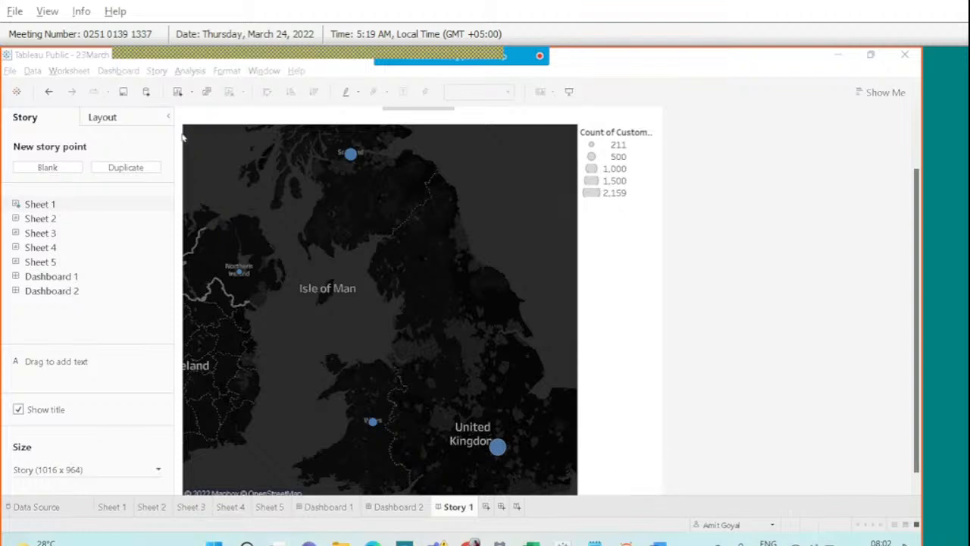
click(843, 220)
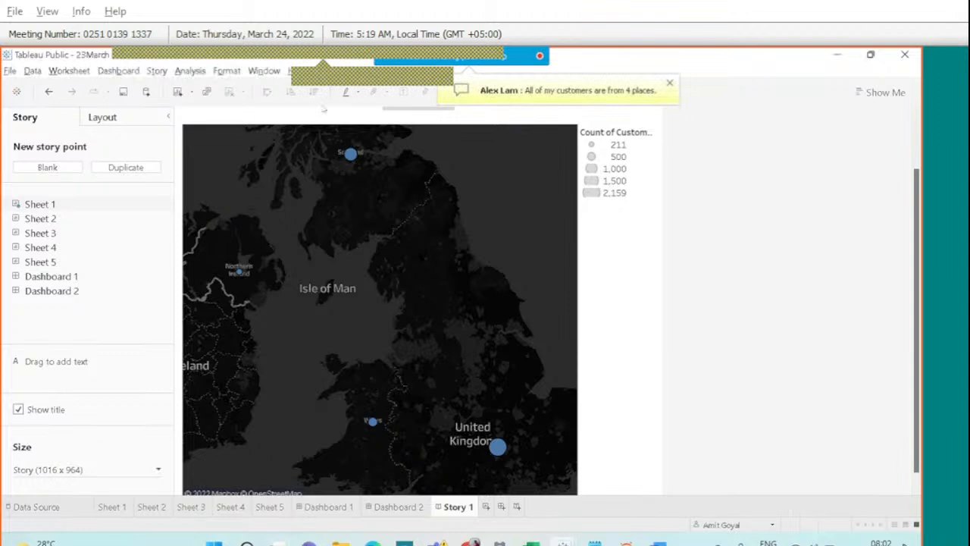
scroll(383, 221, up, 2)
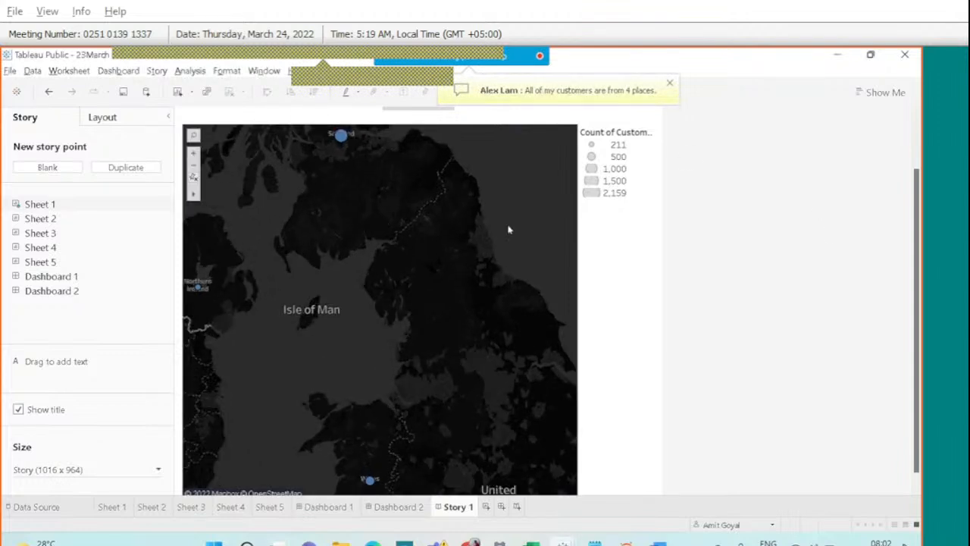
scroll(771, 264, up, 1)
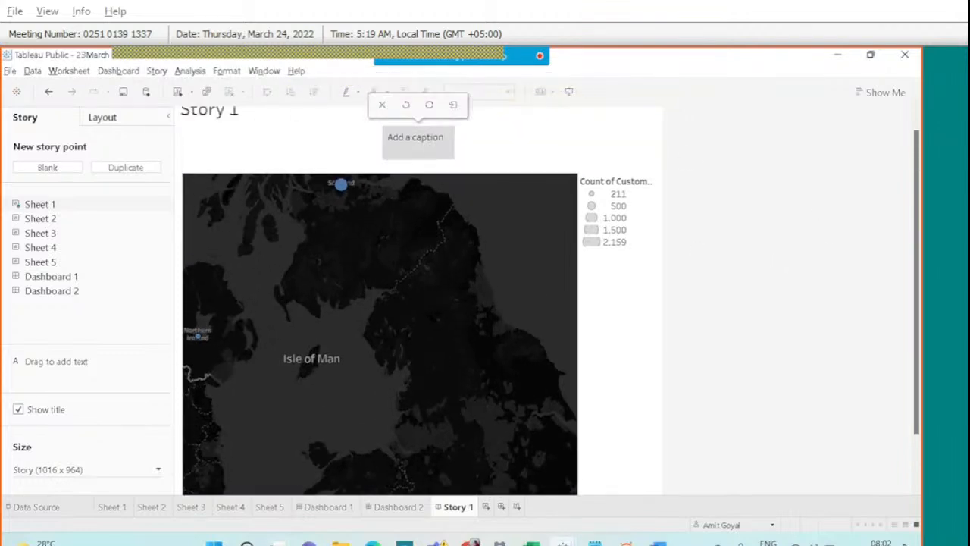
Caption the story point 'England has the highest number of customers' and widen the caption box.
click(428, 148)
text(England has)
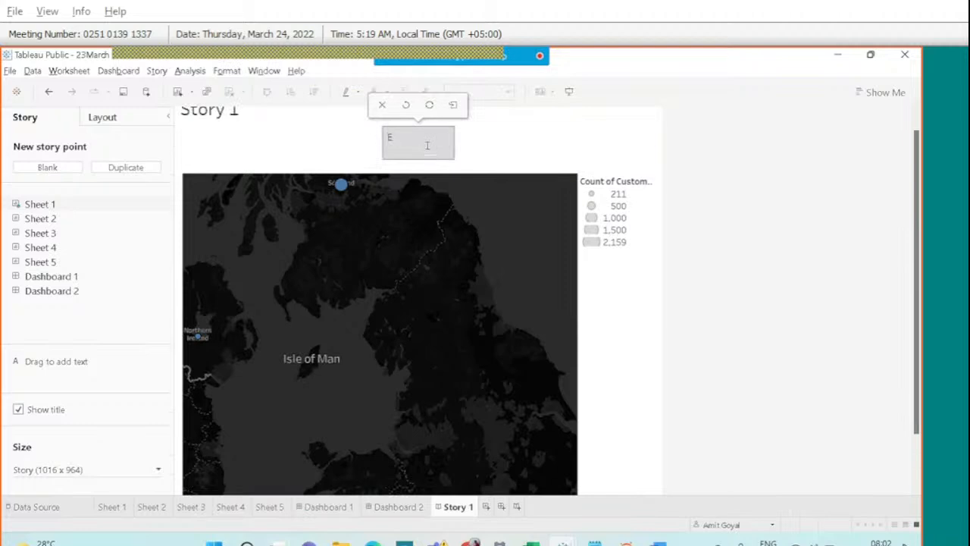
text( the)
text( highest n)
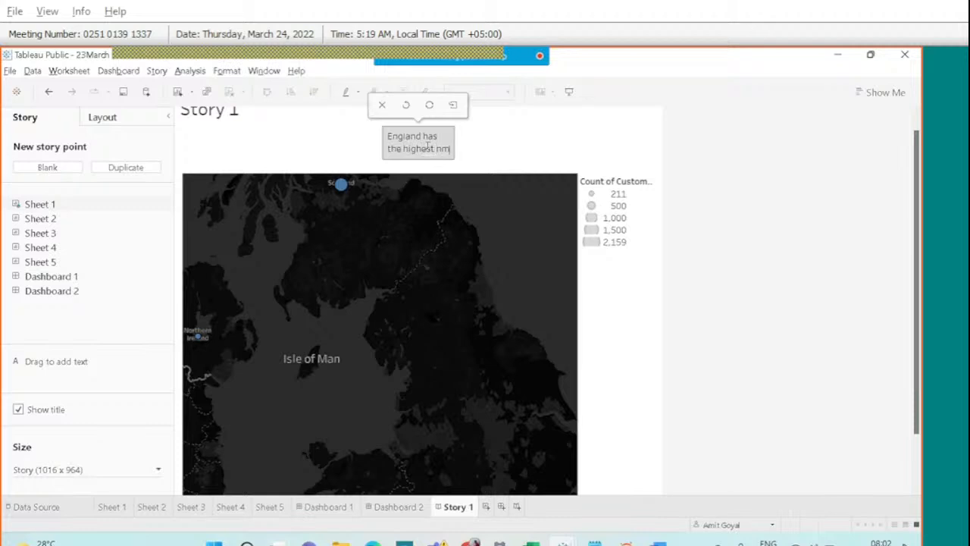
text(umber of c)
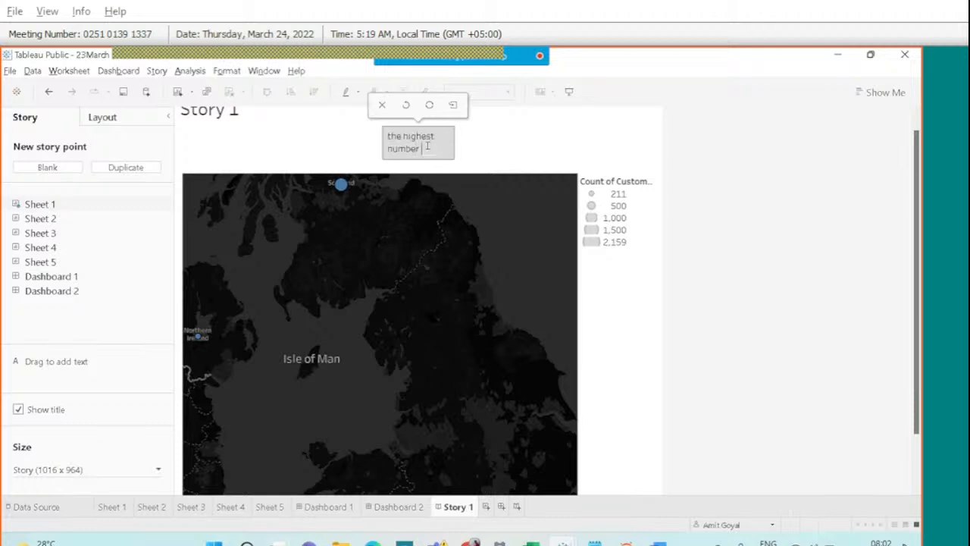
text(ustomers)
click(465, 151)
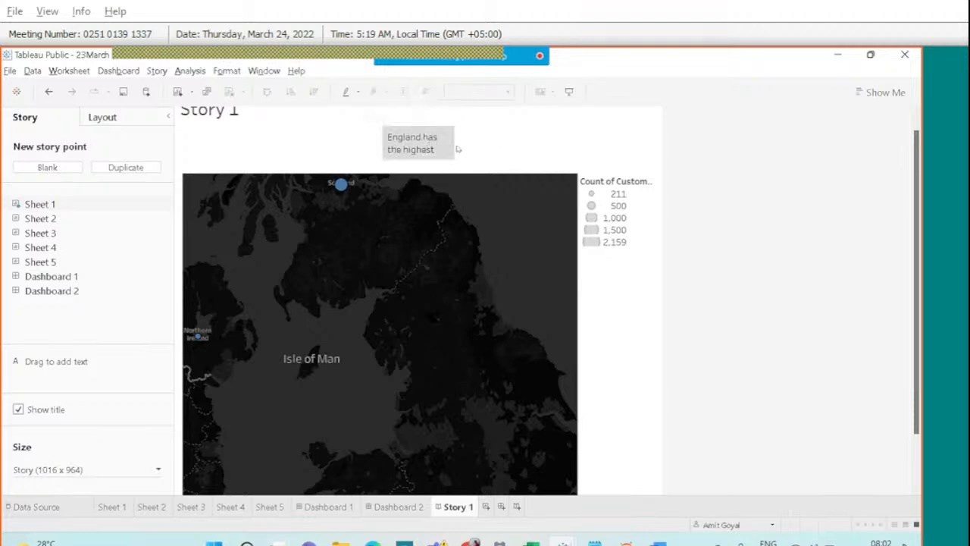
drag(480, 134, 485, 137)
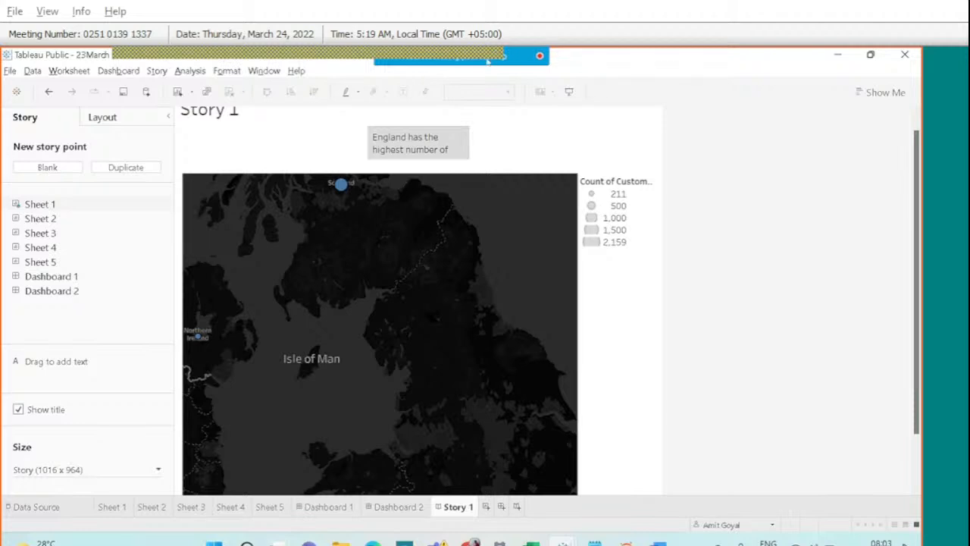
Check the meeting chat, then look at Dashboard 2.
mouse_move(464, 55)
click(603, 67)
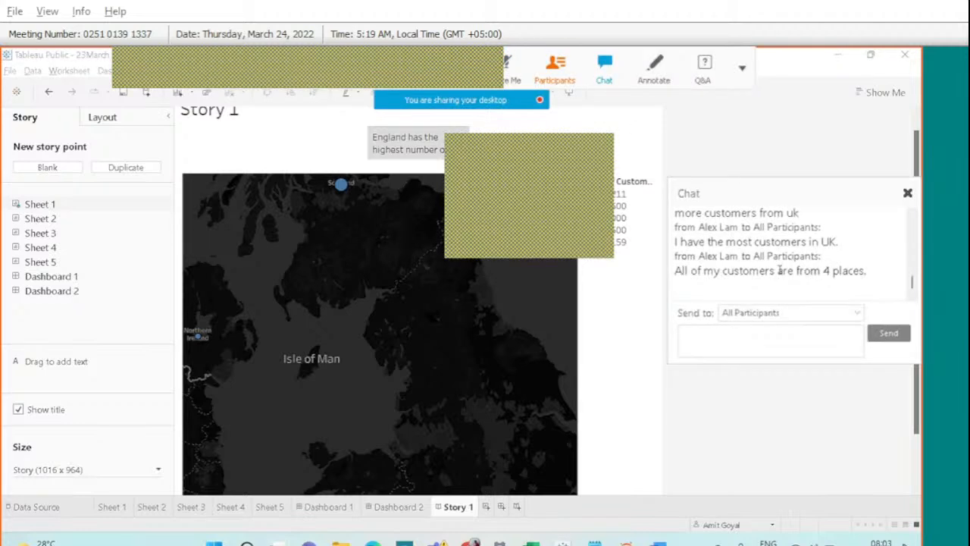
click(907, 192)
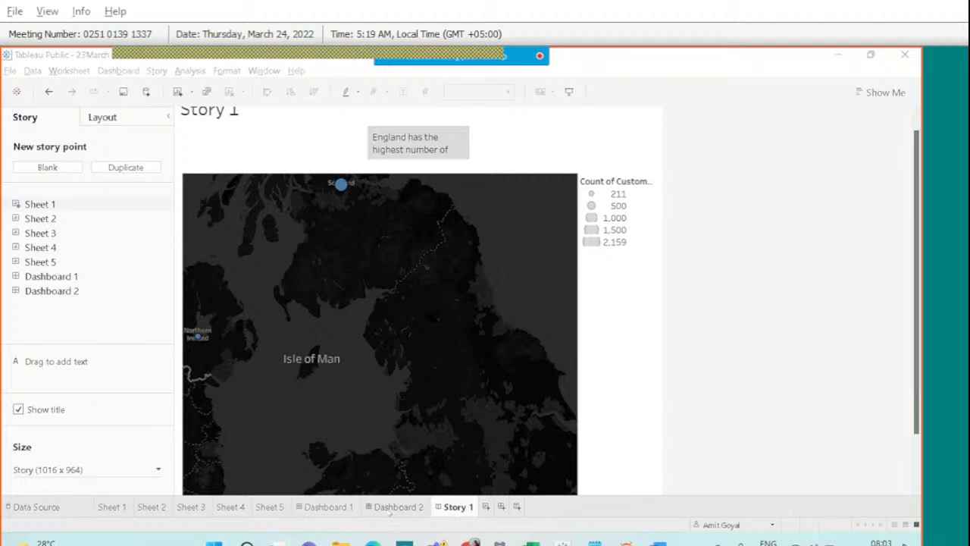
click(393, 507)
On Dashboard 1, place Gender Analysis beside Job Classification and Age Analysis bottom-left under the map.
click(347, 508)
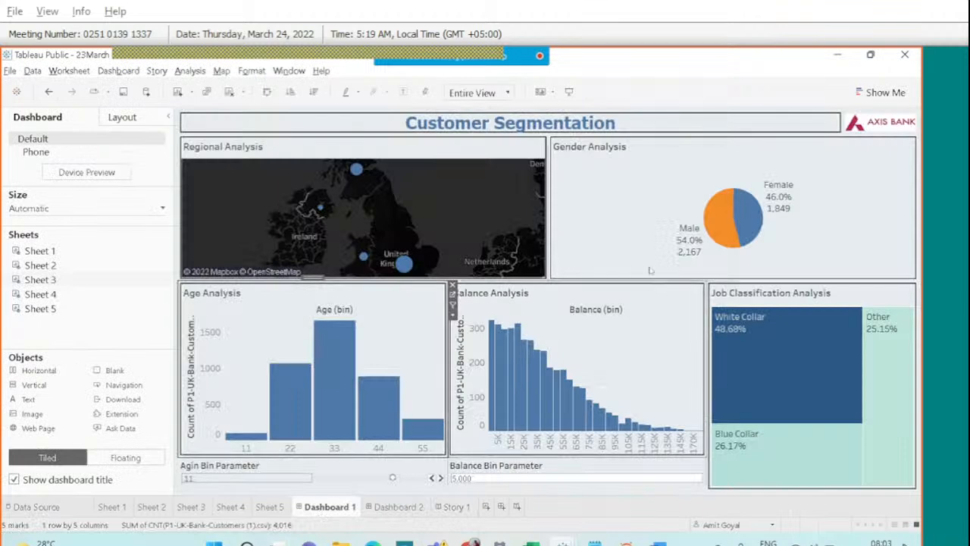
click(650, 271)
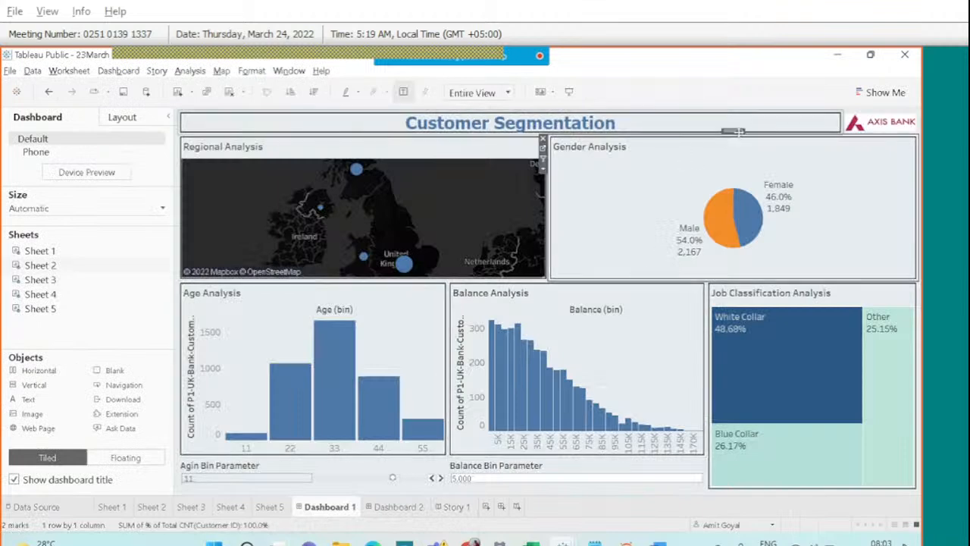
drag(734, 133, 681, 349)
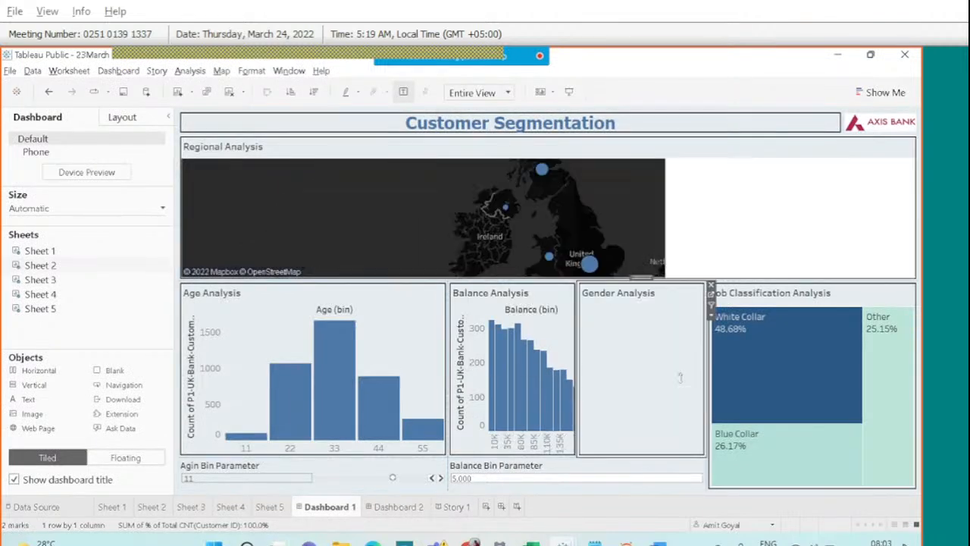
click(327, 291)
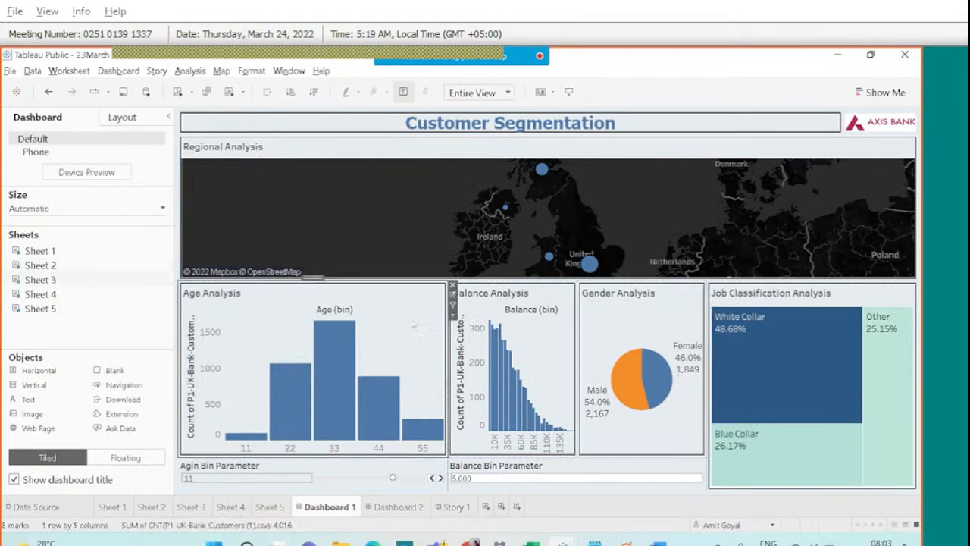
drag(315, 277, 417, 217)
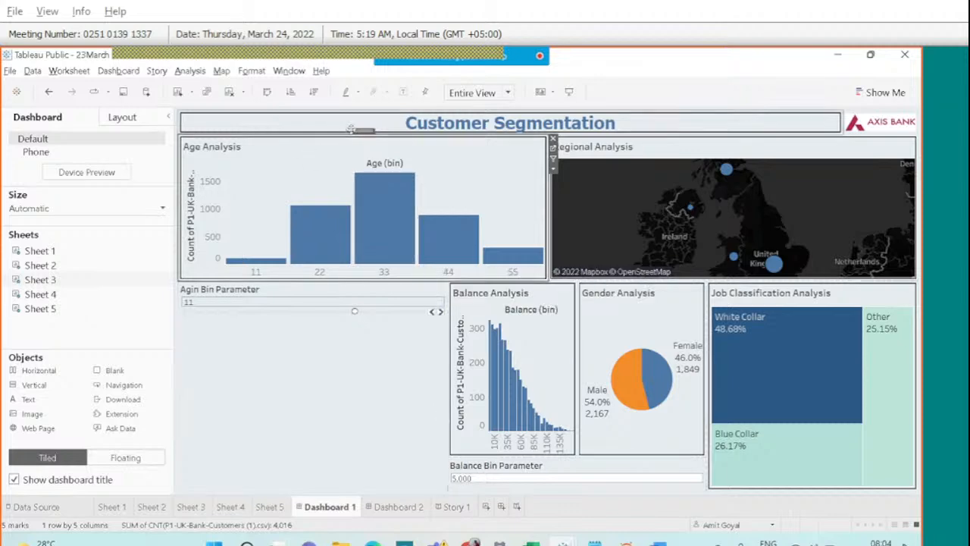
drag(358, 130, 314, 430)
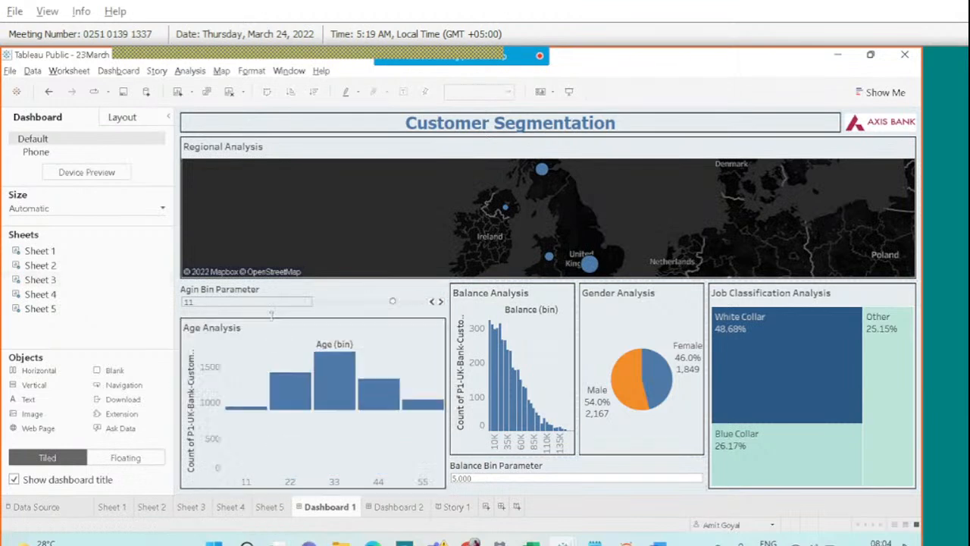
click(319, 337)
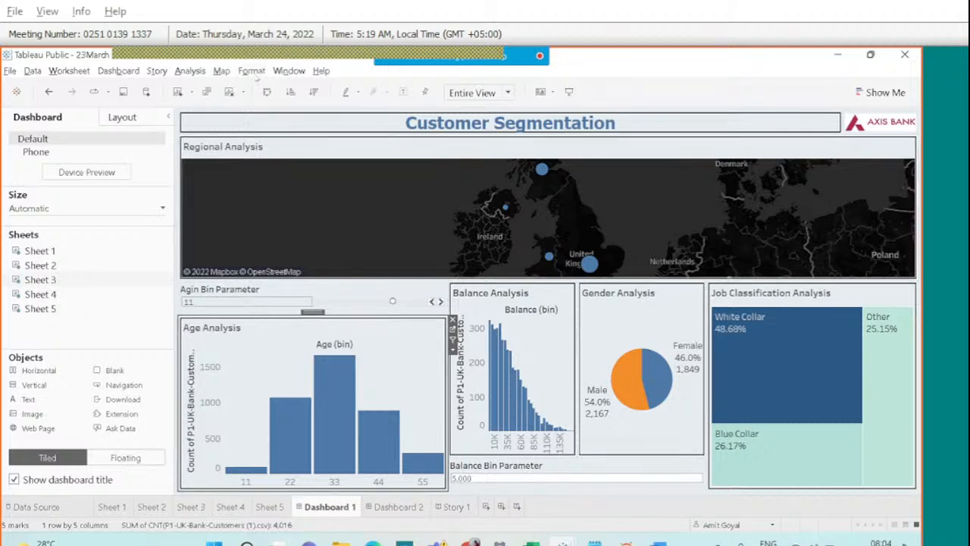
Look at the Format borders and shading settings, then return to Story 1 and close Format Story.
click(256, 76)
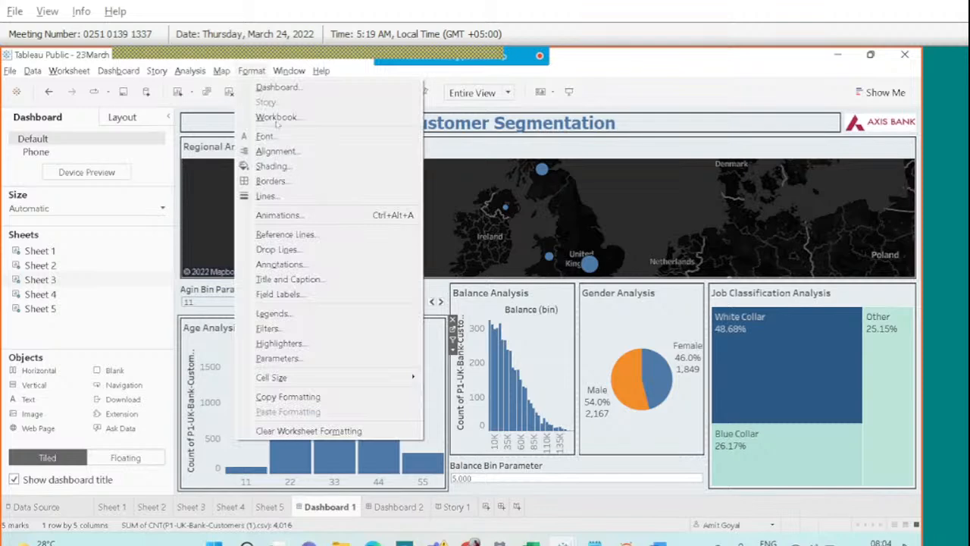
click(289, 181)
click(252, 70)
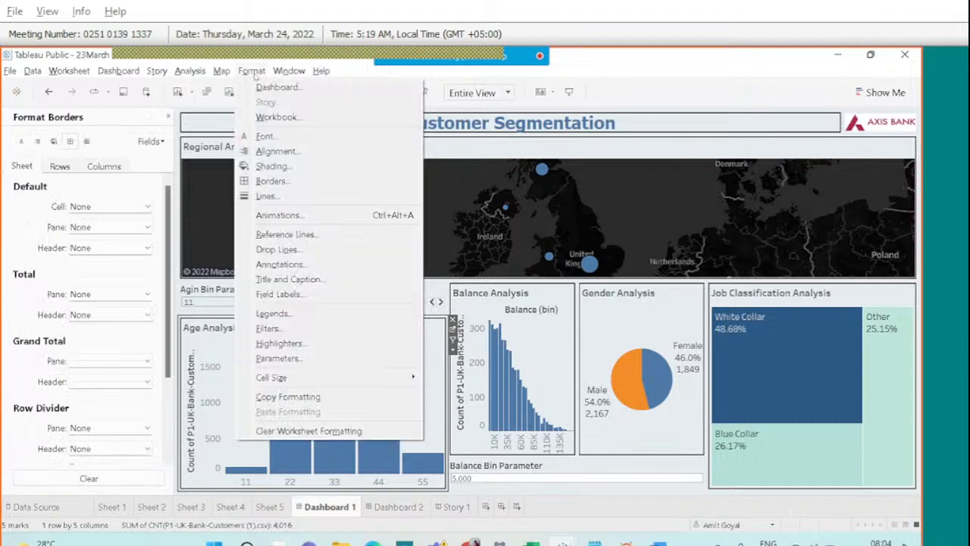
click(276, 161)
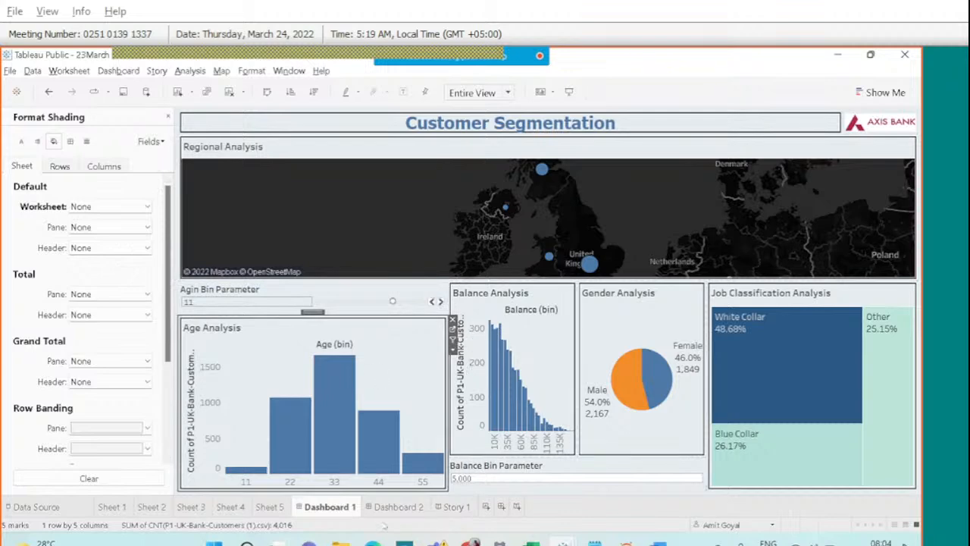
click(454, 506)
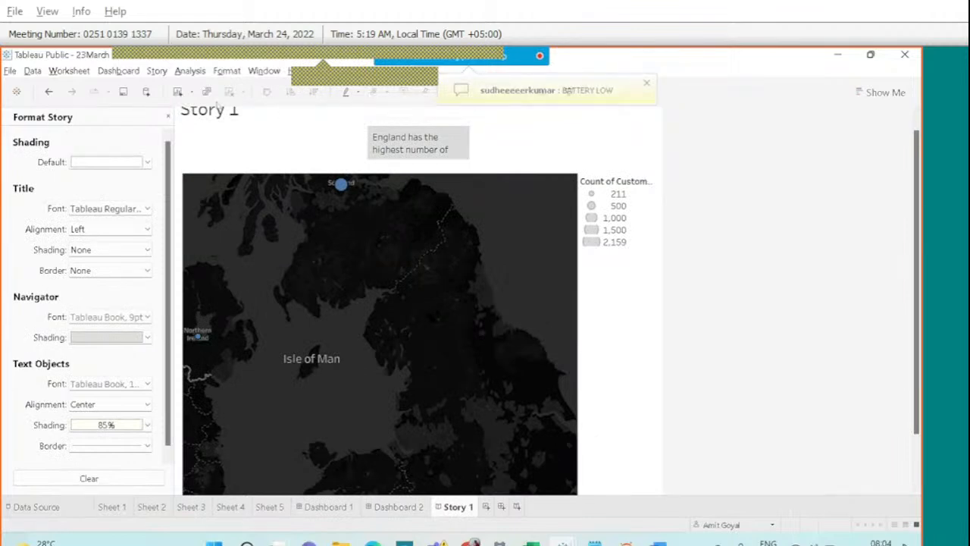
click(168, 115)
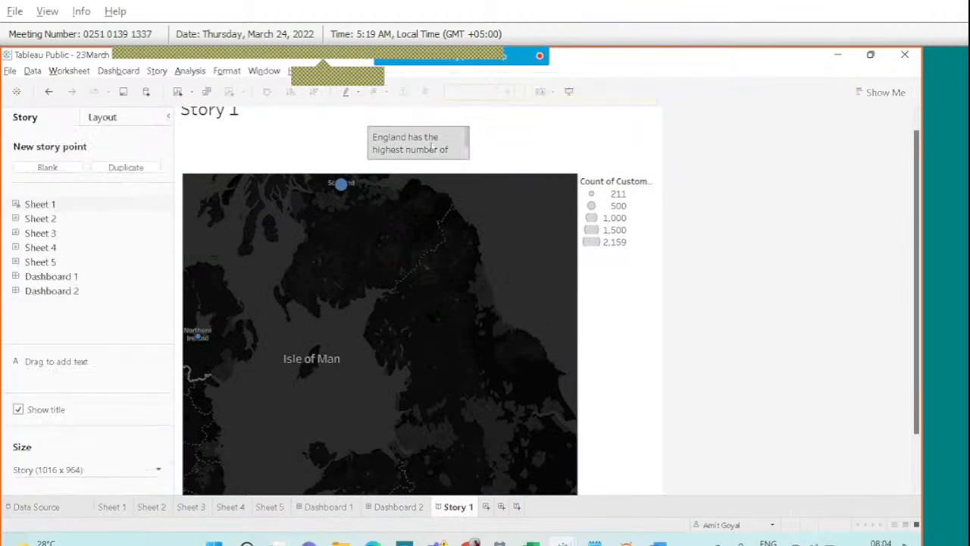
Circle the New story point area with an annotation, then add a Blank story point.
mouse_move(634, 85)
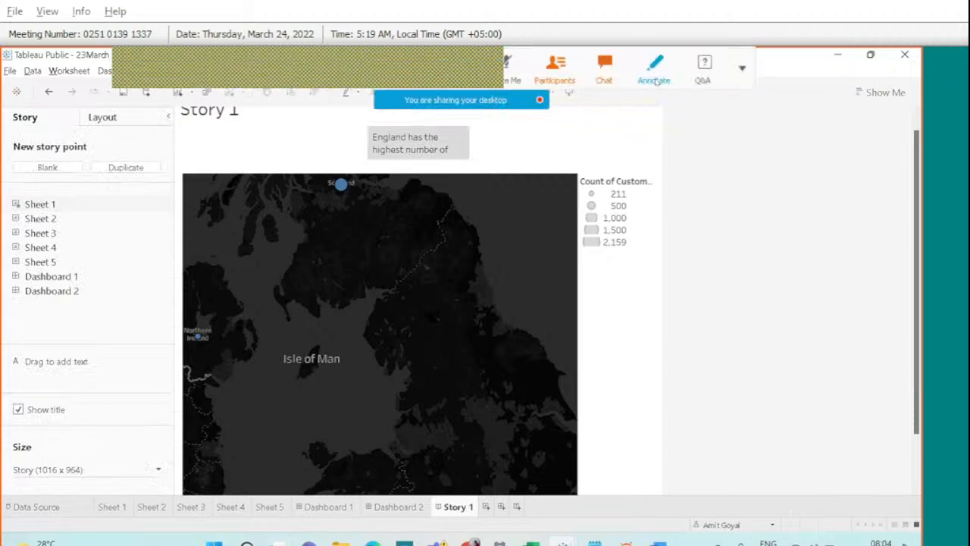
click(653, 70)
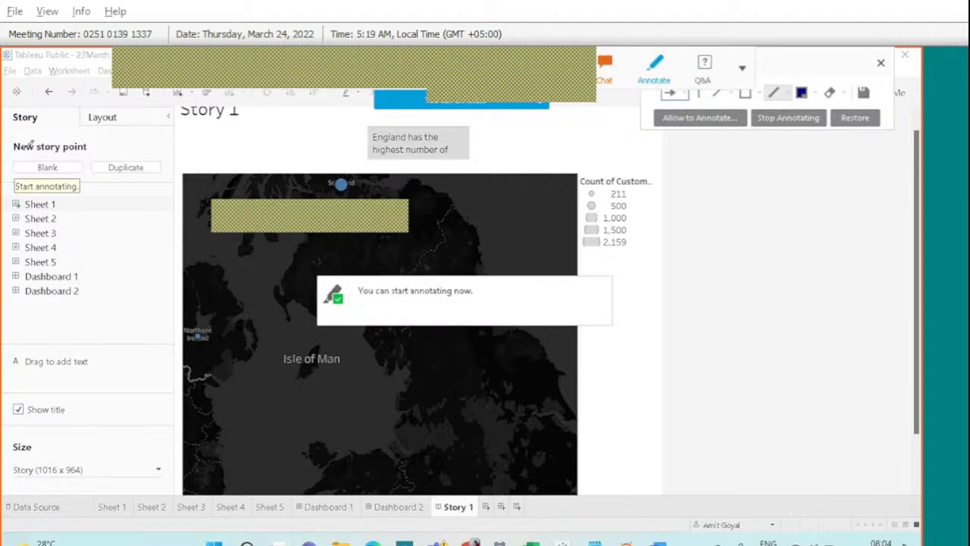
mouse_move(42, 144)
mouse_down()
mouse_move(19, 180)
mouse_move(82, 161)
mouse_move(45, 146)
mouse_up()
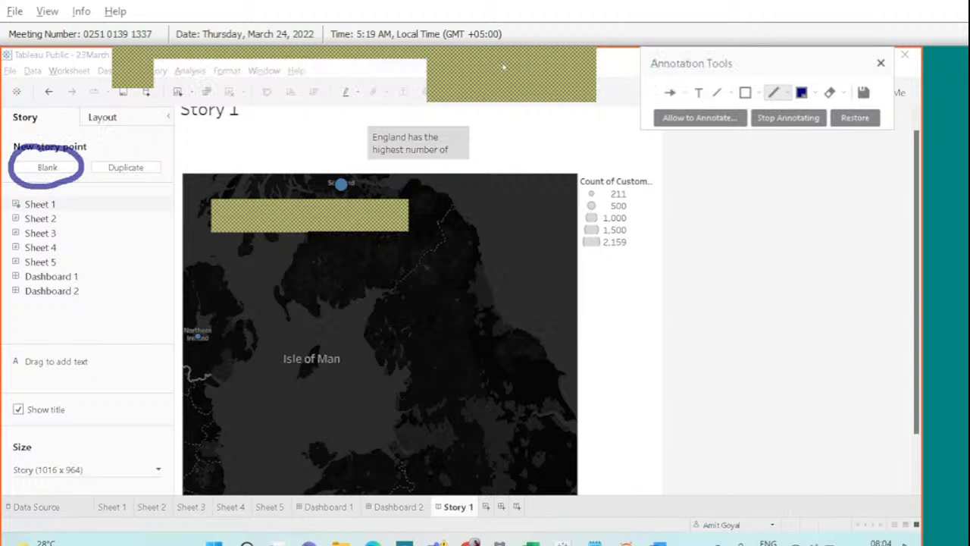
click(880, 64)
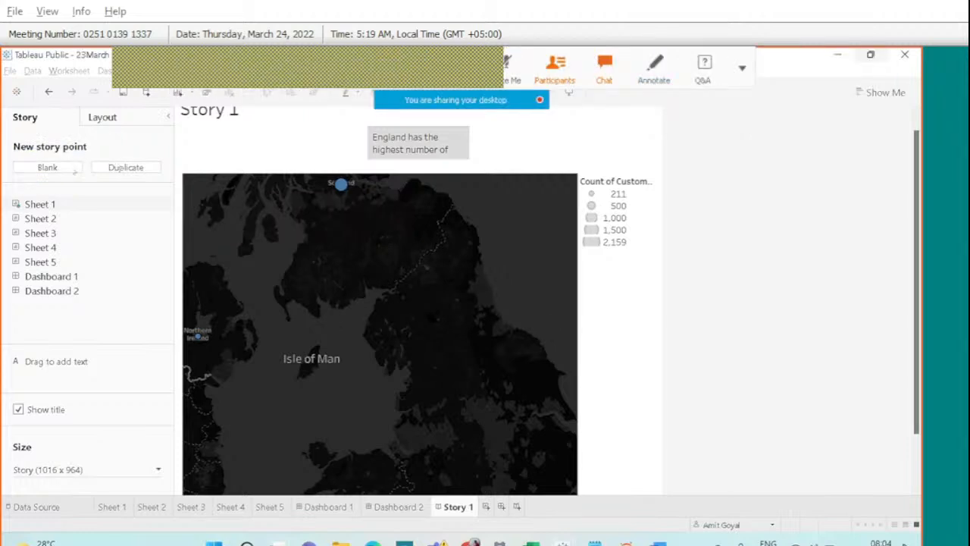
click(56, 170)
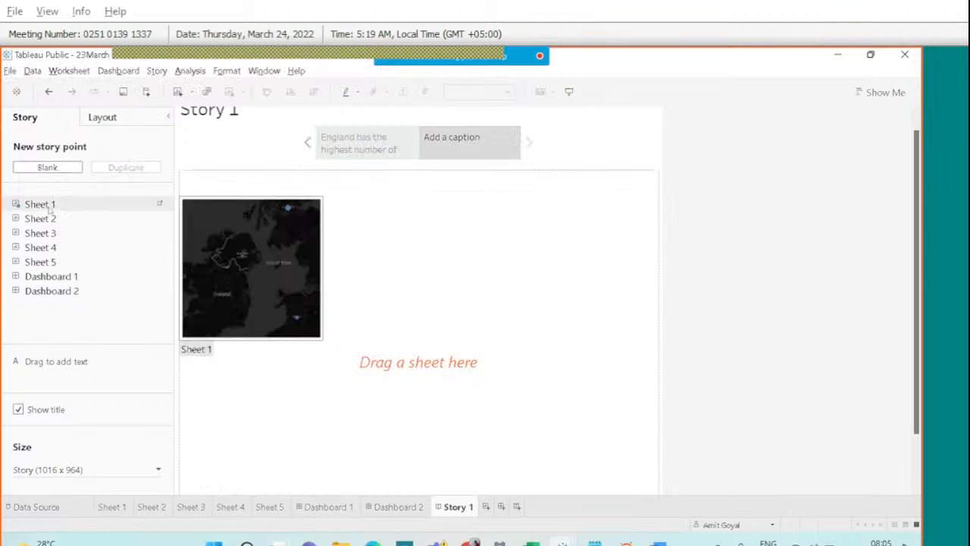
Place Sheet 2's gender pie on the new story point, captioned 'Male and Female ratio is simillar'.
drag(47, 219, 272, 254)
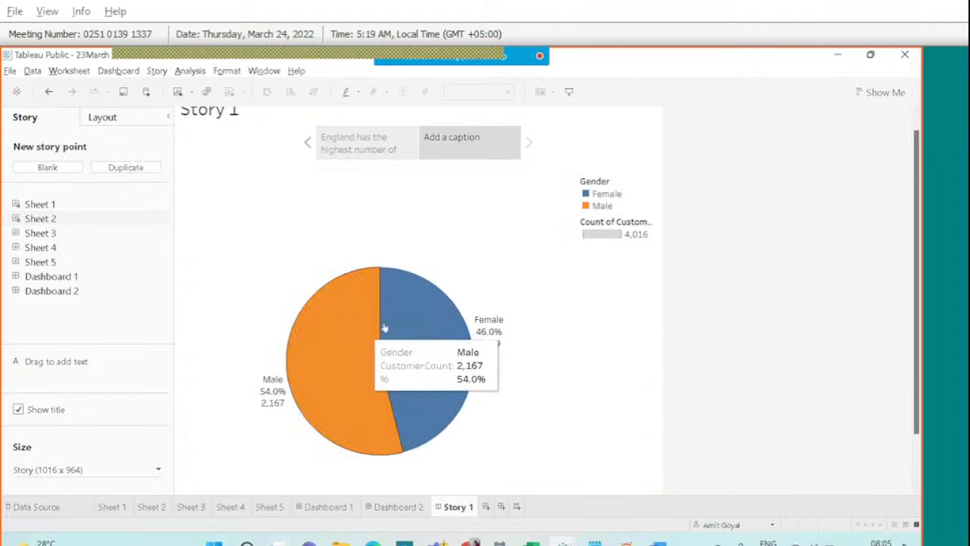
mouse_move(265, 396)
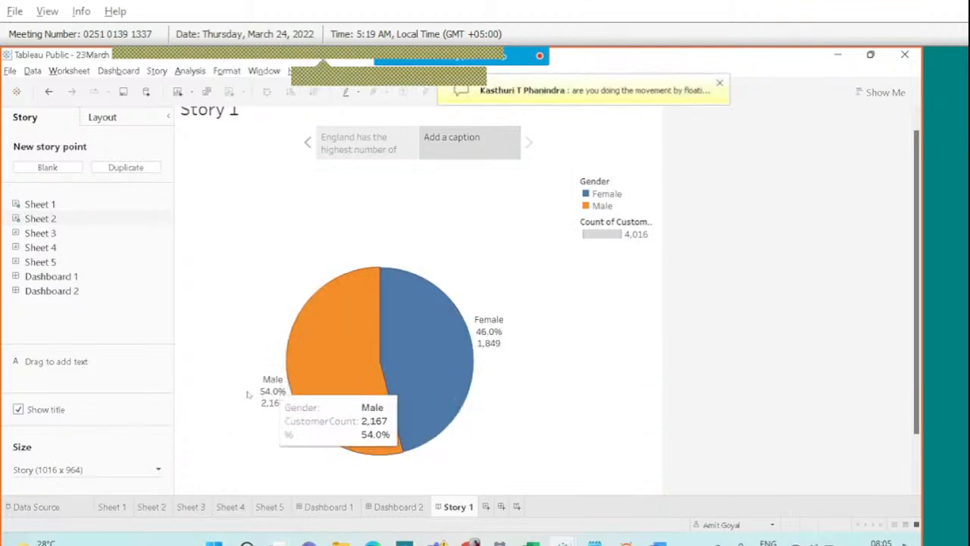
double_click(450, 141)
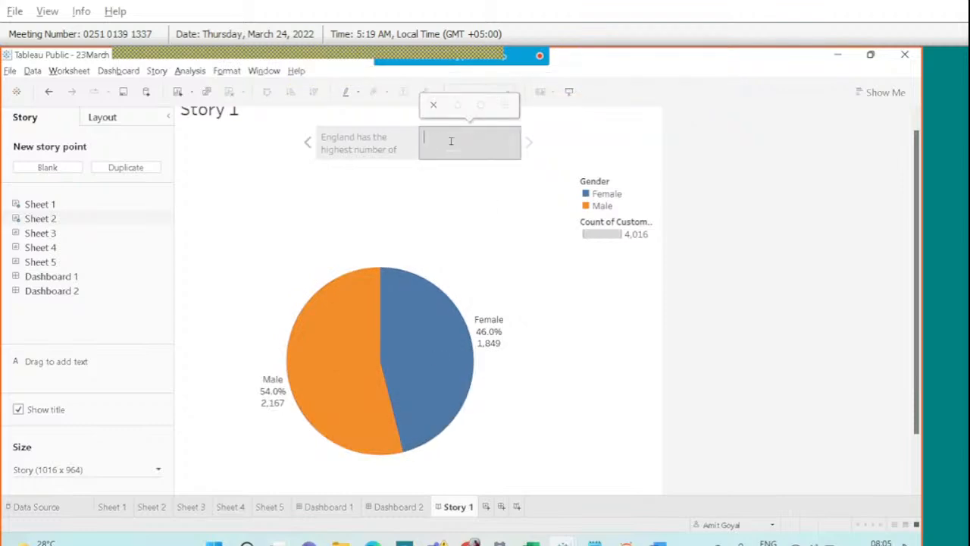
text(Male and Female)
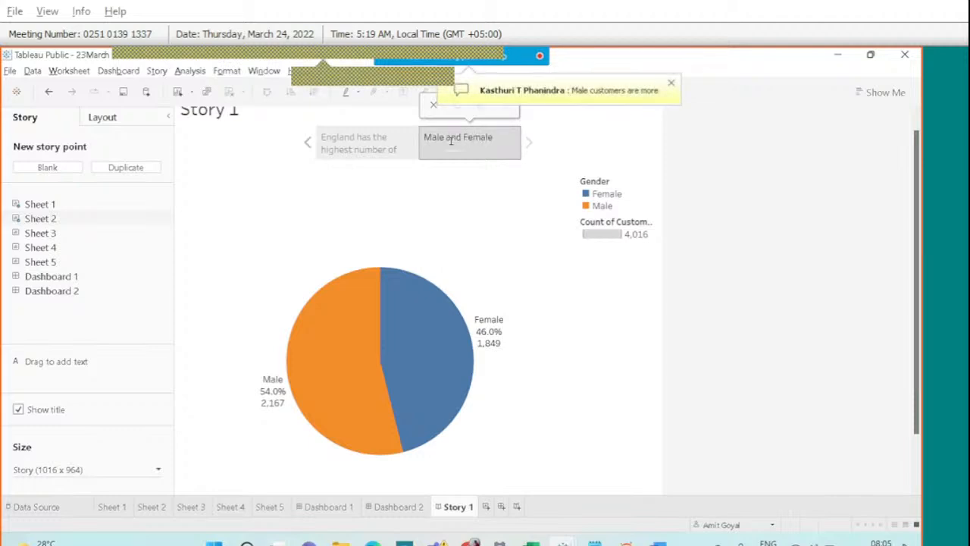
text( ratio is si)
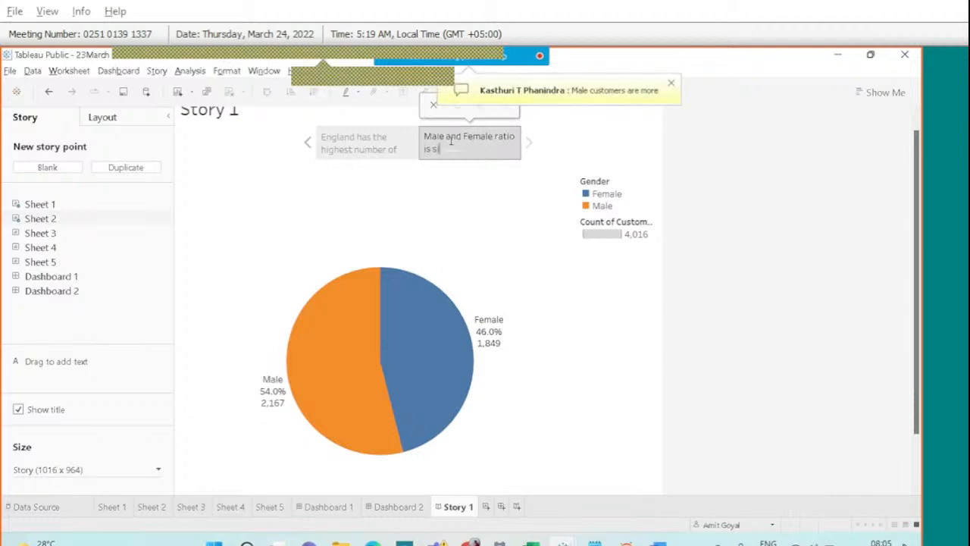
text(millar)
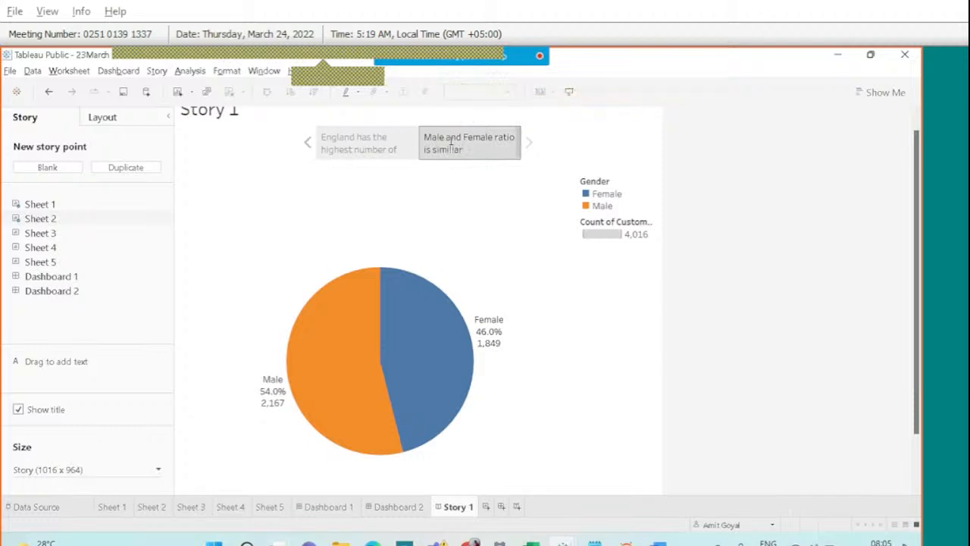
Open and close the meeting chat panel.
mouse_move(465, 50)
click(603, 65)
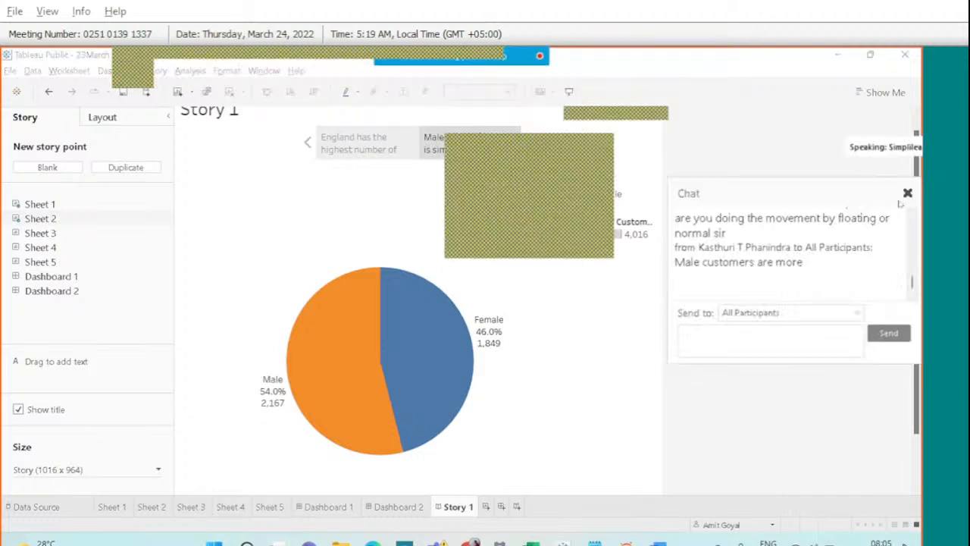
click(905, 194)
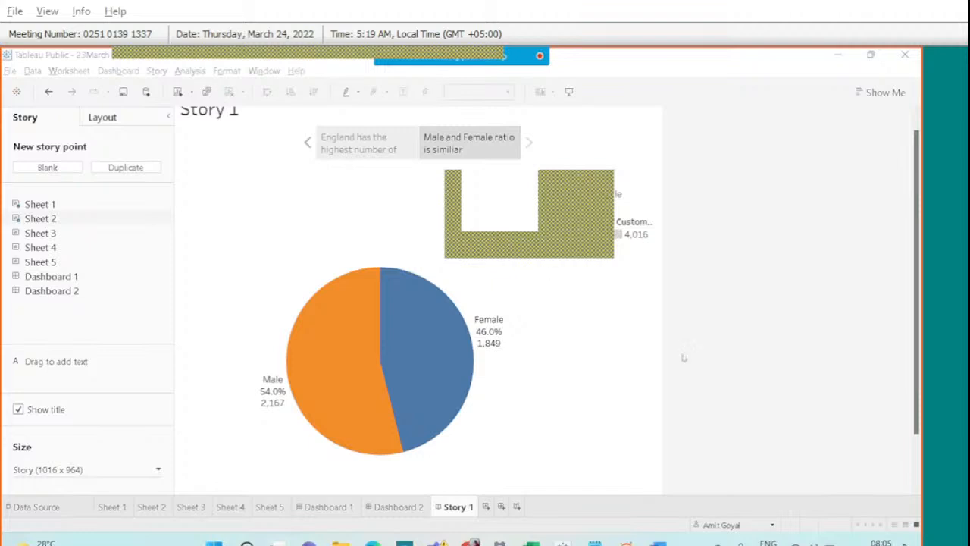
mouse_move(380, 305)
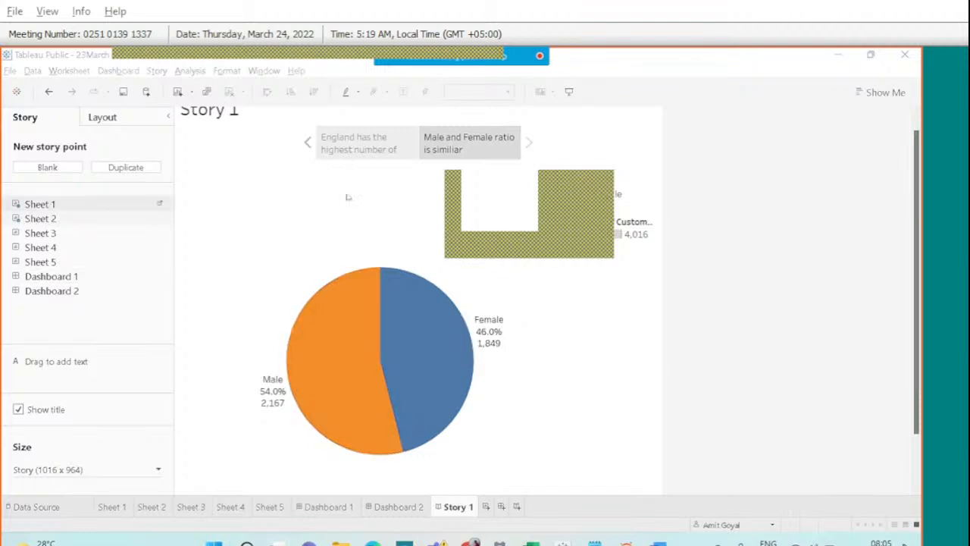
Add a third story point with Sheet 3's age histogram, captioned 'THere are more customers in the Age group of 30-40'.
click(113, 154)
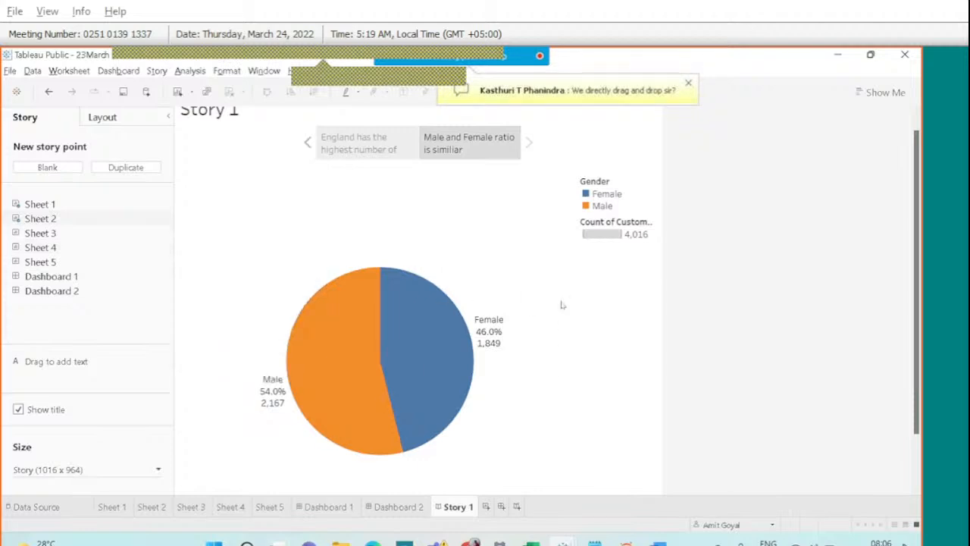
click(21, 167)
drag(40, 233, 273, 295)
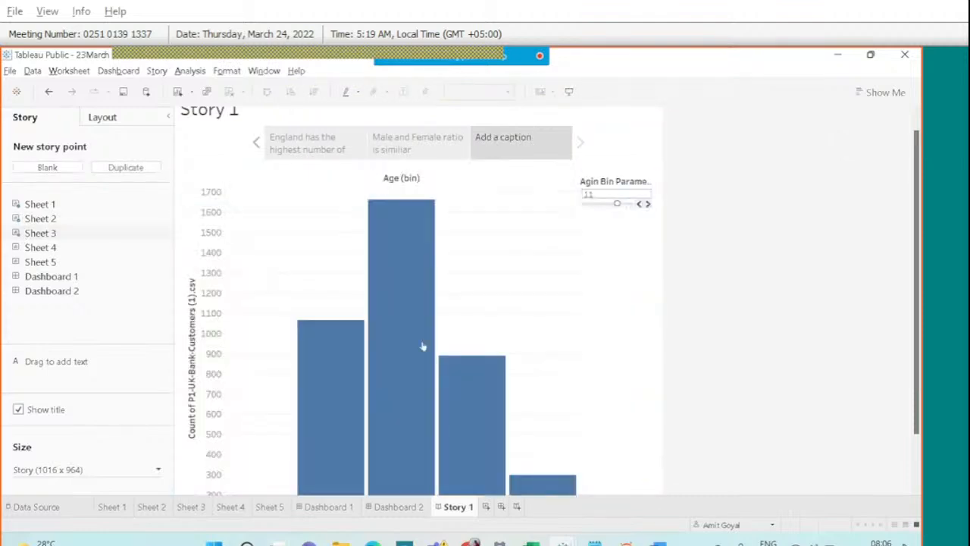
scroll(444, 357, down, 2)
scroll(444, 357, up, 2)
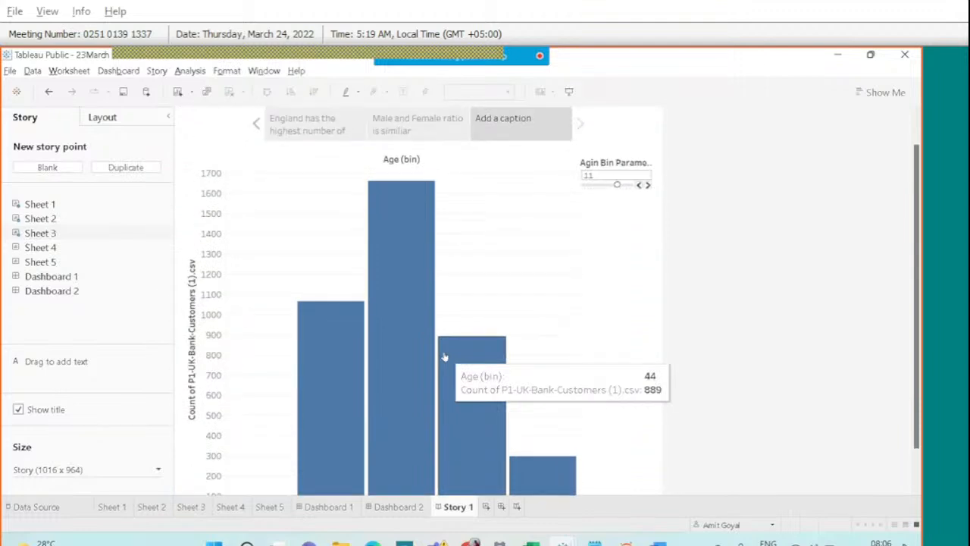
click(500, 130)
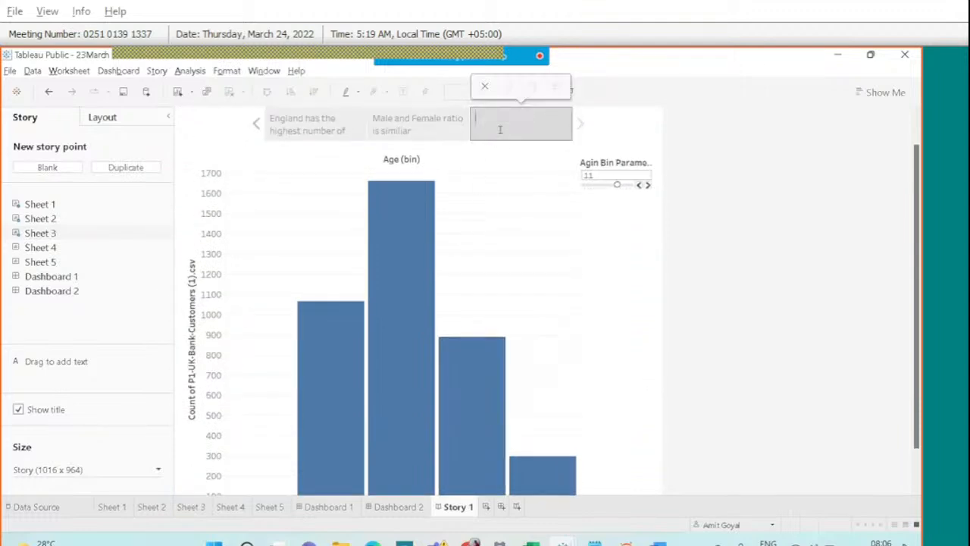
text(THere are mo)
text(re custom)
text(ers in the)
text( Age grou)
text(p of)
text( 30-4)
text(0)
key(Return)
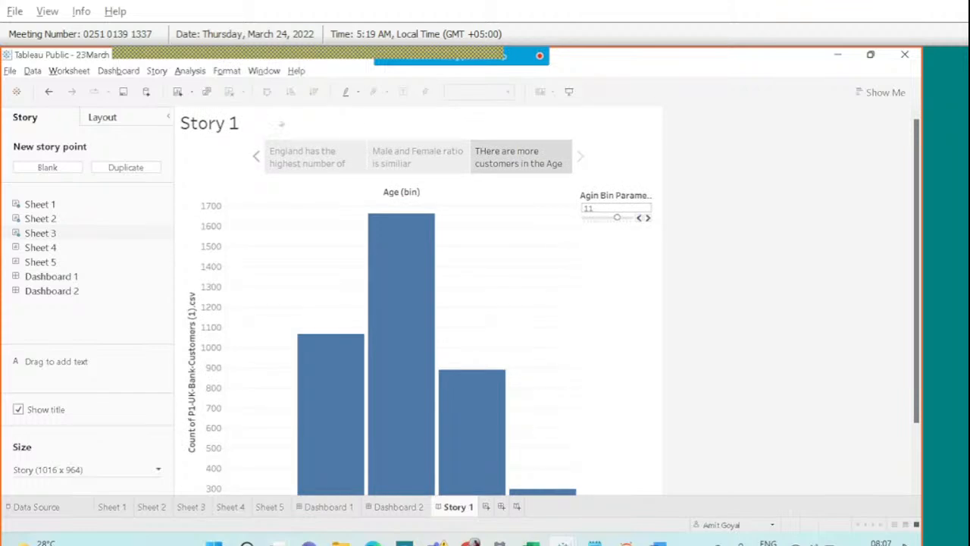
Replace the Story 1 title placeholder with 'Customer Segement Story' and apply it.
double_click(220, 131)
drag(393, 256, 254, 254)
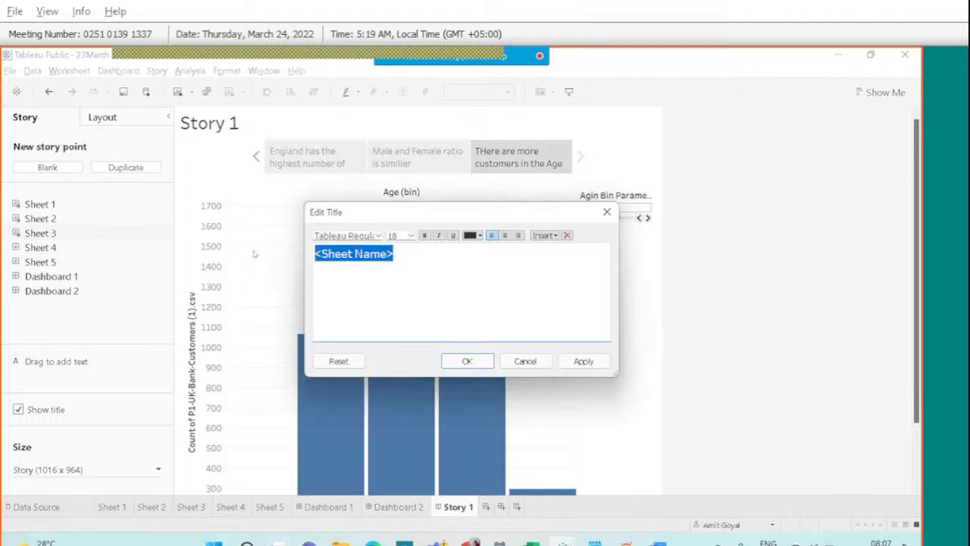
text(Cu)
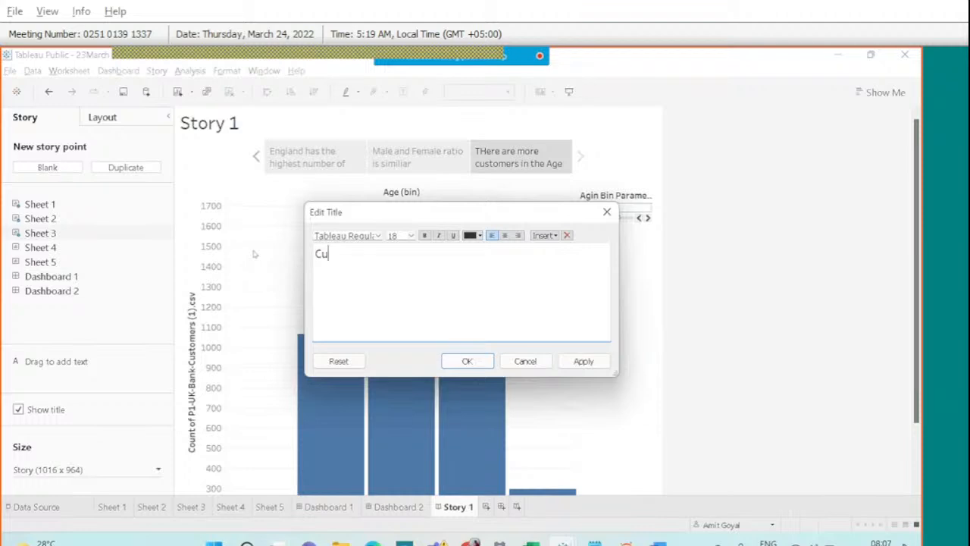
text(stomer Segement Stot)
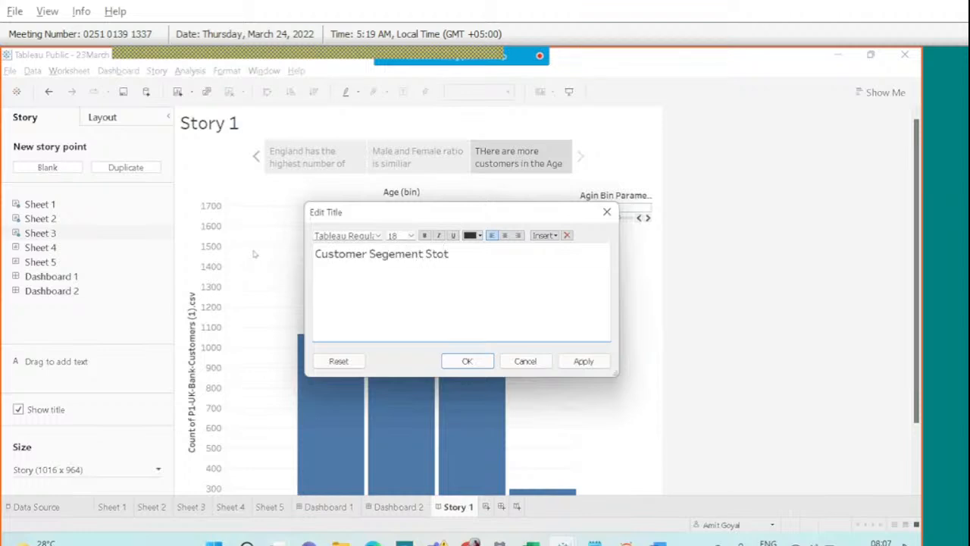
text(ru)
key(BackSpace)
text(y)
click(584, 361)
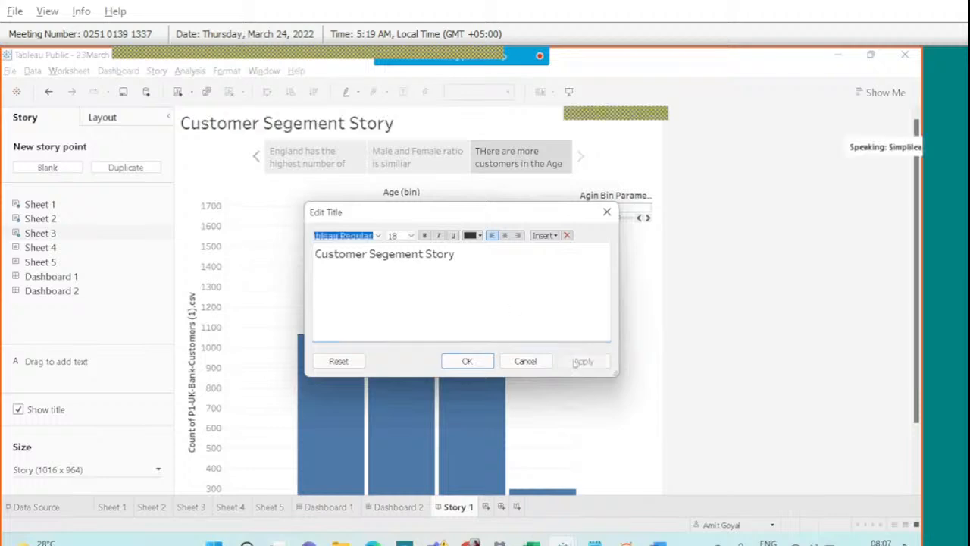
click(467, 361)
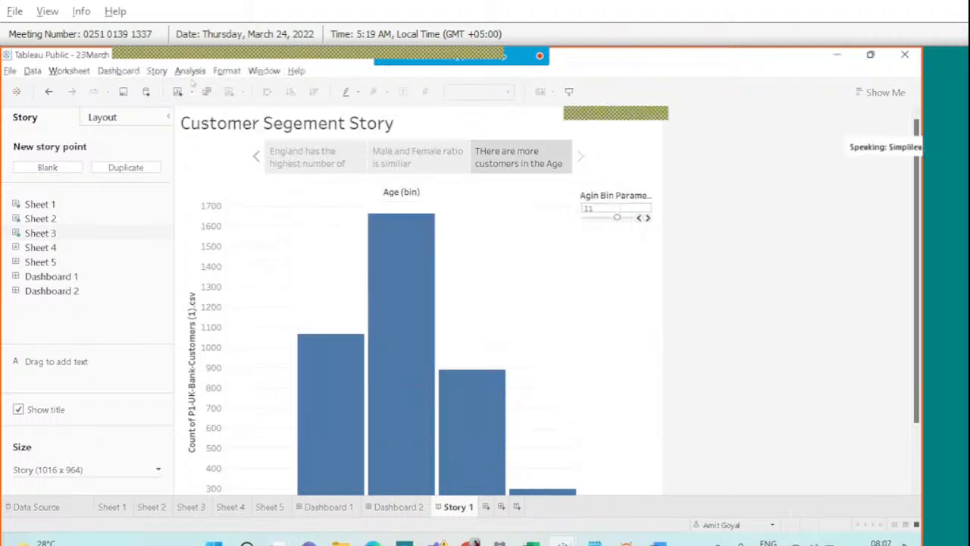
In Story formatting, set the default story shading to light grey-blue.
click(189, 71)
mouse_move(229, 70)
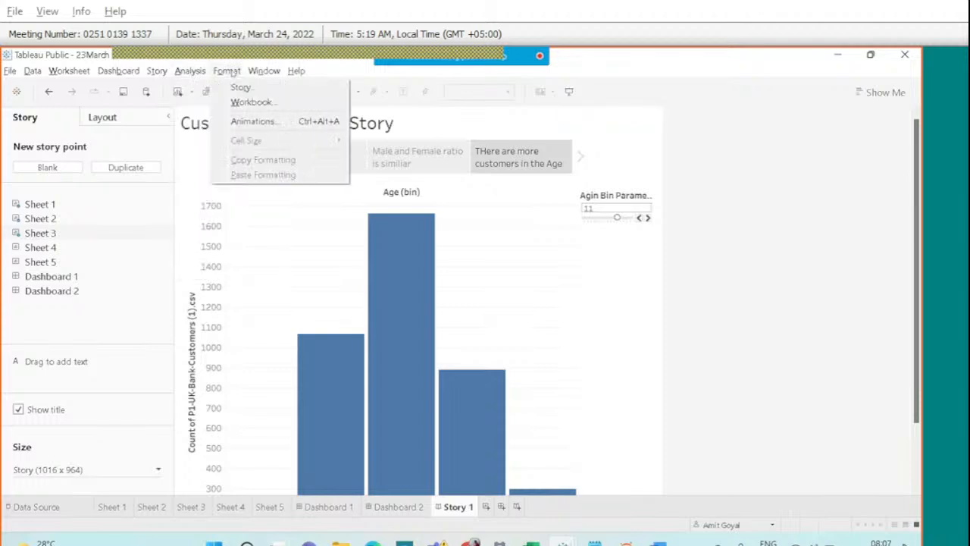
click(234, 89)
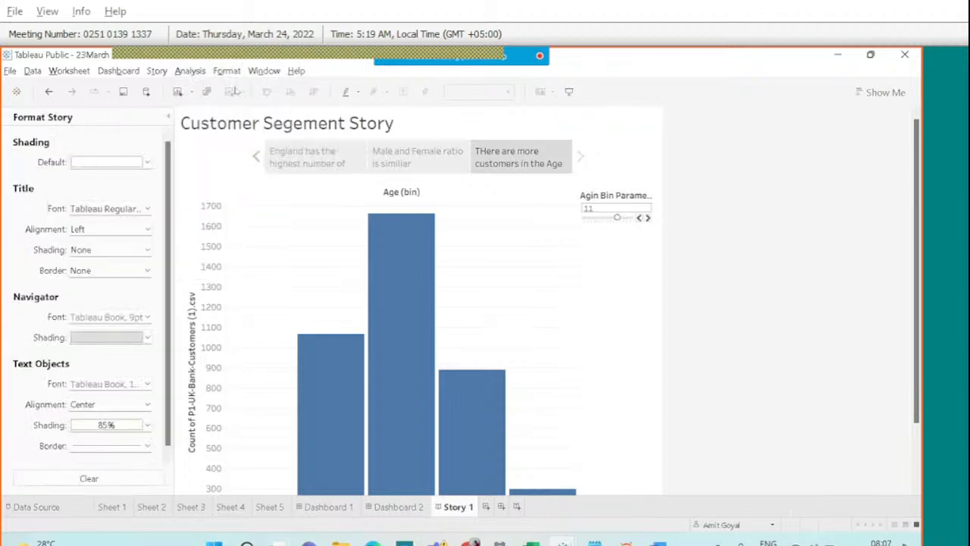
click(148, 161)
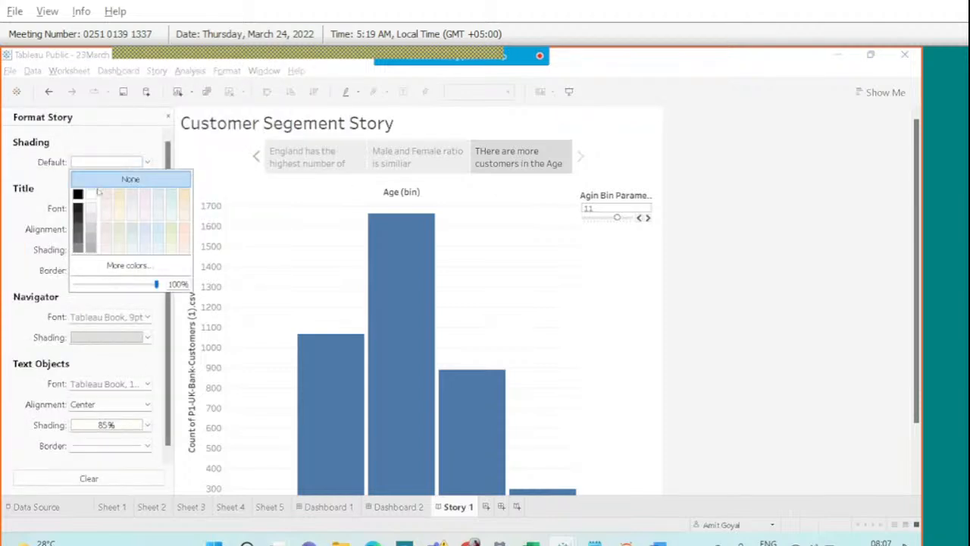
click(125, 198)
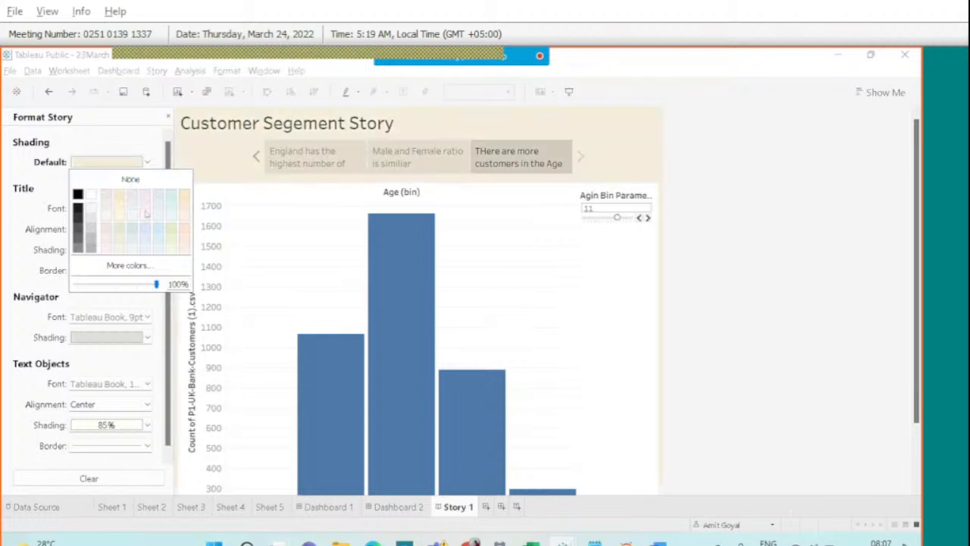
click(133, 230)
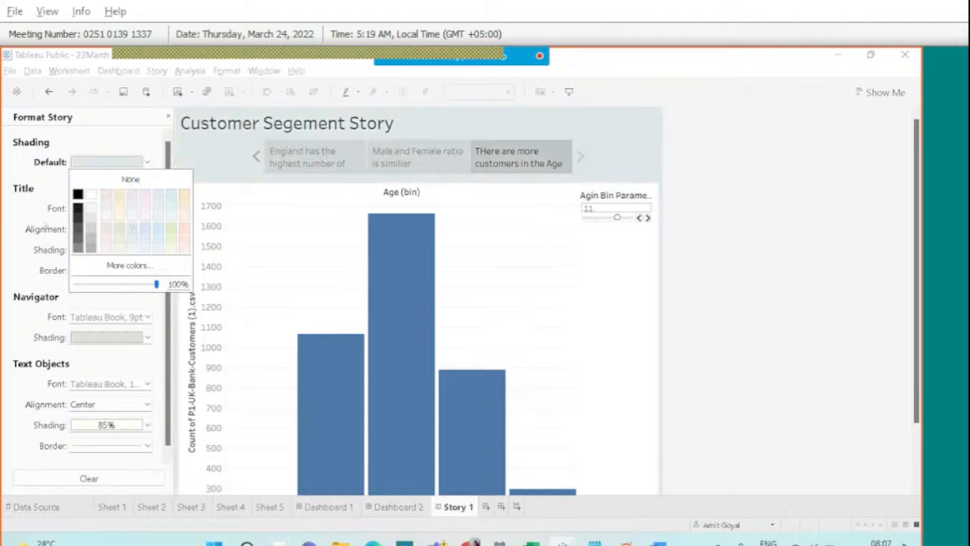
click(33, 227)
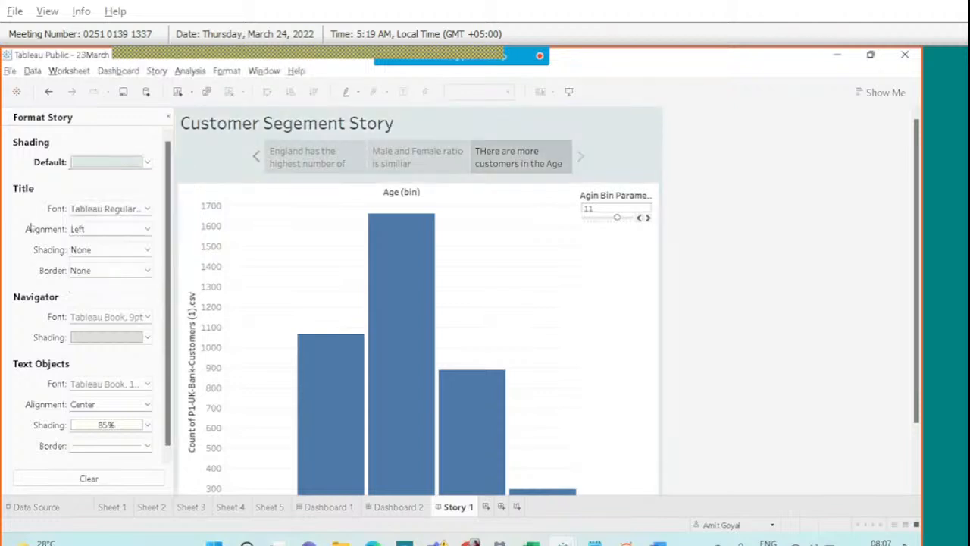
Make the story title font bold and centre-aligned.
click(147, 210)
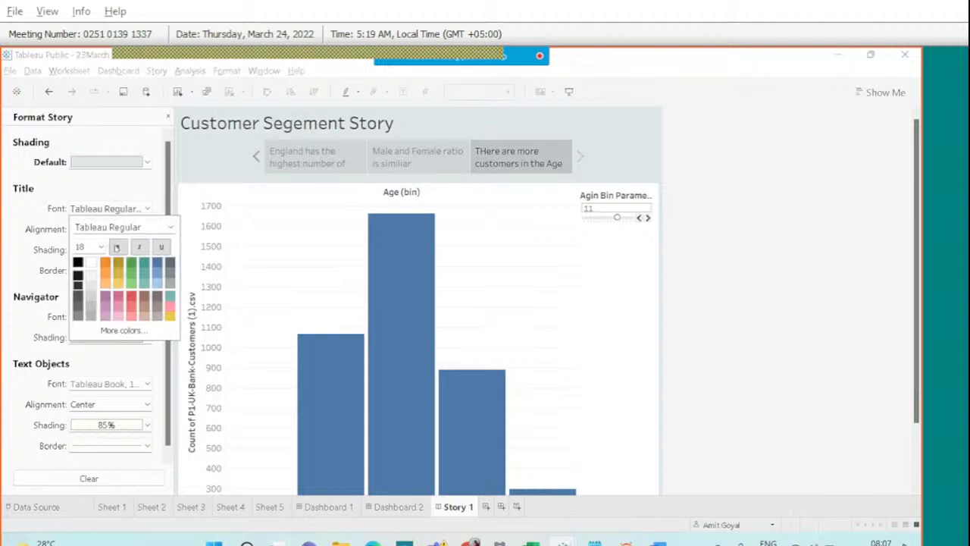
click(117, 246)
click(3, 222)
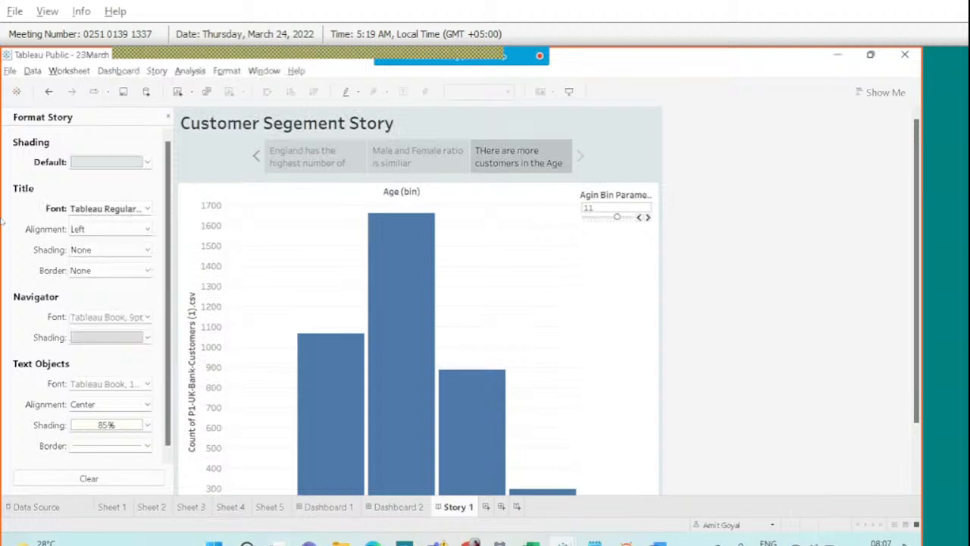
click(147, 228)
click(89, 268)
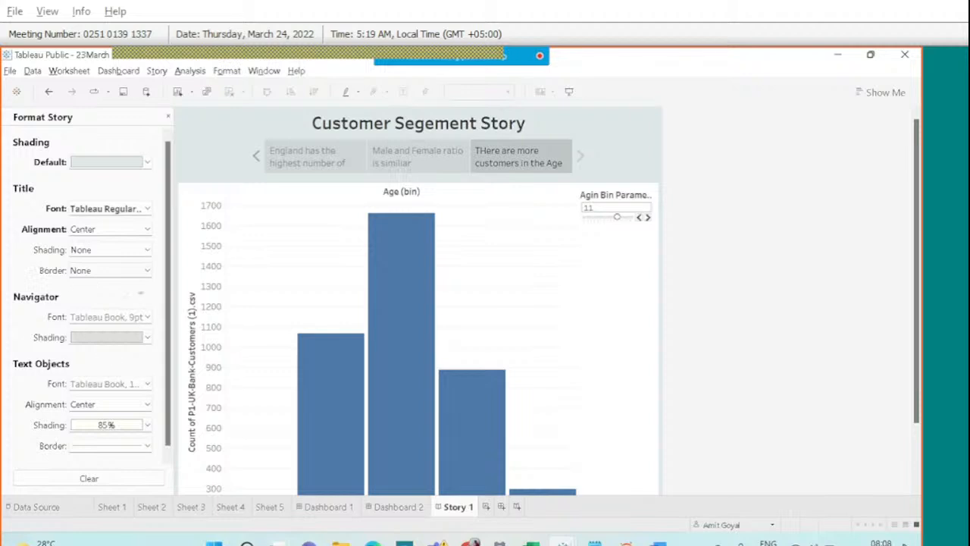
Shade the navigator orange and check each story point, then close formatting.
click(147, 337)
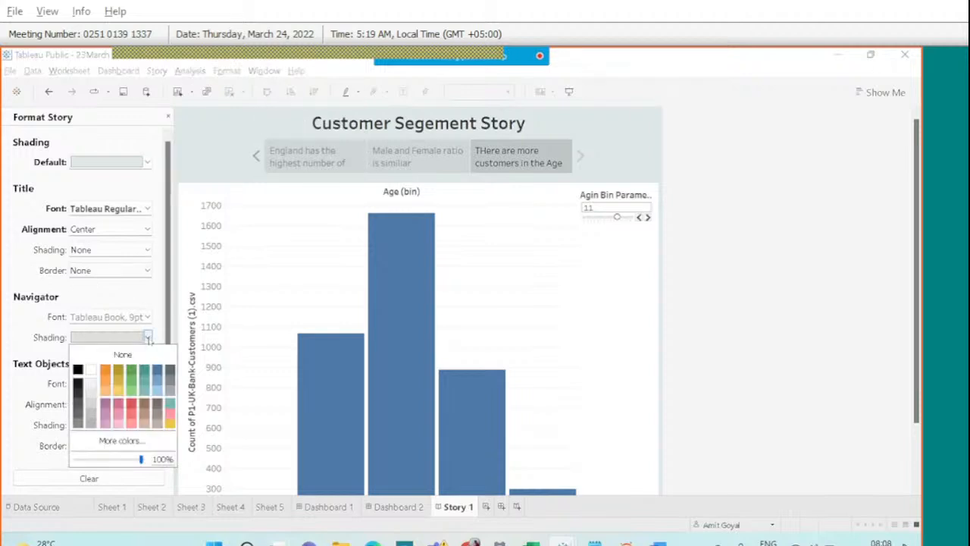
click(318, 157)
click(417, 157)
click(509, 164)
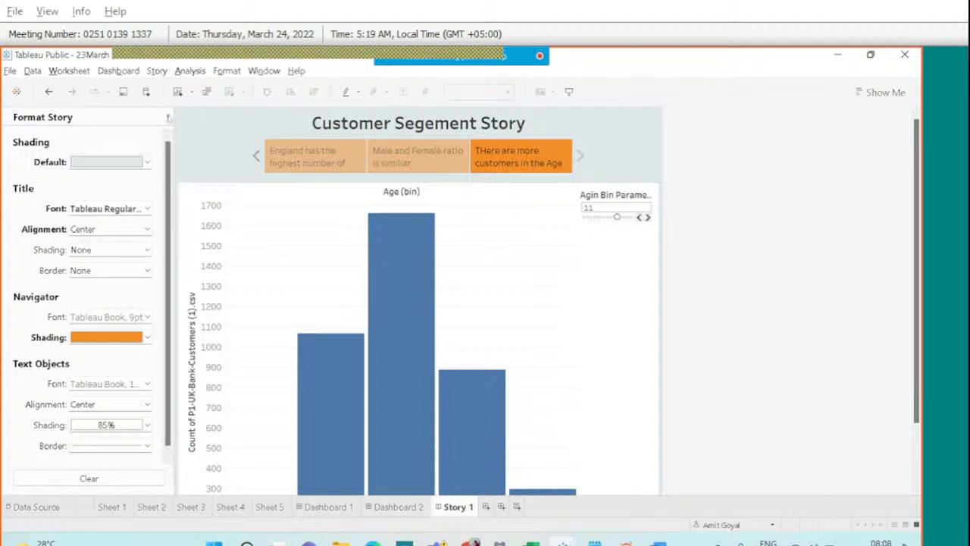
click(168, 117)
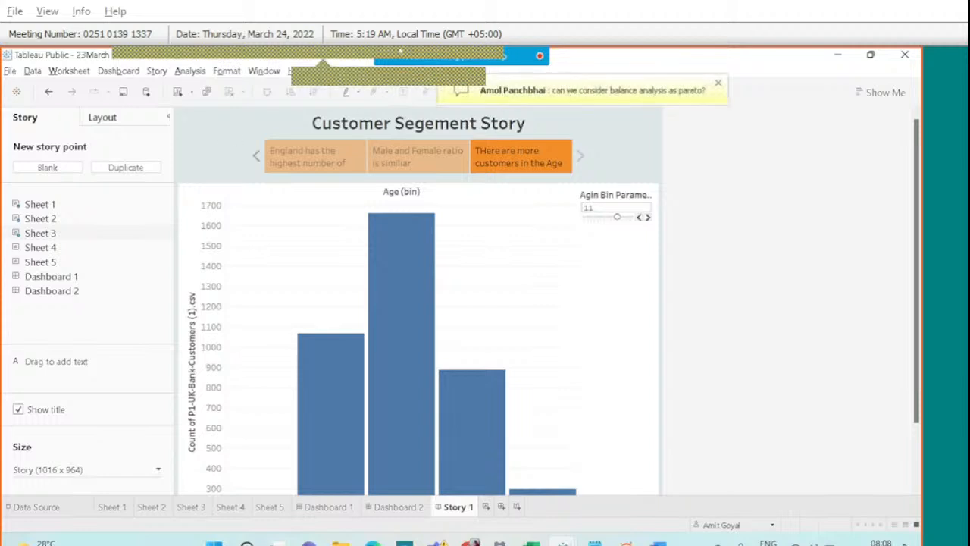
Switch to Dashboard 1 and dismiss the Webex chat panel covering it.
mouse_move(337, 443)
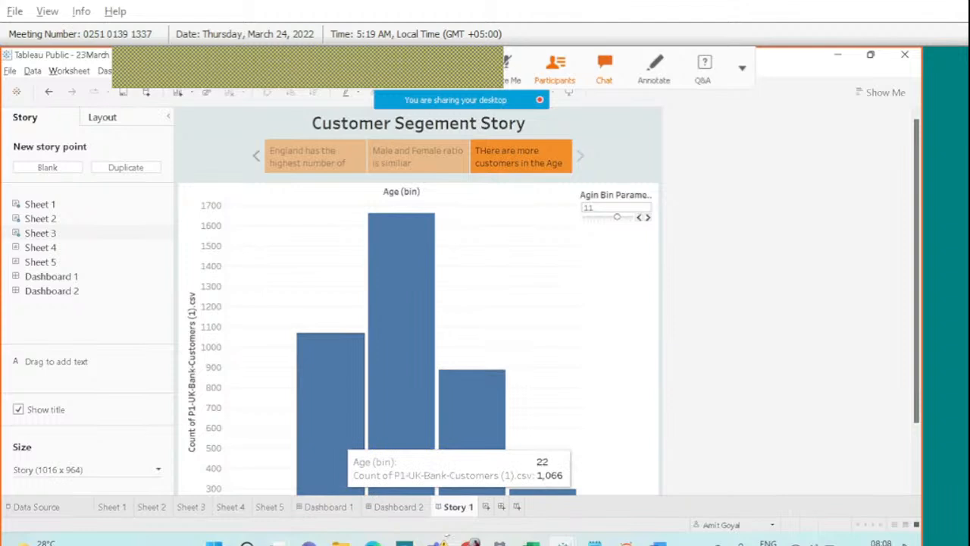
click(333, 507)
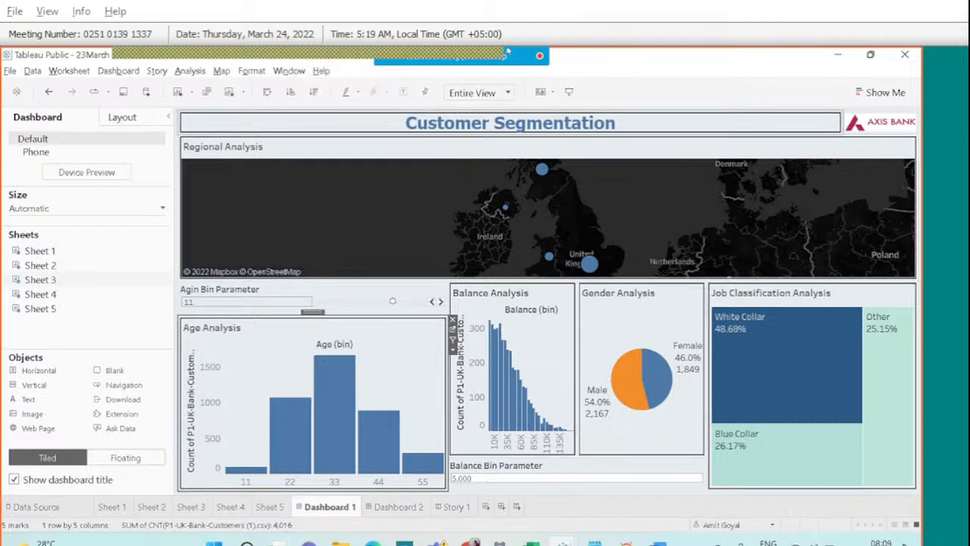
click(600, 65)
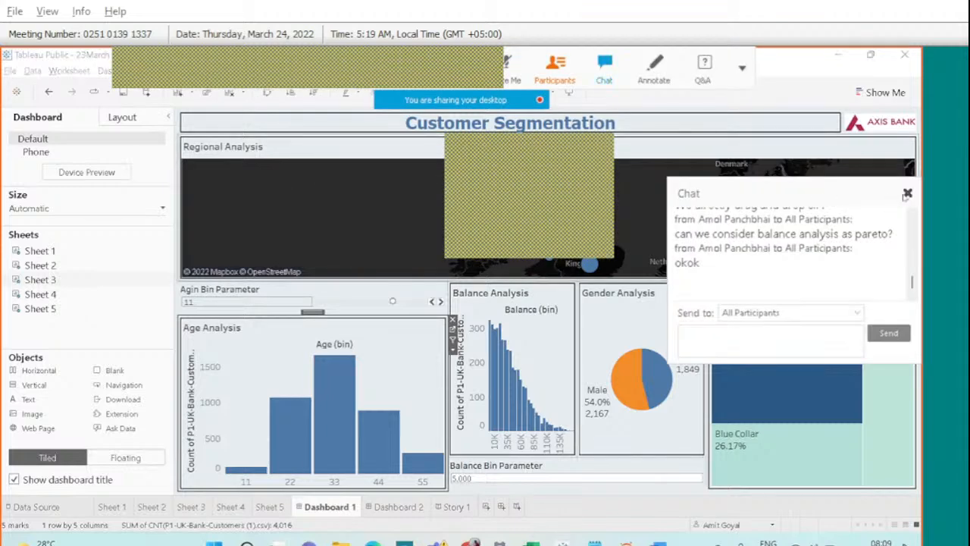
click(907, 194)
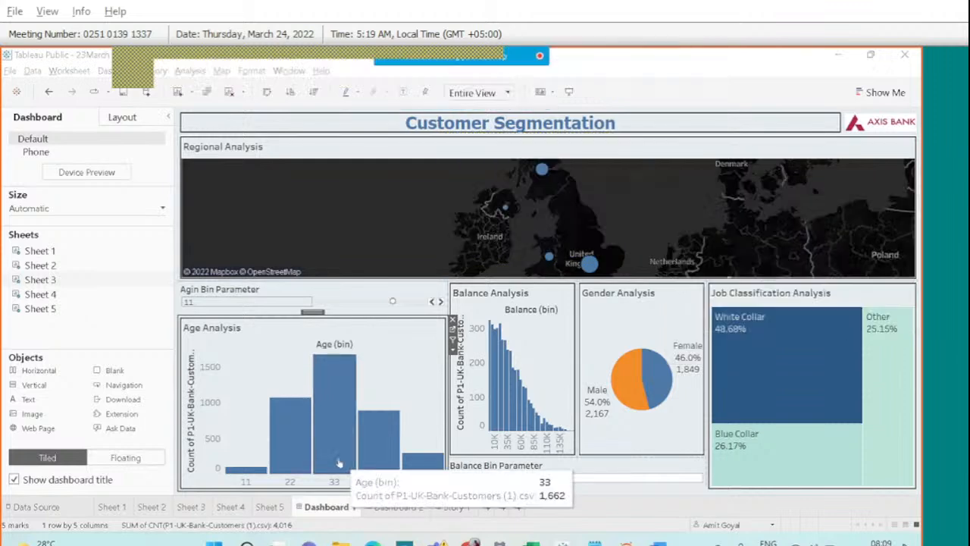
Add a blank Sheet 6 worksheet, briefly viewing the meeting participants list.
click(488, 508)
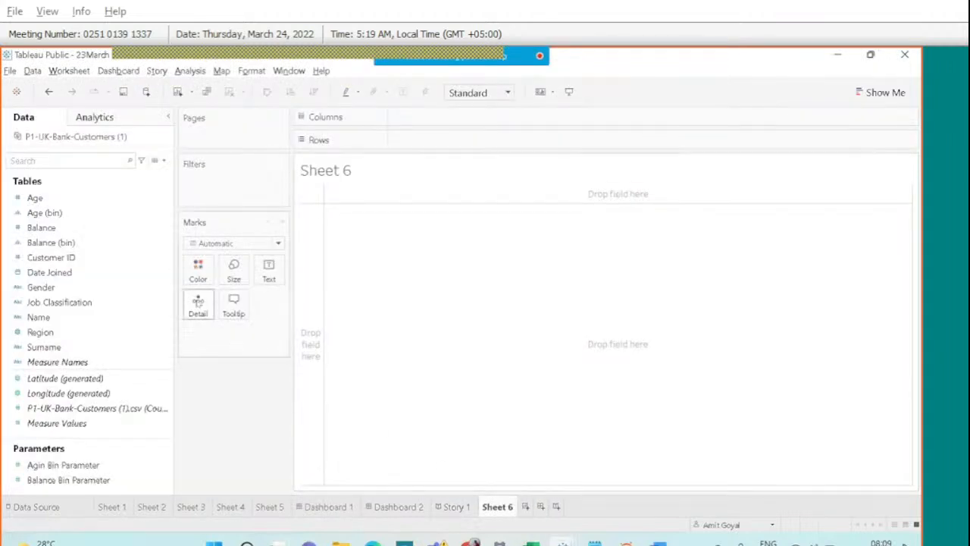
mouse_move(521, 73)
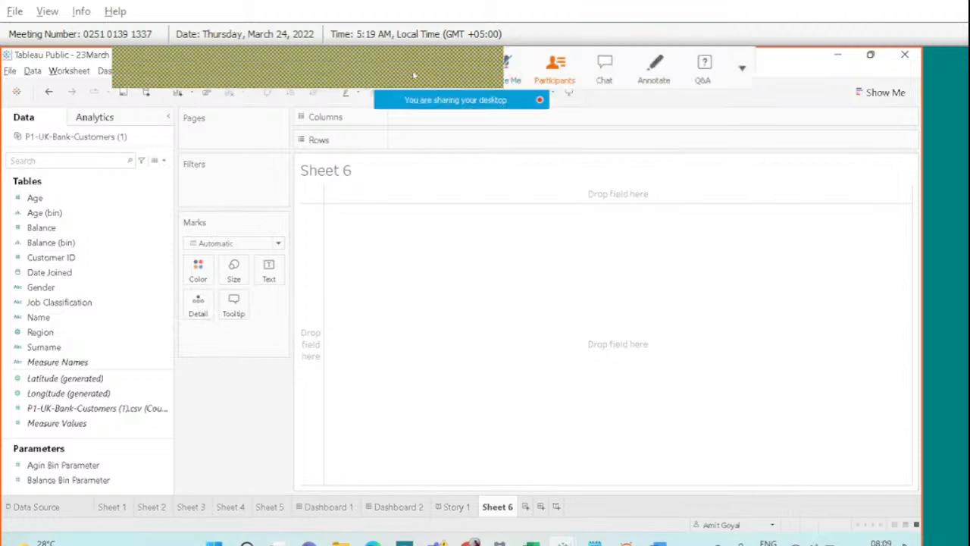
click(555, 67)
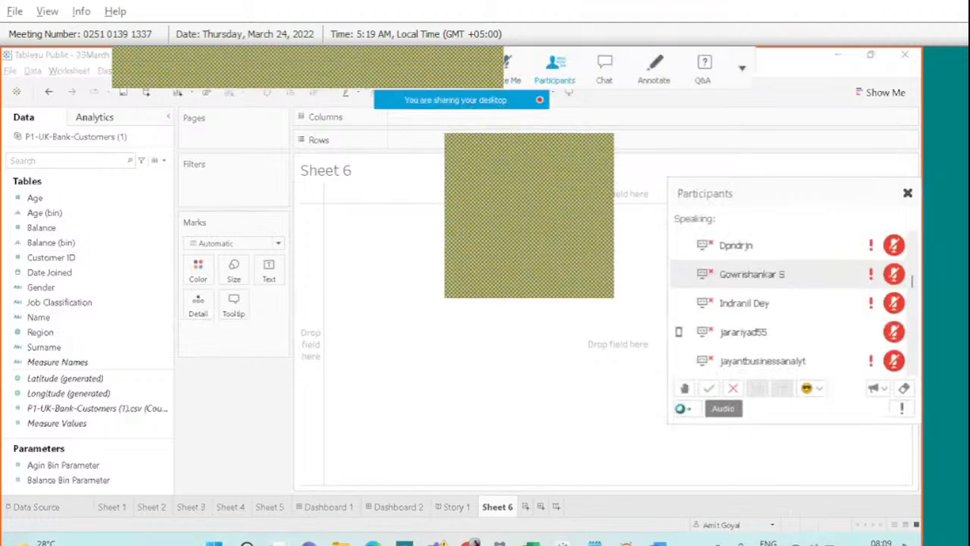
click(907, 194)
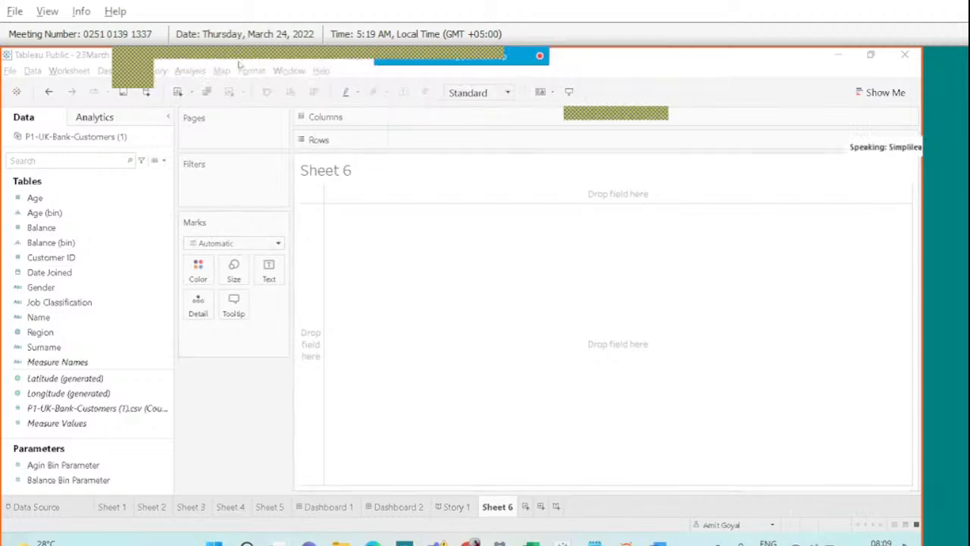
click(10, 71)
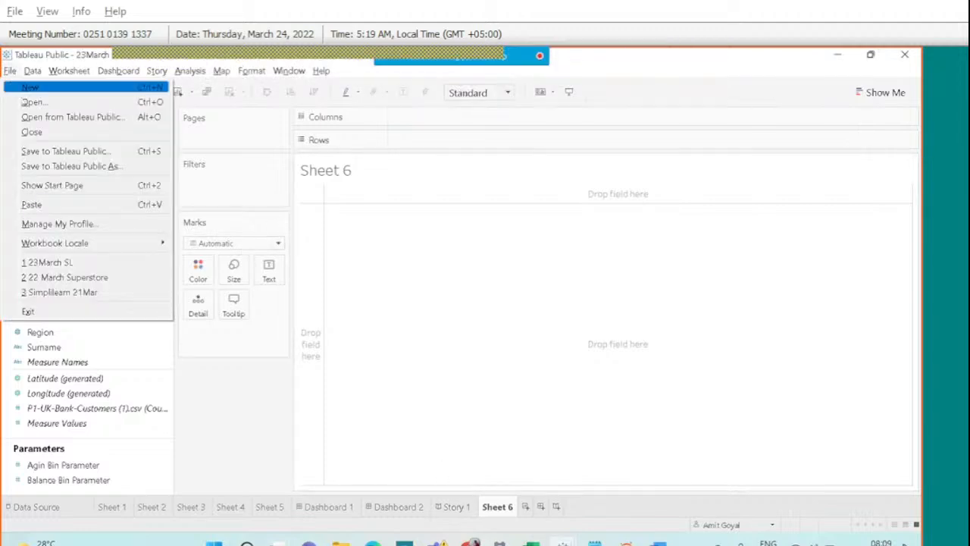
Save the workbook to Tableau Public, overwriting 23March SL, then return to Dashboard 1.
click(45, 152)
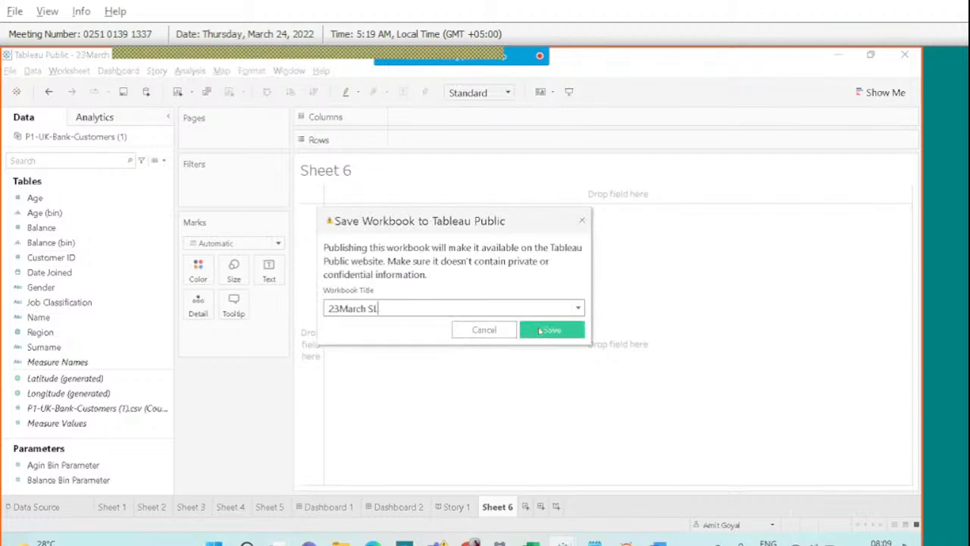
click(541, 330)
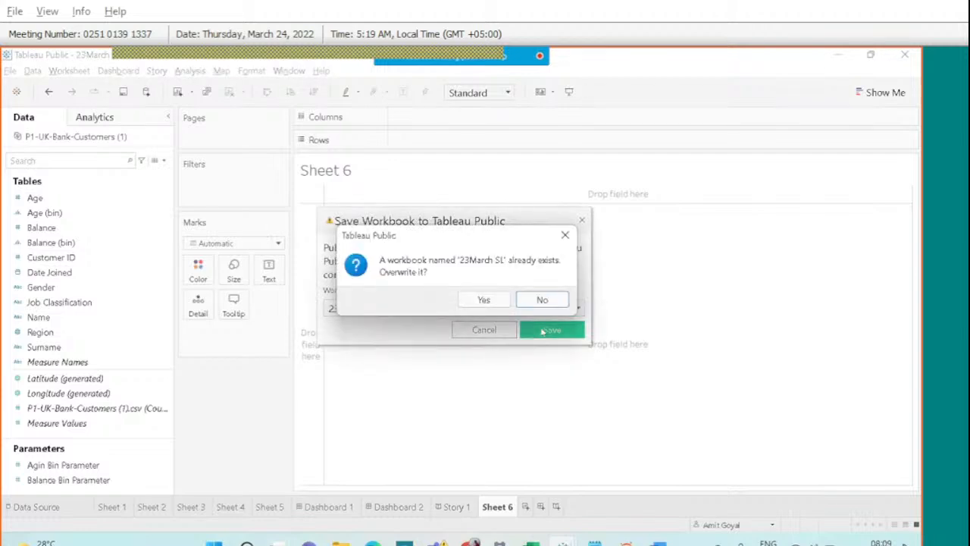
click(489, 300)
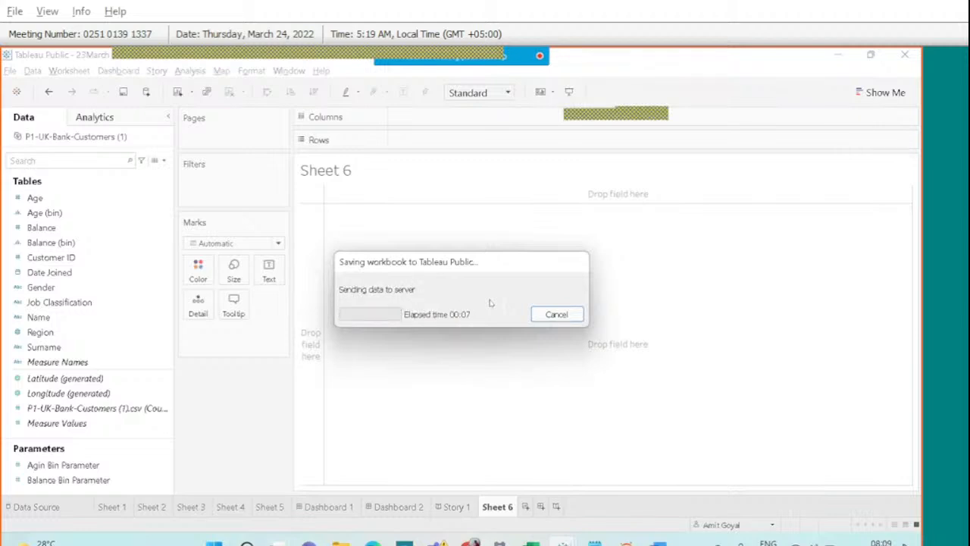
click(390, 514)
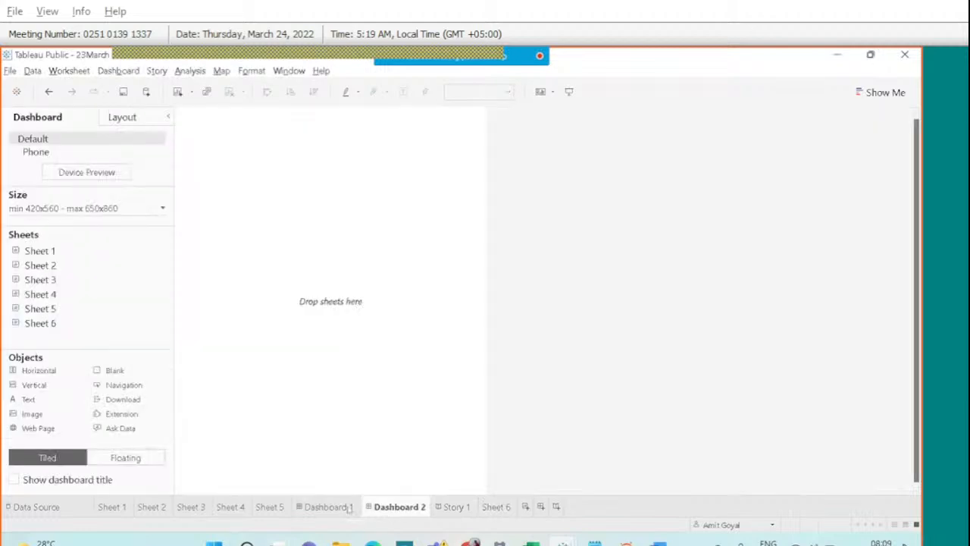
click(350, 509)
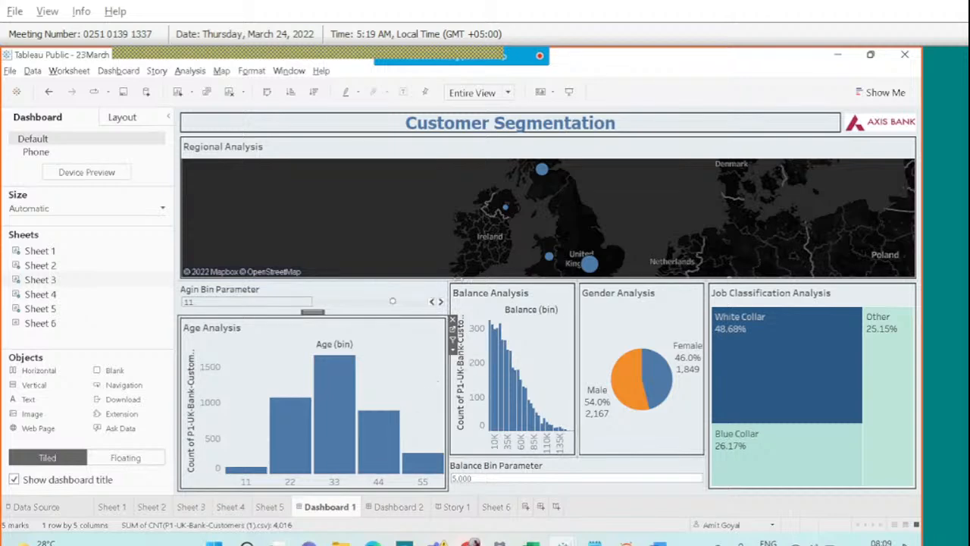
Place Gender Analysis right of the map and shrink the age parameter area.
drag(312, 312, 727, 212)
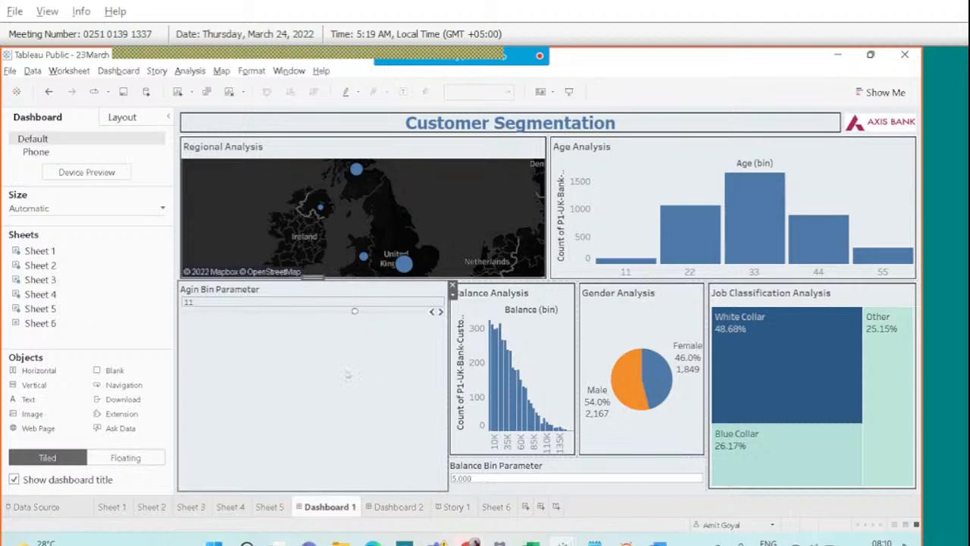
key(ctrl+z)
click(638, 281)
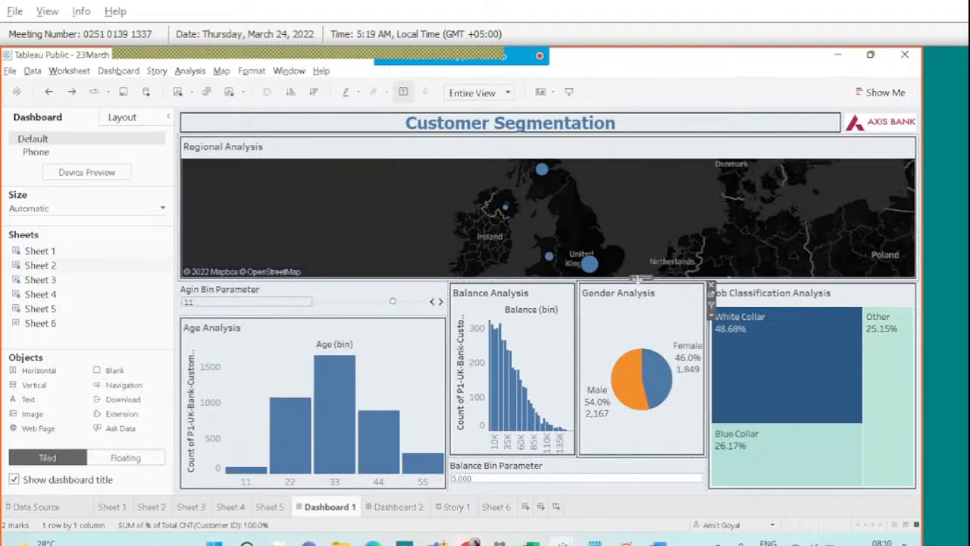
drag(638, 280, 727, 212)
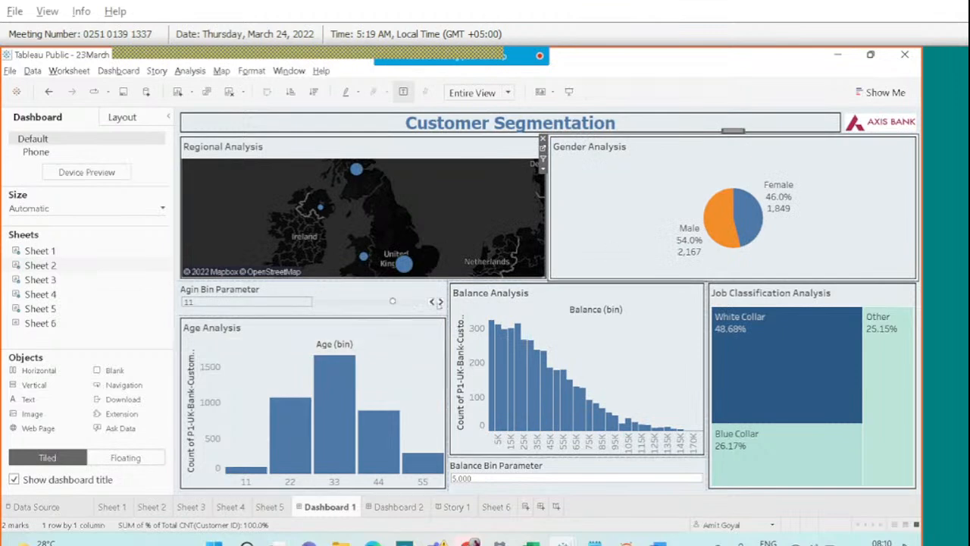
drag(397, 316, 397, 301)
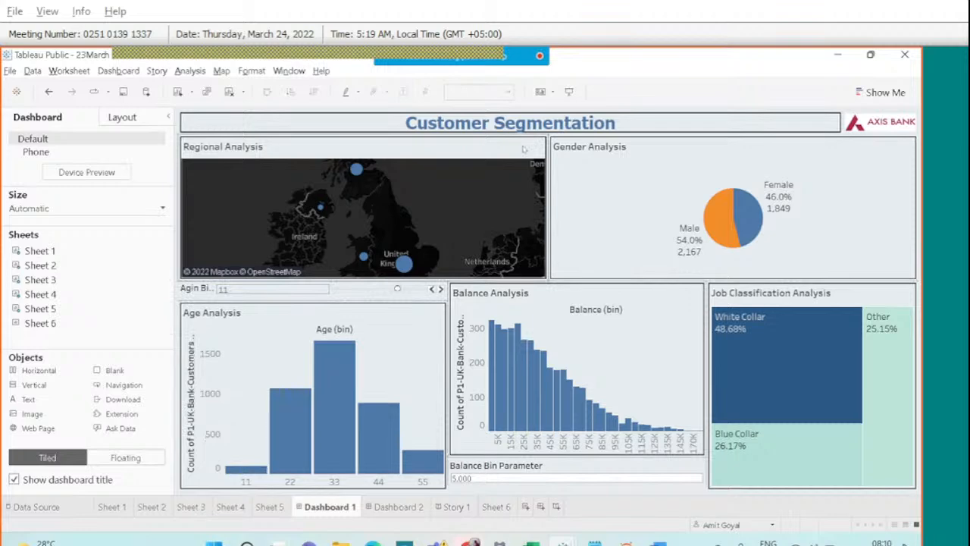
Use the Regional Analysis map as a filter and select England.
click(504, 159)
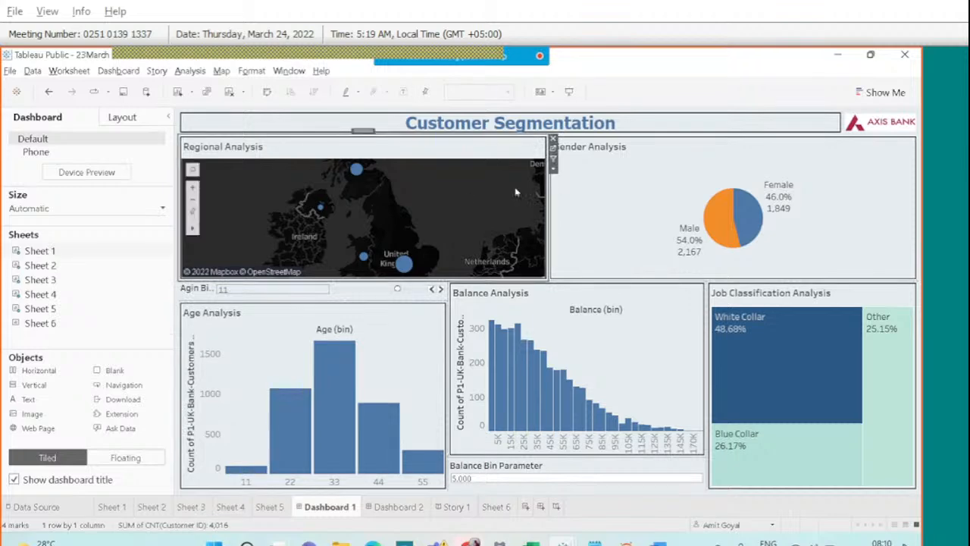
click(552, 160)
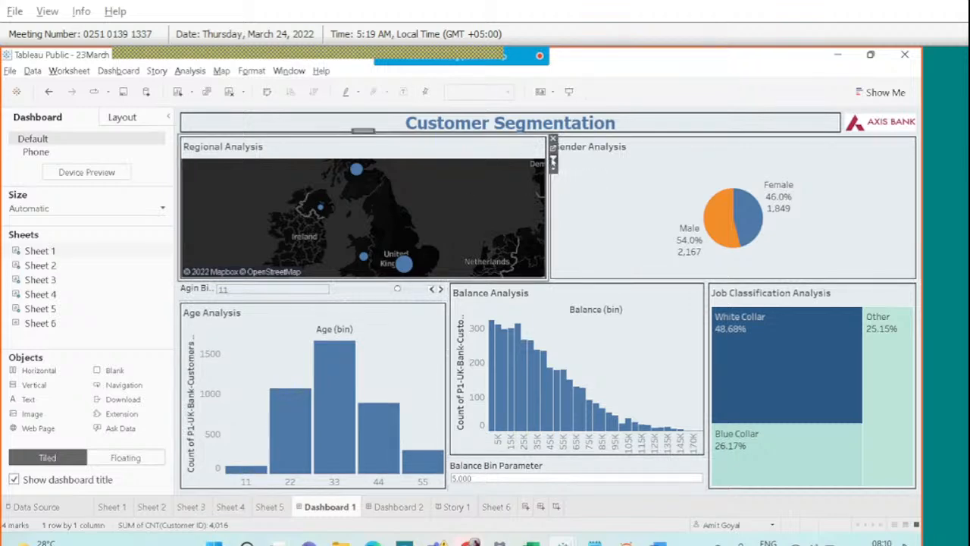
click(404, 263)
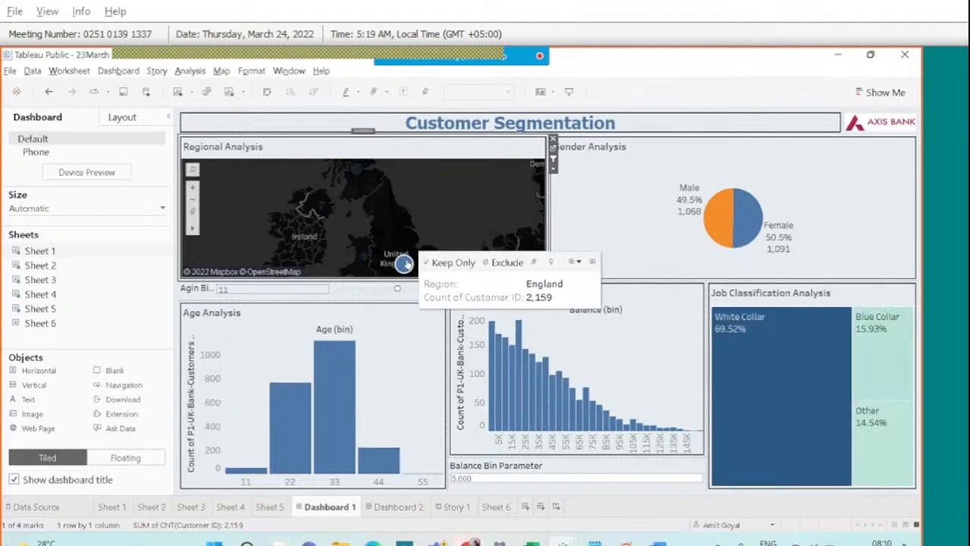
Select then deselect Wales to clear the map filter, and open the meeting chat.
click(364, 258)
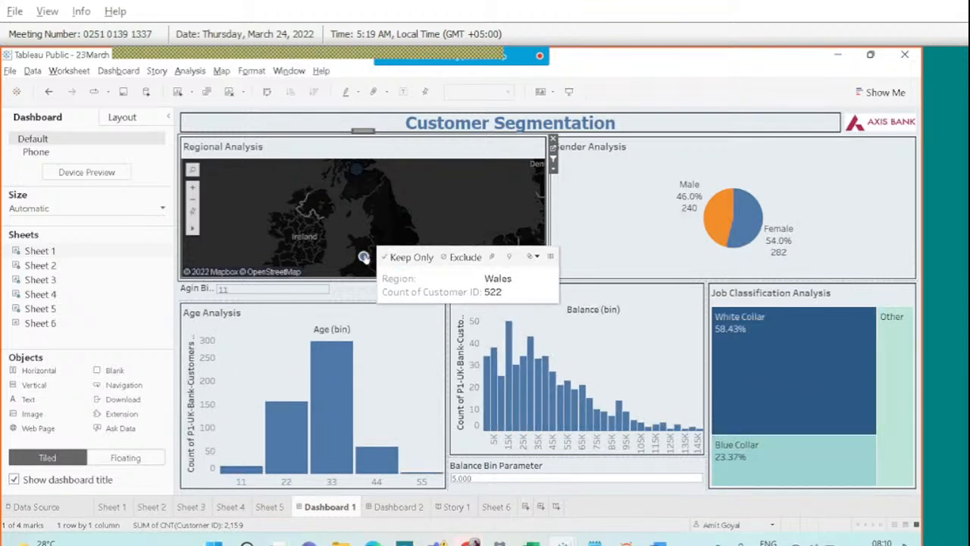
click(364, 258)
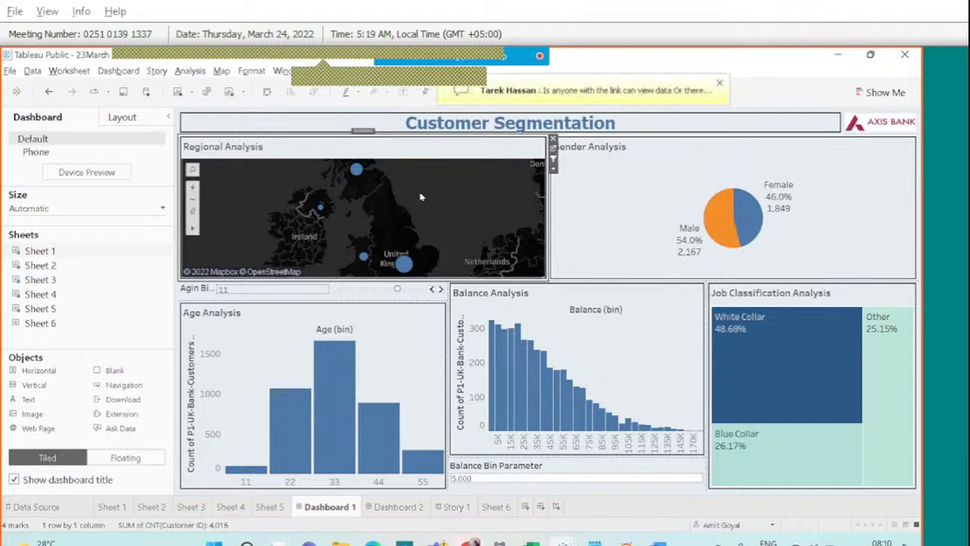
mouse_move(432, 51)
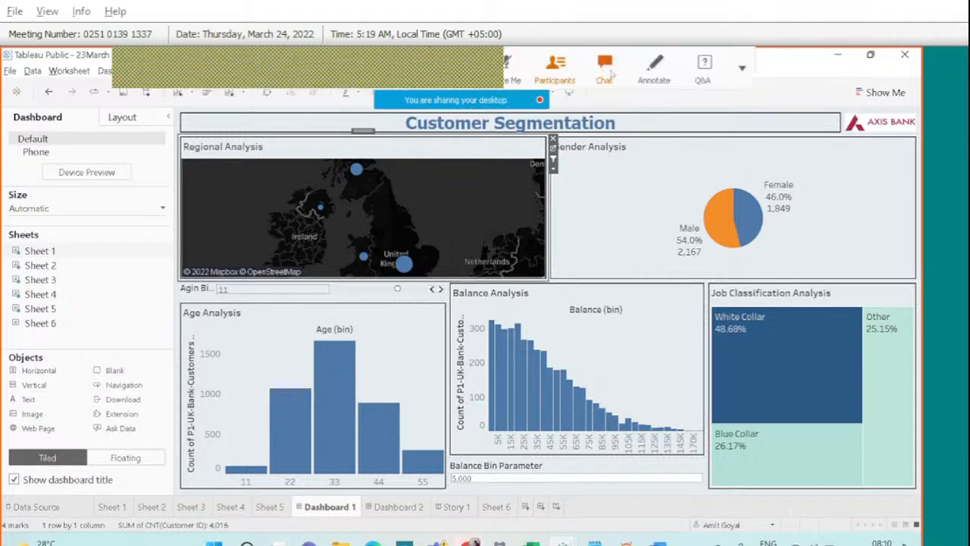
click(606, 69)
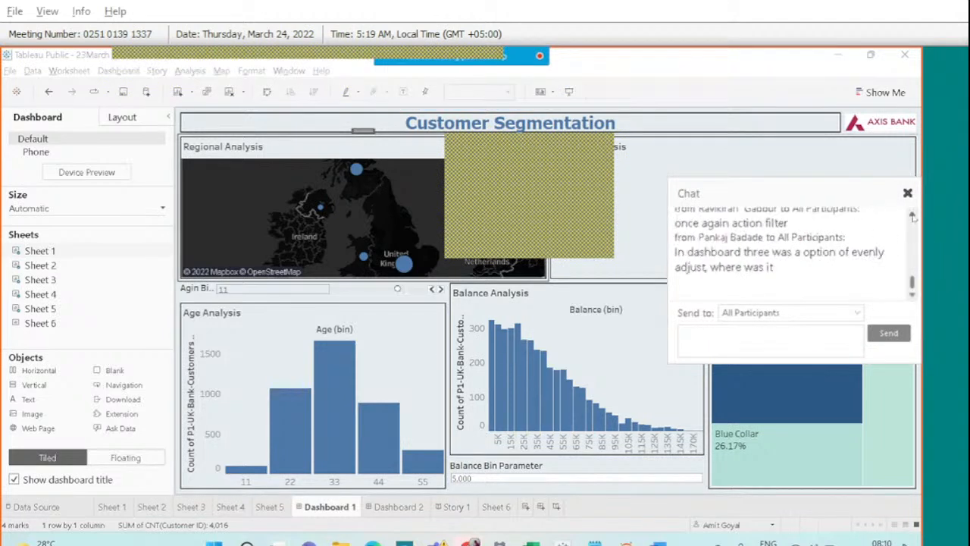
Scroll up through chat messages and drag the chat panel down off the pie chart.
click(912, 215)
scroll(912, 216, up, 4)
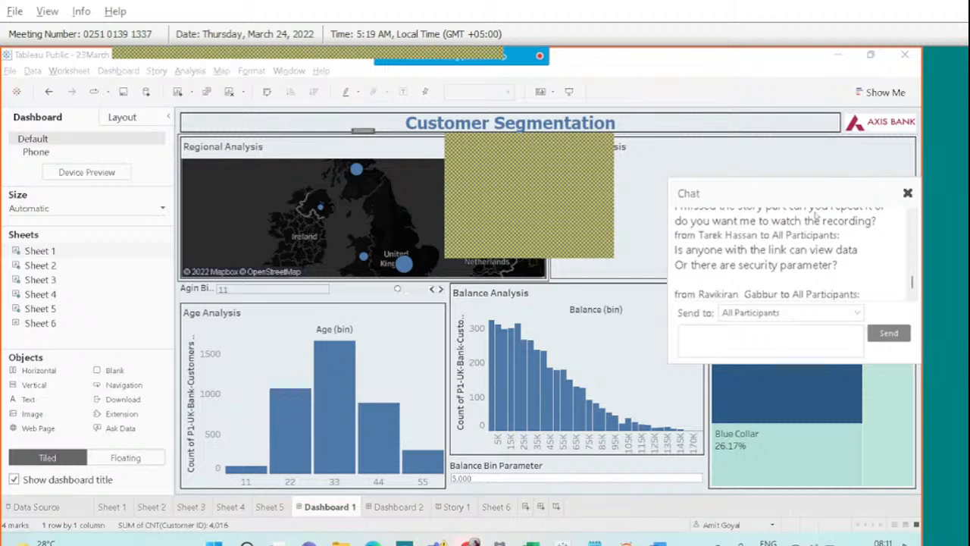
drag(870, 197, 869, 290)
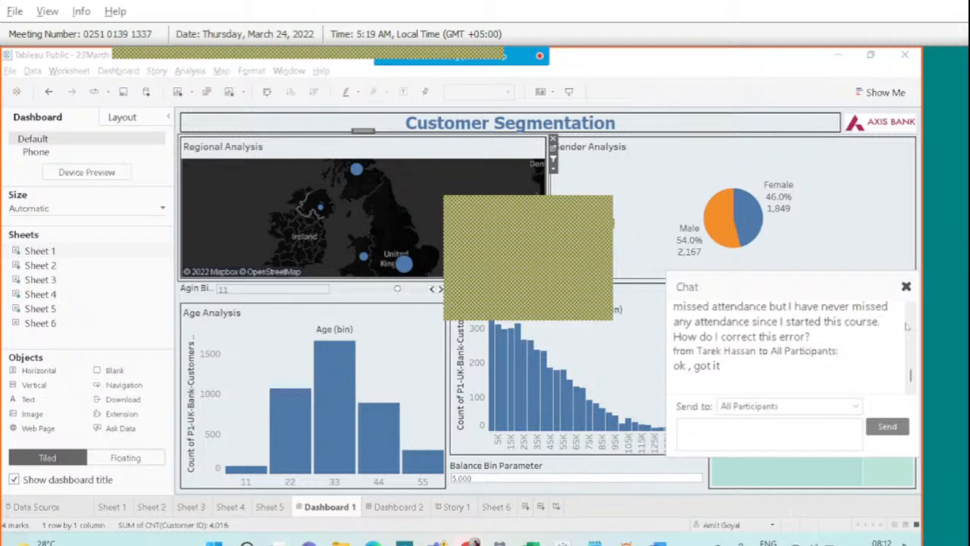
Scroll back through the Webex chat messages, then close the chat panel.
click(909, 310)
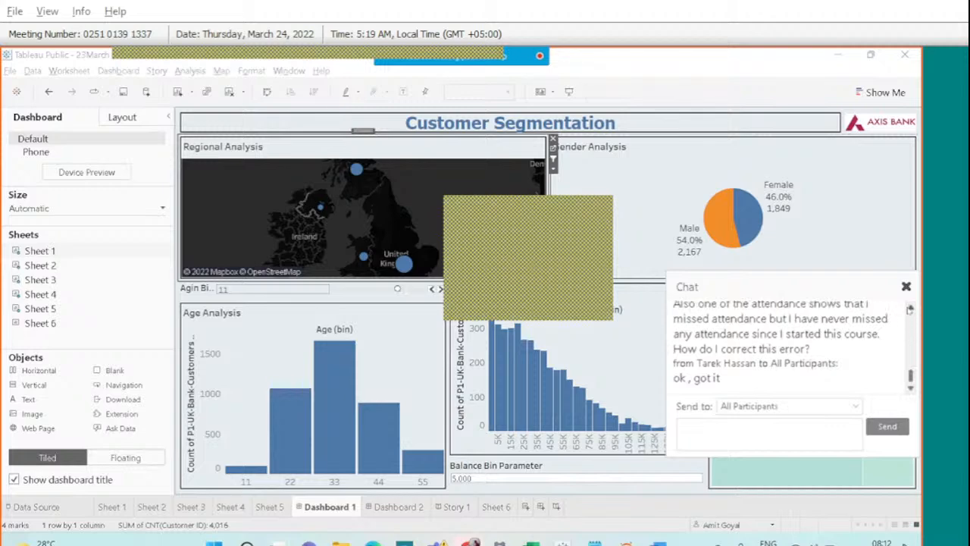
click(909, 310)
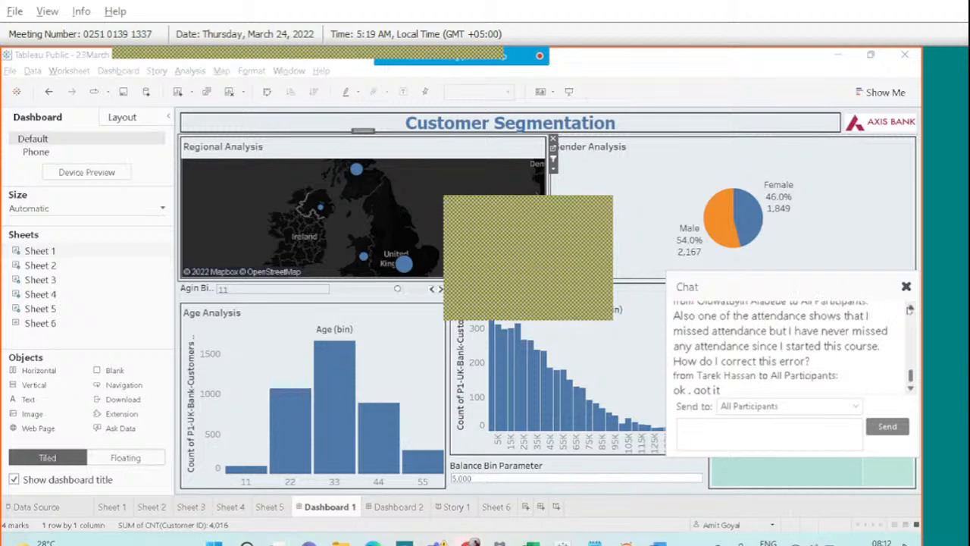
click(909, 310)
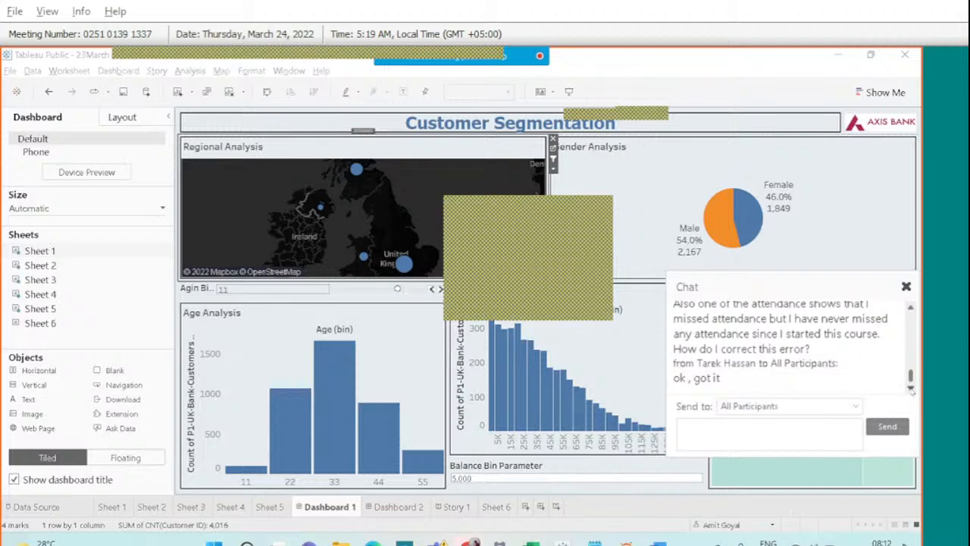
click(911, 388)
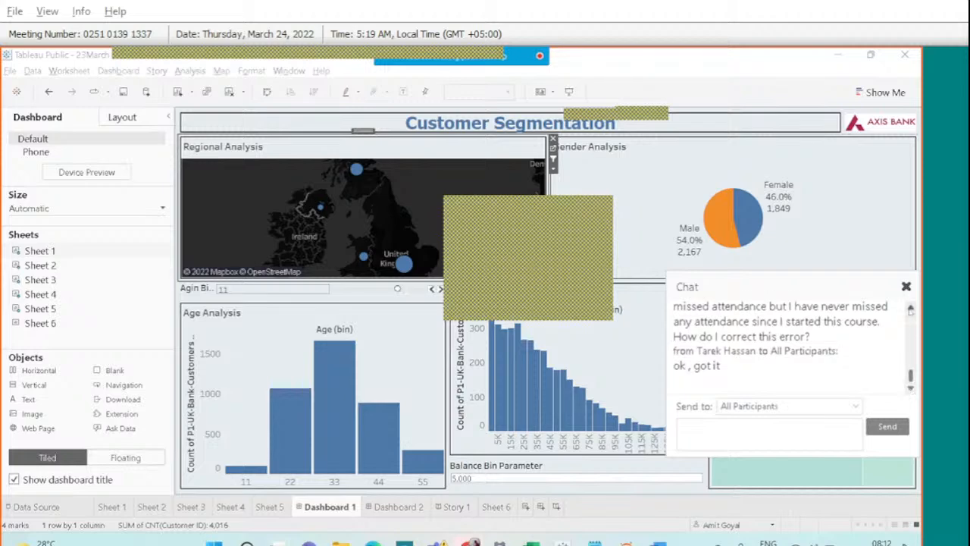
click(911, 308)
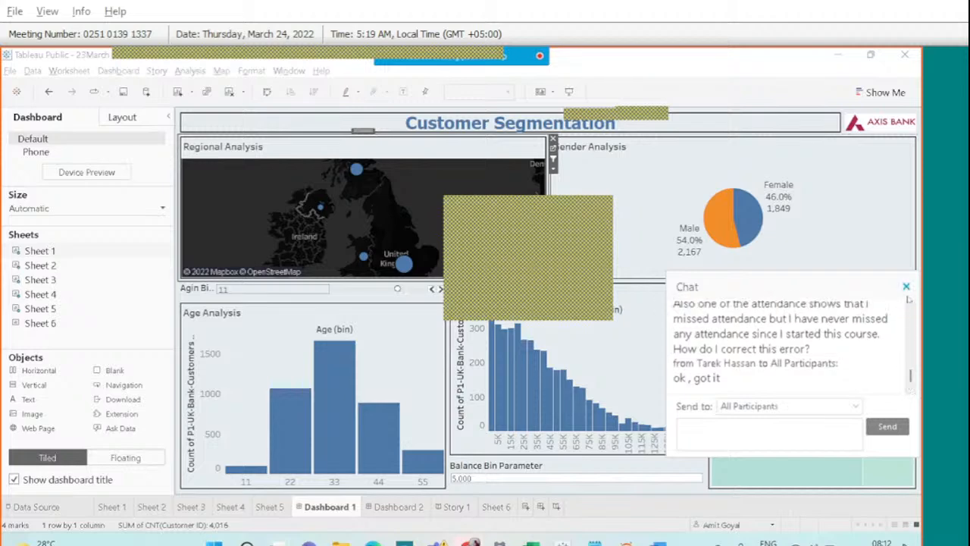
click(911, 307)
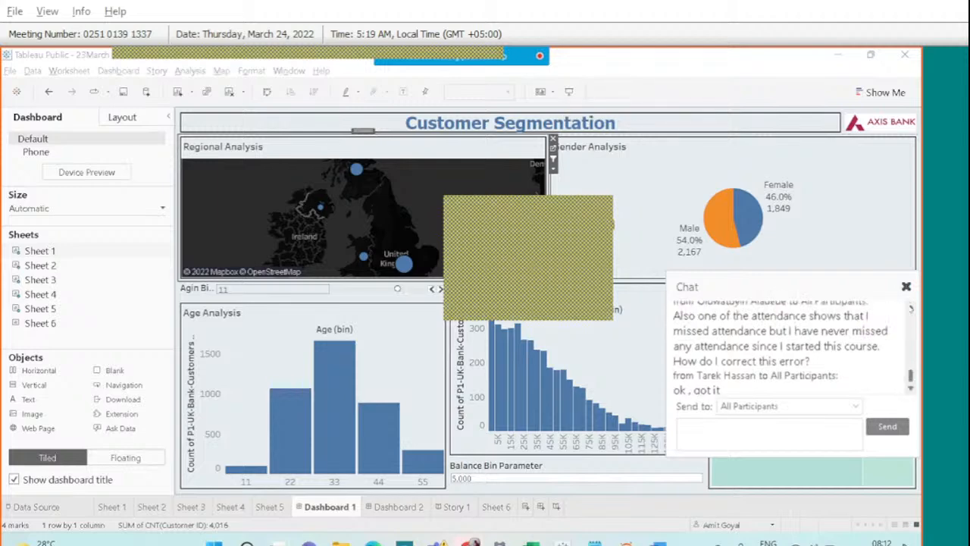
click(911, 307)
click(911, 308)
click(911, 307)
click(911, 307)
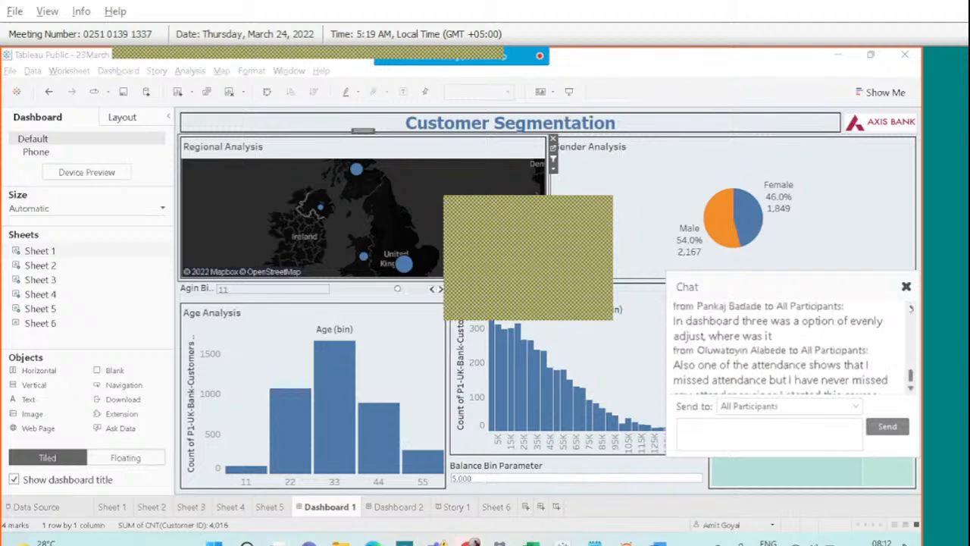
click(910, 308)
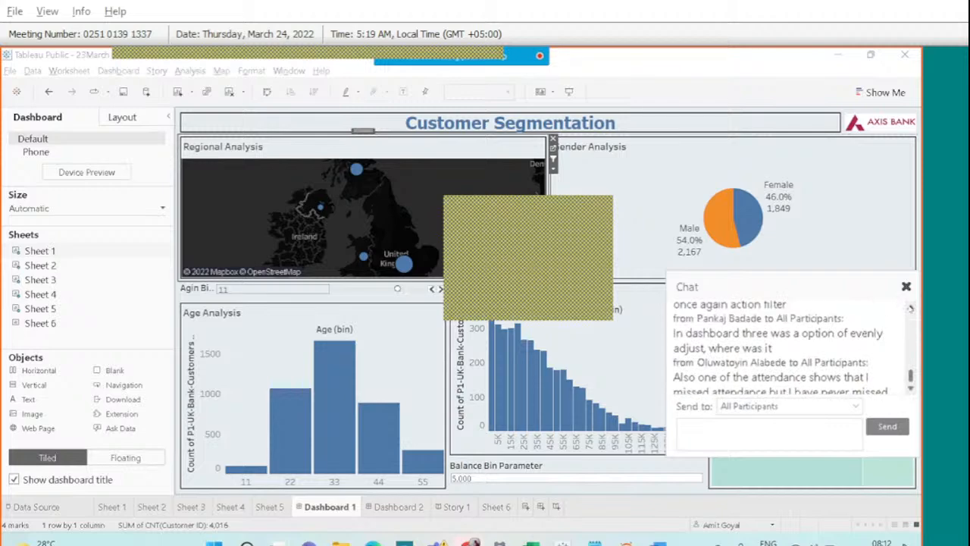
click(911, 307)
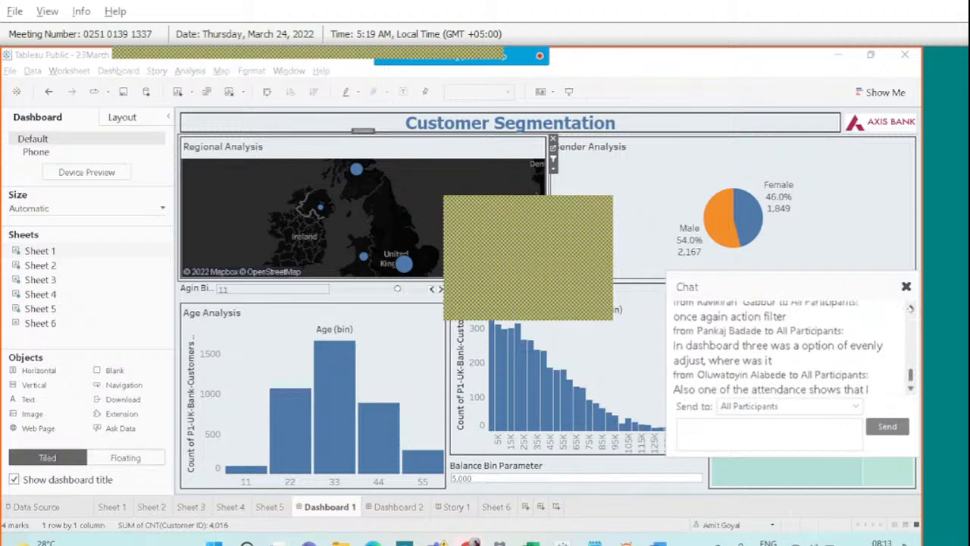
click(910, 308)
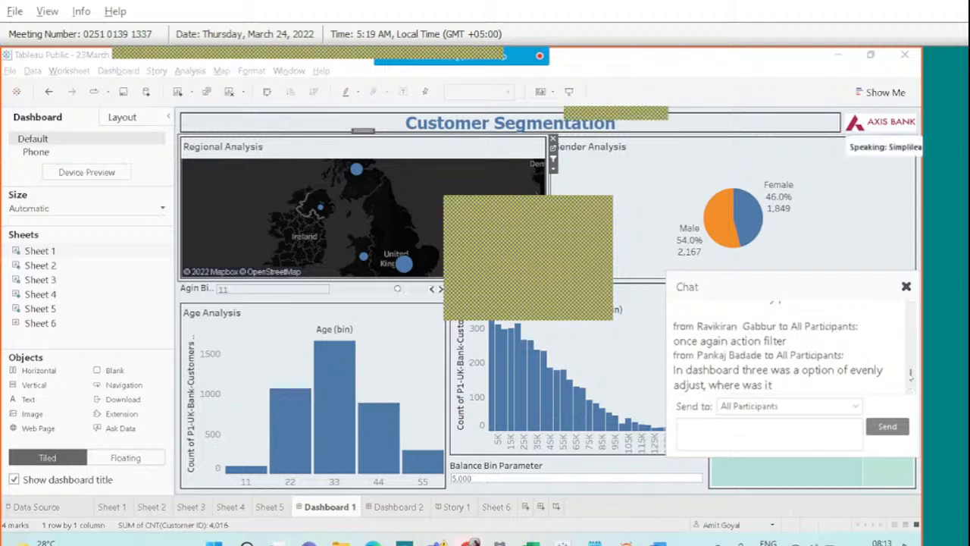
drag(911, 375, 911, 381)
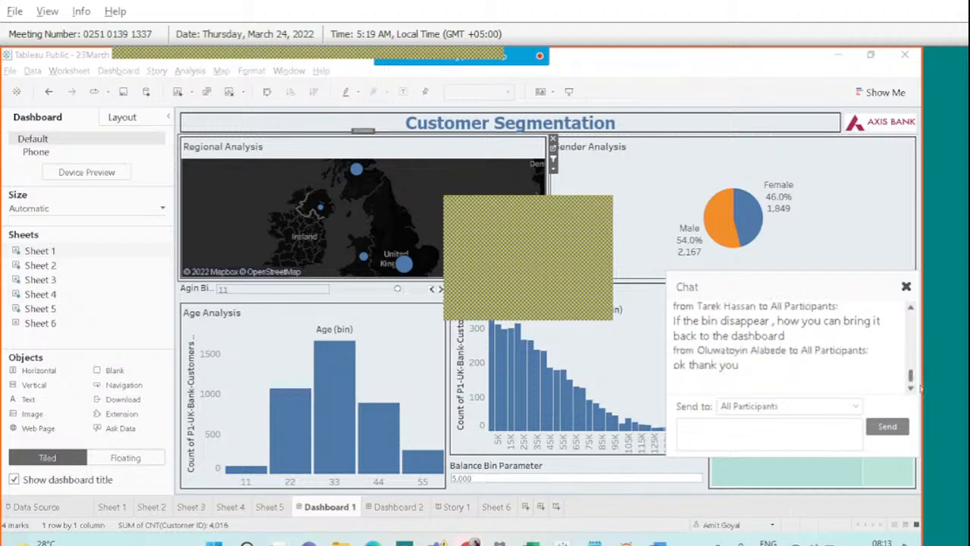
click(905, 286)
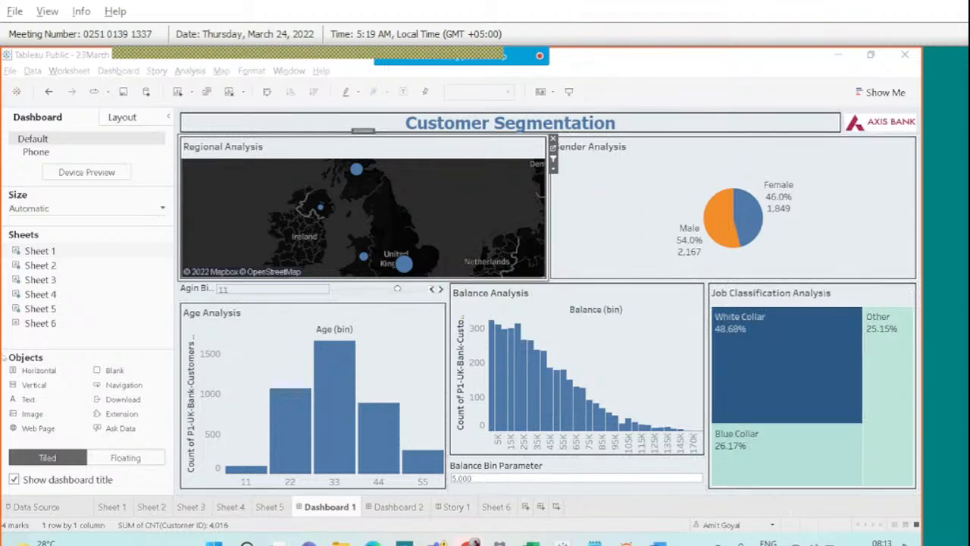
Select the horizontal container holding the title and AXIS BANK logo and distribute its contents evenly.
click(429, 121)
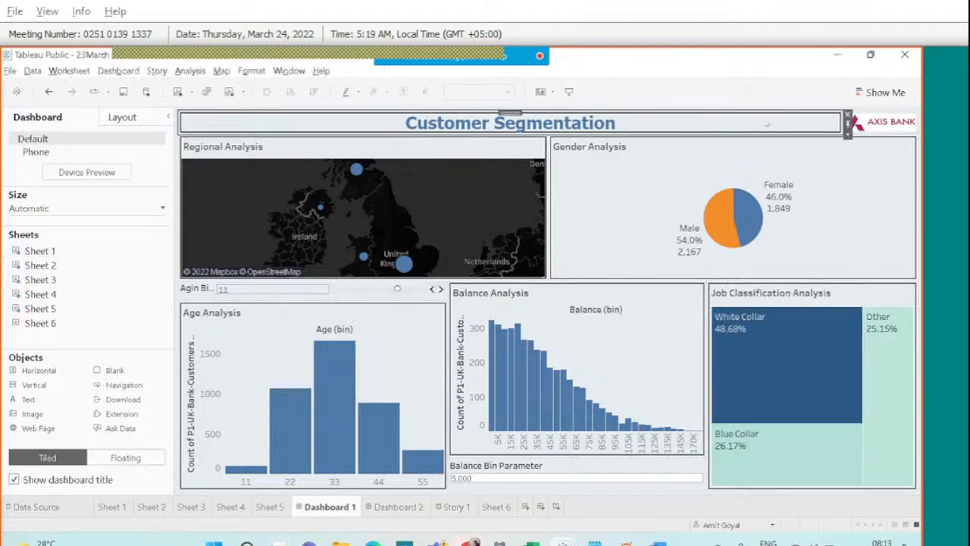
click(847, 135)
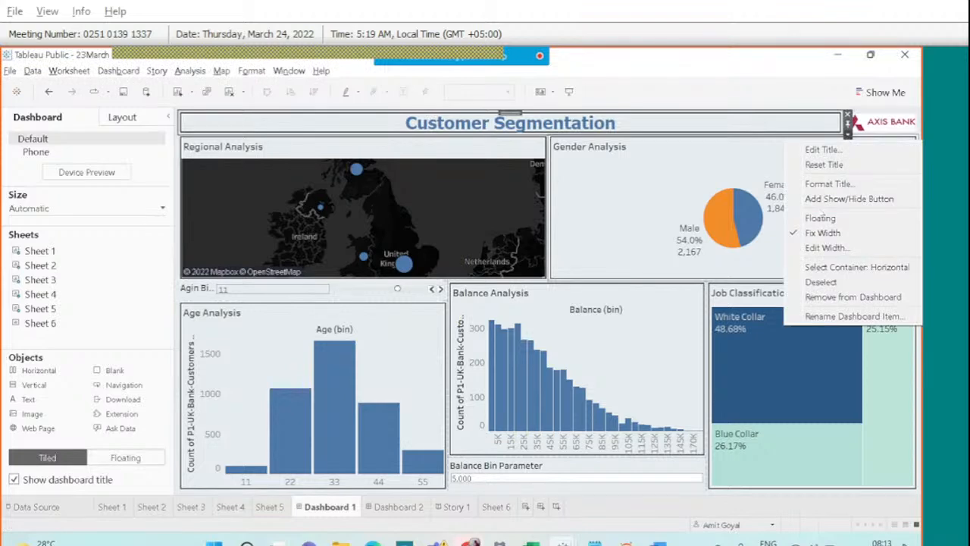
click(835, 267)
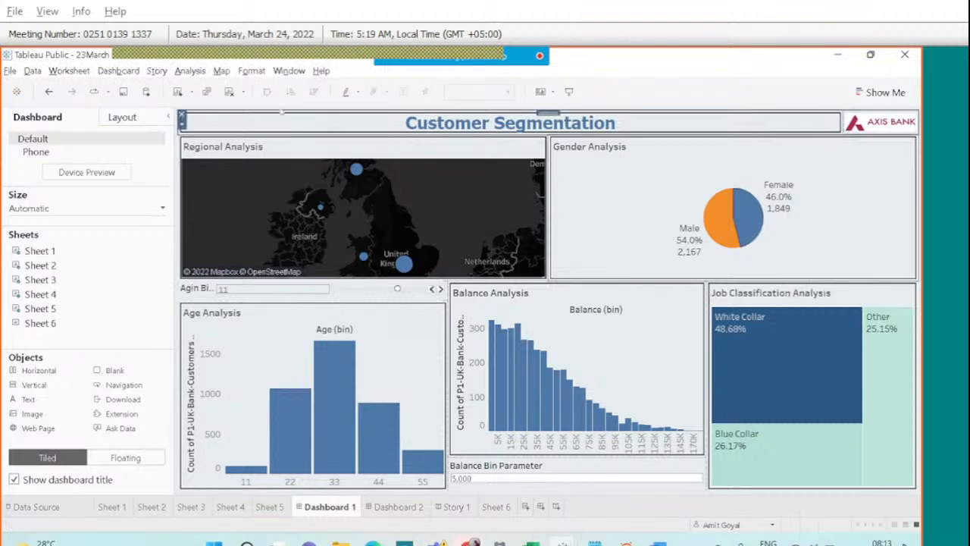
click(182, 125)
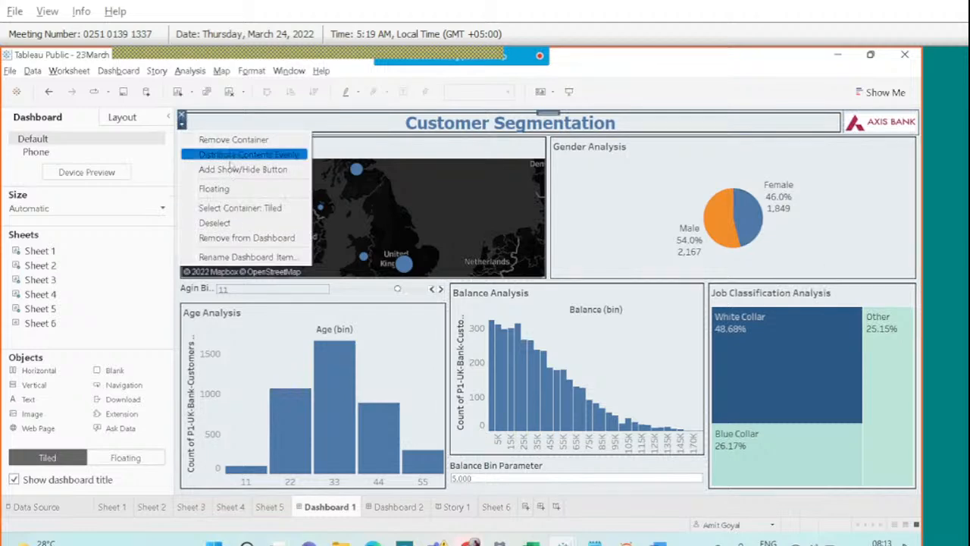
click(240, 154)
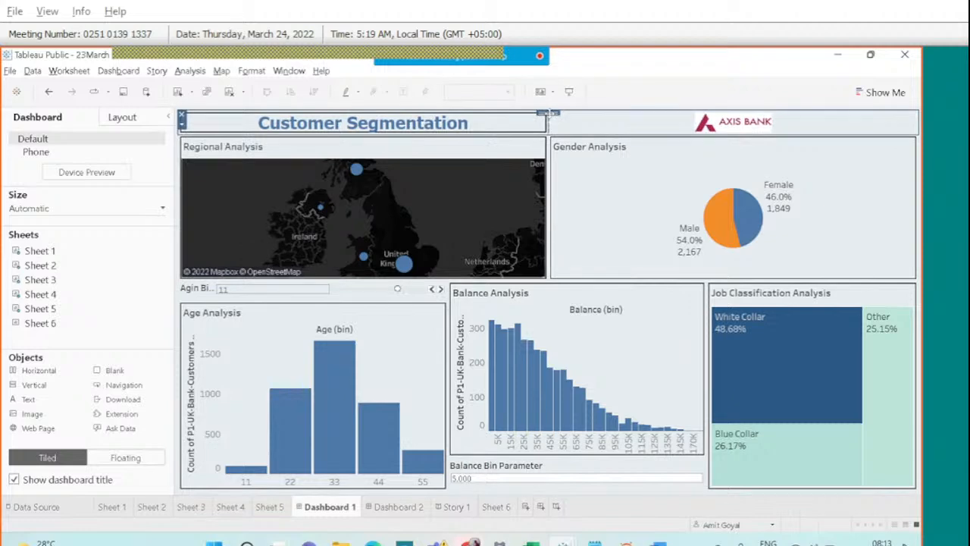
click(182, 122)
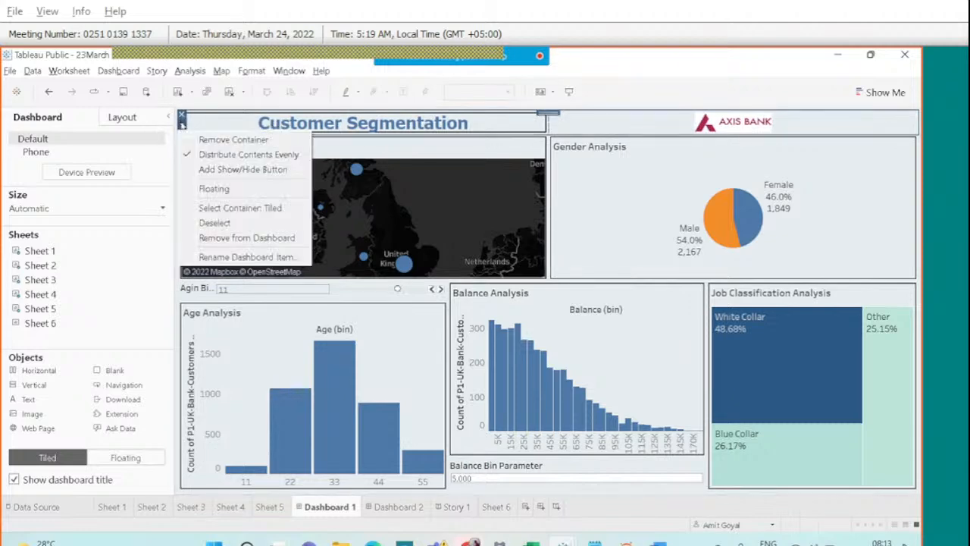
click(677, 81)
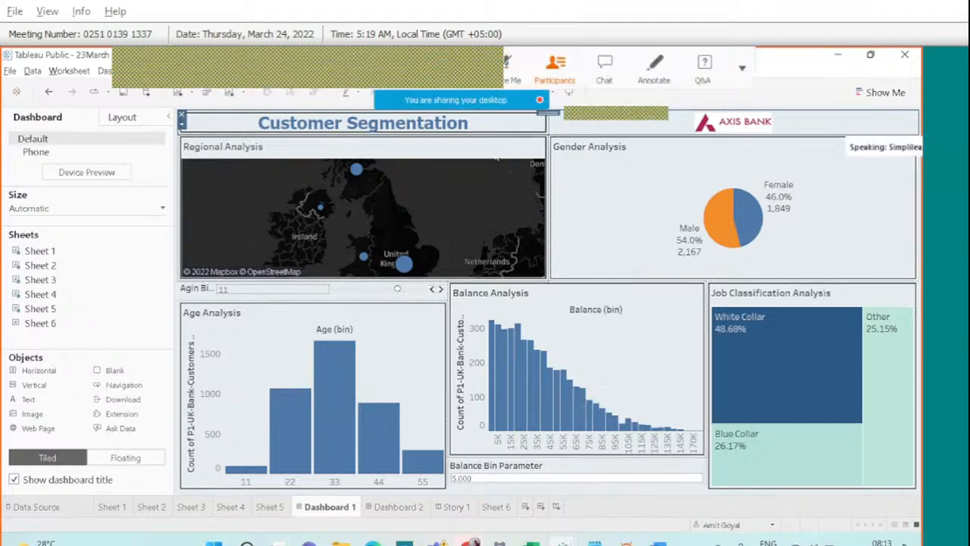
click(496, 157)
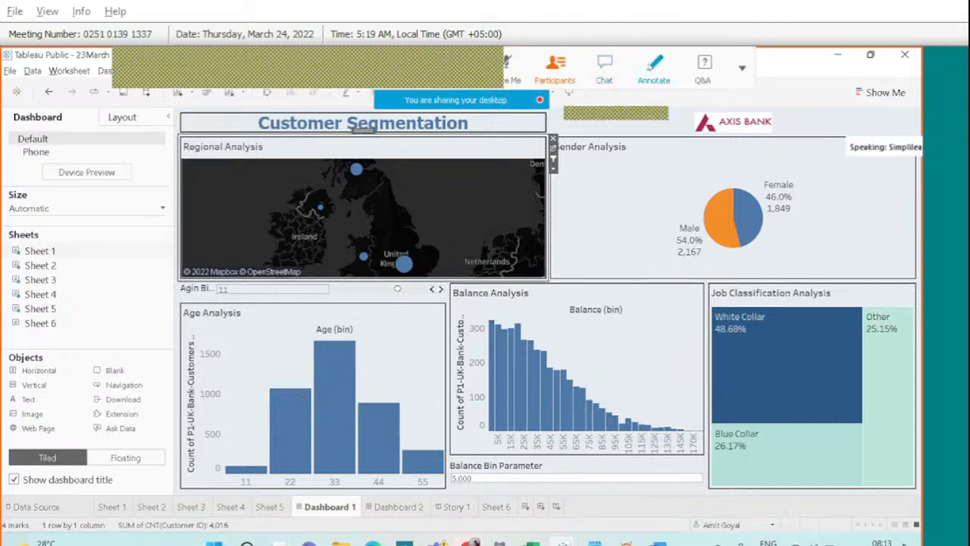
click(650, 67)
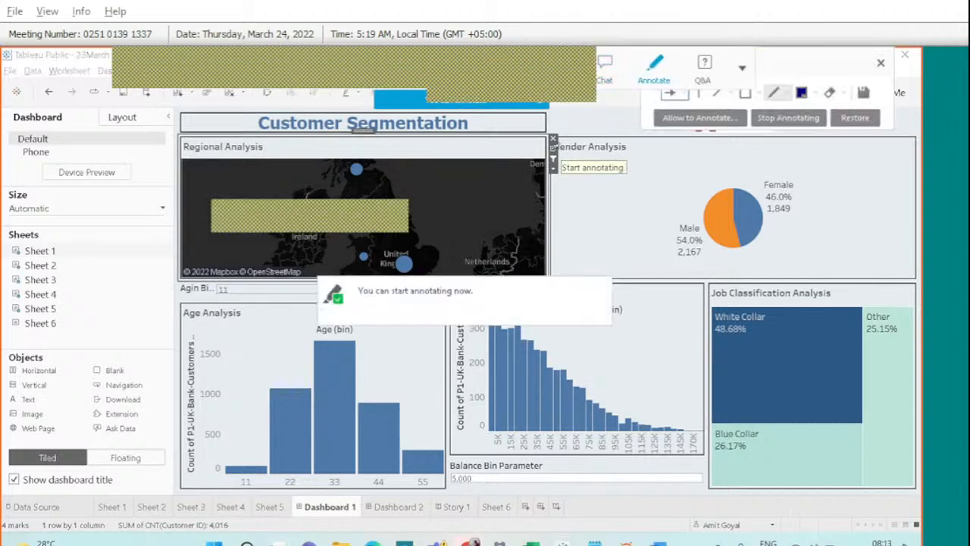
drag(561, 162, 556, 149)
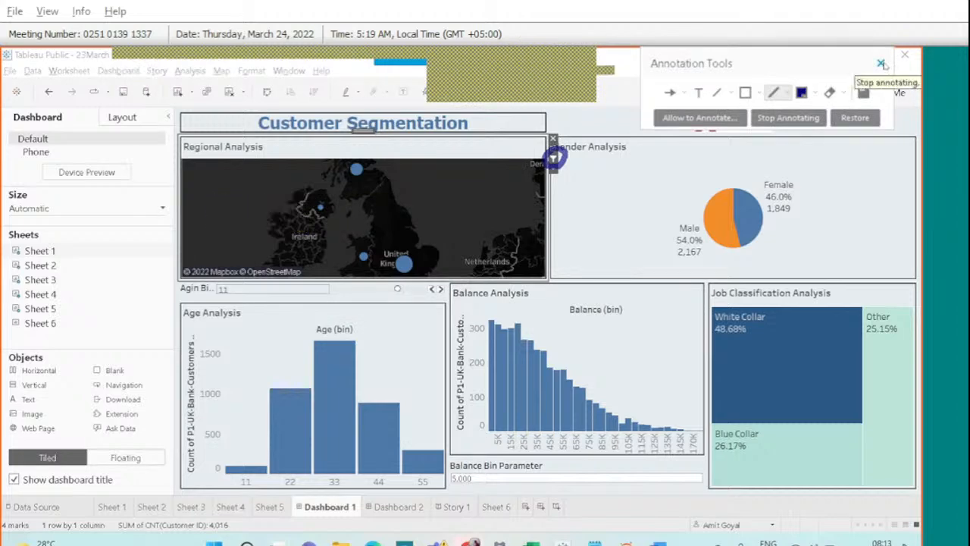
click(881, 63)
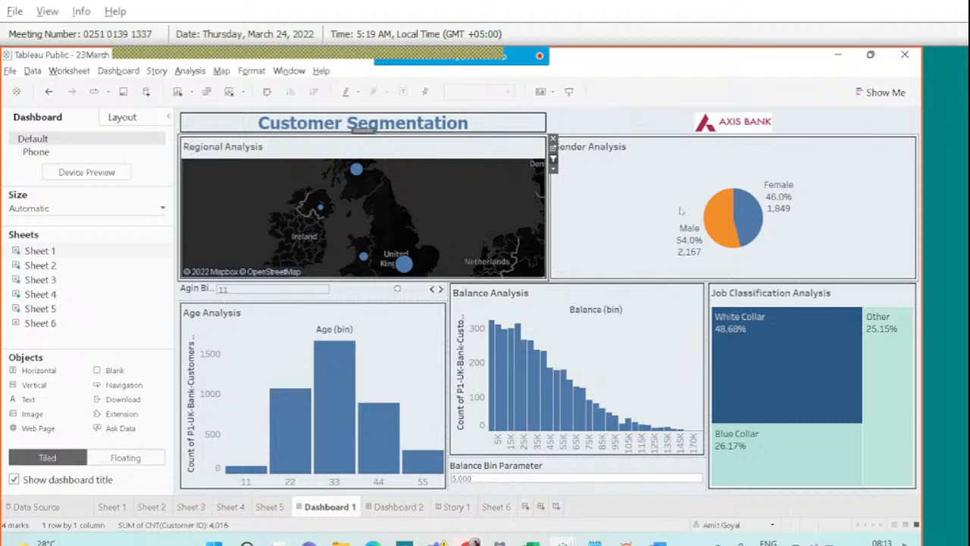
click(553, 160)
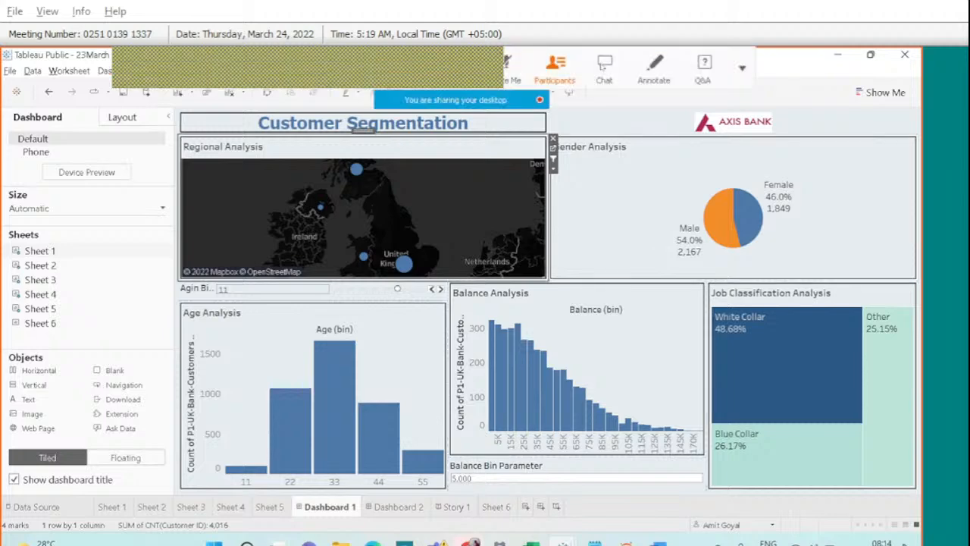
click(604, 66)
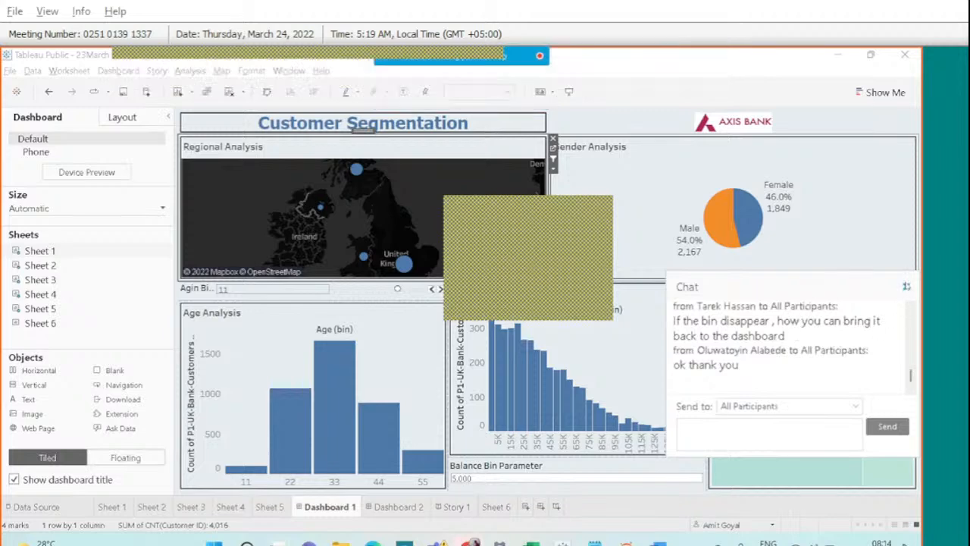
click(905, 286)
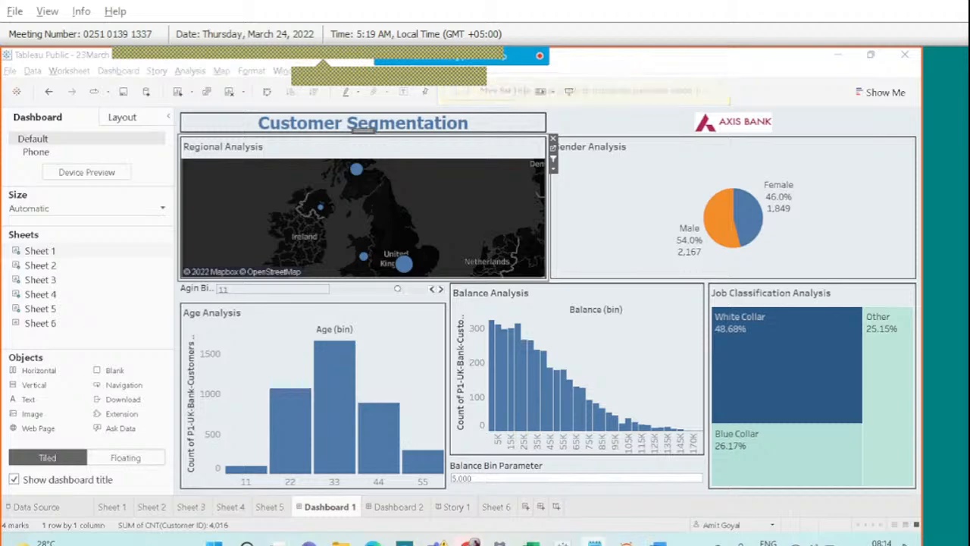
Bring the second Notepad window of Tableau notes to the front.
mouse_move(595, 541)
click(662, 491)
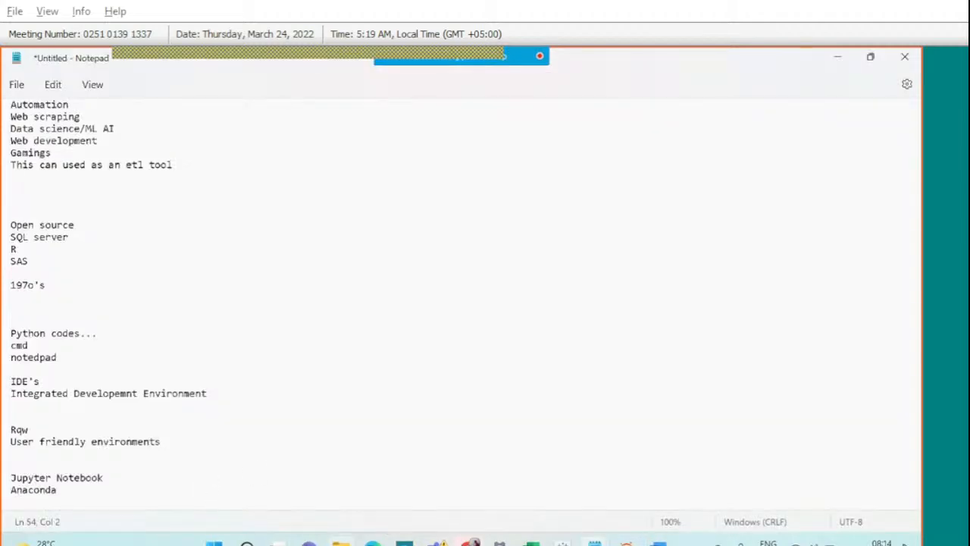
mouse_move(626, 542)
mouse_move(595, 541)
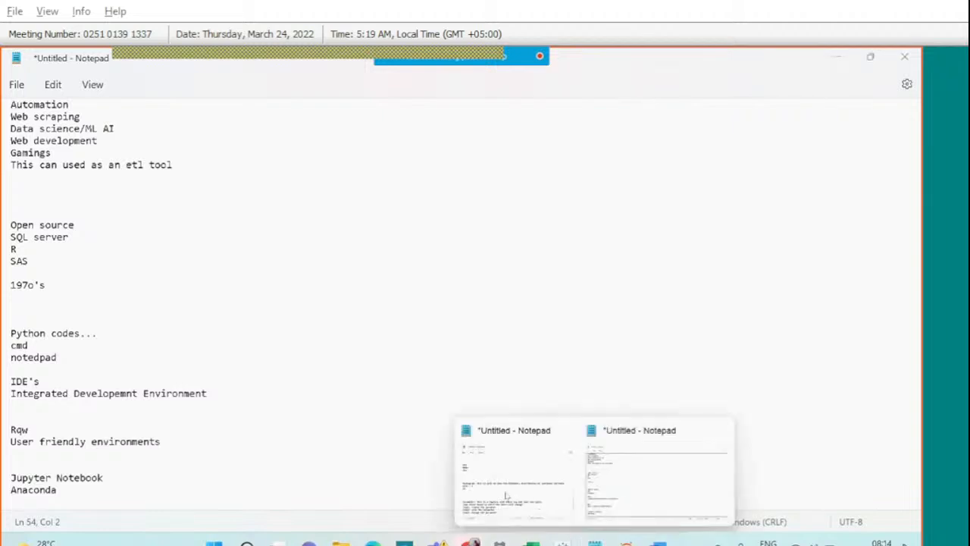
click(518, 466)
Below the three parameter steps, add 'Filters', 'Legends' and 'Parameters' on separate lines.
key(Down)
key(Down)
key(Down)
key(Down)
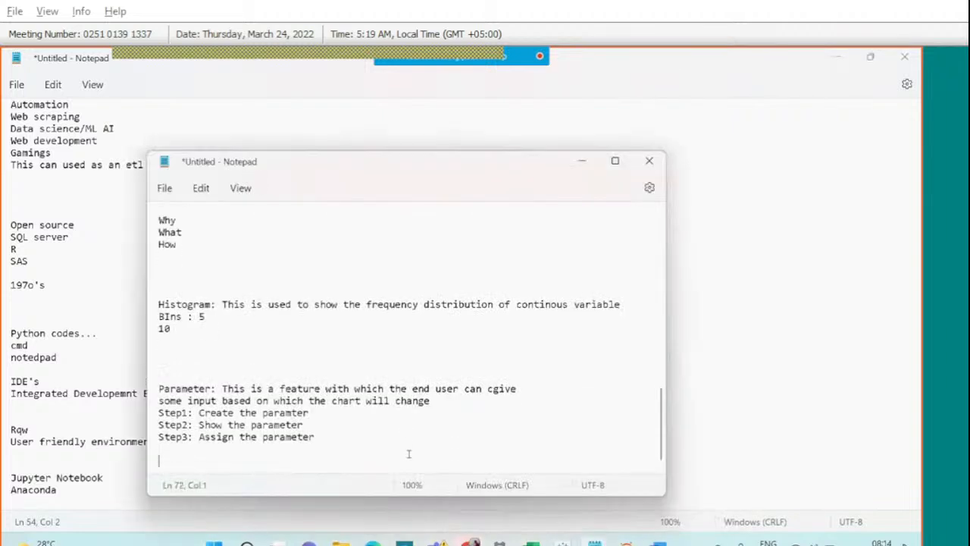
key(Down)
key(Down)
key(Down)
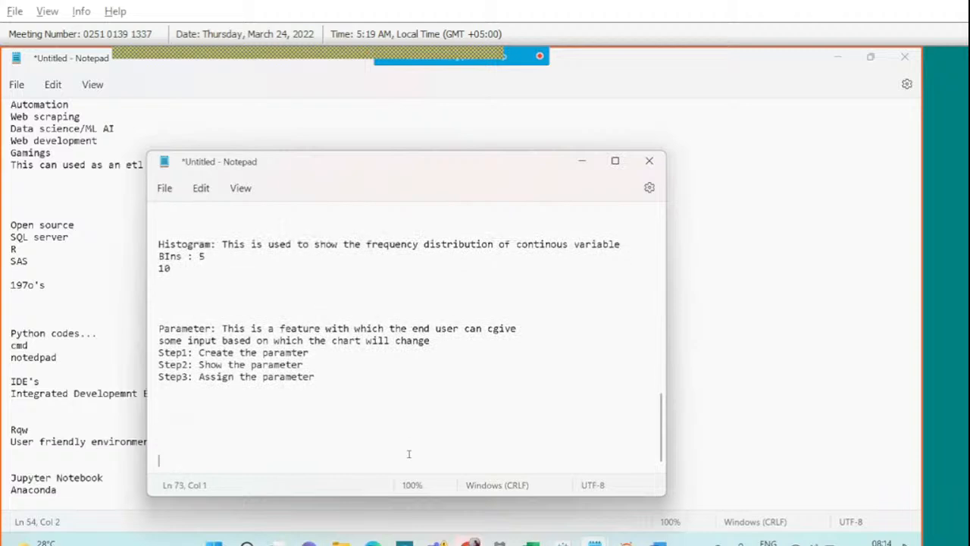
key(Up)
text(Filters)
key(Return)
text(Legends)
key(Return)
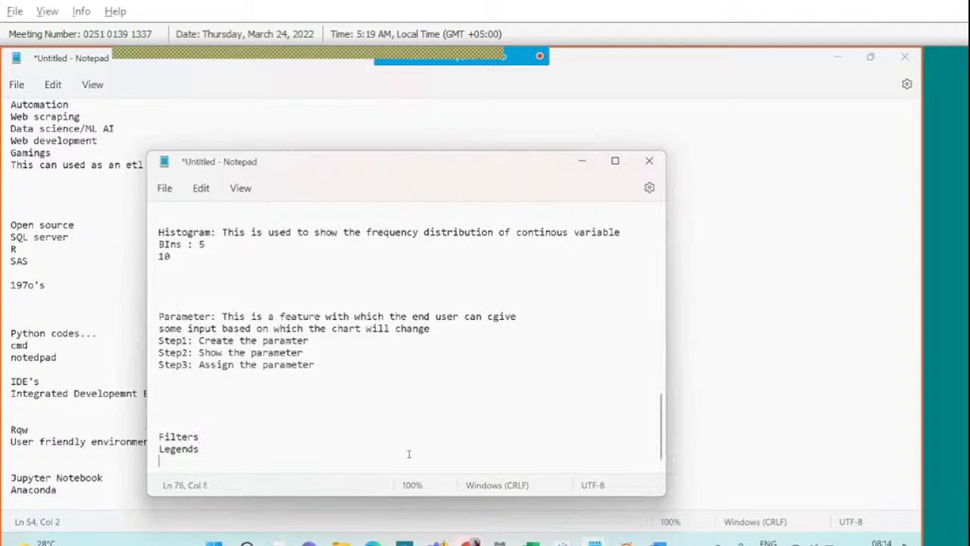
text(Parameters)
key(Return)
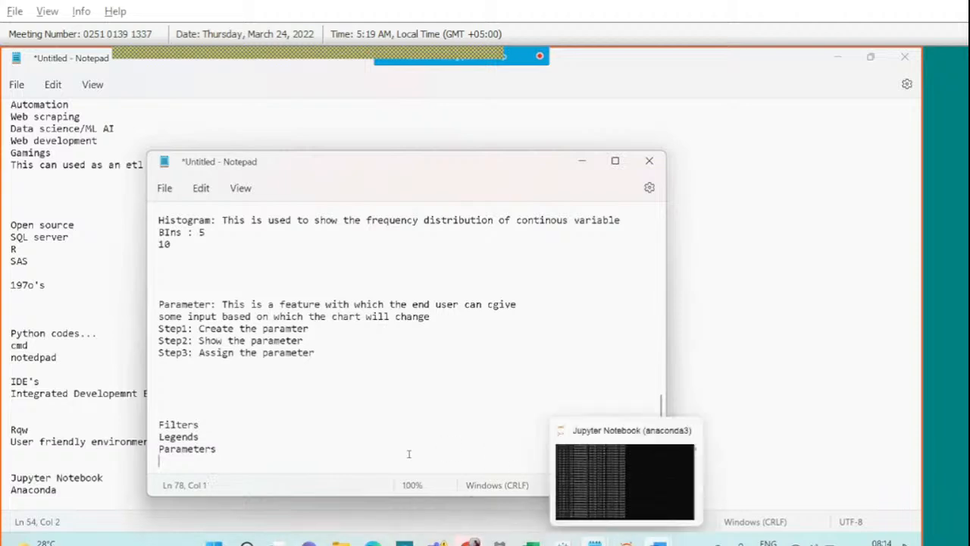
Return to the Tableau Public 23March workbook showing Dashboard 1's Customer Segmentation layout.
mouse_move(657, 543)
mouse_move(563, 541)
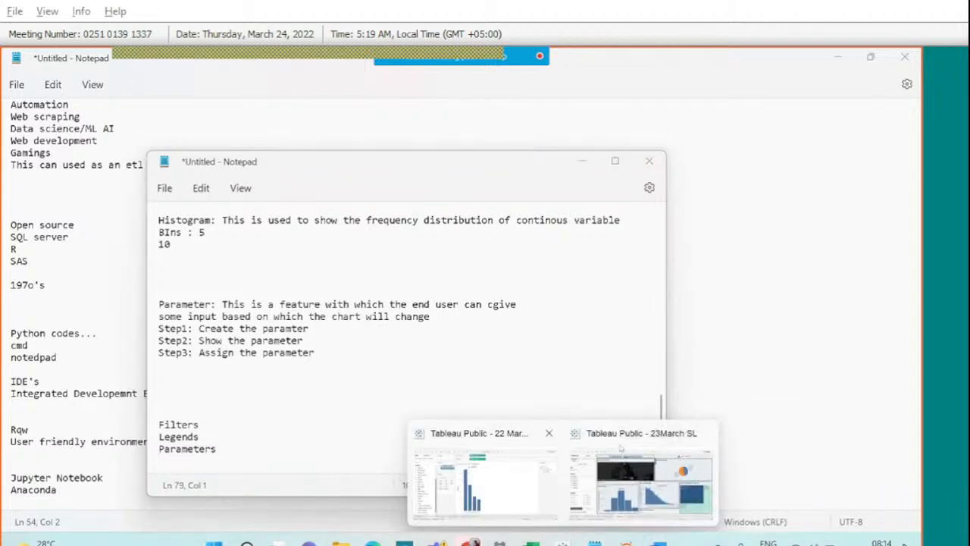
click(620, 447)
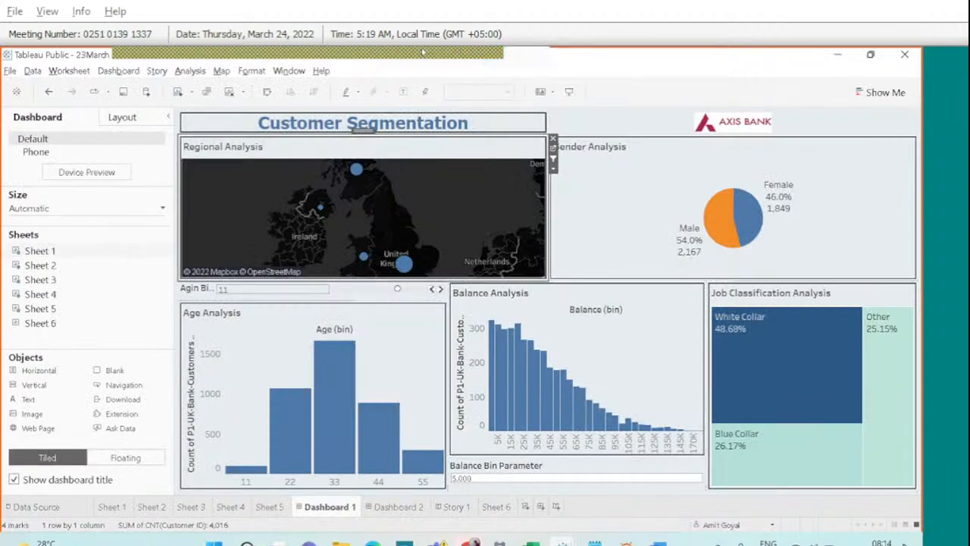
mouse_move(423, 53)
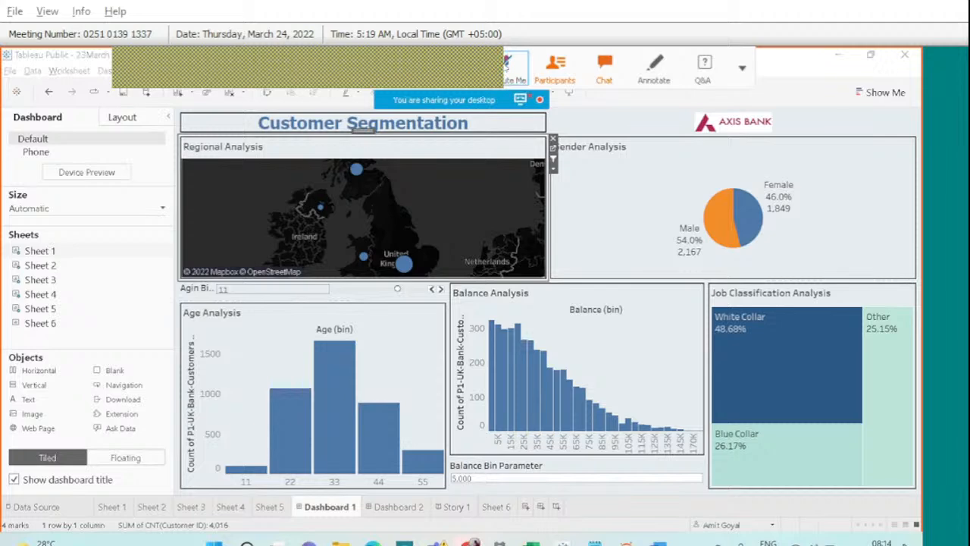
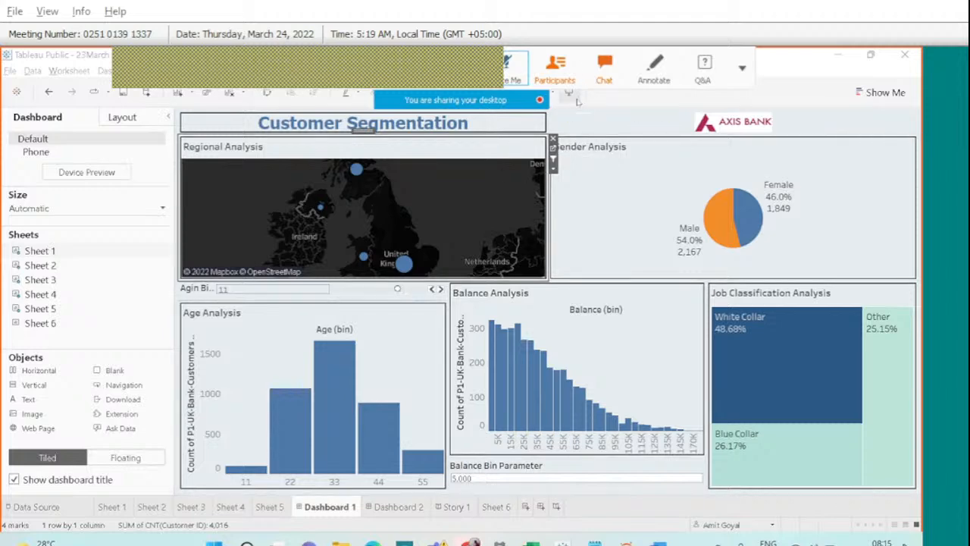
Set the Age bin size to 4 and remove the Age Bin and Balance Bin Parameter controls.
click(355, 291)
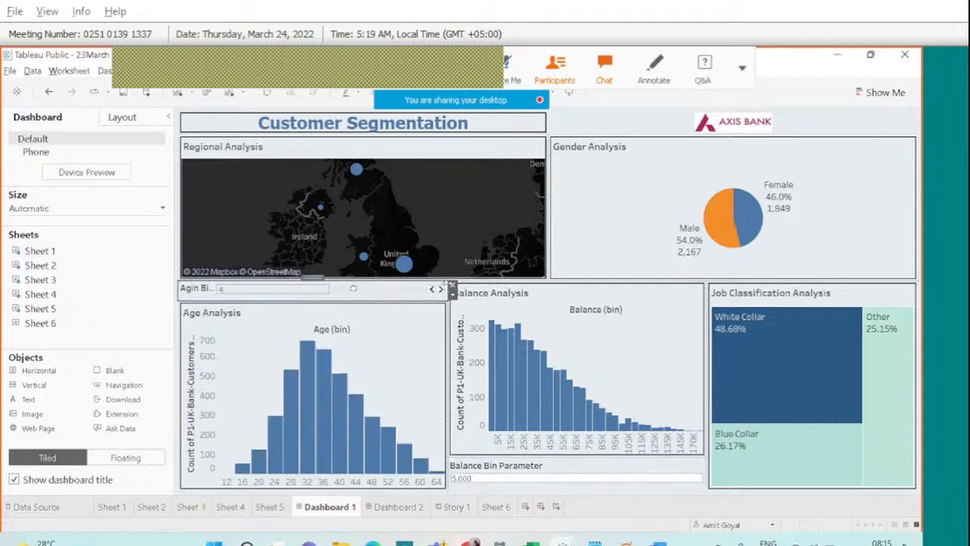
click(451, 288)
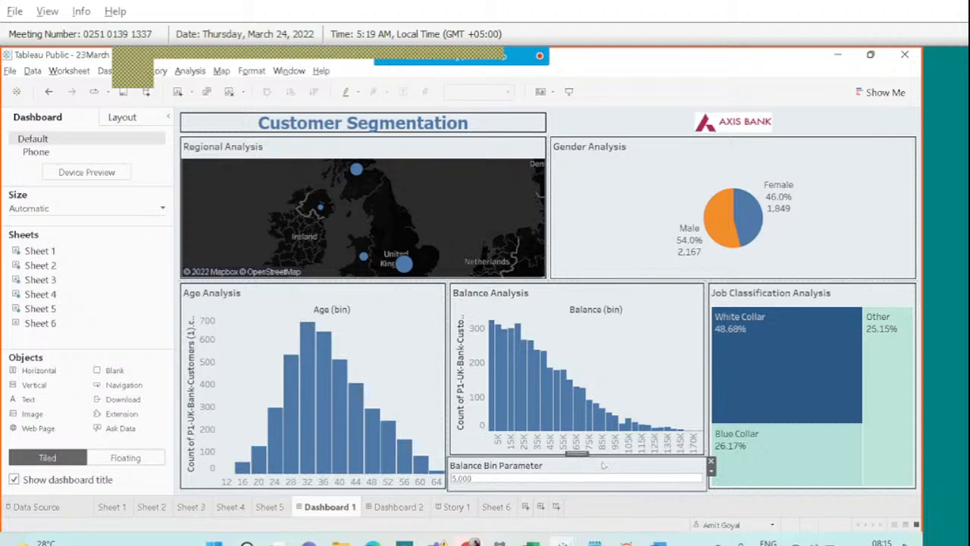
click(711, 461)
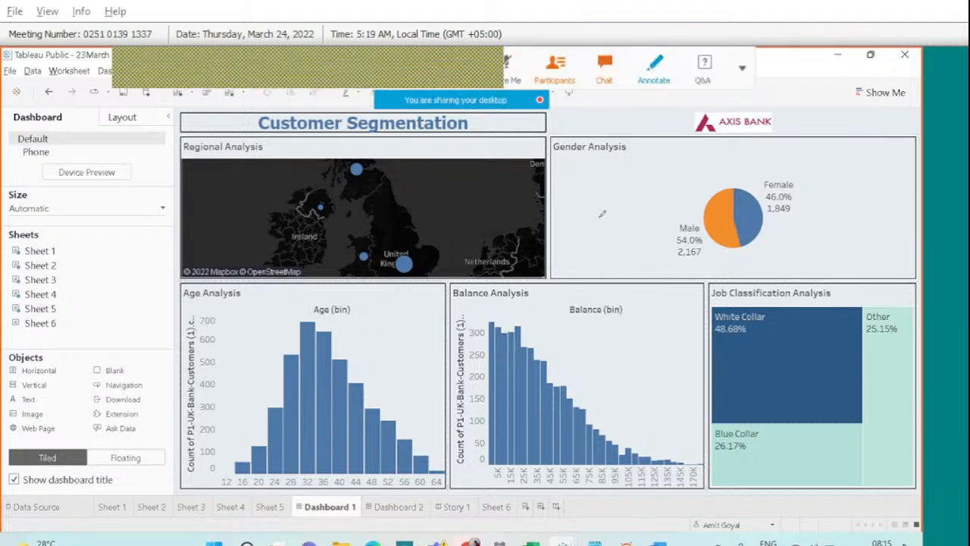
Tick the Gender Analysis and Age Analysis charts with screen annotations, then clear them.
mouse_move(598, 217)
mouse_down()
mouse_move(615, 230)
mouse_move(638, 182)
mouse_up()
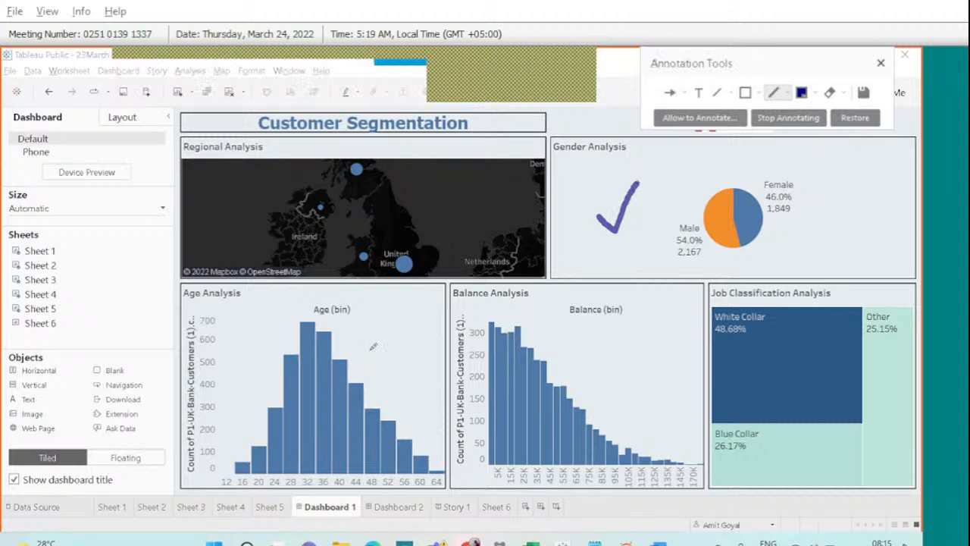
drag(370, 347, 409, 324)
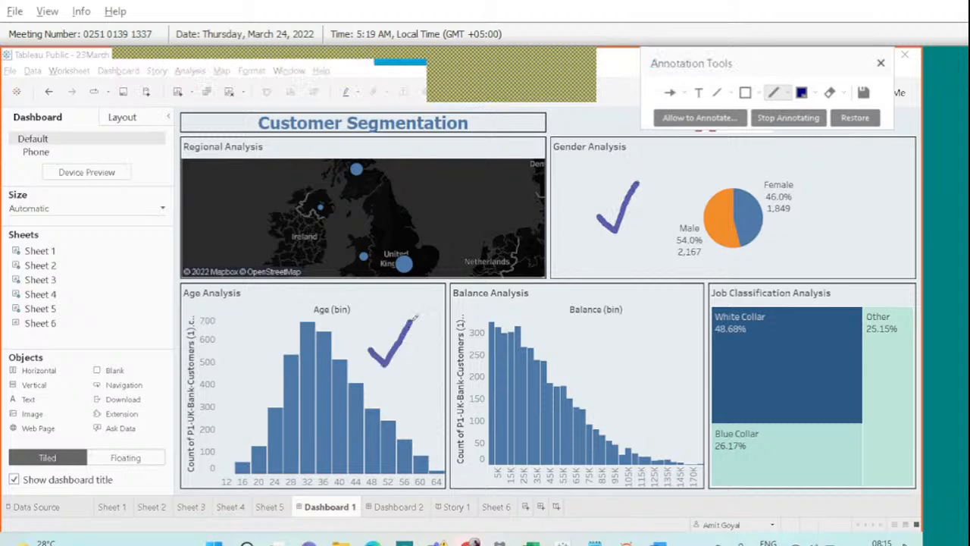
click(881, 64)
click(651, 153)
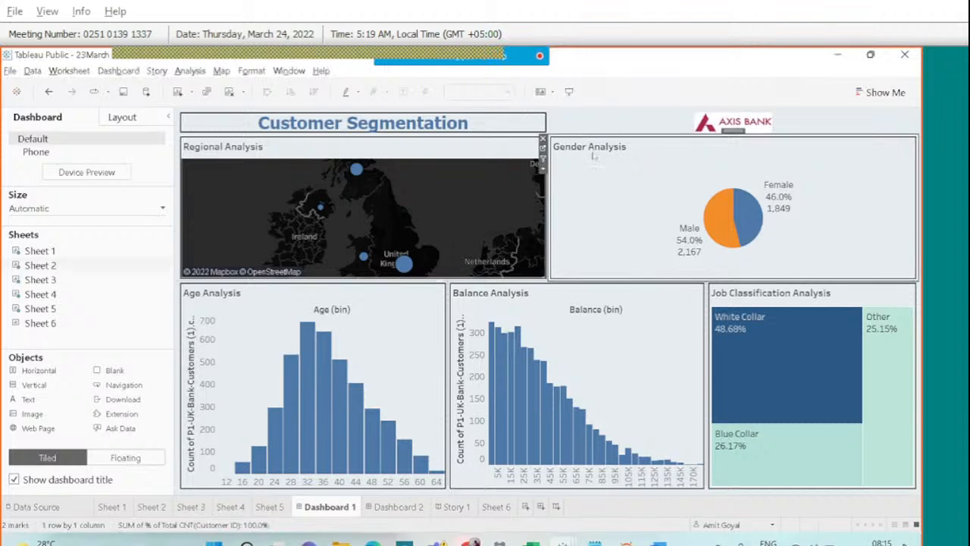
click(543, 171)
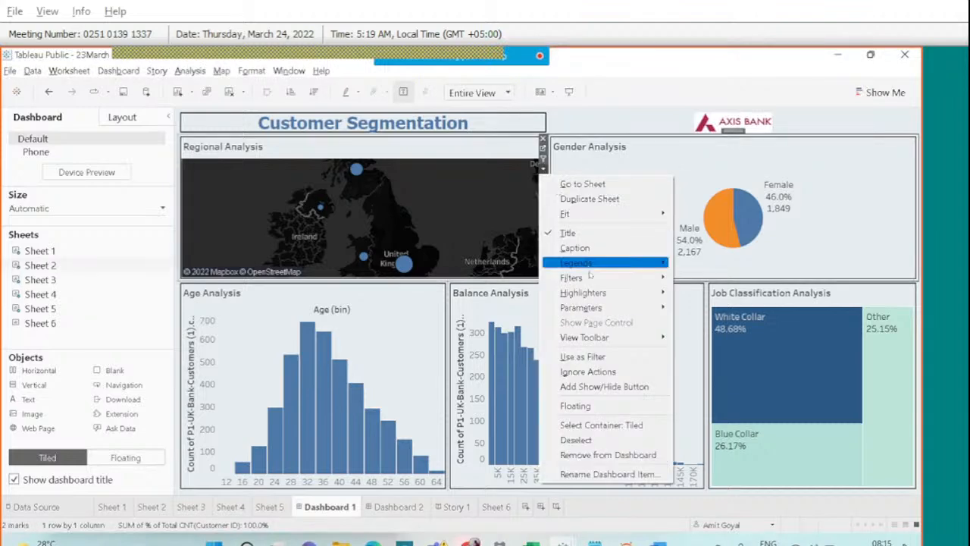
mouse_move(590, 276)
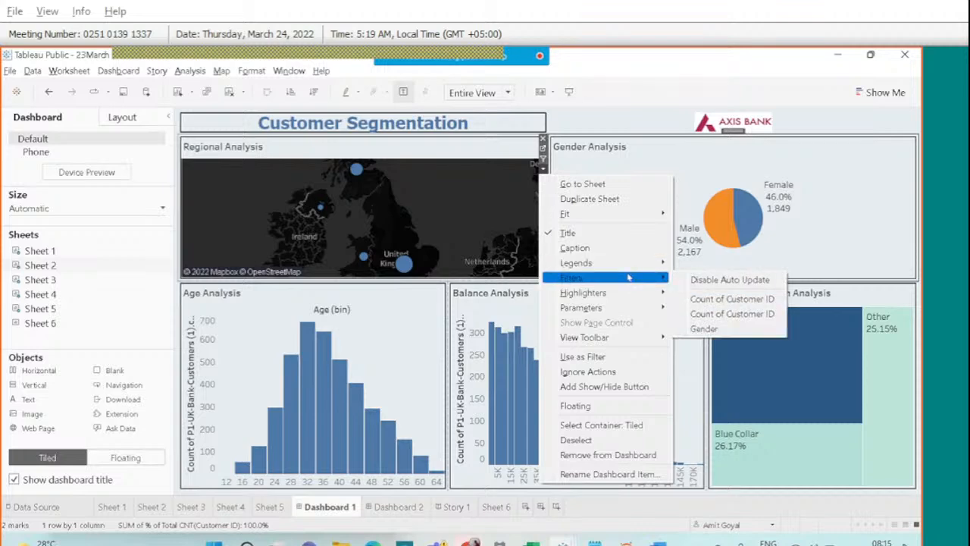
mouse_move(625, 267)
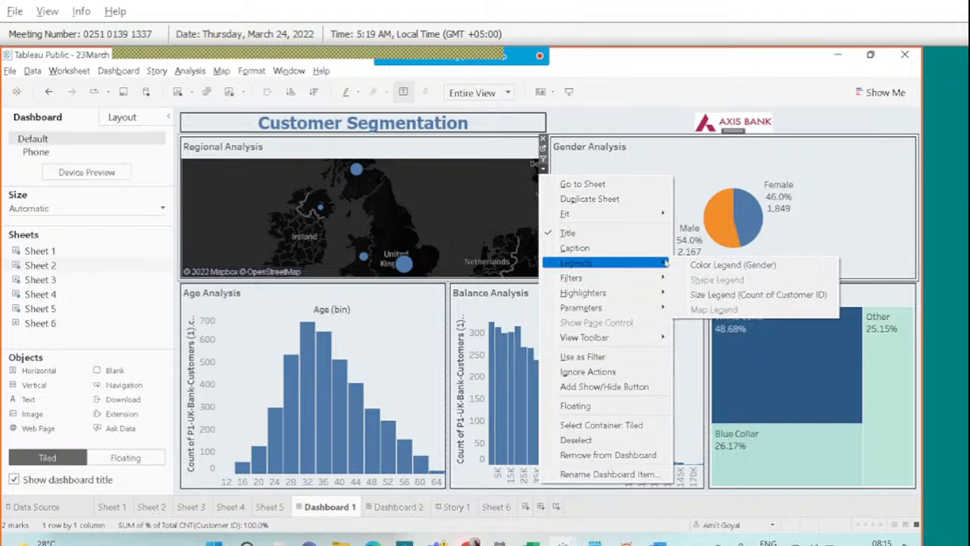
click(732, 264)
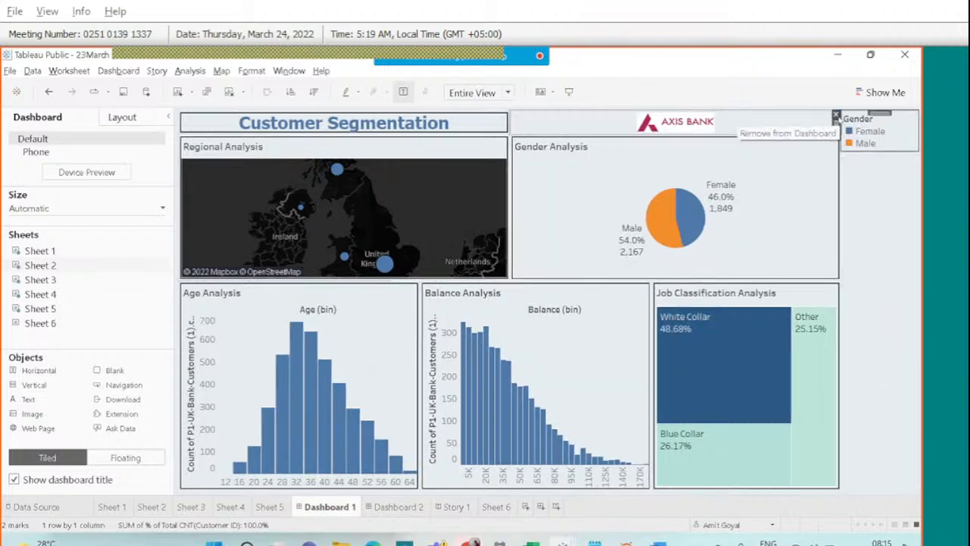
click(836, 117)
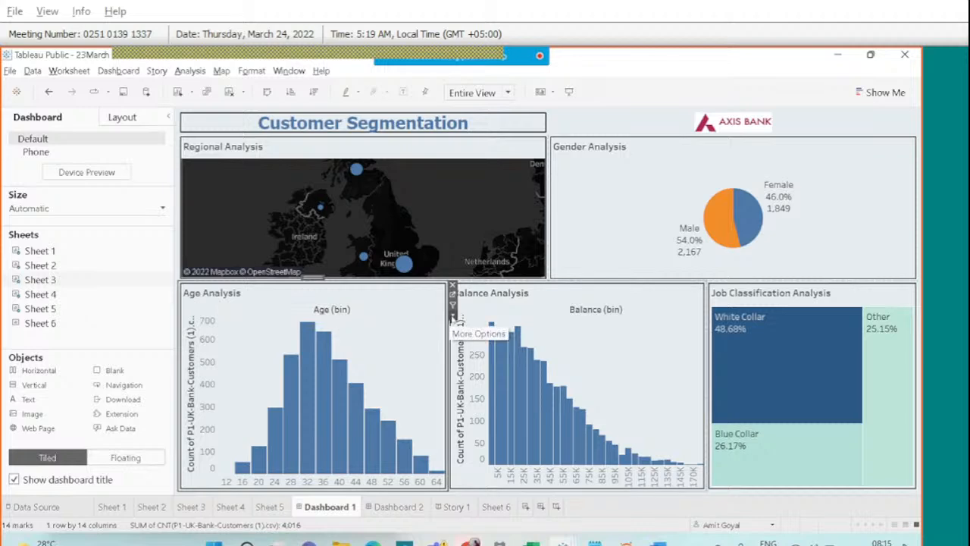
Add the Agin Bin Parameter control and place it directly above the Age Analysis chart.
click(452, 318)
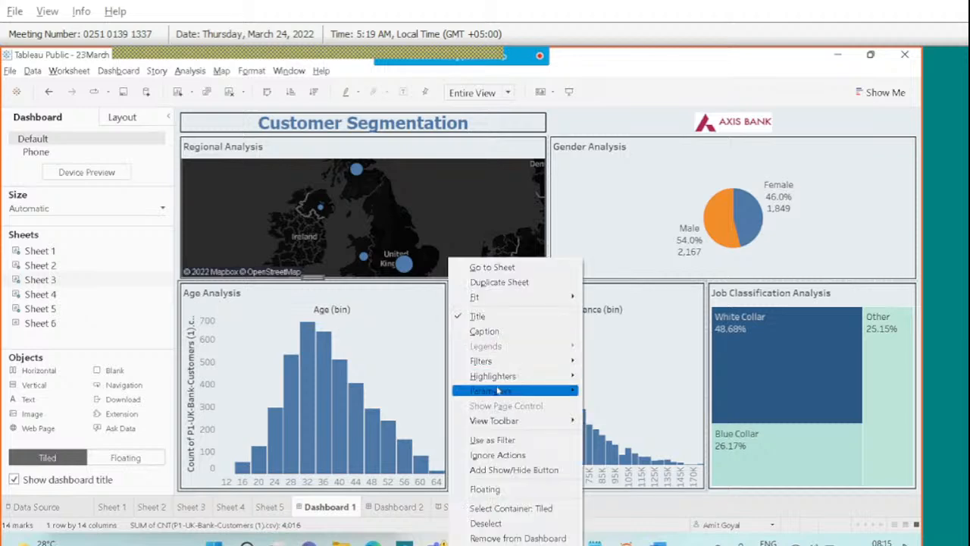
mouse_move(498, 390)
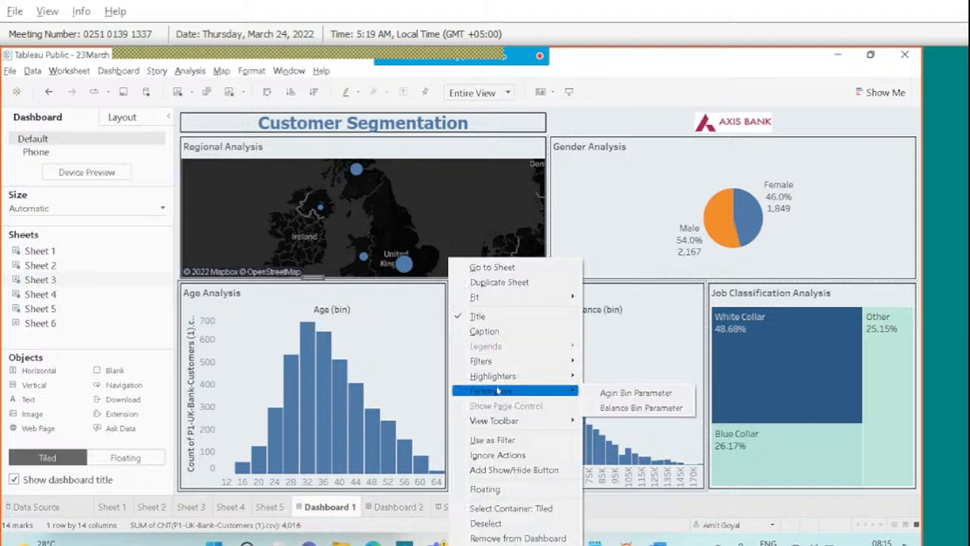
click(609, 394)
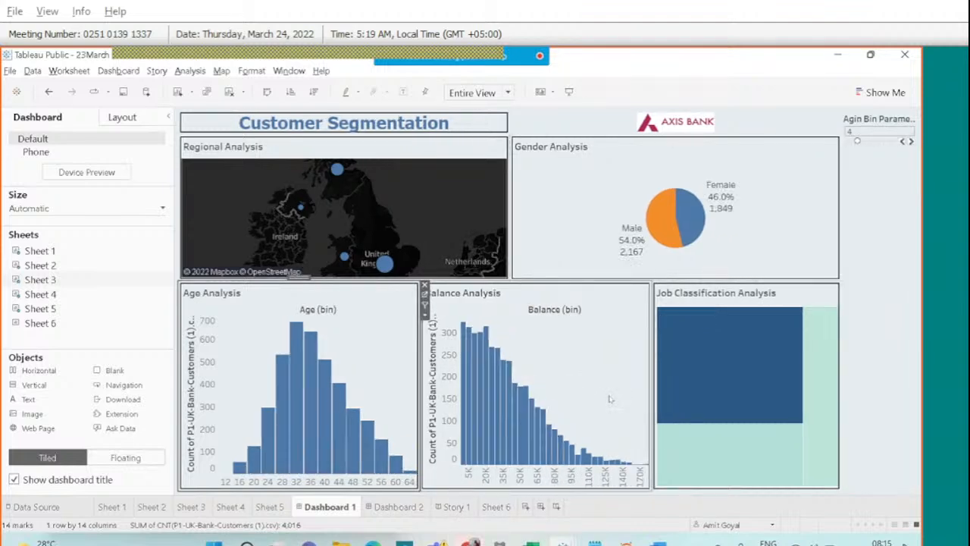
click(869, 127)
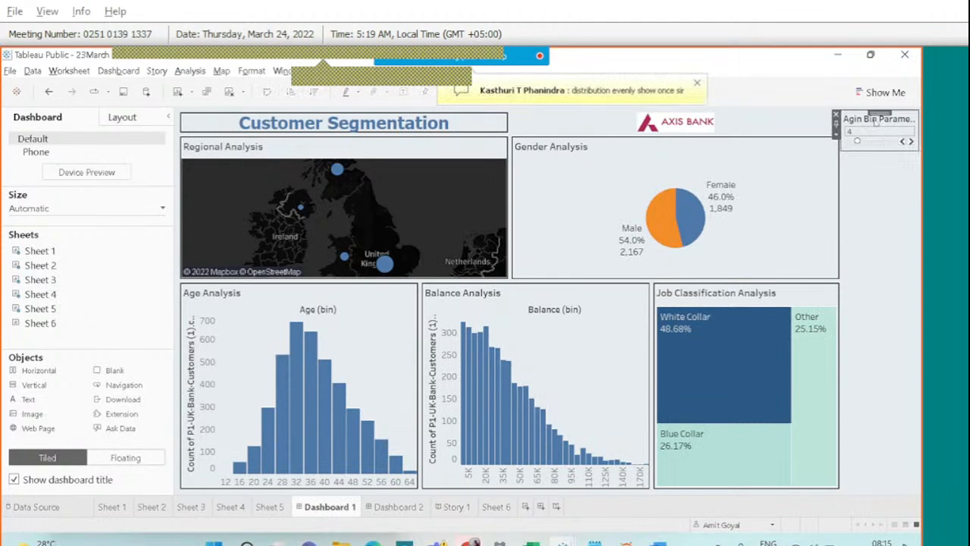
mouse_move(879, 112)
mouse_down()
mouse_move(806, 175)
mouse_move(530, 333)
mouse_move(332, 320)
mouse_move(307, 309)
mouse_up()
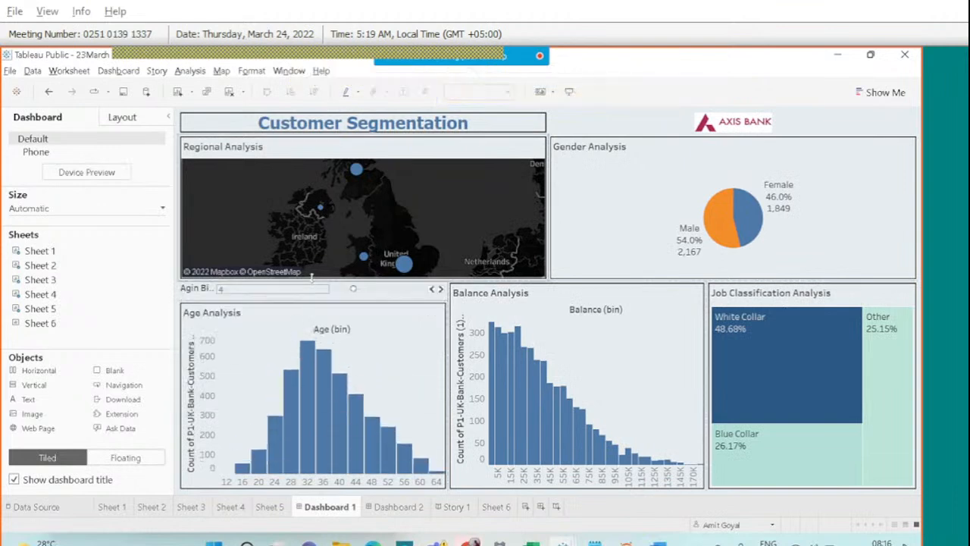
Add the Balance Bin Parameter control above Balance Analysis, shrunk to a single row.
click(588, 304)
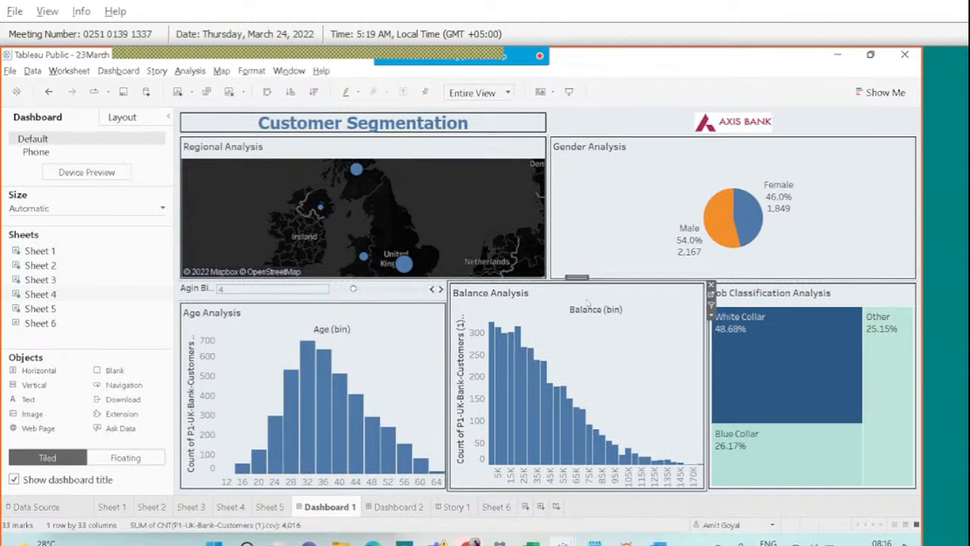
click(711, 312)
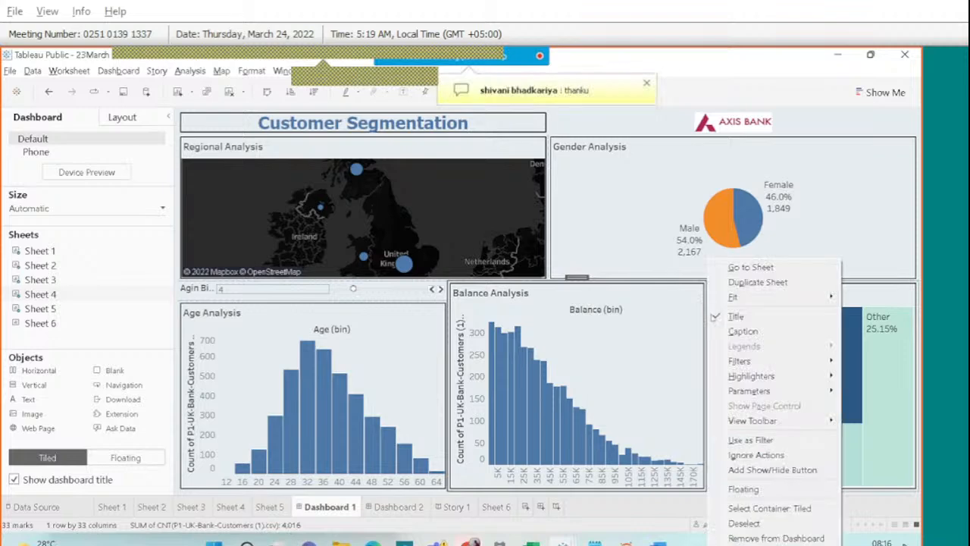
mouse_move(760, 389)
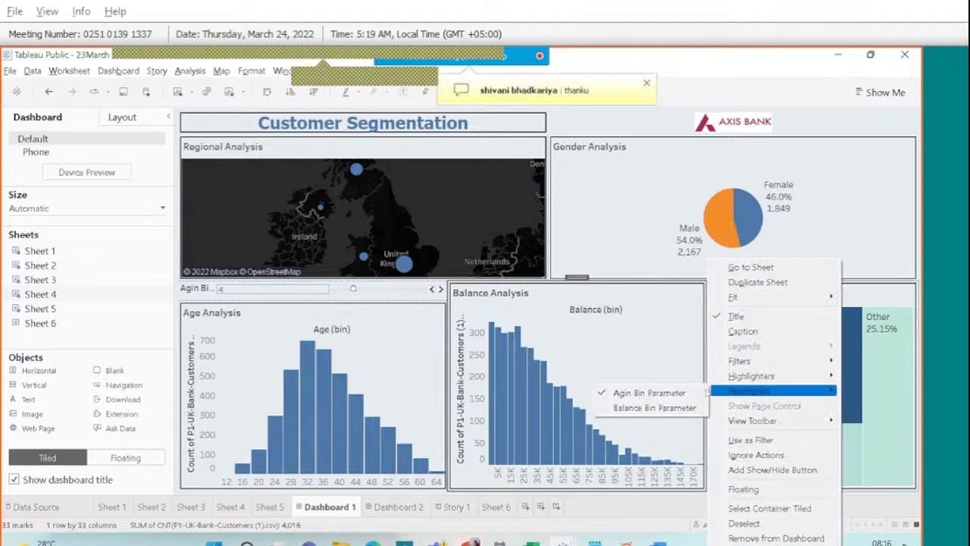
click(659, 408)
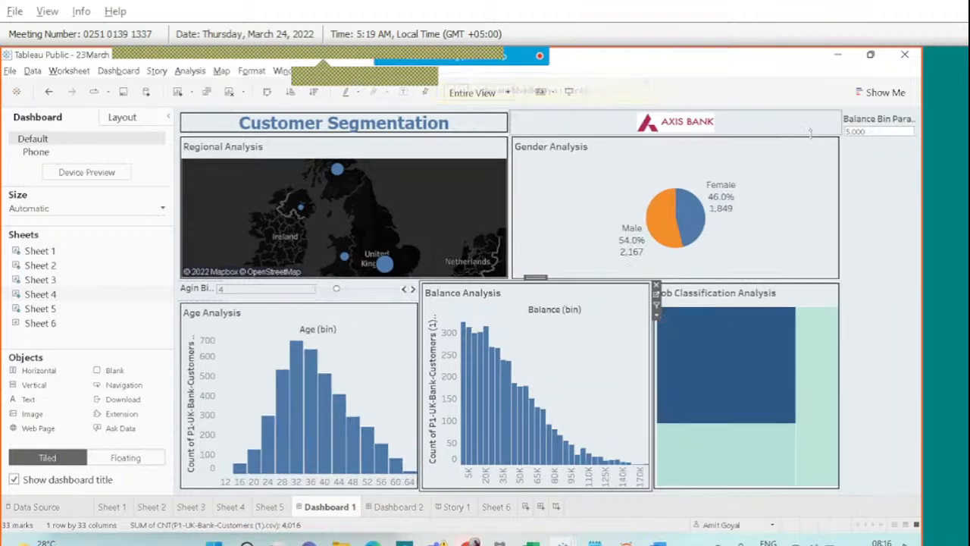
drag(873, 113, 569, 311)
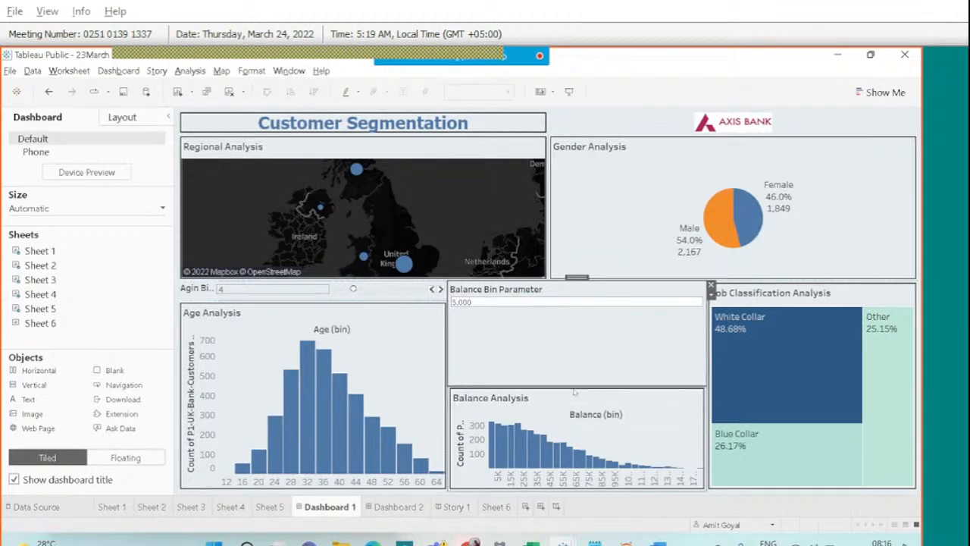
drag(572, 386, 572, 300)
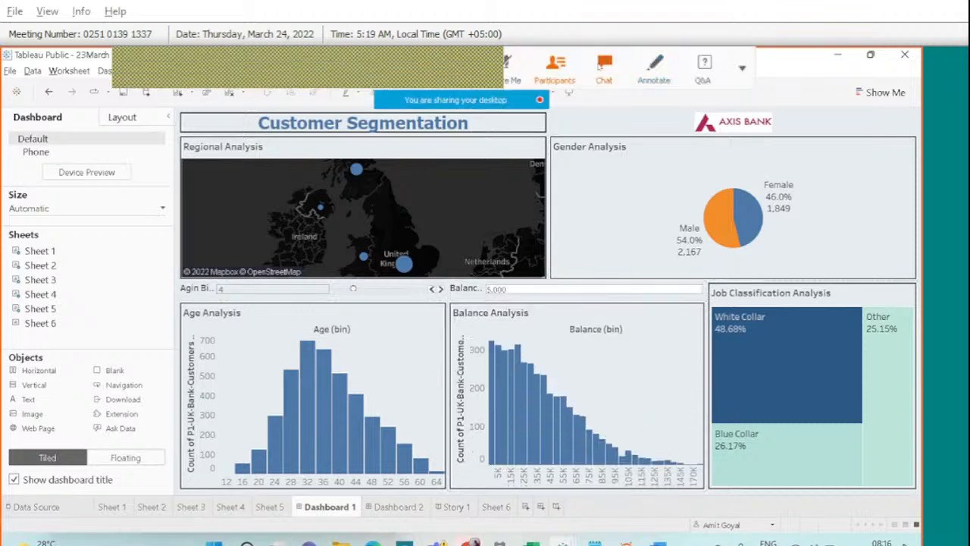
click(604, 67)
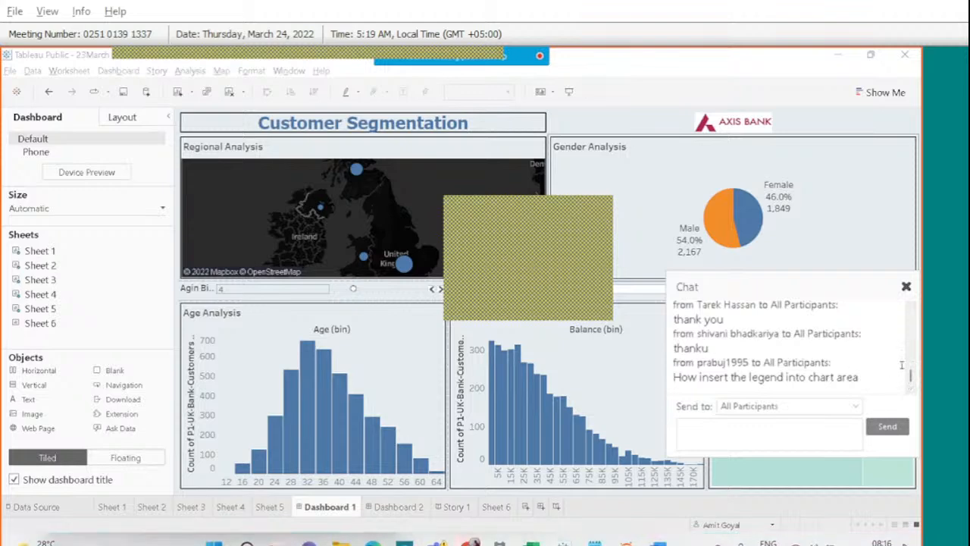
Add the Gender colour legend as a floating item beside the Gender Analysis pie chart.
click(907, 287)
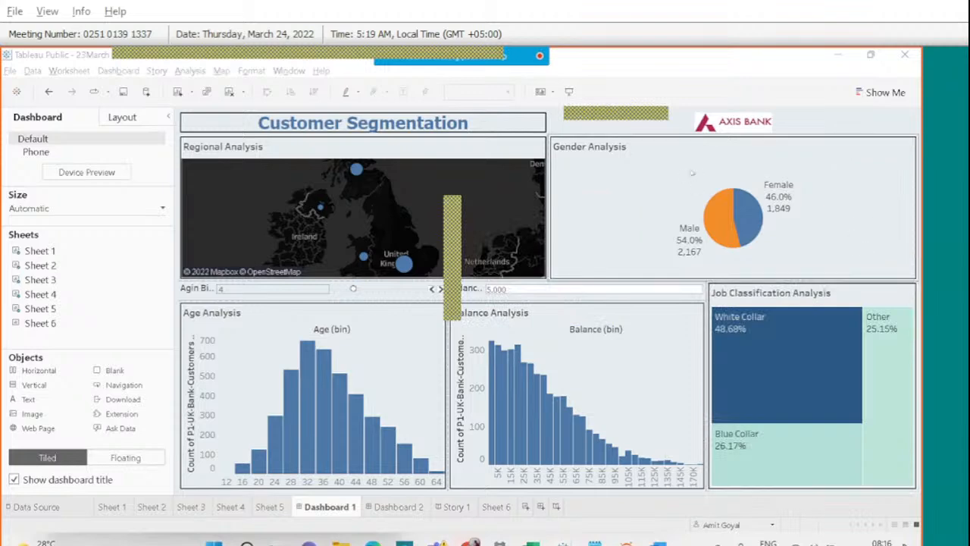
click(855, 241)
click(542, 168)
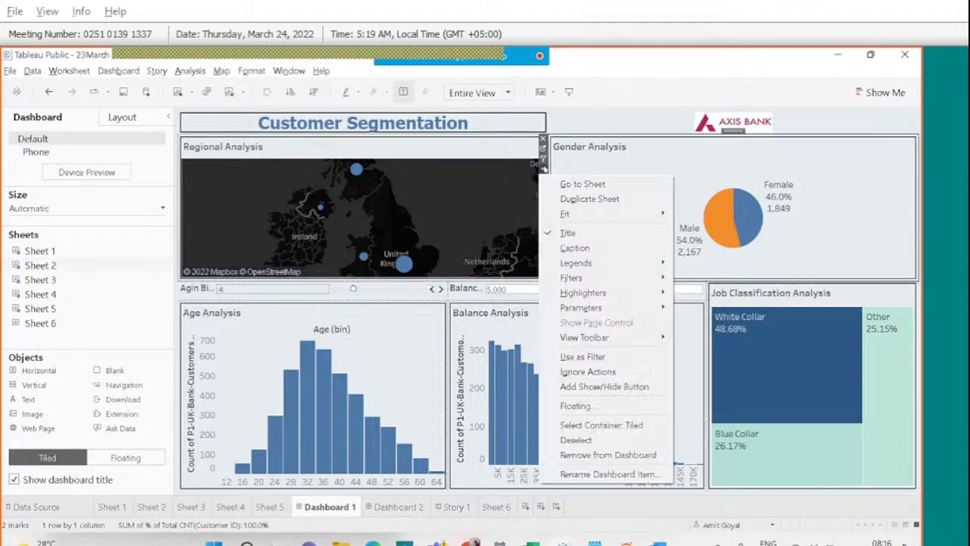
mouse_move(604, 263)
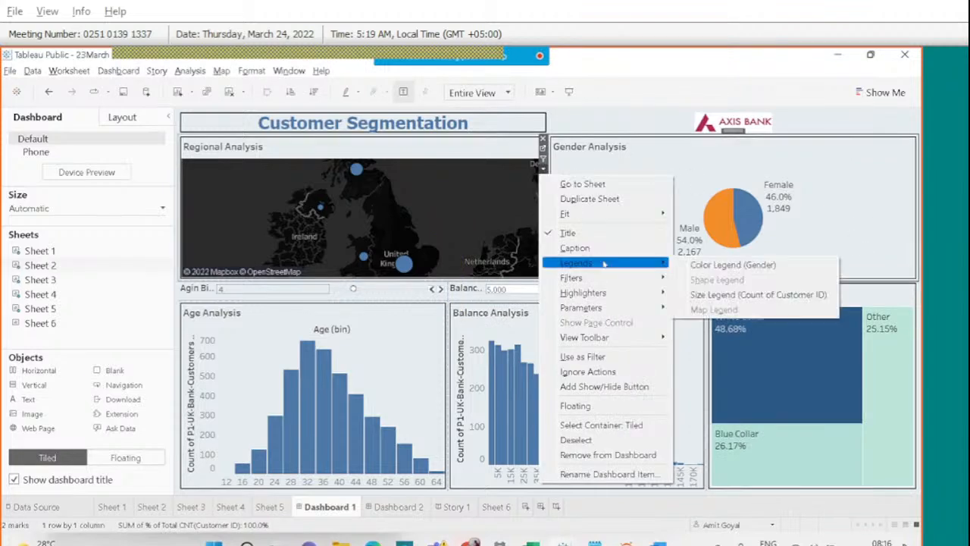
click(723, 265)
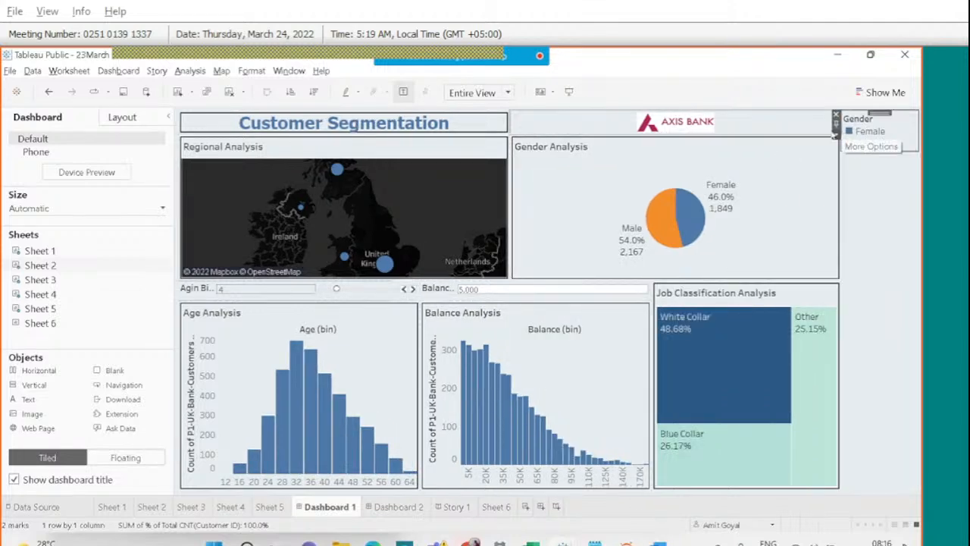
click(836, 135)
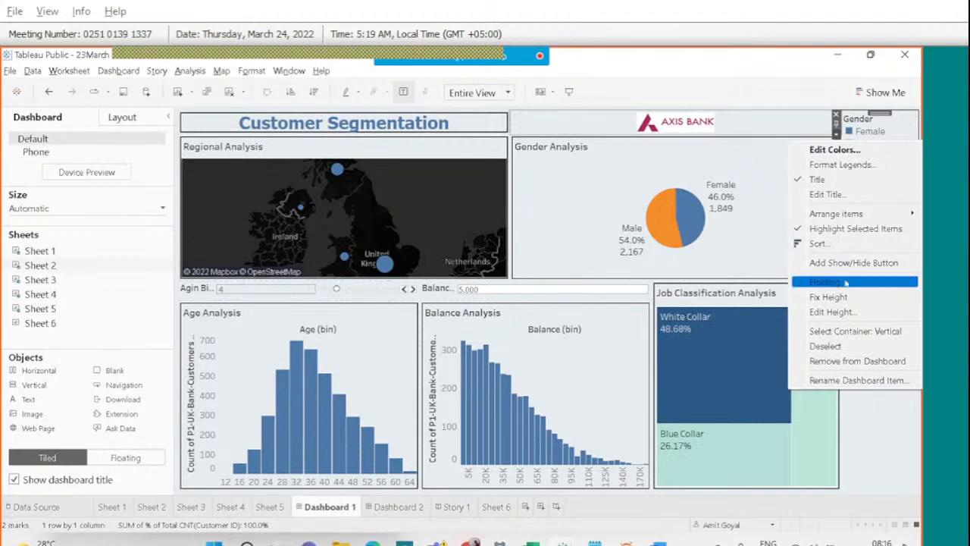
click(845, 280)
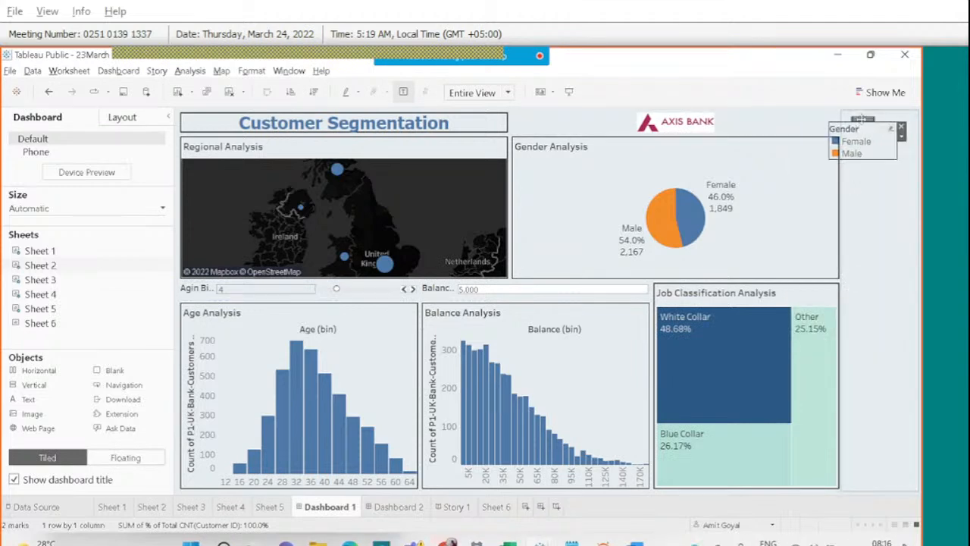
drag(861, 119, 791, 144)
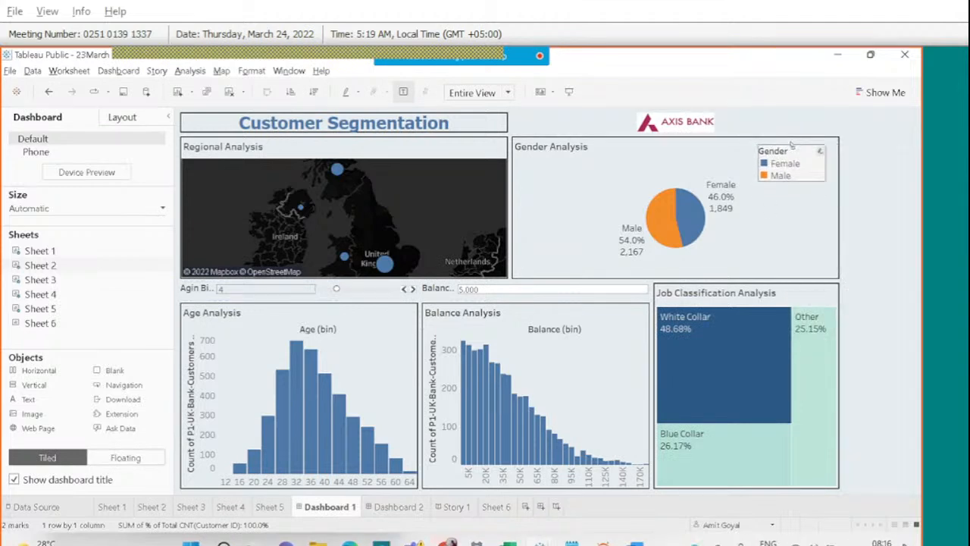
Remove the empty right container and move the Gender legend to the pane's top-right corner.
click(800, 240)
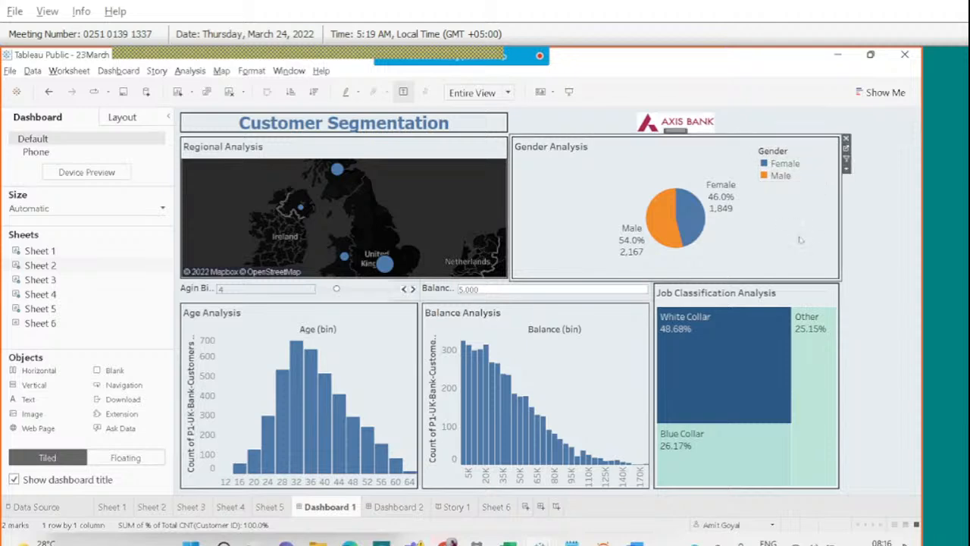
click(853, 225)
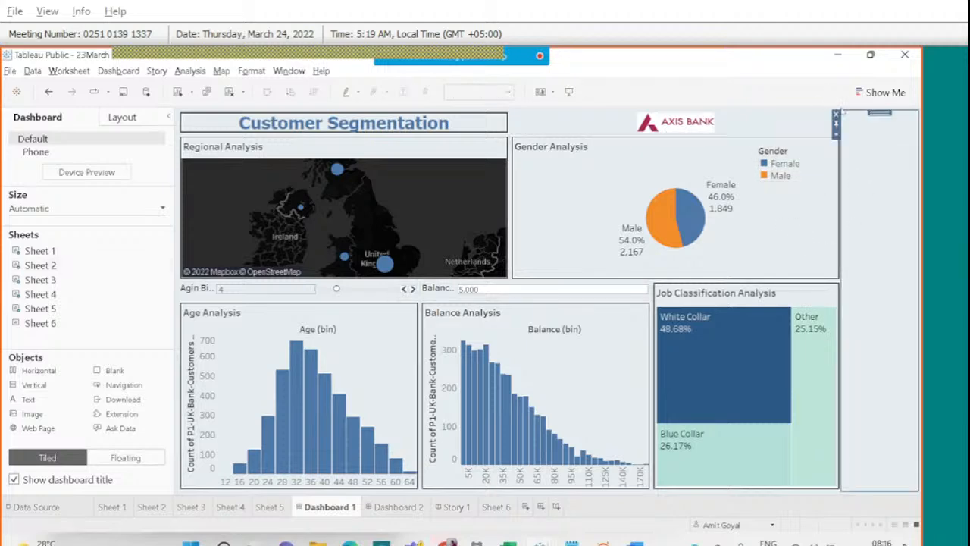
click(836, 114)
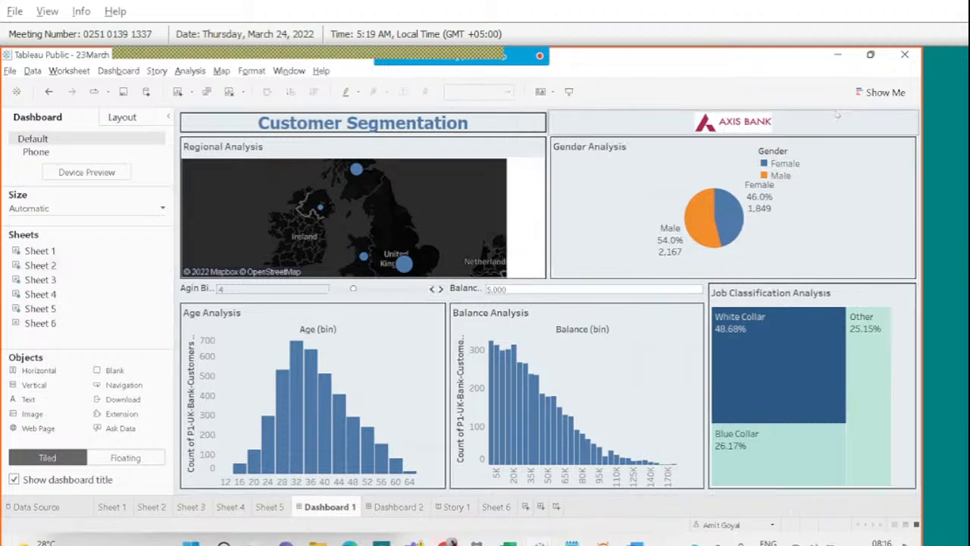
click(785, 157)
drag(788, 150, 868, 145)
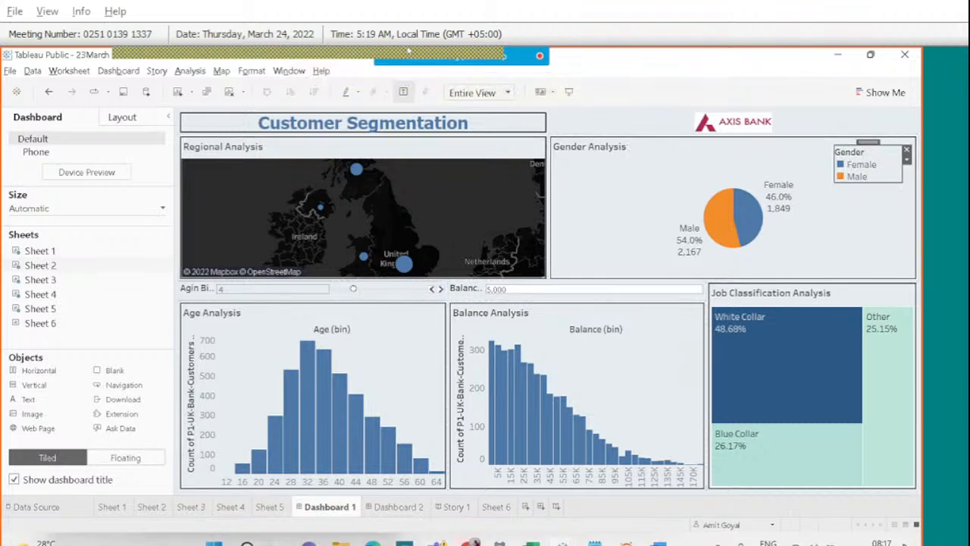
Read through the meeting chat messages, then close the chat.
mouse_move(506, 51)
click(604, 67)
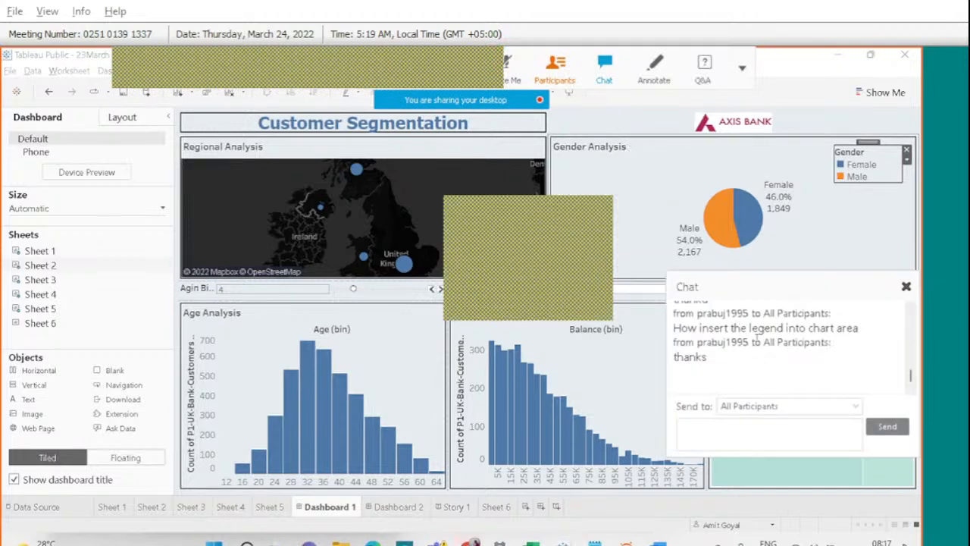
click(912, 310)
click(911, 311)
click(912, 311)
click(912, 311)
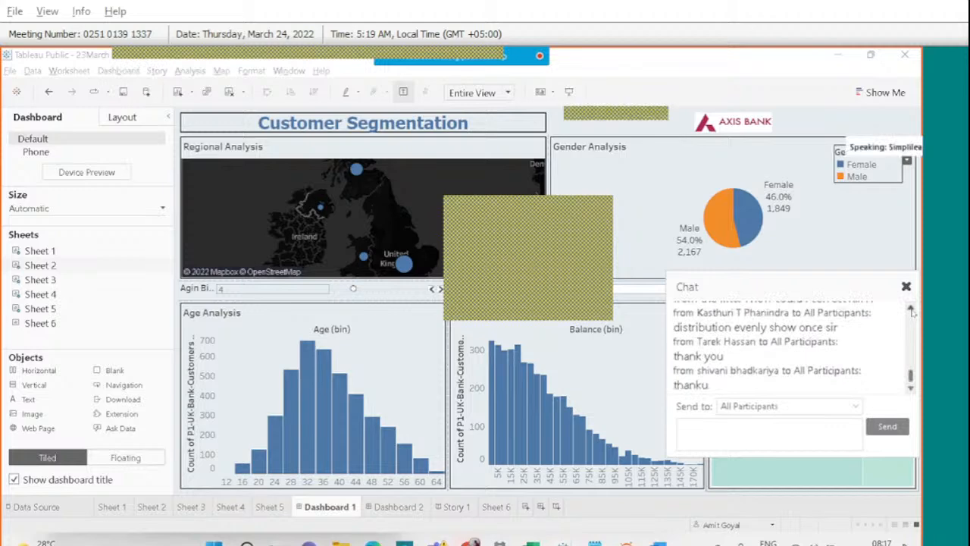
click(905, 287)
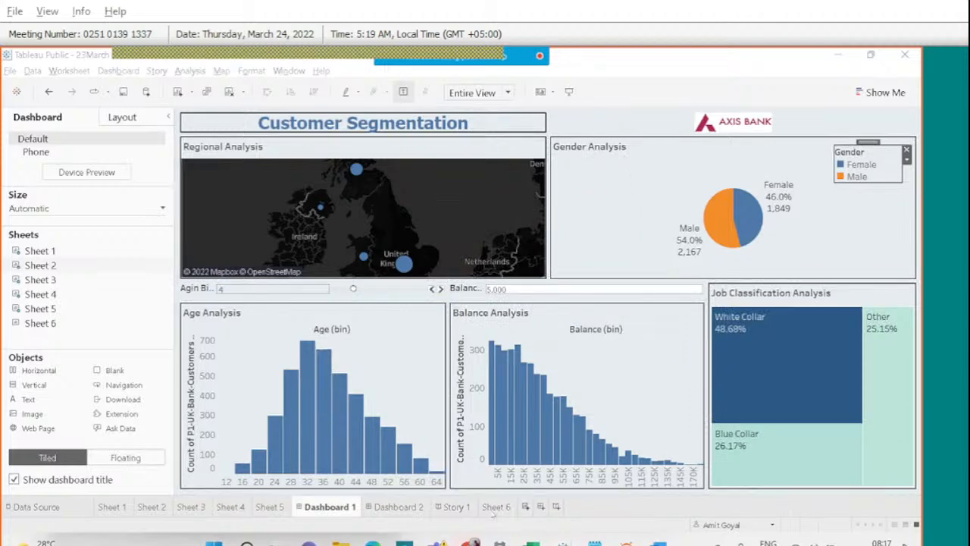
On Dashboard 2, add a Horizontal container with the Sheet 1 map and Sheet 2 below it.
click(403, 509)
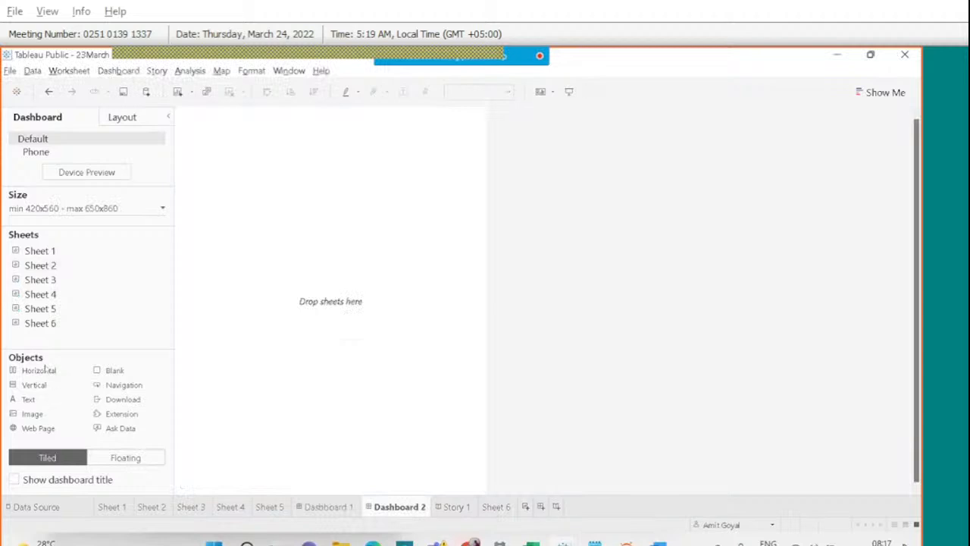
drag(38, 370, 287, 314)
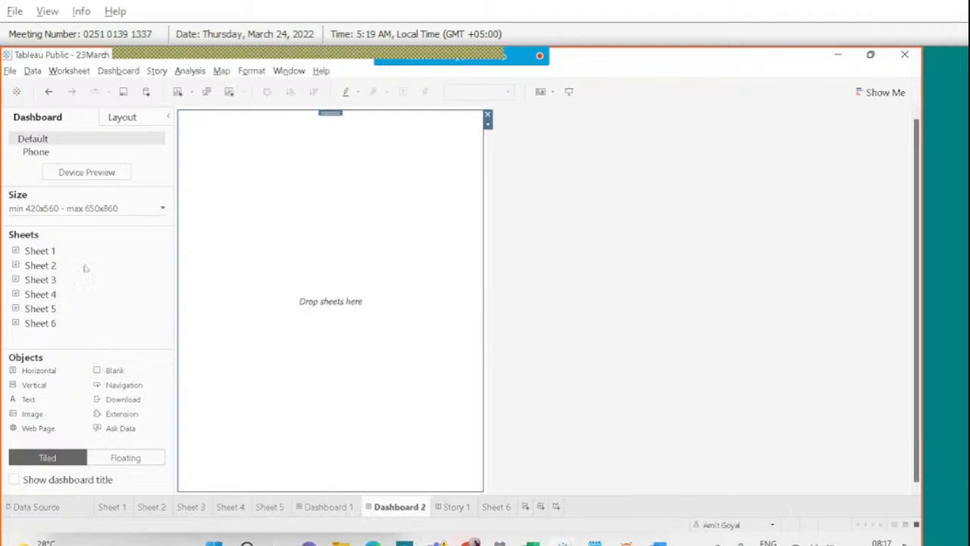
drag(89, 253, 295, 271)
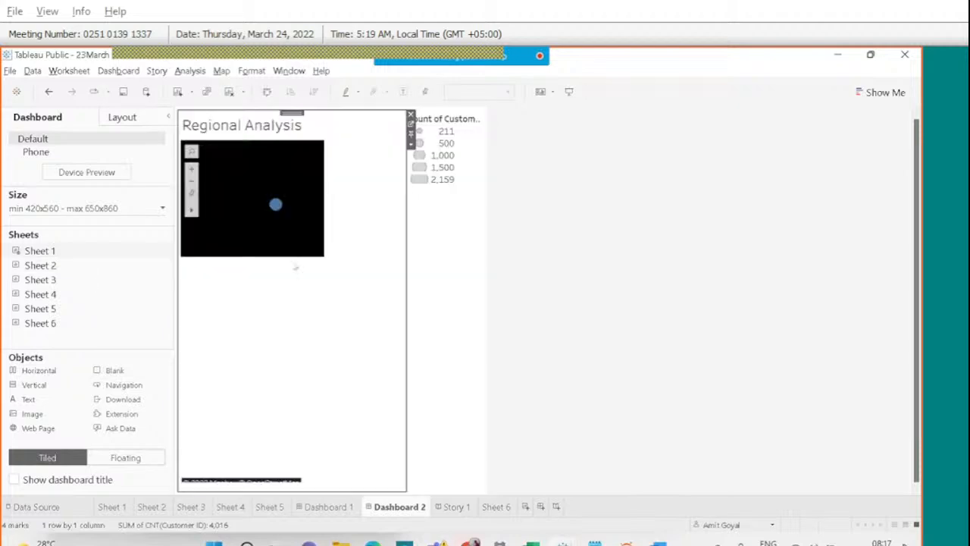
mouse_move(42, 267)
drag(42, 267, 317, 398)
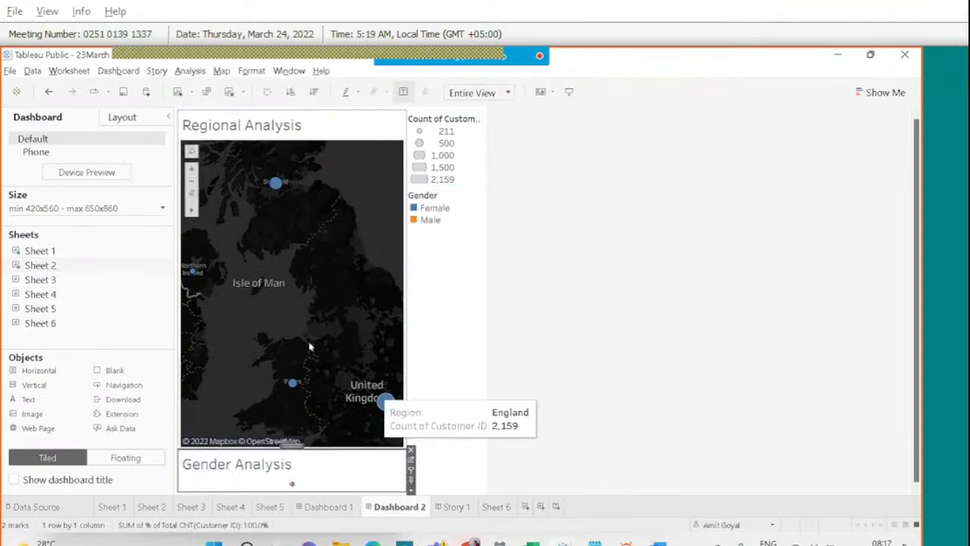
Distribute the map and pie chart evenly to equal heights, then return to Dashboard 1.
click(352, 130)
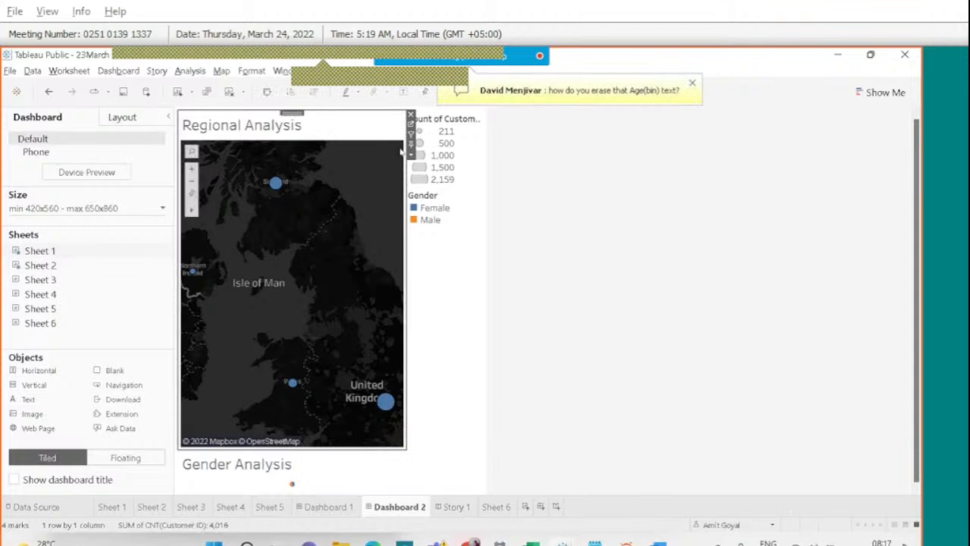
click(409, 156)
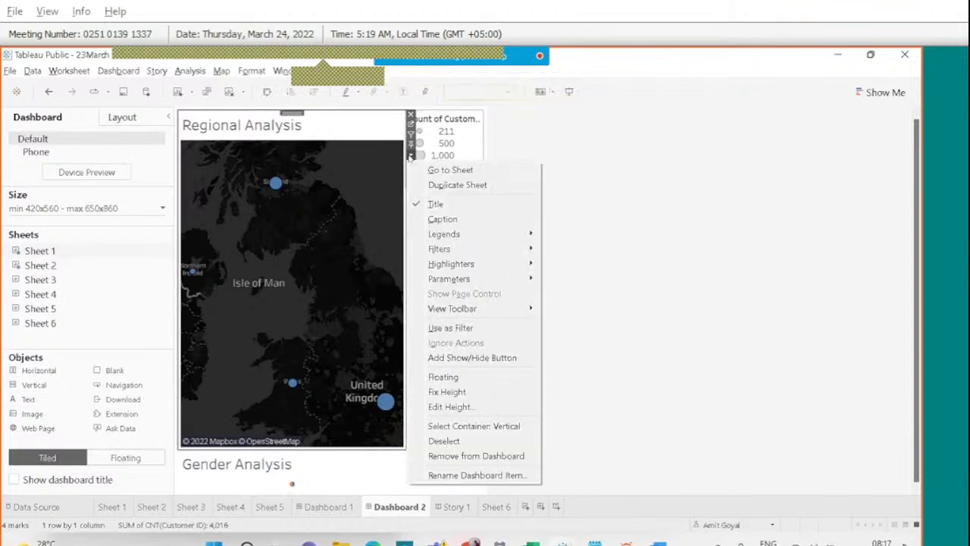
click(495, 426)
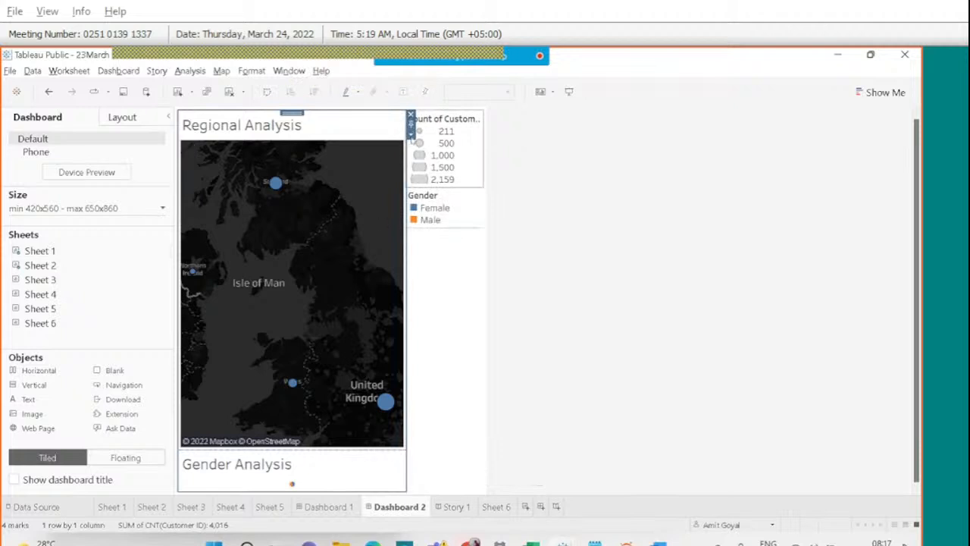
click(411, 136)
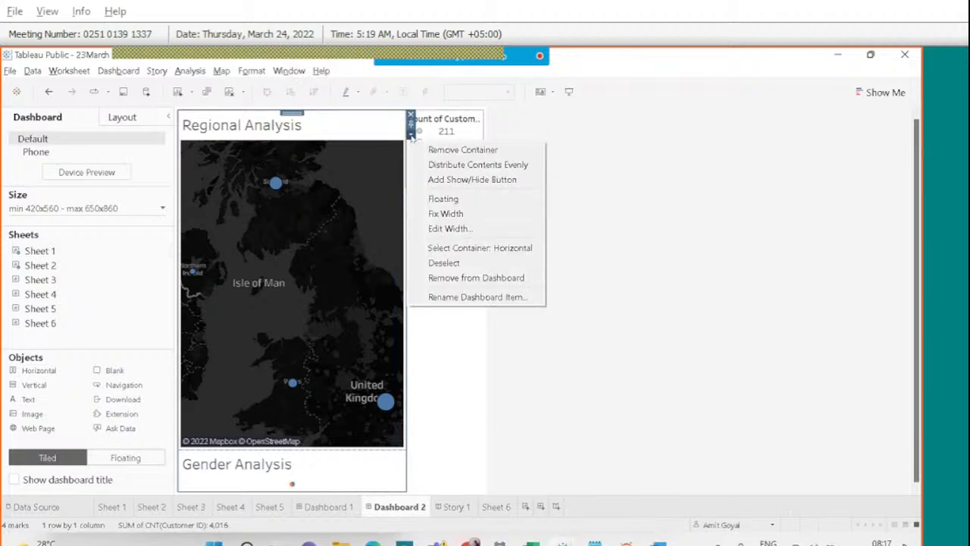
click(448, 165)
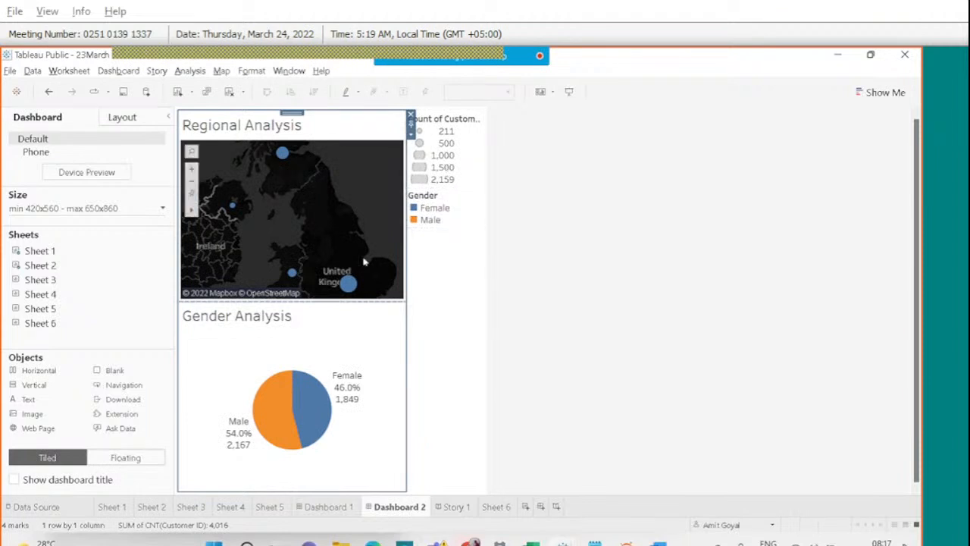
click(334, 506)
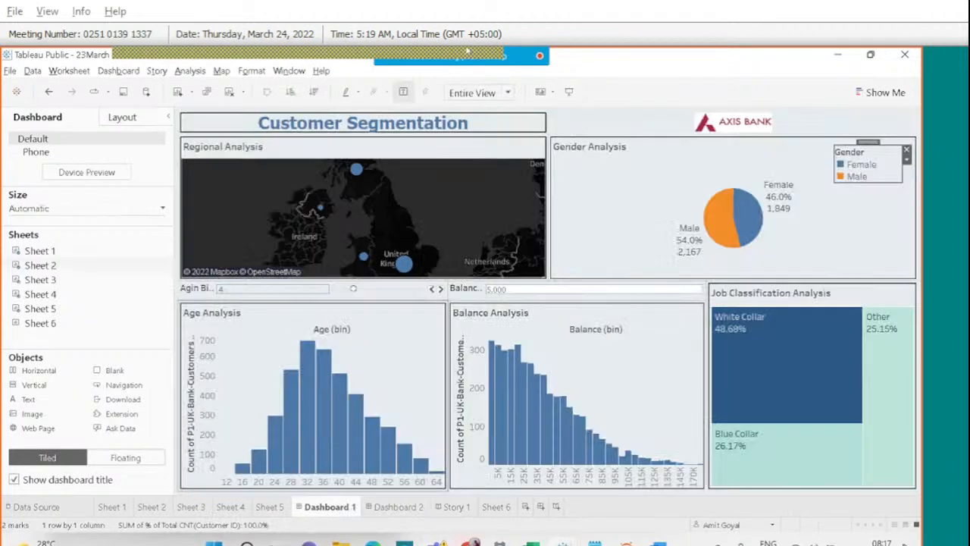
click(604, 67)
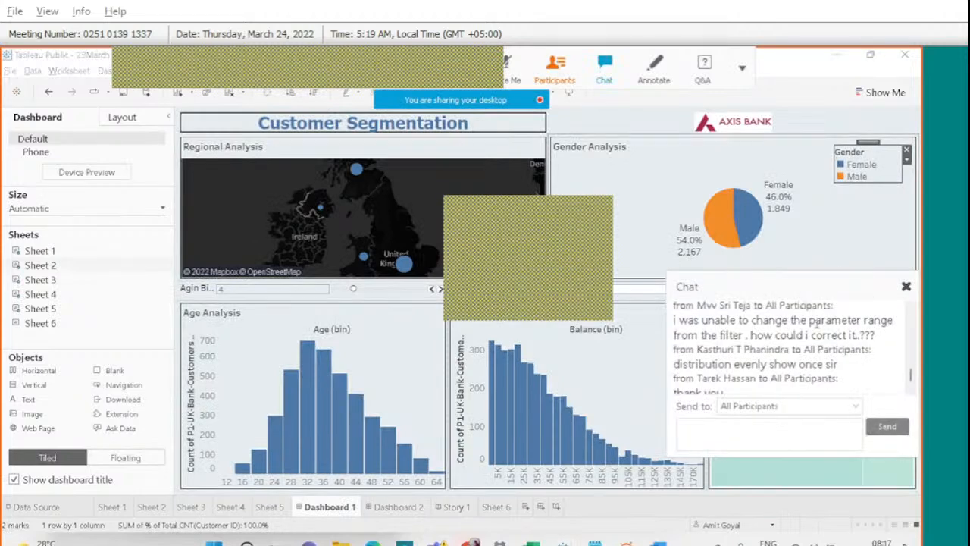
scroll(816, 323, down, 3)
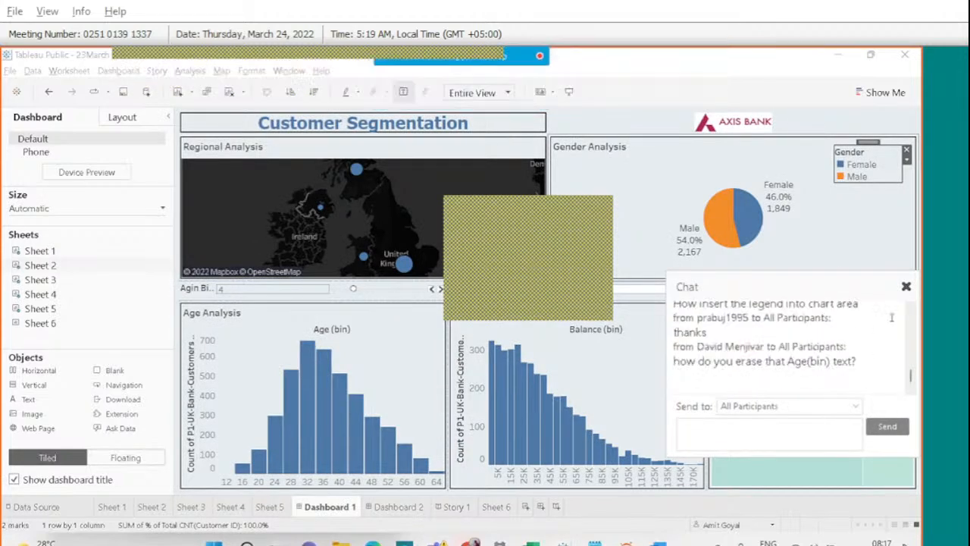
click(905, 287)
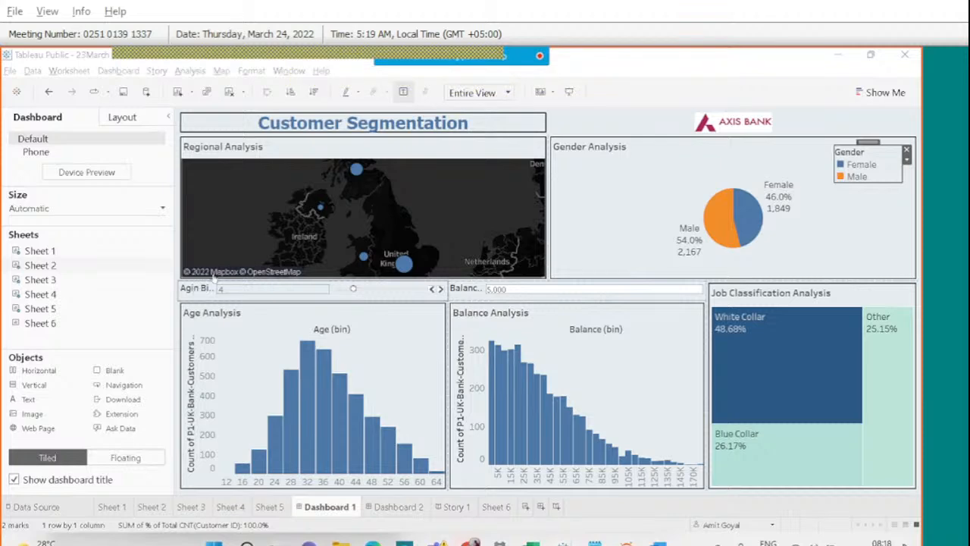
mouse_move(429, 51)
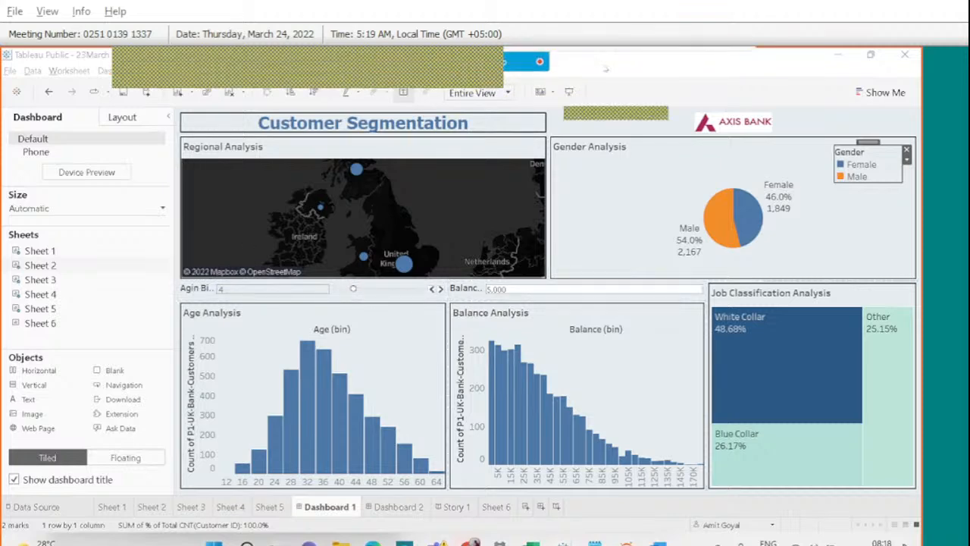
click(604, 69)
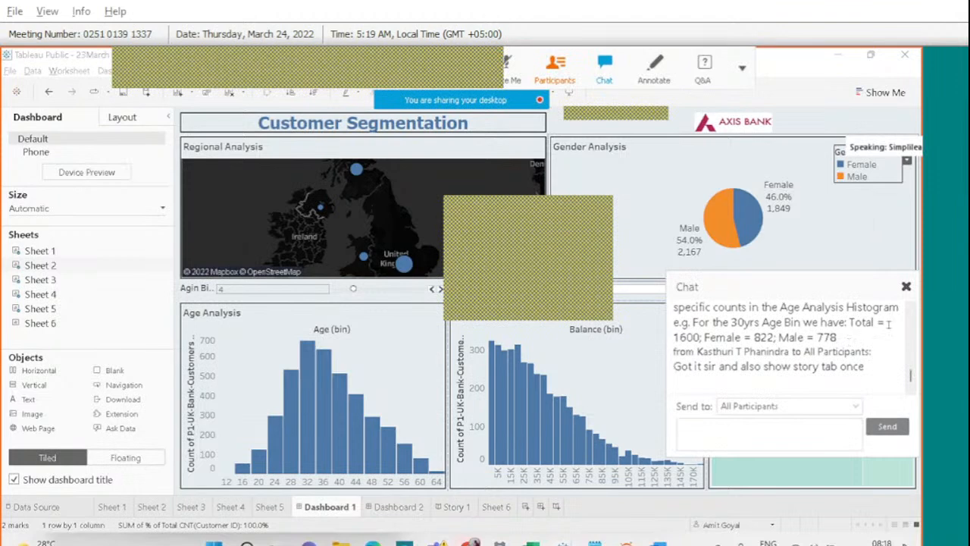
click(905, 286)
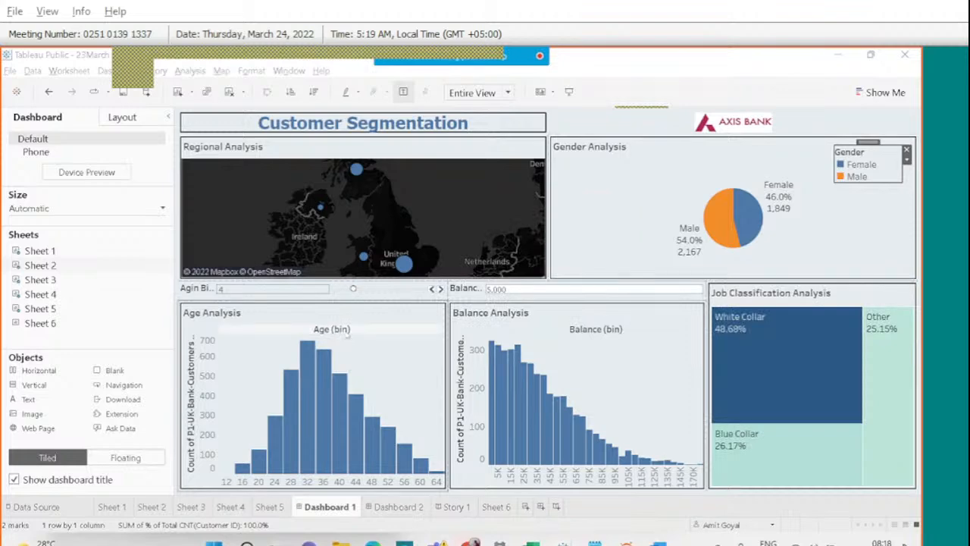
Hide the Age (bin) and Balance (bin) column labels on the two histograms.
right_click(344, 332)
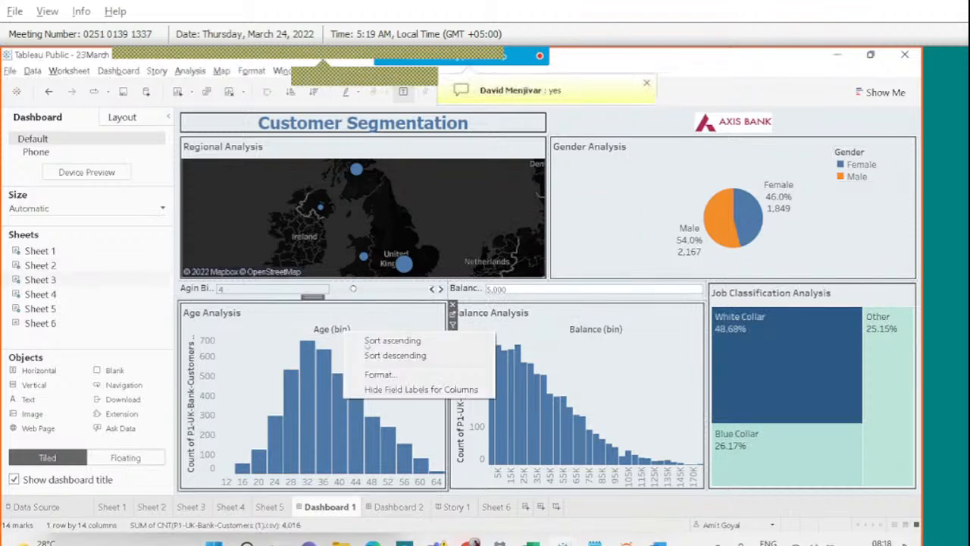
click(388, 389)
click(585, 329)
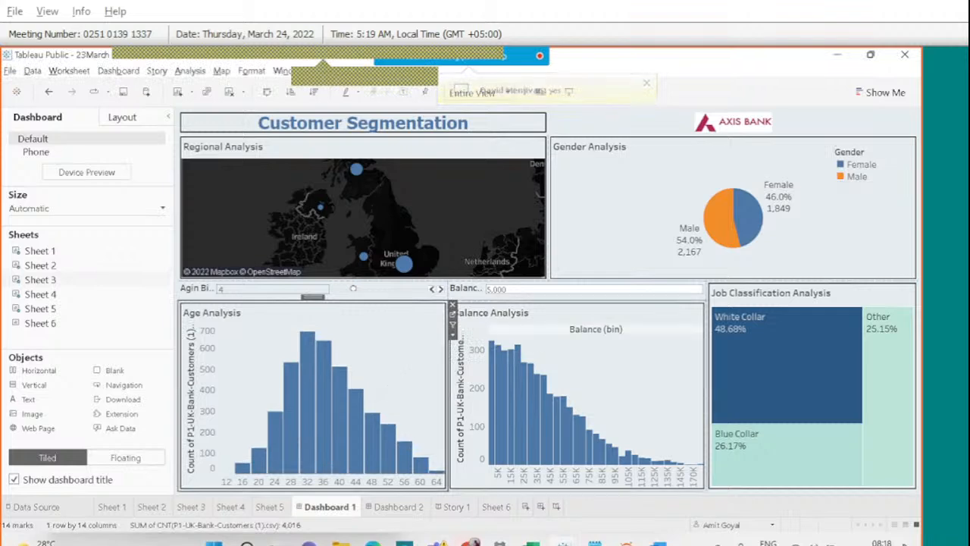
right_click(585, 329)
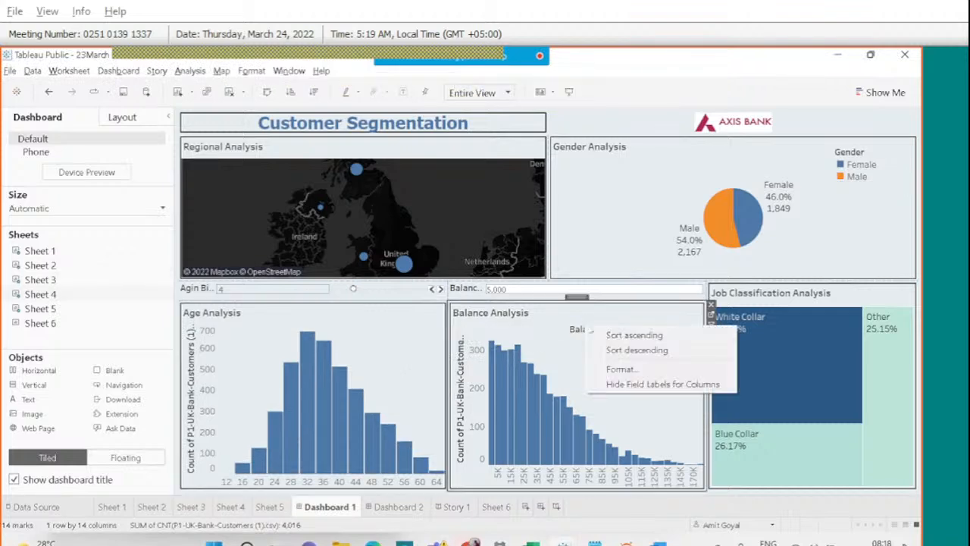
click(638, 382)
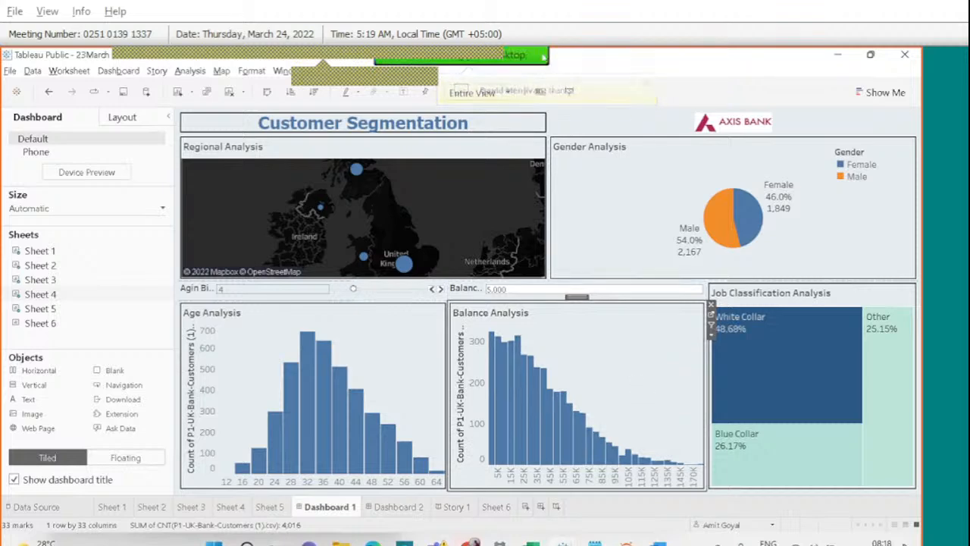
click(606, 69)
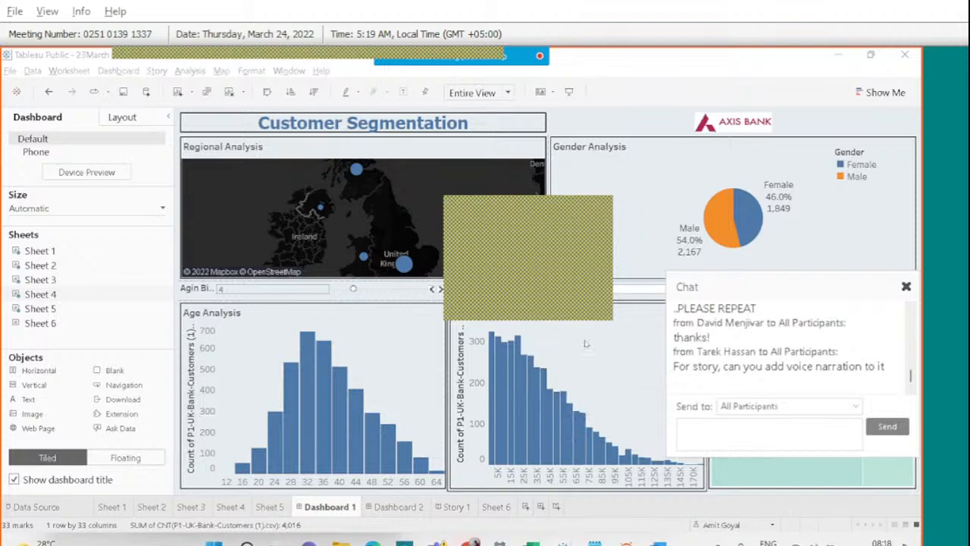
click(912, 309)
click(912, 308)
click(912, 308)
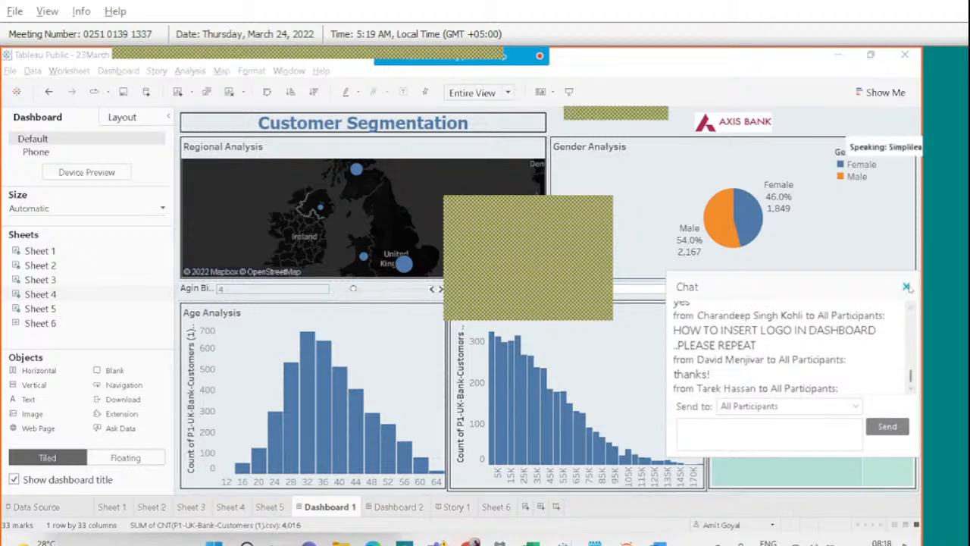
click(905, 286)
click(535, 123)
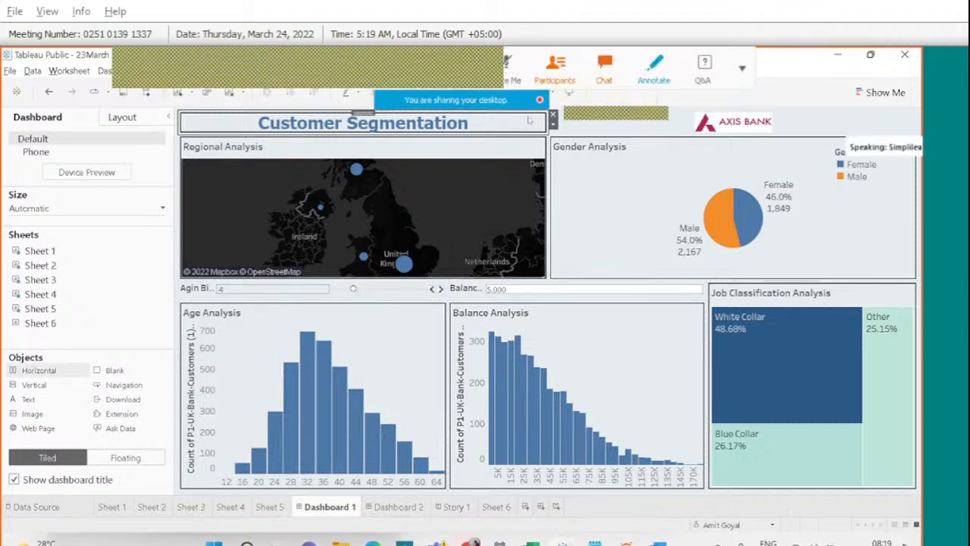
mouse_move(27, 408)
mouse_down()
mouse_move(14, 417)
mouse_move(50, 425)
mouse_move(26, 403)
mouse_up()
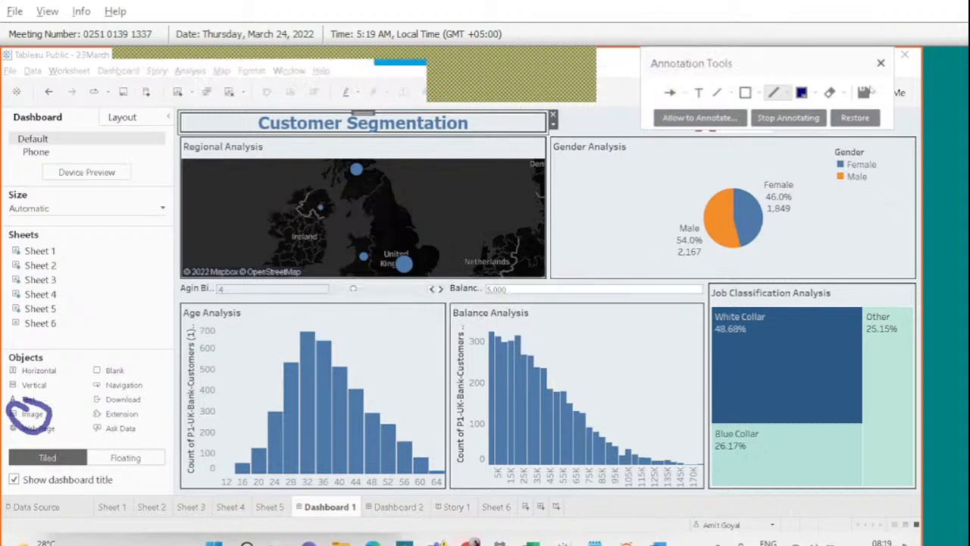
click(881, 65)
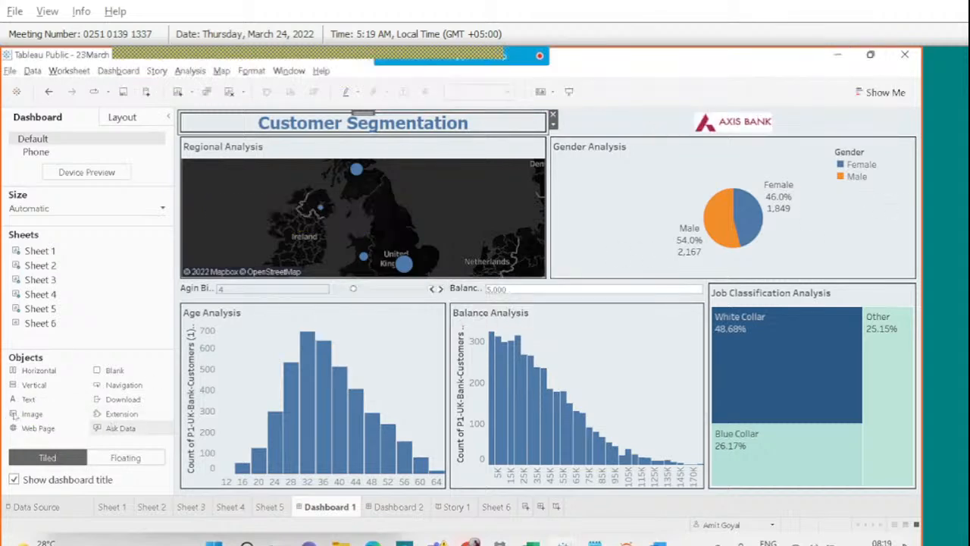
drag(13, 415, 437, 198)
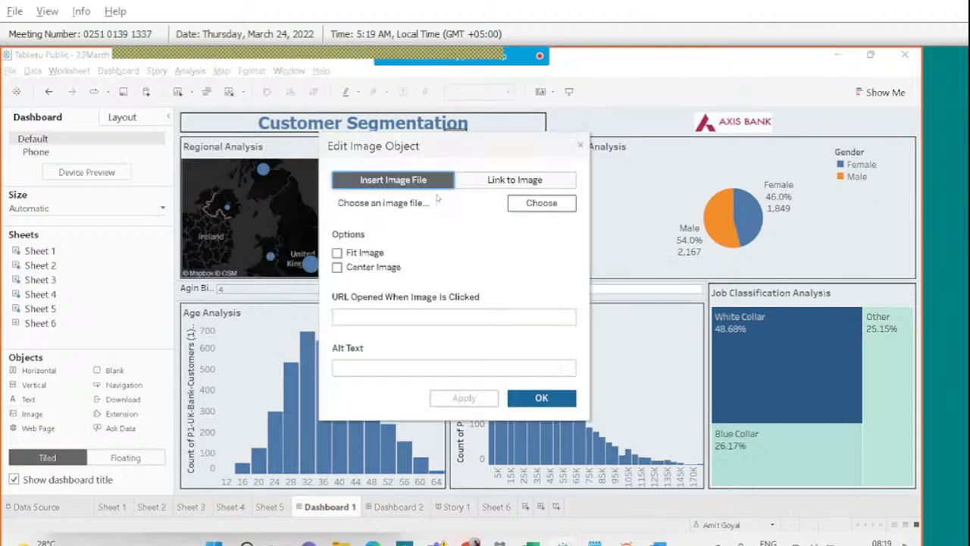
click(509, 202)
click(486, 254)
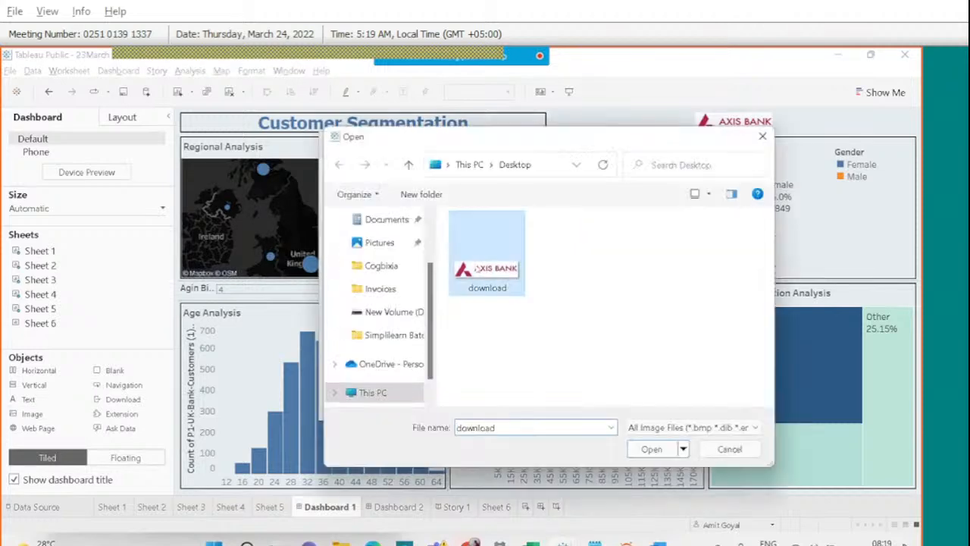
click(641, 453)
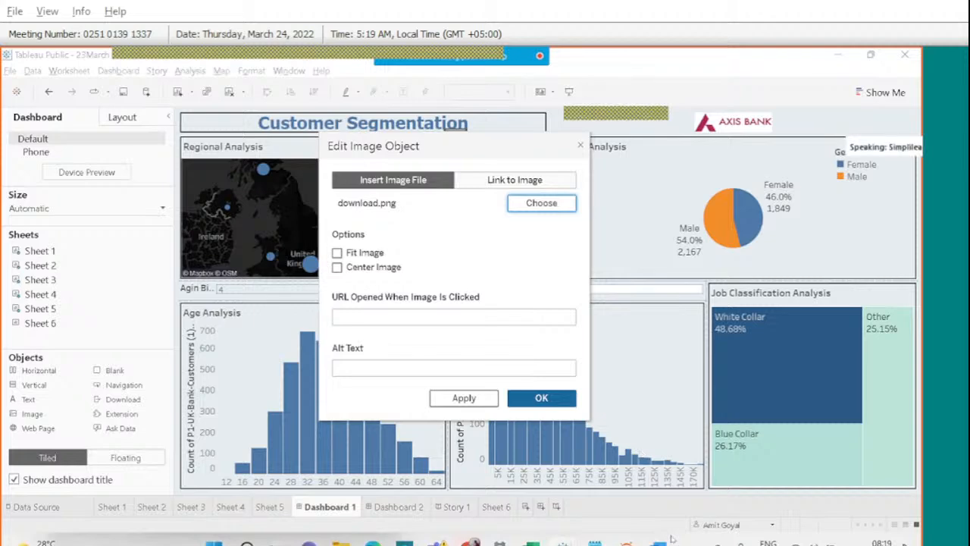
mouse_move(437, 541)
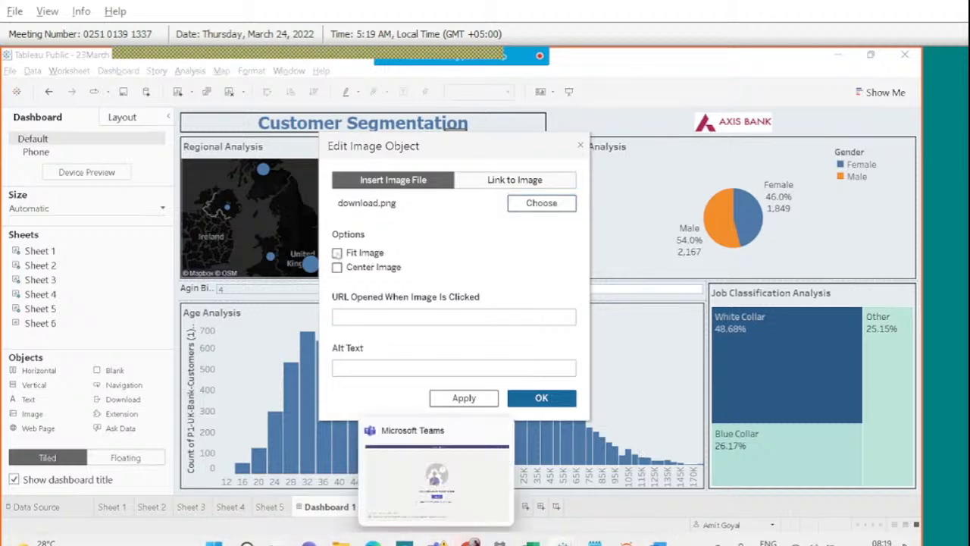
click(489, 404)
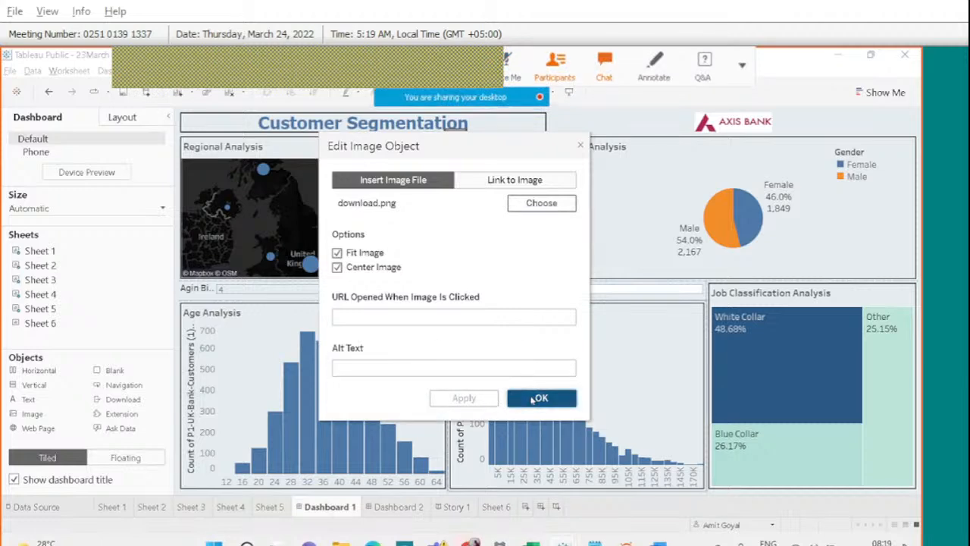
click(532, 399)
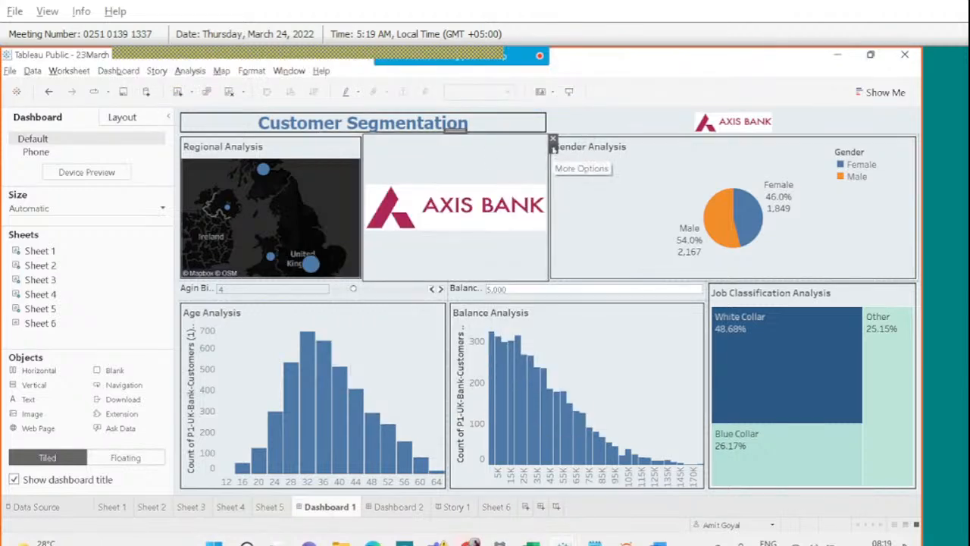
click(553, 148)
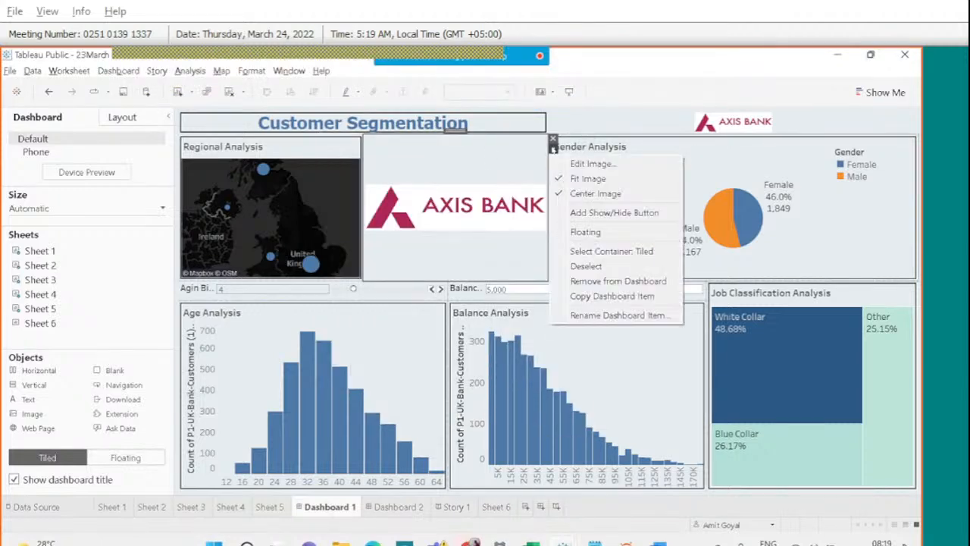
click(582, 230)
drag(481, 153, 618, 150)
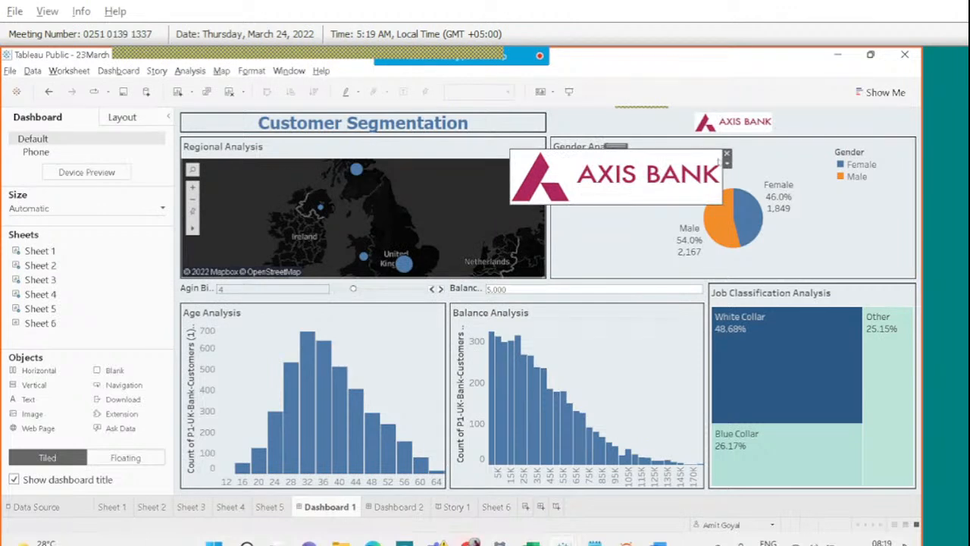
click(726, 154)
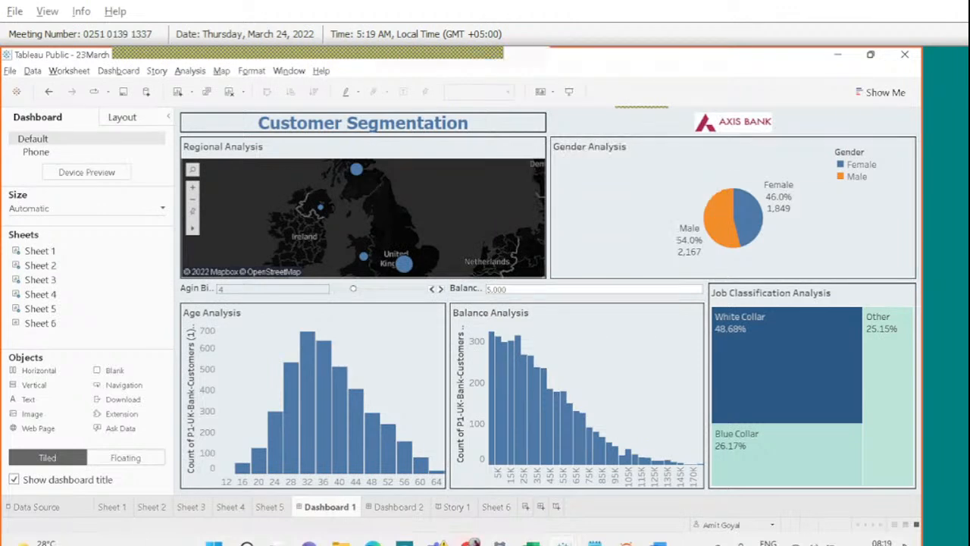
click(602, 80)
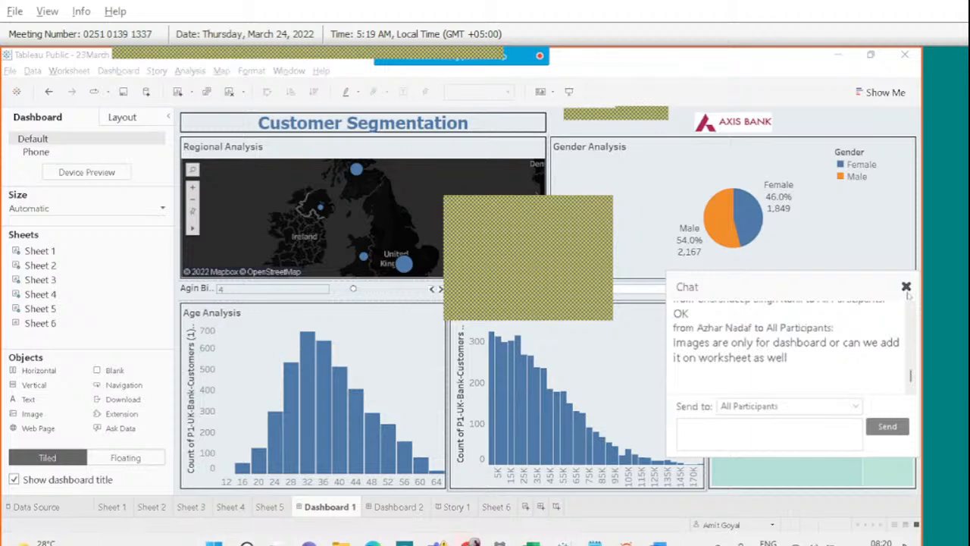
scroll(909, 307, up, 5)
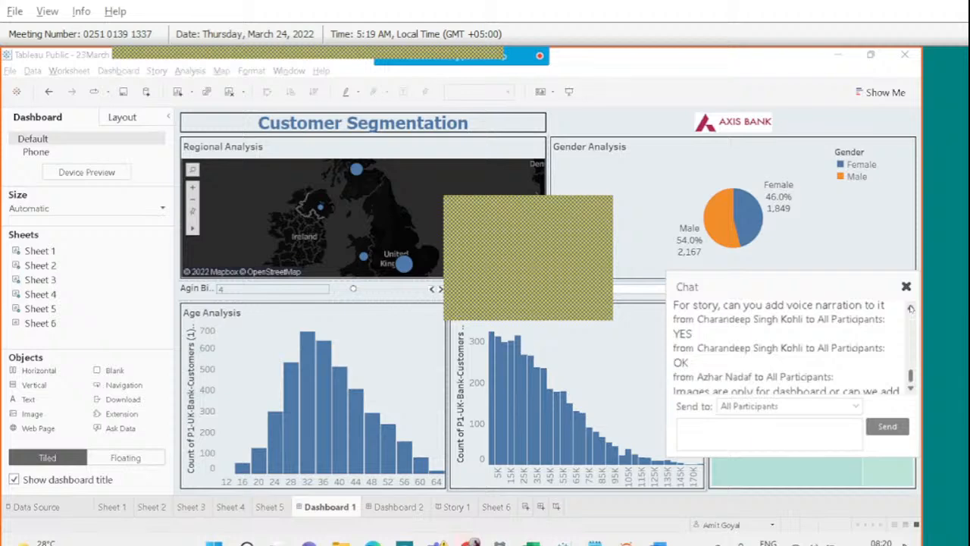
scroll(911, 308, up, 2)
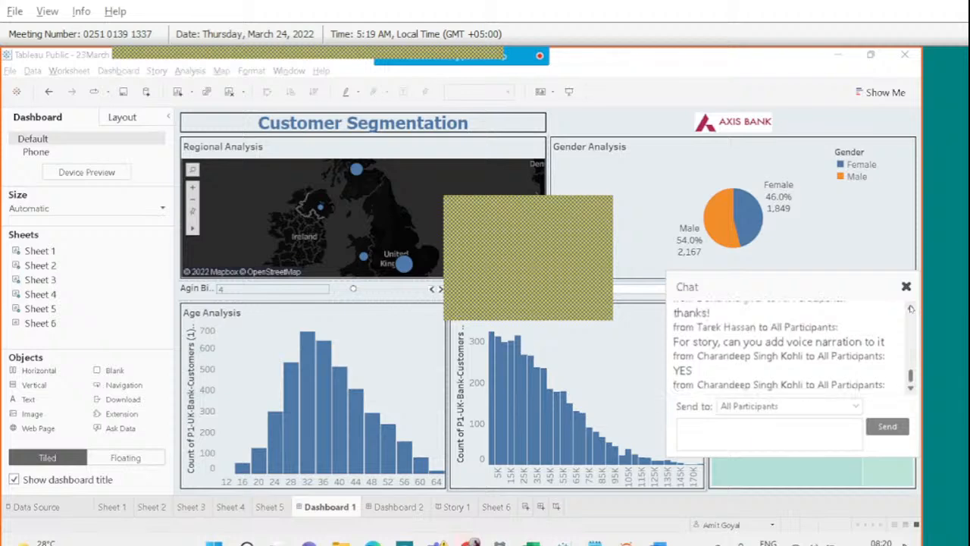
scroll(910, 309, up, 6)
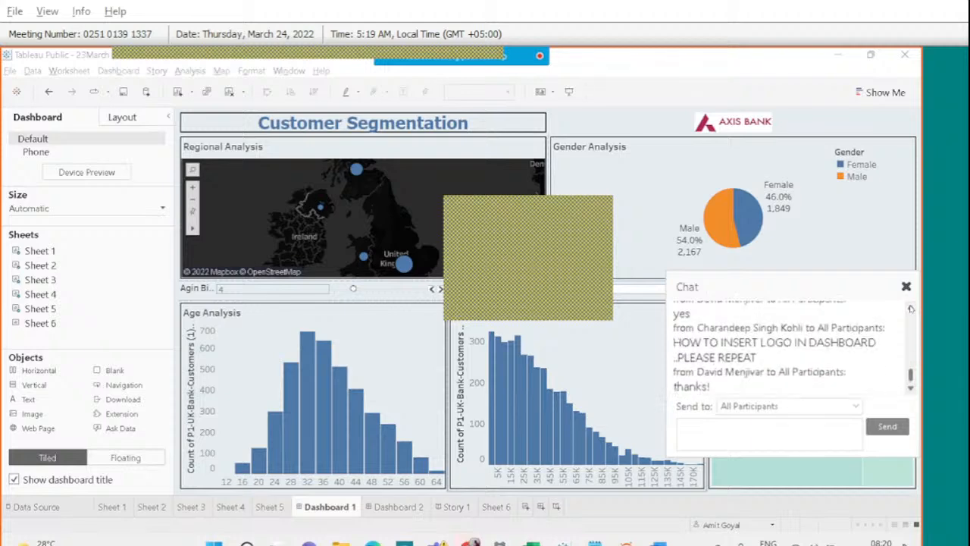
scroll(910, 308, up, 2)
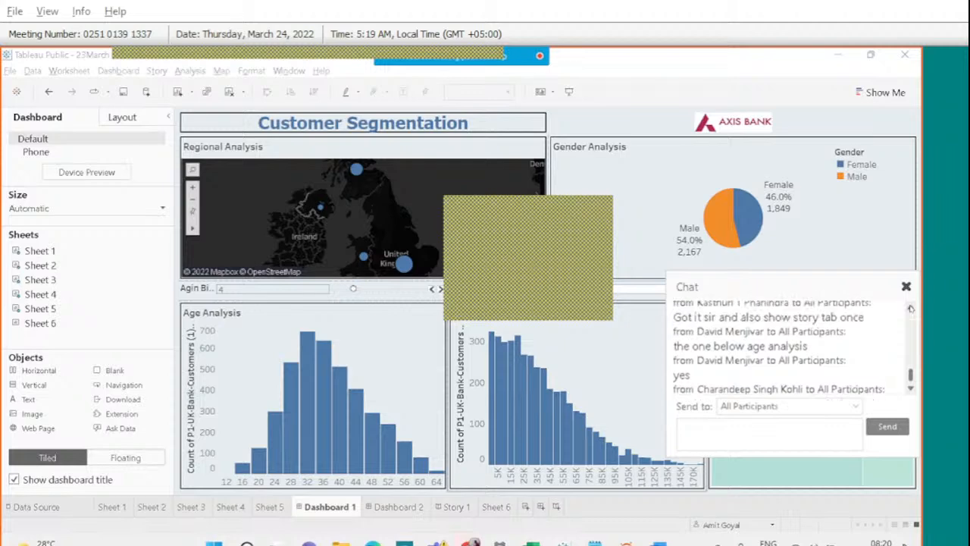
scroll(911, 308, up, 8)
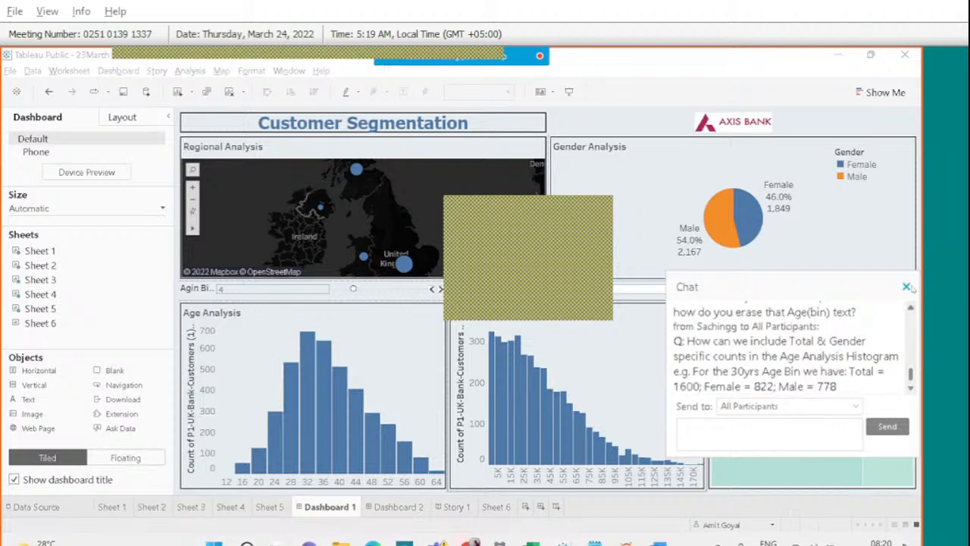
click(906, 287)
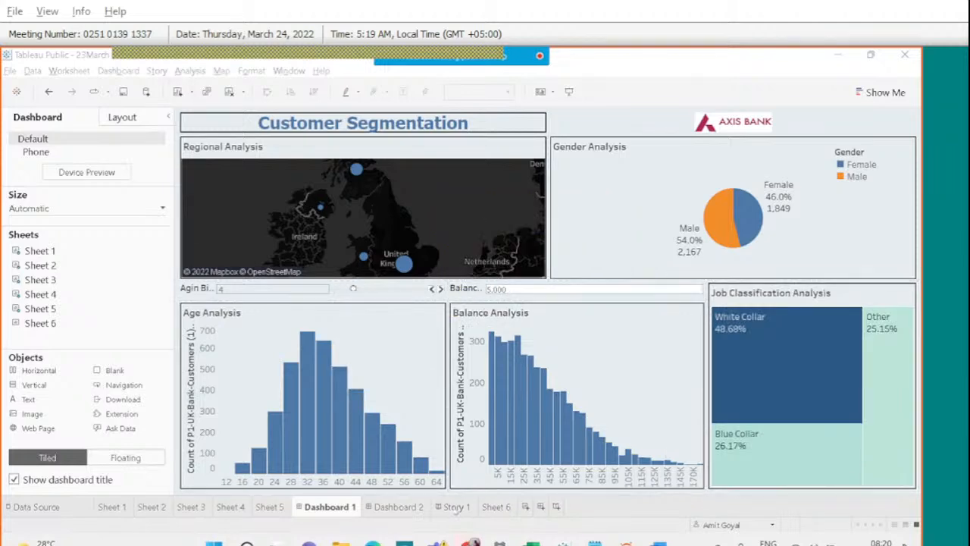
click(456, 507)
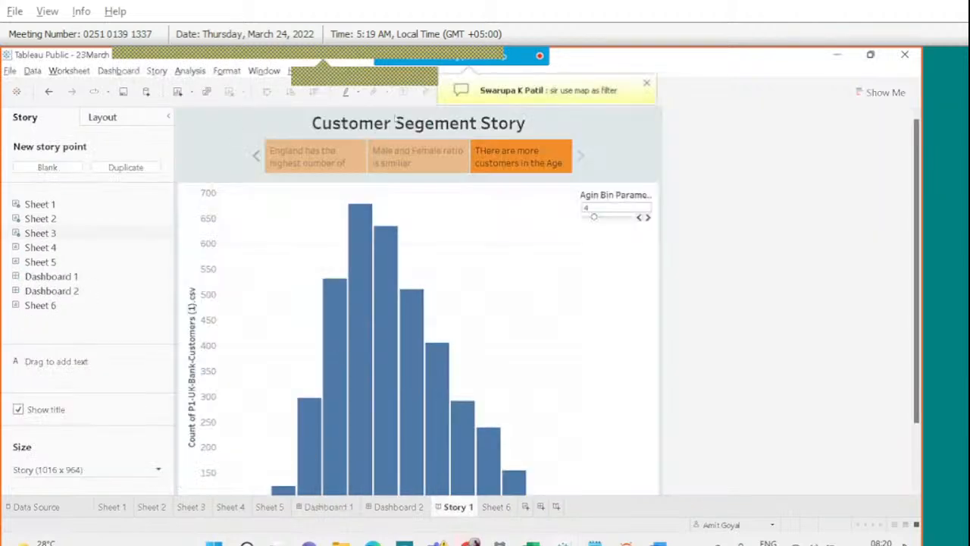
click(334, 162)
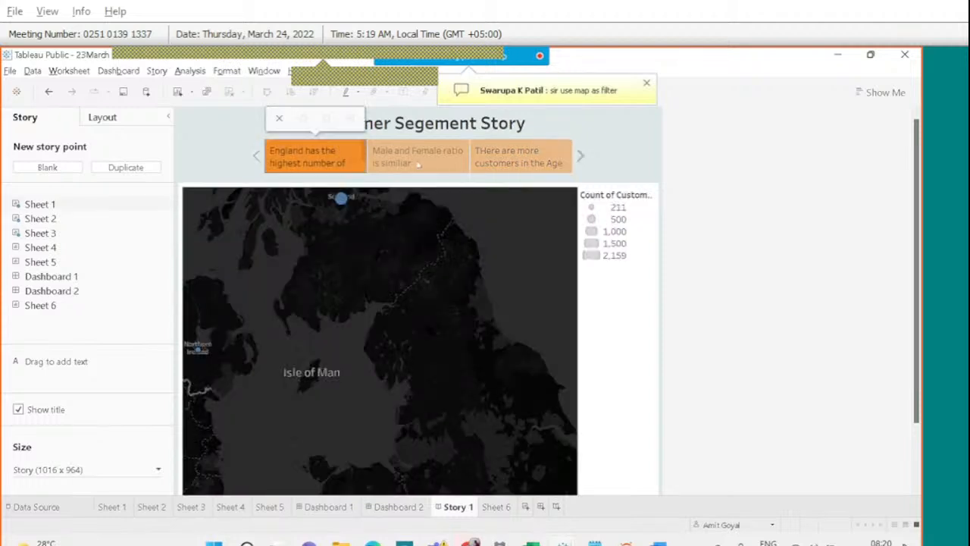
click(503, 163)
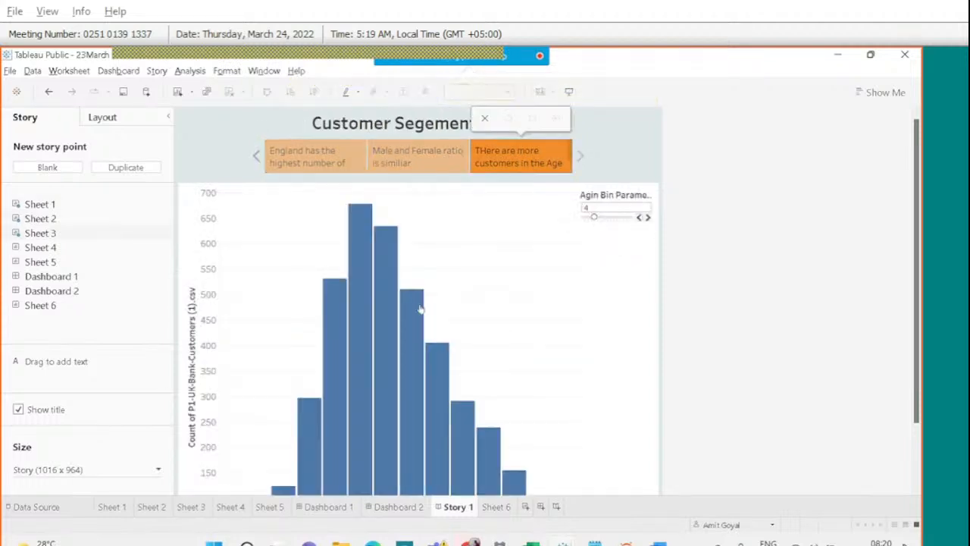
click(328, 506)
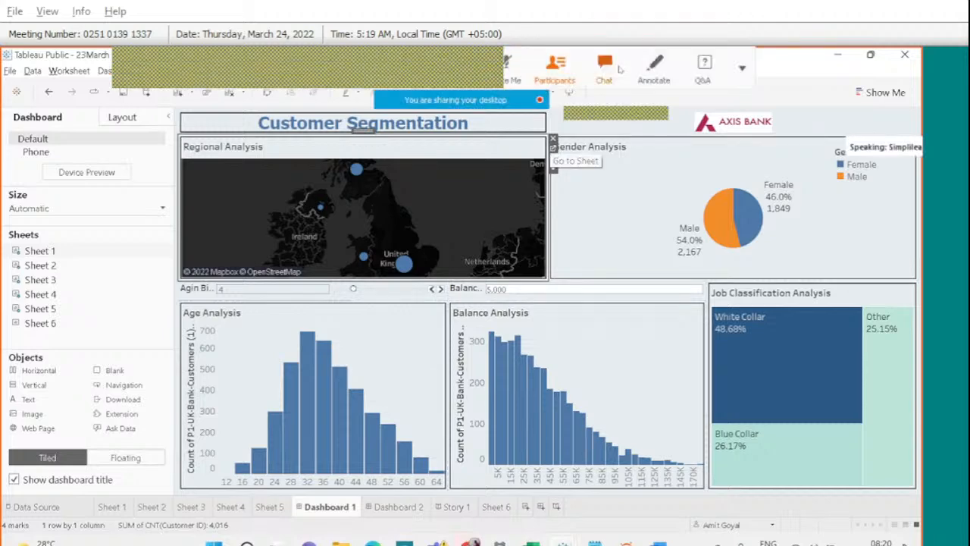
Review the Gender, Age and Balance Analysis views on Dashboard 1 while checking the meeting chat.
click(604, 67)
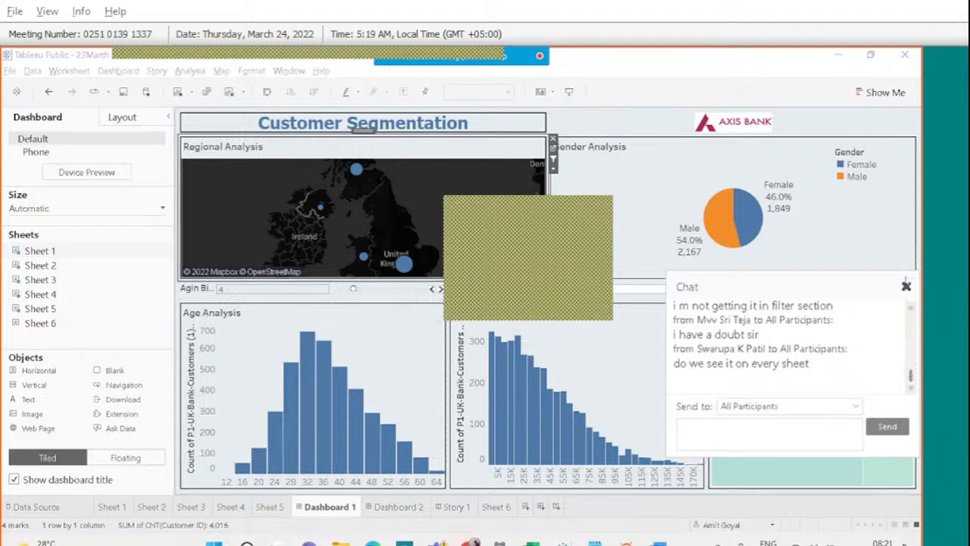
click(698, 173)
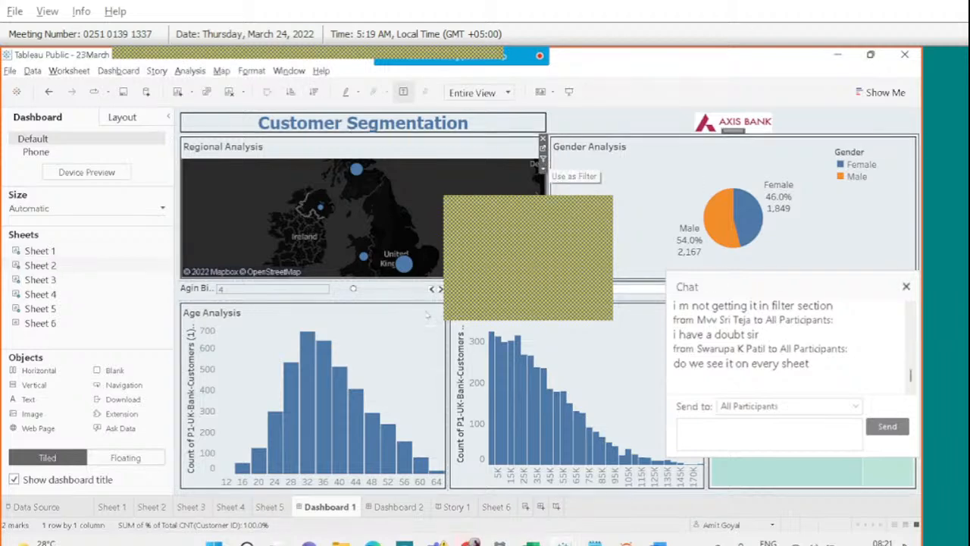
click(438, 330)
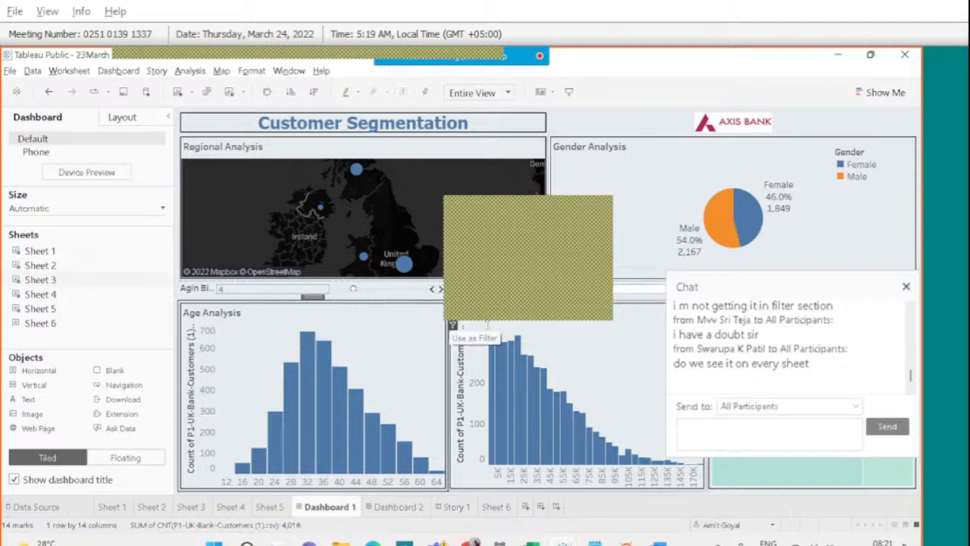
click(568, 328)
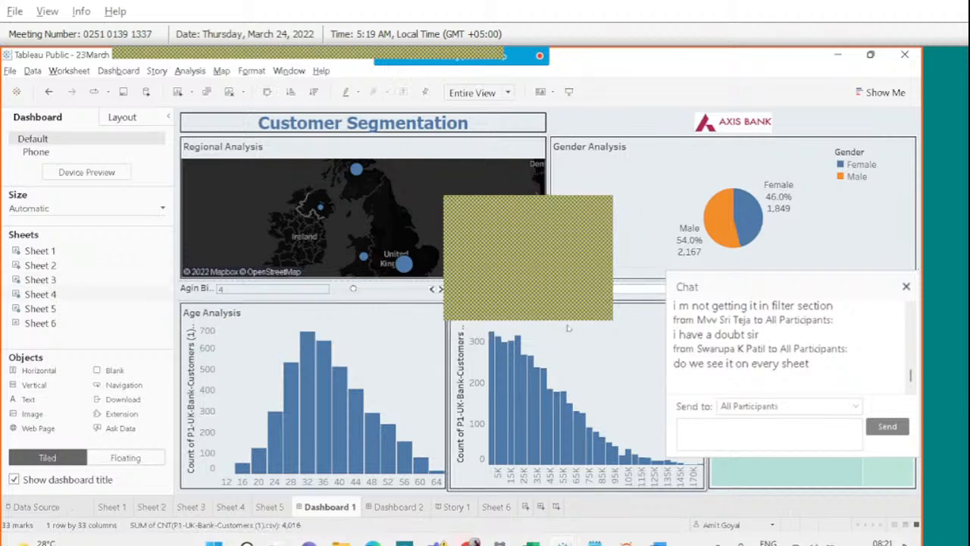
click(905, 287)
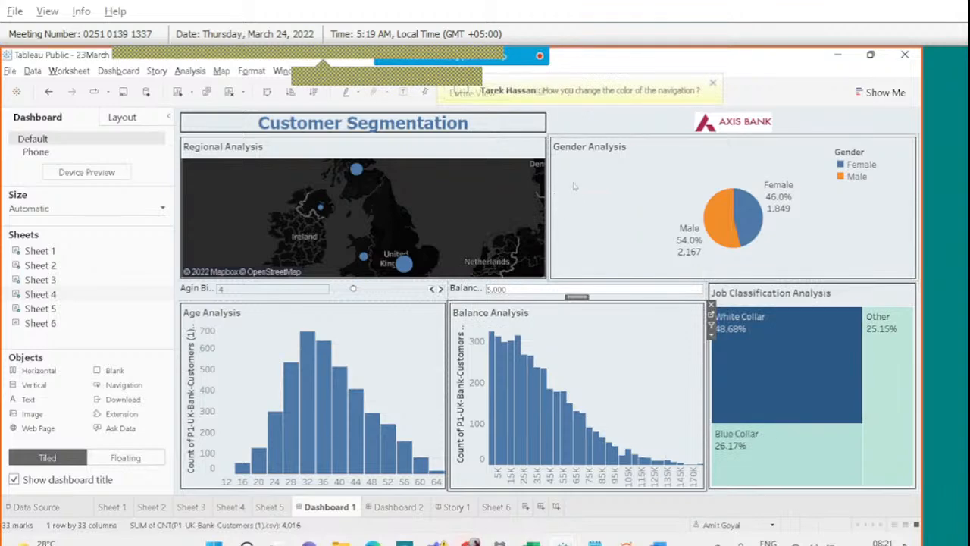
mouse_move(461, 50)
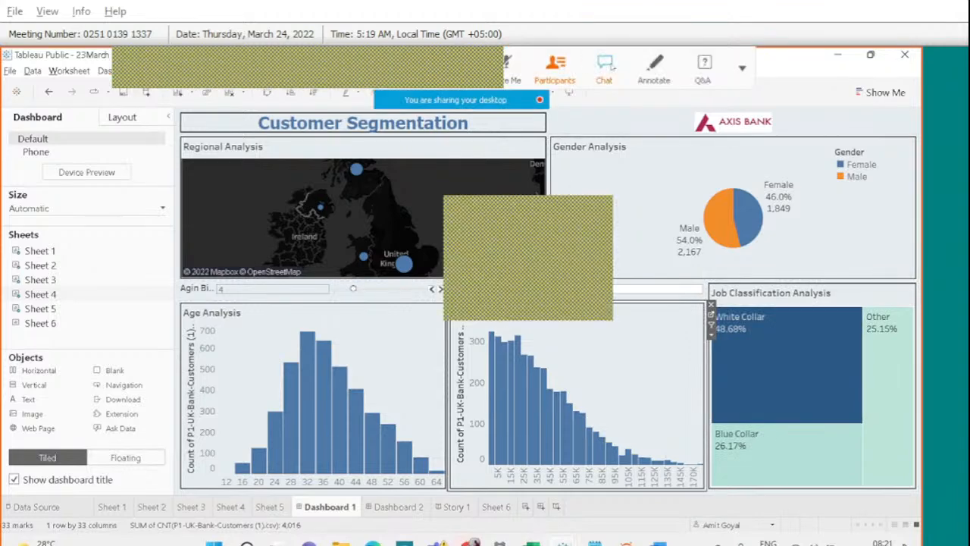
click(604, 67)
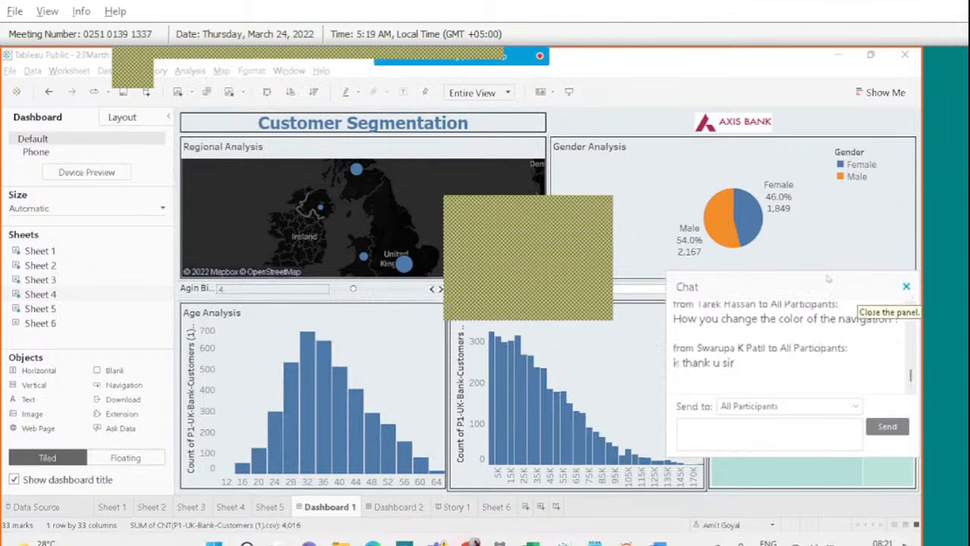
click(906, 287)
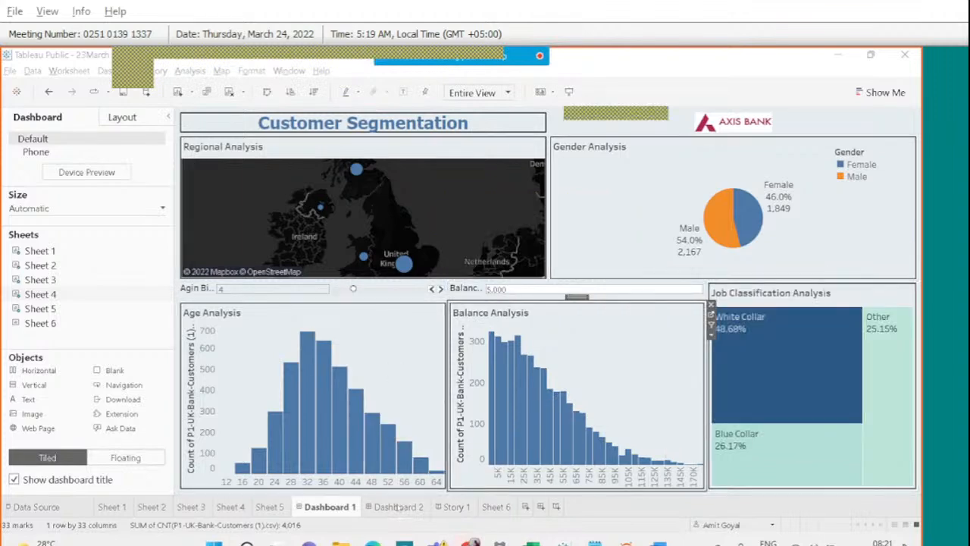
click(399, 507)
Show the Customer Segement Story with its Format Story settings pane.
click(457, 508)
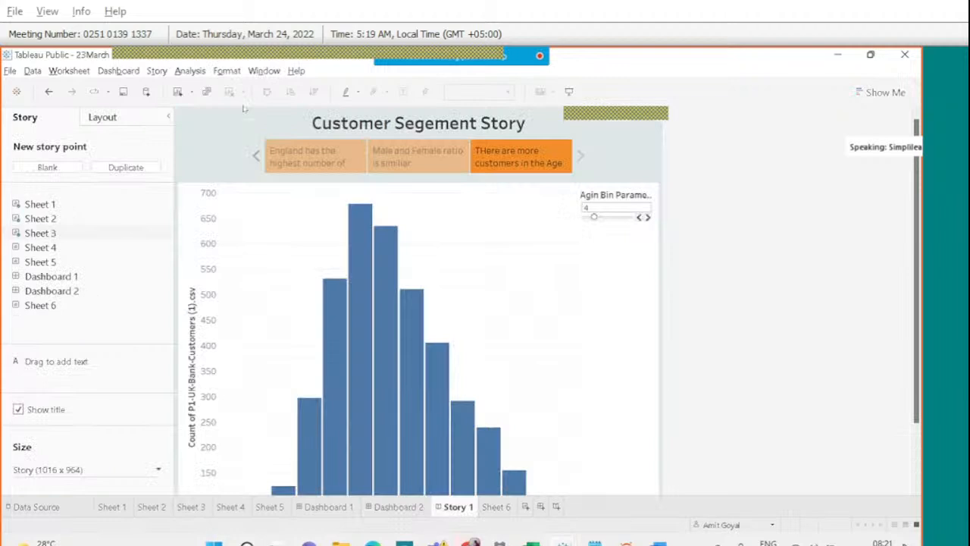
click(228, 71)
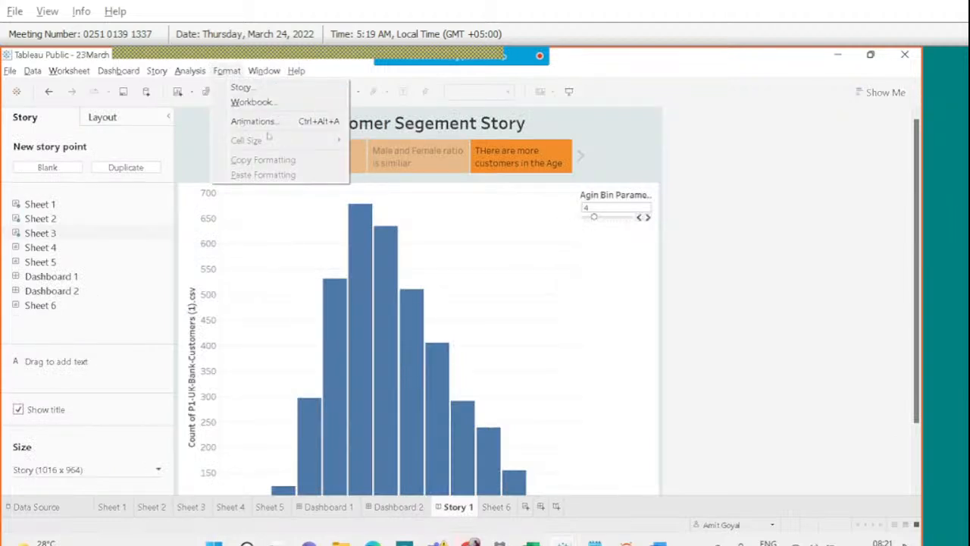
click(259, 91)
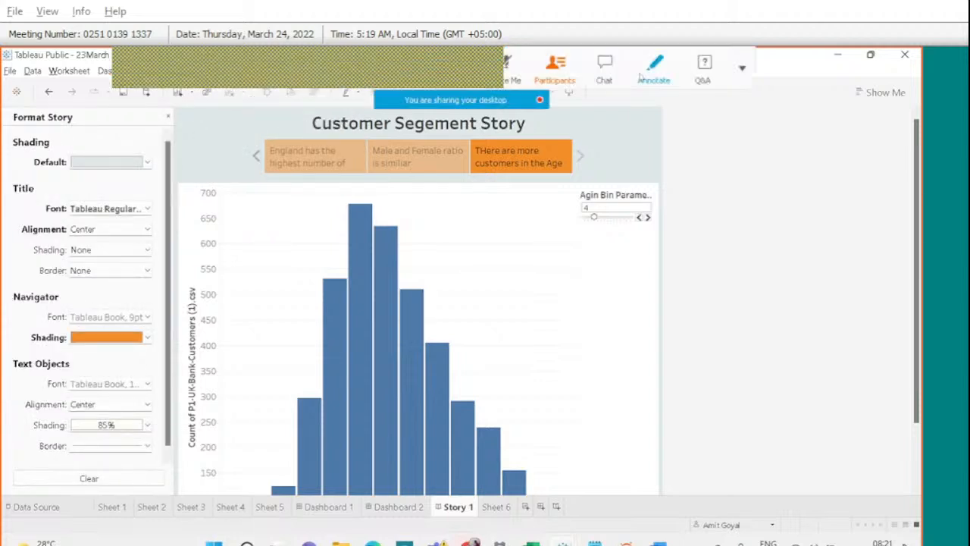
Circle the navigator formatting settings and tick its font setting with annotations, then clear them.
click(641, 75)
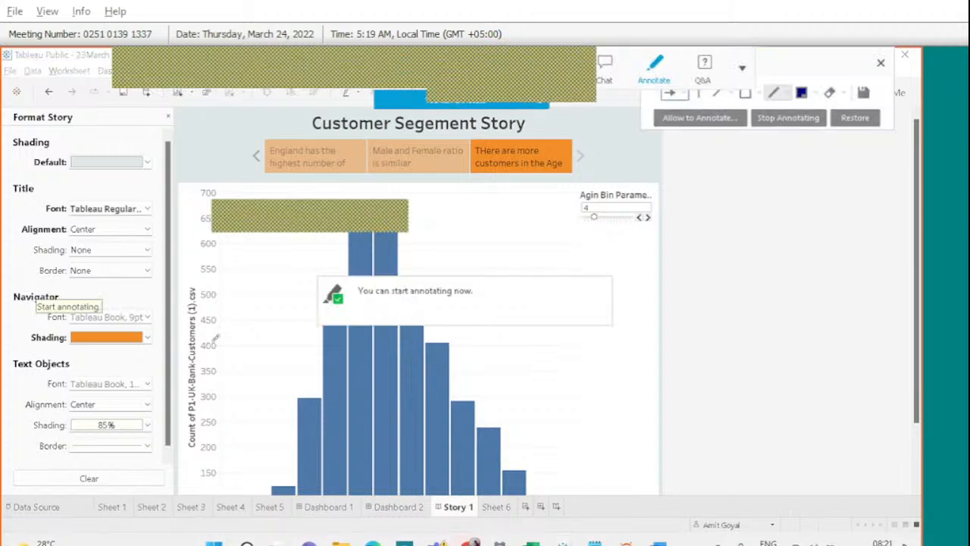
drag(215, 337, 30, 284)
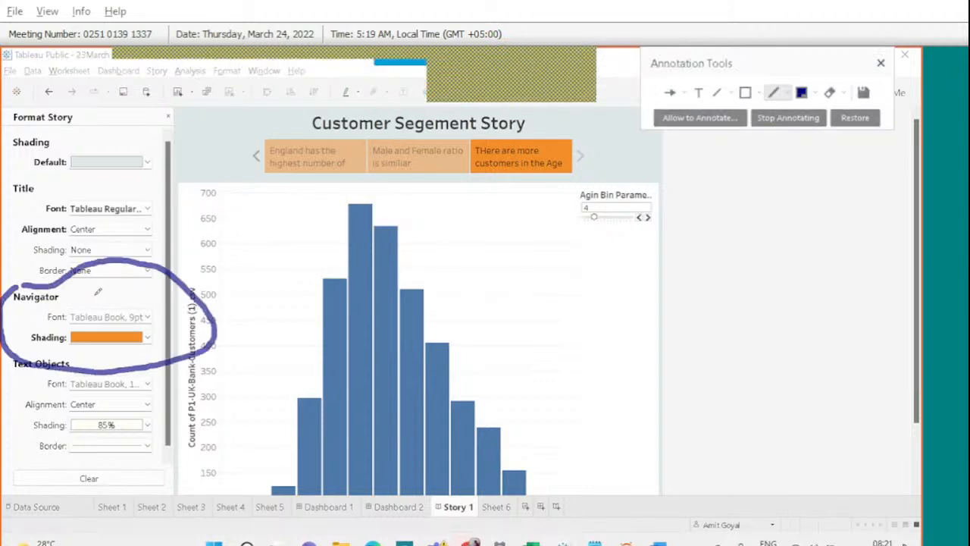
mouse_move(97, 292)
mouse_down()
mouse_move(93, 309)
mouse_move(107, 294)
mouse_up()
click(883, 64)
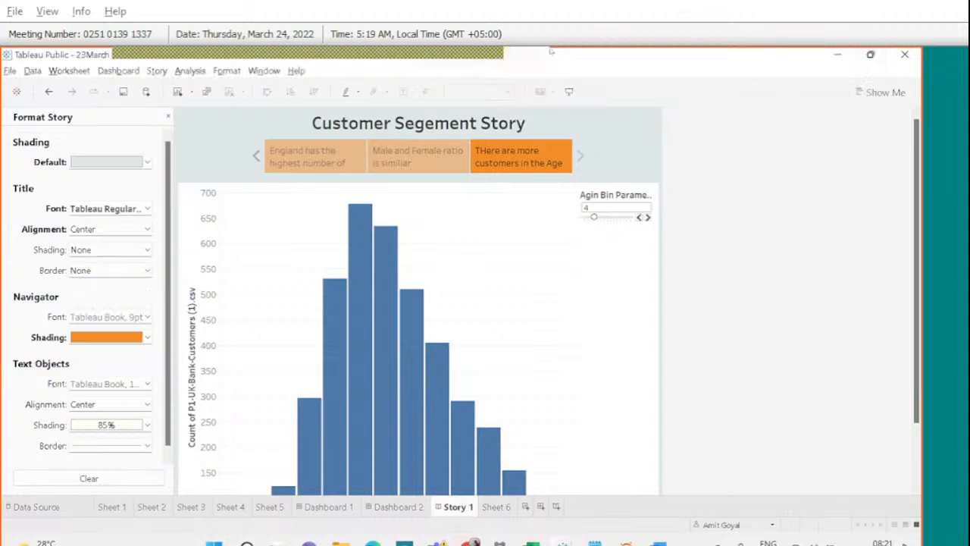
click(603, 66)
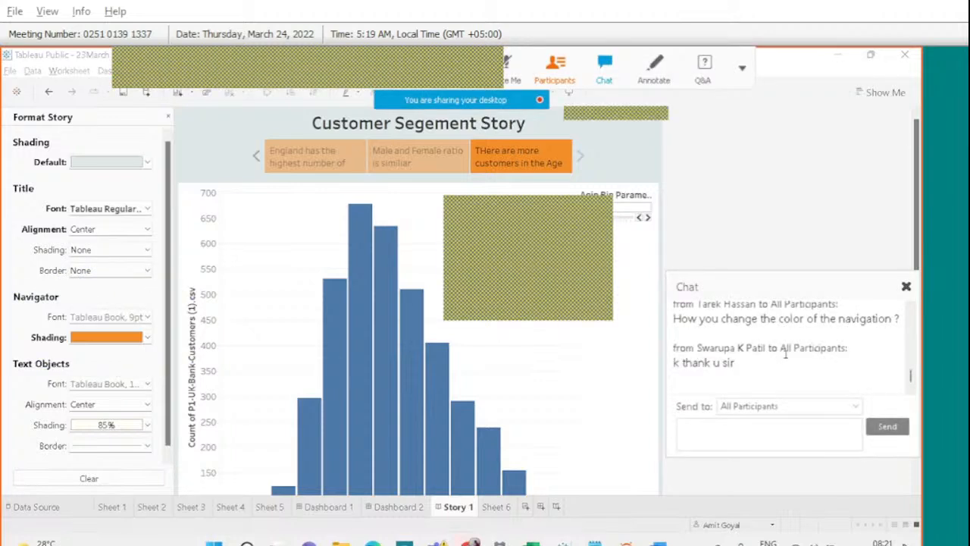
Scroll back through the meeting chat to read earlier messages.
click(910, 310)
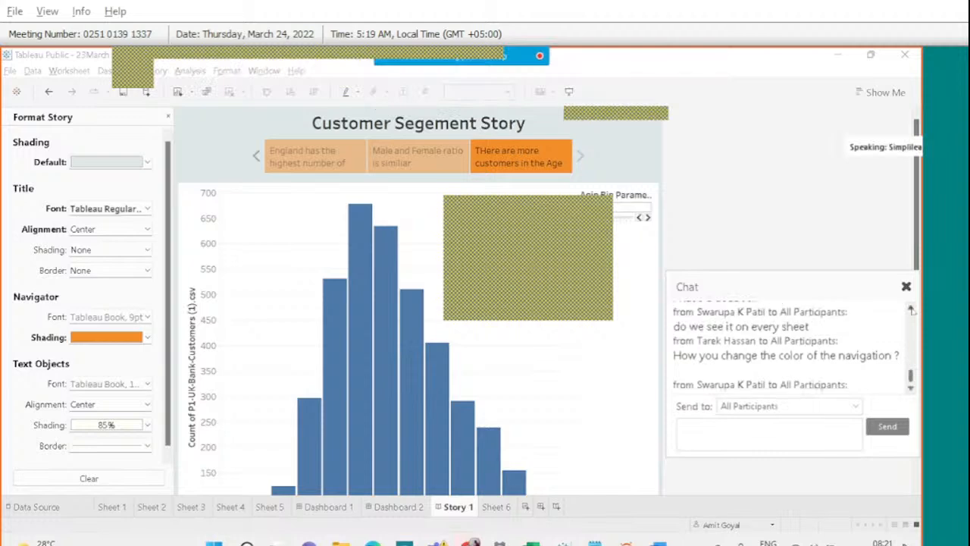
click(911, 310)
click(910, 310)
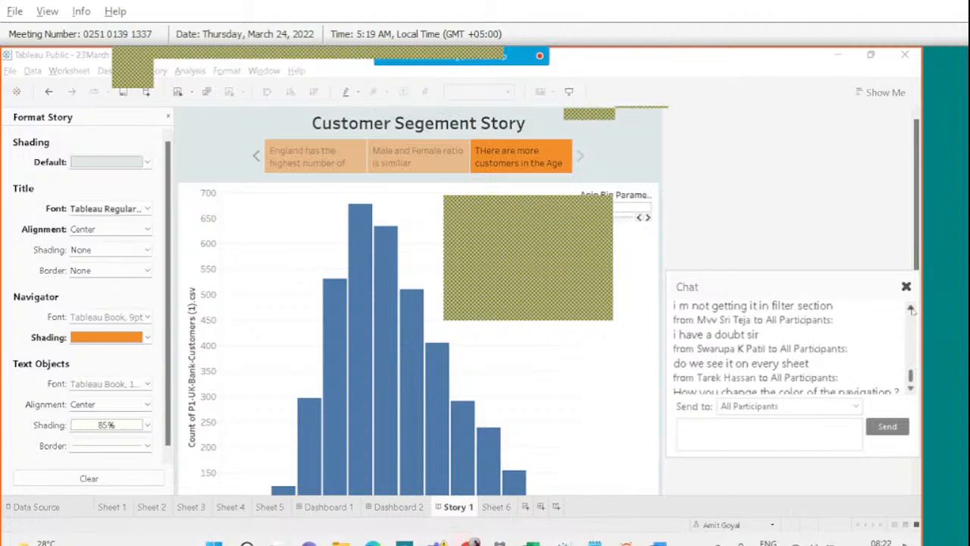
right_click(909, 389)
drag(911, 374, 912, 386)
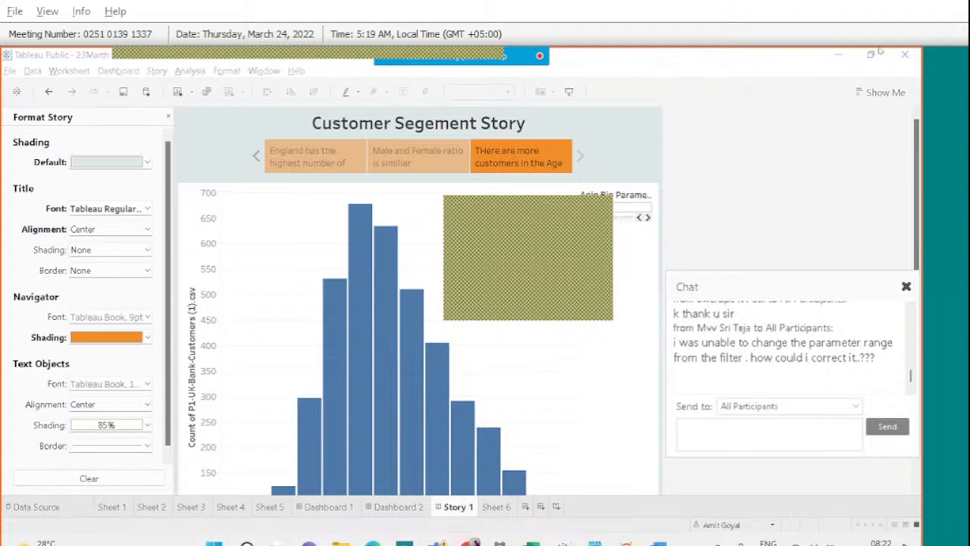
Find the questioning participant in the participants list, then show Sheet 4's Balance Analysis.
click(554, 68)
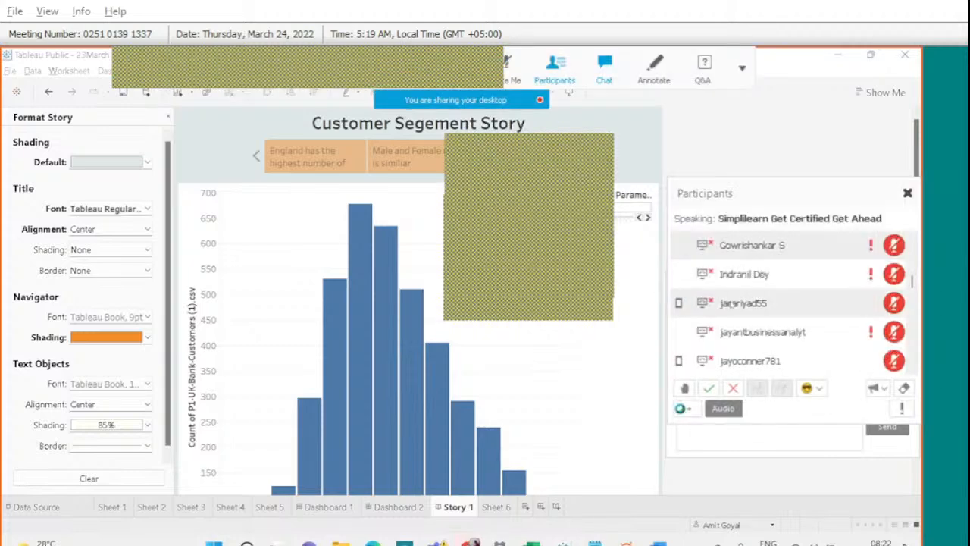
scroll(723, 302, down, 3)
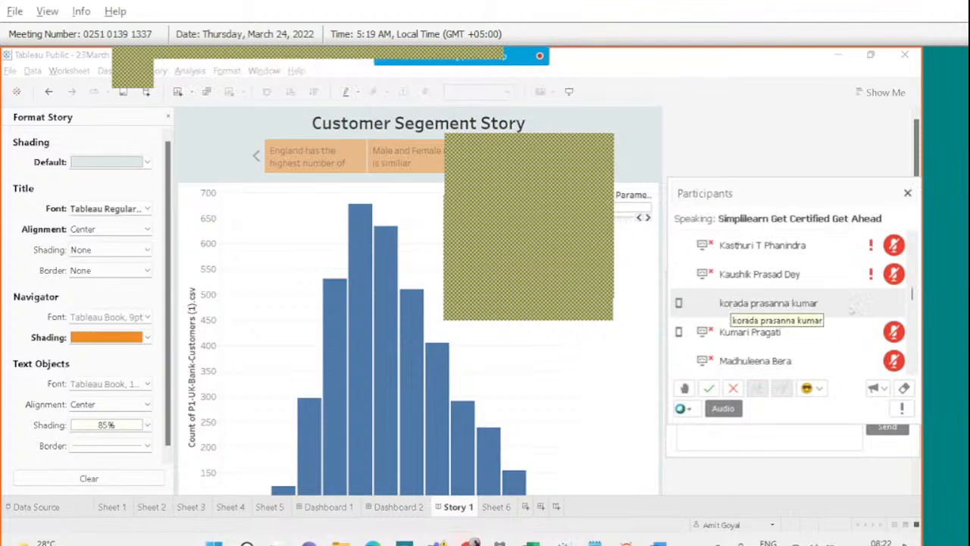
drag(913, 296, 913, 324)
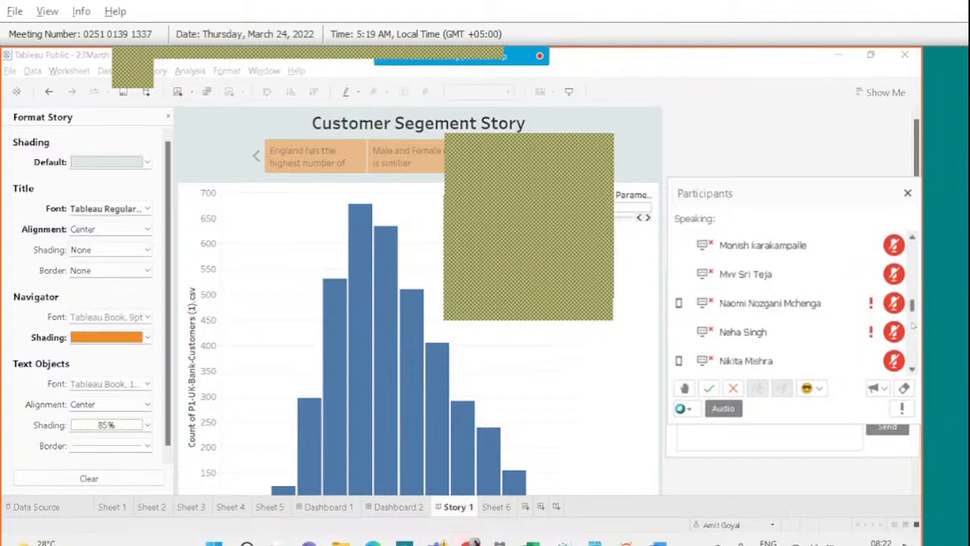
click(889, 279)
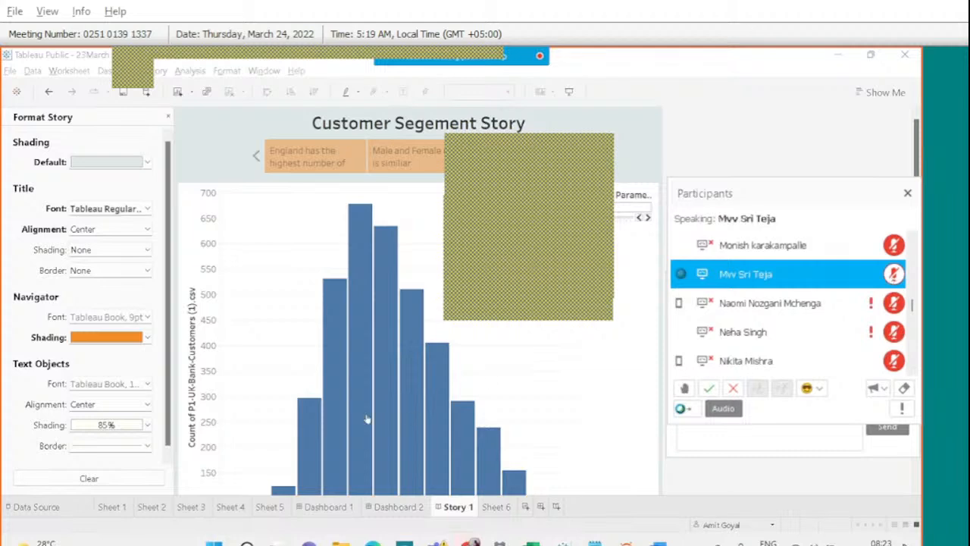
click(907, 193)
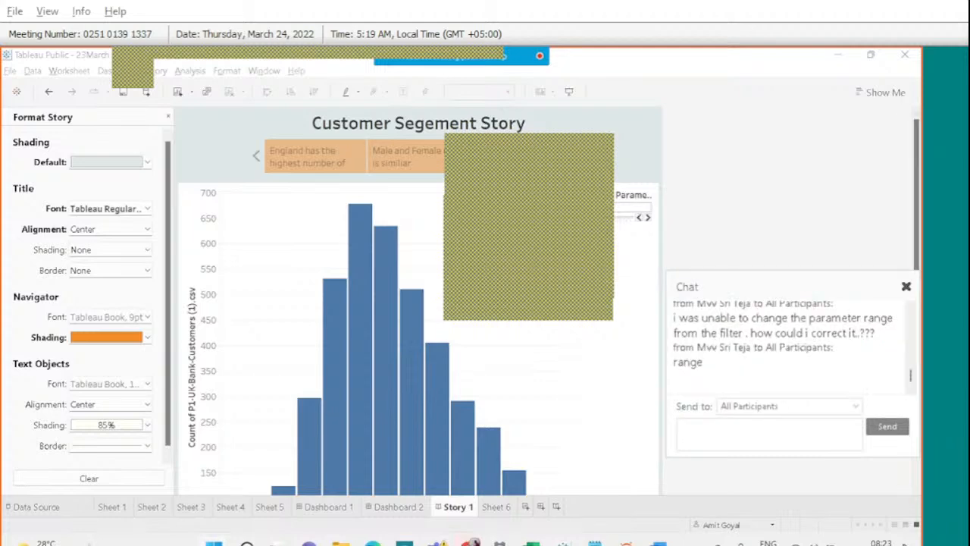
click(231, 506)
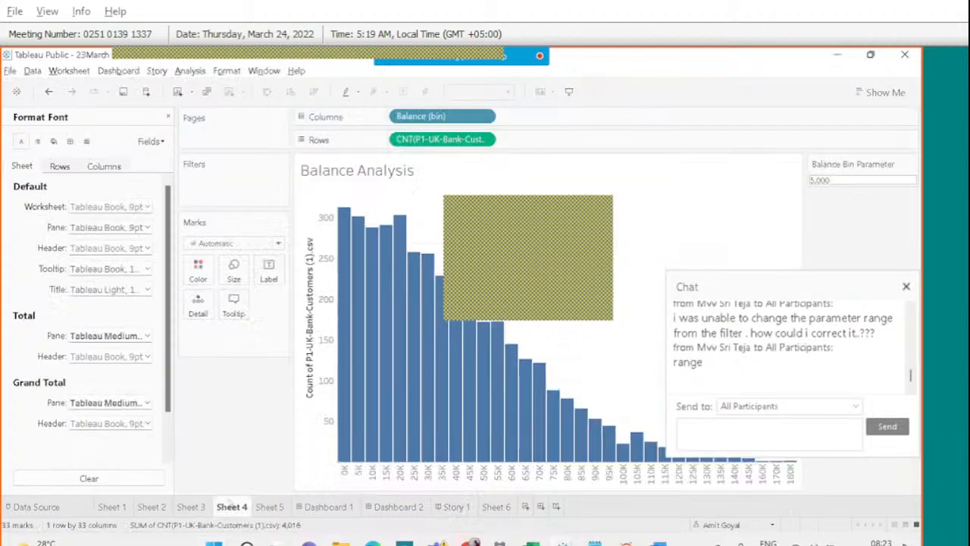
Replace font formatting with the Data pane and annotate the Balance Bin Parameter's 5,000 value.
click(906, 287)
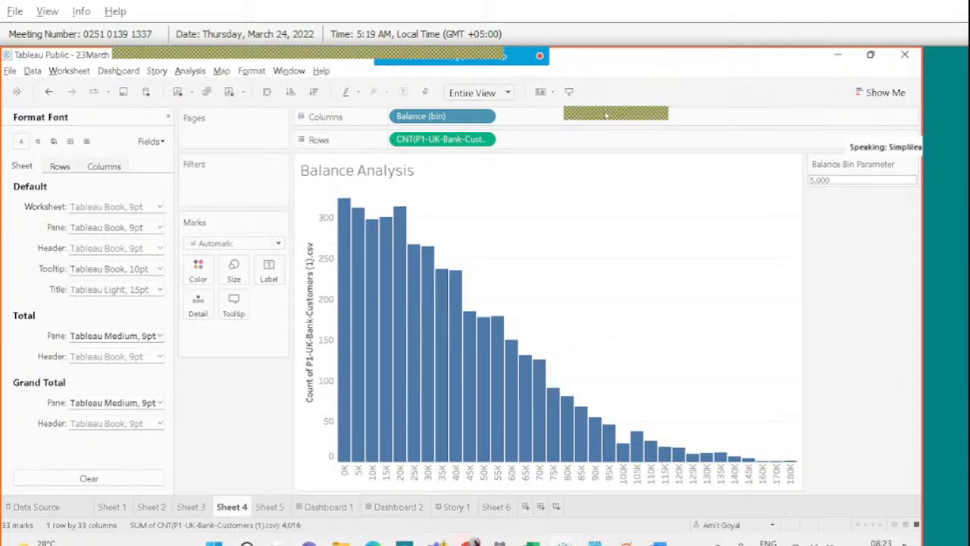
click(169, 118)
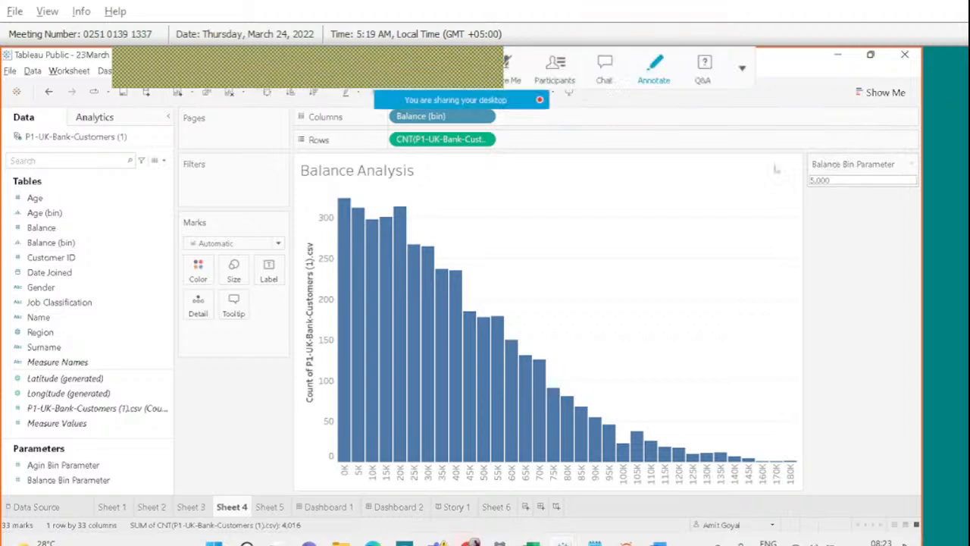
click(653, 70)
mouse_move(827, 200)
mouse_down()
mouse_move(889, 153)
mouse_move(856, 136)
mouse_move(811, 147)
mouse_up()
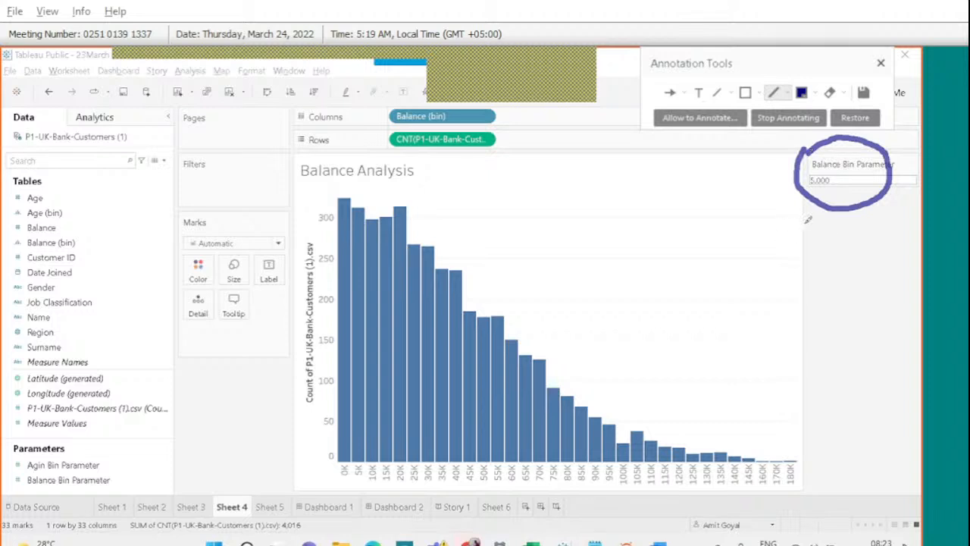
mouse_move(788, 237)
mouse_down()
mouse_move(749, 263)
mouse_move(752, 281)
mouse_up()
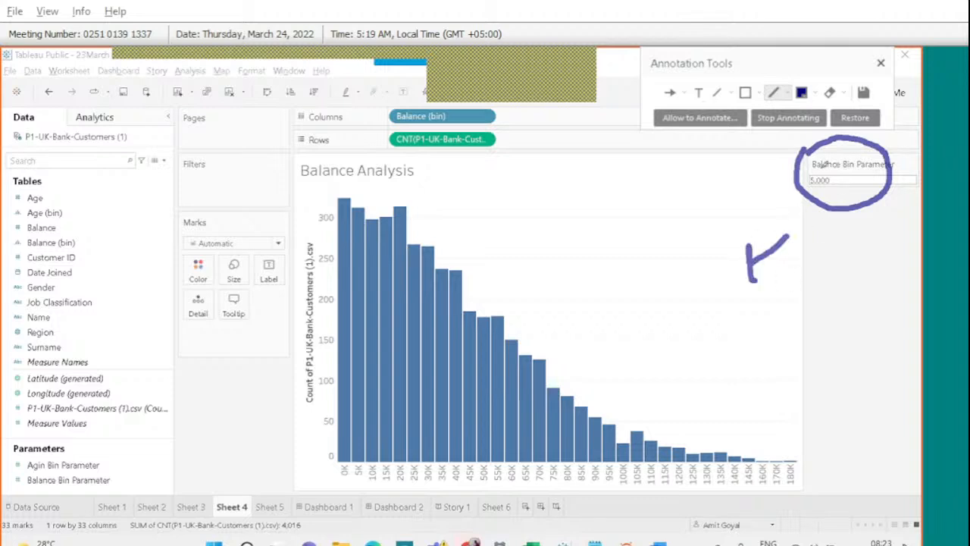
mouse_move(821, 168)
mouse_down()
mouse_move(811, 175)
mouse_move(833, 177)
mouse_move(822, 170)
mouse_up()
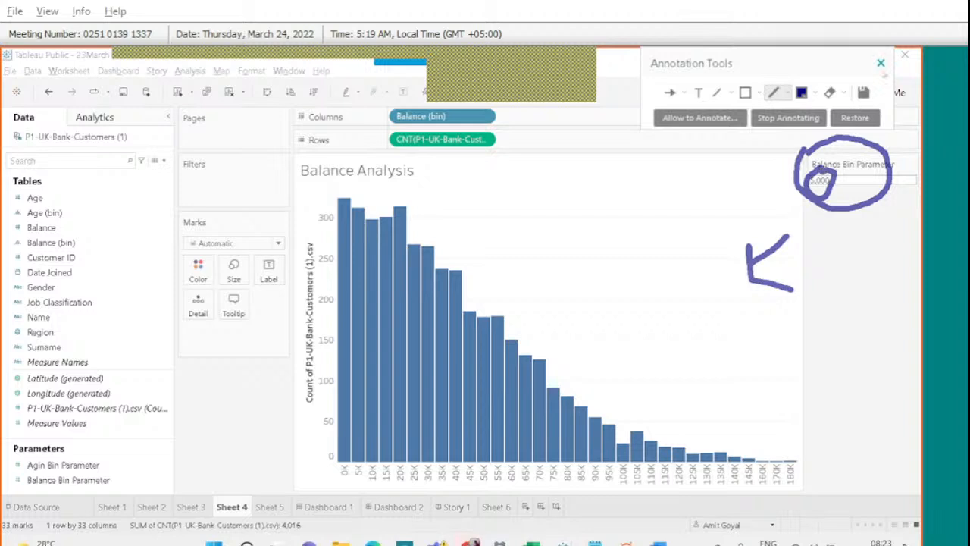
click(881, 63)
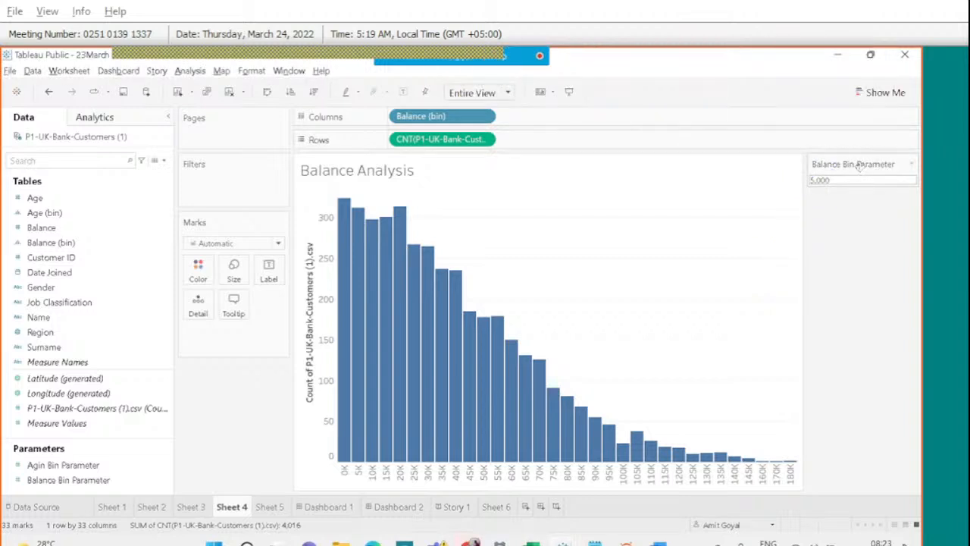
click(58, 242)
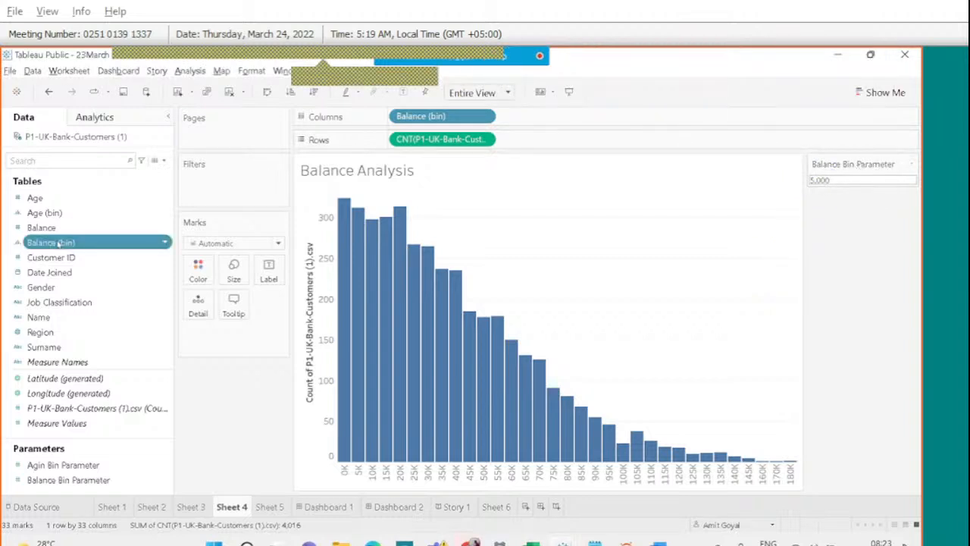
Keep Balance Bin Parameter as the Balance (bin) field's size of bins.
right_click(58, 242)
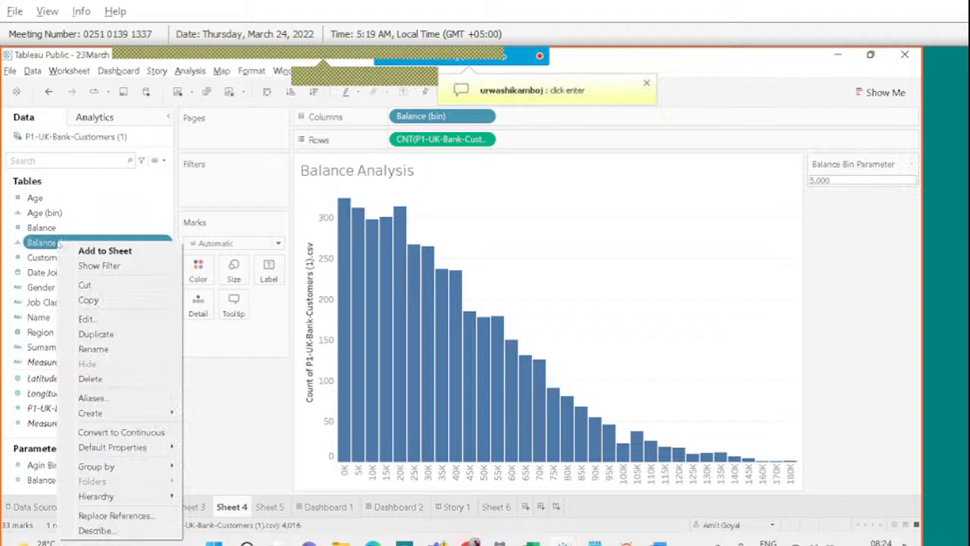
click(94, 317)
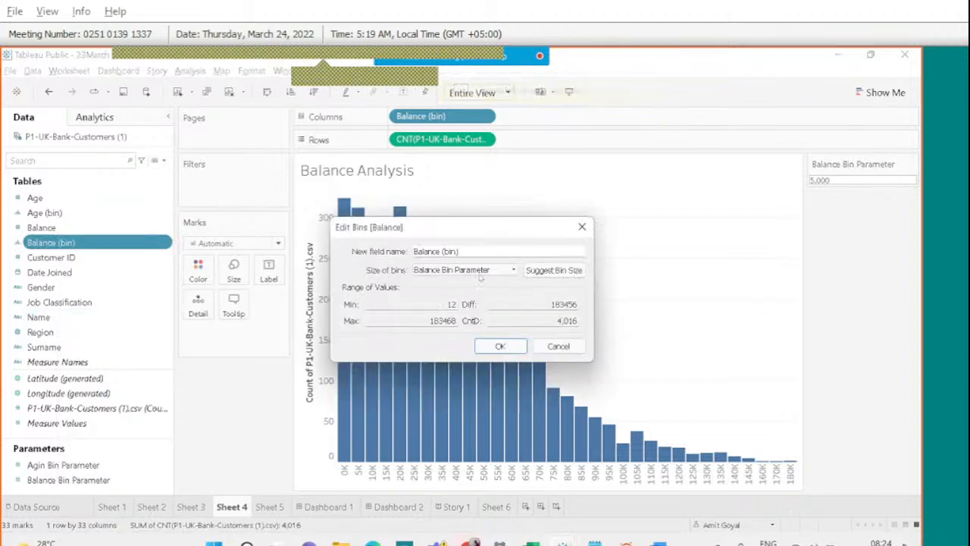
click(513, 271)
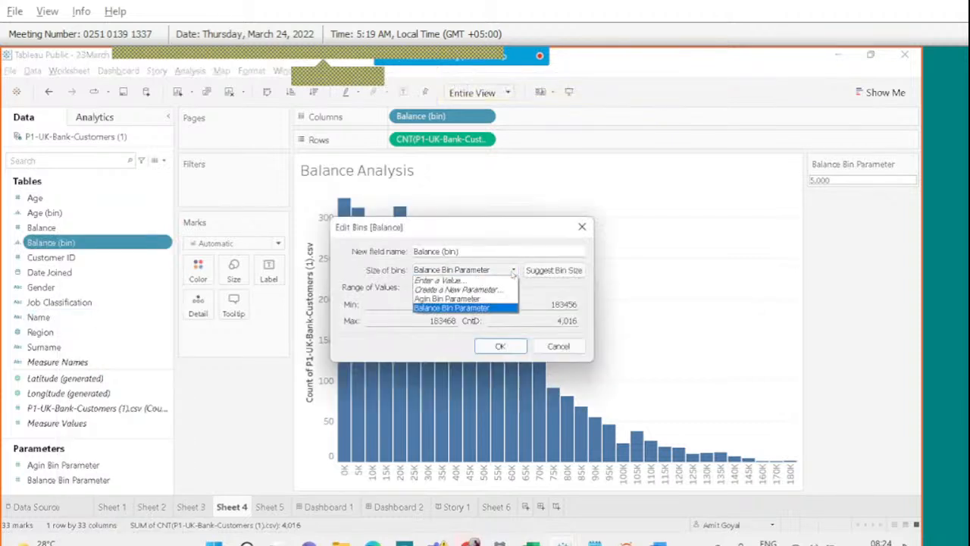
click(493, 309)
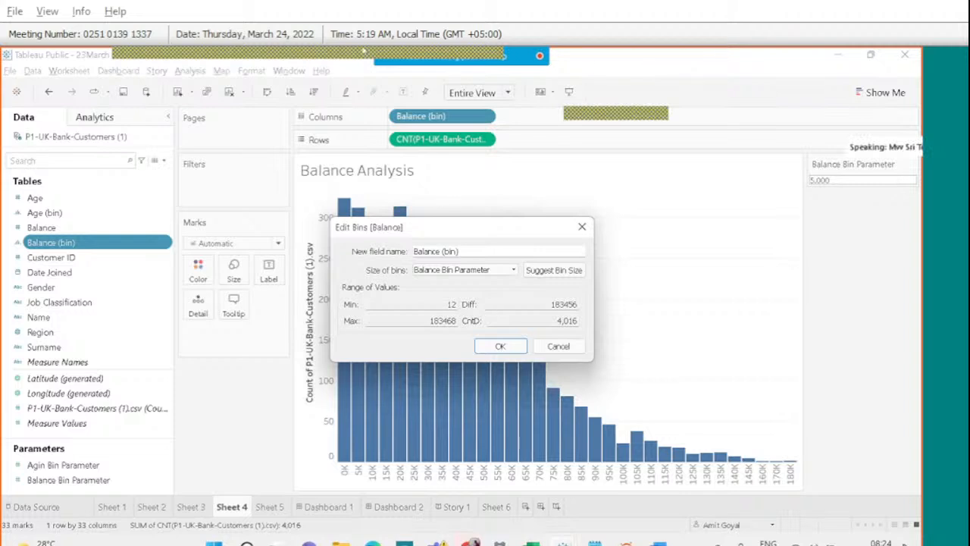
Make the participant who asked the presenter, ending the screen share.
mouse_move(465, 57)
click(542, 73)
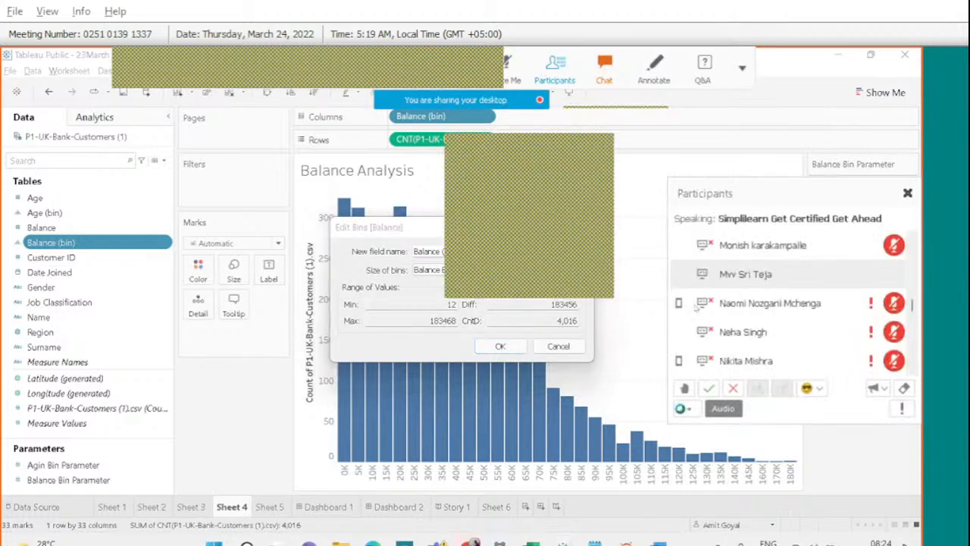
right_click(766, 282)
mouse_move(769, 286)
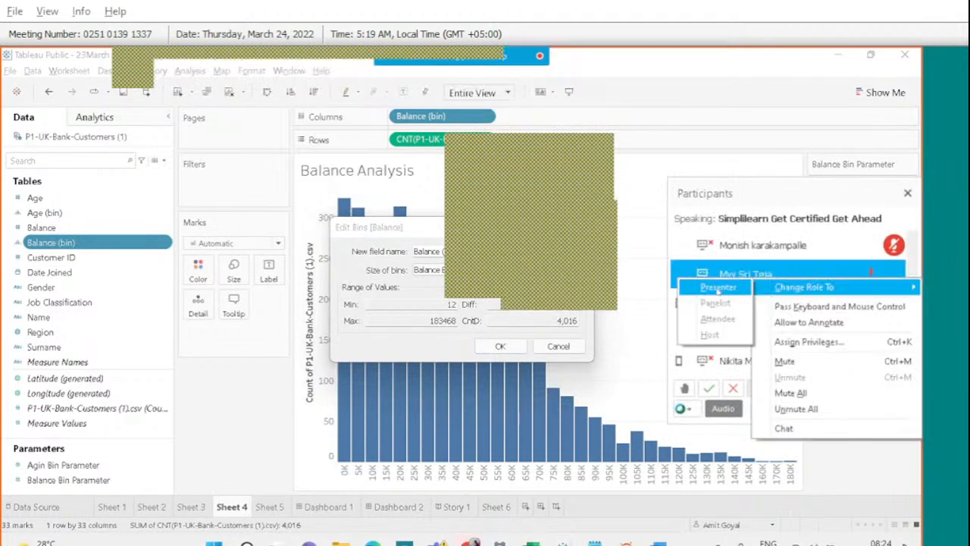
click(718, 288)
click(446, 346)
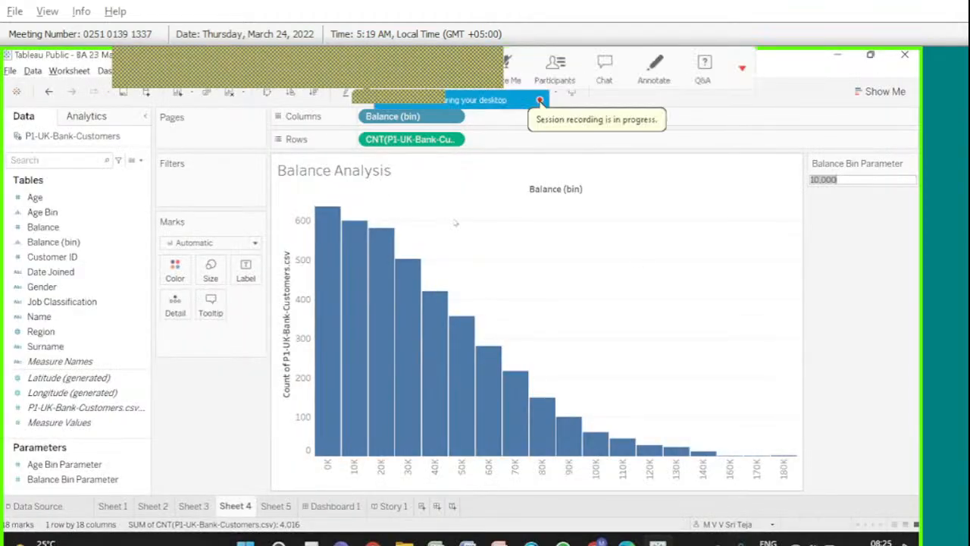
Make Balance Bin Parameter control the bin size of Balance (bin).
click(53, 212)
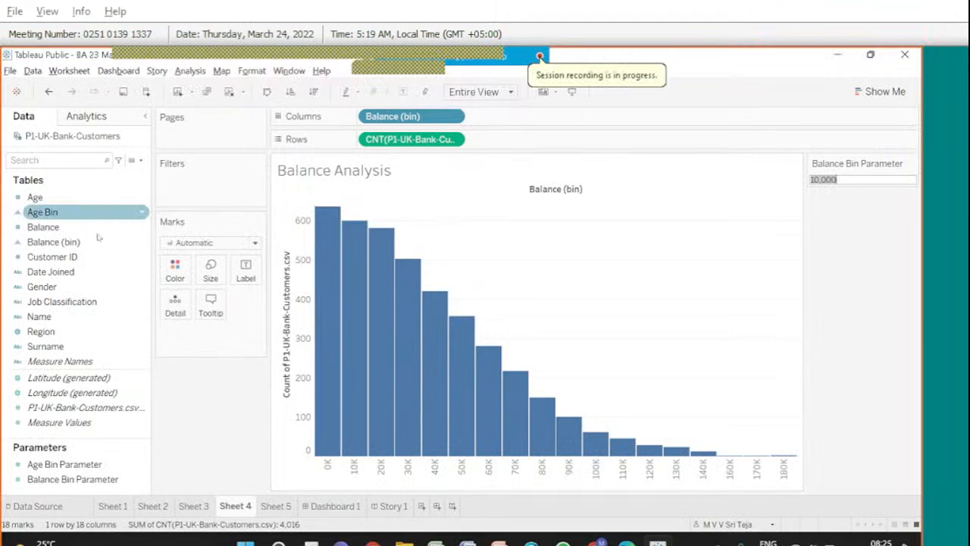
click(94, 242)
right_click(93, 243)
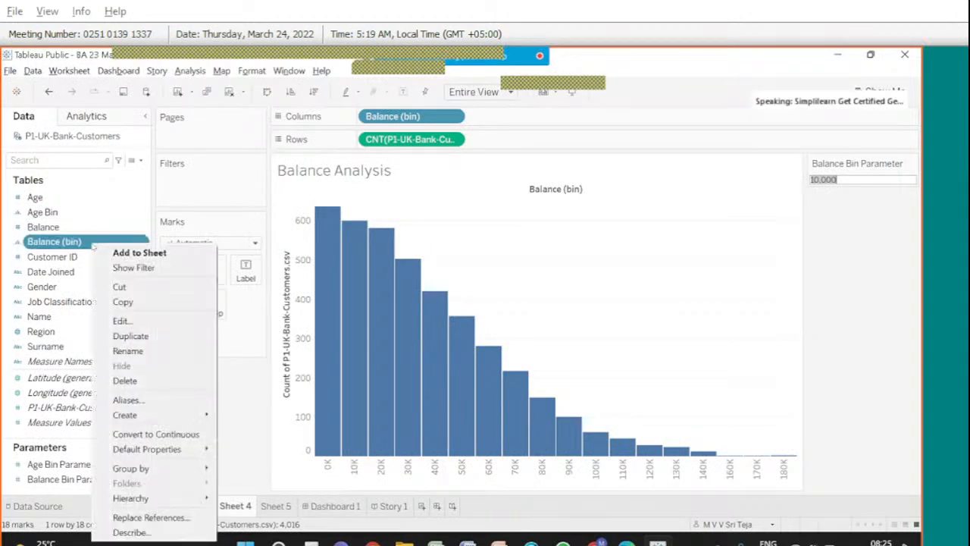
click(125, 320)
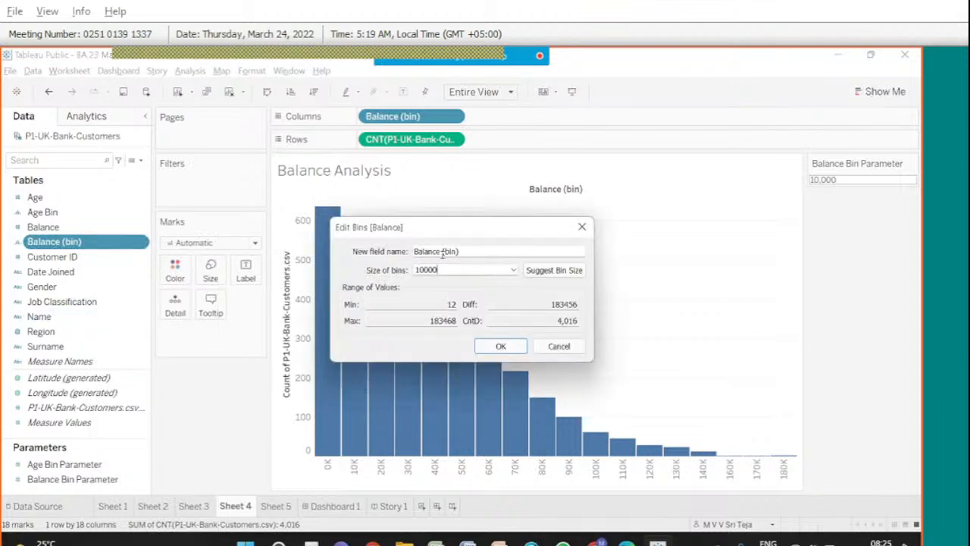
click(514, 271)
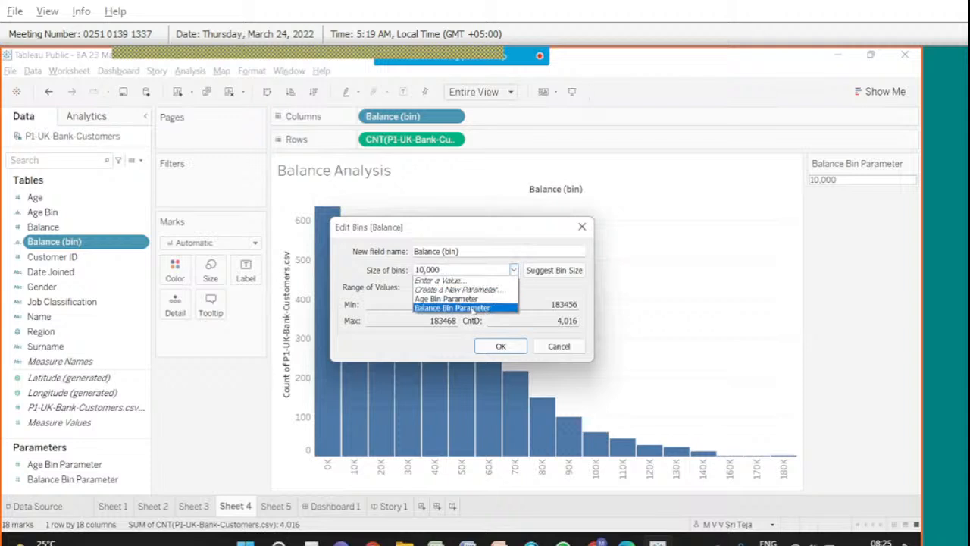
click(473, 308)
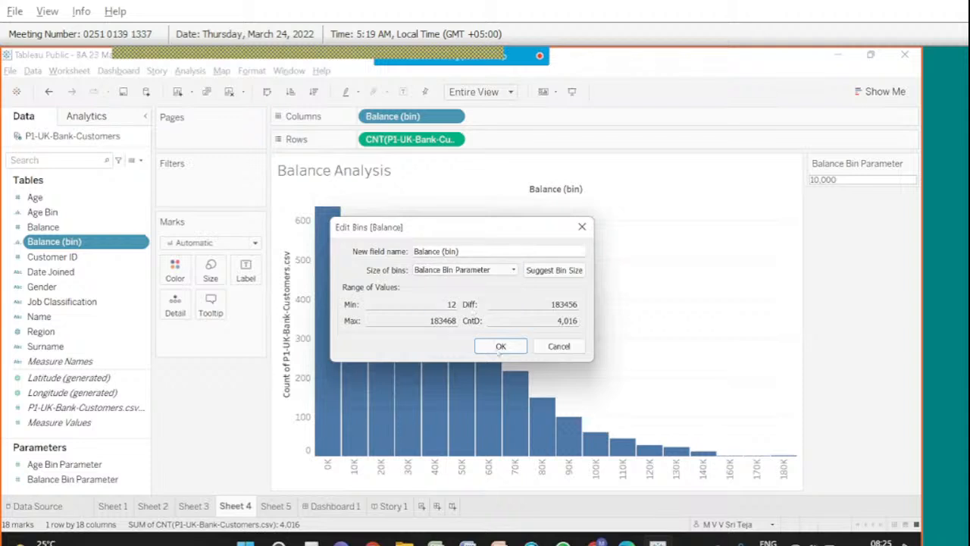
click(497, 349)
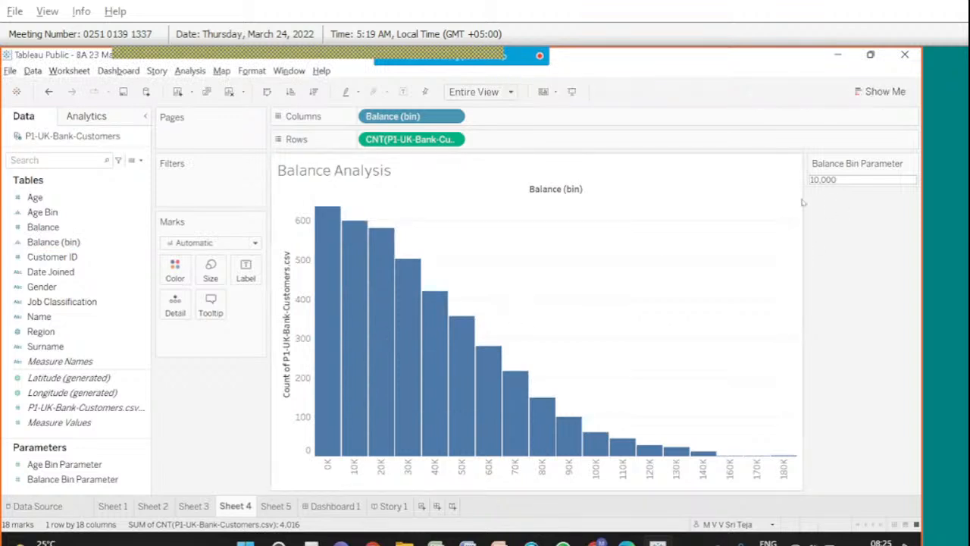
Set Balance Bin Parameter to 7,000, then switch to the Age Analysis sheet (Sheet 3).
click(875, 182)
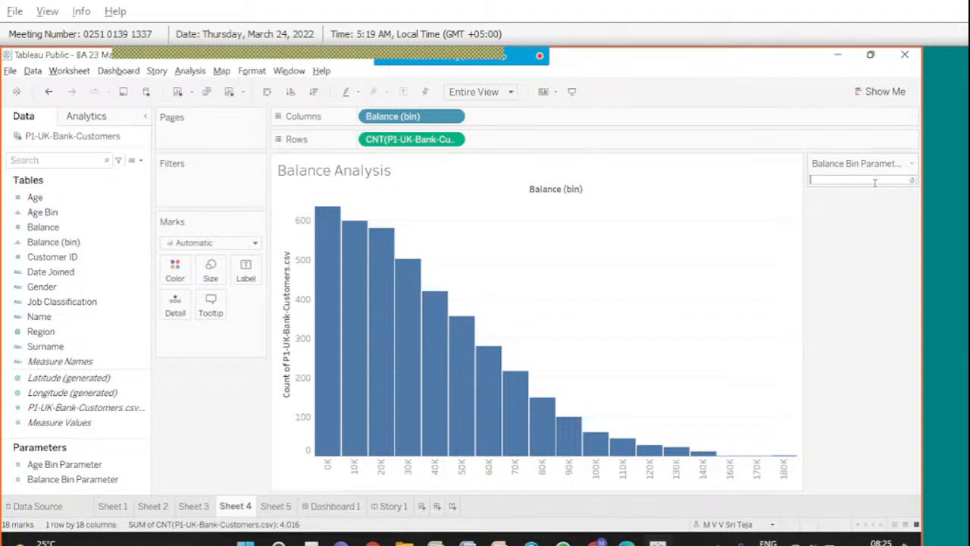
text(7,000)
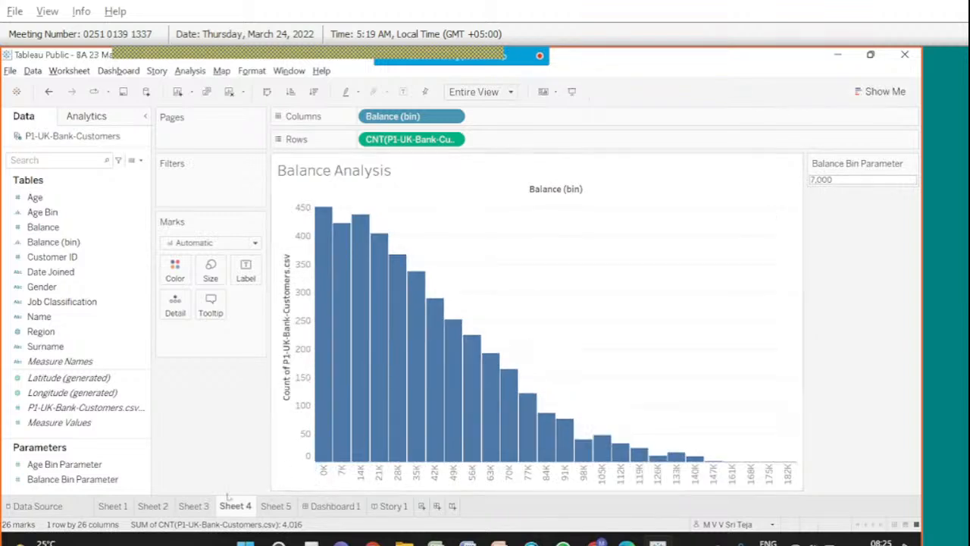
click(195, 507)
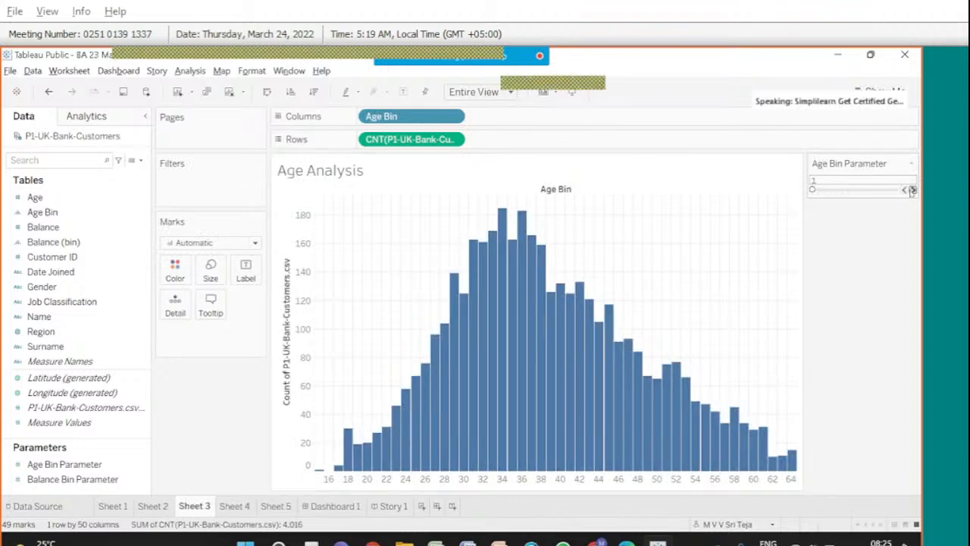
Raise Age Bin Parameter to 2 and make it size the Age Bin bins.
click(913, 190)
click(105, 239)
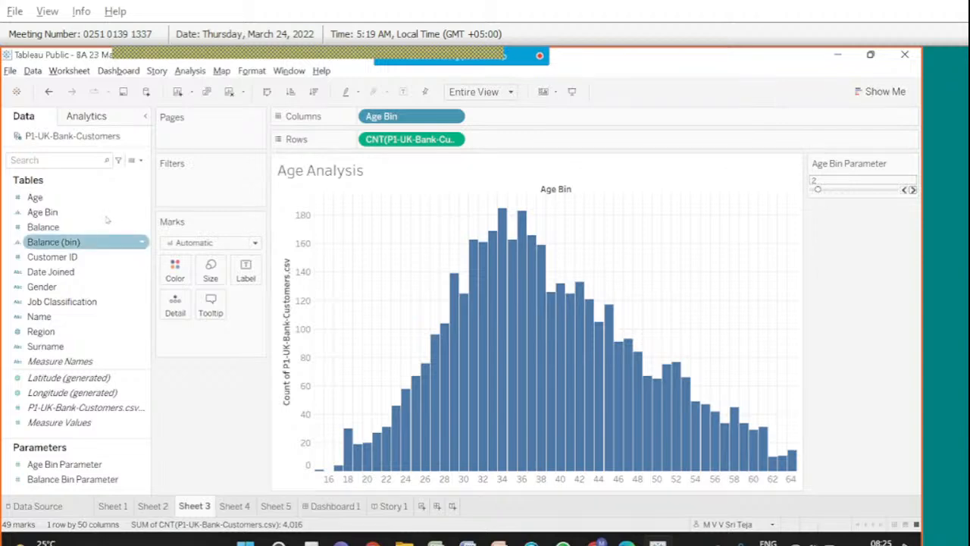
click(108, 213)
right_click(108, 216)
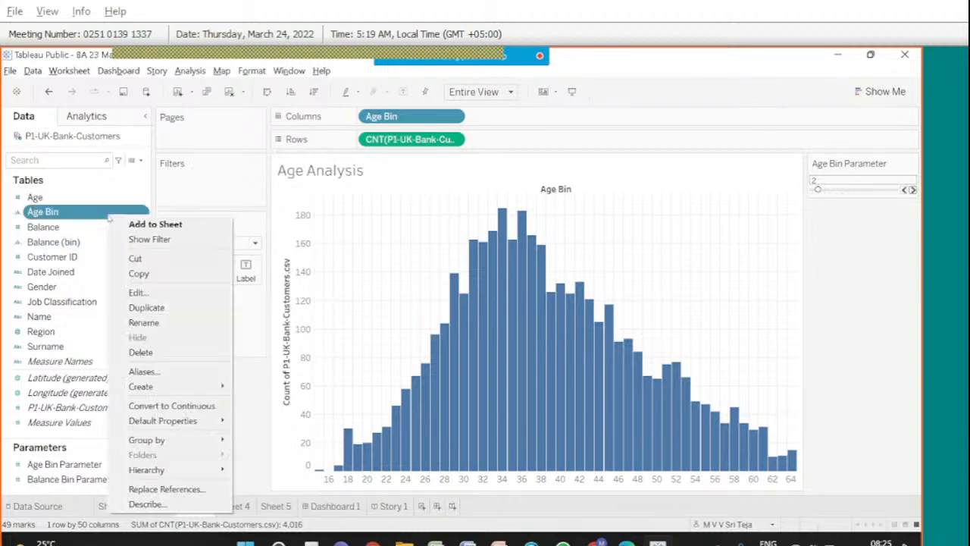
click(162, 295)
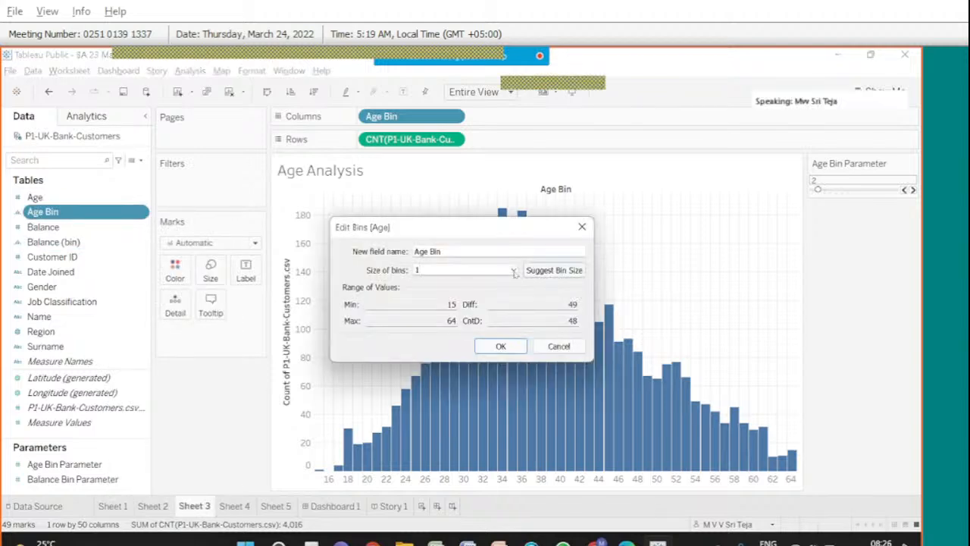
click(513, 271)
click(485, 300)
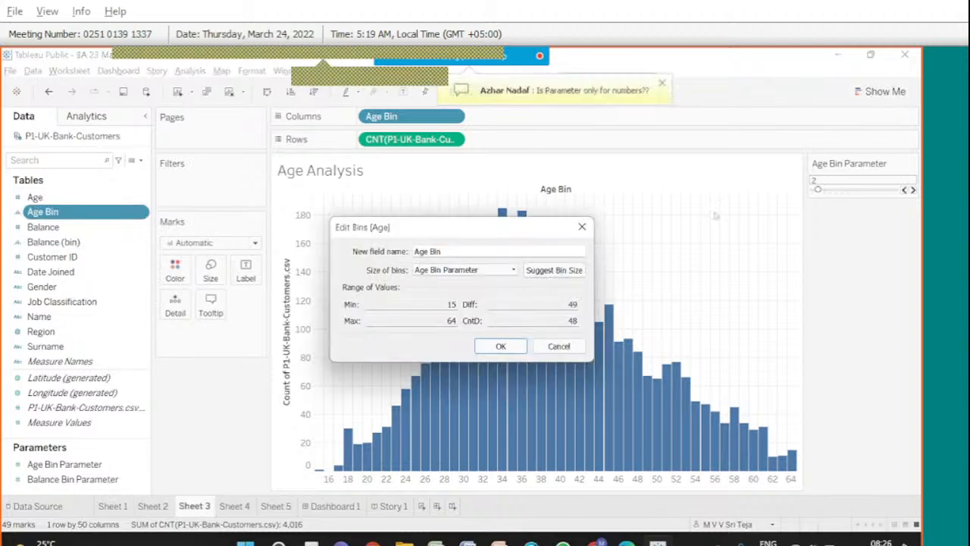
click(490, 347)
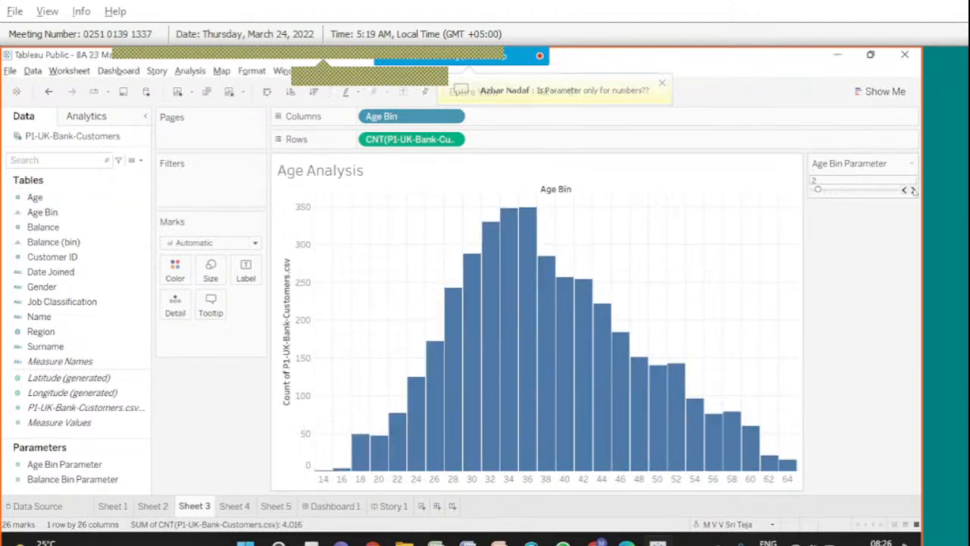
Step Age Bin Parameter up to 3, then stop sharing the desktop.
click(913, 190)
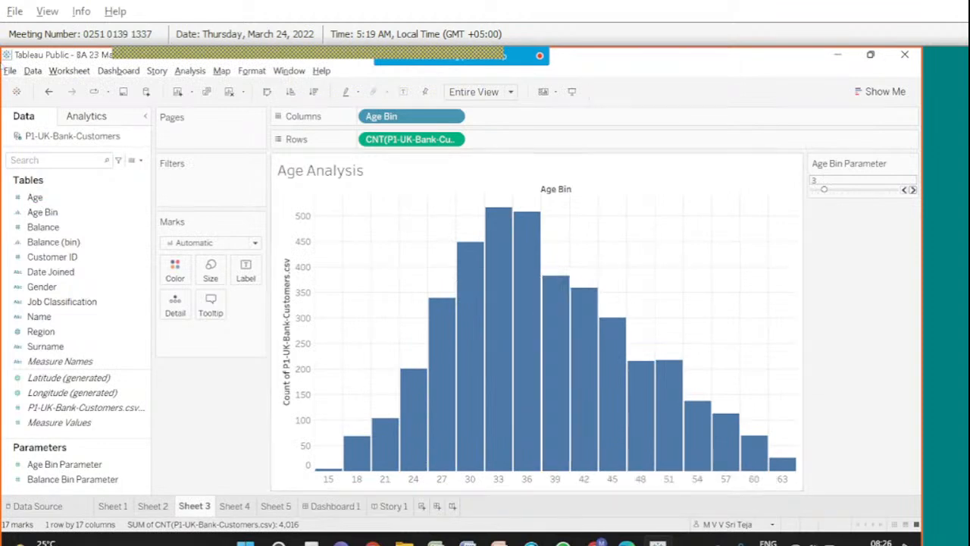
mouse_move(452, 58)
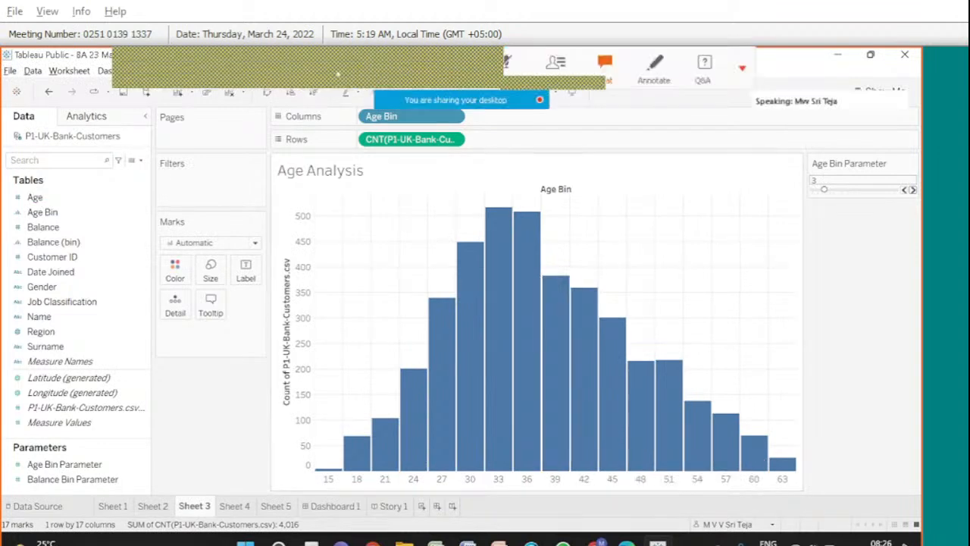
click(194, 67)
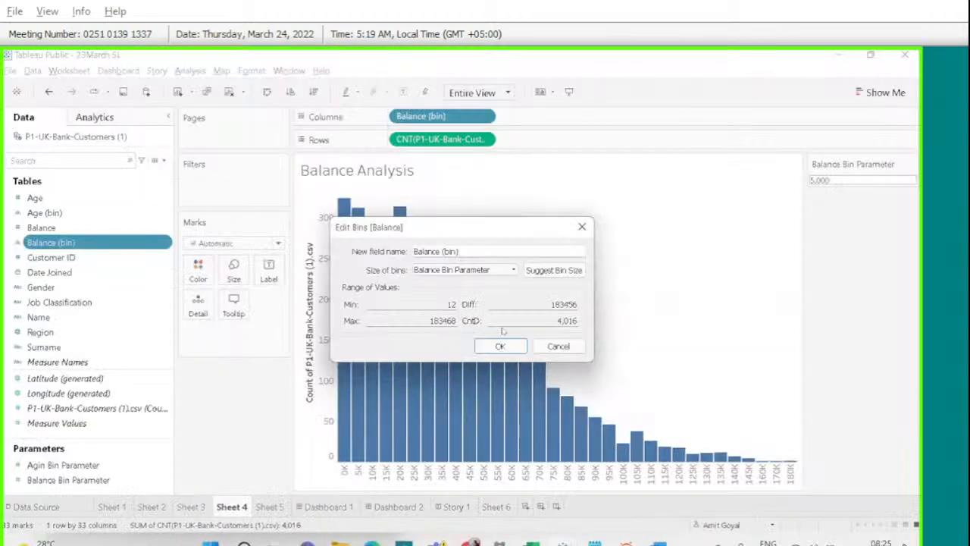
Cancel the Balance bin edit without changes, read the meeting chat, then close it.
click(541, 351)
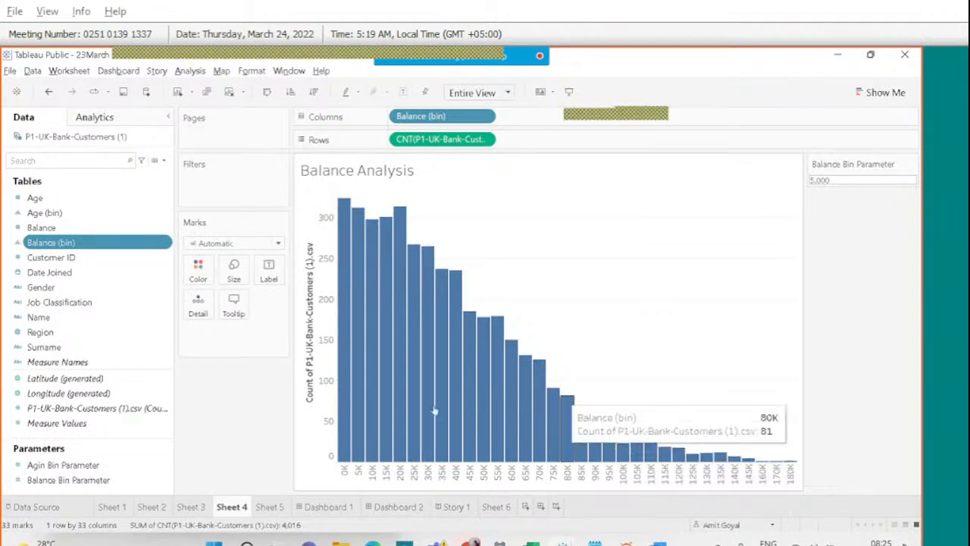
mouse_move(552, 73)
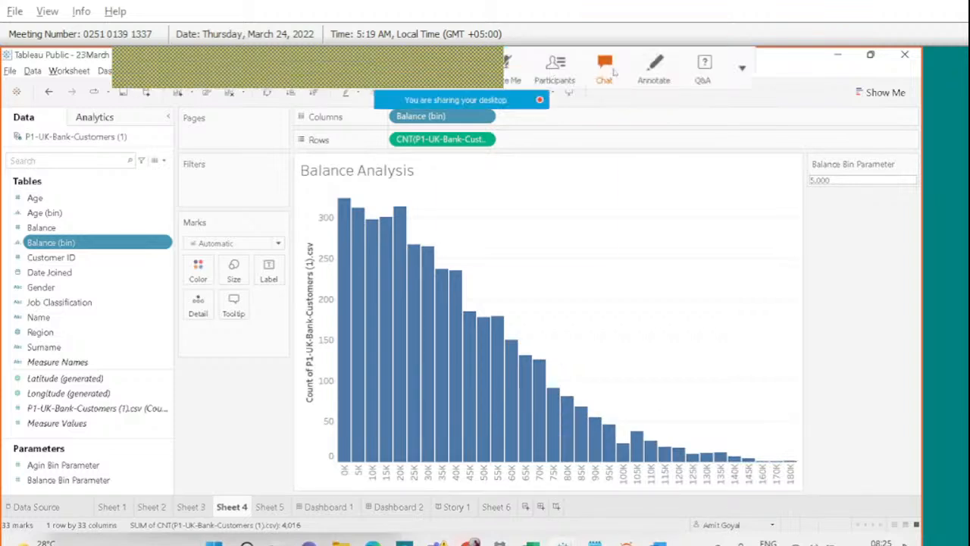
click(606, 69)
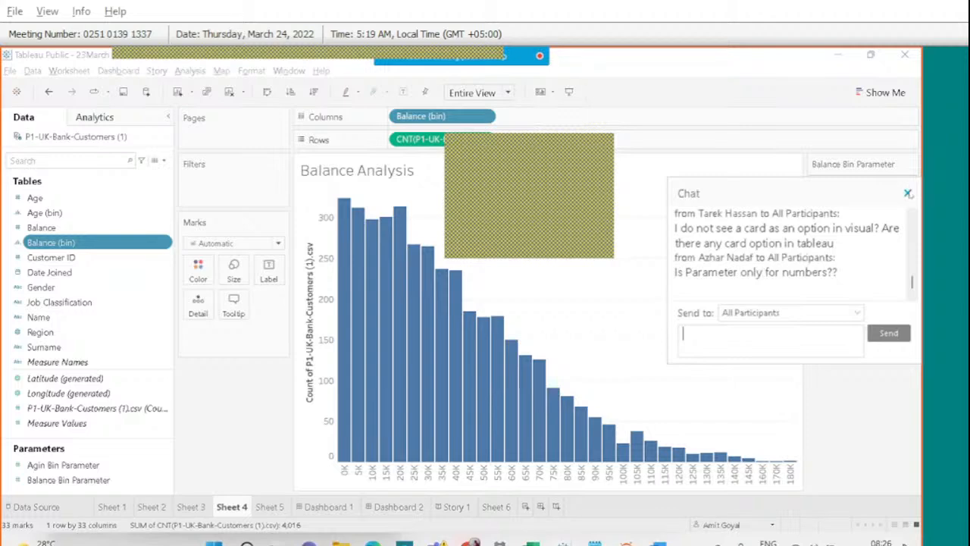
click(907, 194)
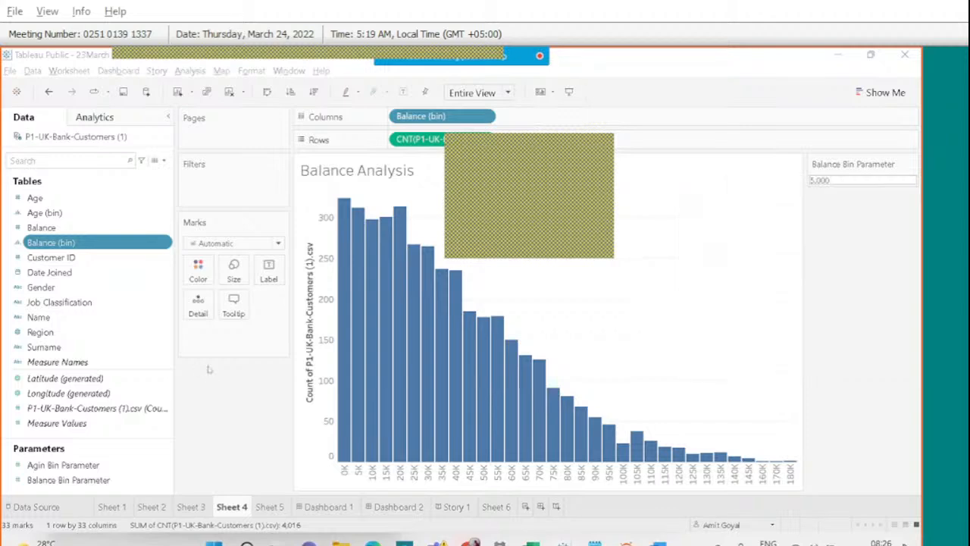
click(164, 164)
click(123, 190)
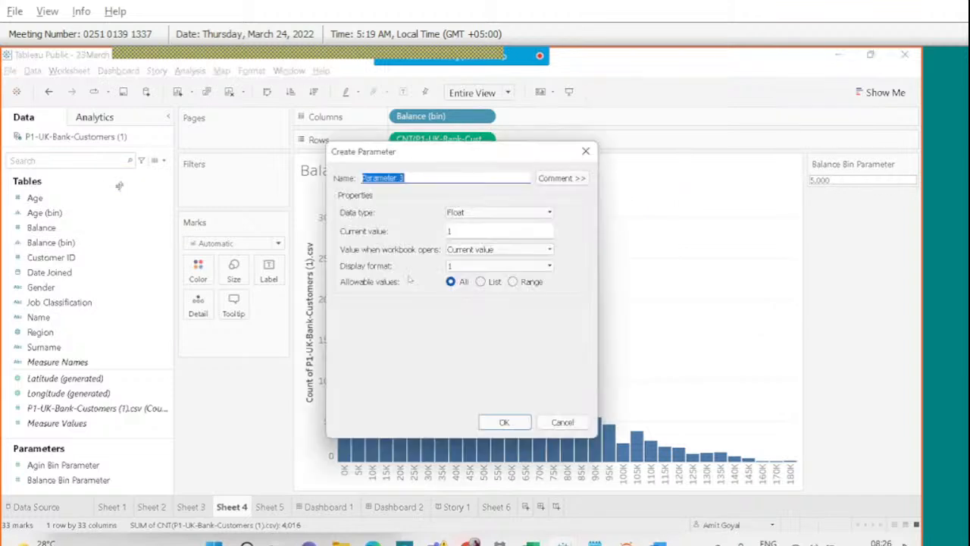
click(479, 212)
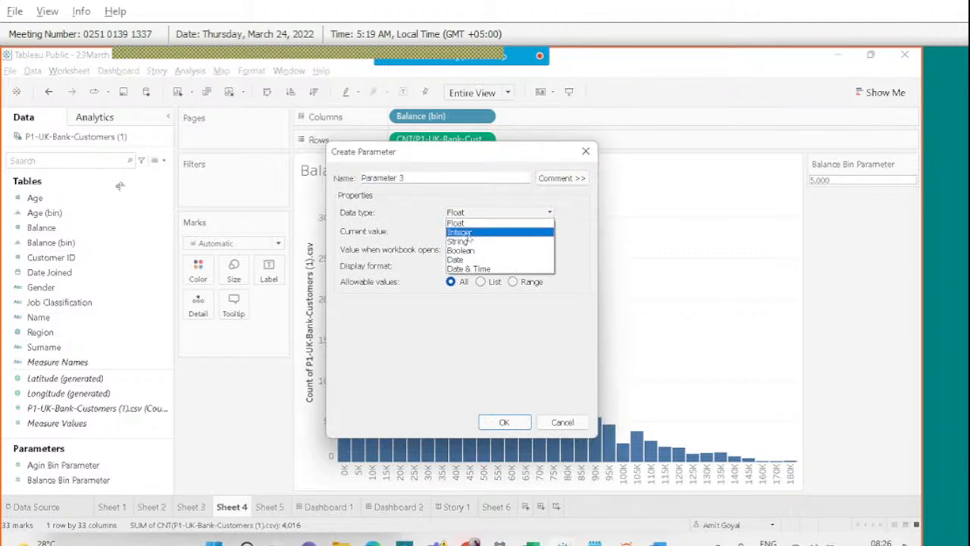
click(467, 232)
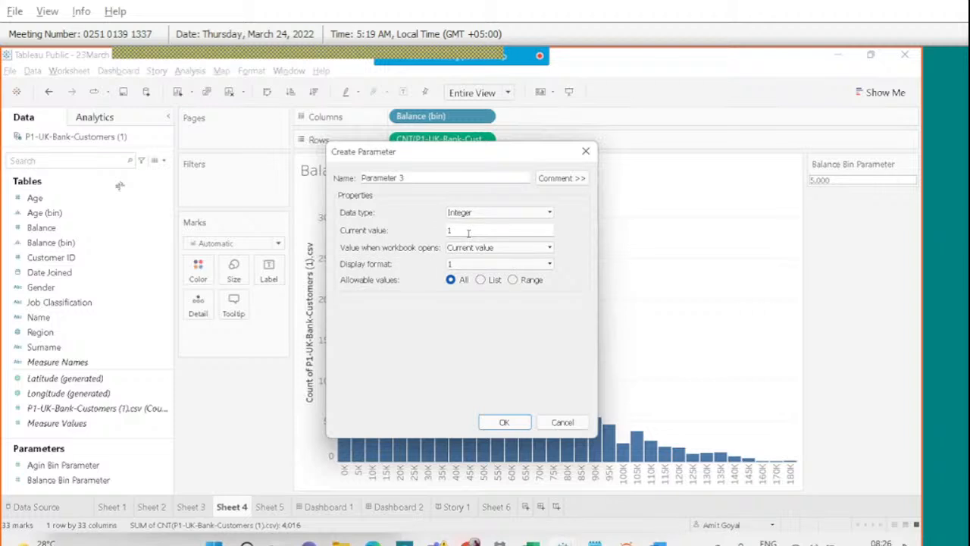
click(546, 212)
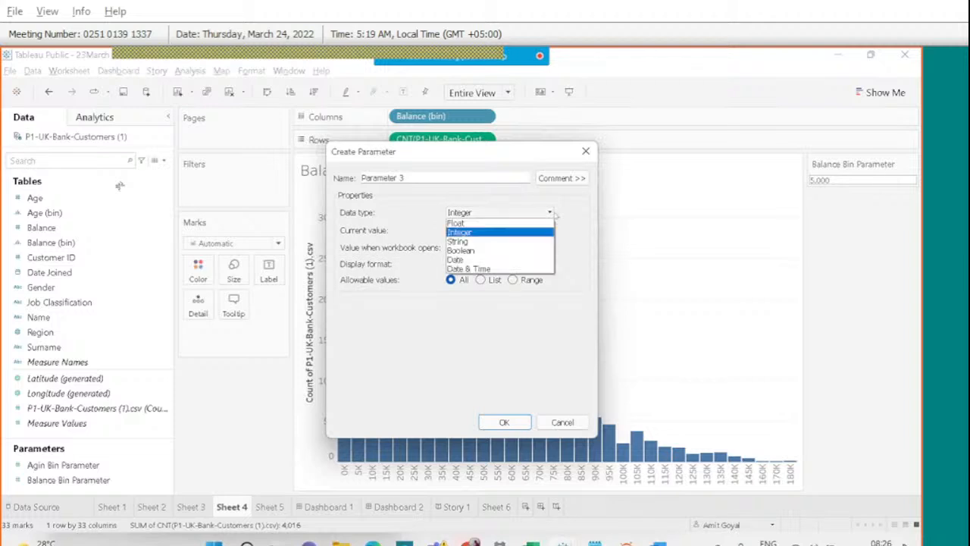
click(485, 241)
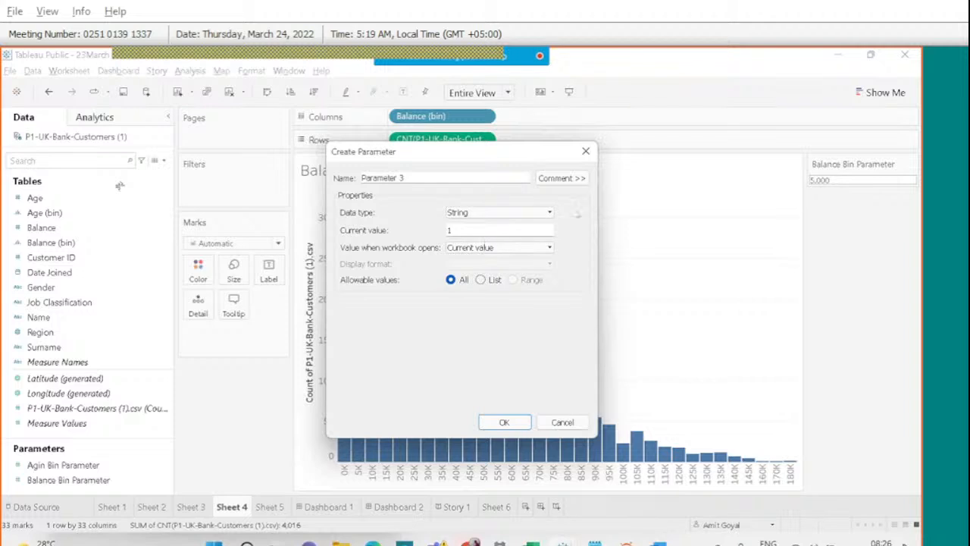
click(586, 154)
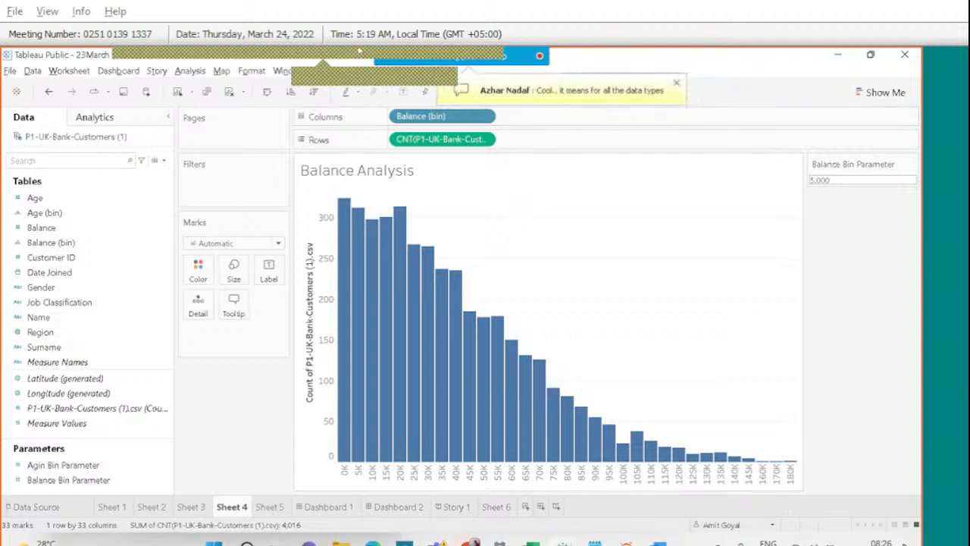
mouse_move(454, 54)
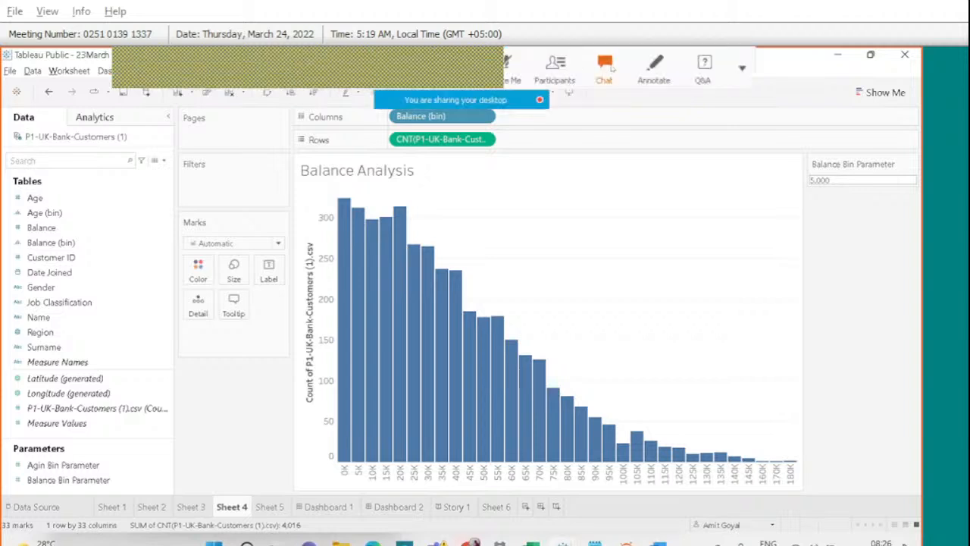
click(610, 67)
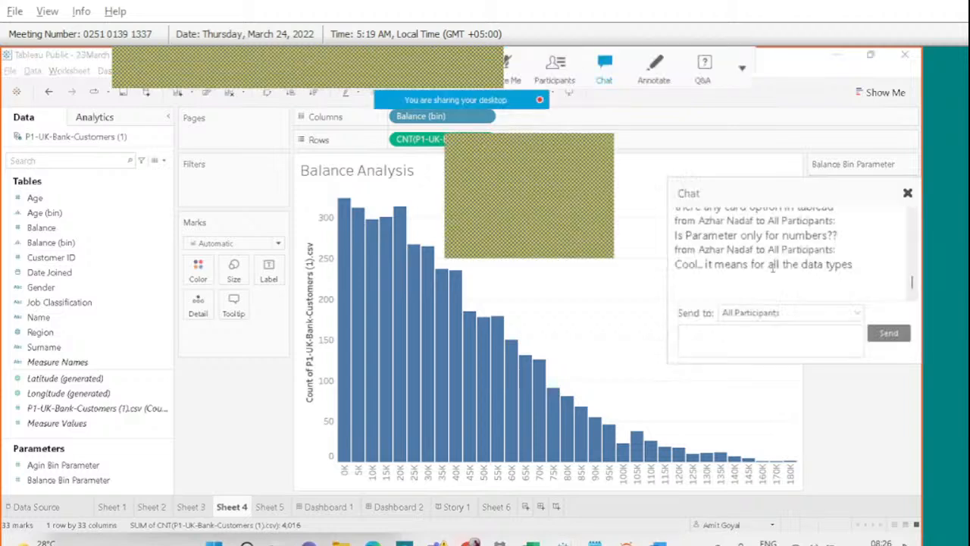
click(907, 193)
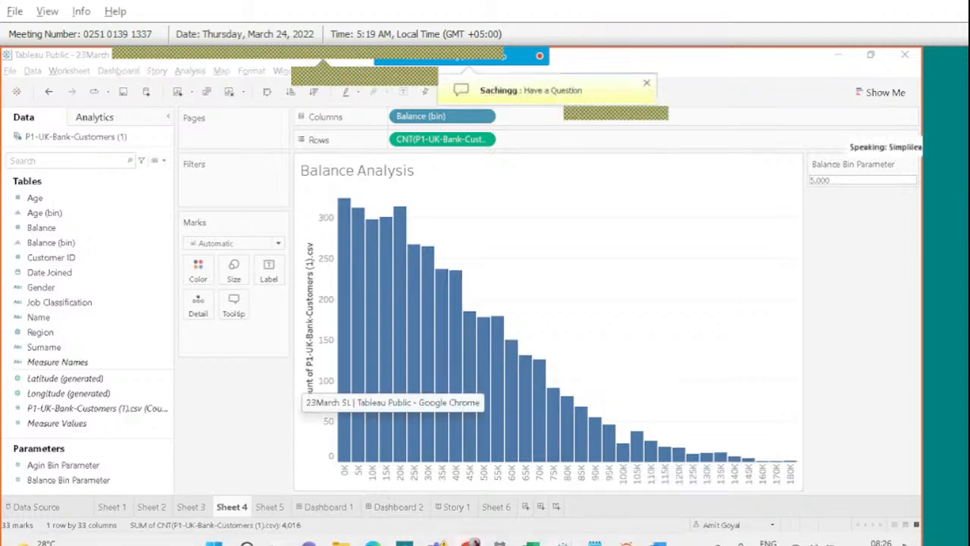
mouse_move(394, 541)
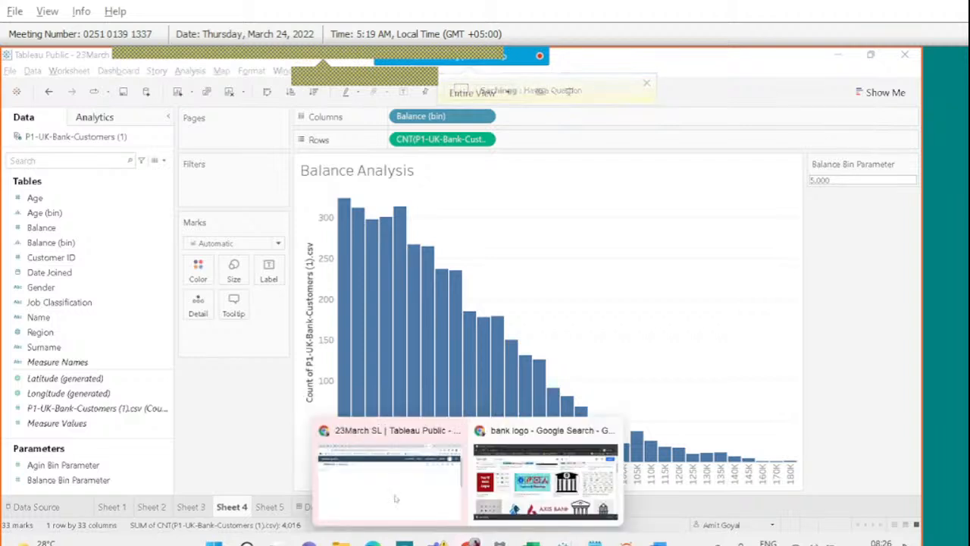
Download the Assignment 2 presentation from the Google Drive folder.
click(407, 451)
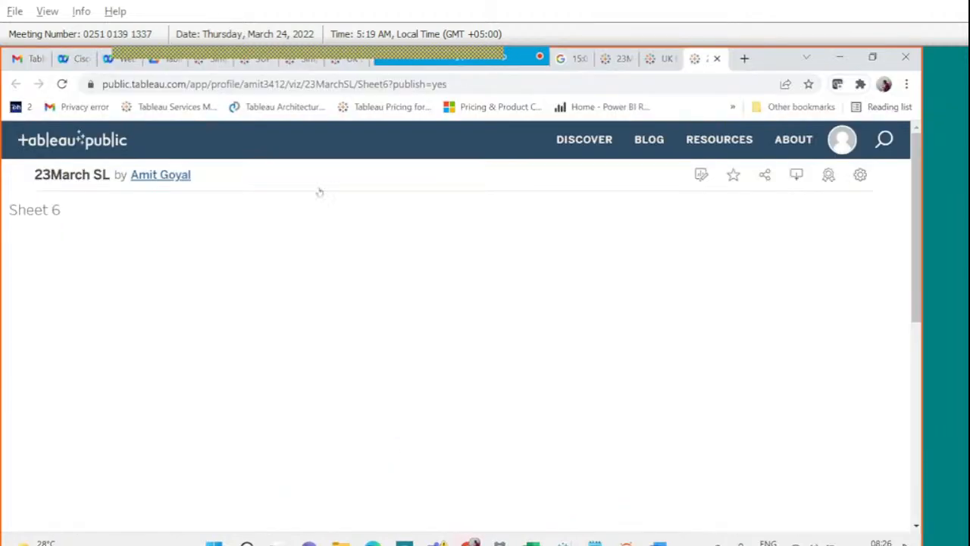
click(157, 58)
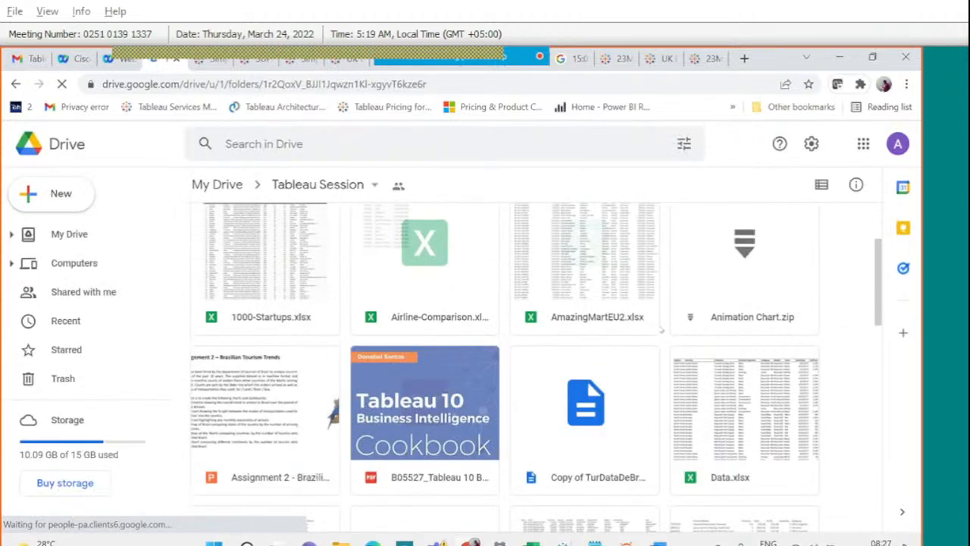
scroll(660, 331, down, 2)
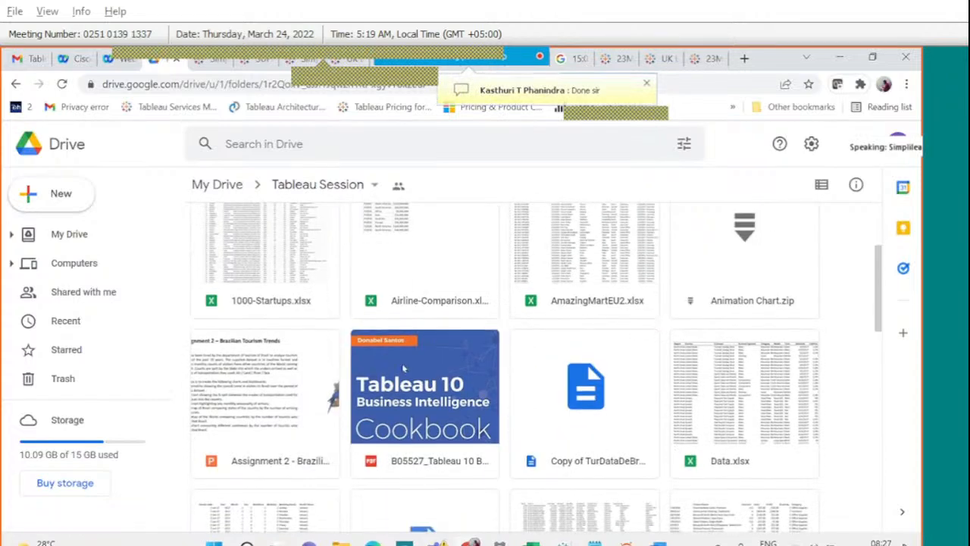
right_click(282, 414)
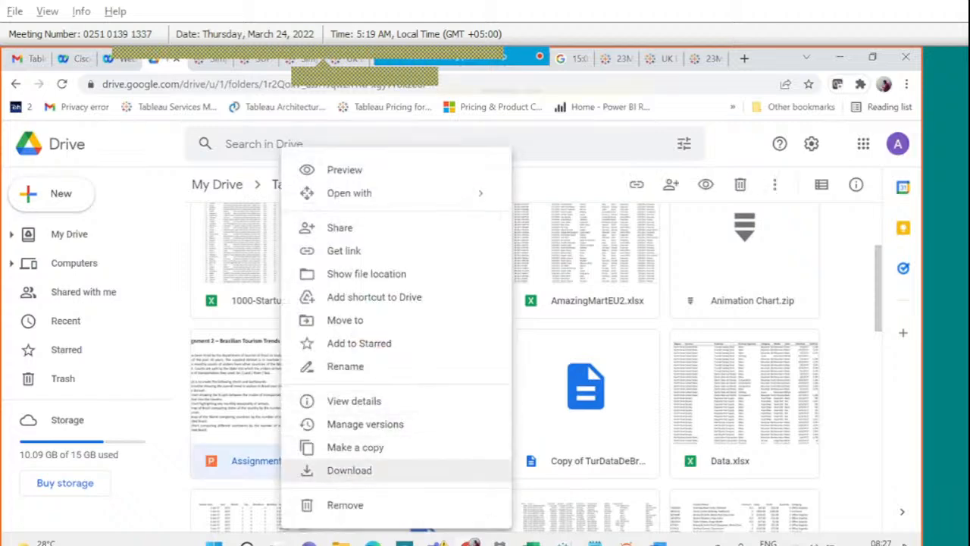
click(345, 469)
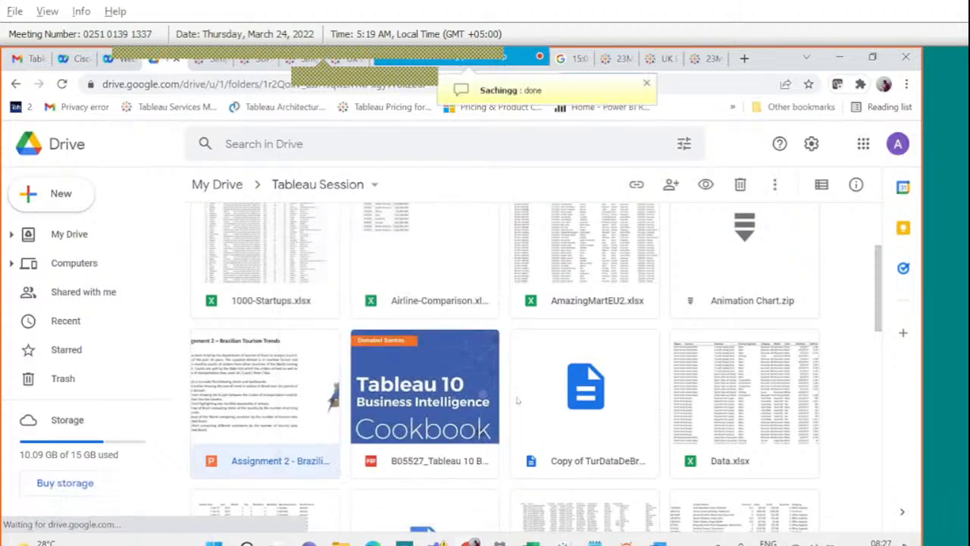
right_click(549, 392)
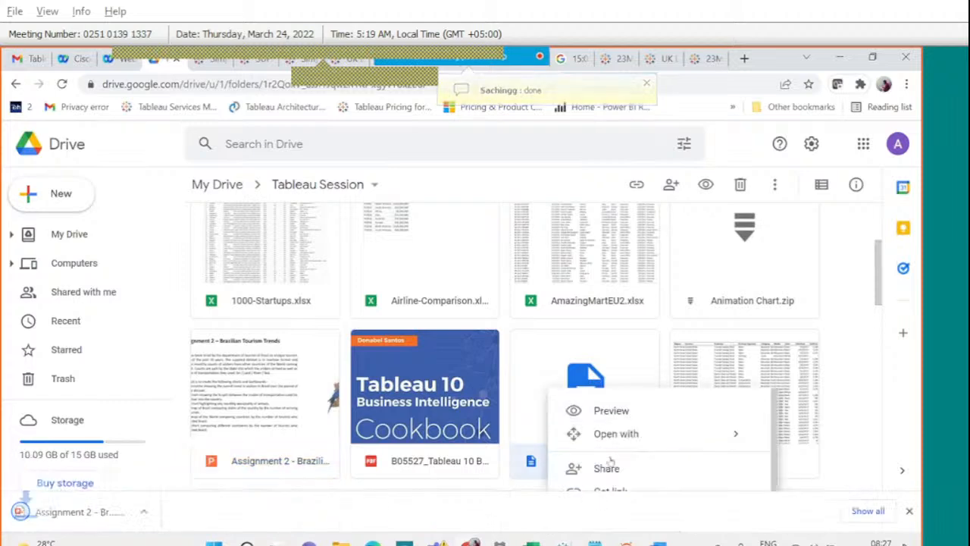
Open the meeting chat and follow the shared Tableau dashboard link.
scroll(643, 449, down, 1)
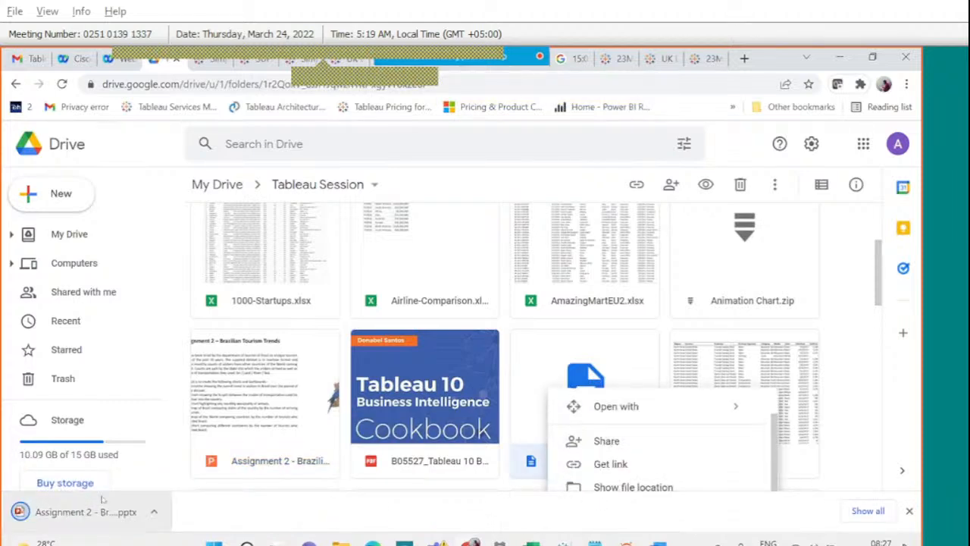
mouse_move(402, 52)
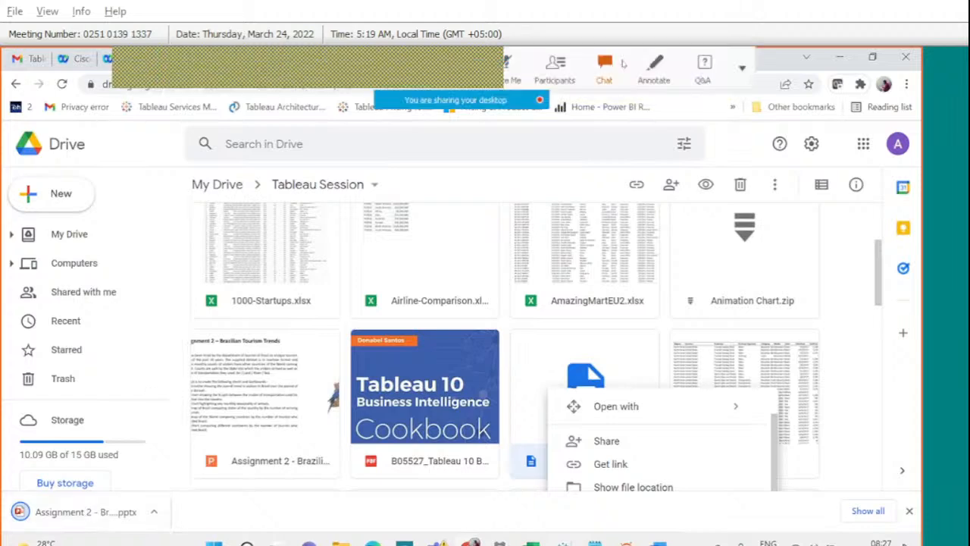
click(603, 66)
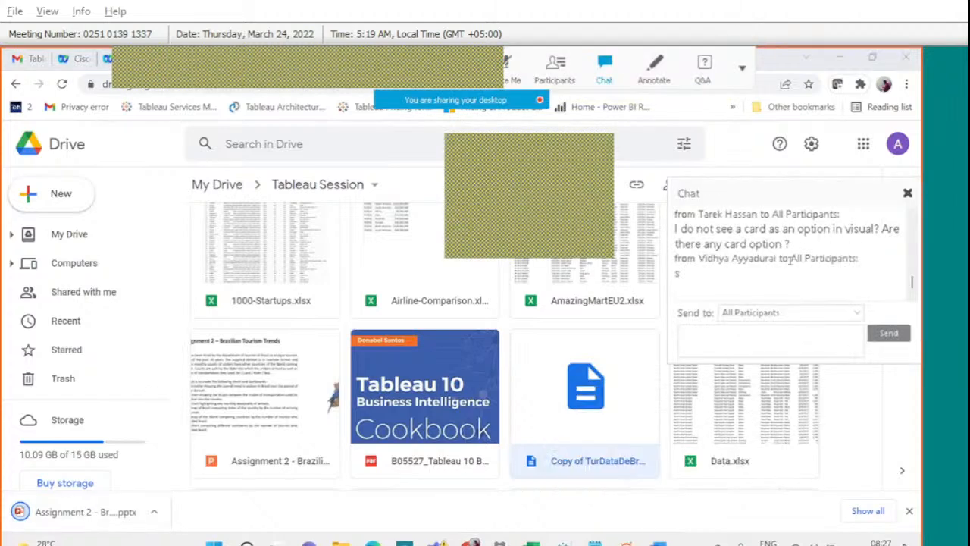
click(913, 215)
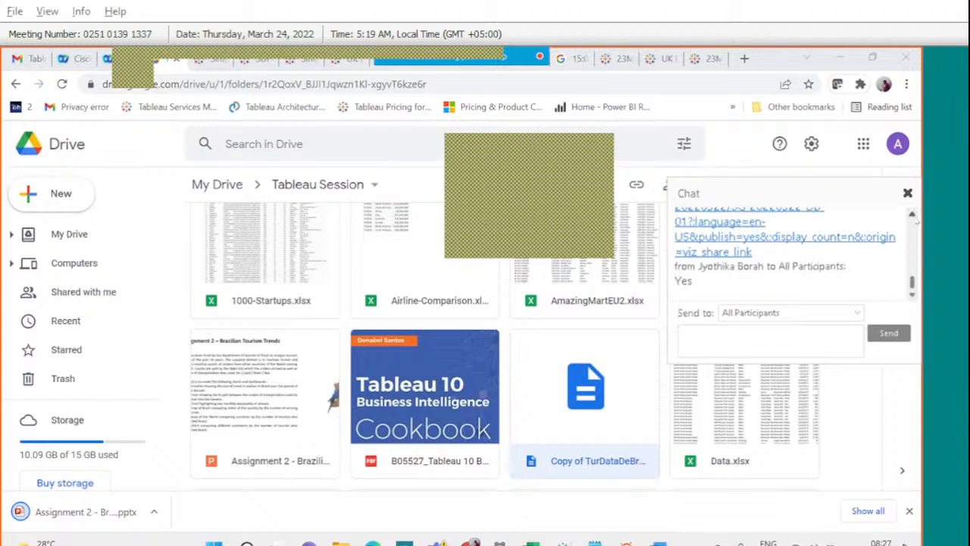
click(913, 216)
click(913, 216)
click(913, 216)
click(913, 216)
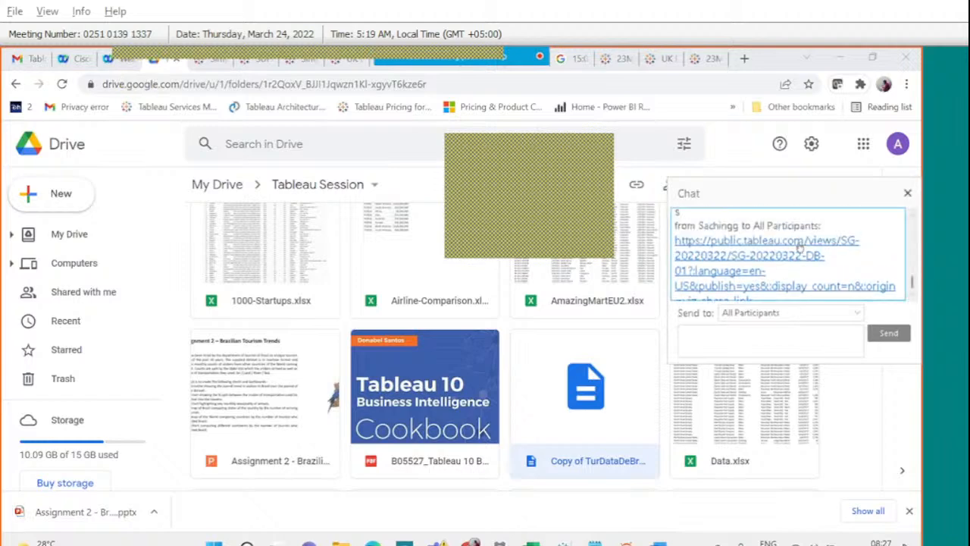
click(798, 247)
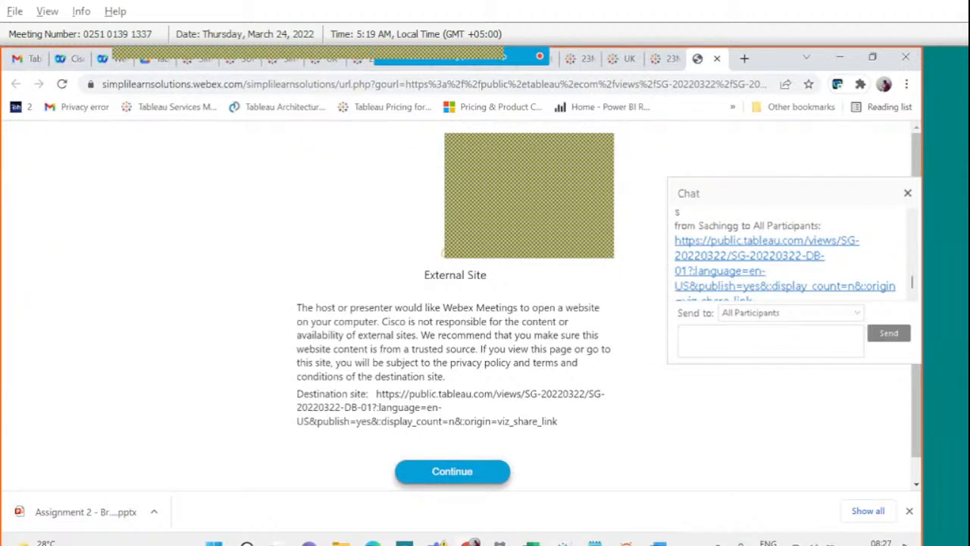
Continue past the External Site notice and scroll through the shared bank dashboard.
click(453, 476)
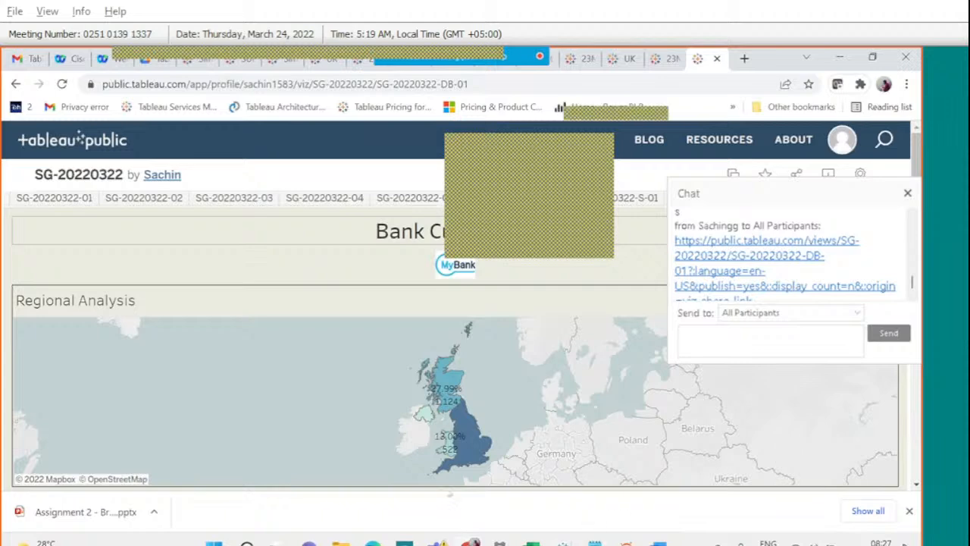
scroll(450, 489, down, 2)
scroll(450, 493, down, 2)
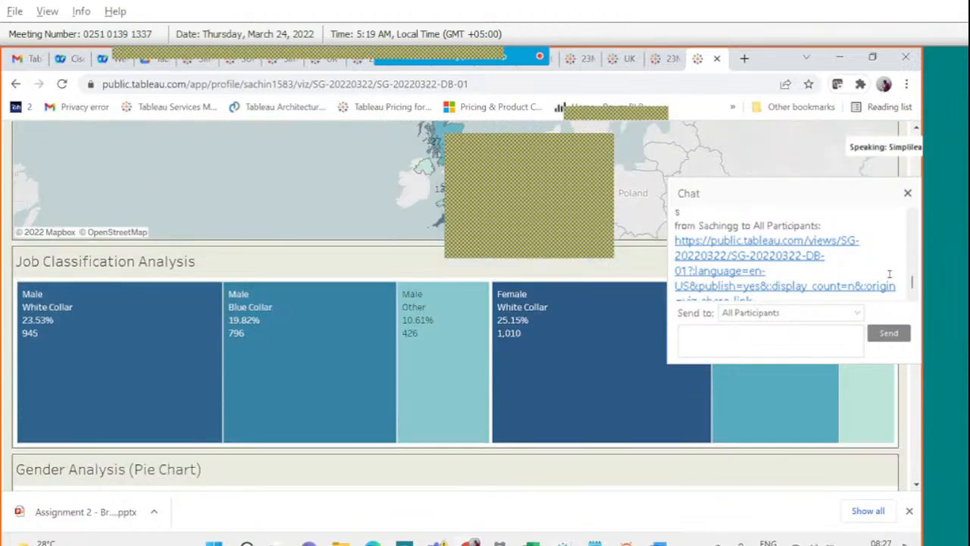
click(913, 285)
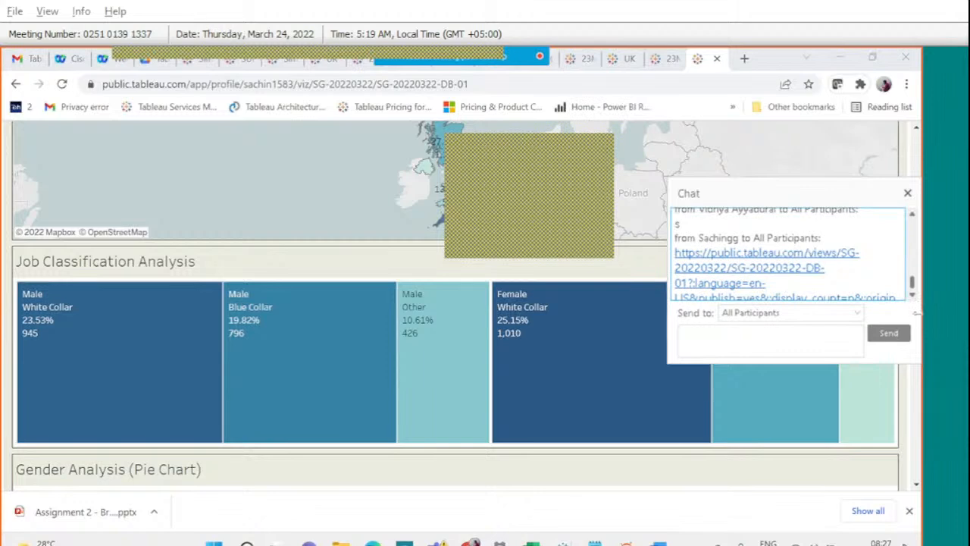
click(912, 297)
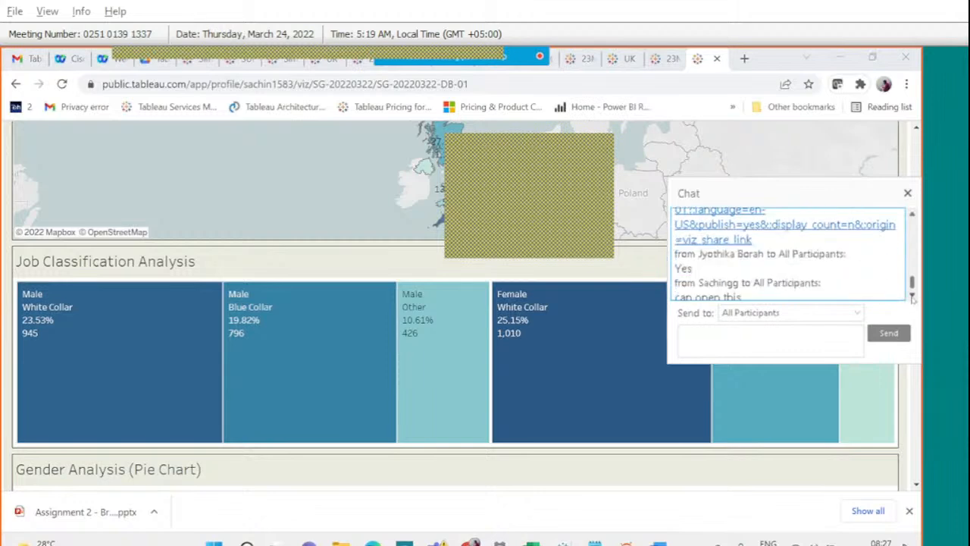
click(912, 297)
click(912, 297)
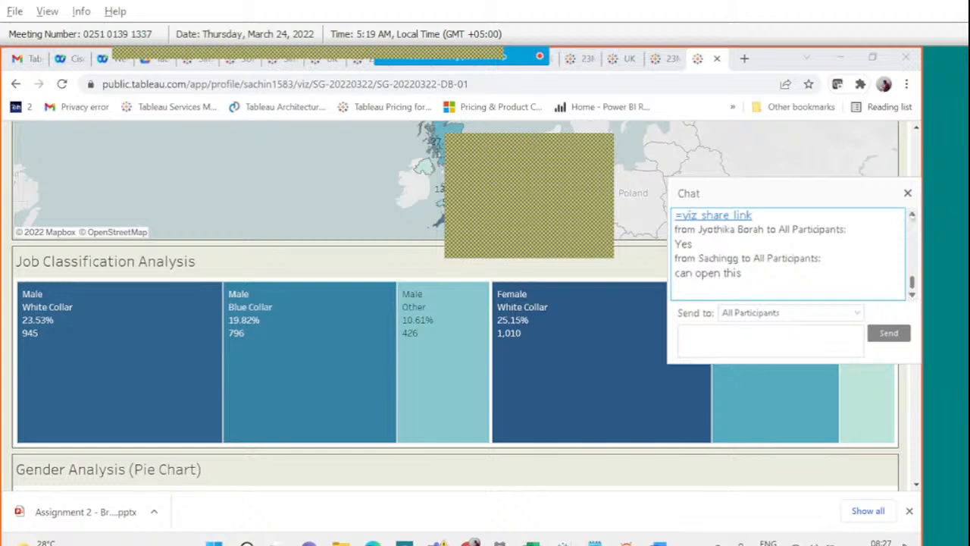
click(911, 215)
scroll(876, 225, up, 3)
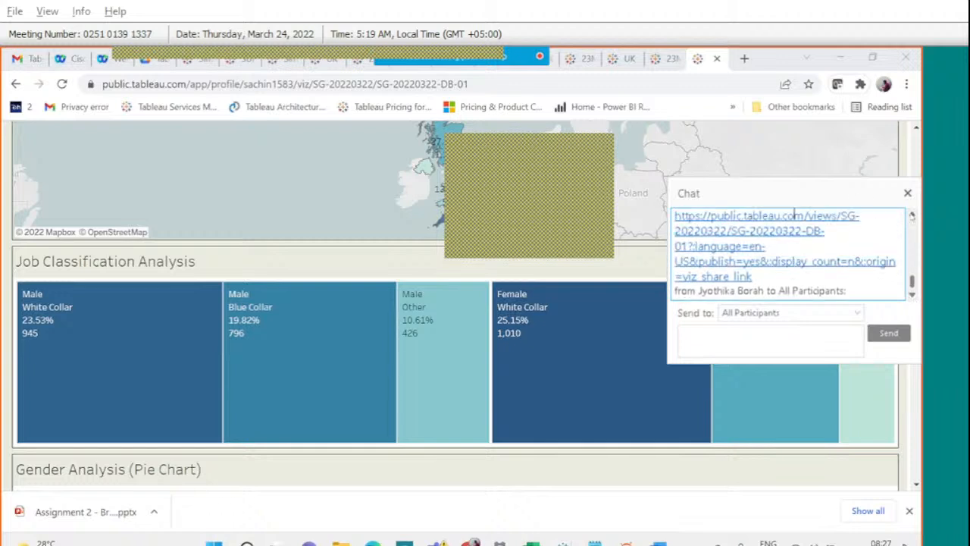
Reopen the shared dashboard link from chat, continue to it, and scroll the chat history.
click(809, 269)
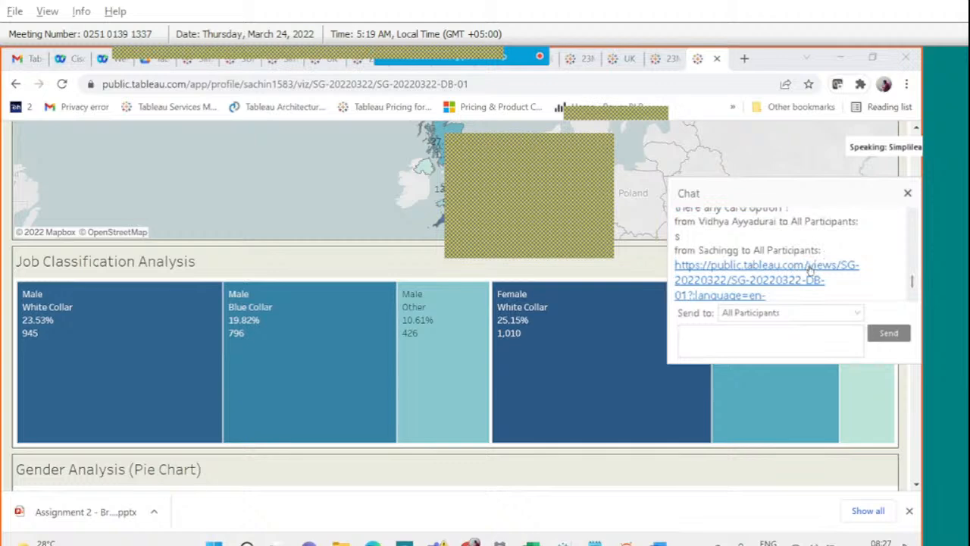
click(455, 471)
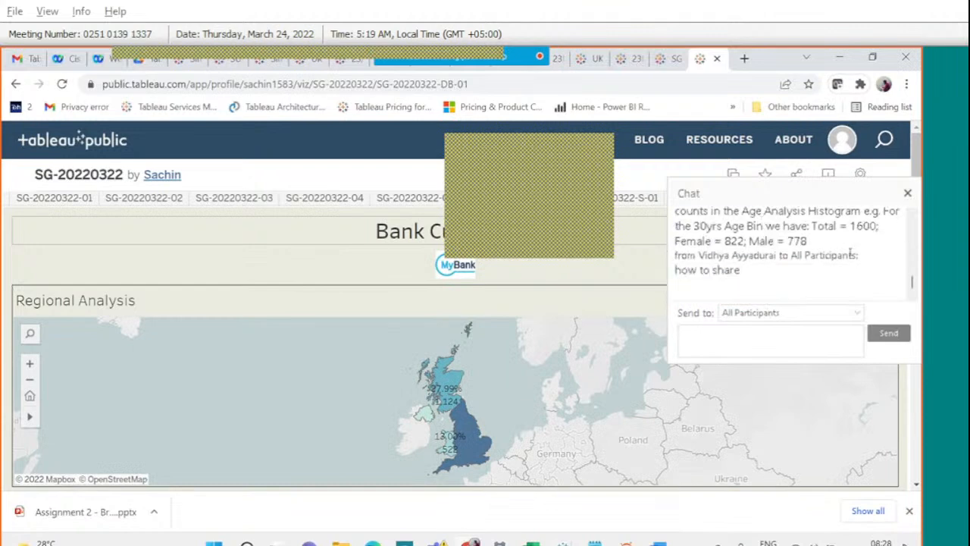
click(913, 216)
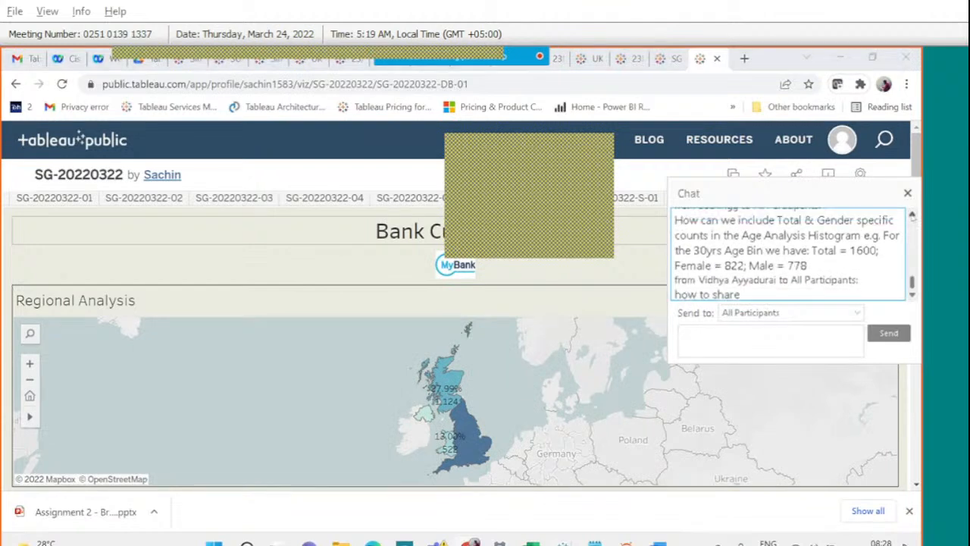
click(912, 216)
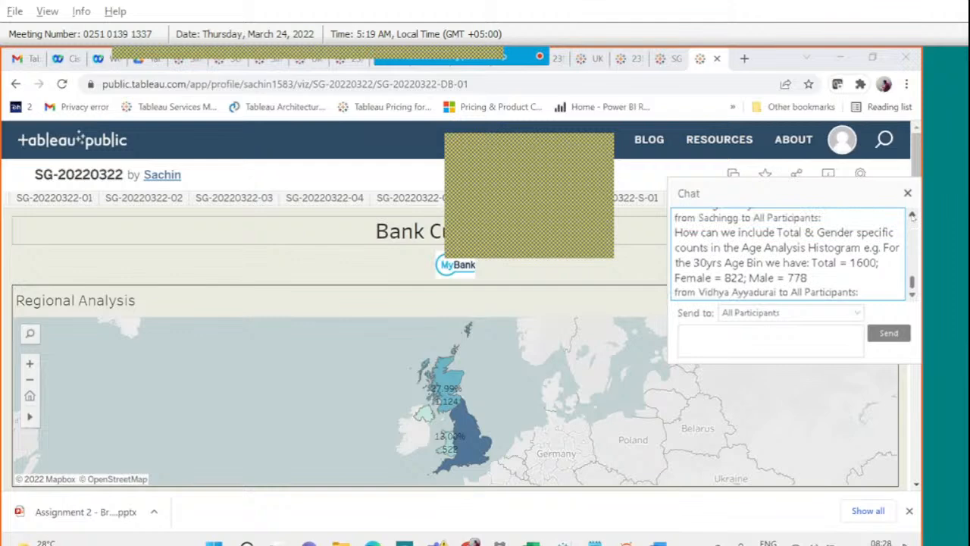
click(912, 216)
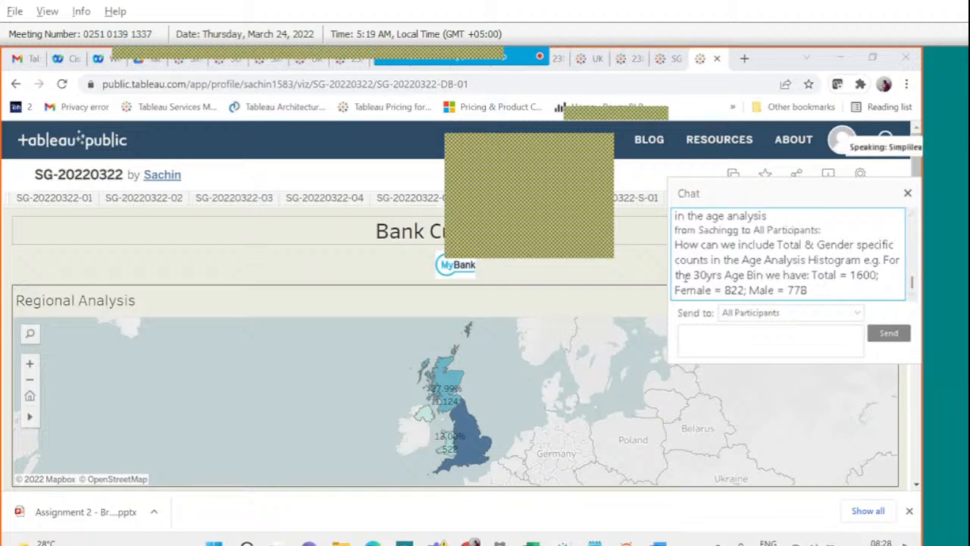
mouse_move(562, 539)
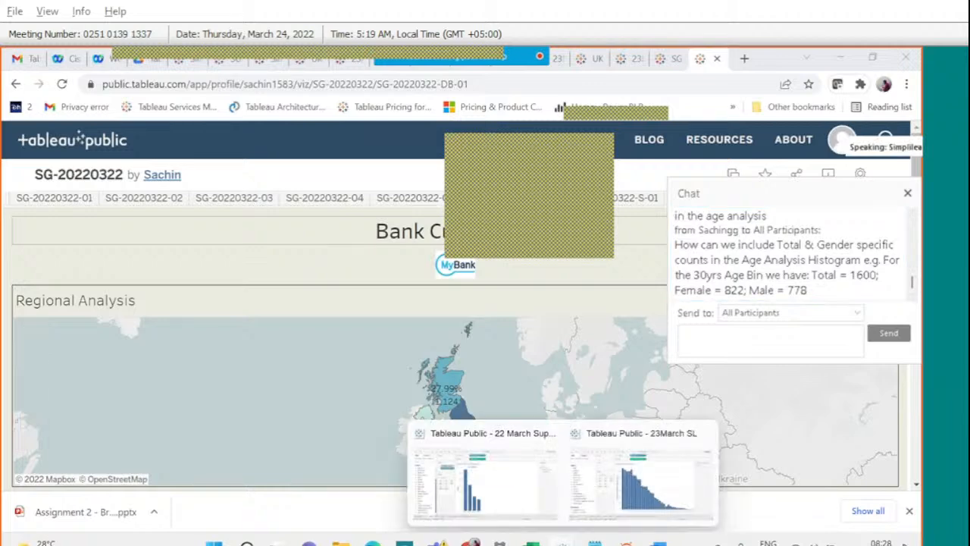
click(623, 482)
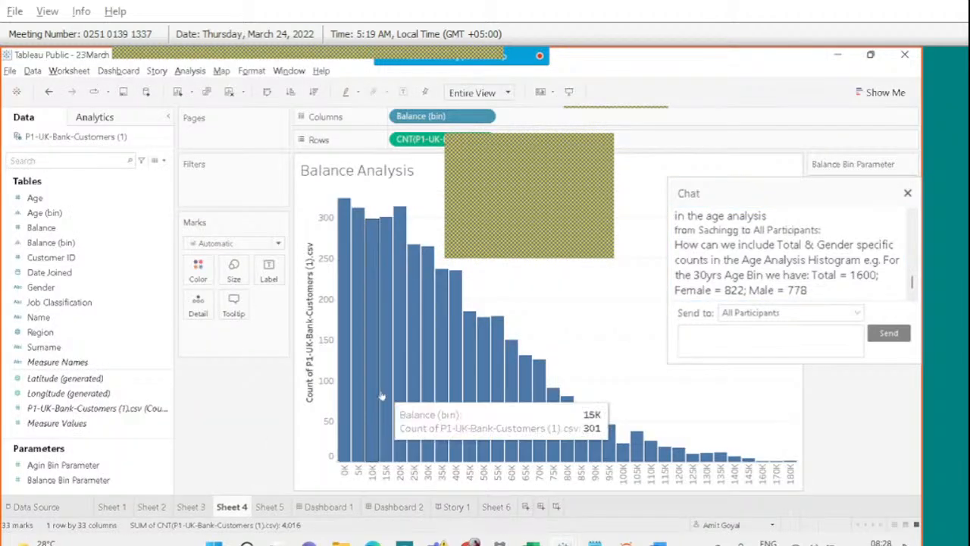
click(193, 506)
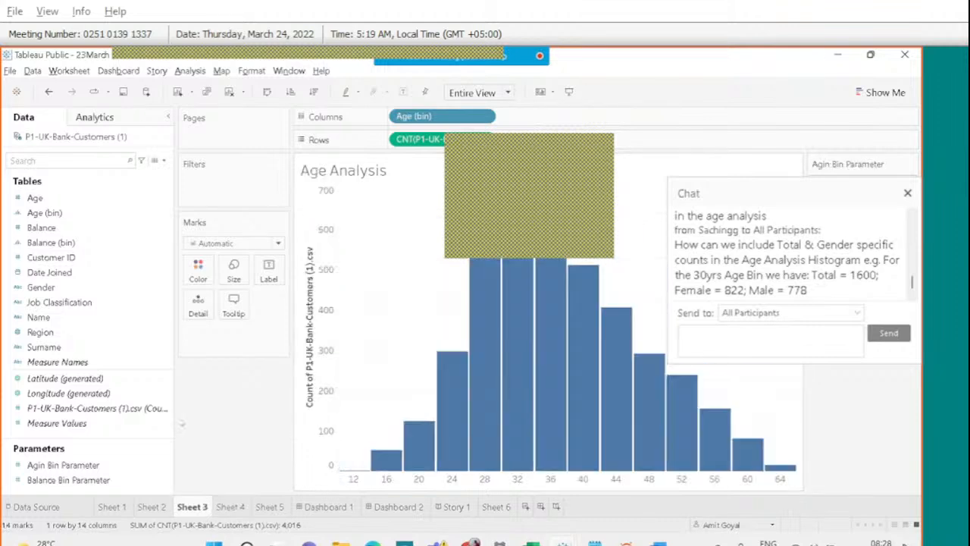
click(59, 288)
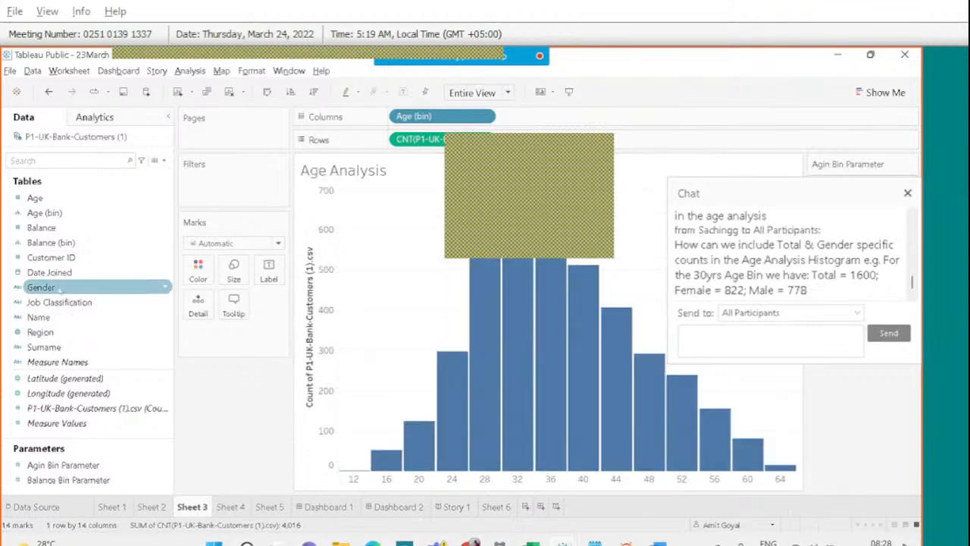
drag(59, 289, 196, 269)
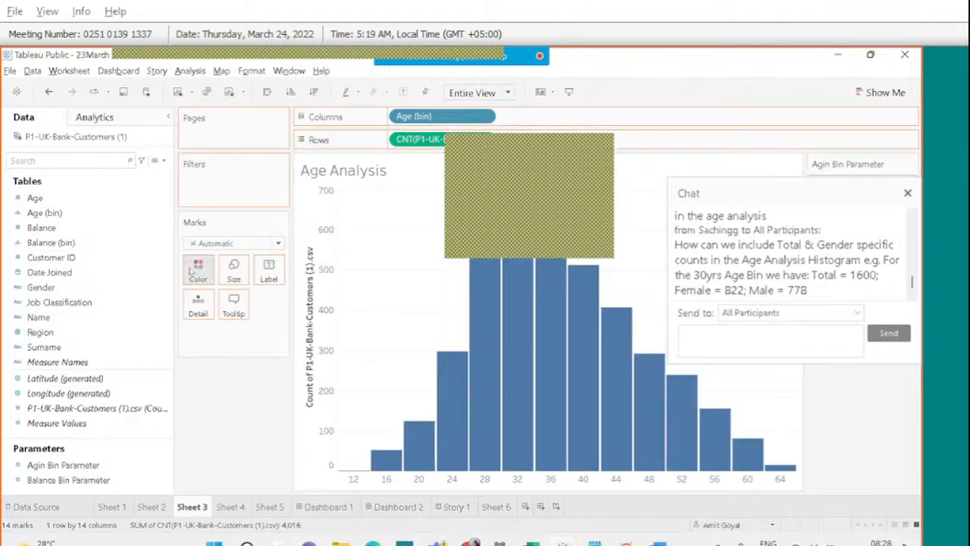
mouse_move(522, 362)
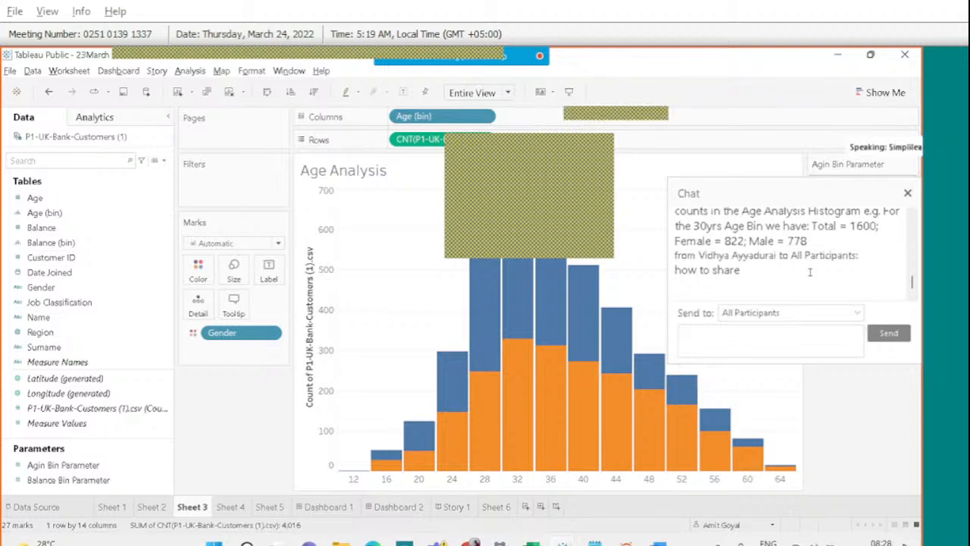
scroll(809, 271, up, 2)
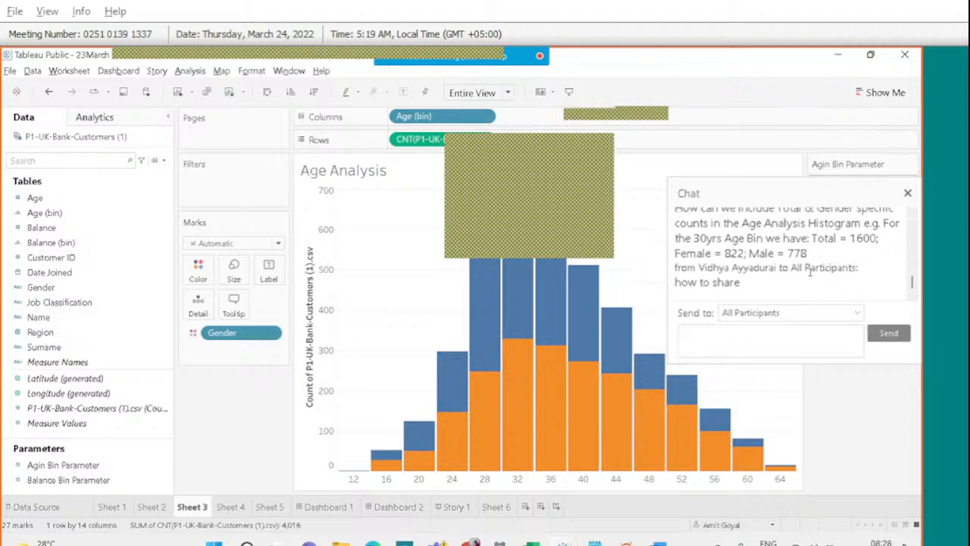
scroll(809, 272, up, 1)
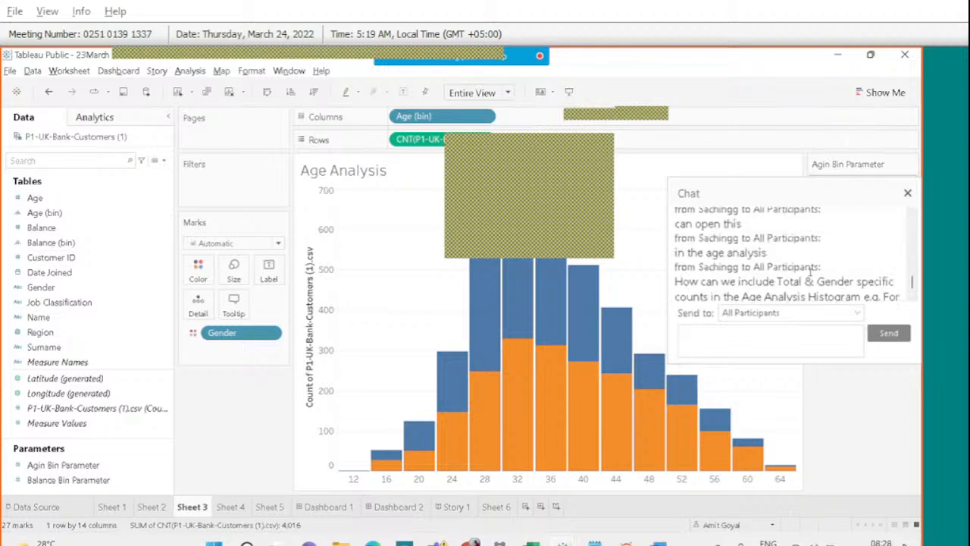
scroll(810, 271, up, 3)
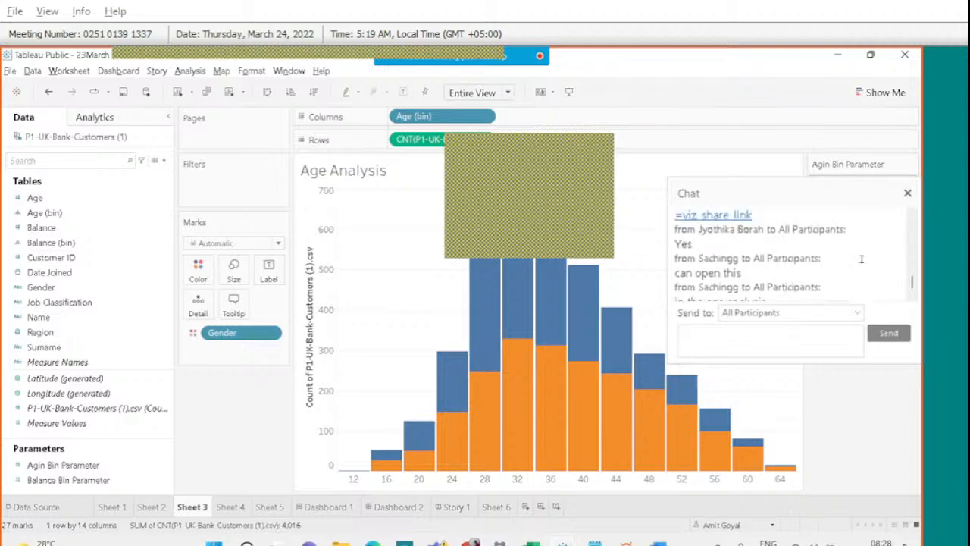
scroll(839, 260, down, 2)
scroll(839, 260, down, 3)
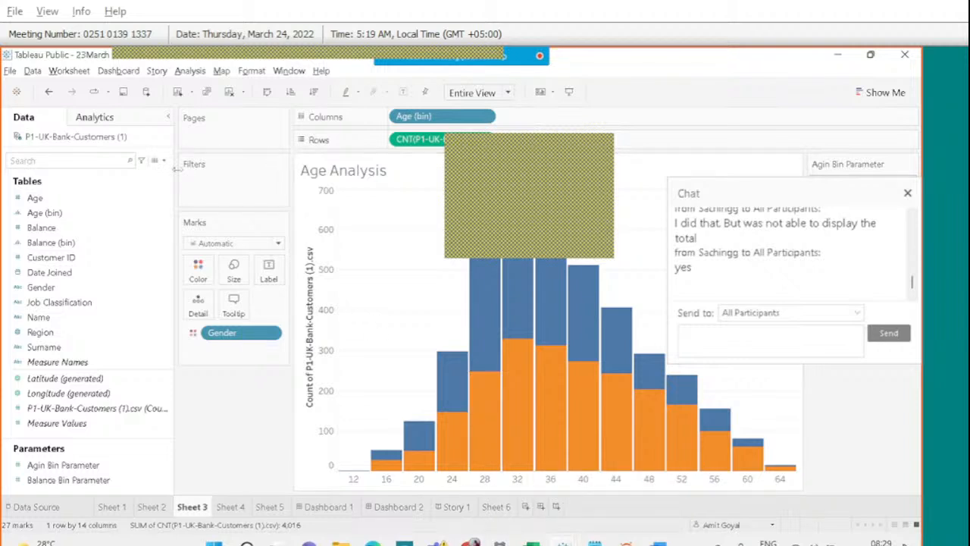
Create a calculated field named Total with formula {COUNT([Customer ID])}.
click(163, 161)
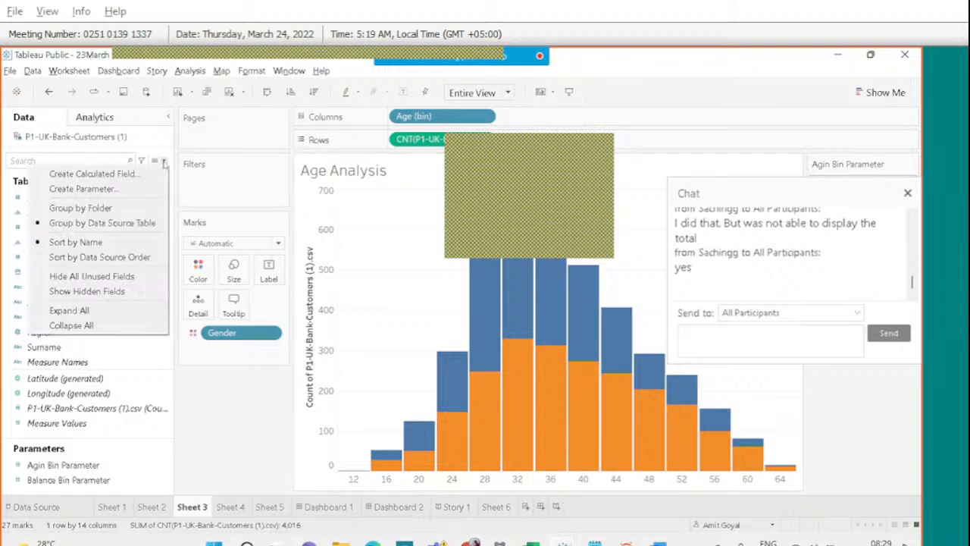
click(137, 174)
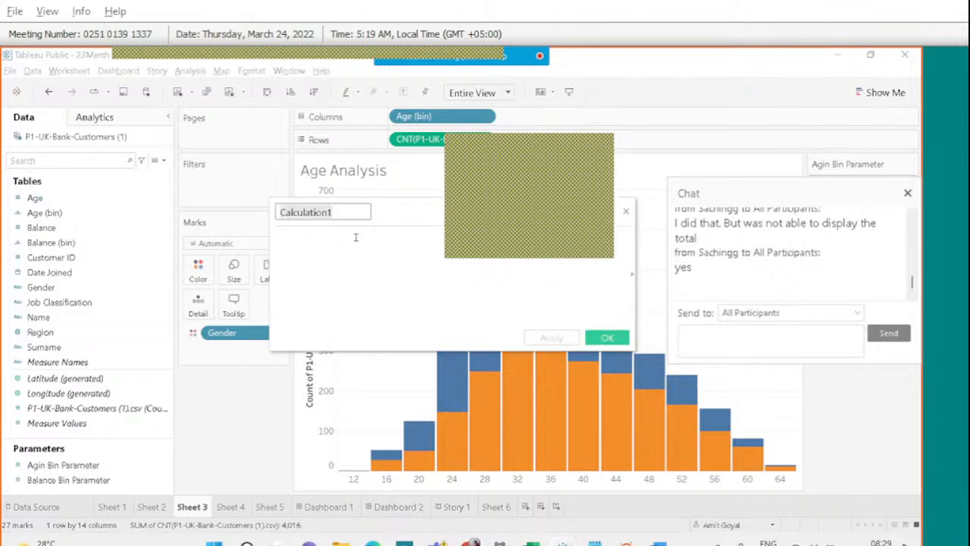
text(Total)
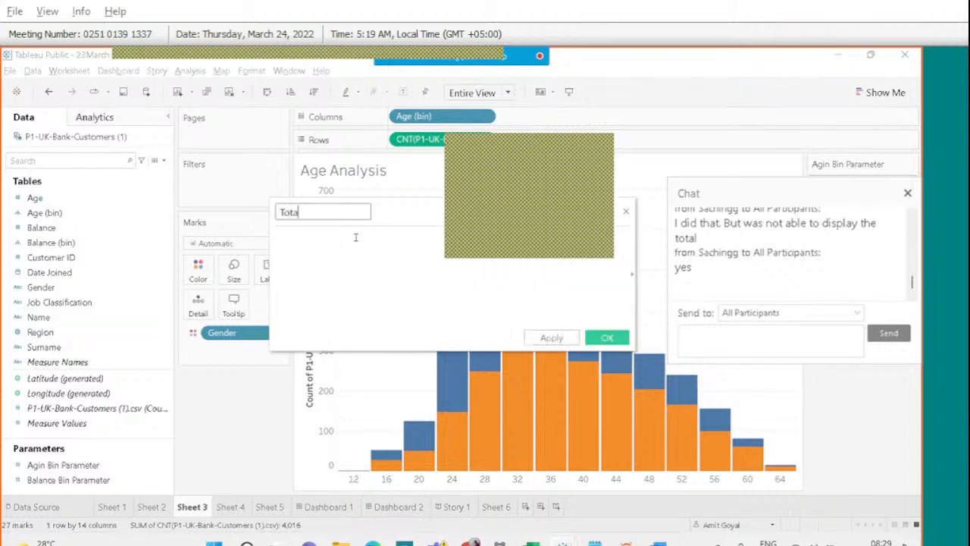
click(338, 251)
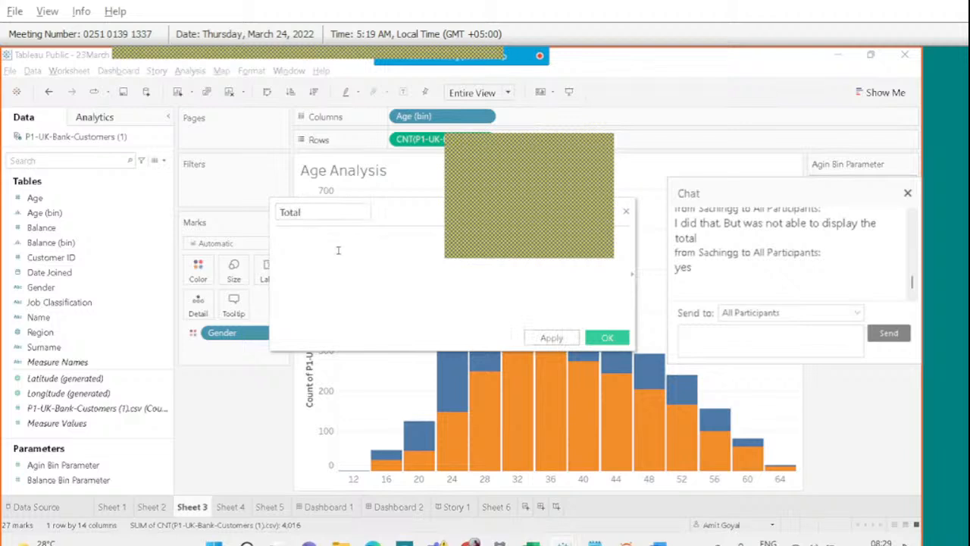
text({)
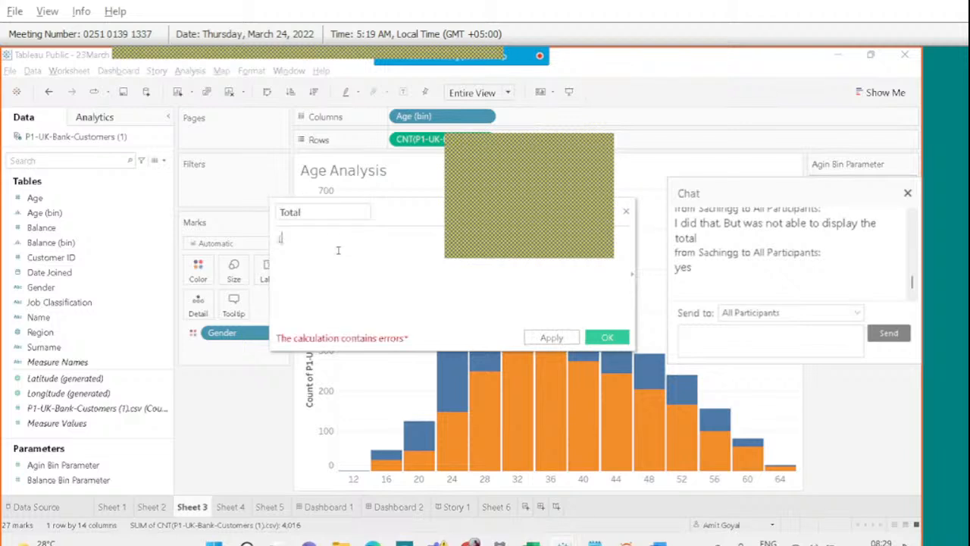
text(COUNT)
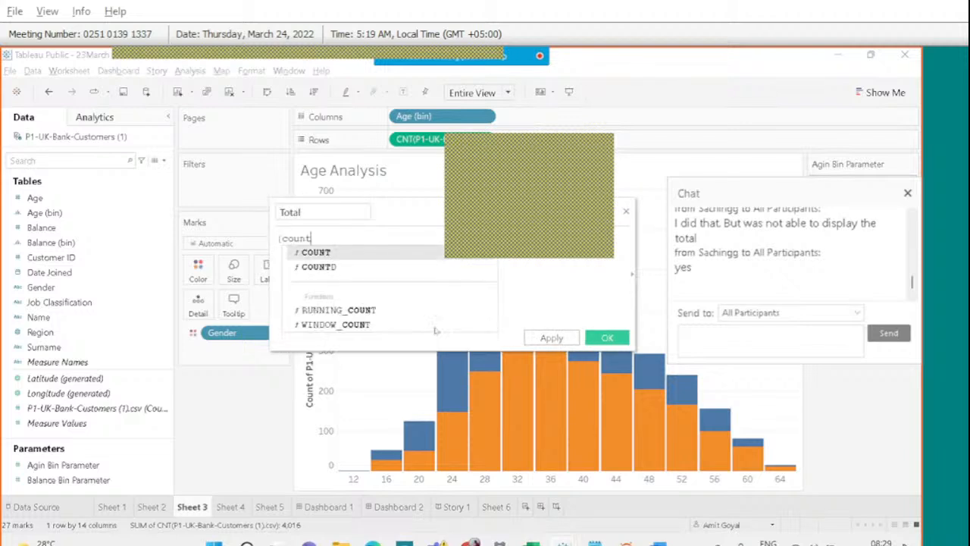
key(Return)
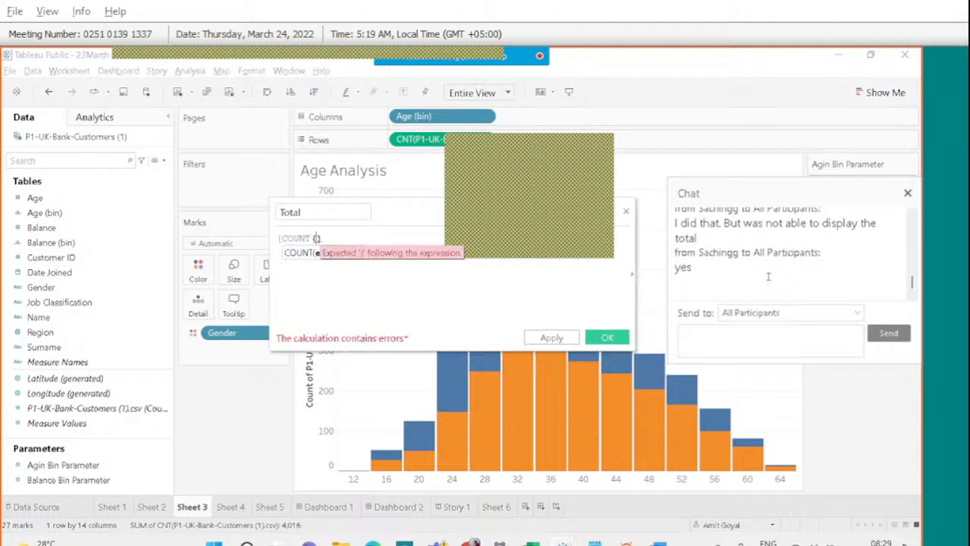
text(cu)
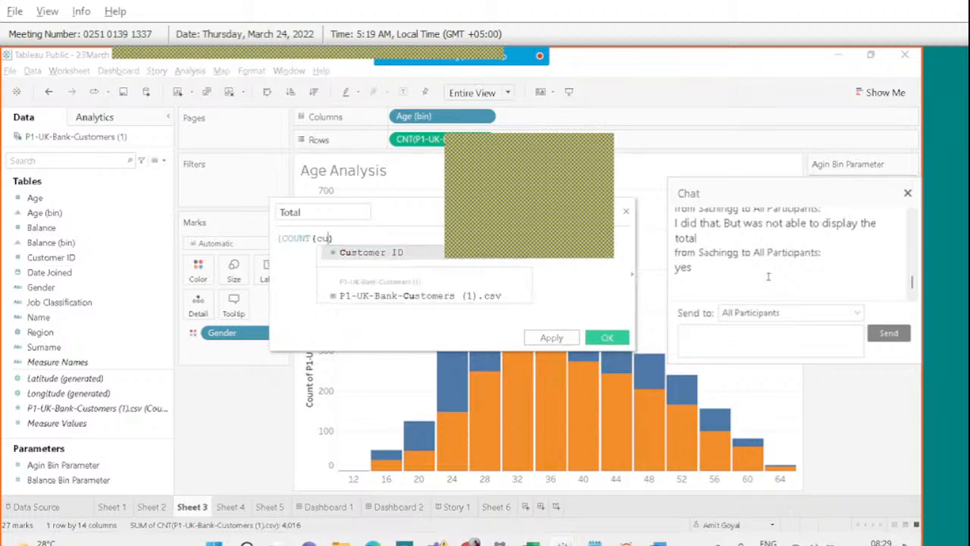
key(Return)
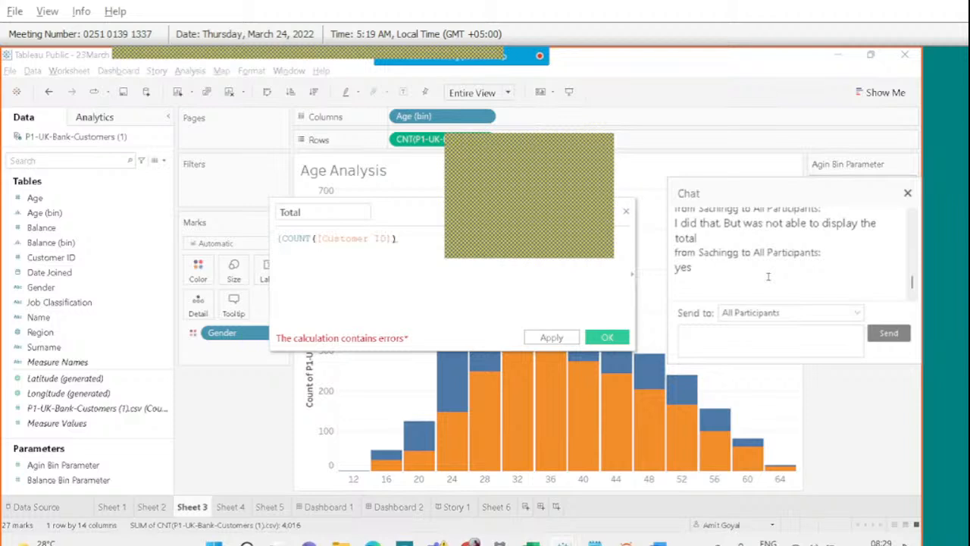
text(})
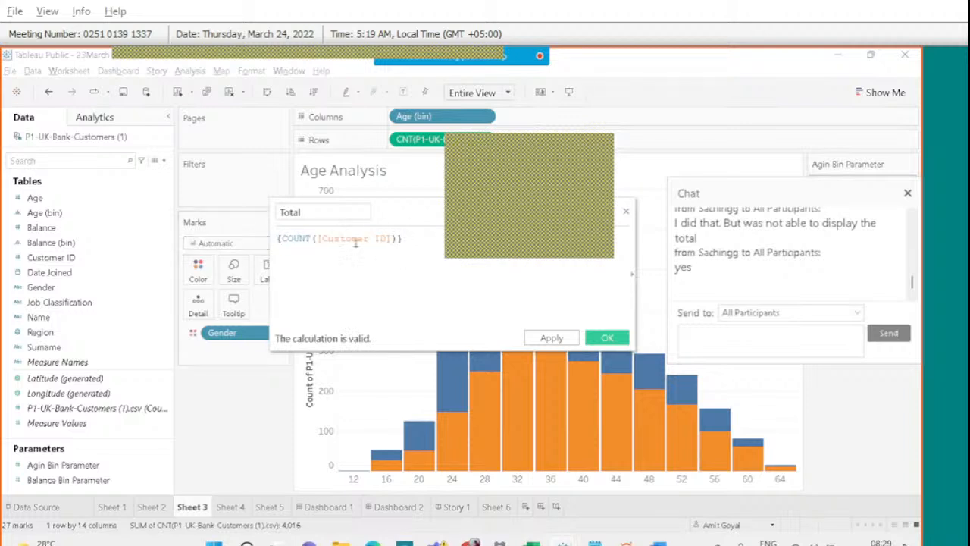
Post the Total formula in the meeting chat, then apply and confirm the calculation.
key(ctrl+a)
key(ctrl+c)
click(724, 337)
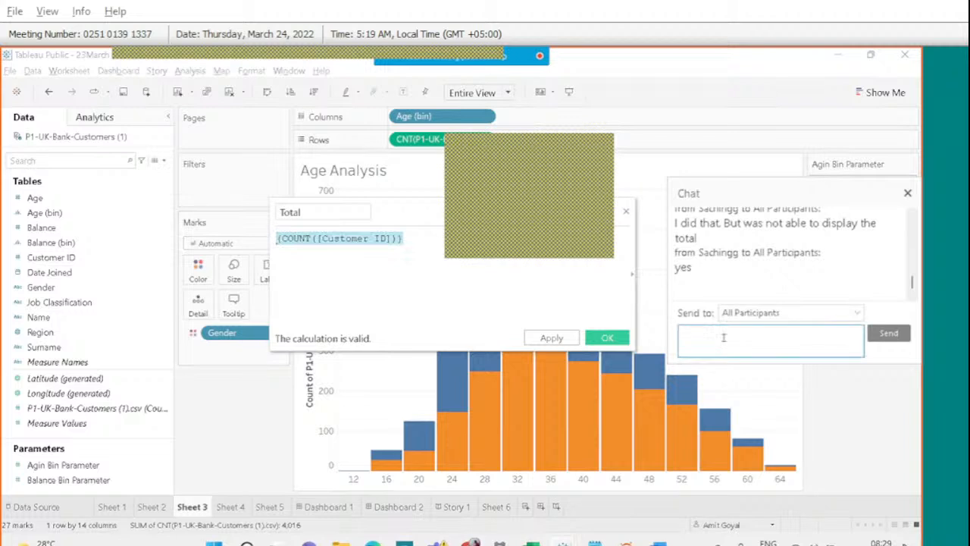
key(ctrl+v)
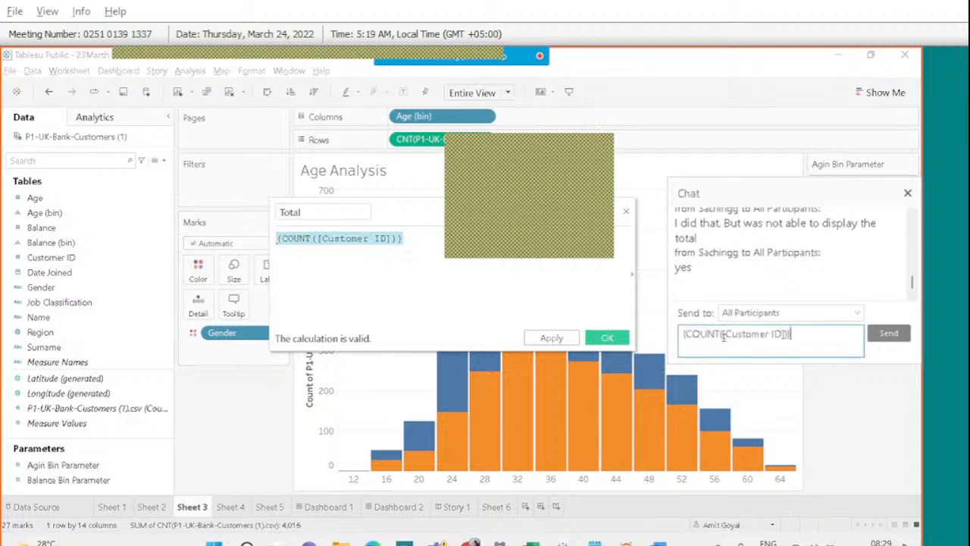
click(885, 337)
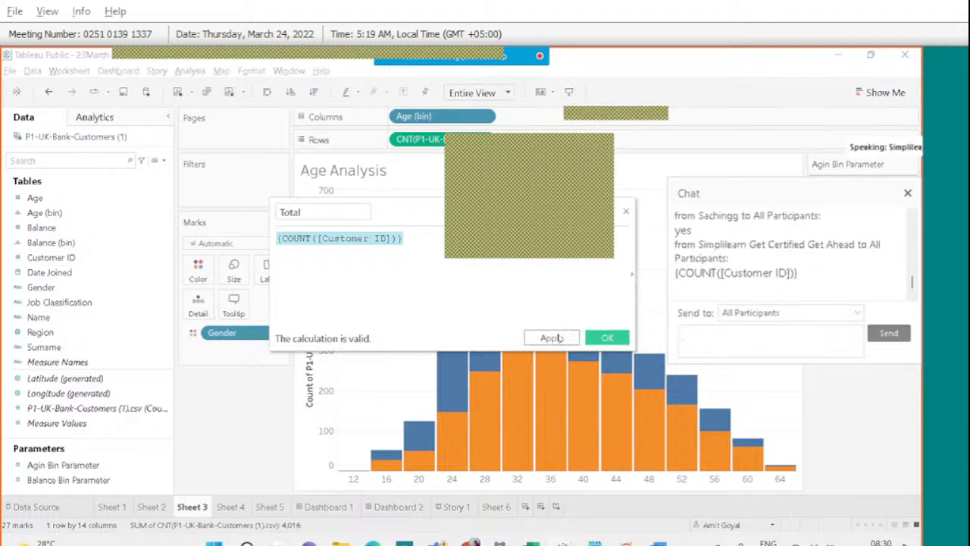
click(552, 338)
click(604, 338)
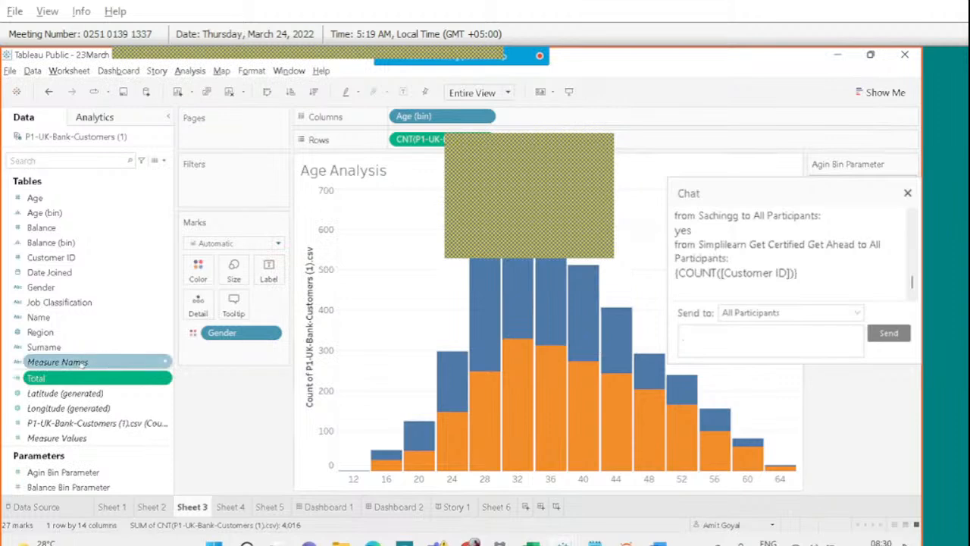
Add SUM(Total) to the Age Analysis tooltips and check that bars report 4,016.
drag(60, 377, 234, 304)
mouse_move(475, 317)
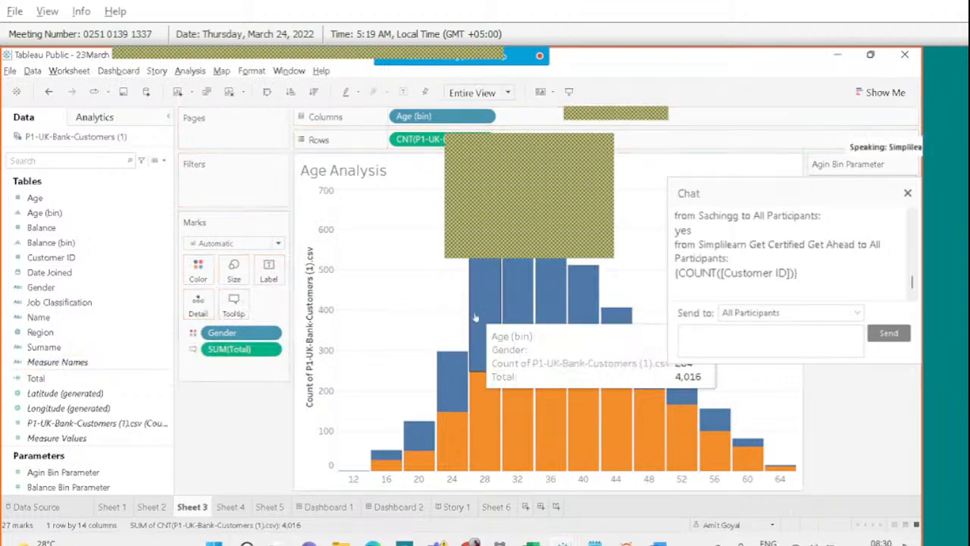
mouse_move(412, 442)
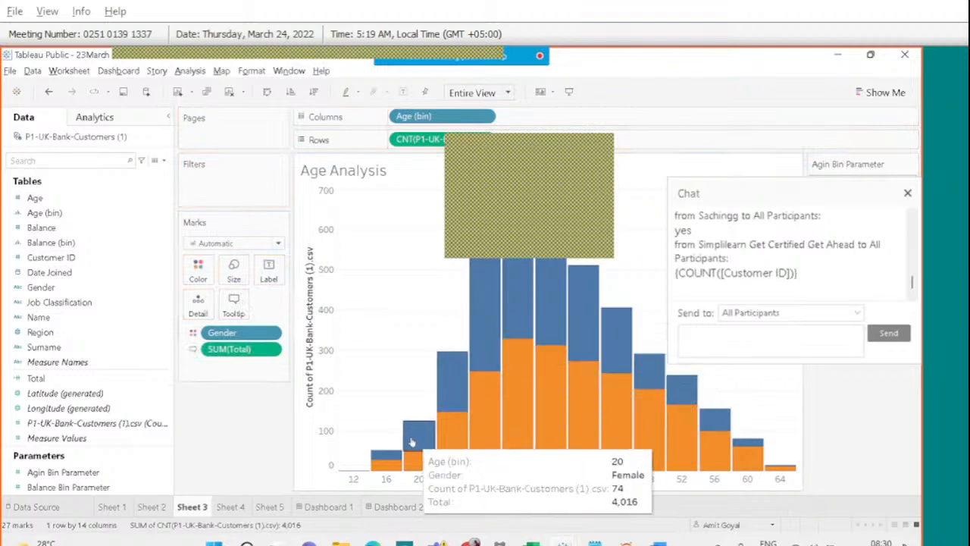
mouse_move(583, 338)
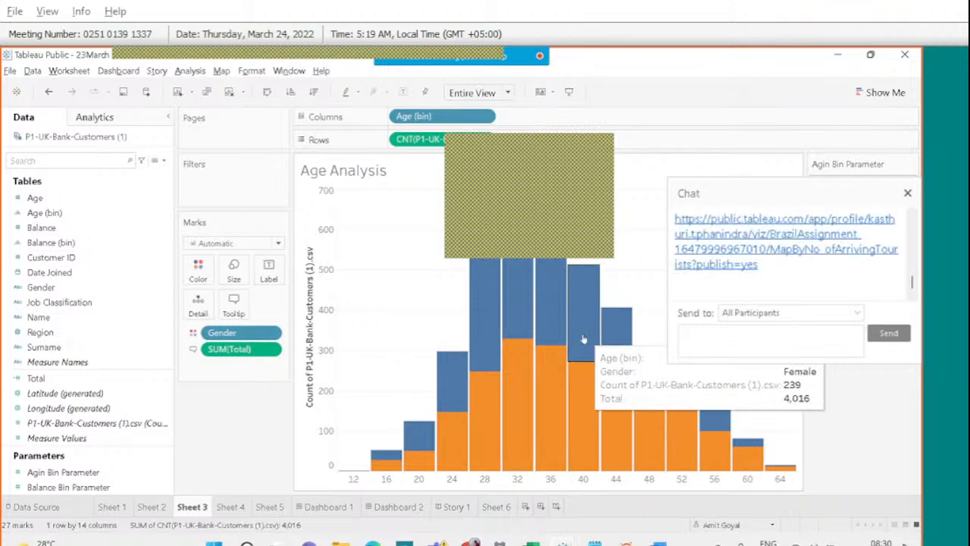
Open the shared Brazil Assignment viz from the chat link, close the chat, and browse it.
click(687, 260)
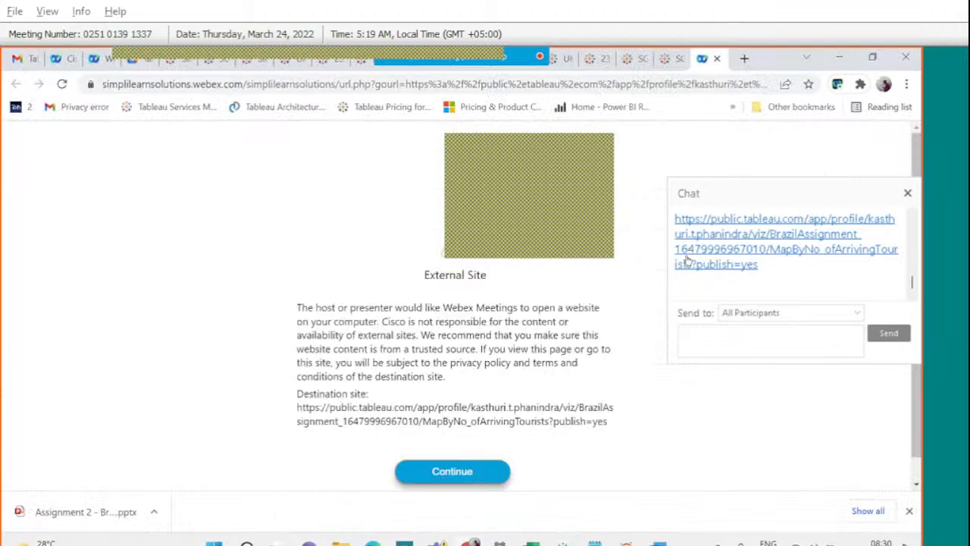
click(465, 476)
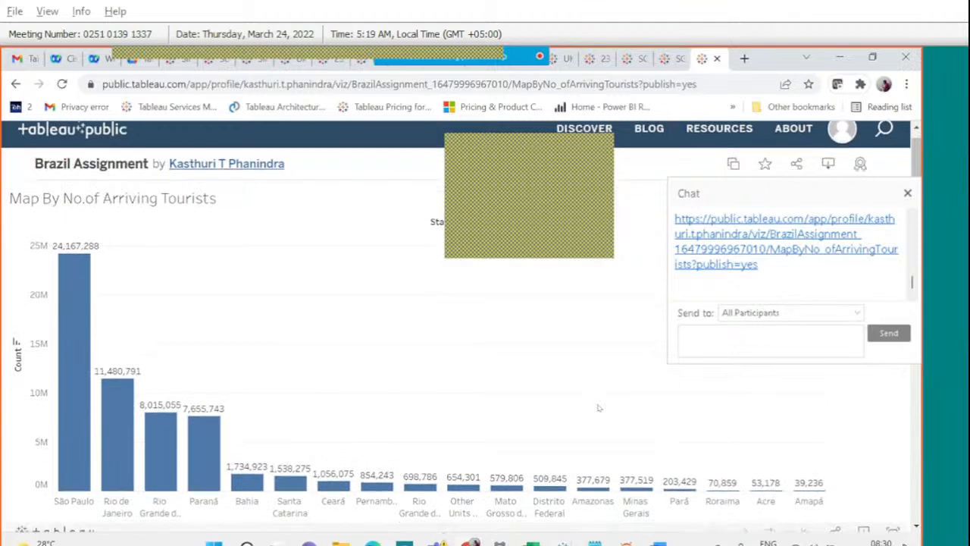
scroll(599, 408, down, 3)
scroll(277, 324, up, 3)
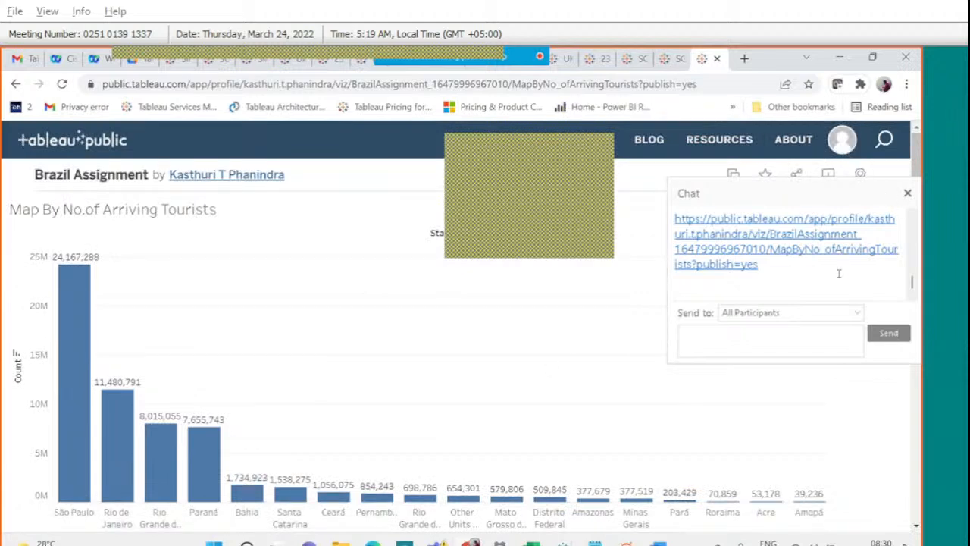
scroll(838, 275, up, 3)
click(907, 193)
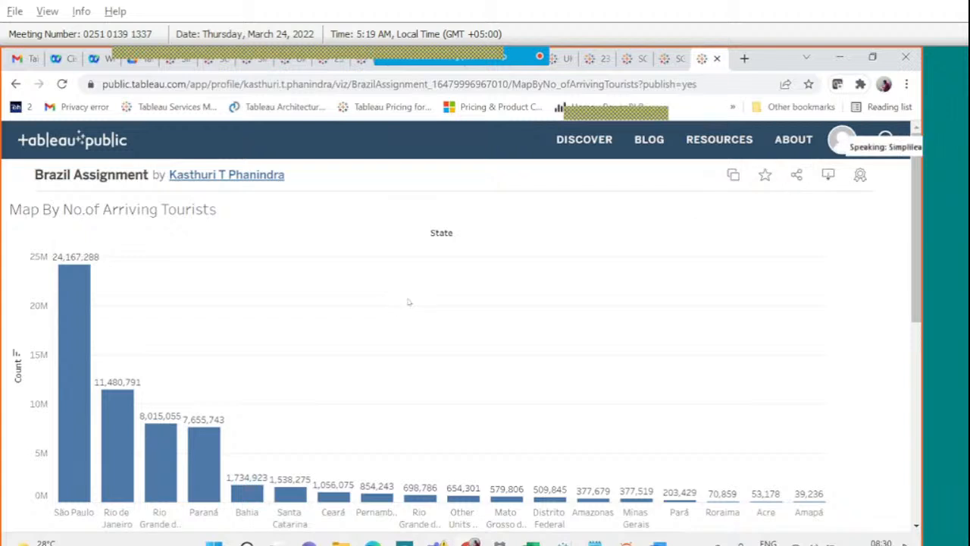
scroll(407, 302, down, 2)
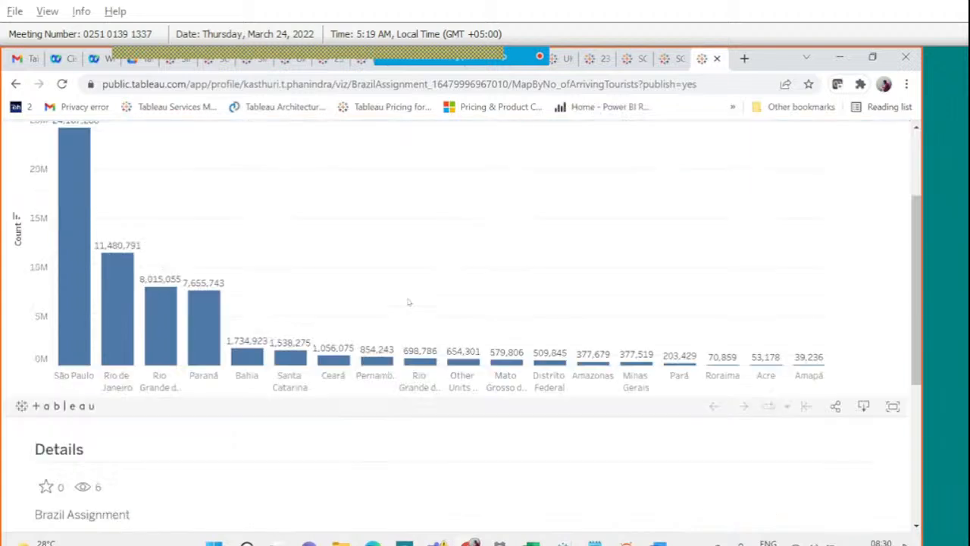
scroll(407, 302, down, 1)
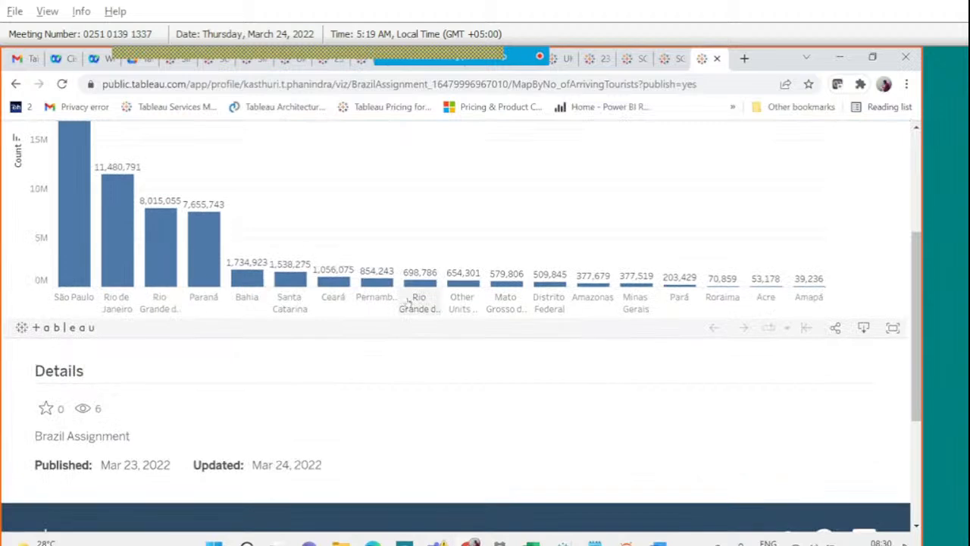
scroll(407, 302, up, 3)
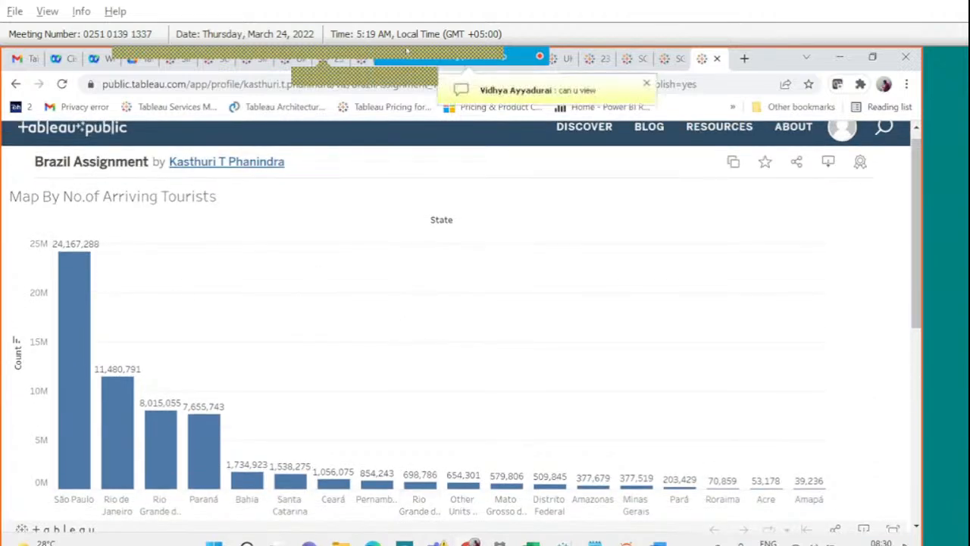
Circle the Map By chart title and check-mark the bar chart, then clear the annotations.
click(653, 67)
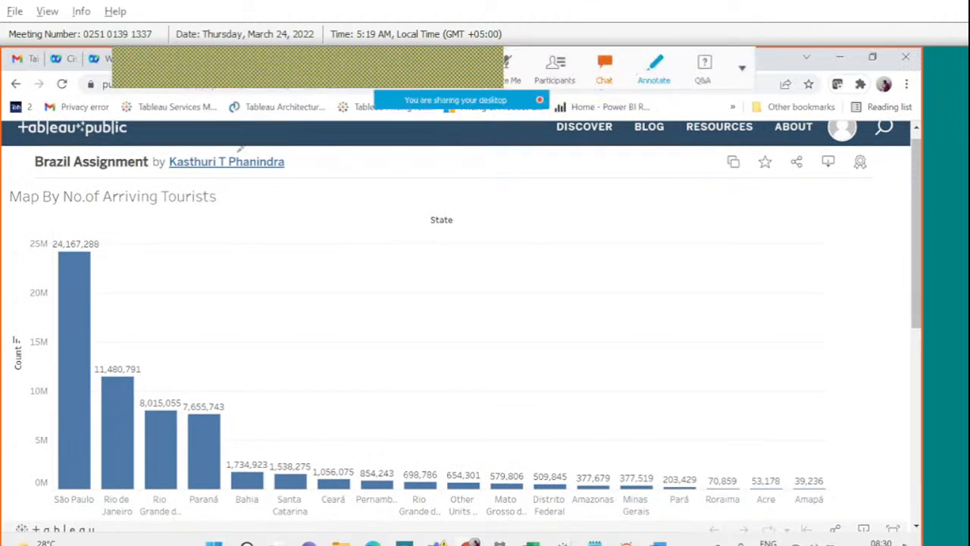
drag(41, 172, 62, 182)
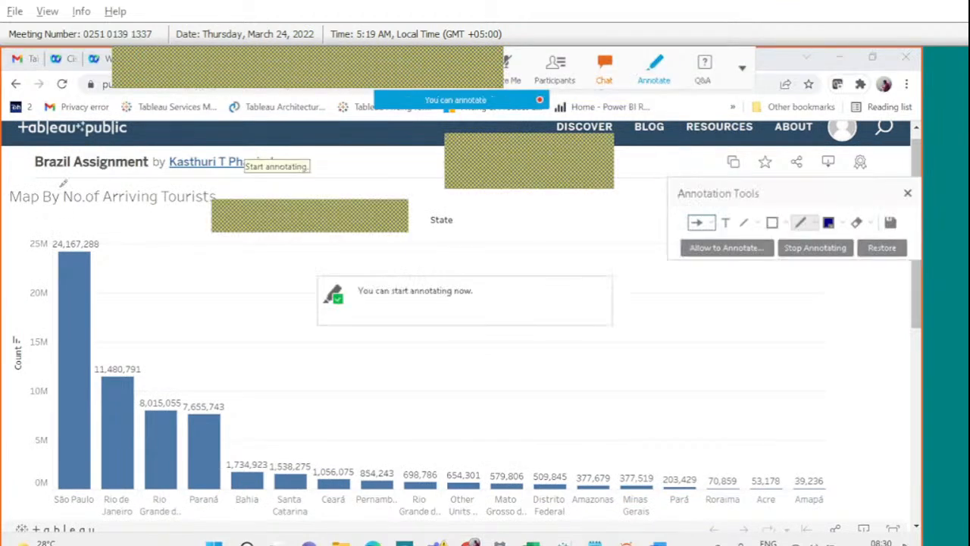
mouse_move(291, 263)
mouse_down()
mouse_move(268, 322)
mouse_move(313, 306)
mouse_up()
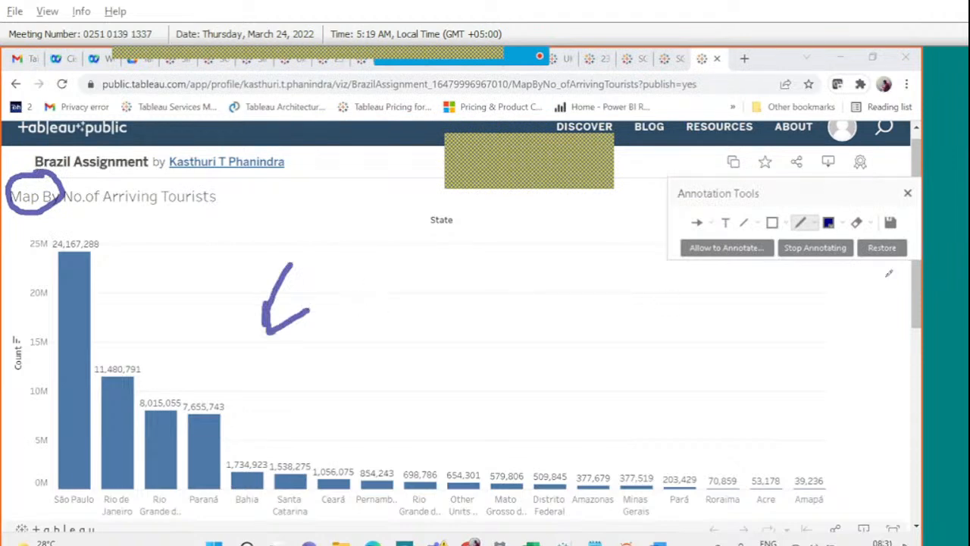
click(907, 194)
click(907, 193)
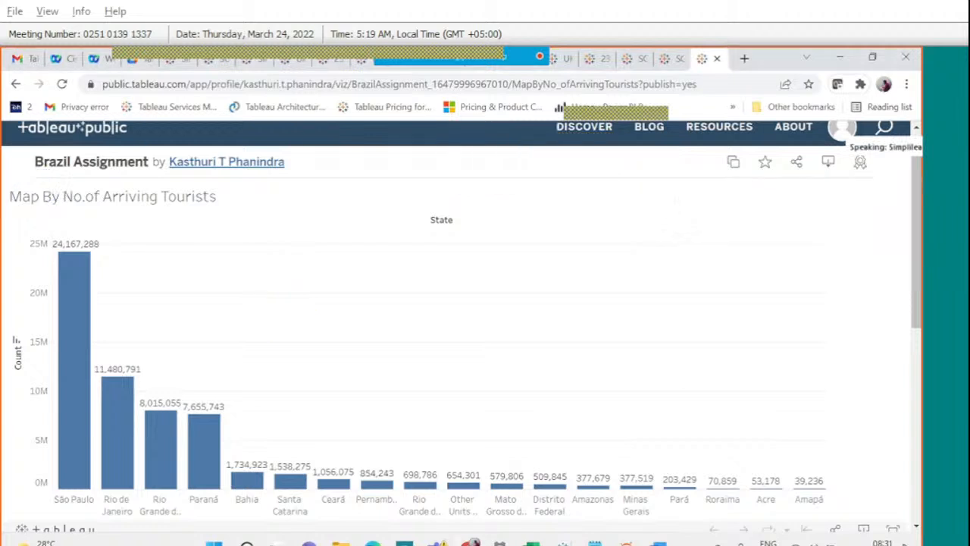
click(558, 543)
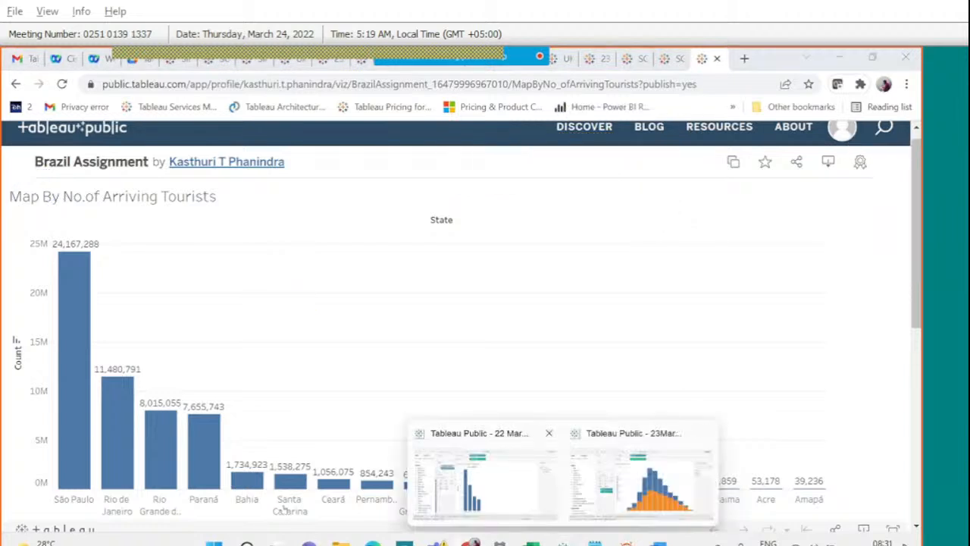
Open 'Assignment 2 - Brazilian Tourism Trends (1)' from the Downloads folder.
click(340, 543)
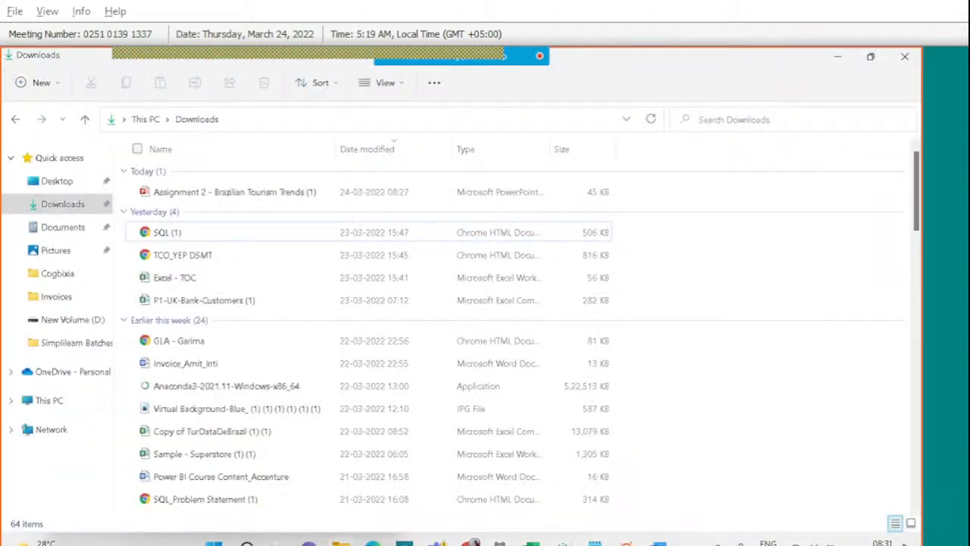
double_click(236, 189)
right_click(240, 192)
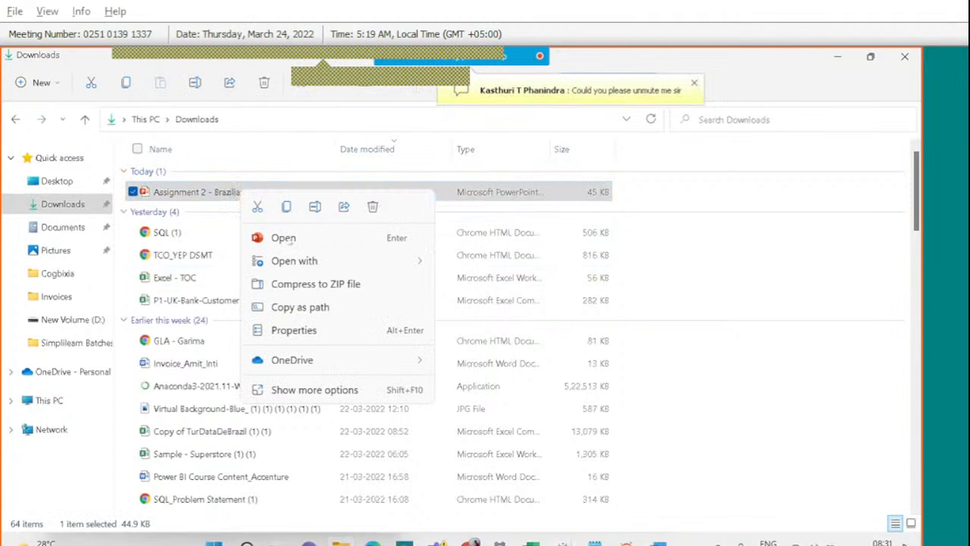
click(290, 239)
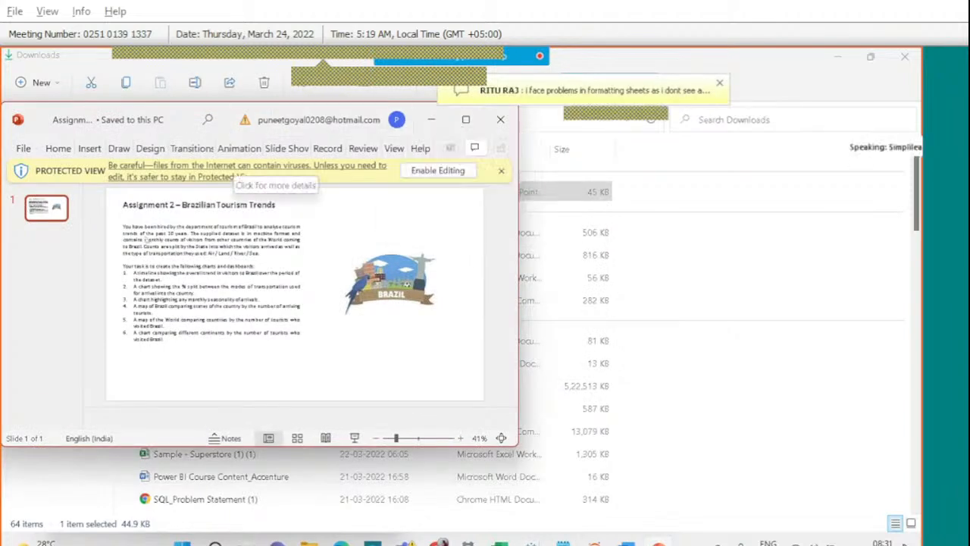
Maximize the assignment brief in PowerPoint, then bring the 23March Tableau workbook forward.
click(466, 119)
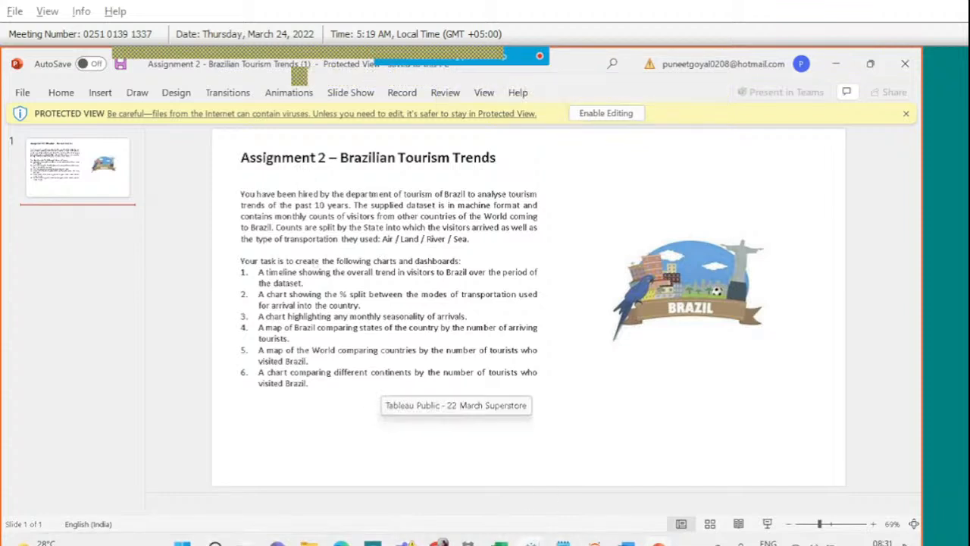
mouse_move(531, 541)
click(630, 448)
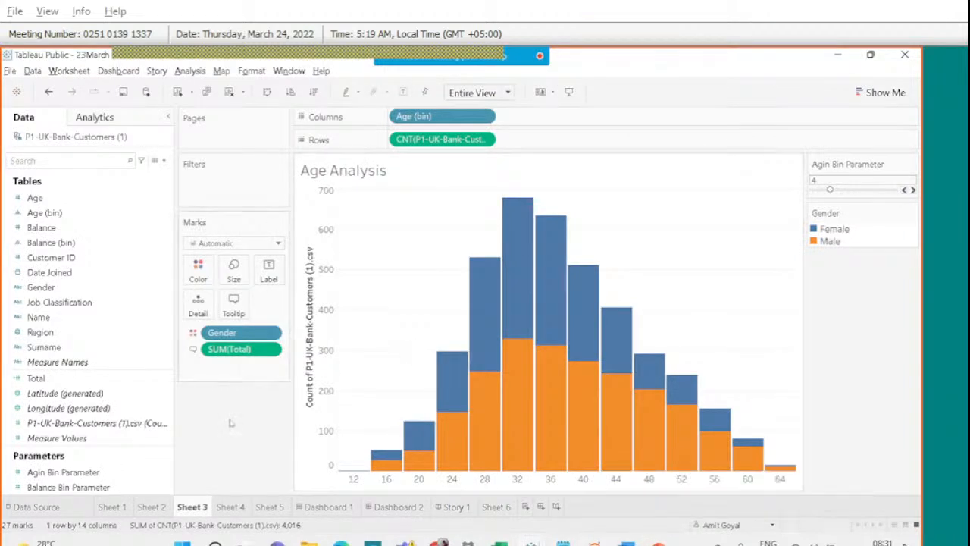
Start a new blank Tableau workbook, Book3, maximized to full screen.
click(10, 73)
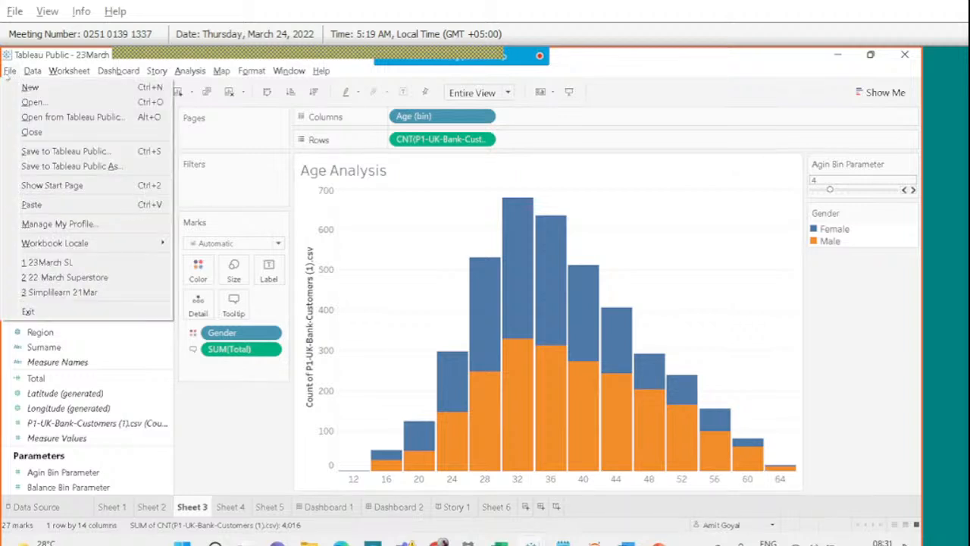
click(44, 88)
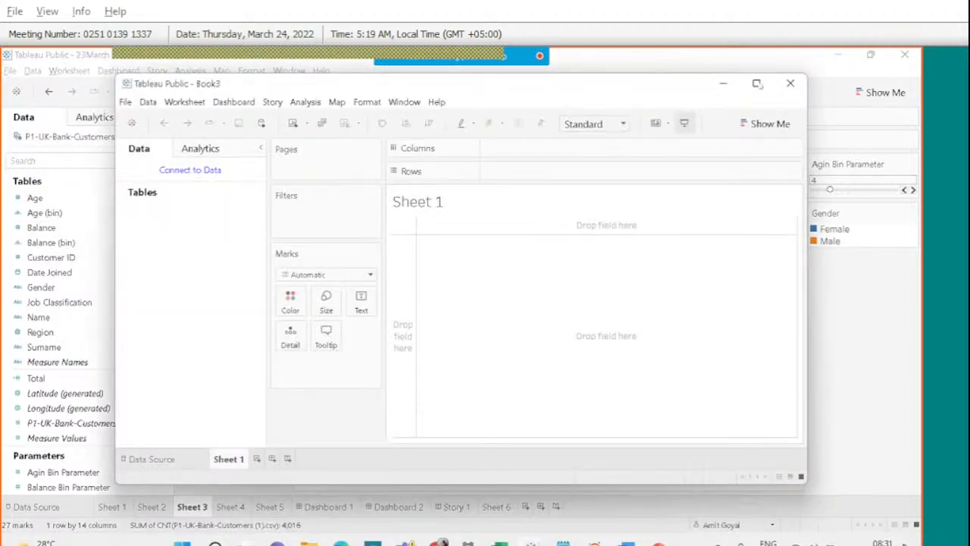
click(759, 84)
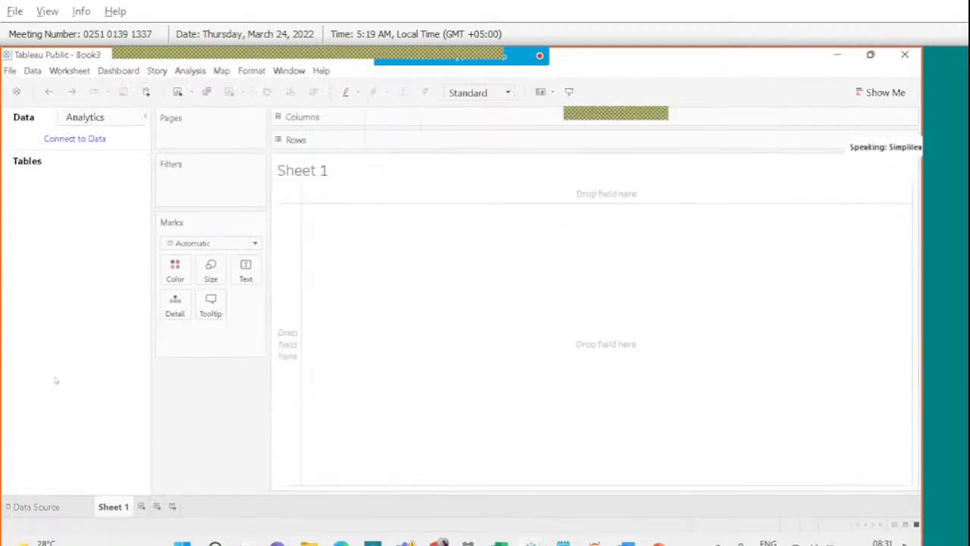
Connect Book3 to the Copy of TurDataDeBrazil (1) (1).csv text file.
click(72, 142)
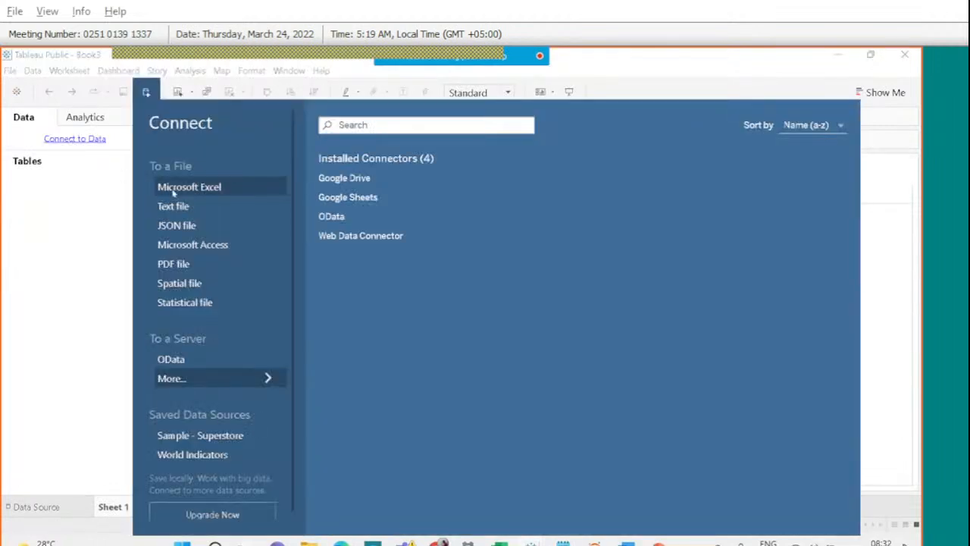
click(174, 189)
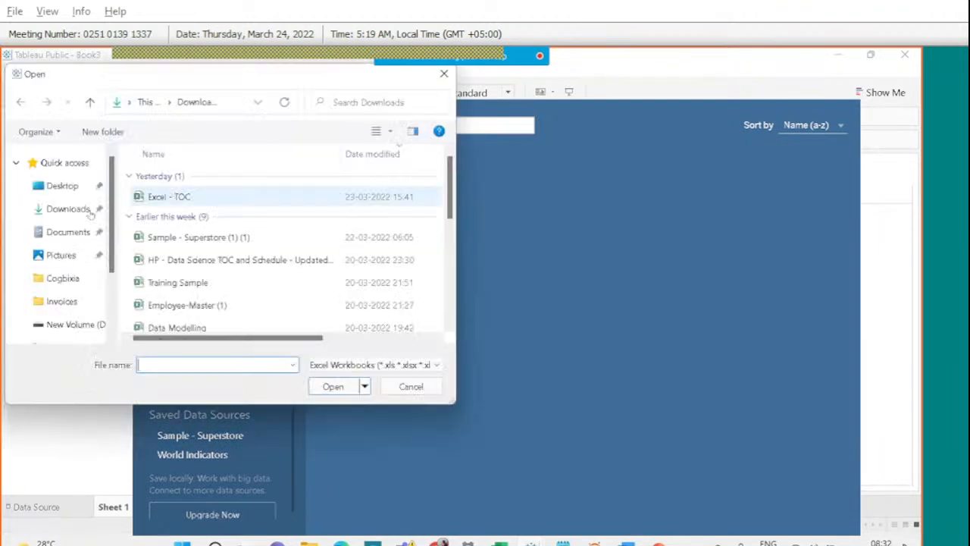
text(co)
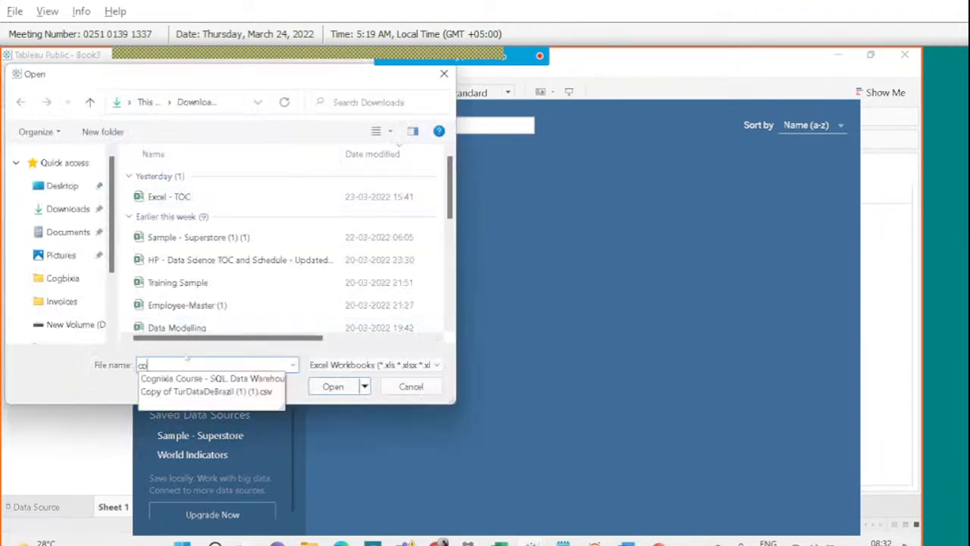
key(Down)
key(Down)
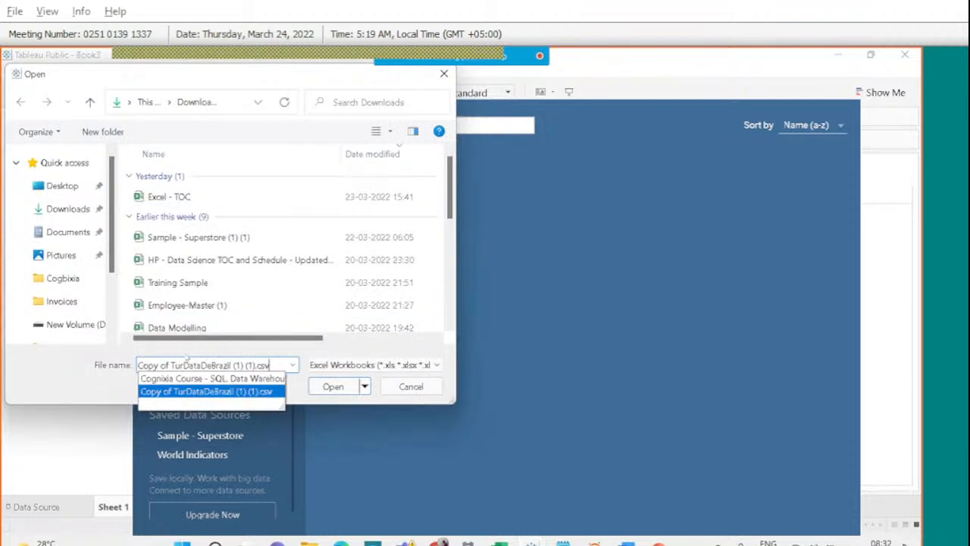
key(Return)
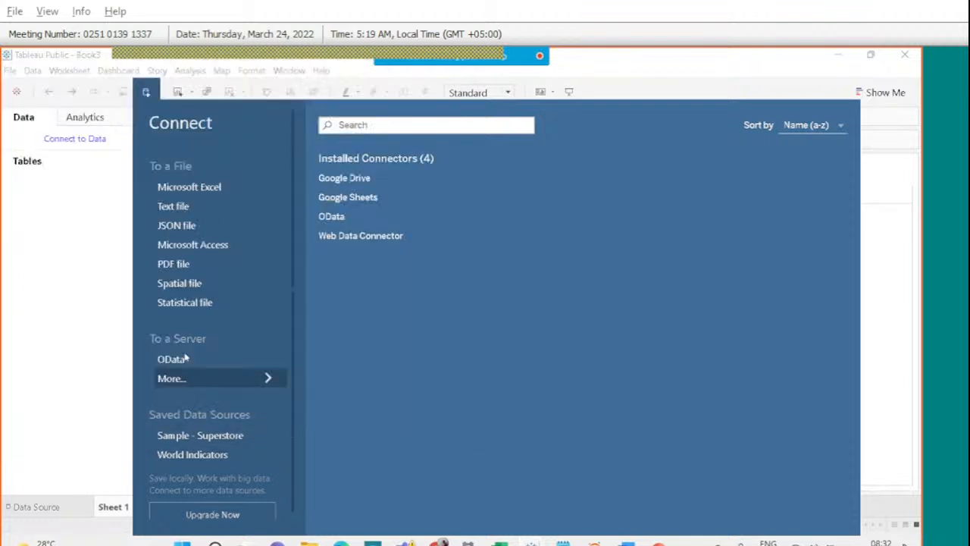
click(465, 235)
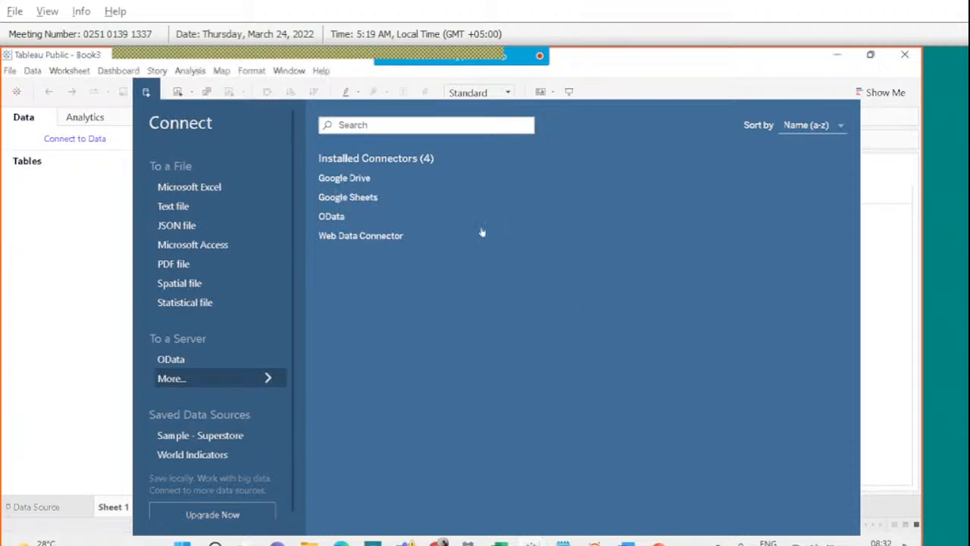
click(880, 217)
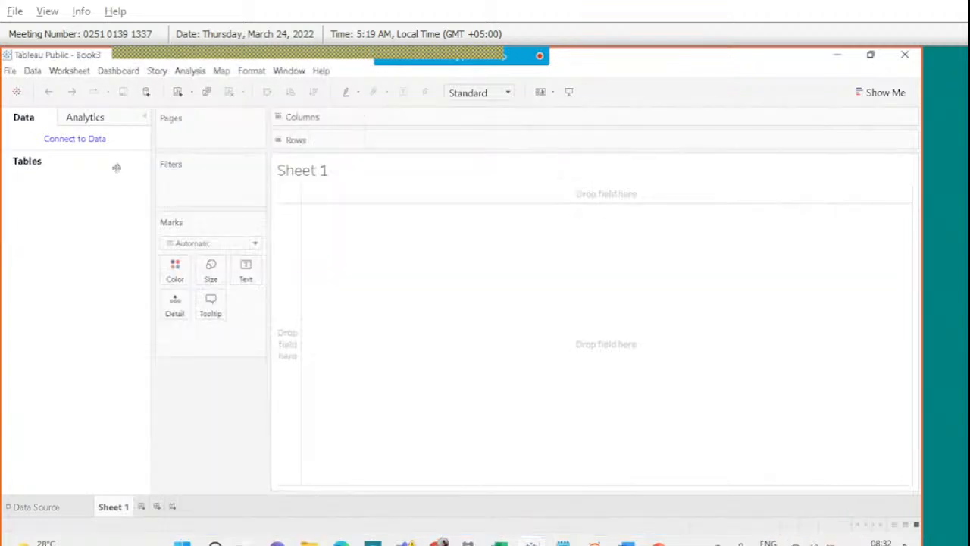
click(89, 139)
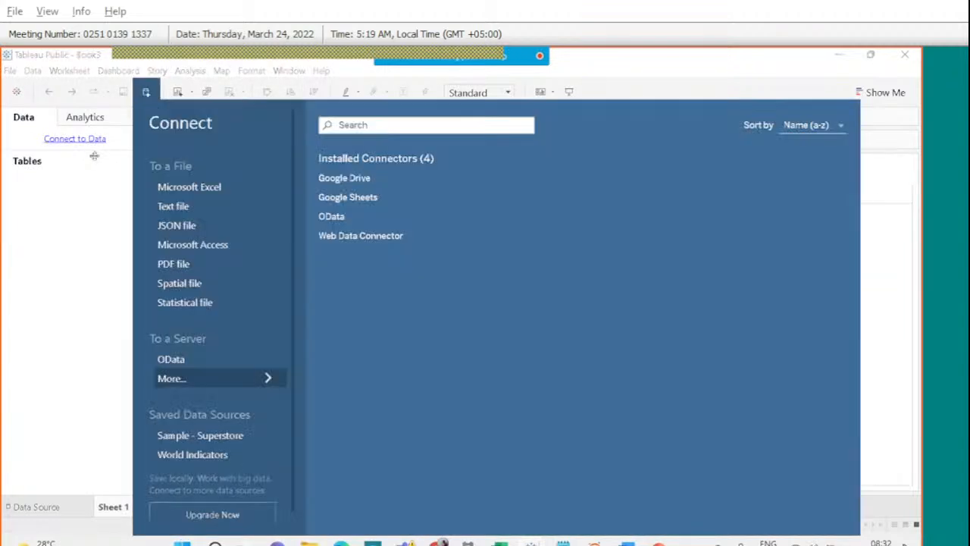
click(168, 207)
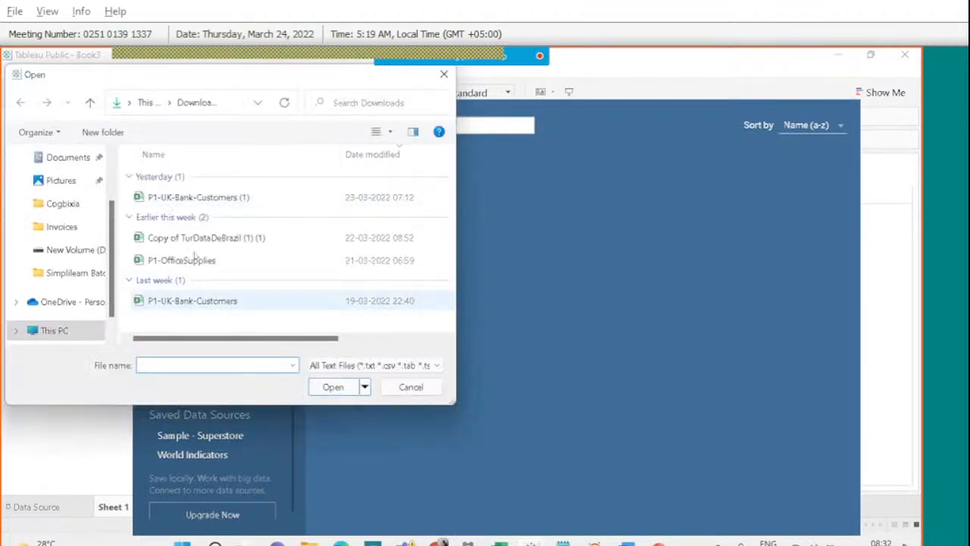
click(196, 238)
click(337, 391)
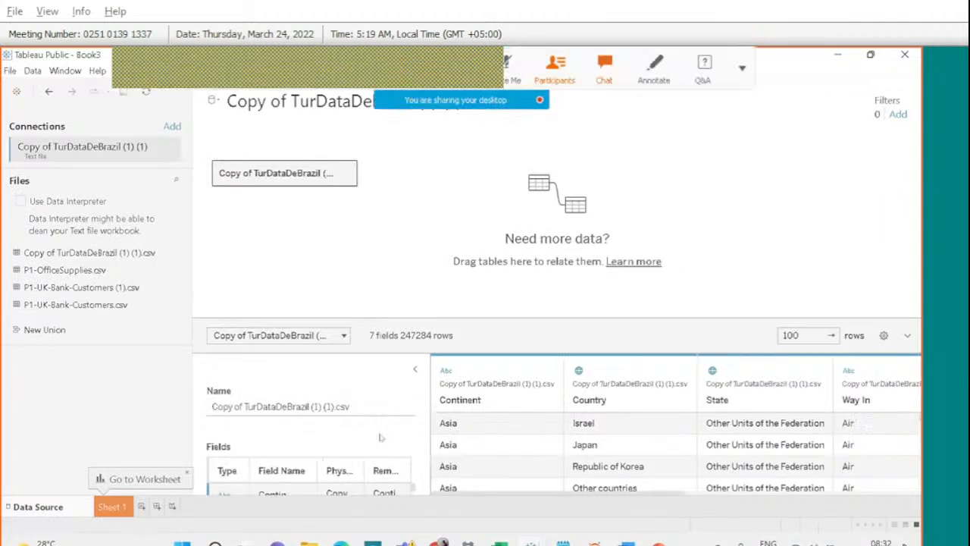
Go to Sheet 1, then bring the assignment presentation back to the front.
click(122, 512)
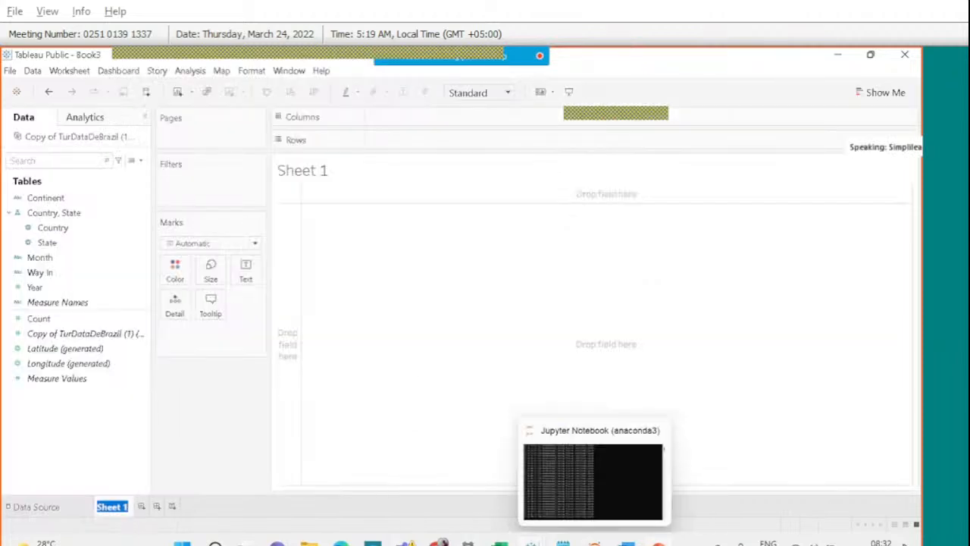
right_click(658, 542)
click(676, 509)
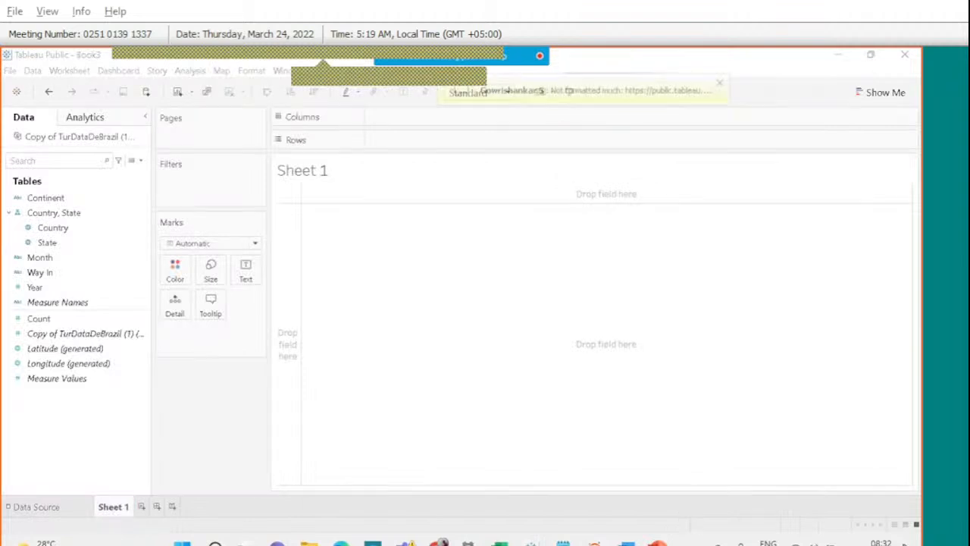
mouse_move(658, 543)
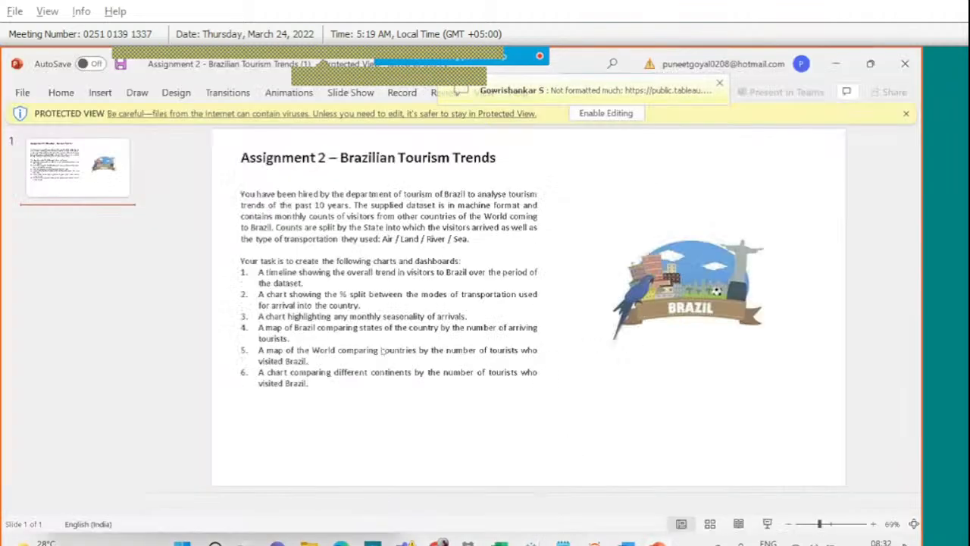
Highlight task 1, the overall visitor-trend timeline, then return to Tableau Book3.
click(275, 276)
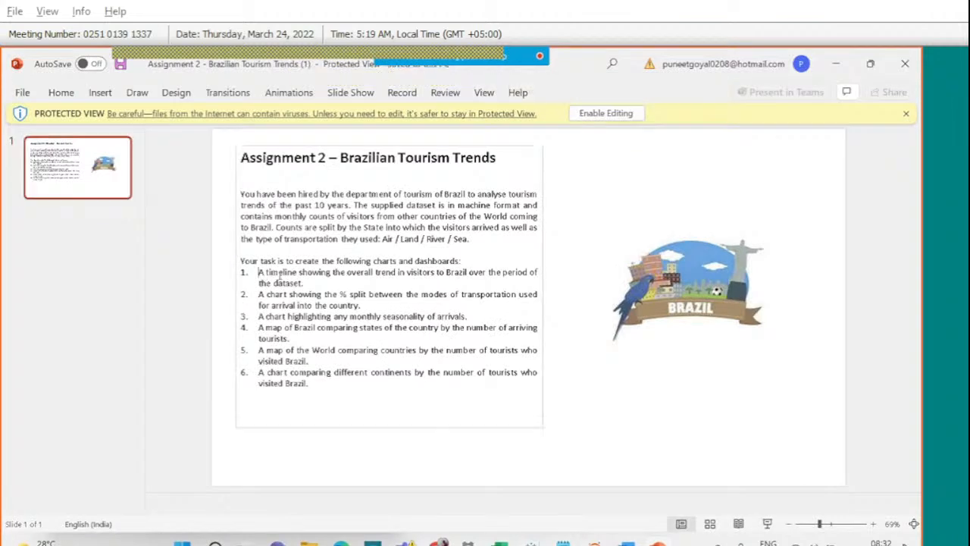
triple_click(302, 282)
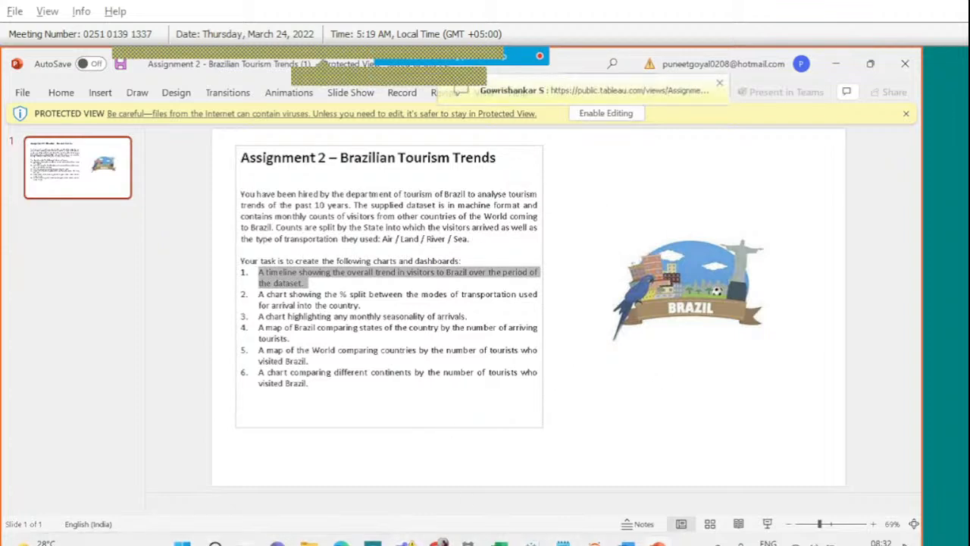
mouse_move(531, 542)
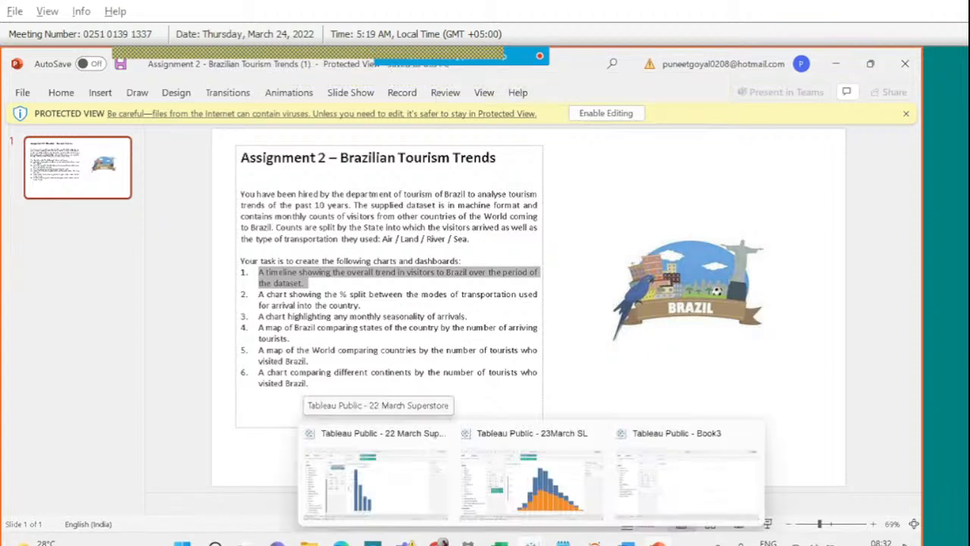
mouse_move(594, 542)
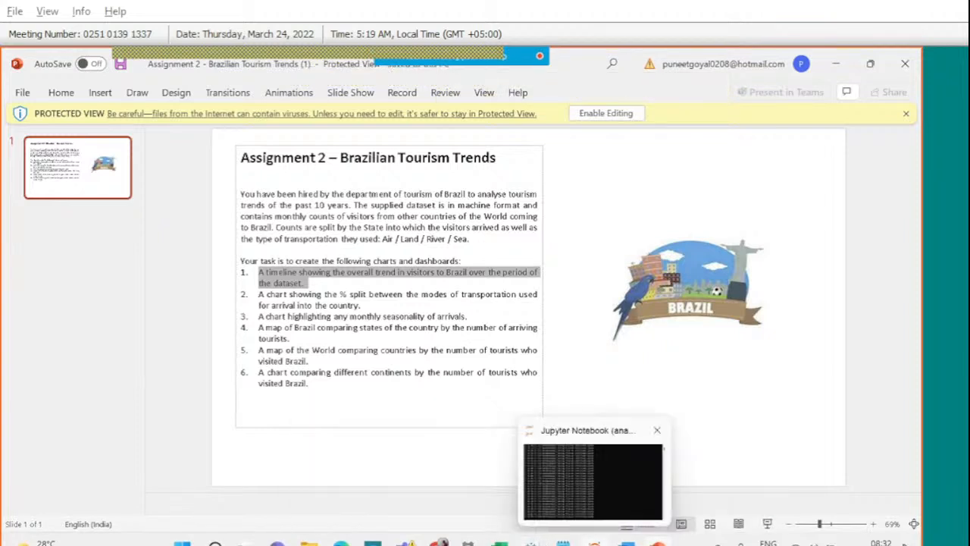
click(666, 485)
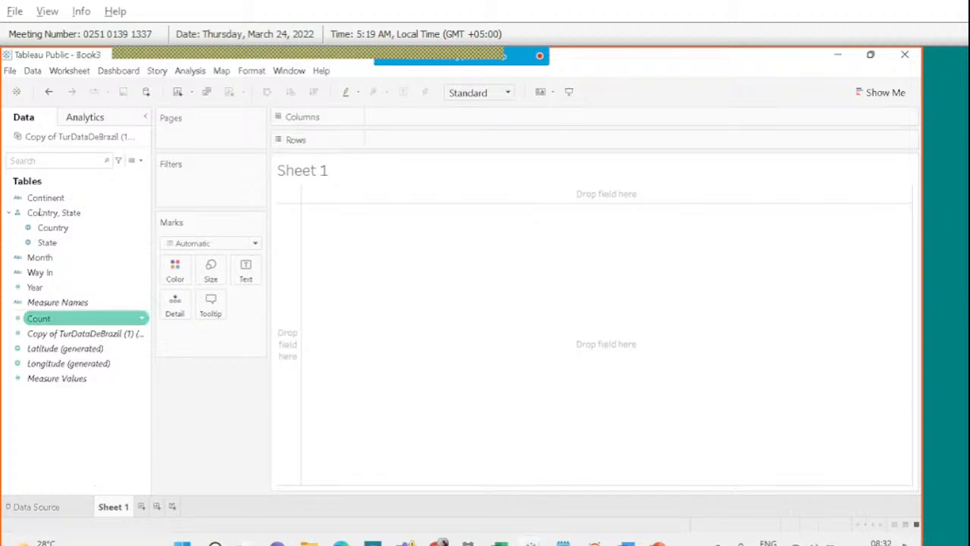
right_click(55, 137)
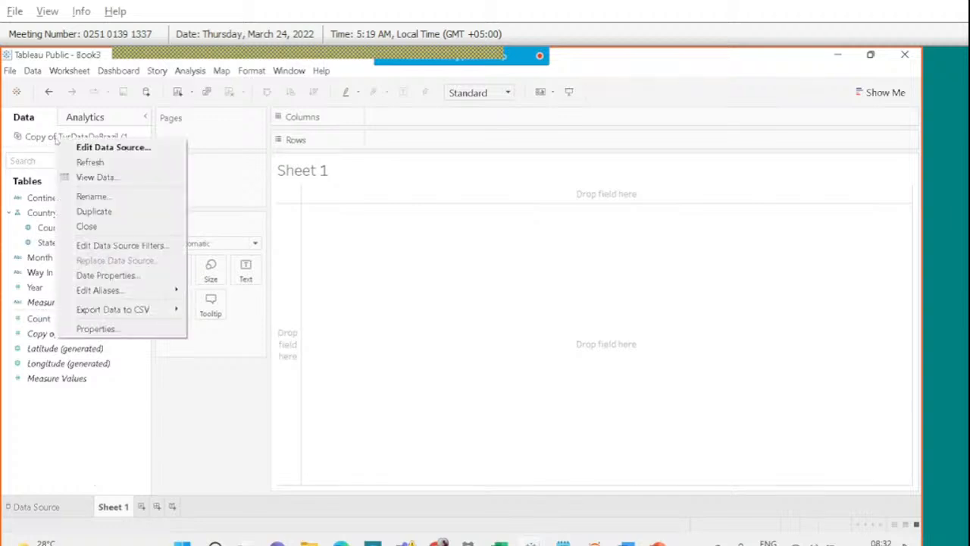
click(93, 177)
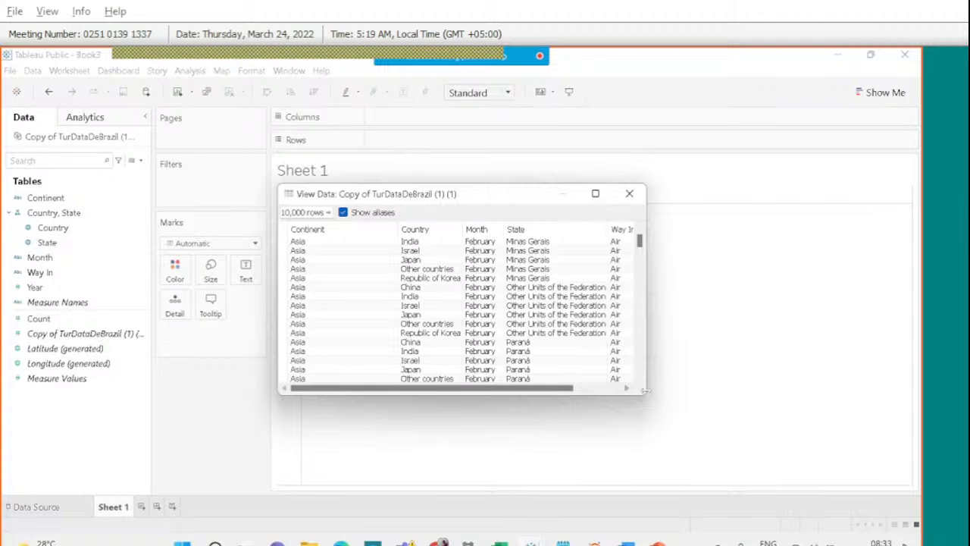
drag(646, 390, 721, 393)
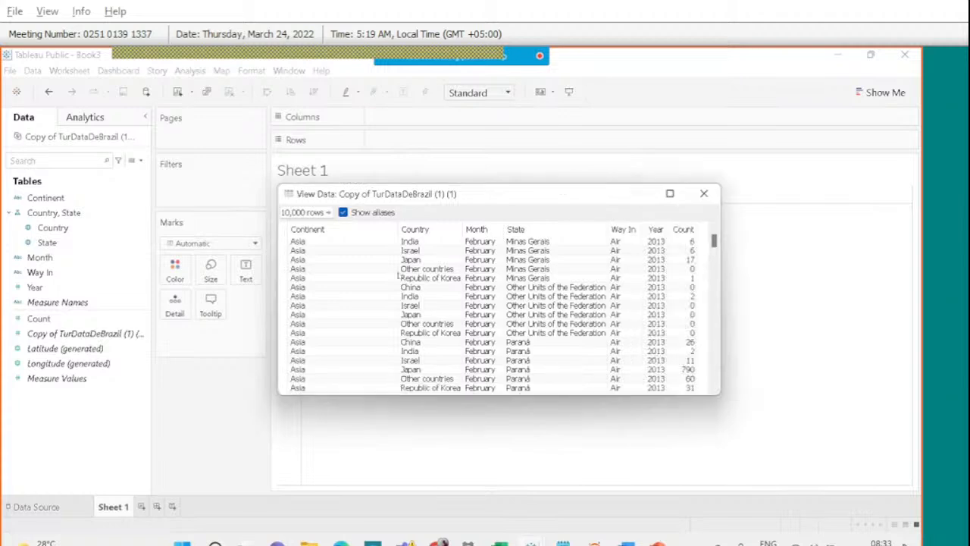
click(324, 230)
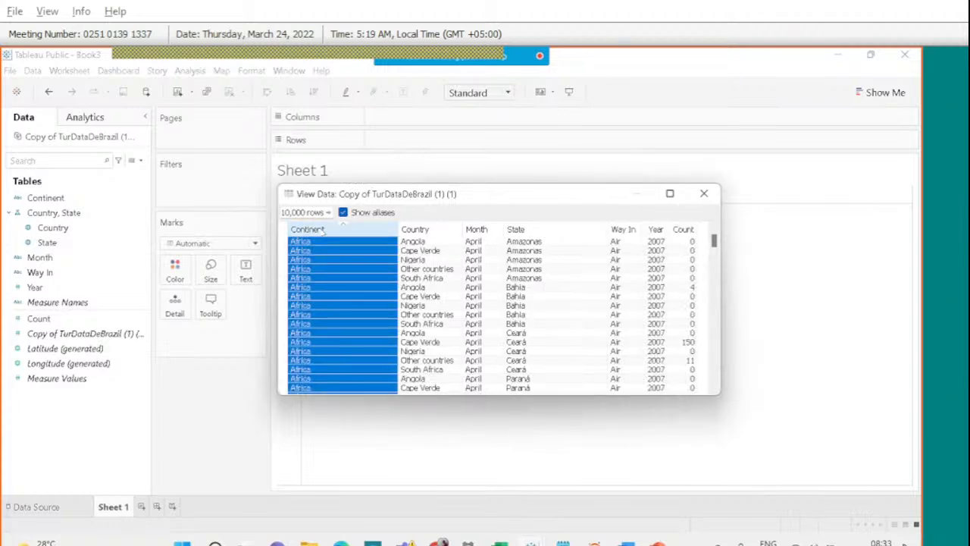
click(419, 231)
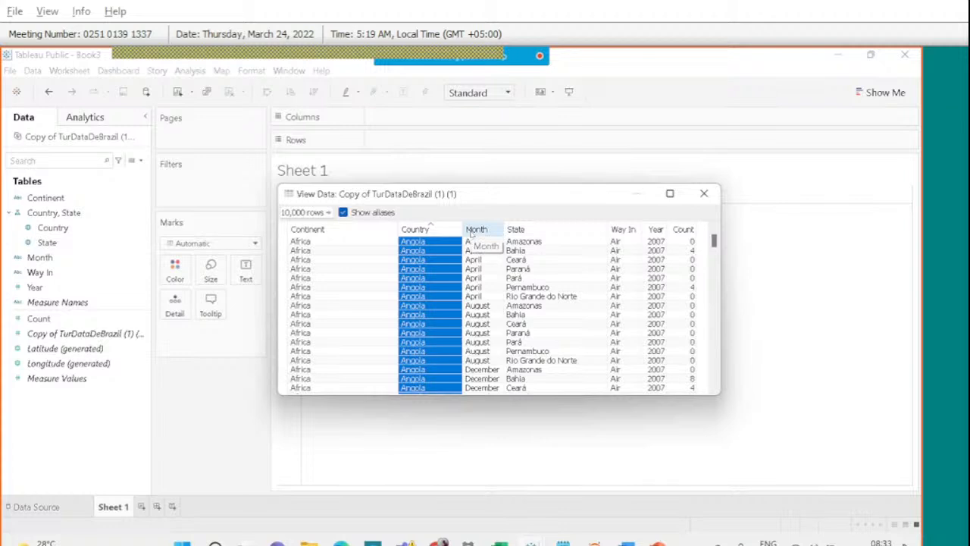
click(532, 233)
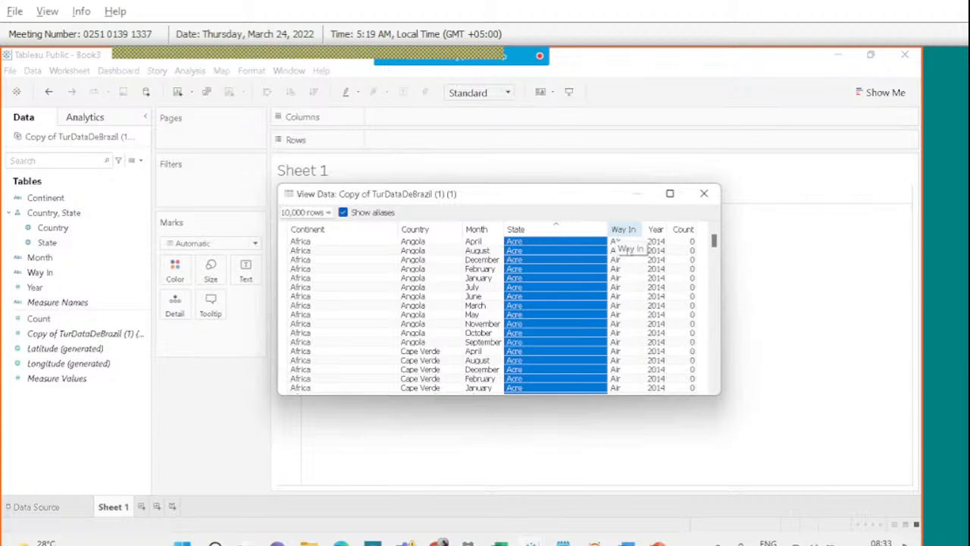
click(654, 229)
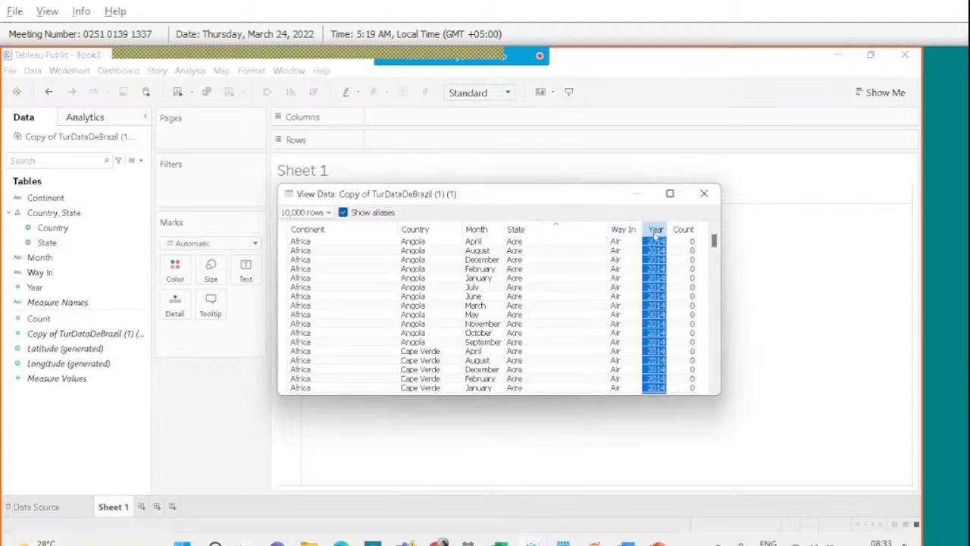
drag(714, 240, 719, 324)
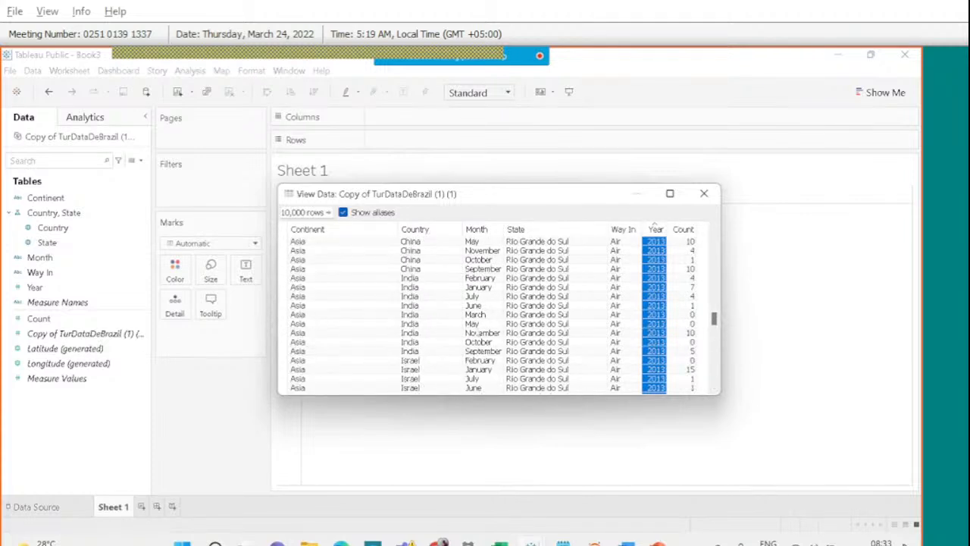
click(478, 325)
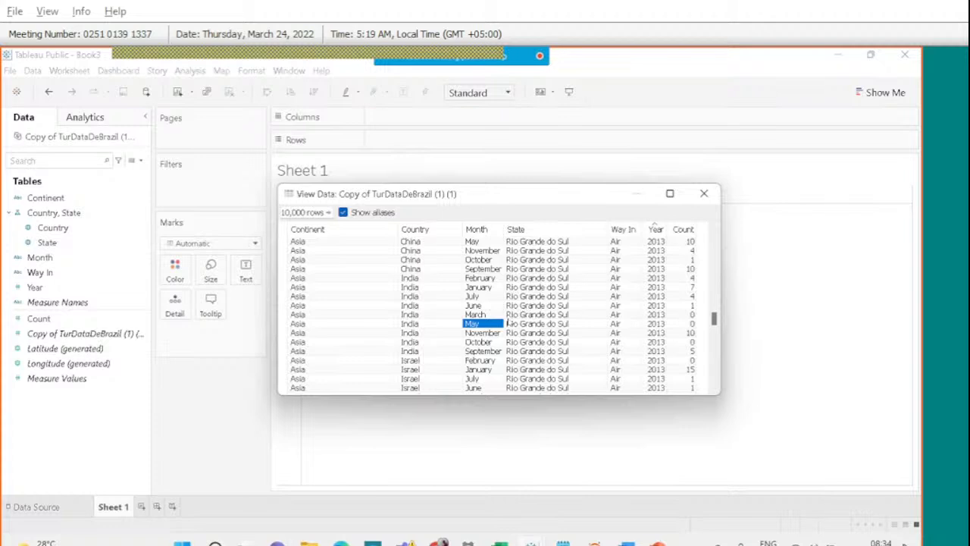
click(704, 194)
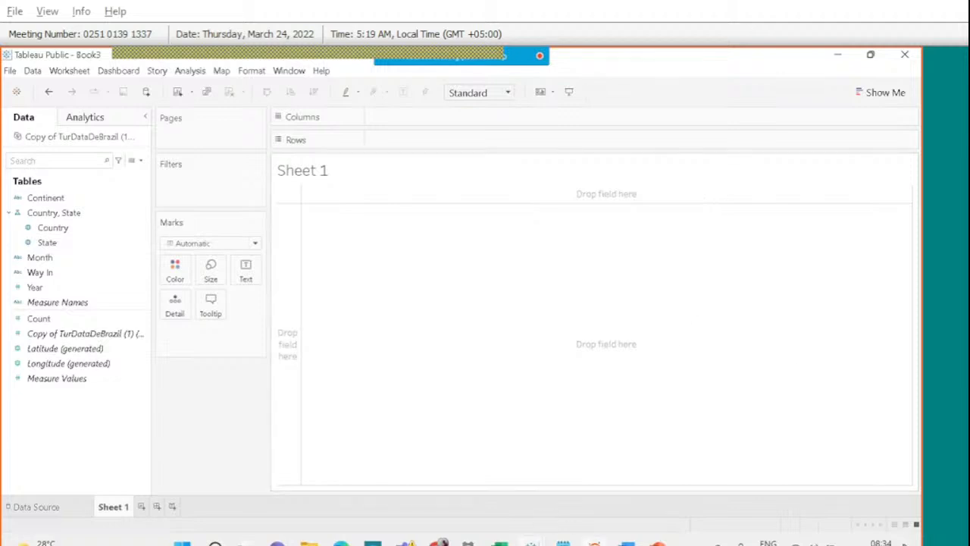
mouse_move(657, 542)
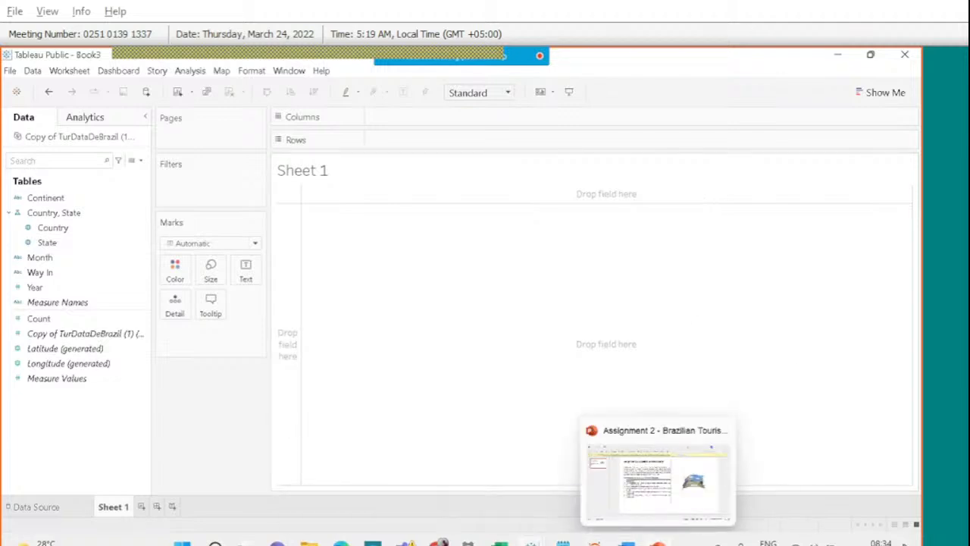
click(656, 477)
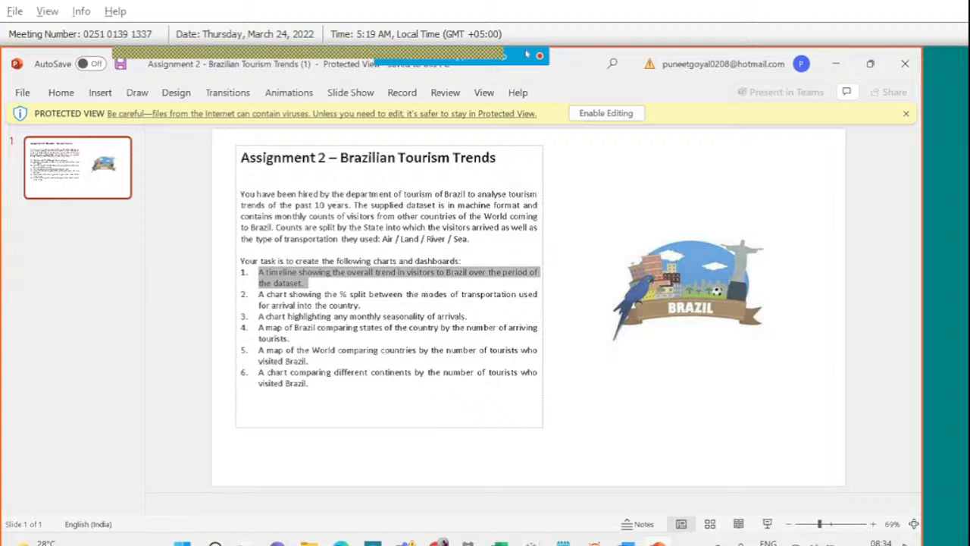
mouse_move(527, 57)
click(604, 67)
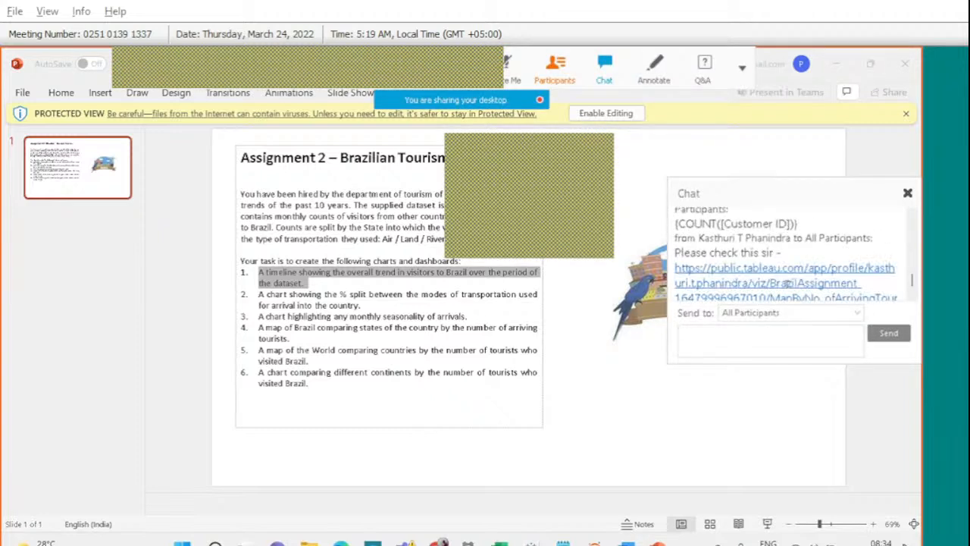
scroll(788, 282, down, 2)
scroll(786, 283, down, 3)
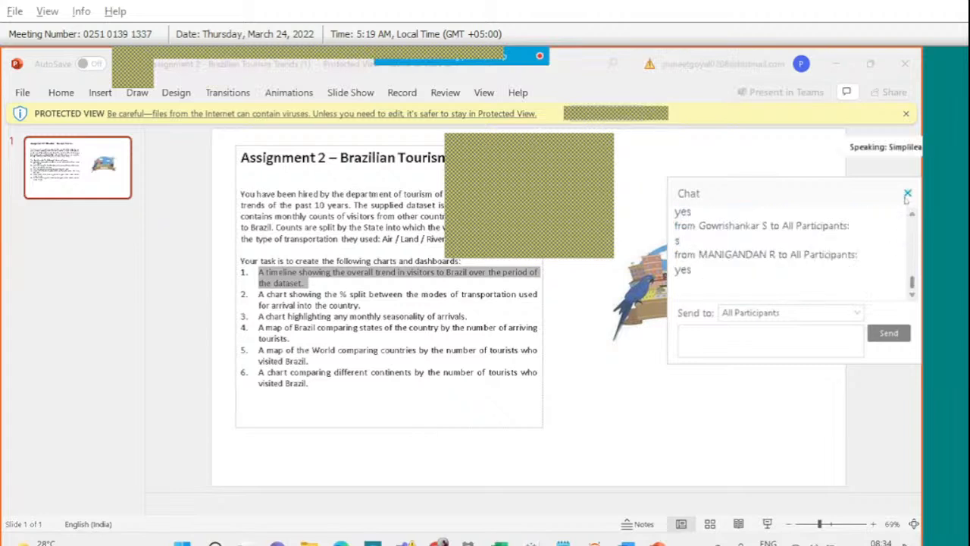
click(907, 193)
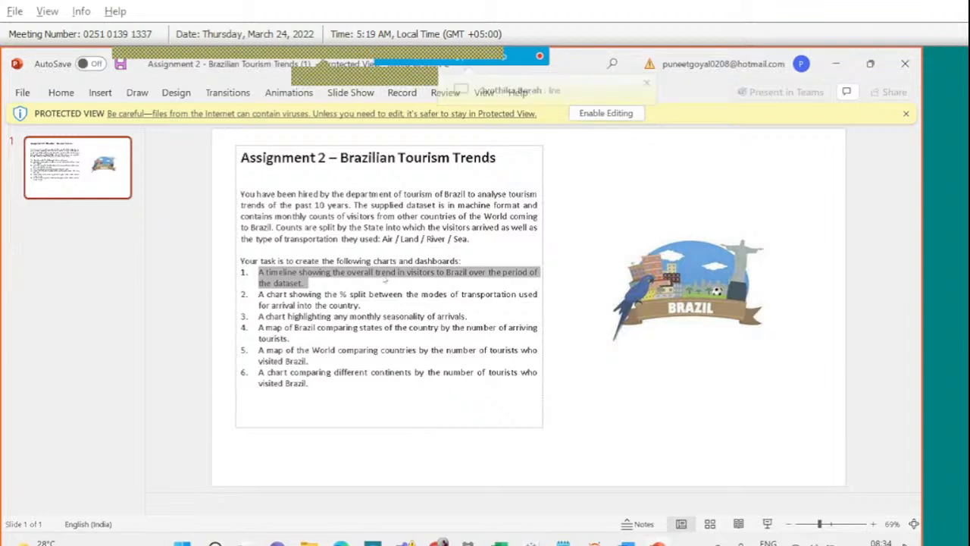
key(alt+Tab)
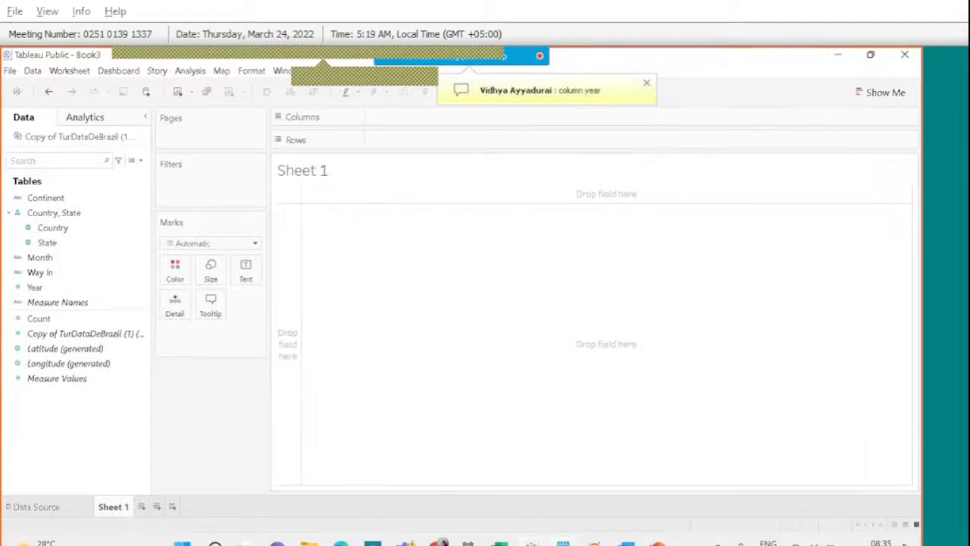
Bring Notepad forward and select the notes from 'Sales by TimePeriod' through 'Scatter Plot'.
mouse_move(562, 541)
click(507, 484)
scroll(407, 367, up, 10)
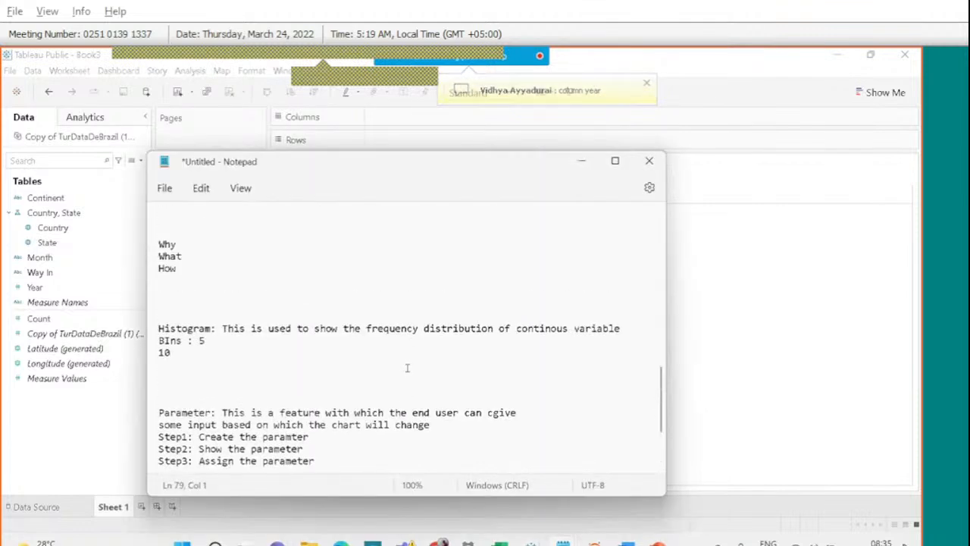
scroll(407, 368, up, 10)
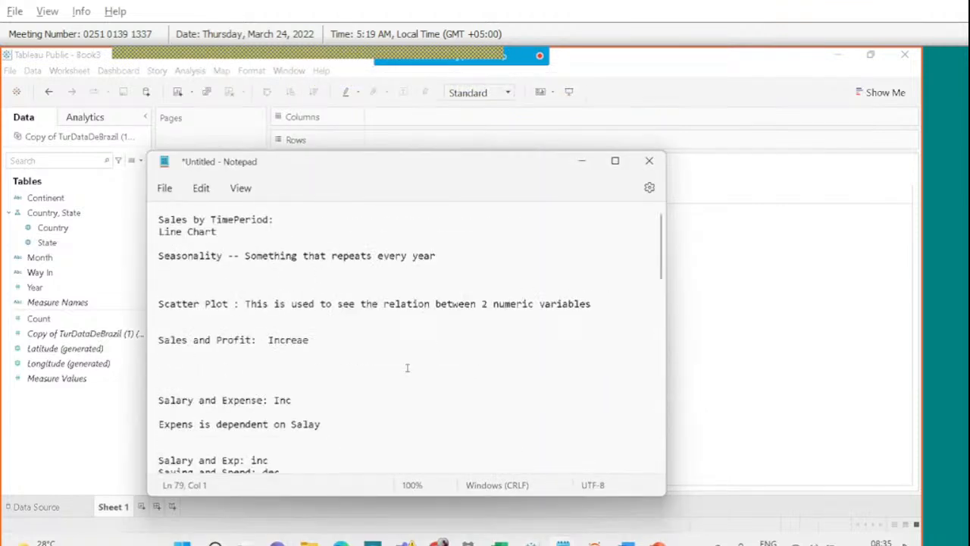
drag(222, 231, 159, 220)
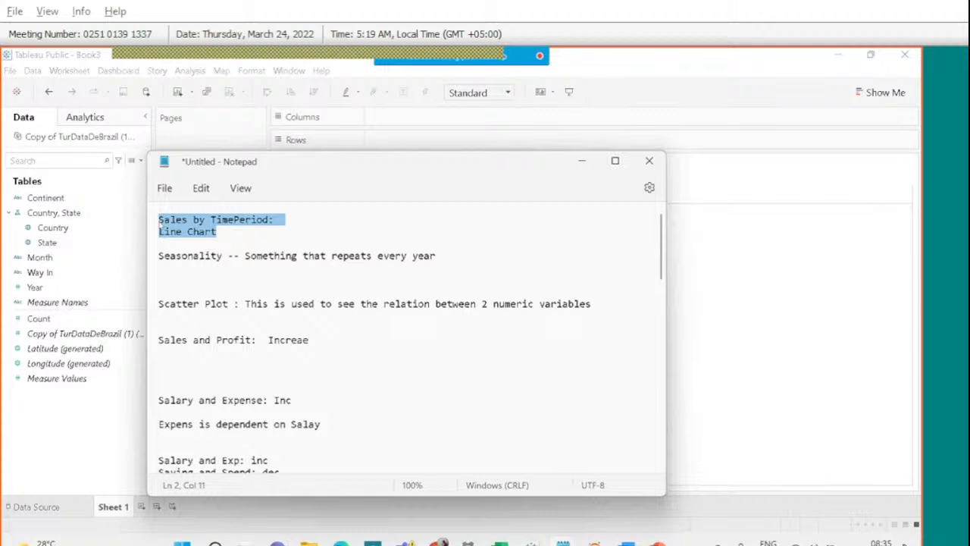
click(224, 241)
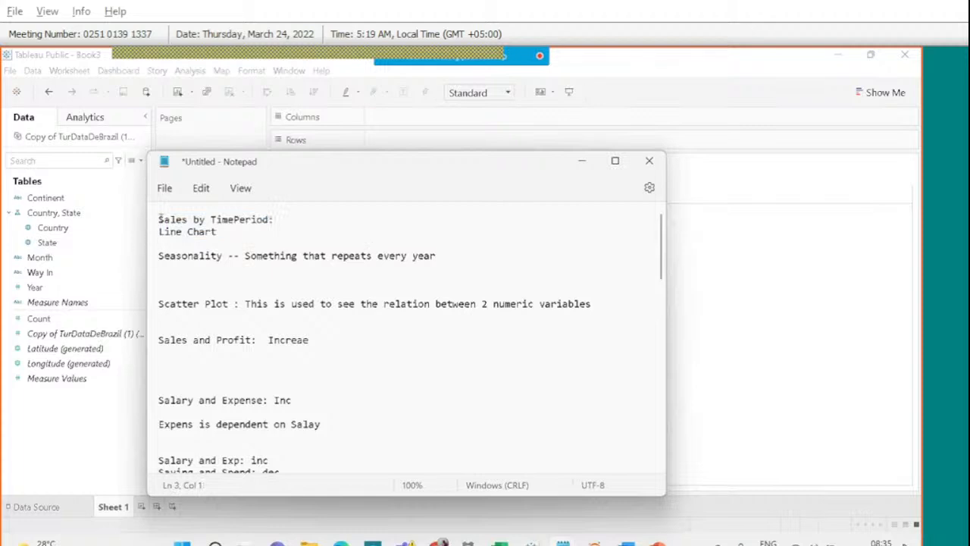
drag(159, 218, 530, 315)
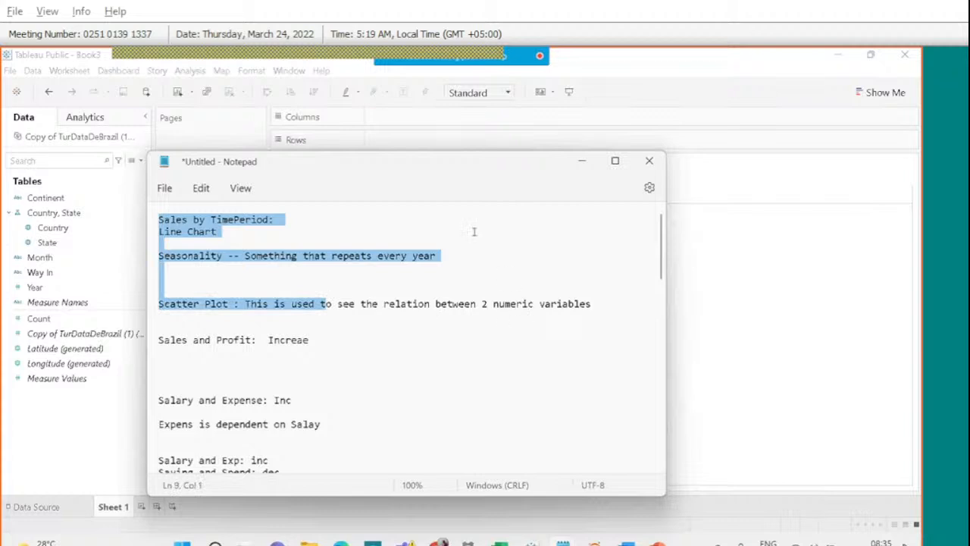
Put Year on Columns and Count on Rows to chart SUM(Count) by Year as a line.
click(748, 218)
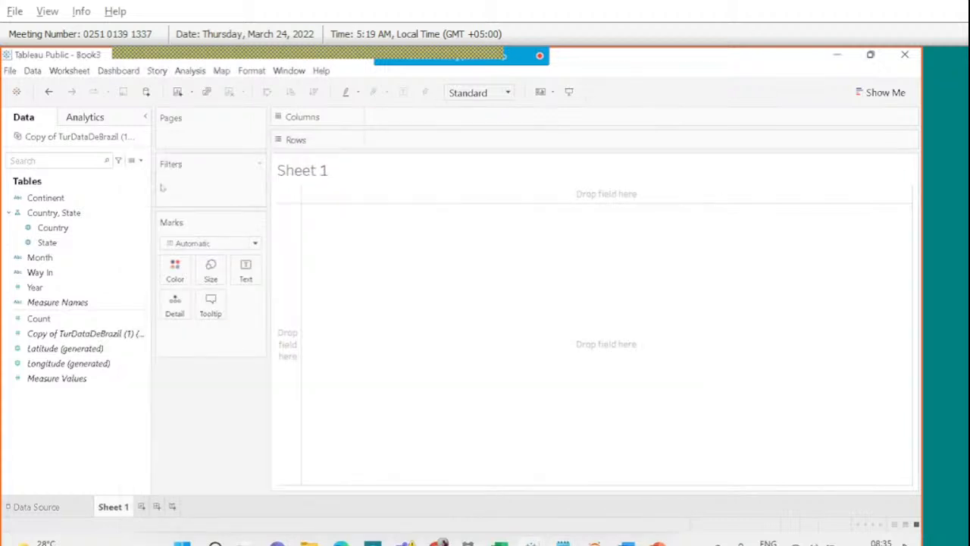
click(53, 213)
click(90, 318)
click(72, 228)
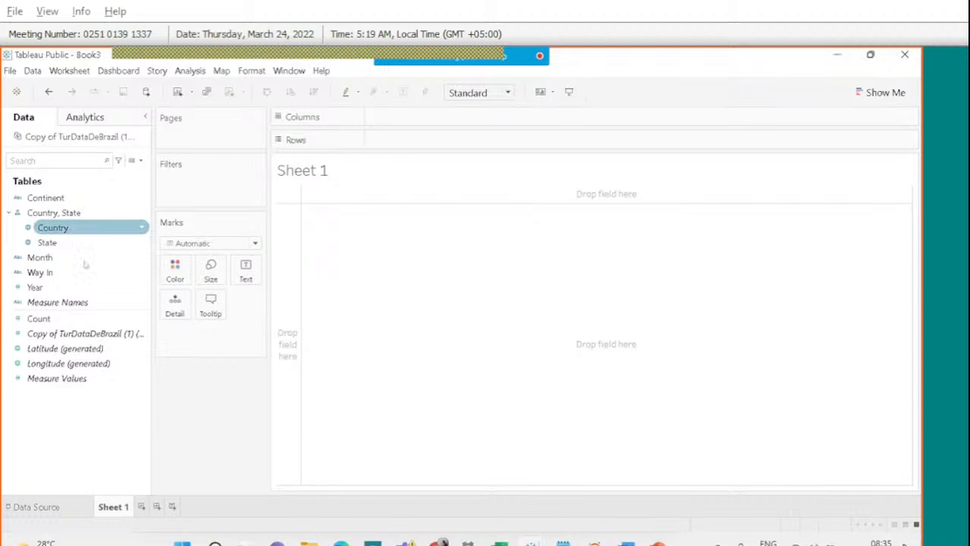
click(85, 273)
click(53, 213)
click(35, 287)
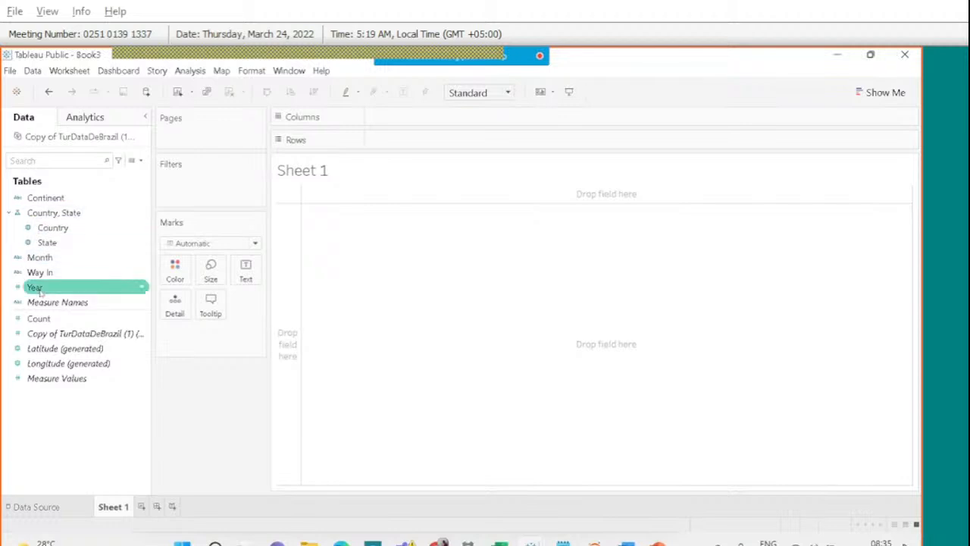
drag(40, 292, 403, 126)
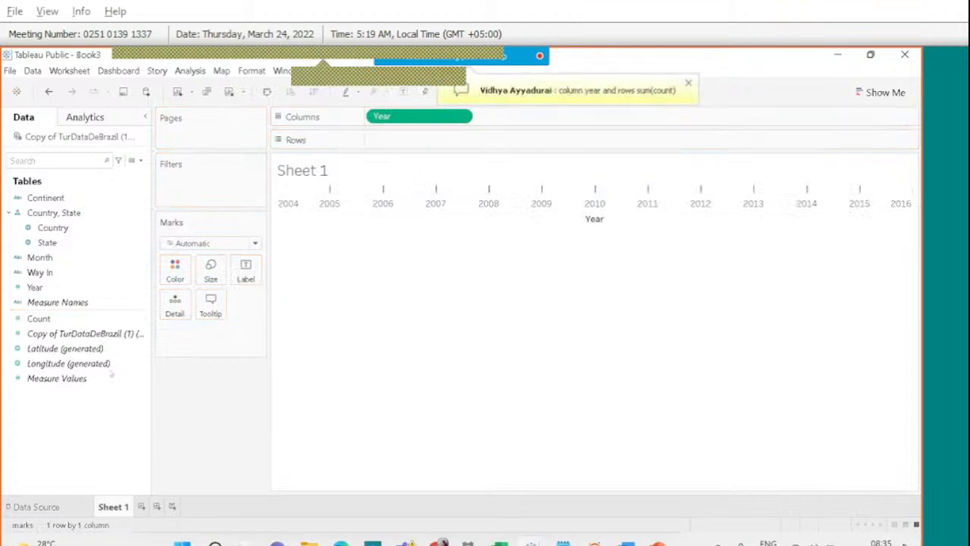
drag(76, 323, 419, 141)
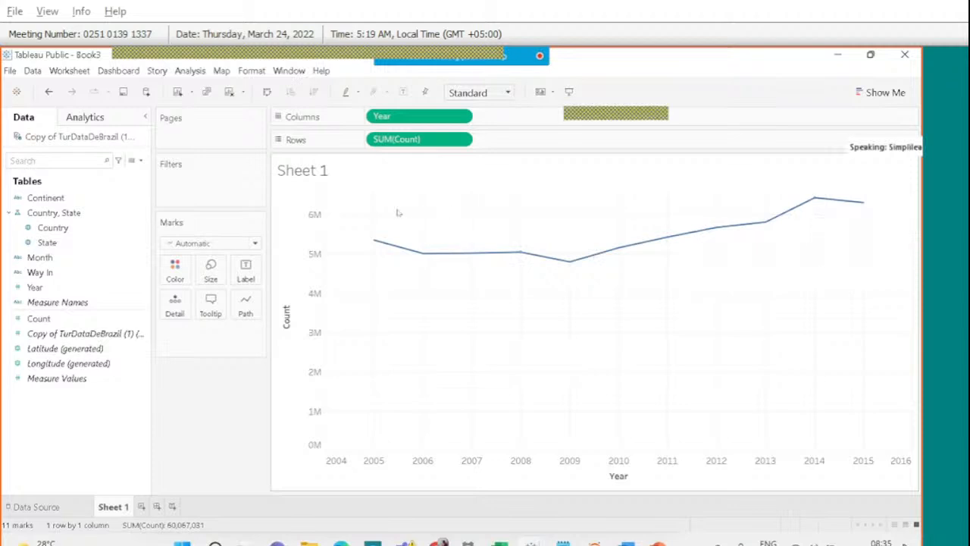
key(alt+Tab)
key(alt+Tab)
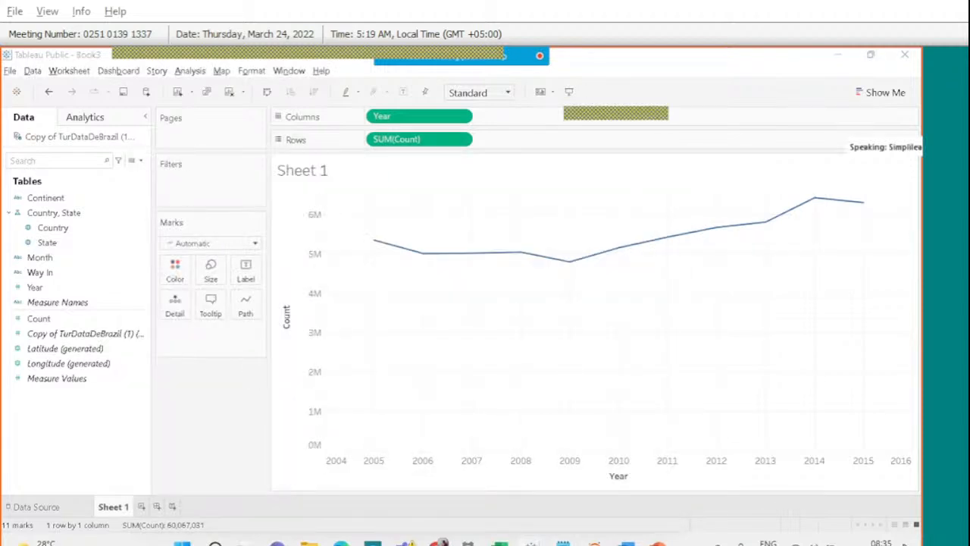
Copy the share link of the Tableau Session folder in Google Drive.
mouse_move(438, 542)
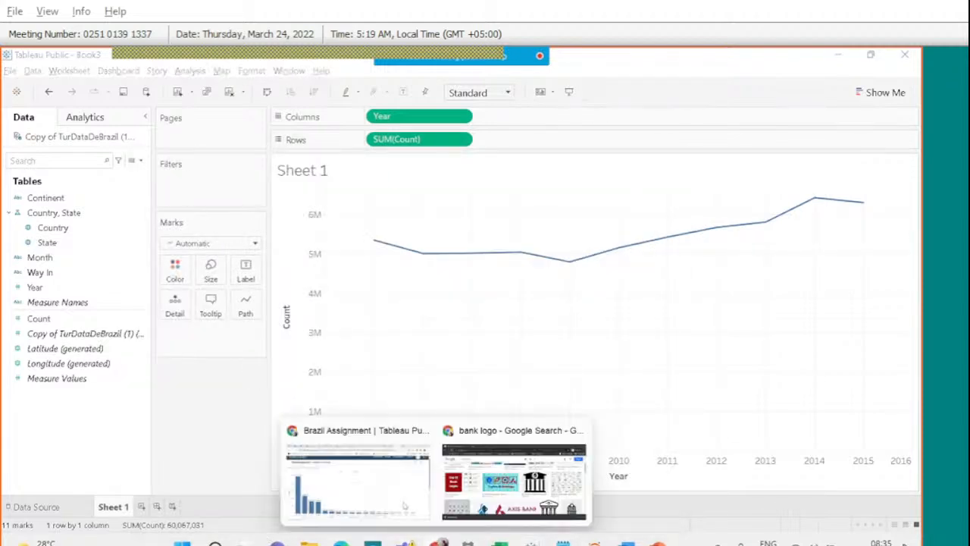
click(359, 472)
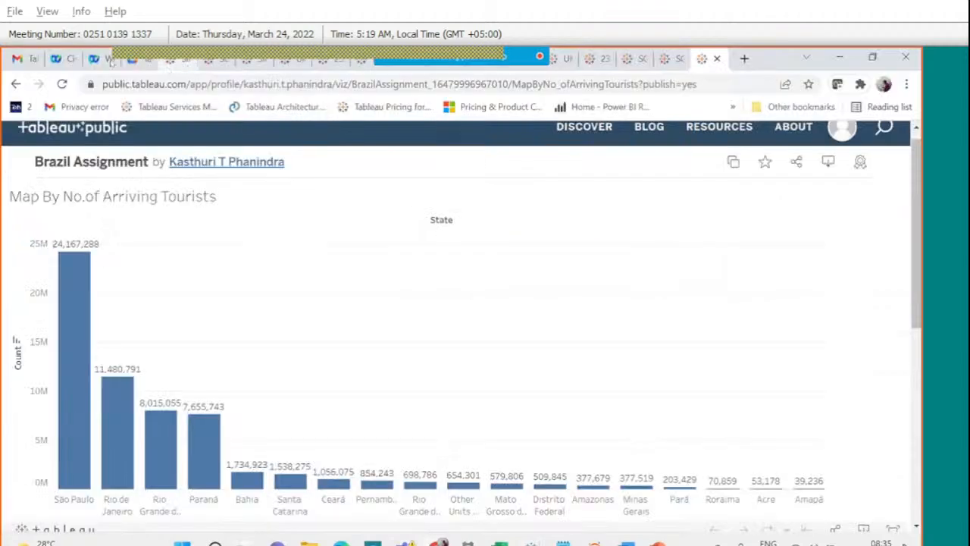
click(128, 59)
click(354, 190)
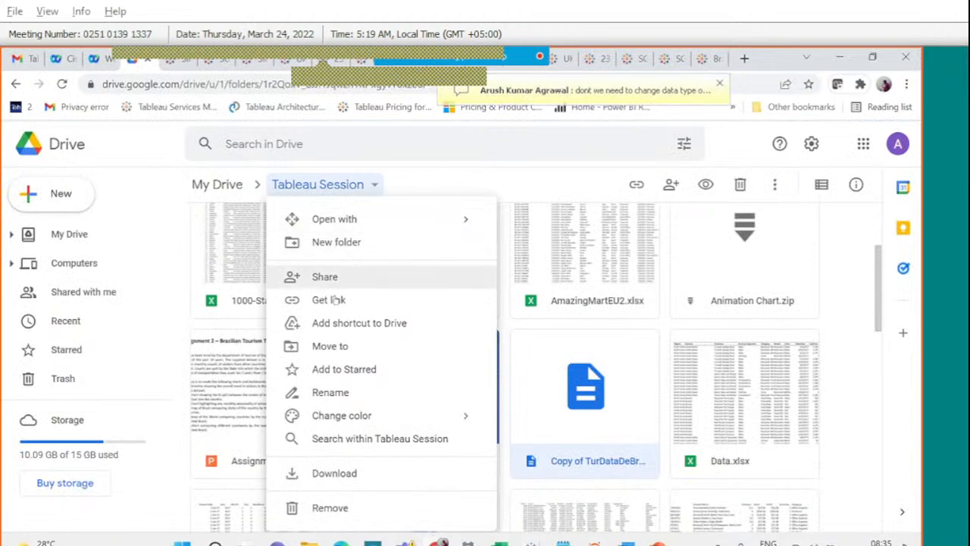
click(355, 300)
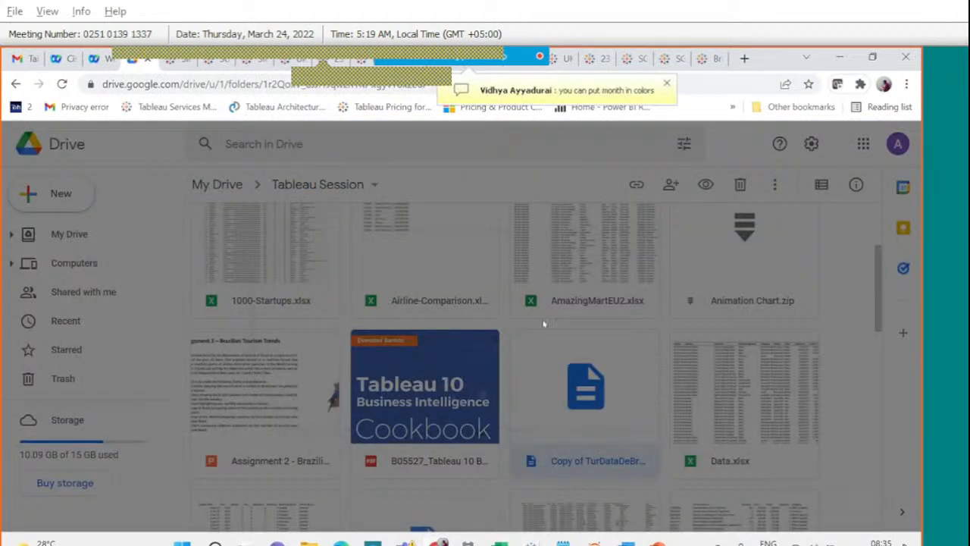
click(636, 353)
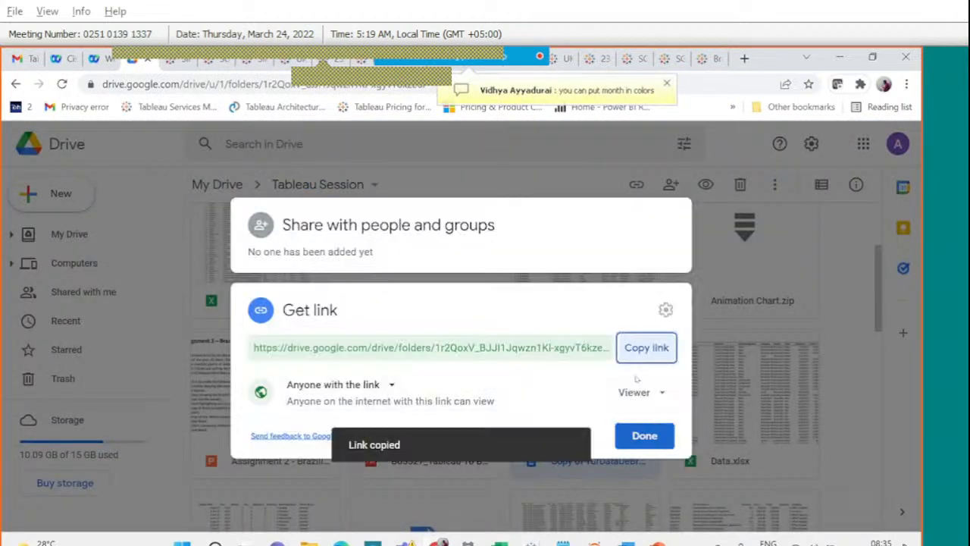
click(645, 432)
Paste the folder link into the meeting chat and send it to everyone.
mouse_move(396, 50)
click(604, 74)
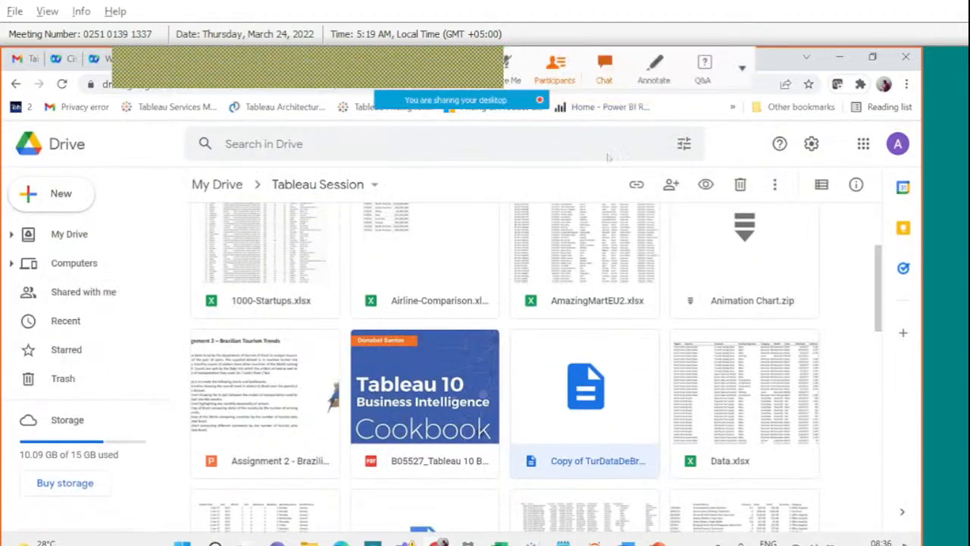
click(717, 339)
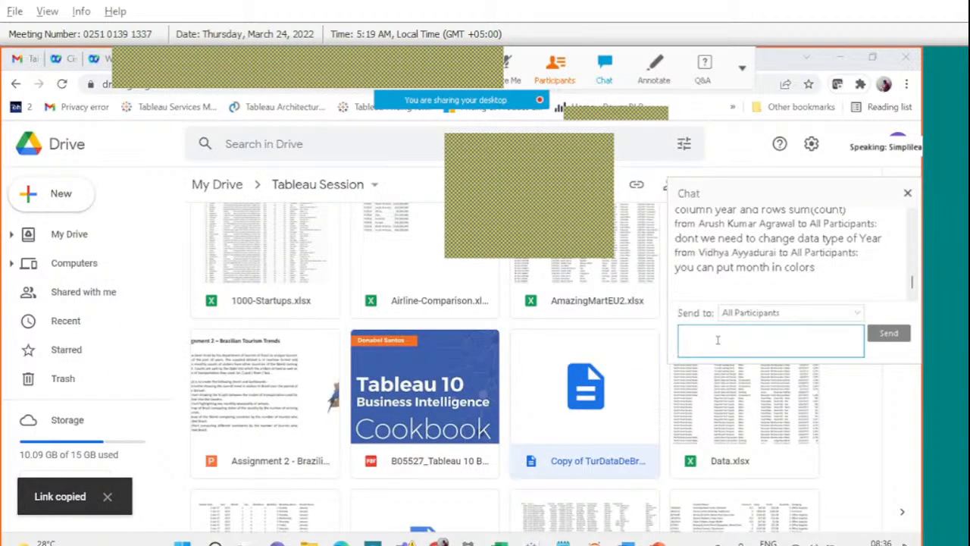
key(ctrl+v)
key(Return)
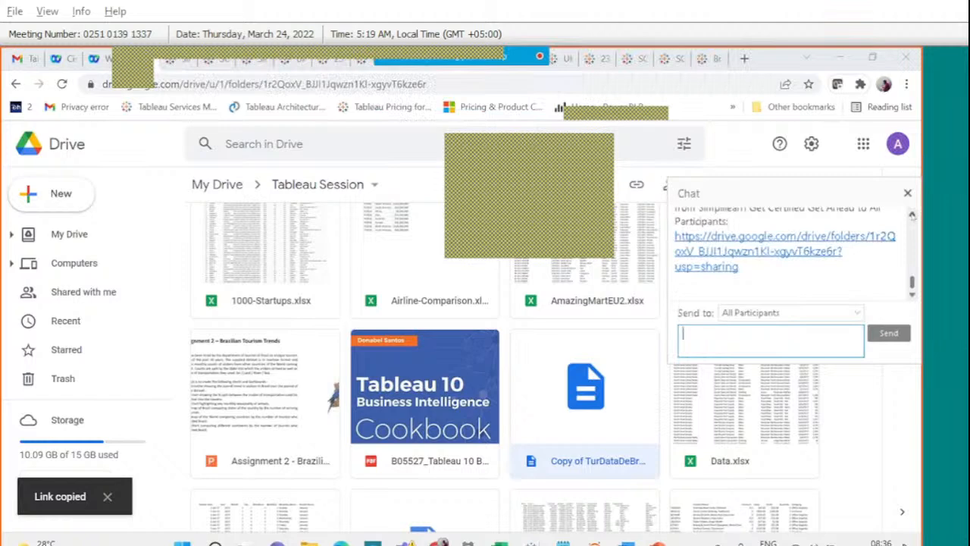
Close the meeting chat and switch back to the Tableau workbook.
right_click(913, 216)
click(912, 217)
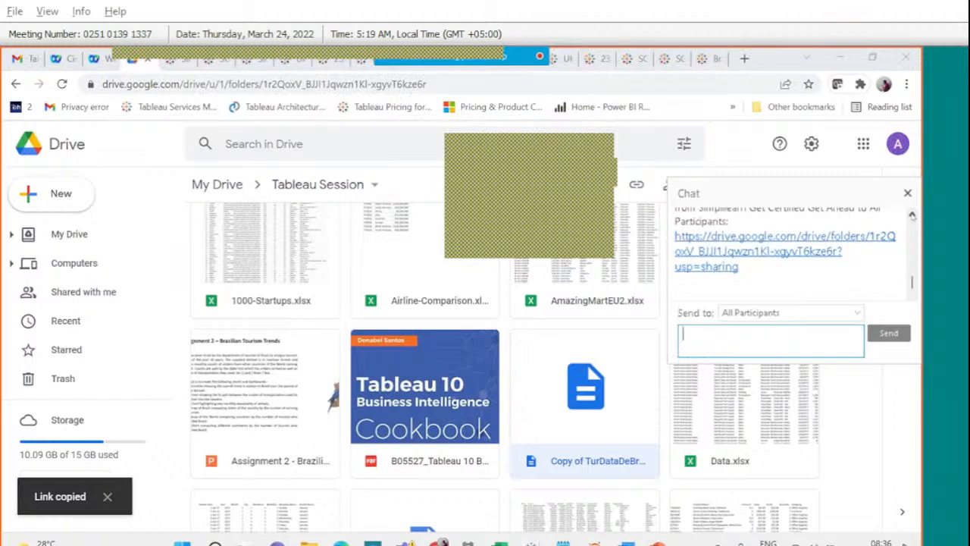
scroll(912, 216, up, 1)
scroll(913, 216, up, 1)
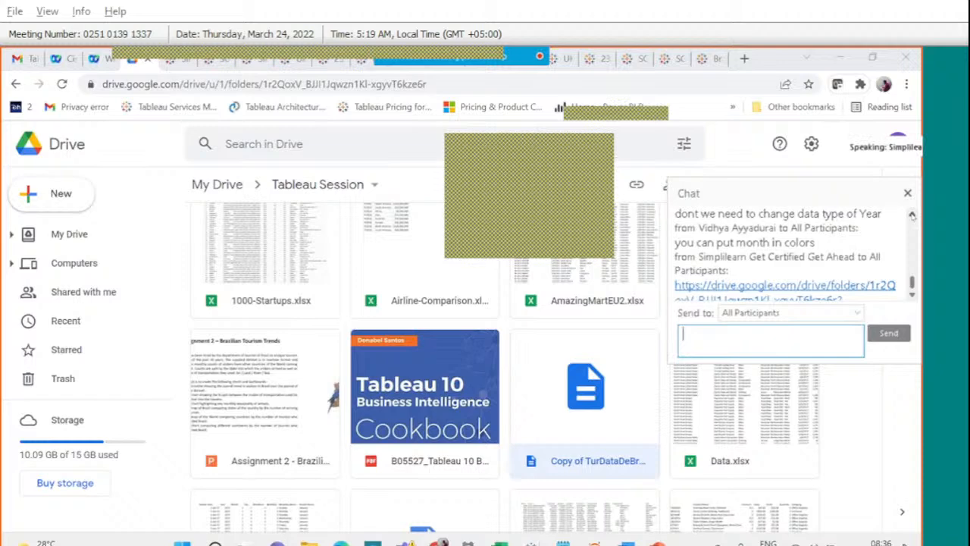
scroll(913, 216, up, 1)
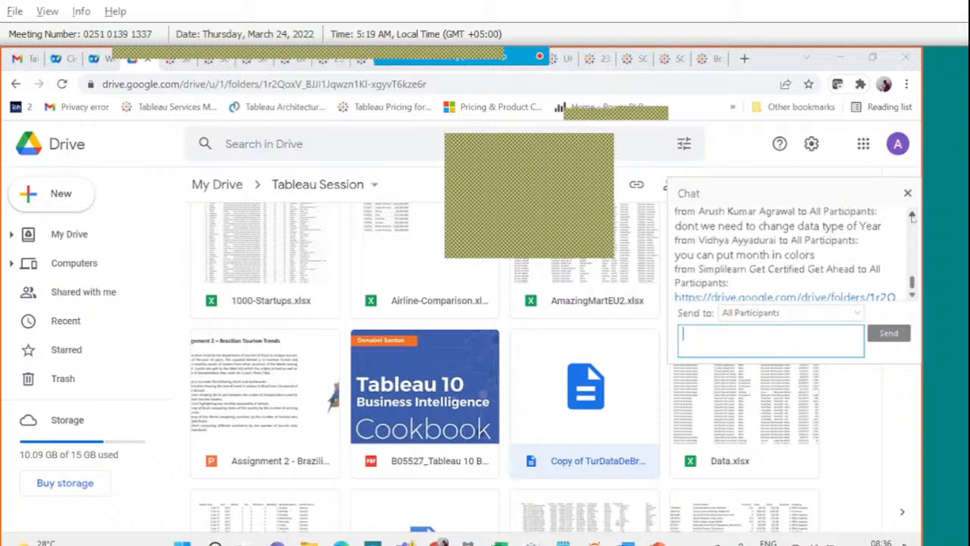
click(912, 216)
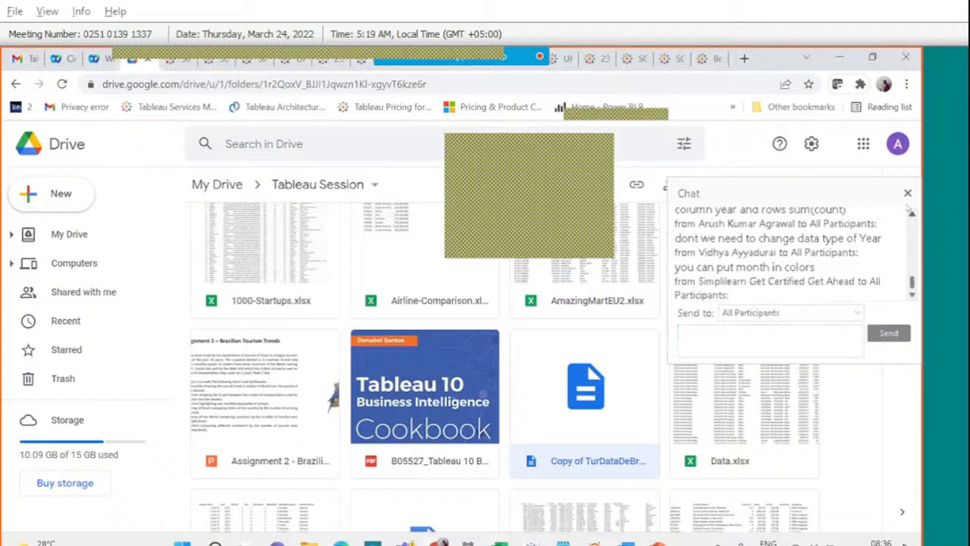
click(907, 192)
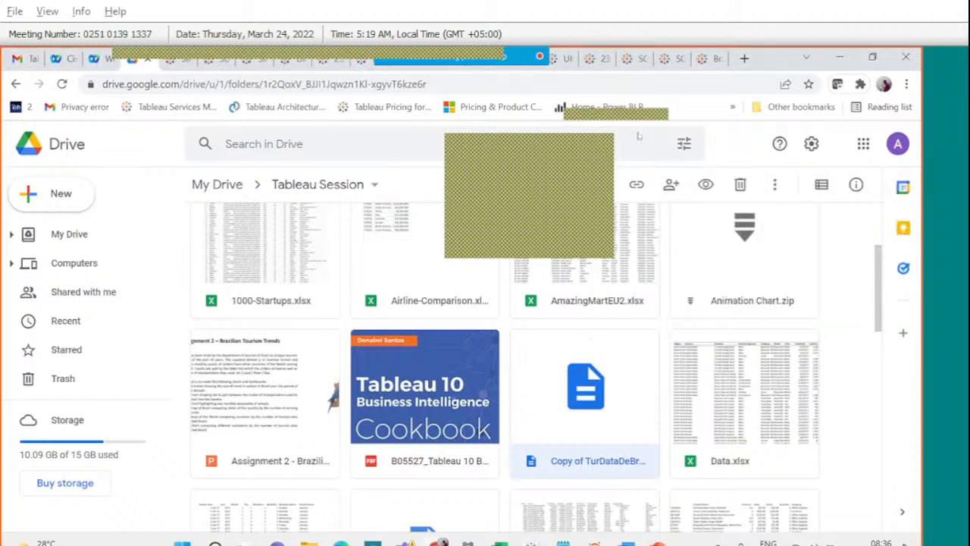
key(alt+Tab)
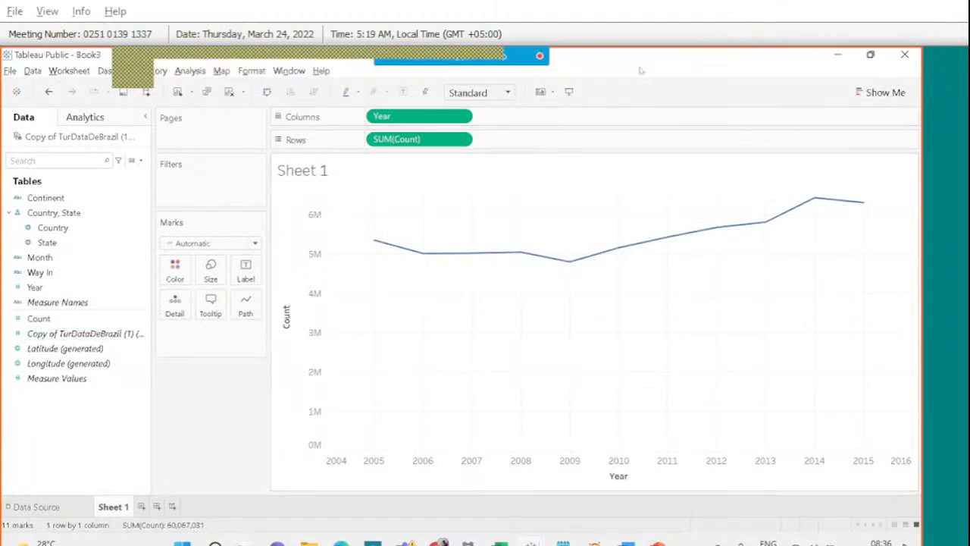
click(606, 76)
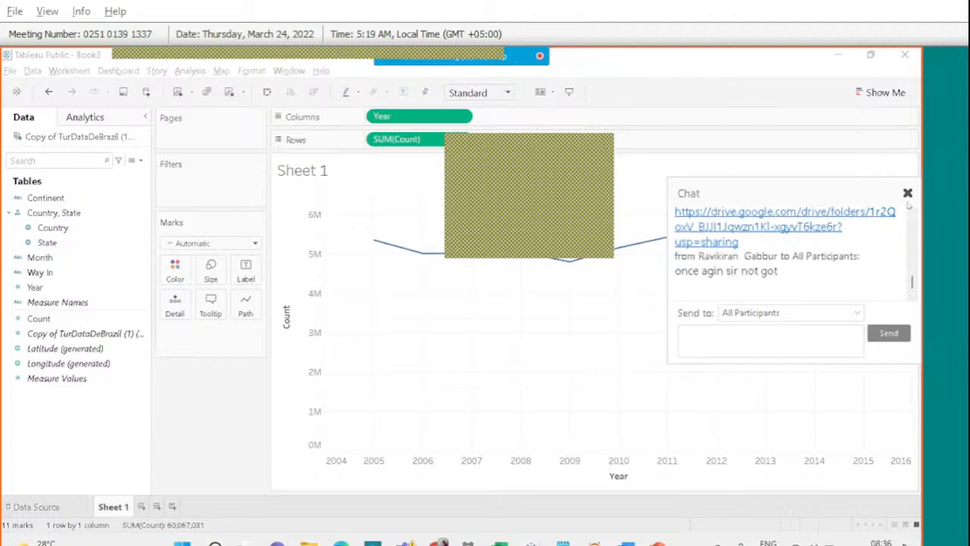
click(907, 194)
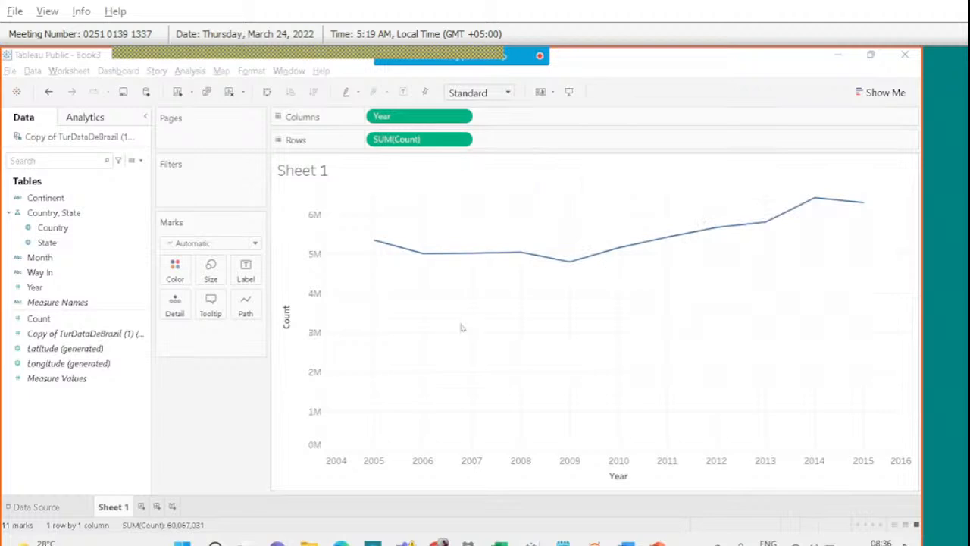
click(229, 92)
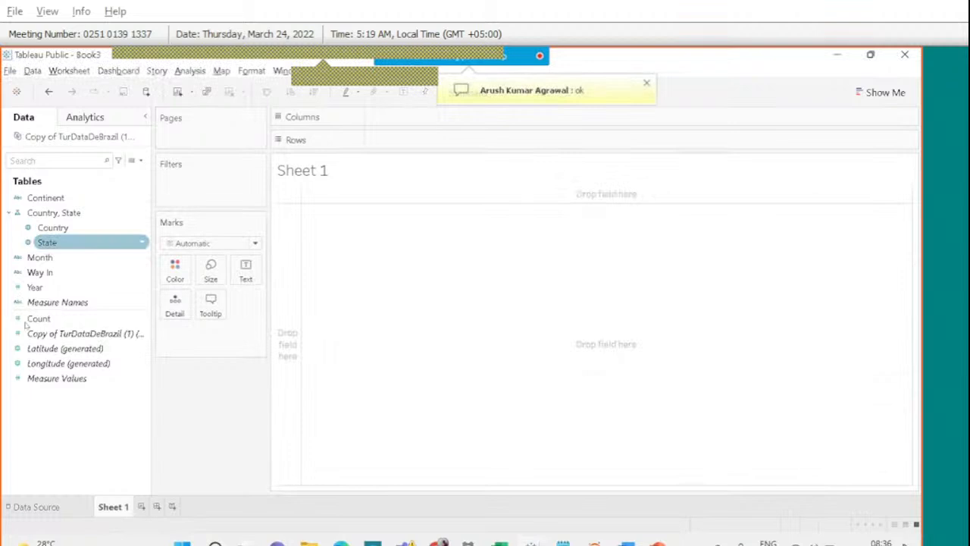
drag(99, 271, 409, 122)
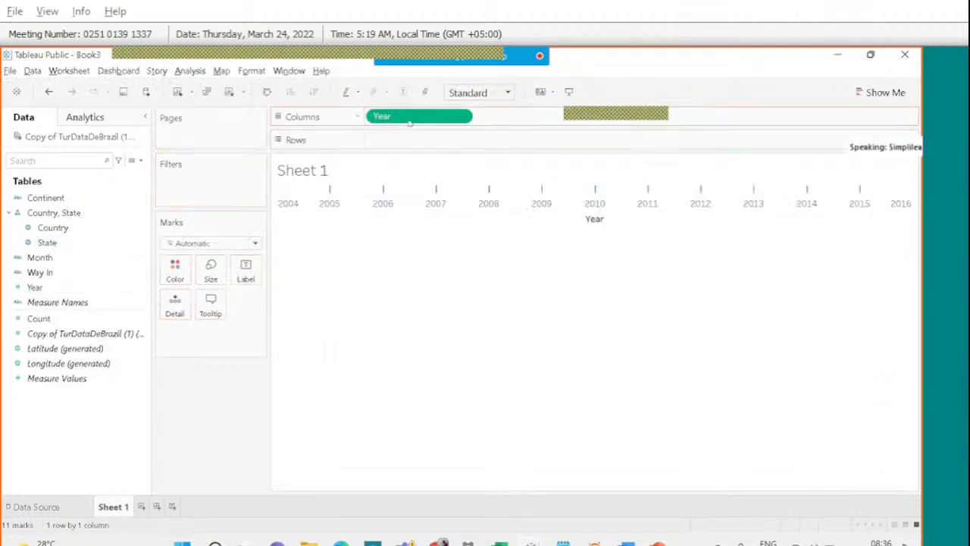
click(84, 318)
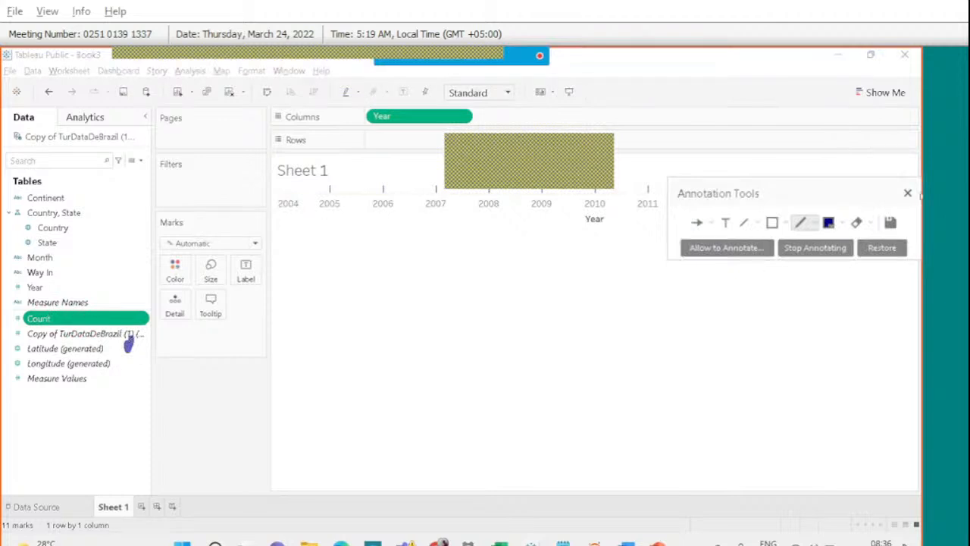
click(907, 193)
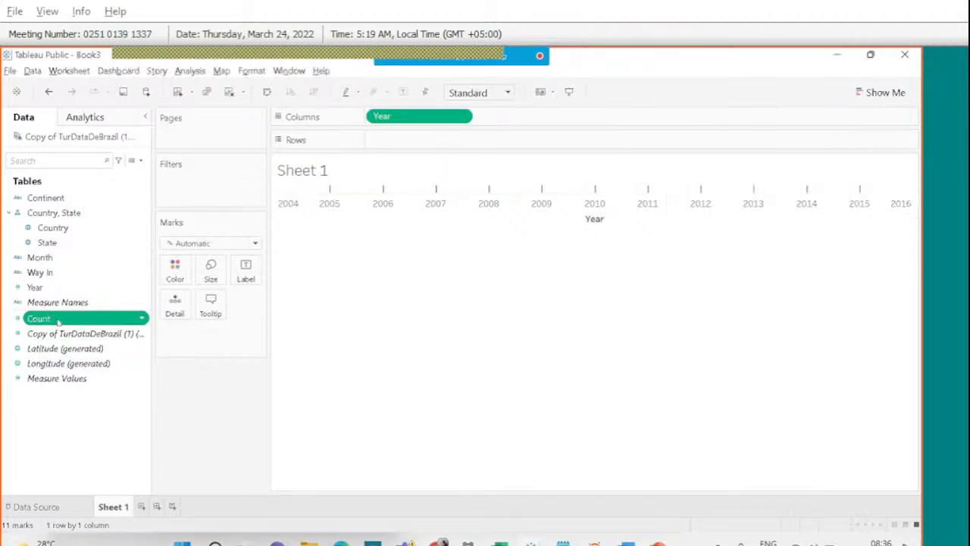
mouse_move(58, 321)
mouse_down()
mouse_move(287, 210)
mouse_move(432, 162)
mouse_move(436, 150)
mouse_move(424, 140)
mouse_up()
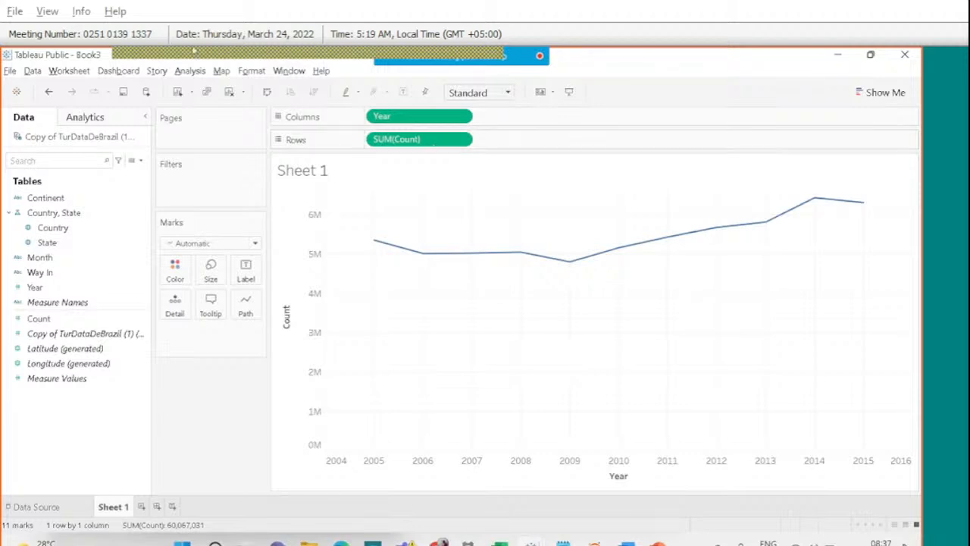
mouse_move(504, 56)
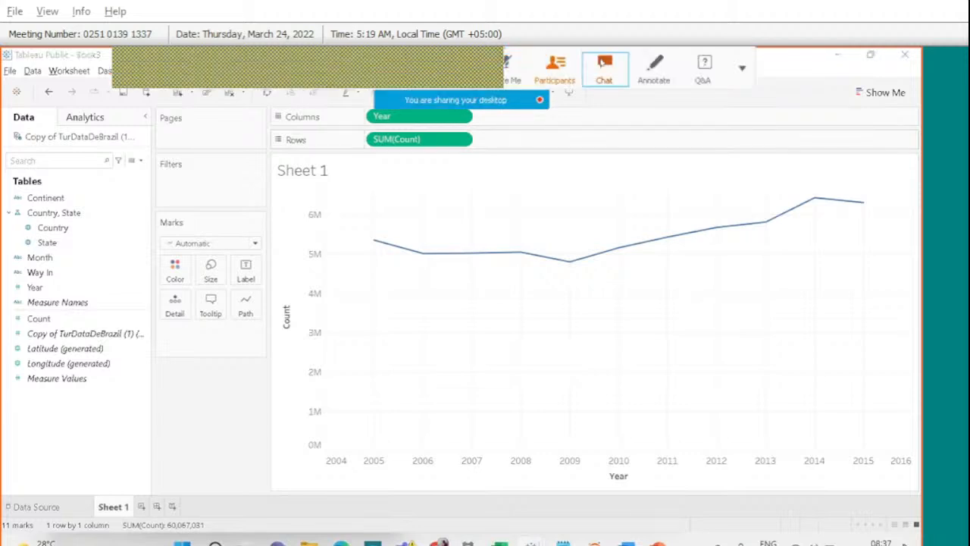
click(604, 69)
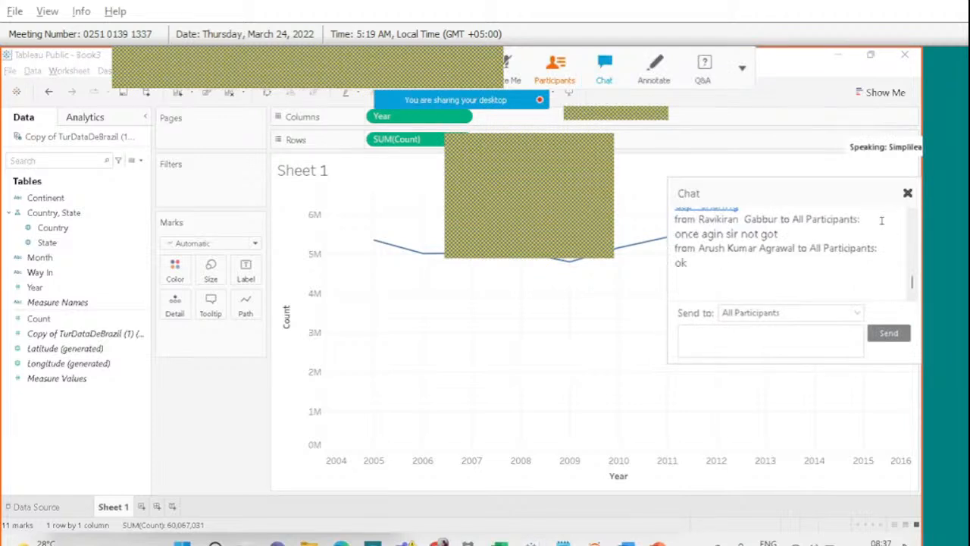
click(907, 192)
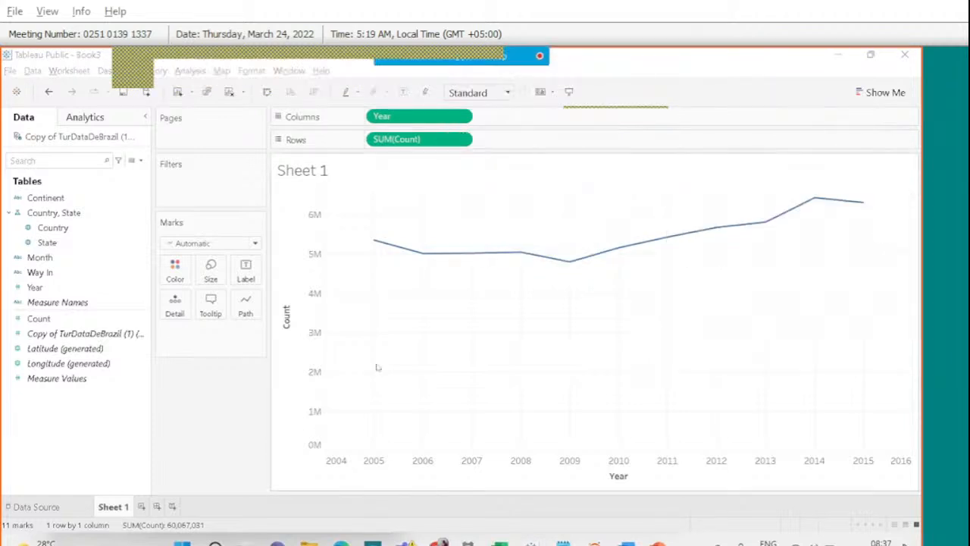
Add an empty Sheet 2, highlight task 2 on transport modes, and show meeting participants.
click(141, 506)
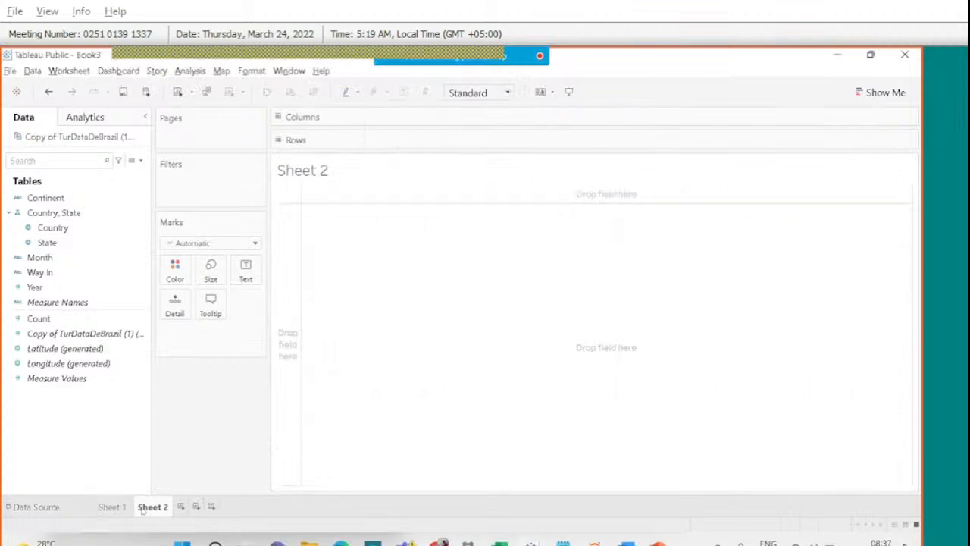
click(657, 543)
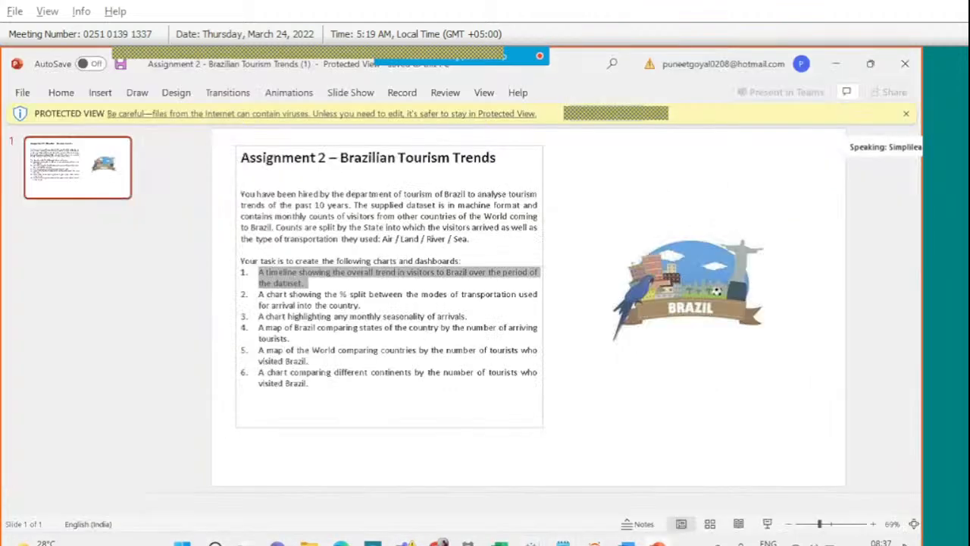
click(365, 309)
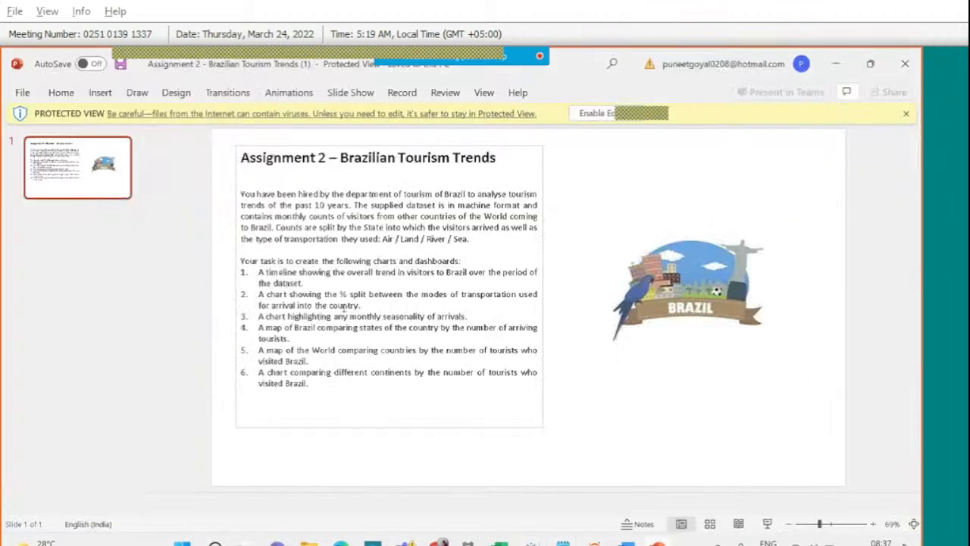
triple_click(264, 297)
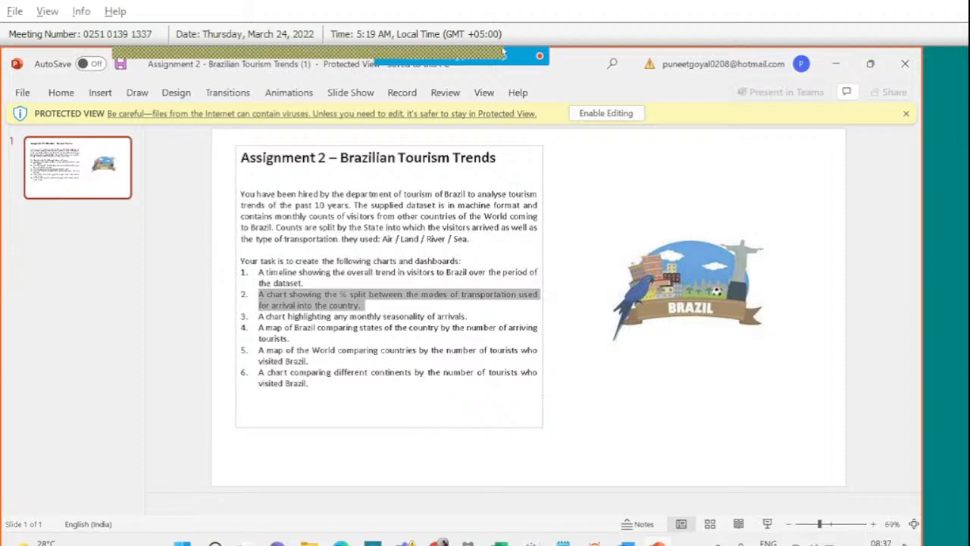
mouse_move(506, 57)
click(554, 70)
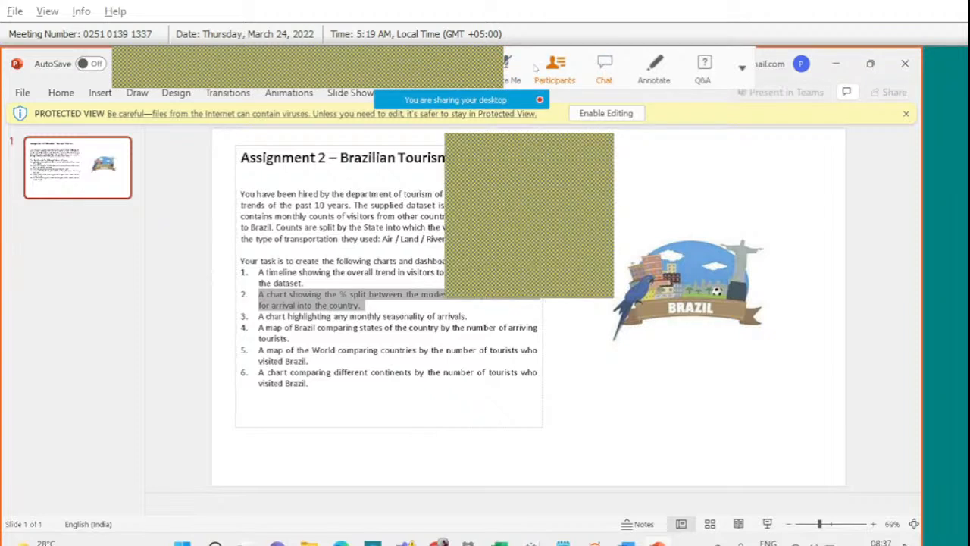
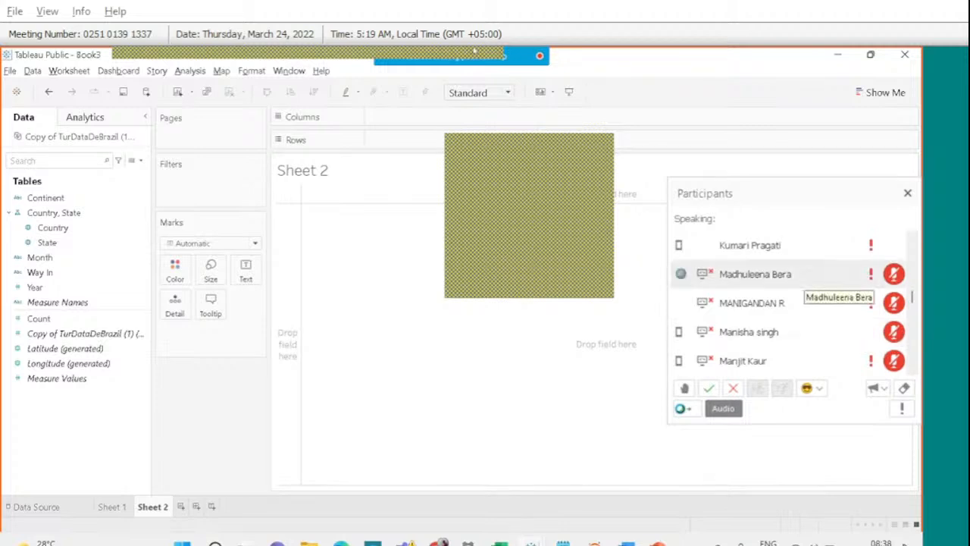
Scroll through the meeting participants list, then close it to reveal the blank Sheet 2.
mouse_move(445, 50)
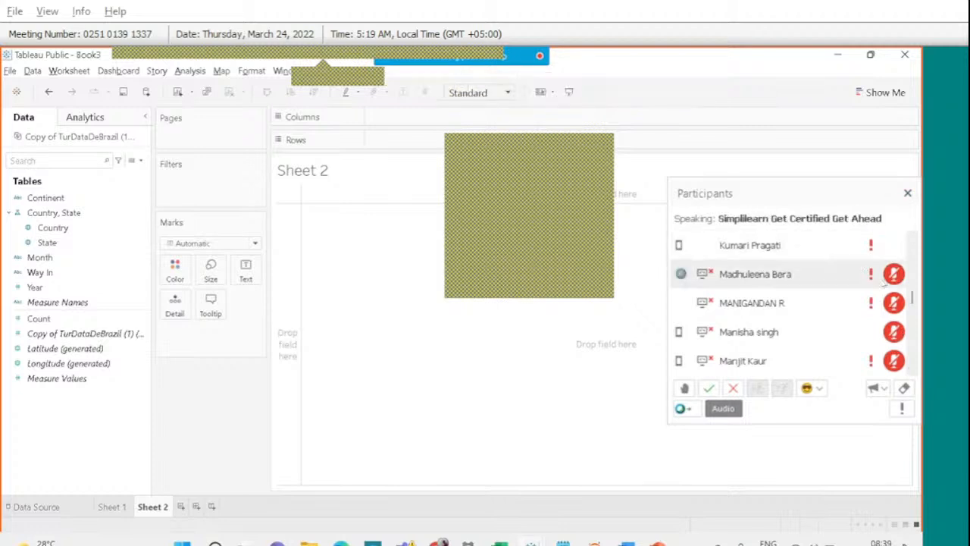
click(910, 355)
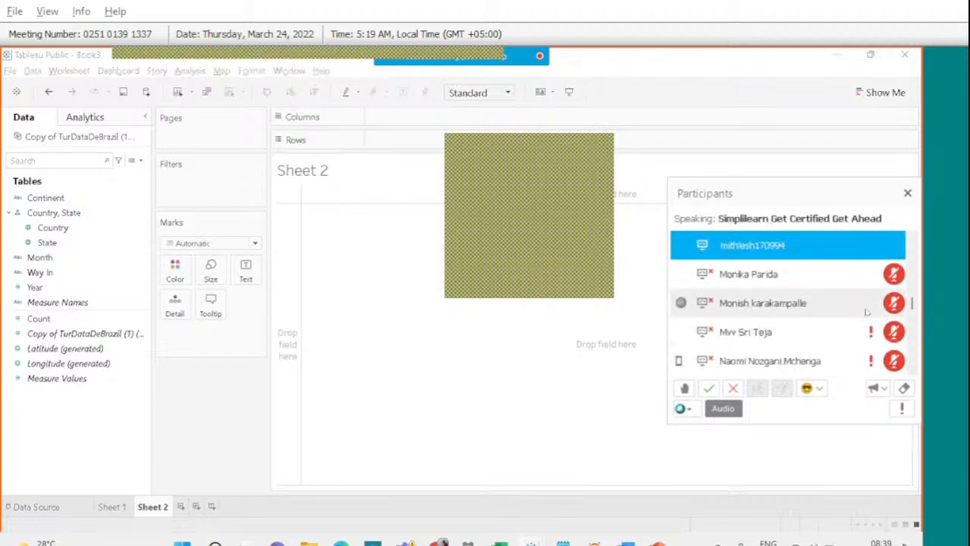
drag(911, 303, 908, 258)
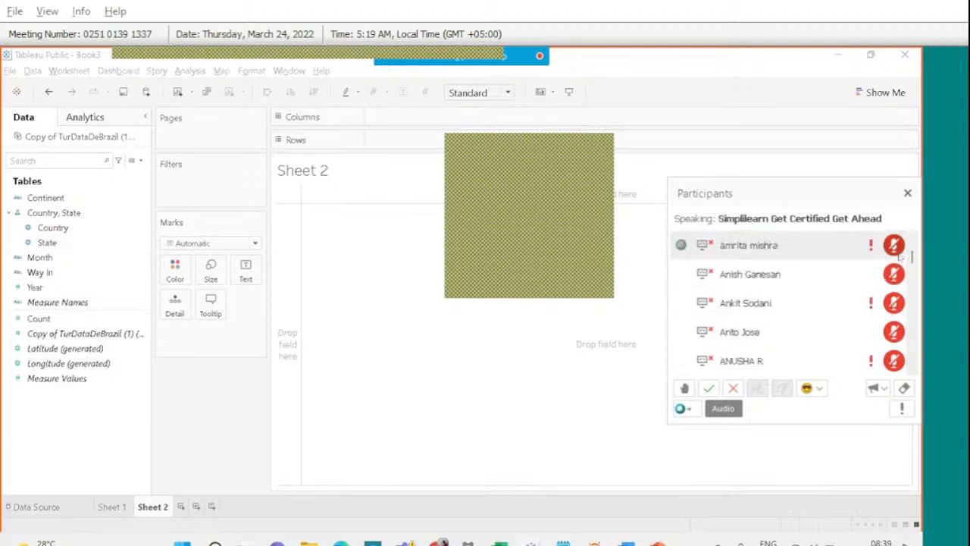
click(913, 238)
click(887, 244)
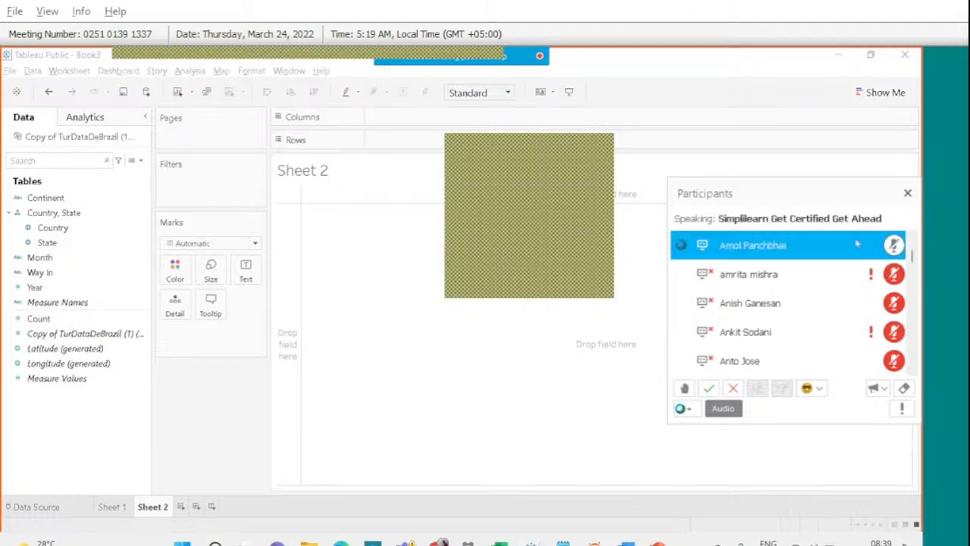
click(907, 194)
click(114, 349)
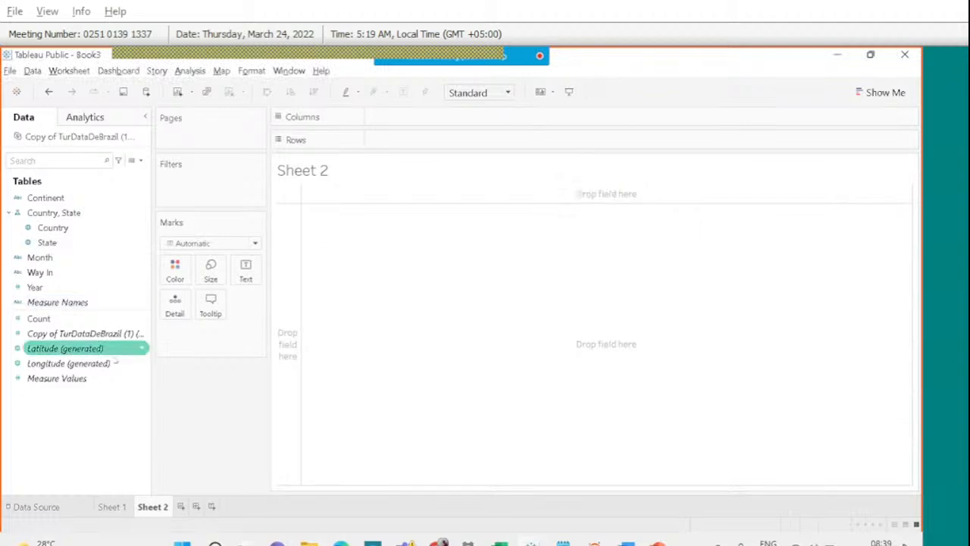
Put Way In on Columns and Count on Rows, then switch to a pie chart.
click(70, 274)
drag(69, 274, 405, 120)
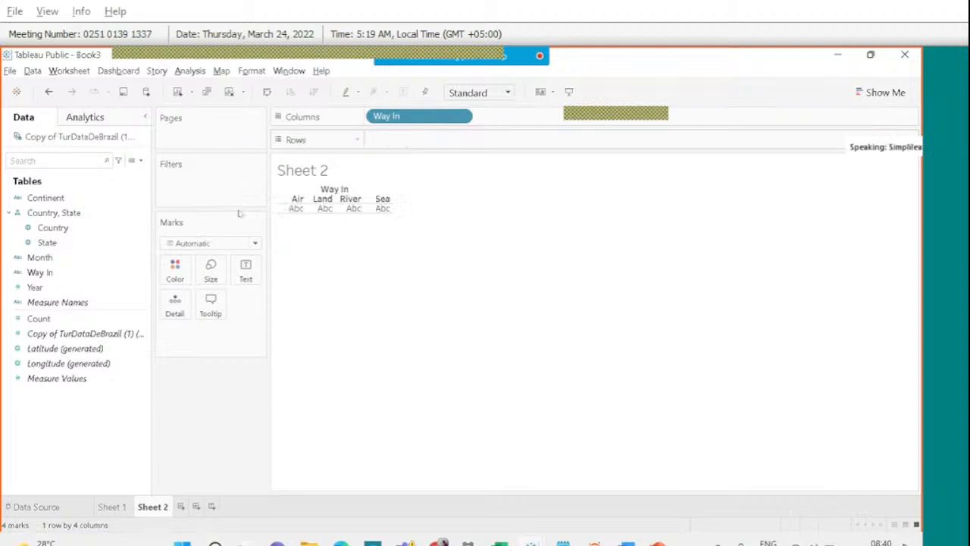
drag(68, 318, 416, 139)
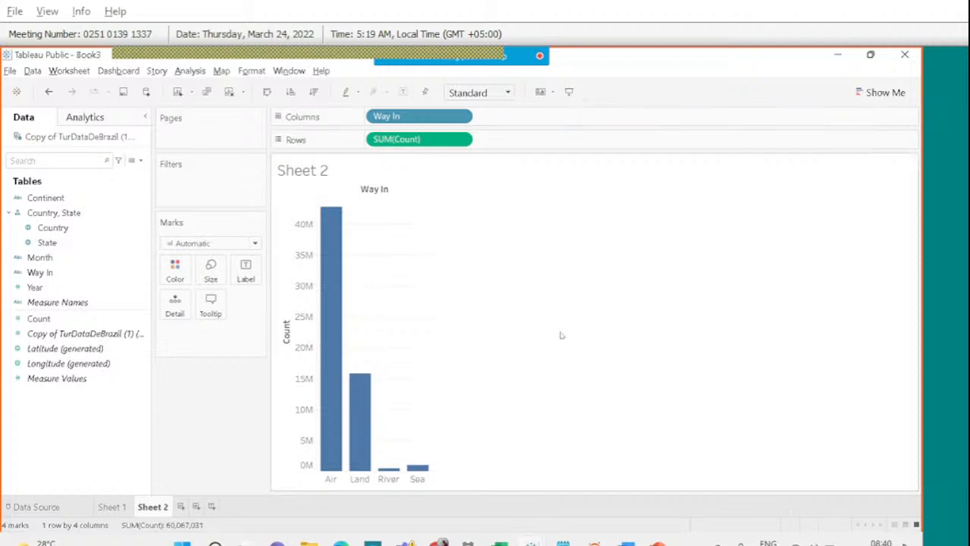
click(876, 103)
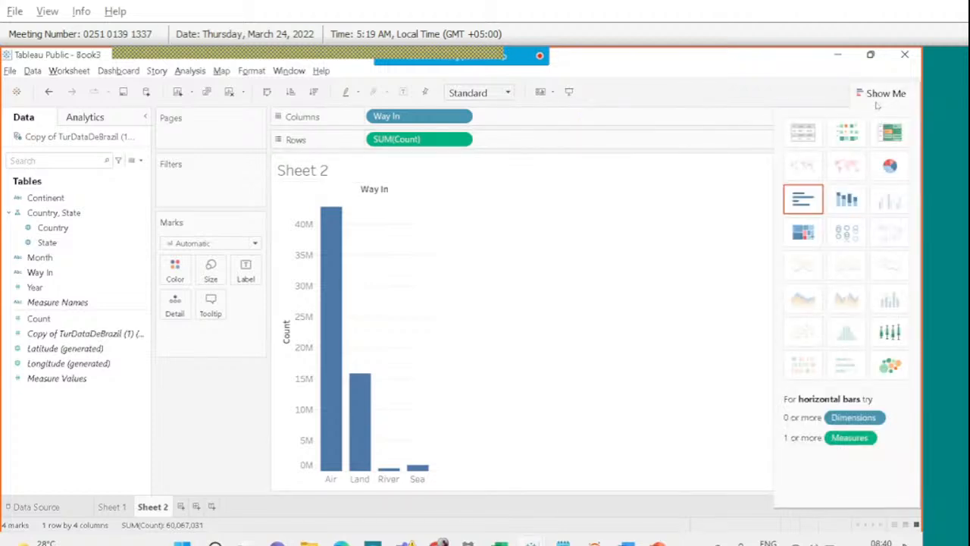
click(888, 167)
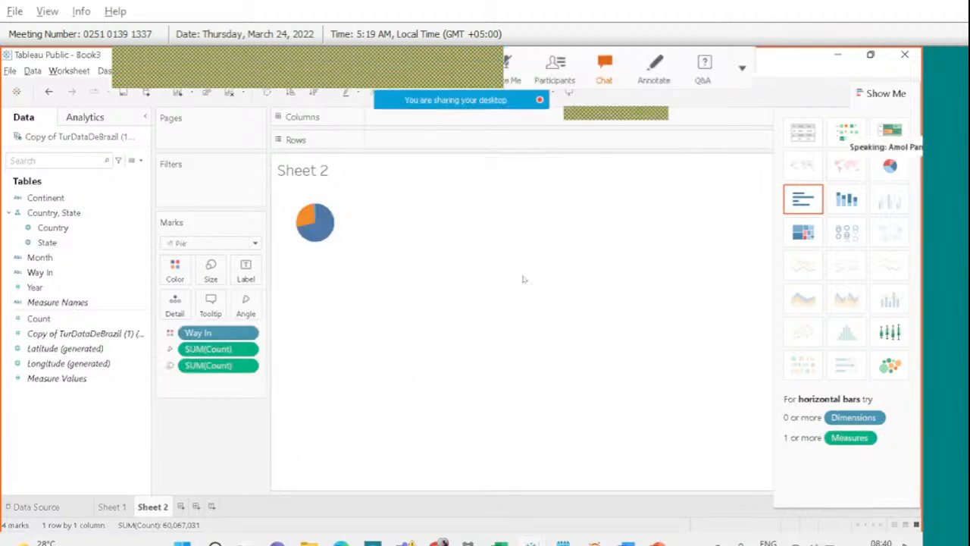
Fit the pie to Entire View and label each slice with its Way In and Count.
click(502, 95)
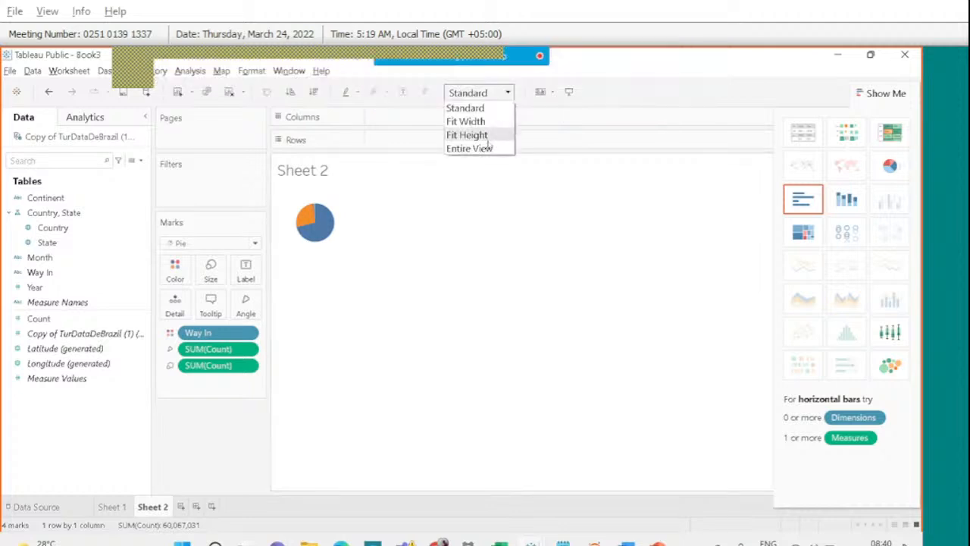
click(485, 148)
click(887, 92)
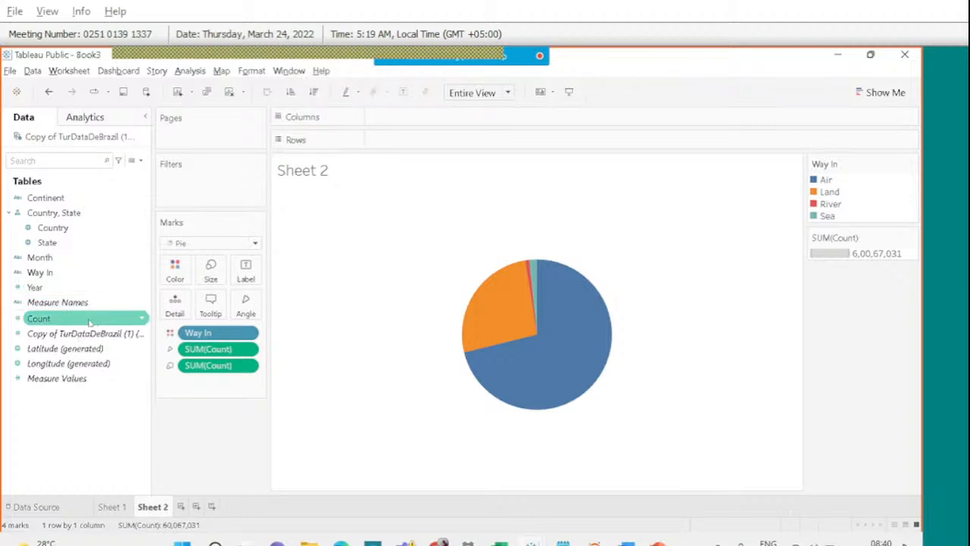
drag(46, 272, 247, 273)
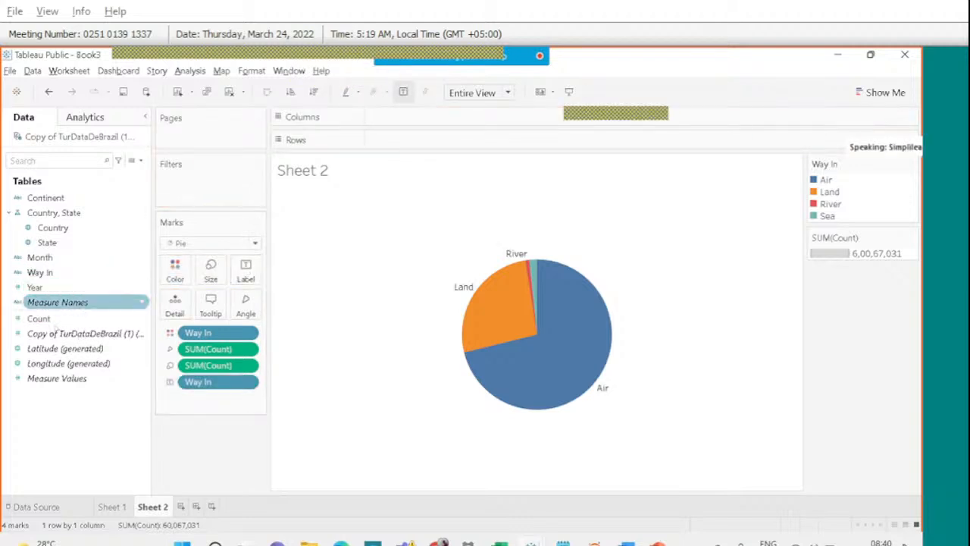
drag(48, 321, 241, 275)
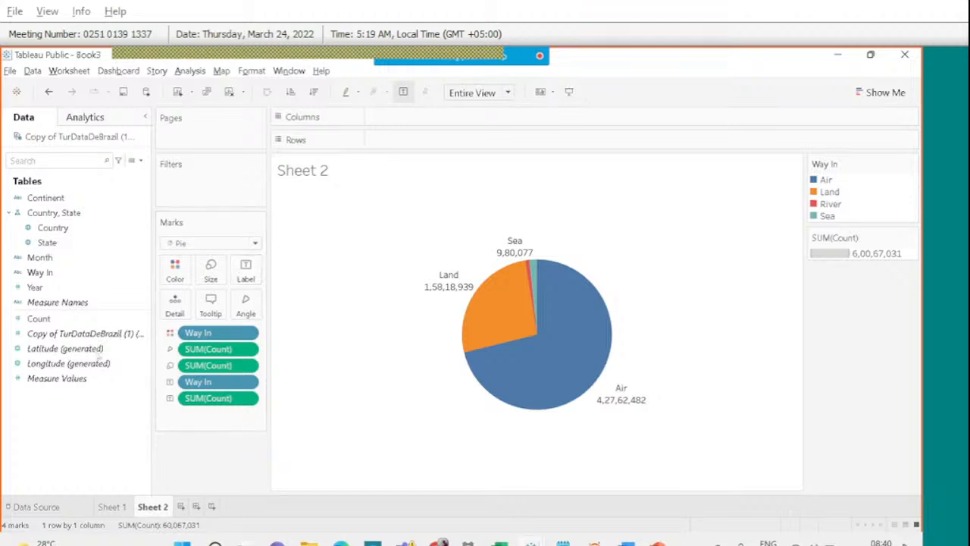
Change the SUM(Count) slice labels to Percent of Total.
right_click(217, 399)
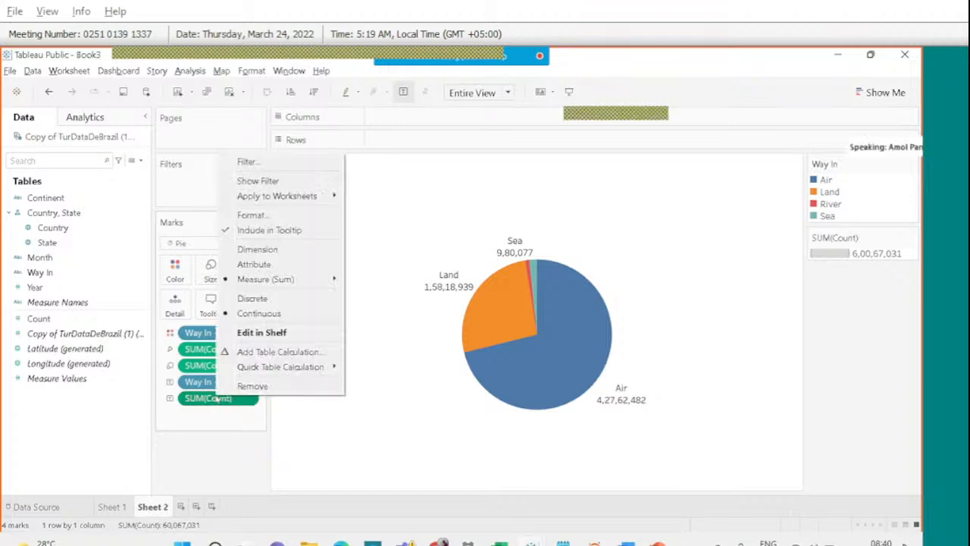
mouse_move(314, 365)
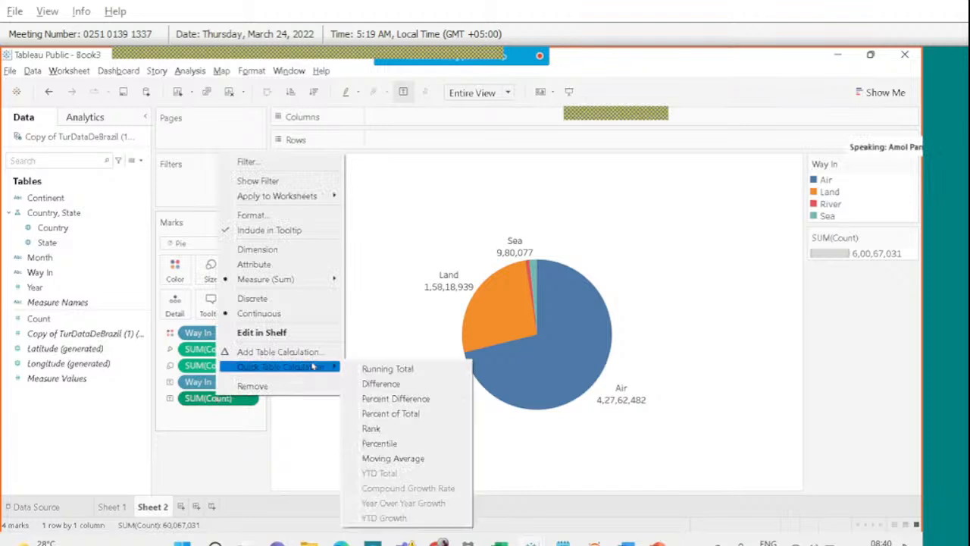
click(383, 413)
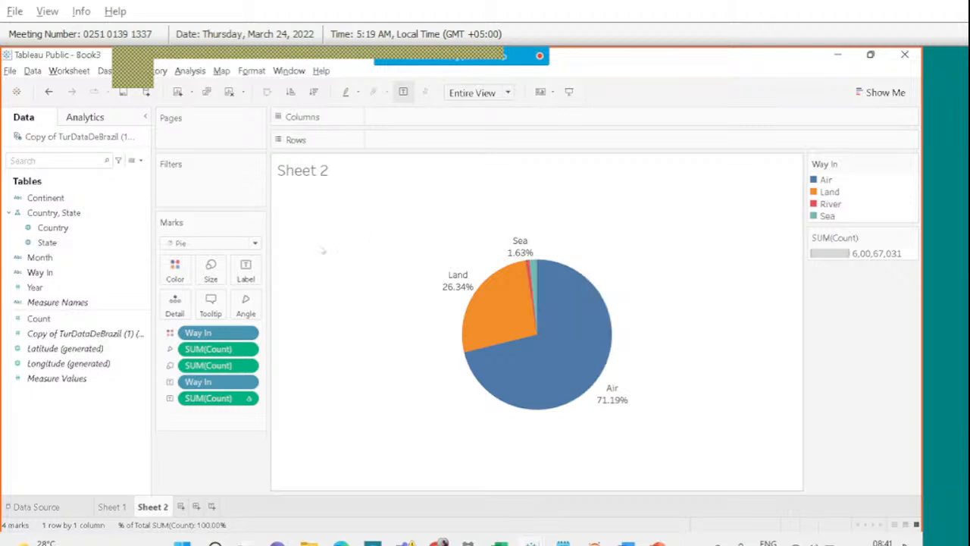
Allow labels to overlap other marks and move the Sea label beside its slice.
click(245, 270)
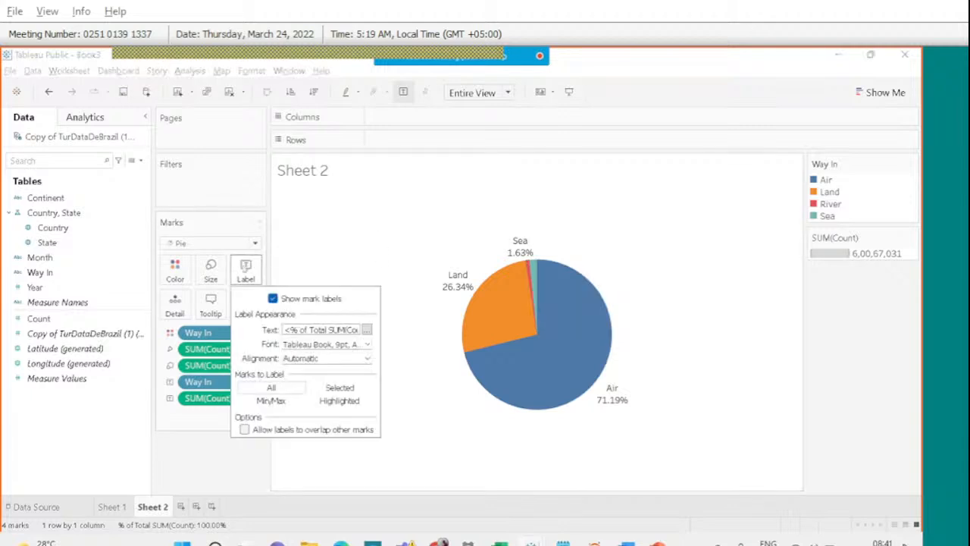
click(244, 430)
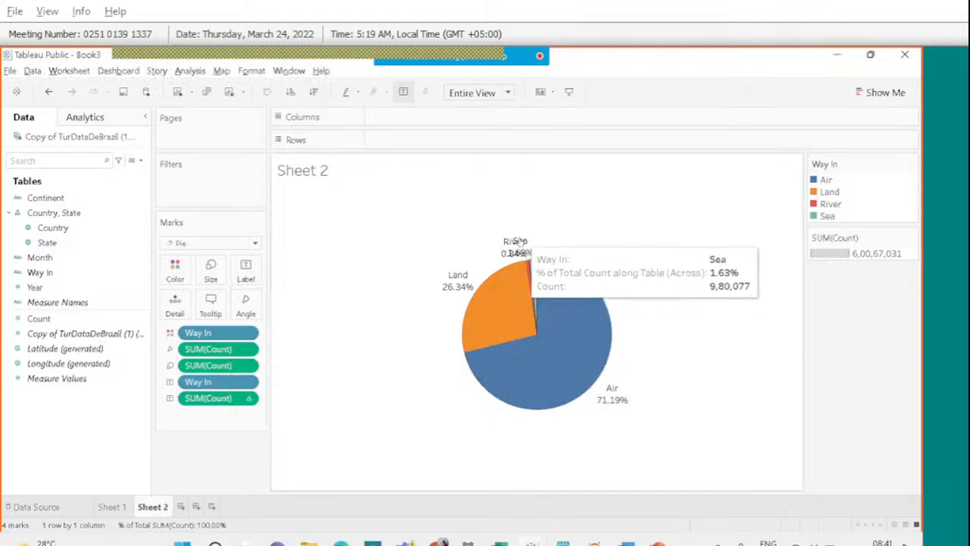
click(520, 241)
drag(520, 241, 547, 234)
click(584, 228)
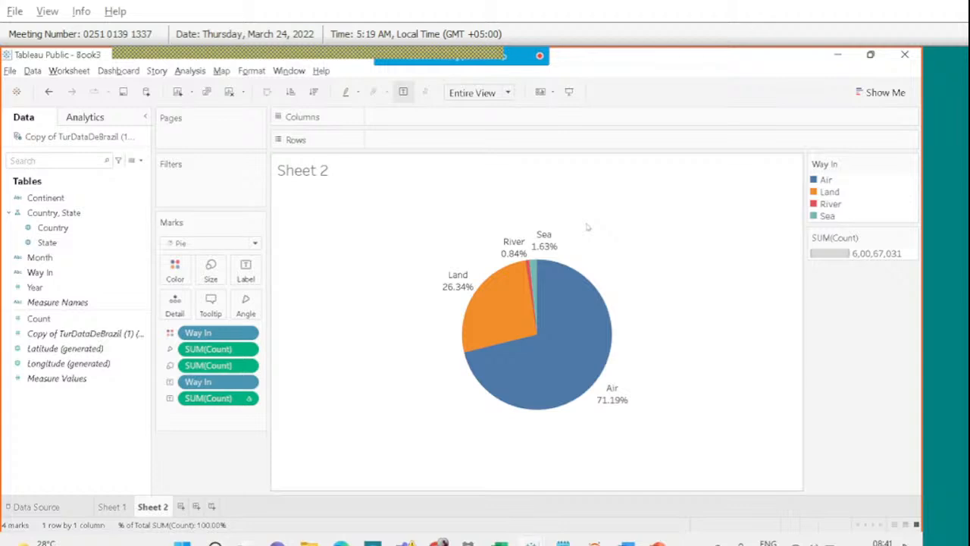
Preview the pie in presentation mode, then turn off 'Allow labels to overlap other marks'.
click(569, 93)
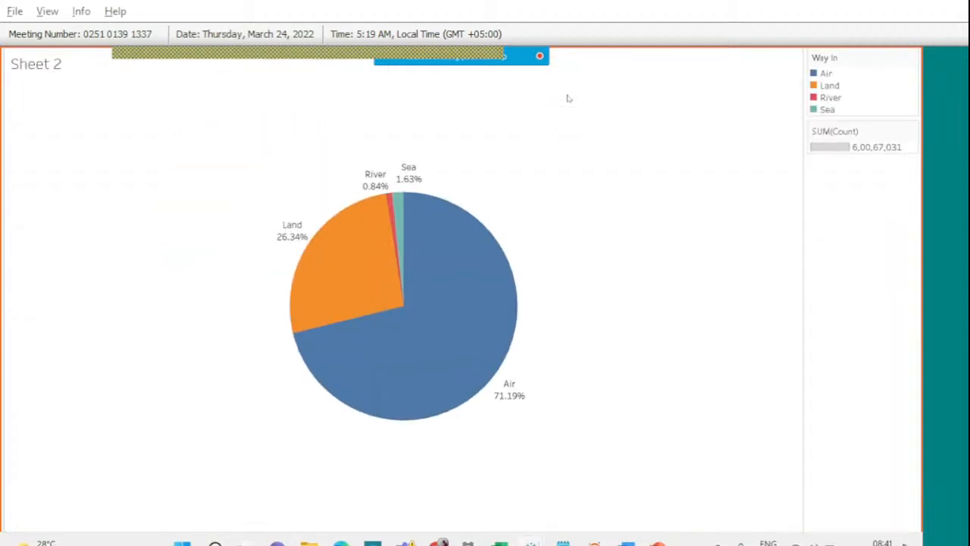
key(Escape)
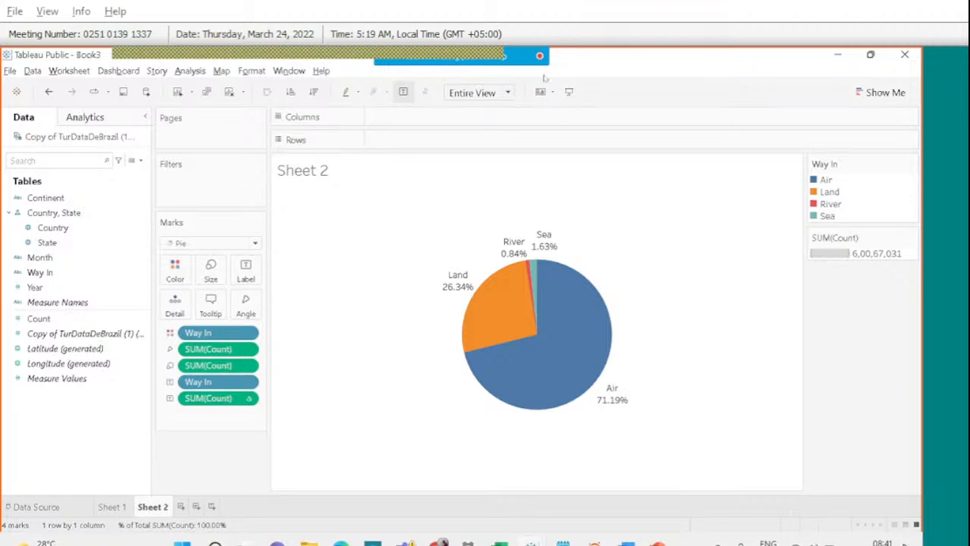
click(245, 271)
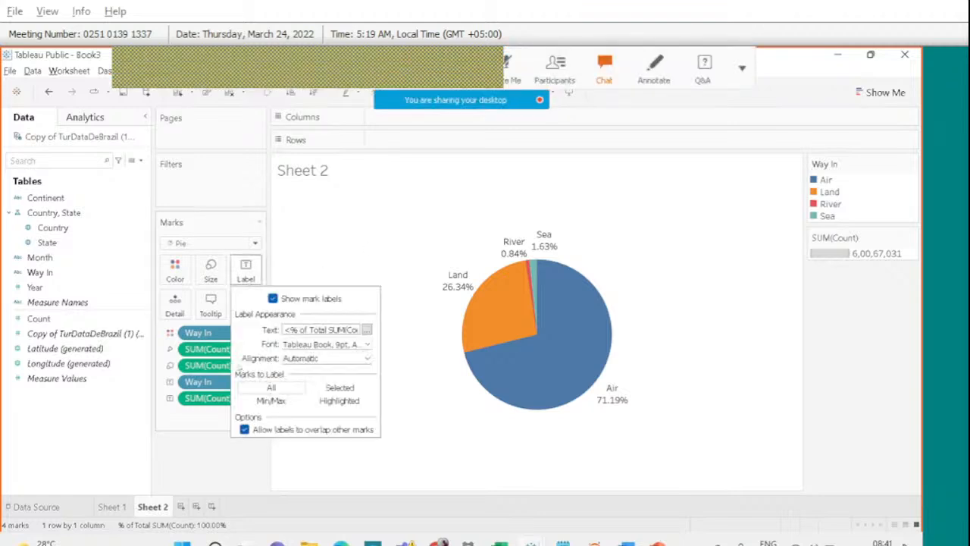
click(244, 430)
click(244, 430)
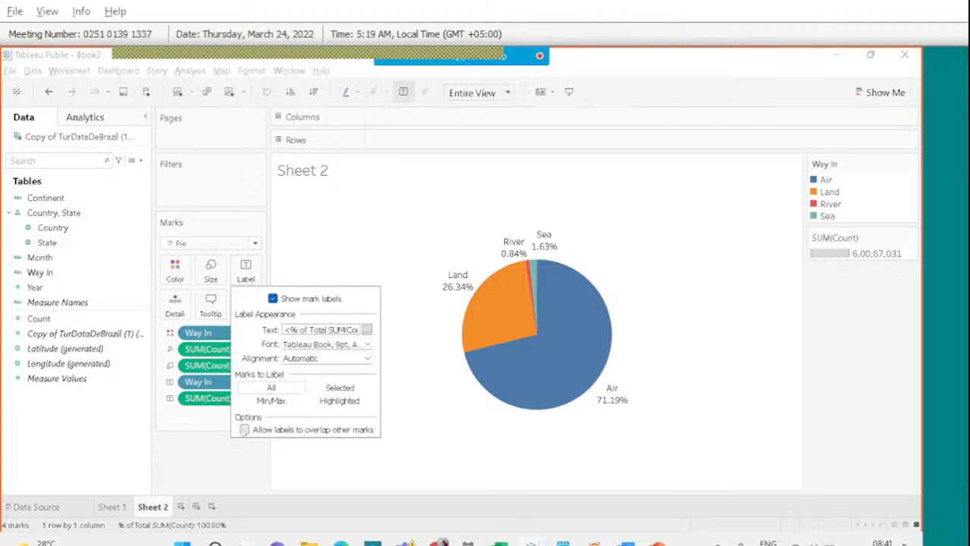
click(220, 488)
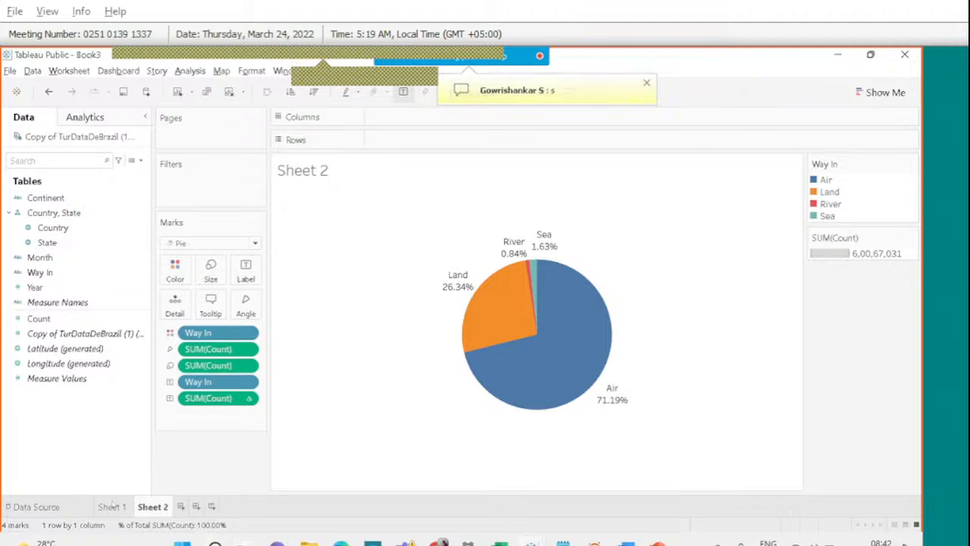
Add a blank Sheet 3 and bring up the PowerPoint assignment brief.
click(182, 506)
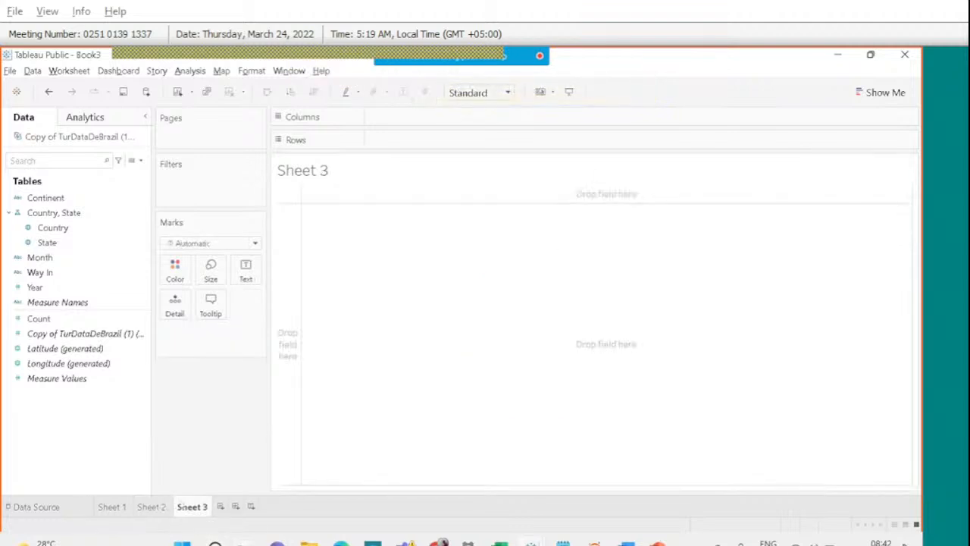
mouse_move(594, 542)
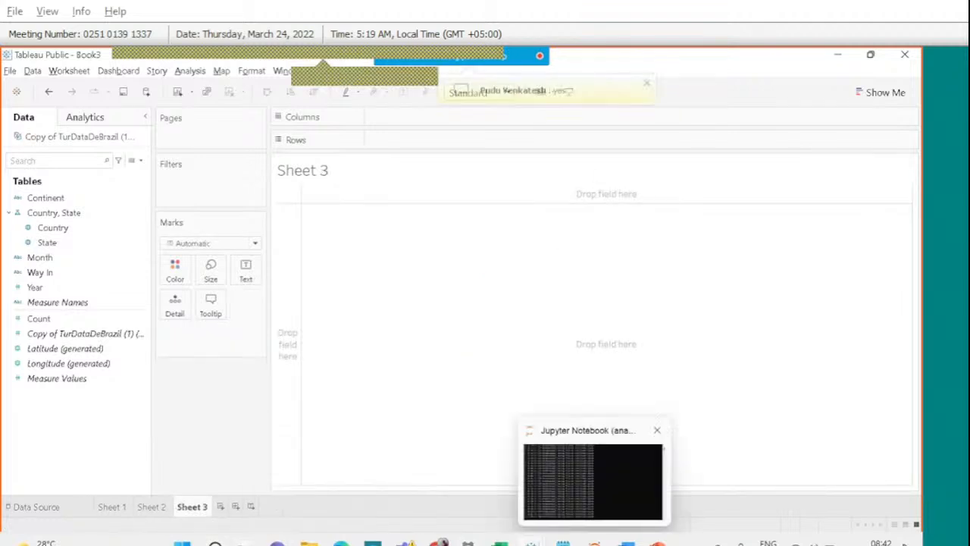
click(658, 543)
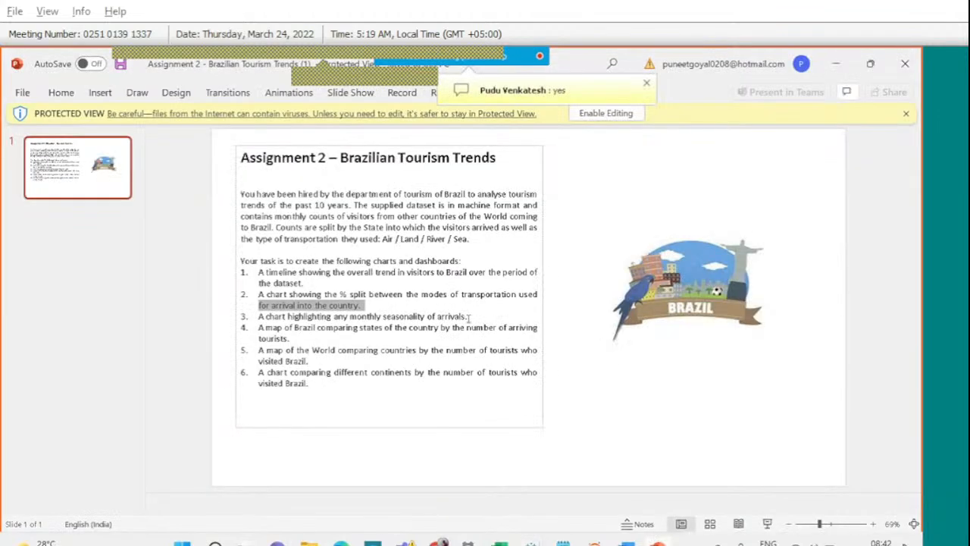
Highlight the third task on seasonality of arrivals and scroll the meeting participants list.
drag(469, 317, 383, 318)
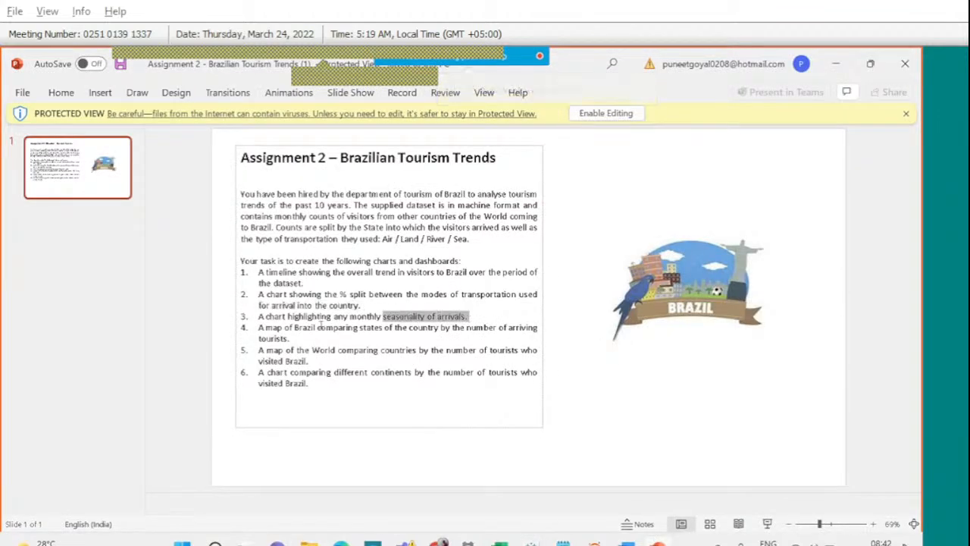
drag(260, 327, 250, 318)
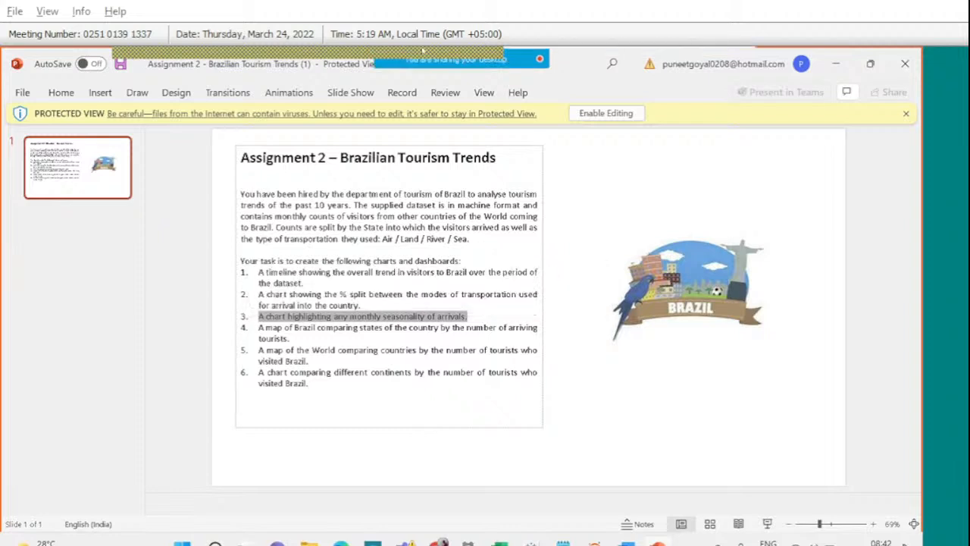
click(554, 70)
scroll(794, 343, down, 1)
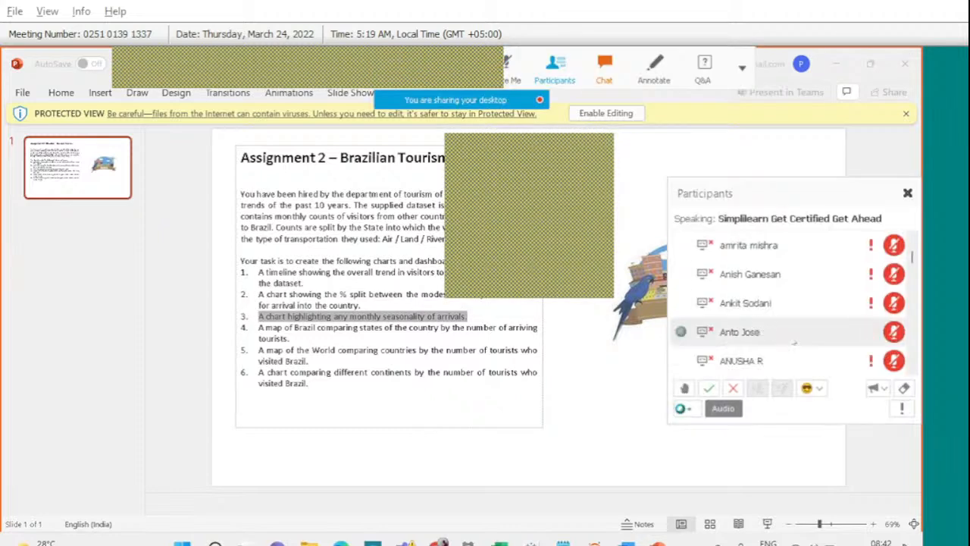
scroll(794, 343, down, 1)
click(915, 321)
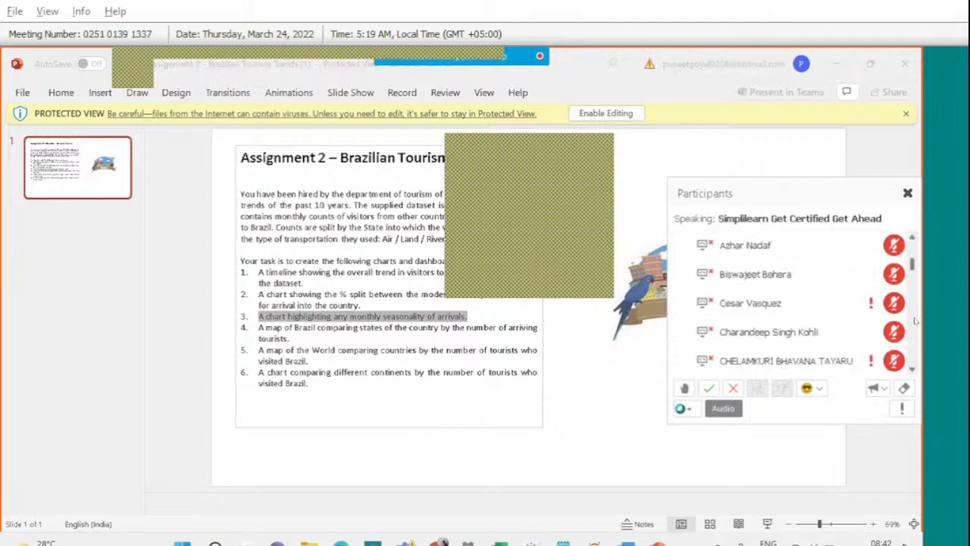
click(916, 321)
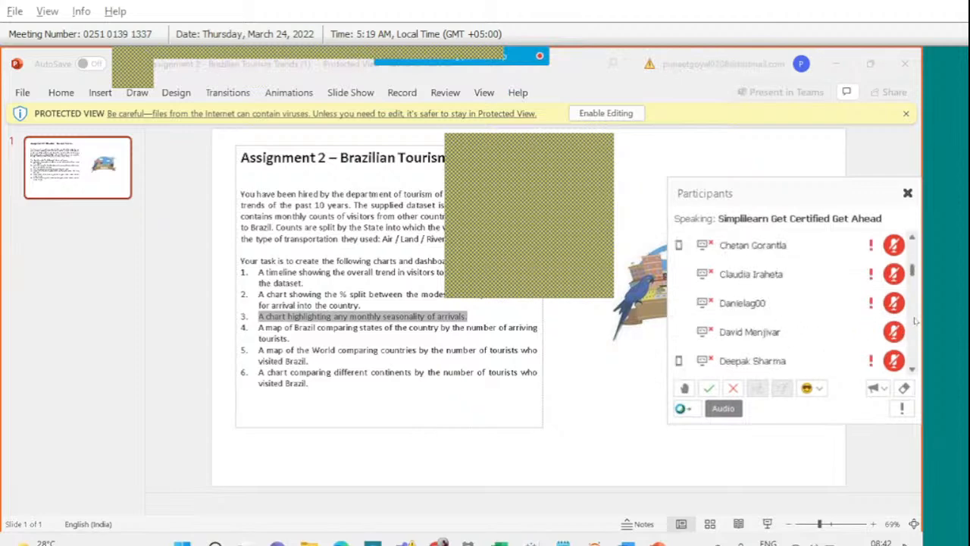
drag(912, 272, 914, 297)
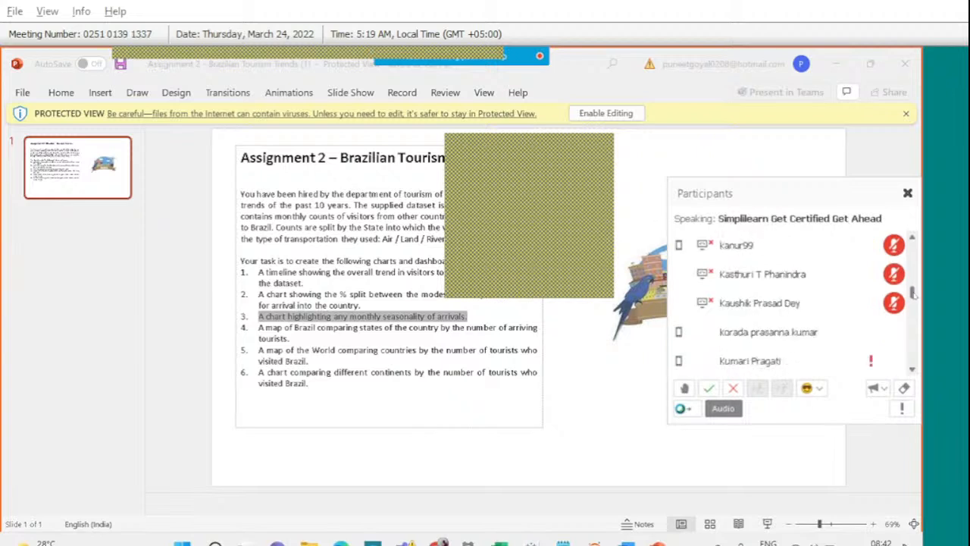
Find the attendee who wants to speak and unmute their microphone.
click(801, 283)
key(r)
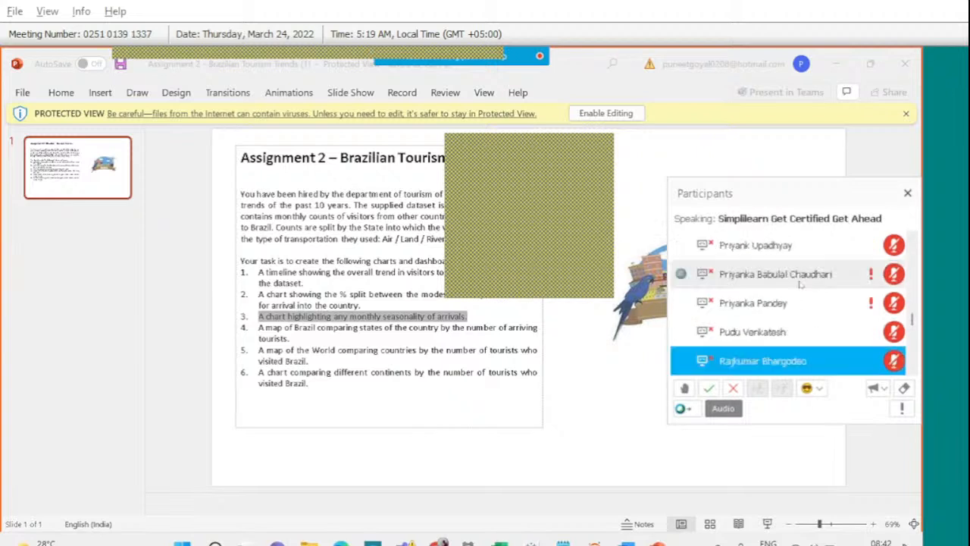
scroll(828, 326, down, 2)
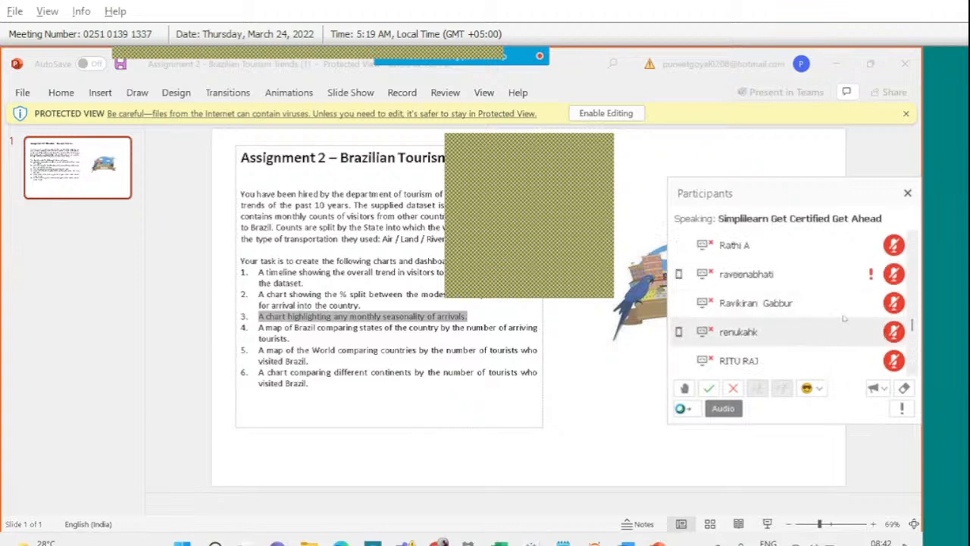
click(895, 304)
click(895, 307)
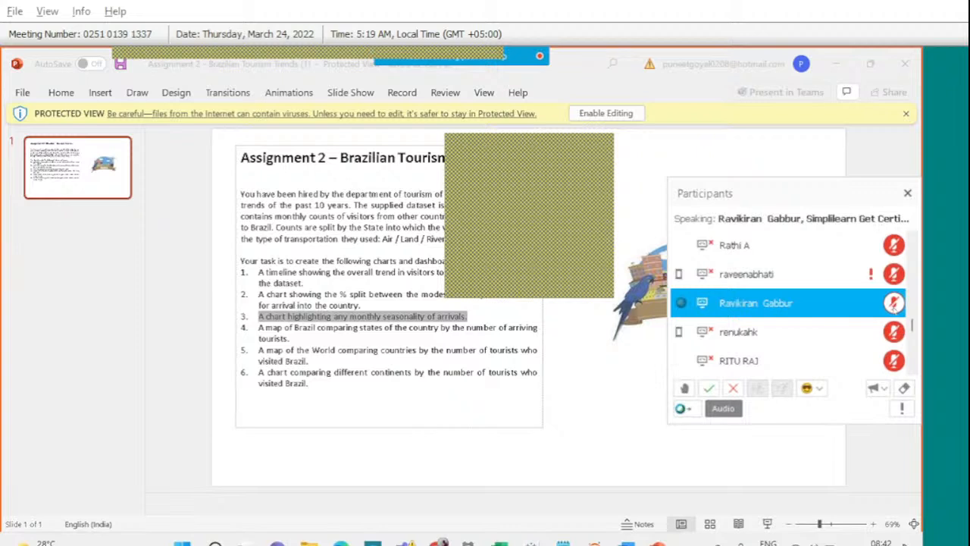
mouse_move(530, 542)
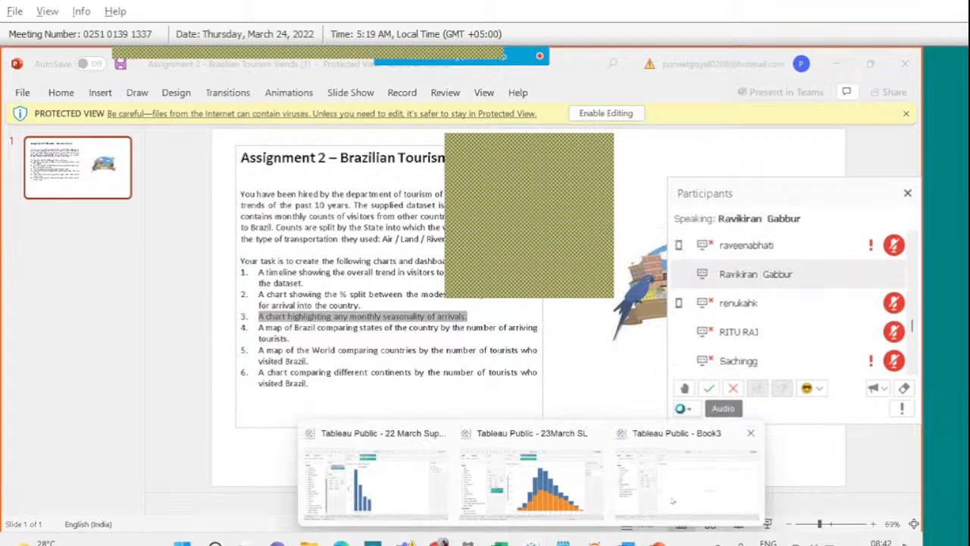
Back in Tableau, plot SUM(Count) by Month on Sheet 3 as twelve bars.
click(671, 500)
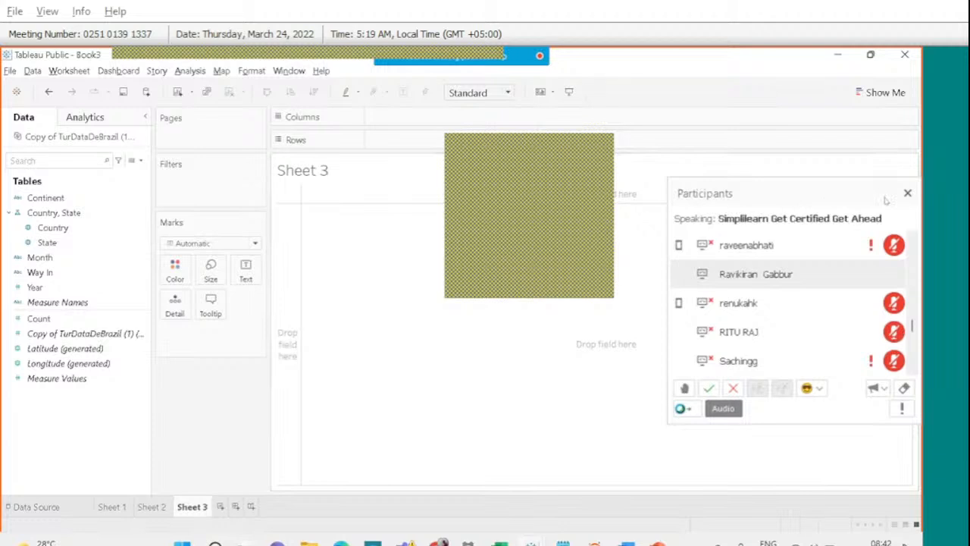
click(907, 194)
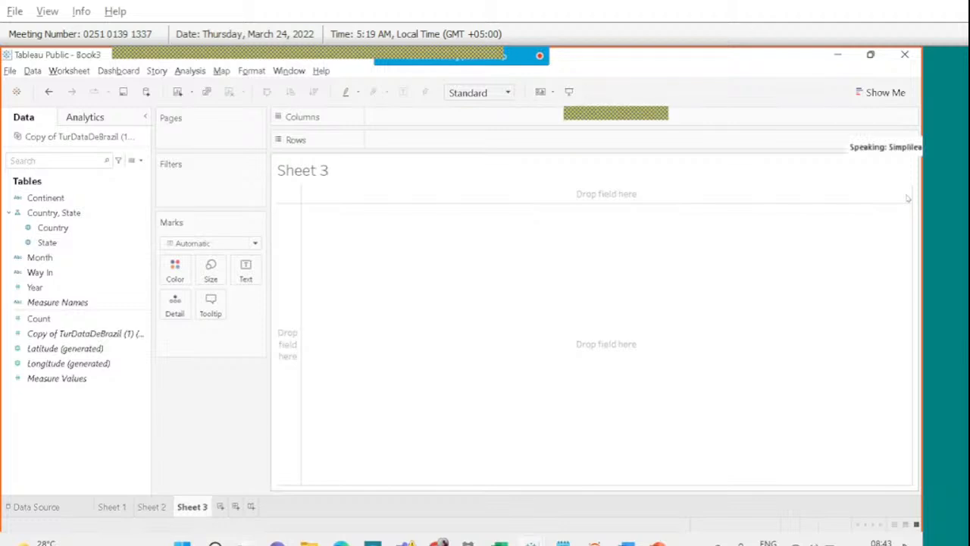
click(76, 213)
click(42, 257)
drag(40, 258, 392, 115)
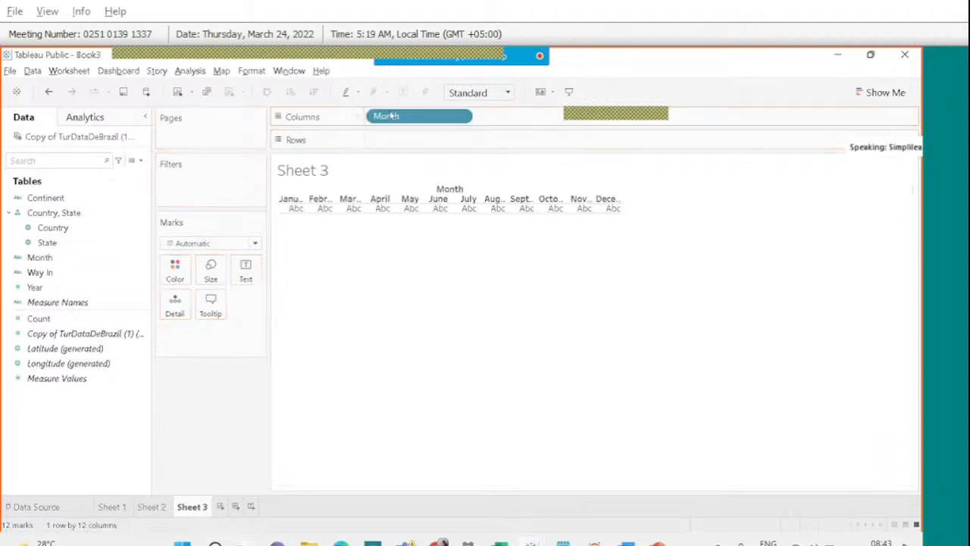
click(83, 319)
drag(83, 322, 436, 144)
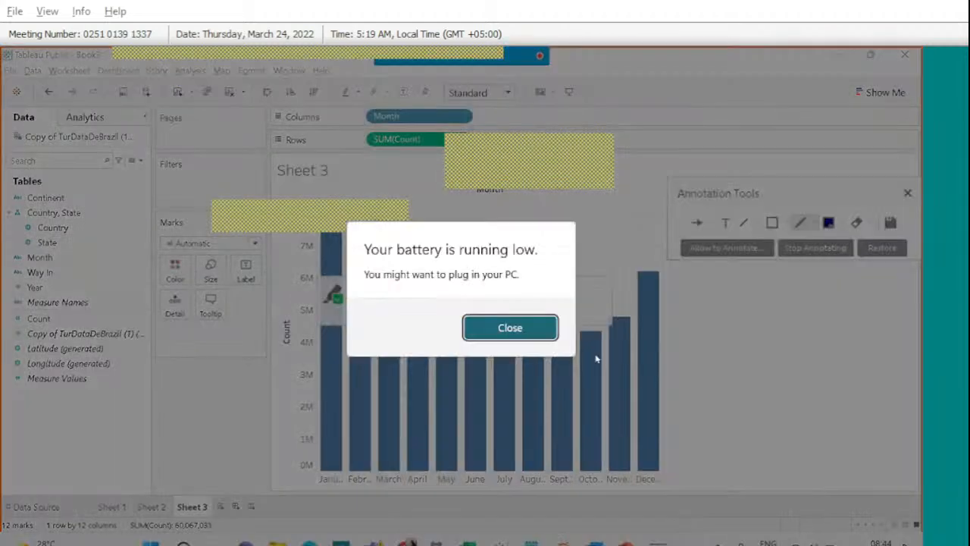
Draw annotation arrows: a rise over September–December and a fall from February toward mid-year.
click(529, 331)
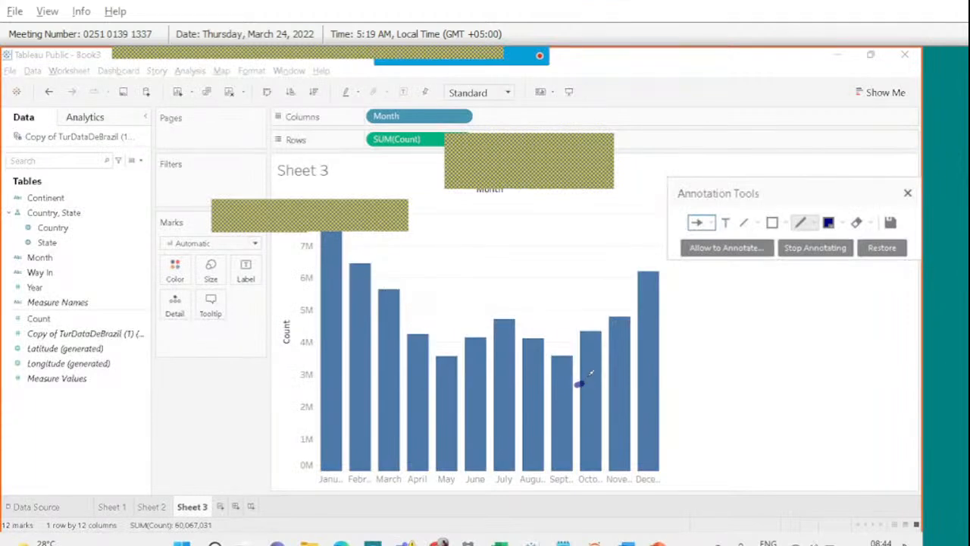
mouse_move(577, 384)
mouse_down()
mouse_move(631, 318)
mouse_move(648, 344)
mouse_up()
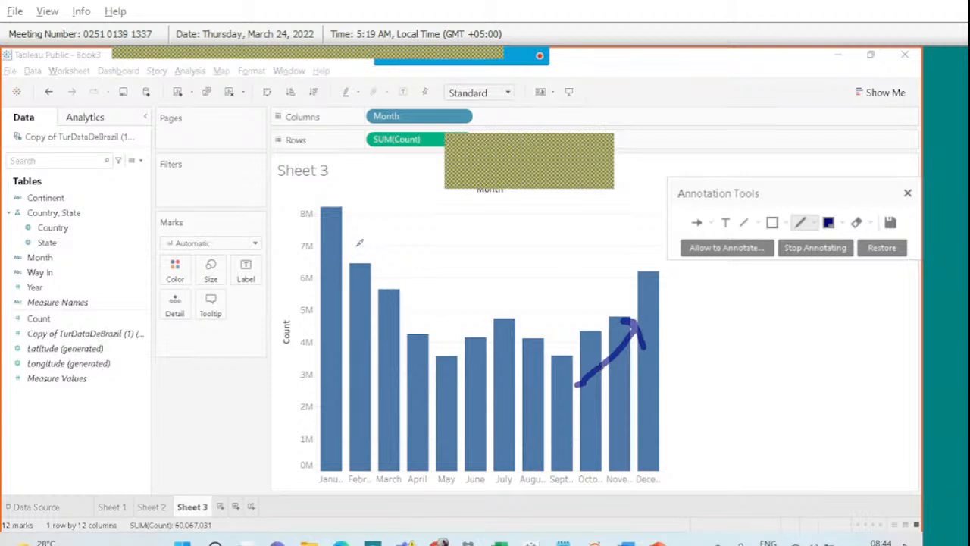
mouse_move(356, 246)
mouse_down()
mouse_move(489, 315)
mouse_move(477, 315)
mouse_move(493, 311)
mouse_up()
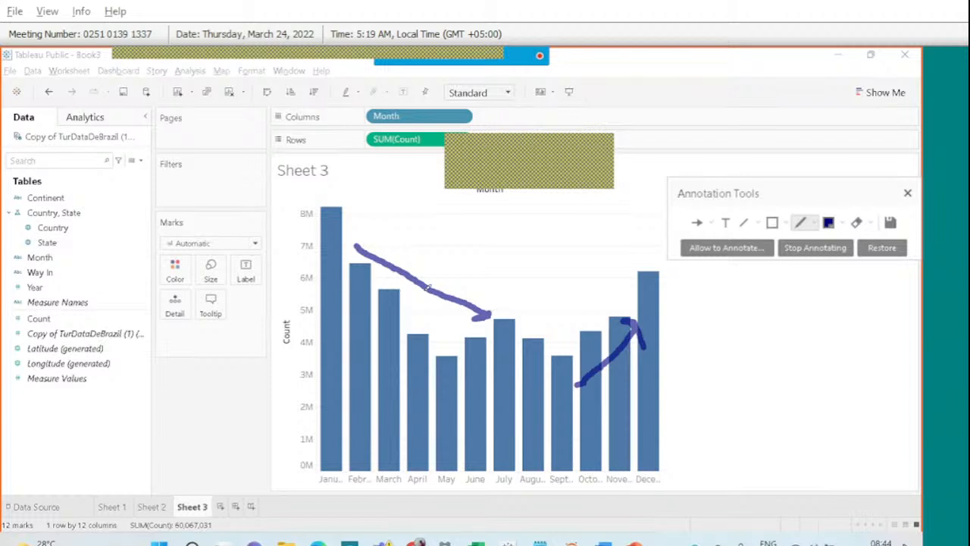
Close the annotation tools, clearing the arrows, and check then close the meeting chat.
click(908, 192)
mouse_move(463, 57)
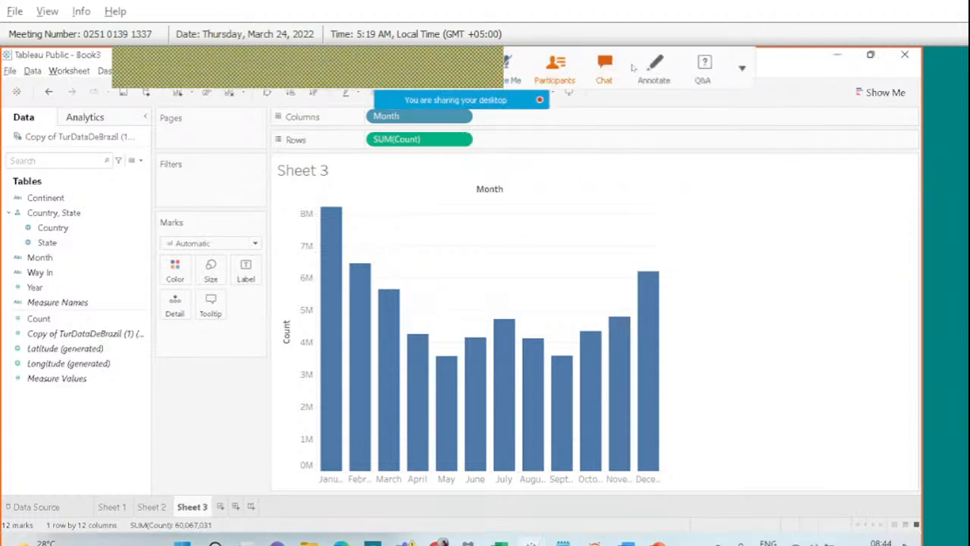
click(613, 75)
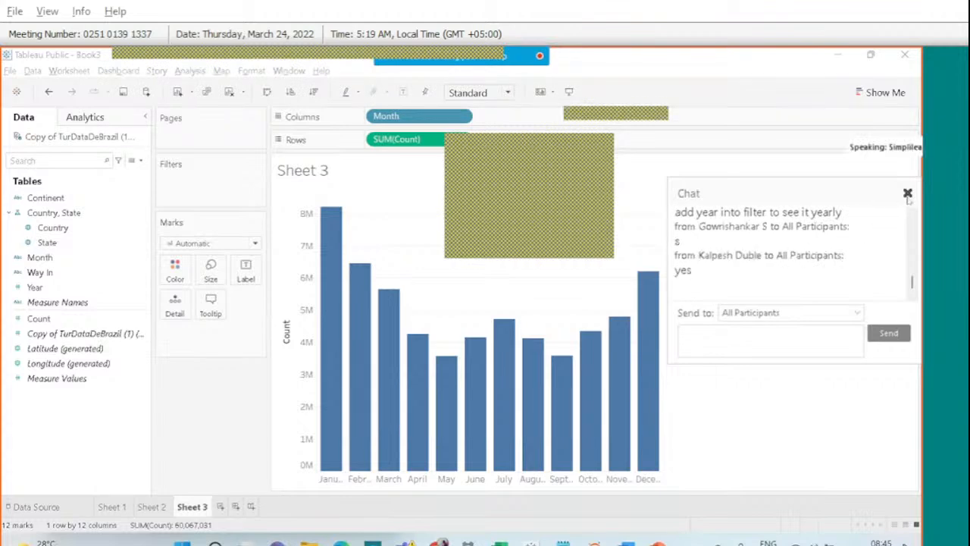
click(907, 195)
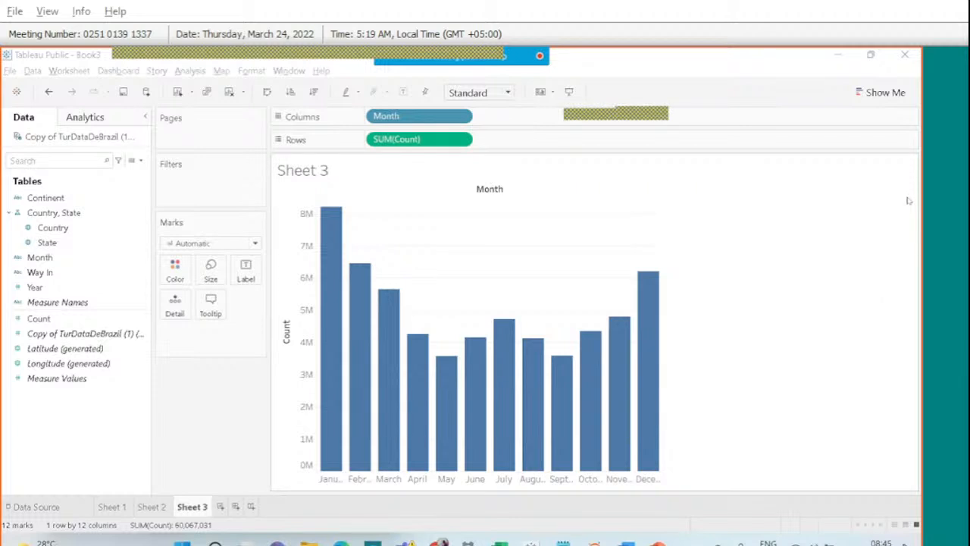
Add Year to Columns beside Month and set it as a Dimension.
click(38, 287)
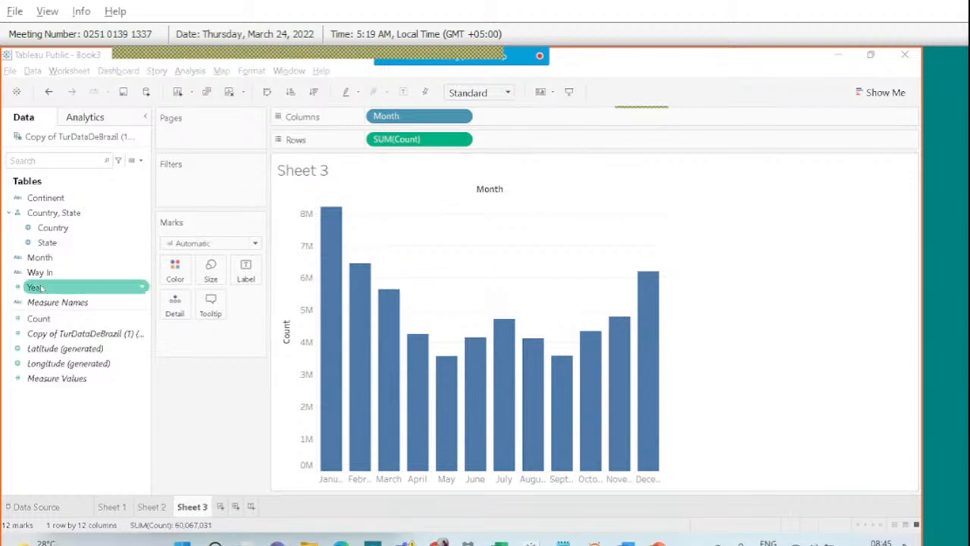
drag(37, 287, 370, 143)
drag(369, 123, 369, 147)
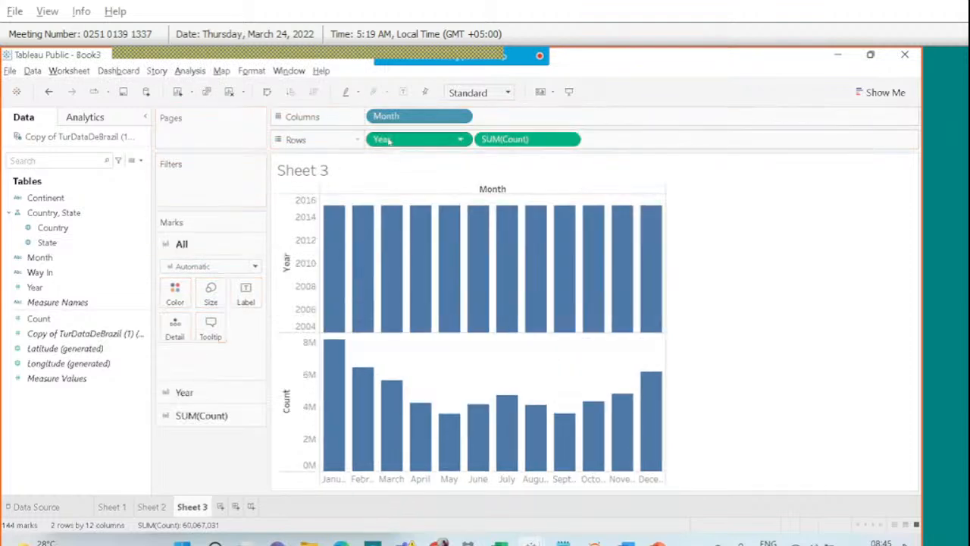
drag(379, 140, 368, 116)
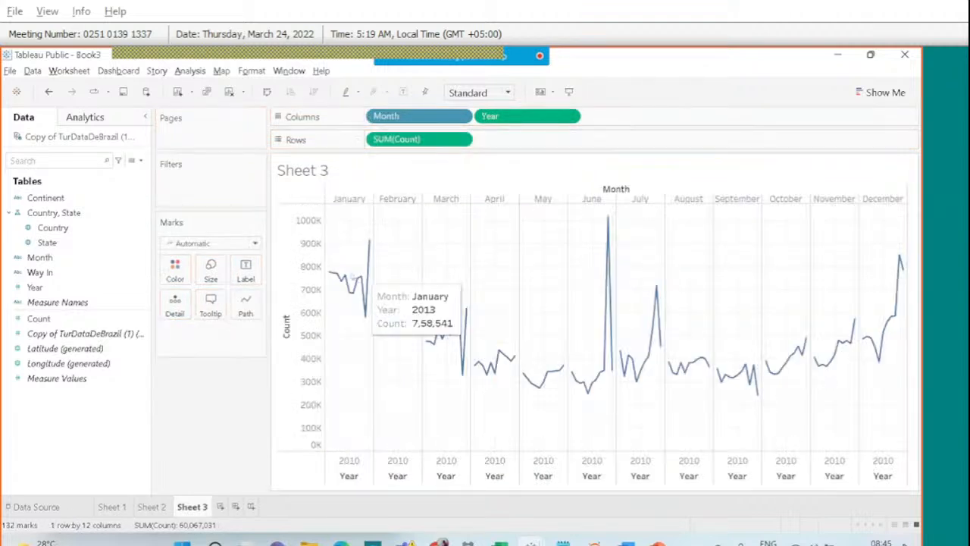
mouse_move(362, 279)
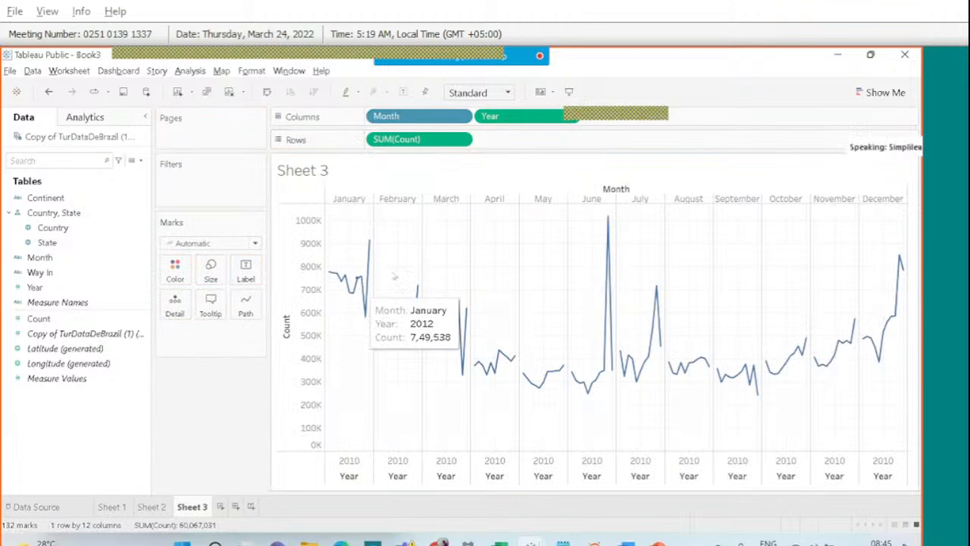
right_click(513, 119)
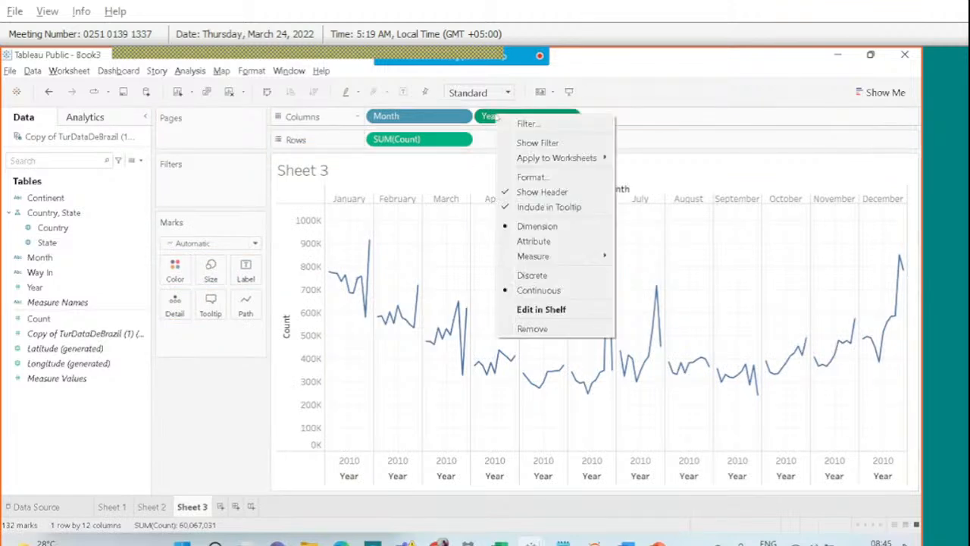
click(549, 230)
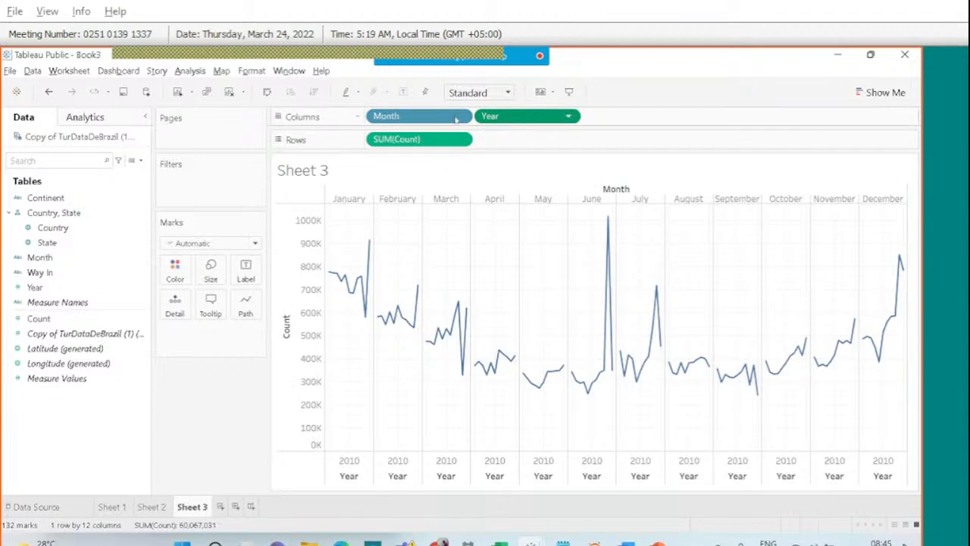
Make Year discrete and place Month after Year to group bars by year.
drag(453, 119, 550, 128)
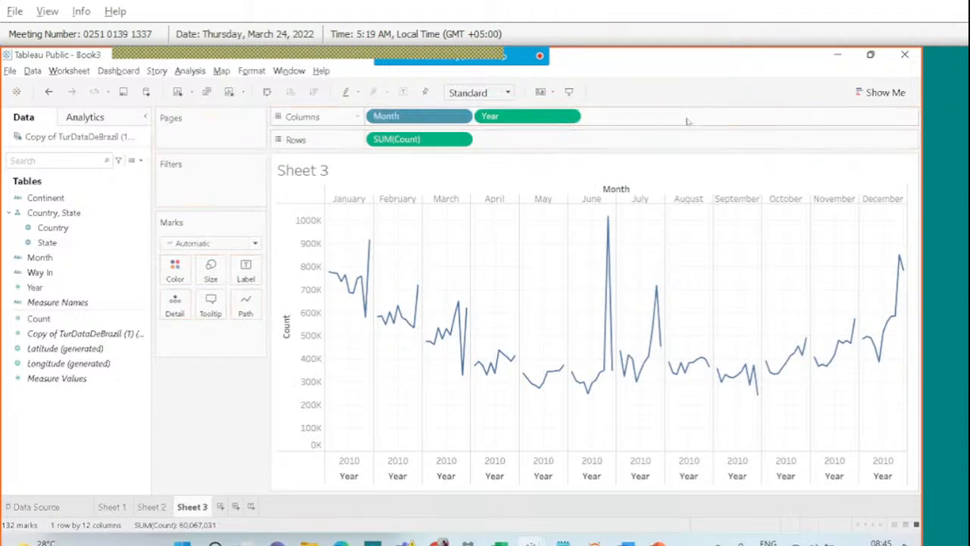
right_click(540, 117)
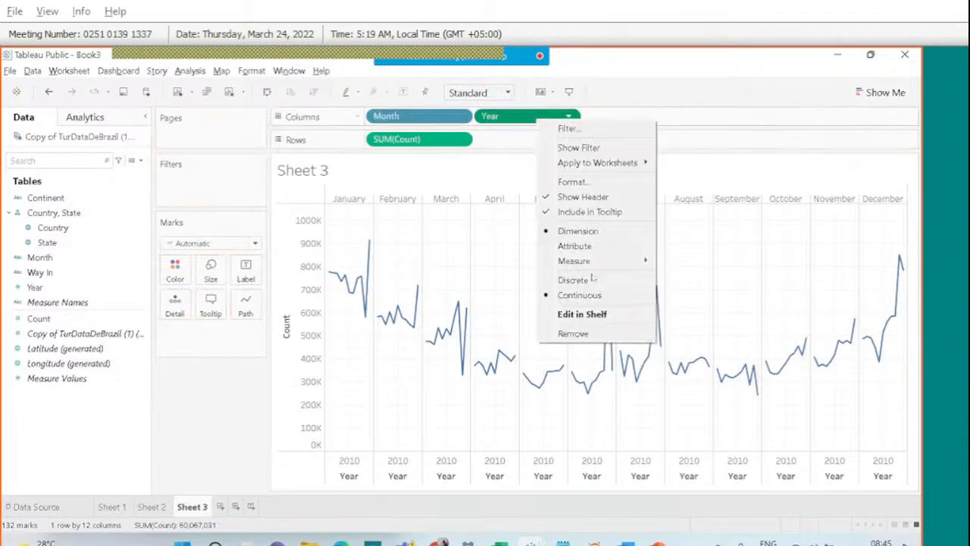
click(594, 276)
right_click(388, 129)
click(404, 116)
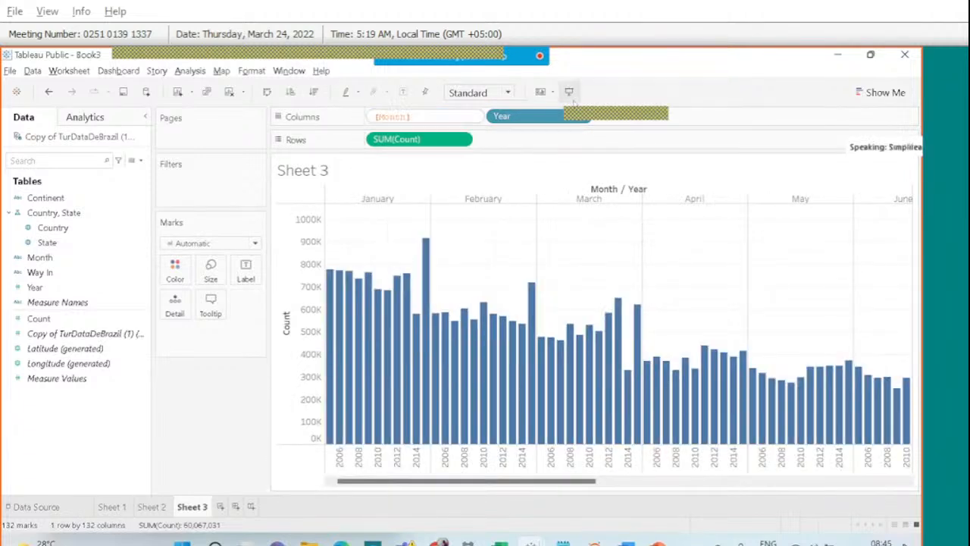
key(Escape)
drag(444, 116, 662, 116)
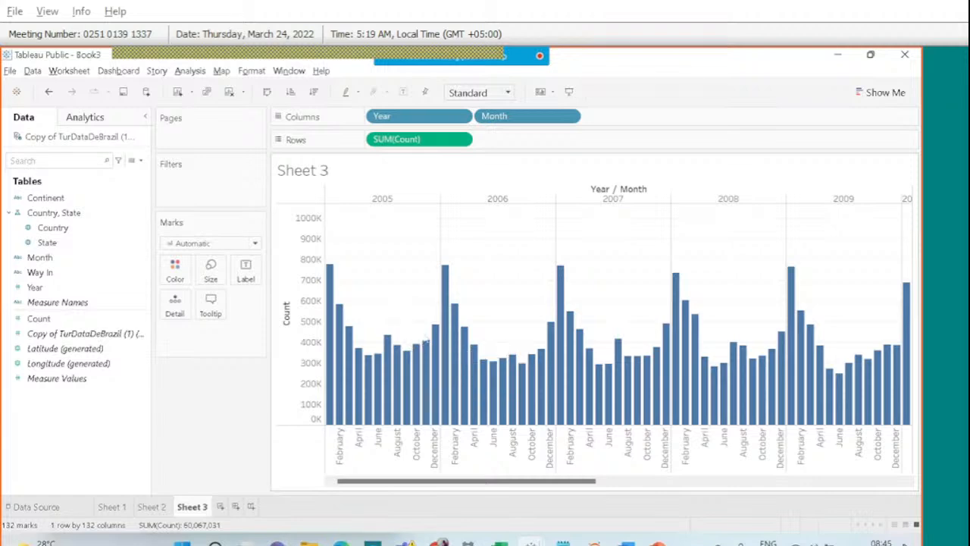
mouse_move(446, 271)
Remove Year from the chart and view Sheet 1's yearly line chart.
drag(407, 117, 121, 241)
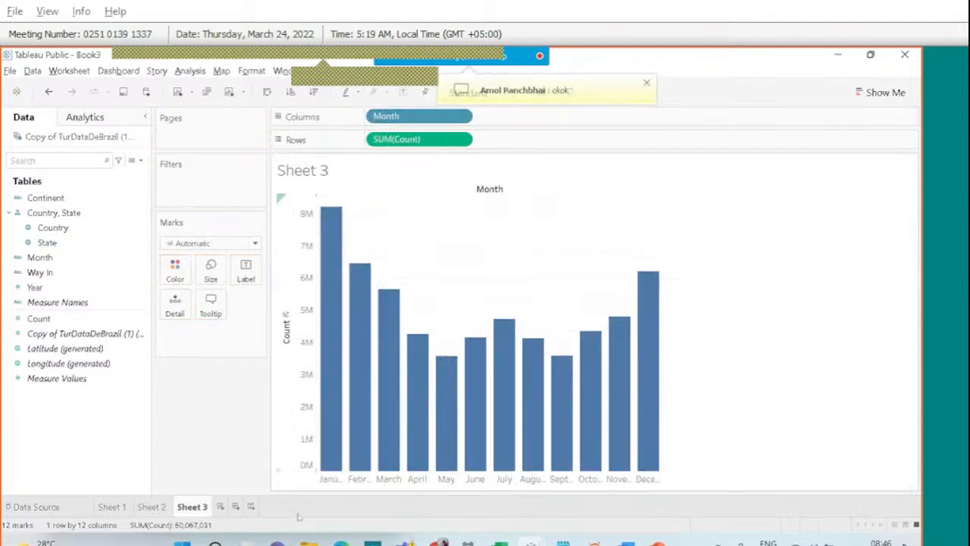
mouse_move(594, 542)
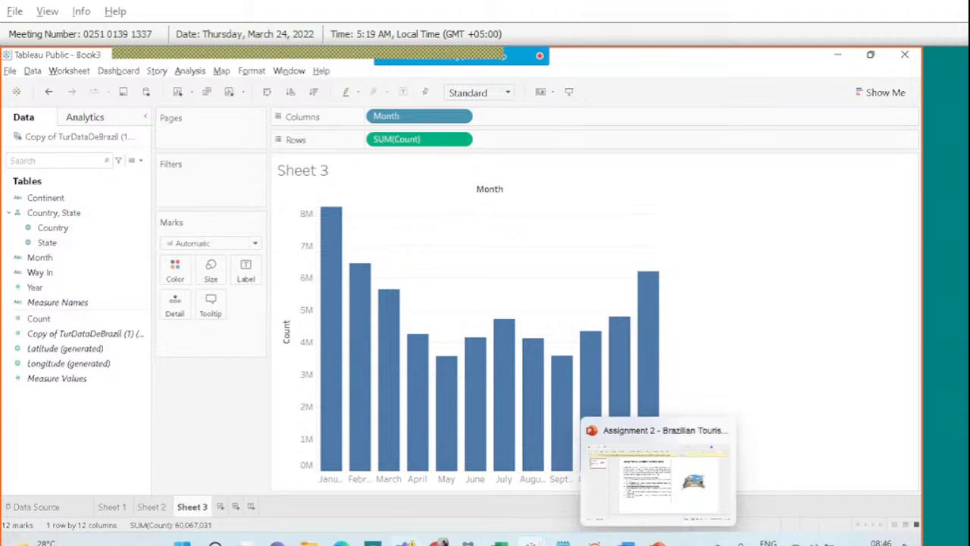
click(106, 508)
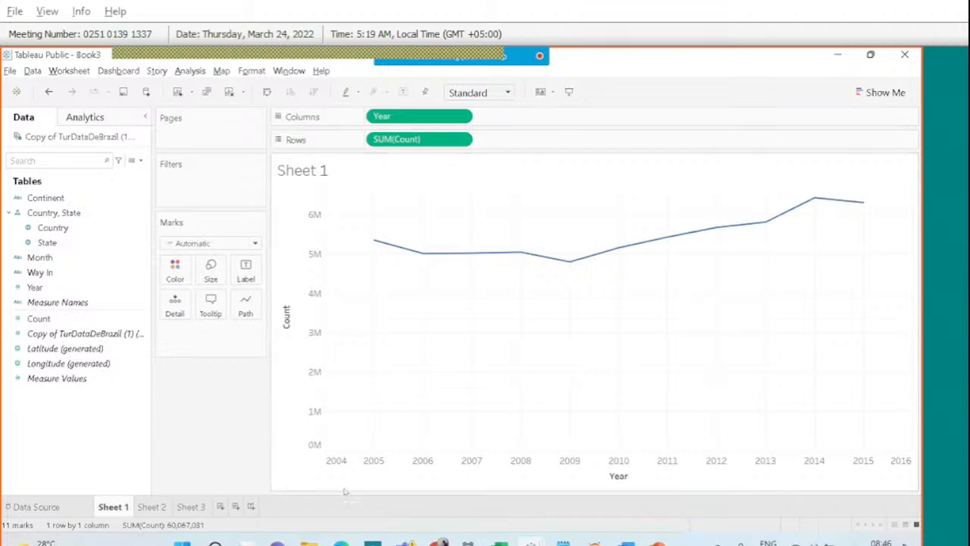
Add a blank Sheet 4, then highlight task 4 in the PowerPoint brief.
right_click(219, 506)
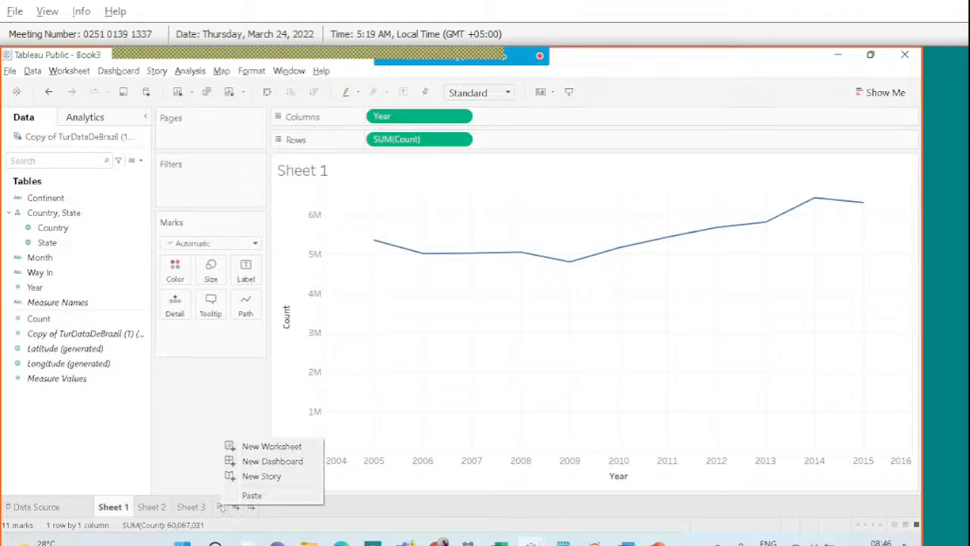
click(272, 446)
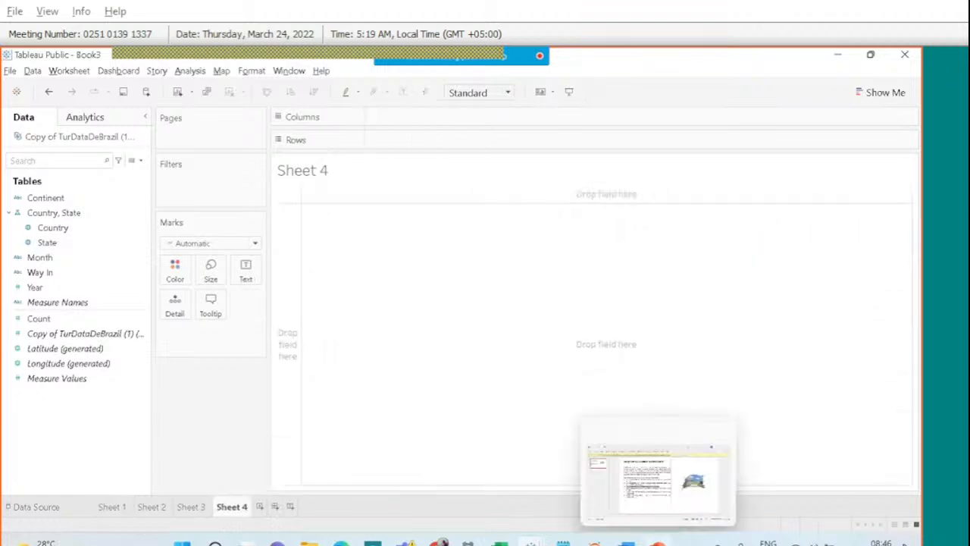
click(657, 543)
drag(294, 339, 263, 337)
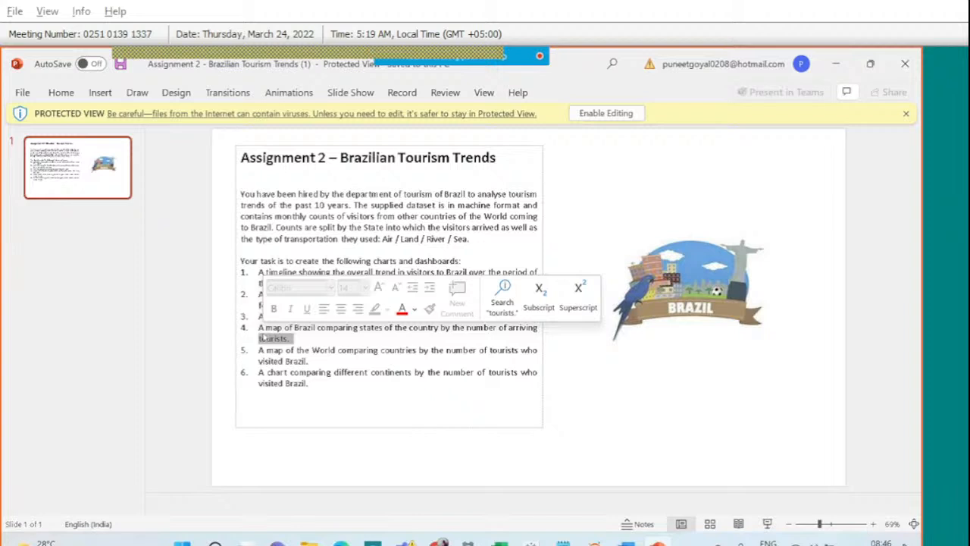
Show the meeting participants list beside the Brazilian Tourism Trends slide.
mouse_move(460, 56)
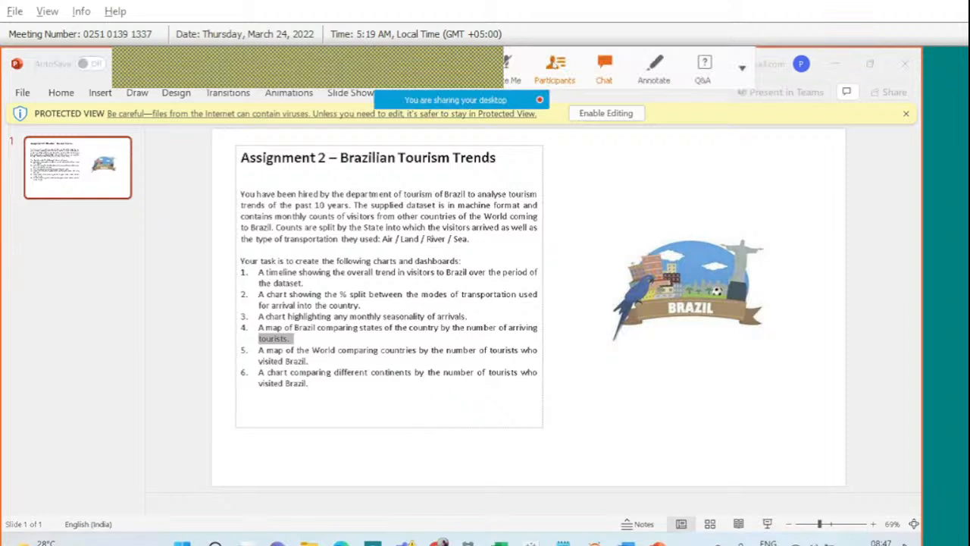
click(554, 67)
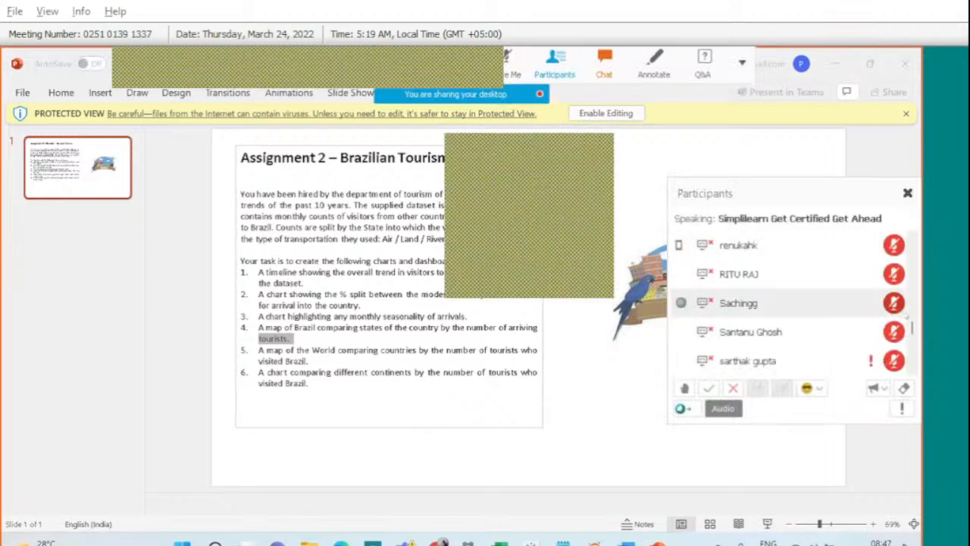
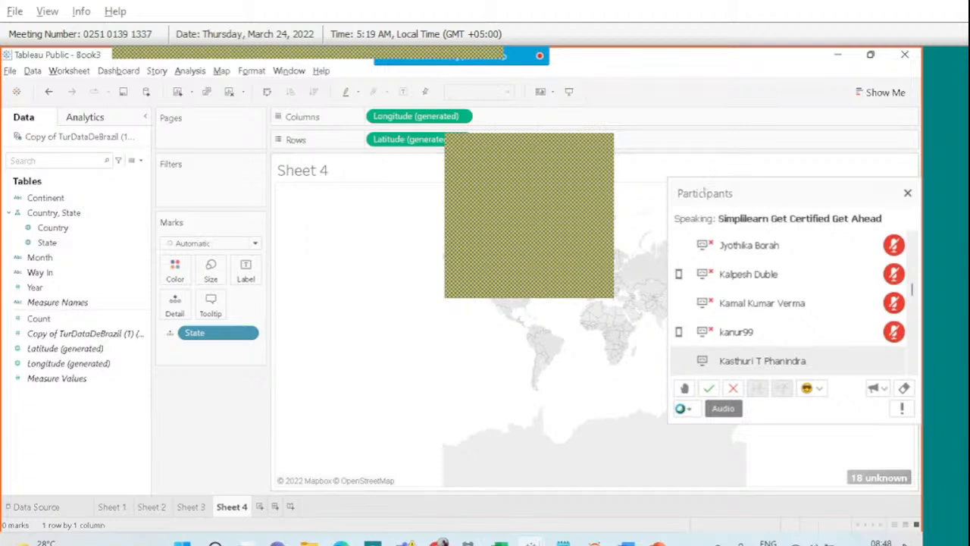
Close the participants list, circle the '18 unknown' indicator, then open its Special Values options.
click(907, 194)
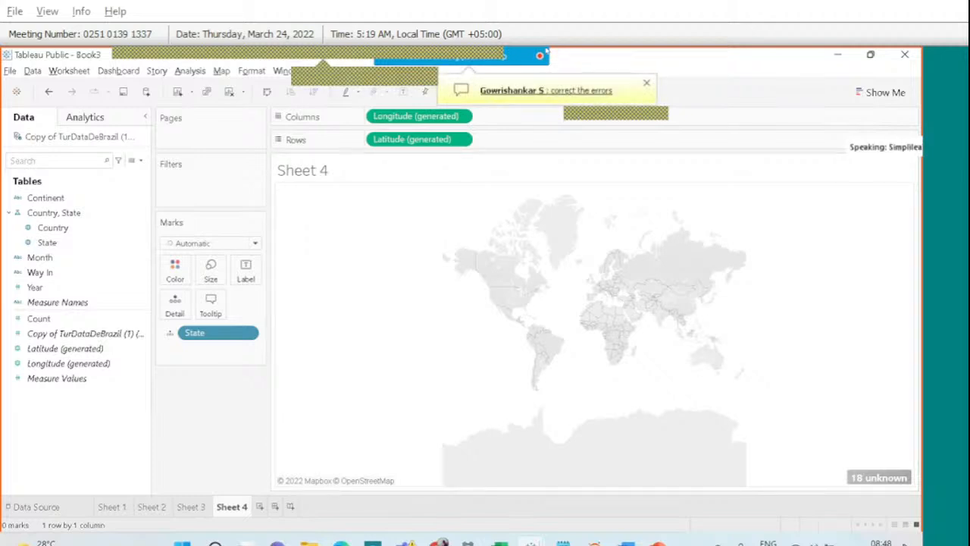
mouse_move(491, 51)
click(633, 78)
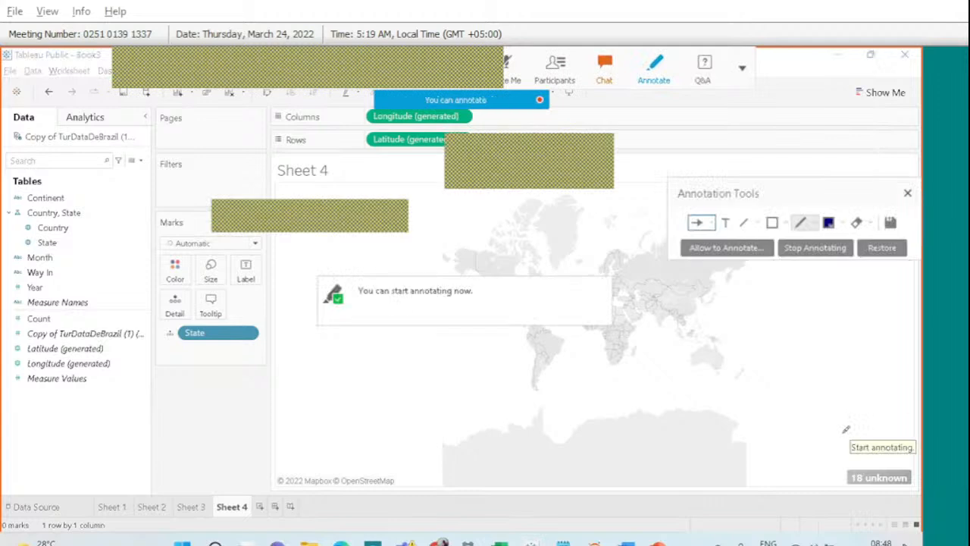
drag(847, 447, 853, 491)
drag(848, 440, 856, 496)
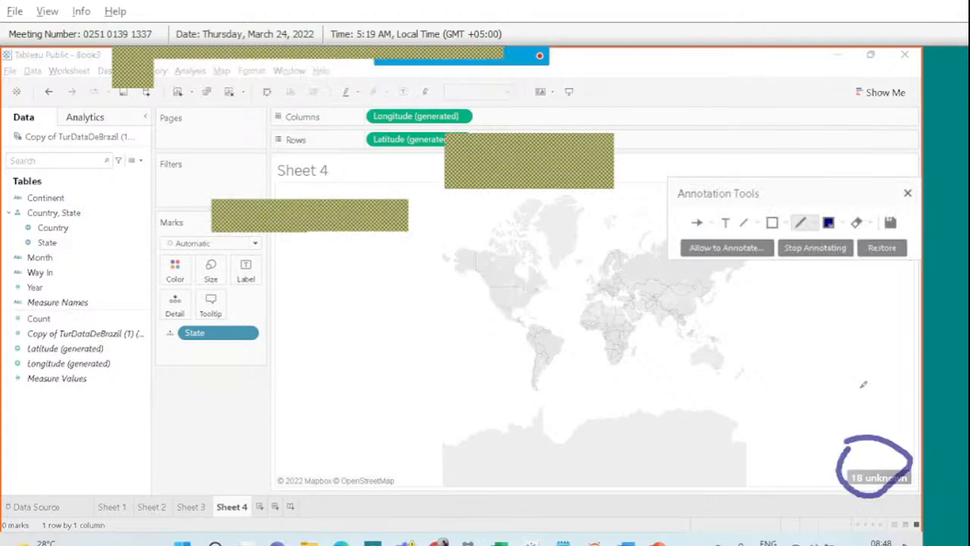
mouse_move(860, 385)
mouse_down()
mouse_move(861, 422)
mouse_move(878, 399)
mouse_up()
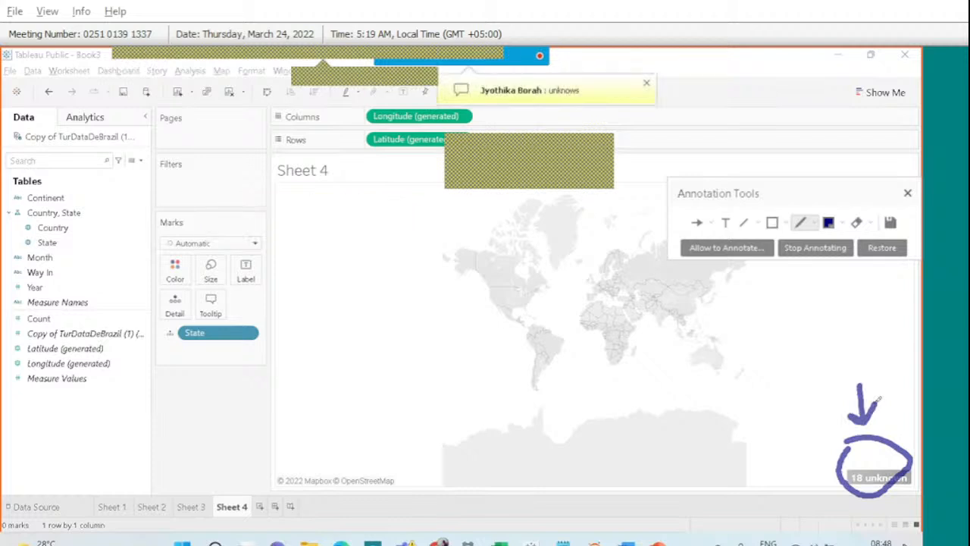
click(907, 194)
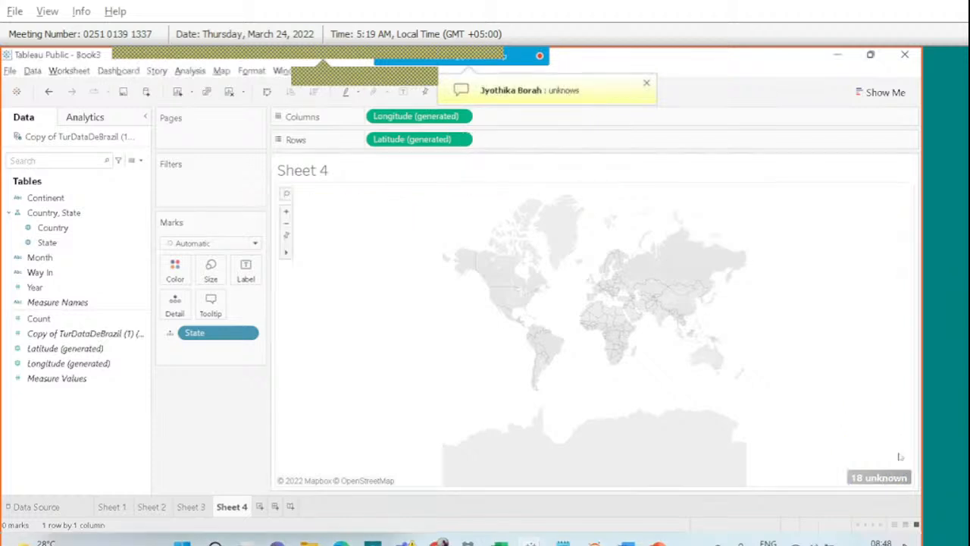
click(878, 477)
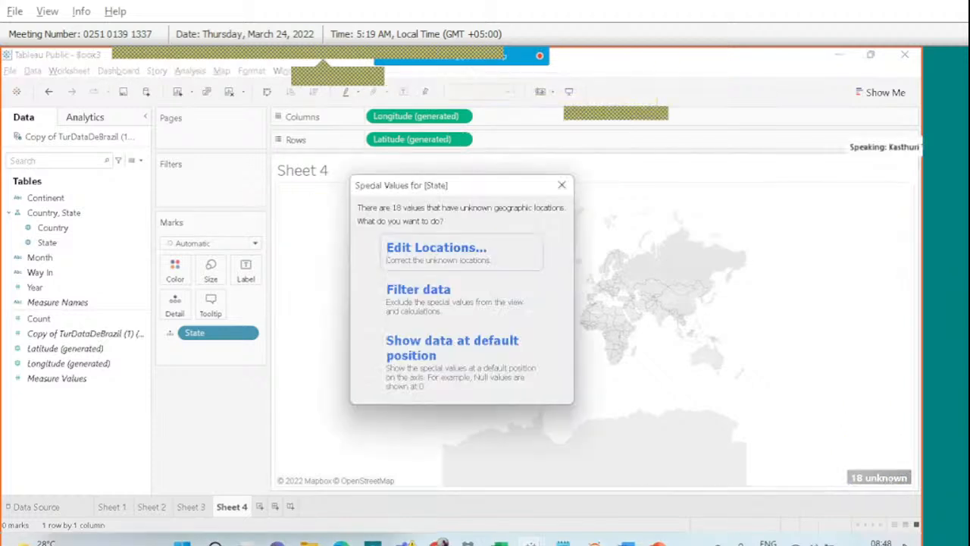
Edit the State locations with Country/Region fixed to Brazil.
click(490, 267)
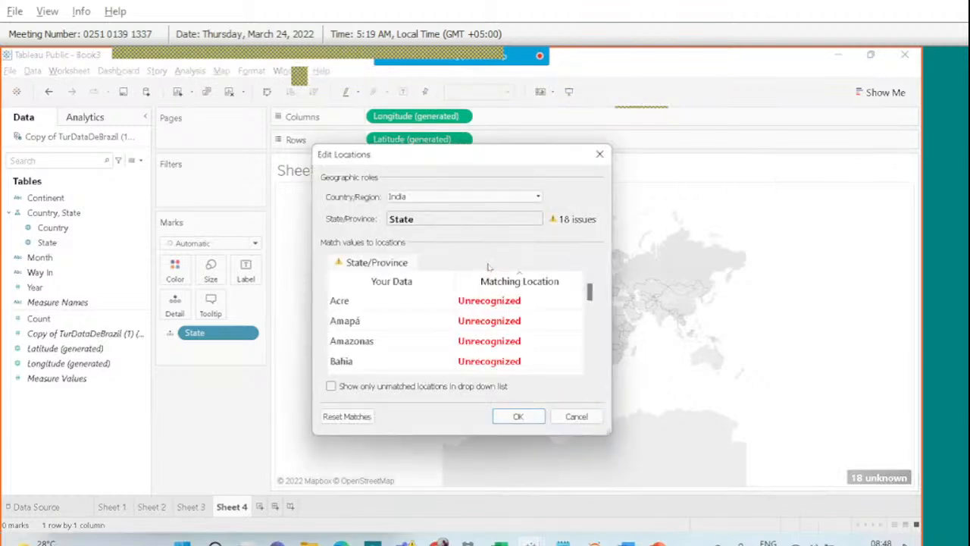
click(488, 198)
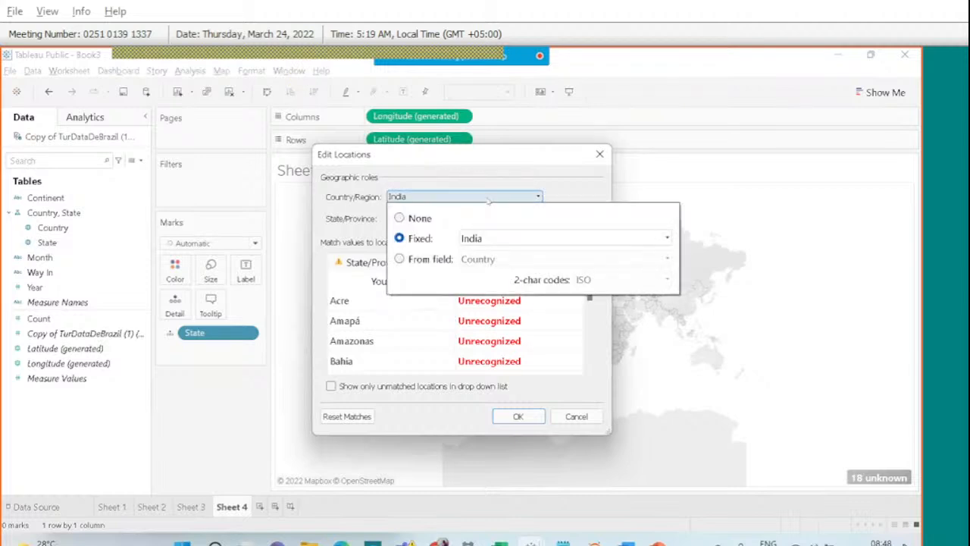
click(511, 239)
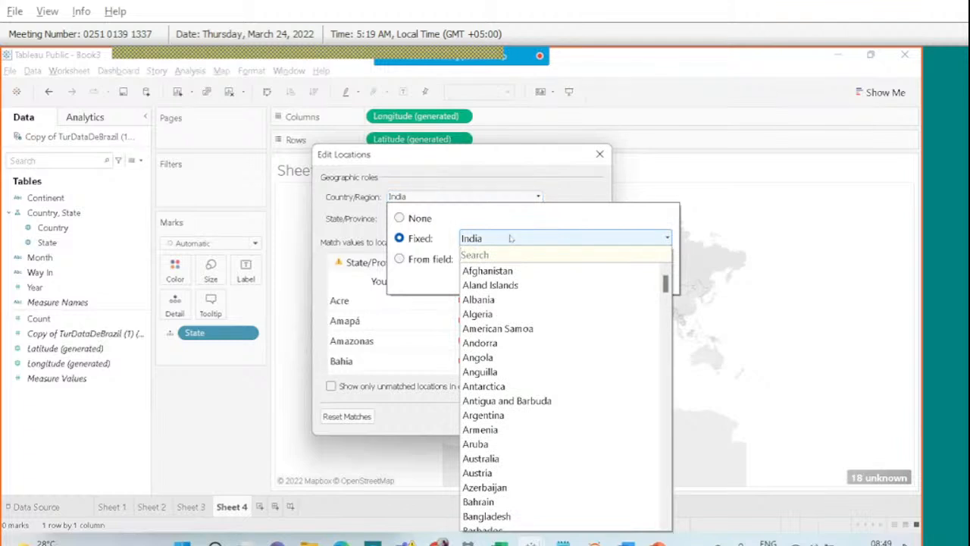
text(br)
key(Return)
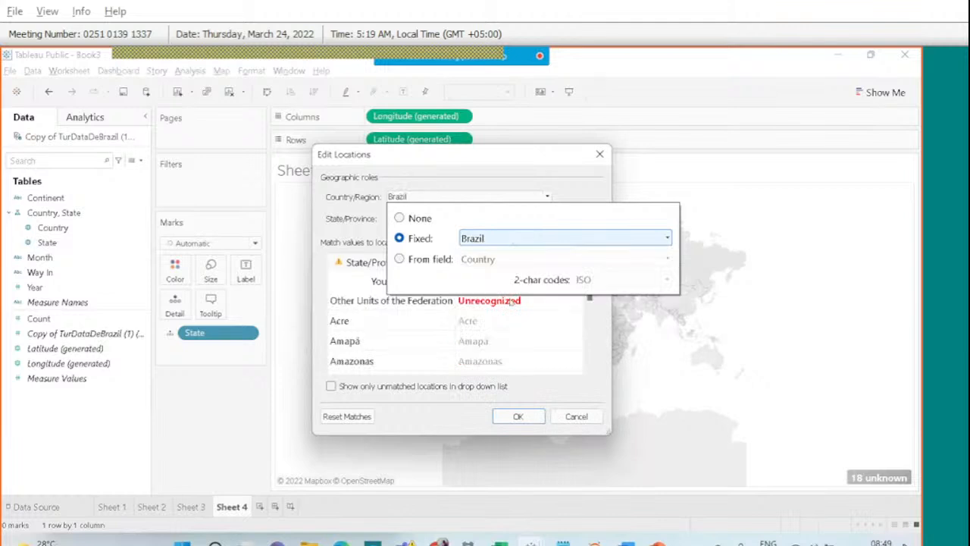
click(545, 373)
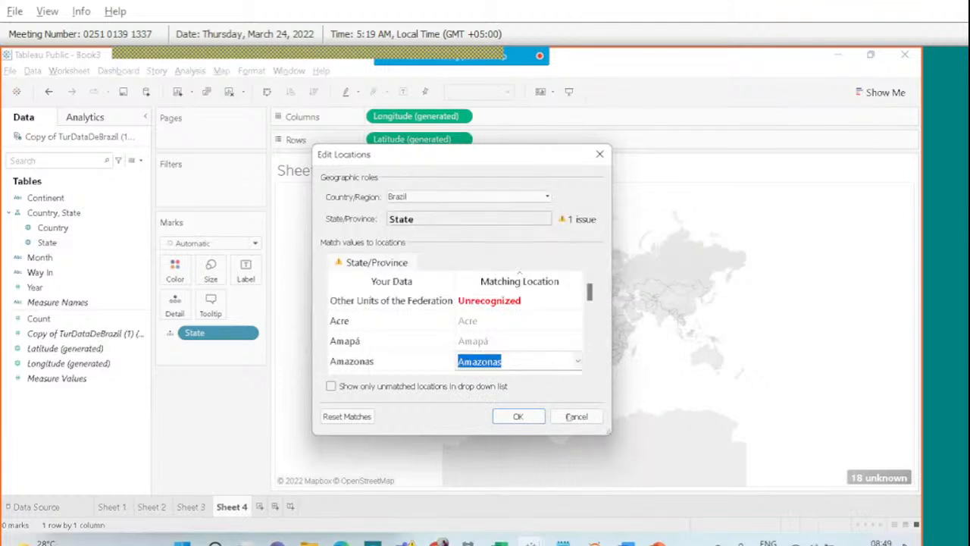
Apply the location matches, then review the one remaining unknown state and close with OK.
click(489, 303)
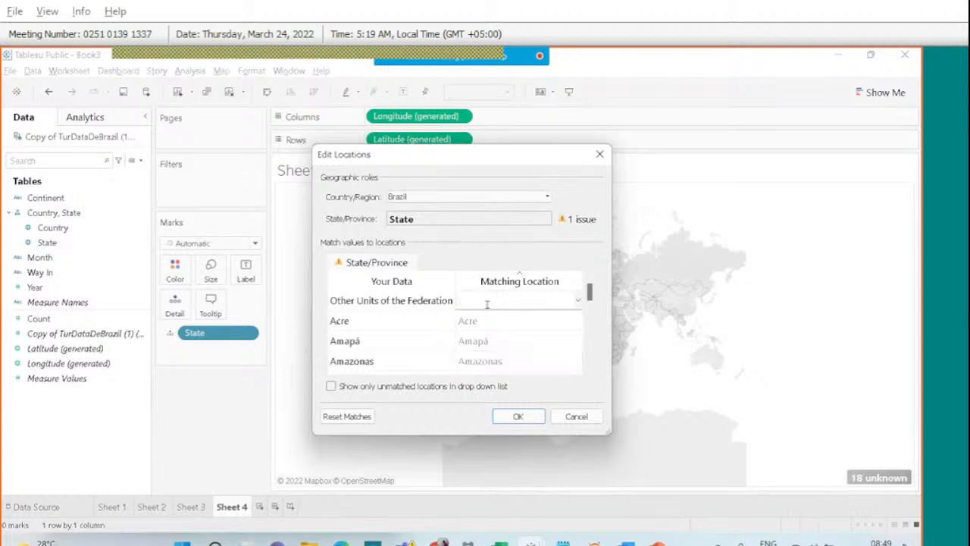
click(535, 416)
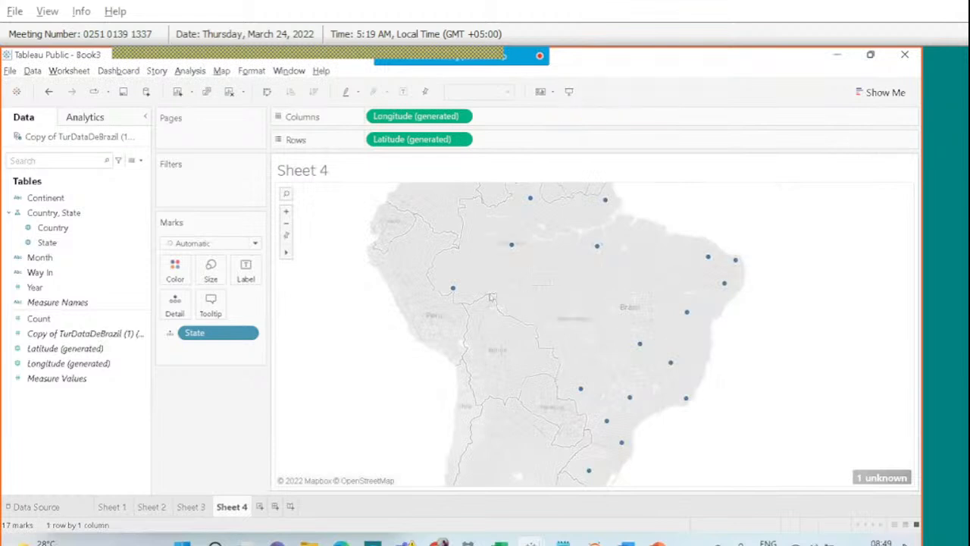
mouse_move(454, 292)
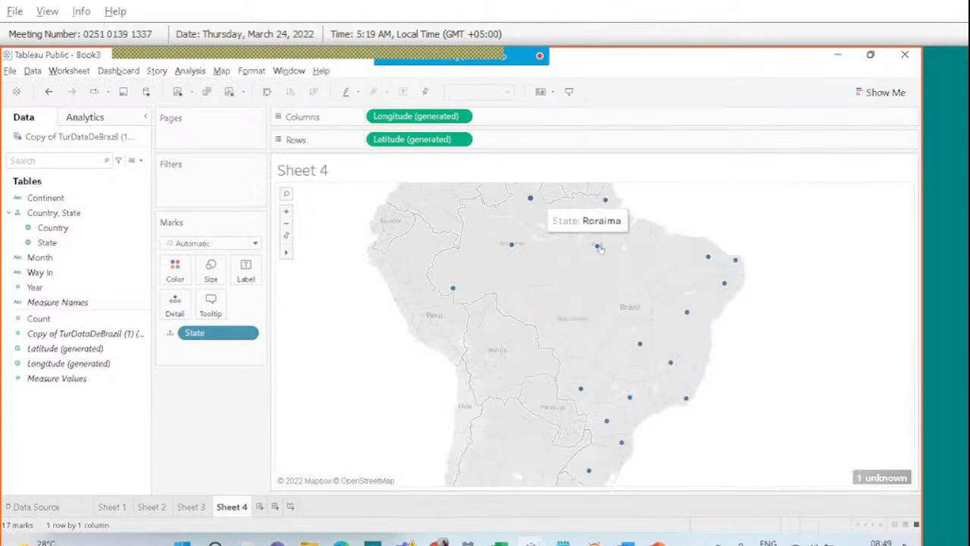
click(875, 477)
click(494, 256)
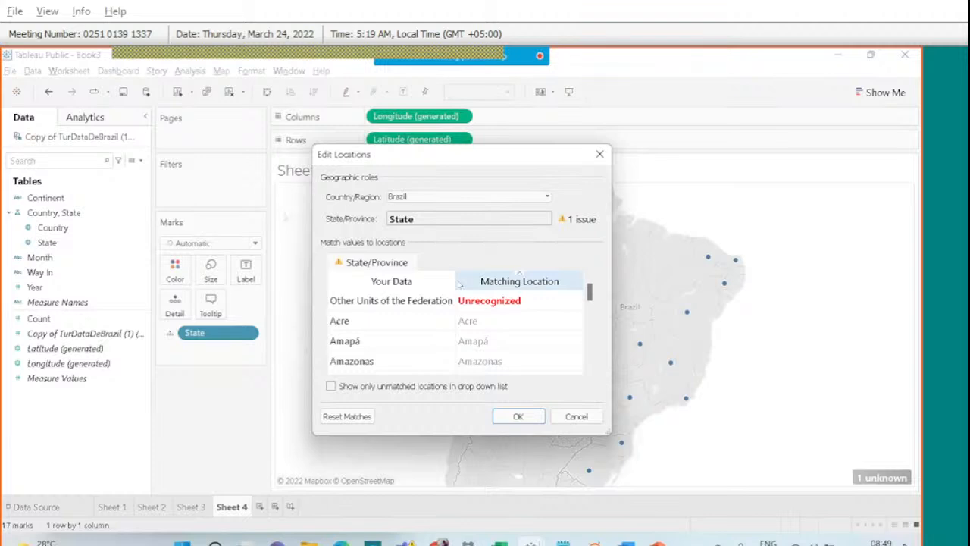
click(519, 418)
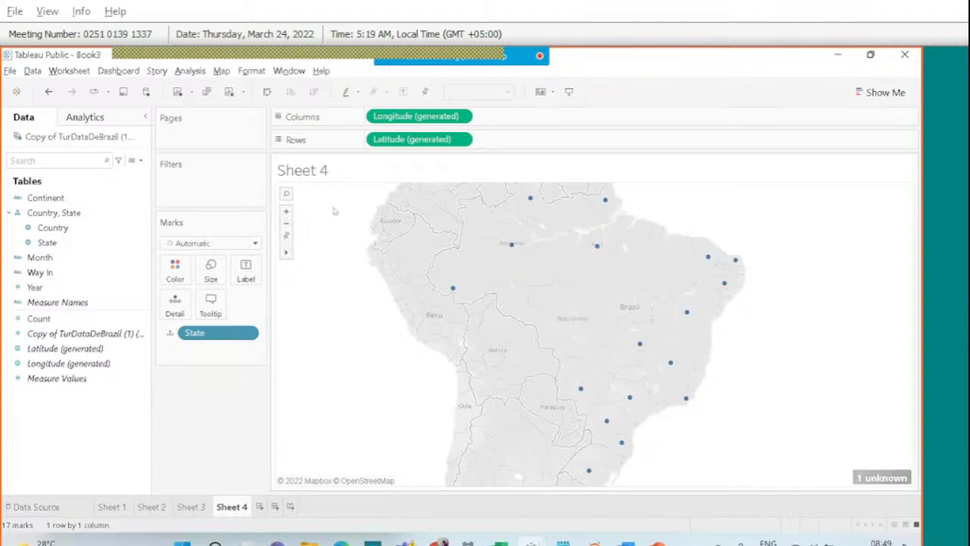
Size the Brazil state bubbles by SUM(Count) and enlarge them with the size slider.
drag(38, 319, 199, 274)
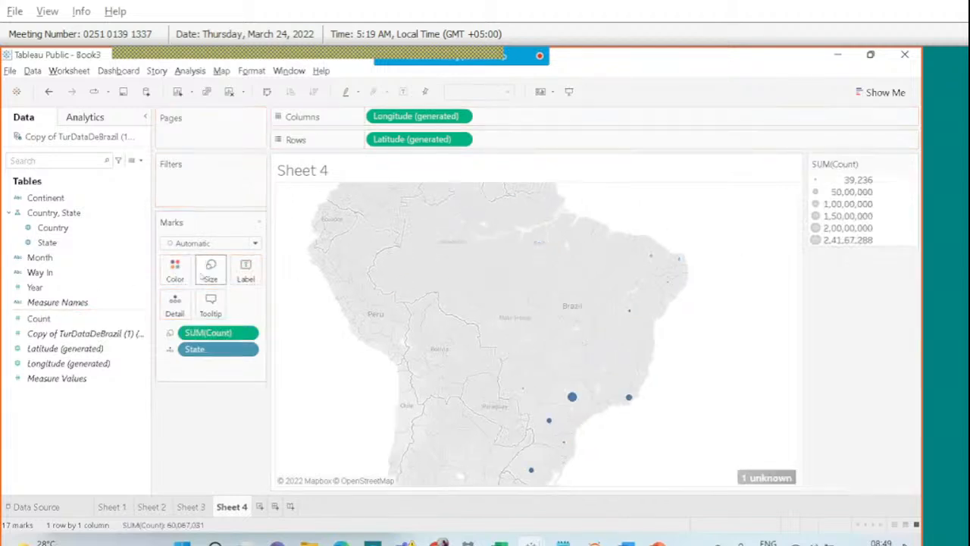
click(201, 277)
drag(225, 301, 258, 302)
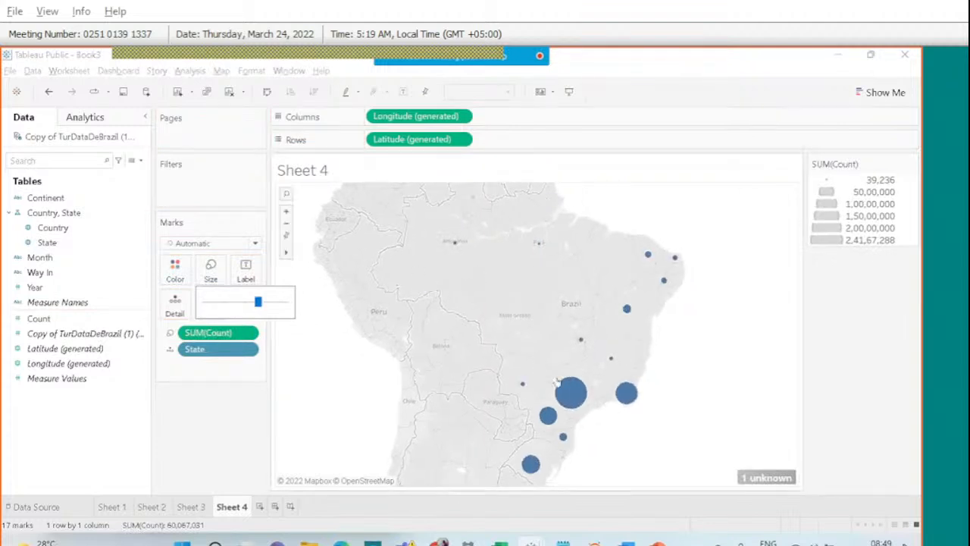
mouse_move(566, 388)
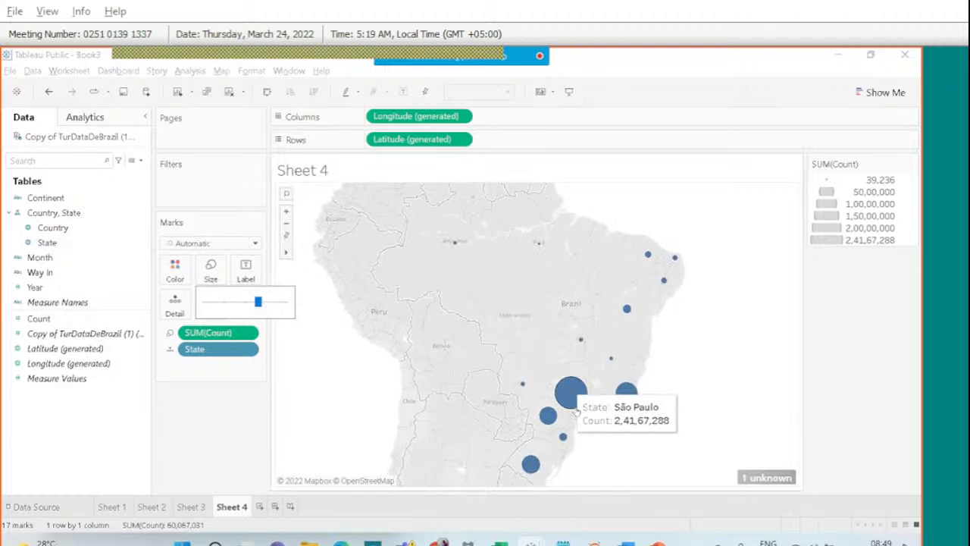
mouse_move(618, 392)
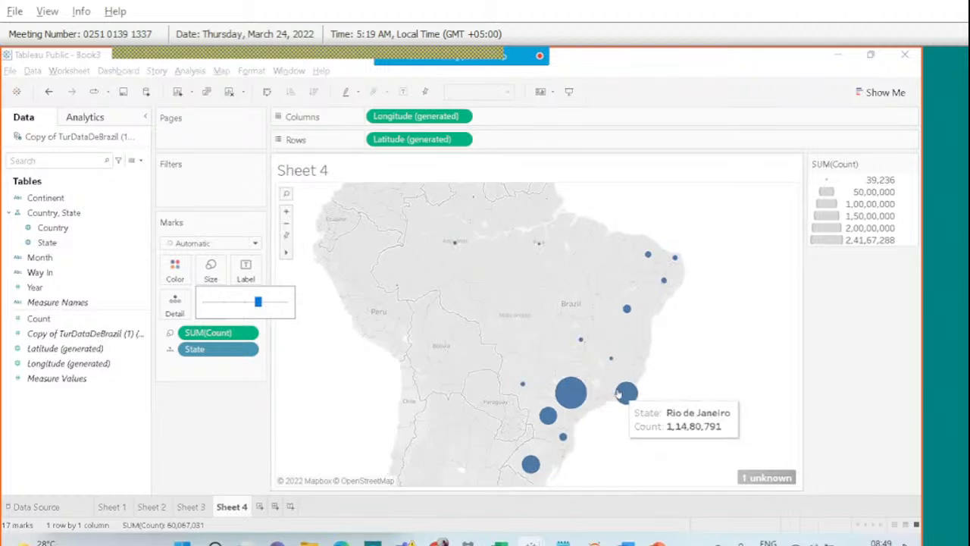
mouse_move(522, 460)
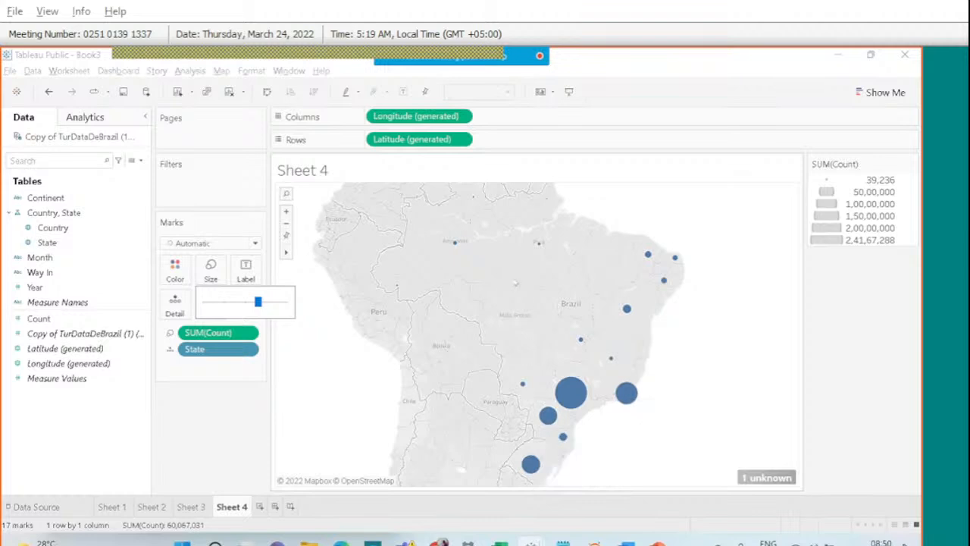
mouse_move(472, 199)
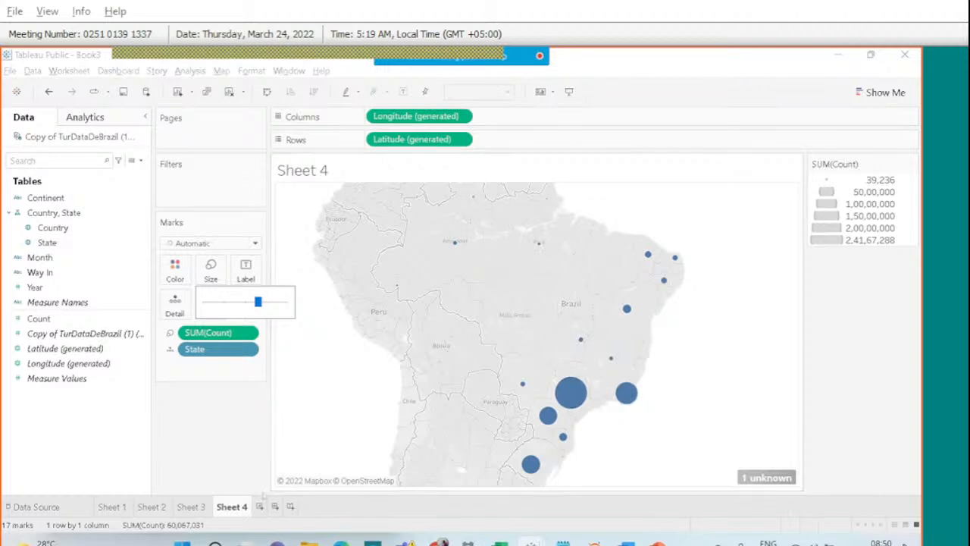
click(211, 467)
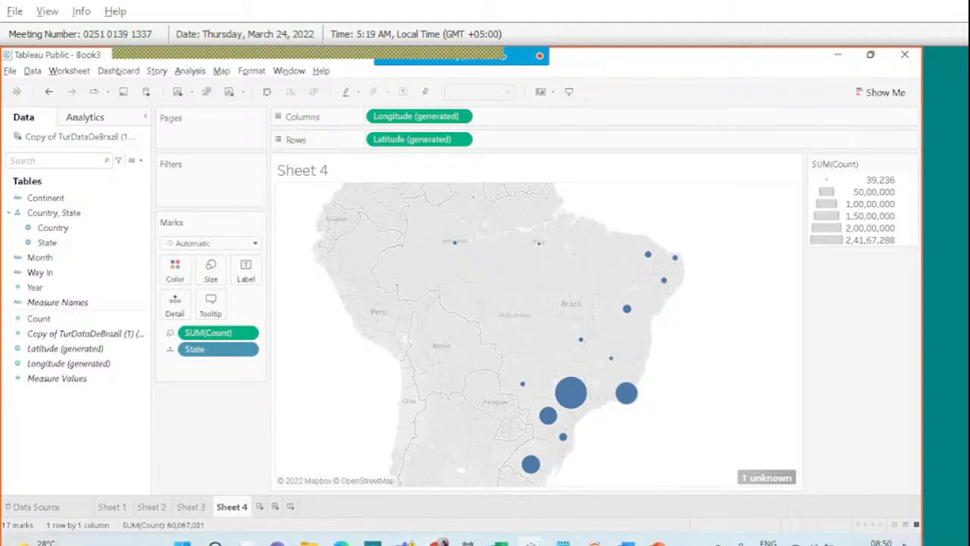
Switch to Sheet 3's monthly chart and glance at the meeting chat.
mouse_move(626, 543)
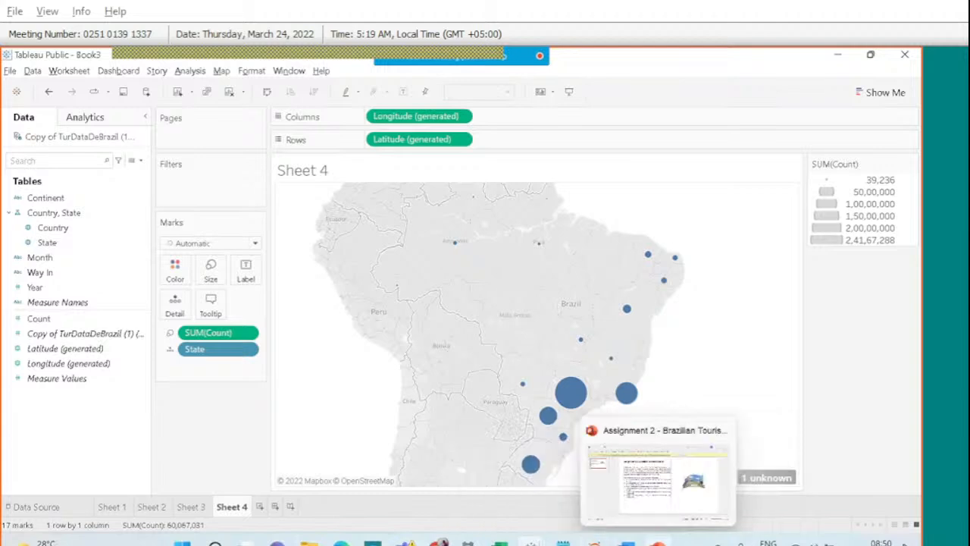
click(200, 507)
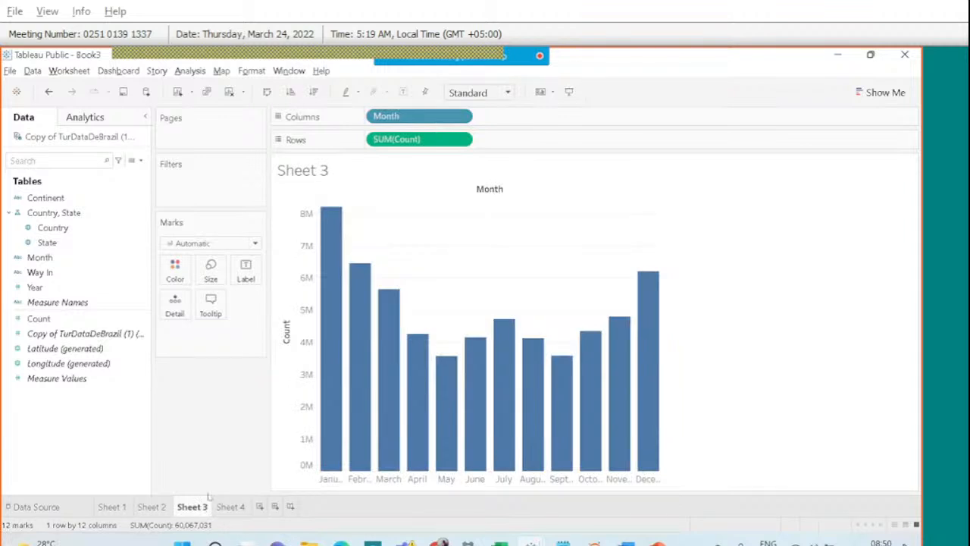
click(601, 66)
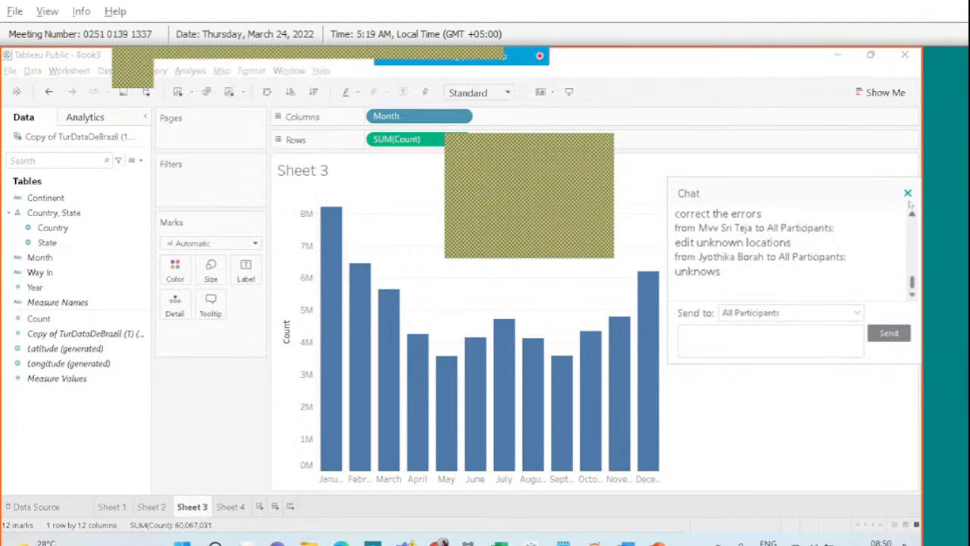
click(907, 193)
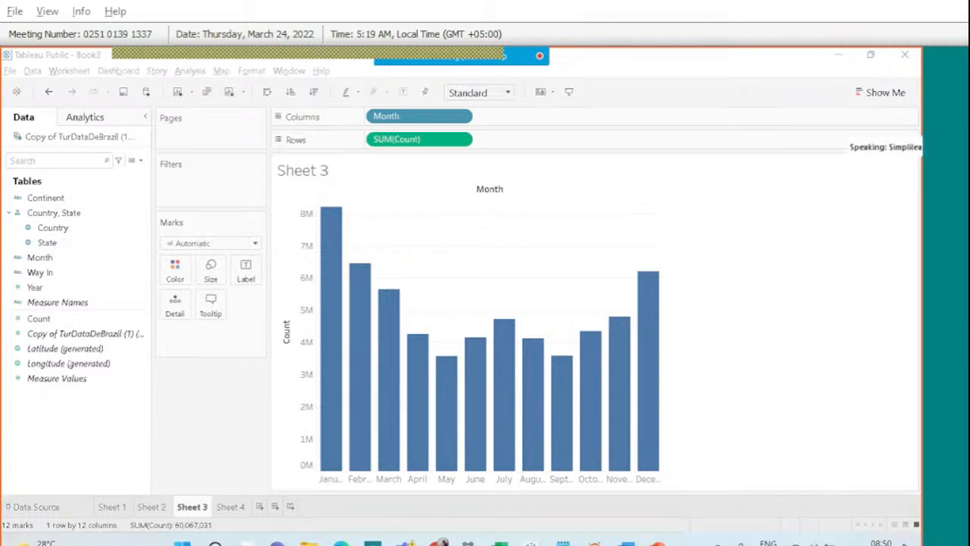
Put a discrete Year ahead of Month on Columns for year-by-month bars.
drag(38, 287, 499, 116)
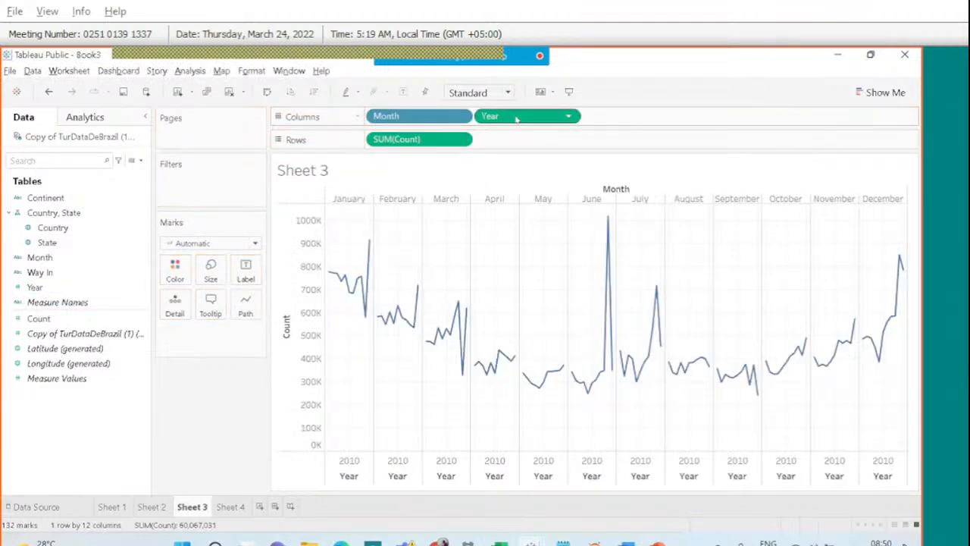
right_click(516, 119)
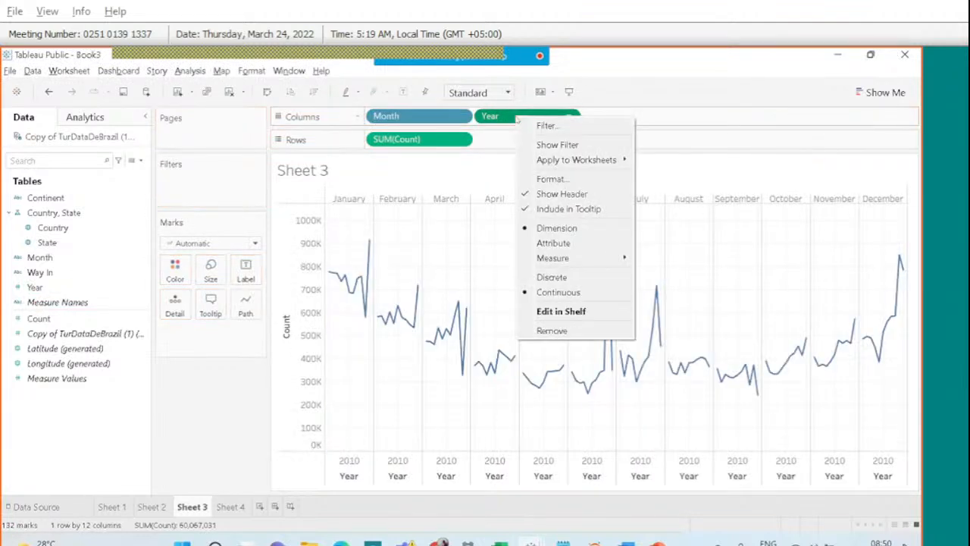
click(561, 278)
drag(516, 119, 400, 121)
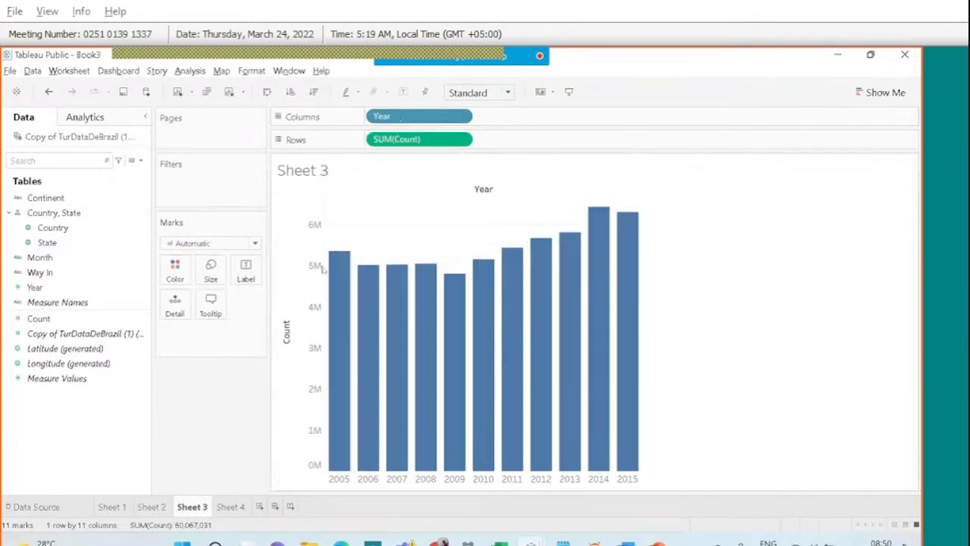
drag(80, 261, 527, 121)
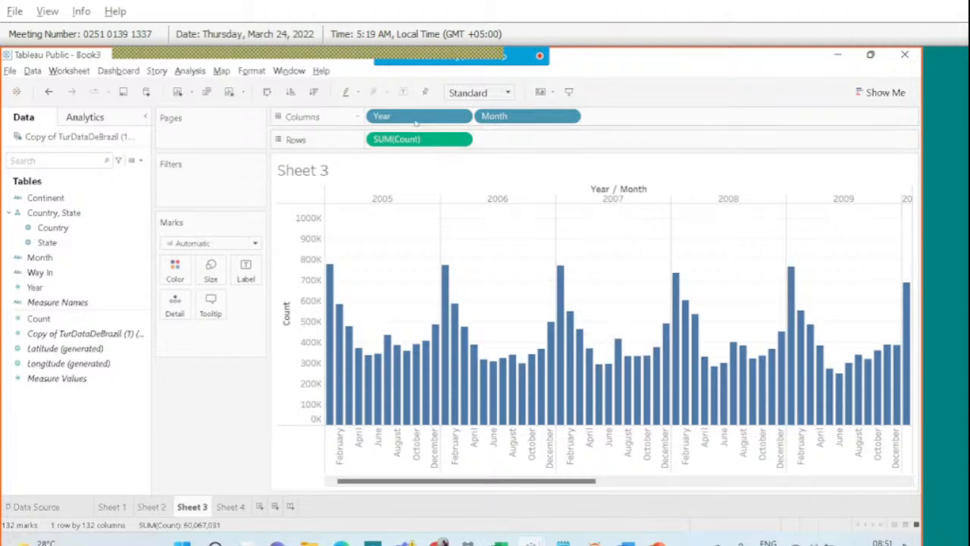
drag(417, 120, 48, 280)
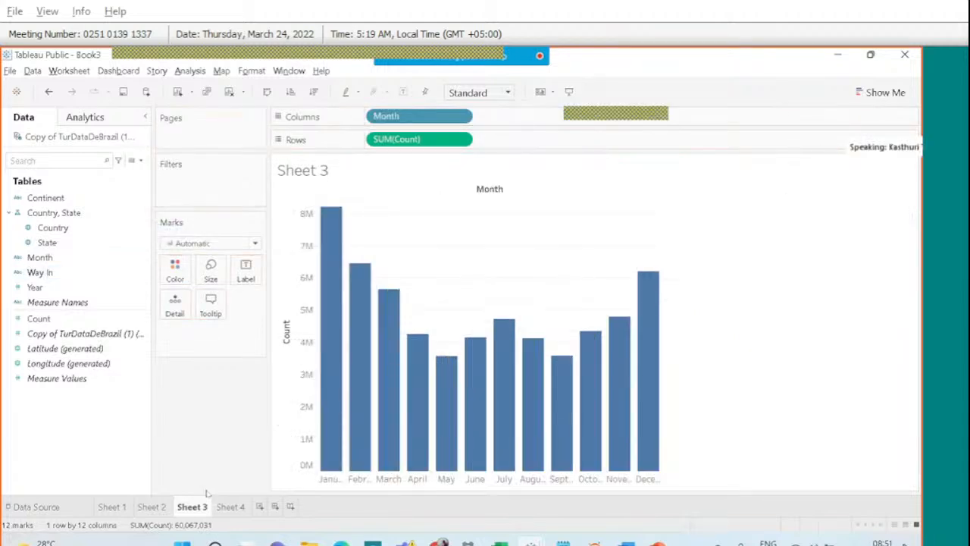
Add a blank Sheet 5 and check task 5, the world map, in the PowerPoint brief.
click(259, 506)
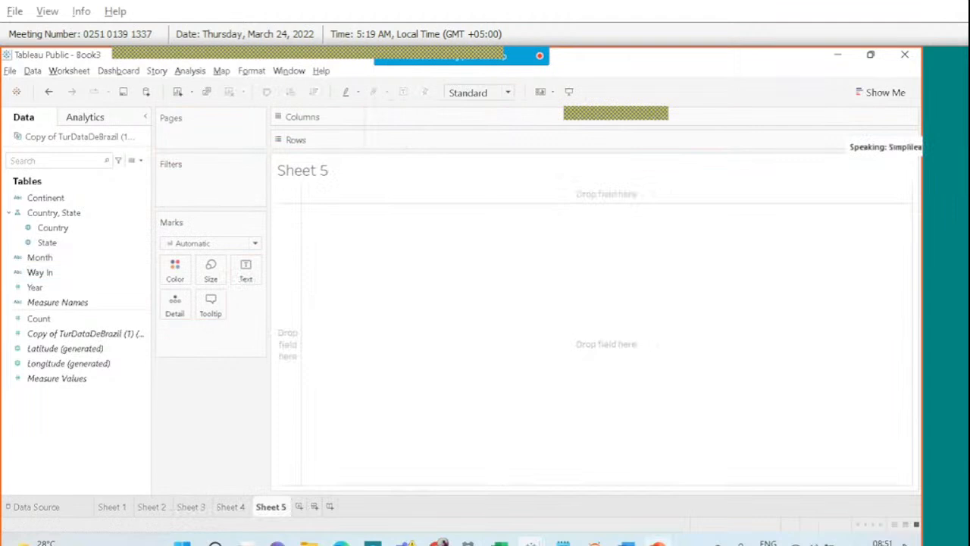
key(alt+Tab)
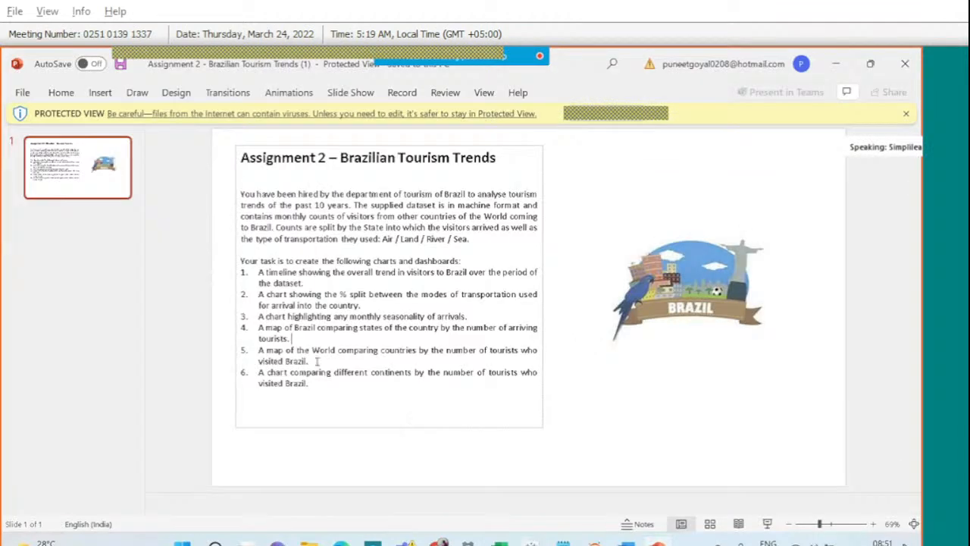
triple_click(262, 356)
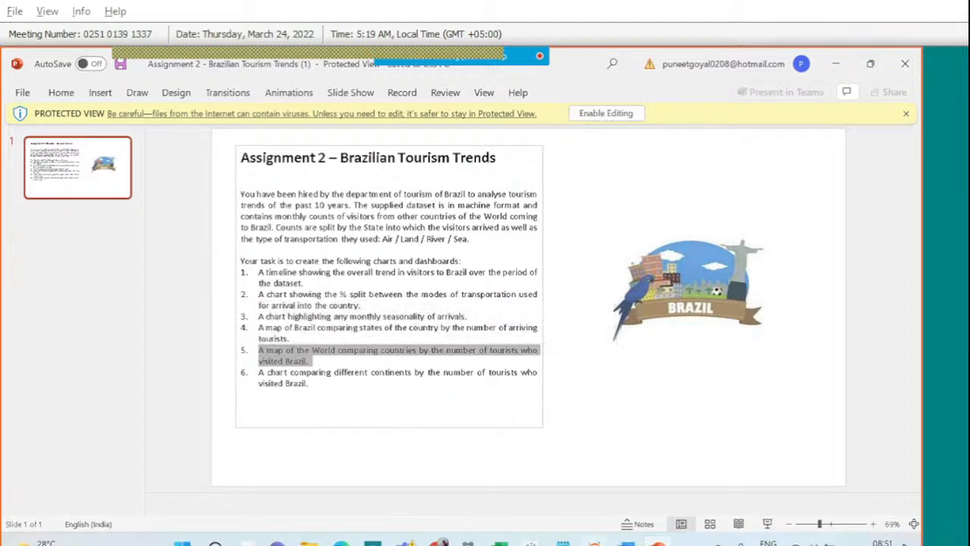
Back in Tableau, plot Country on a world map in Sheet 5.
mouse_move(532, 542)
click(639, 481)
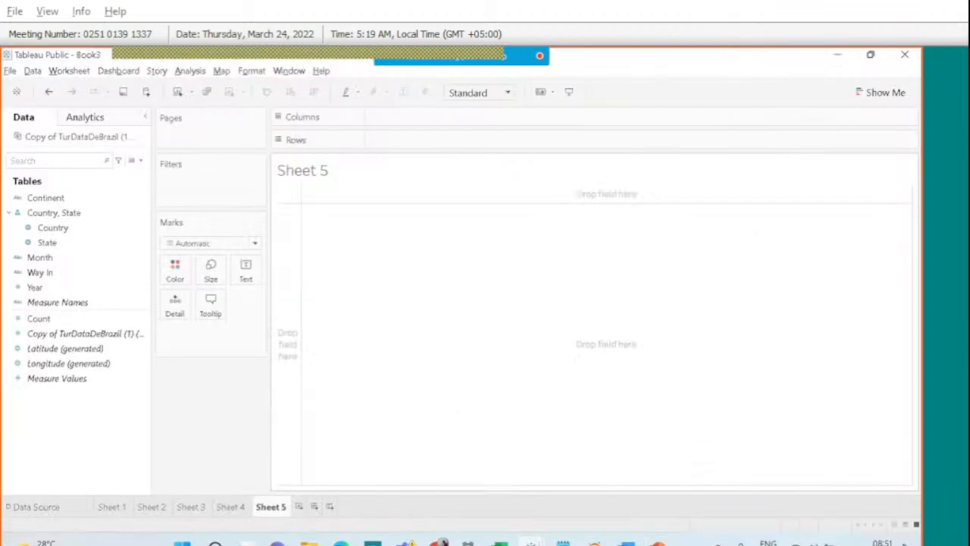
click(66, 248)
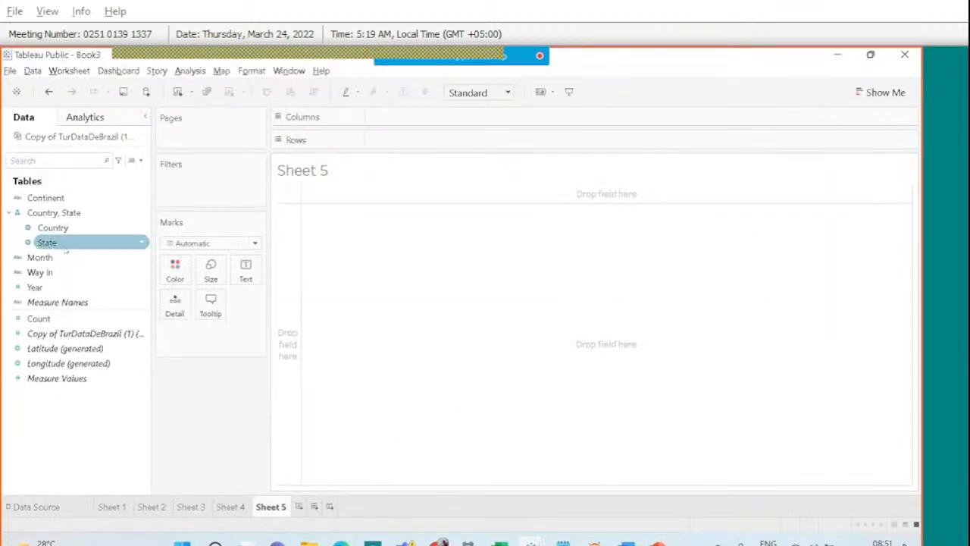
click(53, 228)
drag(53, 227, 458, 294)
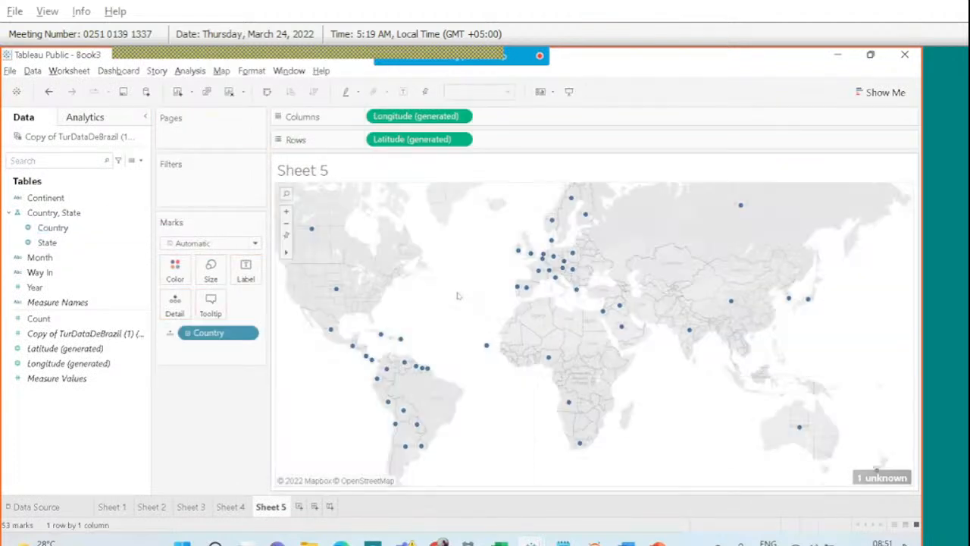
Label and size the country bubbles by SUM(Count), enlarging them with the size slider.
click(67, 320)
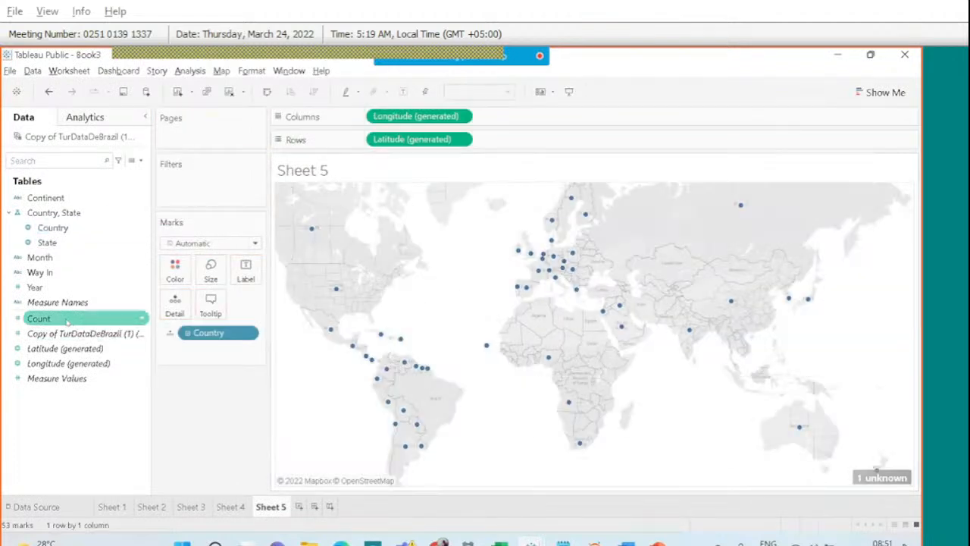
drag(67, 320, 252, 270)
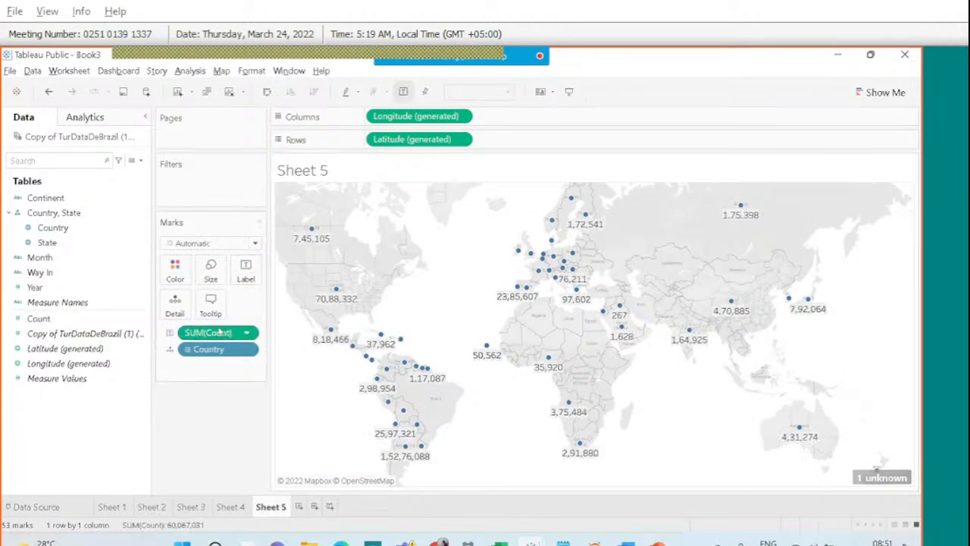
drag(220, 333, 213, 276)
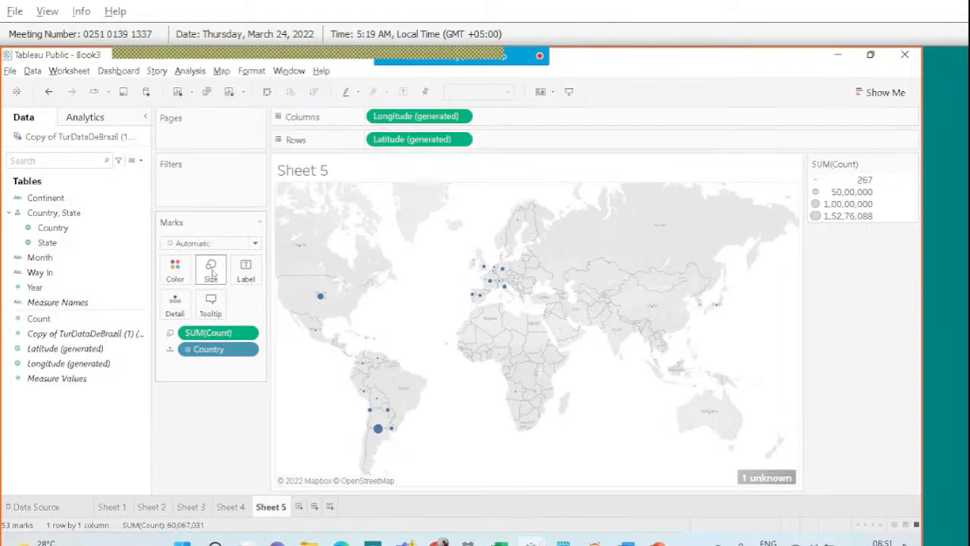
click(212, 273)
drag(234, 303, 248, 301)
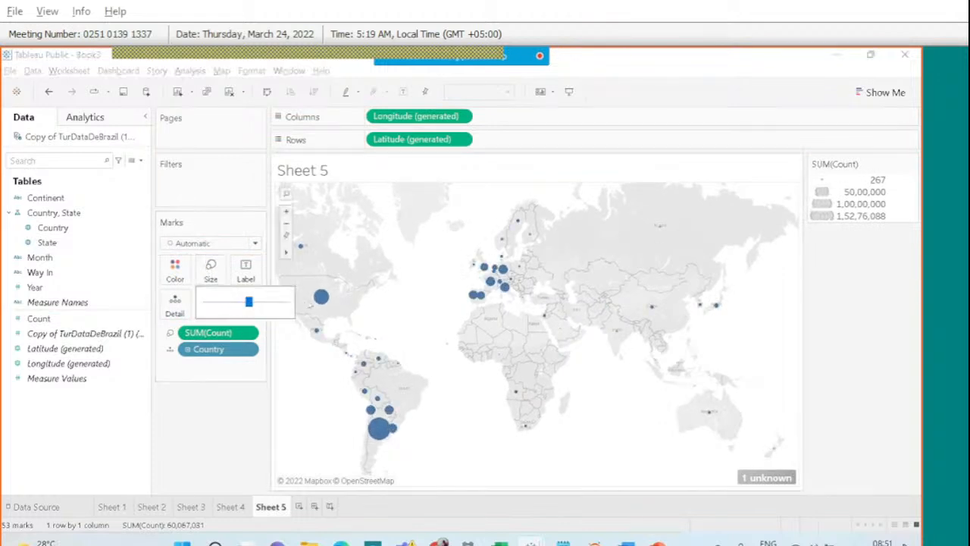
mouse_move(375, 425)
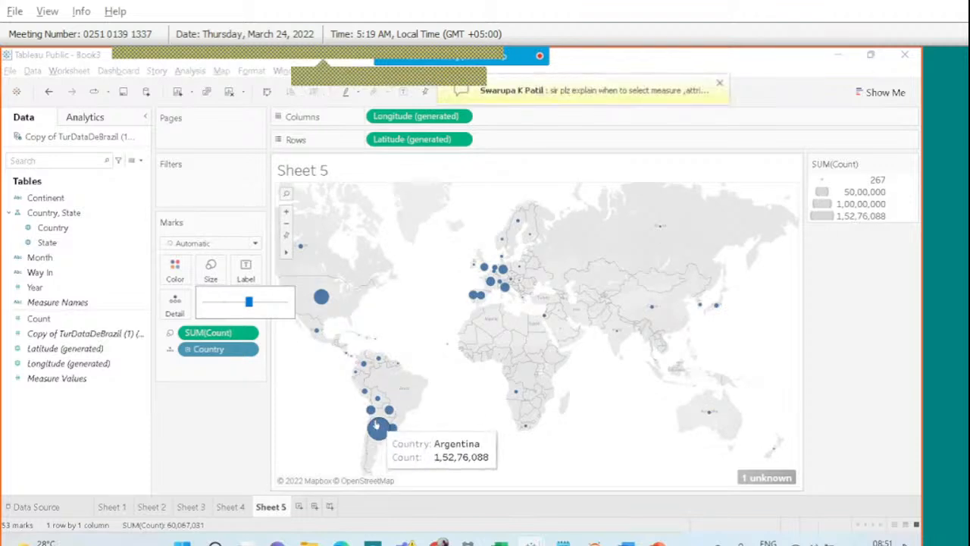
mouse_move(328, 308)
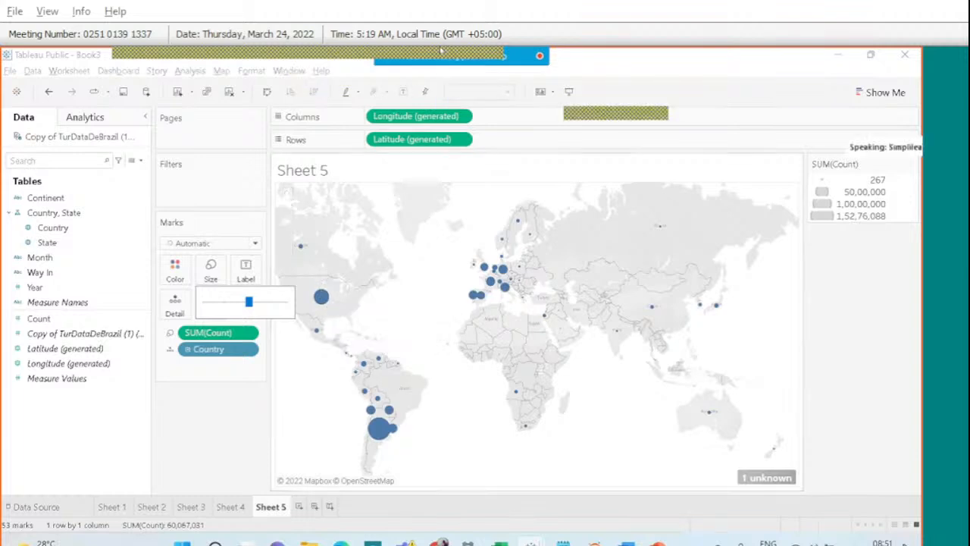
mouse_move(536, 63)
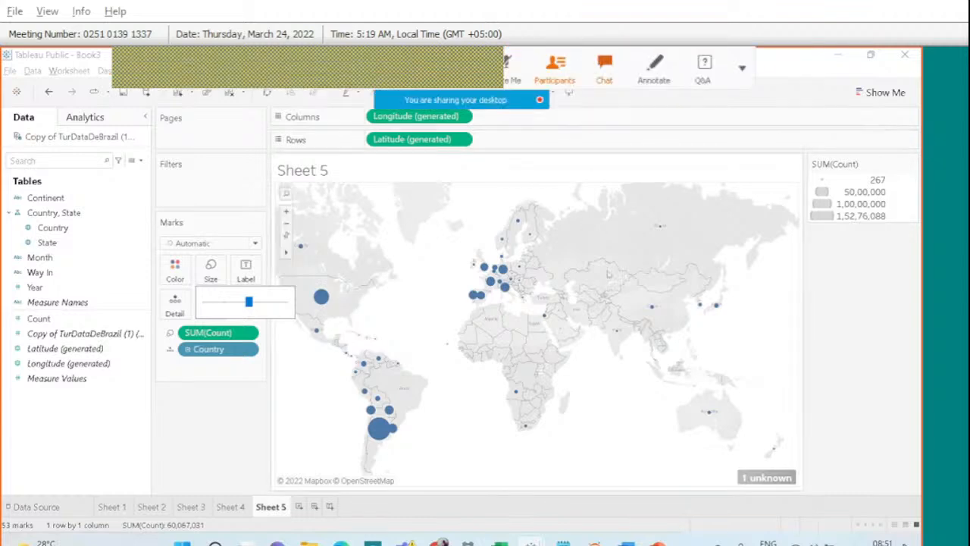
mouse_move(616, 334)
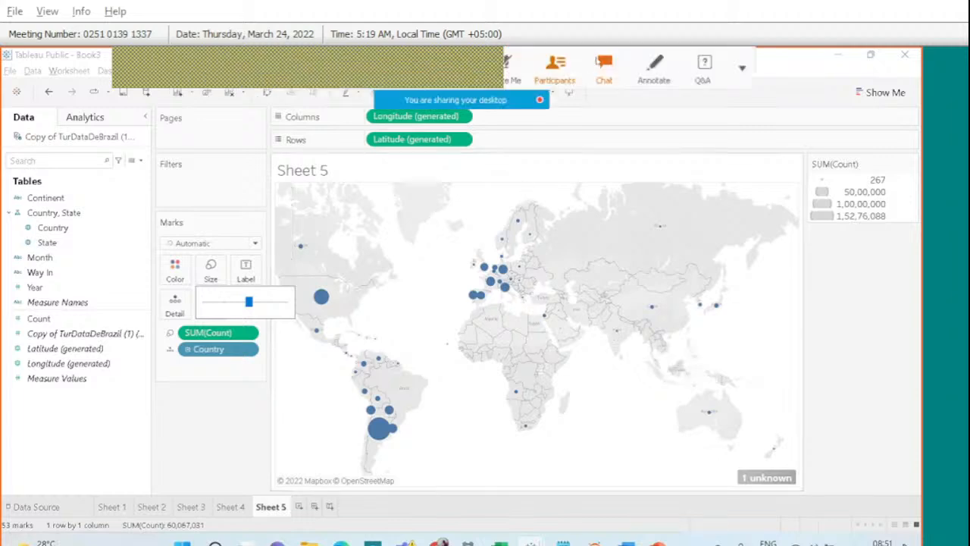
Point out the Country, Longitude, and Count fields, then go to the Data Source page.
click(604, 67)
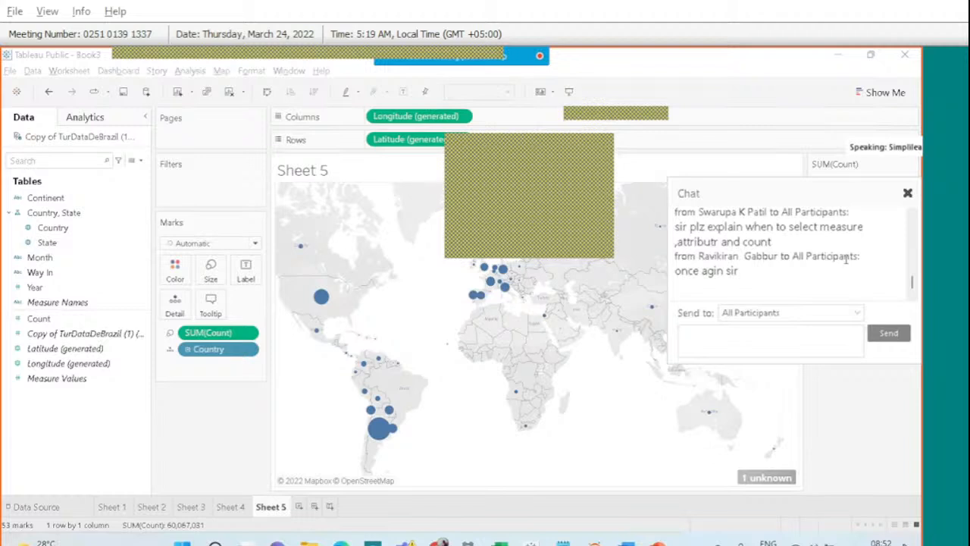
click(97, 229)
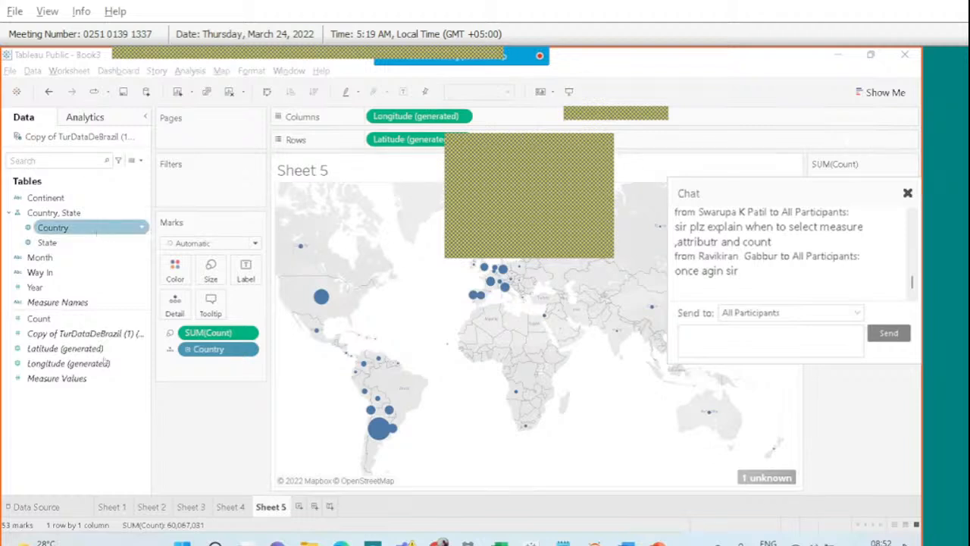
click(105, 362)
click(126, 320)
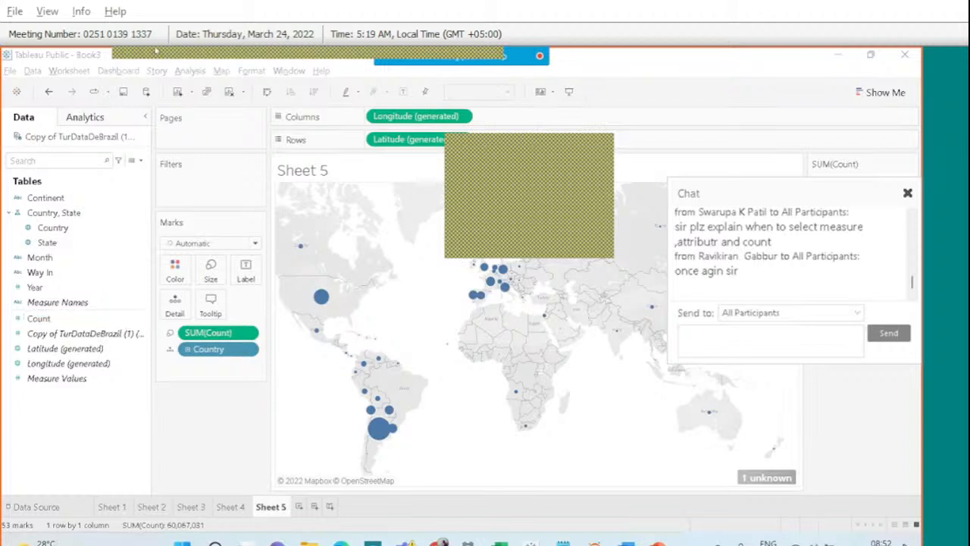
mouse_move(461, 56)
click(555, 70)
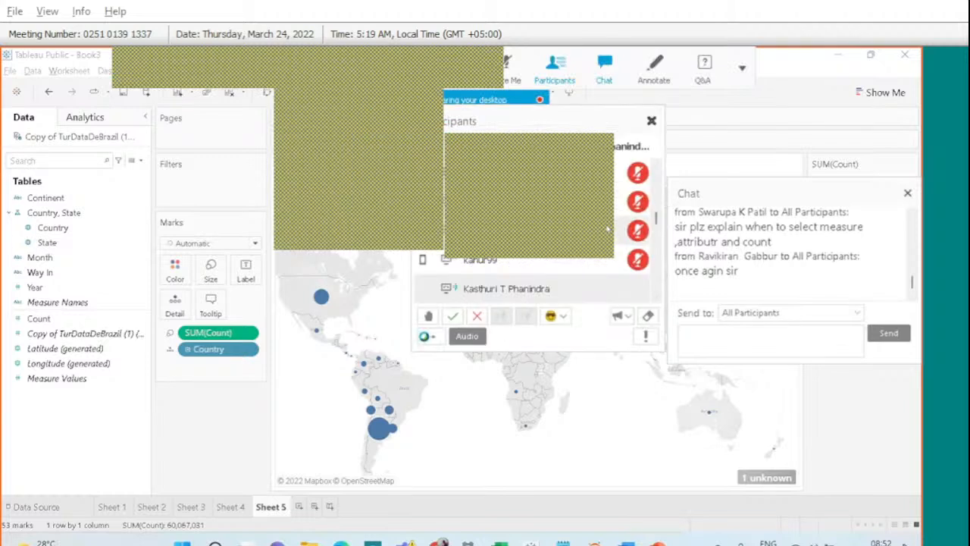
click(650, 122)
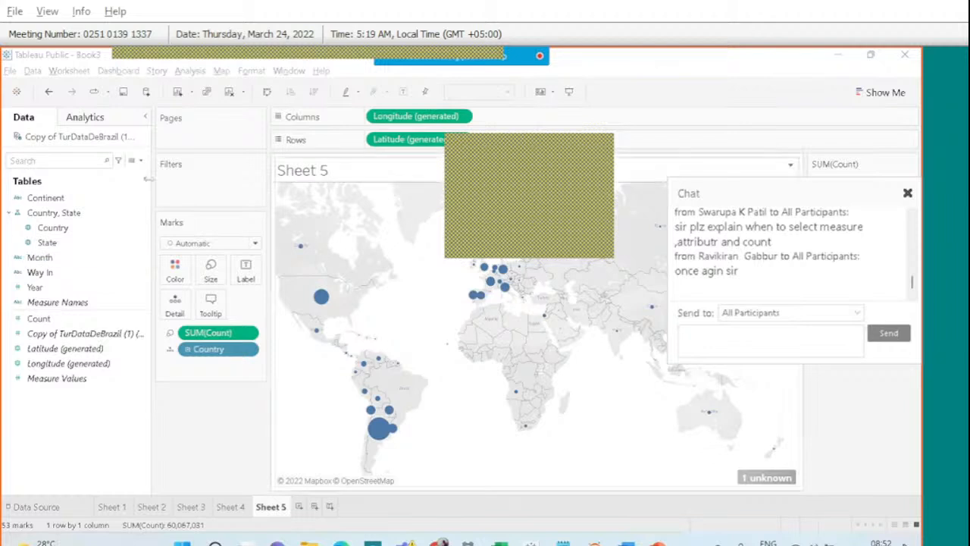
click(68, 334)
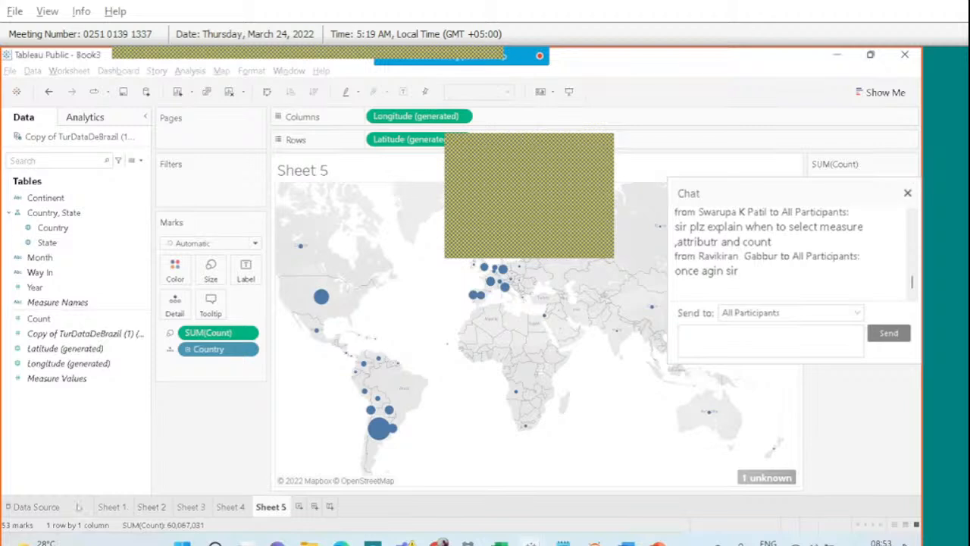
click(78, 506)
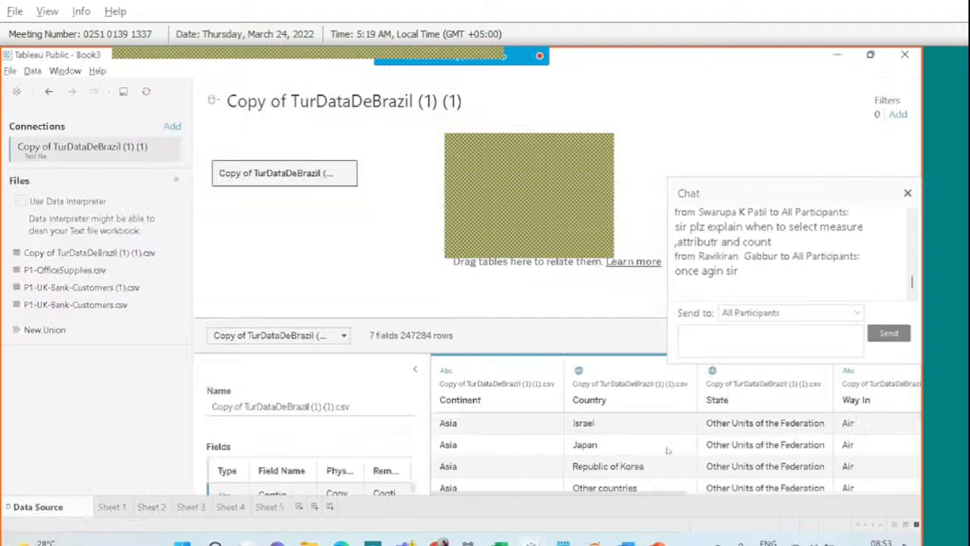
Inspect the Count column values in the data preview, then return to Sheet 5.
scroll(660, 450, right, 6)
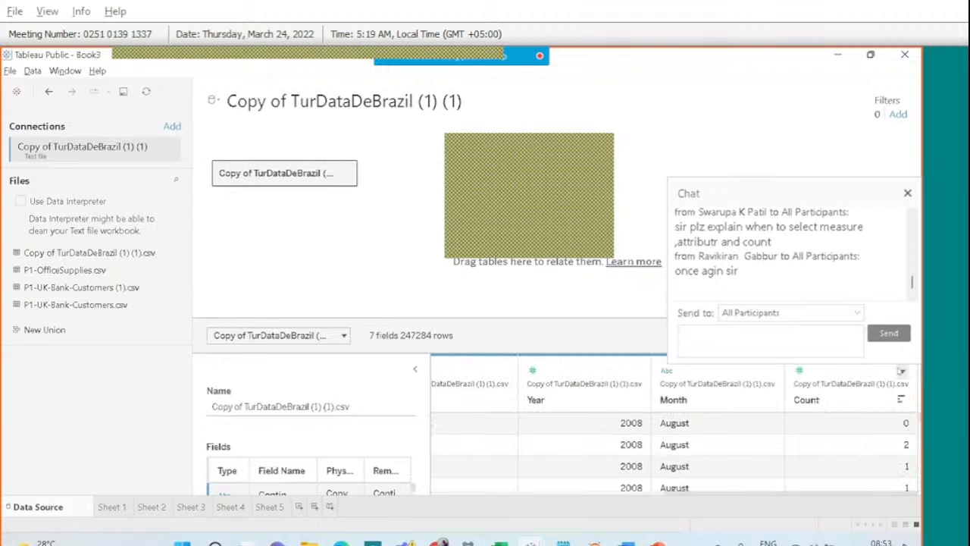
click(864, 383)
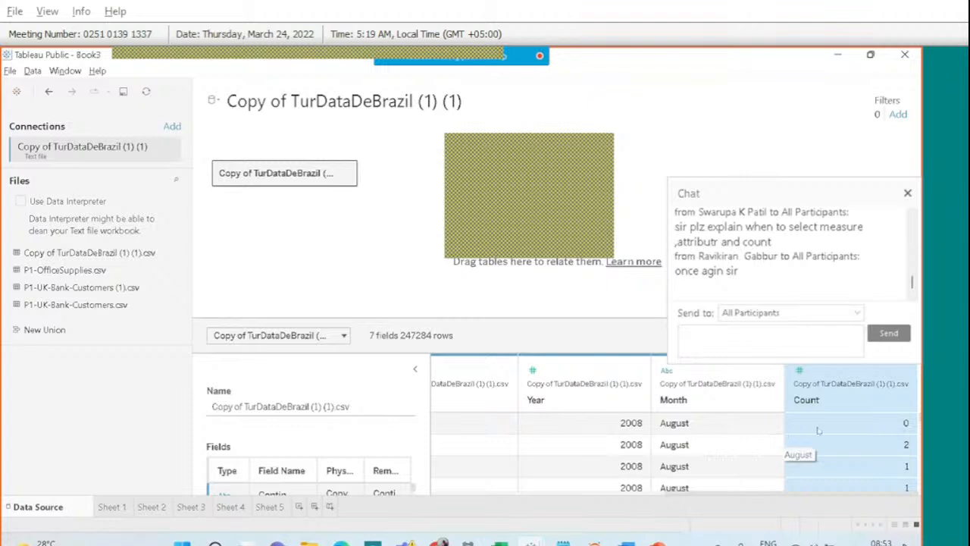
scroll(884, 466, down, 3)
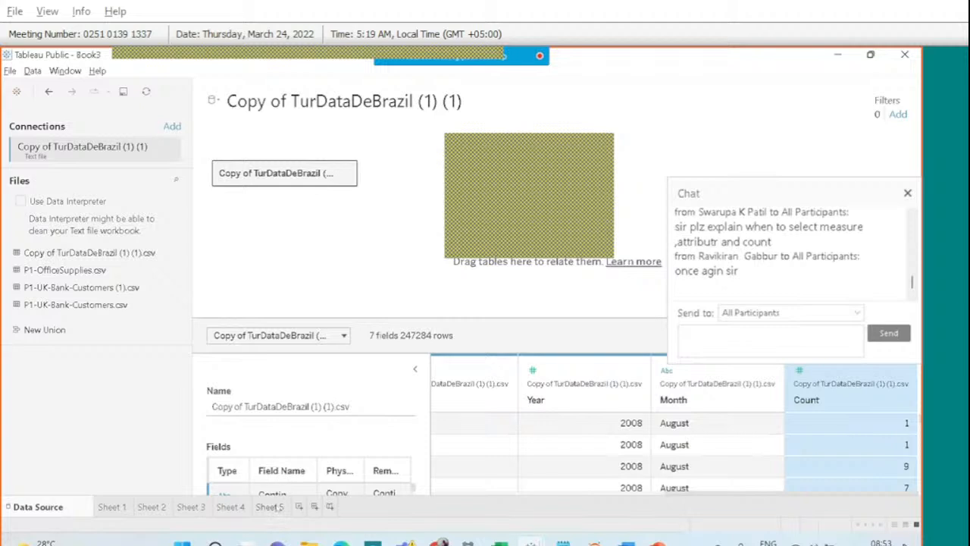
click(270, 506)
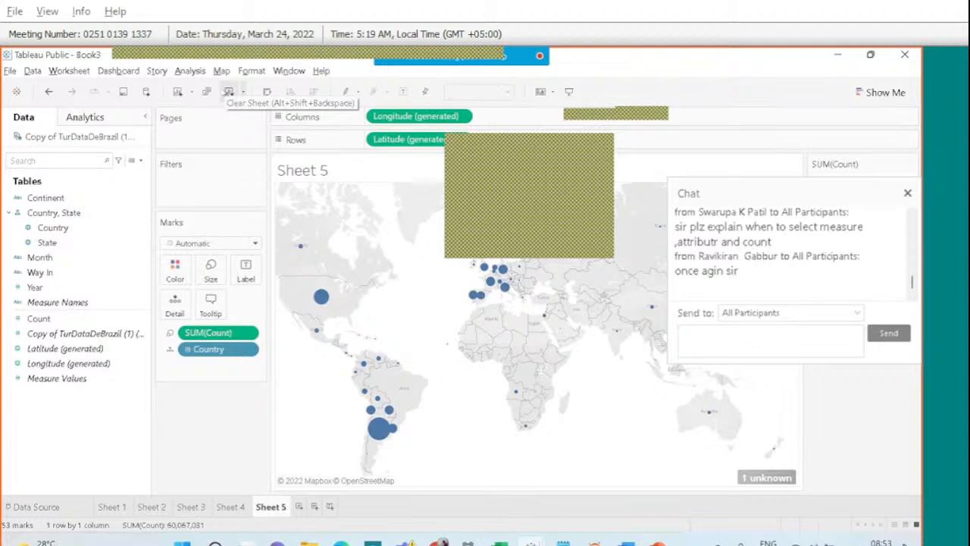
Clear Sheet 5 and rebuild the Country world map with bubbles sized by SUM(Count).
click(228, 91)
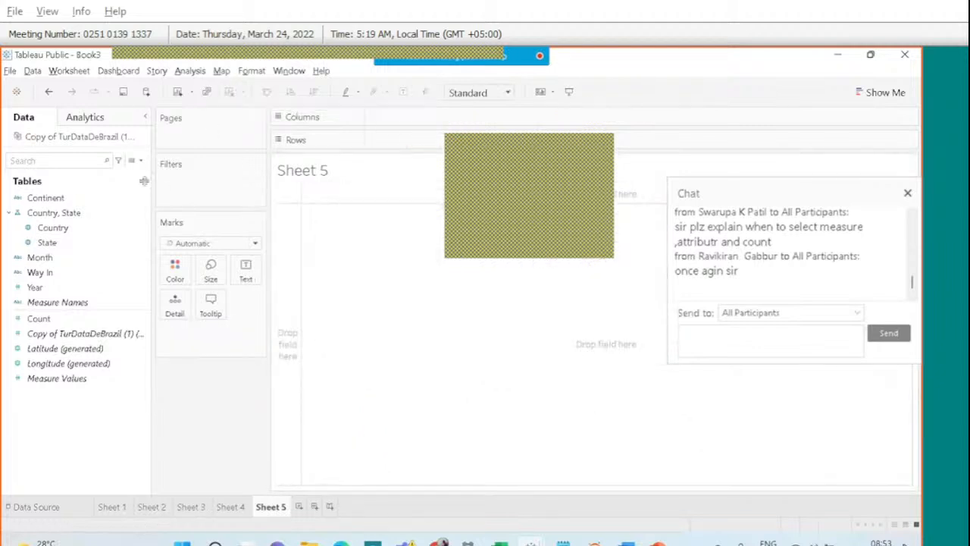
click(59, 214)
click(64, 228)
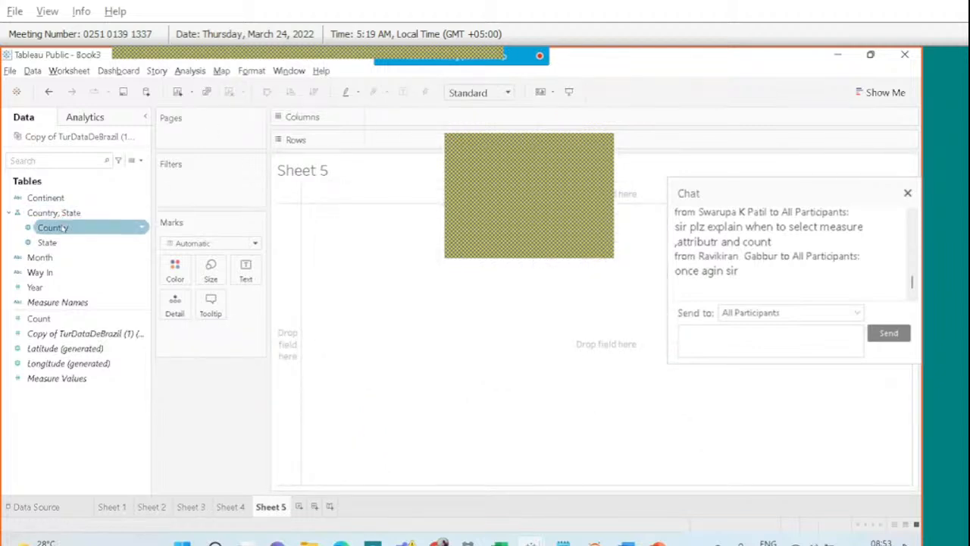
drag(64, 227, 521, 301)
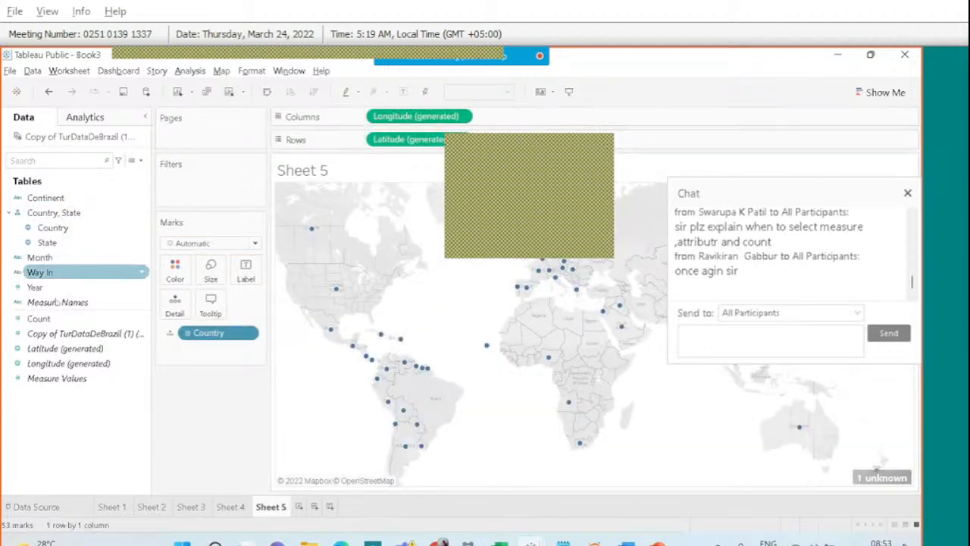
drag(91, 317, 211, 267)
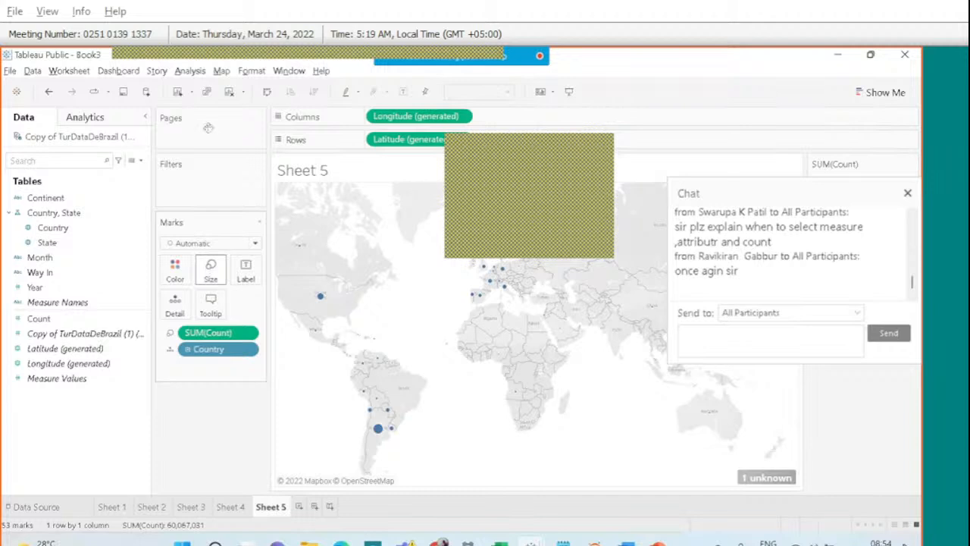
Close the chat panel and create a new blank Sheet 6.
mouse_move(536, 70)
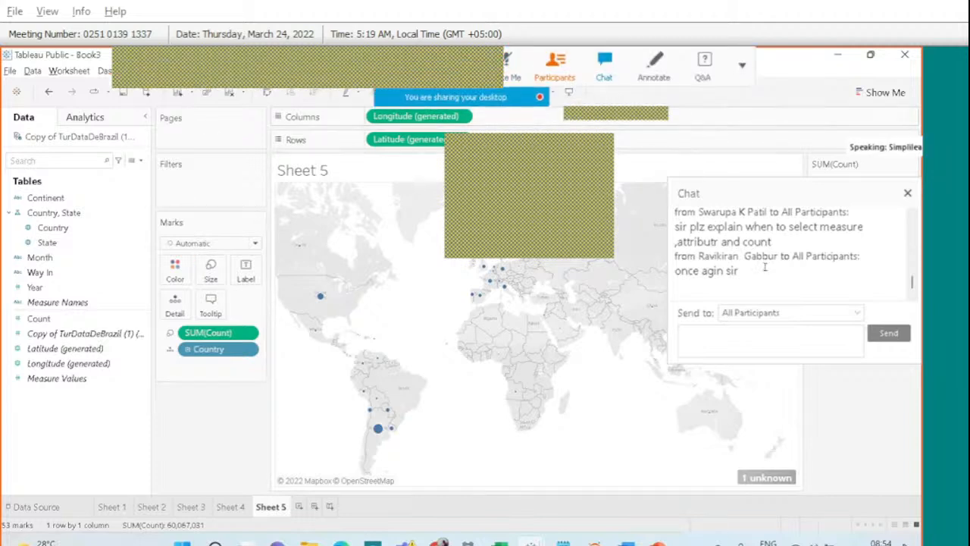
click(907, 192)
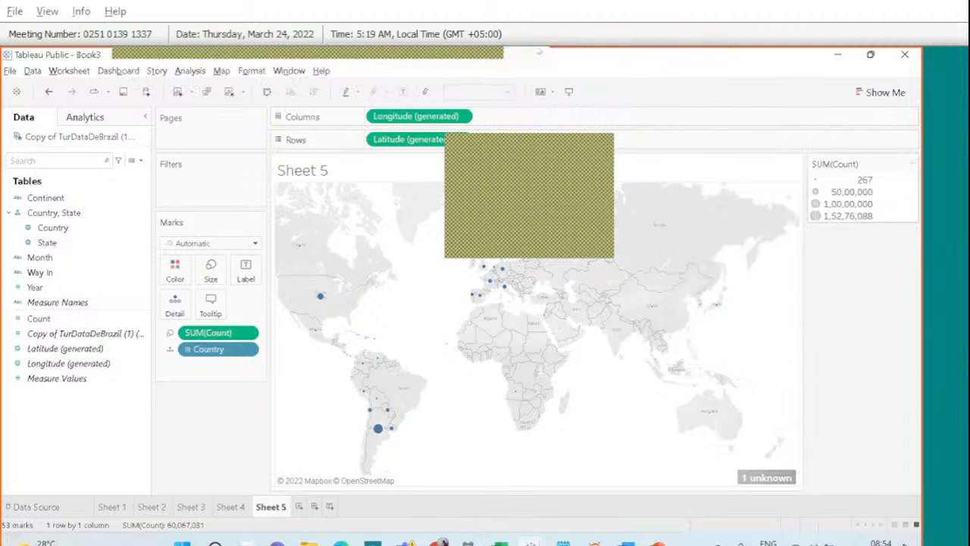
click(604, 67)
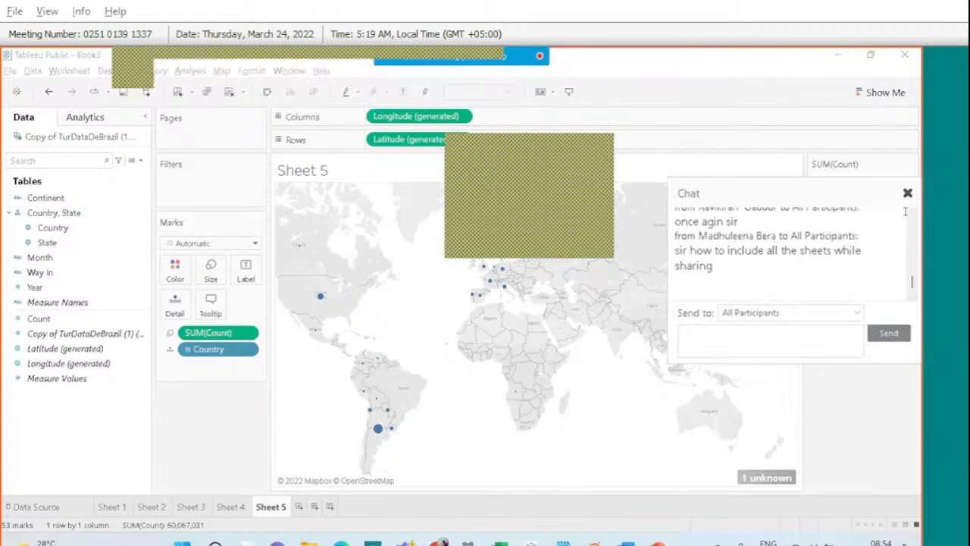
click(908, 193)
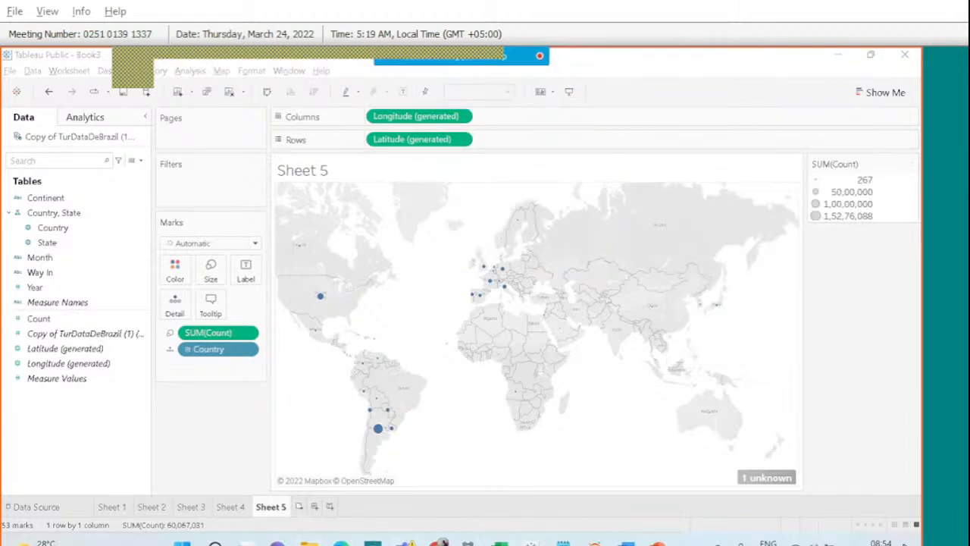
click(299, 506)
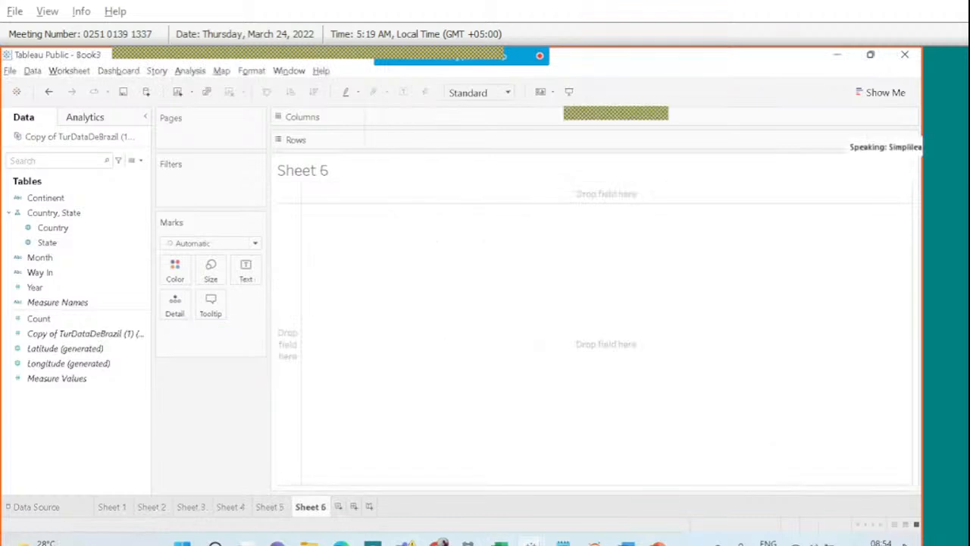
click(657, 543)
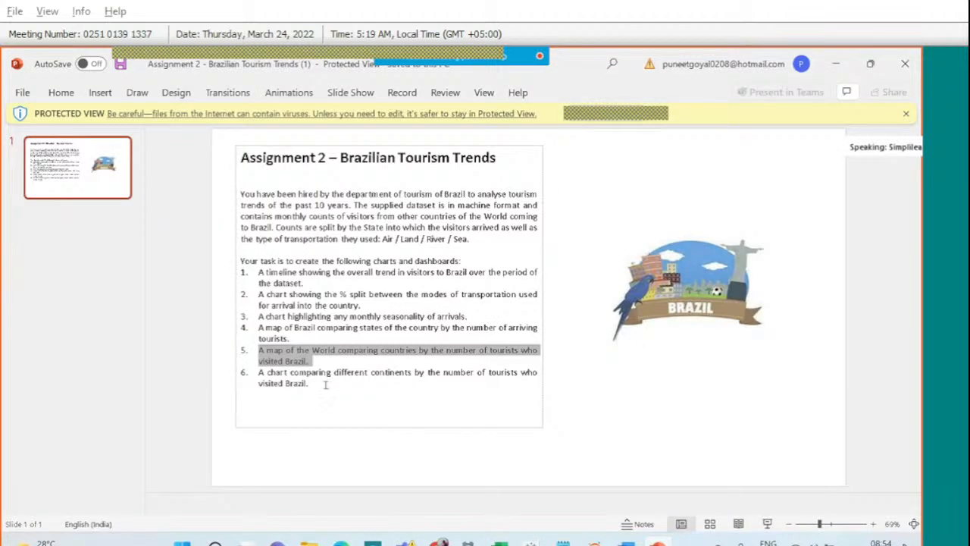
drag(309, 384, 265, 382)
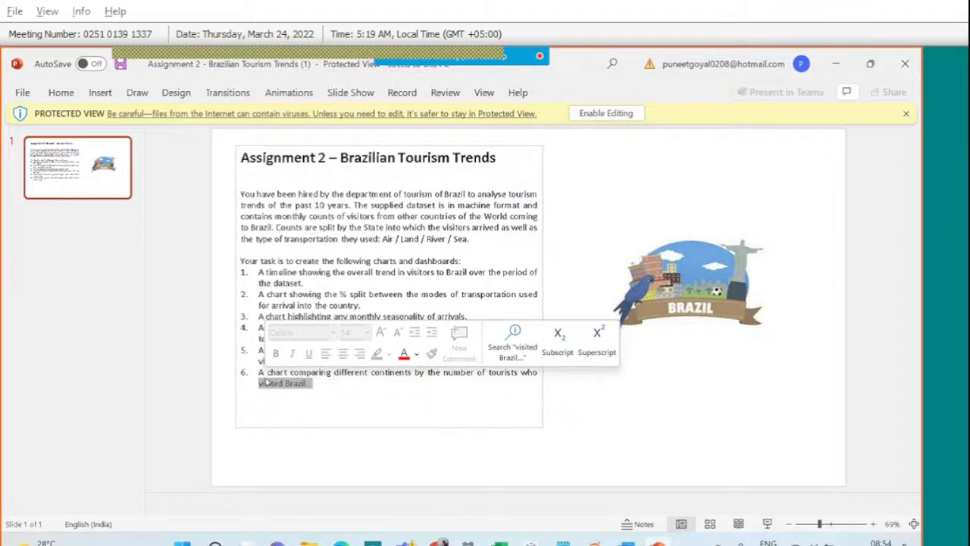
mouse_move(485, 59)
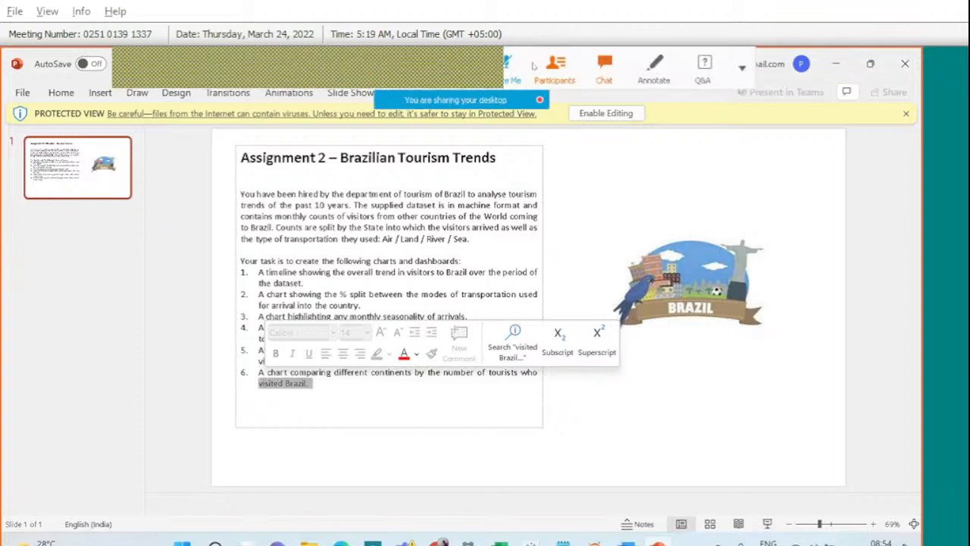
click(604, 68)
click(573, 82)
scroll(746, 294, up, 10)
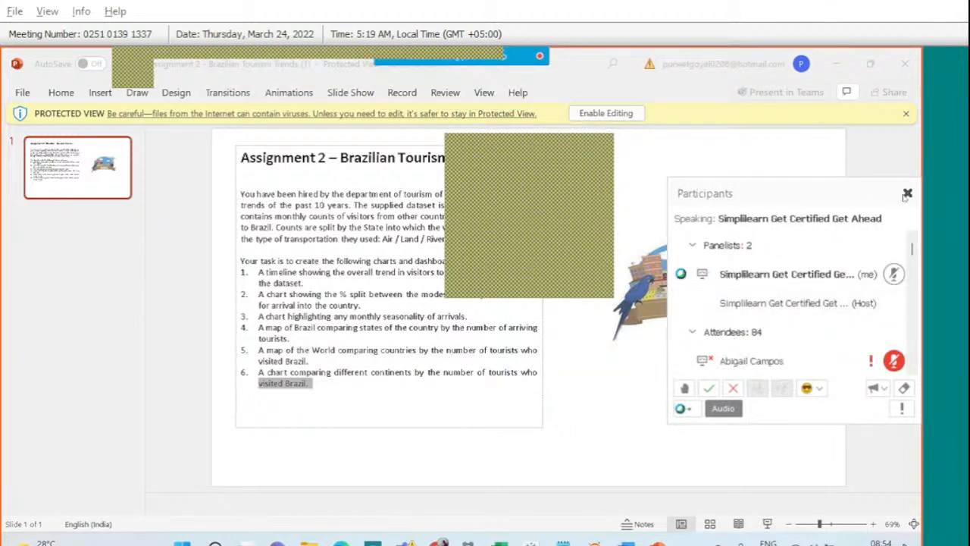
click(907, 194)
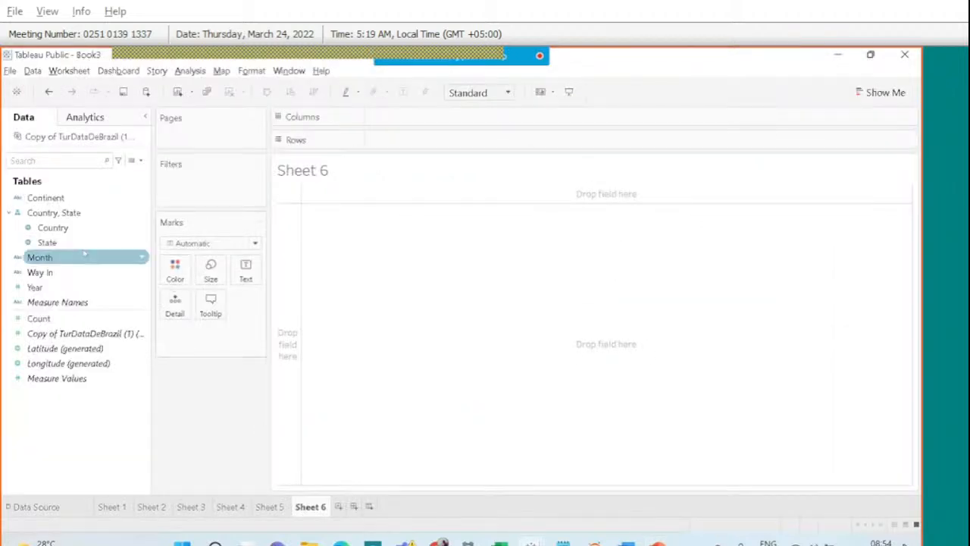
Chart SUM(Count) by Continent, sorted descending and fitted to the entire view.
click(73, 227)
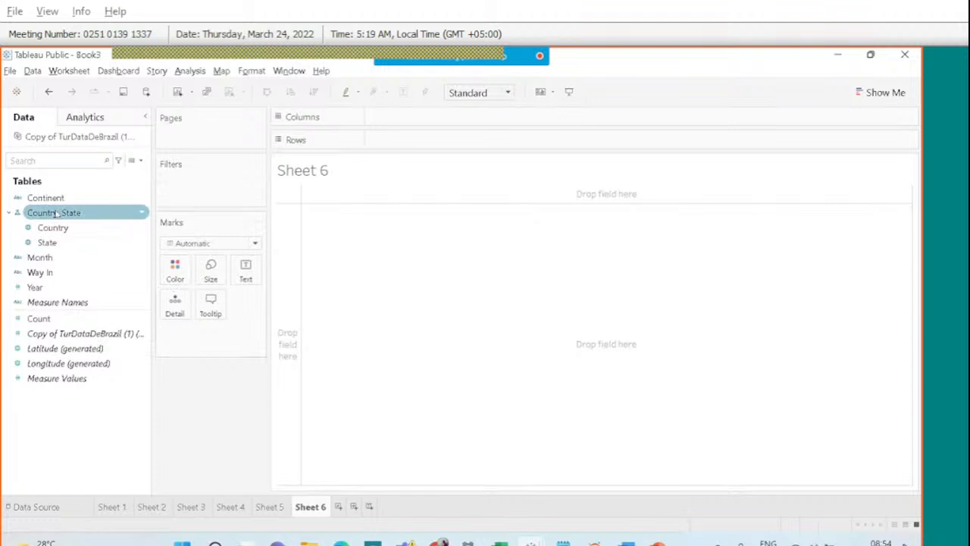
drag(51, 198, 402, 116)
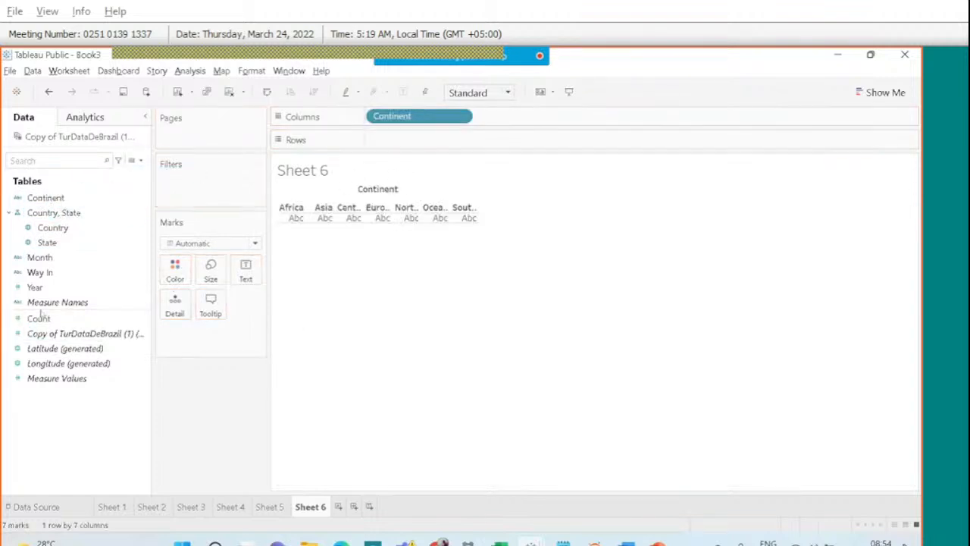
drag(39, 319, 405, 142)
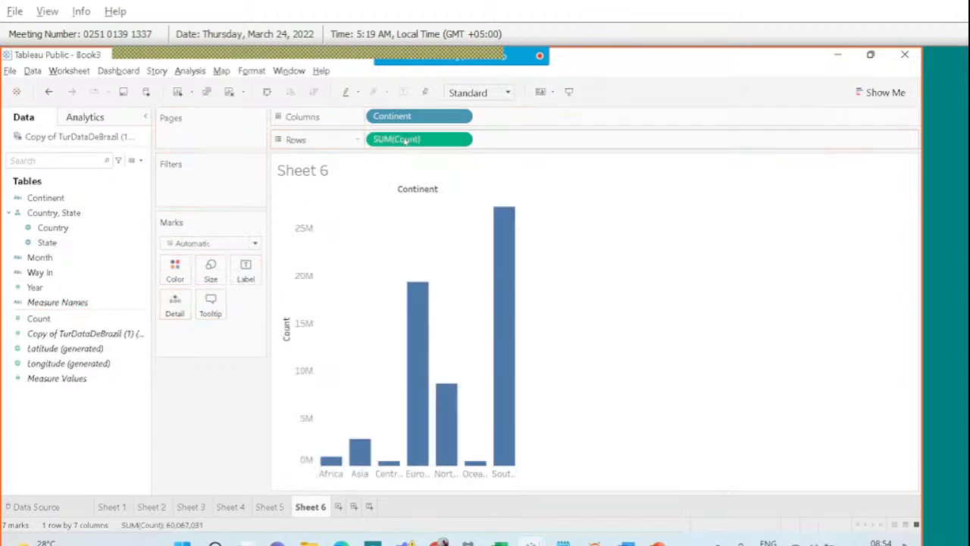
click(283, 314)
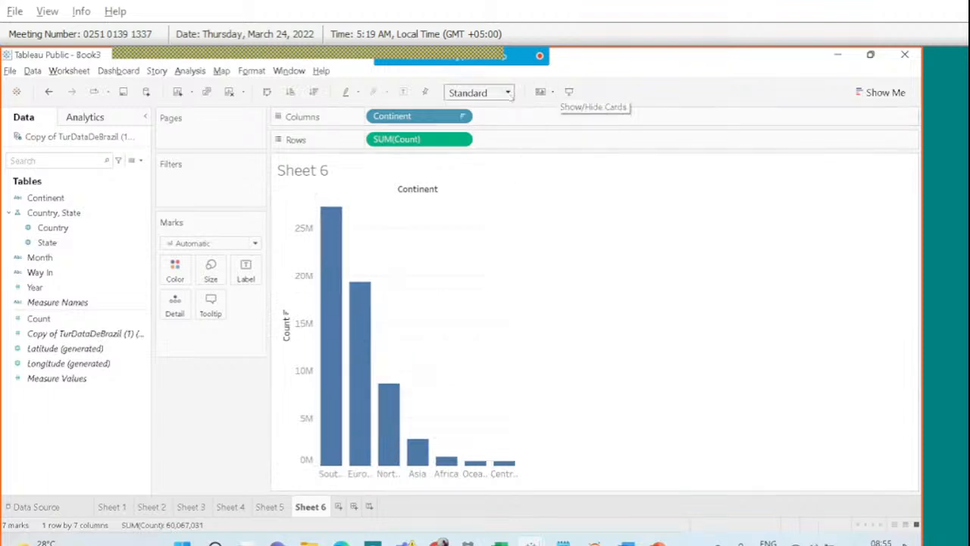
click(507, 92)
click(489, 153)
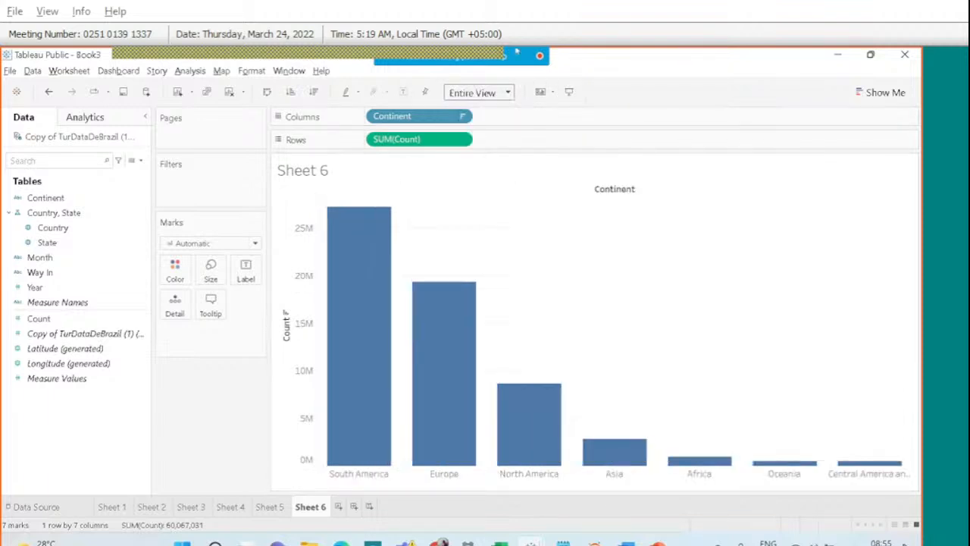
Check the South America bar's total count, then return to the assignment slide.
click(747, 201)
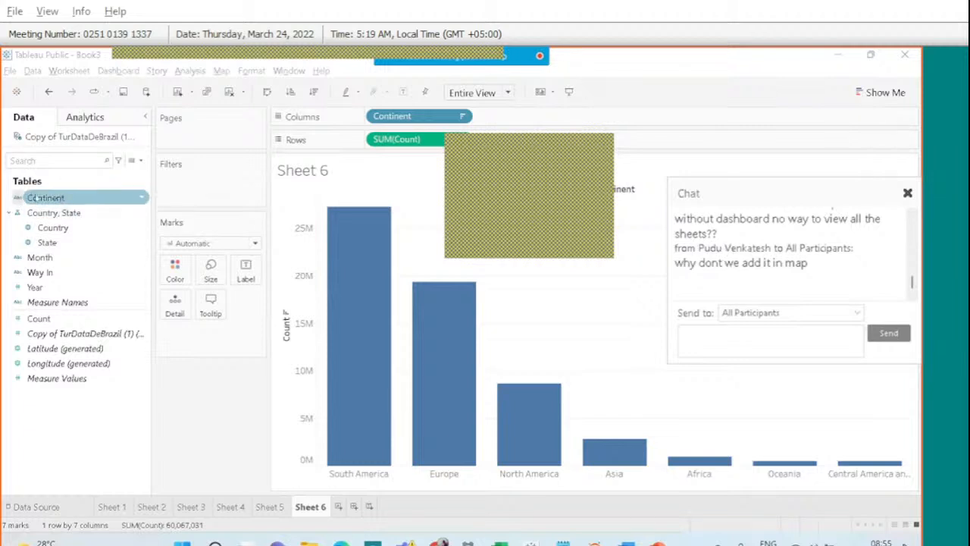
click(378, 277)
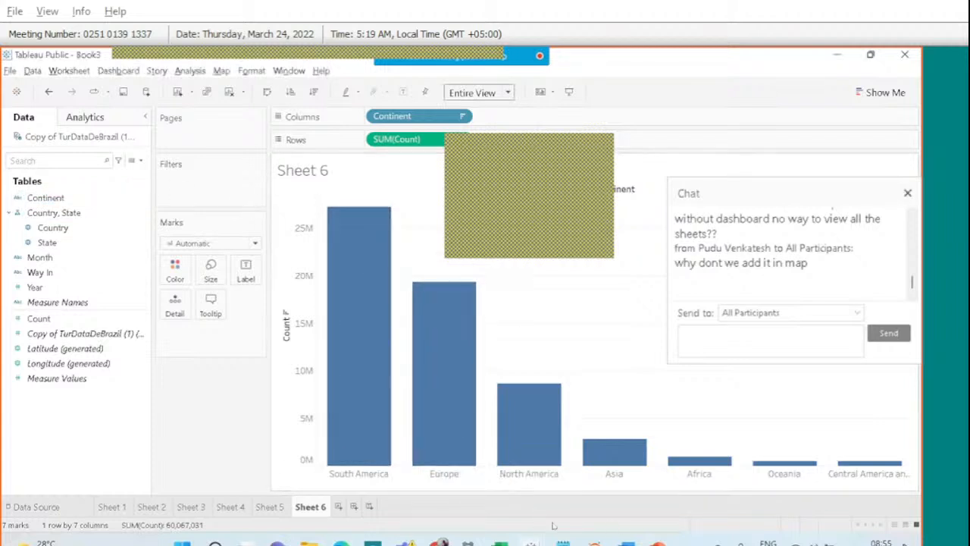
click(657, 543)
click(330, 390)
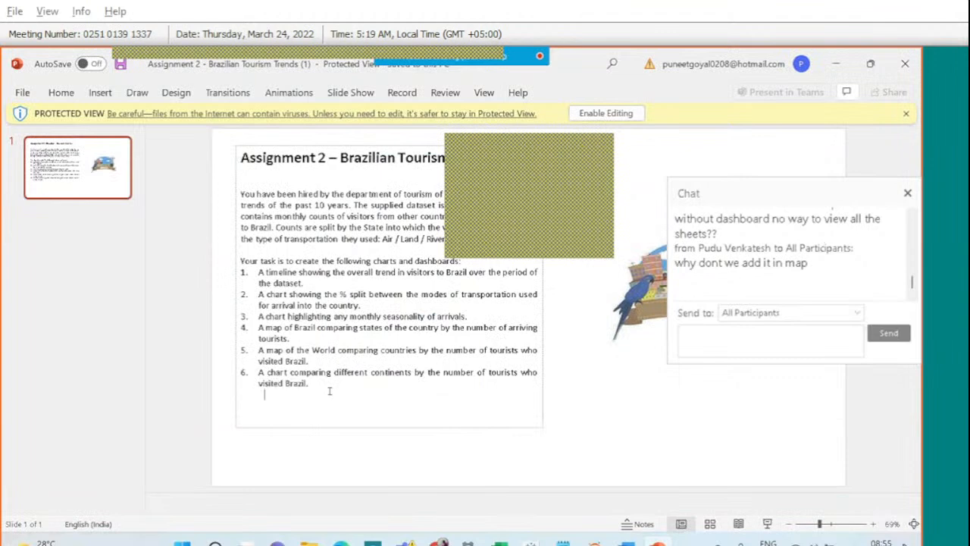
drag(324, 389, 258, 373)
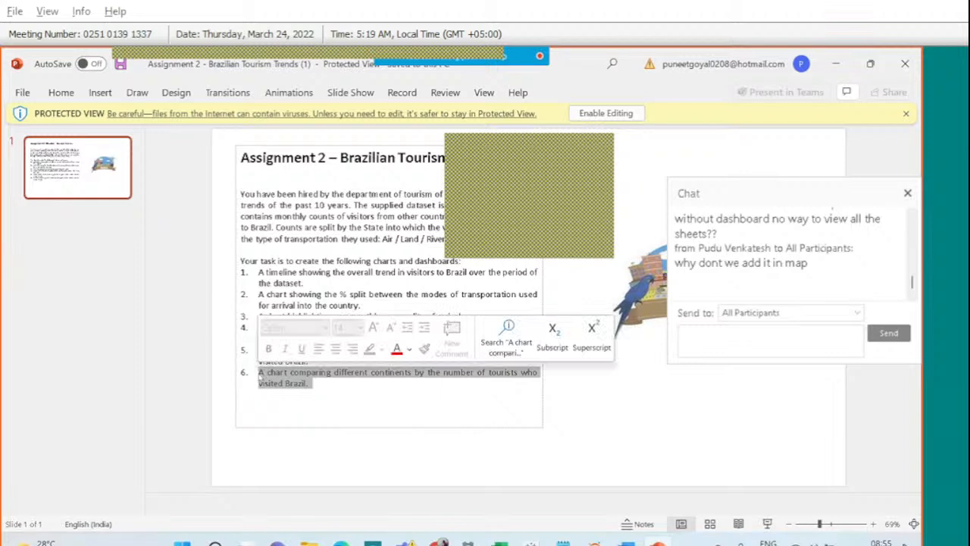
key(alt+Tab)
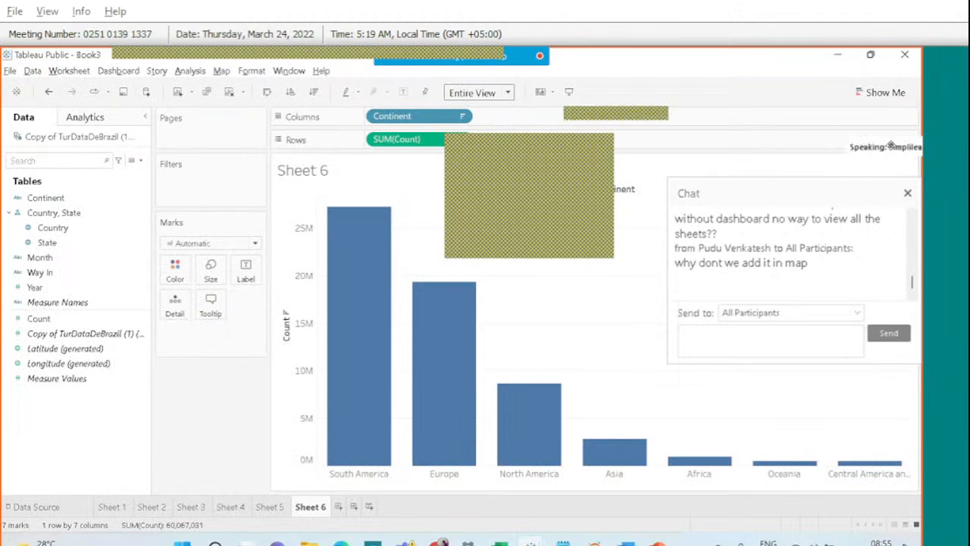
Close the chat and choose File > Save to Tableau Public.
click(906, 194)
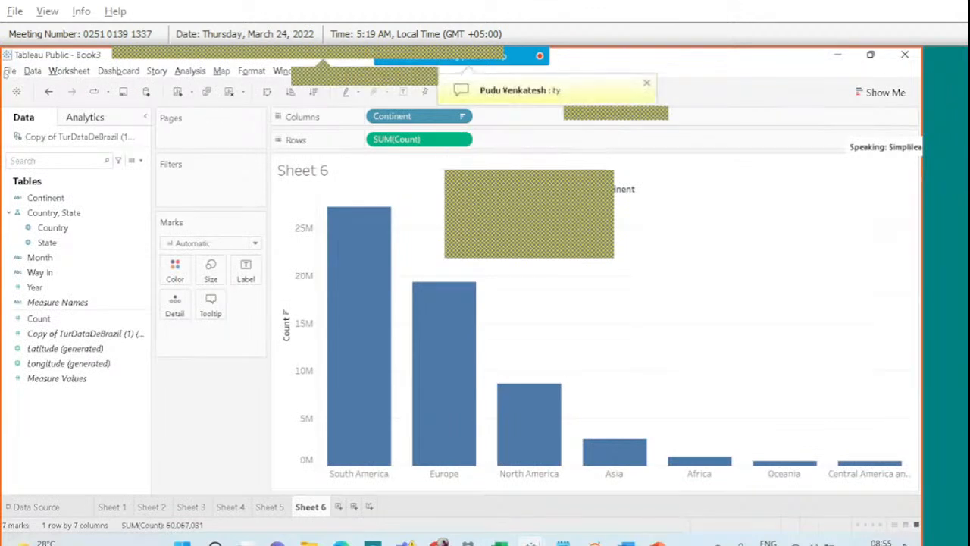
click(10, 71)
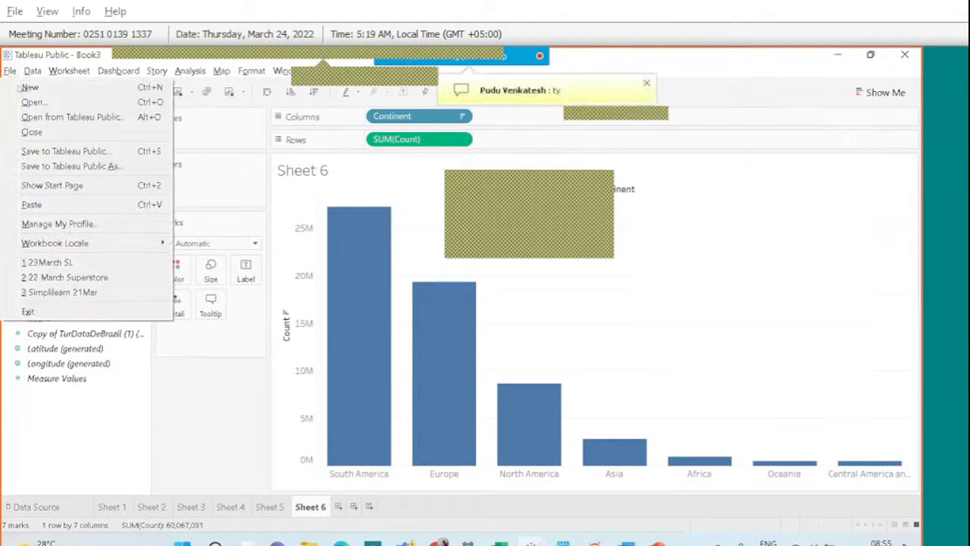
click(53, 151)
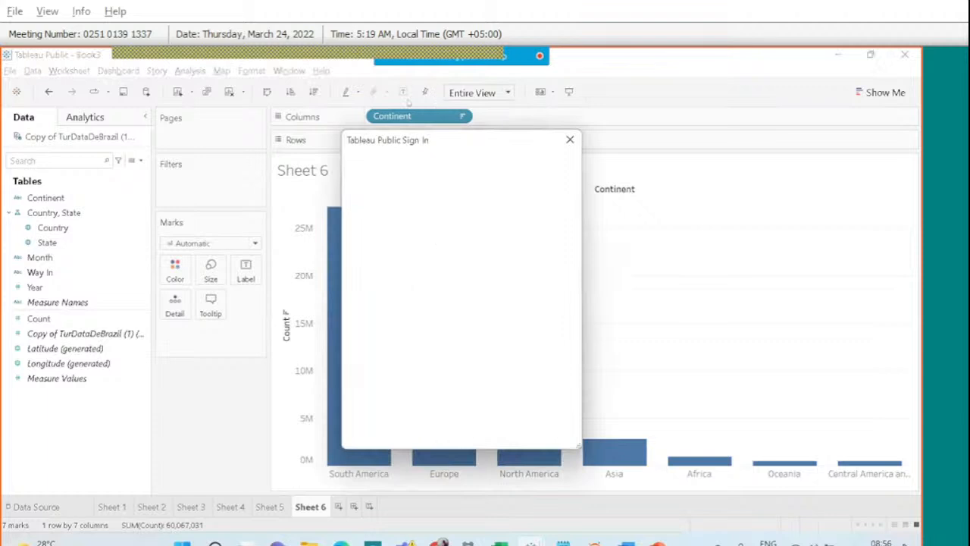
Sign in with the account email and password, retrying after the first error.
click(409, 255)
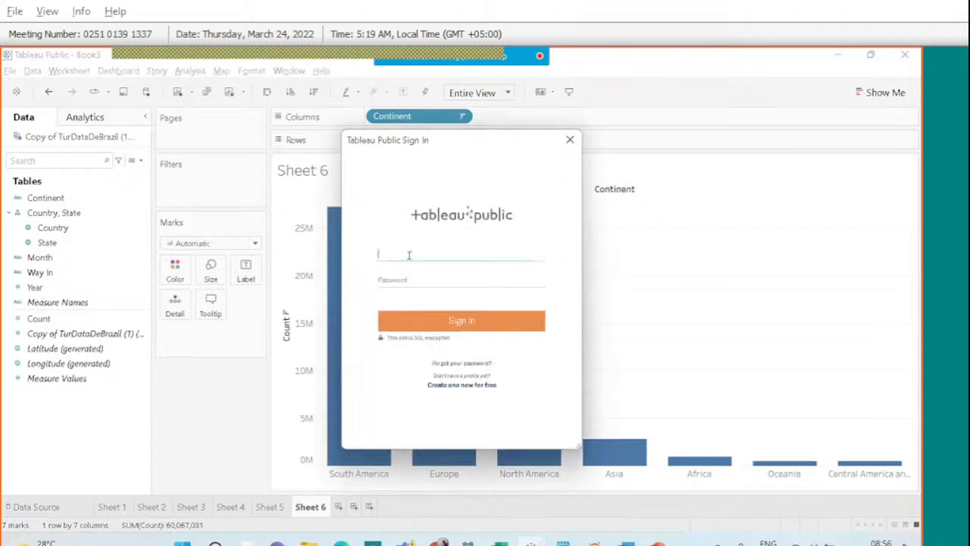
key(Tab)
text(•••••••••)
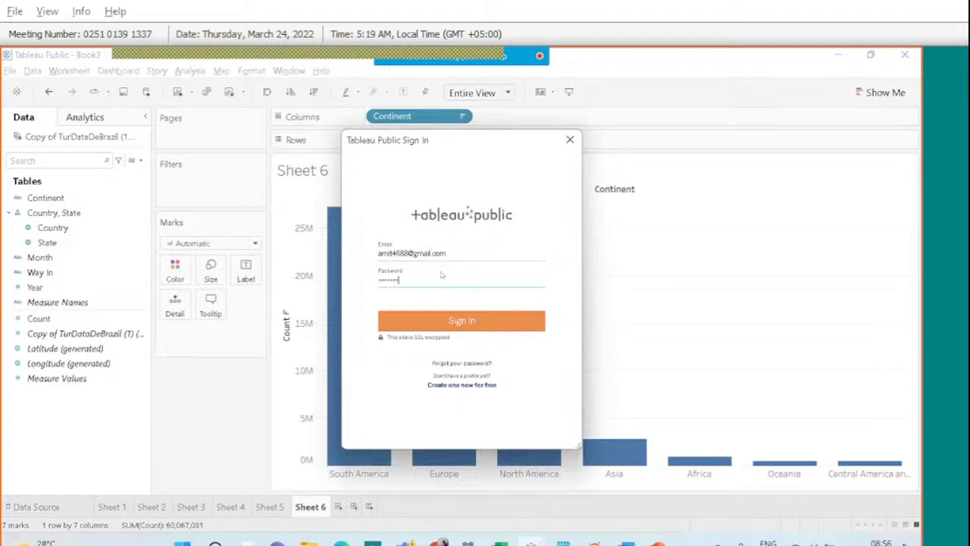
click(458, 322)
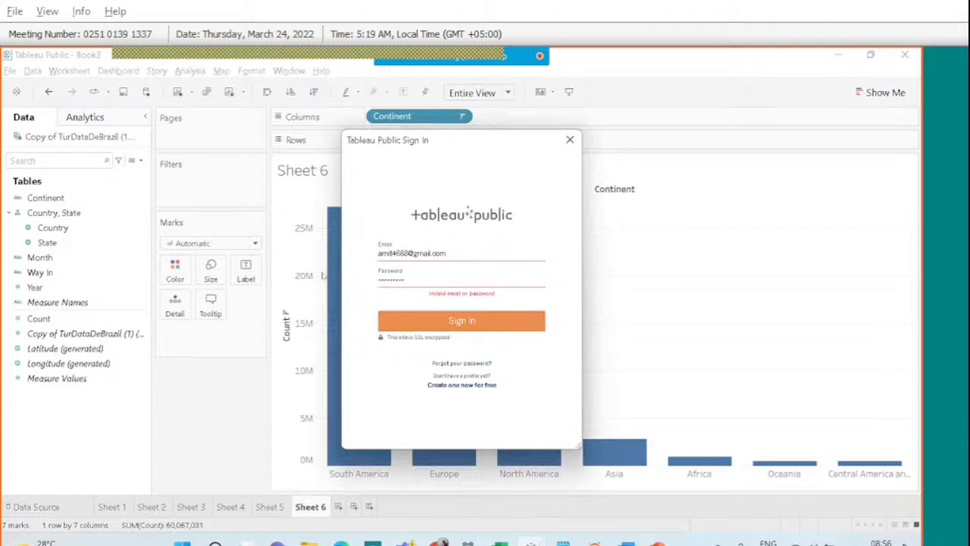
click(415, 317)
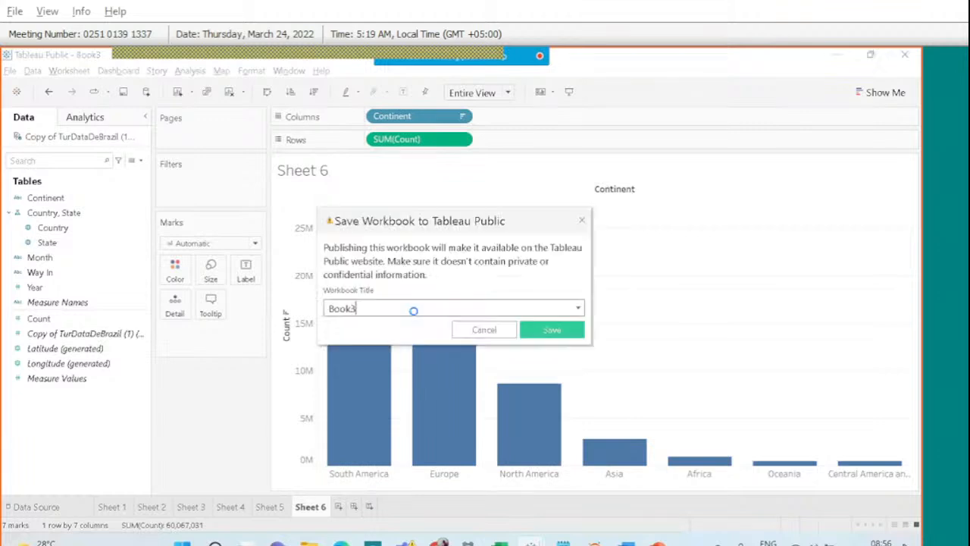
Replace the Book3 title with '24 March Brazil' and publish the workbook to Tableau Public.
key(BackSpace)
key(BackSpace)
key(BackSpace)
key(BackSpace)
key(BackSpace)
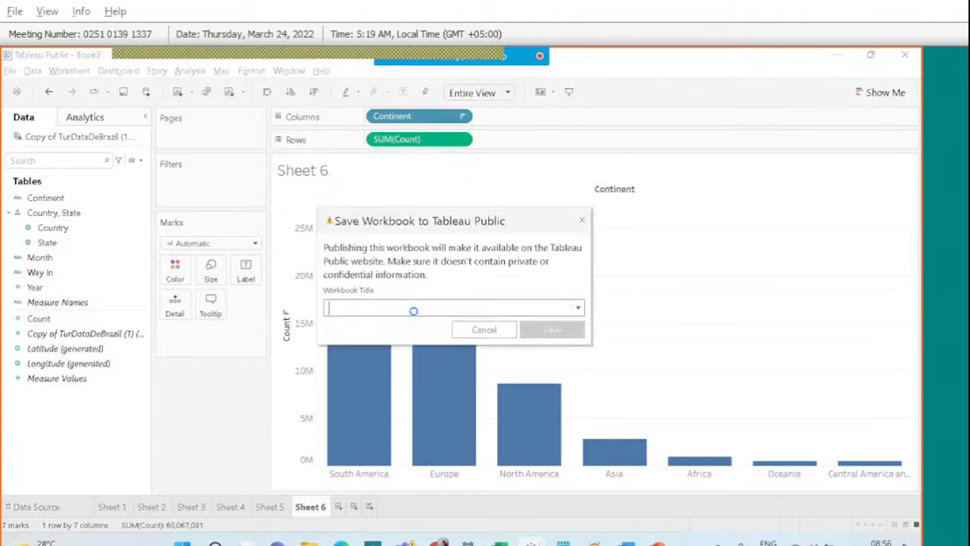
text(24)
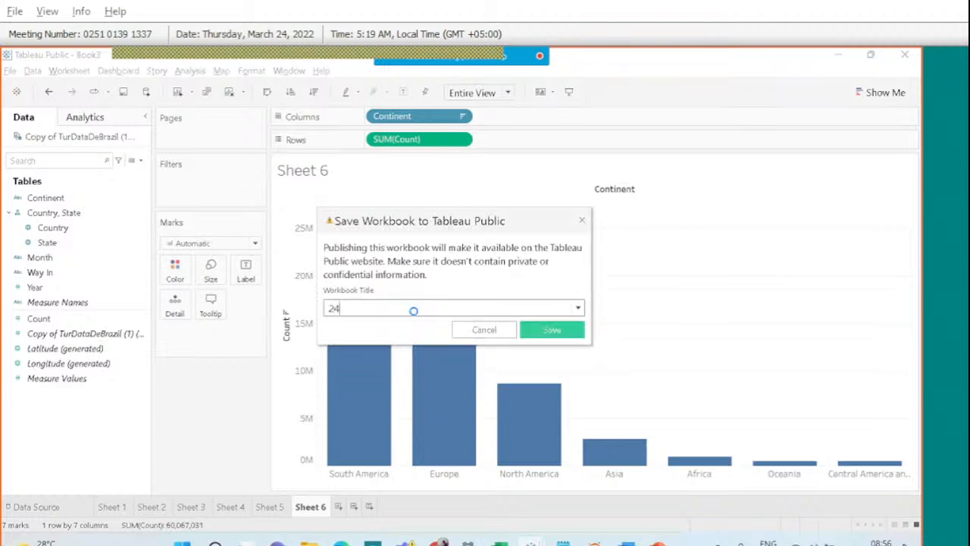
text( March Brazil)
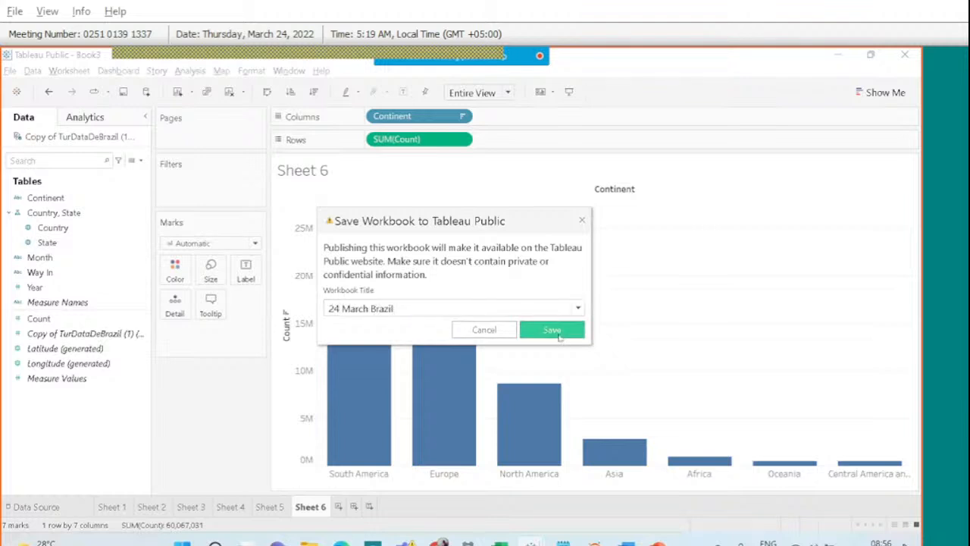
click(552, 332)
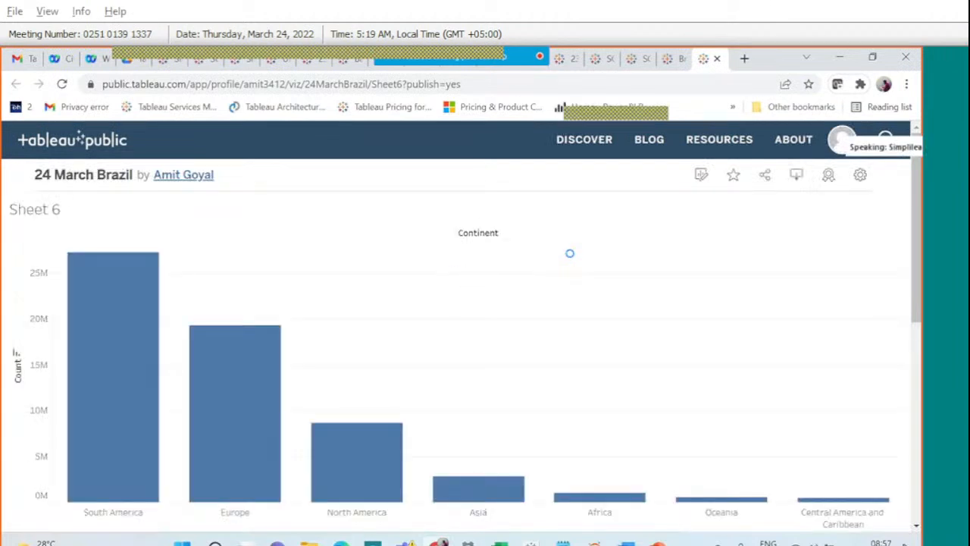
Set the published viz to show the workbook's sheets as tabs.
scroll(504, 395, down, 1)
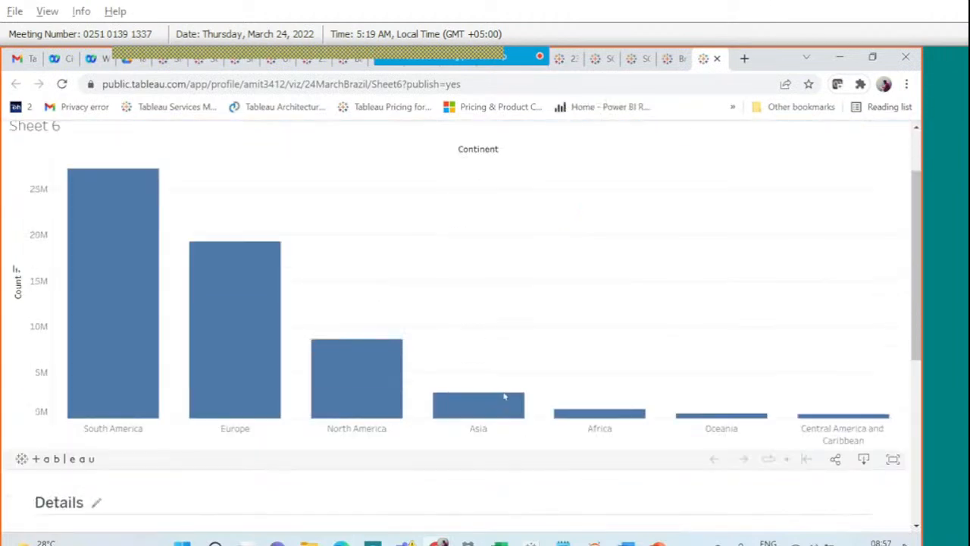
scroll(504, 395, up, 1)
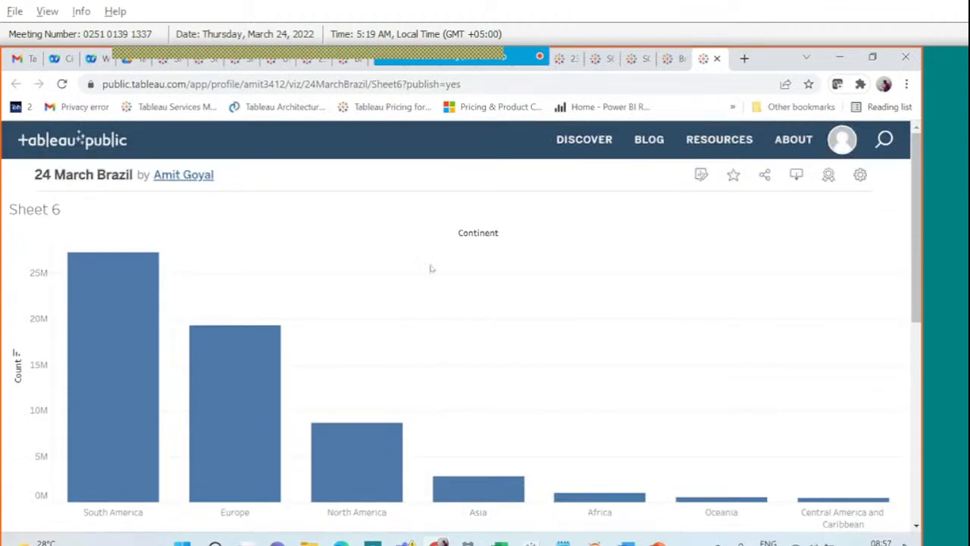
click(860, 175)
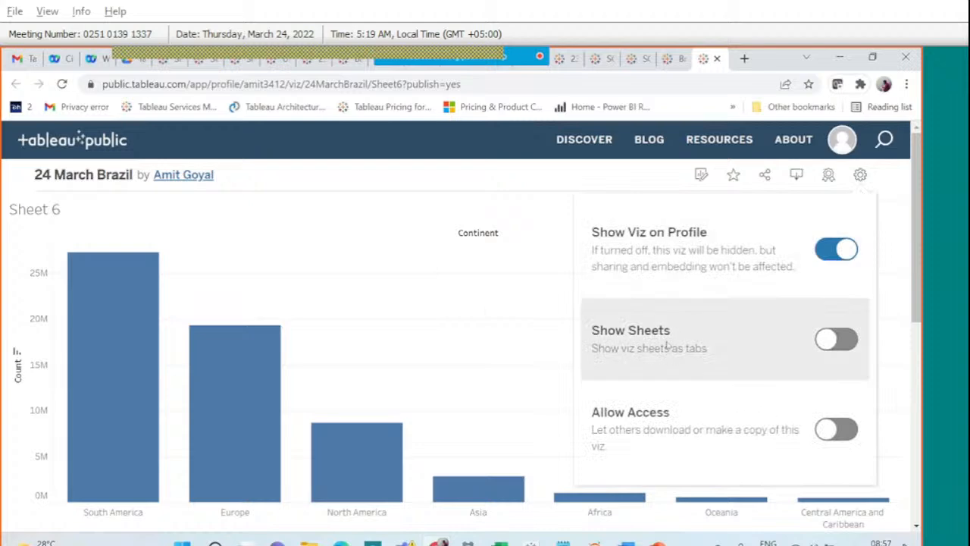
click(841, 339)
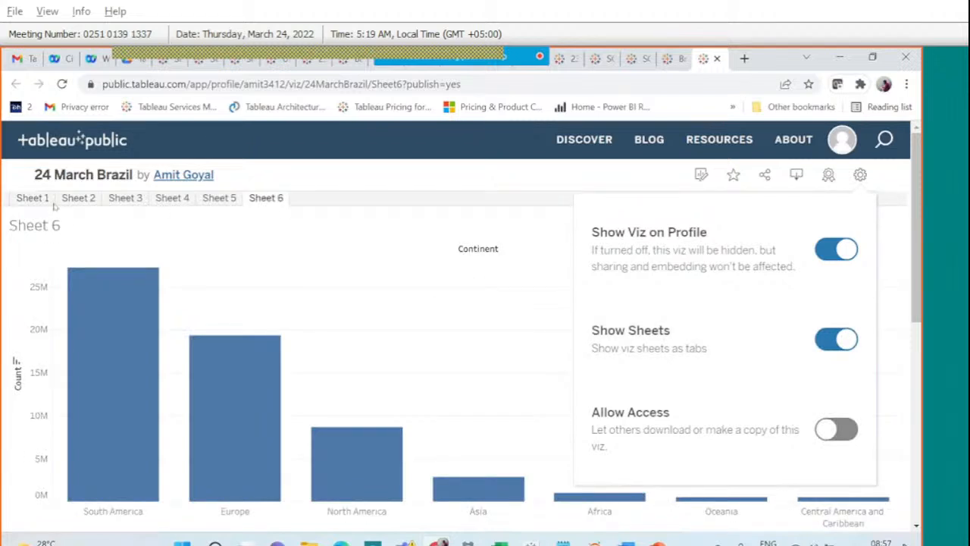
click(35, 203)
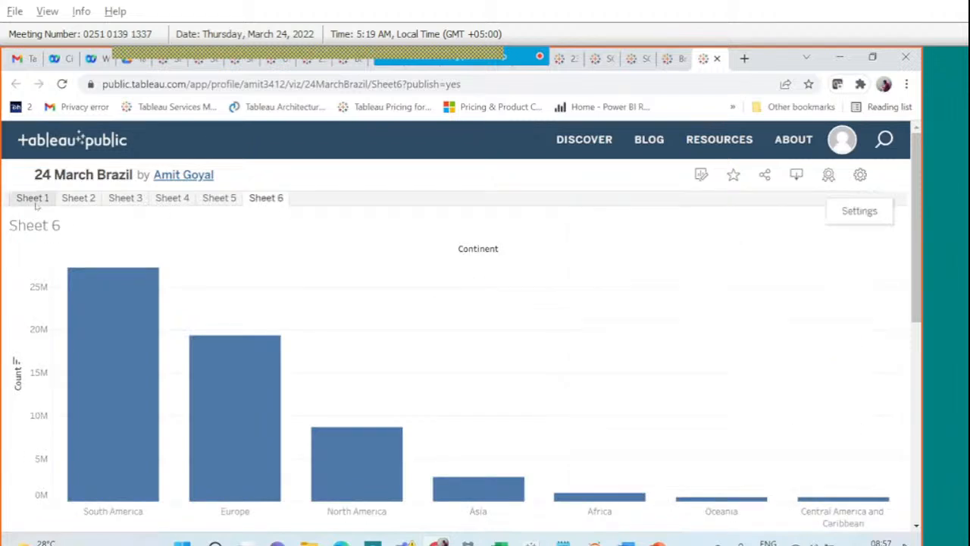
Browse the Sheet 2 pie, Sheet 3 bar chart and Sheet 4 Brazil bubble map.
click(75, 200)
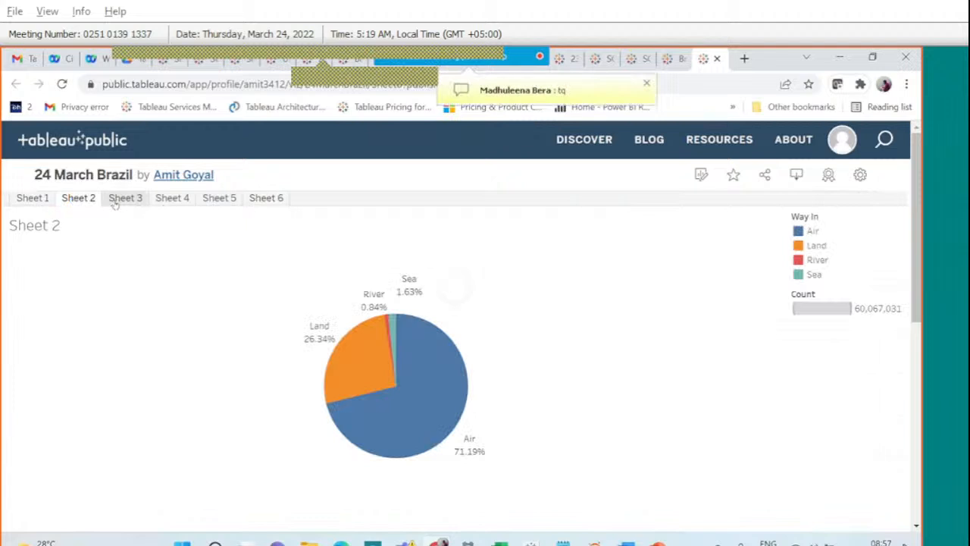
click(116, 200)
click(151, 198)
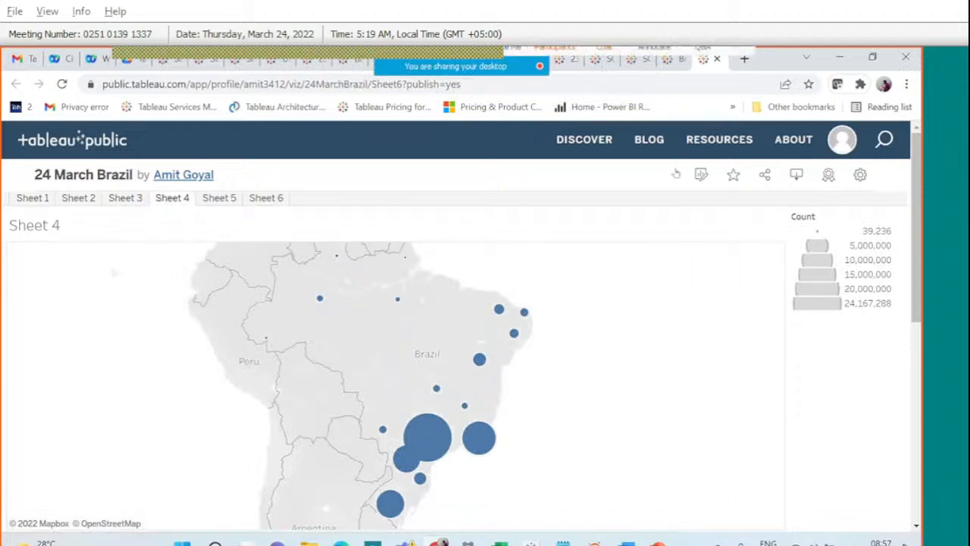
click(603, 68)
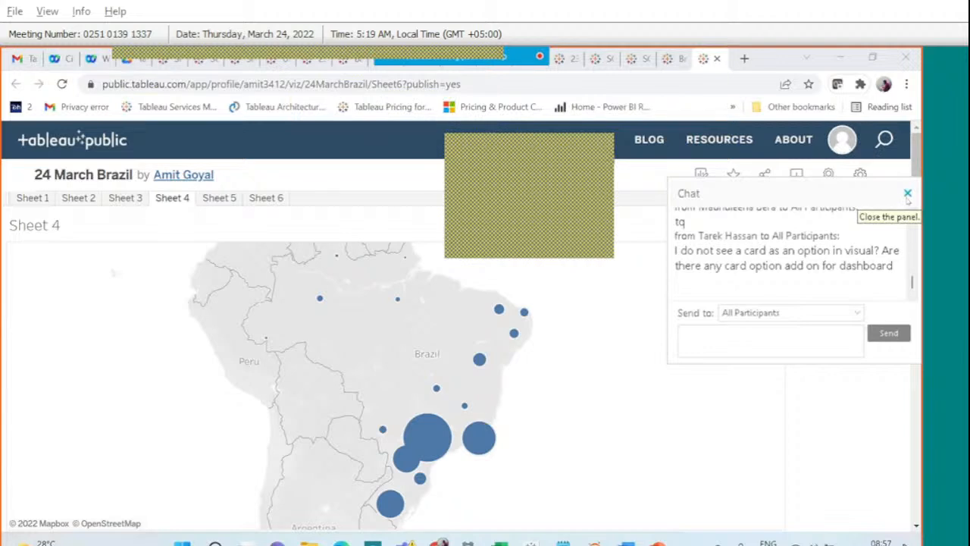
click(907, 194)
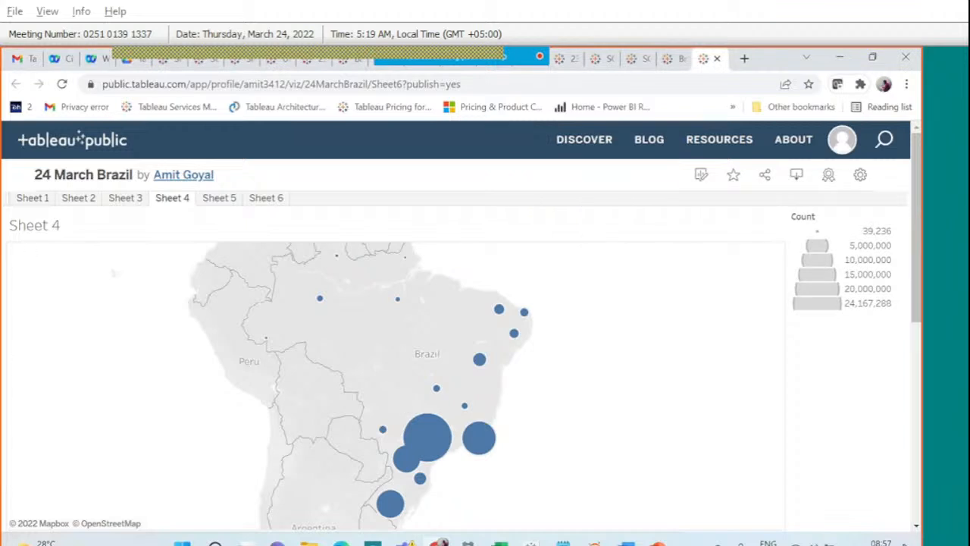
On a new Sheet 7, show SUM(Count) as a single text total fitted to Entire View.
mouse_move(530, 543)
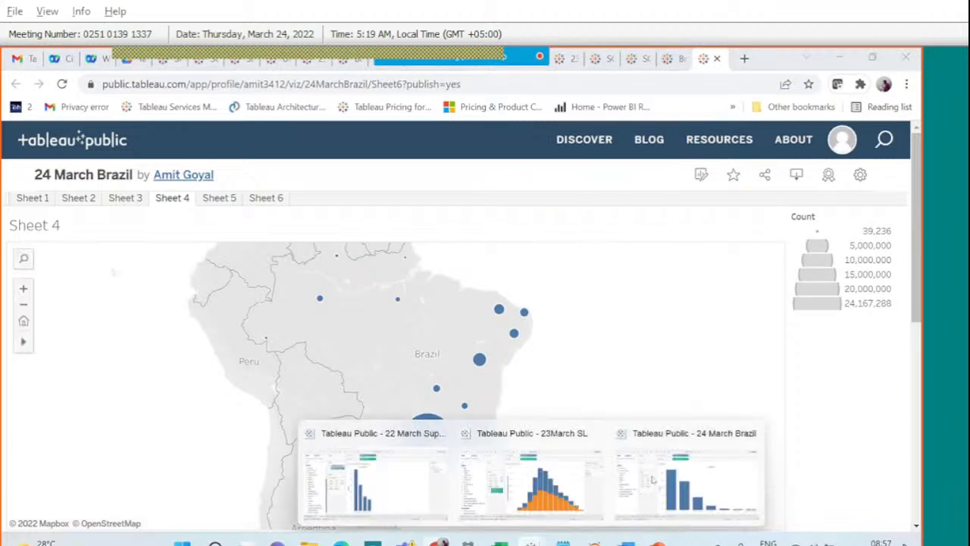
click(652, 478)
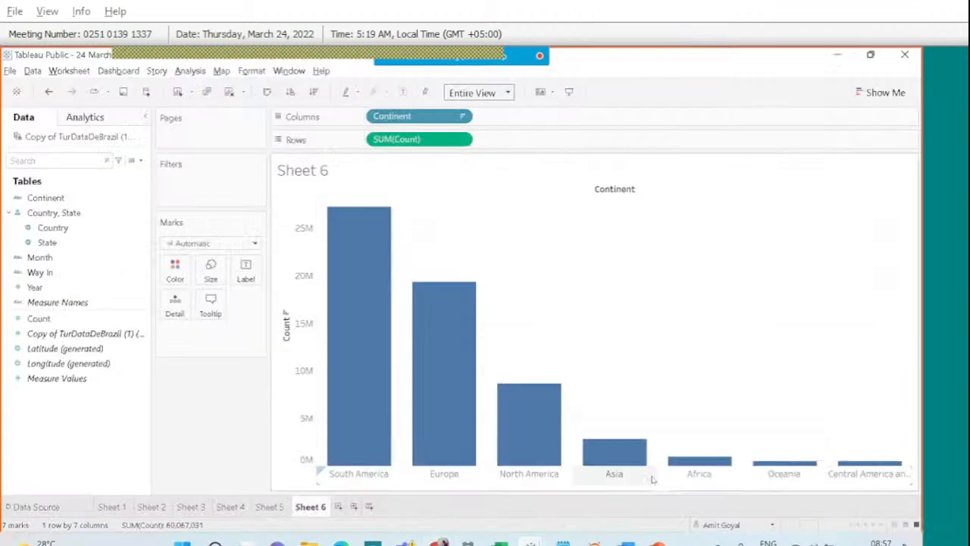
click(338, 508)
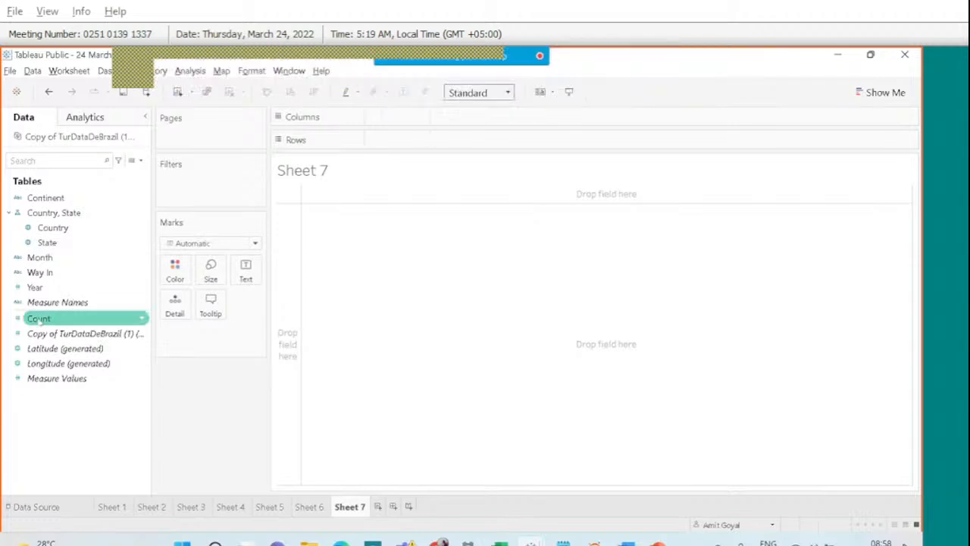
drag(37, 320, 244, 270)
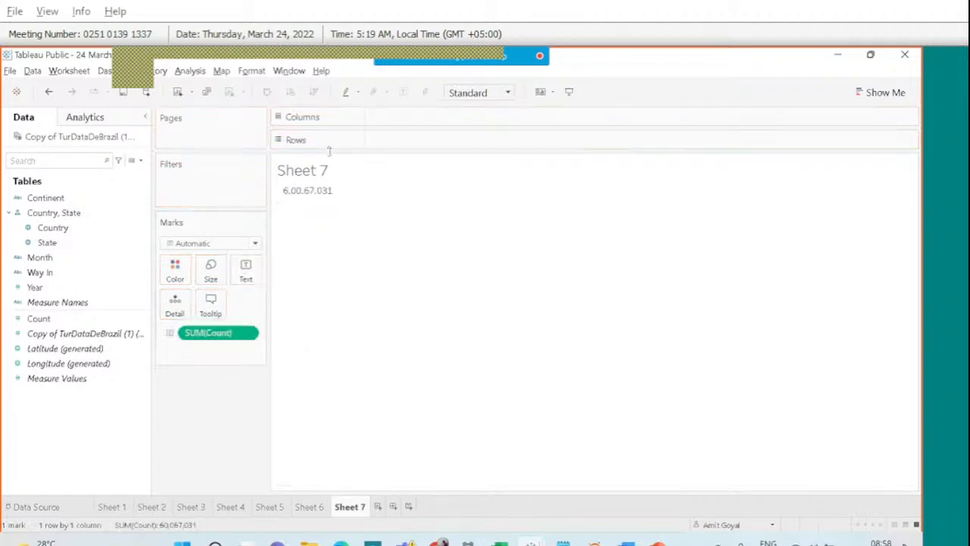
mouse_move(308, 197)
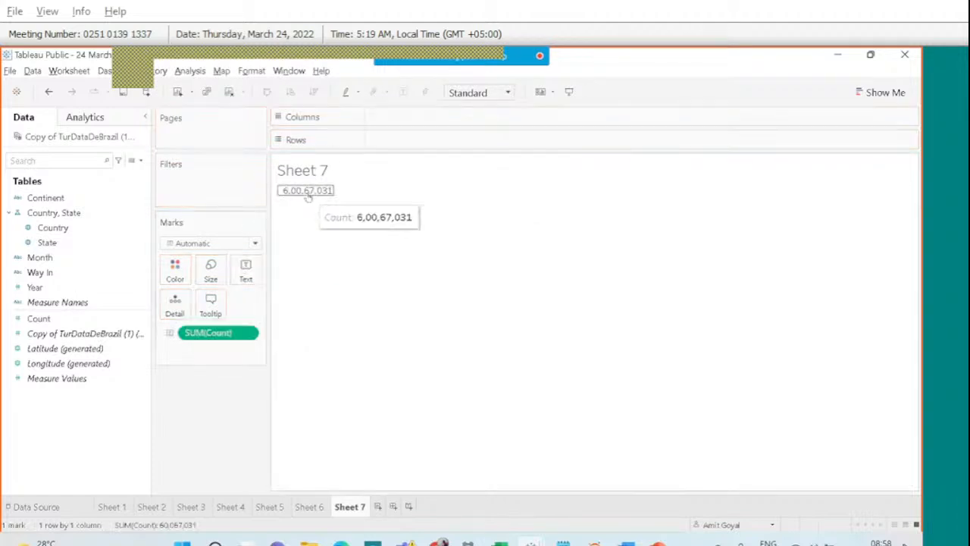
click(500, 94)
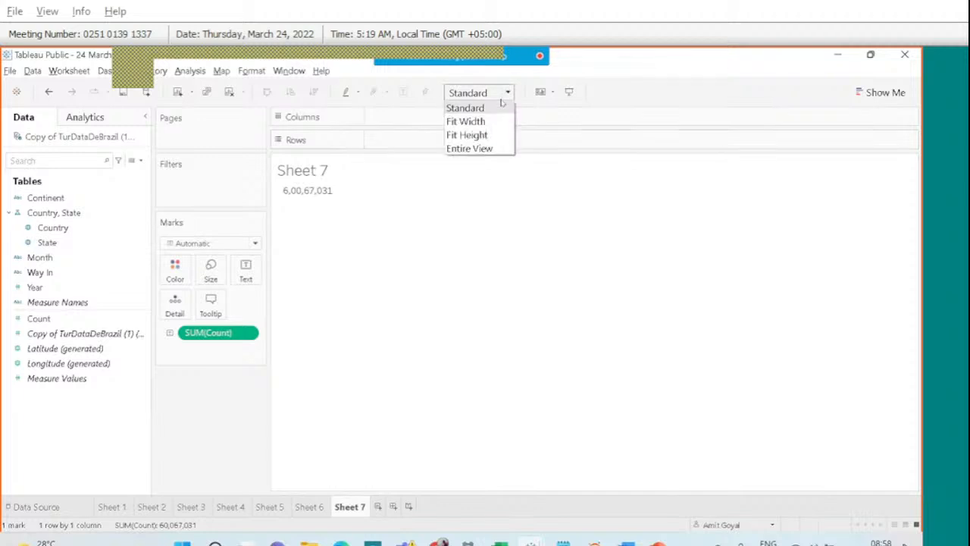
click(485, 149)
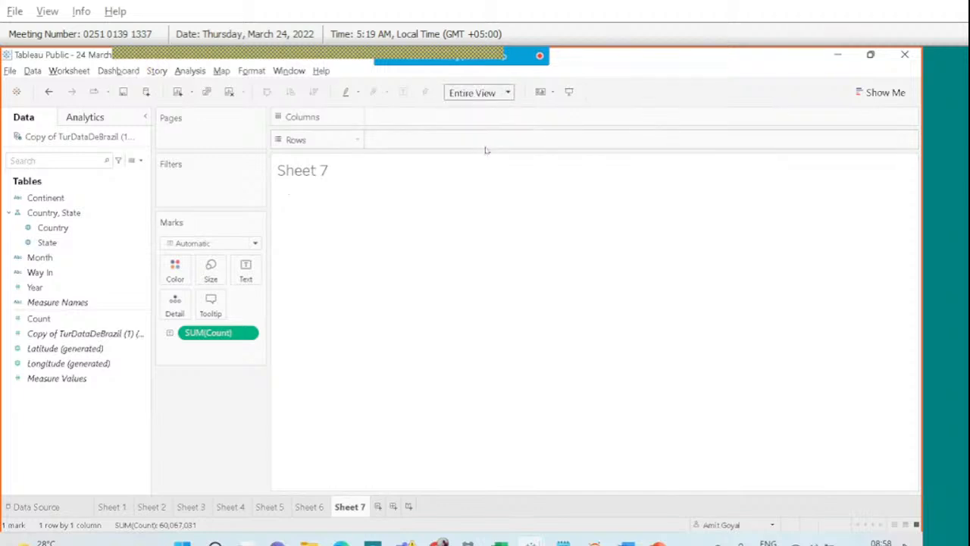
Set Sheet 7's worksheet font to size 15 bold.
right_click(513, 293)
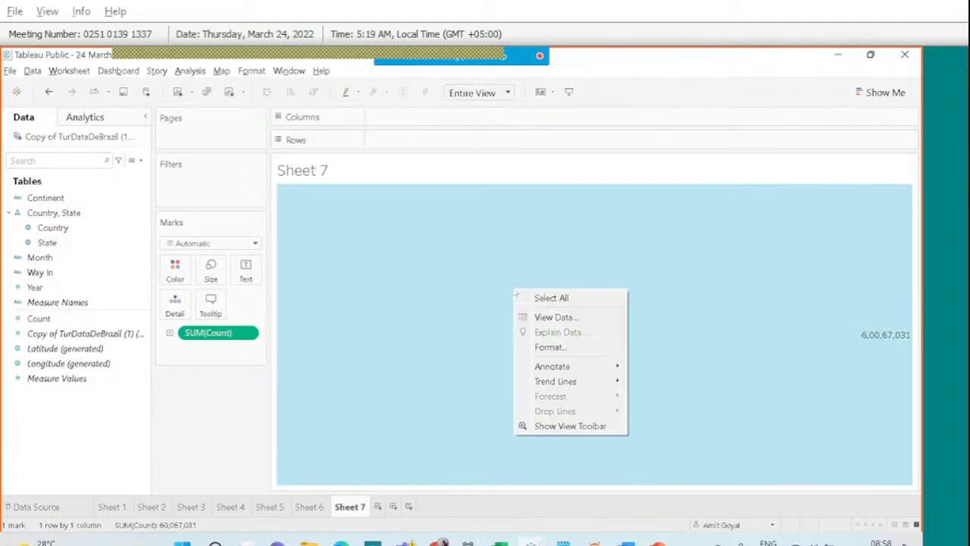
click(532, 346)
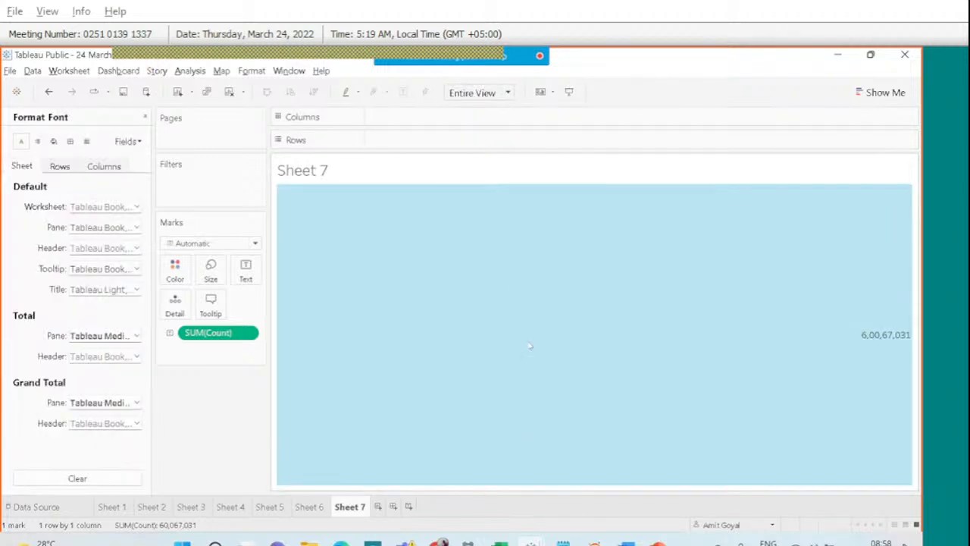
click(137, 206)
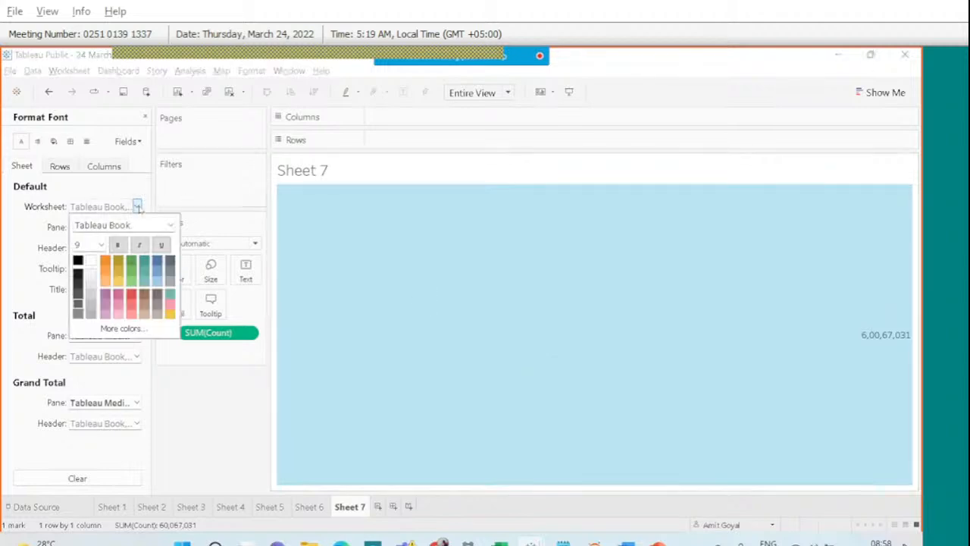
click(100, 244)
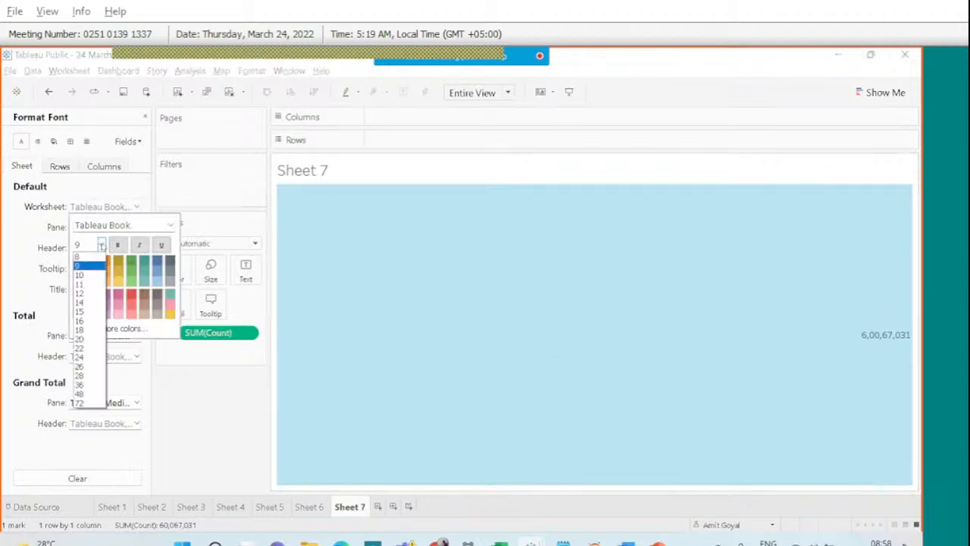
click(80, 312)
click(118, 244)
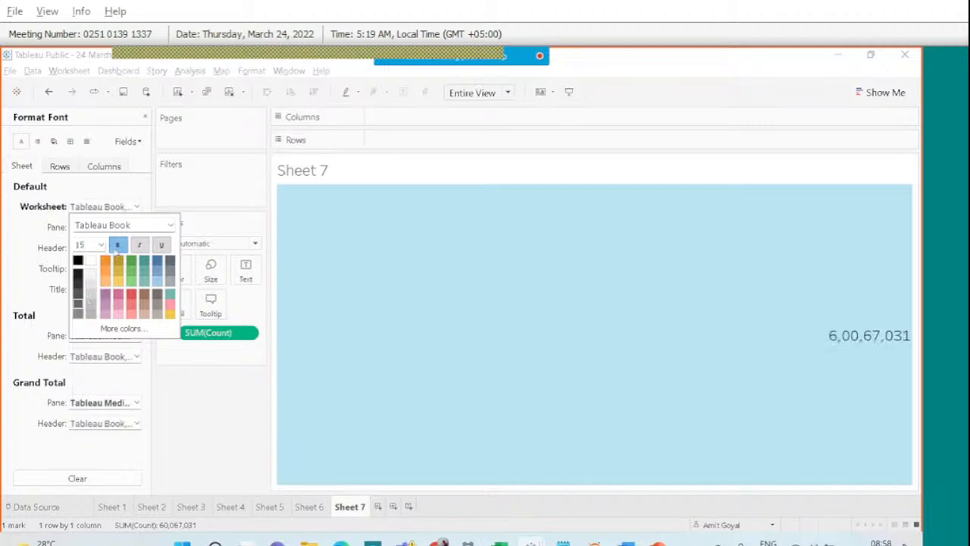
click(38, 255)
Centre the total horizontally using the Pane alignment setting.
click(37, 141)
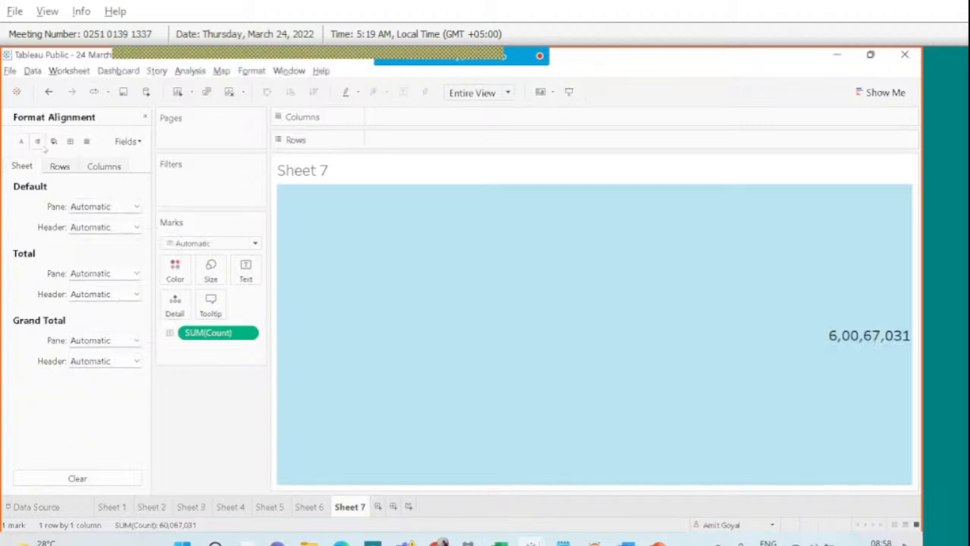
click(111, 206)
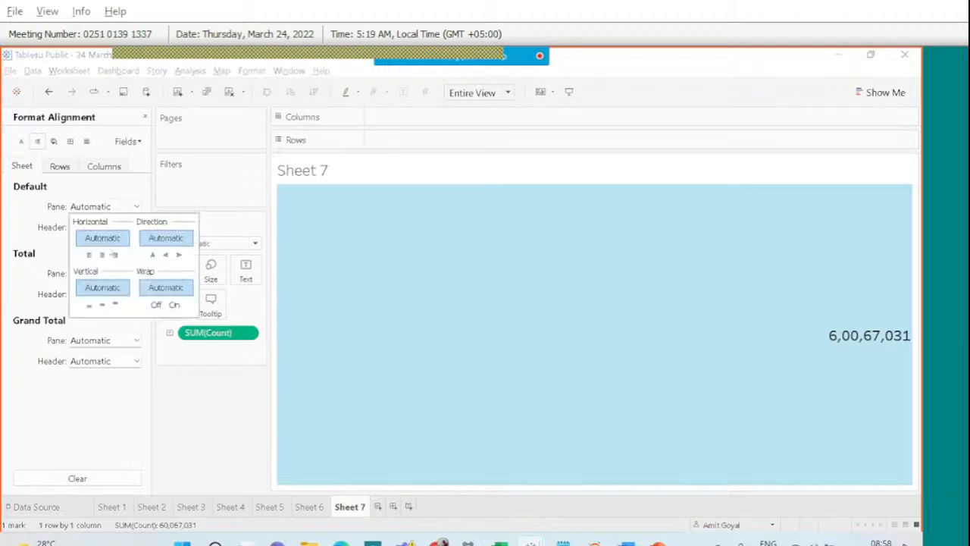
click(106, 256)
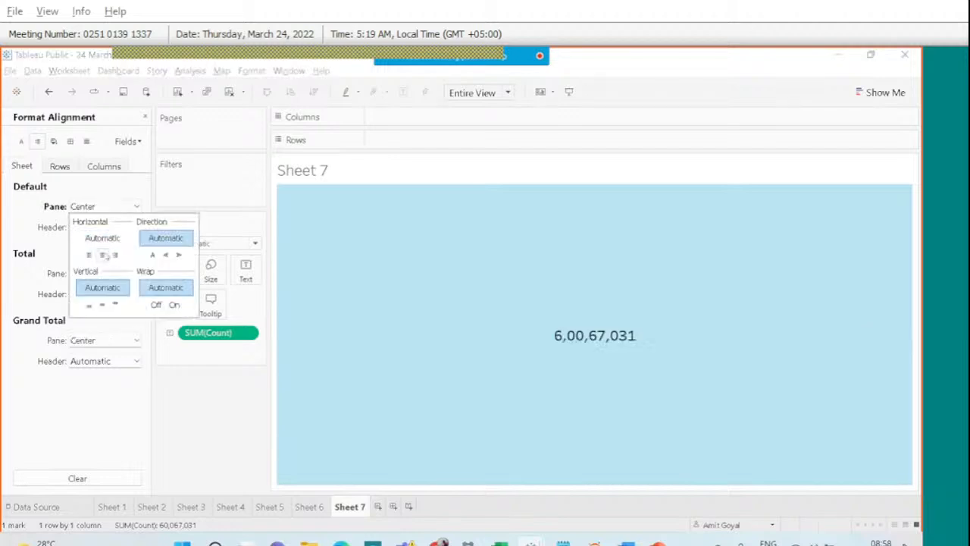
click(37, 285)
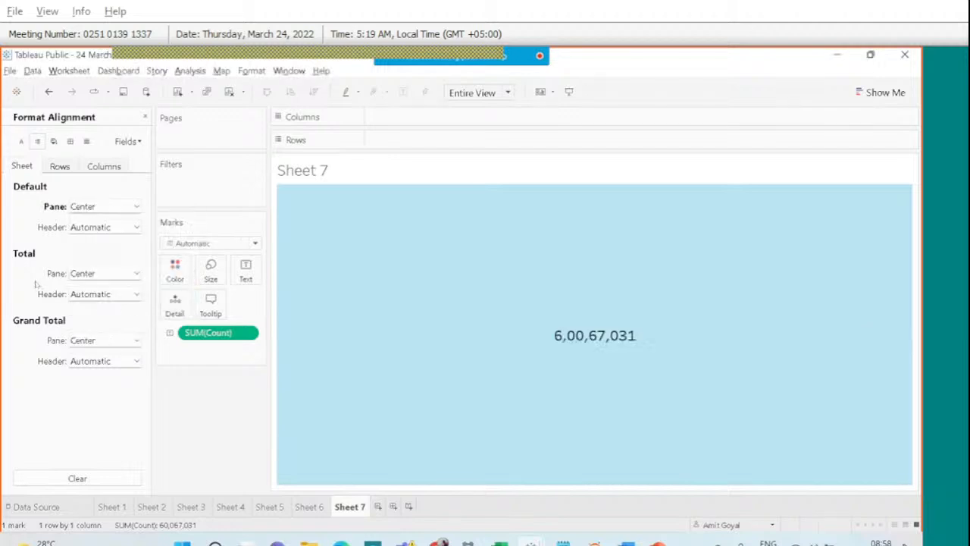
Format SUM(Count) as a custom number in millions (60.07M), then start Dashboard 1.
right_click(223, 335)
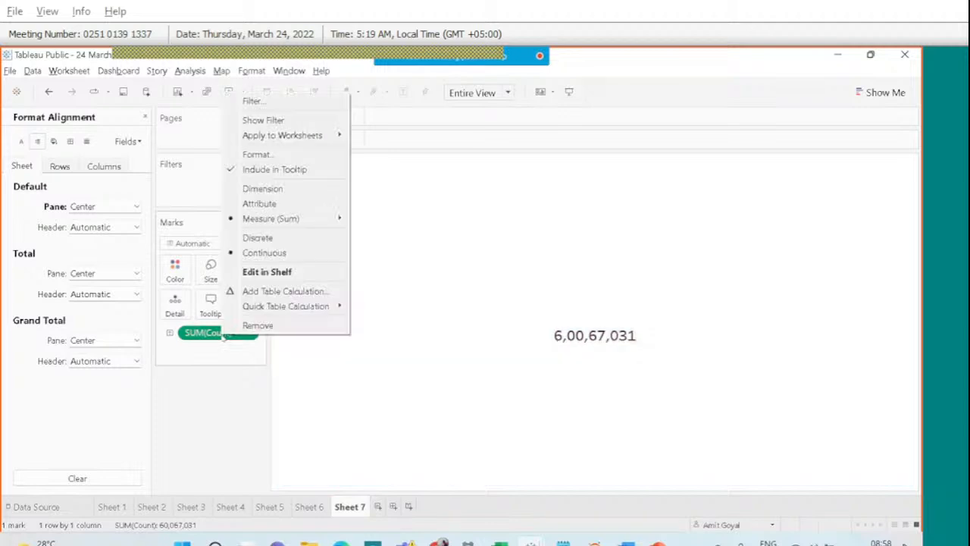
click(269, 156)
click(100, 248)
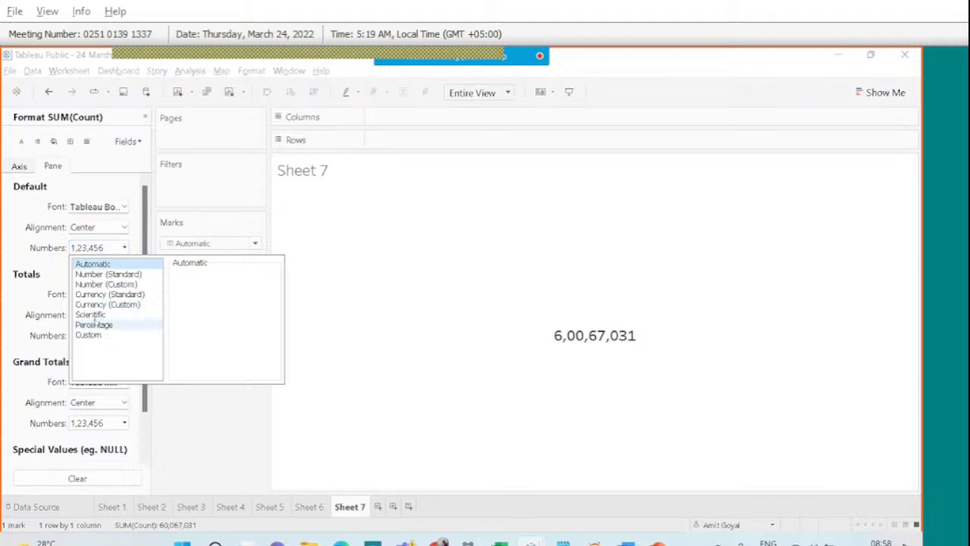
click(106, 284)
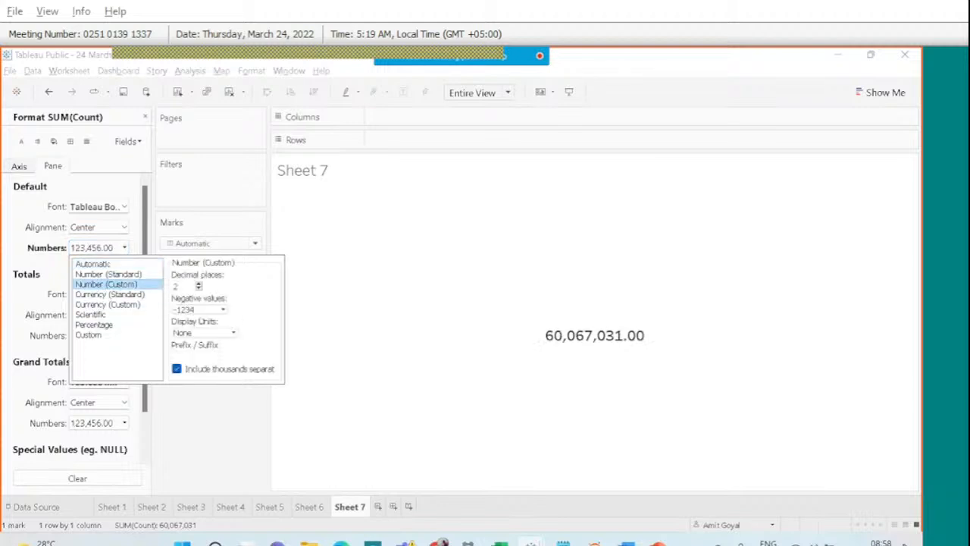
click(205, 333)
click(199, 362)
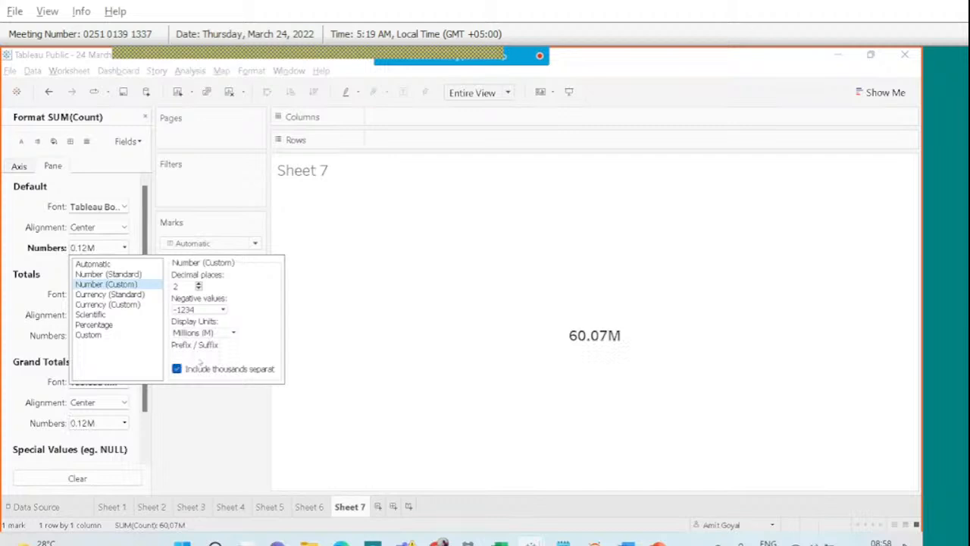
click(231, 445)
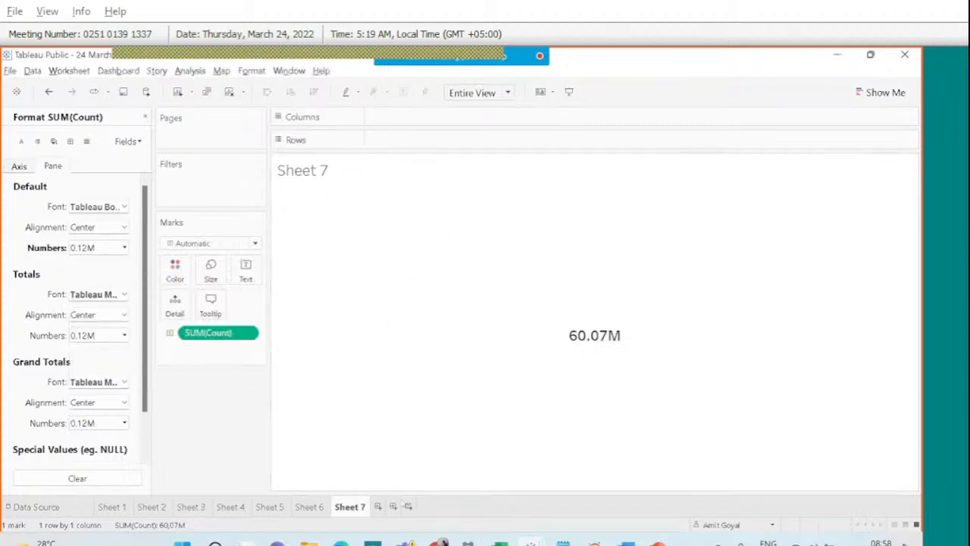
click(393, 506)
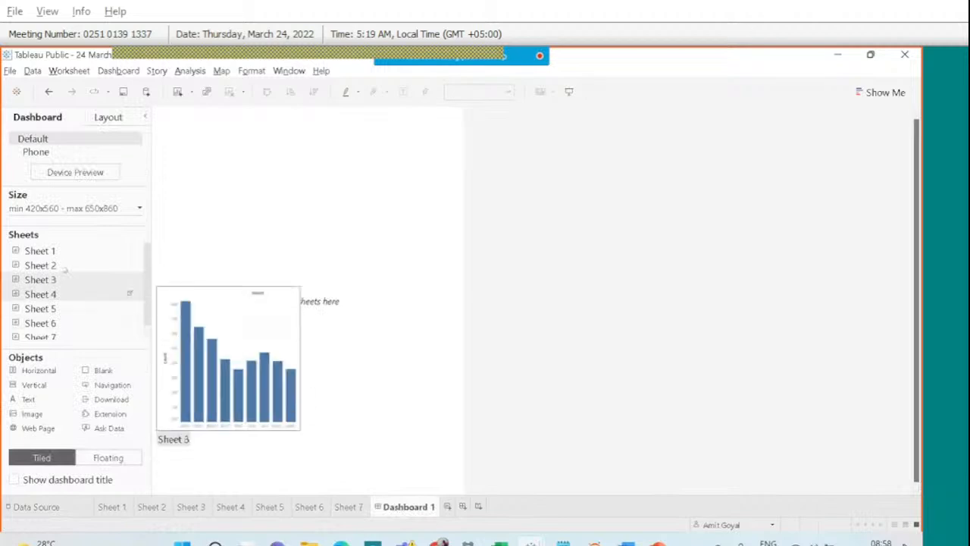
Place the Sheet 1 line chart, Sheet 2 pie and narrowed Sheet 7 total on Dashboard 1.
drag(53, 253, 254, 309)
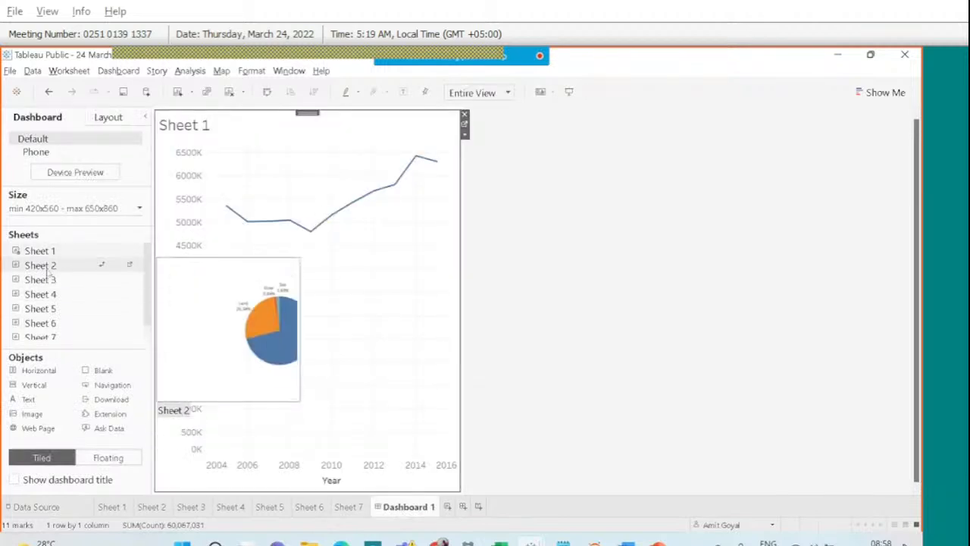
drag(47, 279, 271, 372)
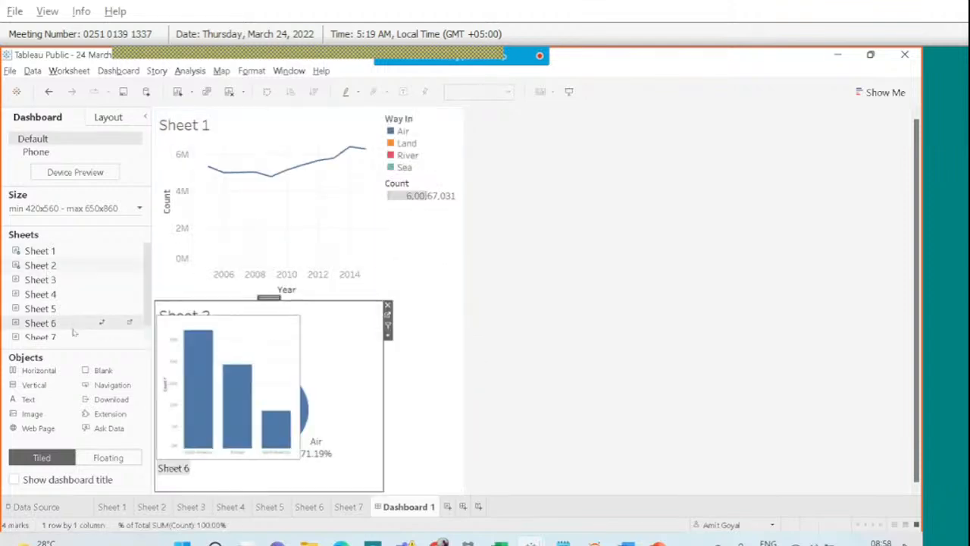
drag(74, 332, 239, 421)
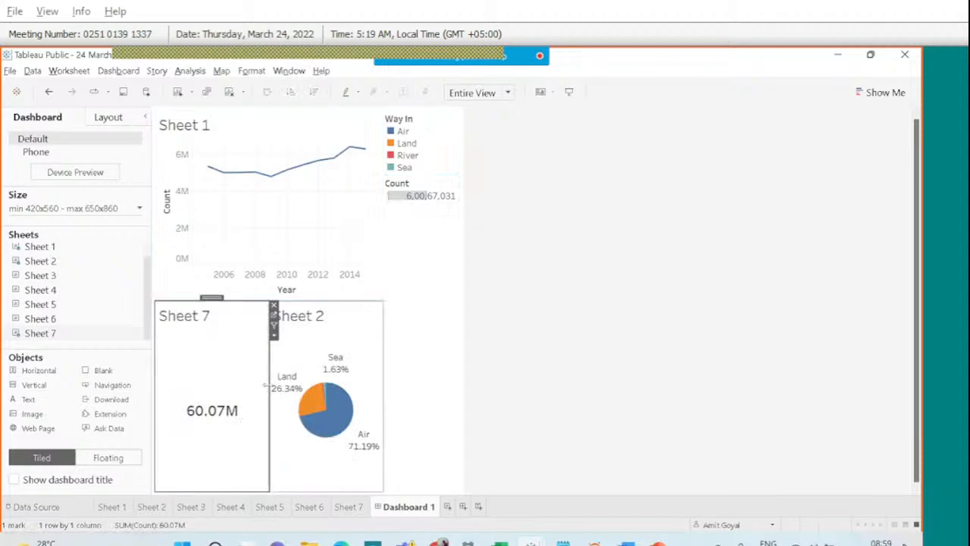
drag(268, 383, 256, 387)
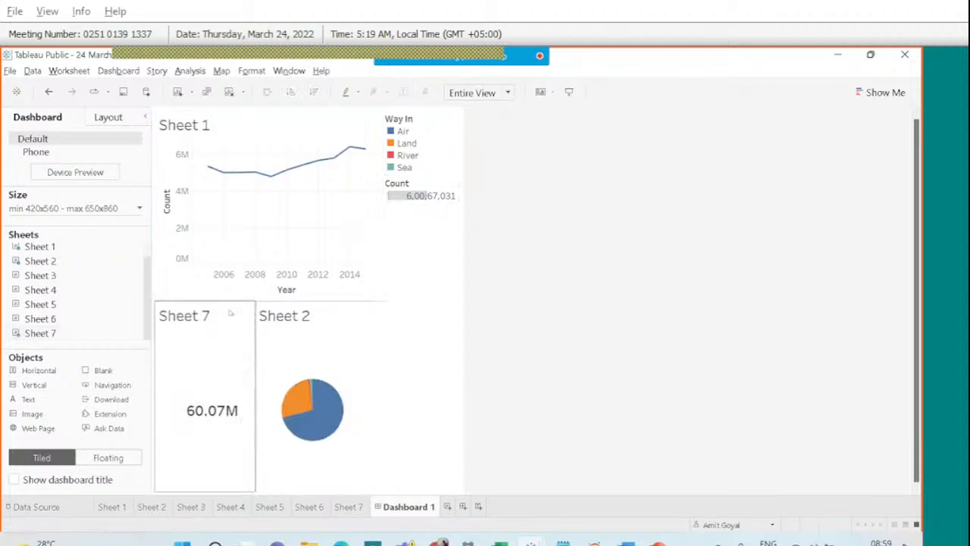
Drag the divider below Sheet 1 down to make the line chart taller.
click(231, 309)
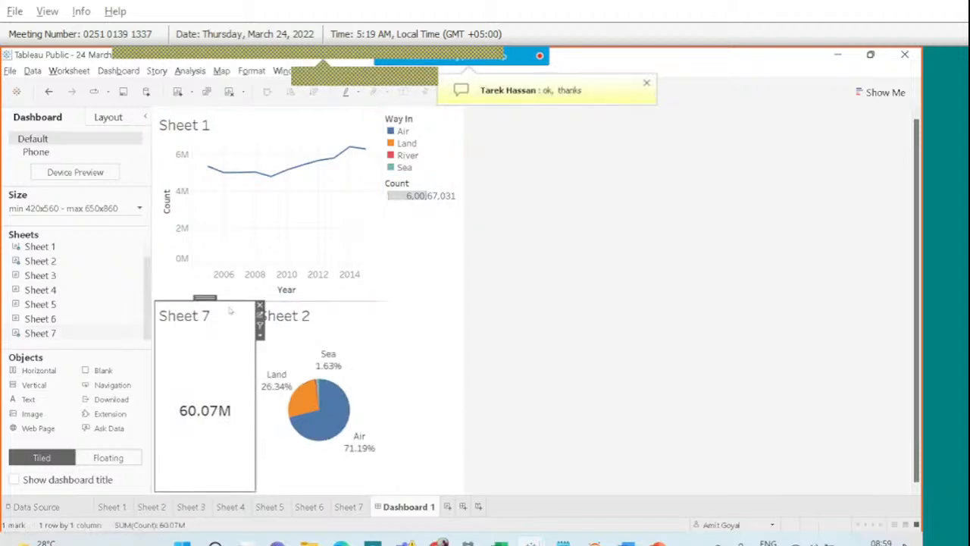
drag(231, 301, 238, 337)
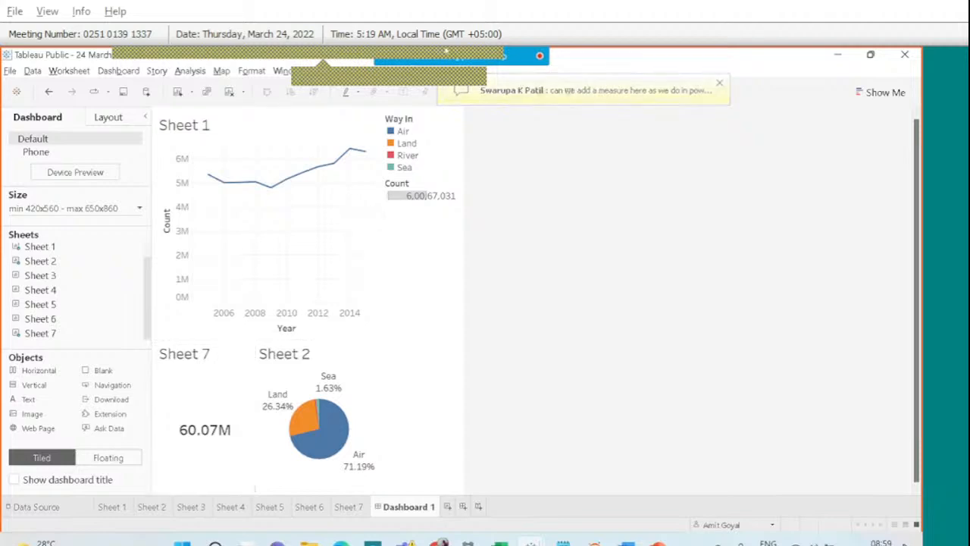
click(576, 89)
click(835, 265)
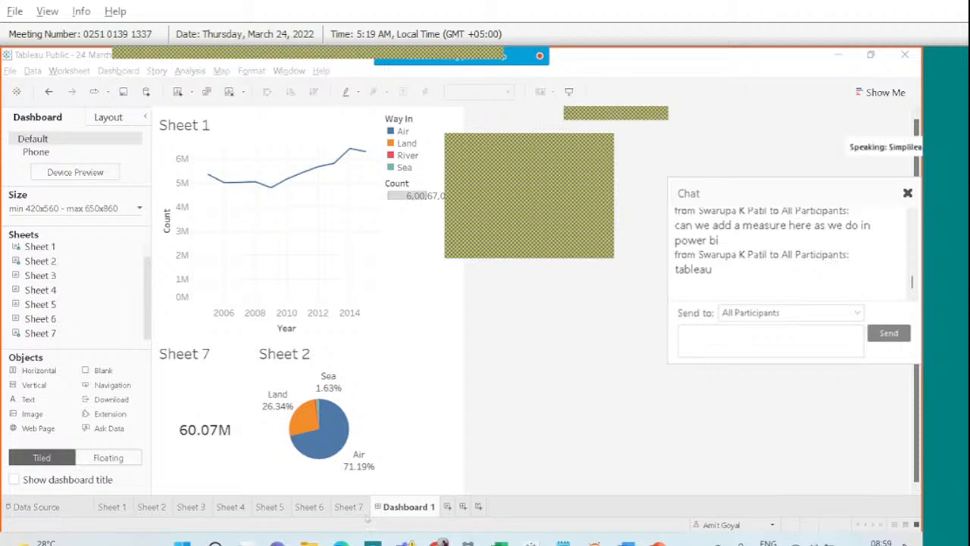
On Sheet 7, draw on-screen annotations pointing at the 60.07M value and the Count field.
click(353, 507)
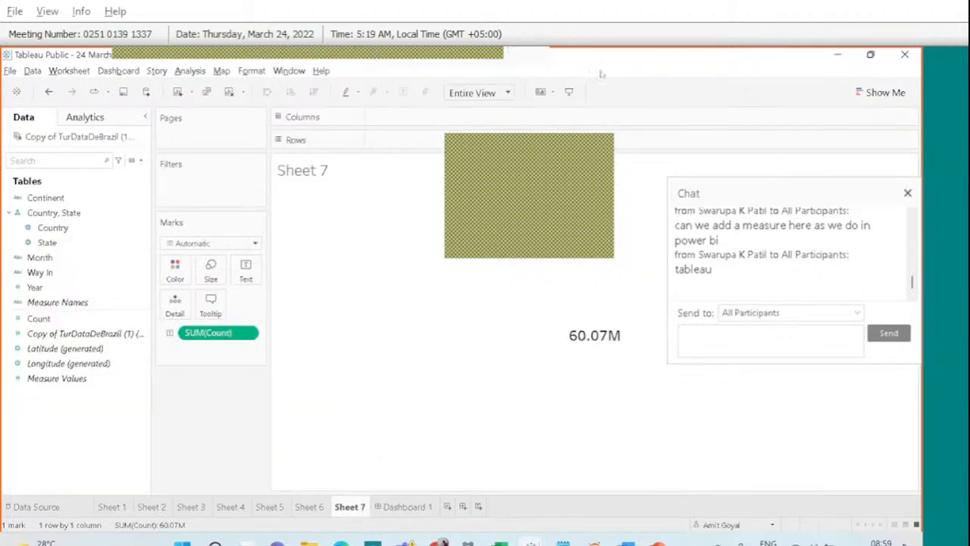
click(650, 81)
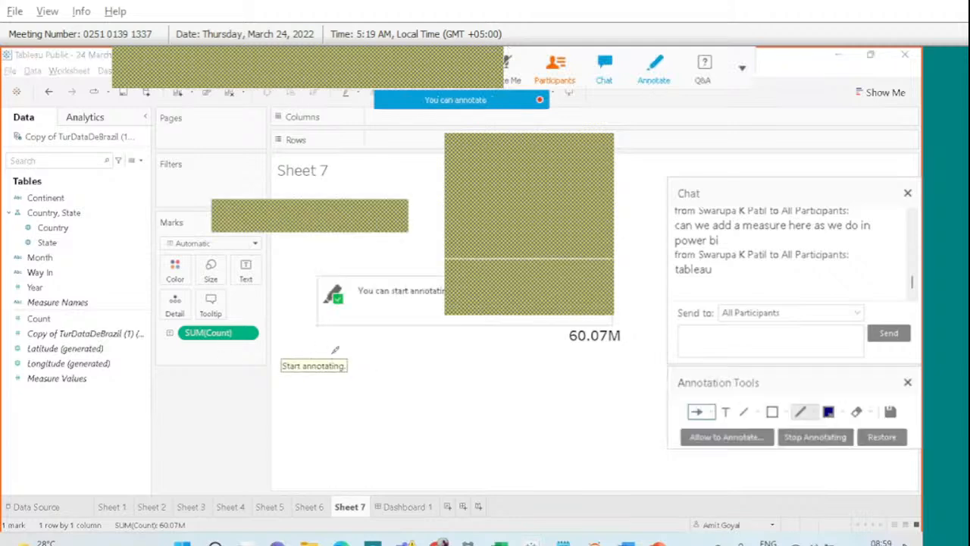
drag(330, 352, 408, 360)
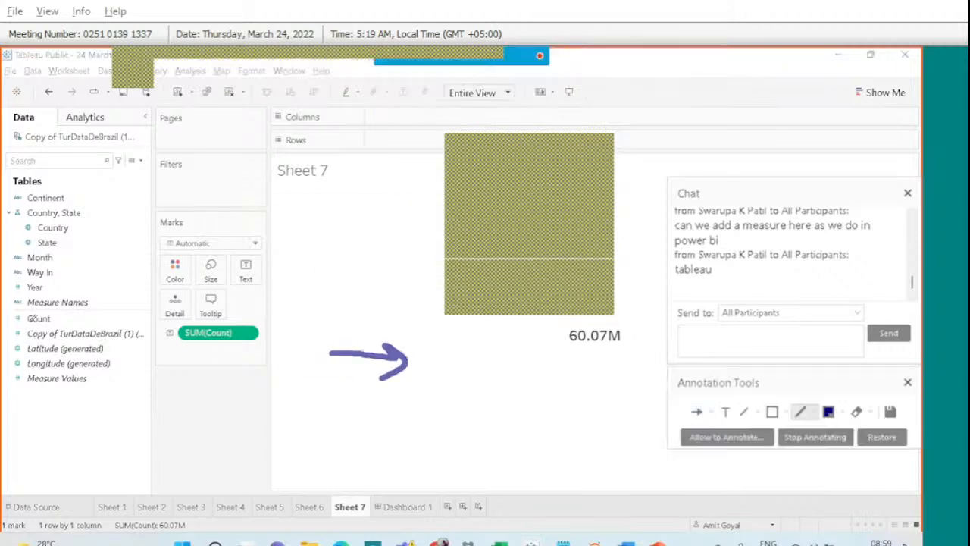
mouse_move(36, 305)
mouse_down()
mouse_move(15, 308)
mouse_move(38, 326)
mouse_move(50, 312)
mouse_move(34, 301)
mouse_up()
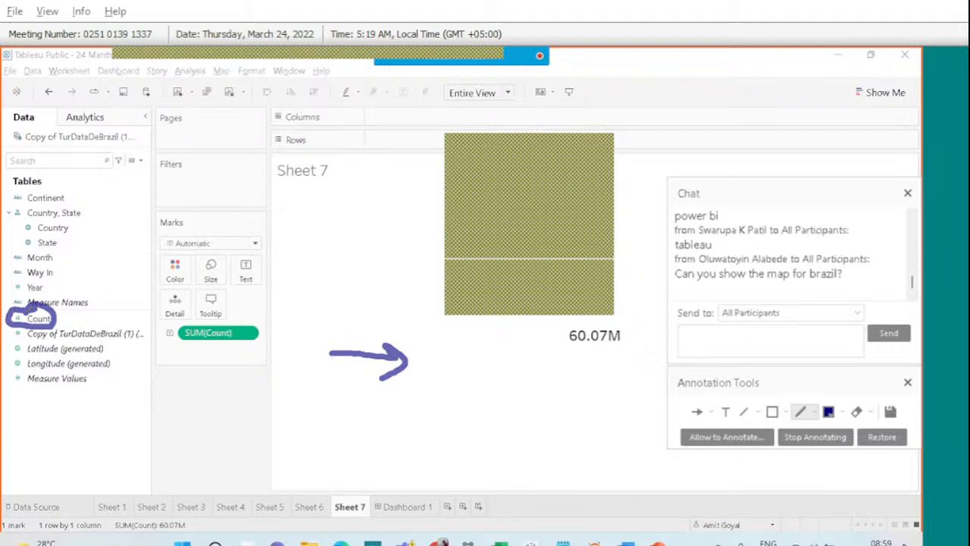
Check the meeting participants list, then close it and the meeting chat.
mouse_move(480, 63)
click(557, 74)
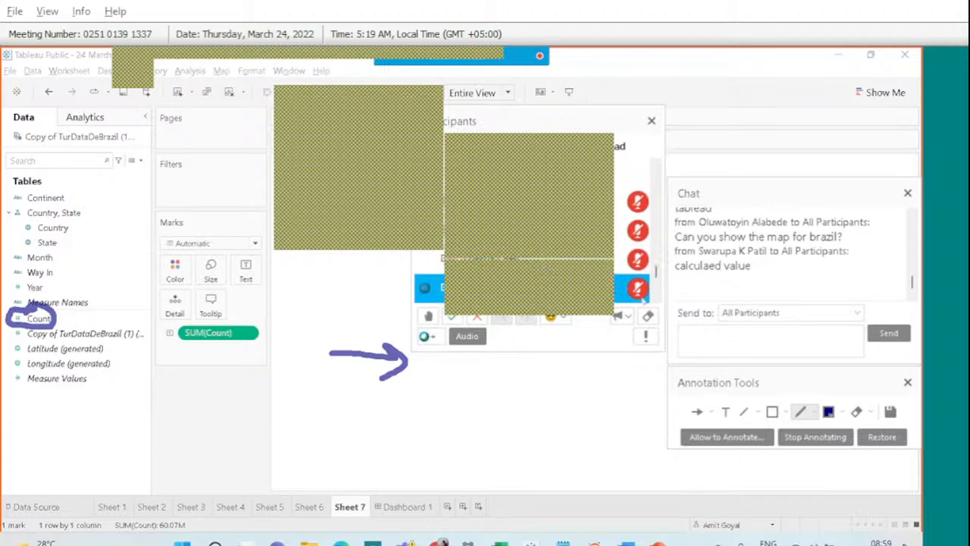
click(656, 297)
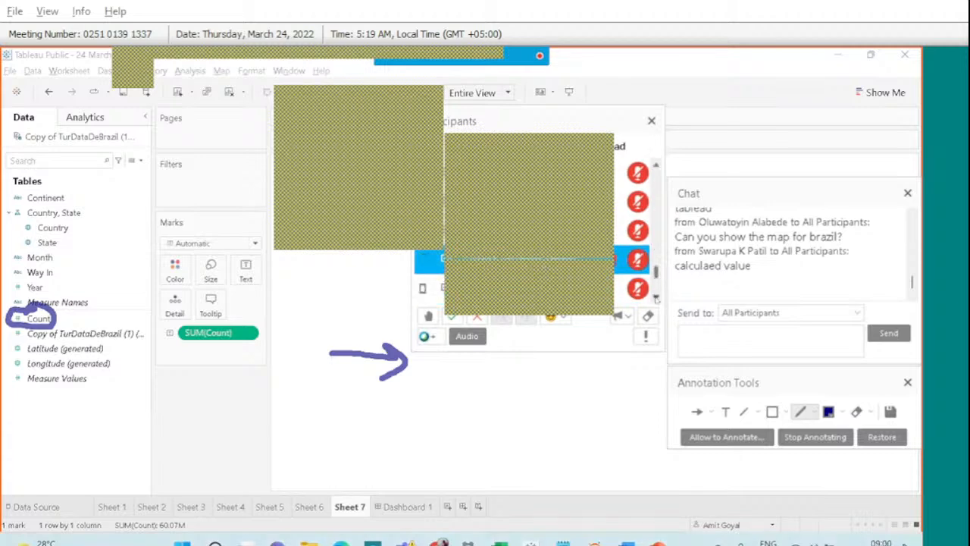
click(656, 298)
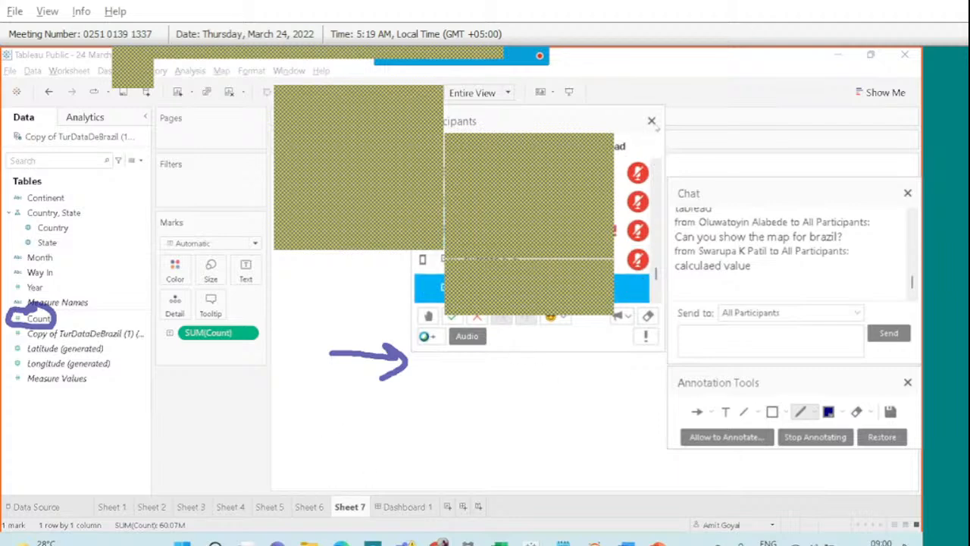
click(652, 121)
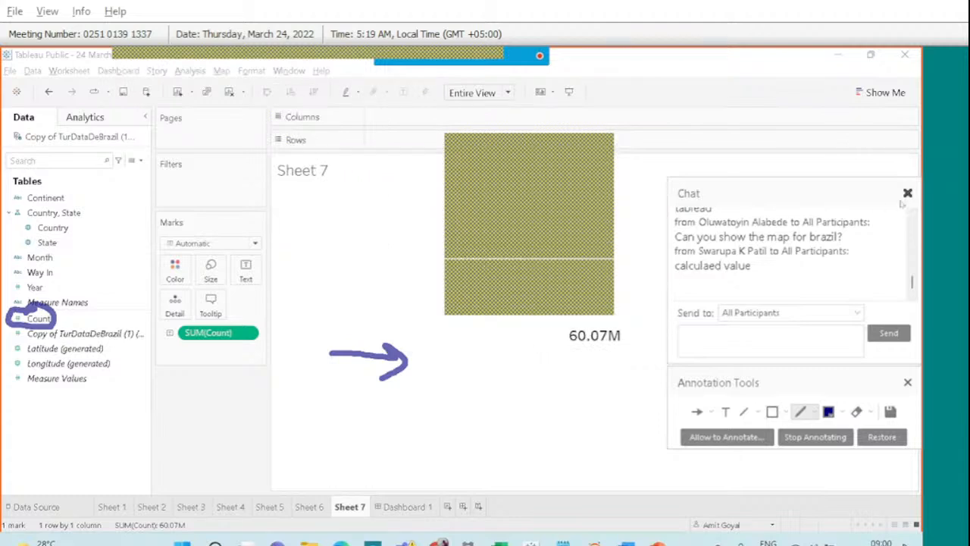
click(907, 193)
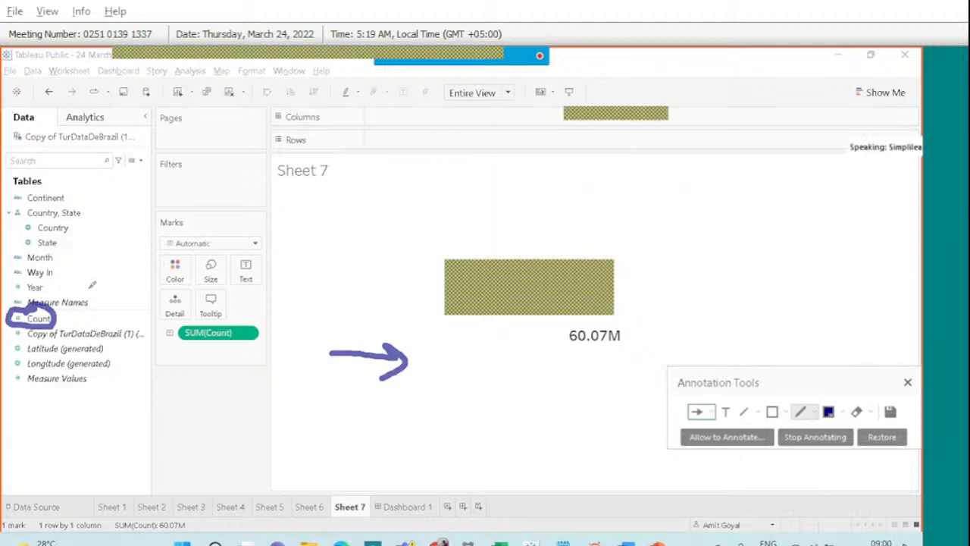
Annotate Measure Names and Count, clear the drawings, and open the Data Source page via Sheet 6.
drag(73, 293, 91, 288)
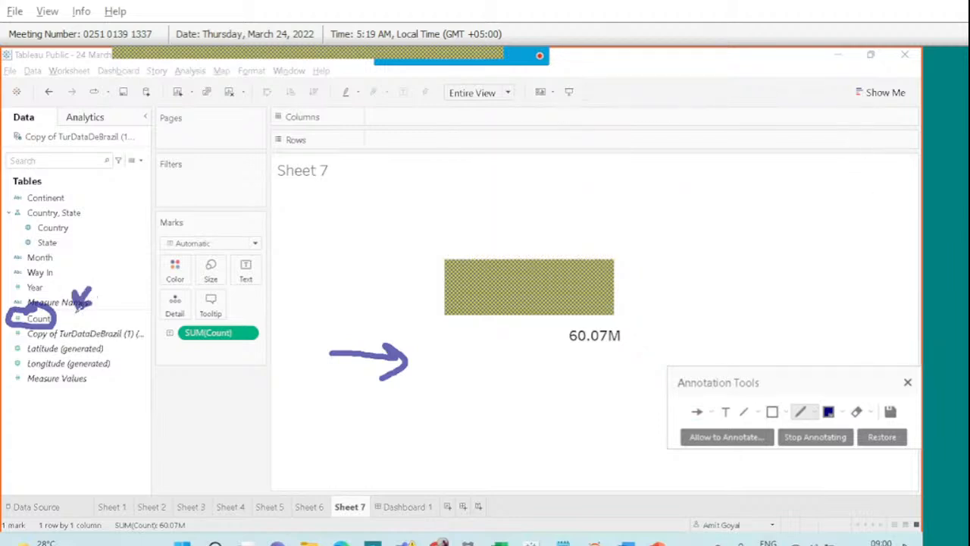
mouse_move(79, 324)
mouse_down()
mouse_move(221, 265)
mouse_move(218, 302)
mouse_up()
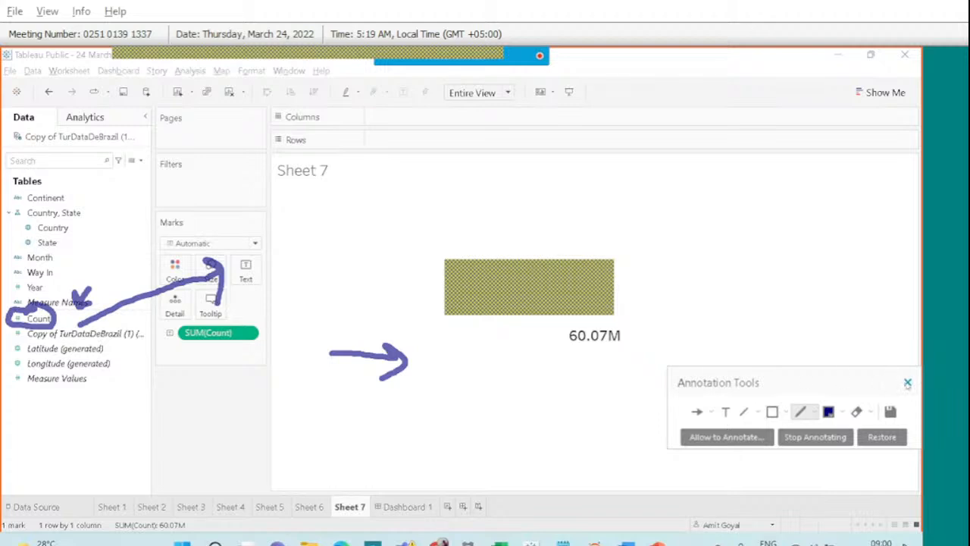
click(907, 383)
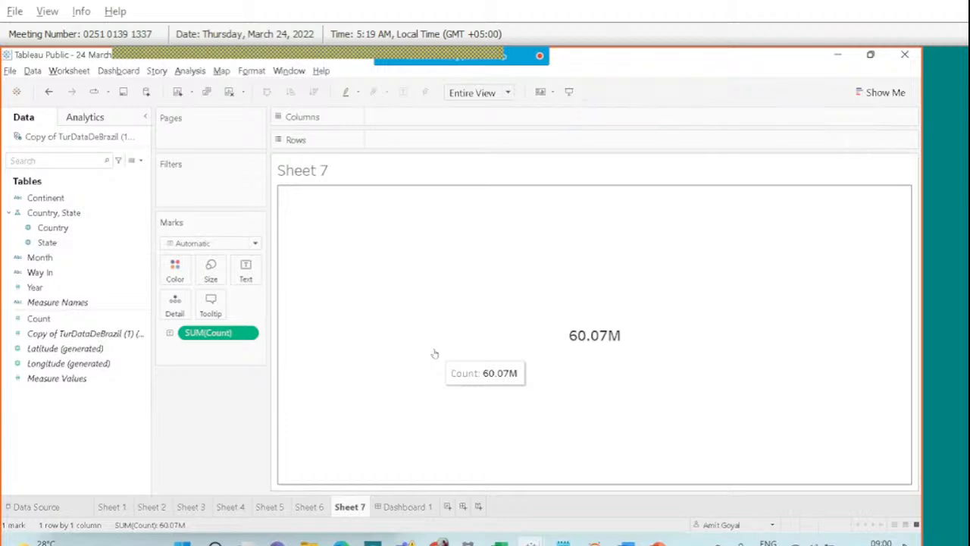
click(309, 507)
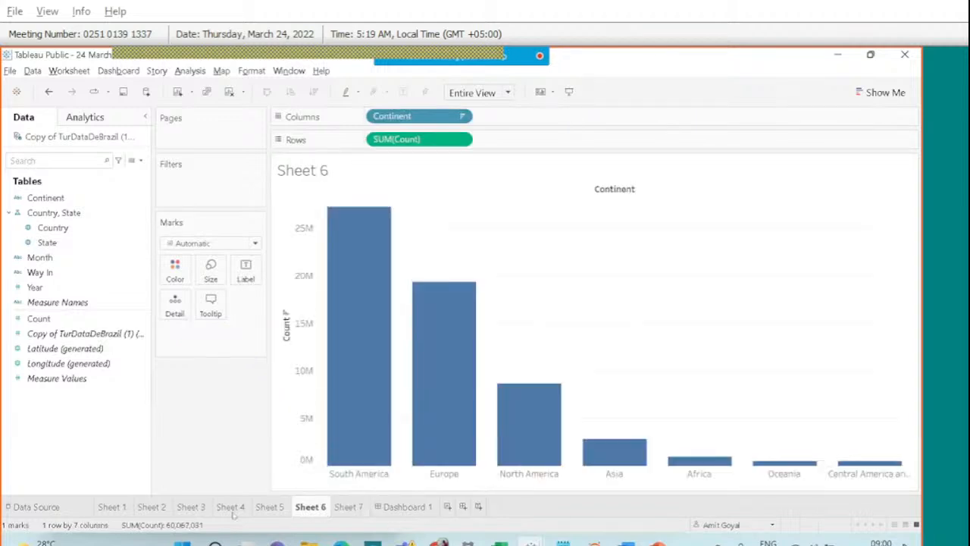
click(35, 507)
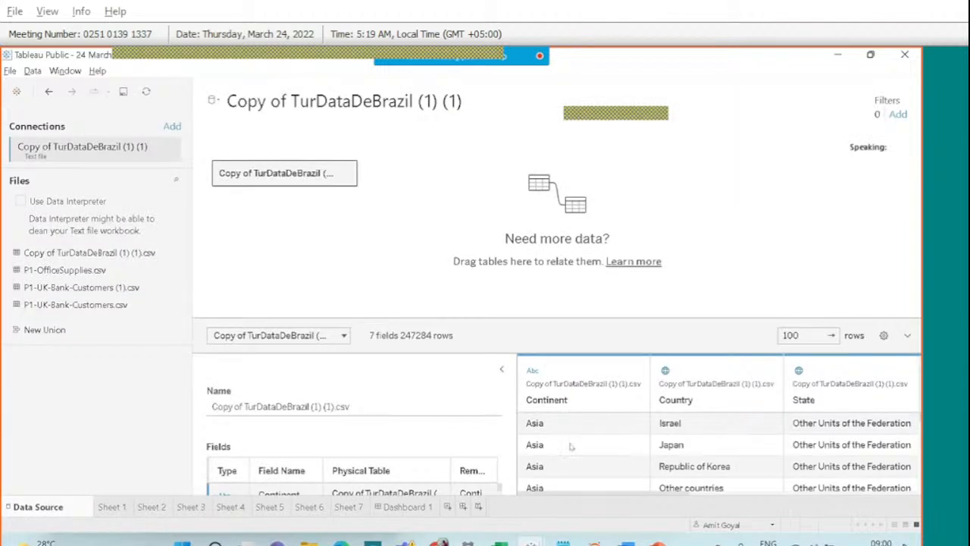
Widen the data preview, inspect the Count column's data type, then return to Sheet 7.
drag(516, 405, 371, 409)
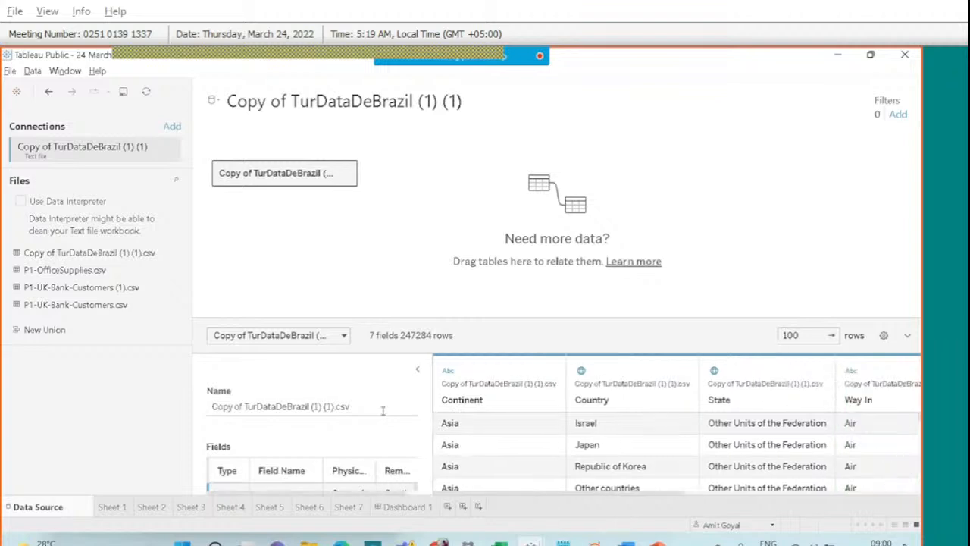
click(717, 488)
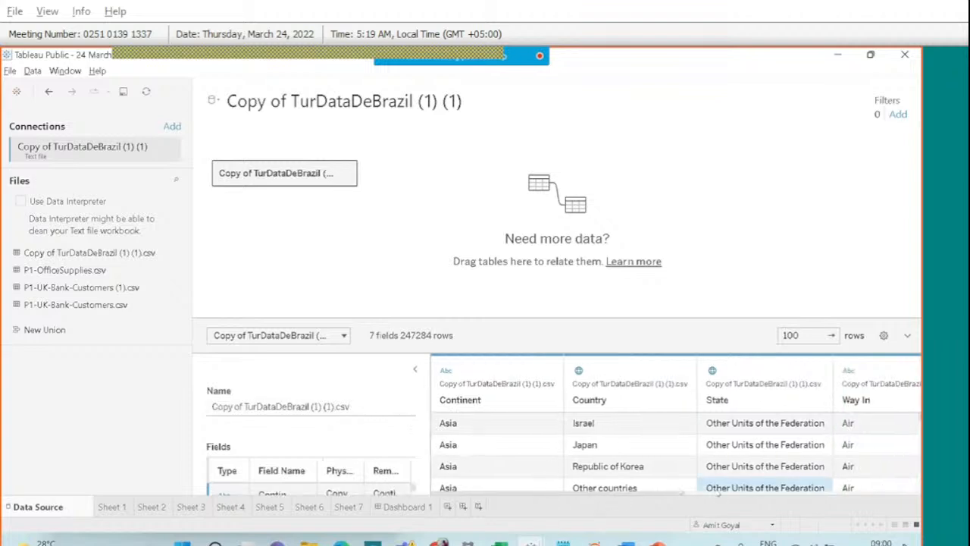
click(724, 494)
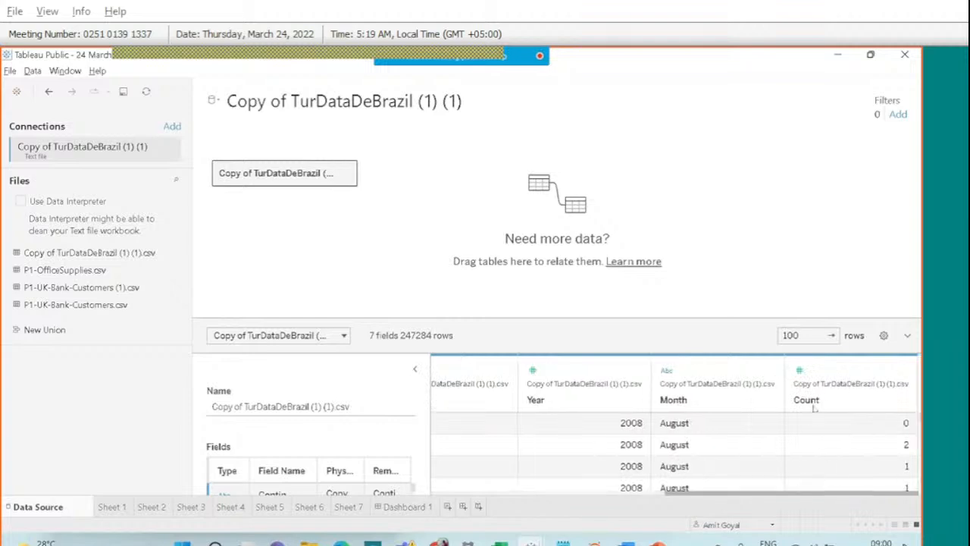
right_click(833, 381)
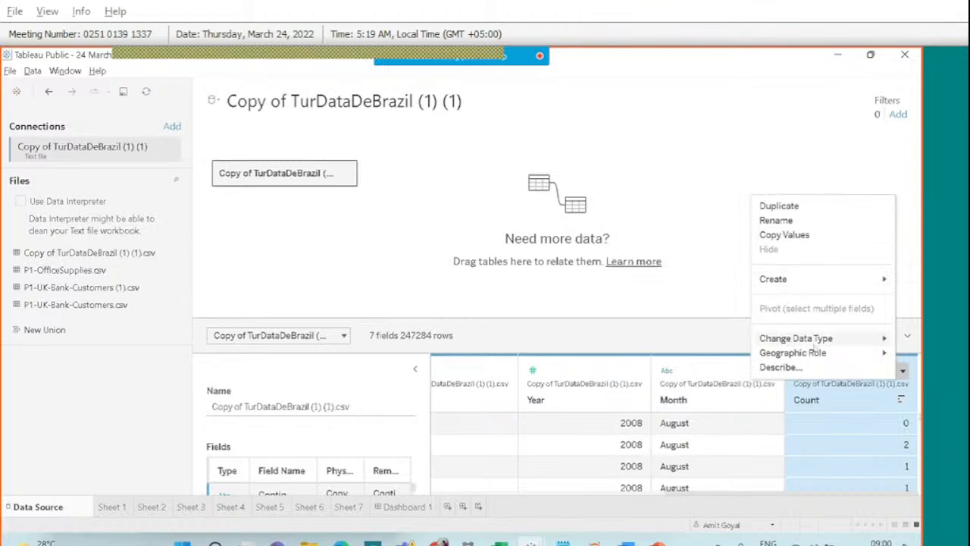
mouse_move(792, 352)
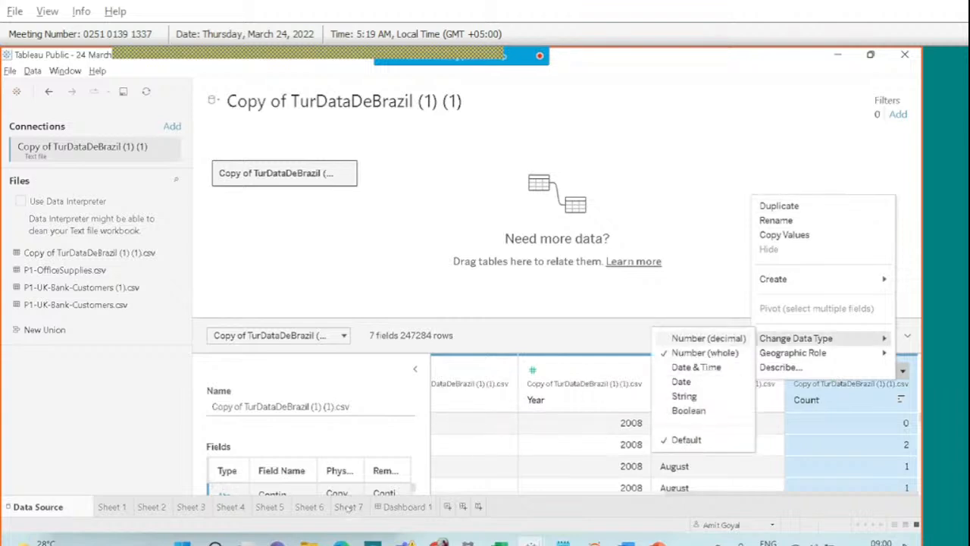
click(348, 506)
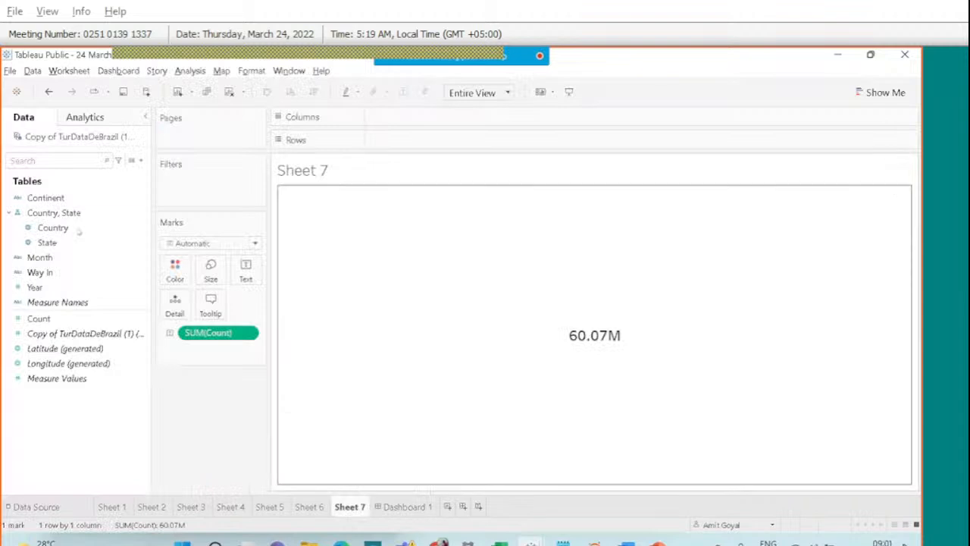
Create a calculated field named Bonus with the formula 0.10*[Count].
click(140, 162)
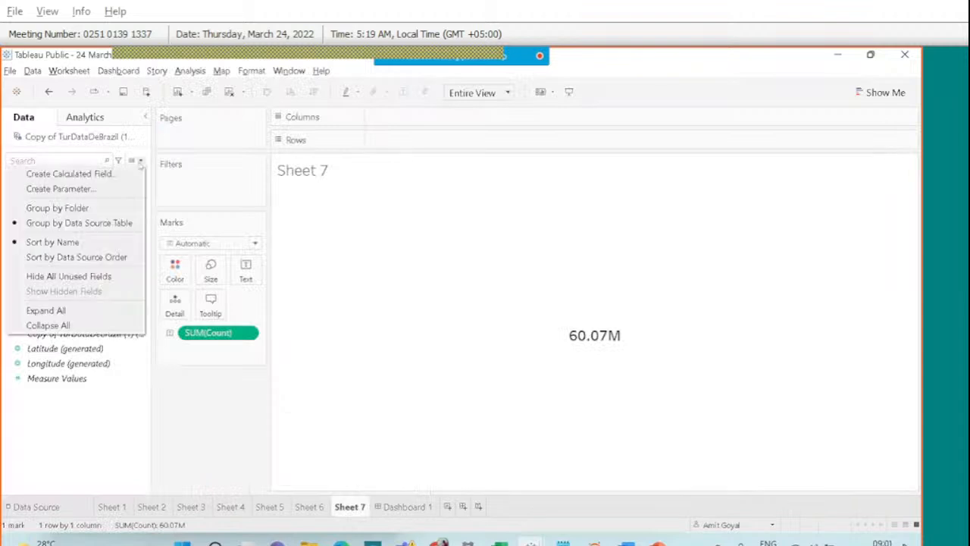
click(110, 174)
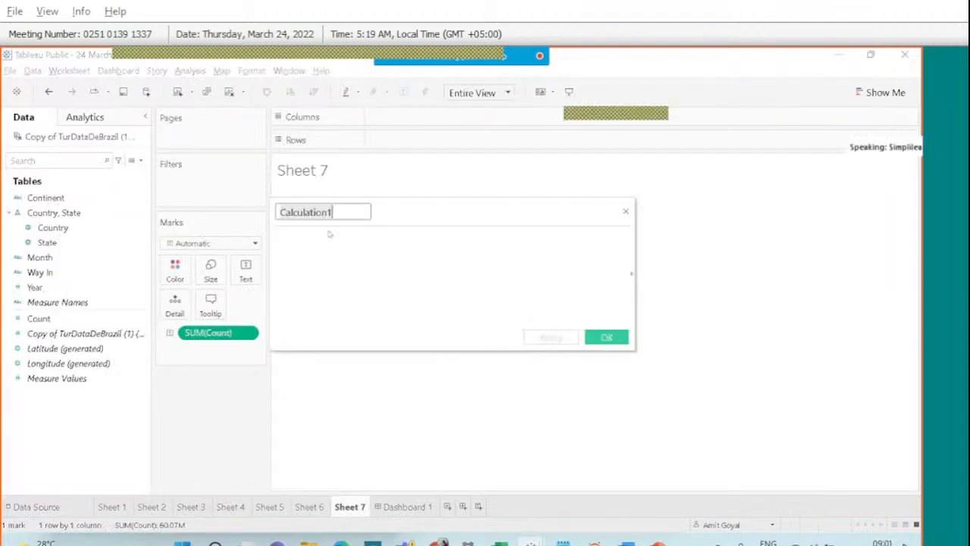
text(Bonus)
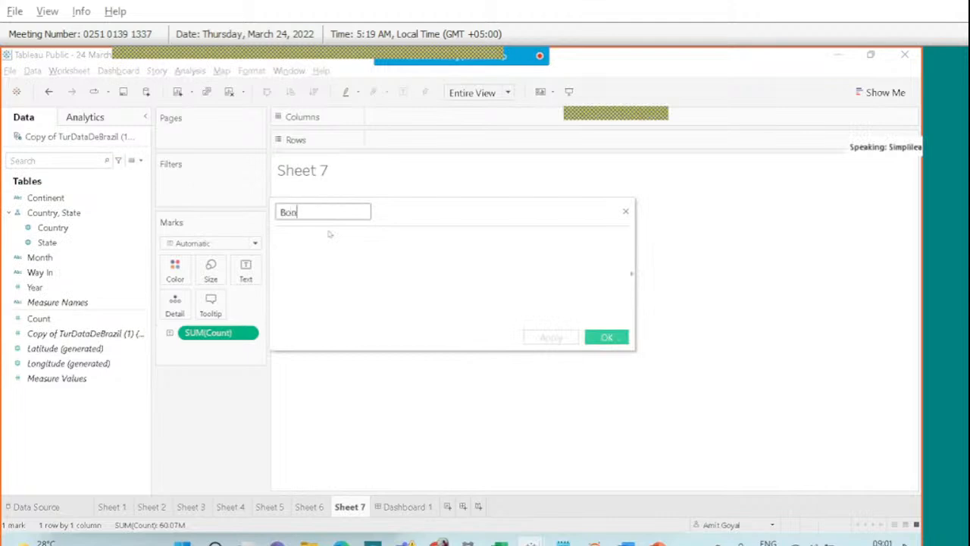
click(330, 250)
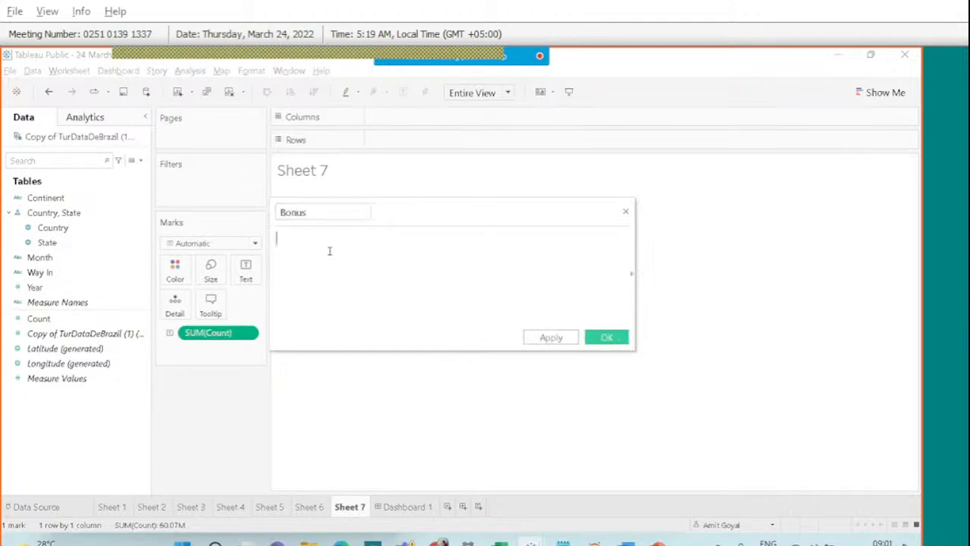
text(10%*c)
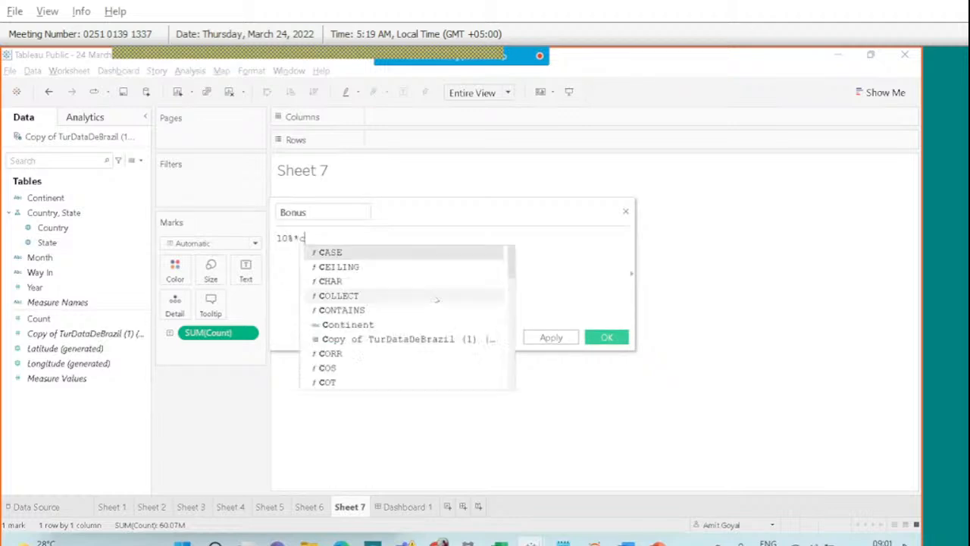
text(oun)
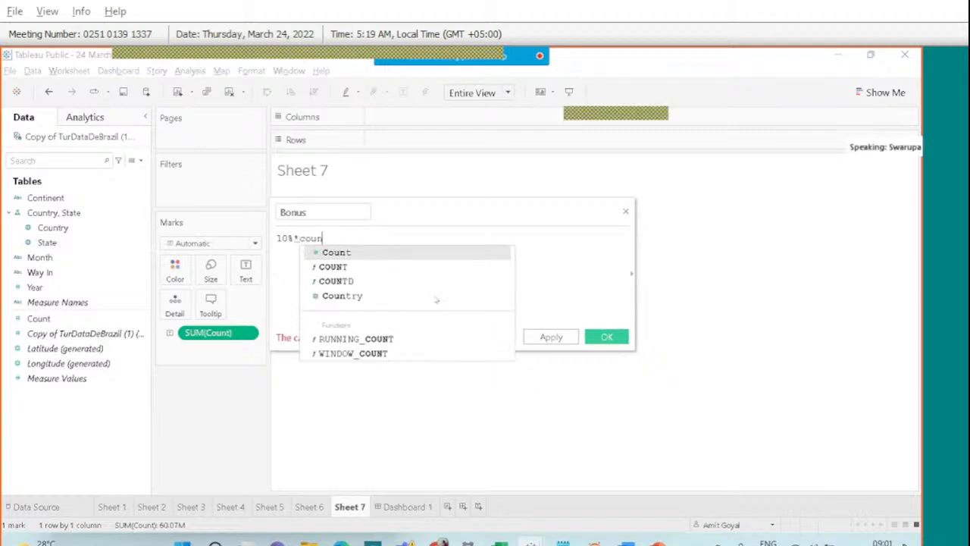
key(Return)
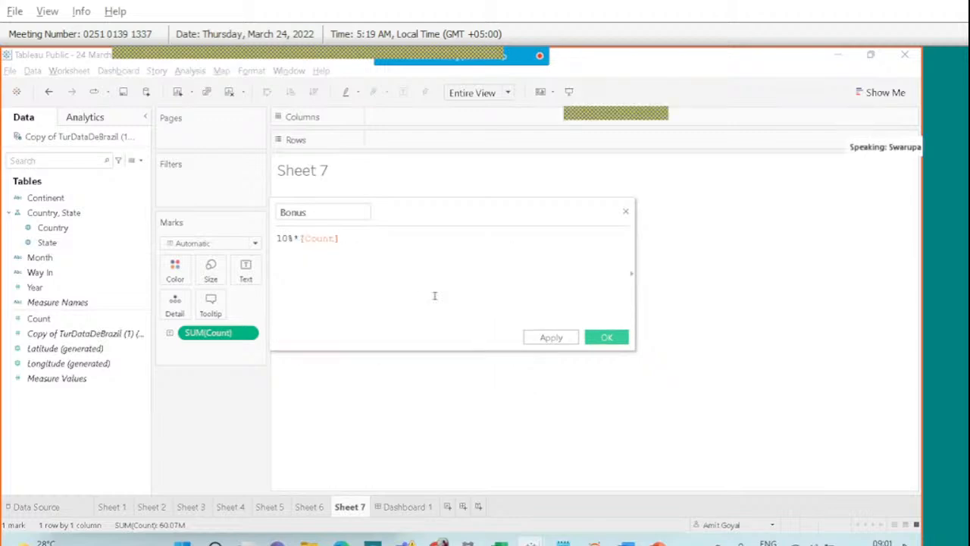
click(292, 238)
key(BackSpace)
key(Left)
key(Left)
text(0.)
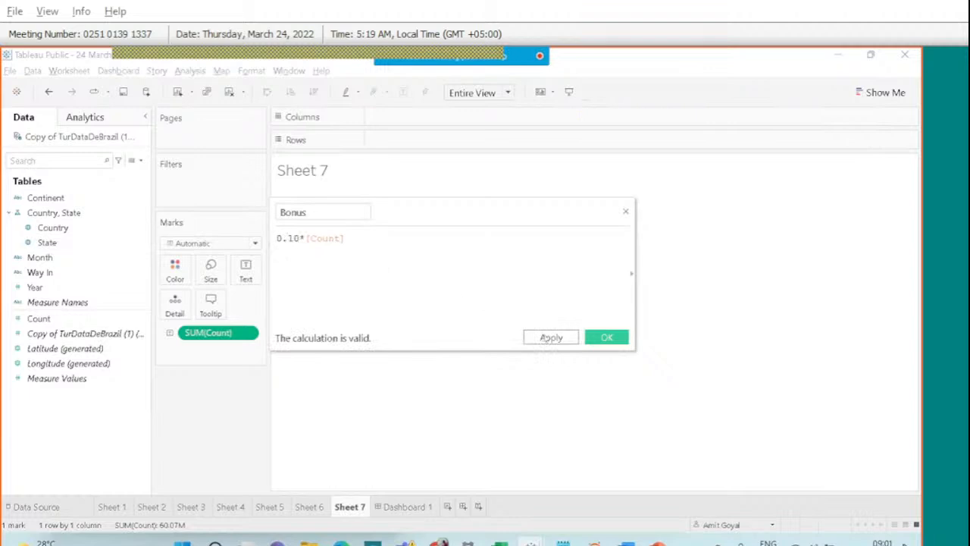
click(598, 337)
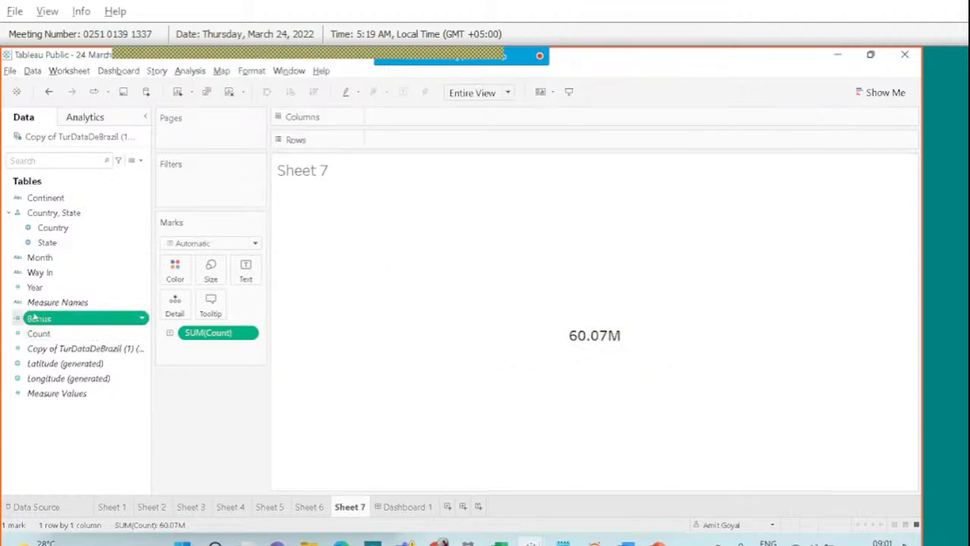
Replace SUM(Count) with SUM(Bonus) on Sheet 7's text mark, showing 6,006,703.
drag(34, 317, 168, 301)
drag(244, 271, 245, 271)
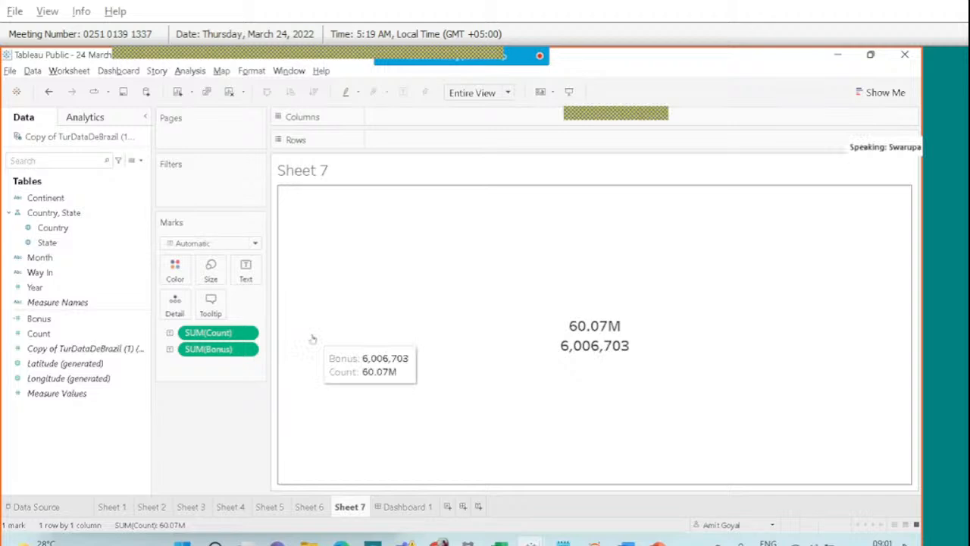
drag(220, 333, 77, 346)
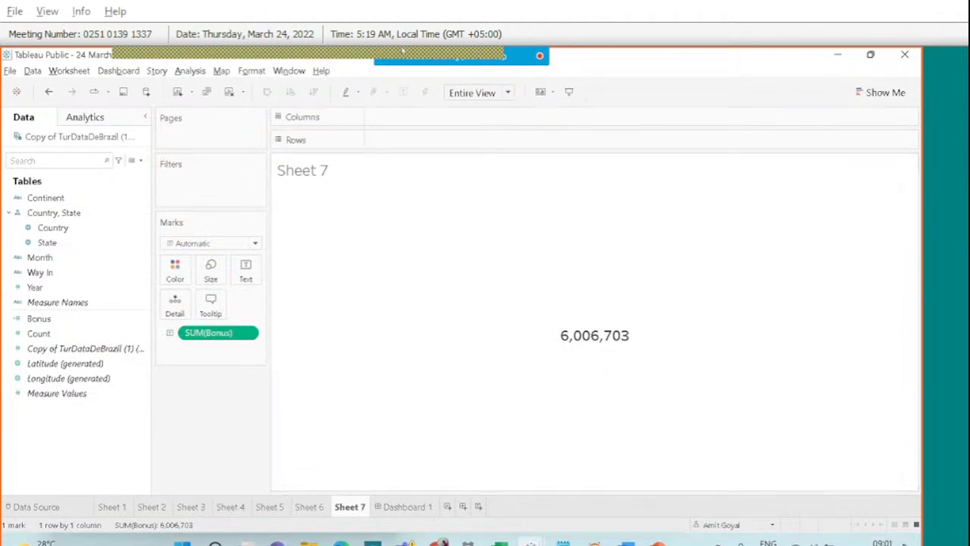
click(601, 70)
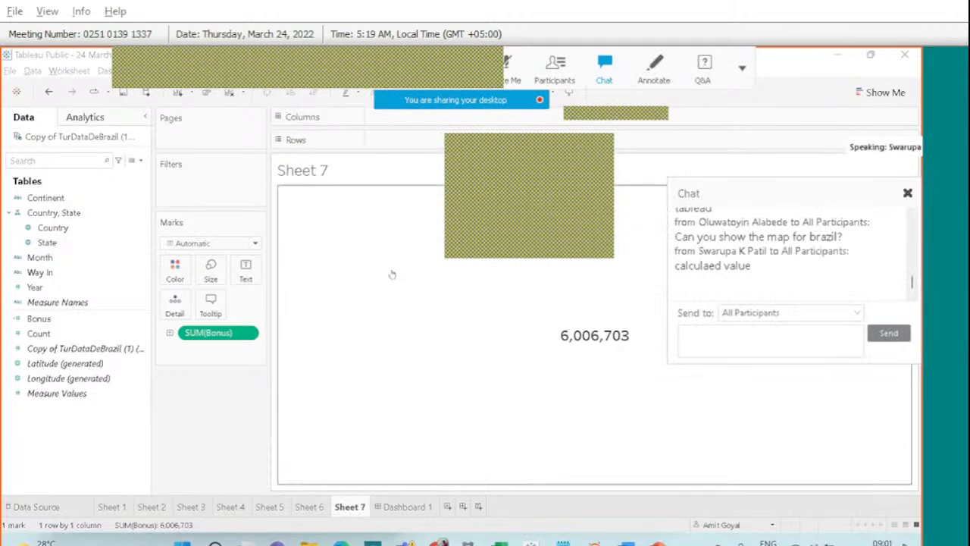
Review Sheets 6, 5 and 4 (the Brazil state map), then add a new empty Sheet 8.
click(310, 506)
click(263, 507)
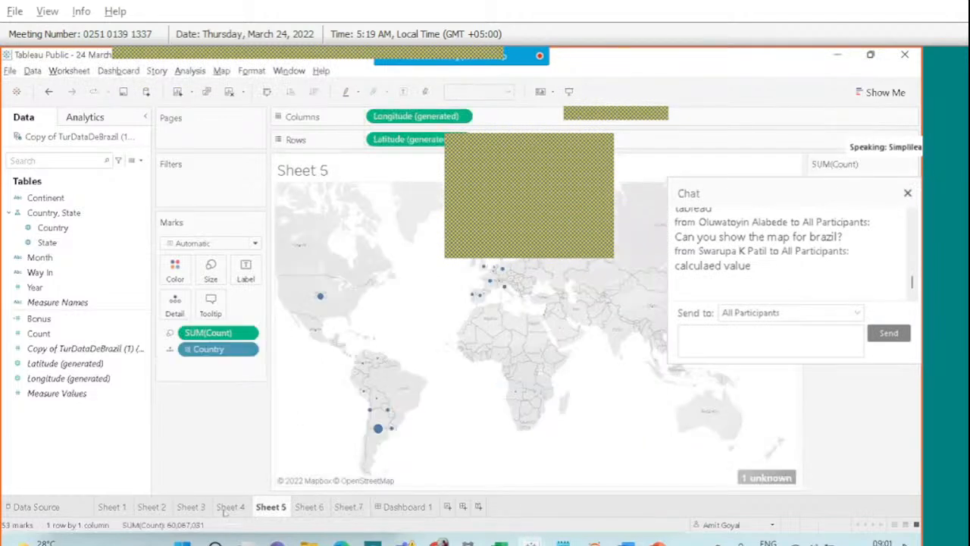
click(226, 511)
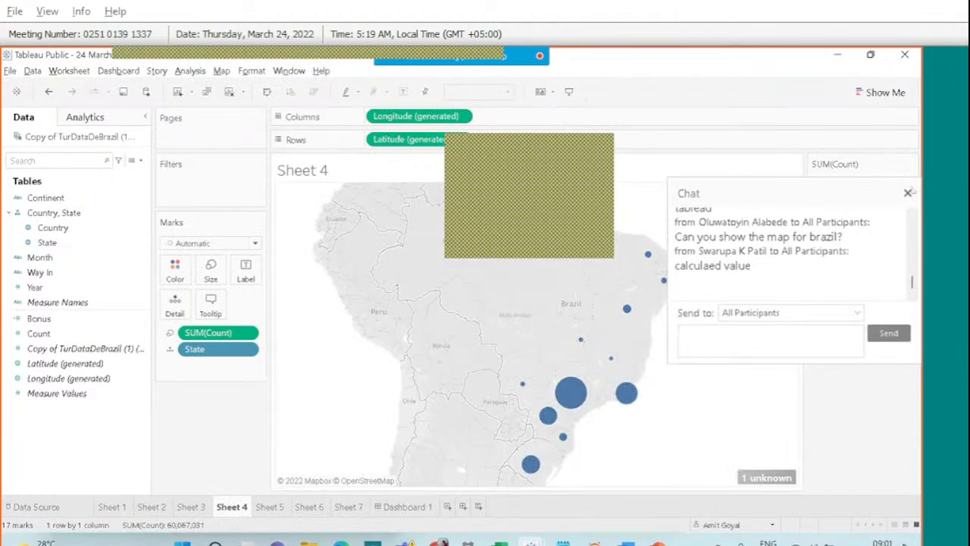
click(908, 194)
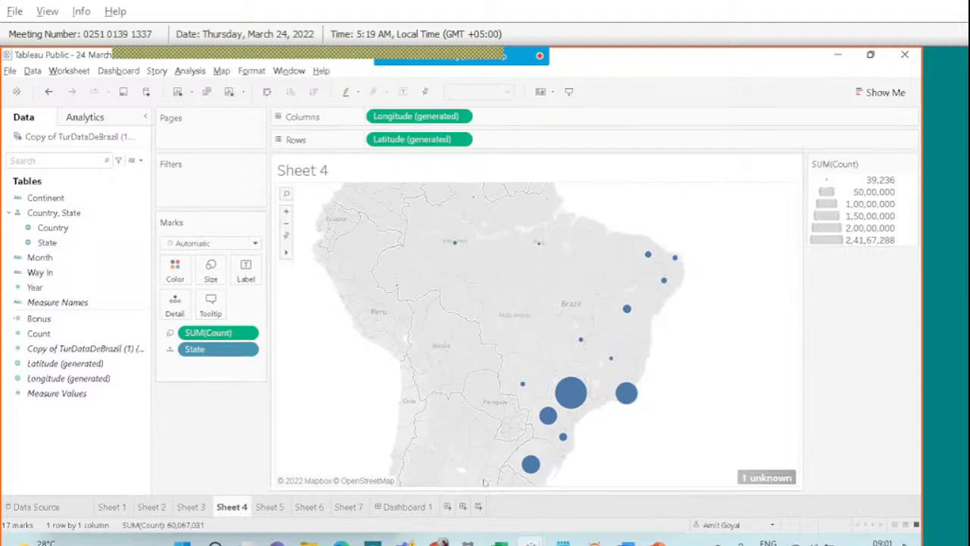
click(449, 506)
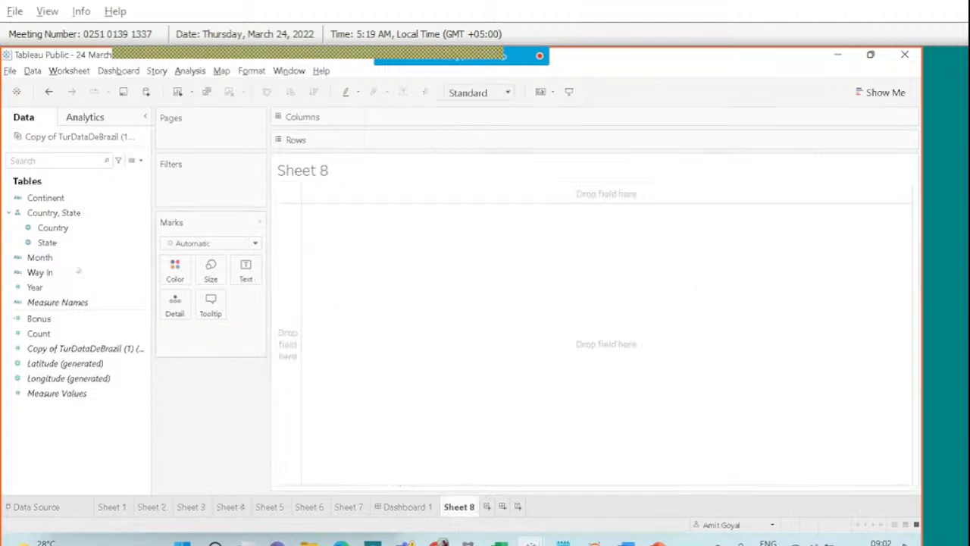
Drag State into the Sheet 8 view to map the states, and annotate the '1 unknown' indicator.
click(45, 242)
drag(45, 244, 460, 312)
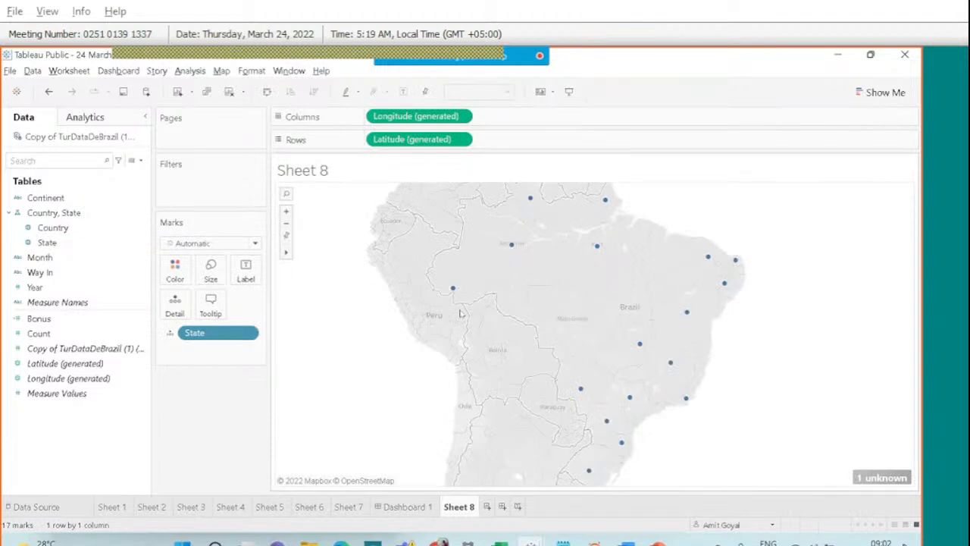
mouse_move(621, 72)
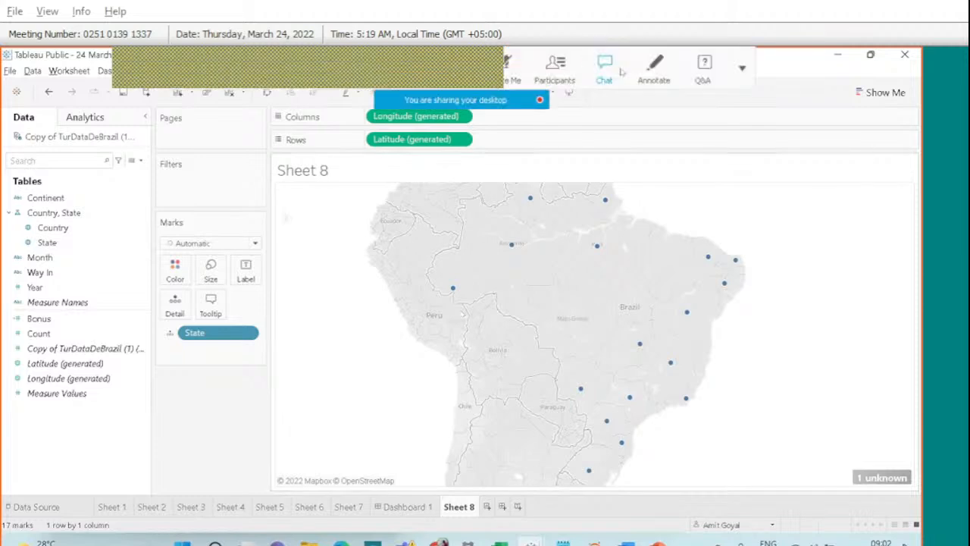
click(661, 79)
drag(861, 449, 875, 502)
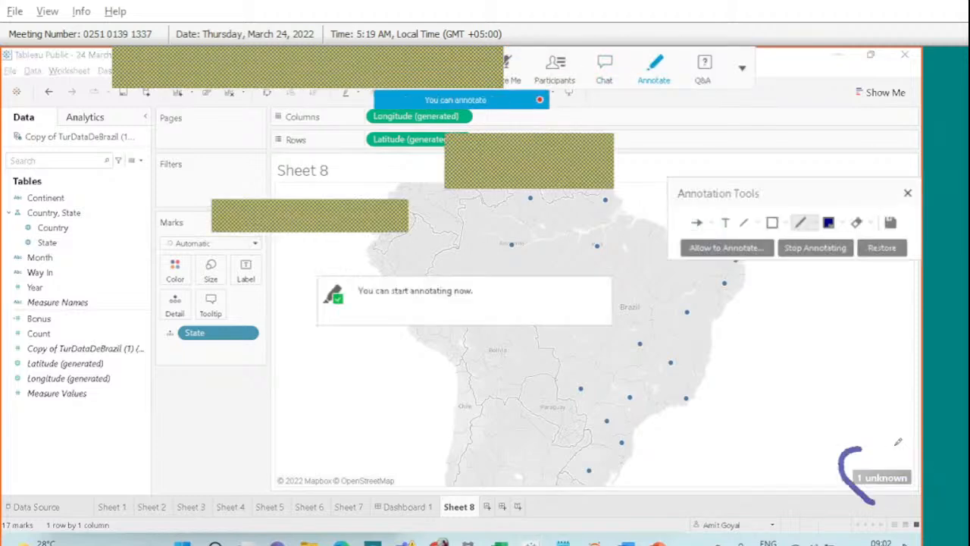
drag(897, 440, 879, 447)
mouse_move(867, 381)
mouse_down()
mouse_move(866, 425)
mouse_move(883, 409)
mouse_move(870, 433)
mouse_up()
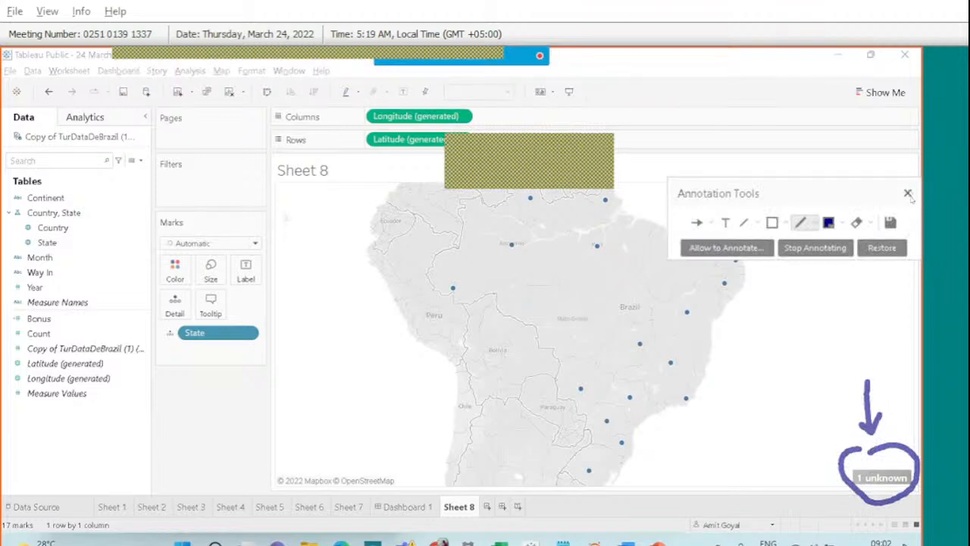
click(907, 194)
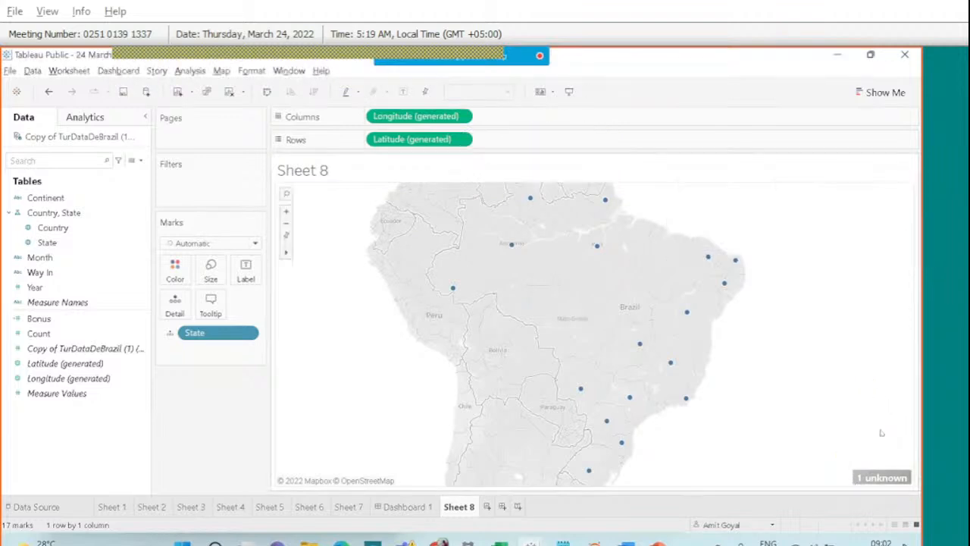
Edit the State locations, keeping Country/Region fixed to Brazil, and confirm.
click(881, 477)
click(492, 259)
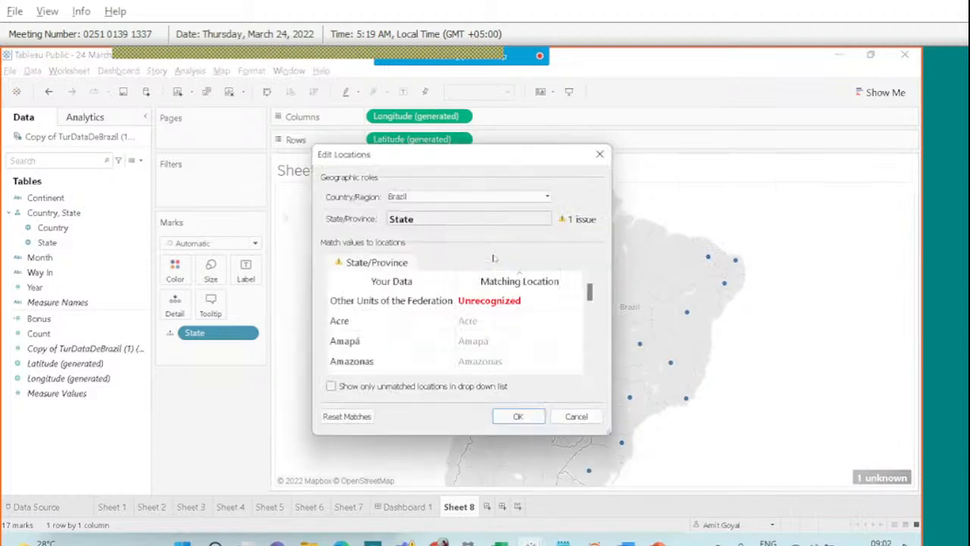
click(536, 198)
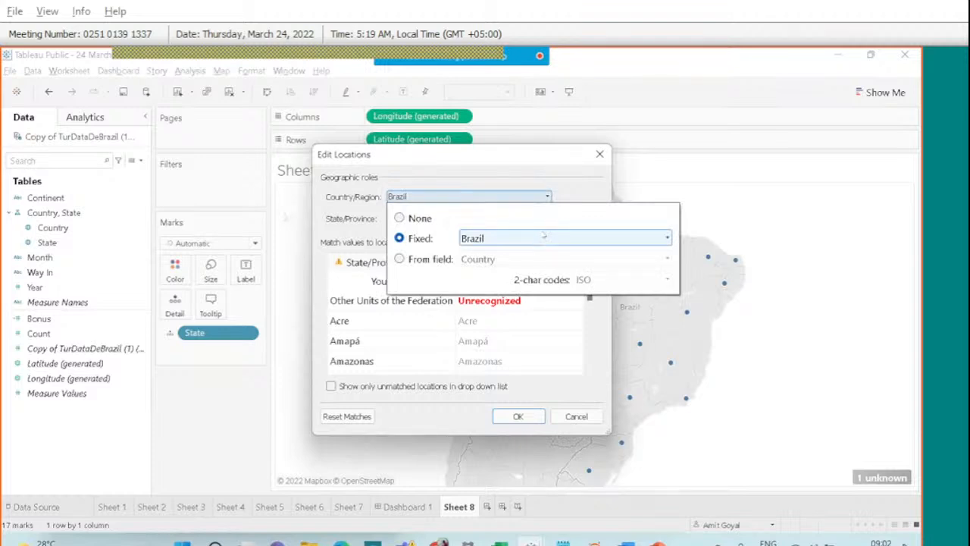
click(539, 177)
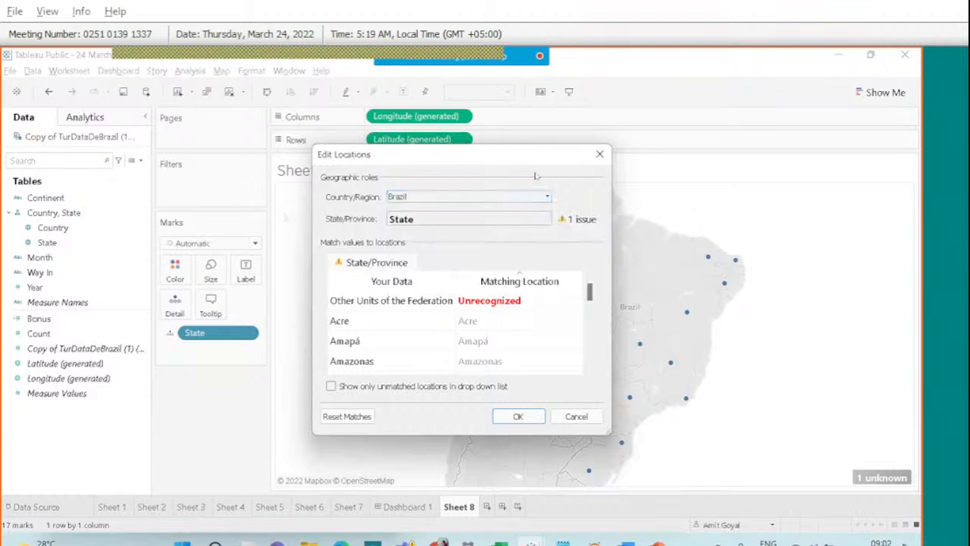
click(522, 414)
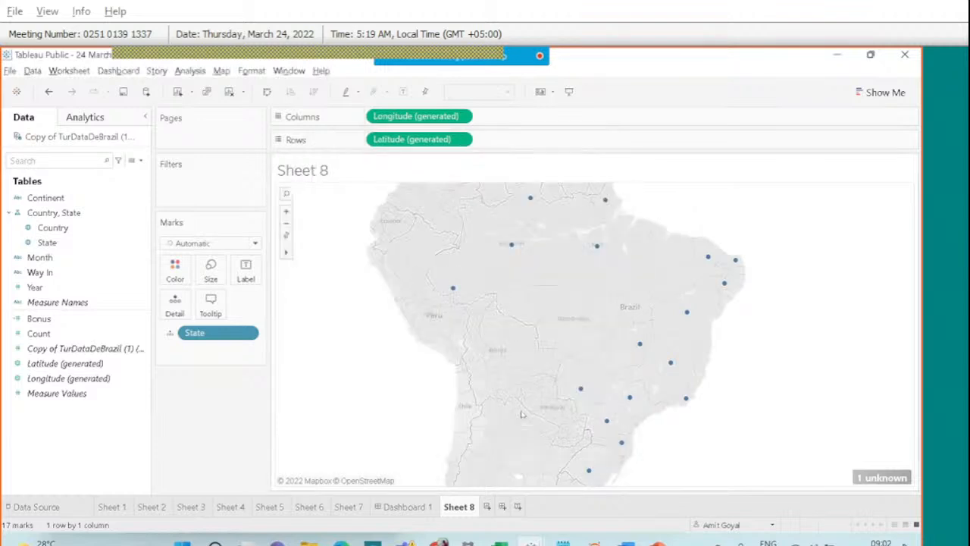
Size each state's bubble by SUM(Count) by dropping Count on the Size card.
click(56, 334)
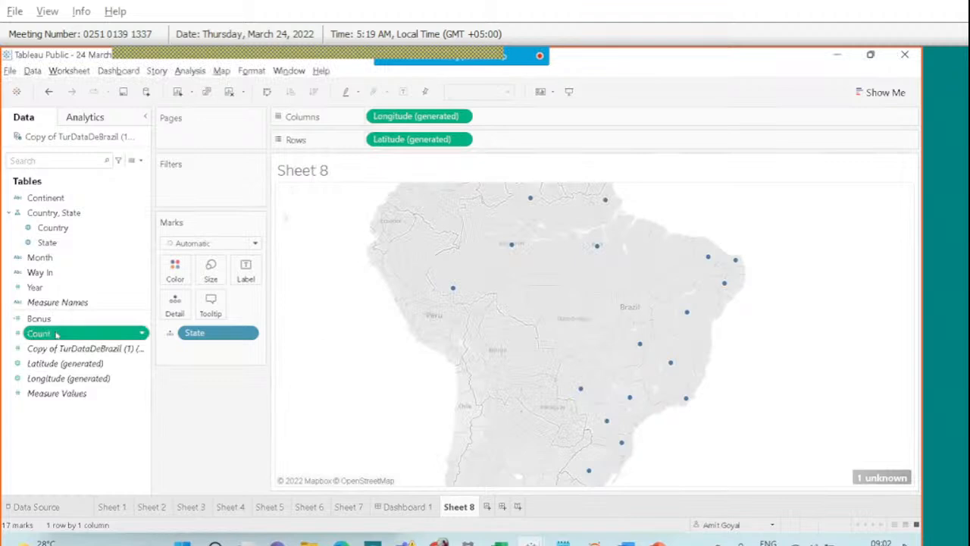
drag(57, 334, 211, 270)
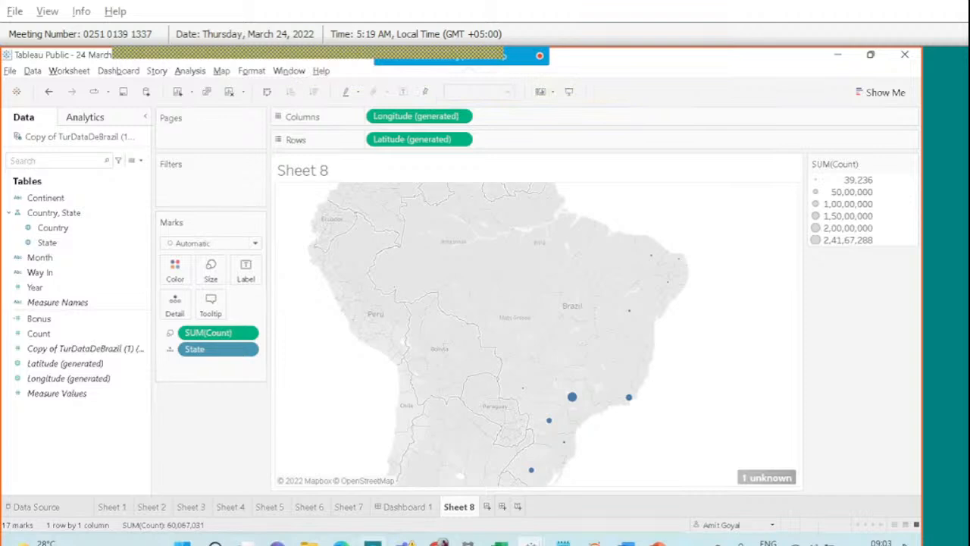
click(440, 542)
Show the Google Drive Tableau Session folder and mark the Tableau Exercise 1 and sample data Ex1.xls files.
click(413, 494)
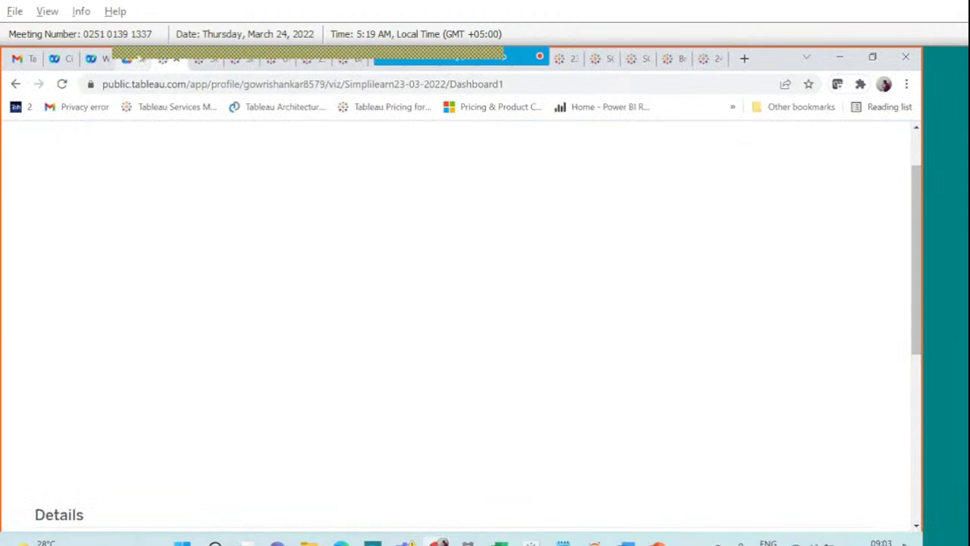
click(129, 60)
scroll(424, 318, down, 15)
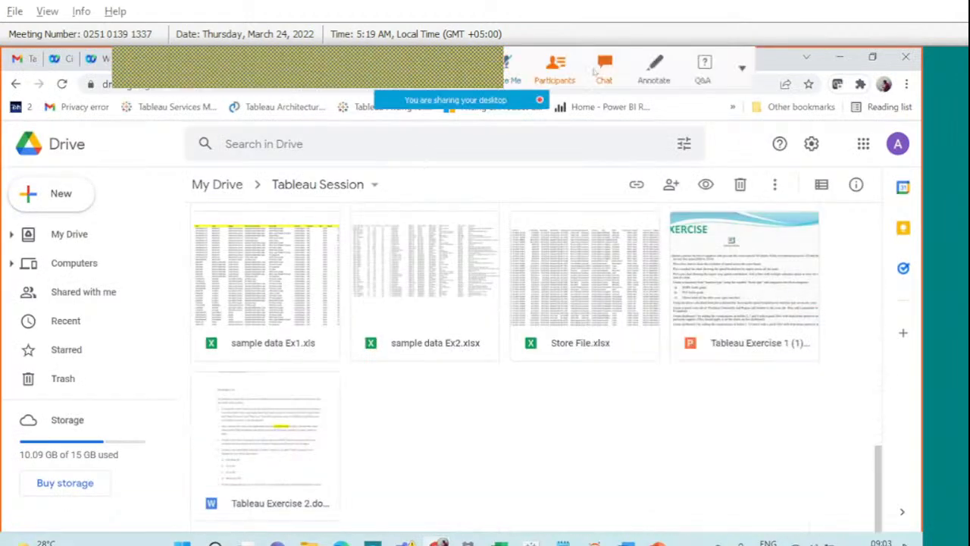
drag(720, 344, 759, 324)
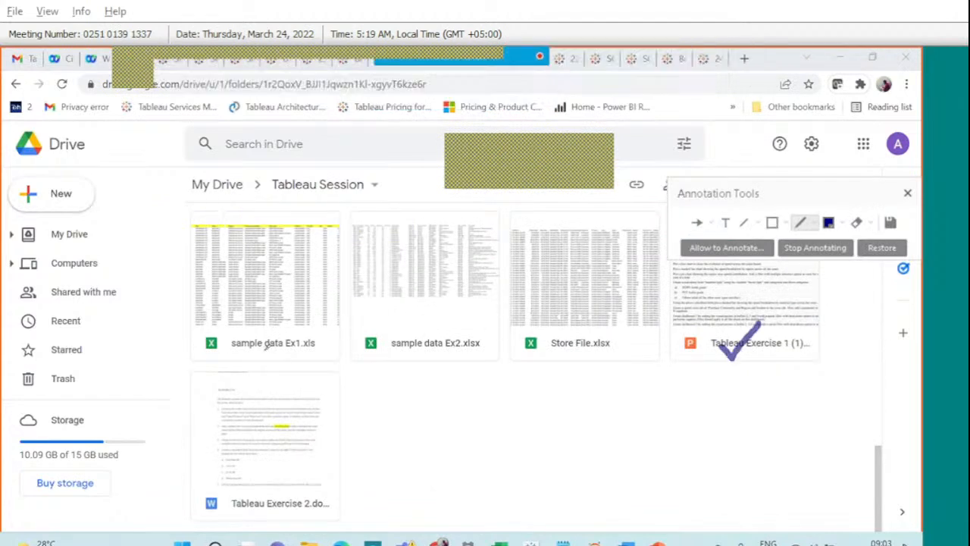
drag(268, 345, 326, 318)
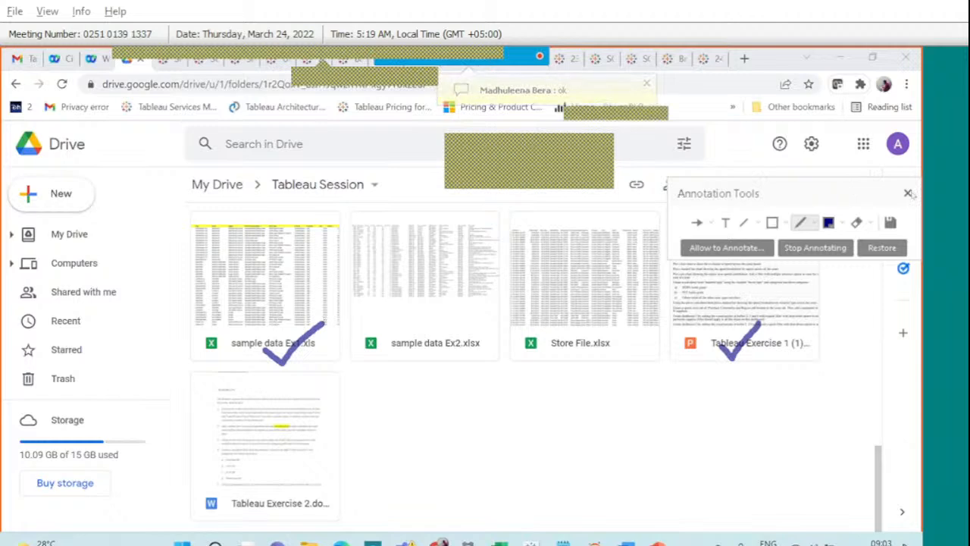
click(908, 193)
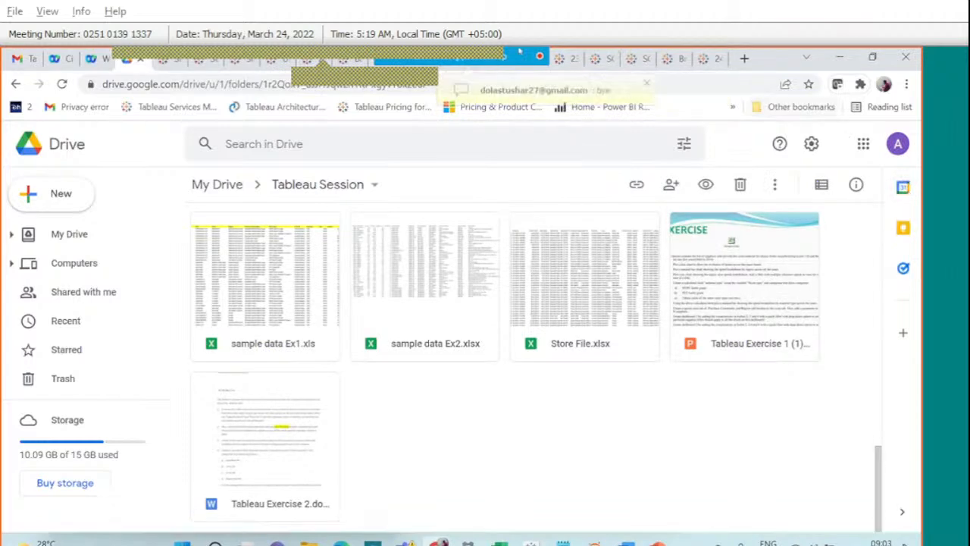
Scroll through the meeting chat messages, then close the chat.
click(604, 67)
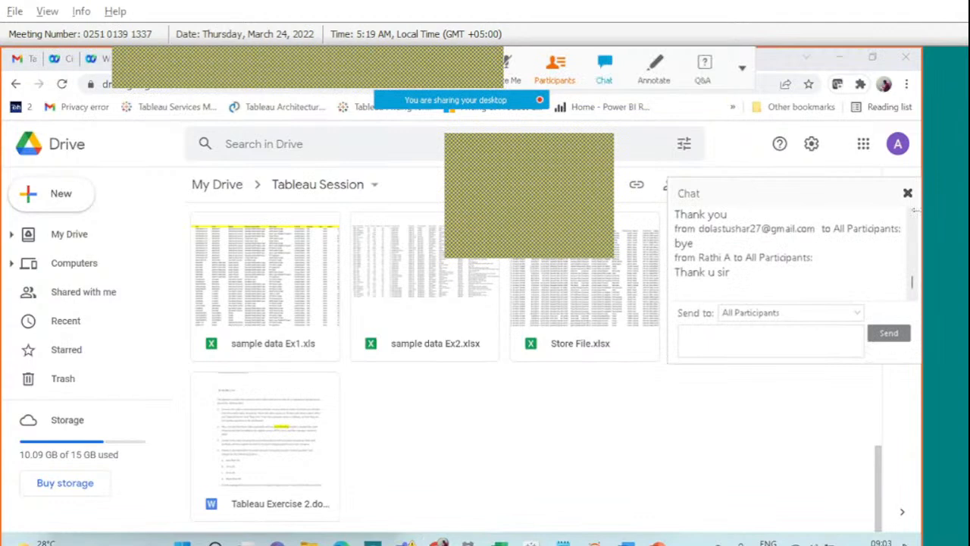
scroll(911, 214, up, 2)
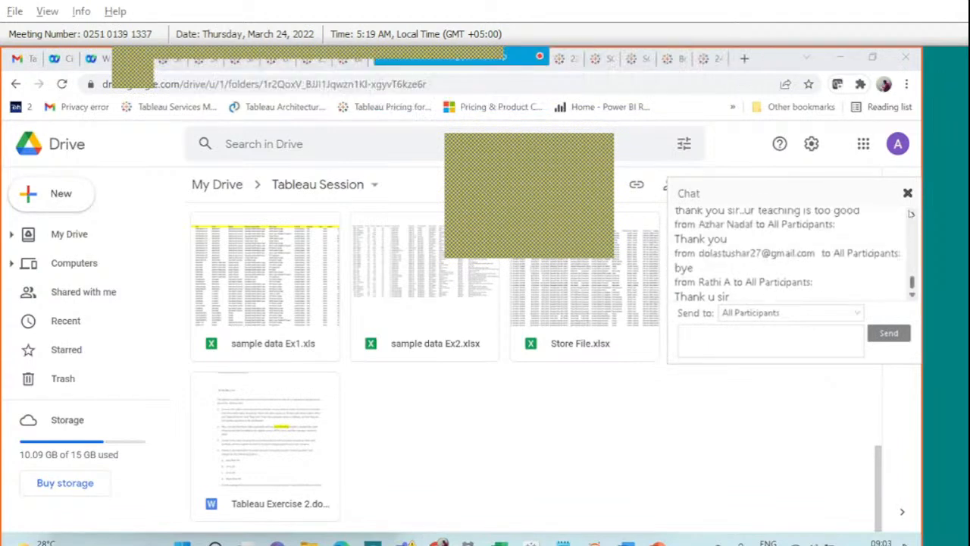
scroll(911, 214, up, 1)
scroll(910, 214, up, 1)
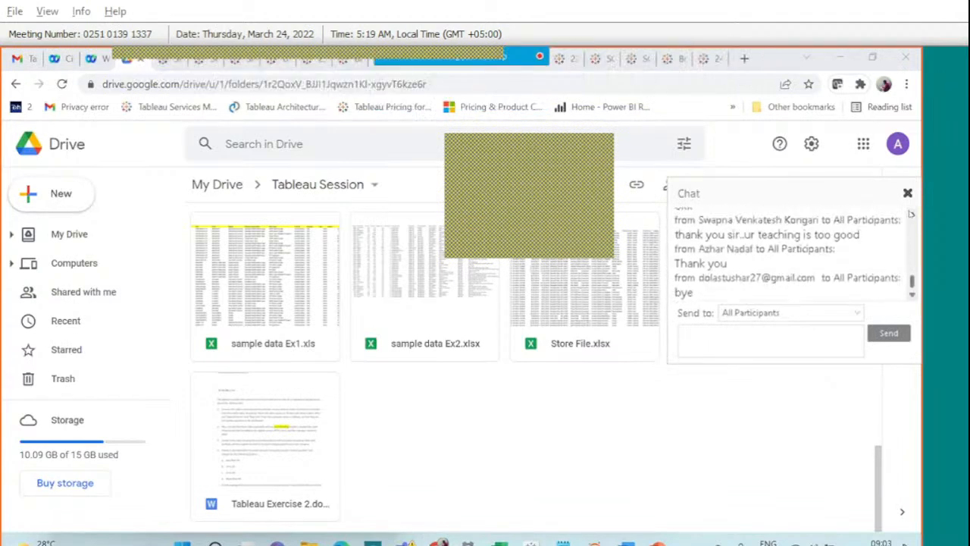
scroll(911, 213, up, 5)
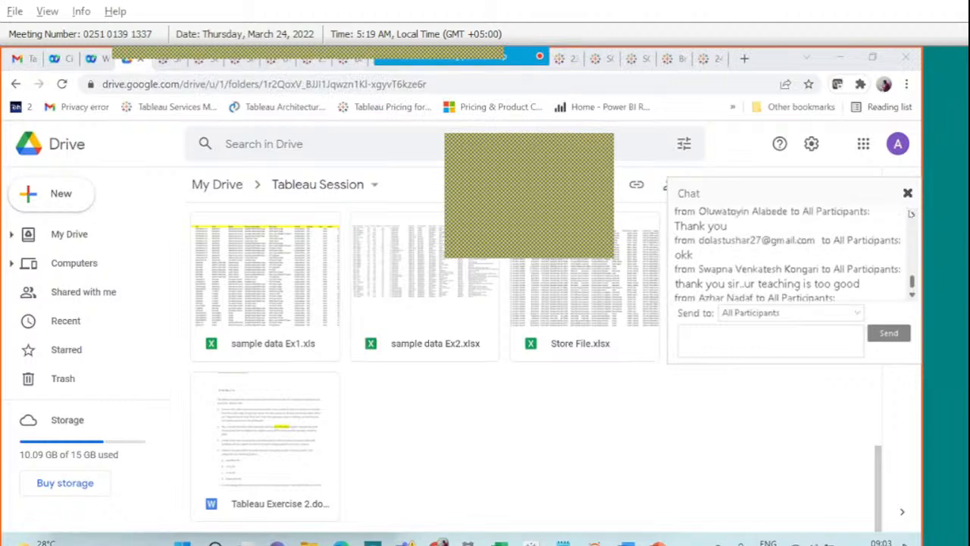
scroll(911, 214, up, 1)
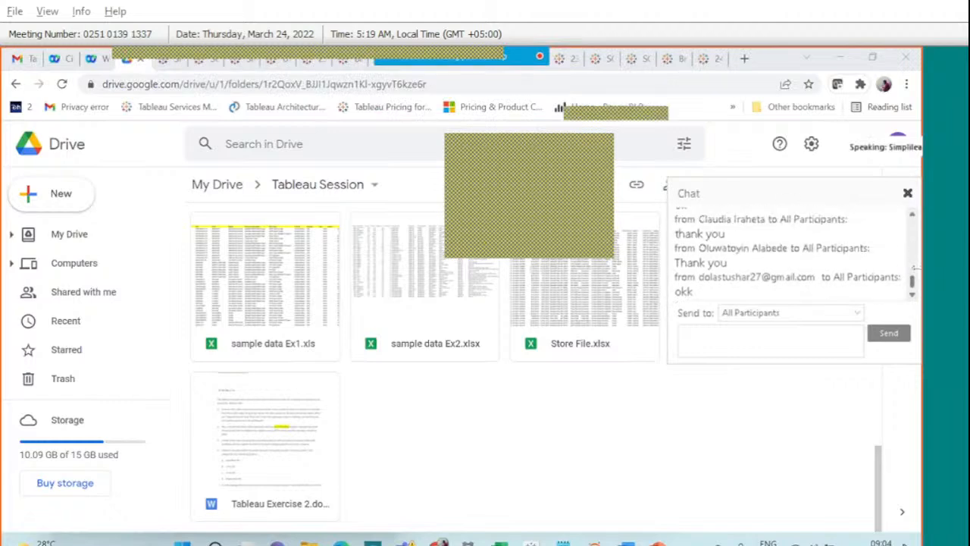
scroll(861, 276, down, 10)
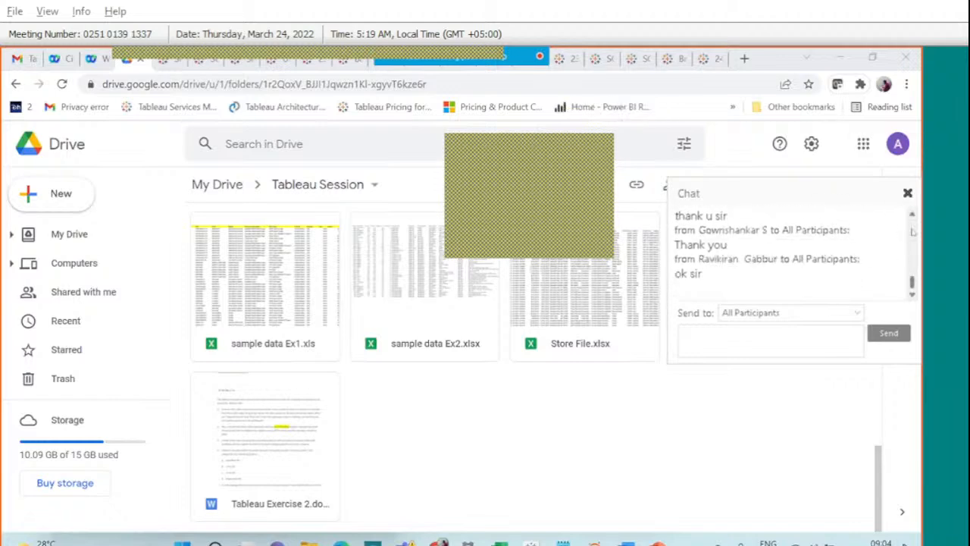
click(907, 193)
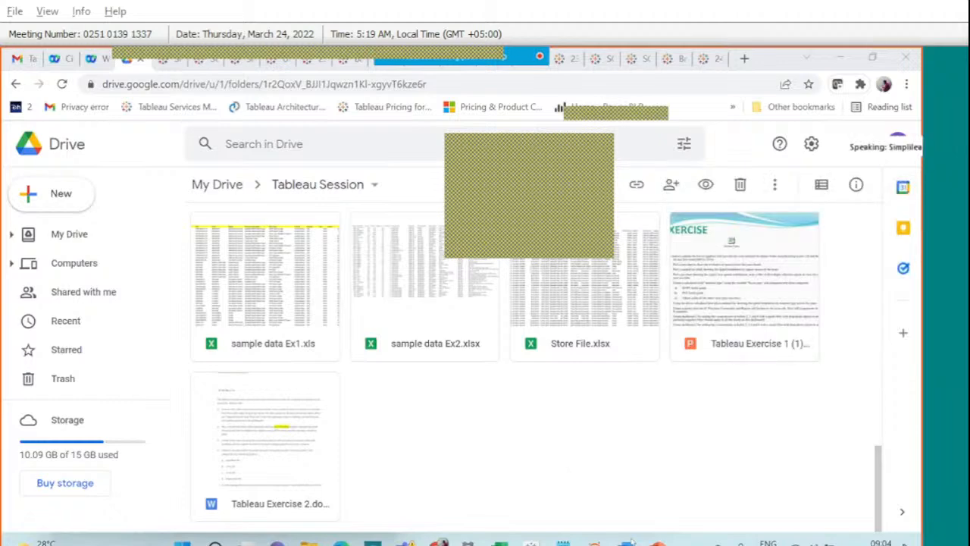
mouse_move(656, 541)
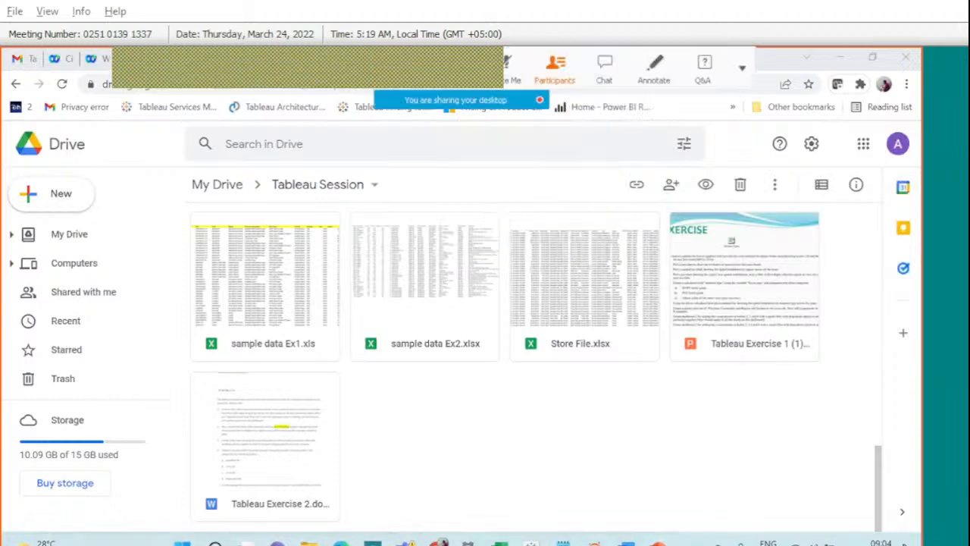